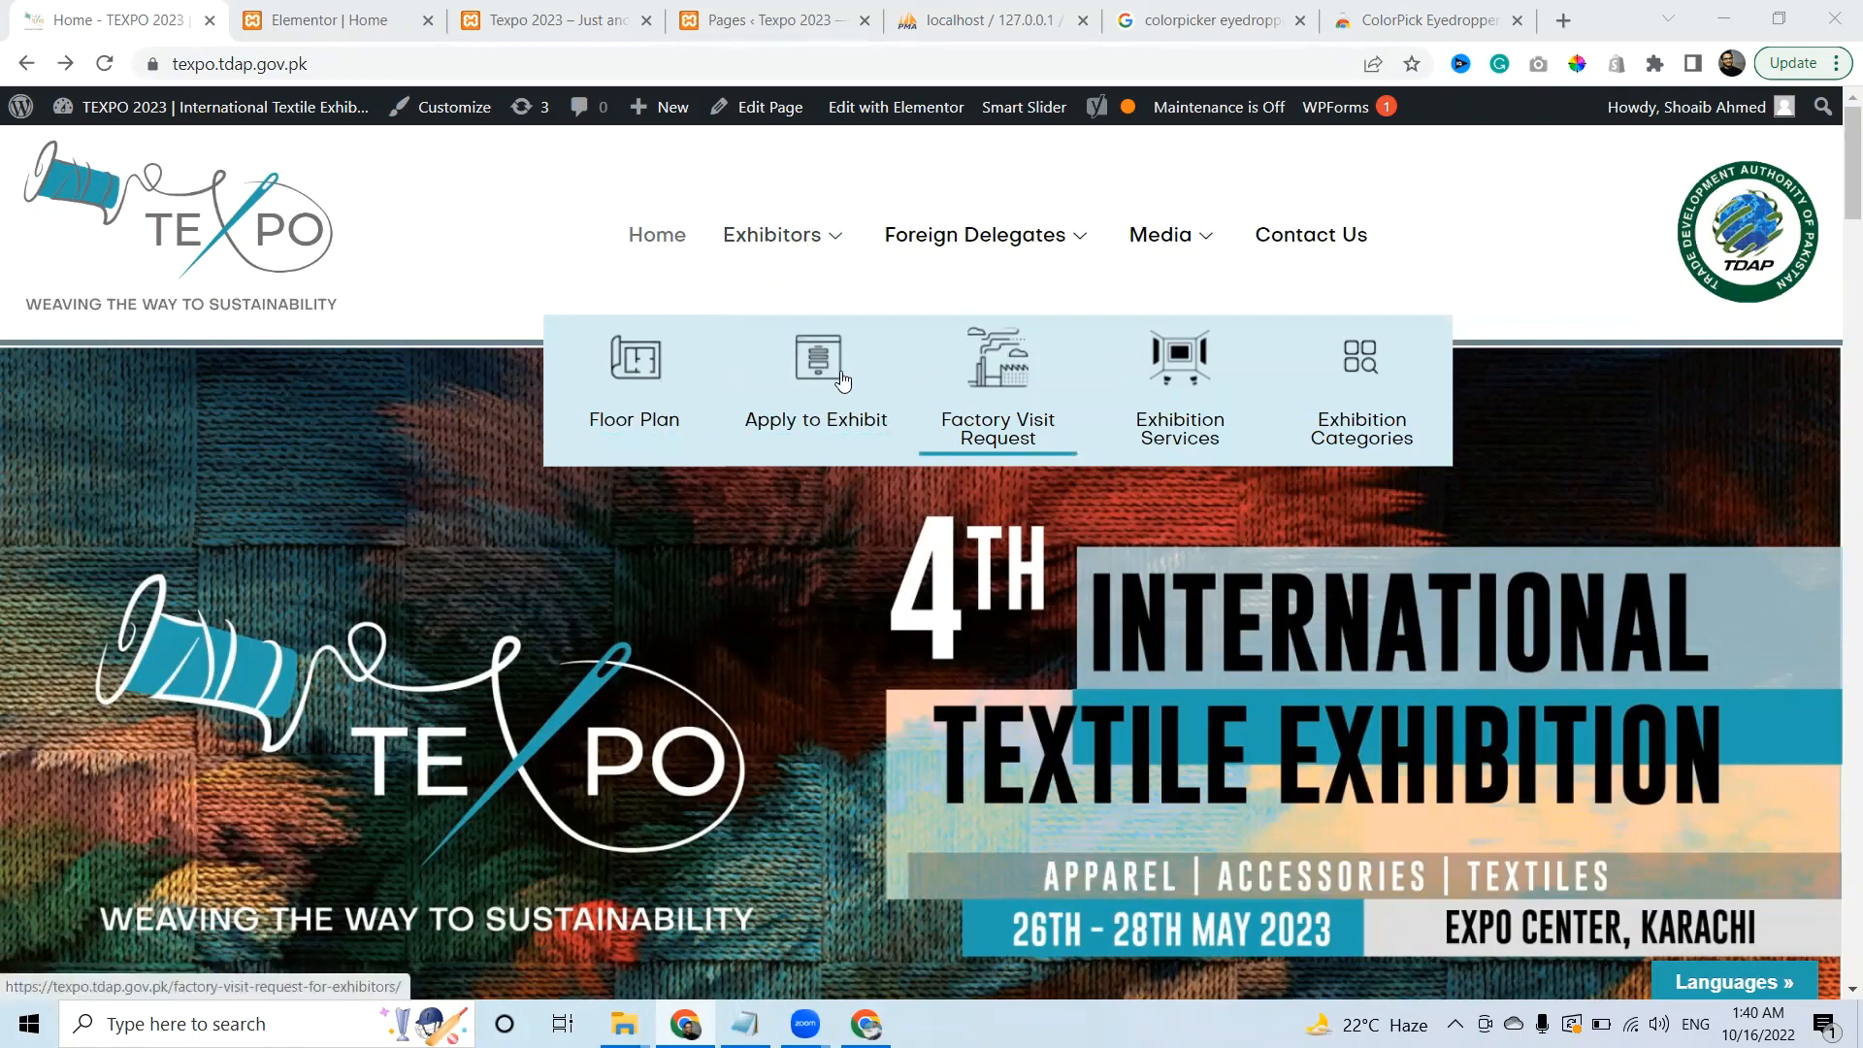
Exit the Elementor editor of the local site's Home page to its WordPress edit screen
click(342, 14)
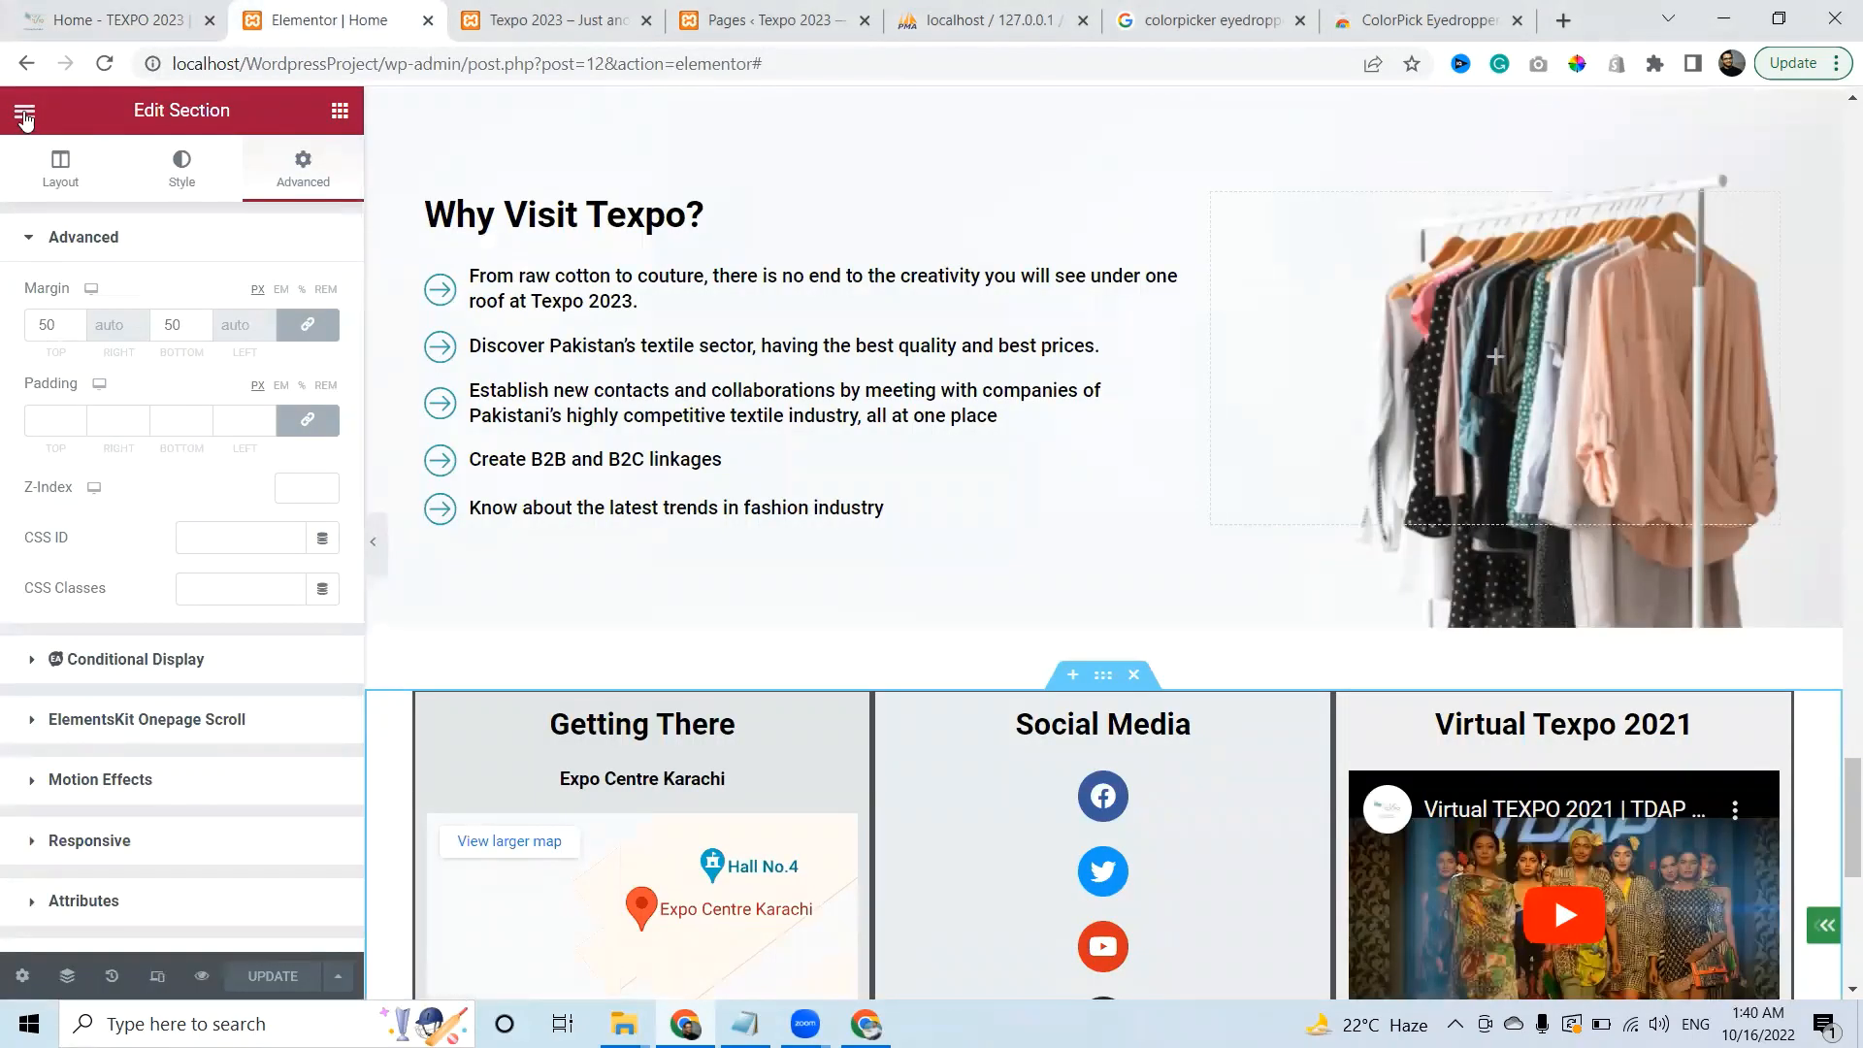
click(25, 120)
click(89, 580)
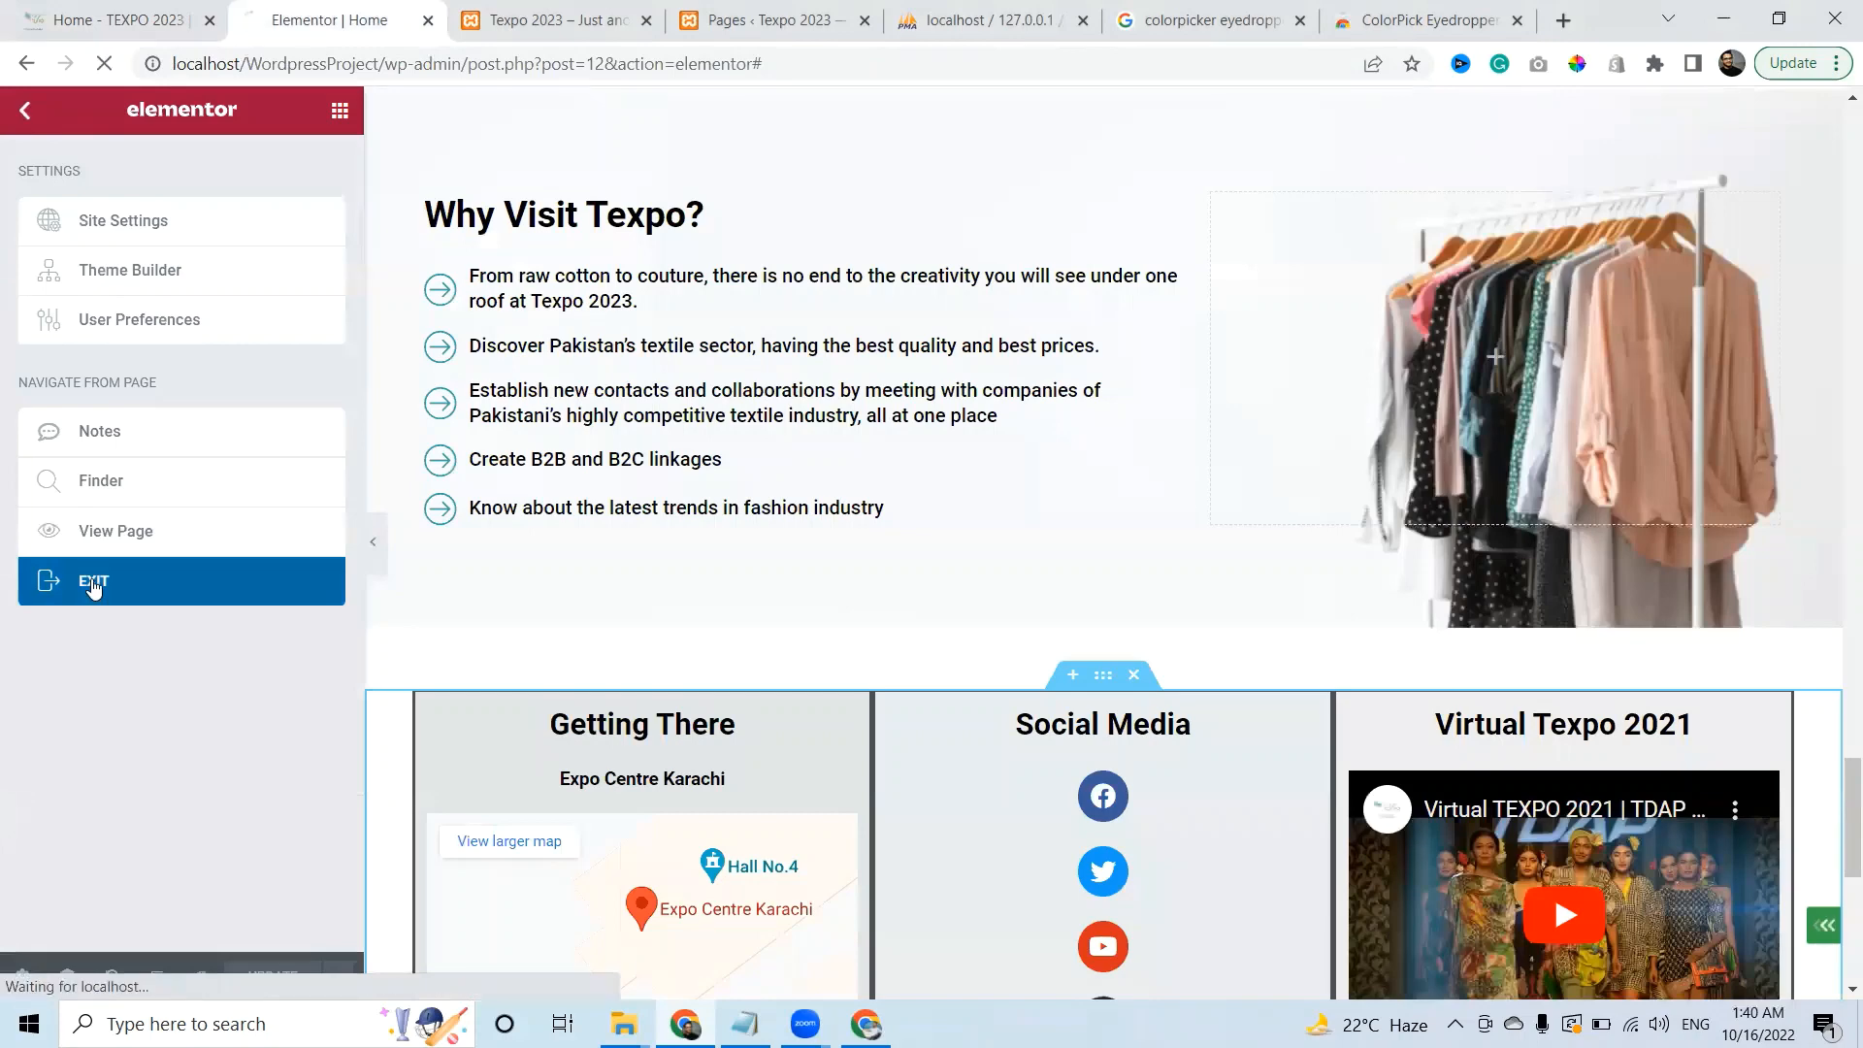
Examine the main navigation and the Exhibitors and Foreign Delegates submenus on the live Texpo site
click(146, 19)
mouse_move(819, 289)
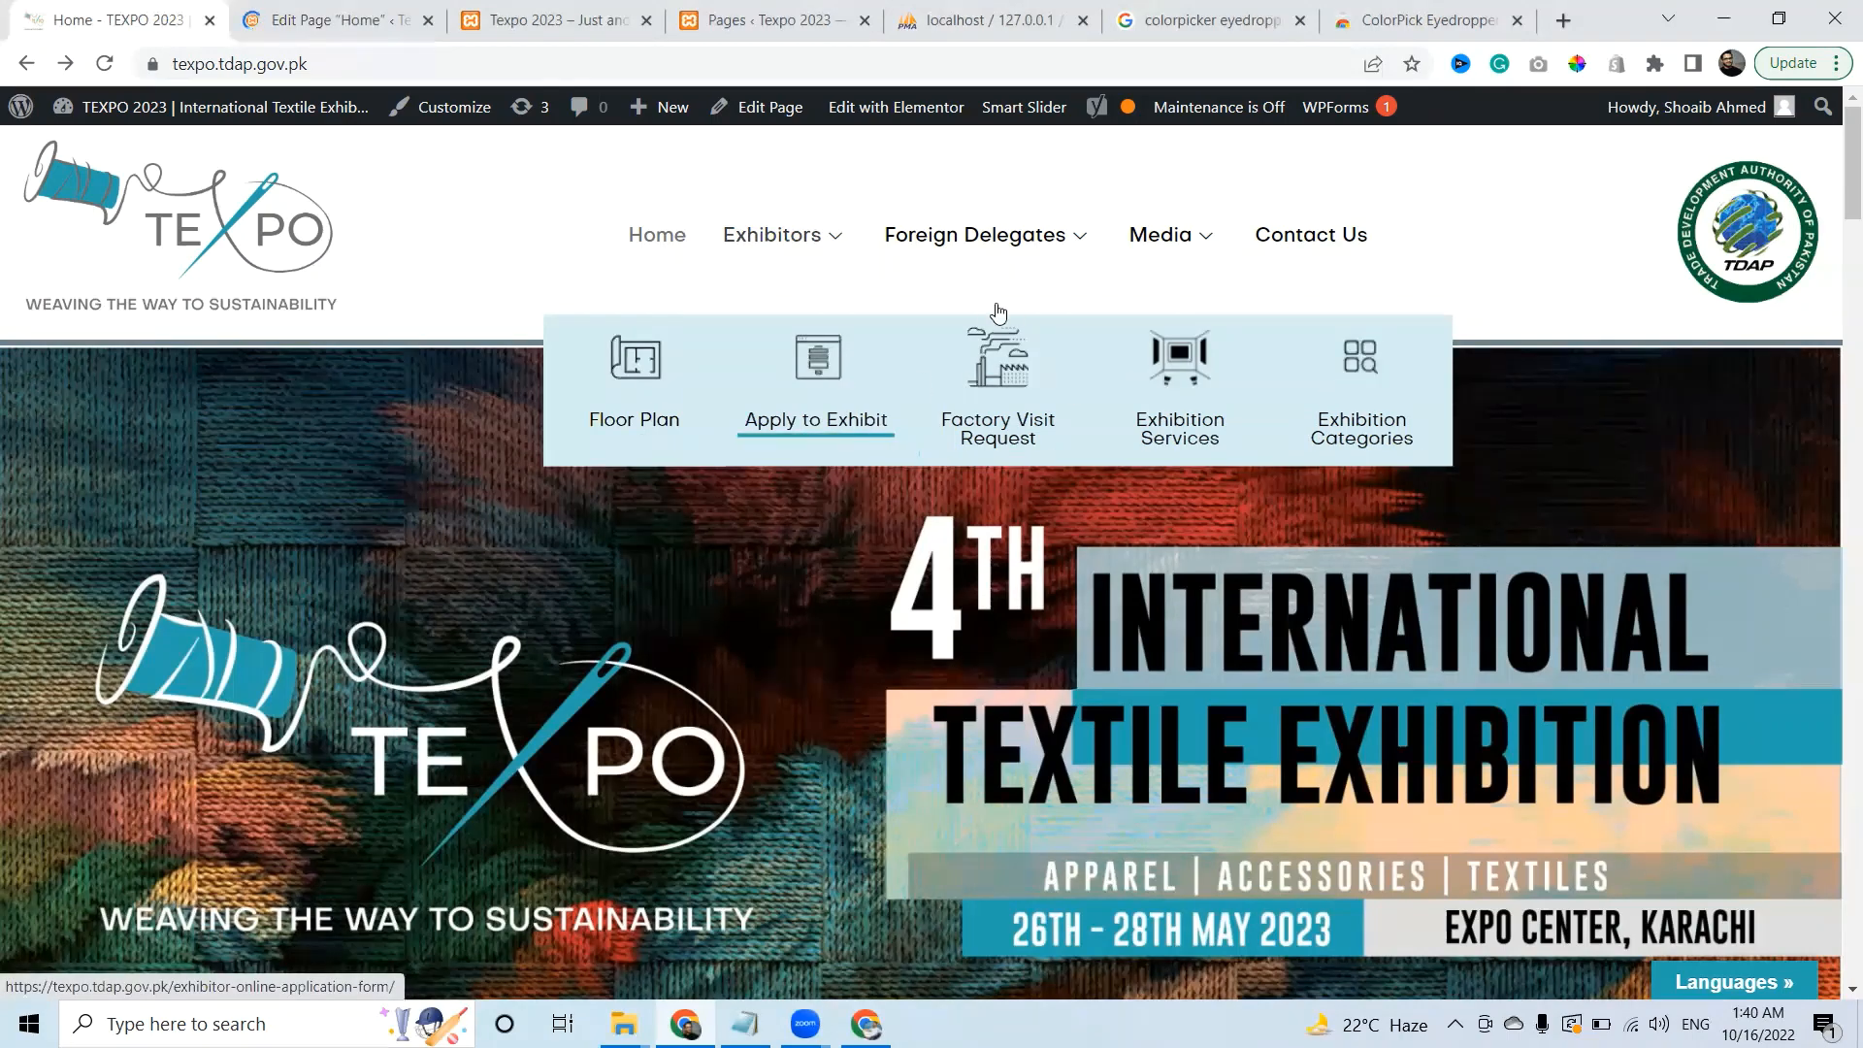
mouse_move(1000, 233)
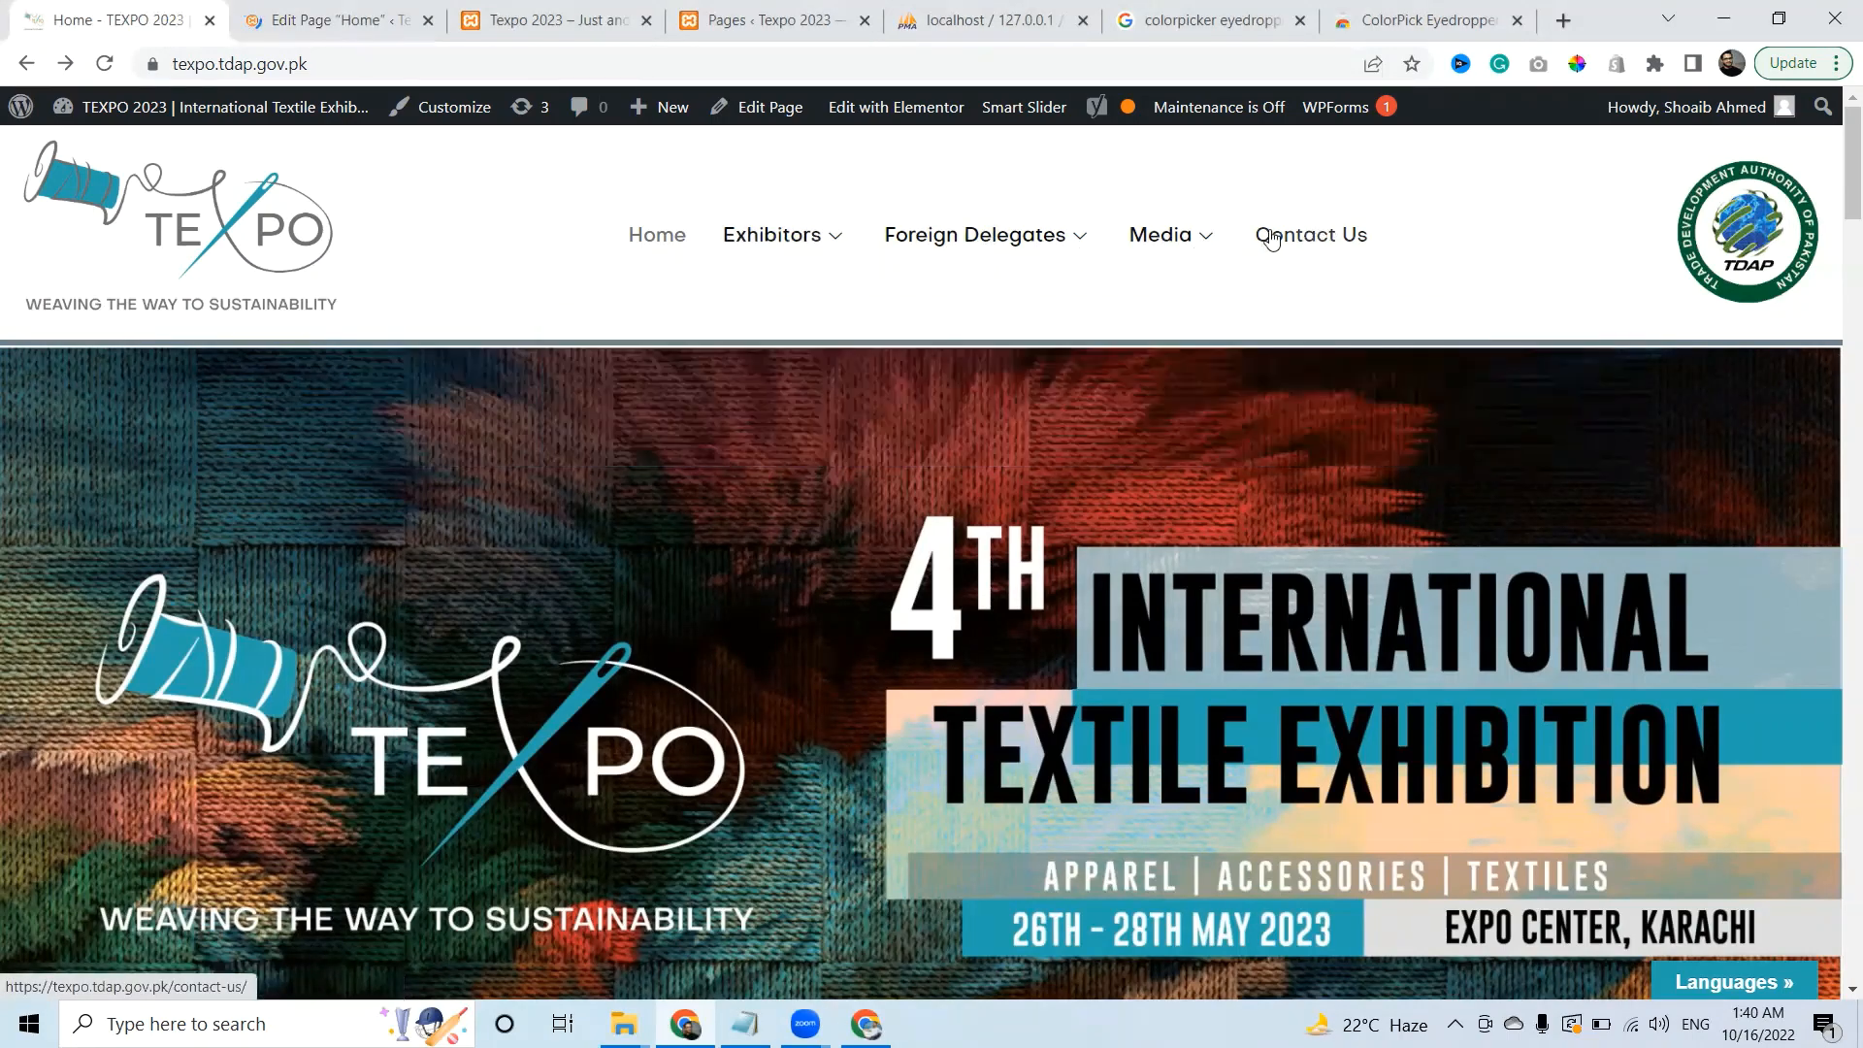
mouse_move(1126, 243)
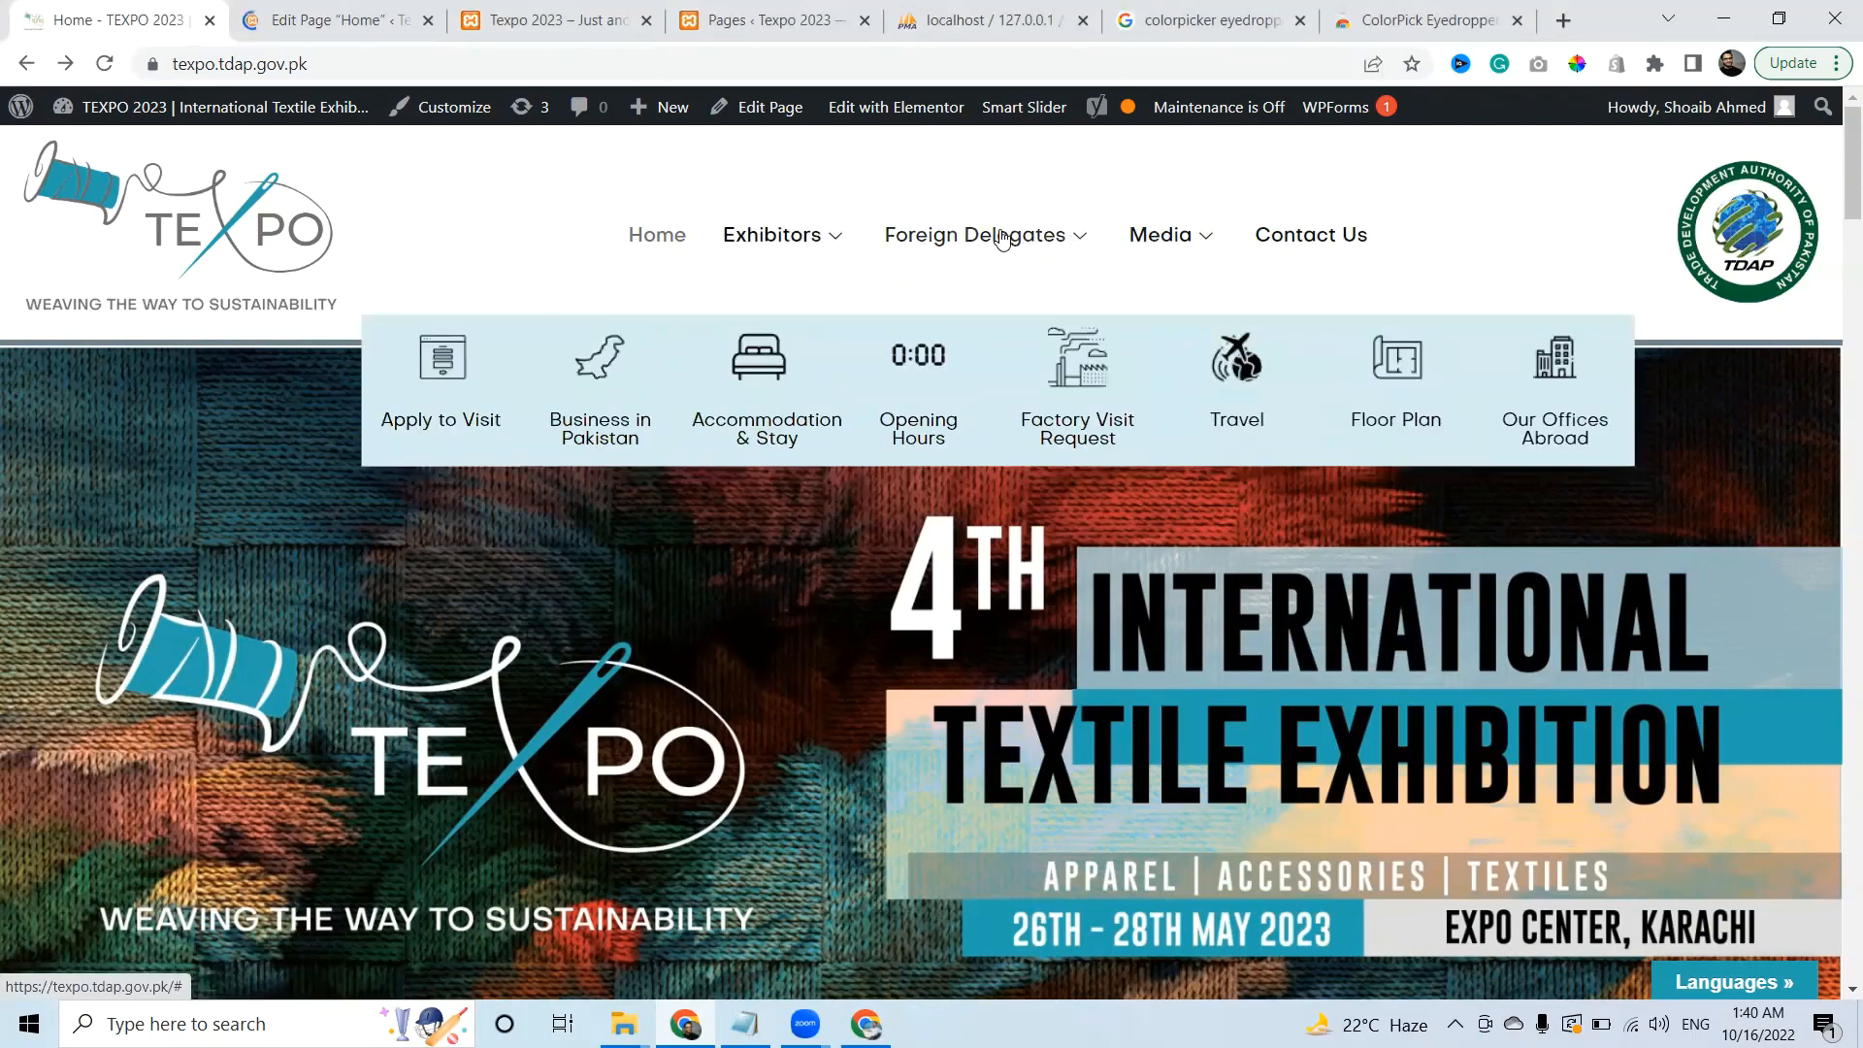
click(341, 10)
click(131, 11)
mouse_move(806, 255)
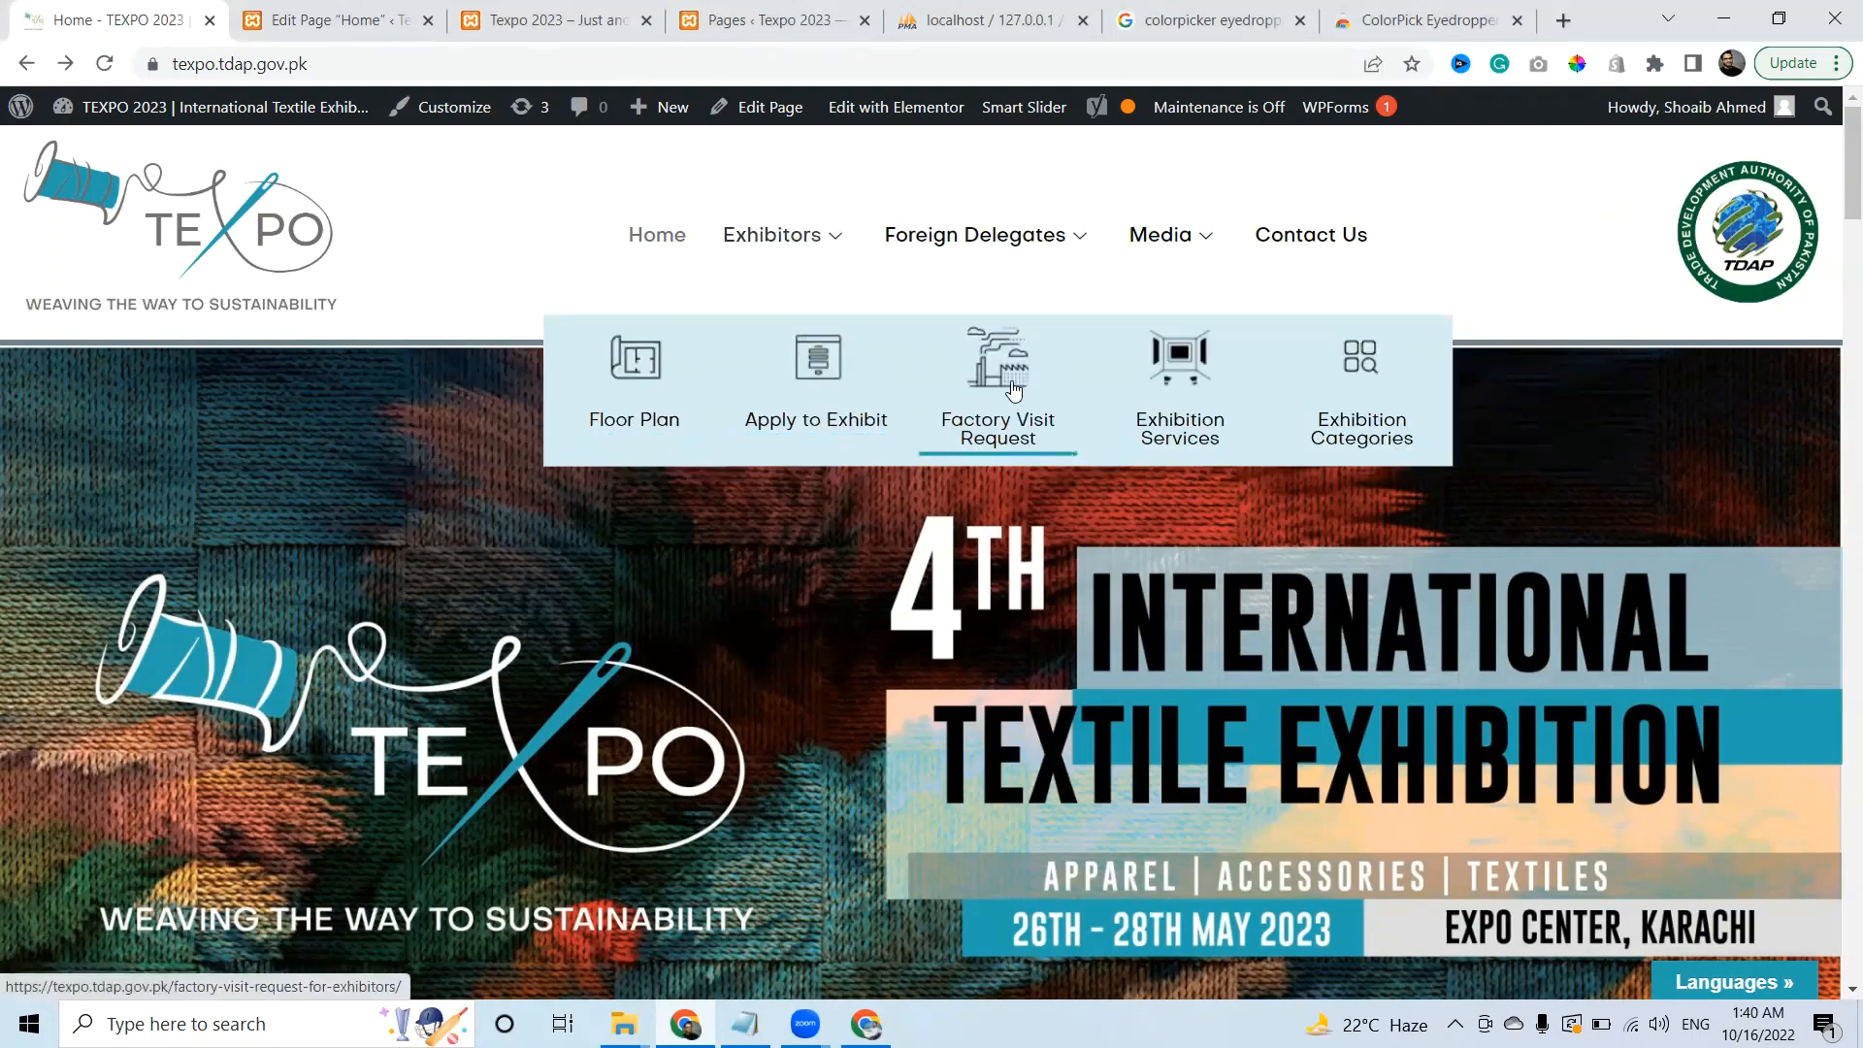
mouse_move(988, 286)
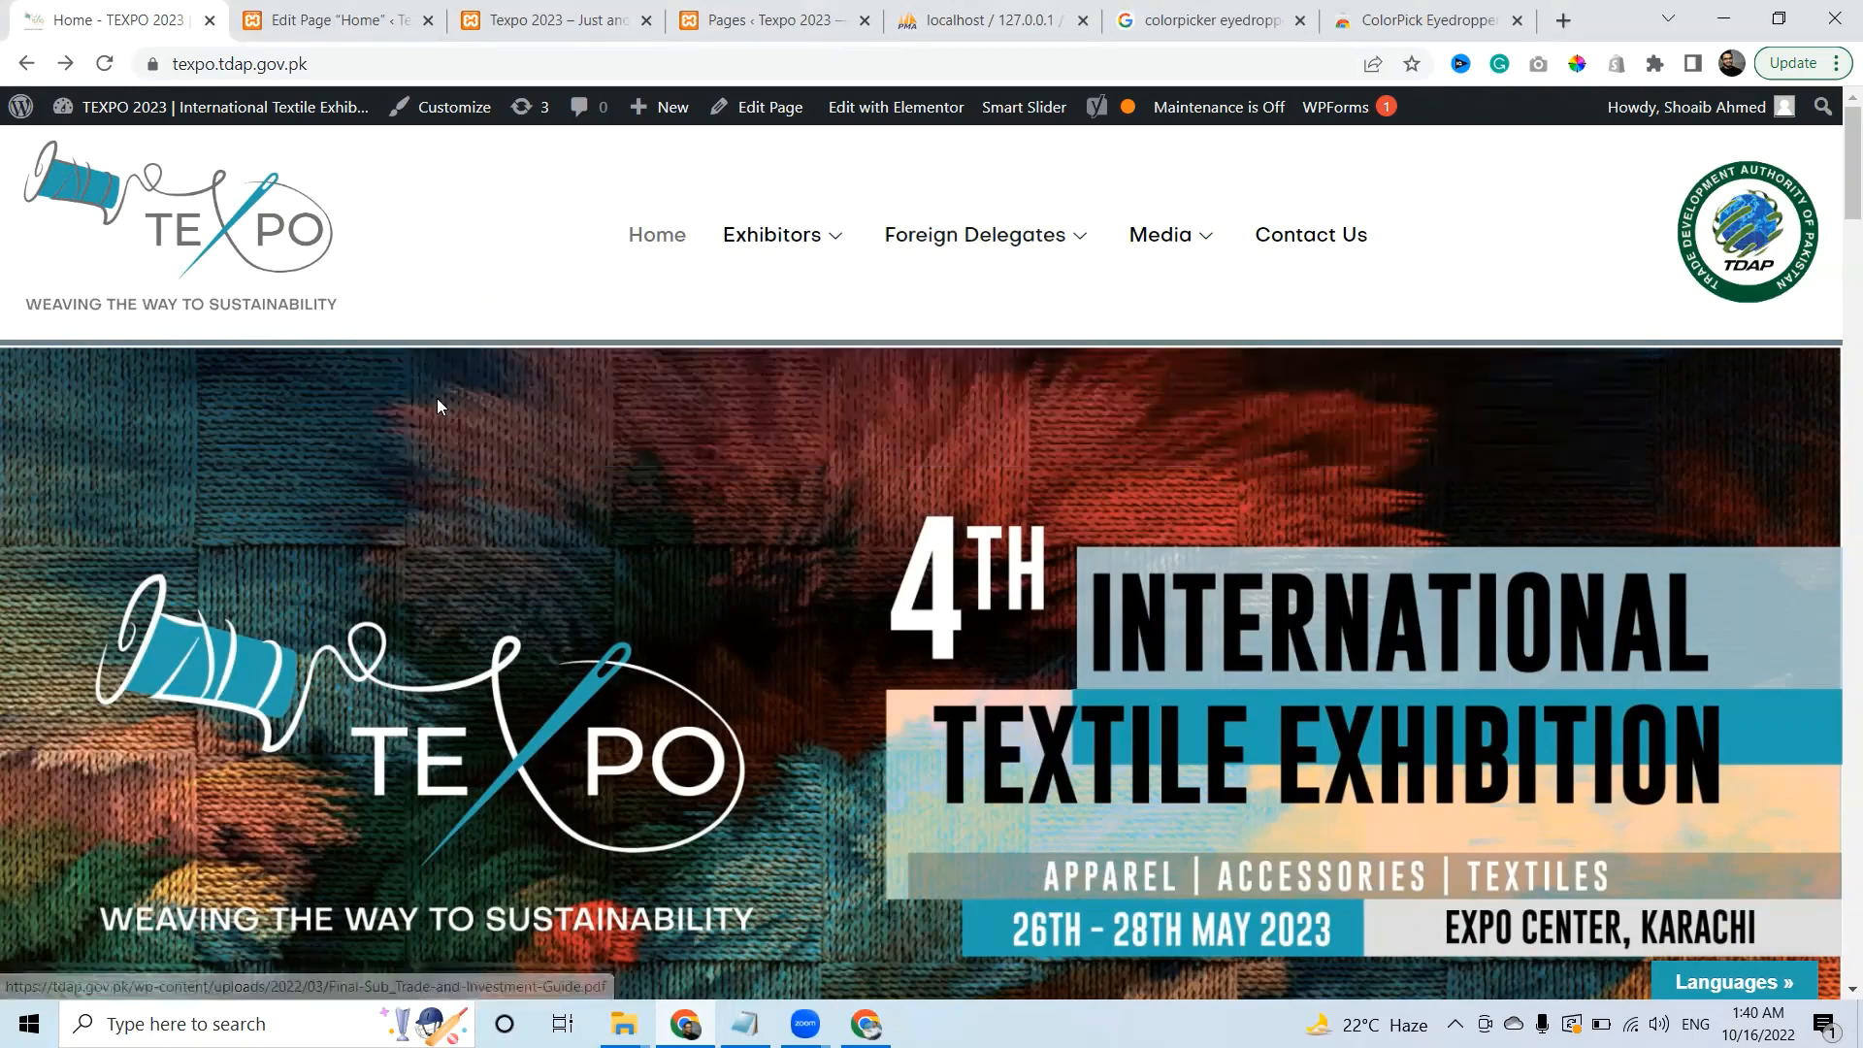
Leave the local Home page's edit screen for the Pages list, checking the live site's navigation meanwhile
click(335, 19)
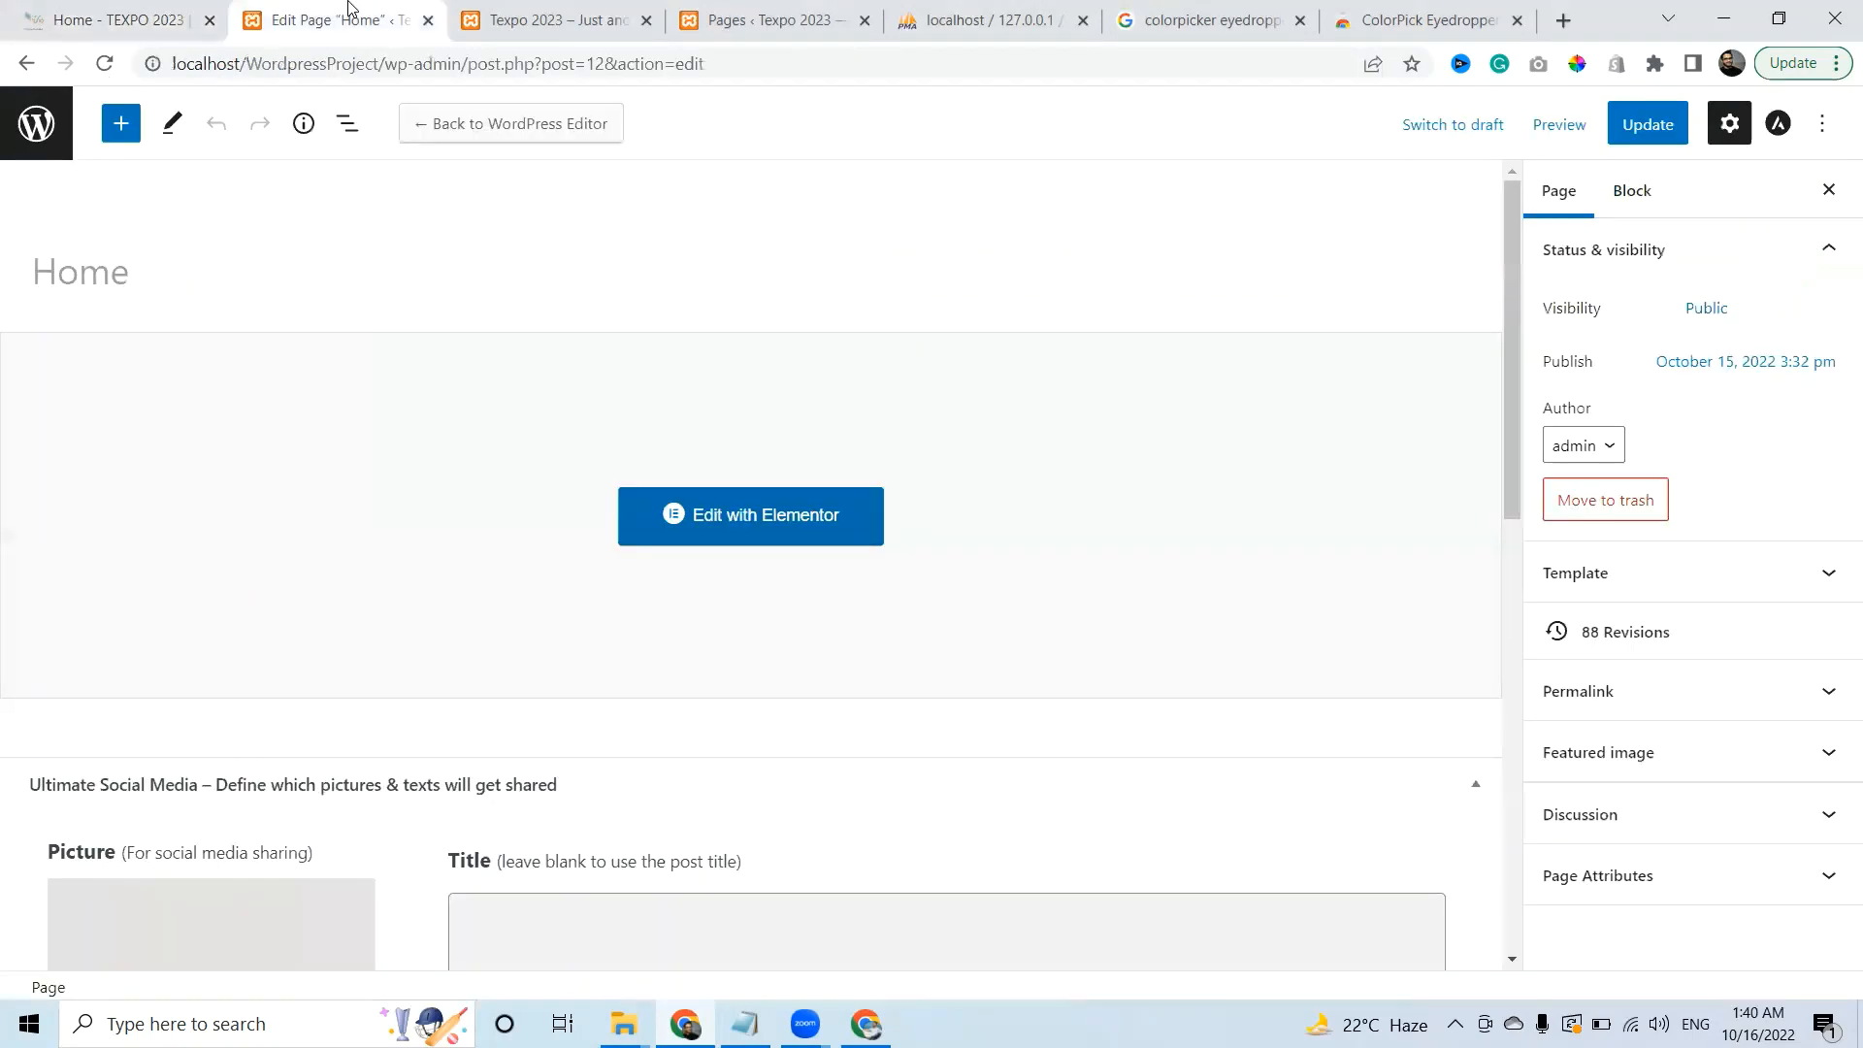
click(38, 121)
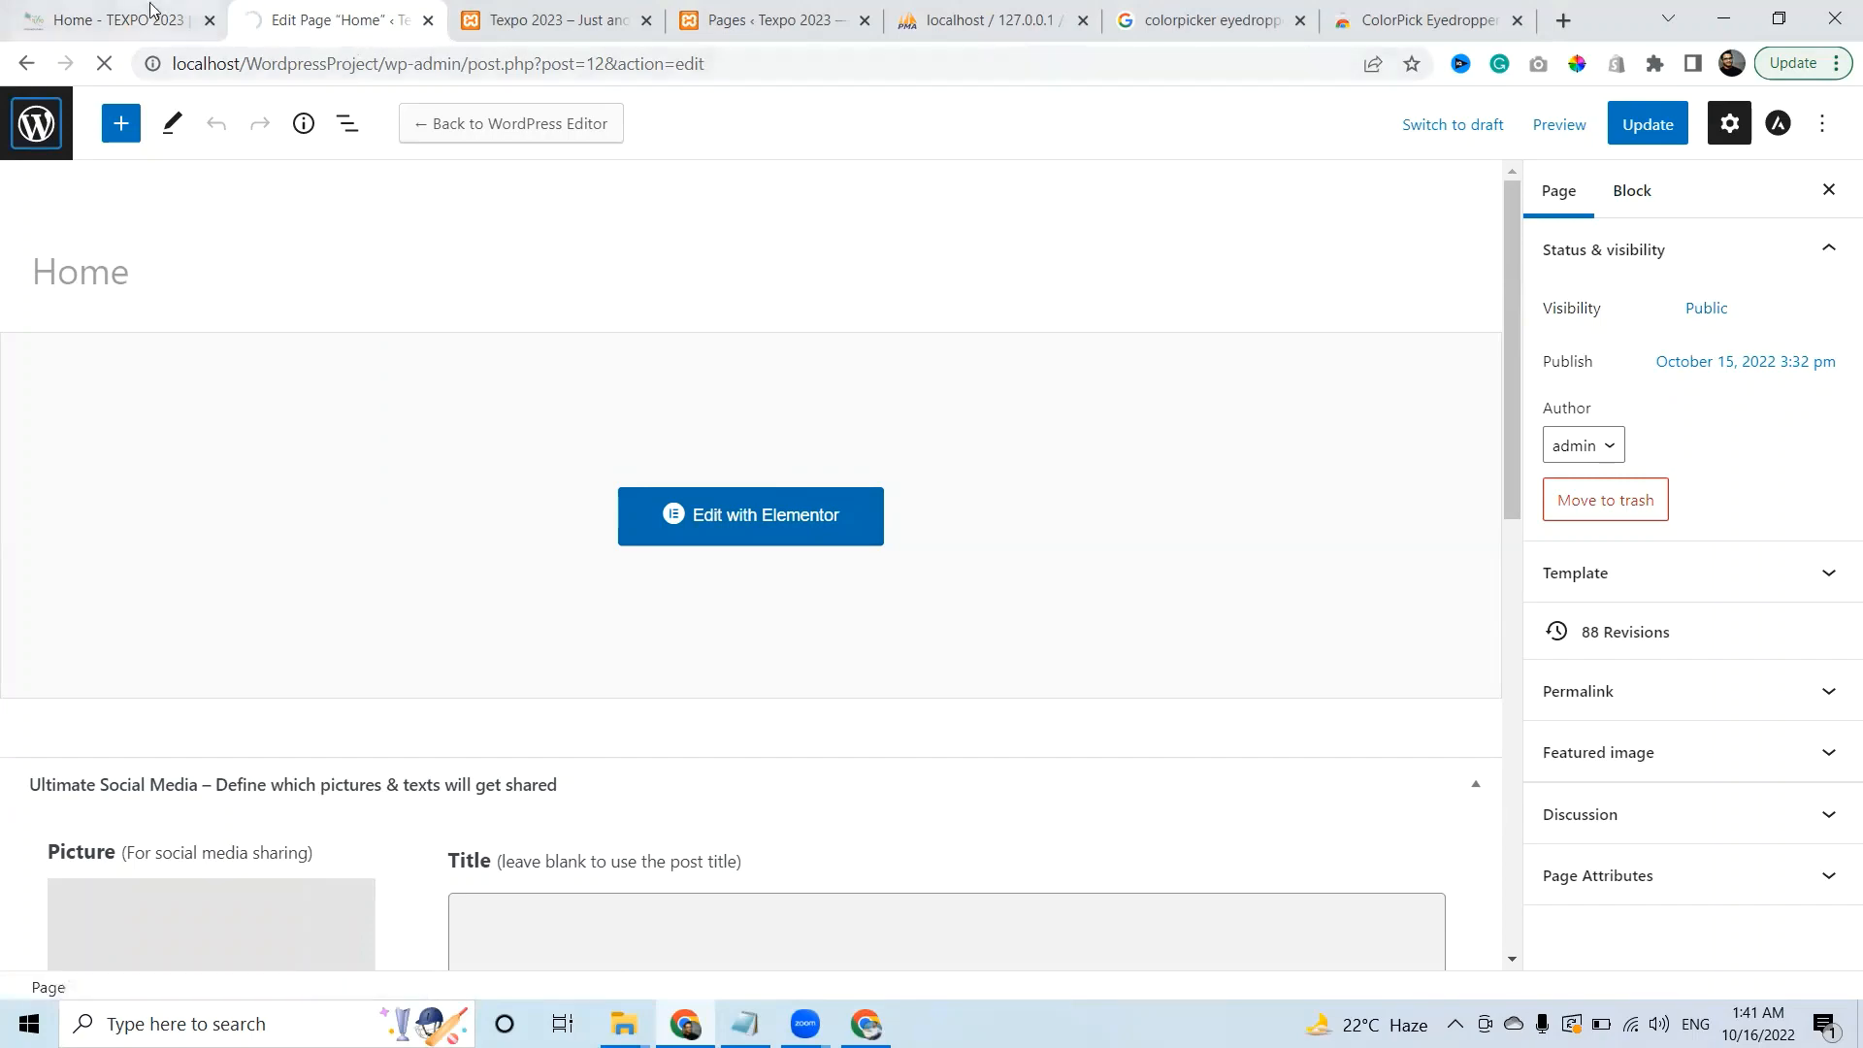
click(117, 19)
mouse_move(724, 254)
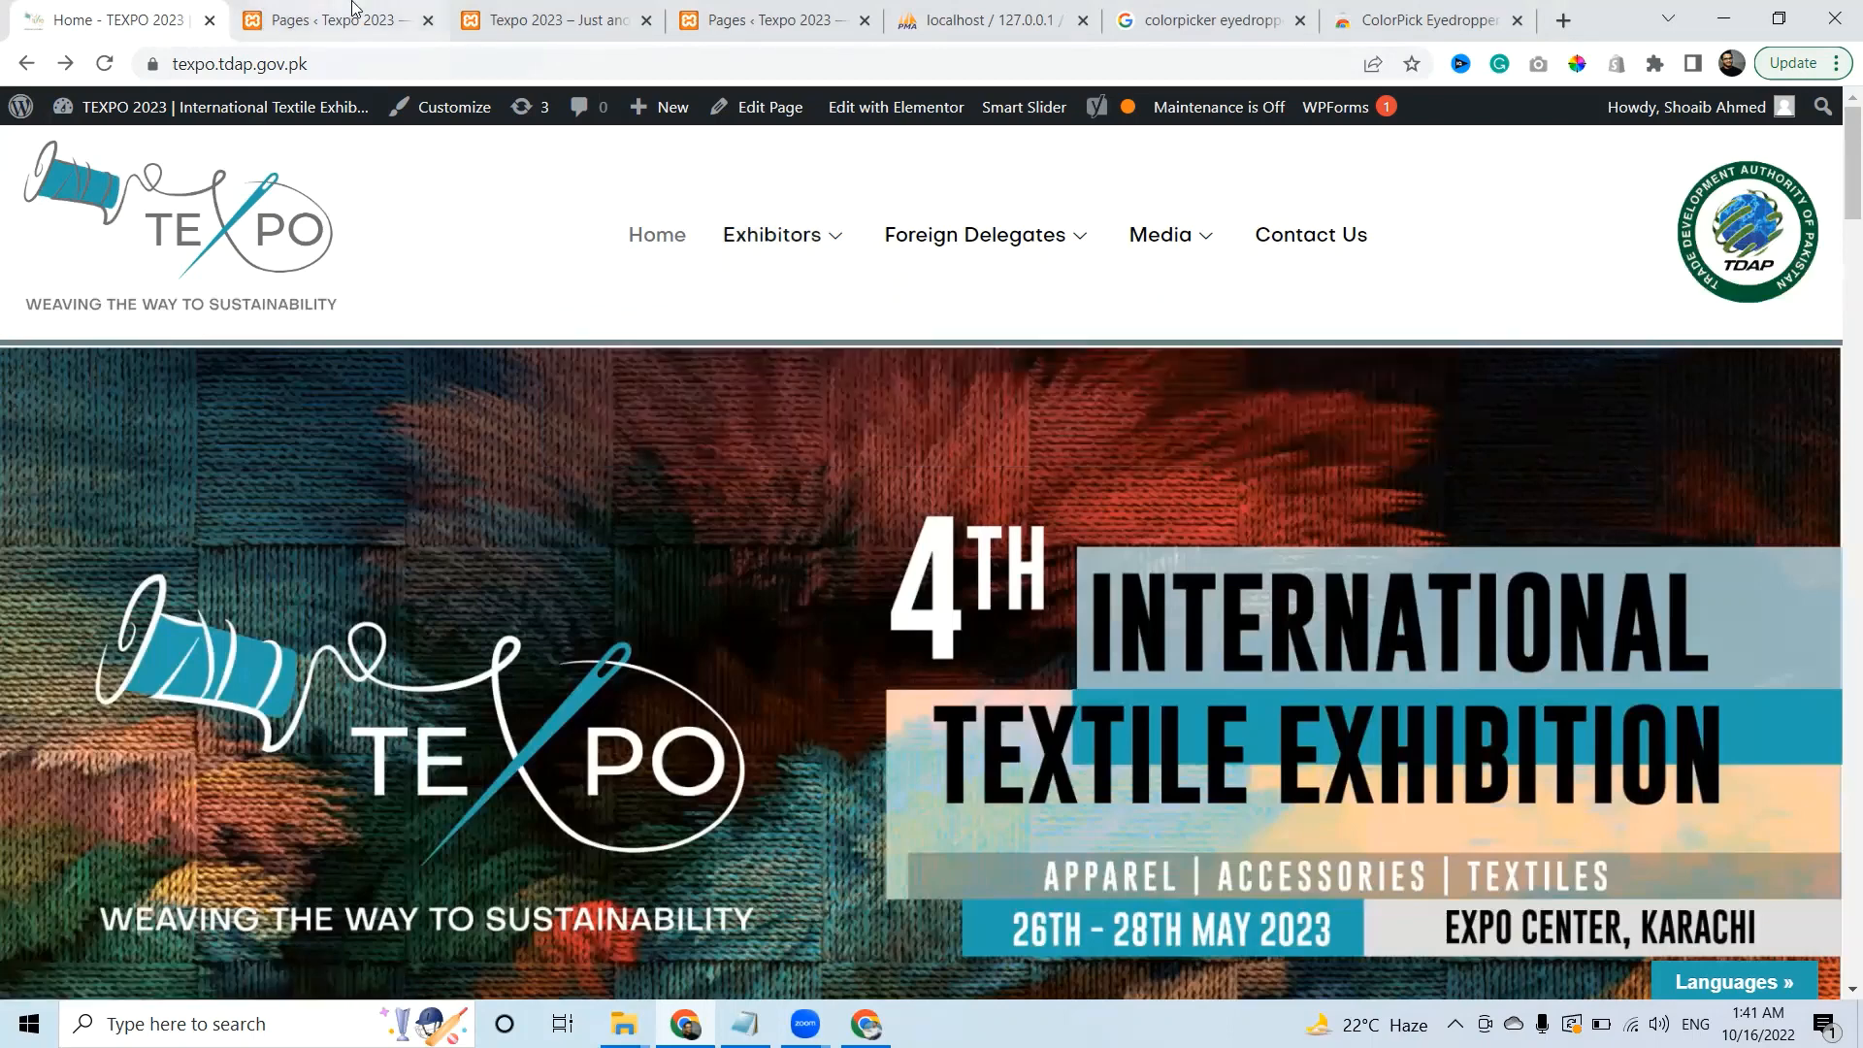
click(330, 22)
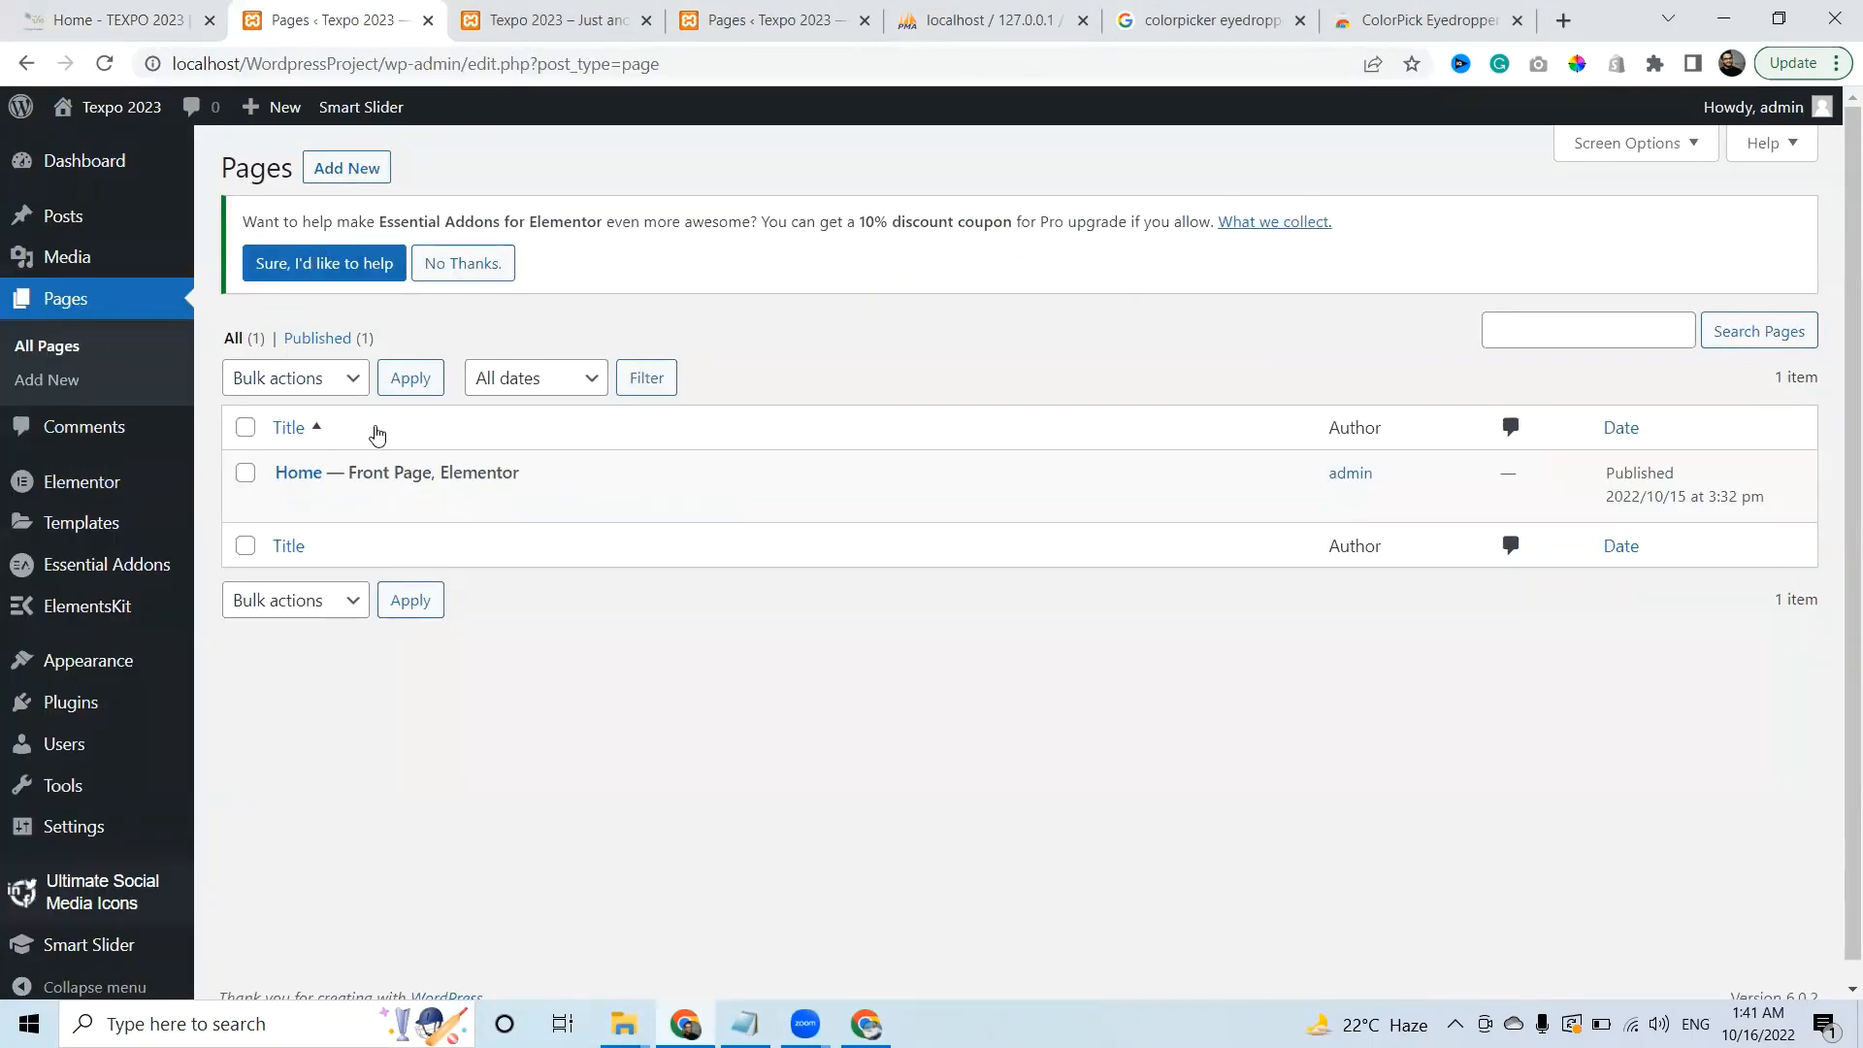
Create and publish a new page titled "Exhibitors" on the local site and return to the Pages list
click(372, 169)
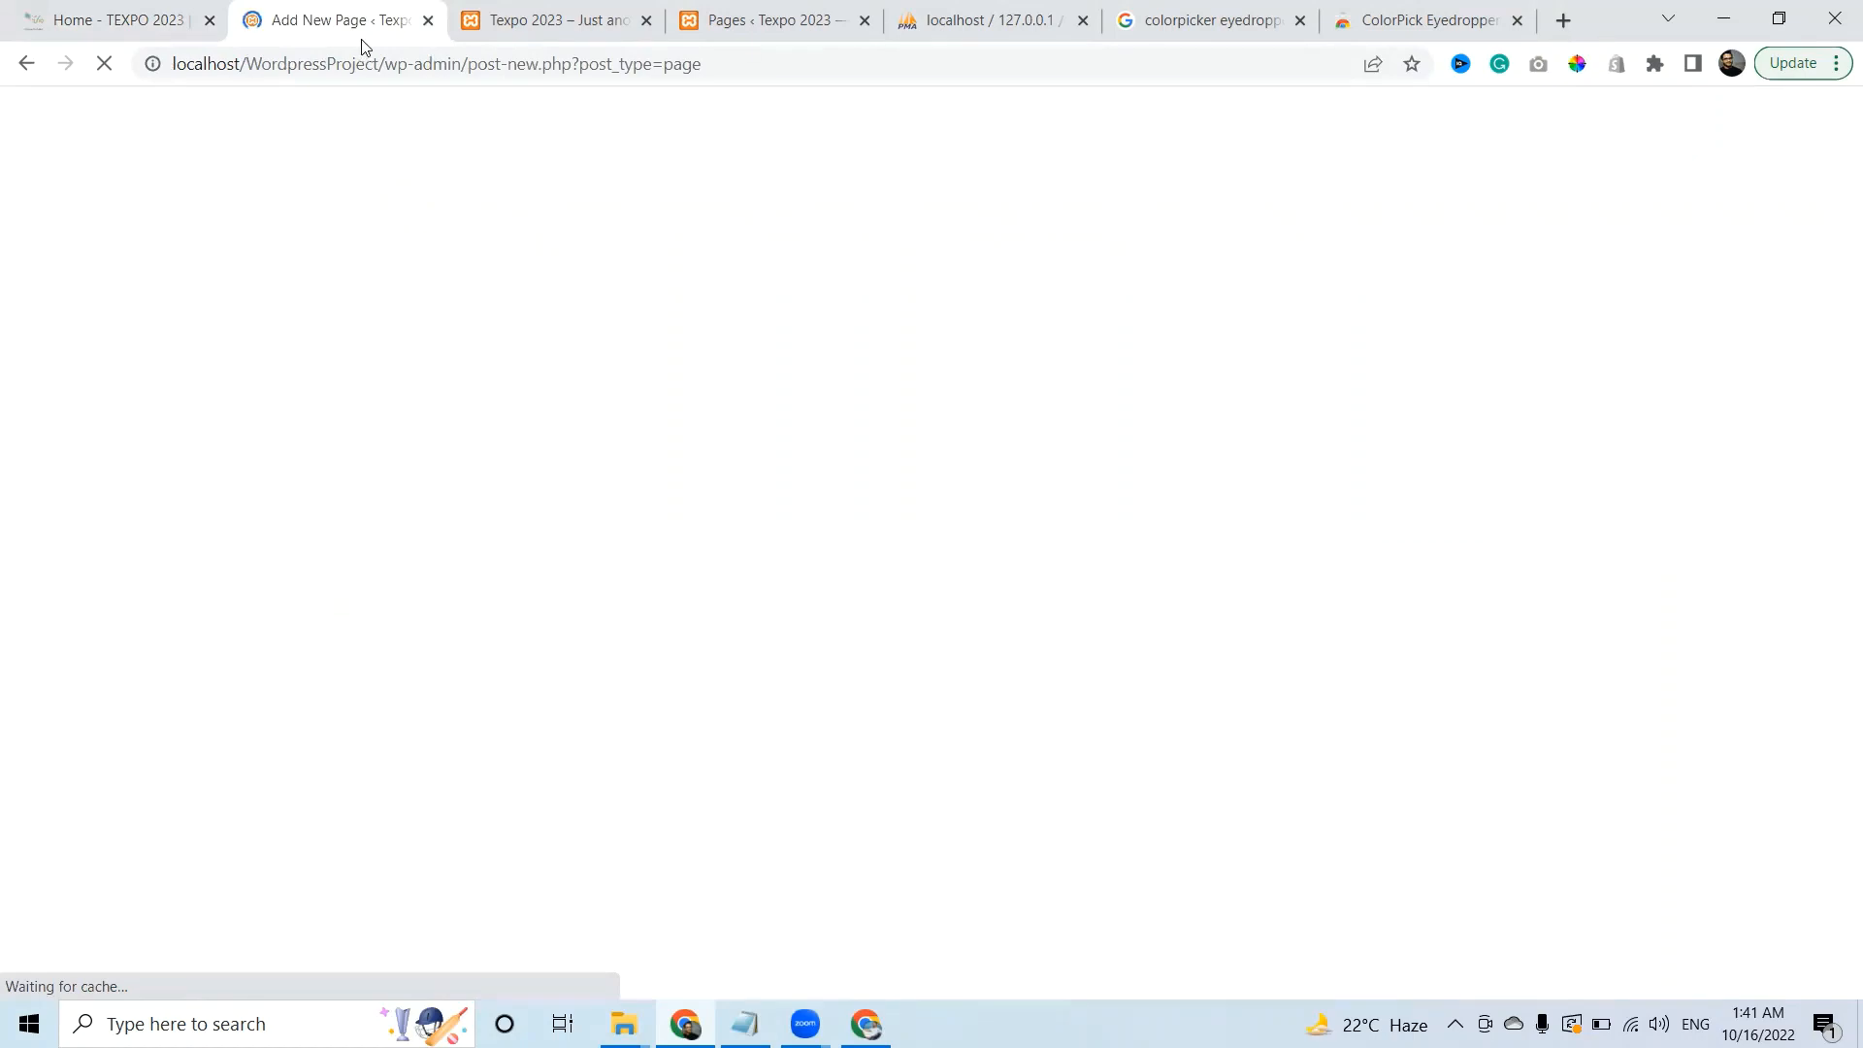
click(155, 12)
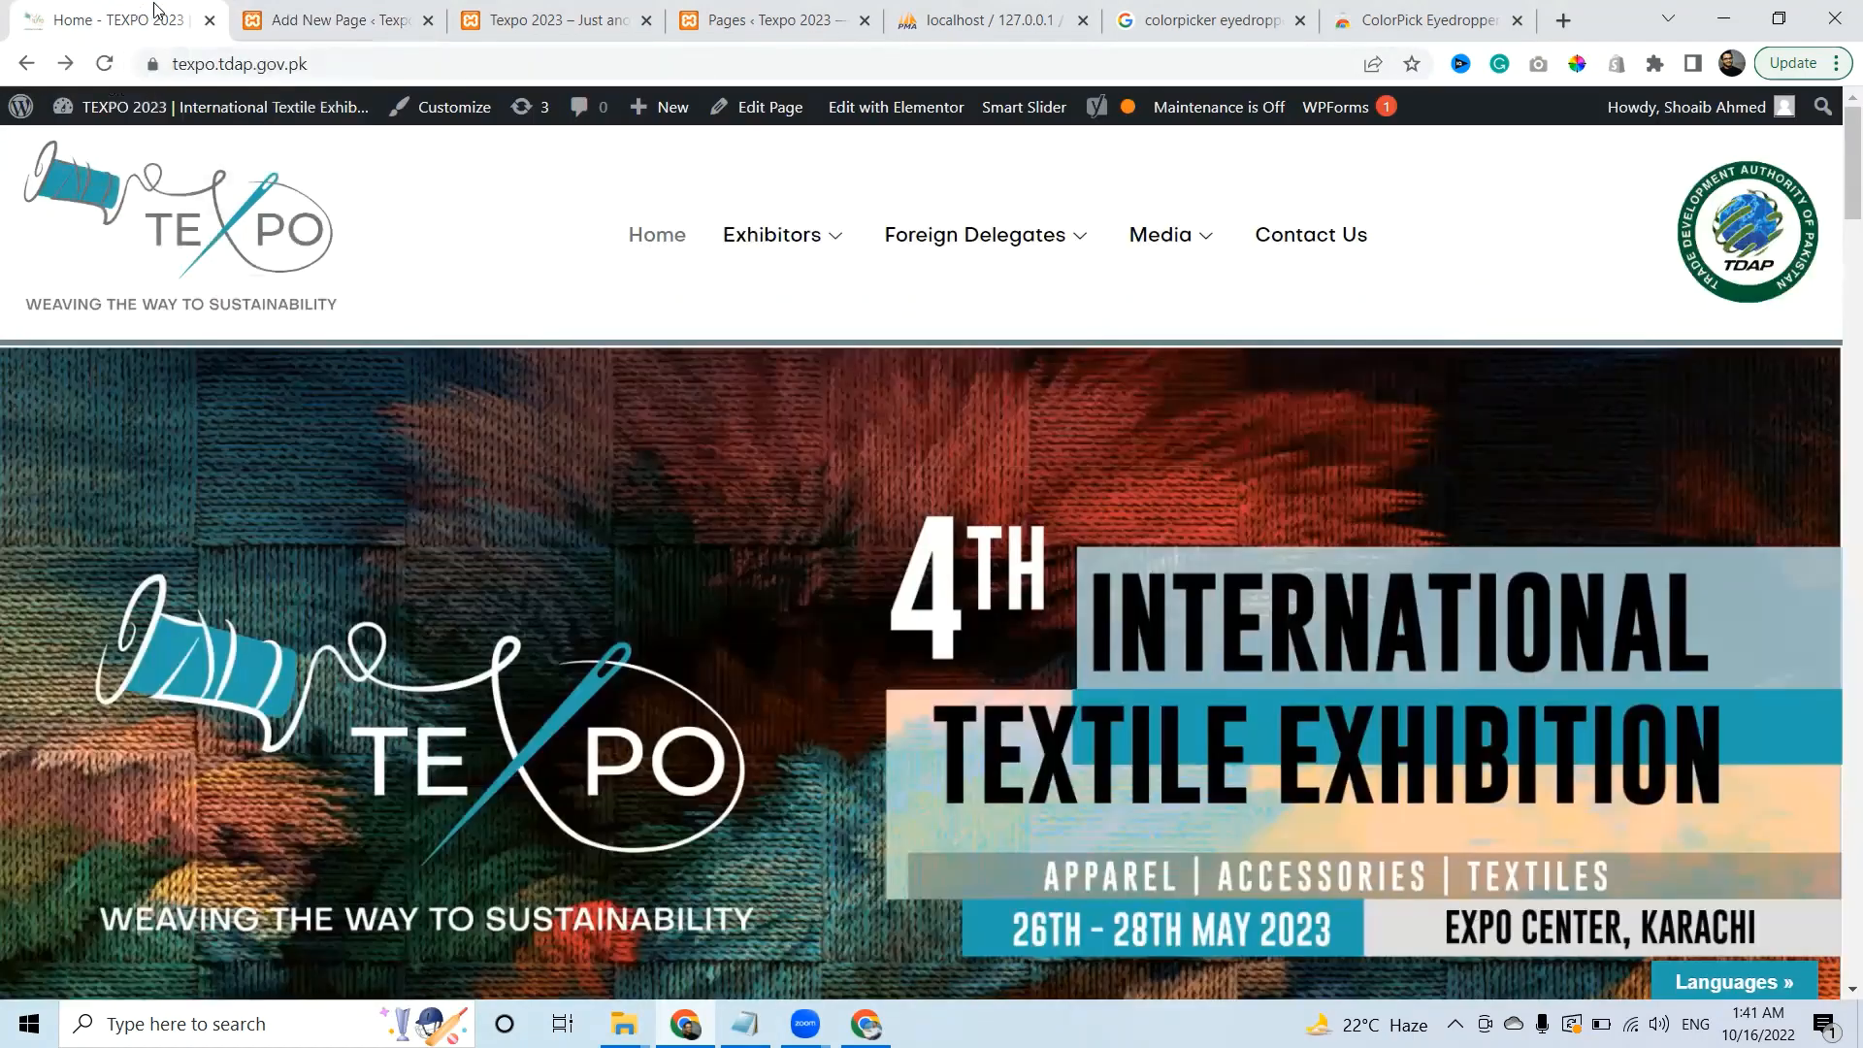
click(291, 20)
text(E)
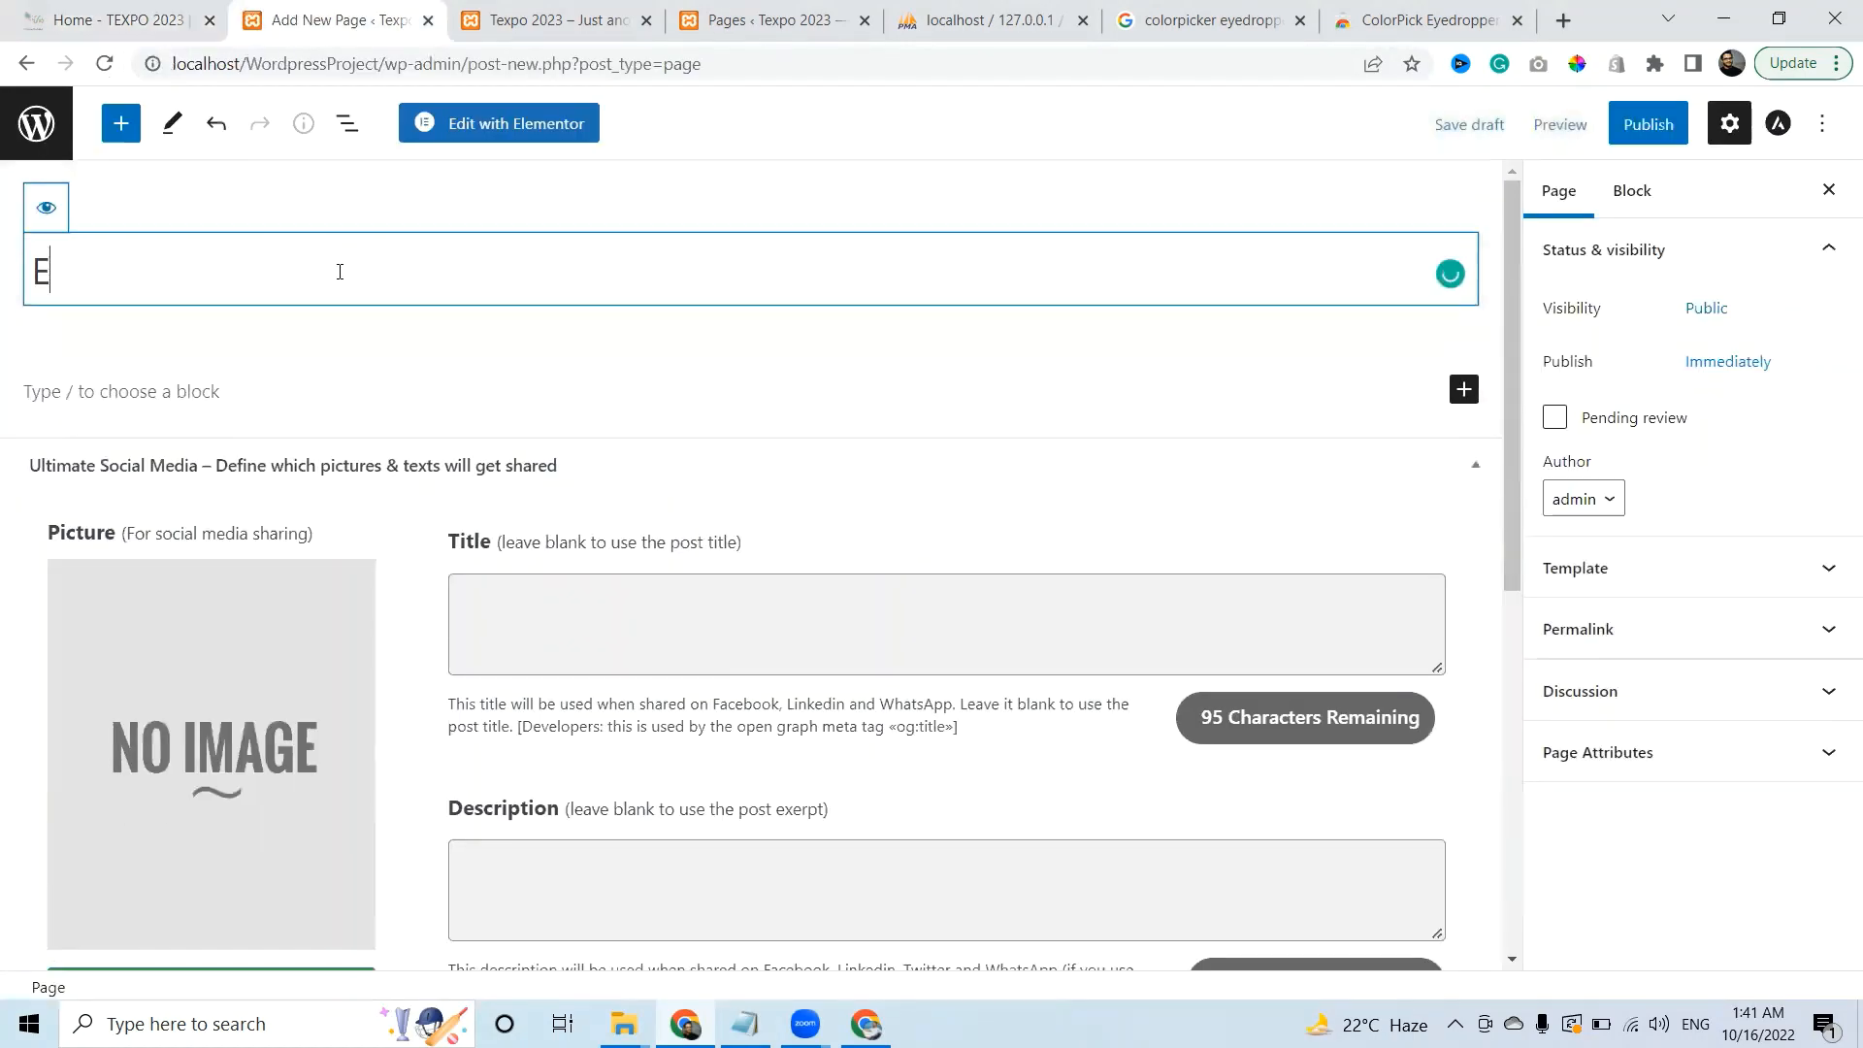
text(xhibo)
key(BackSpace)
text(itors)
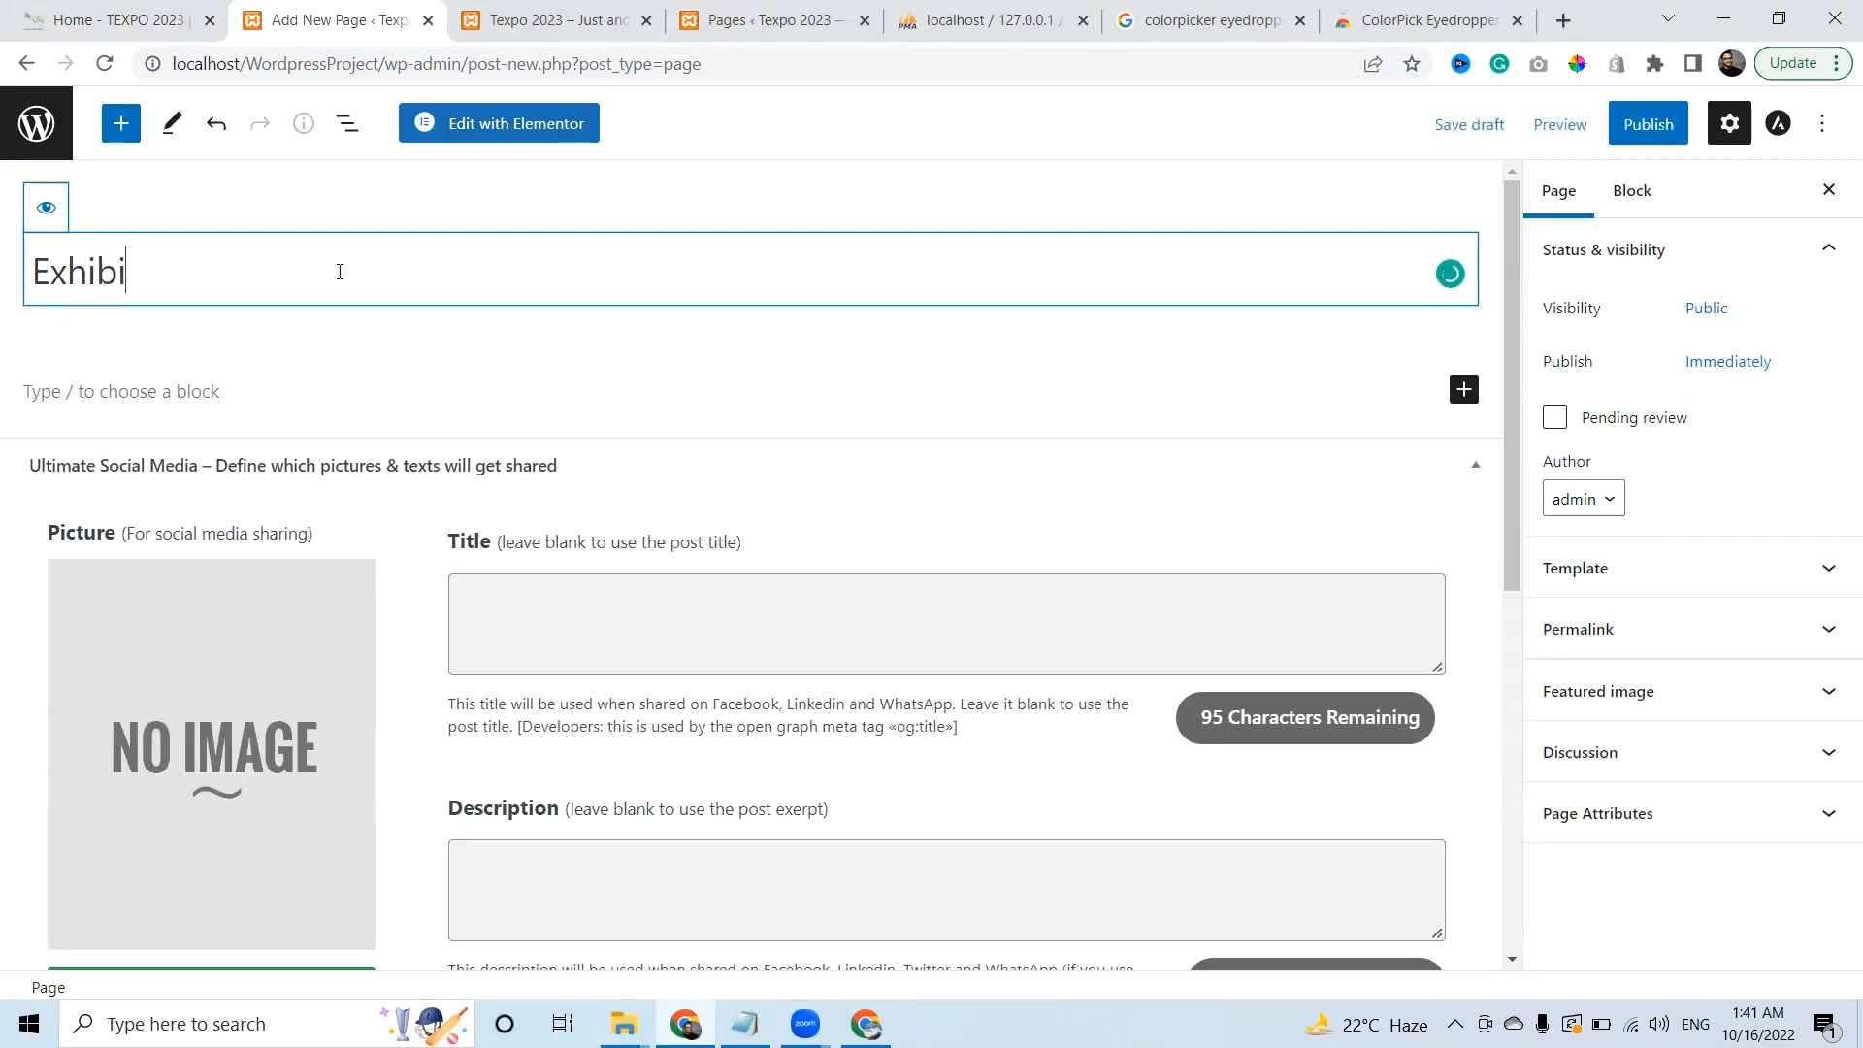
click(1676, 125)
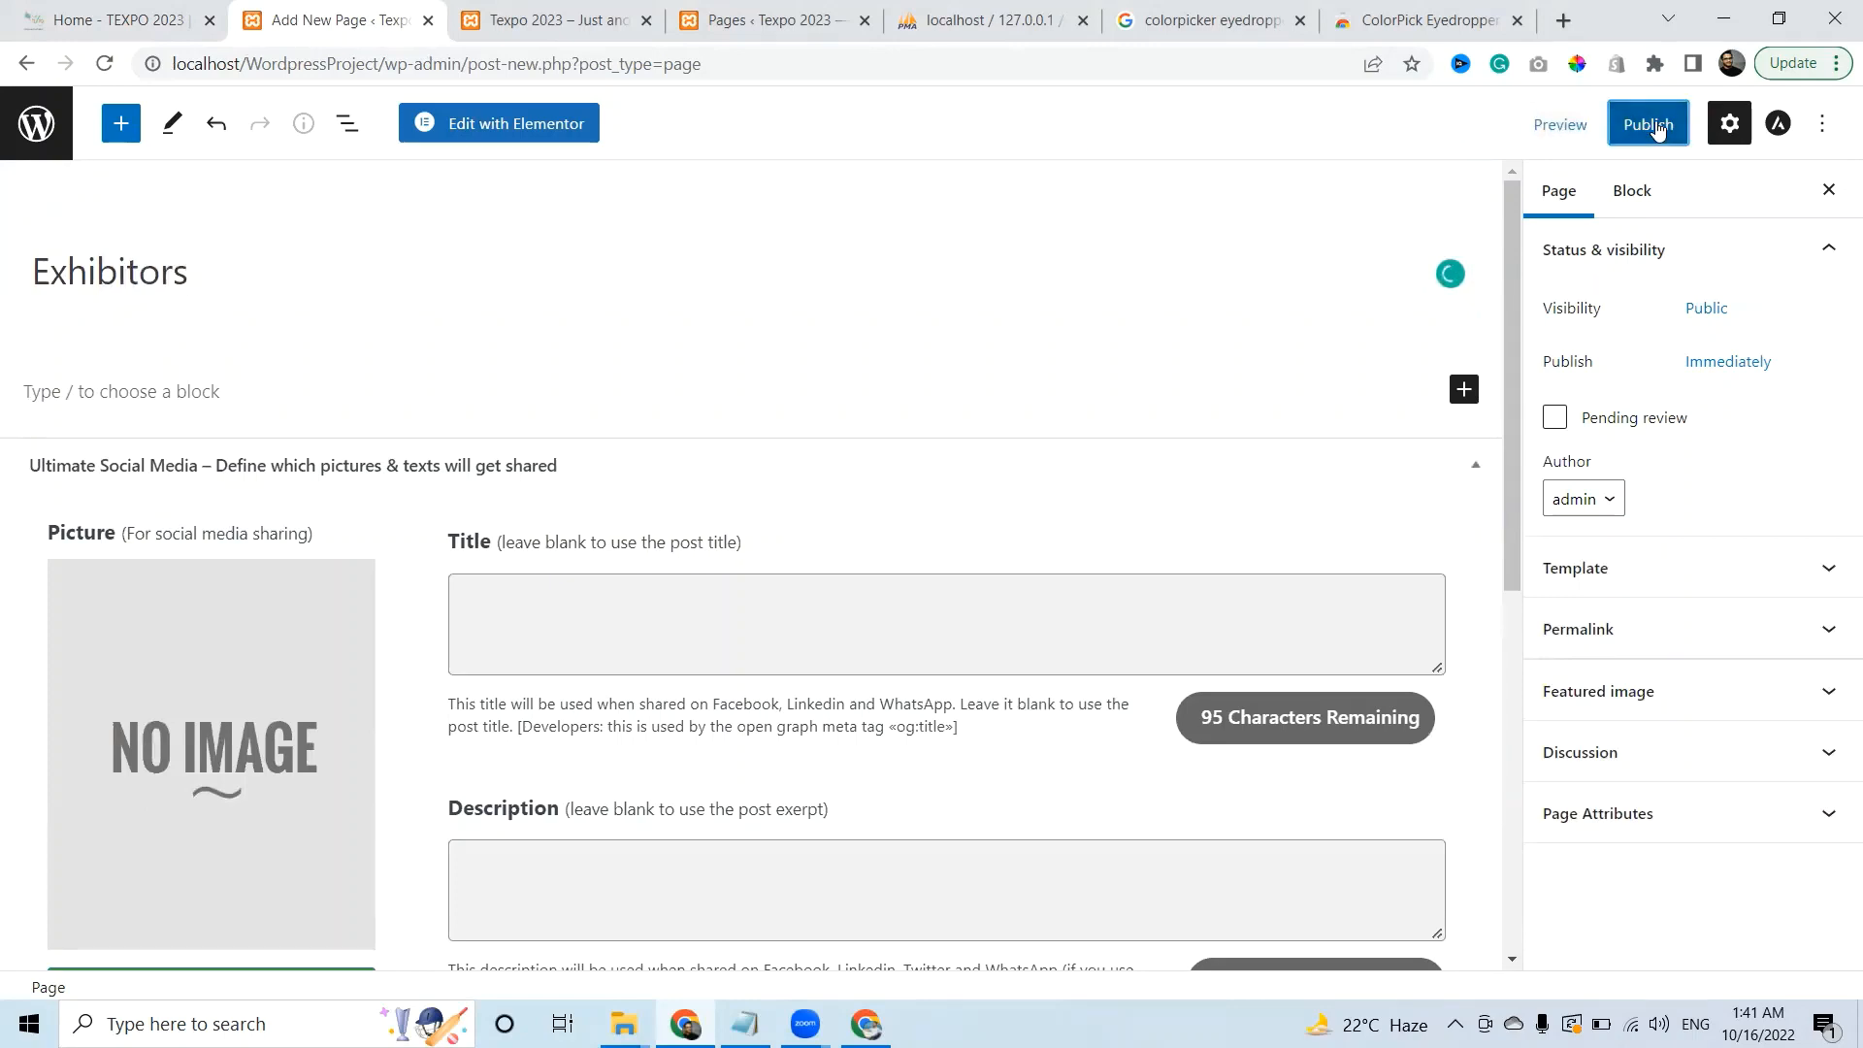
click(1589, 146)
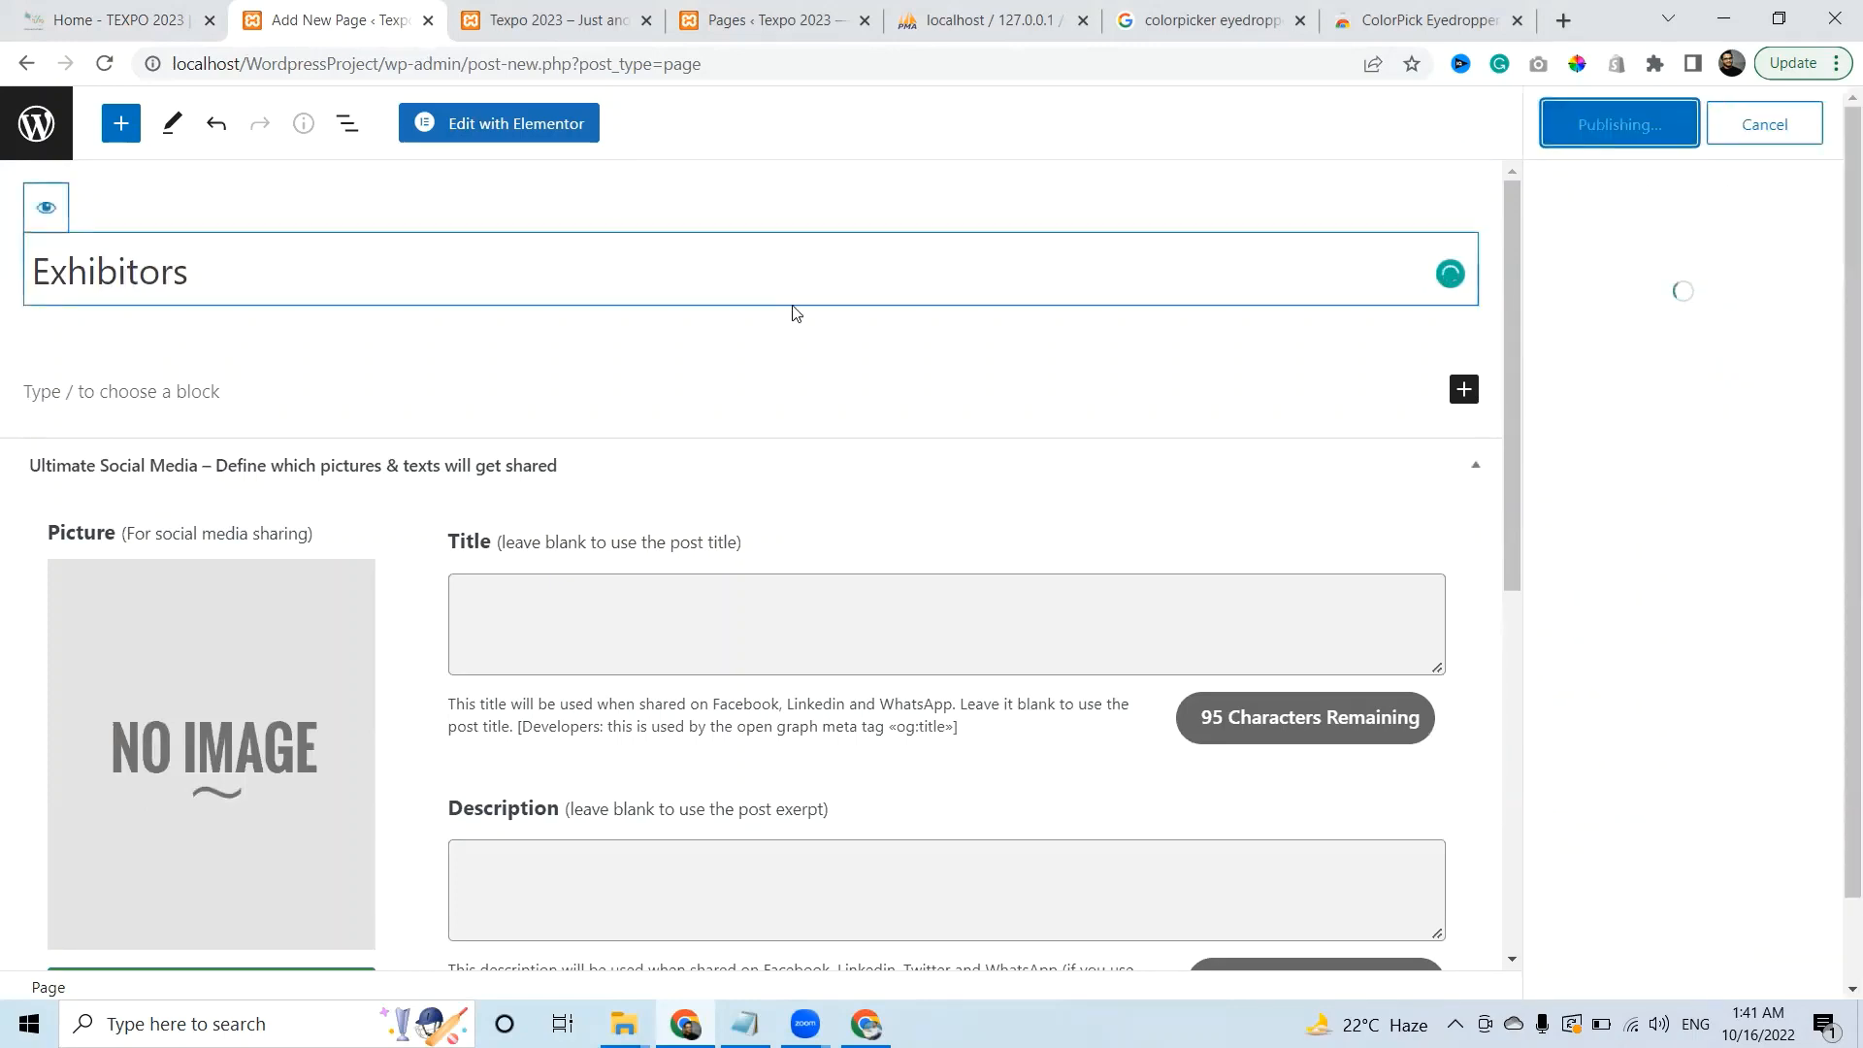
click(34, 129)
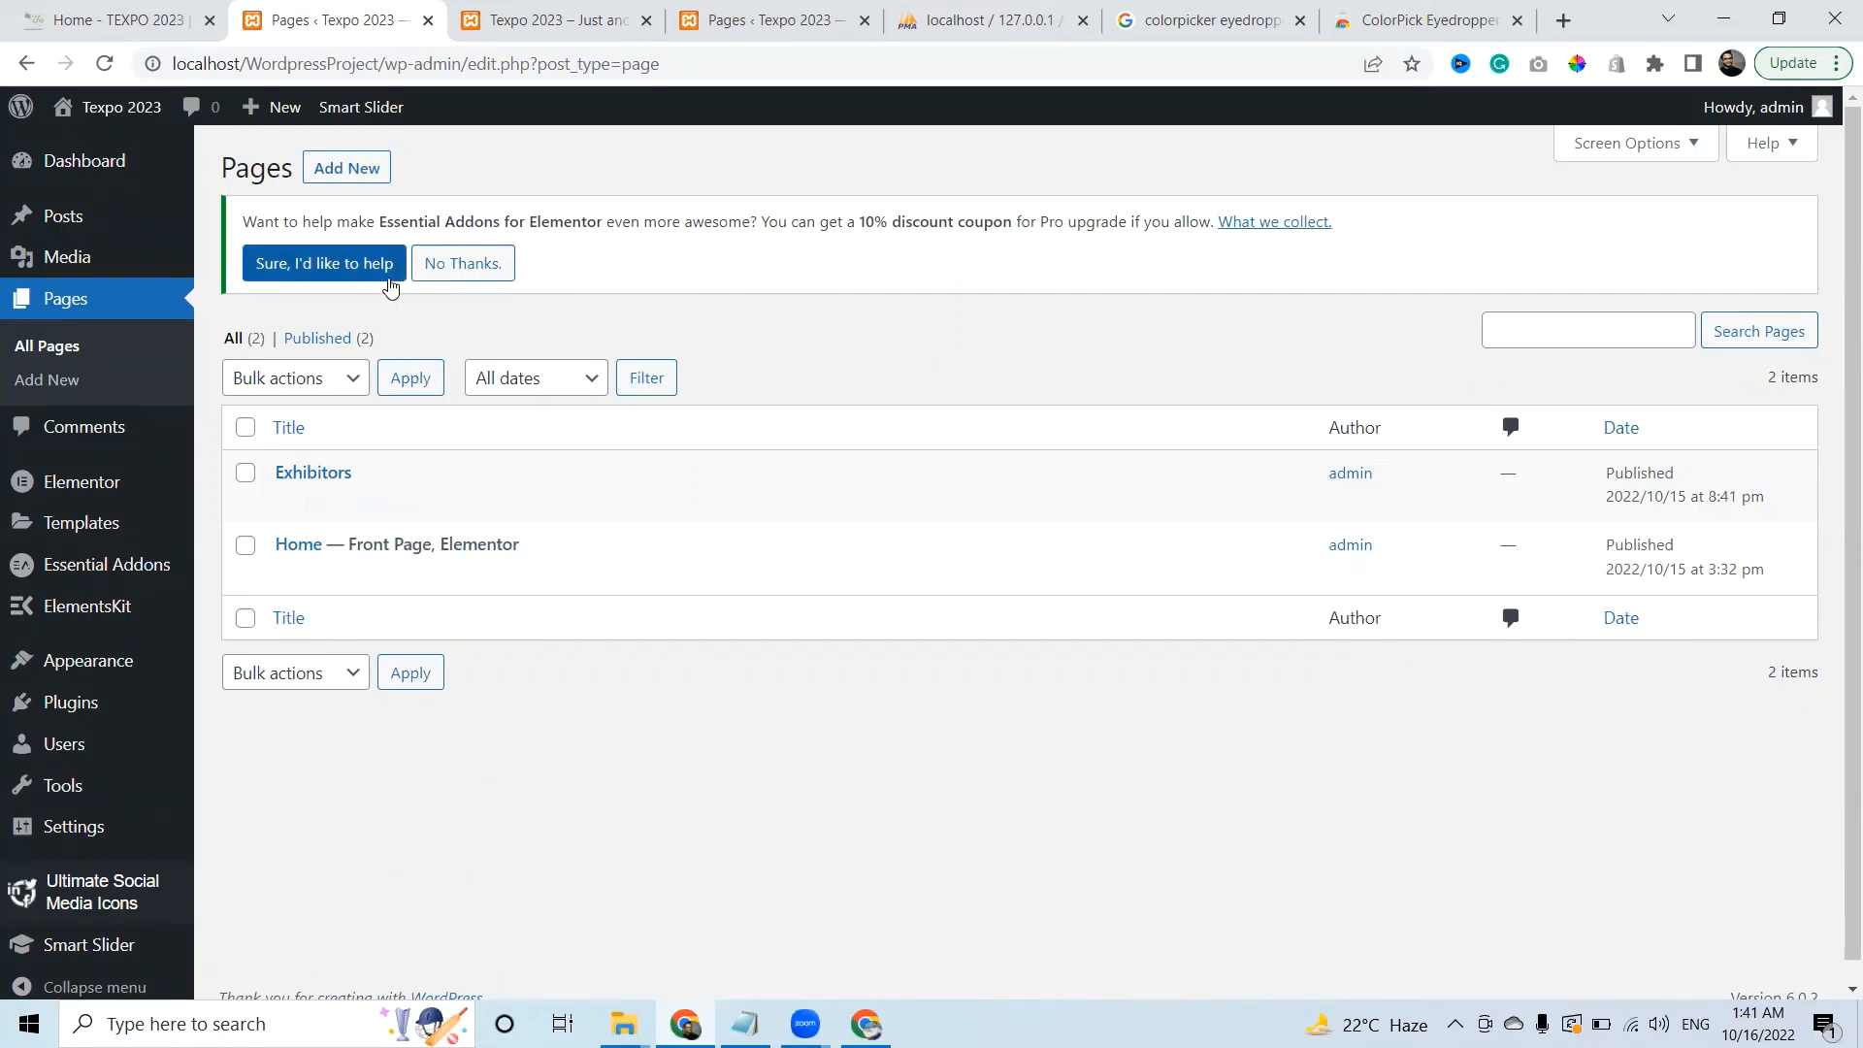
Open further new-page forms in separate browser tabs and refresh the Pages list to review the site's pages
middle_click(350, 172)
middle_click(350, 172)
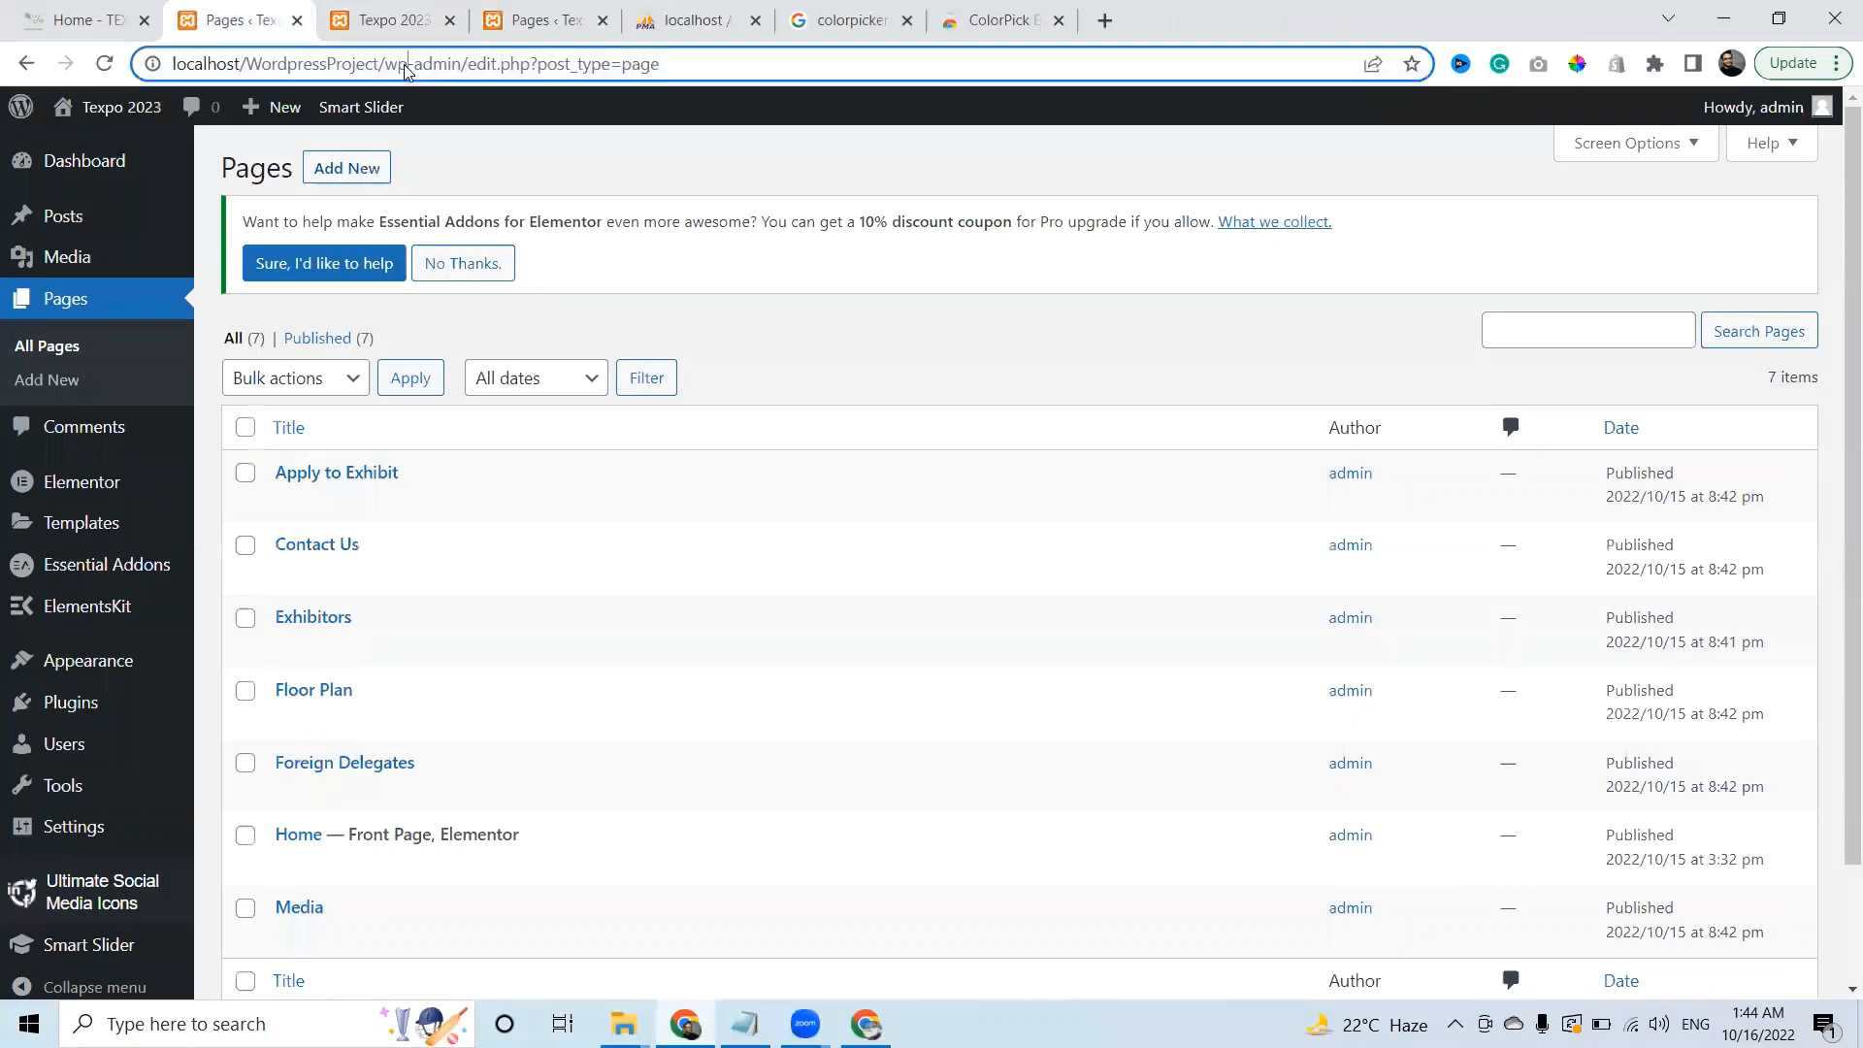
key(Return)
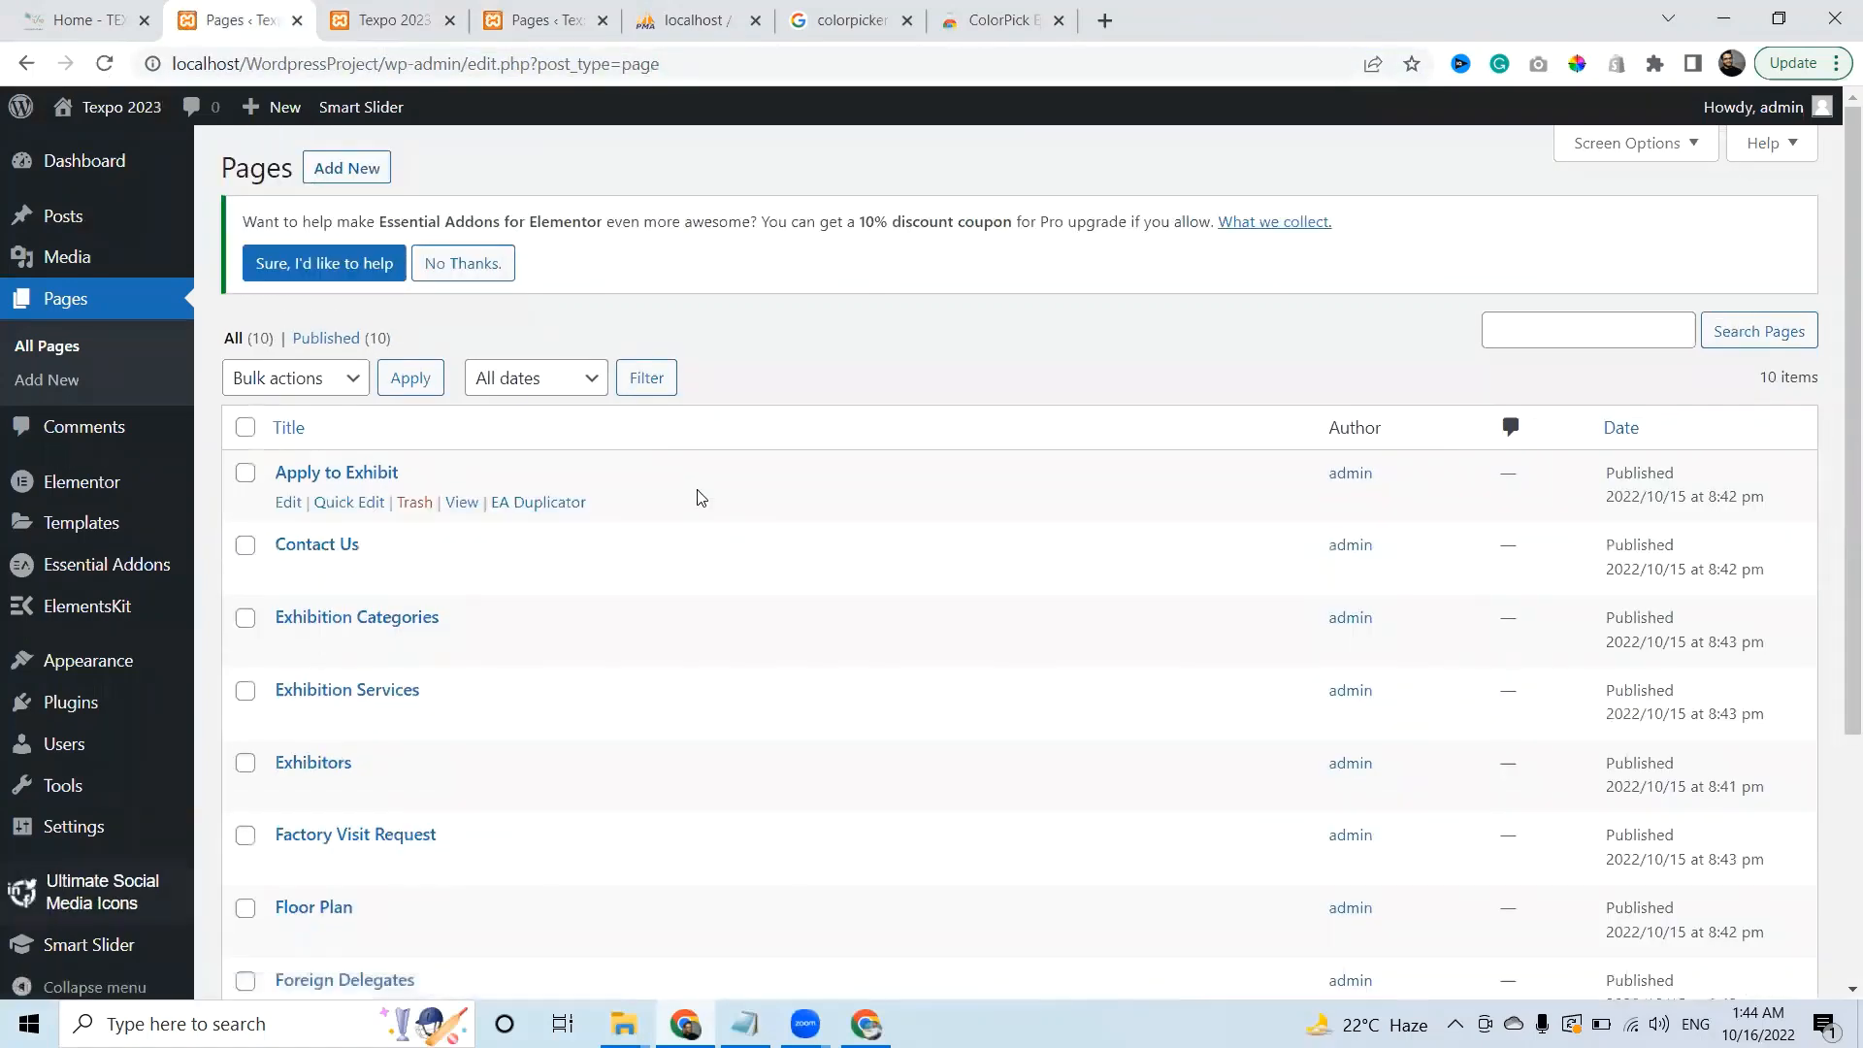
scroll(1835, 606, down, 4)
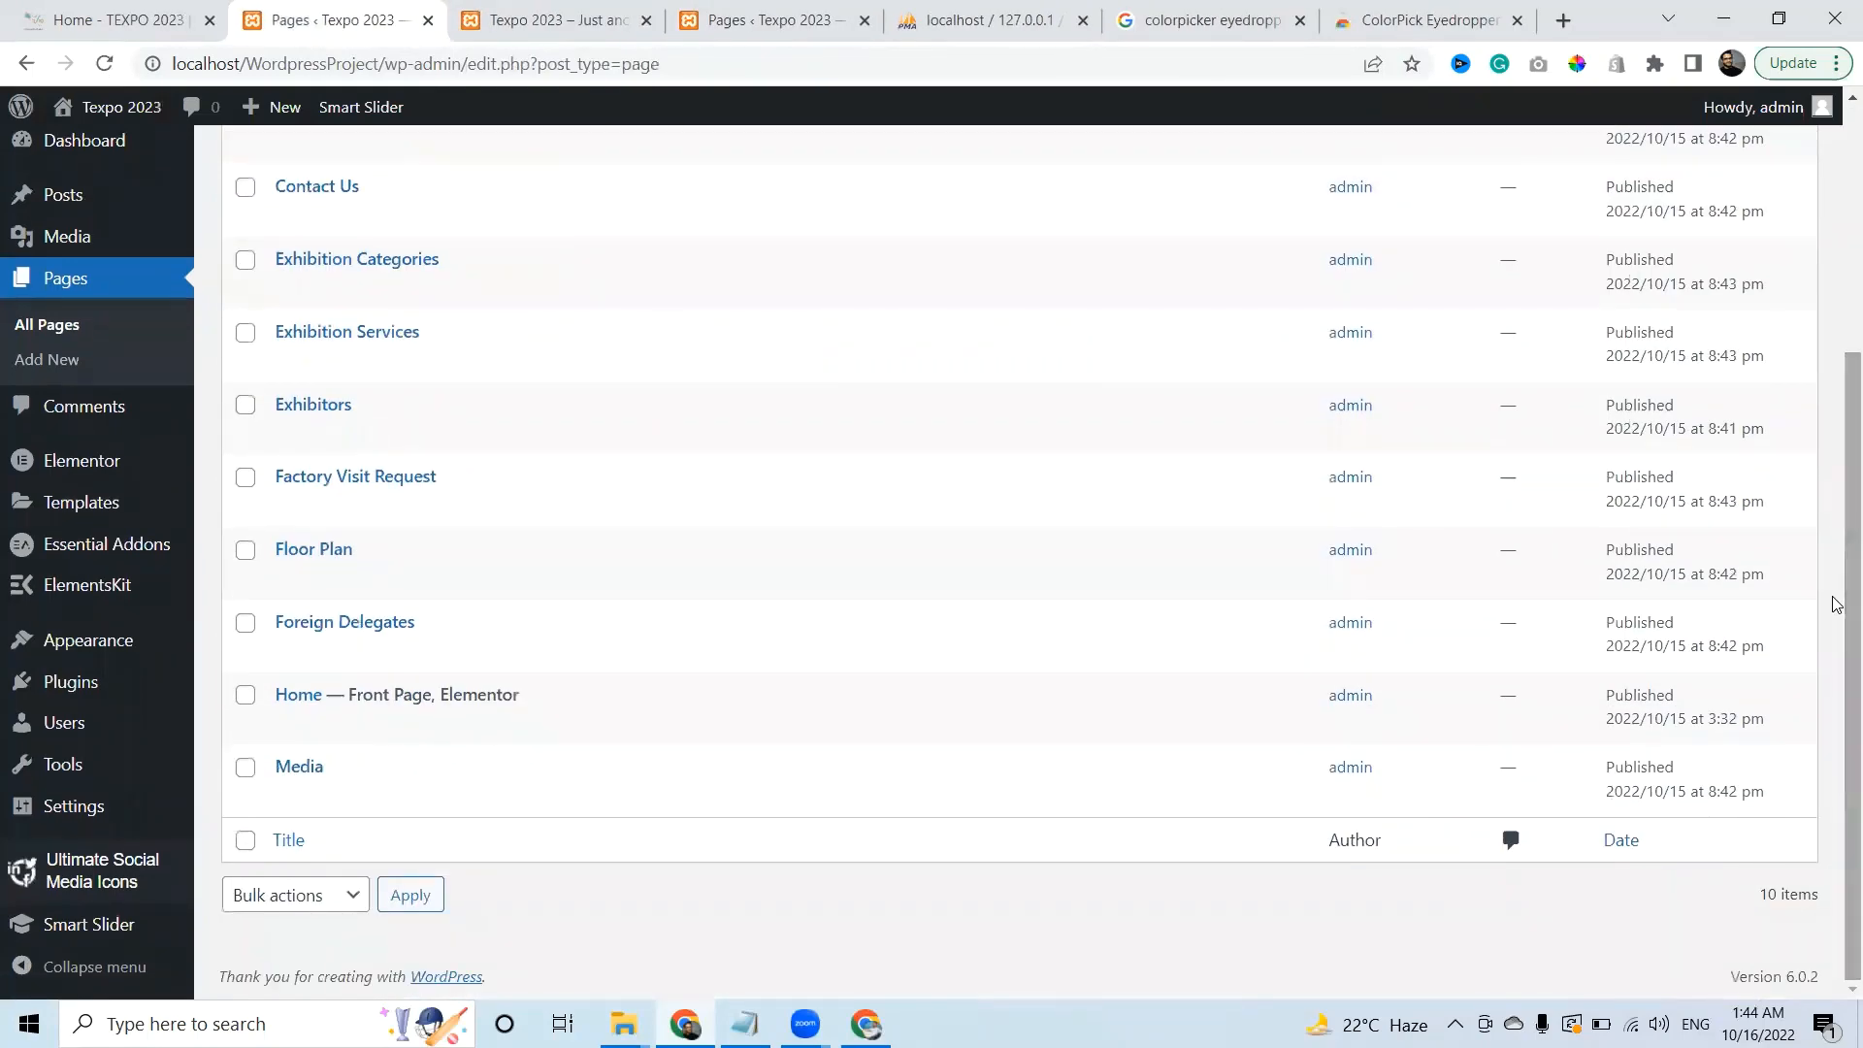
Create a navigation menu named "Main Menu" with Primary Menu as its display location
mouse_move(95, 645)
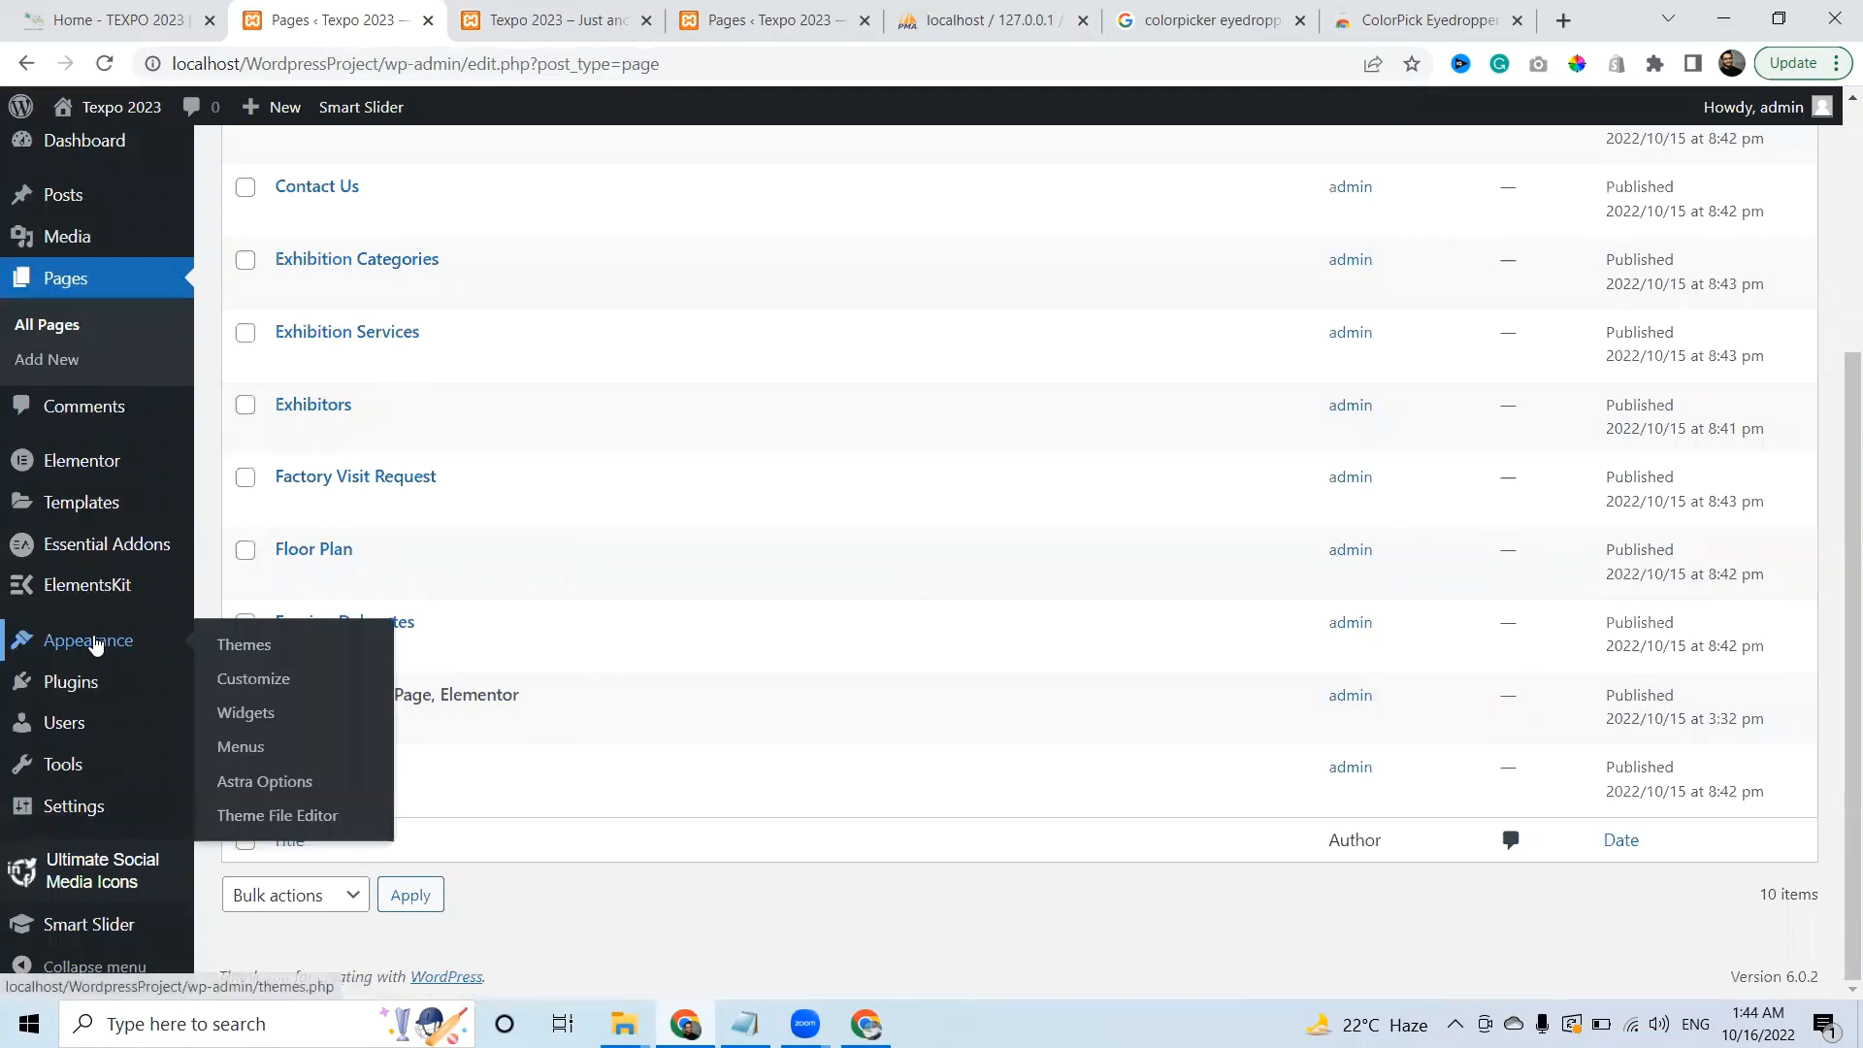
click(250, 750)
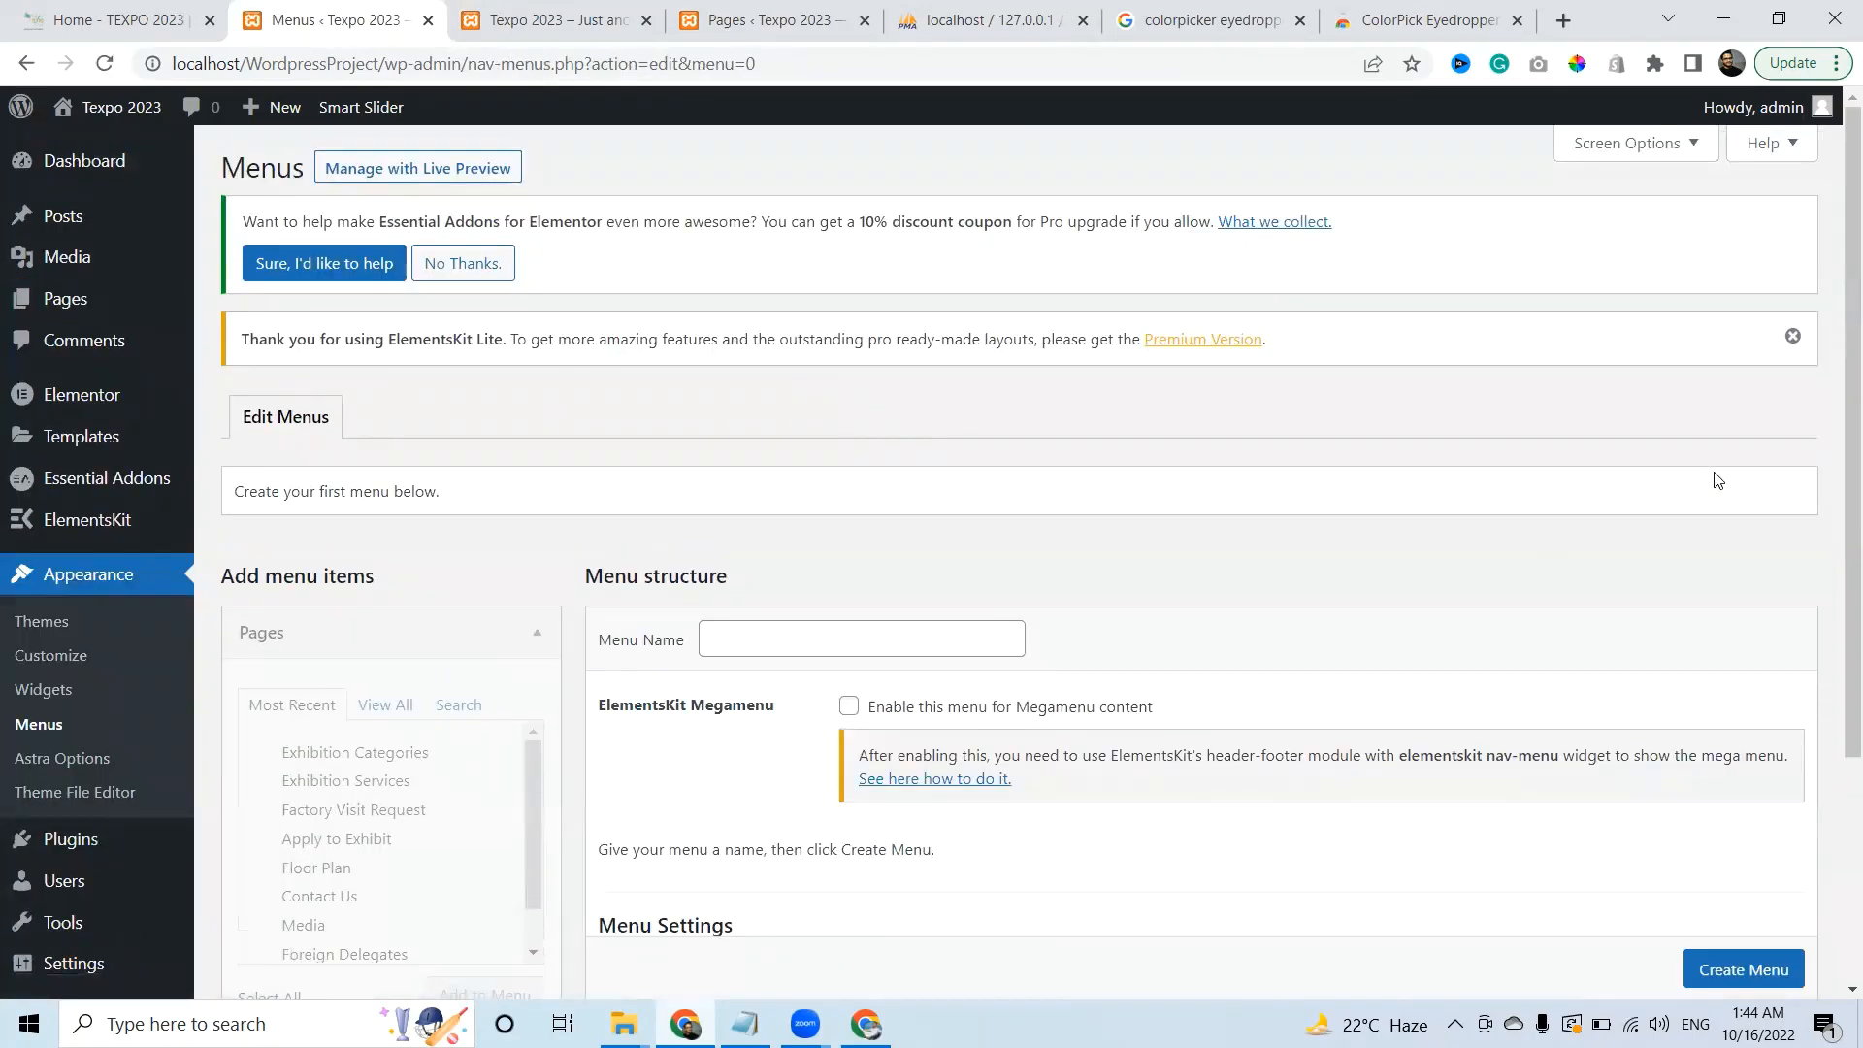
drag(1852, 409, 1835, 644)
drag(282, 179, 670, 268)
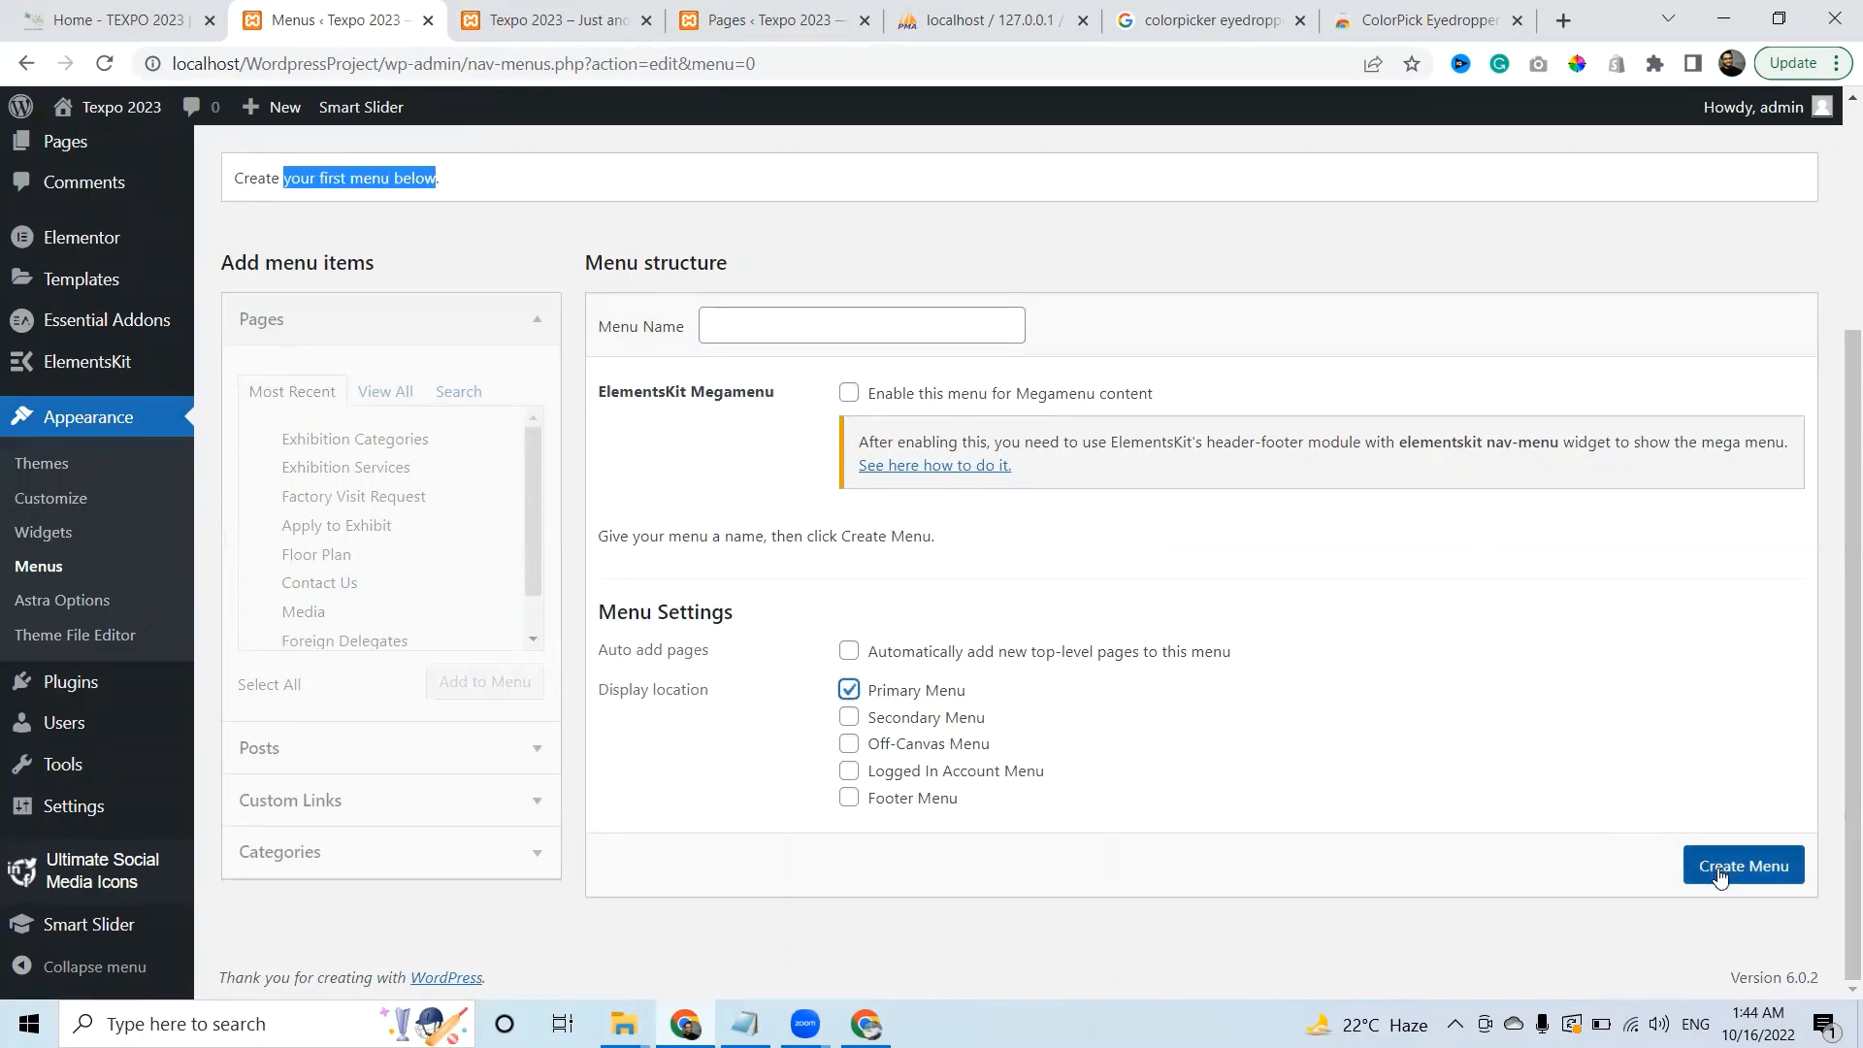
click(879, 314)
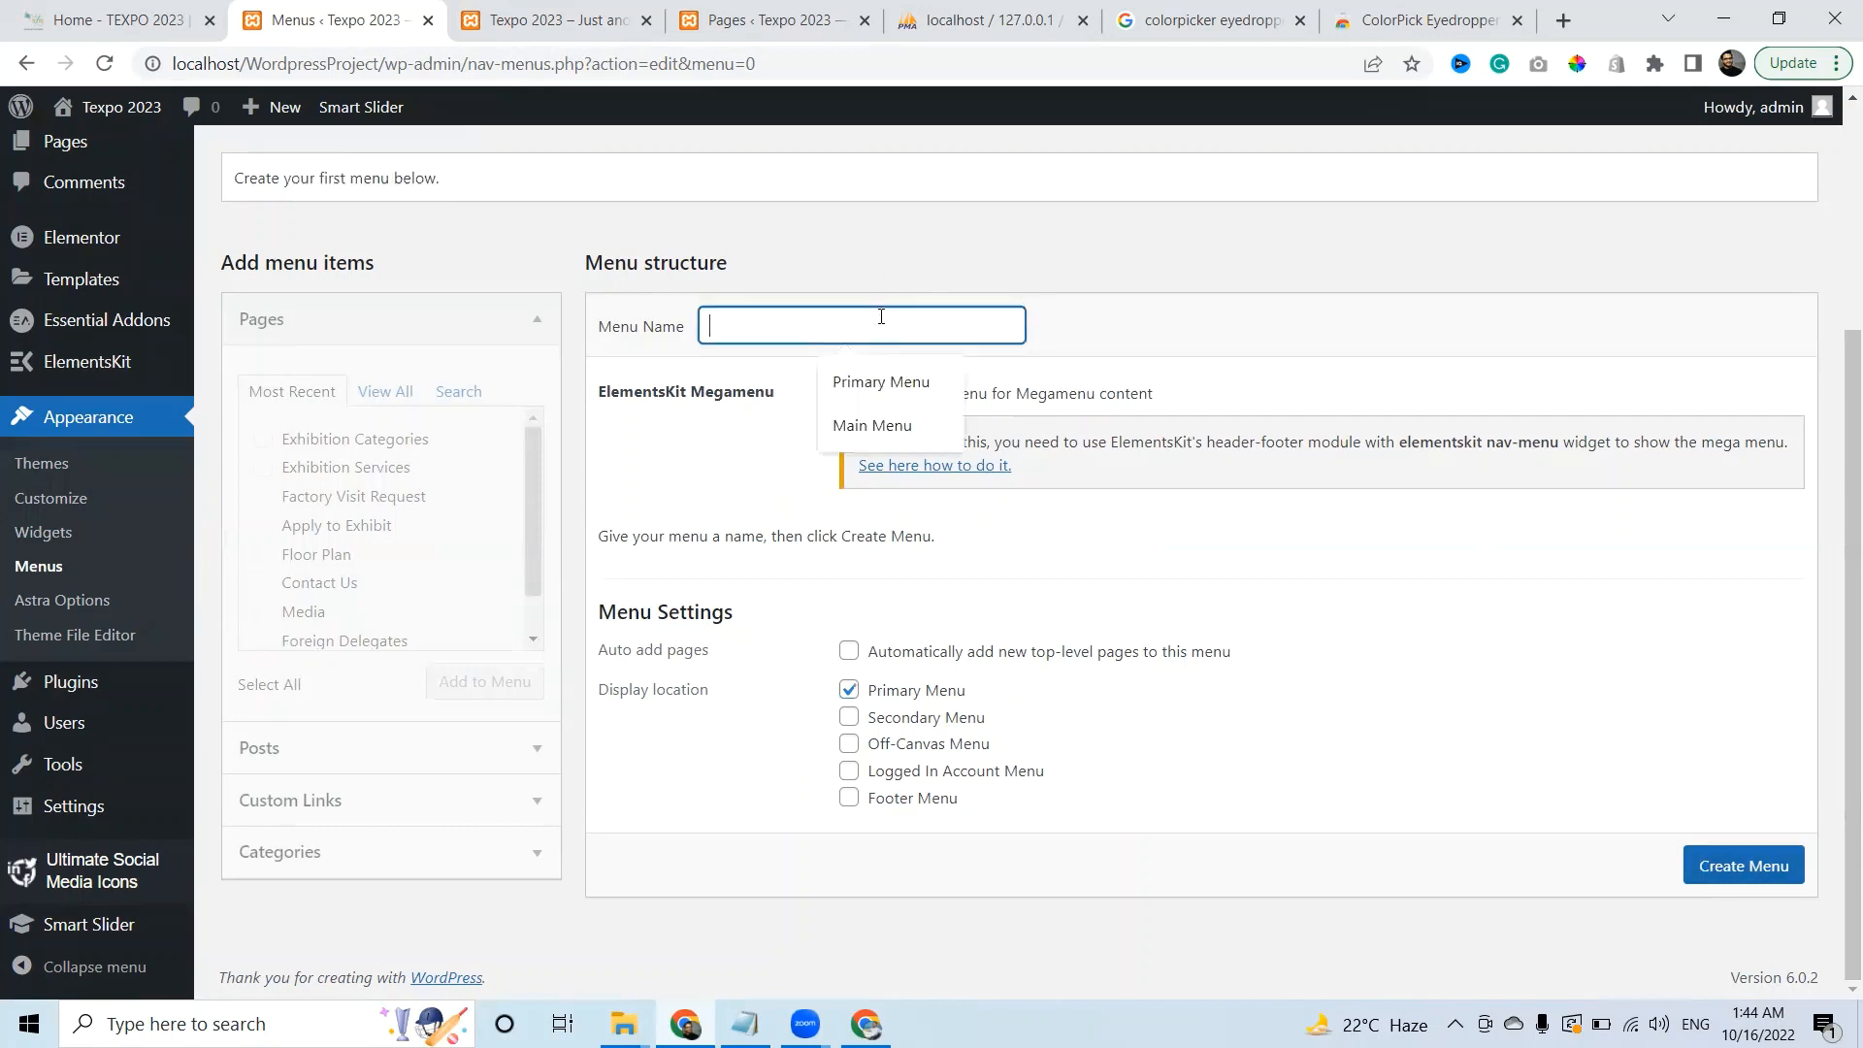
text(Main M)
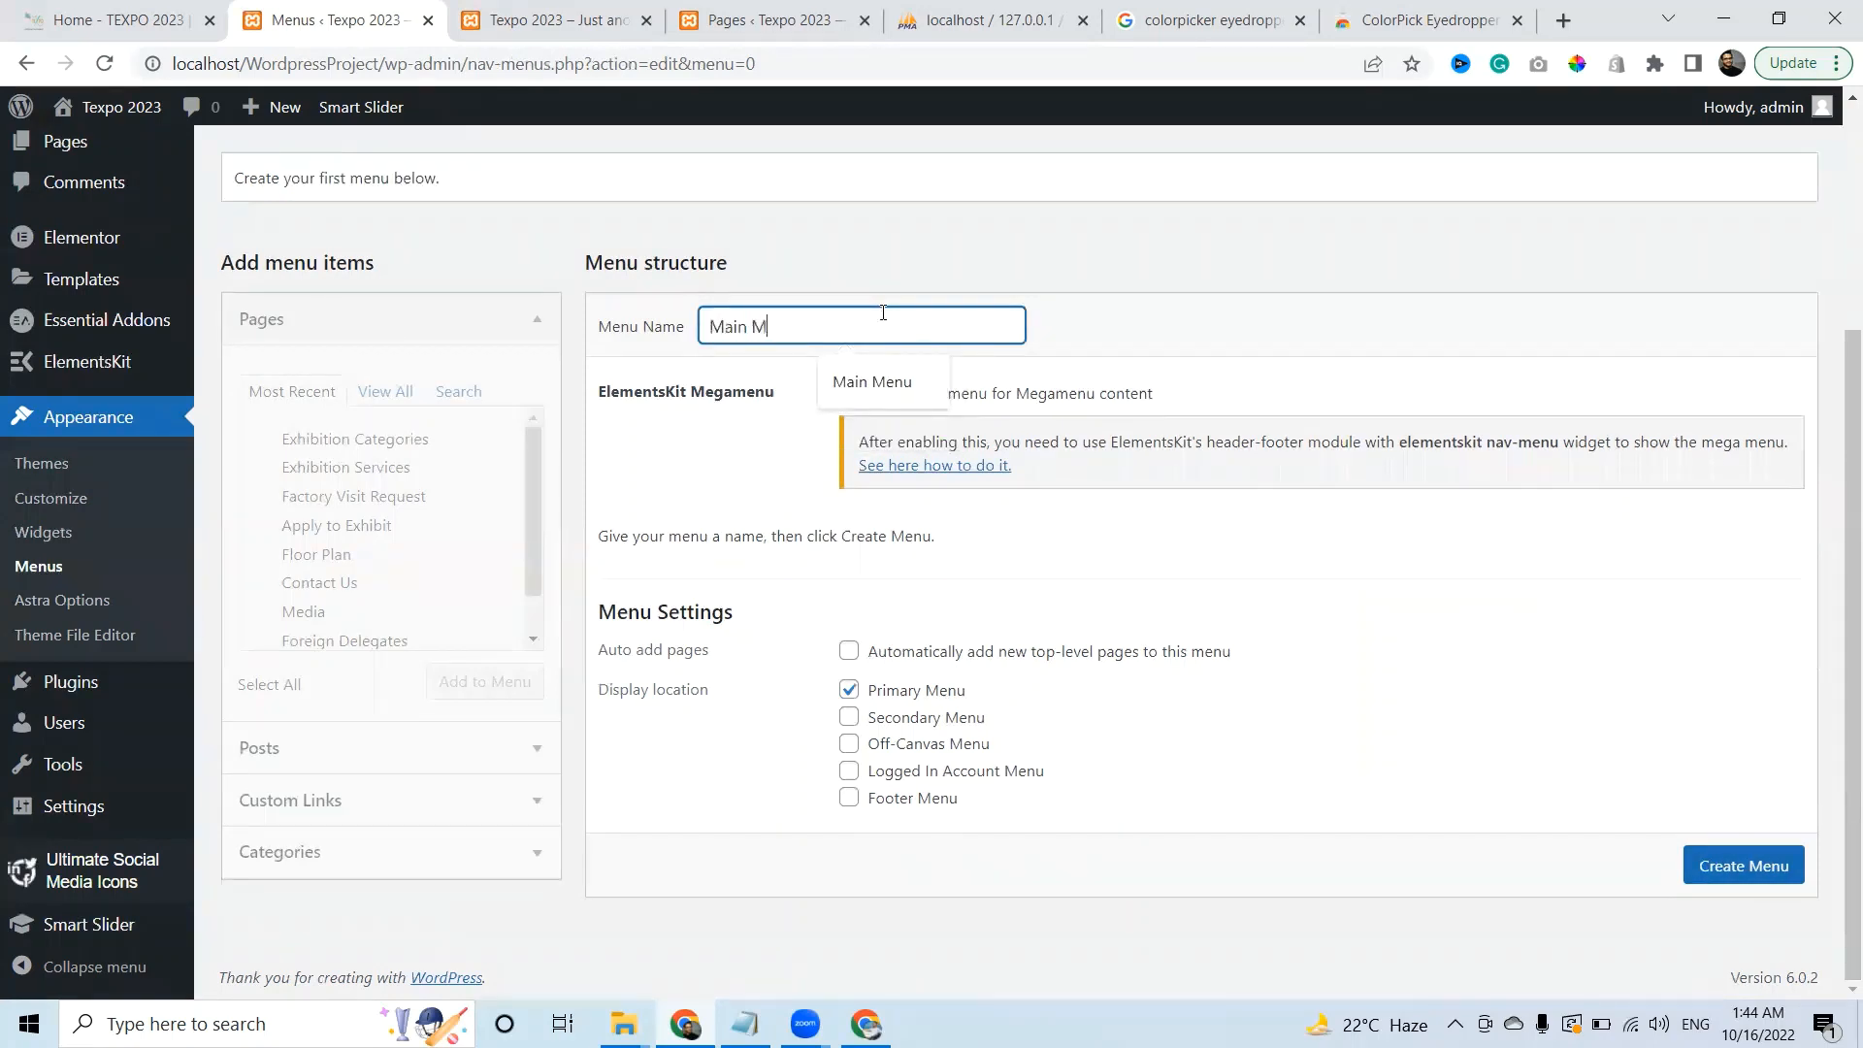
text(enu)
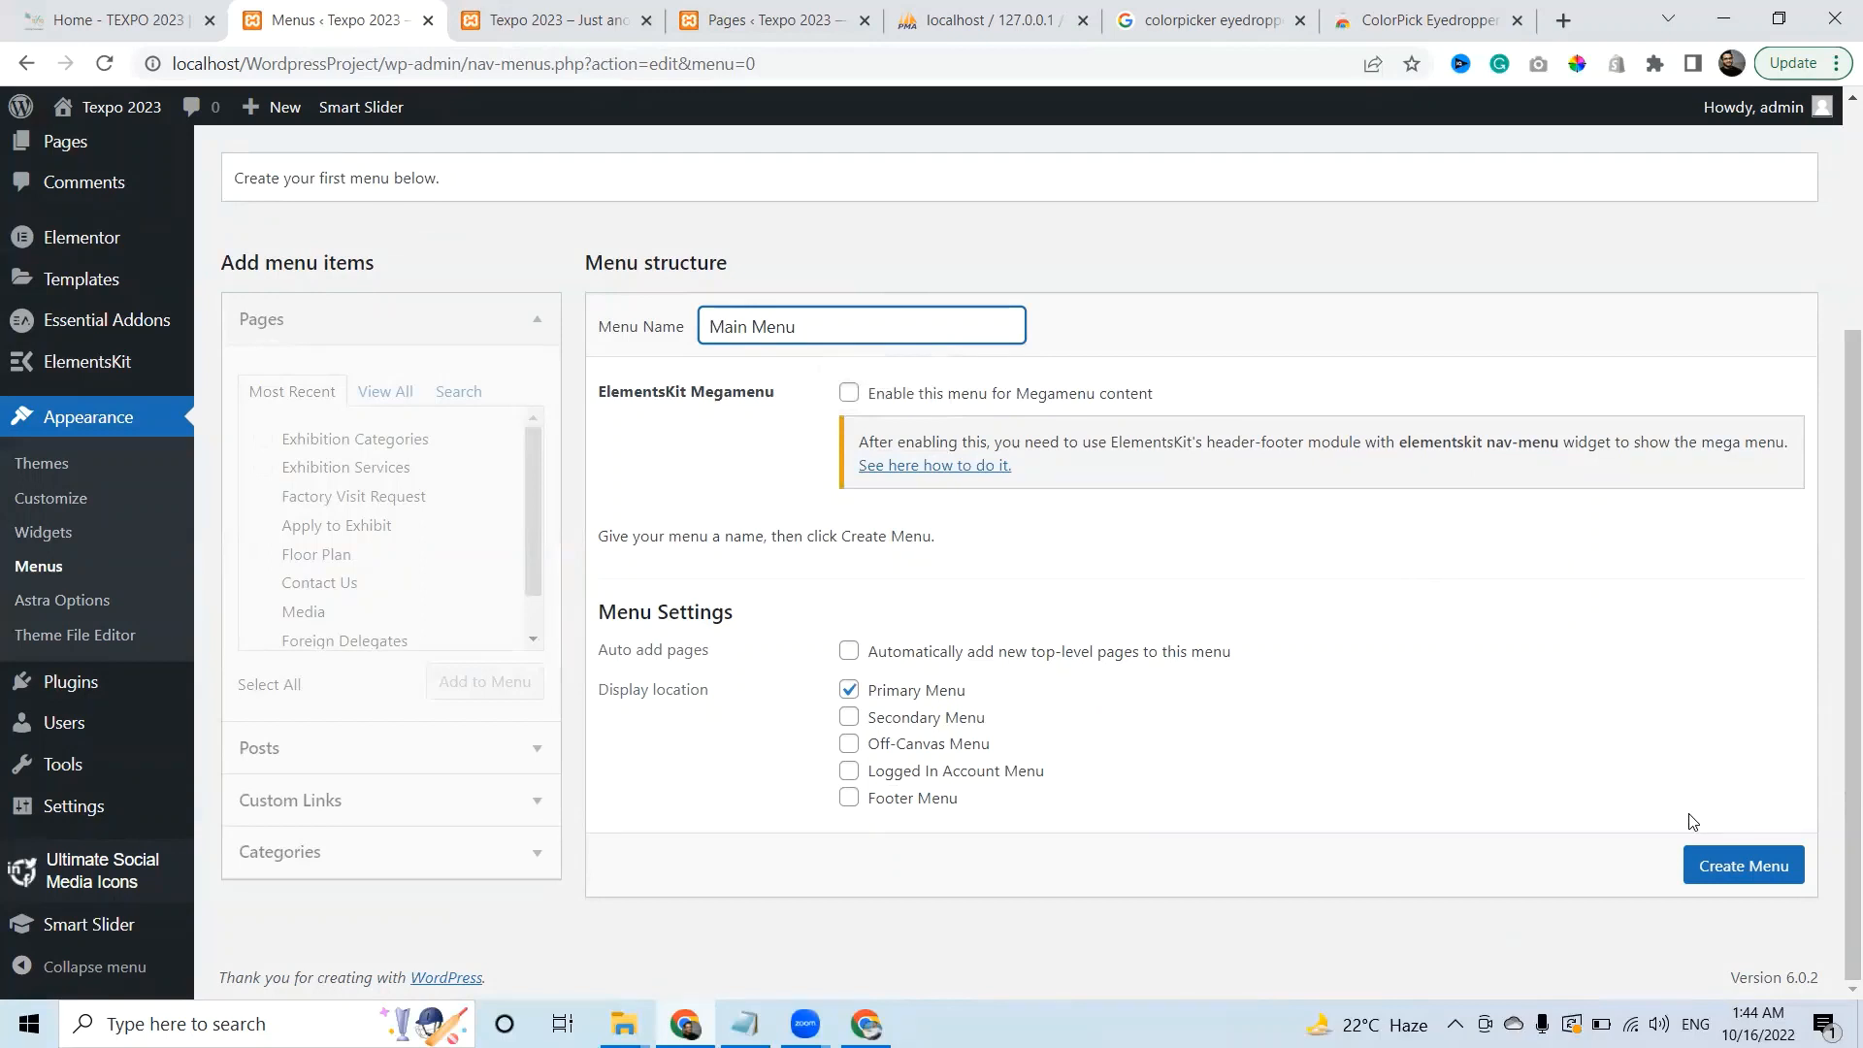
click(1739, 875)
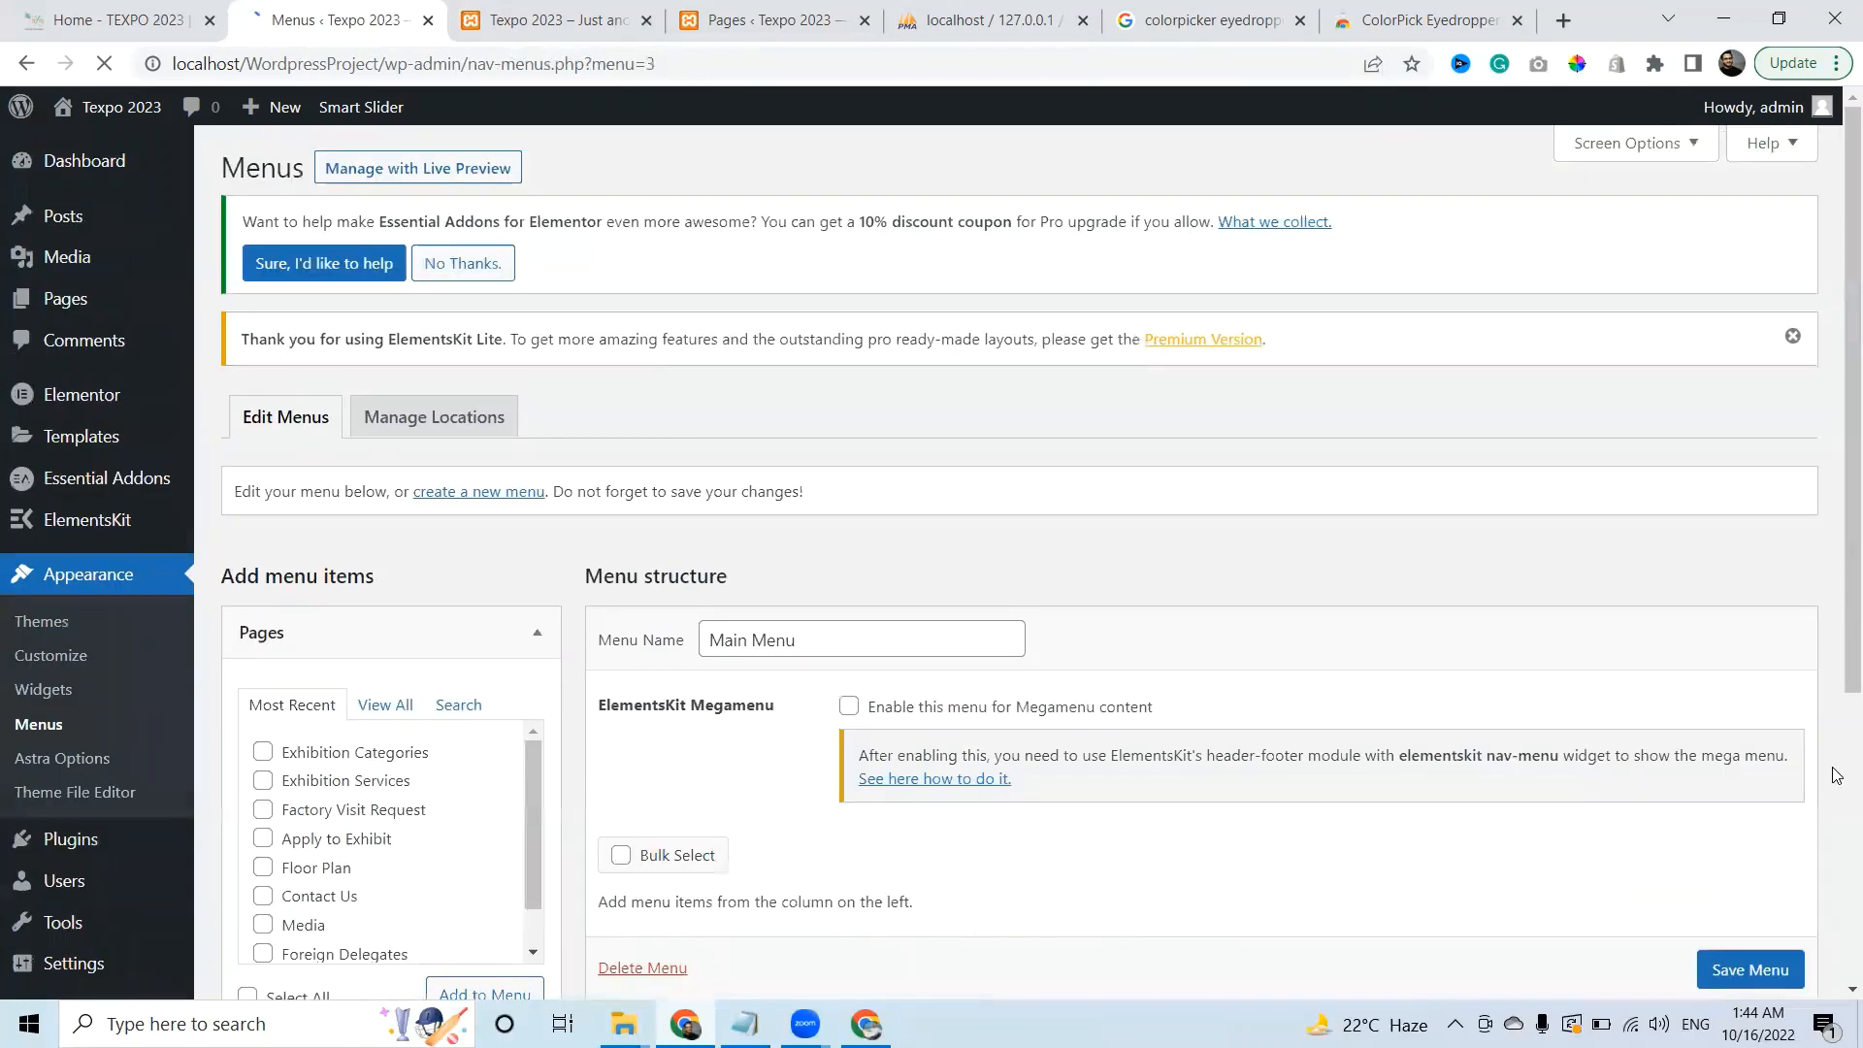
Add all of the site's pages, including Home, to the Main Menu
scroll(1837, 628, down, 2)
scroll(1837, 628, down, 3)
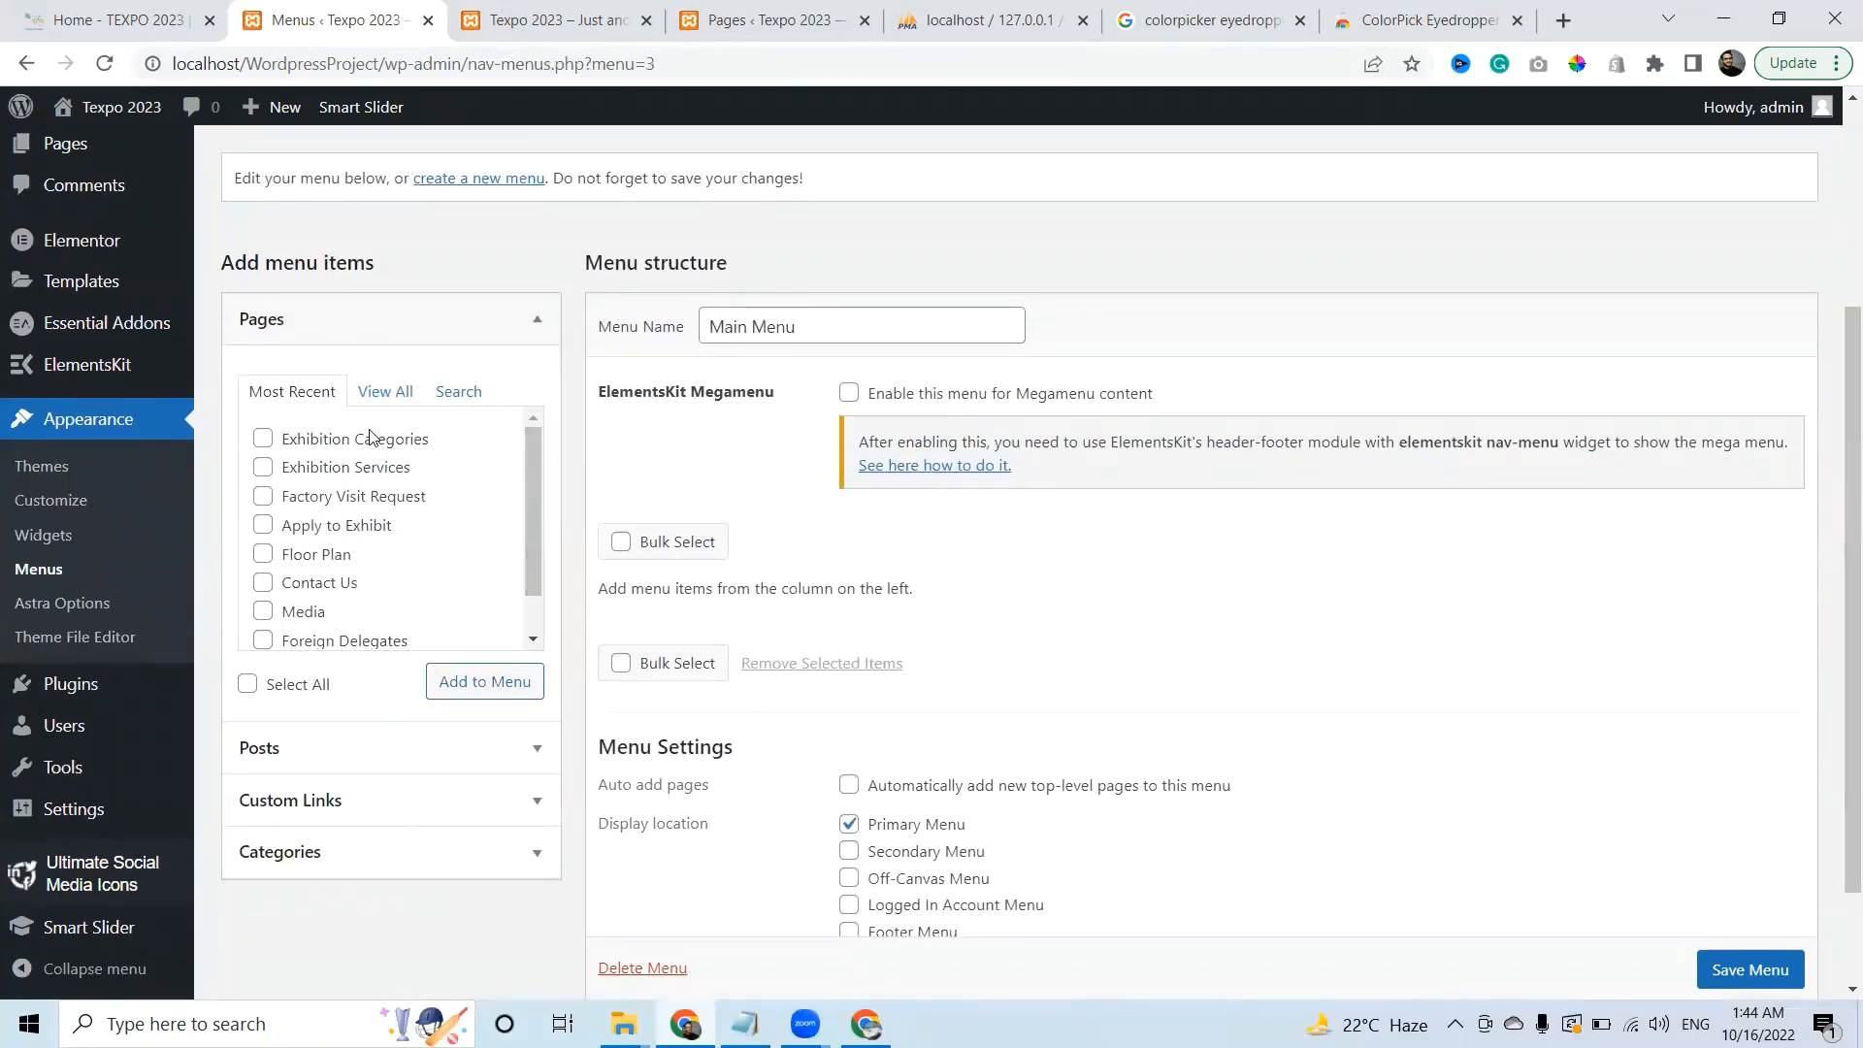
click(373, 396)
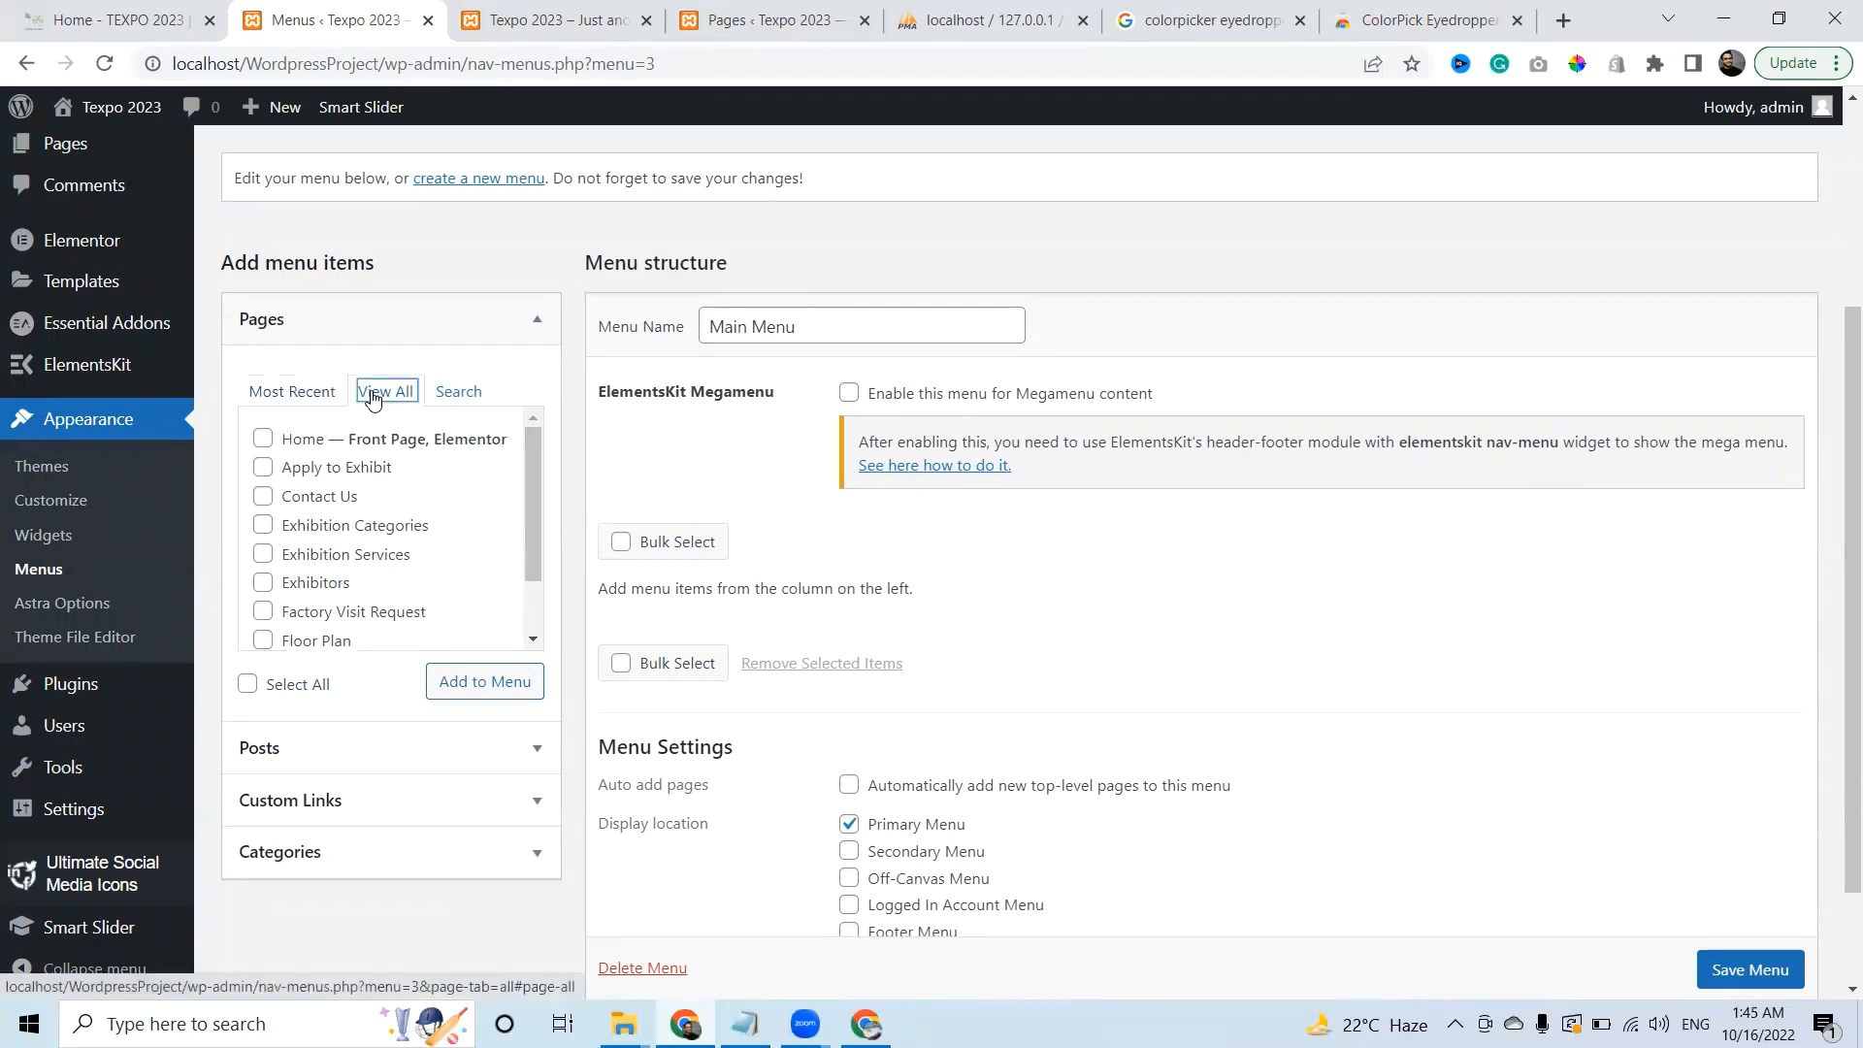
click(247, 685)
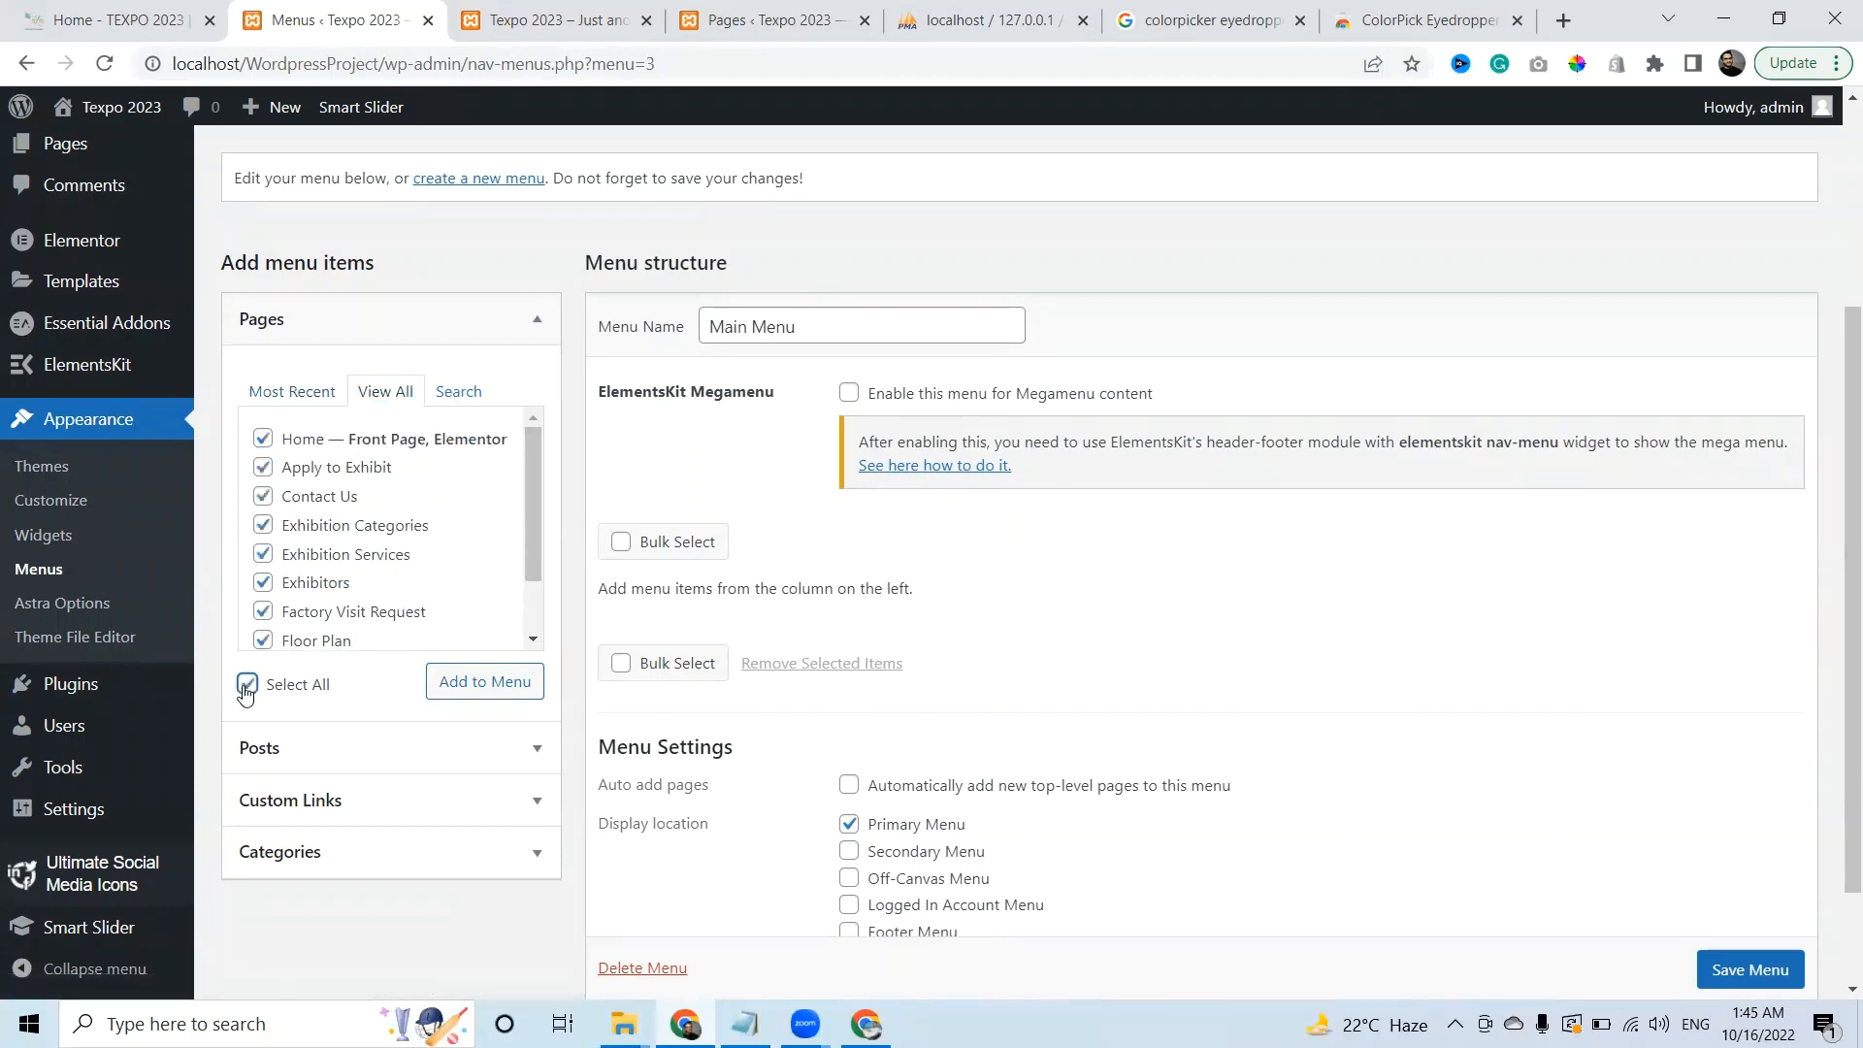
click(497, 686)
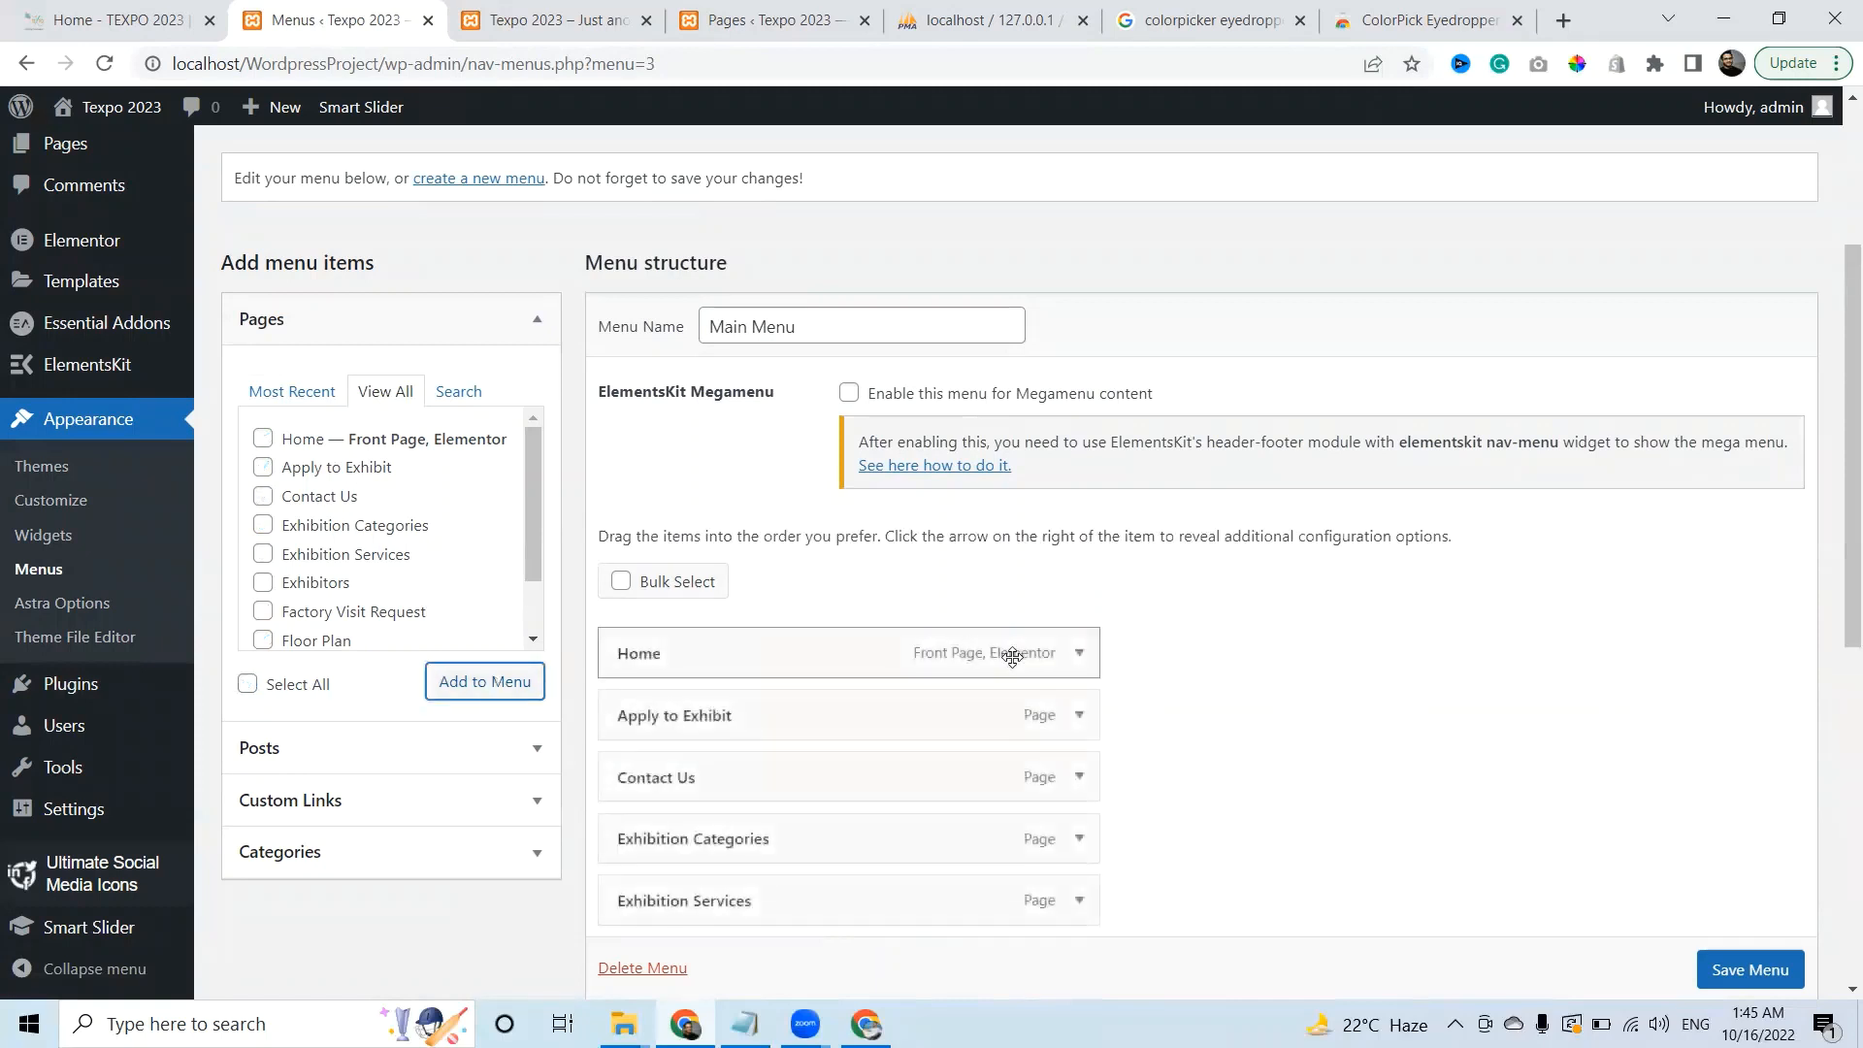
Reorder the Main Menu to match the live site so it starts with Home, Exhibitors, Foreign Delegates, Media and Contact Us
scroll(1837, 456, down, 4)
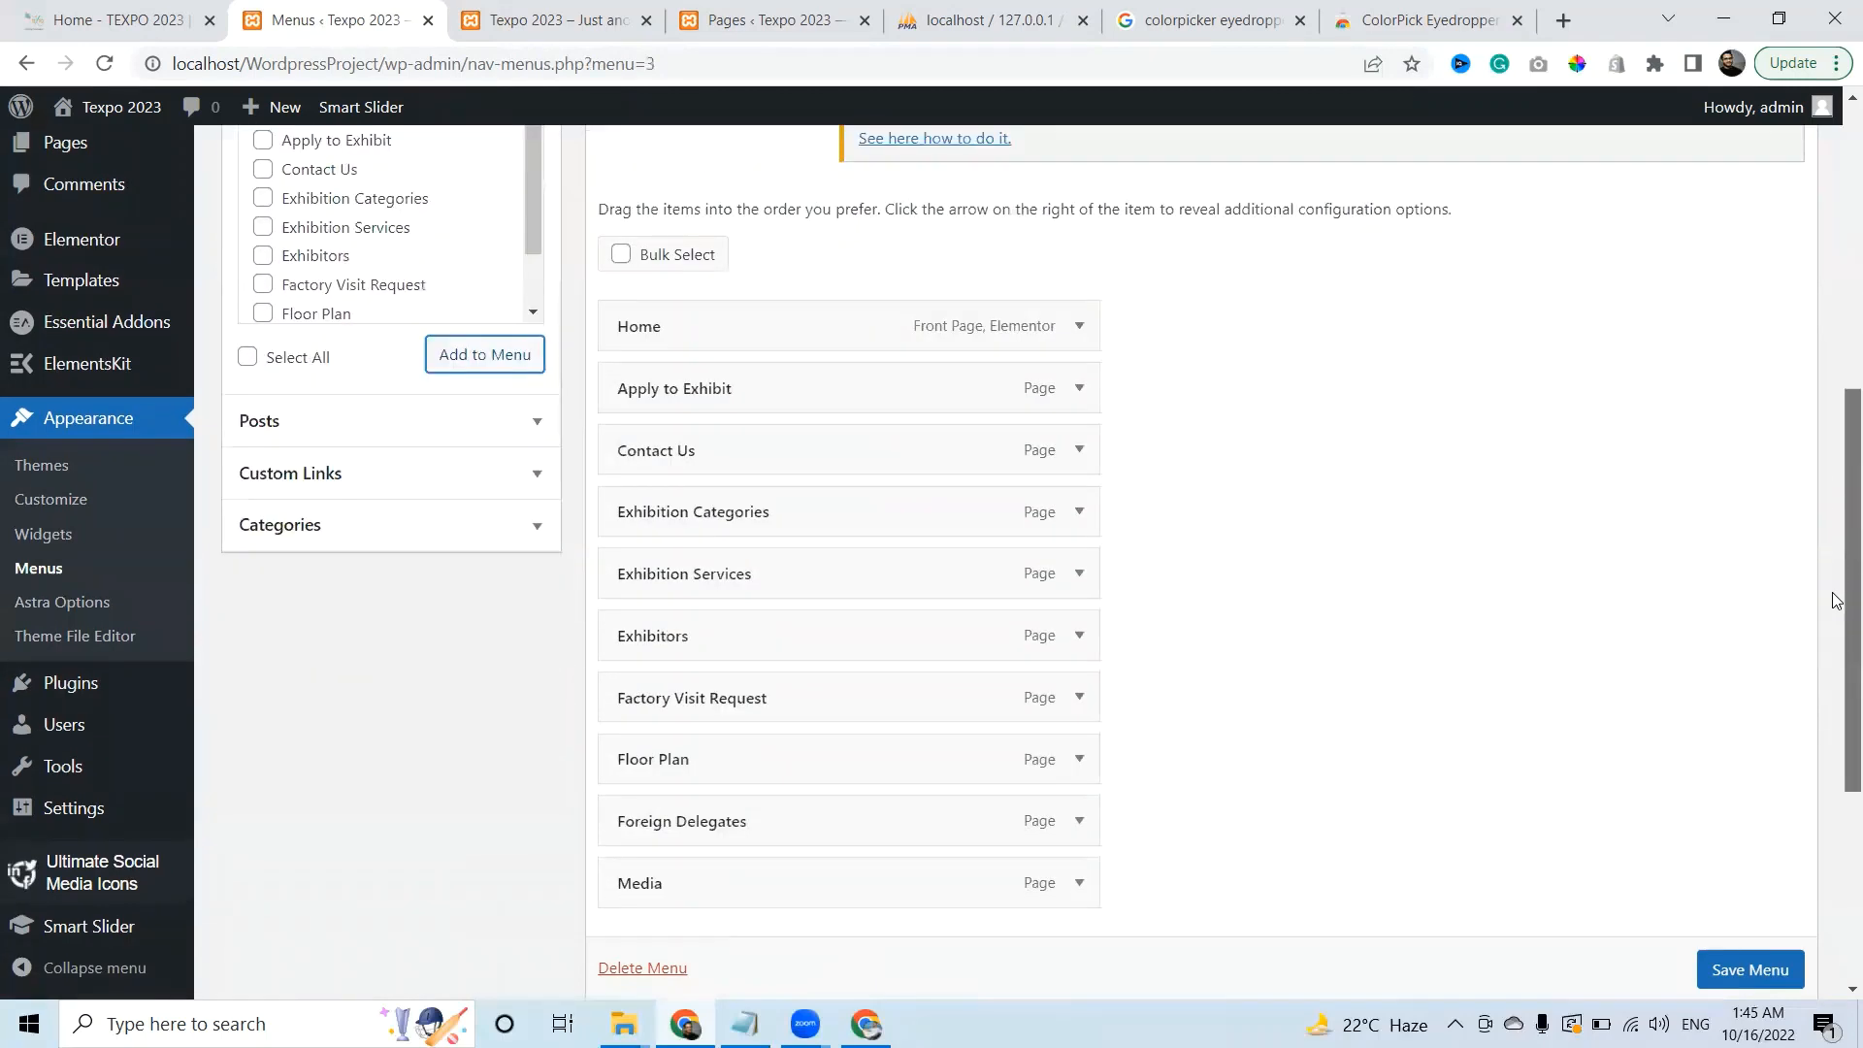
scroll(1837, 631, down, 1)
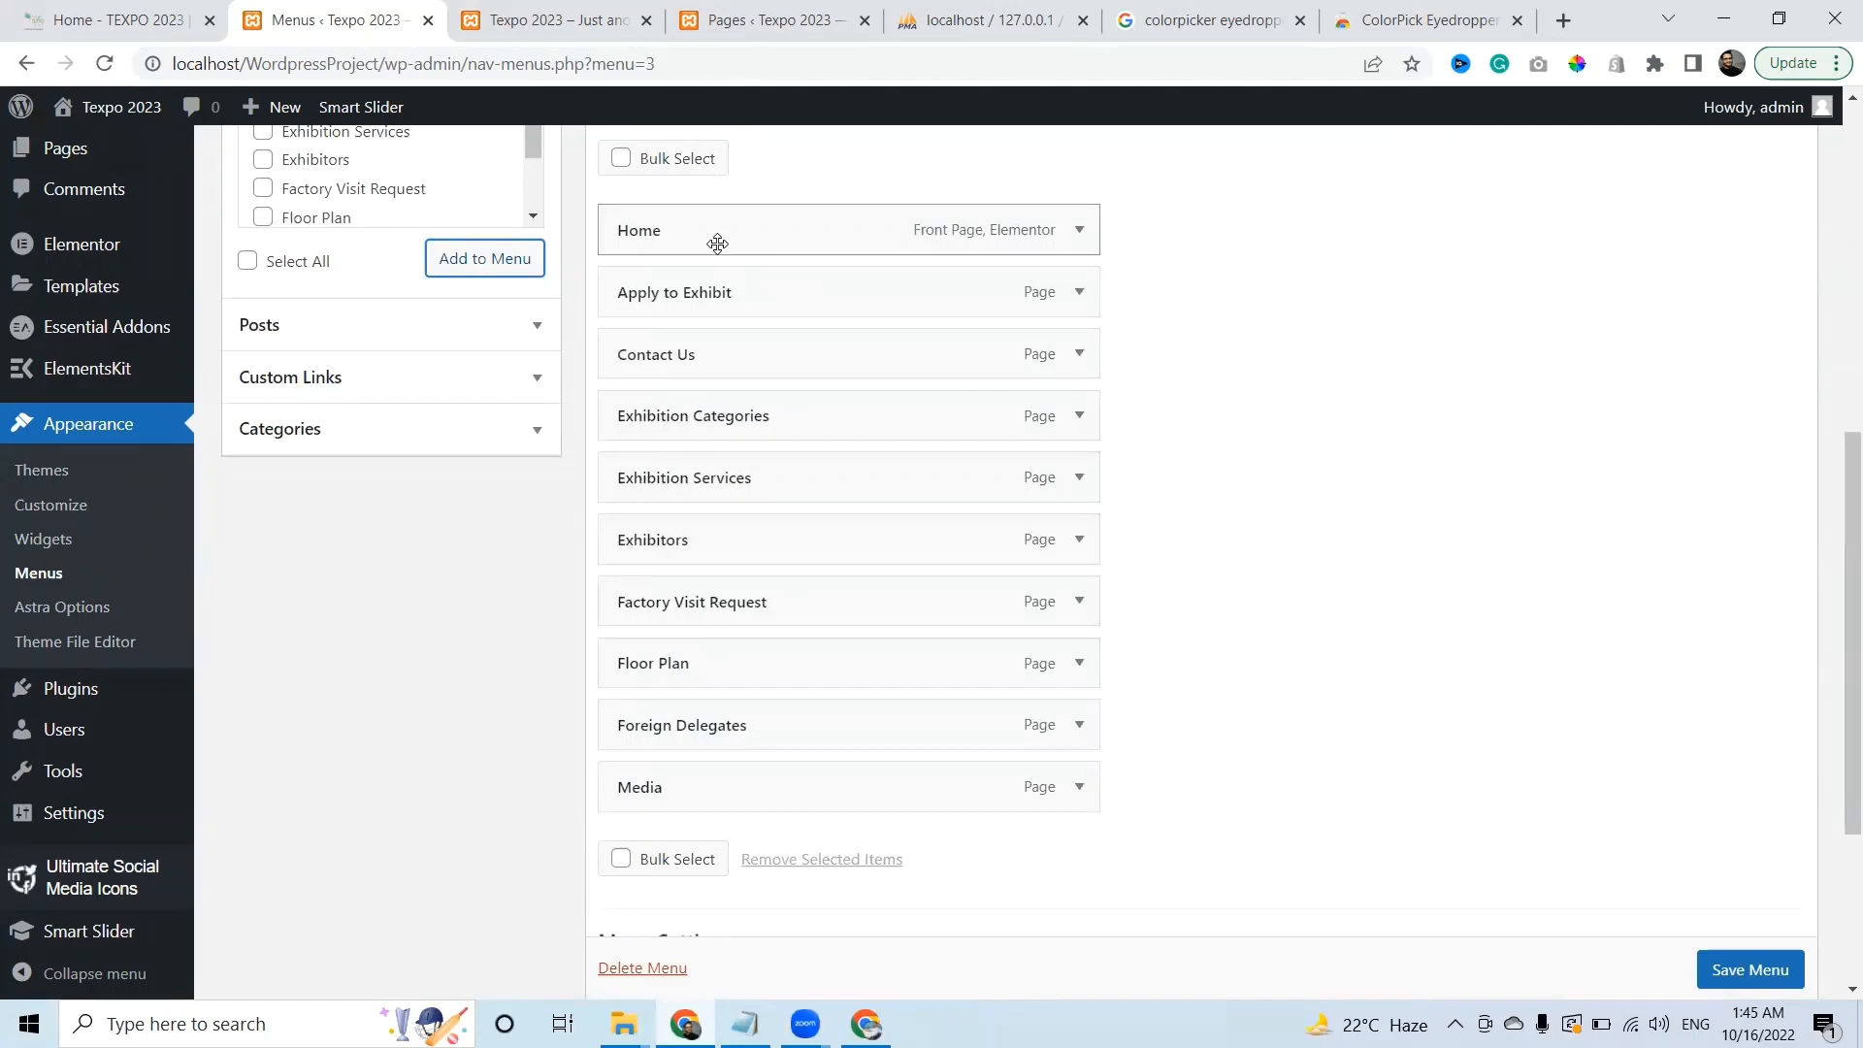
click(87, 9)
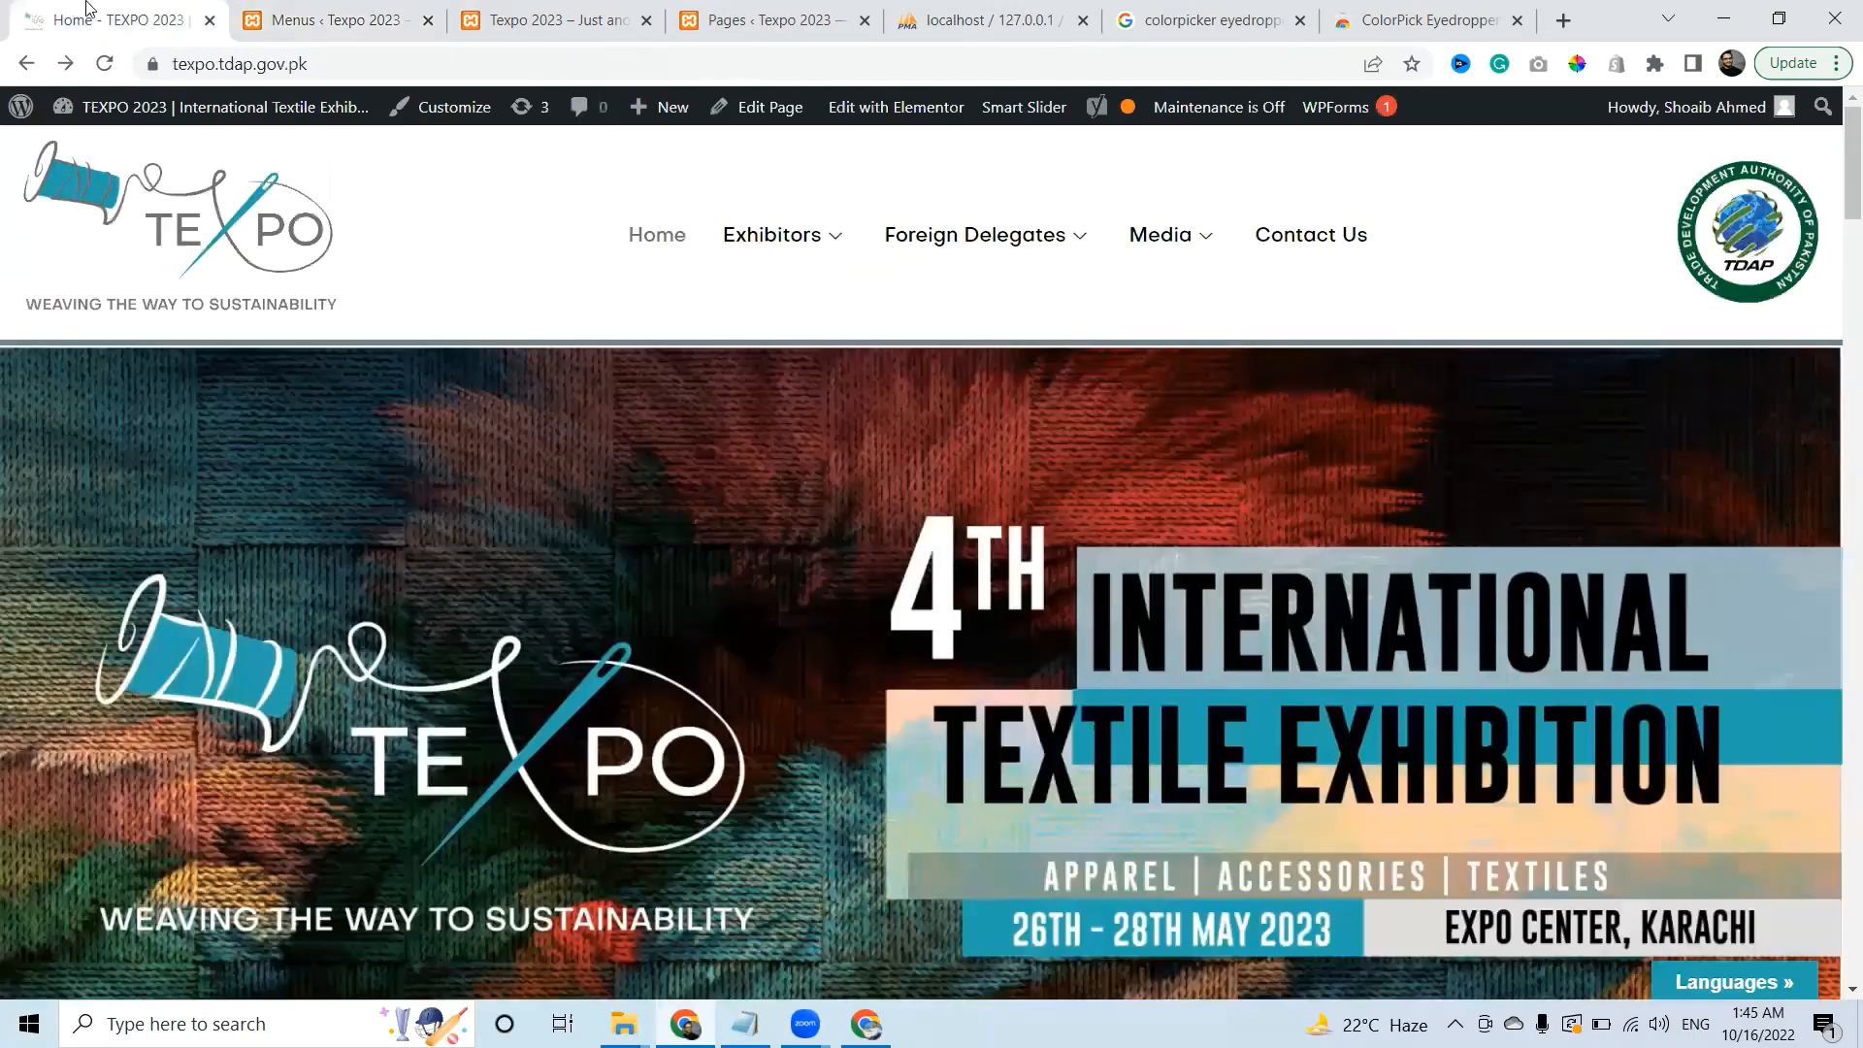
key(ctrl+Tab)
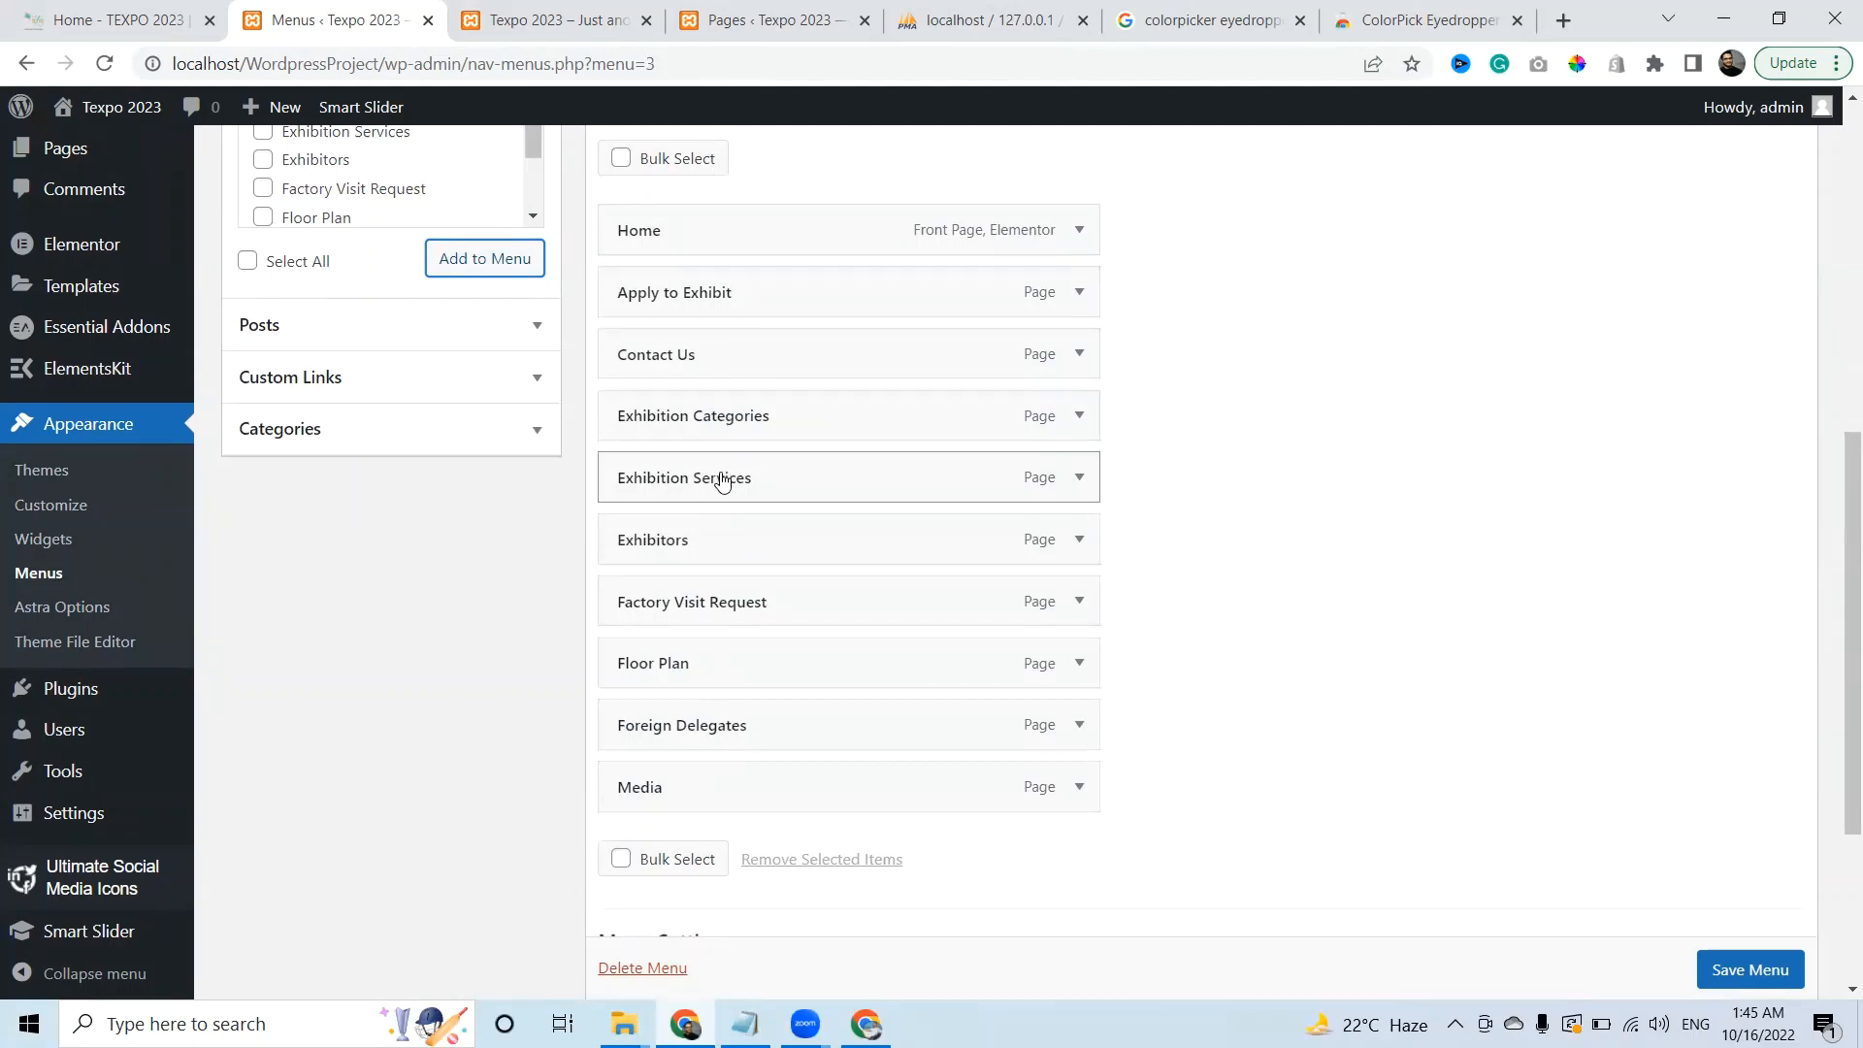
drag(687, 547, 651, 291)
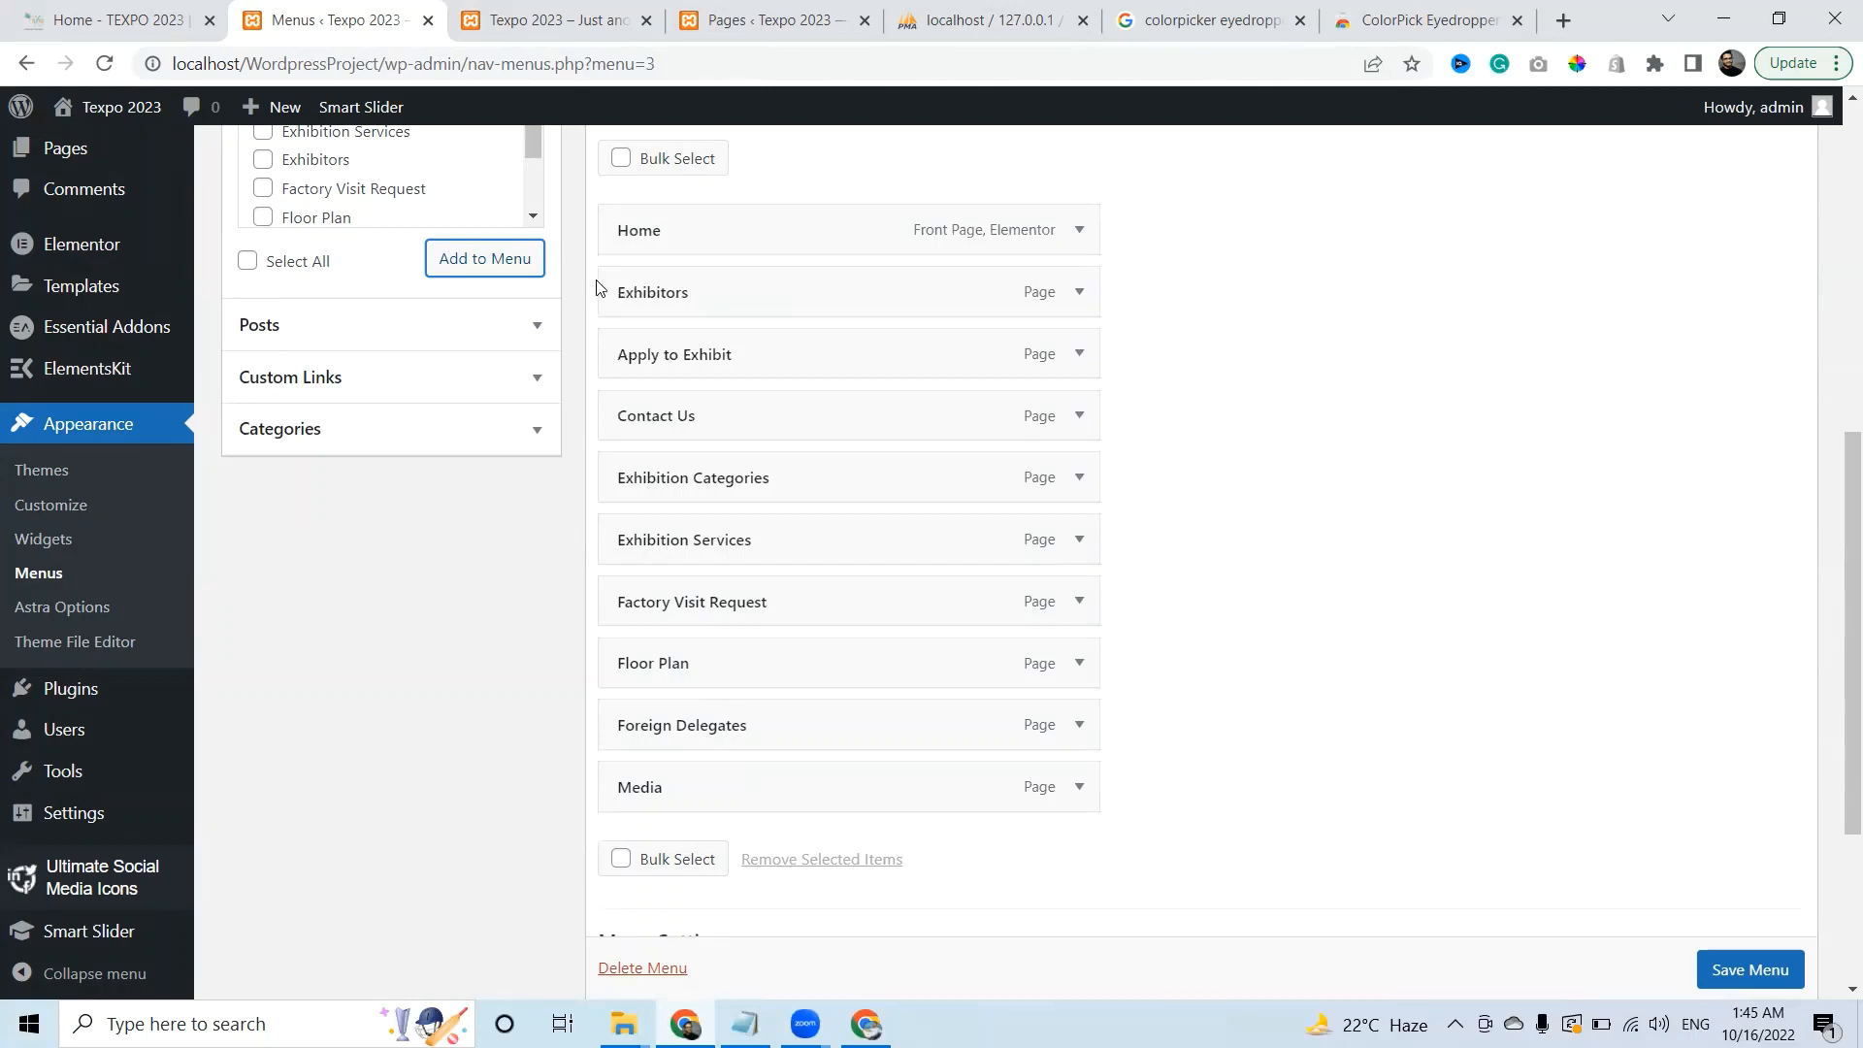
click(150, 9)
click(301, 19)
drag(632, 728, 612, 364)
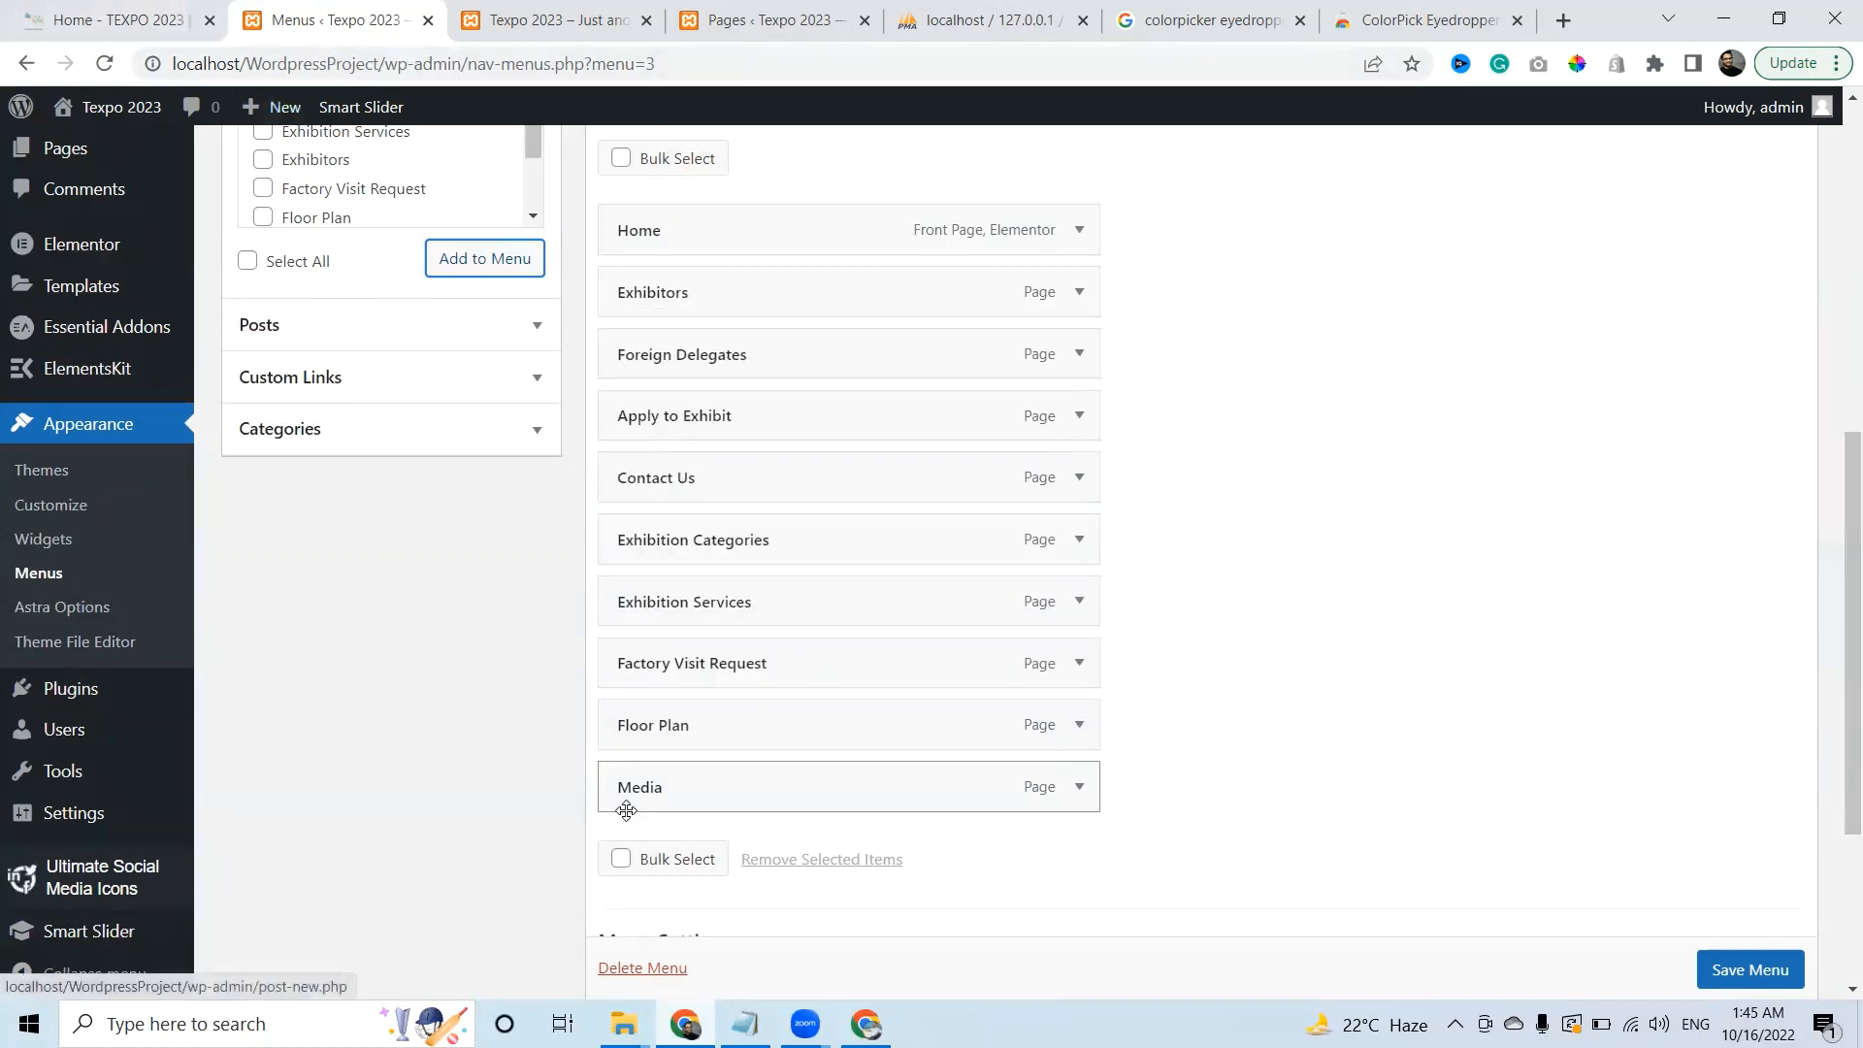
drag(624, 786, 622, 421)
drag(608, 415, 600, 416)
drag(616, 541, 607, 475)
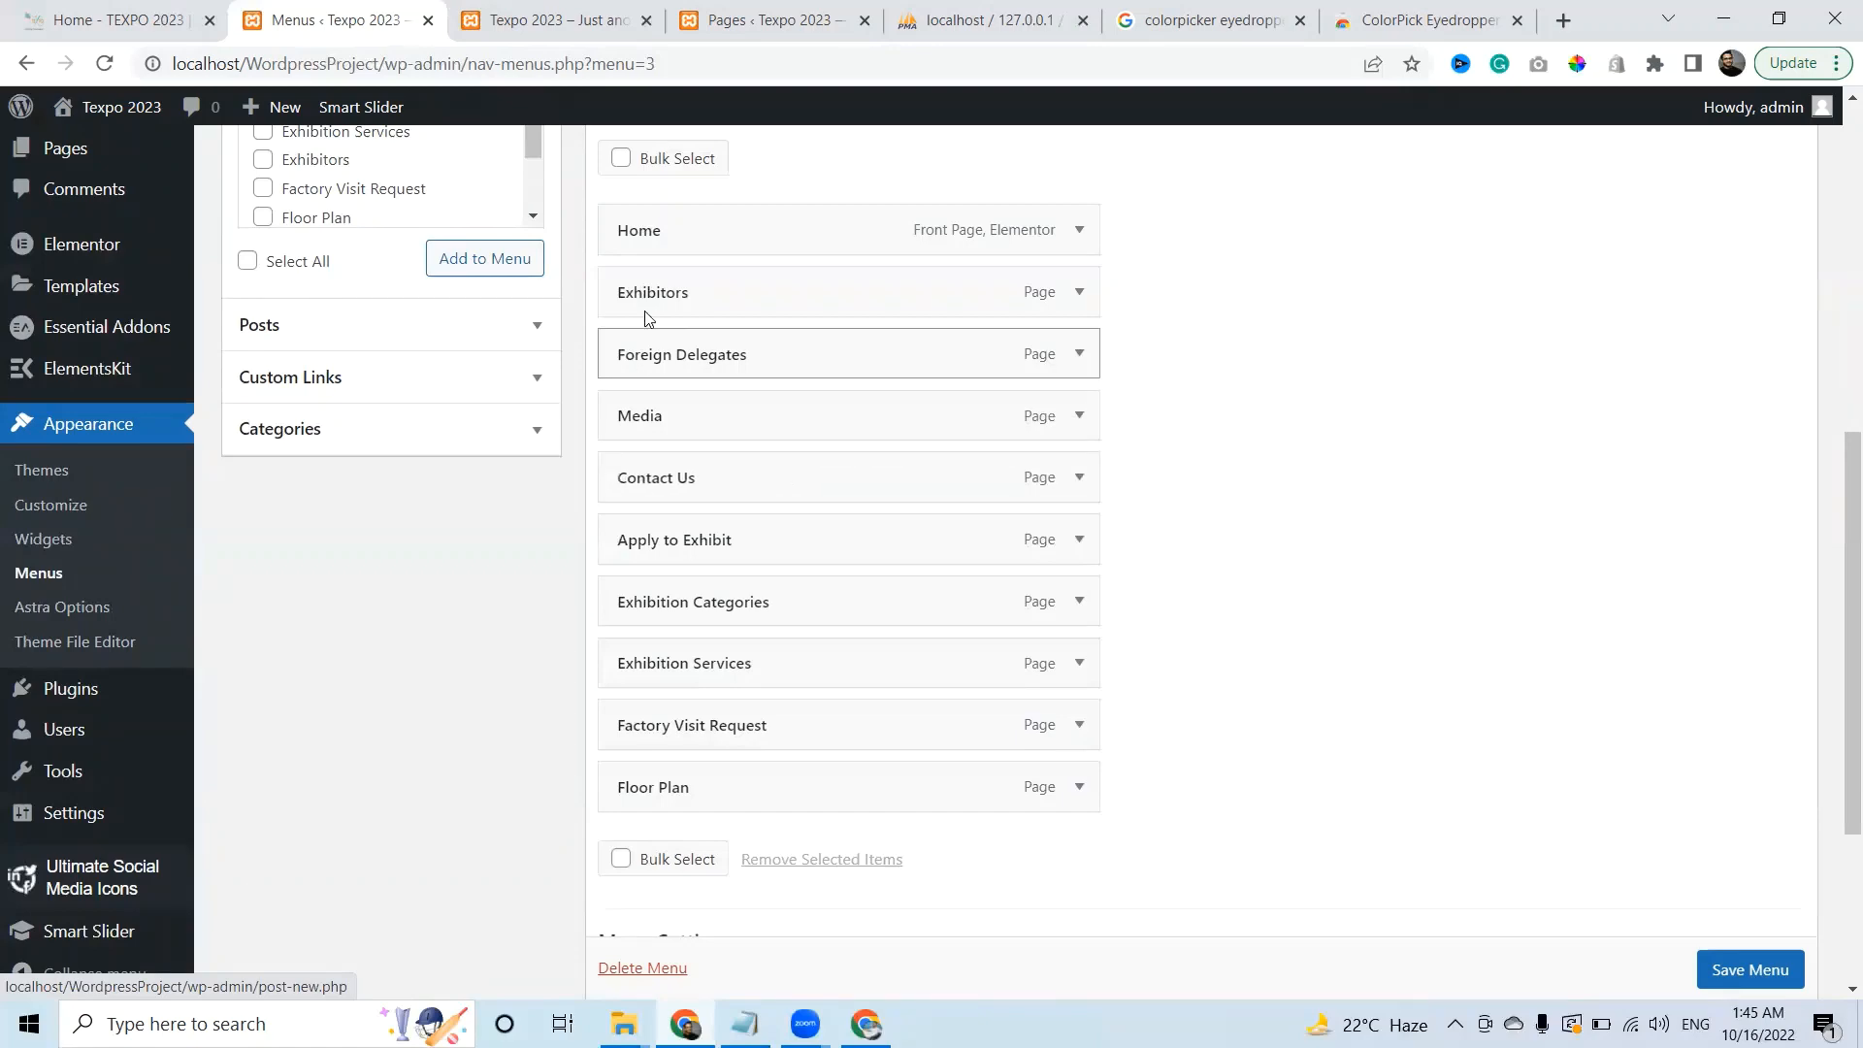
Following the live site's Exhibitors dropdown, nest Floor Plan and Apply to Exhibit as sub items under Exhibitors
click(170, 8)
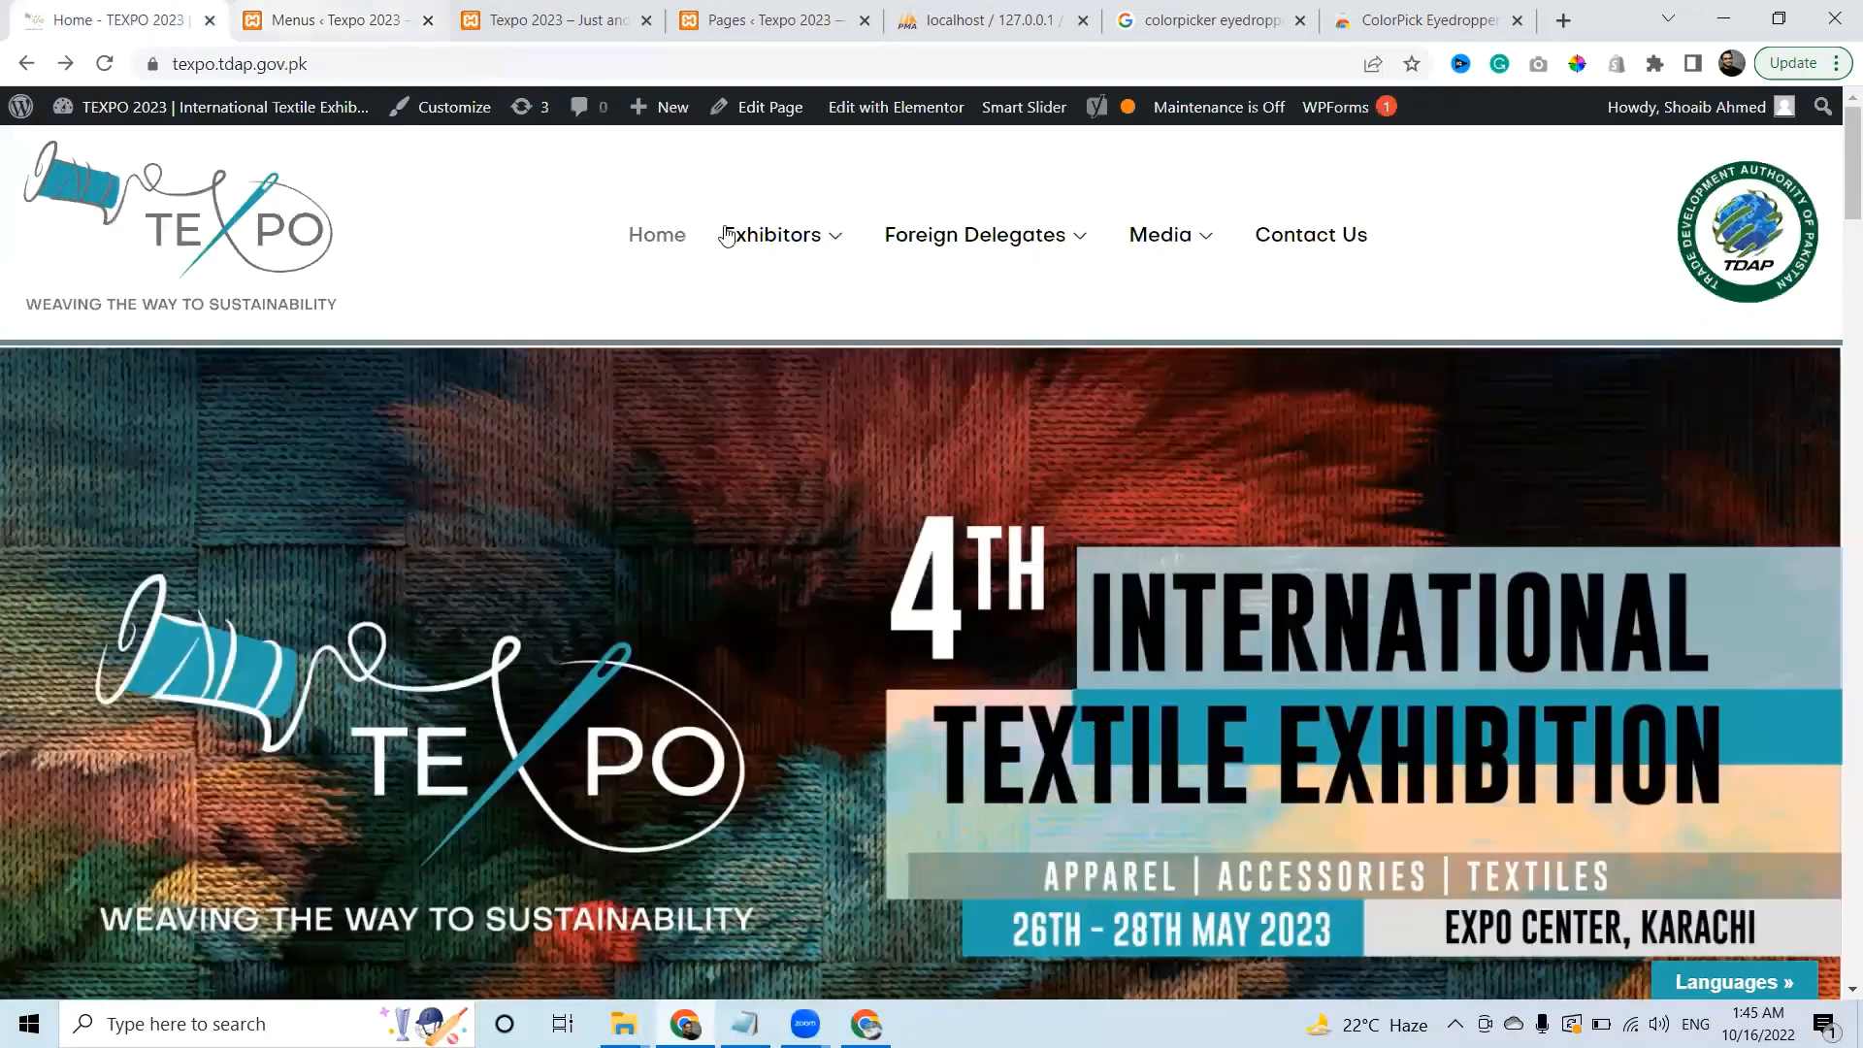
mouse_move(727, 236)
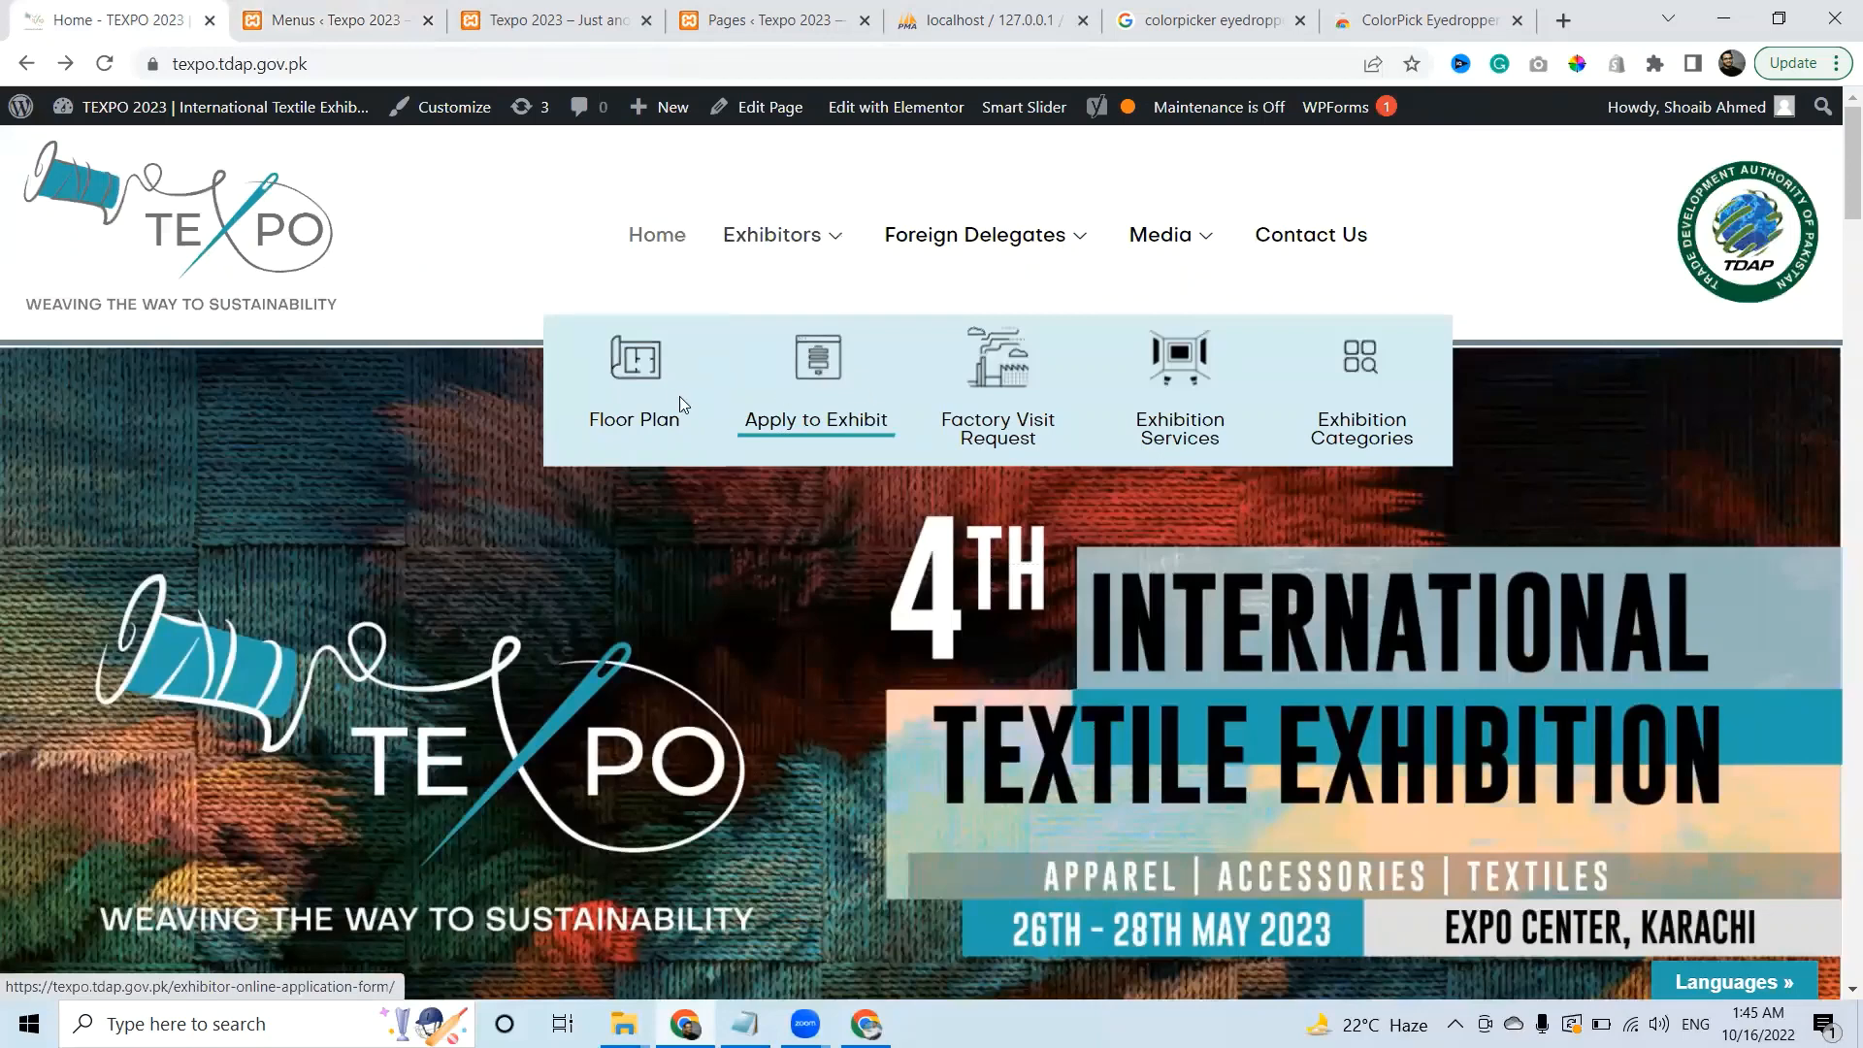
click(351, 14)
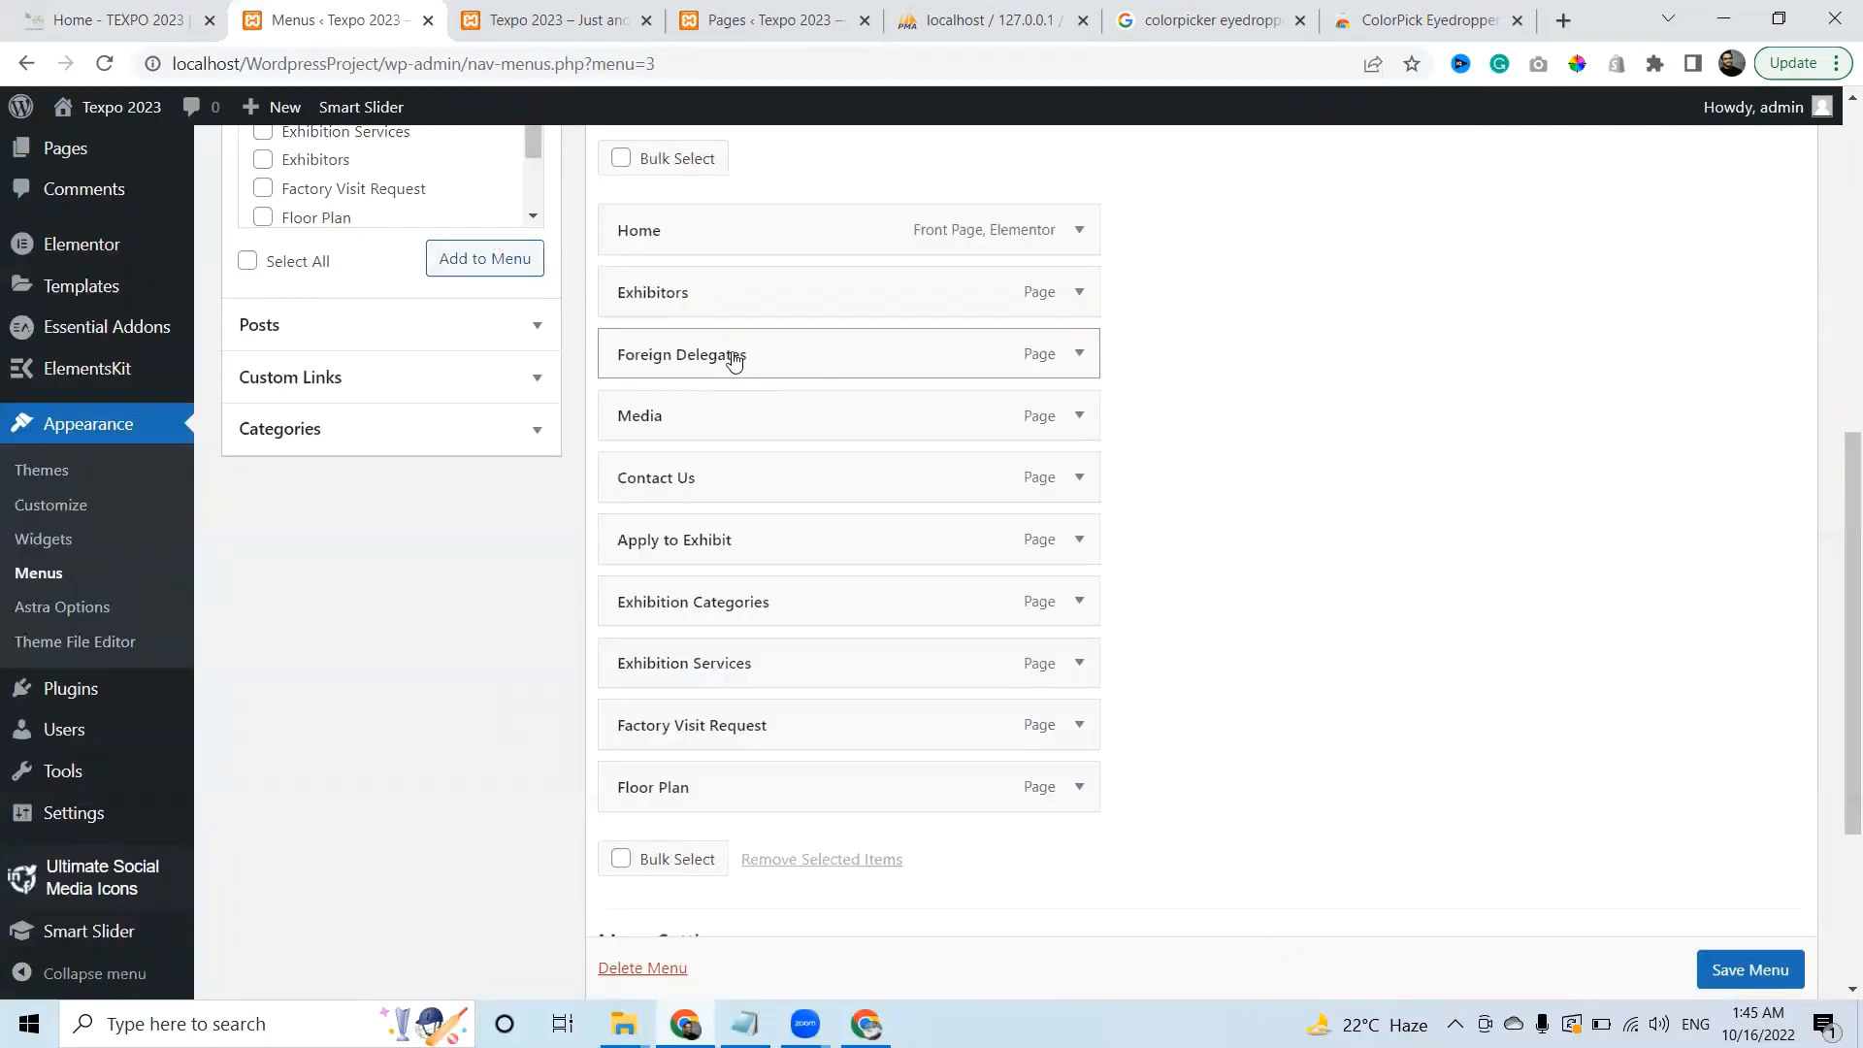
drag(653, 771, 640, 355)
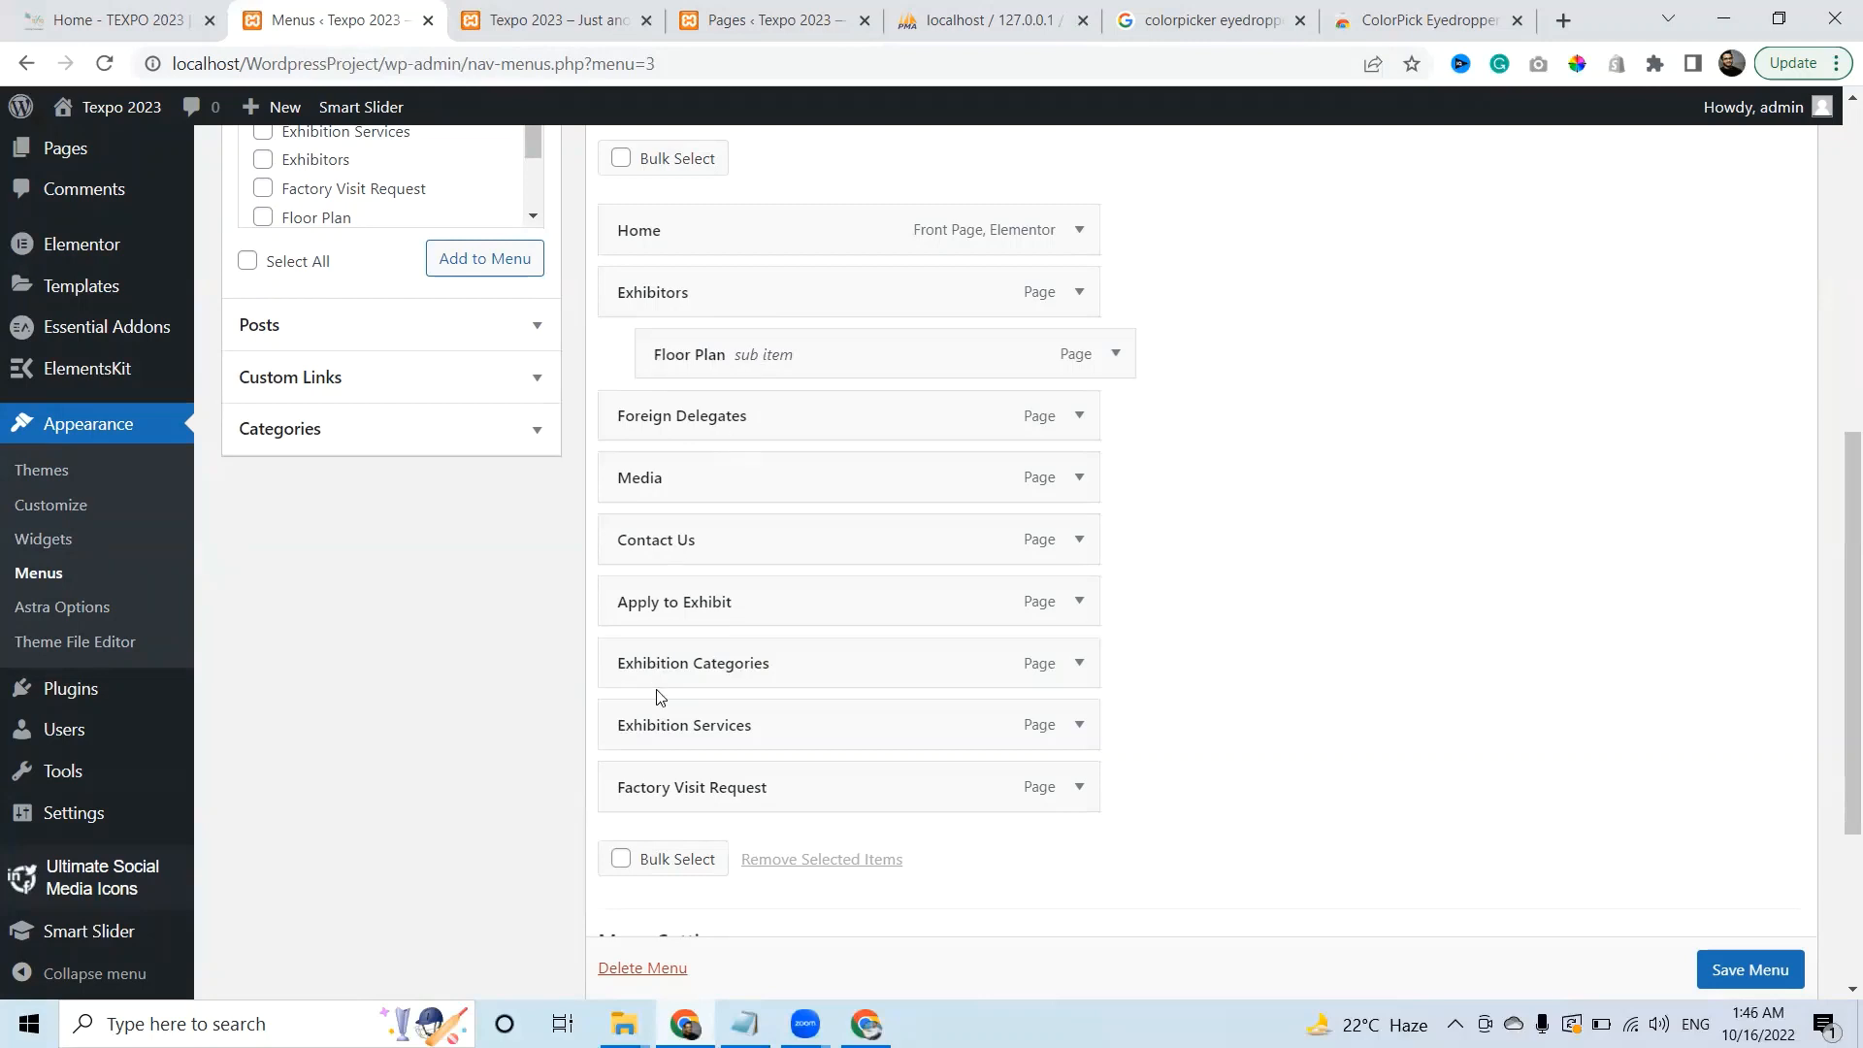
drag(623, 612, 646, 442)
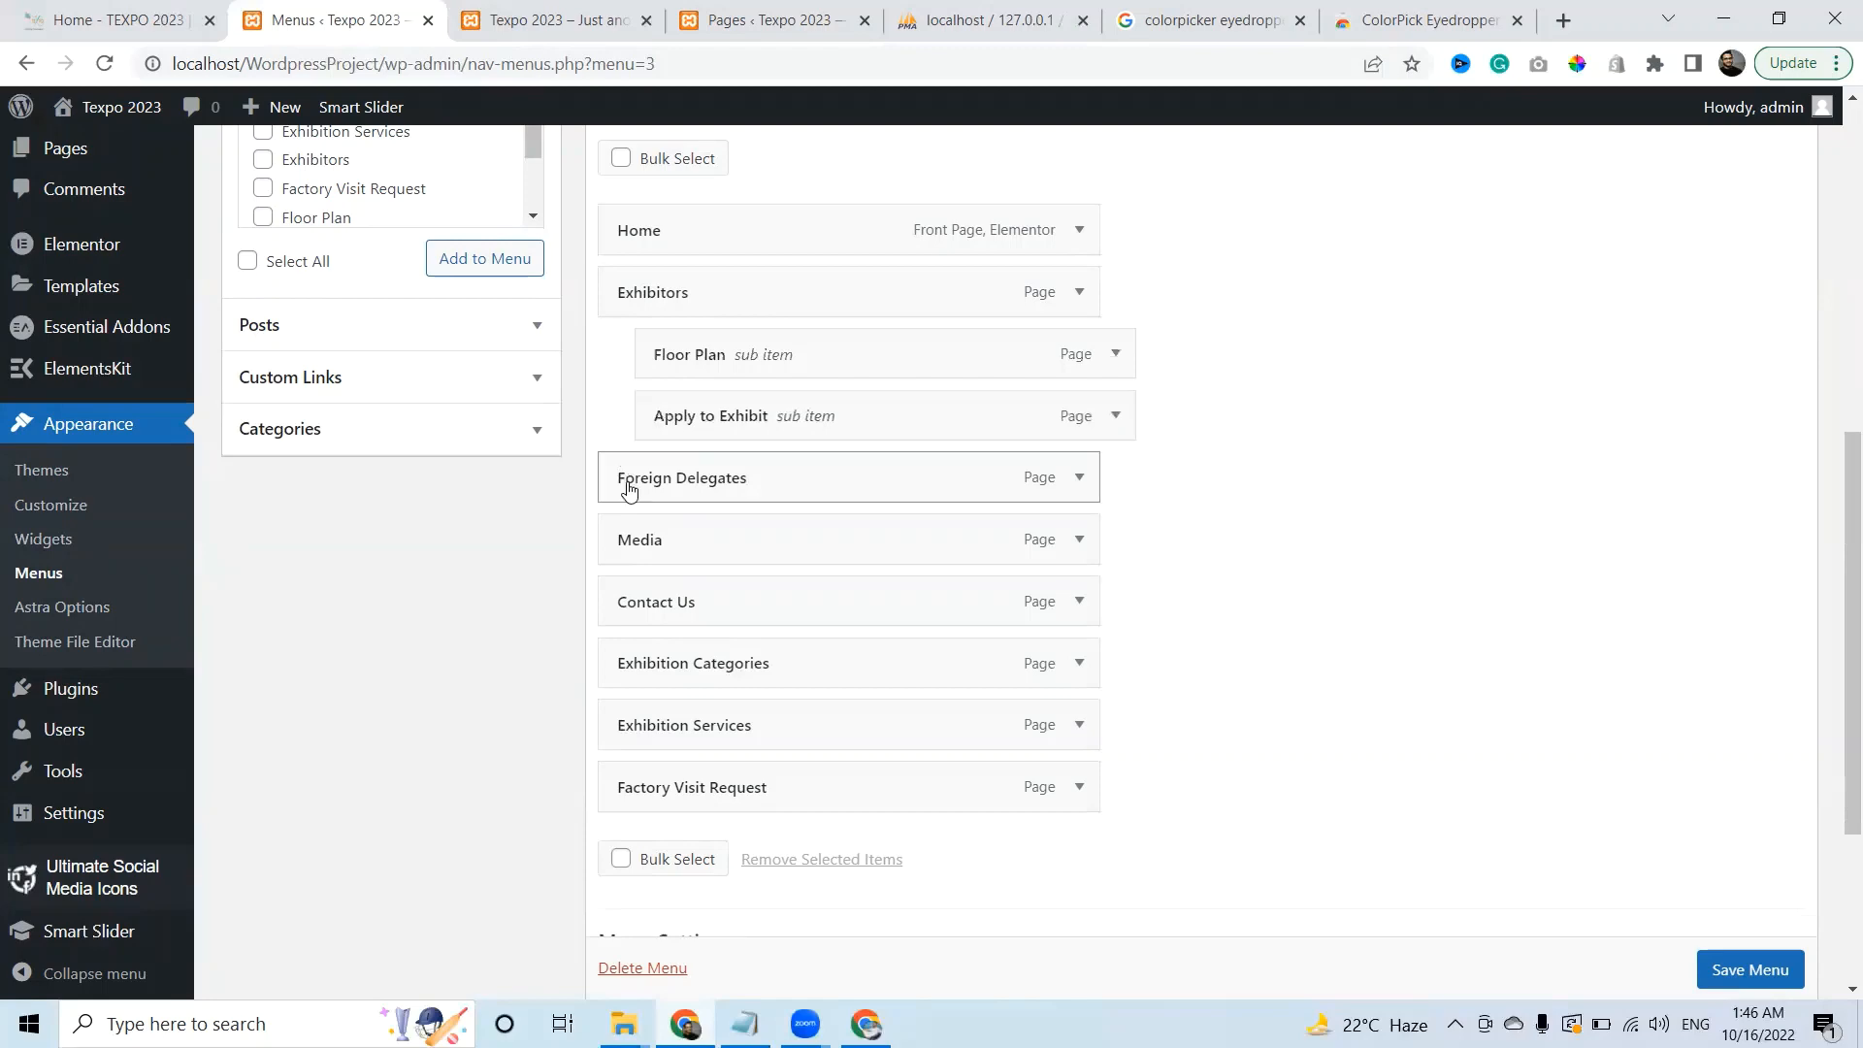
Nest Factory Visit Request, Exhibition Services and Exhibition Categories under Exhibitors after Apply to Exhibit, and save the menu
click(134, 9)
mouse_move(799, 242)
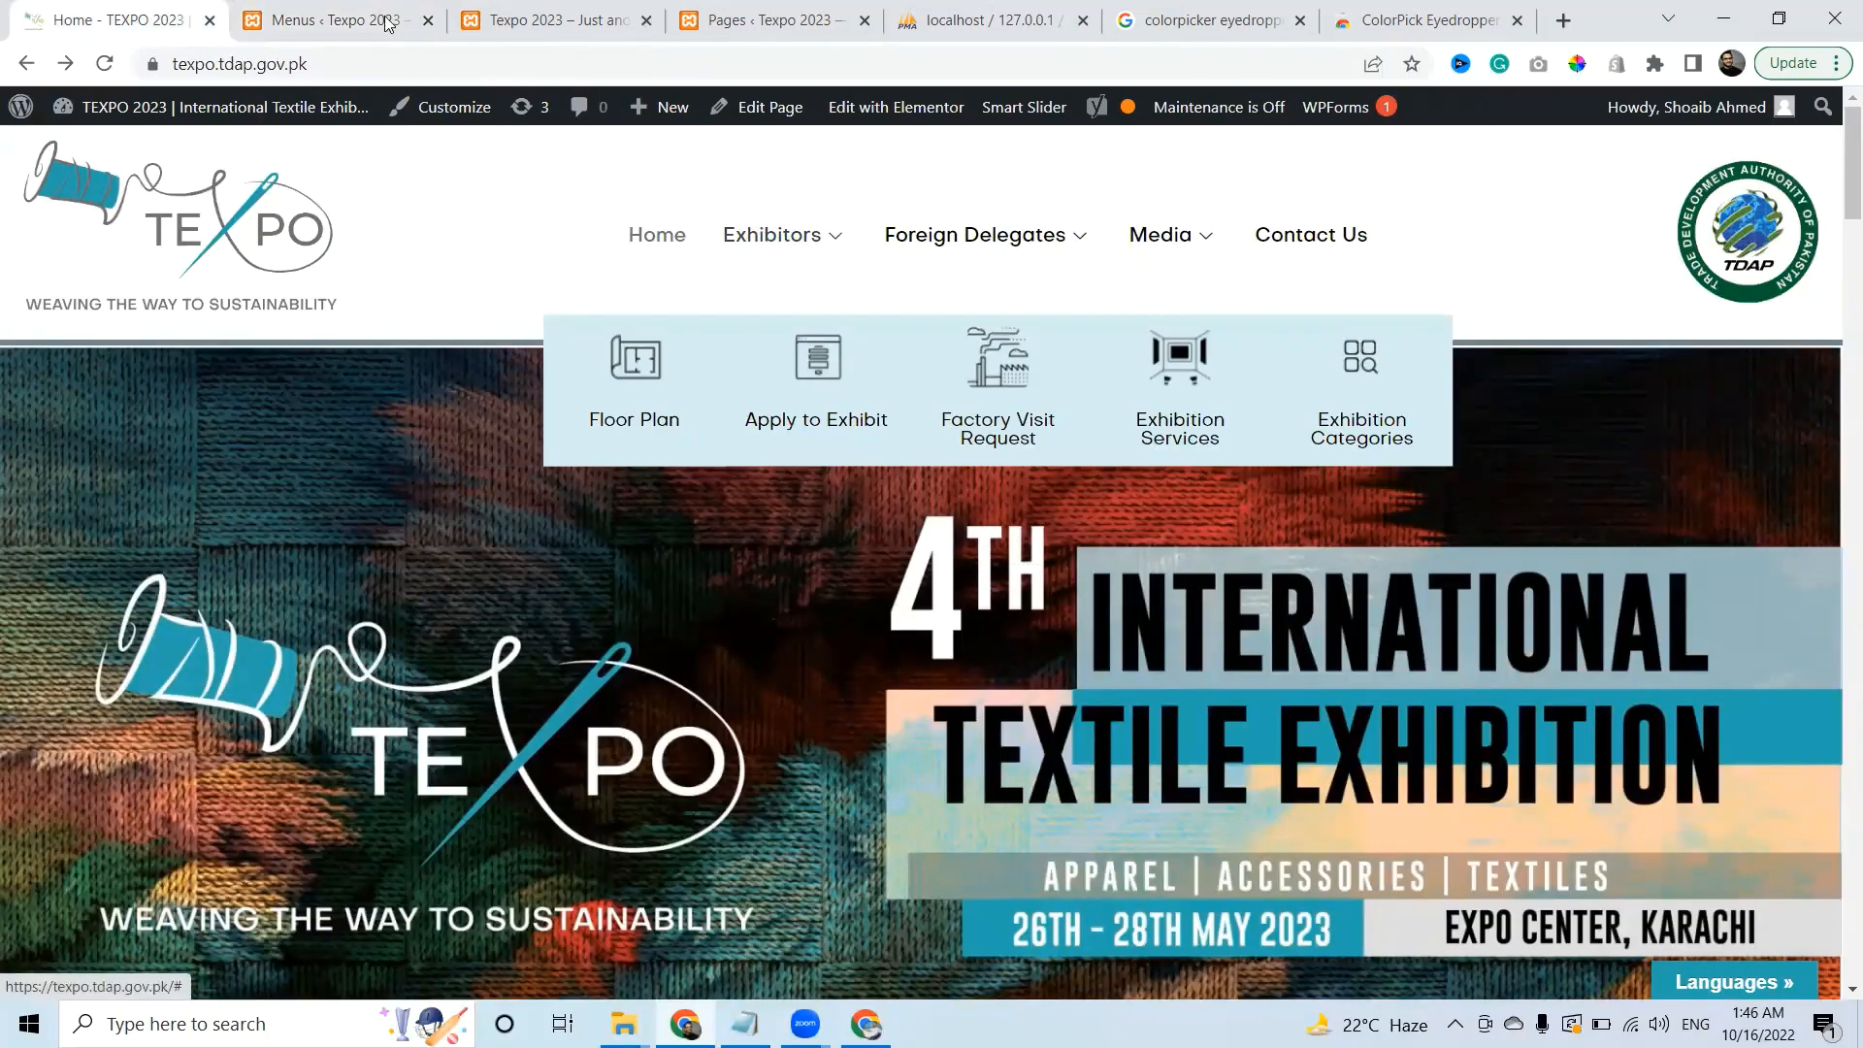
click(337, 11)
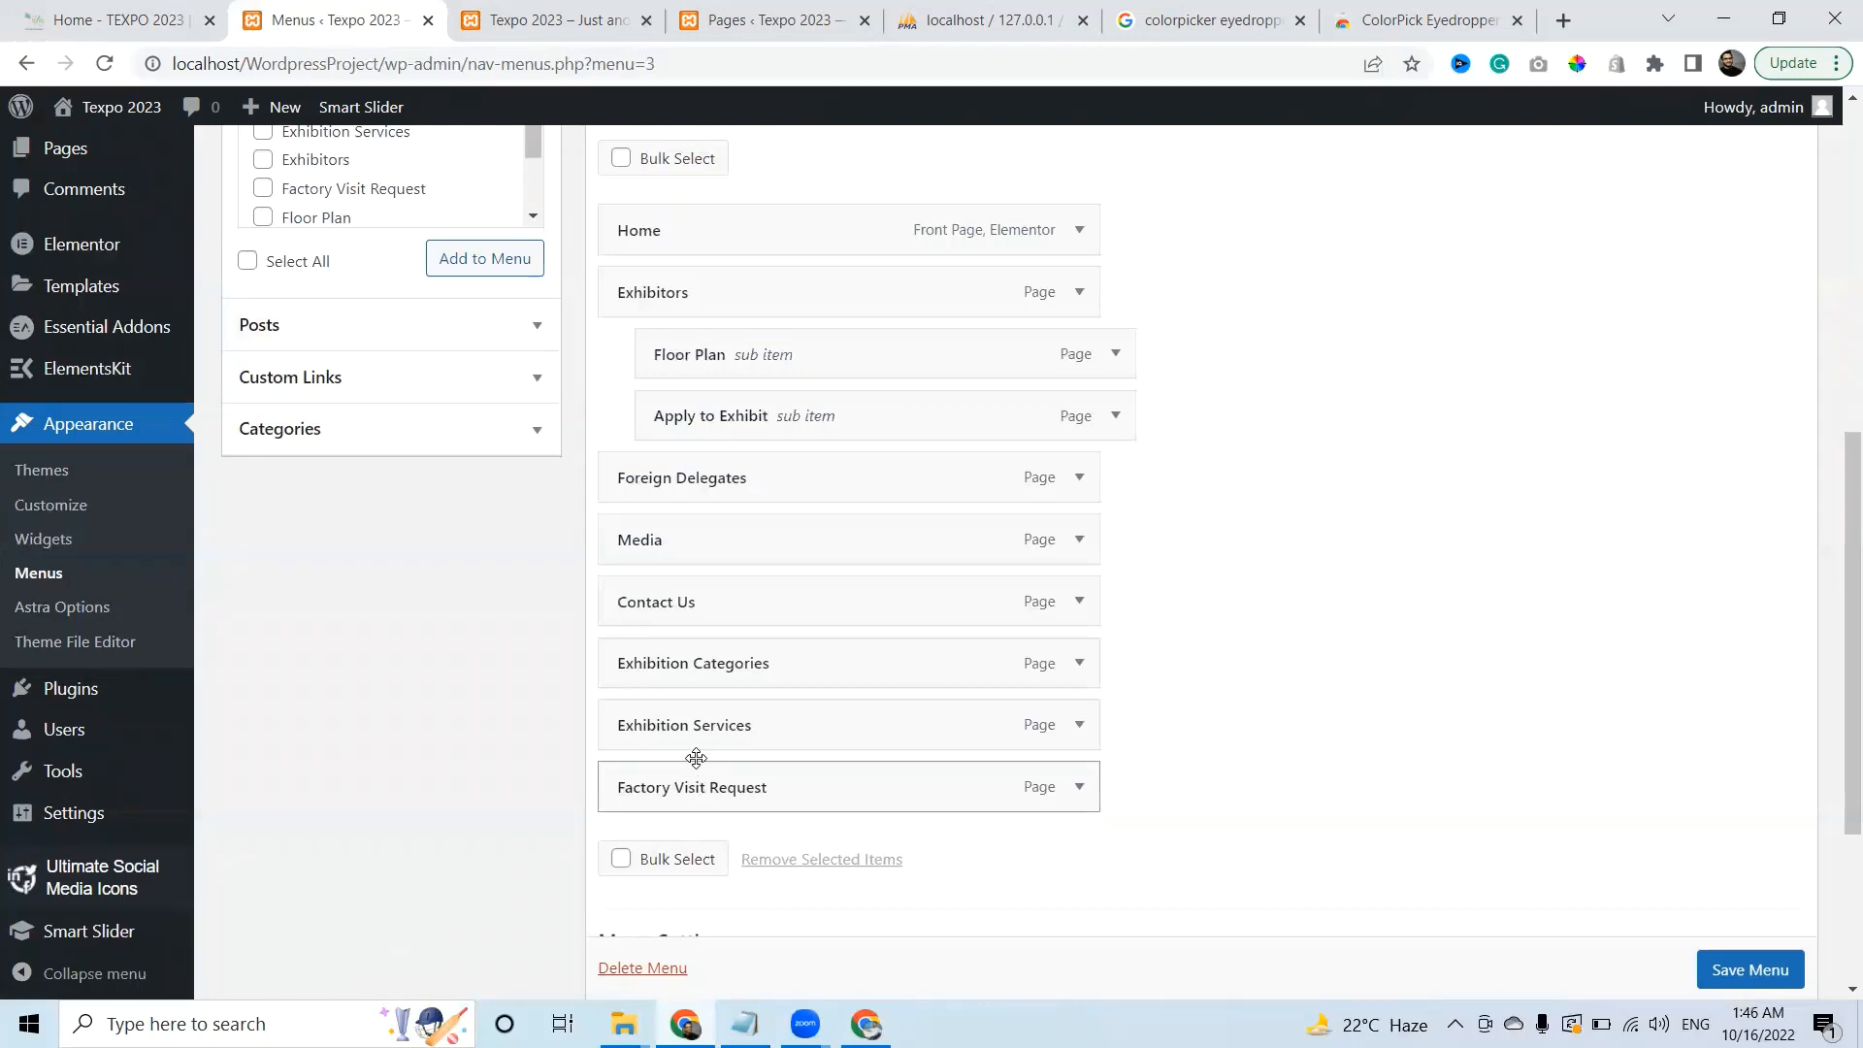
drag(679, 788, 685, 482)
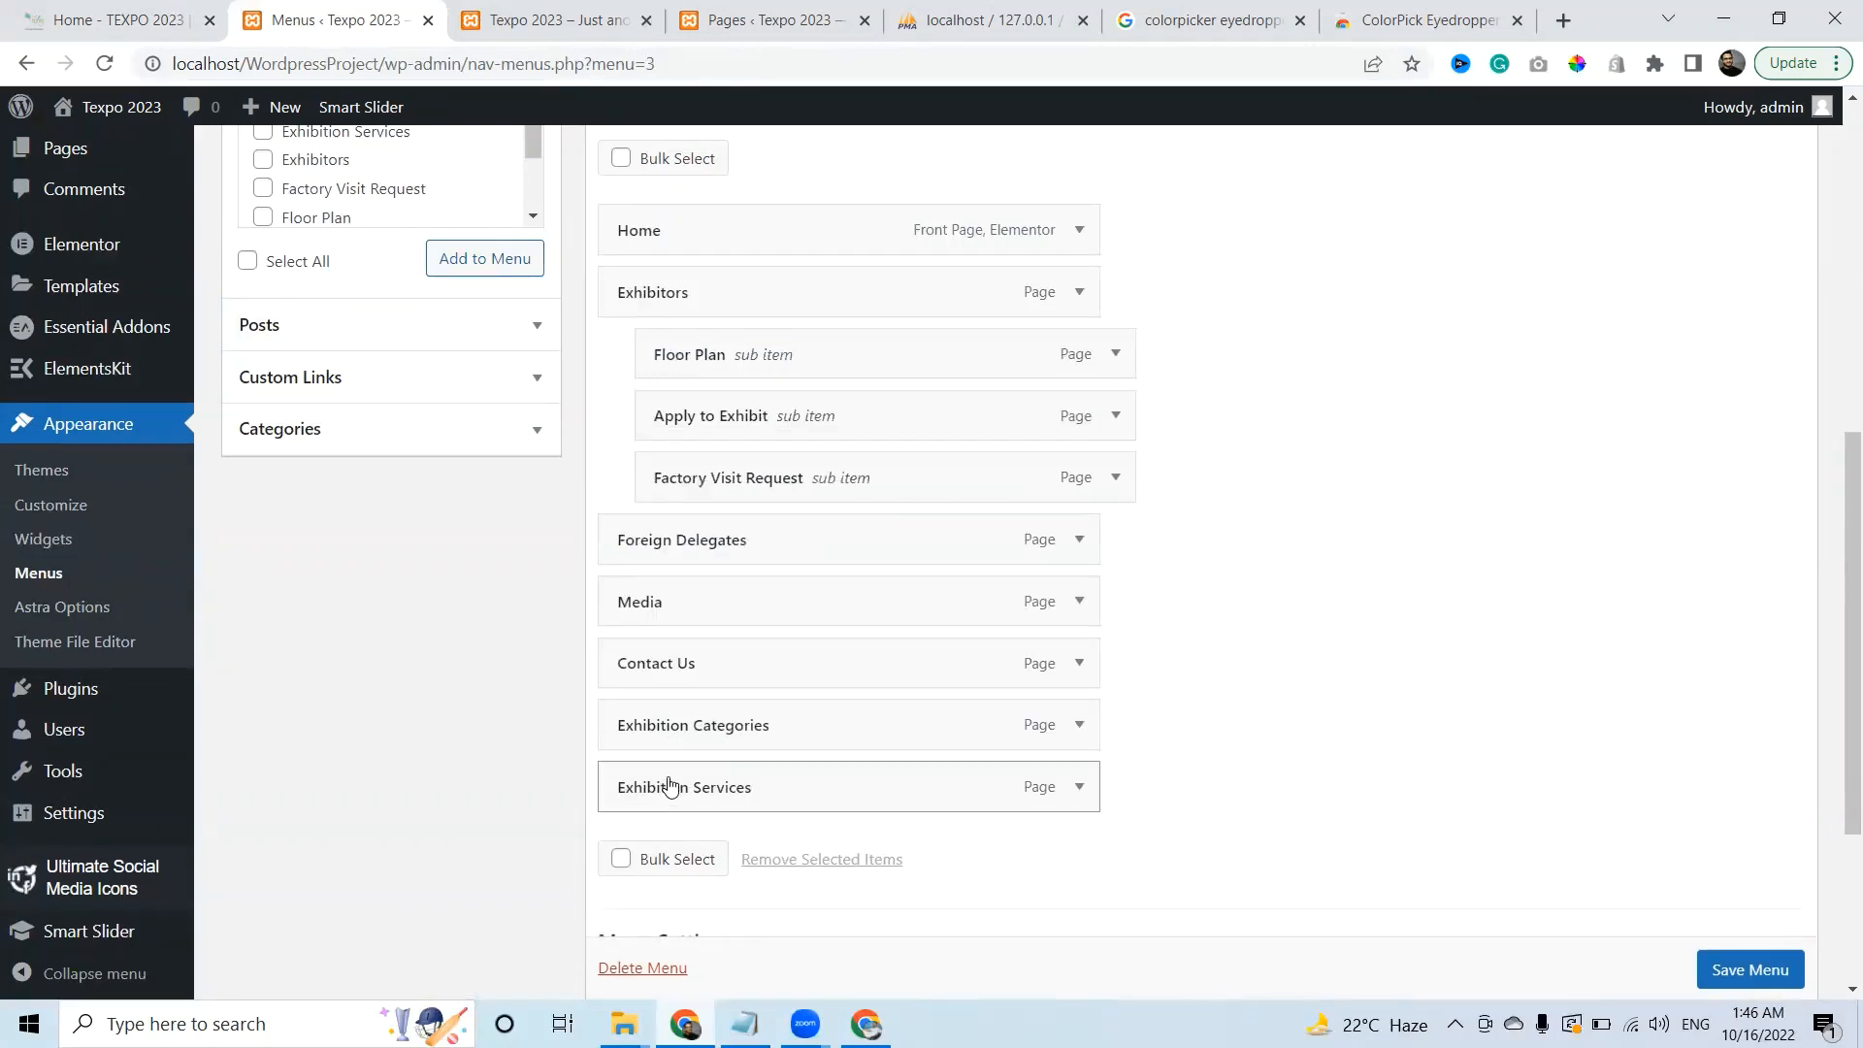
drag(669, 788, 748, 536)
drag(655, 791, 689, 607)
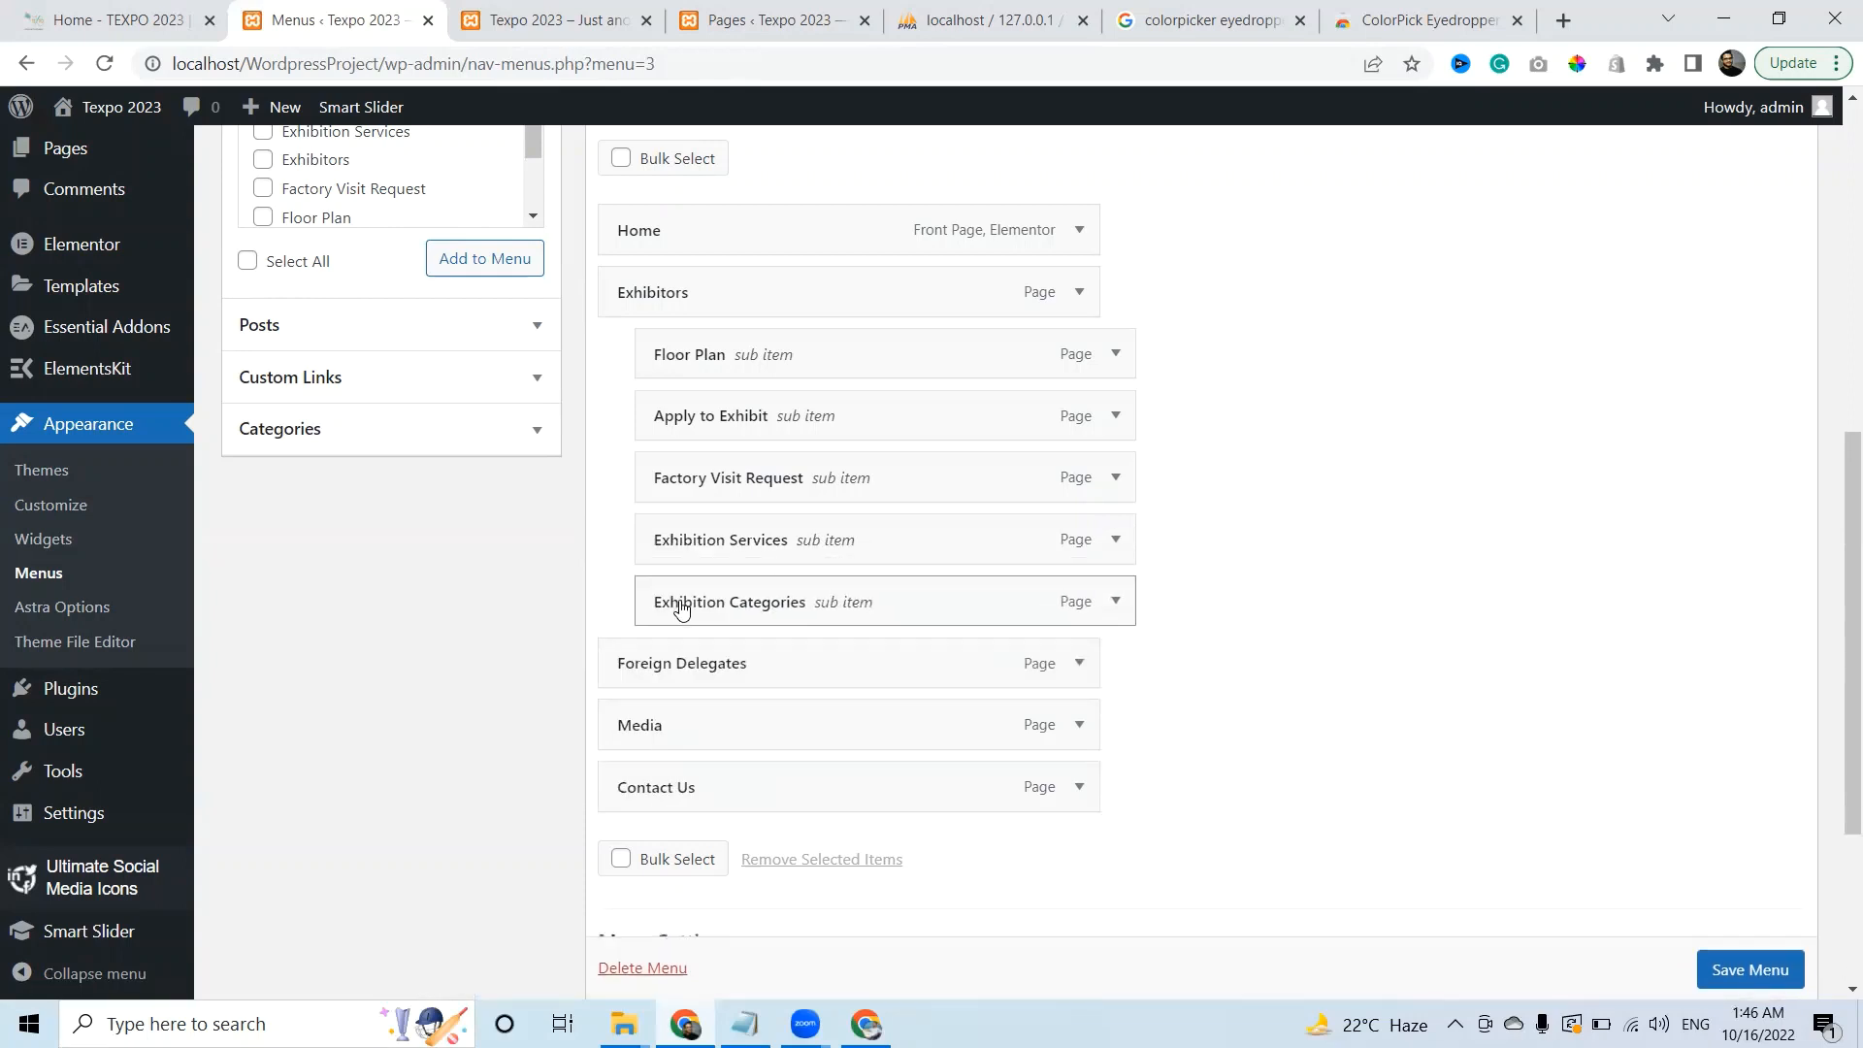
click(1771, 956)
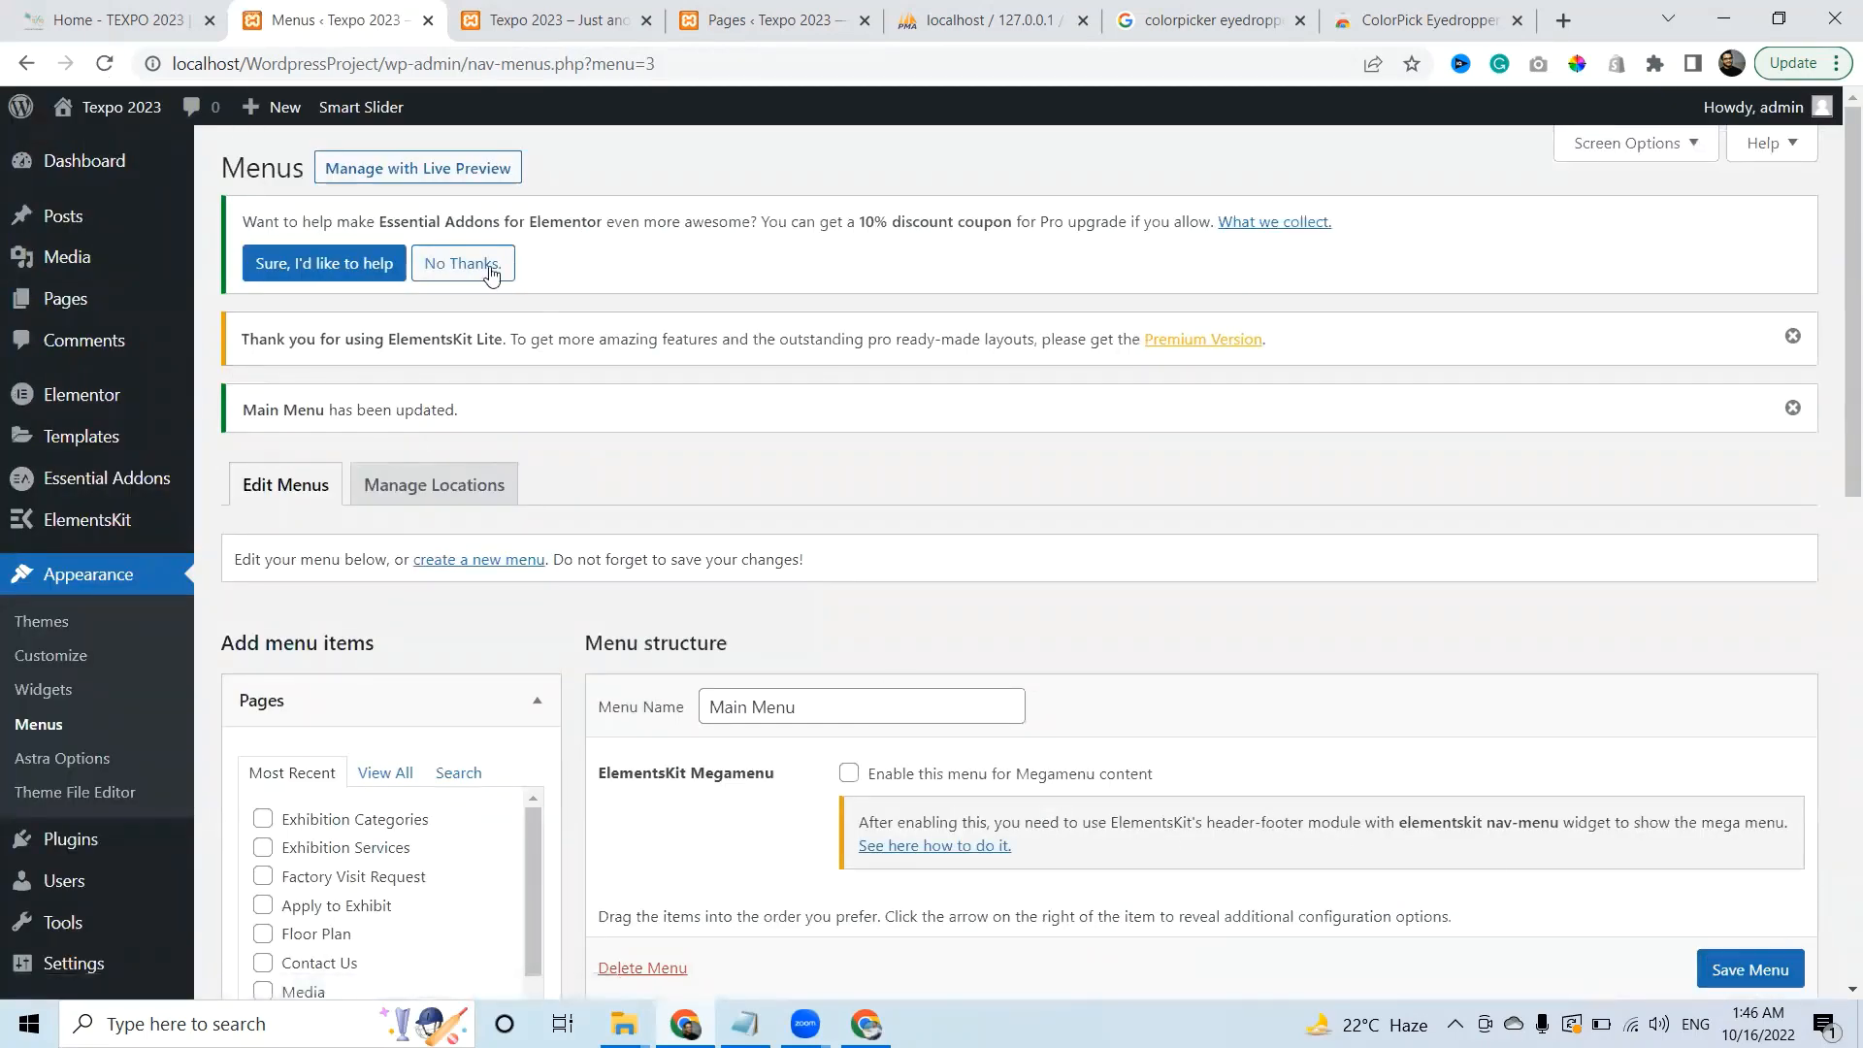
Check the header on the local home page and open the content of the ElementsKit Header template for editing in Elementor
click(529, 12)
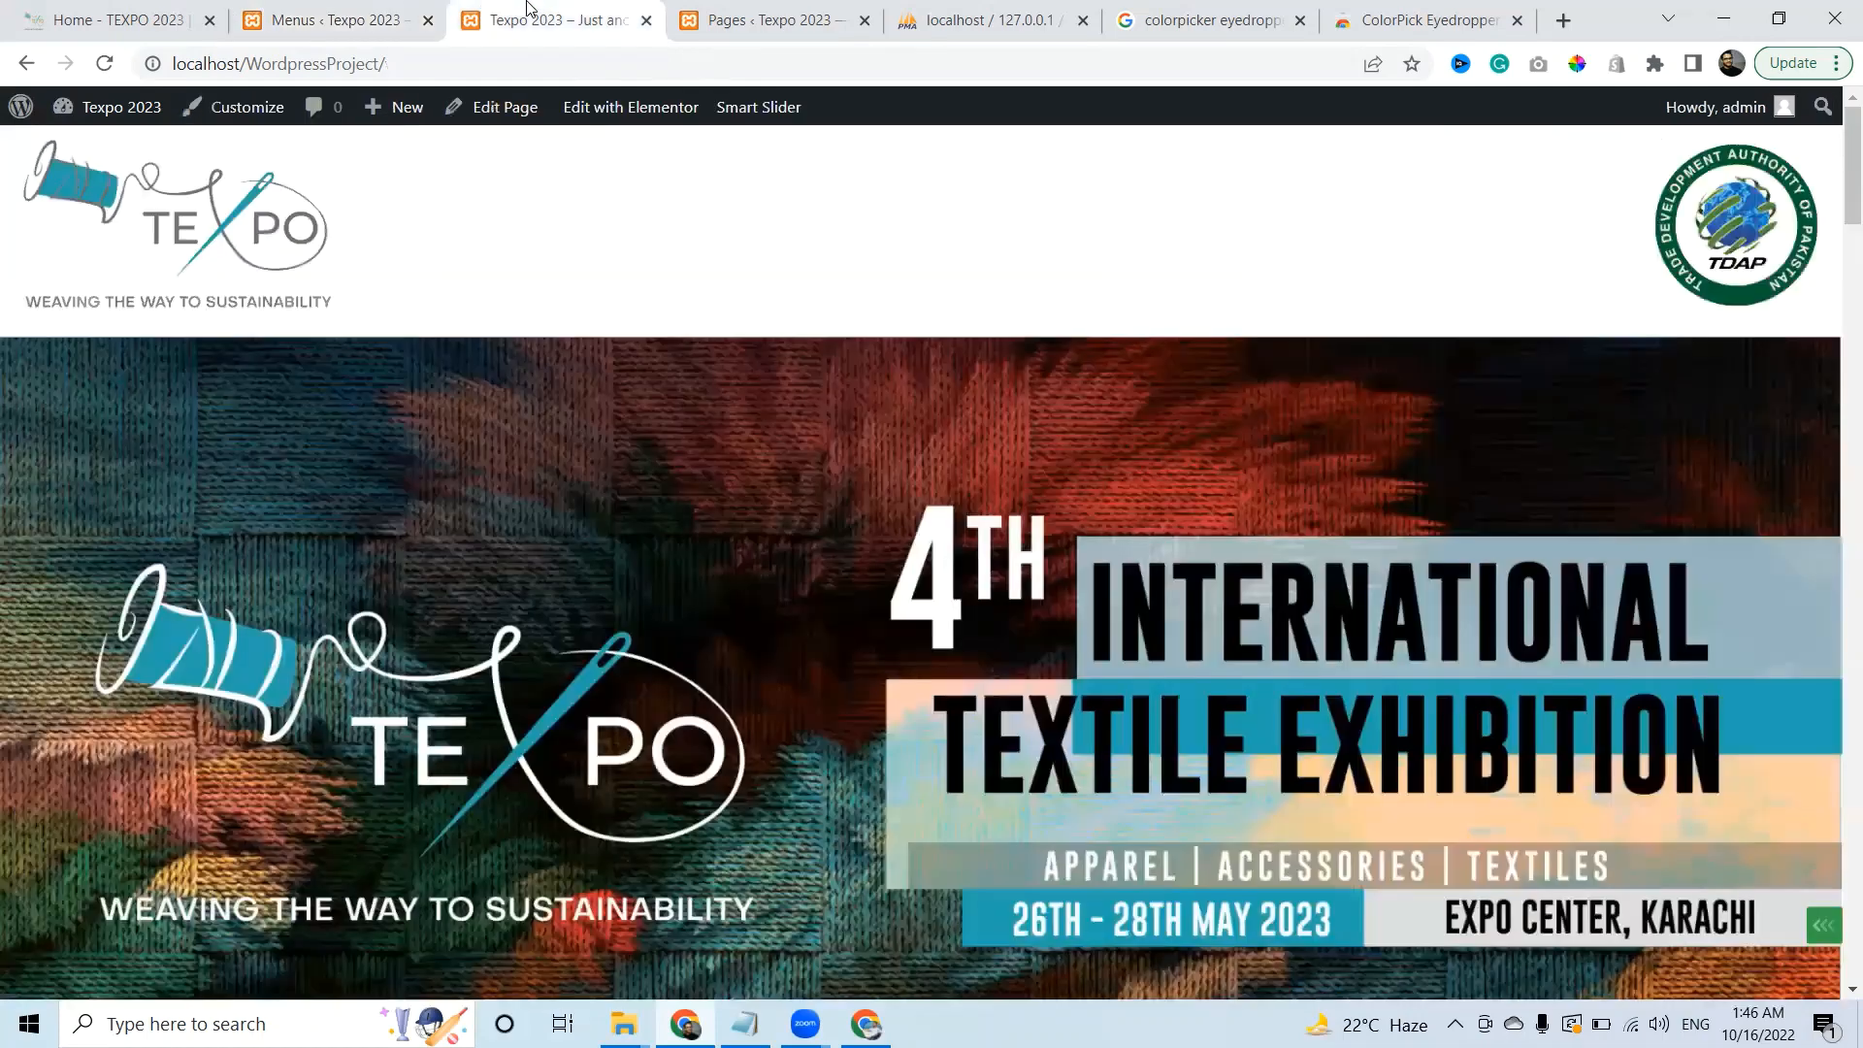
click(344, 14)
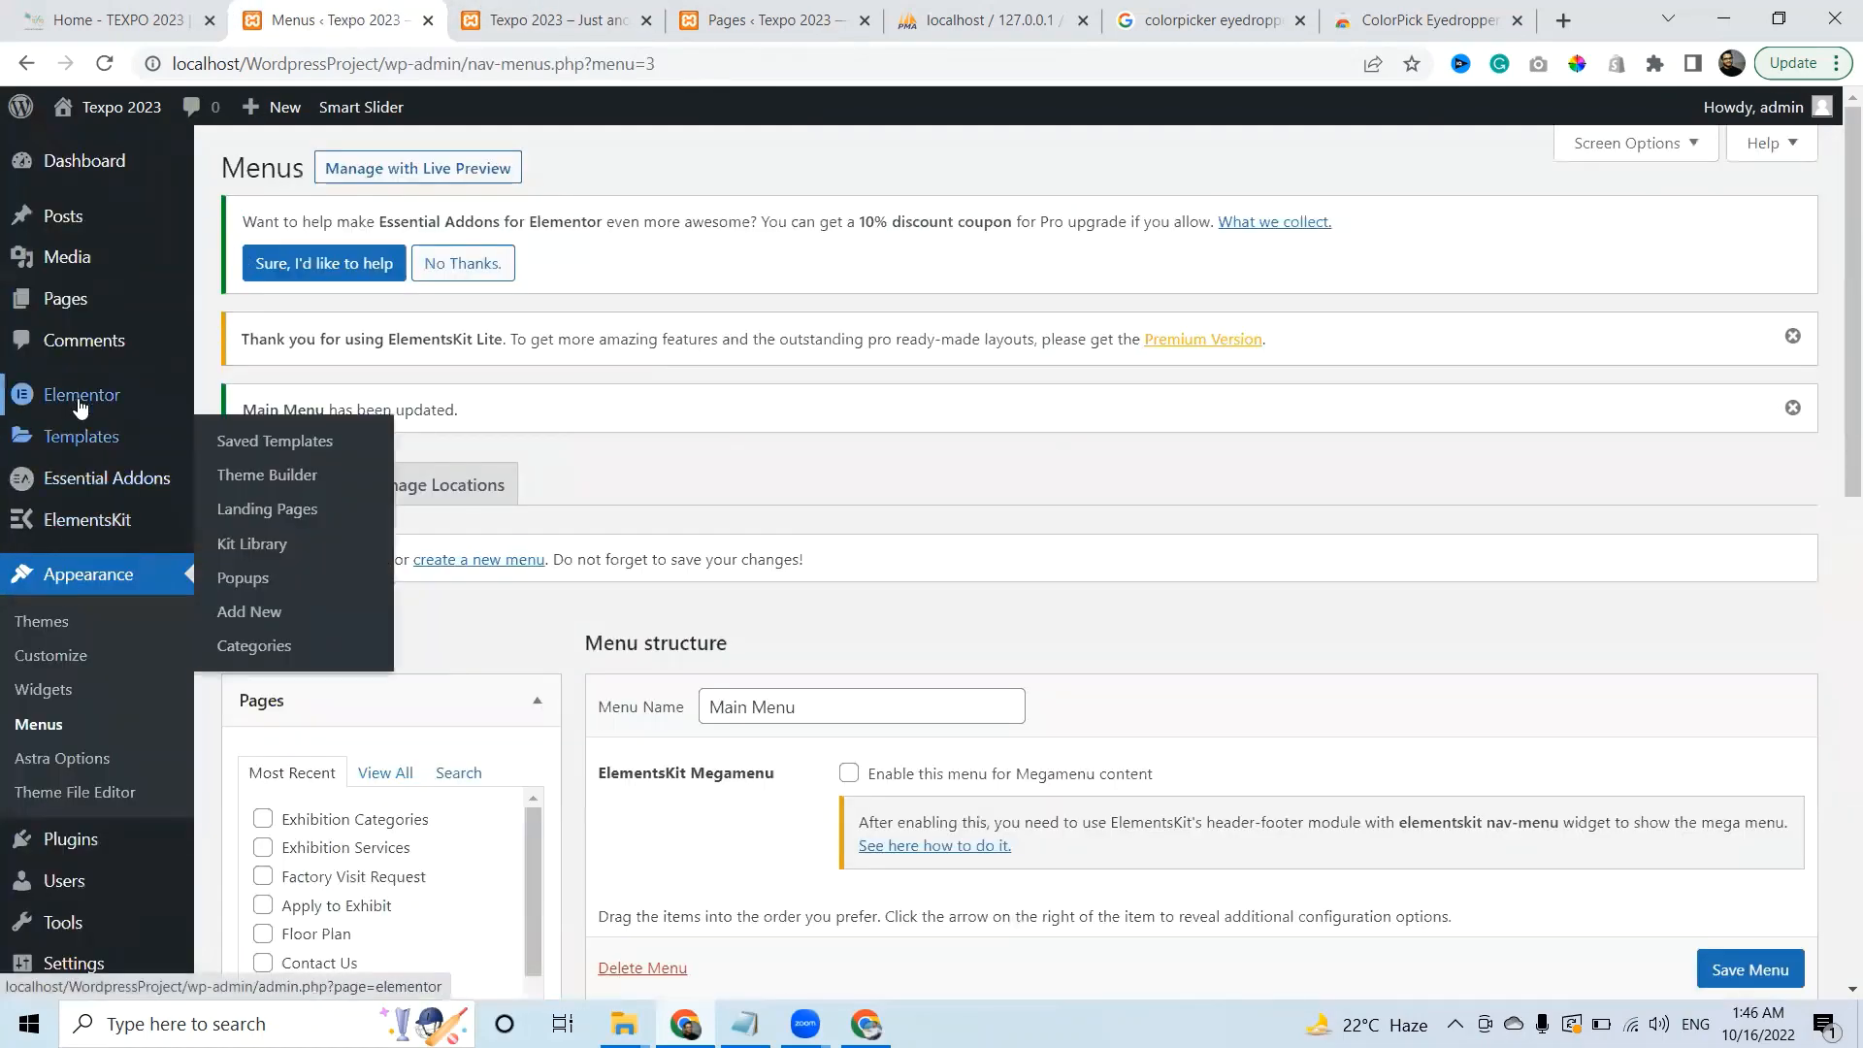
click(524, 14)
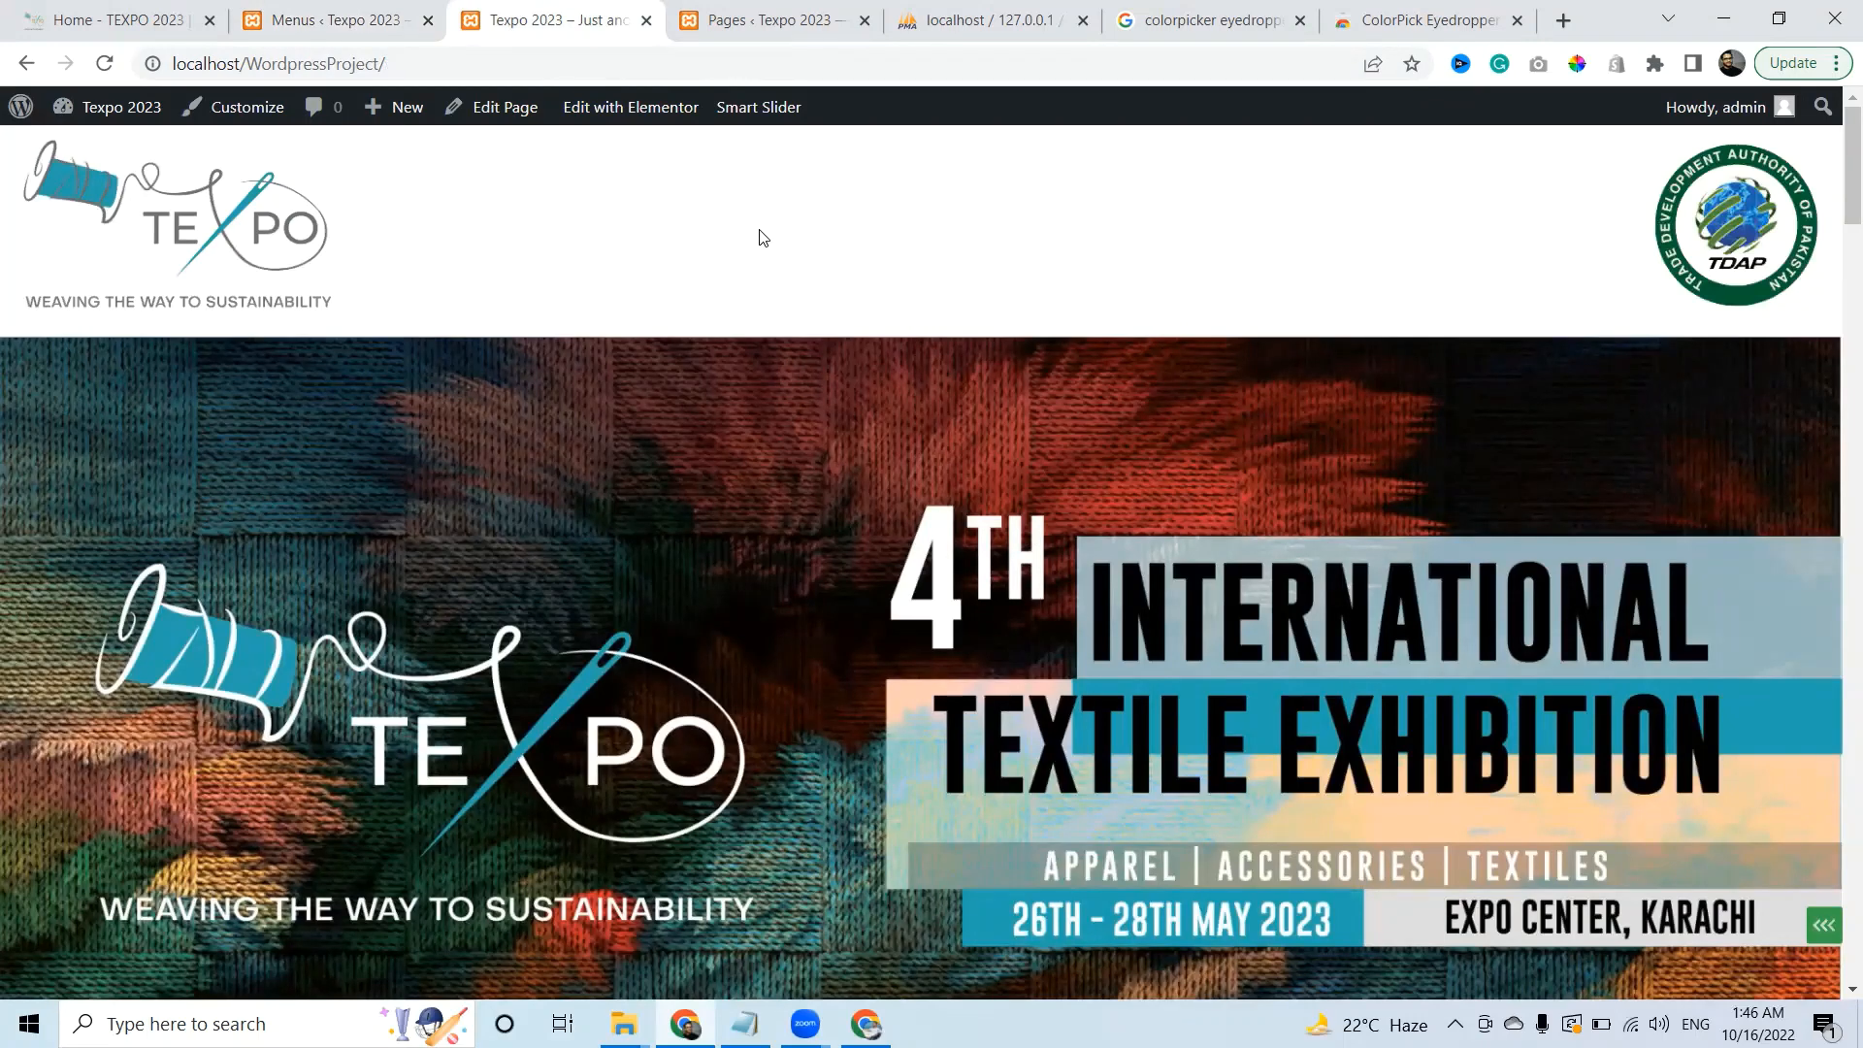
click(401, 8)
mouse_move(90, 519)
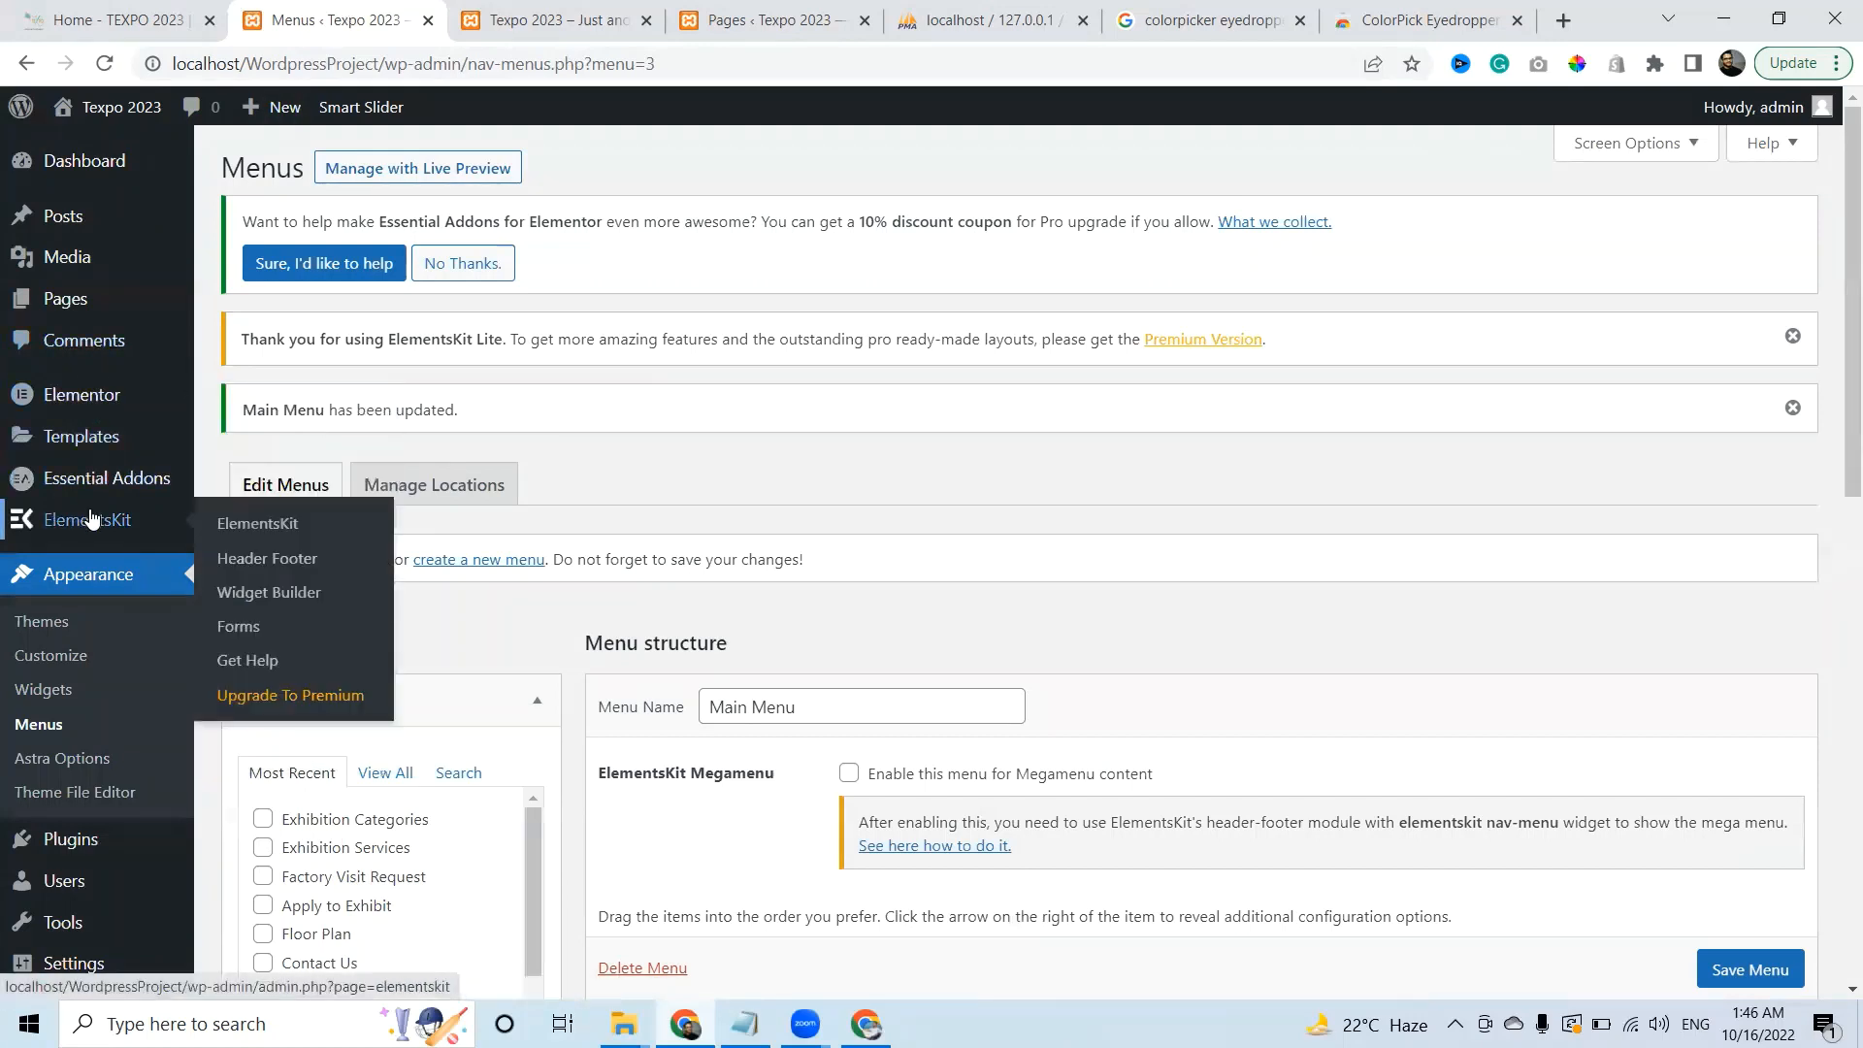
click(244, 563)
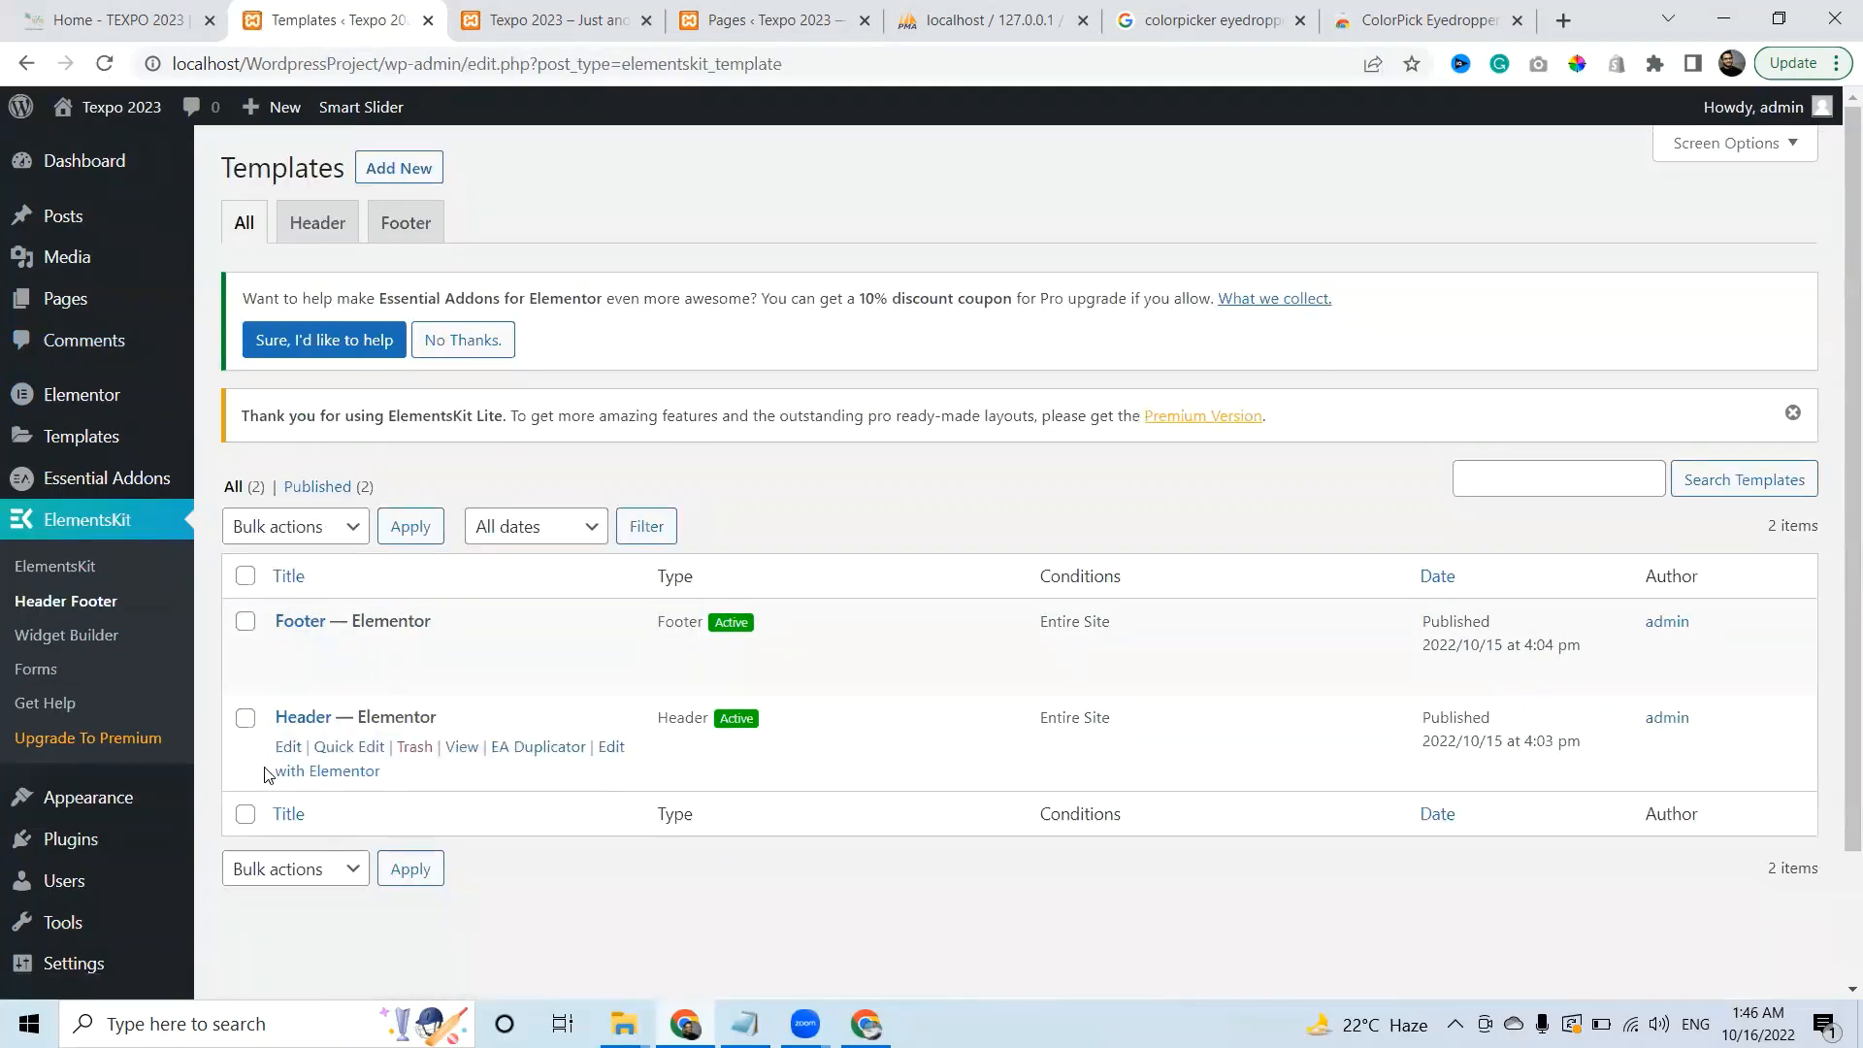
click(287, 746)
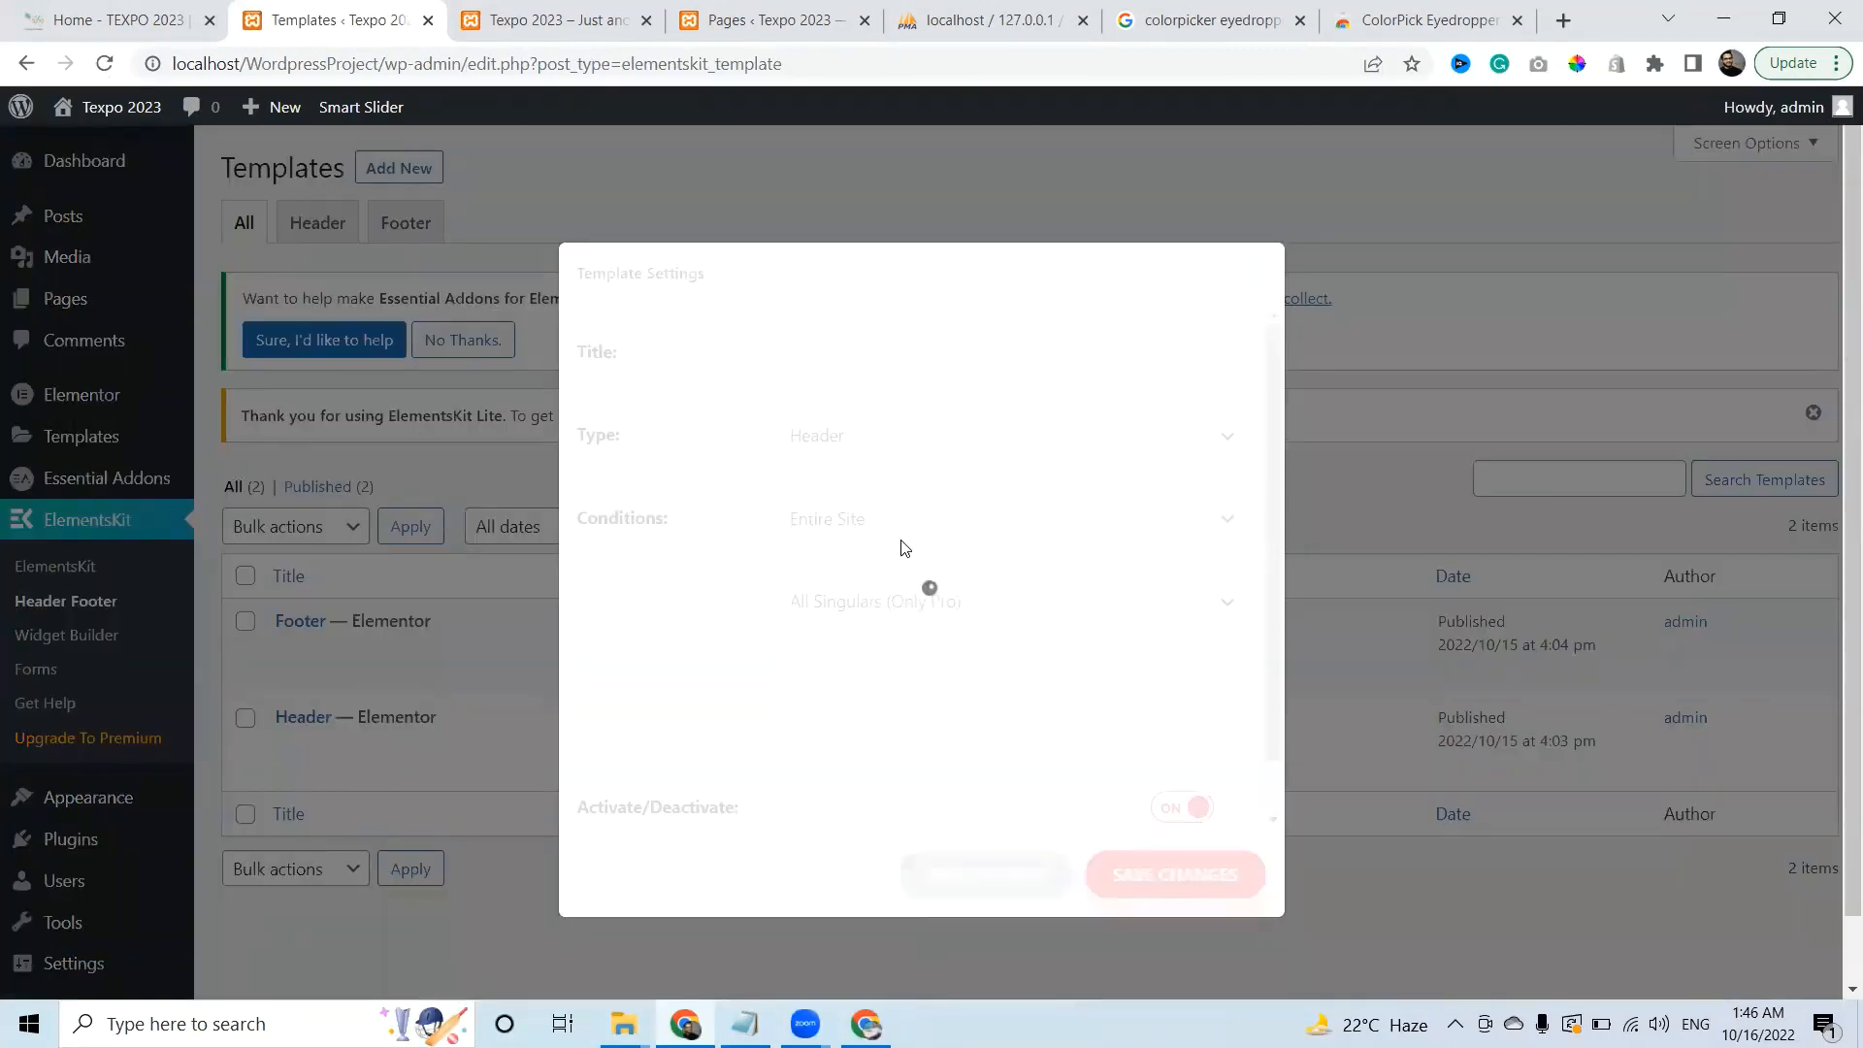
click(973, 875)
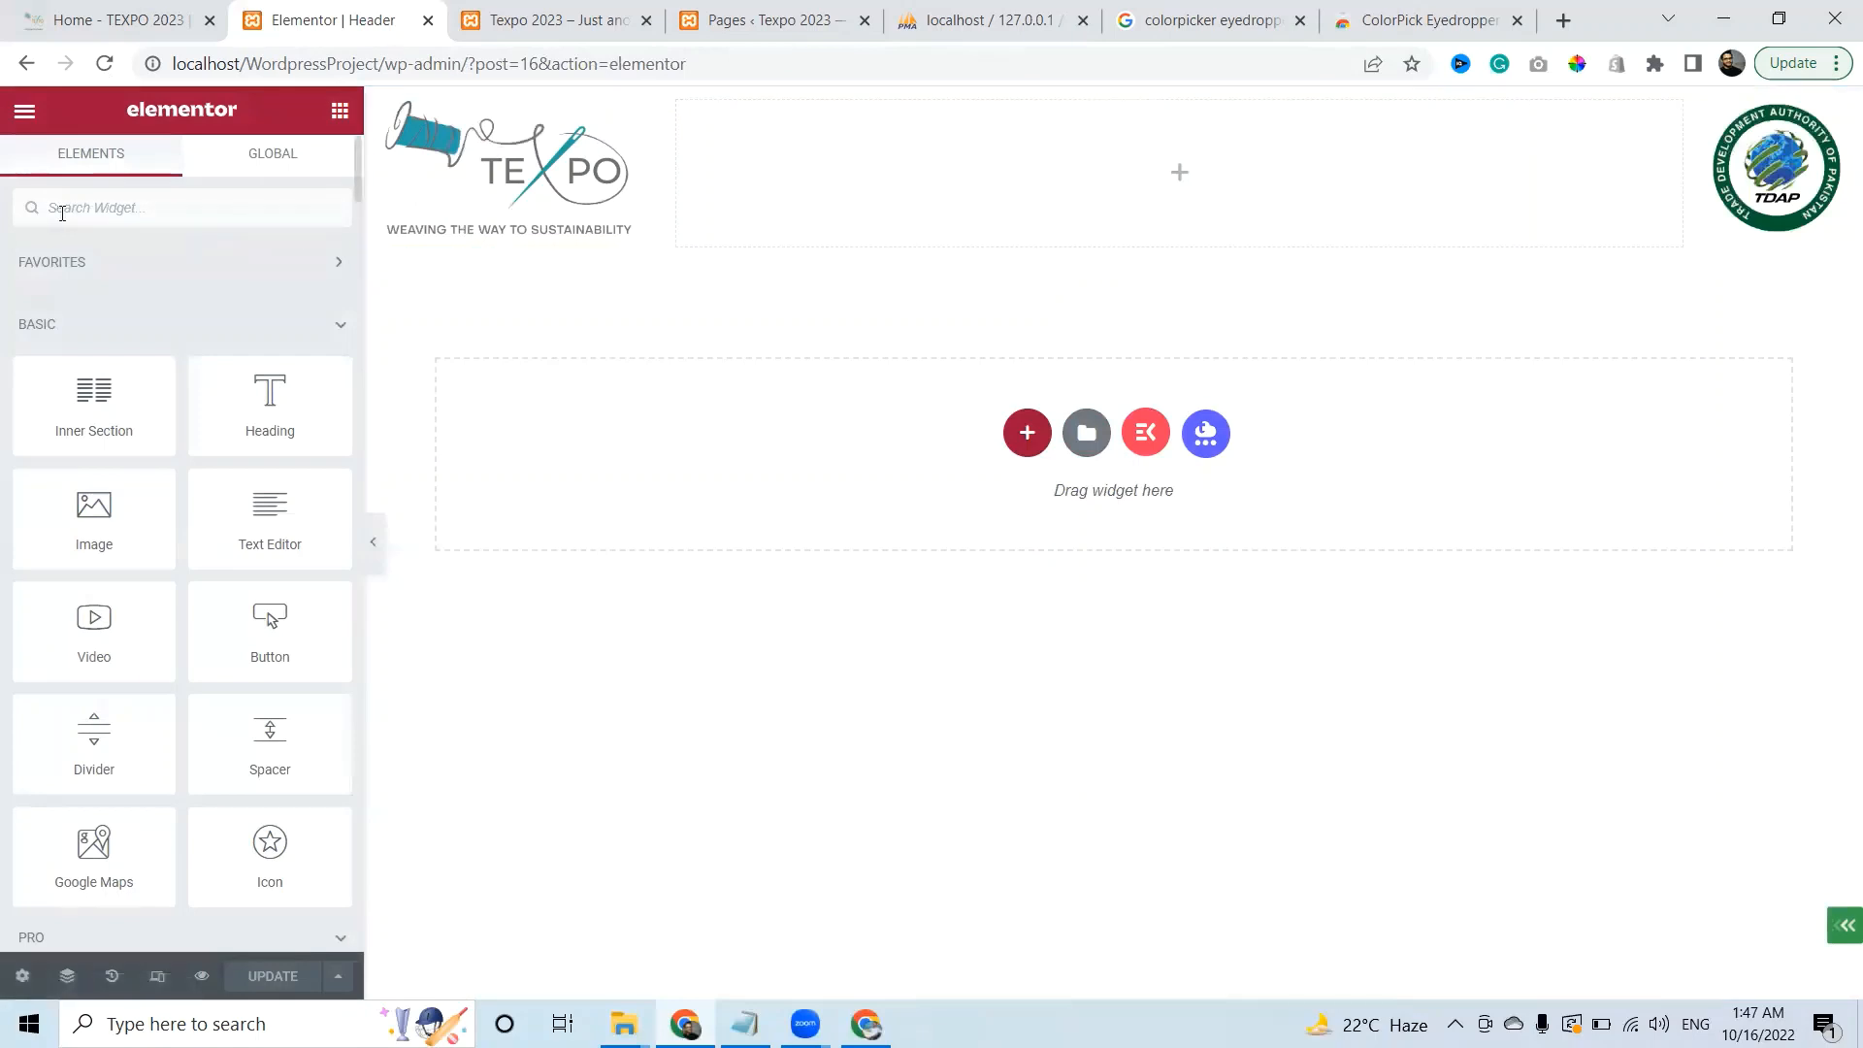
click(244, 204)
text(menu)
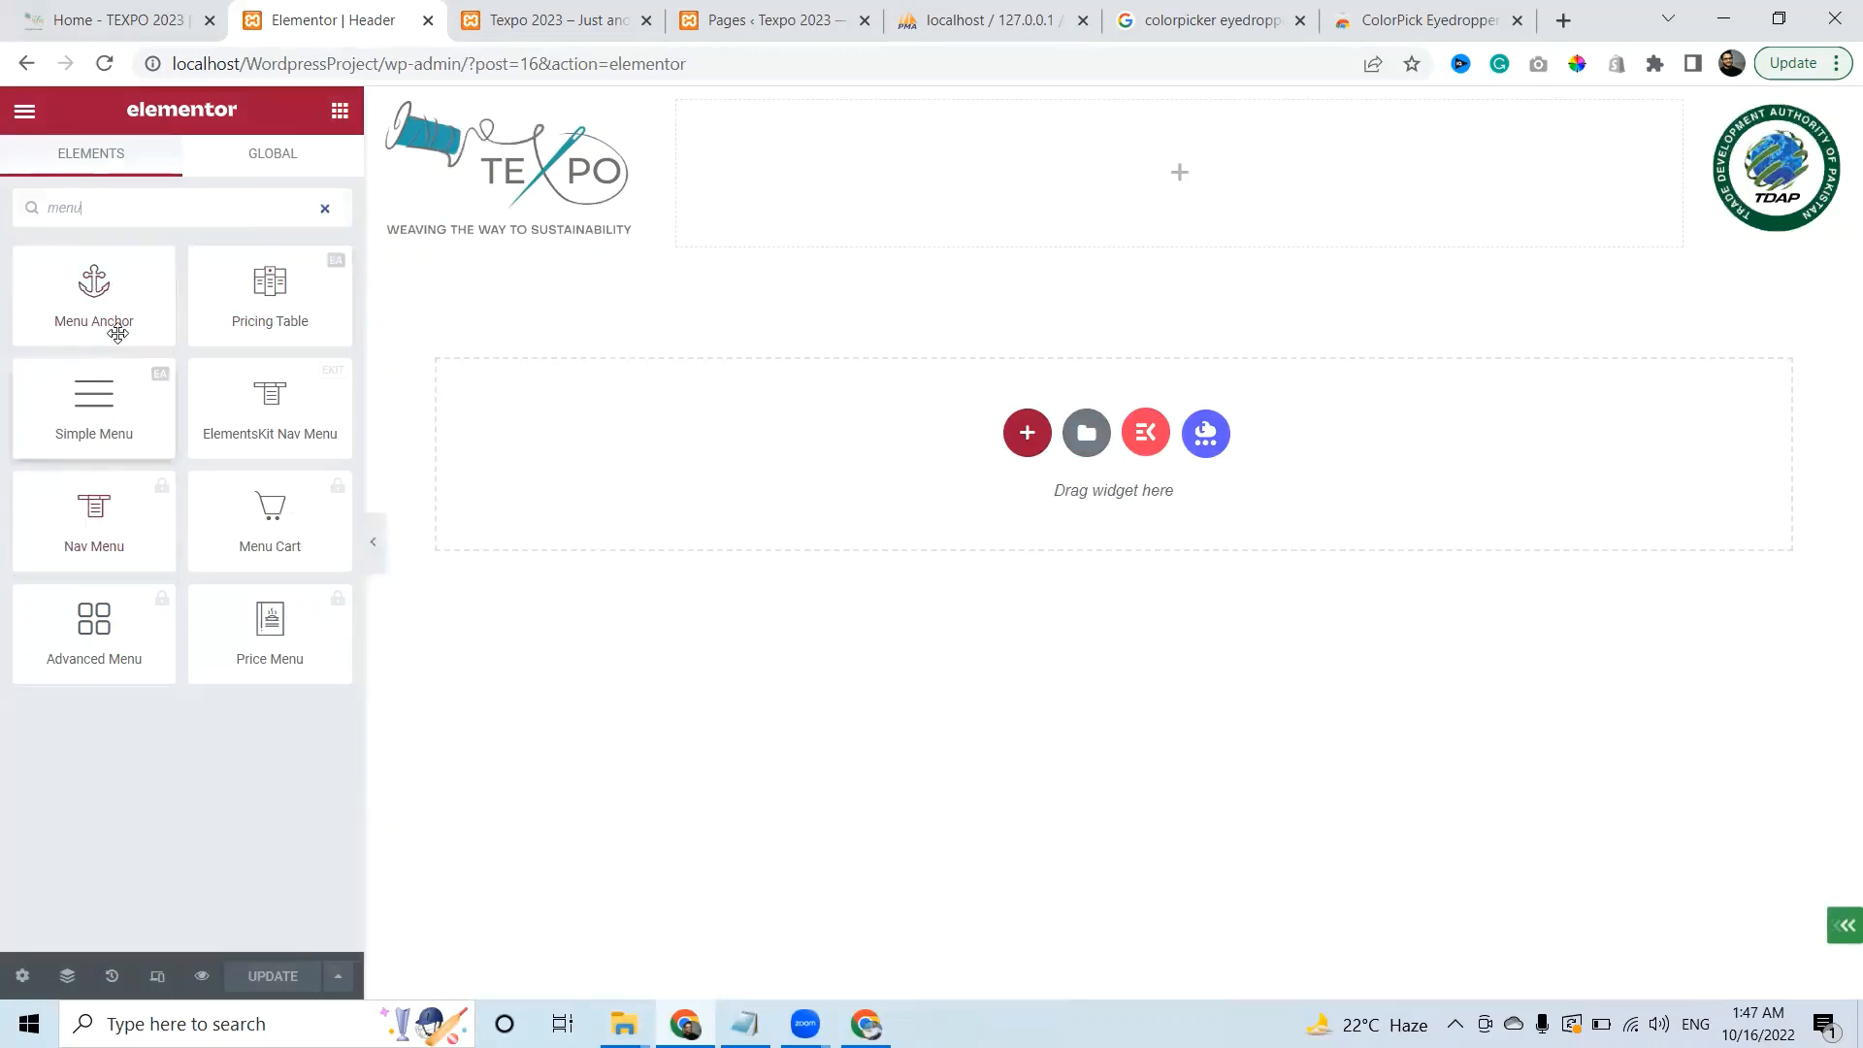
drag(92, 316, 999, 193)
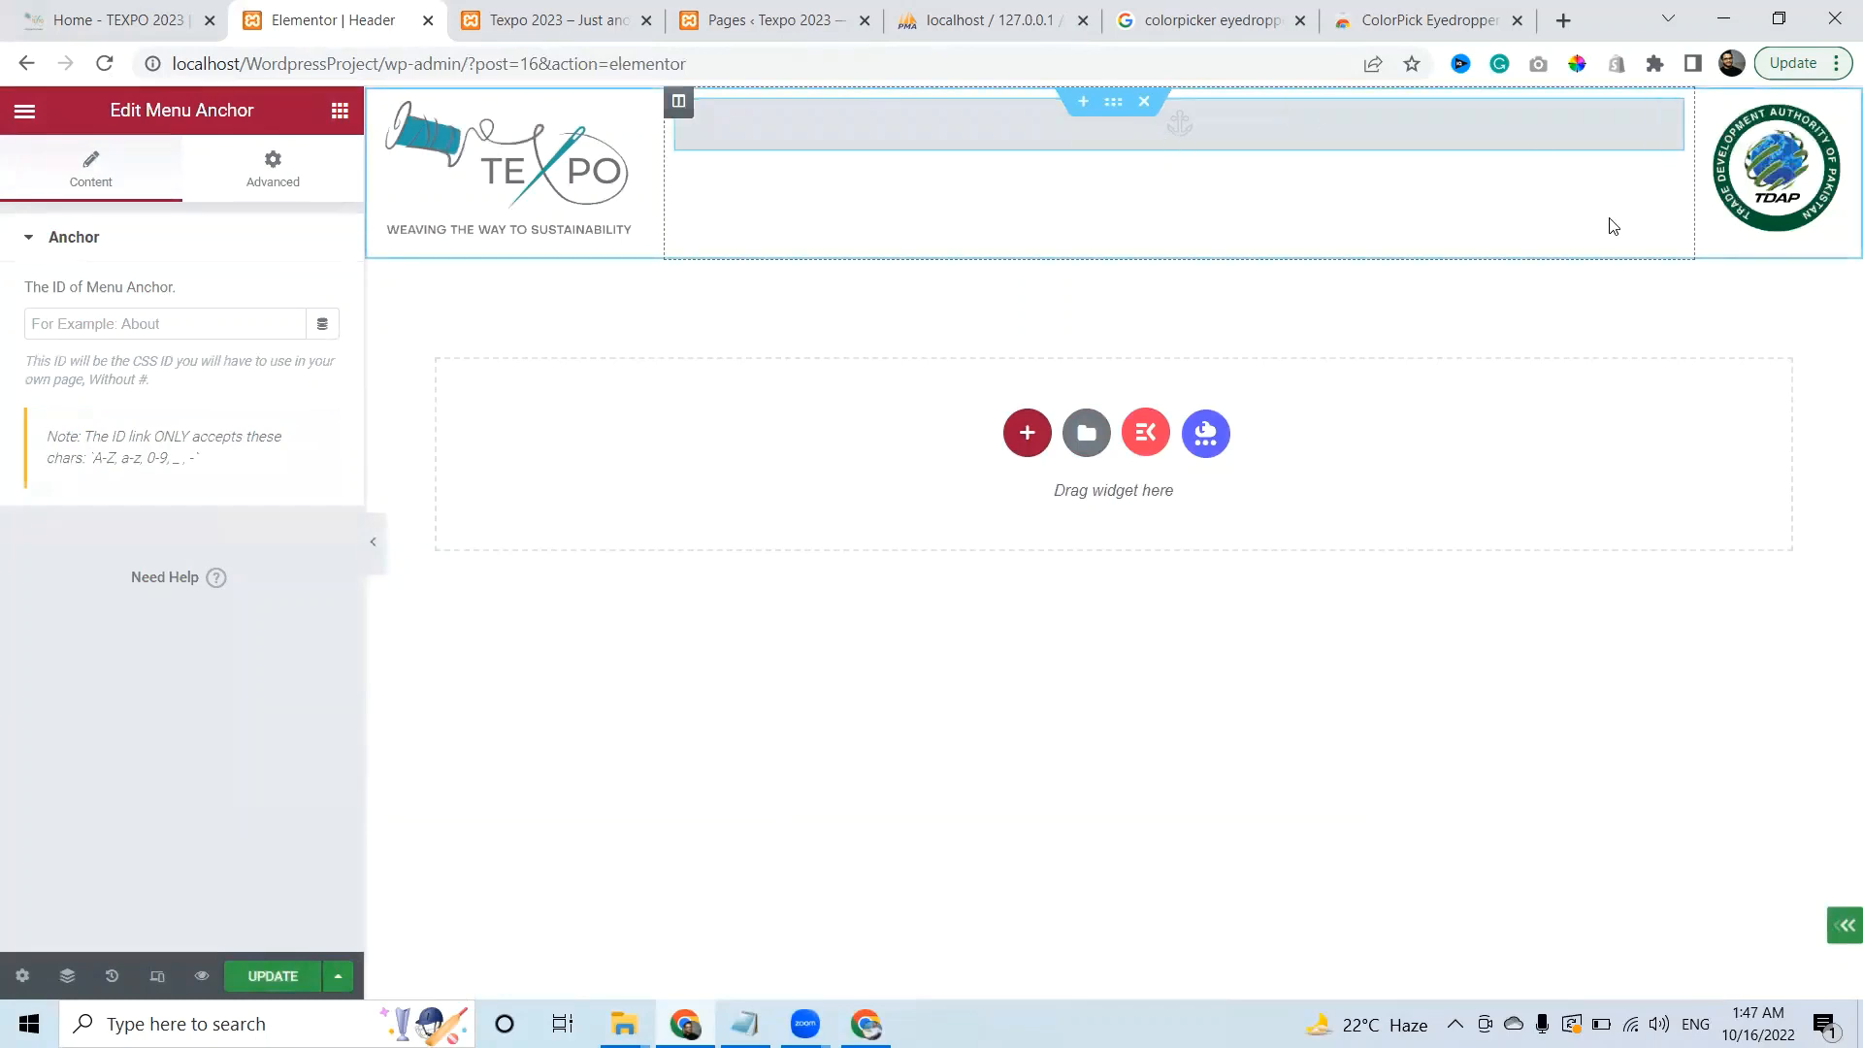
key(Delete)
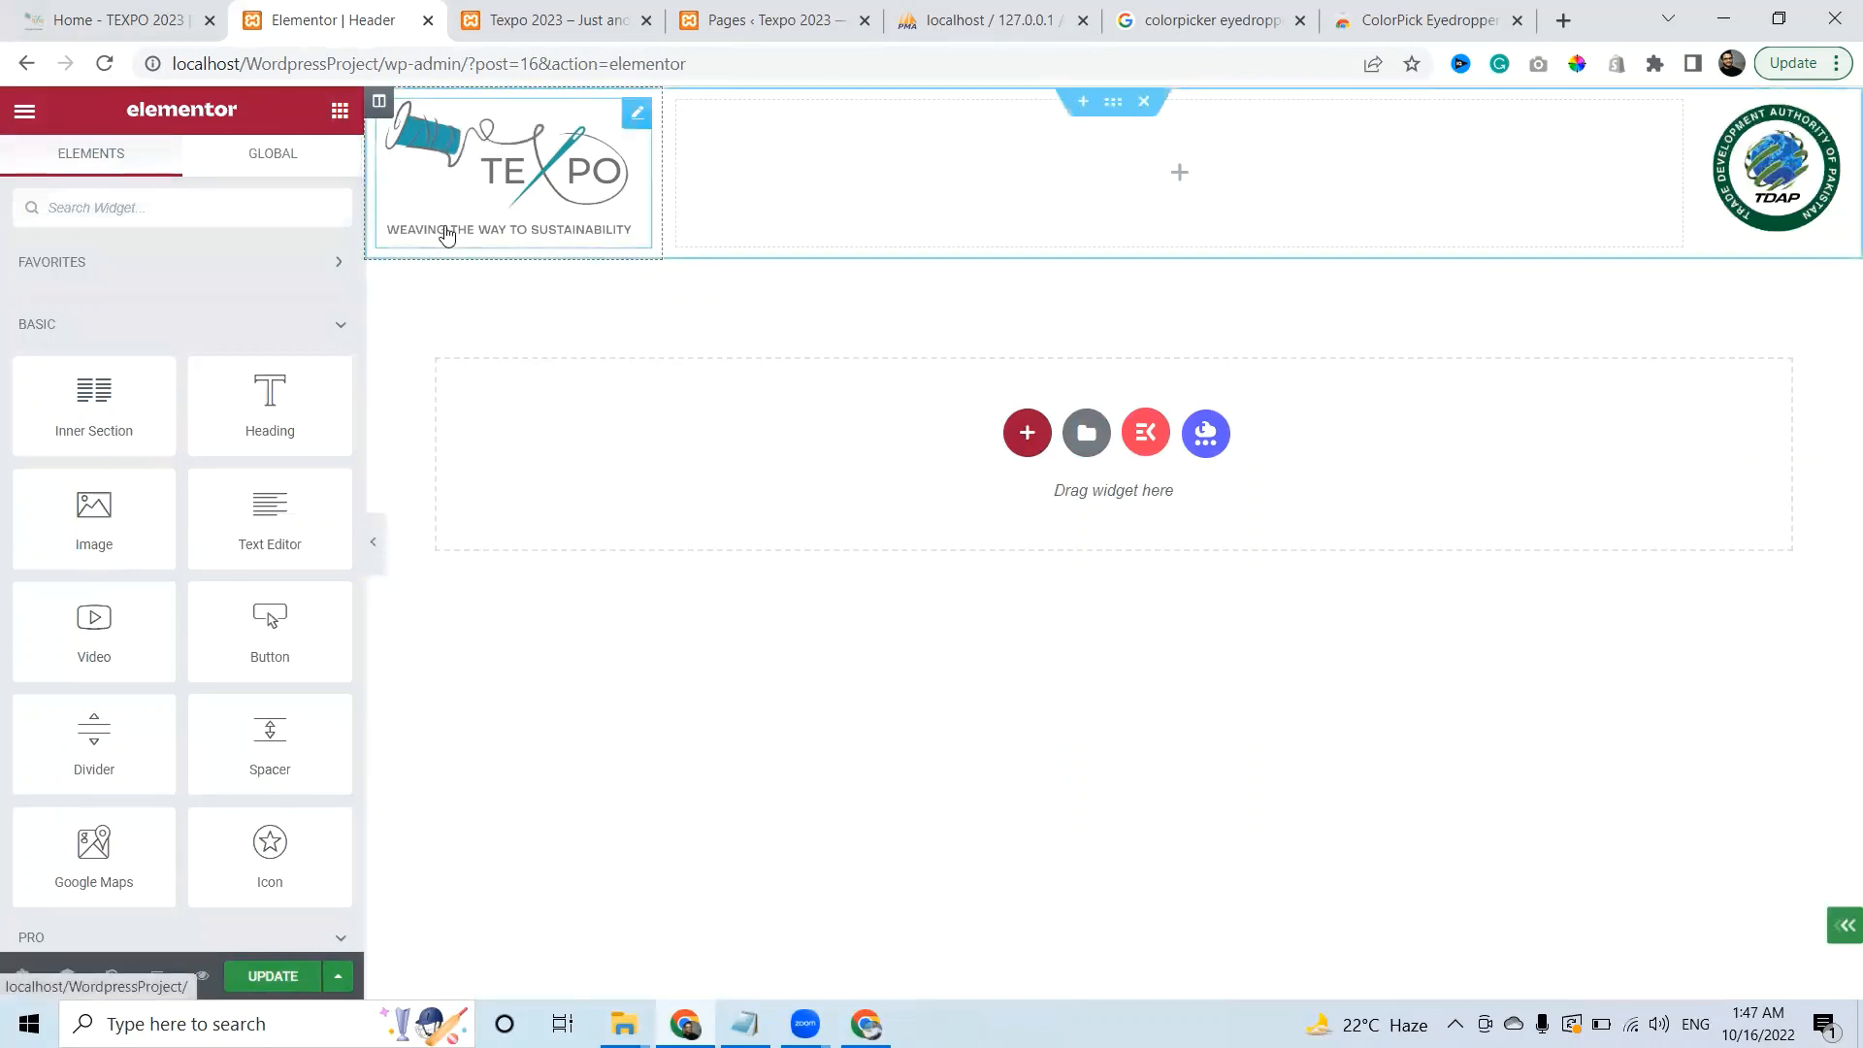
Search the widgets for "menu" and place an ElementsKit Nav Menu in the header's empty column between the two logos
text(menu)
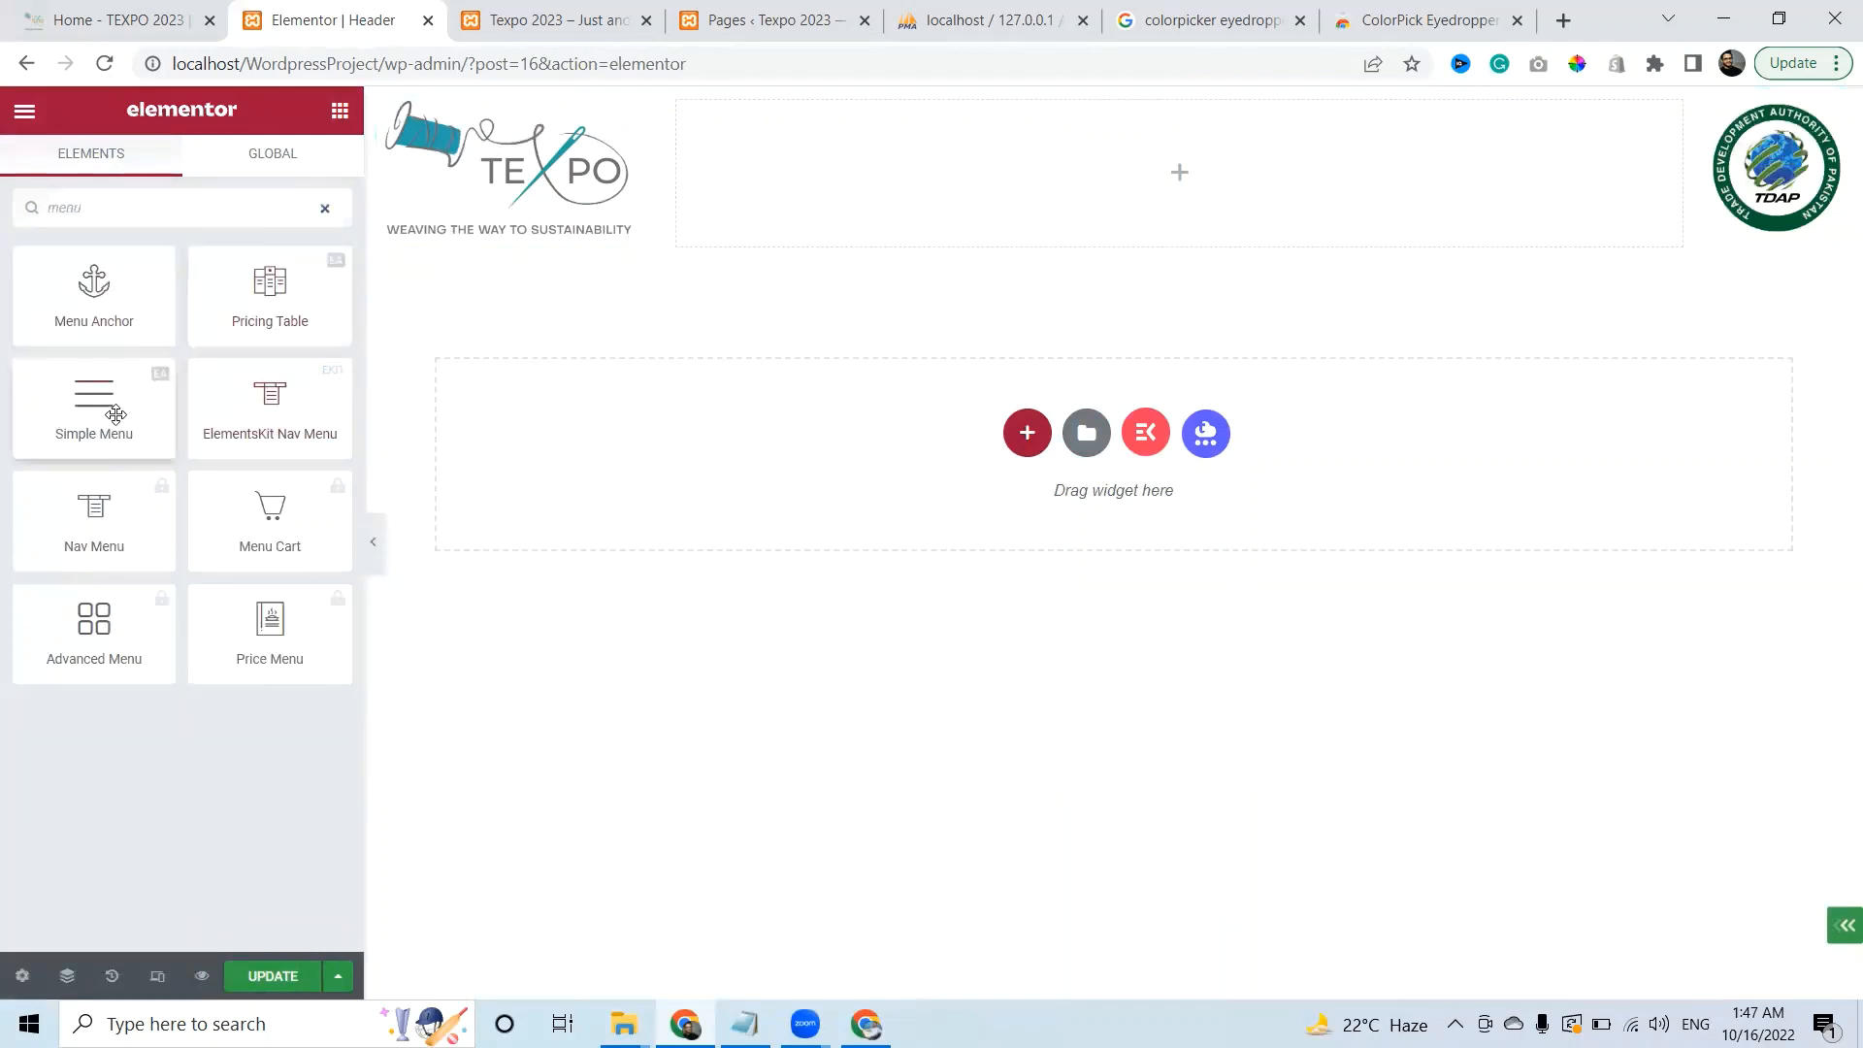
click(97, 550)
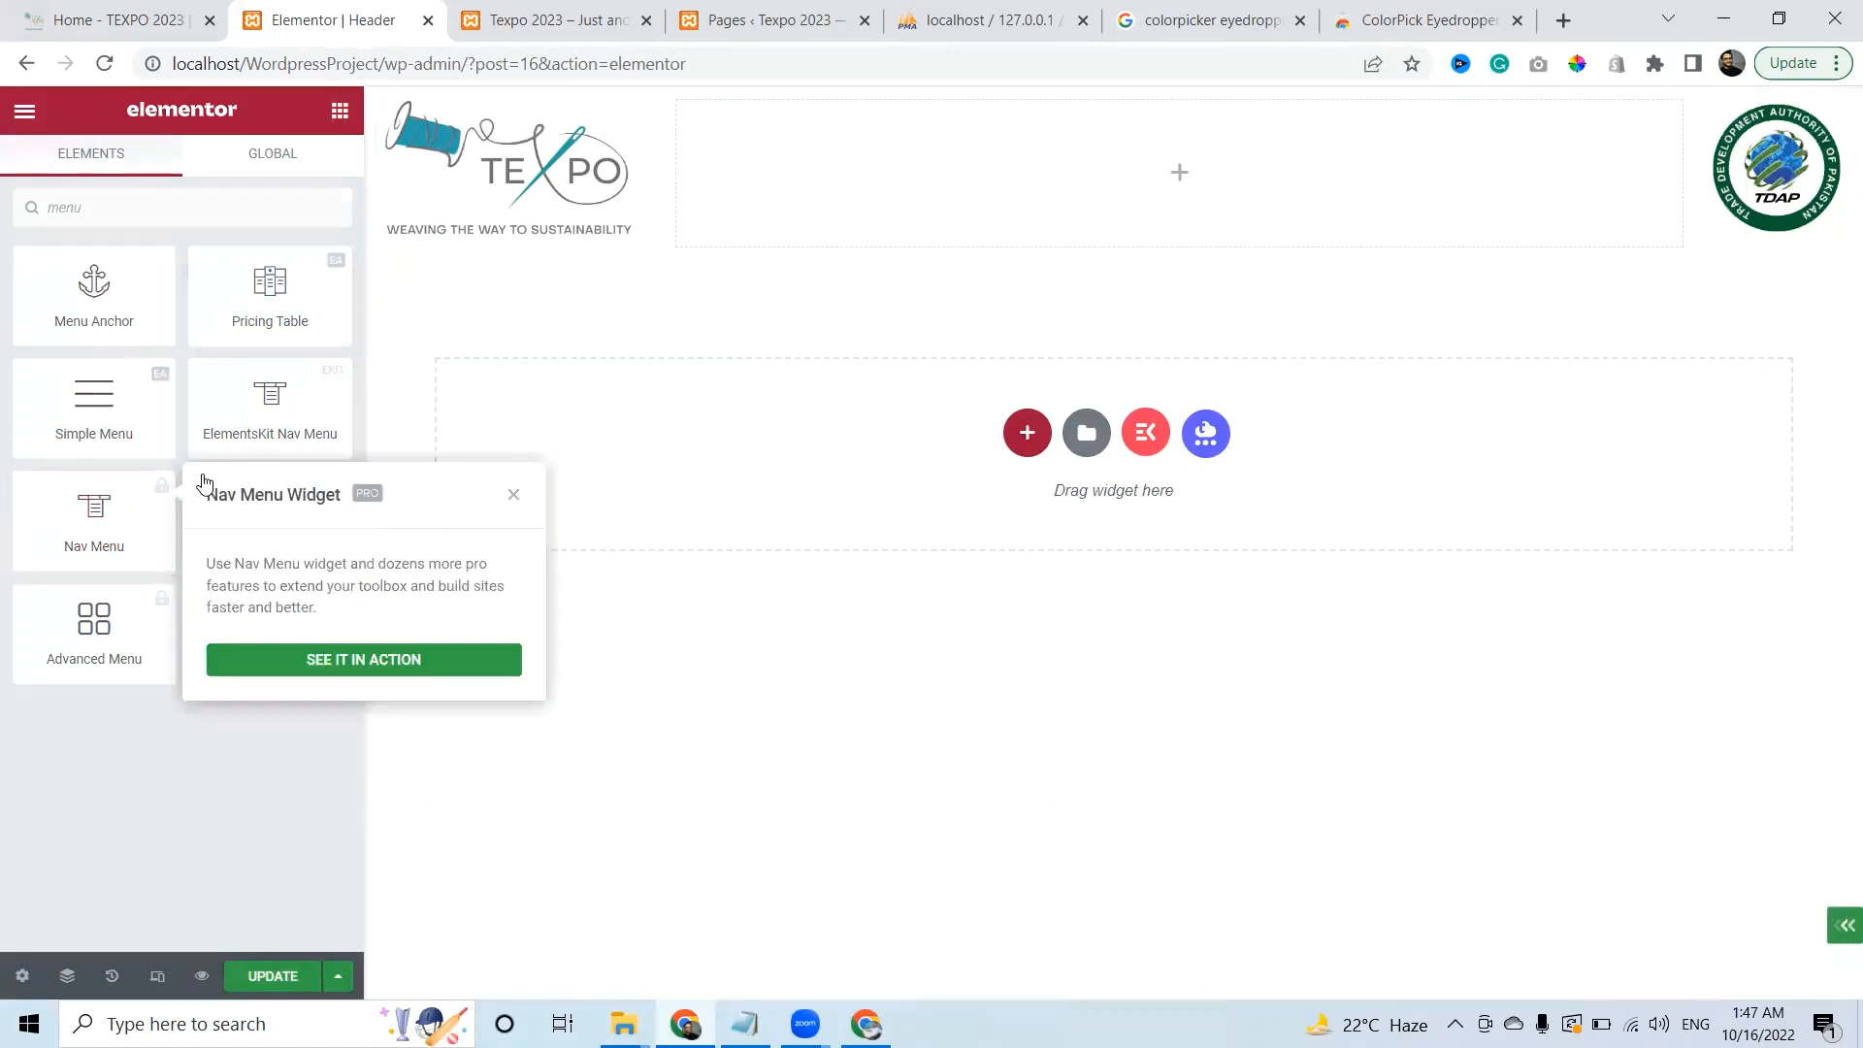
click(136, 493)
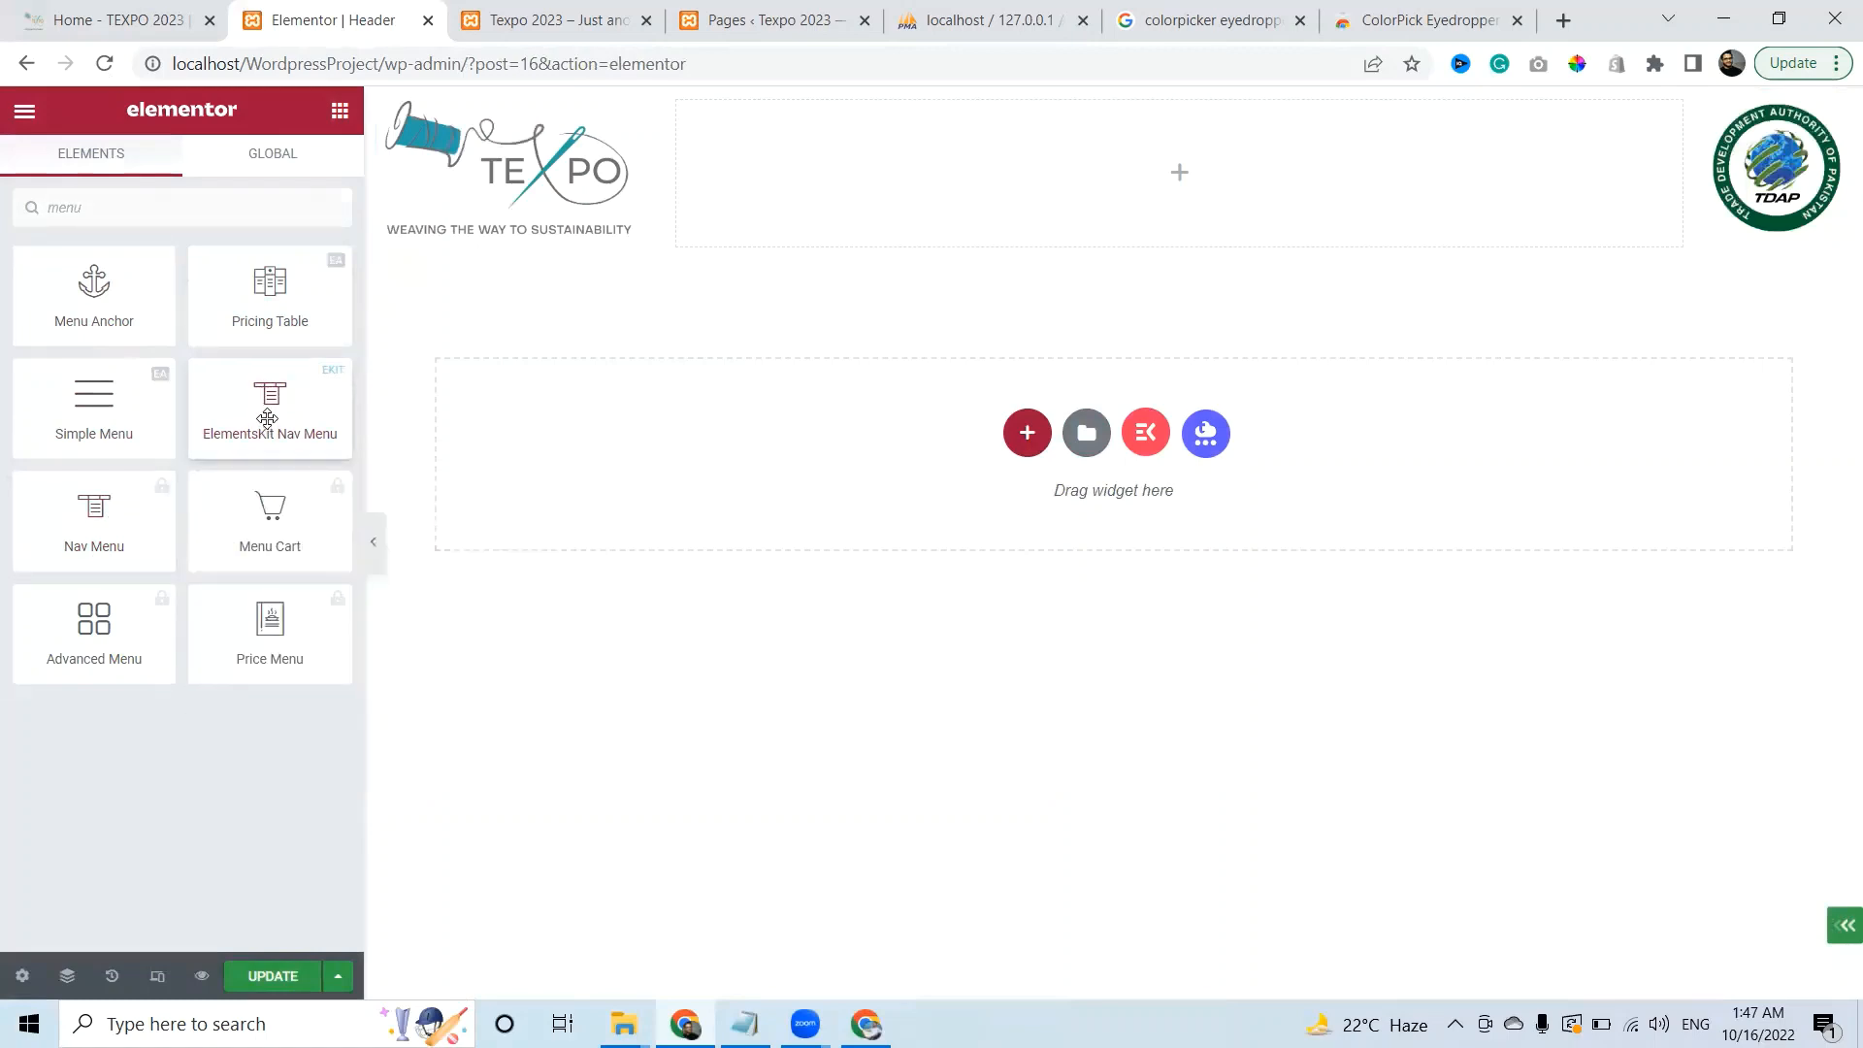
drag(268, 419, 1017, 184)
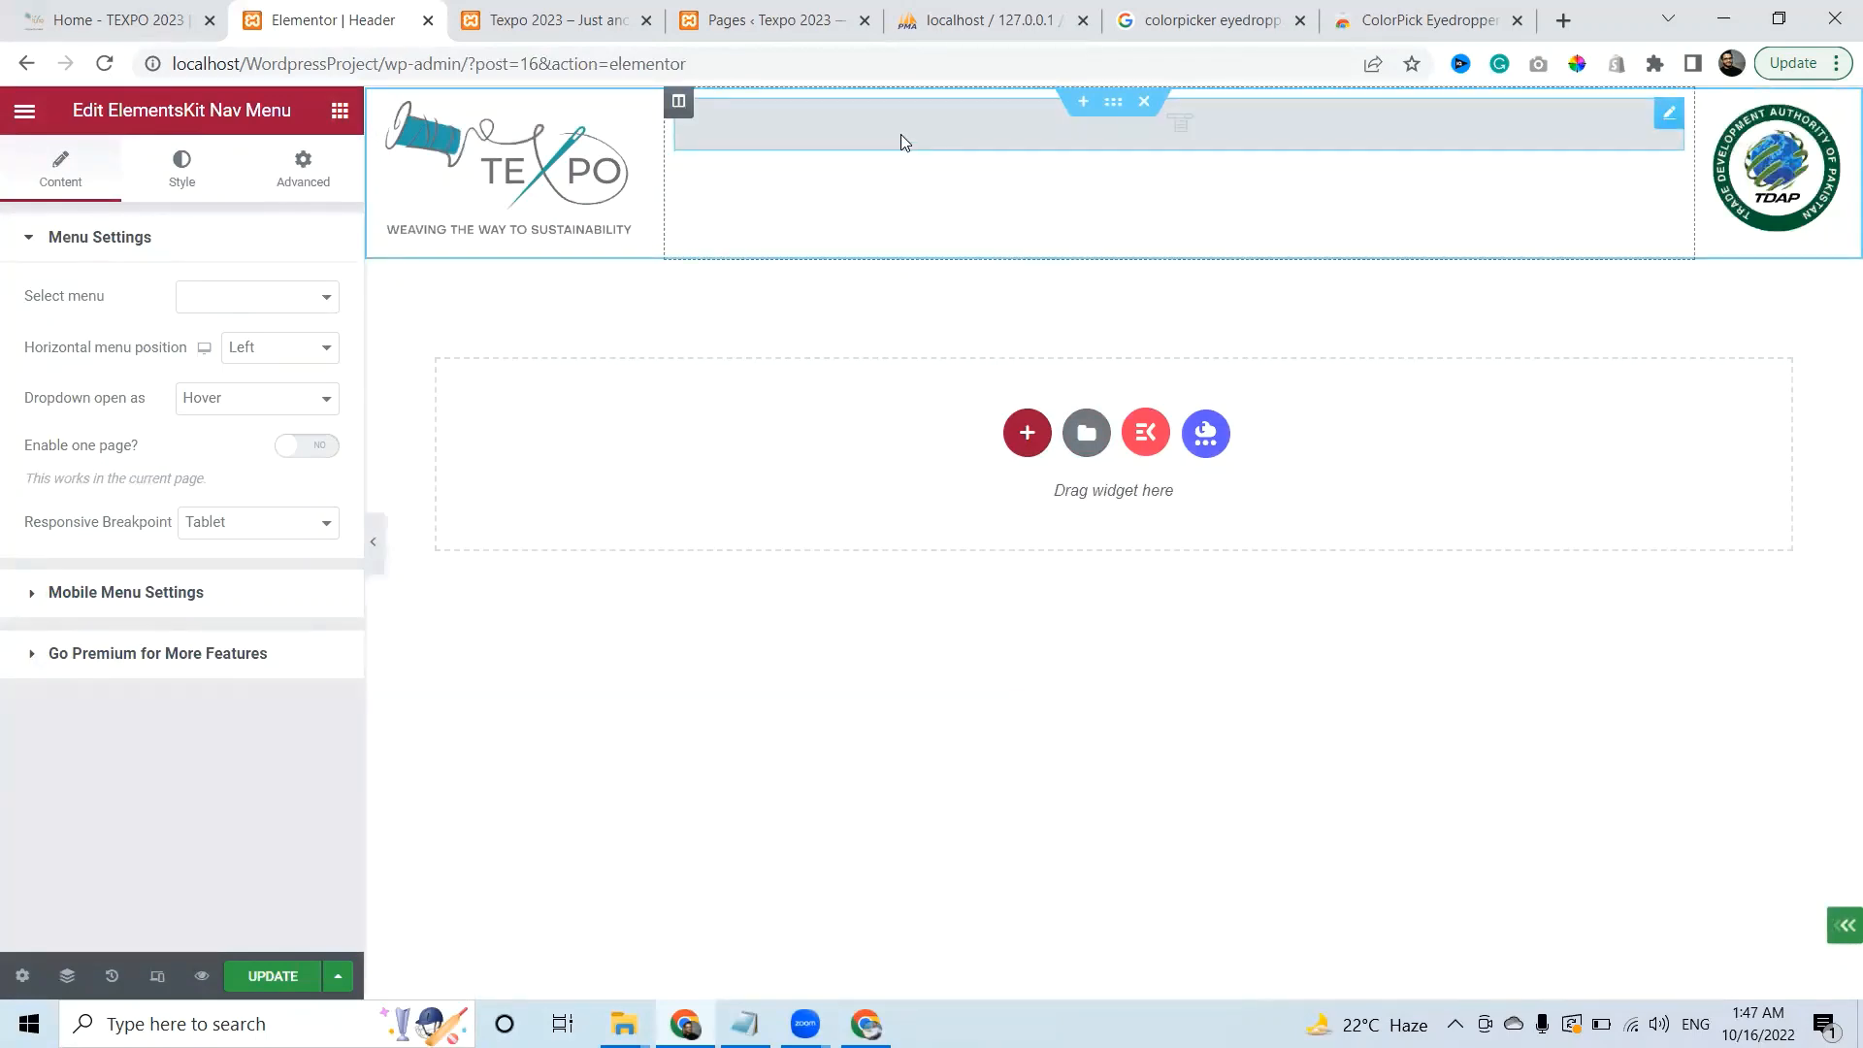
Assign Main Menu to the nav menu widget and set its horizontal menu position to Center
click(277, 307)
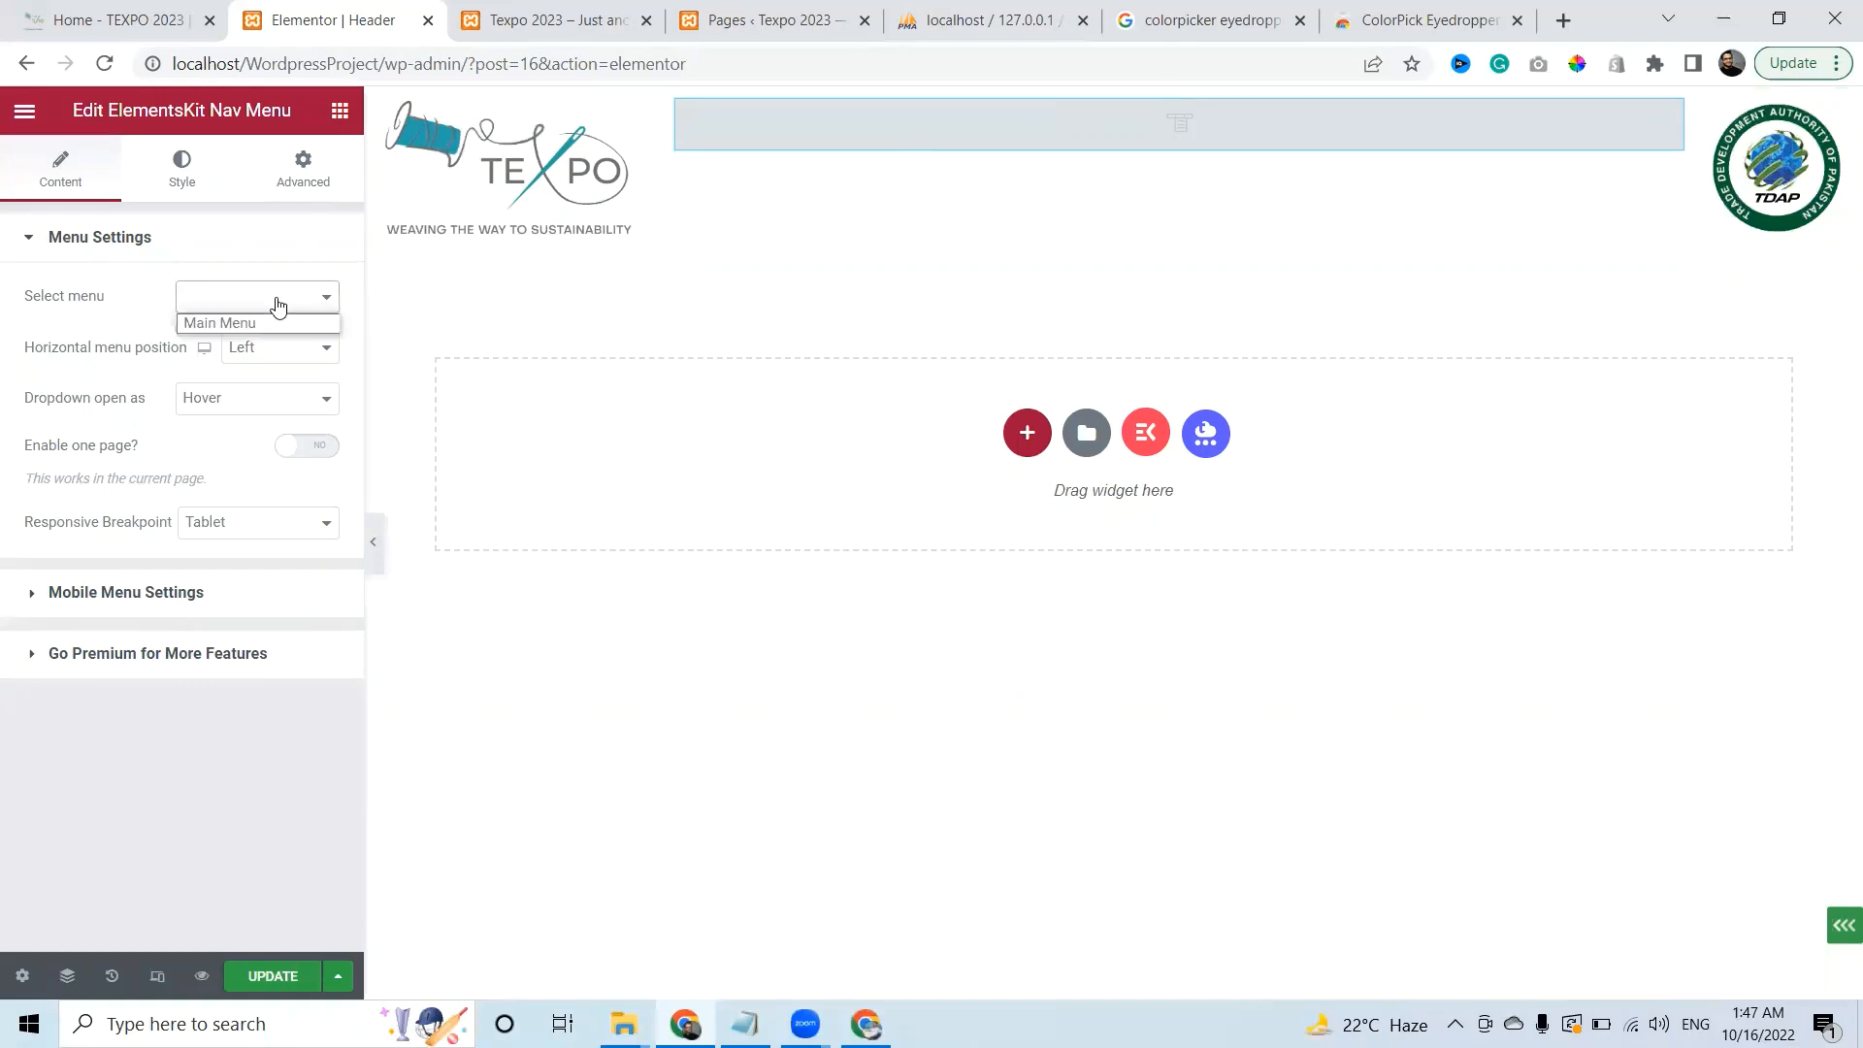
click(231, 322)
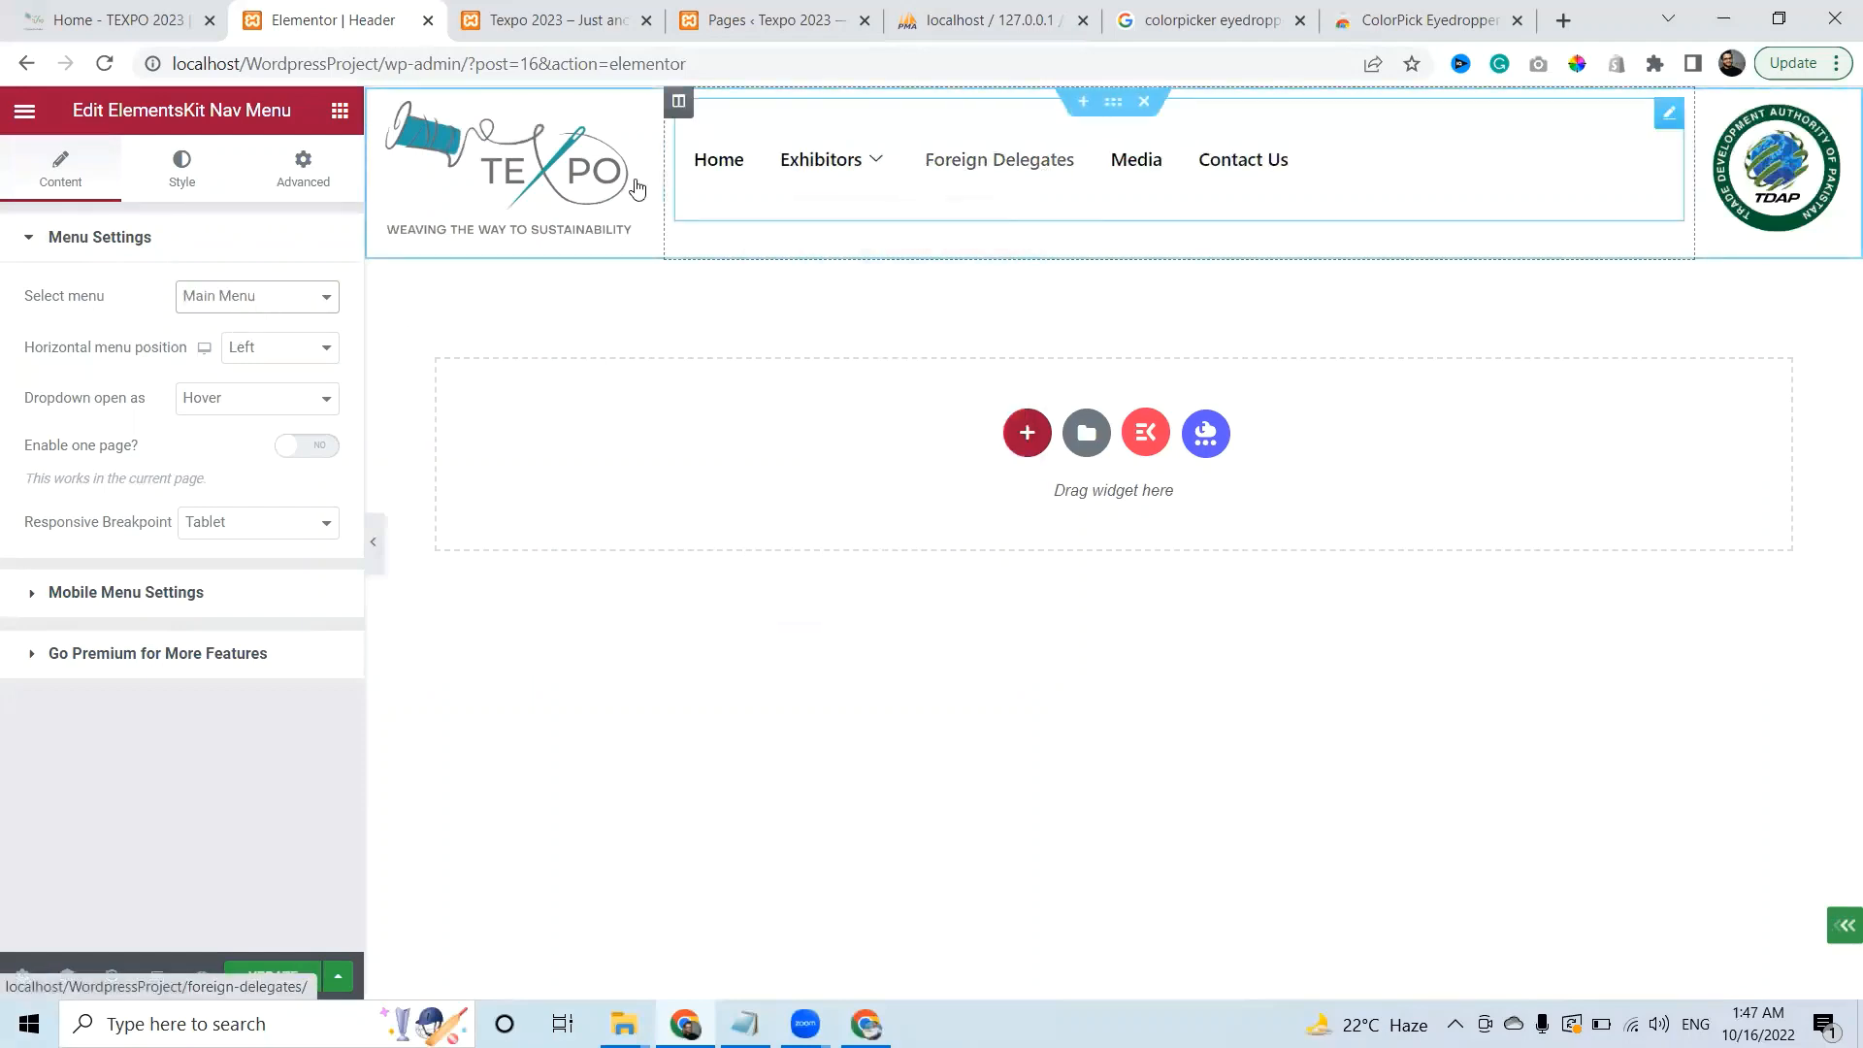
click(315, 352)
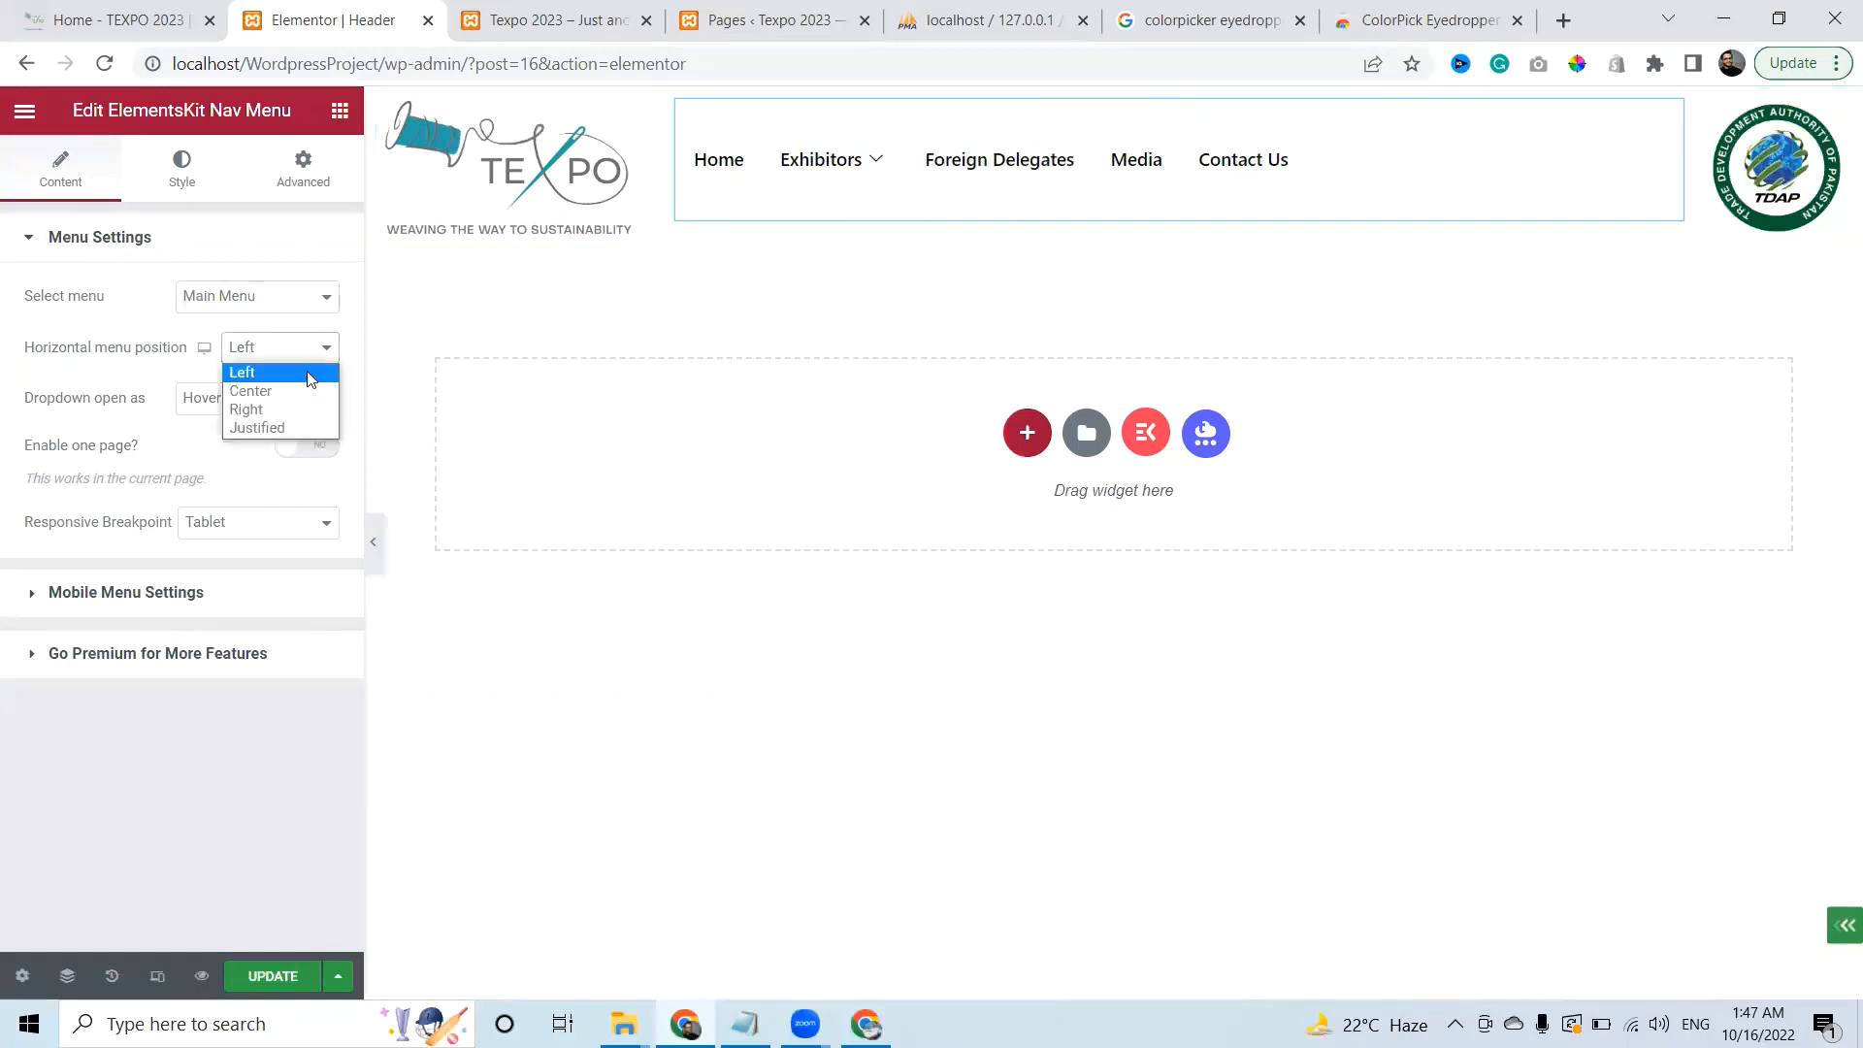
click(307, 387)
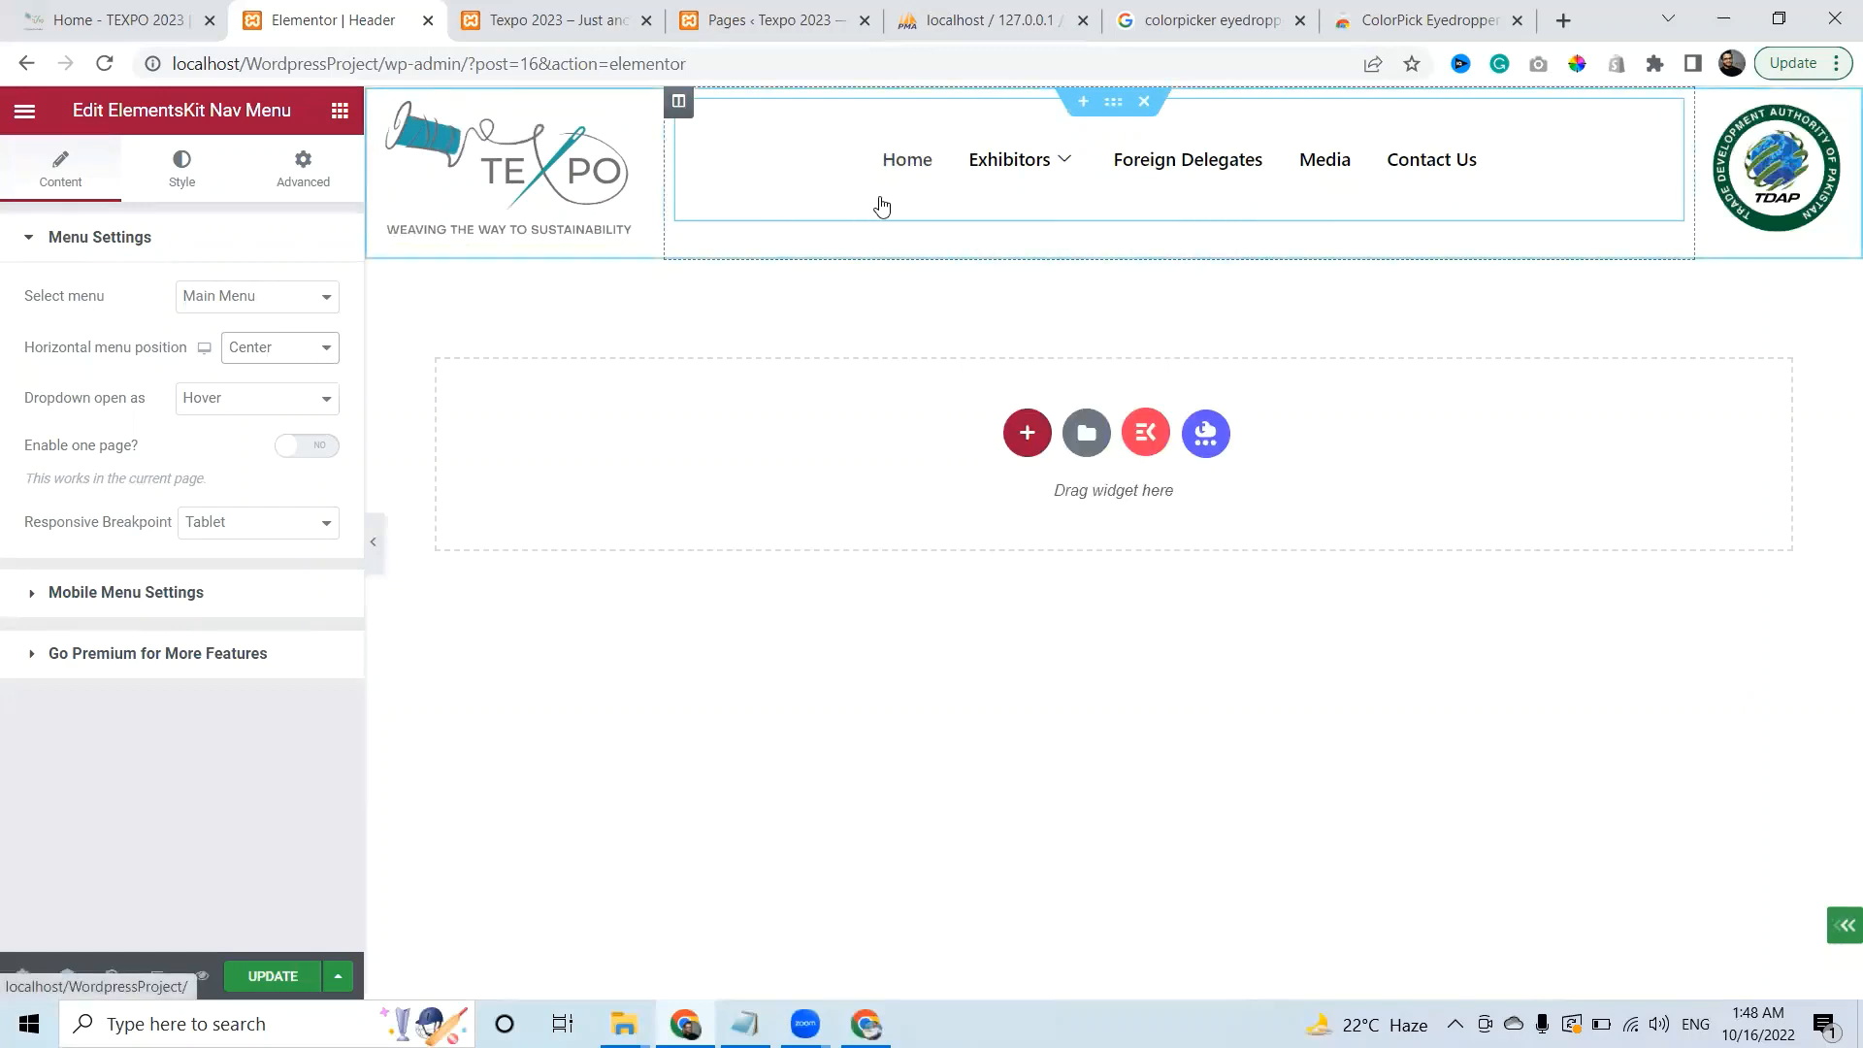
Try a menu height of 117 px for the nav menu and clear the value
click(169, 181)
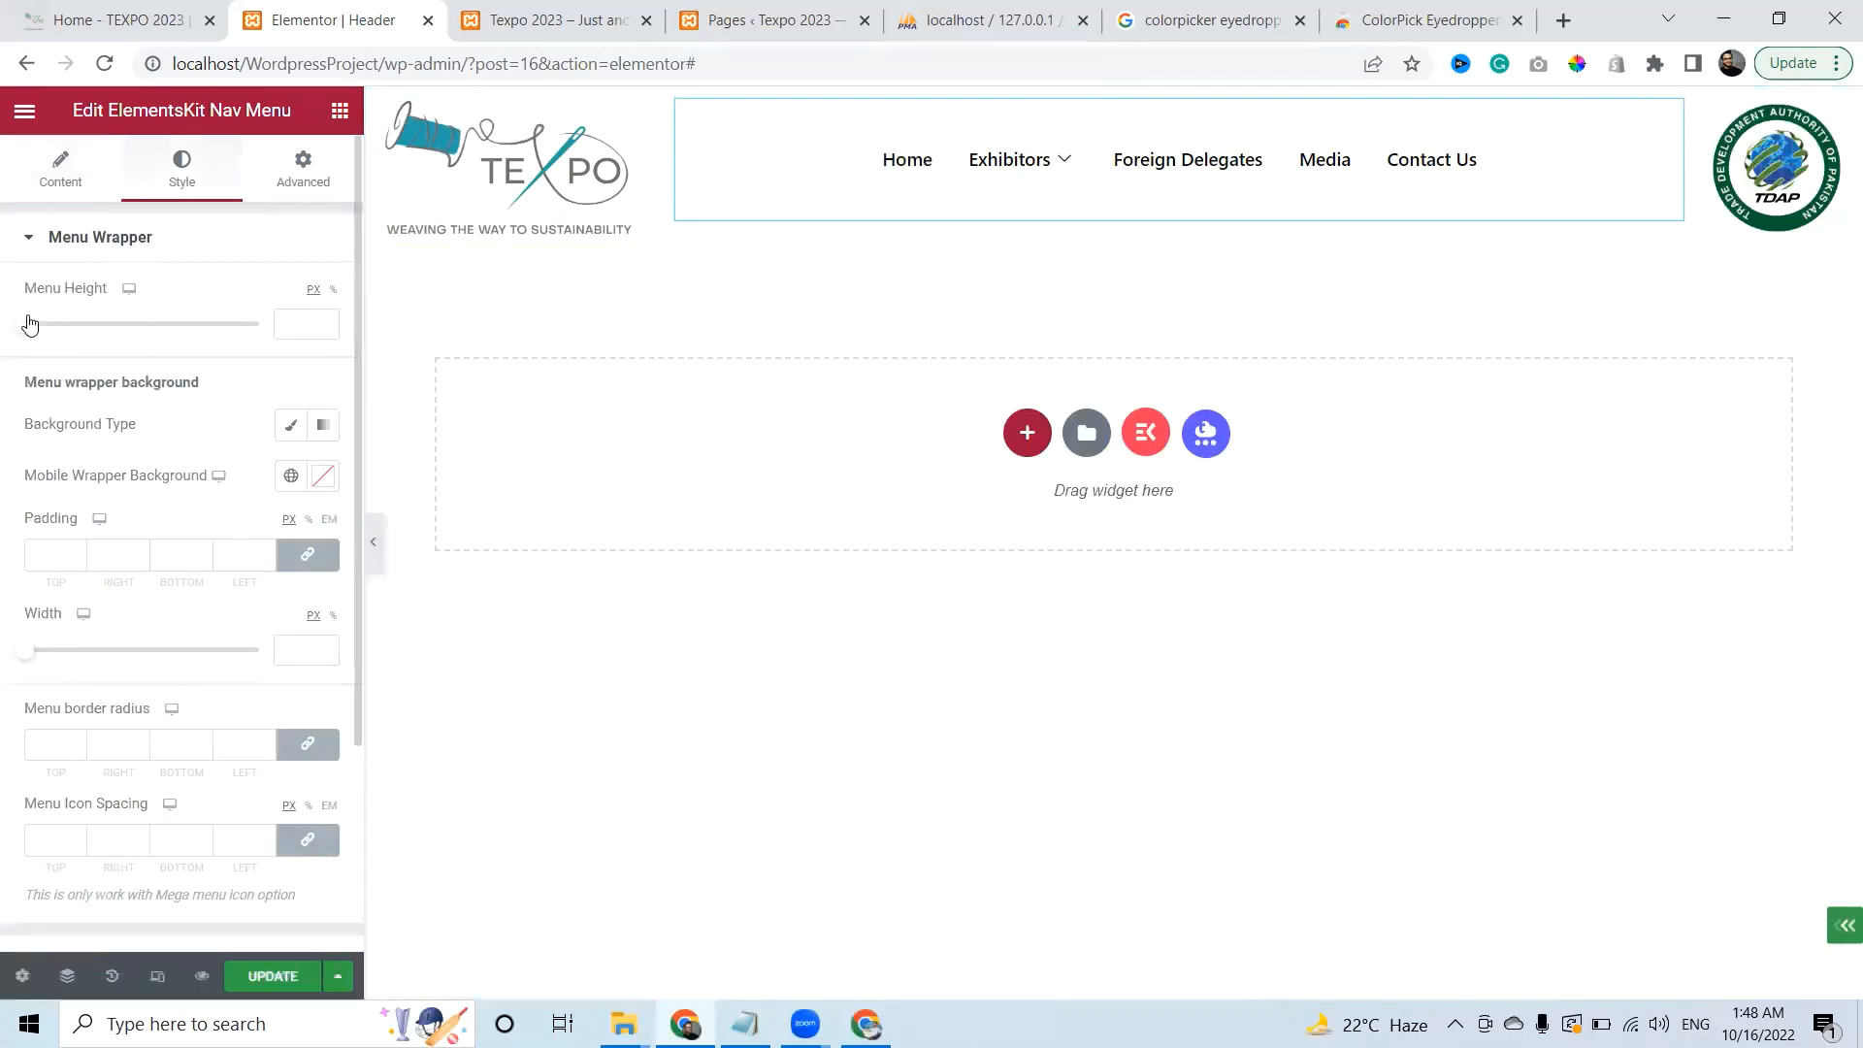
drag(21, 328, 97, 337)
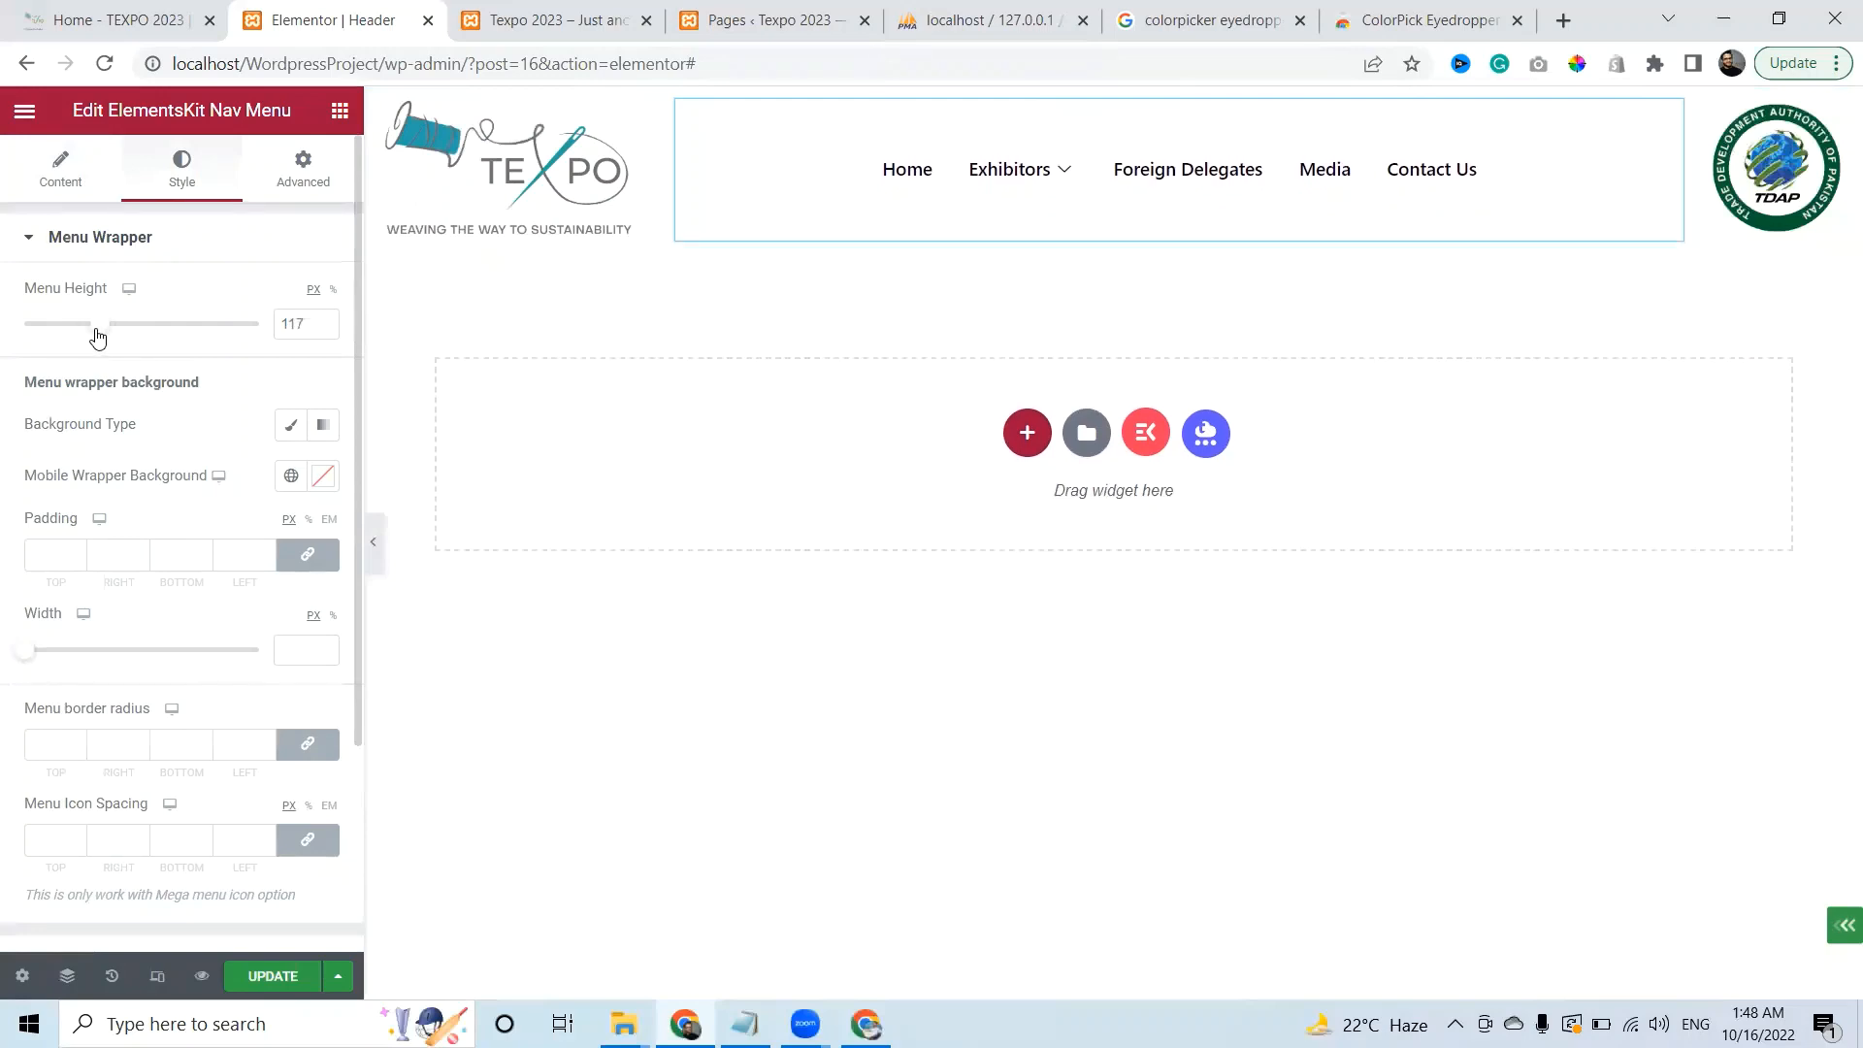
drag(321, 324, 170, 344)
key(BackSpace)
Unlink the nav menu's padding sides and set its top padding to 20 px
click(300, 184)
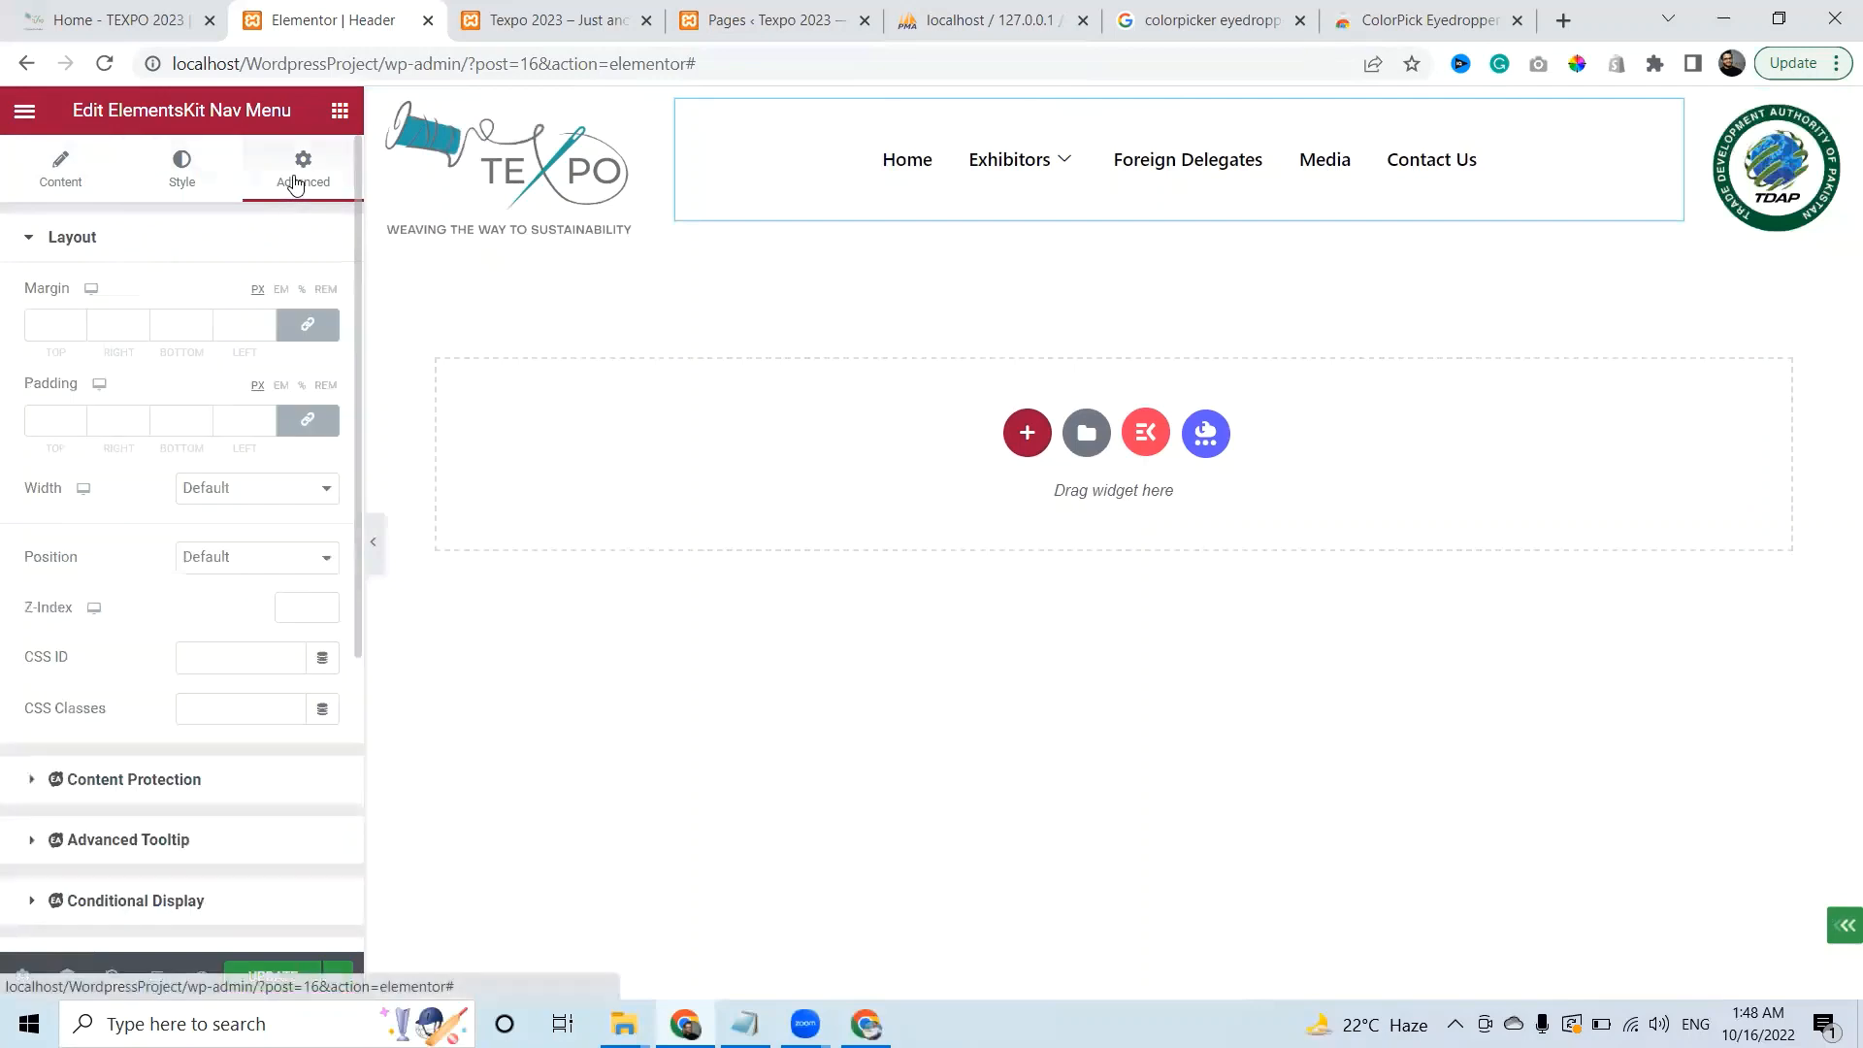
click(308, 420)
drag(62, 423, 8, 446)
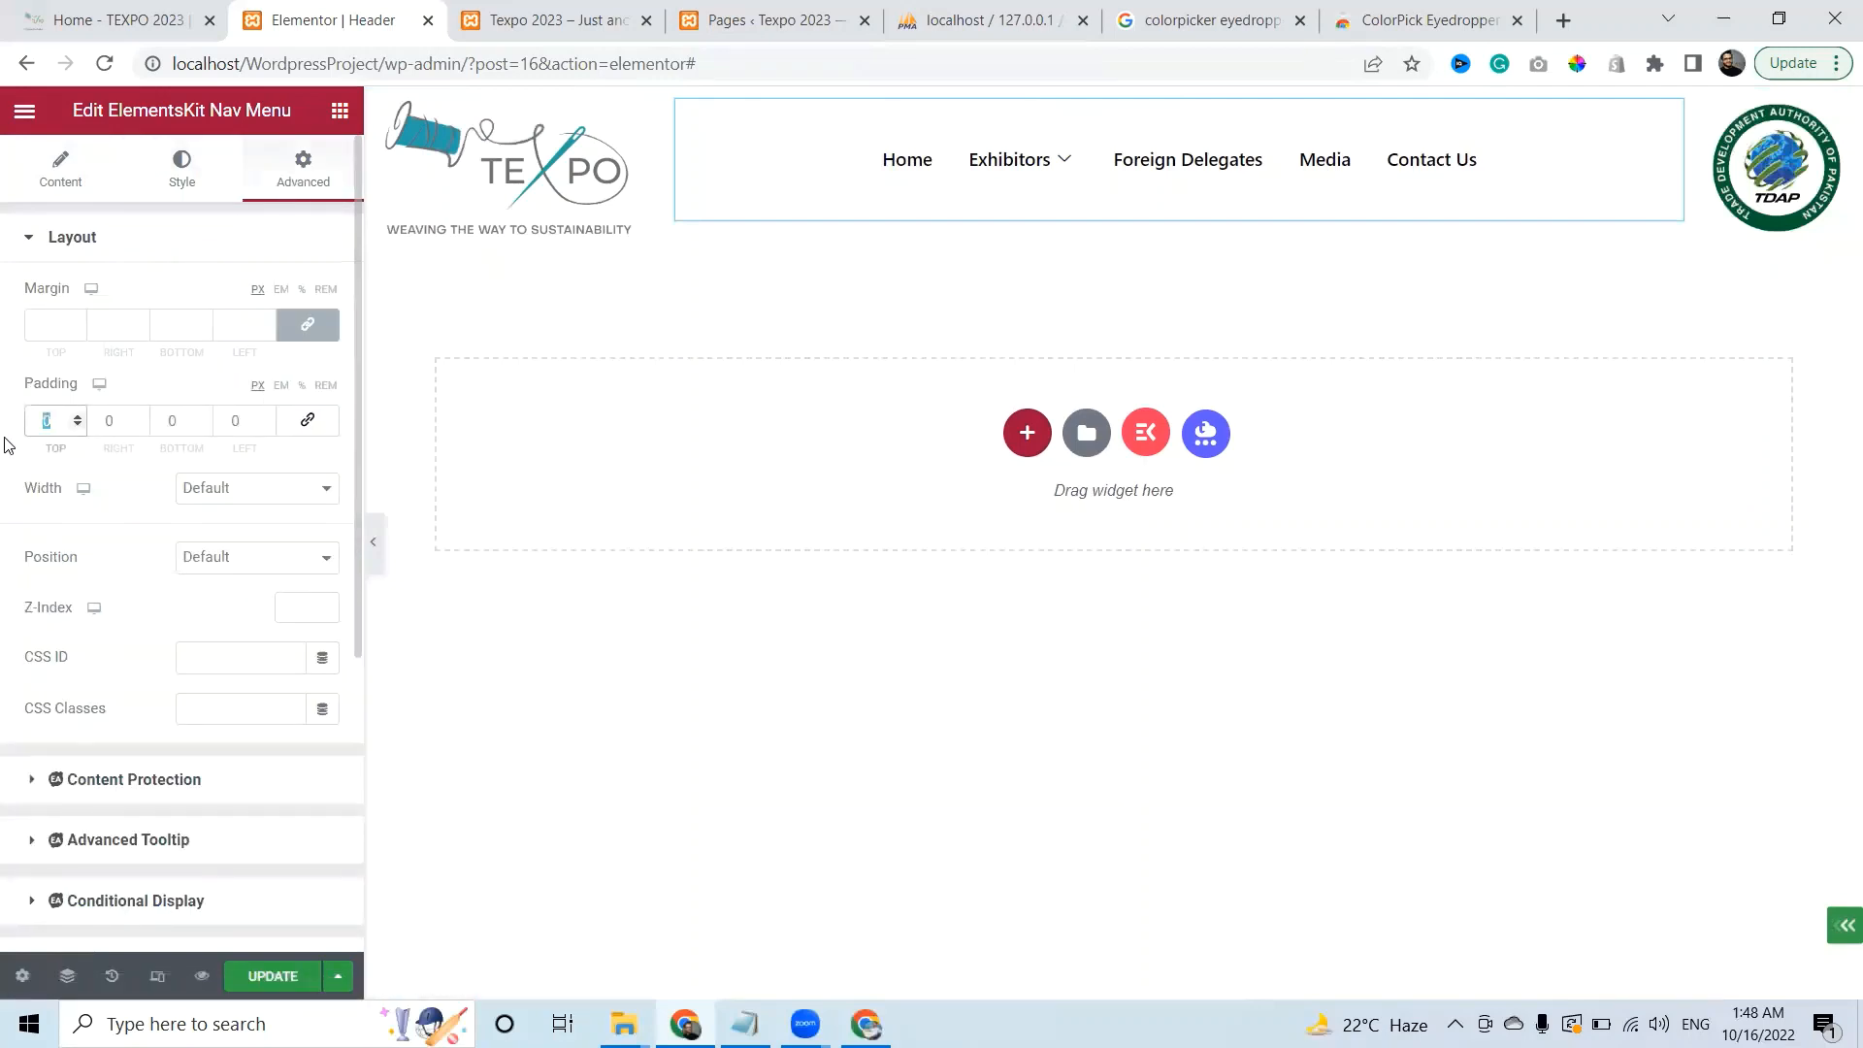
text(1)
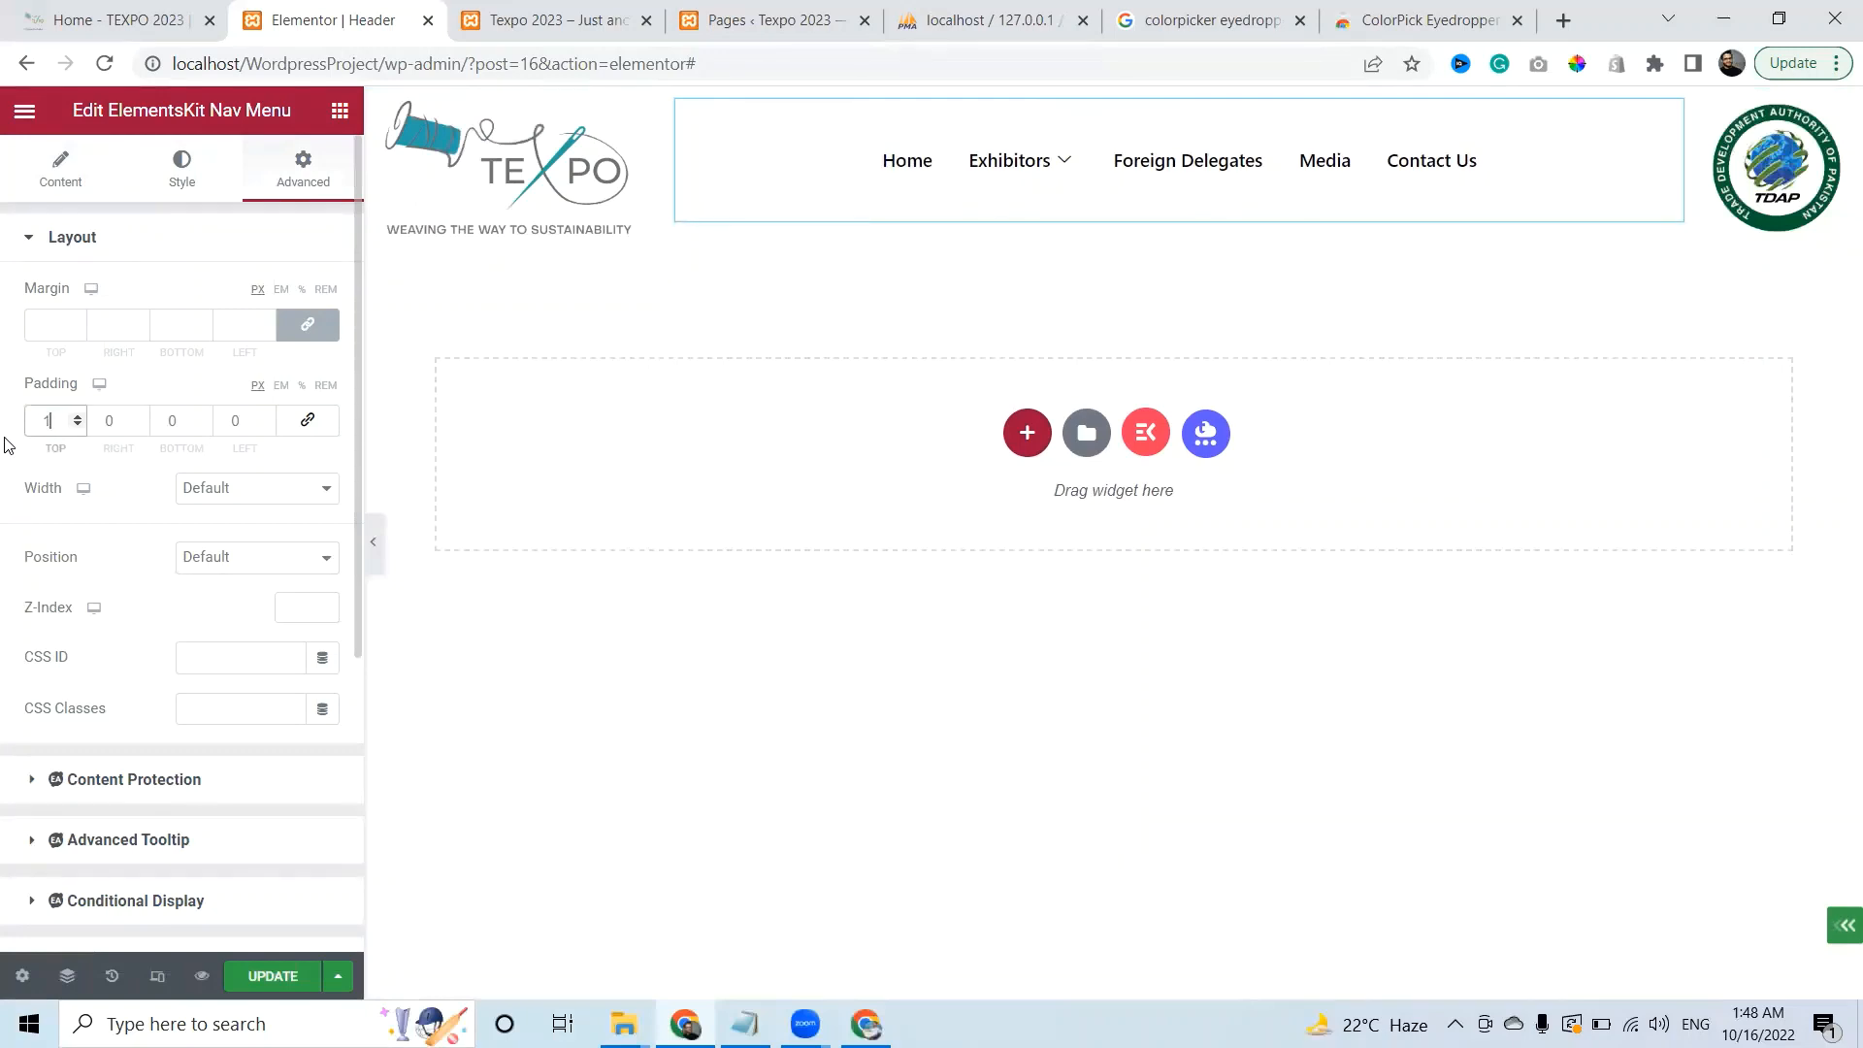
text(0)
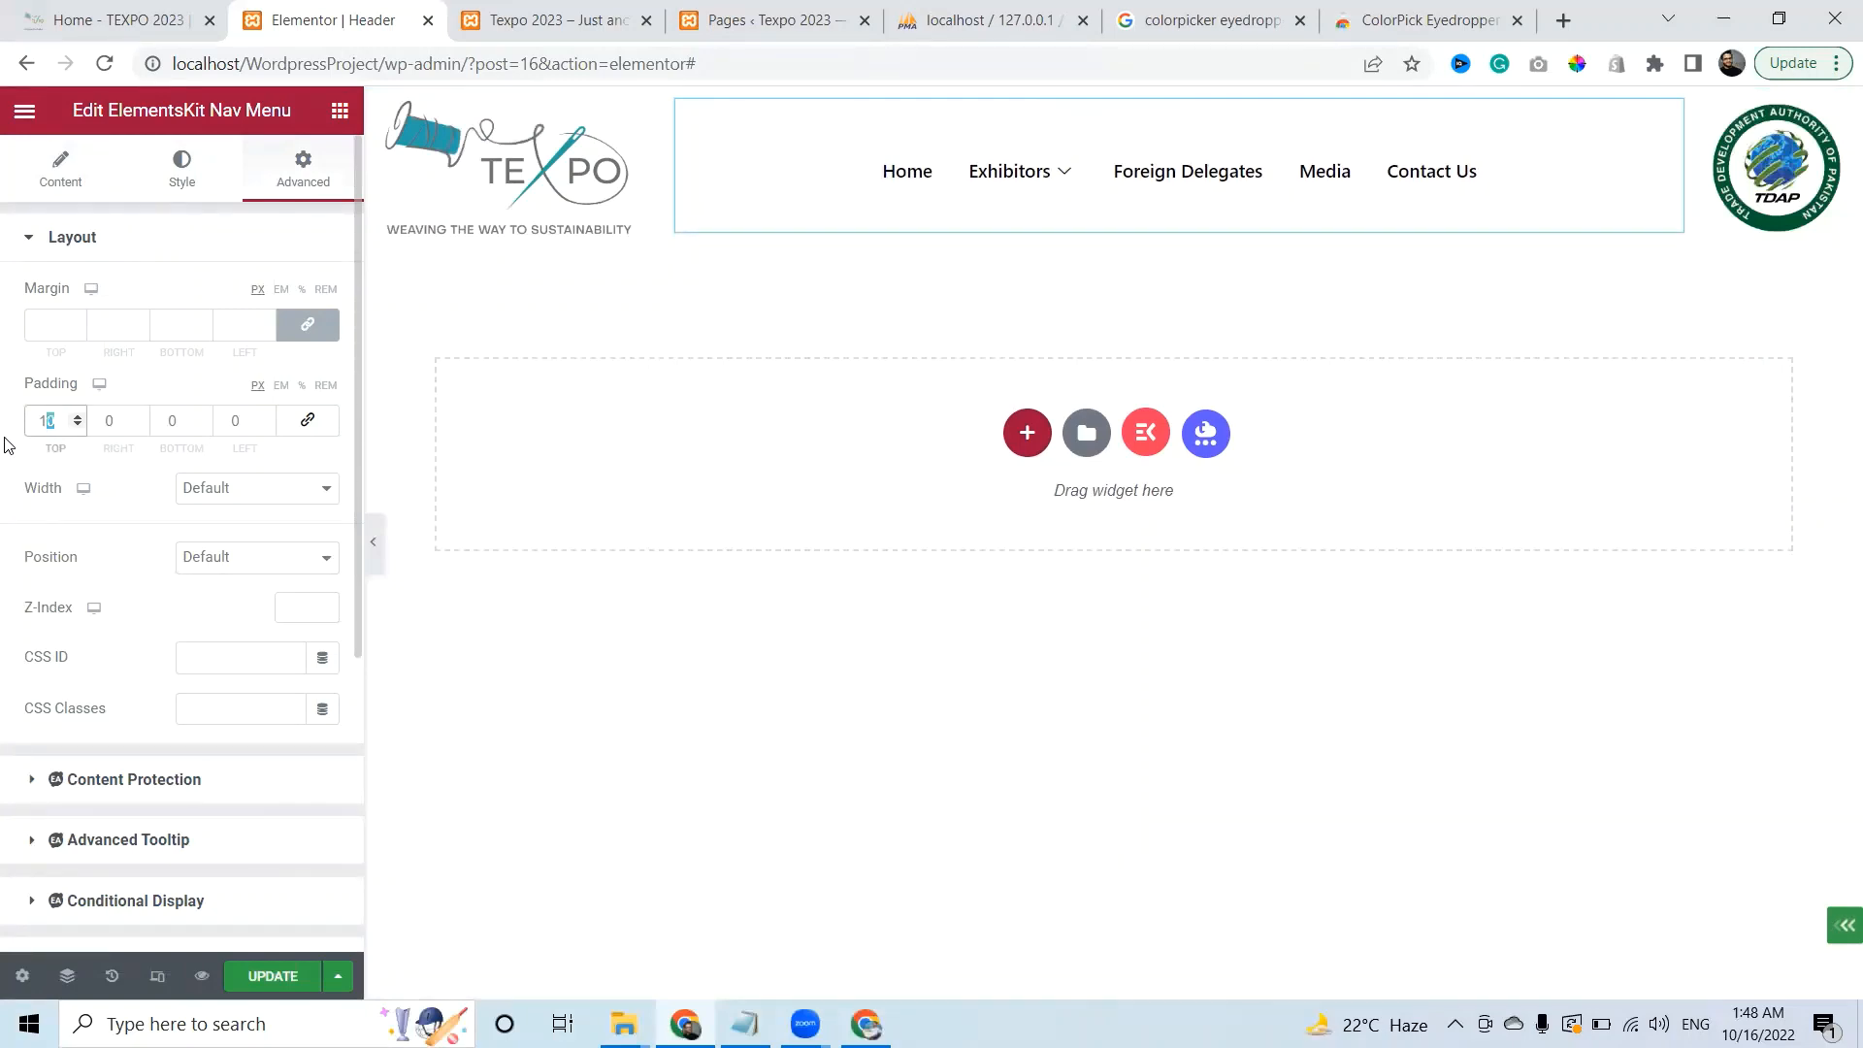
text(20)
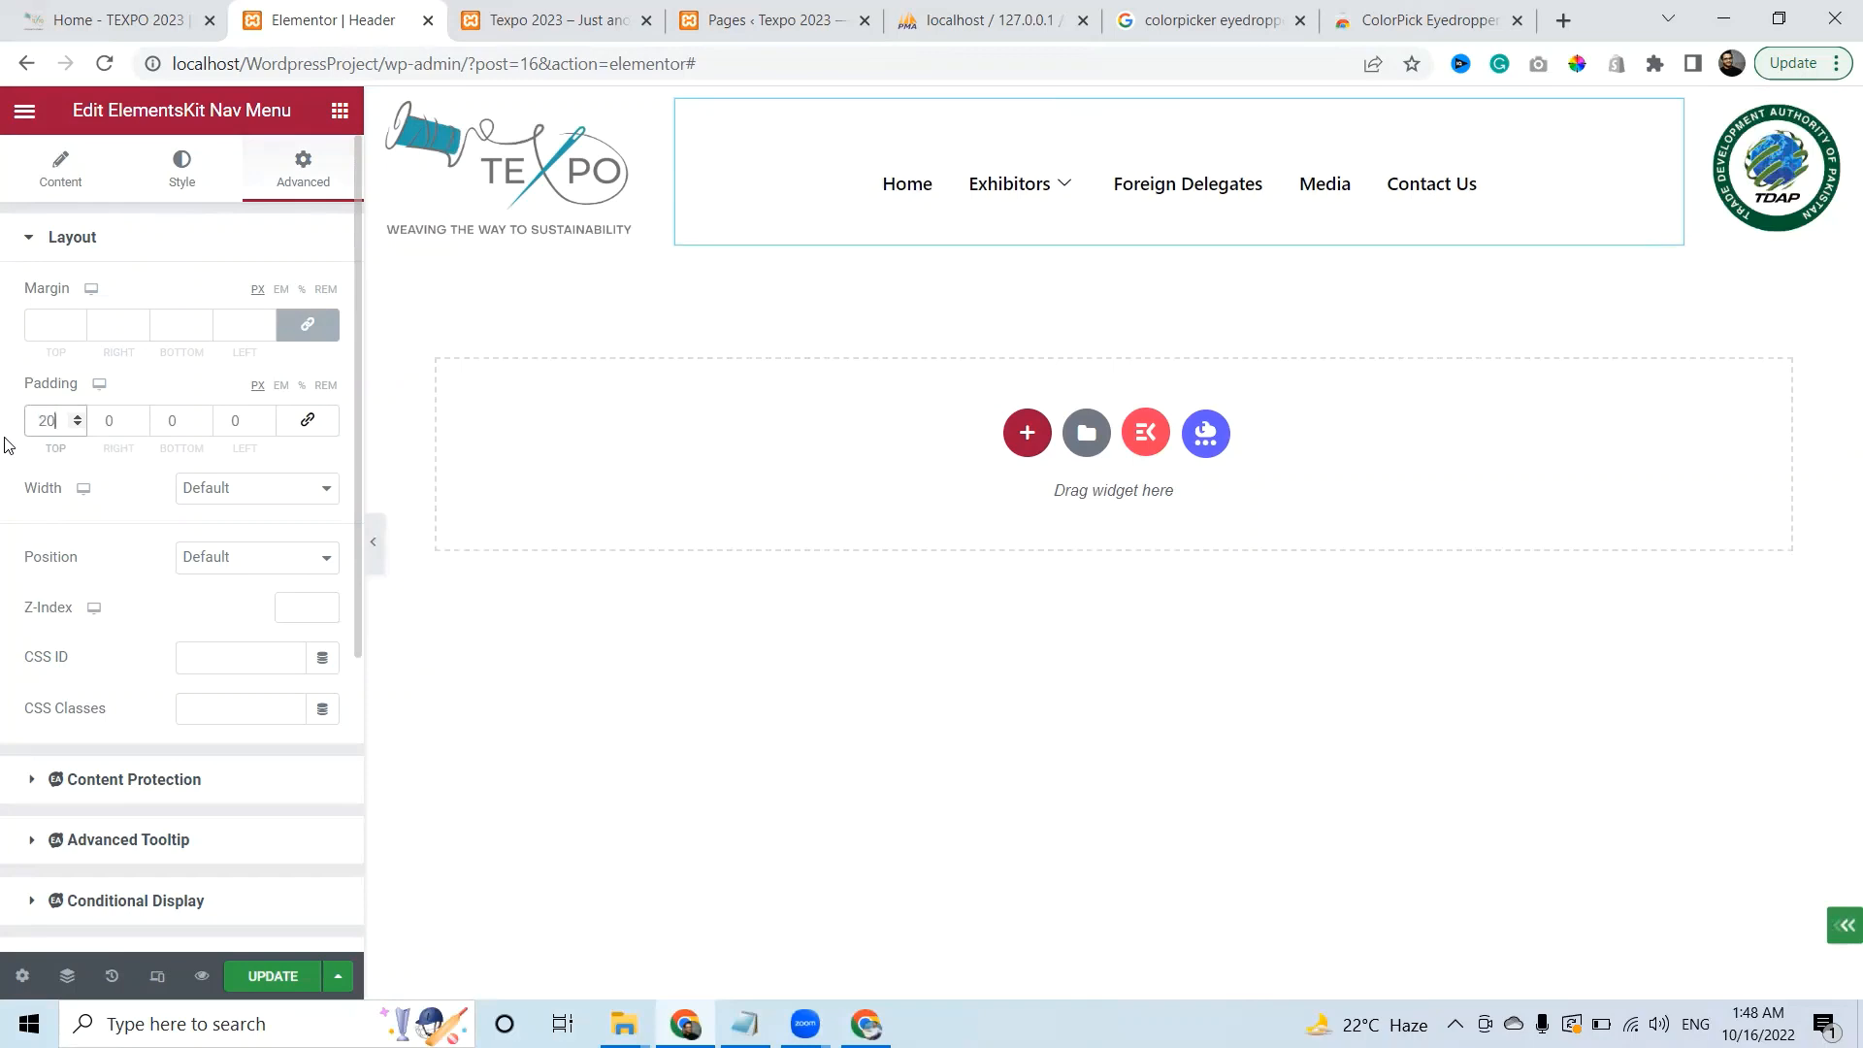
Update the header template and check the menu and its Exhibitors submenu on the reloaded local home page
click(271, 976)
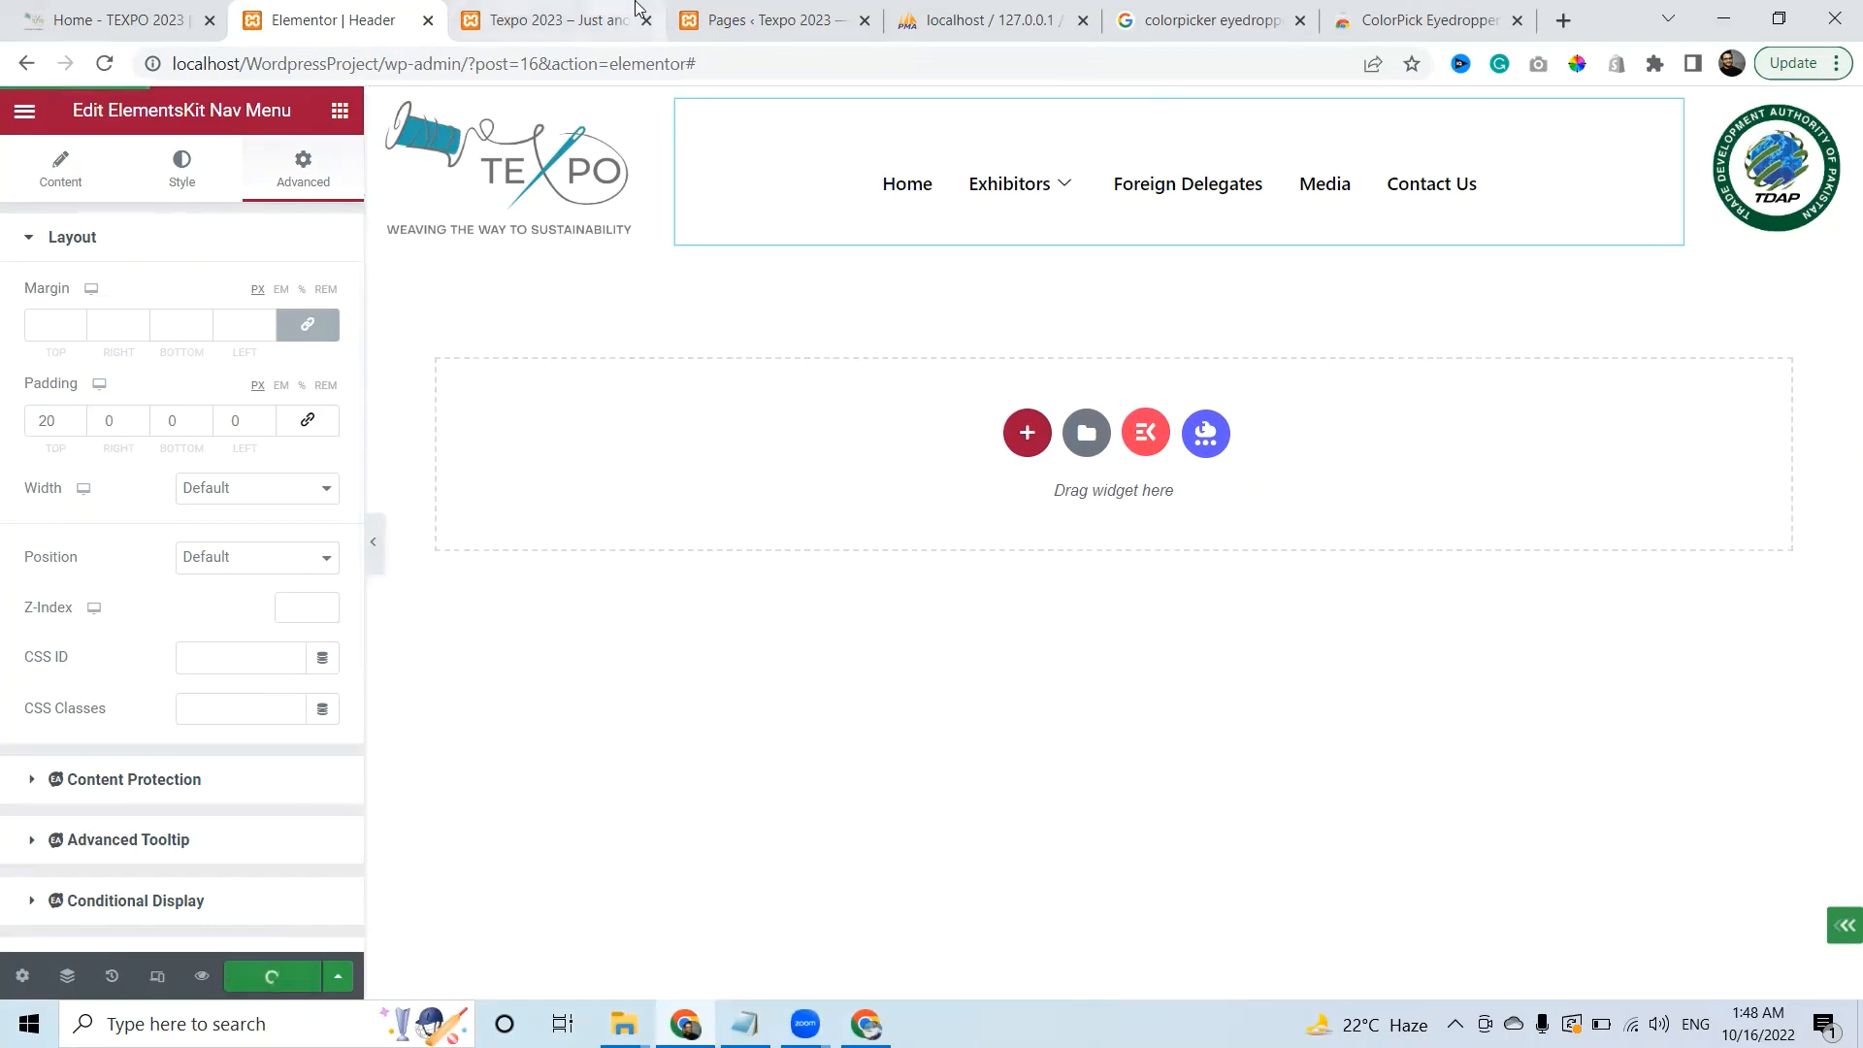
click(583, 17)
key(F5)
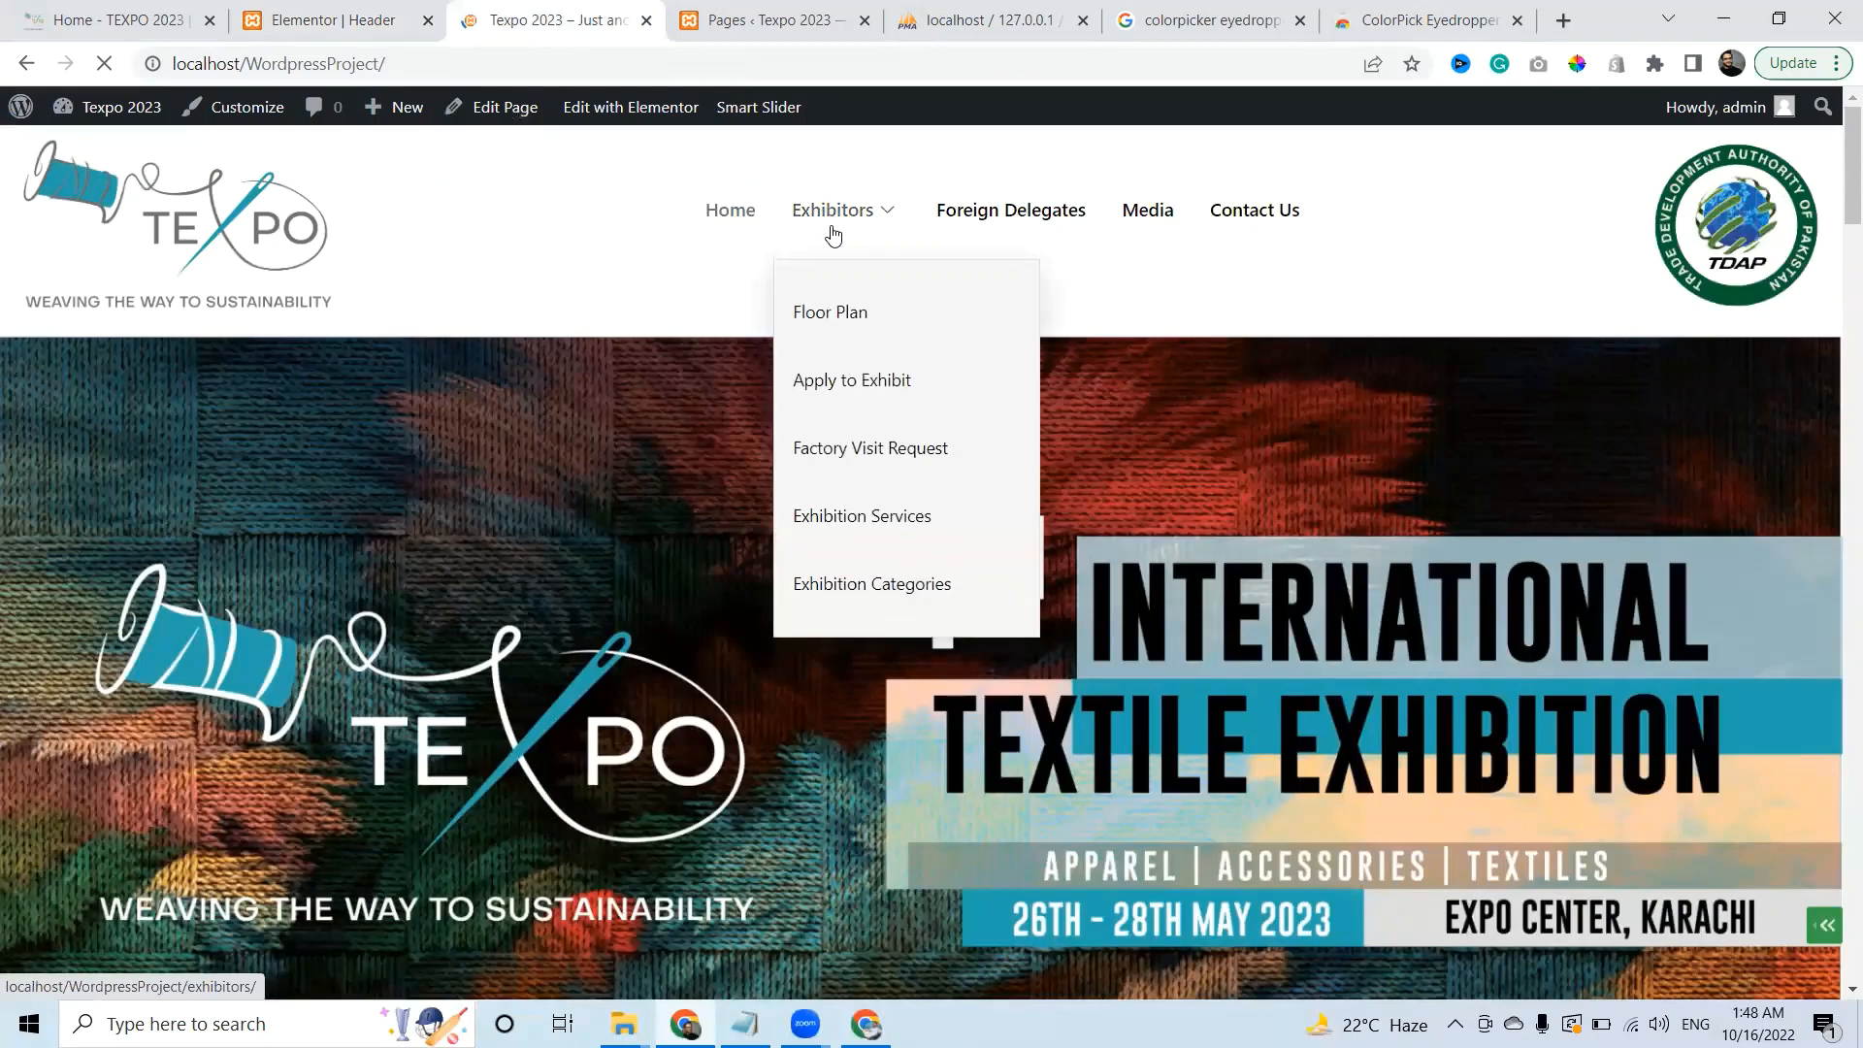
mouse_move(862, 224)
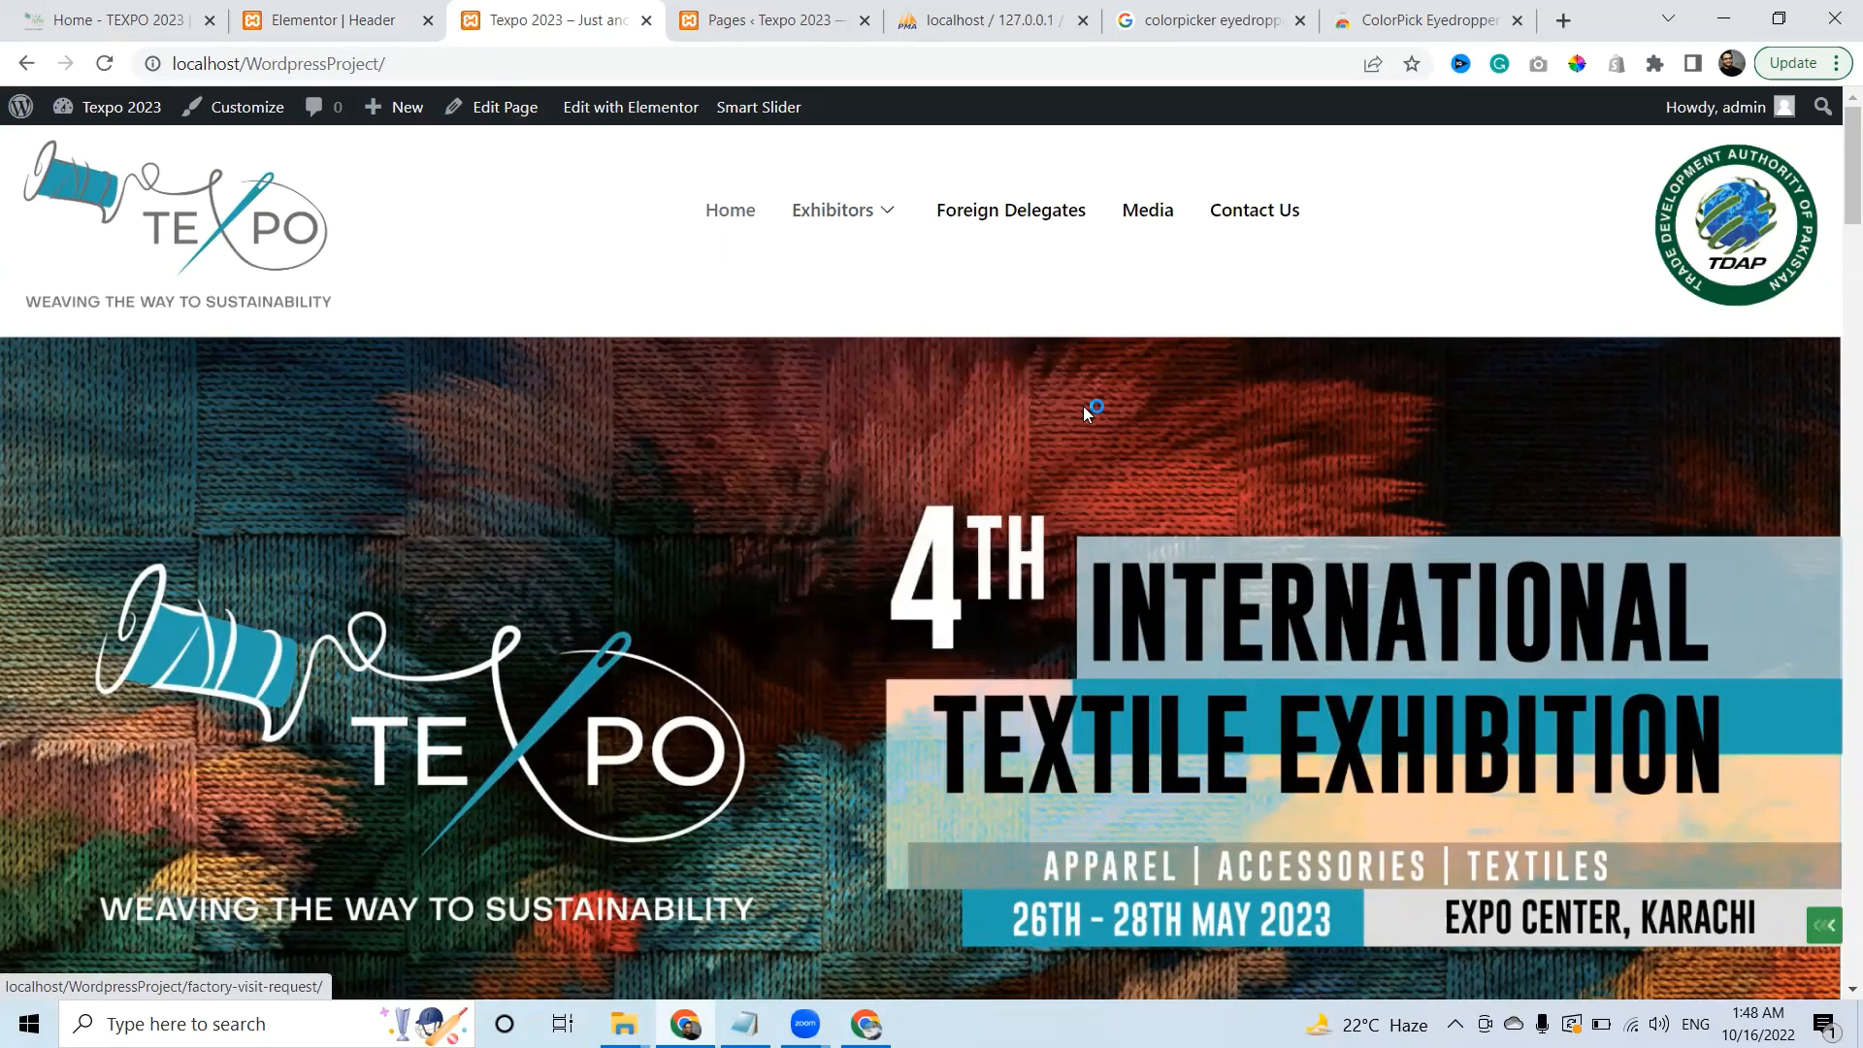
Set the nav menu's top padding to 40 px and update the header template
click(397, 19)
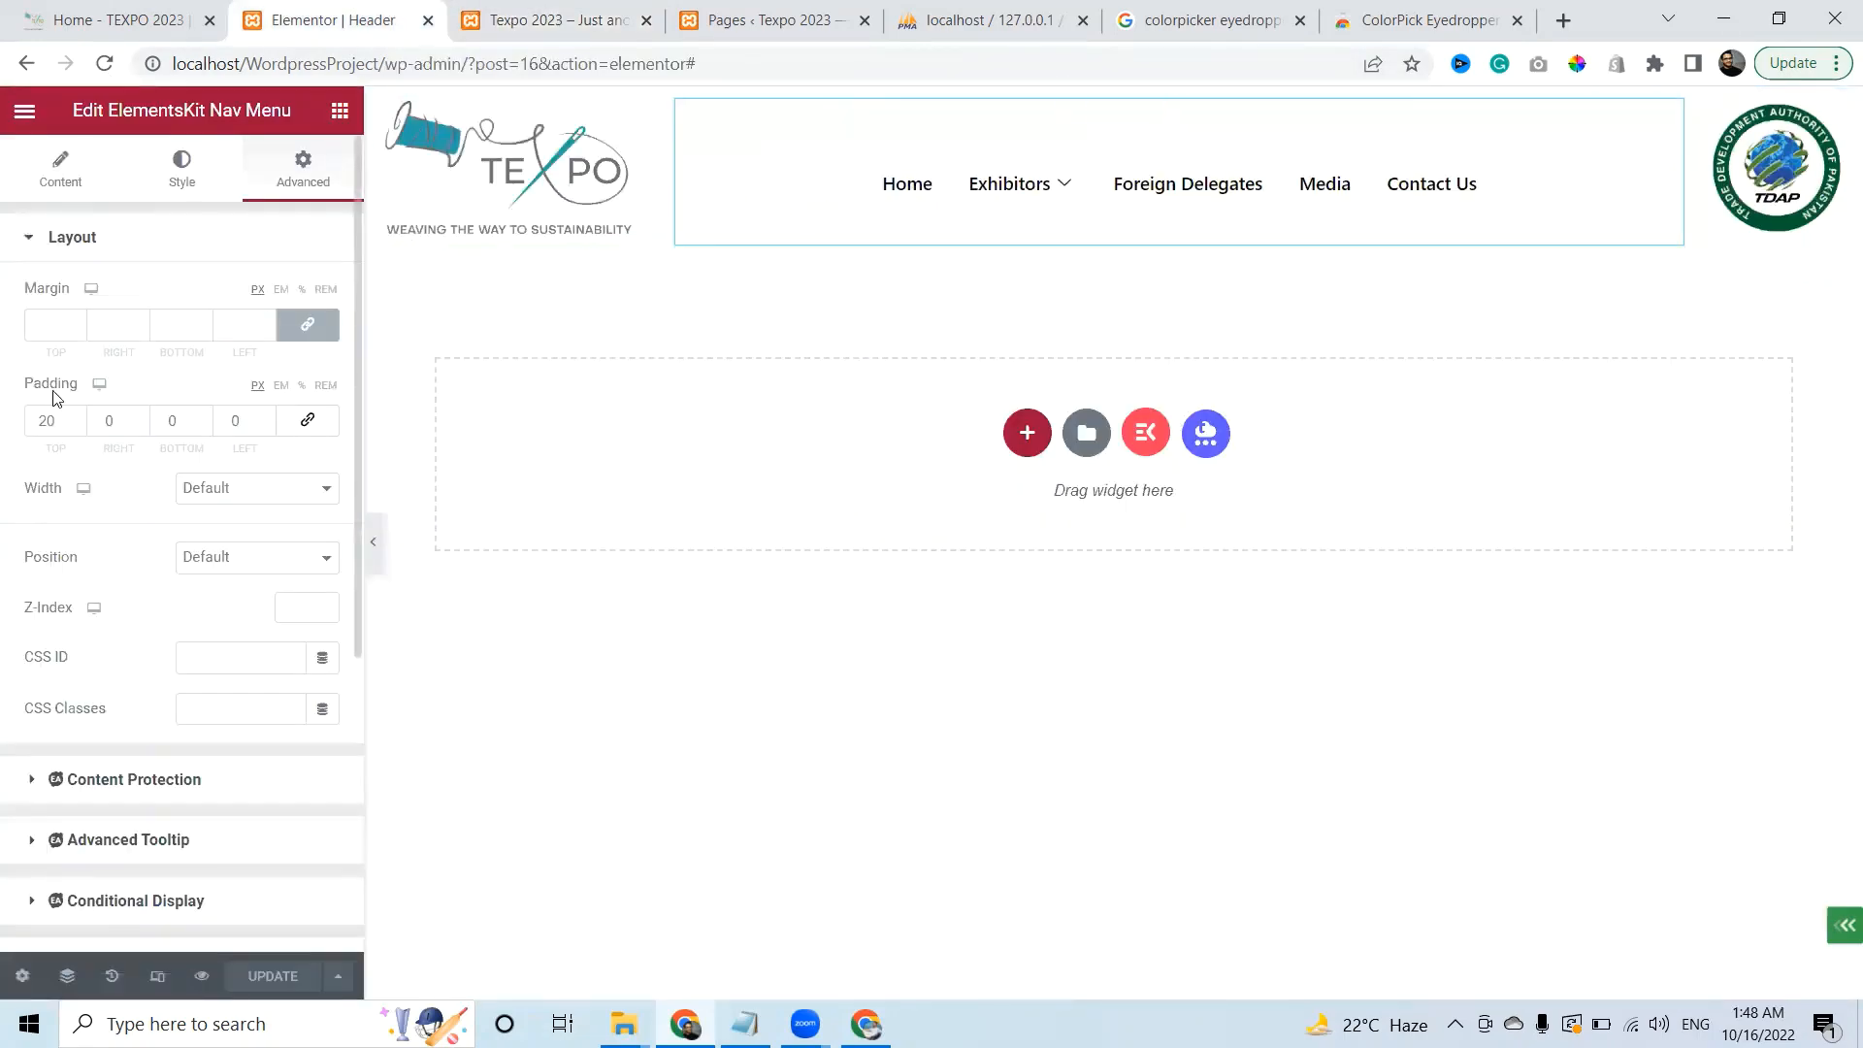
double_click(53, 425)
text(40)
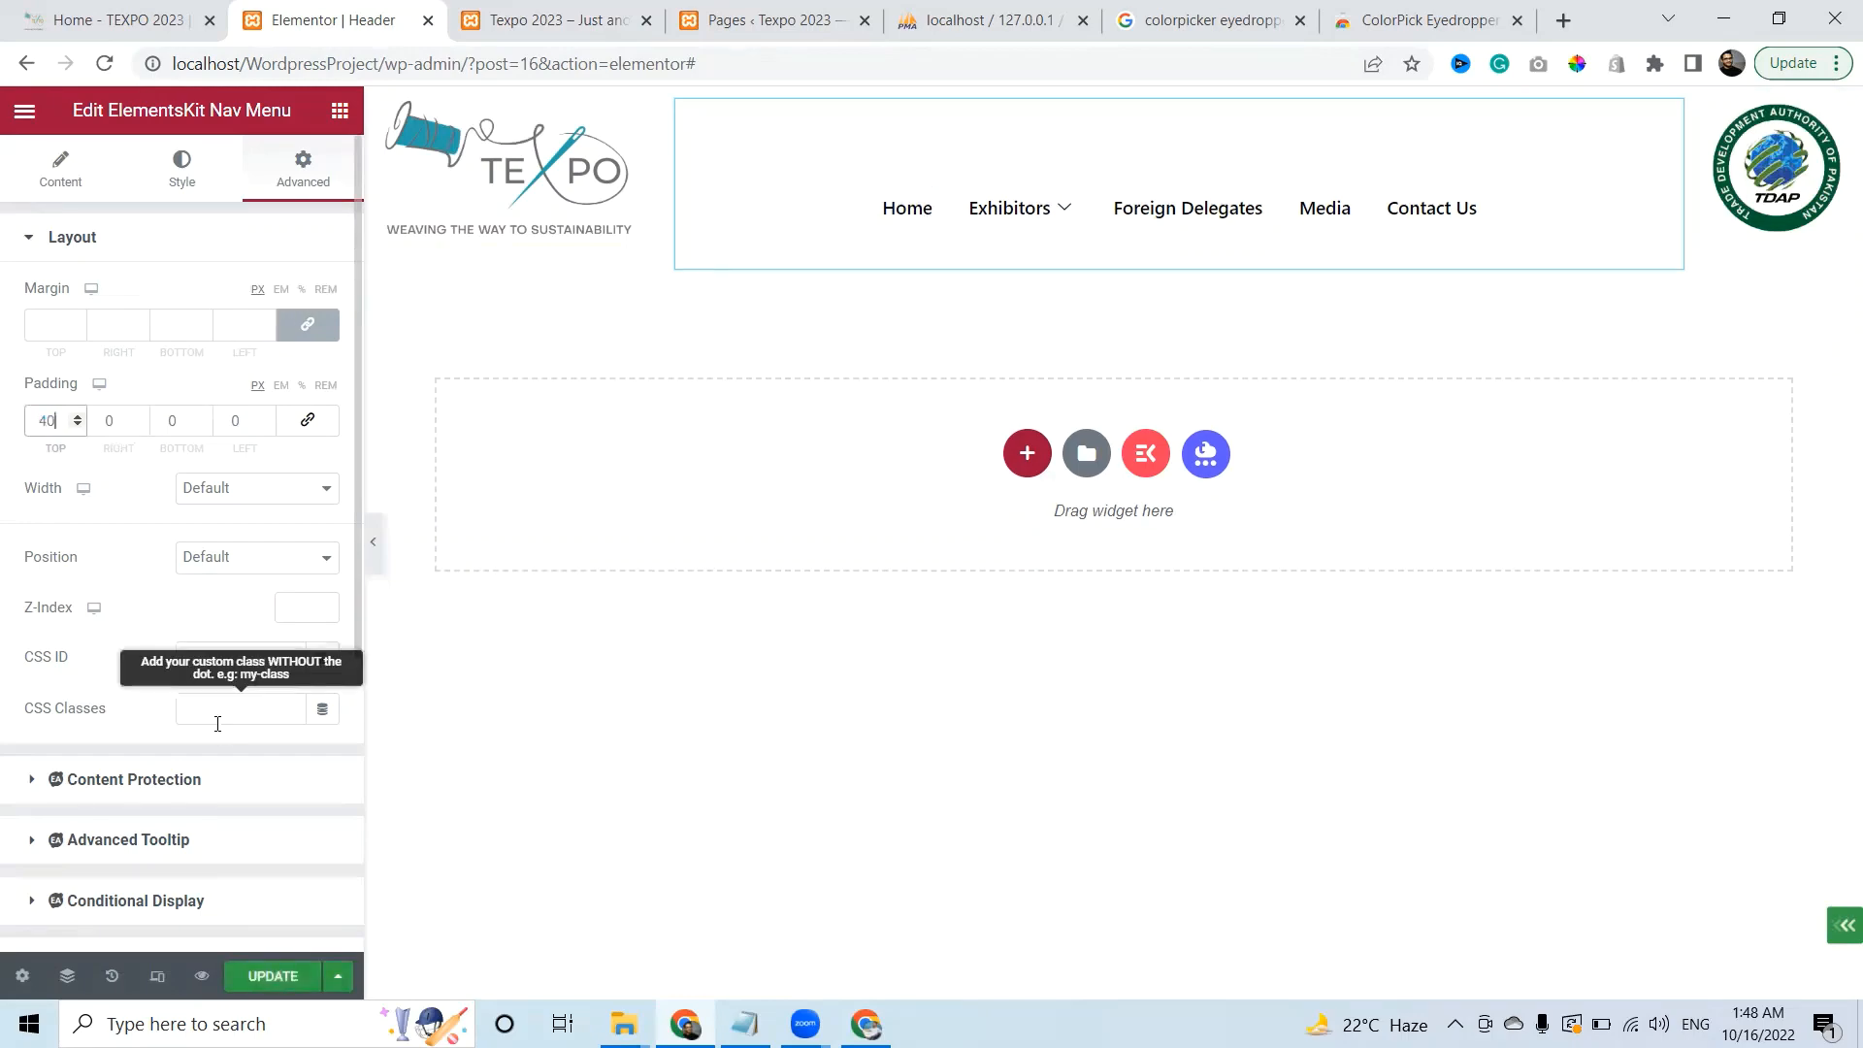
click(273, 976)
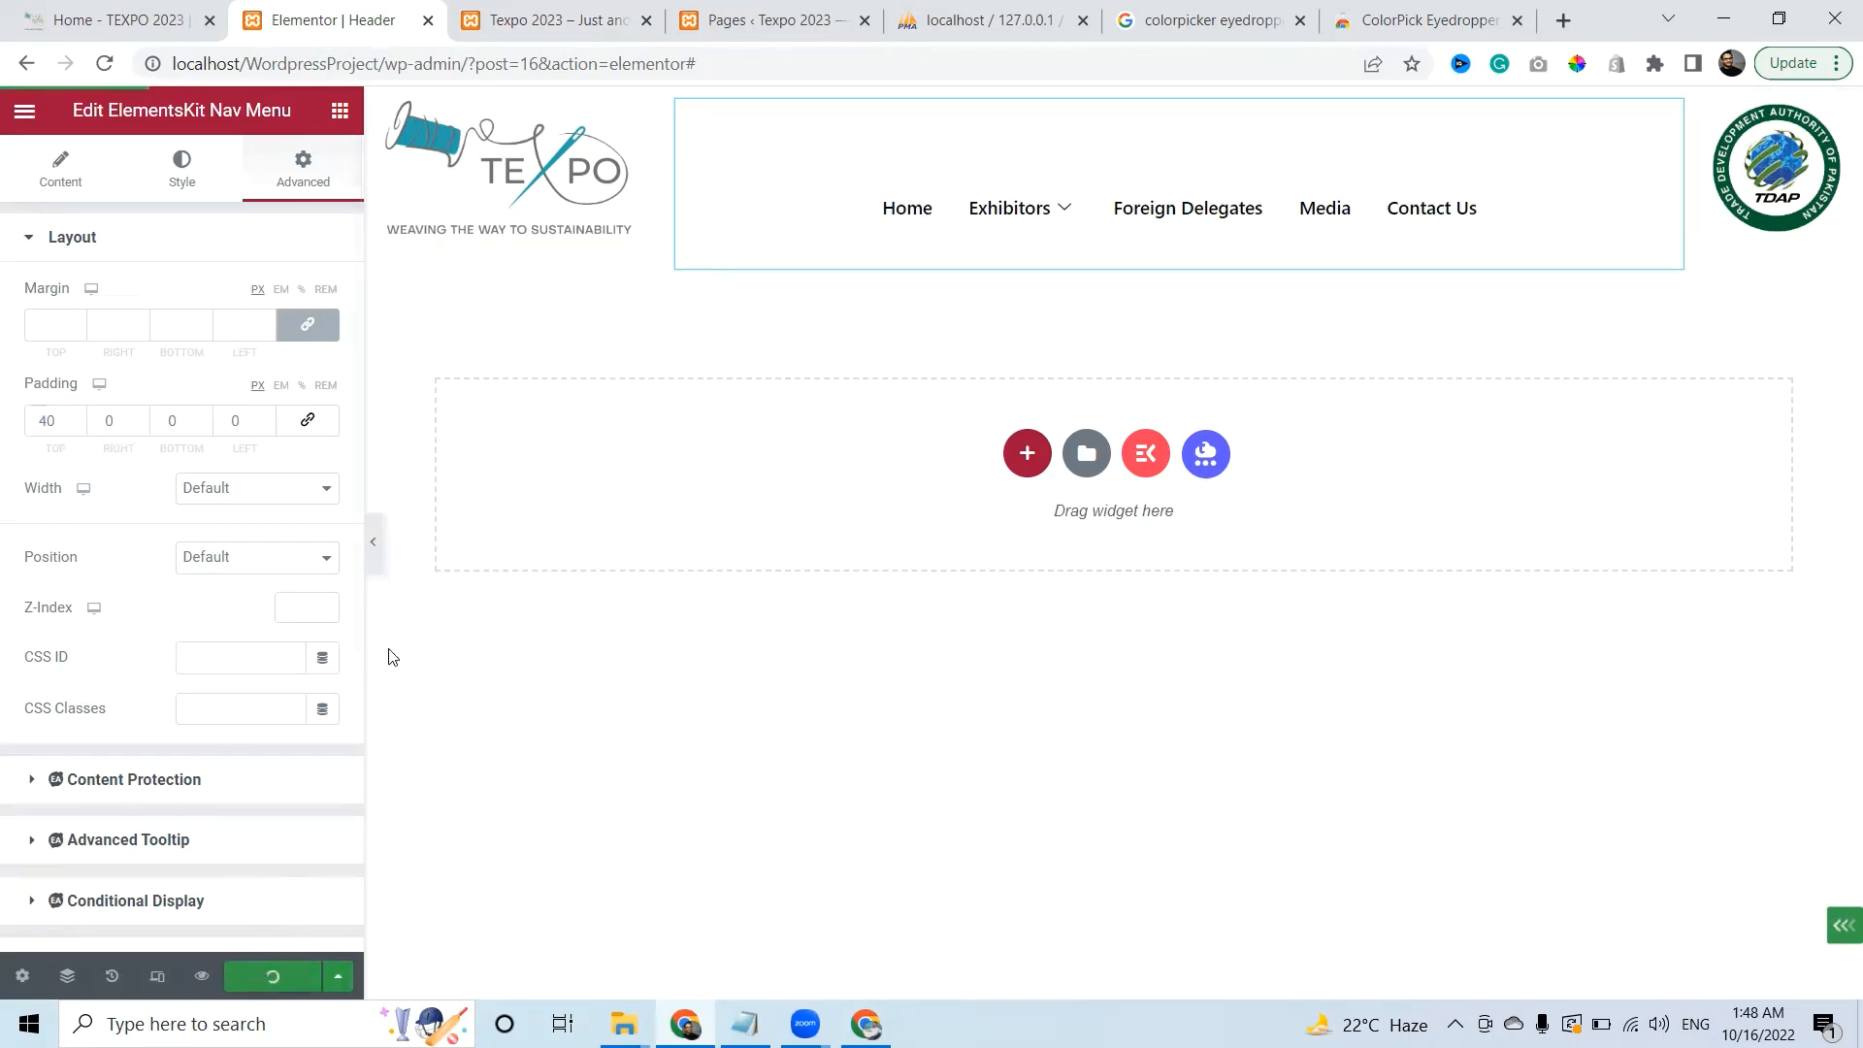
Reload the local home page and check the menu's vertical alignment and Exhibitors submenu
click(529, 23)
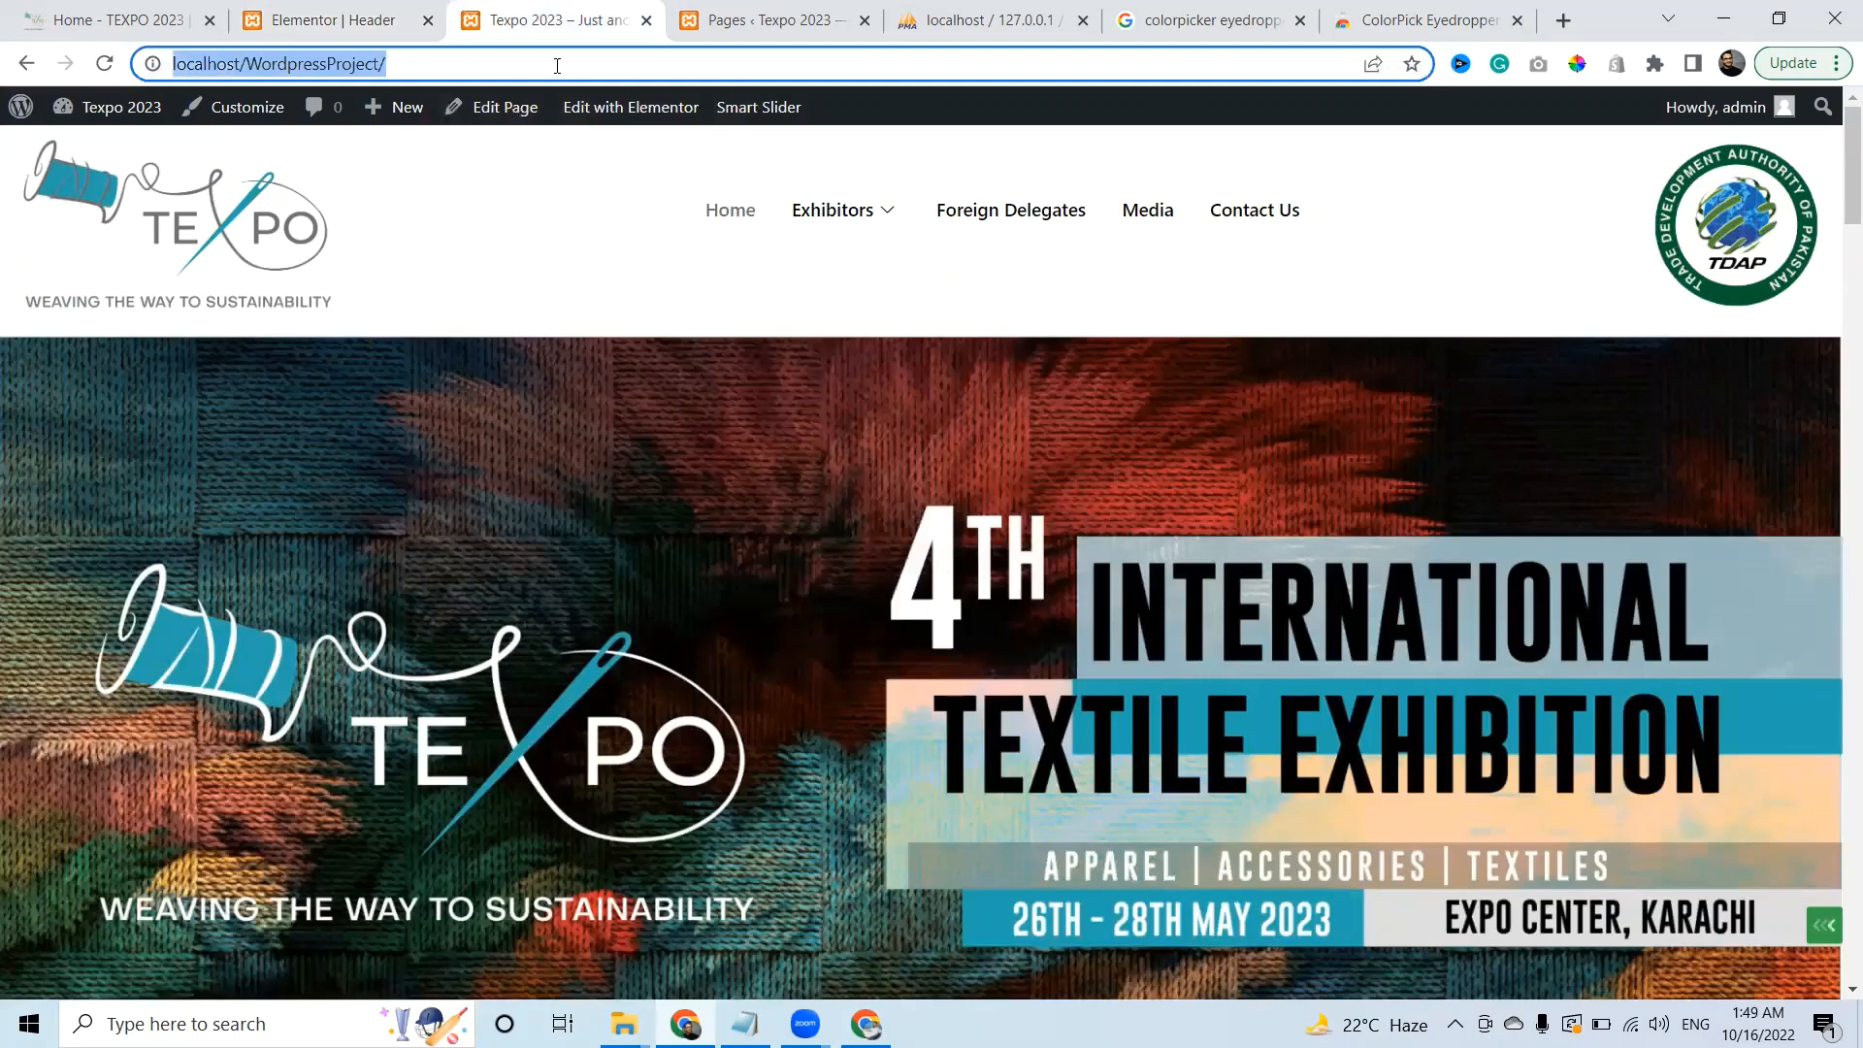
key(Return)
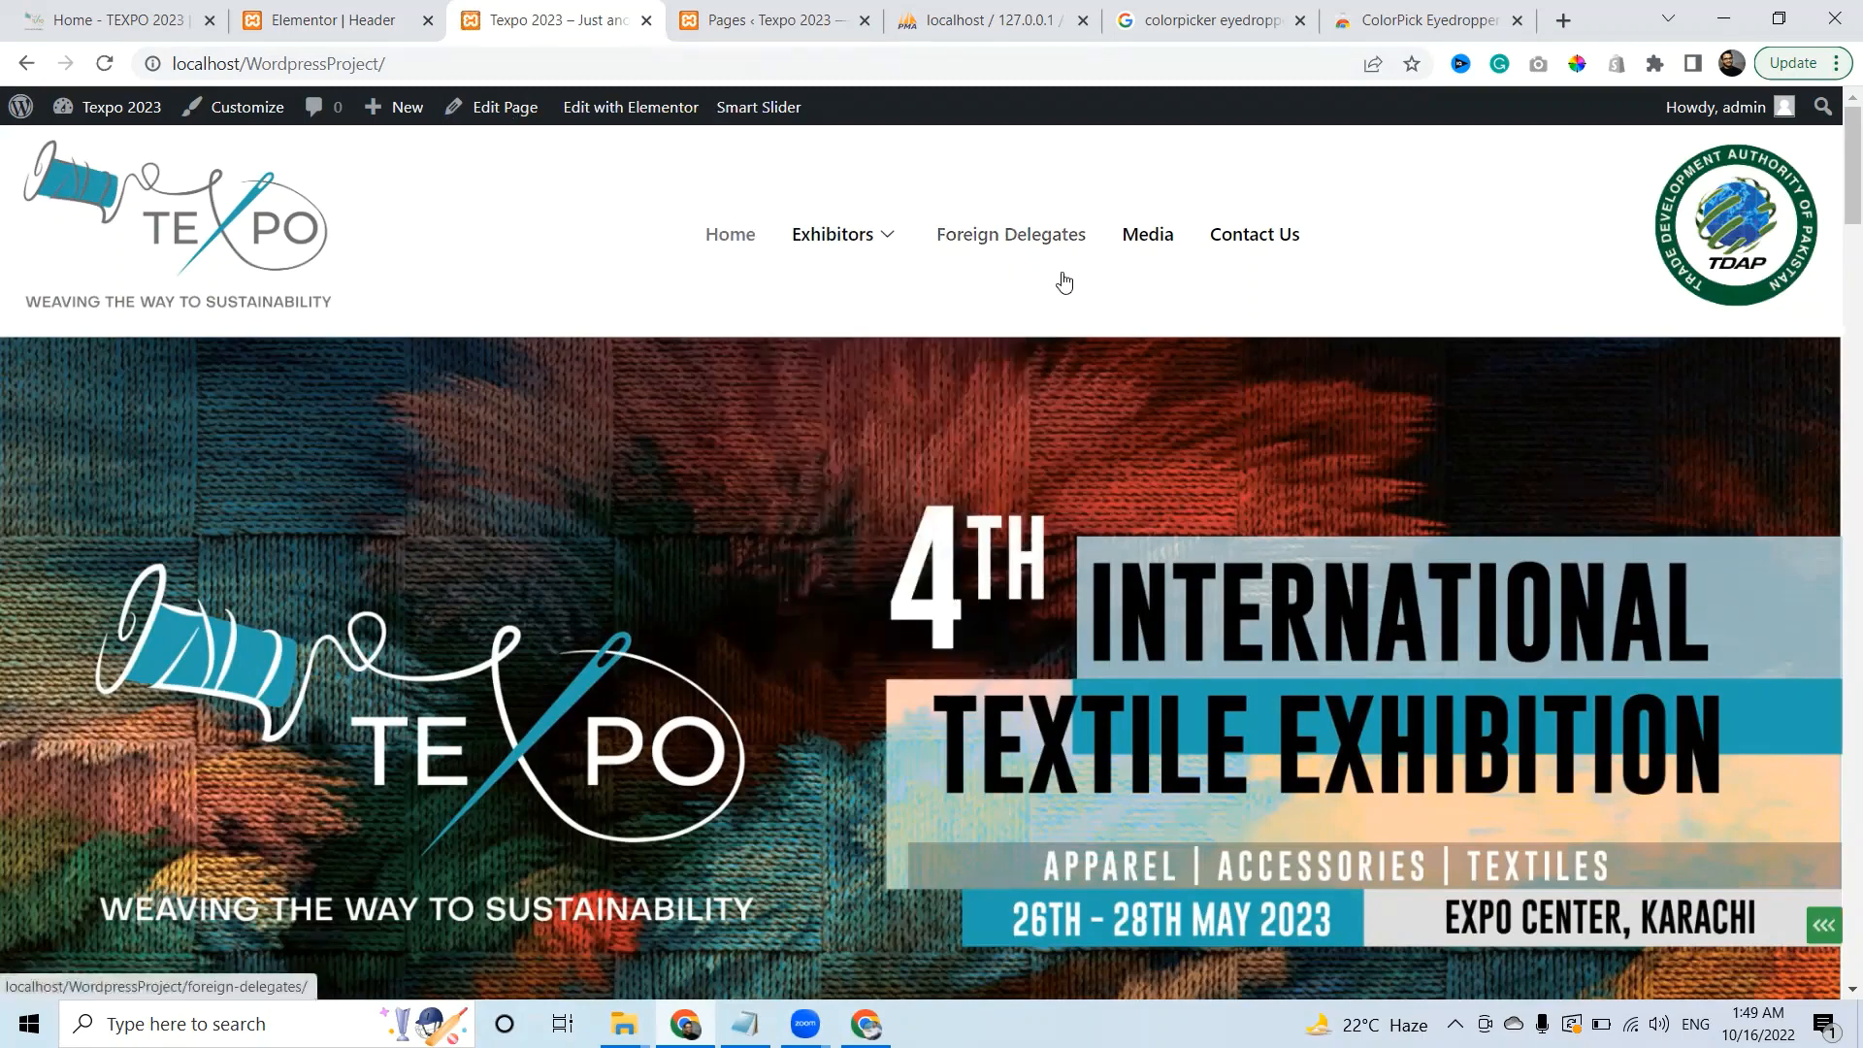
mouse_move(790, 221)
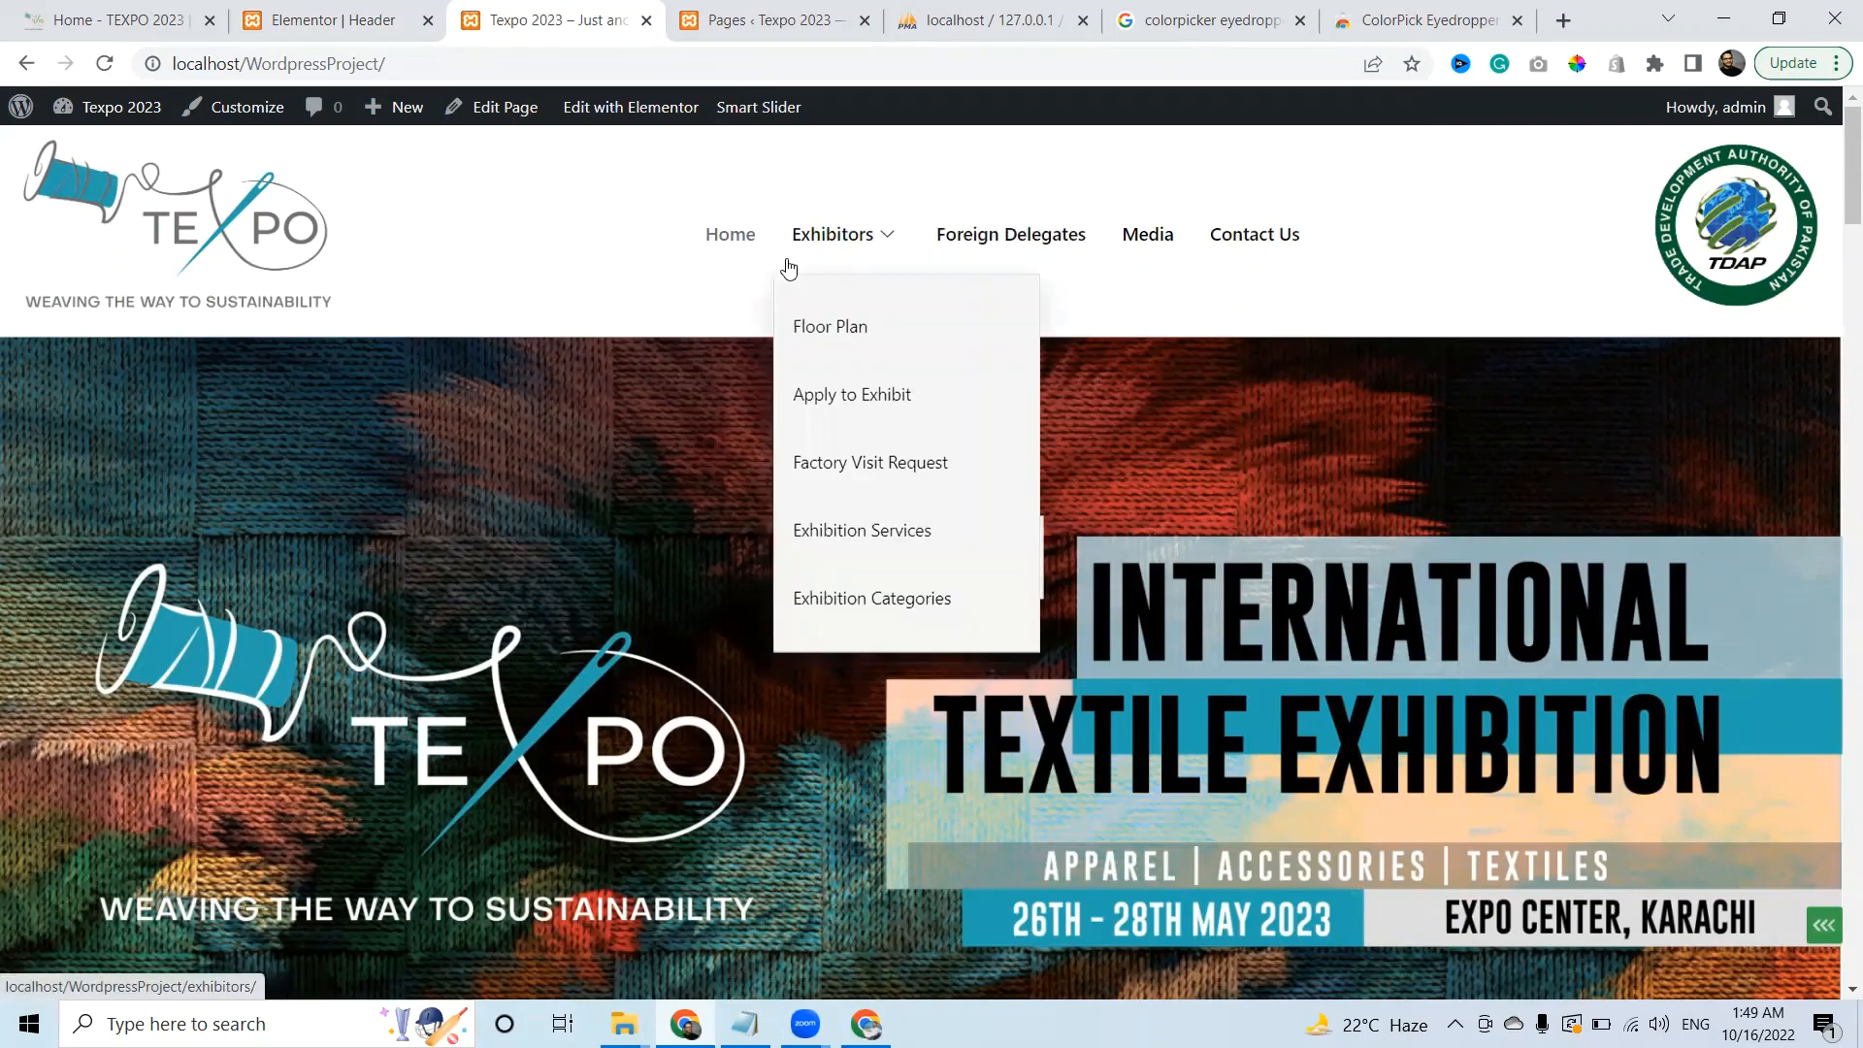
Try a custom width for the nav menu's wrapper and clear the value
click(251, 17)
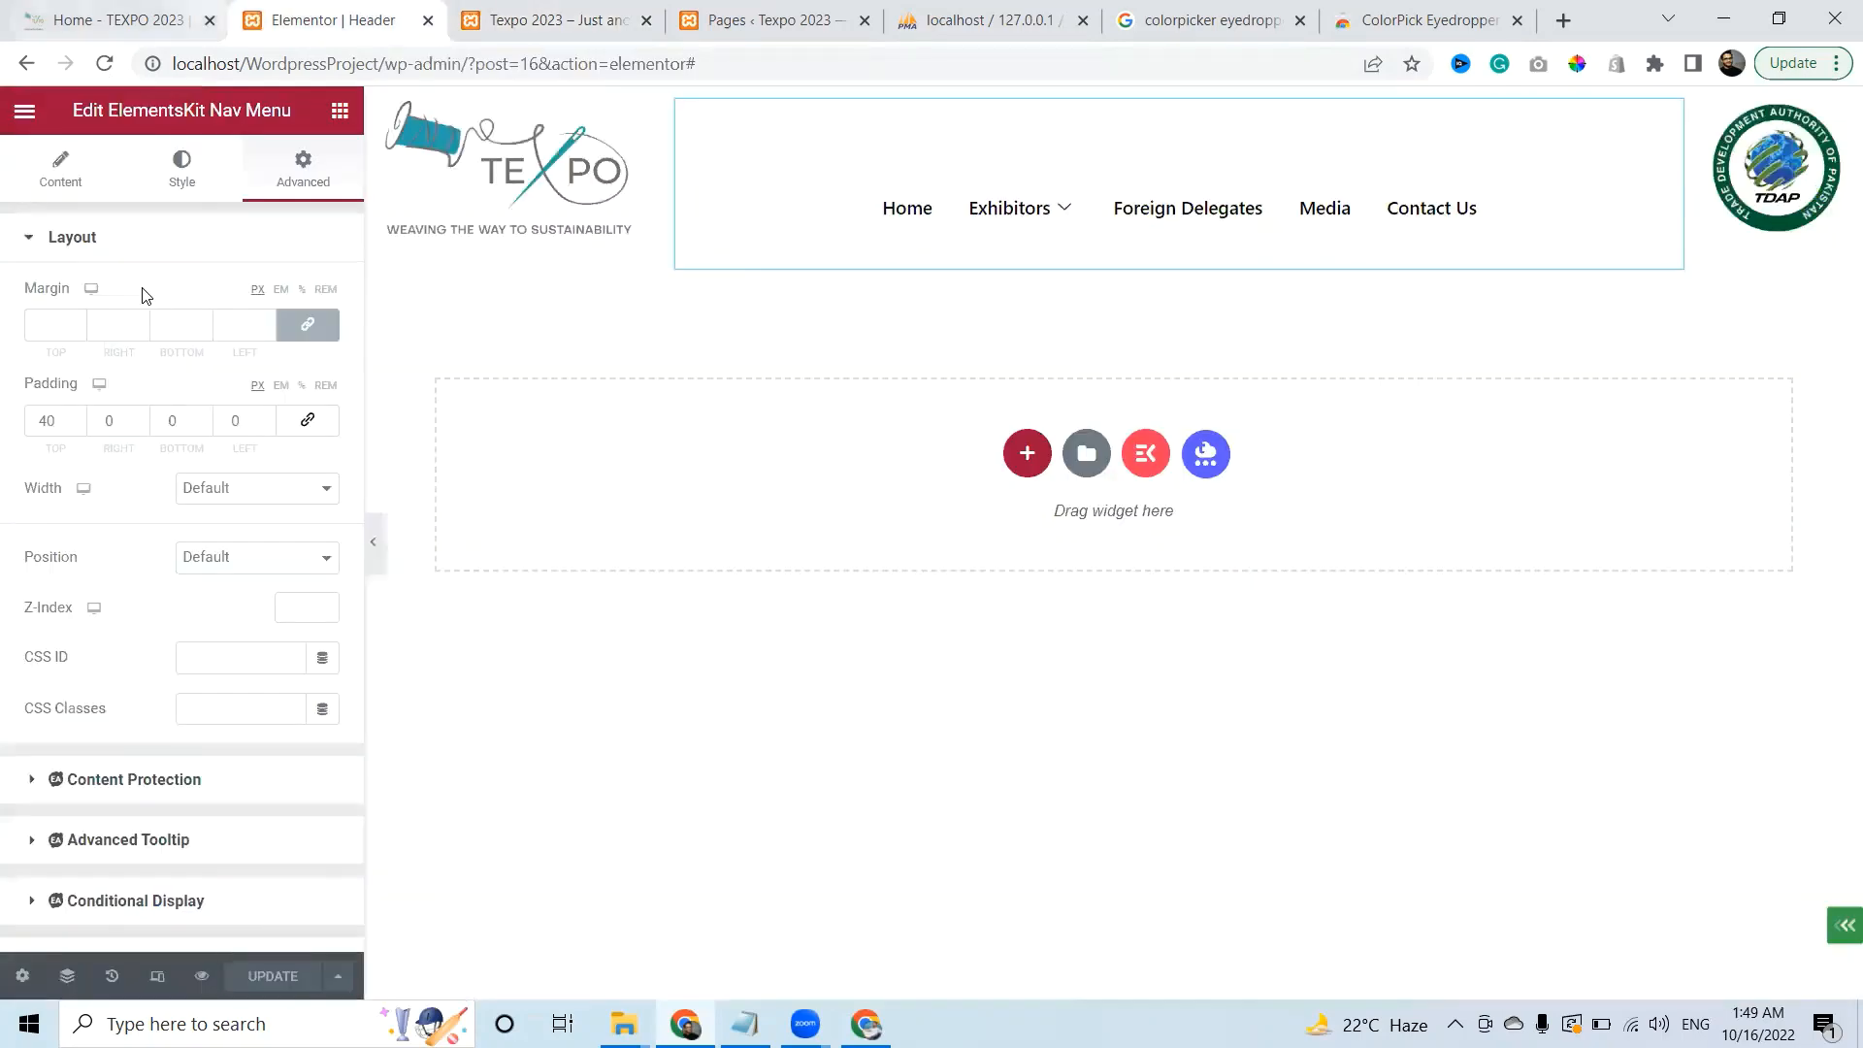
click(191, 171)
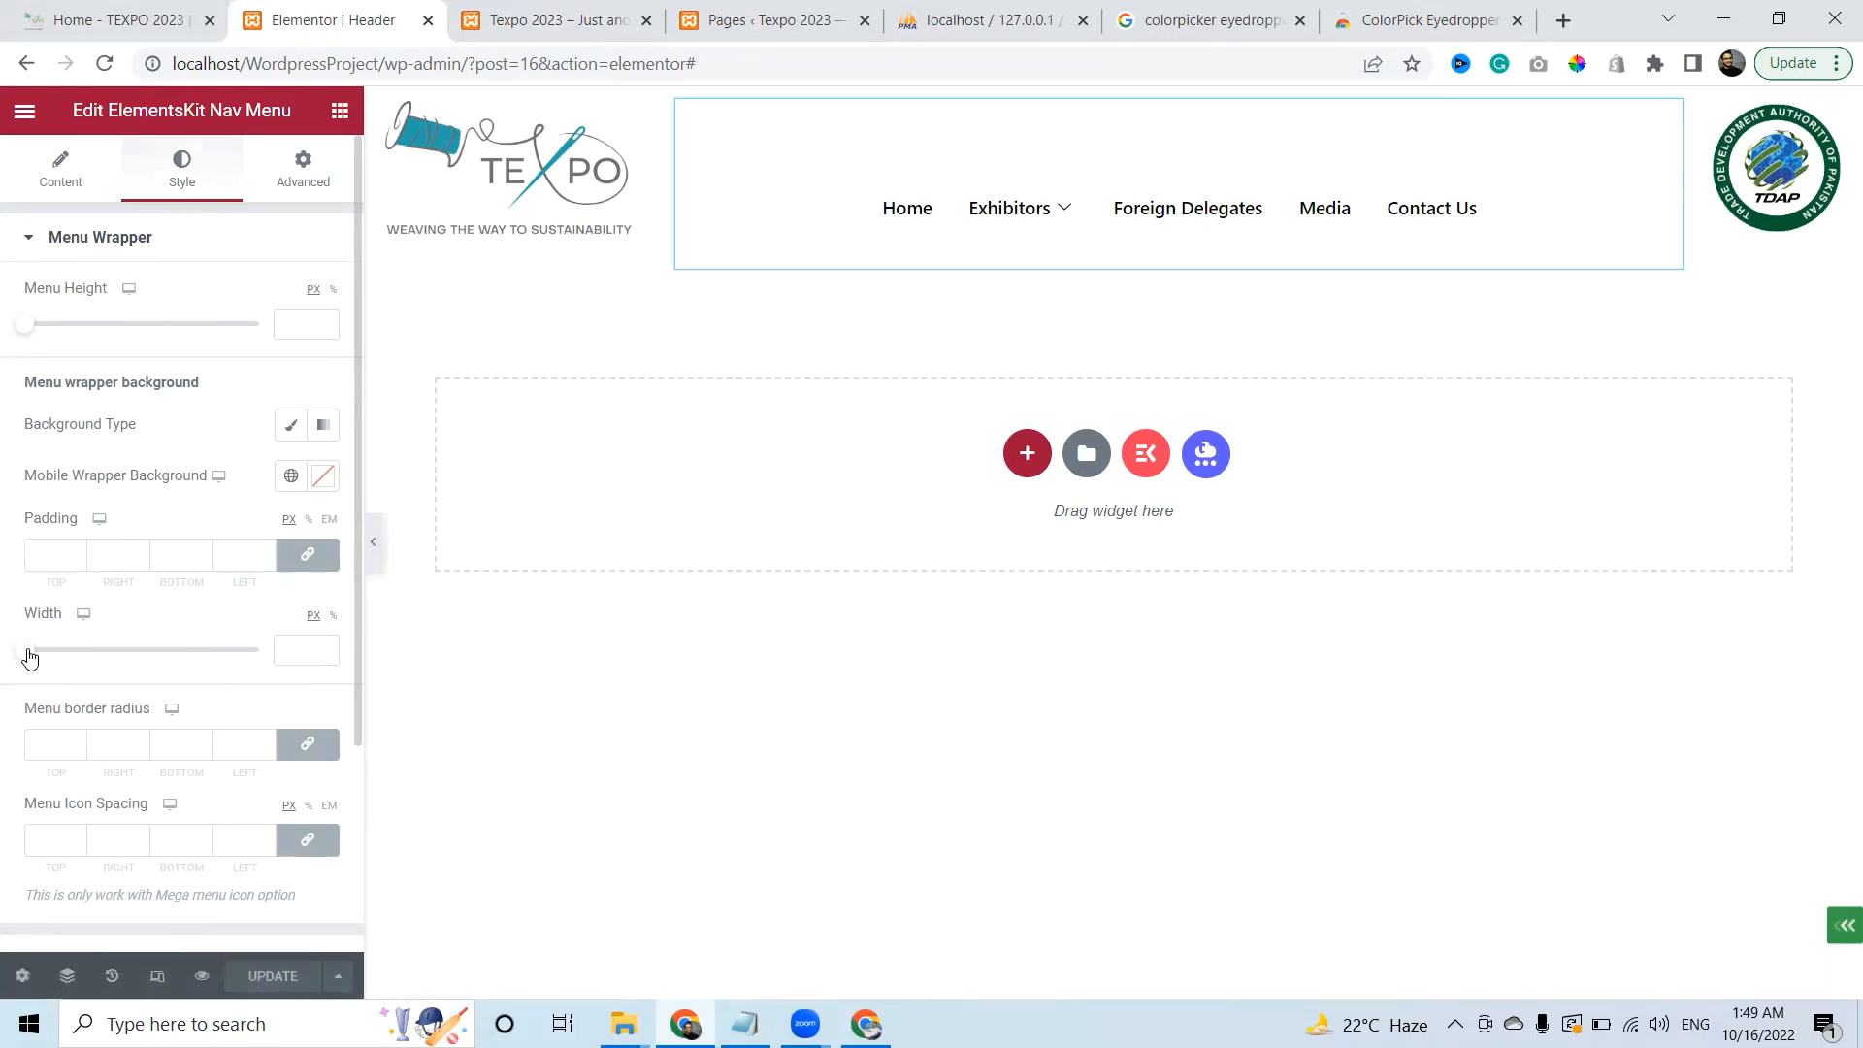
drag(29, 652, 226, 655)
click(321, 655)
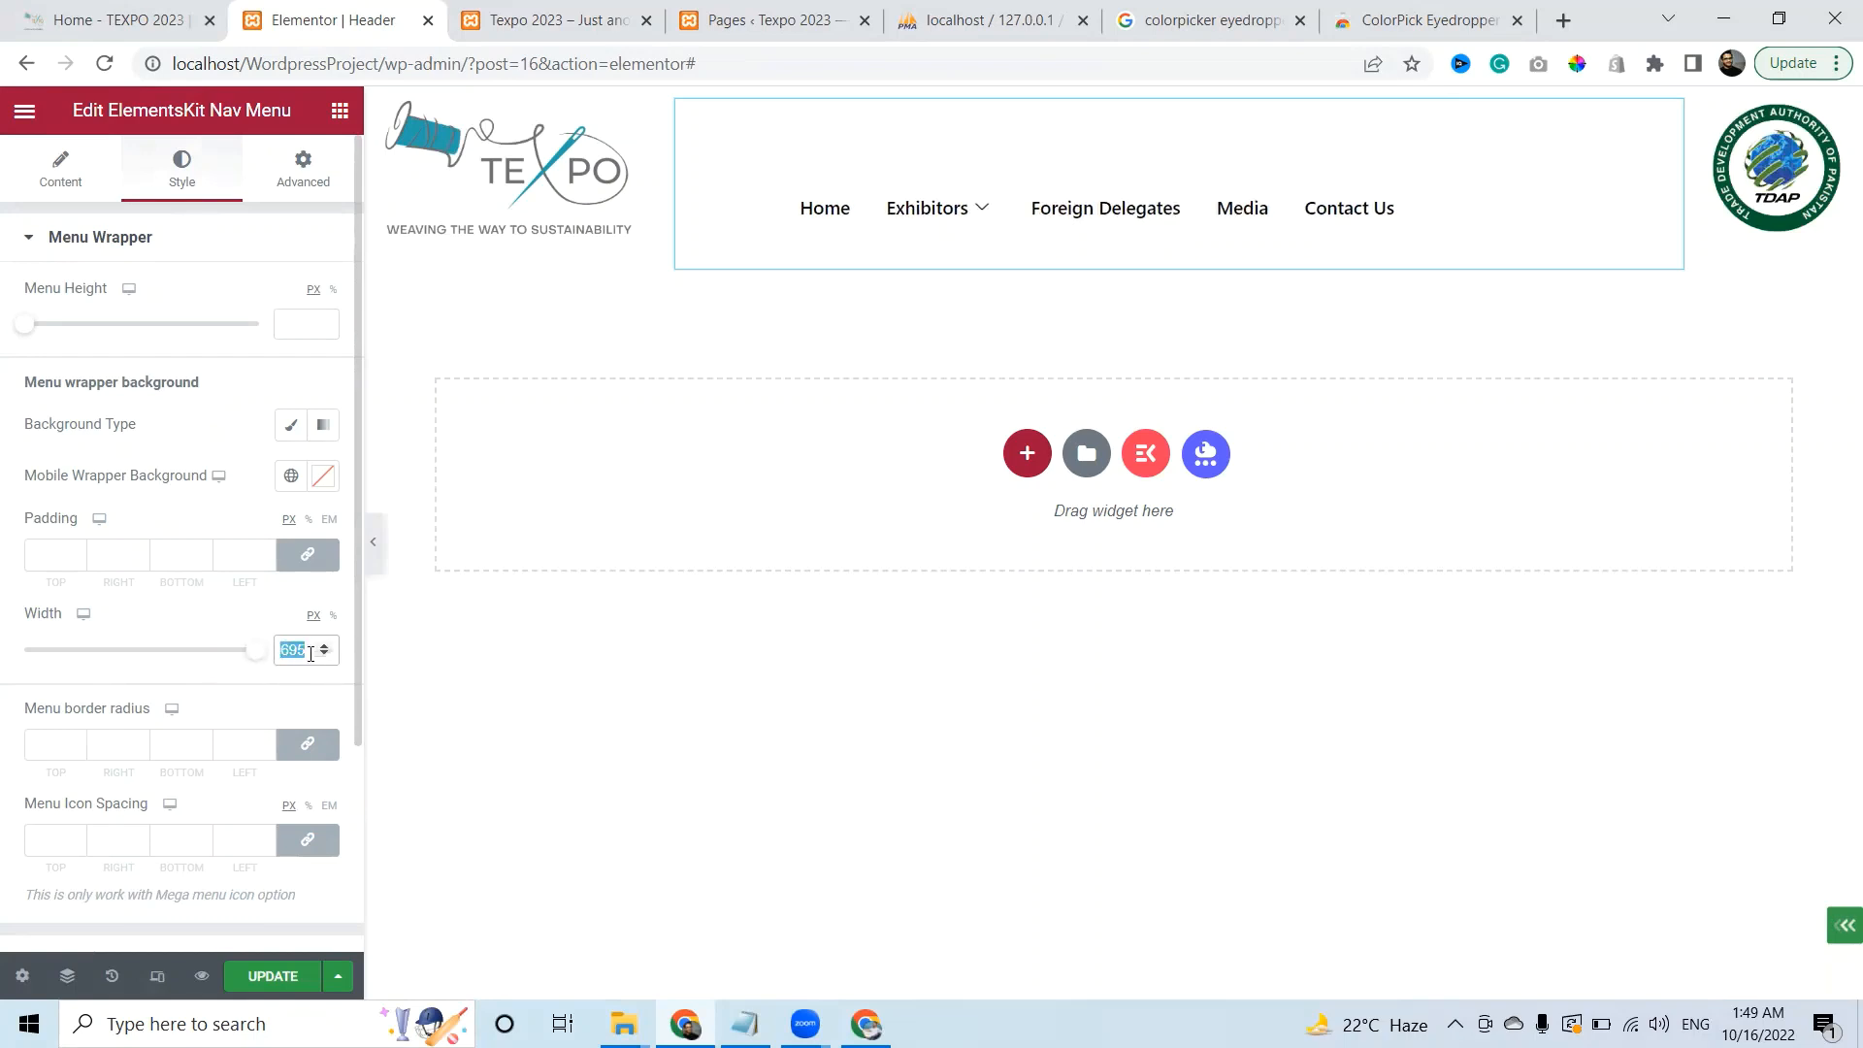
key(BackSpace)
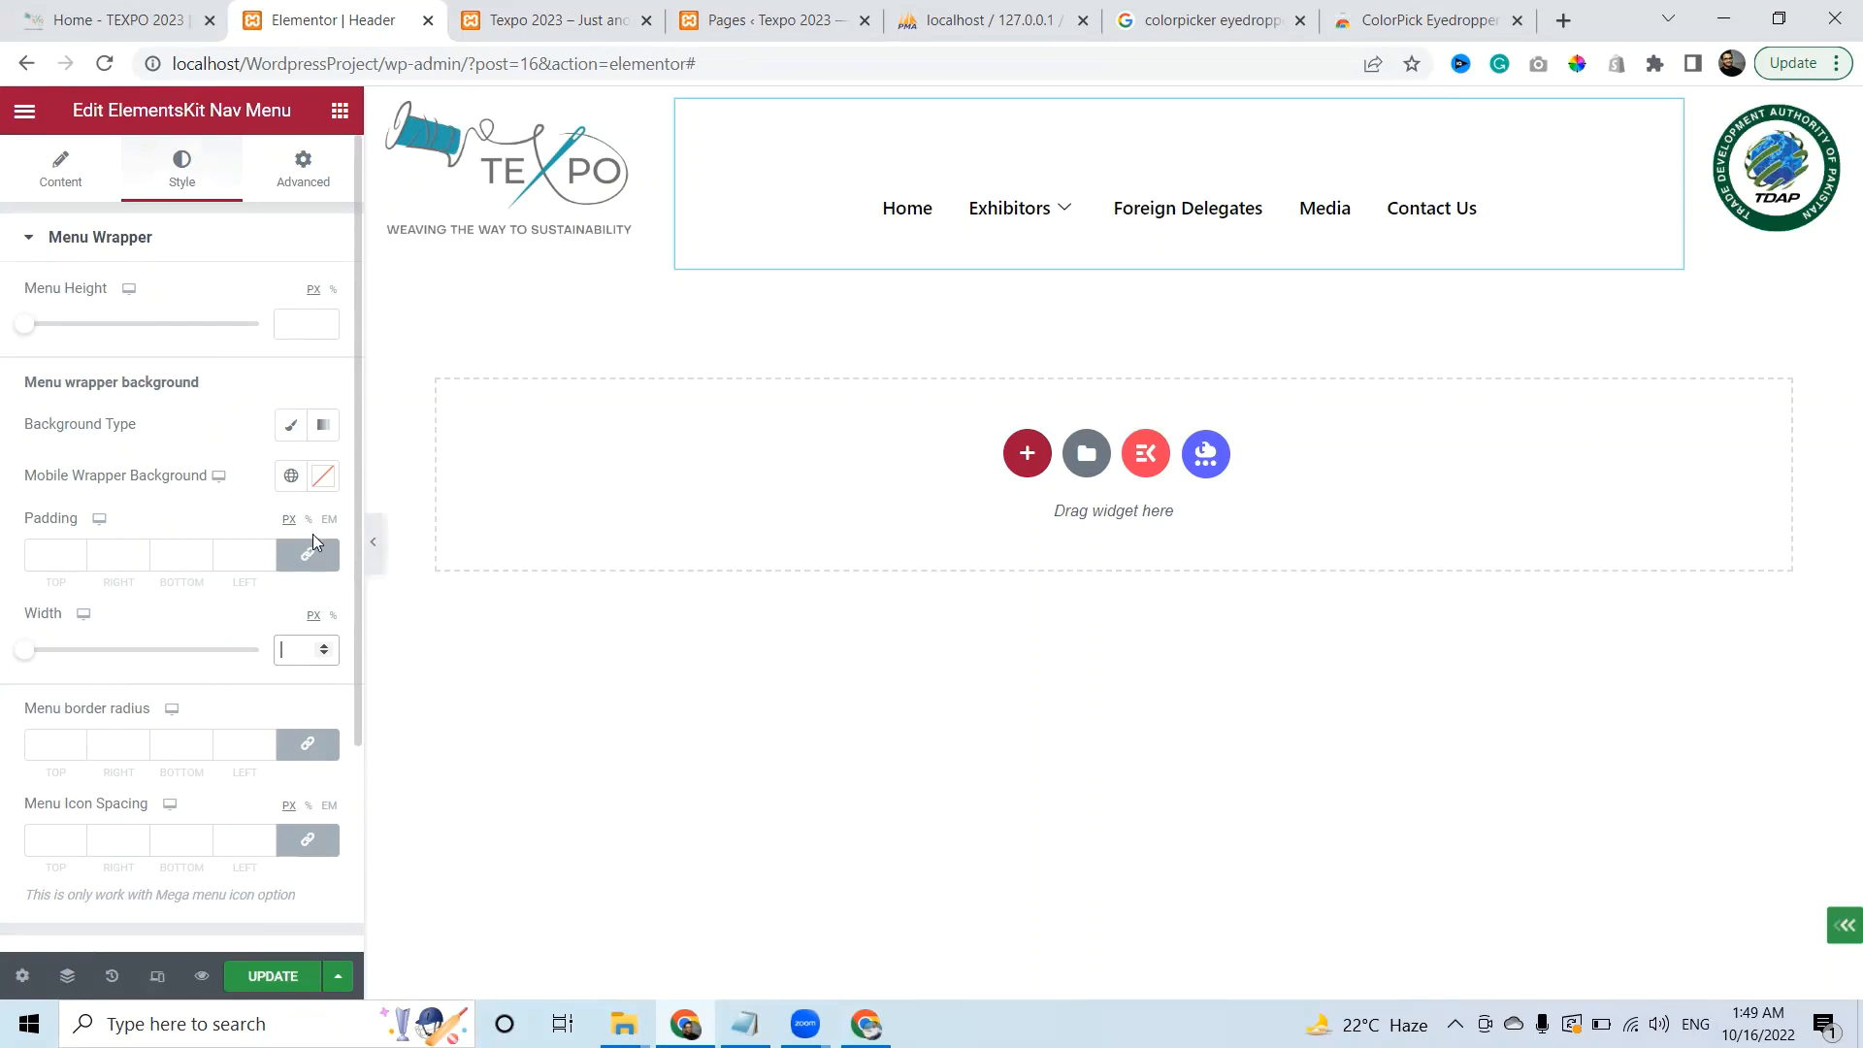
Try Menu Icon Spacing values starting with 10 px on all sides and clear them
click(51, 841)
text(10)
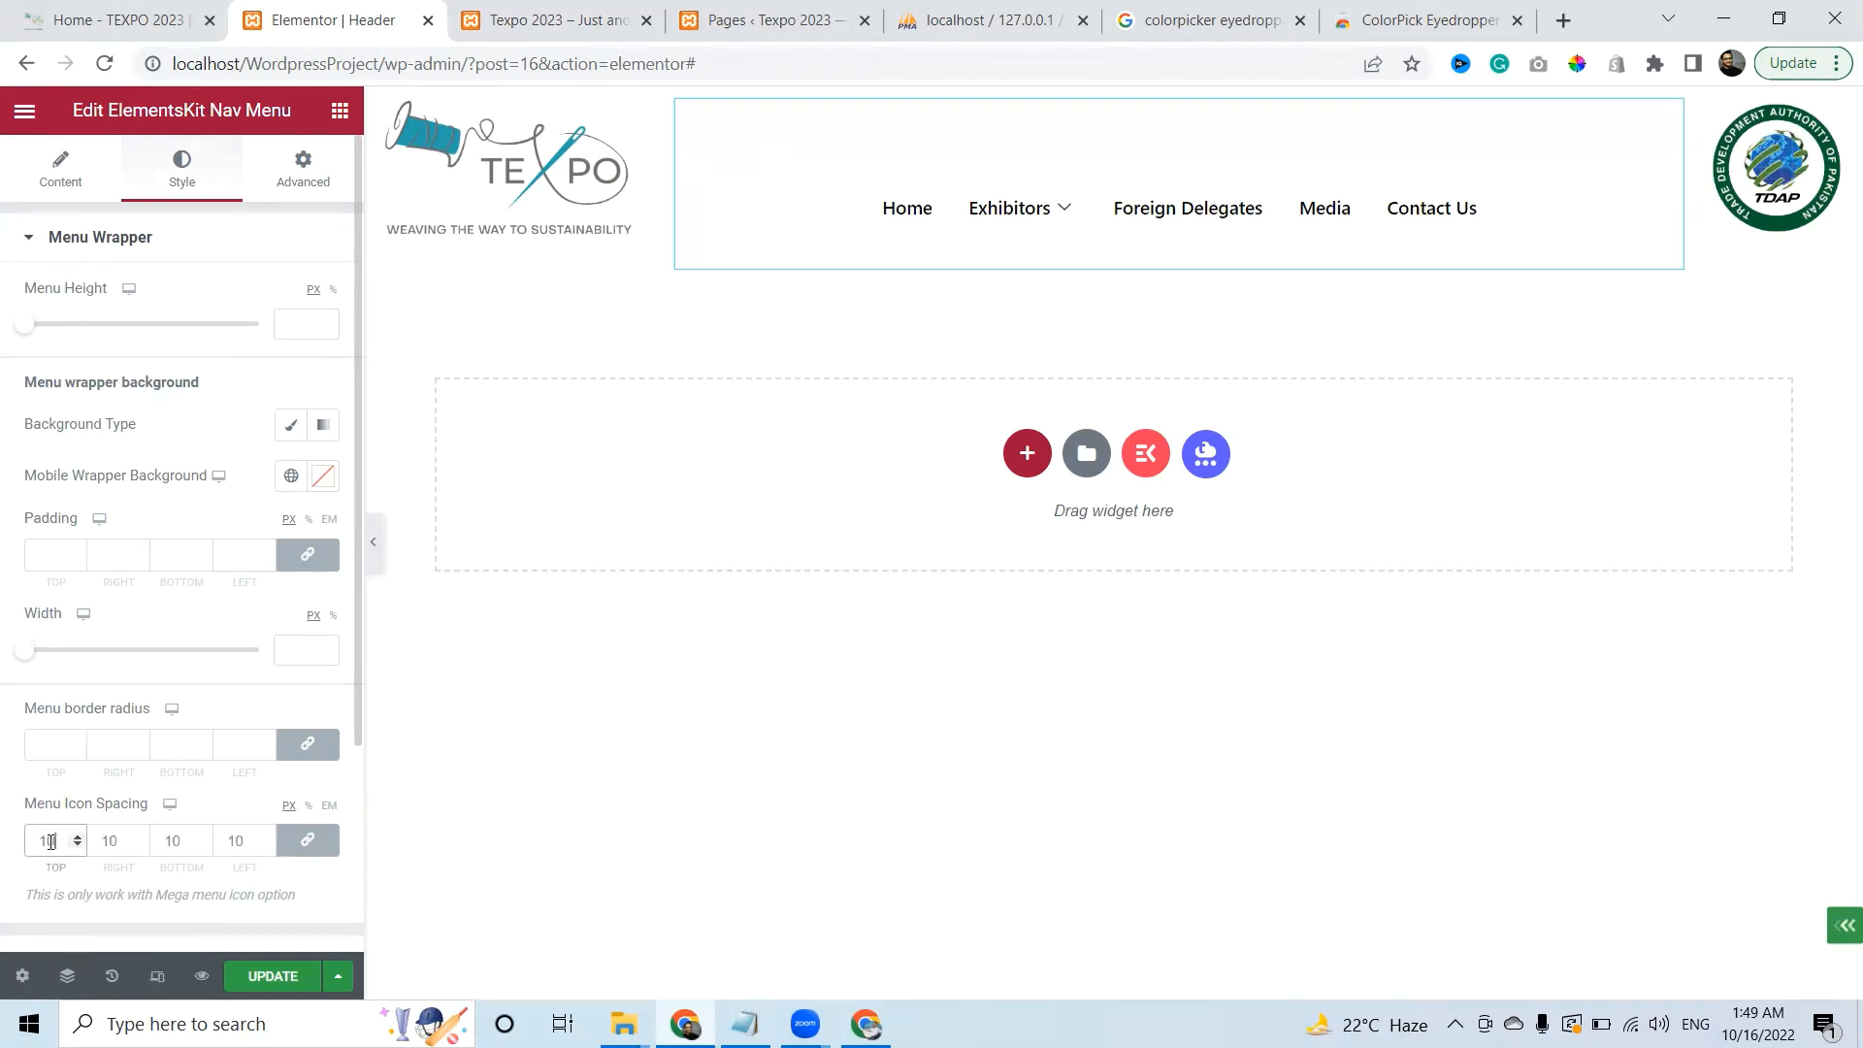
text(0)
key(BackSpace)
key(BackSpace)
key(BackSpace)
text(20)
key(BackSpace)
Update the header template, exit the Elementor editor and open the WordPress Menus page
click(276, 976)
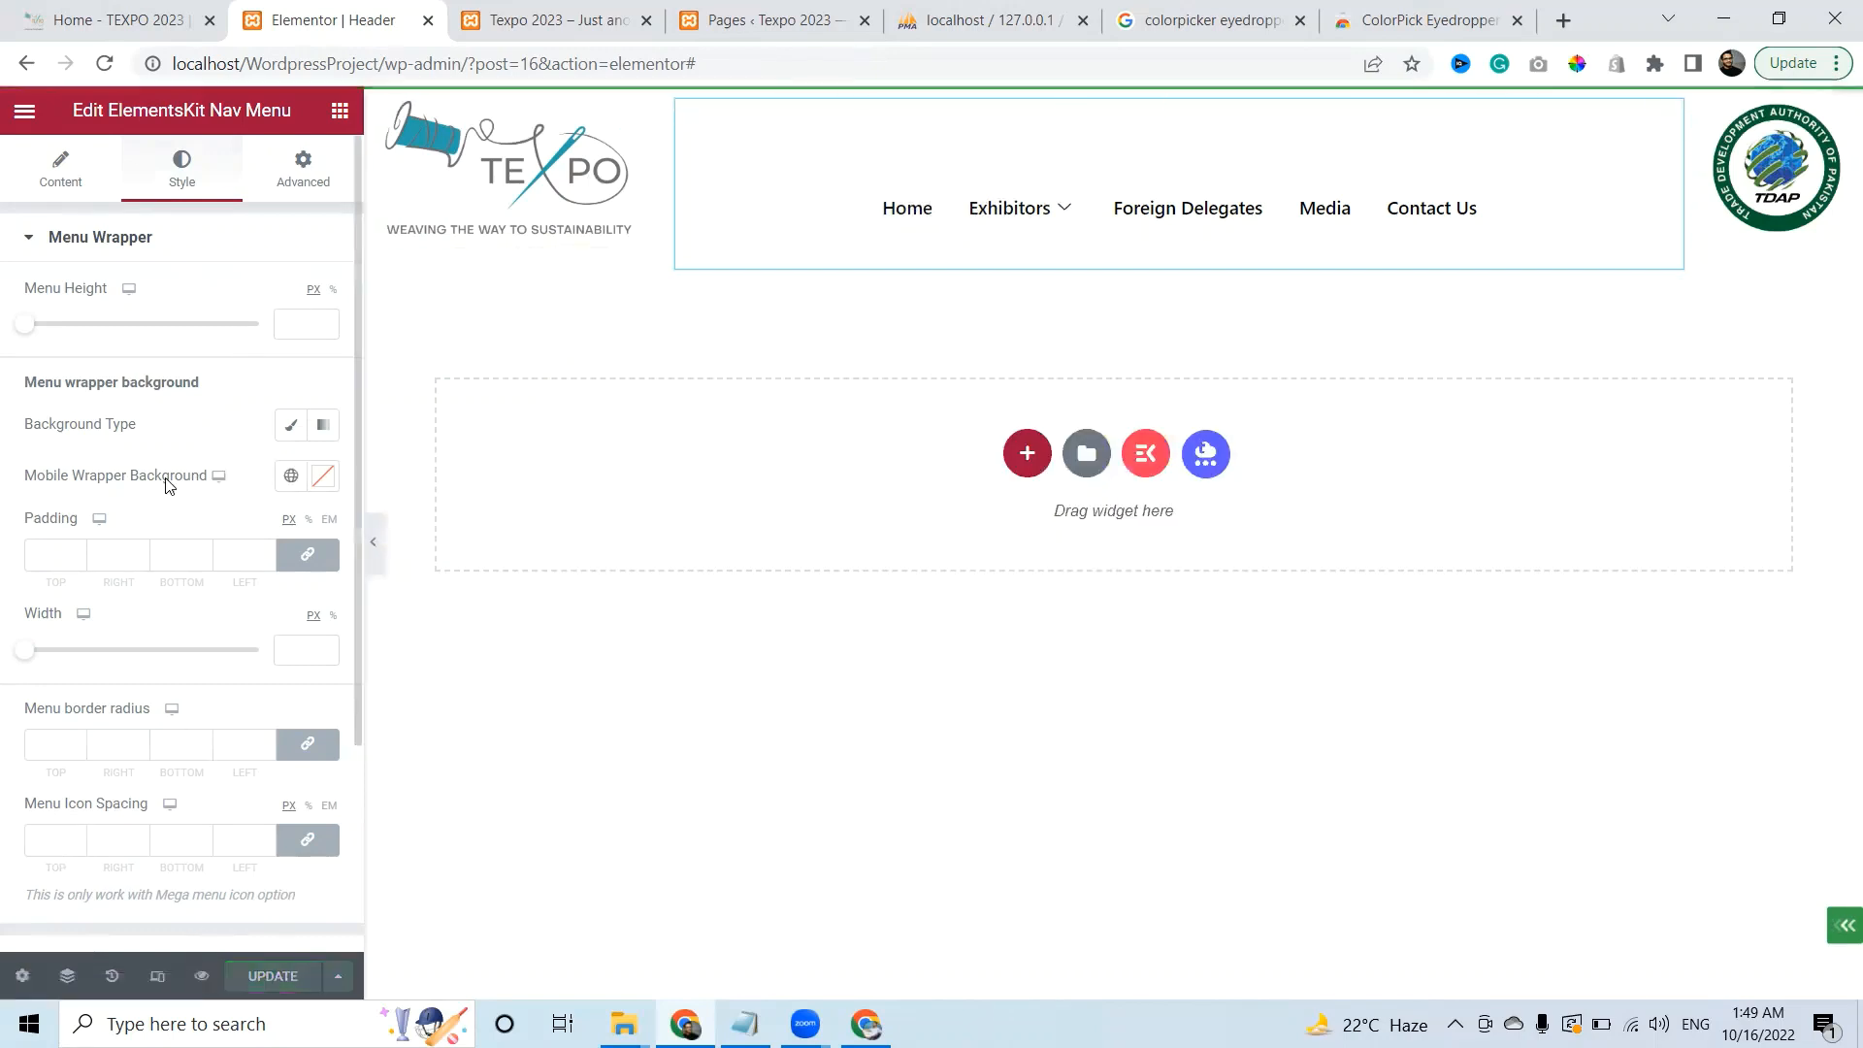
click(25, 110)
click(95, 596)
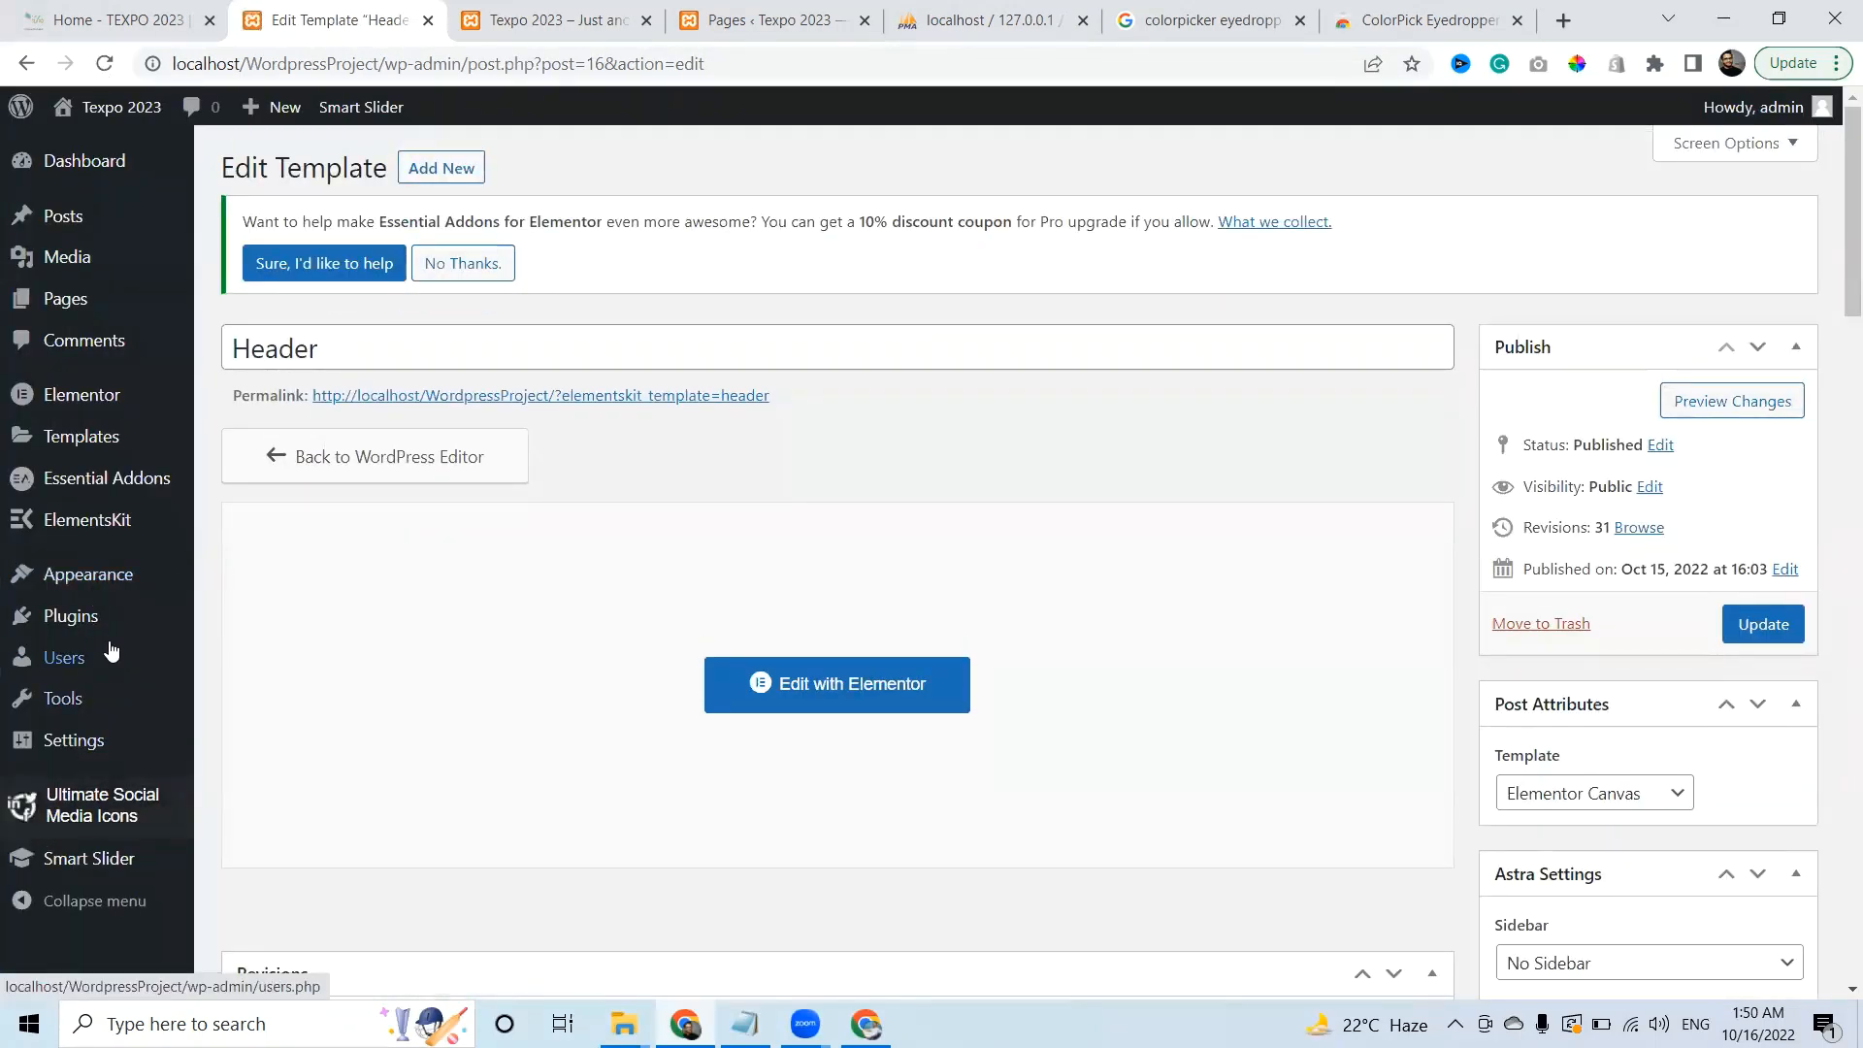
mouse_move(76, 629)
mouse_move(97, 582)
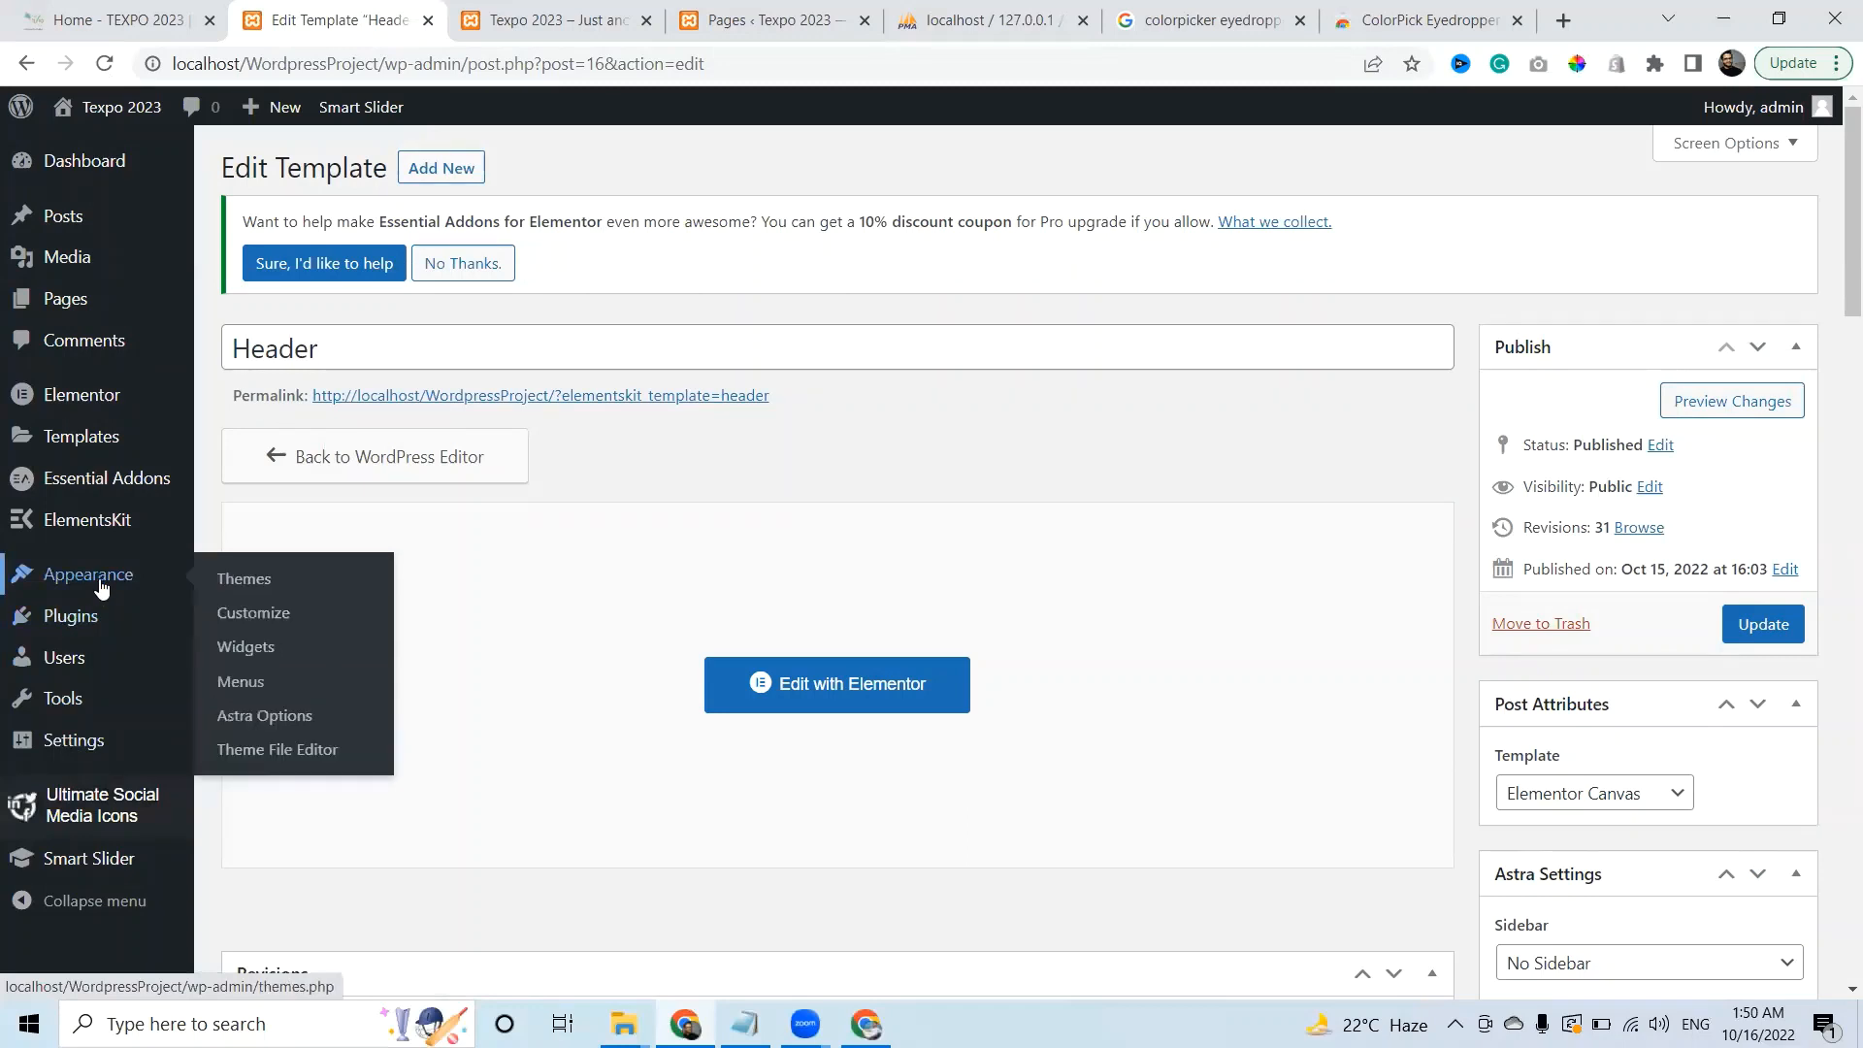
click(256, 691)
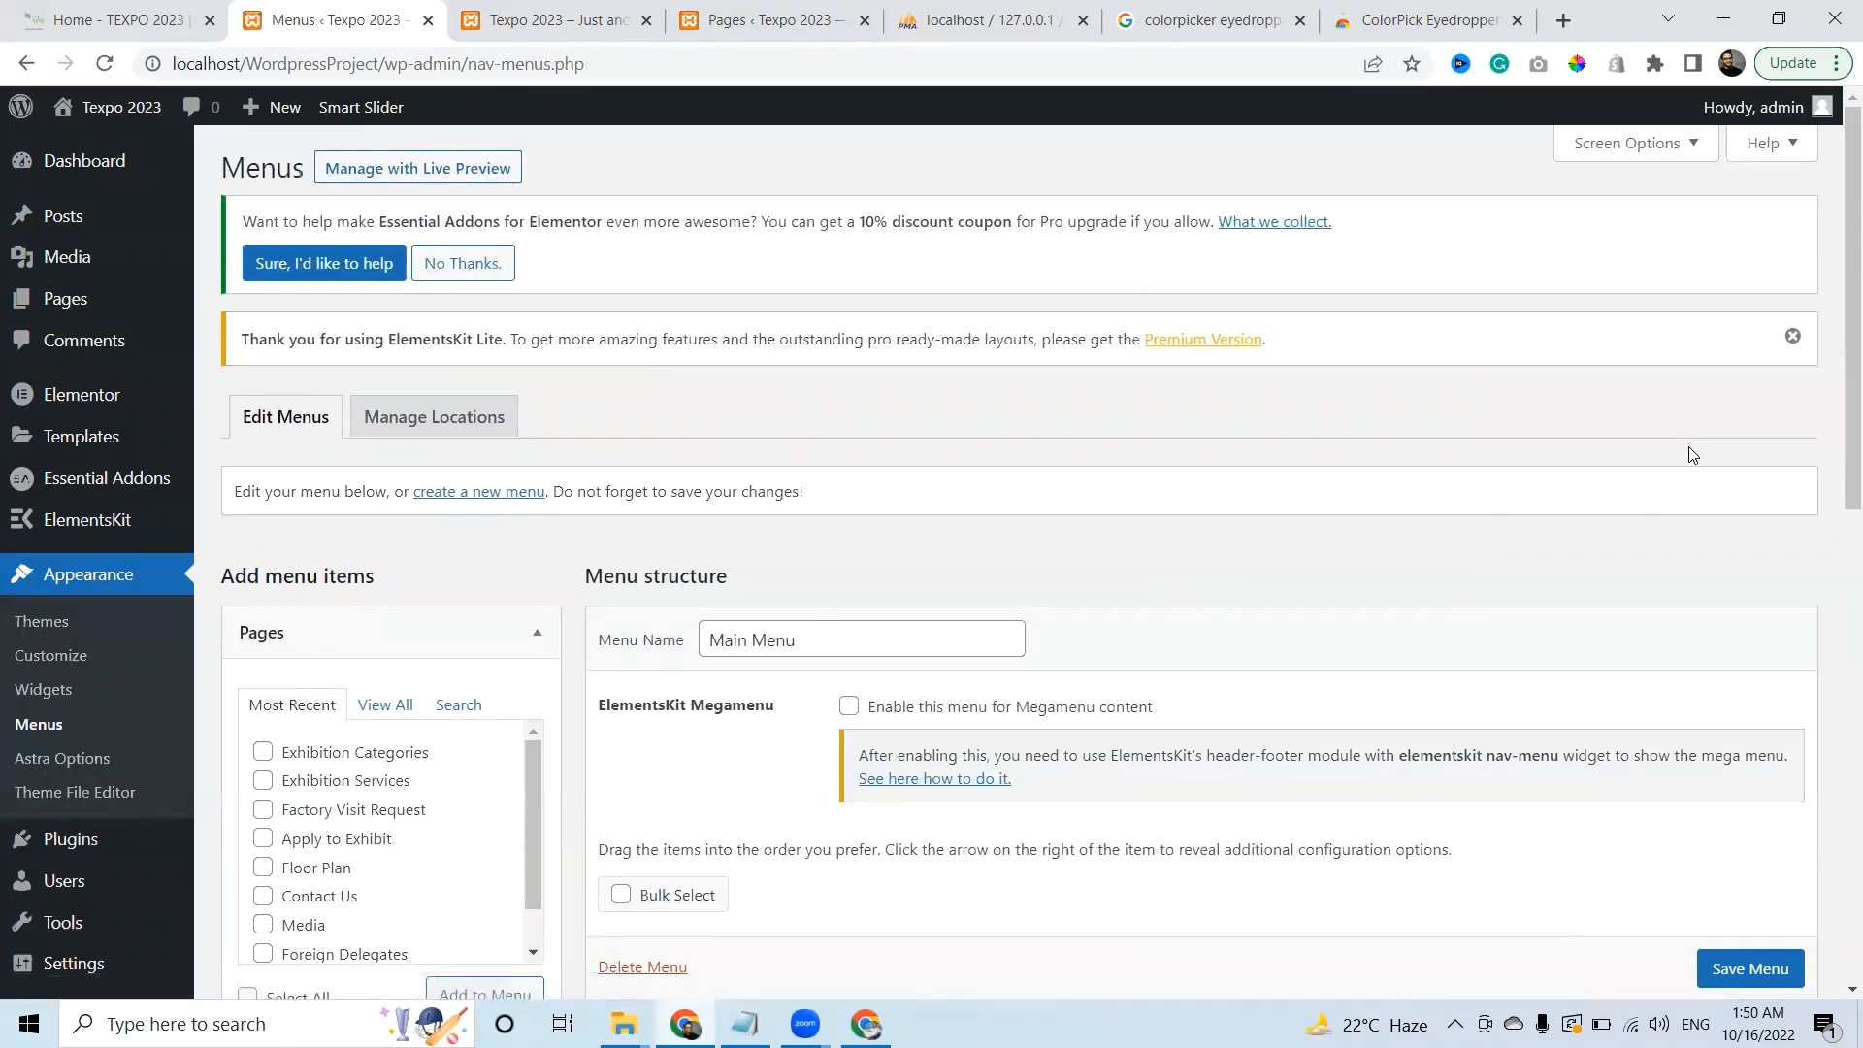
Try to enable Main Menu for ElementsKit Megamenu content and save the menu
drag(1839, 311, 1839, 485)
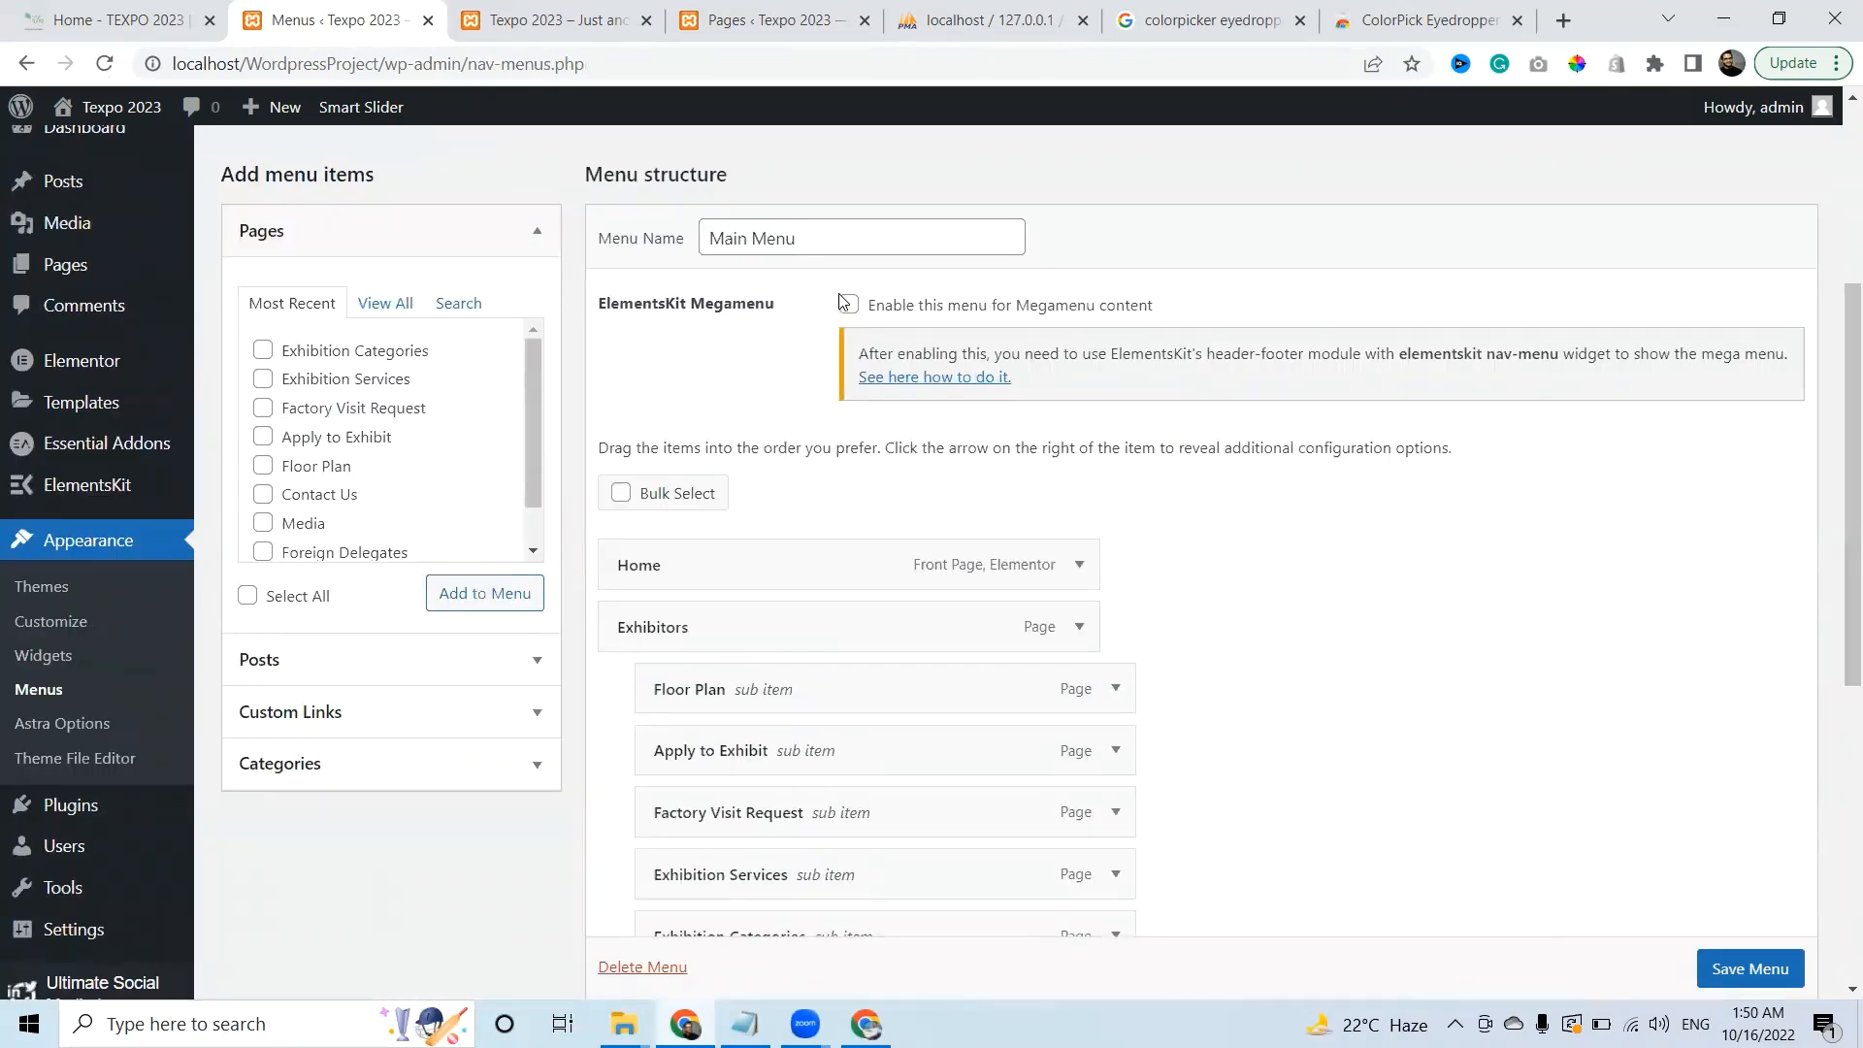
drag(610, 304, 769, 303)
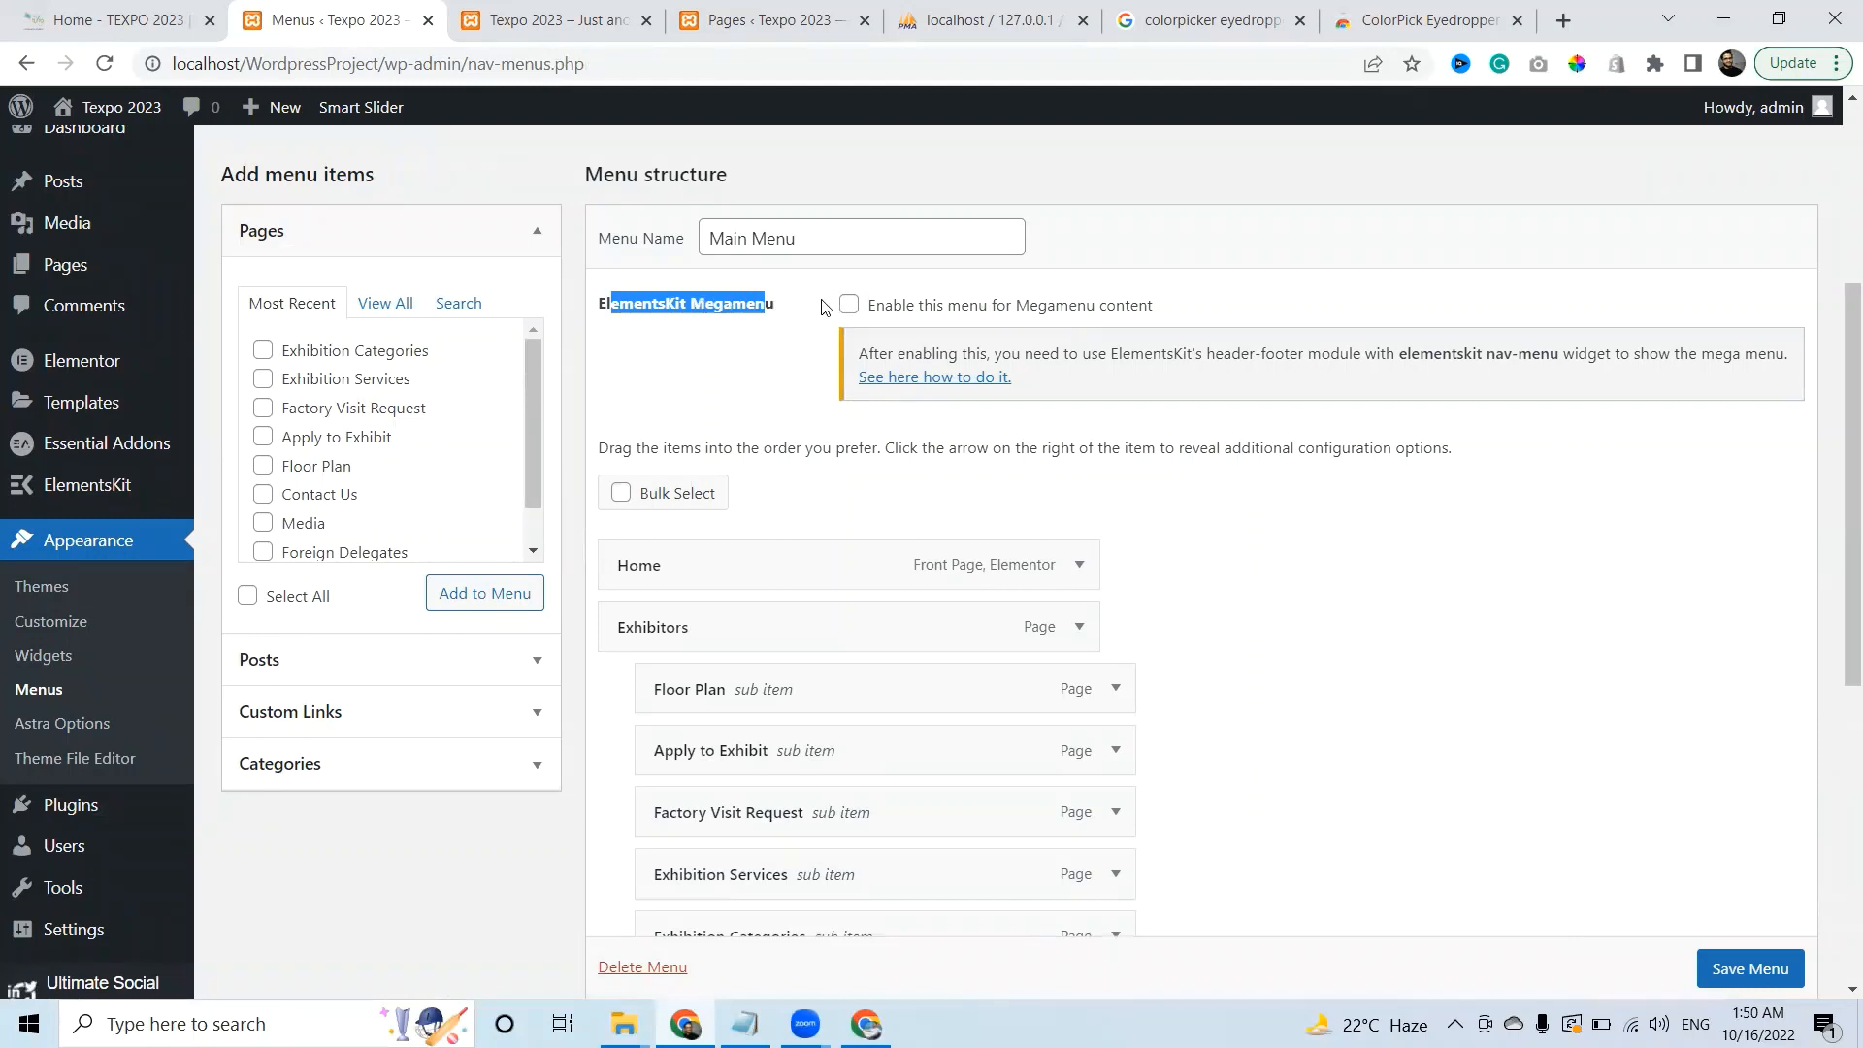
click(849, 305)
click(700, 382)
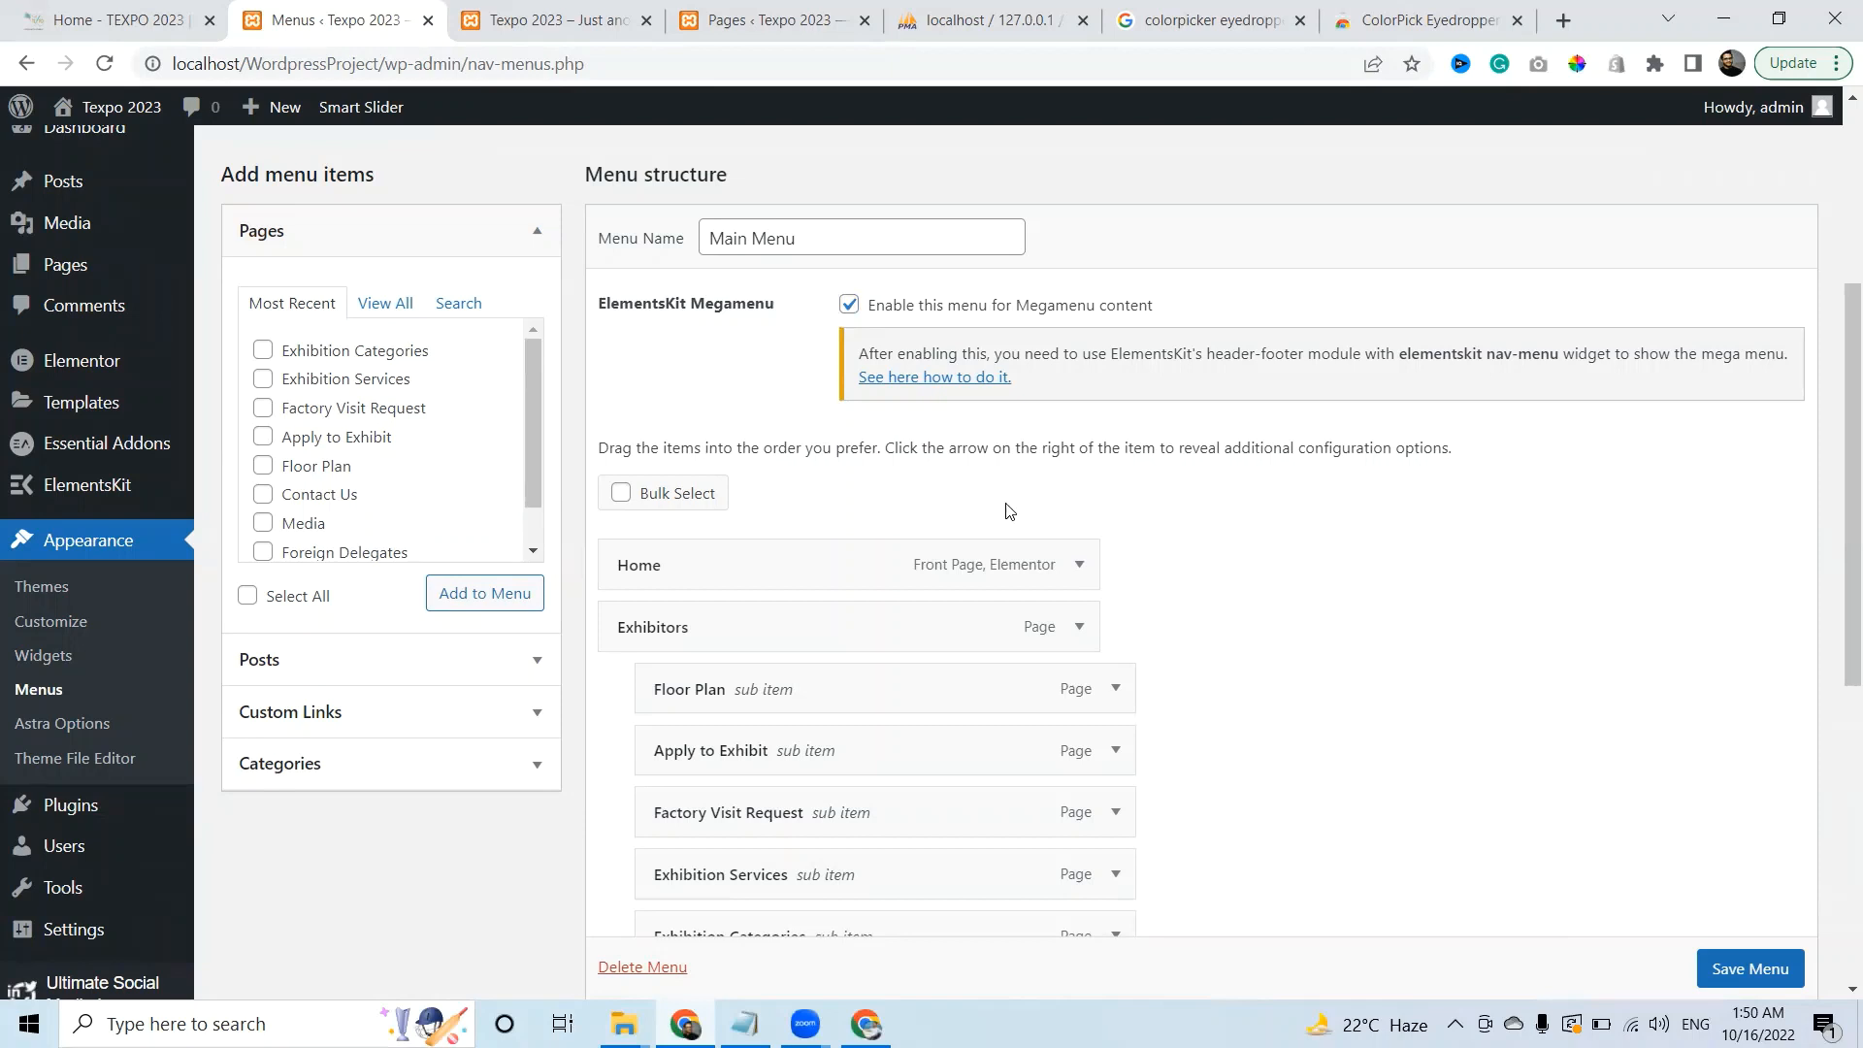
click(1773, 968)
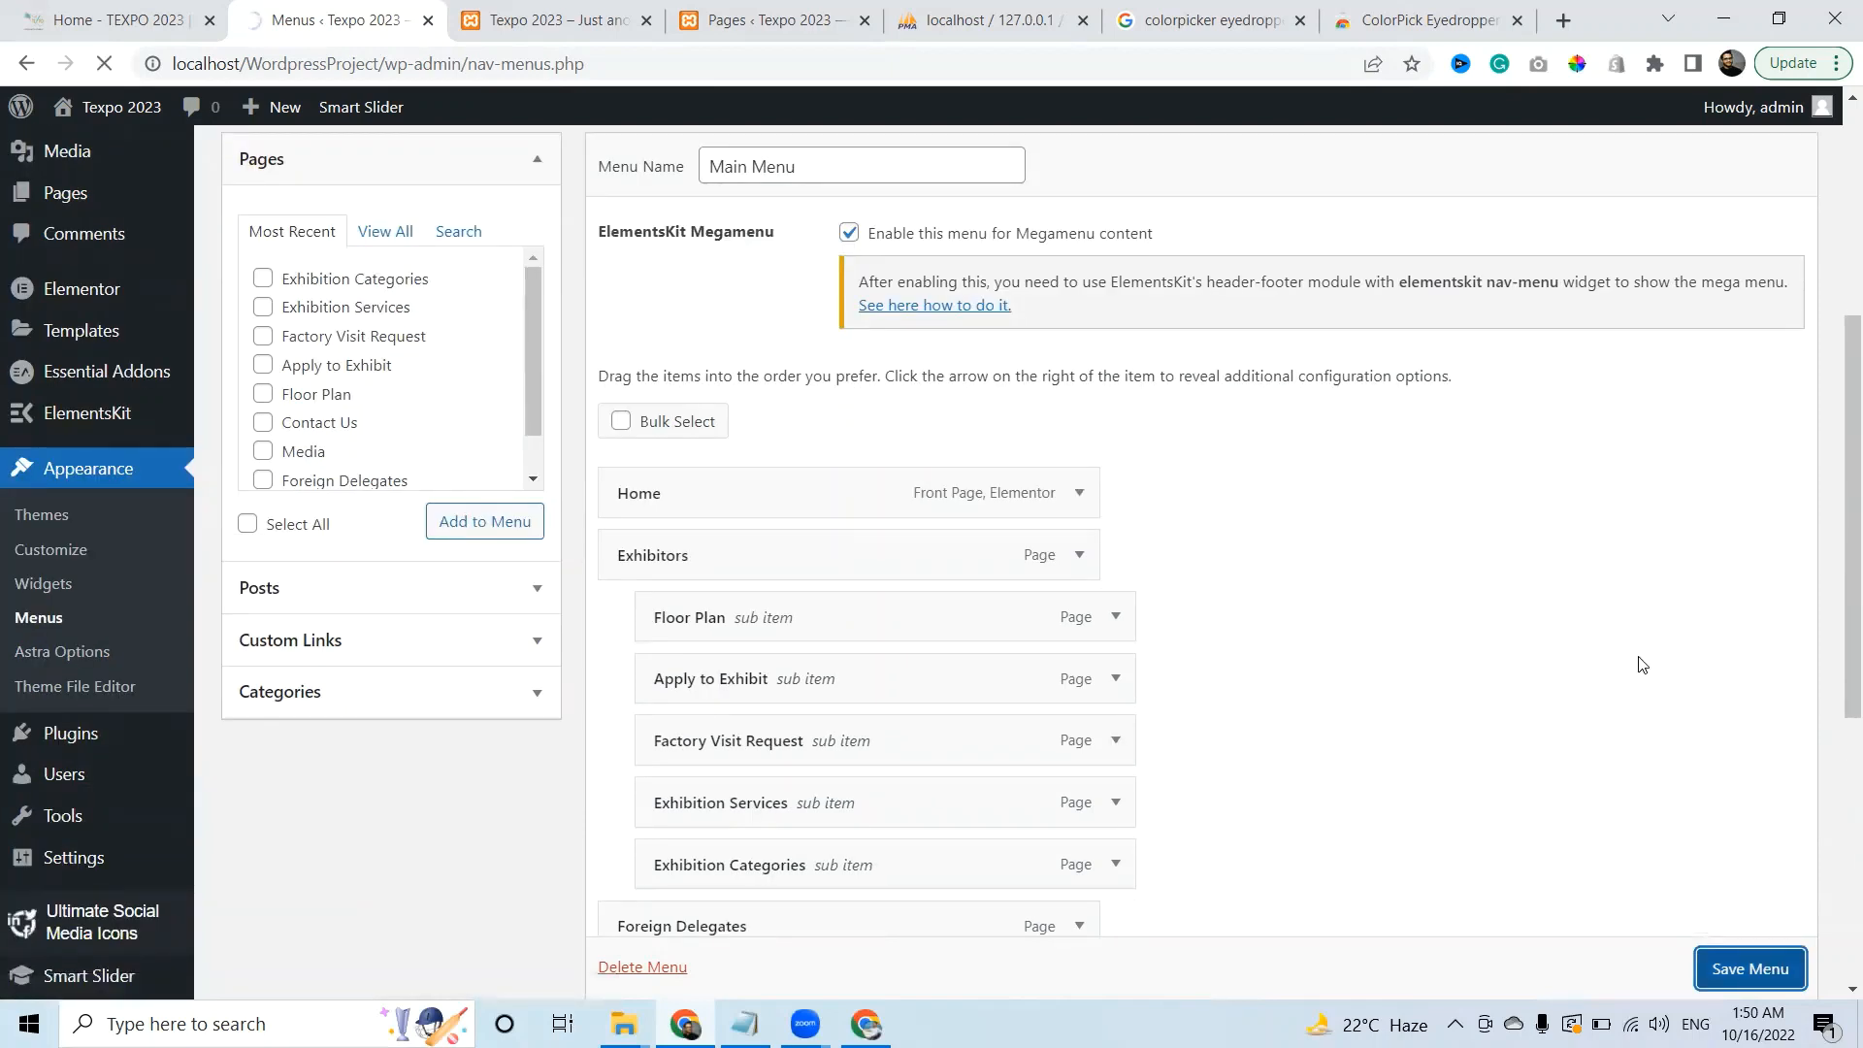
Review the Main Menu structure and its Megamenu setting, and save the menu again
scroll(1837, 641, down, 6)
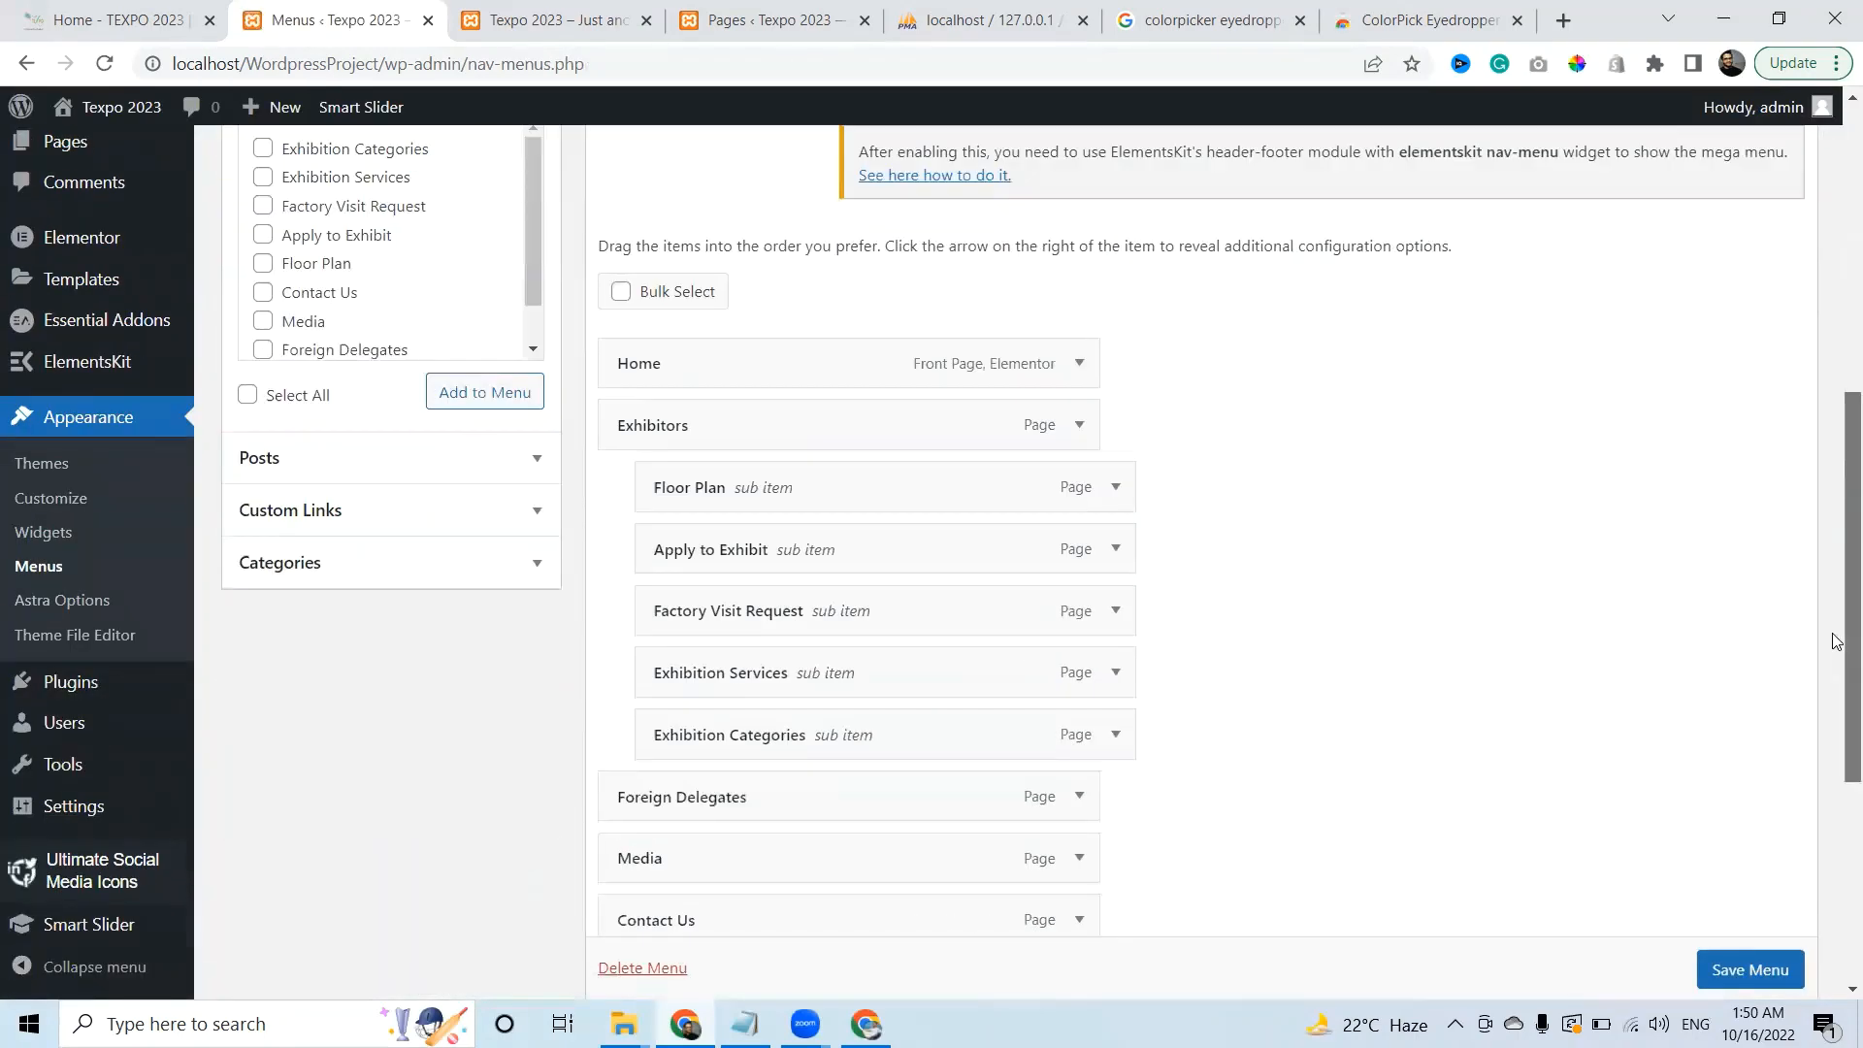
scroll(1837, 640, up, 2)
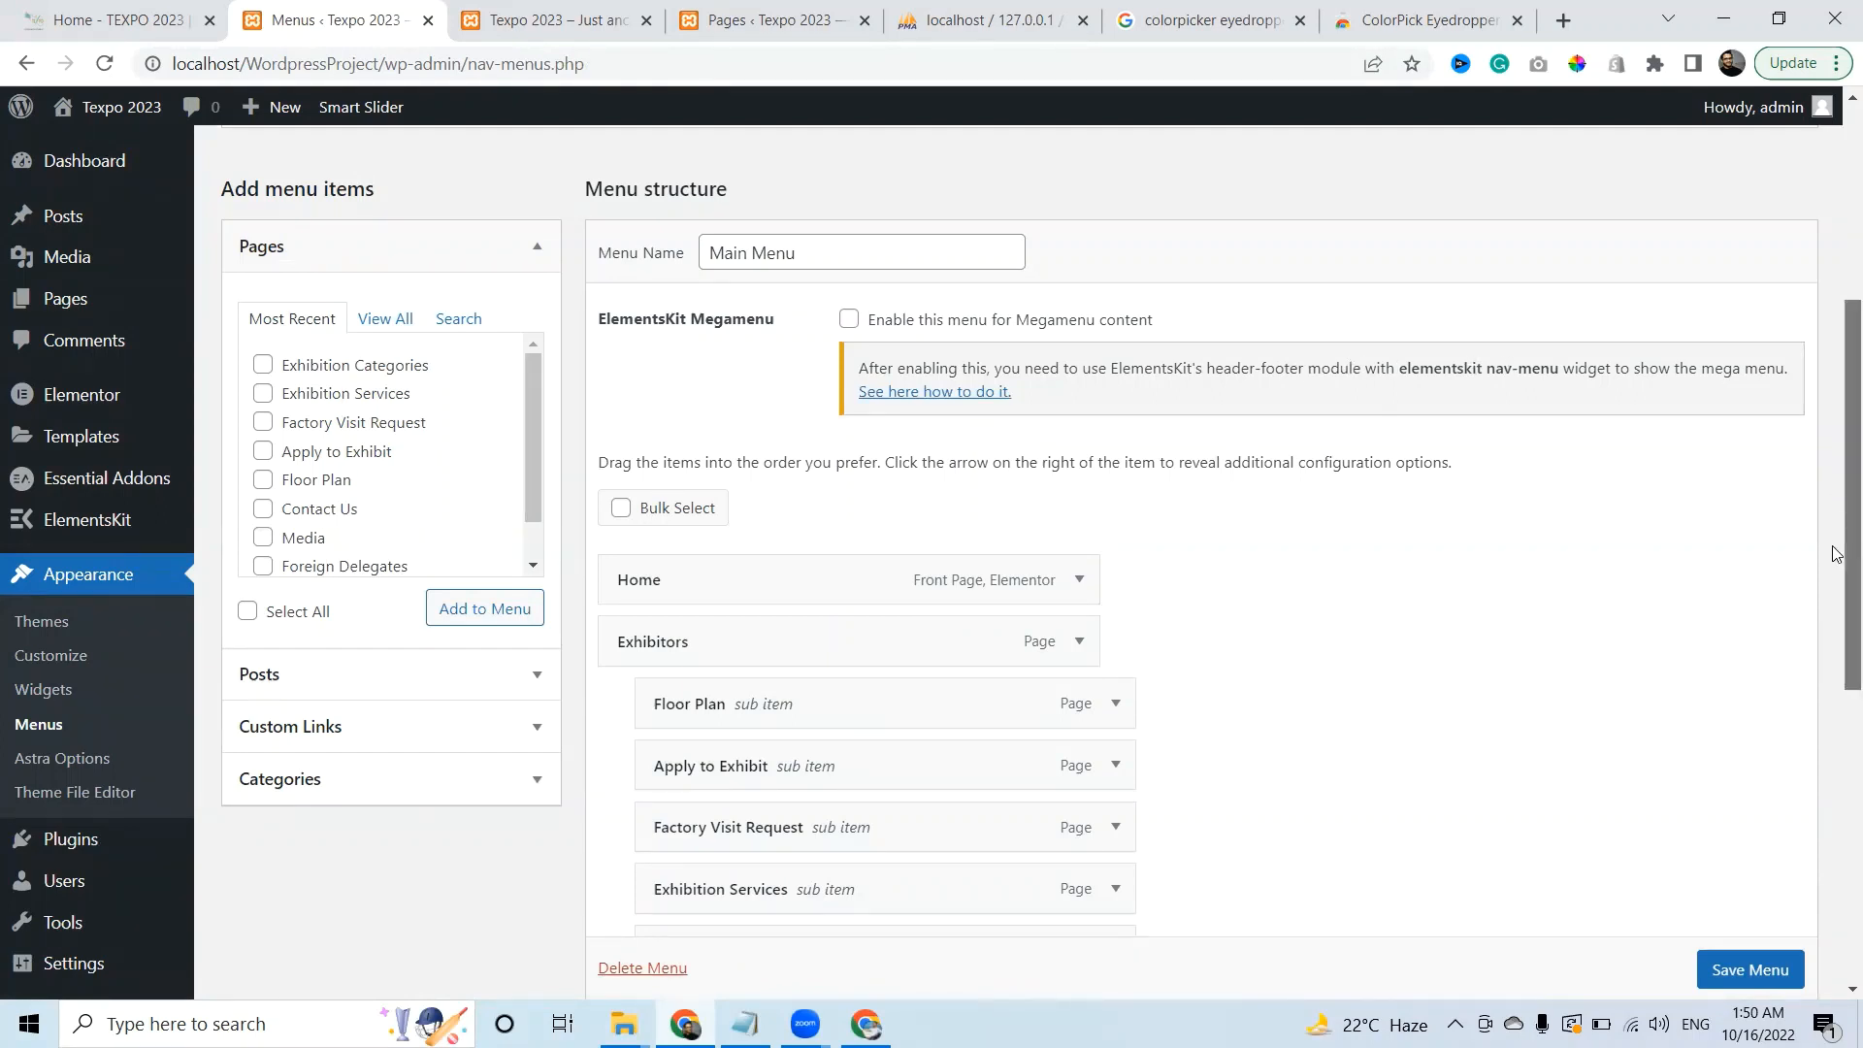
scroll(1837, 640, down, 3)
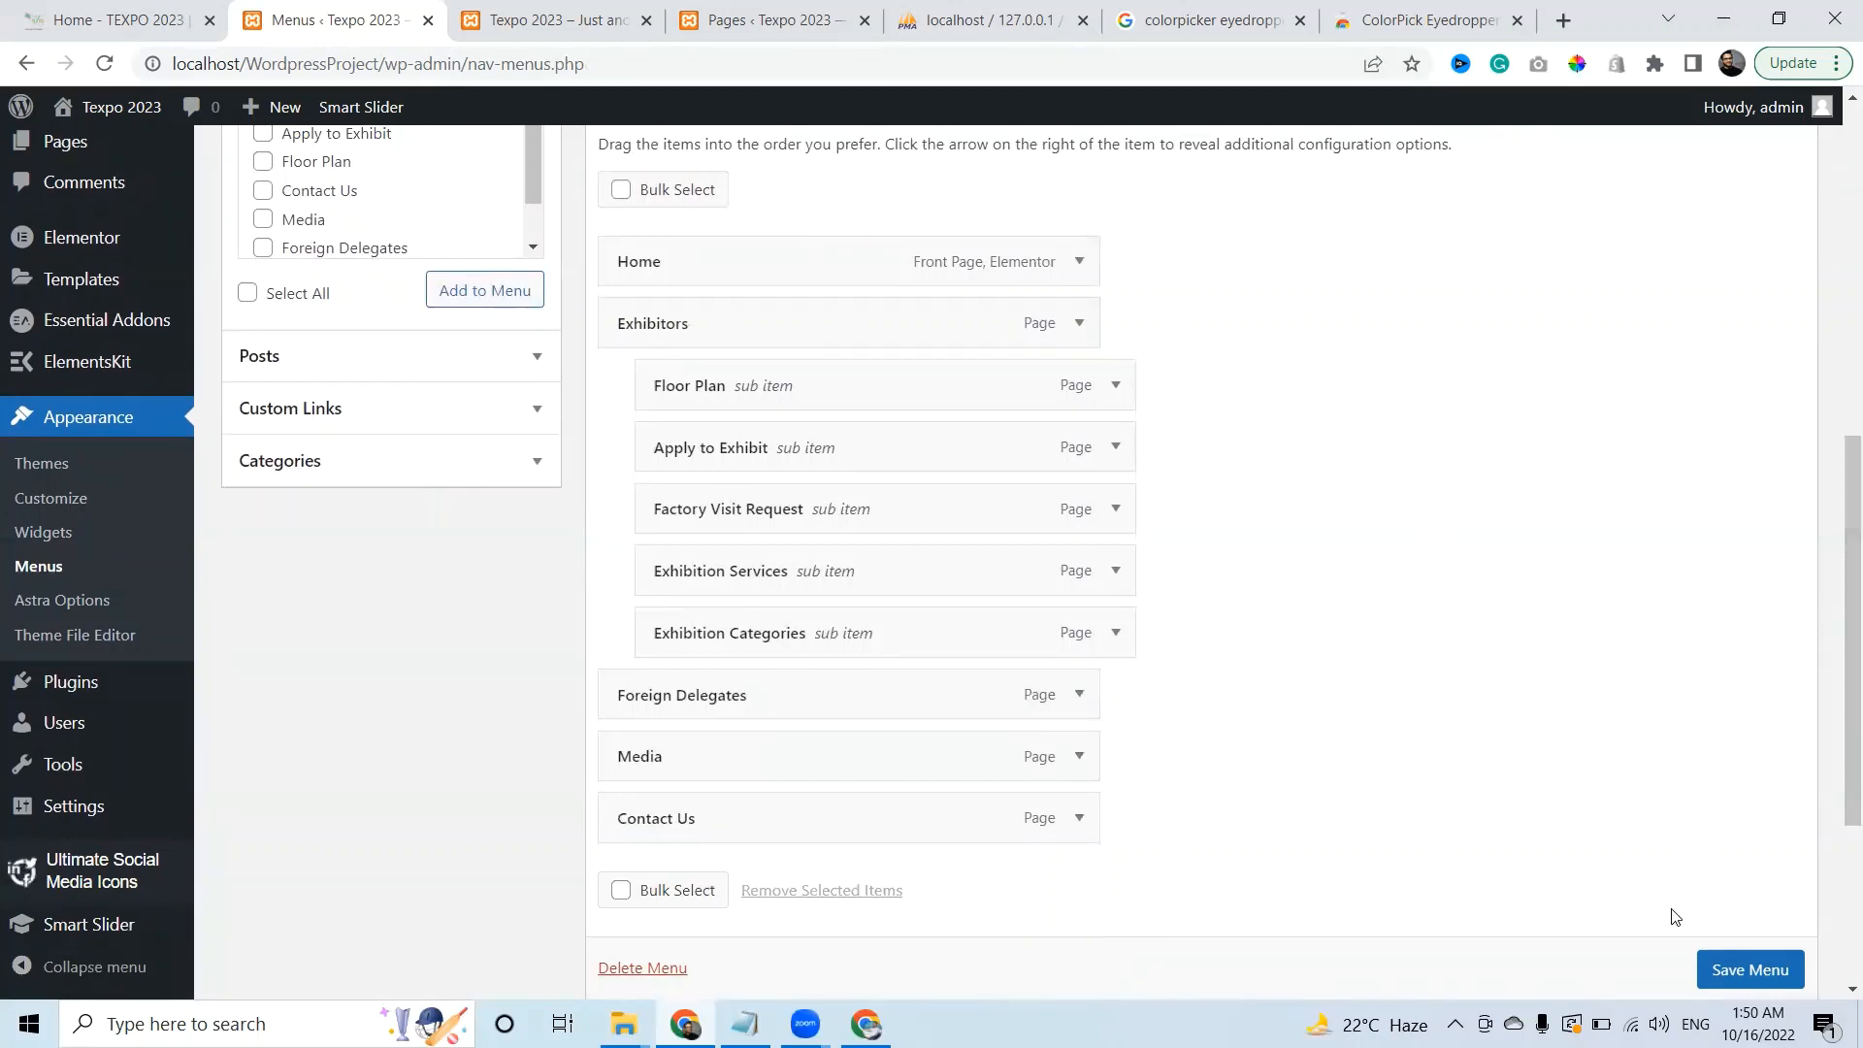
click(1744, 963)
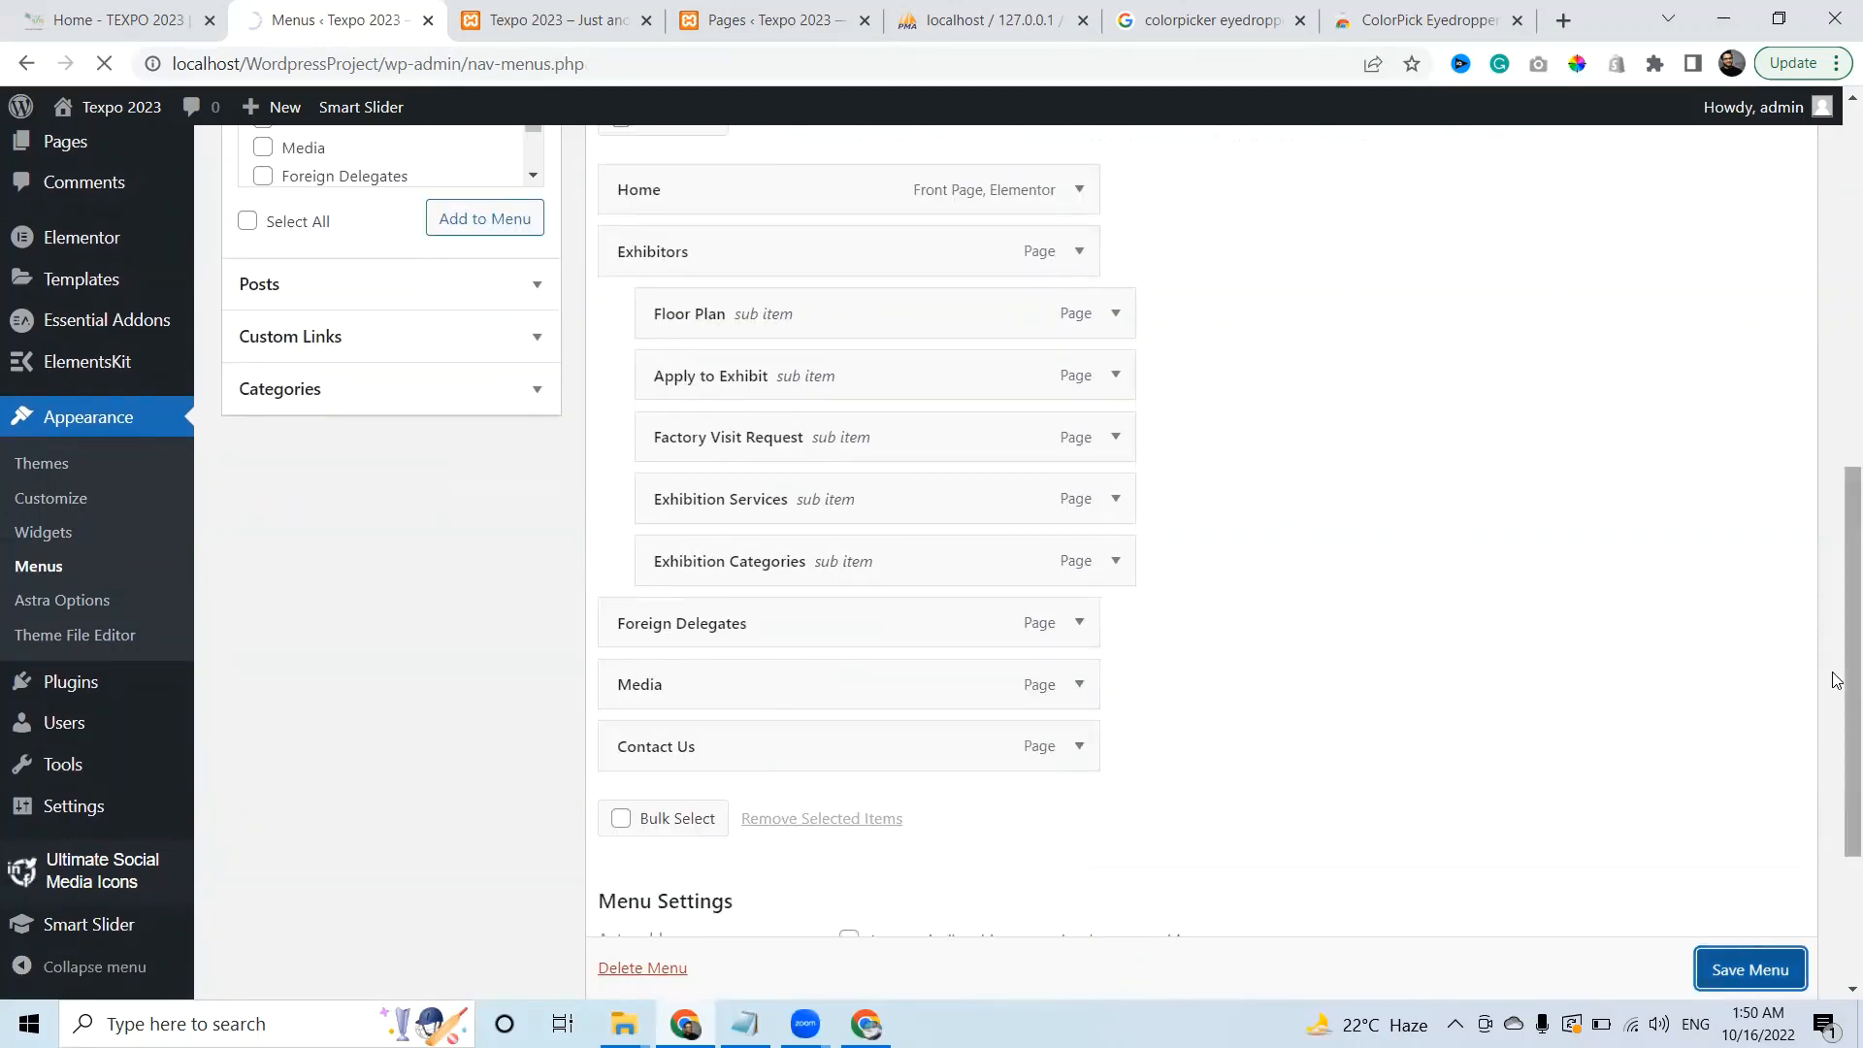
drag(1833, 695, 1832, 525)
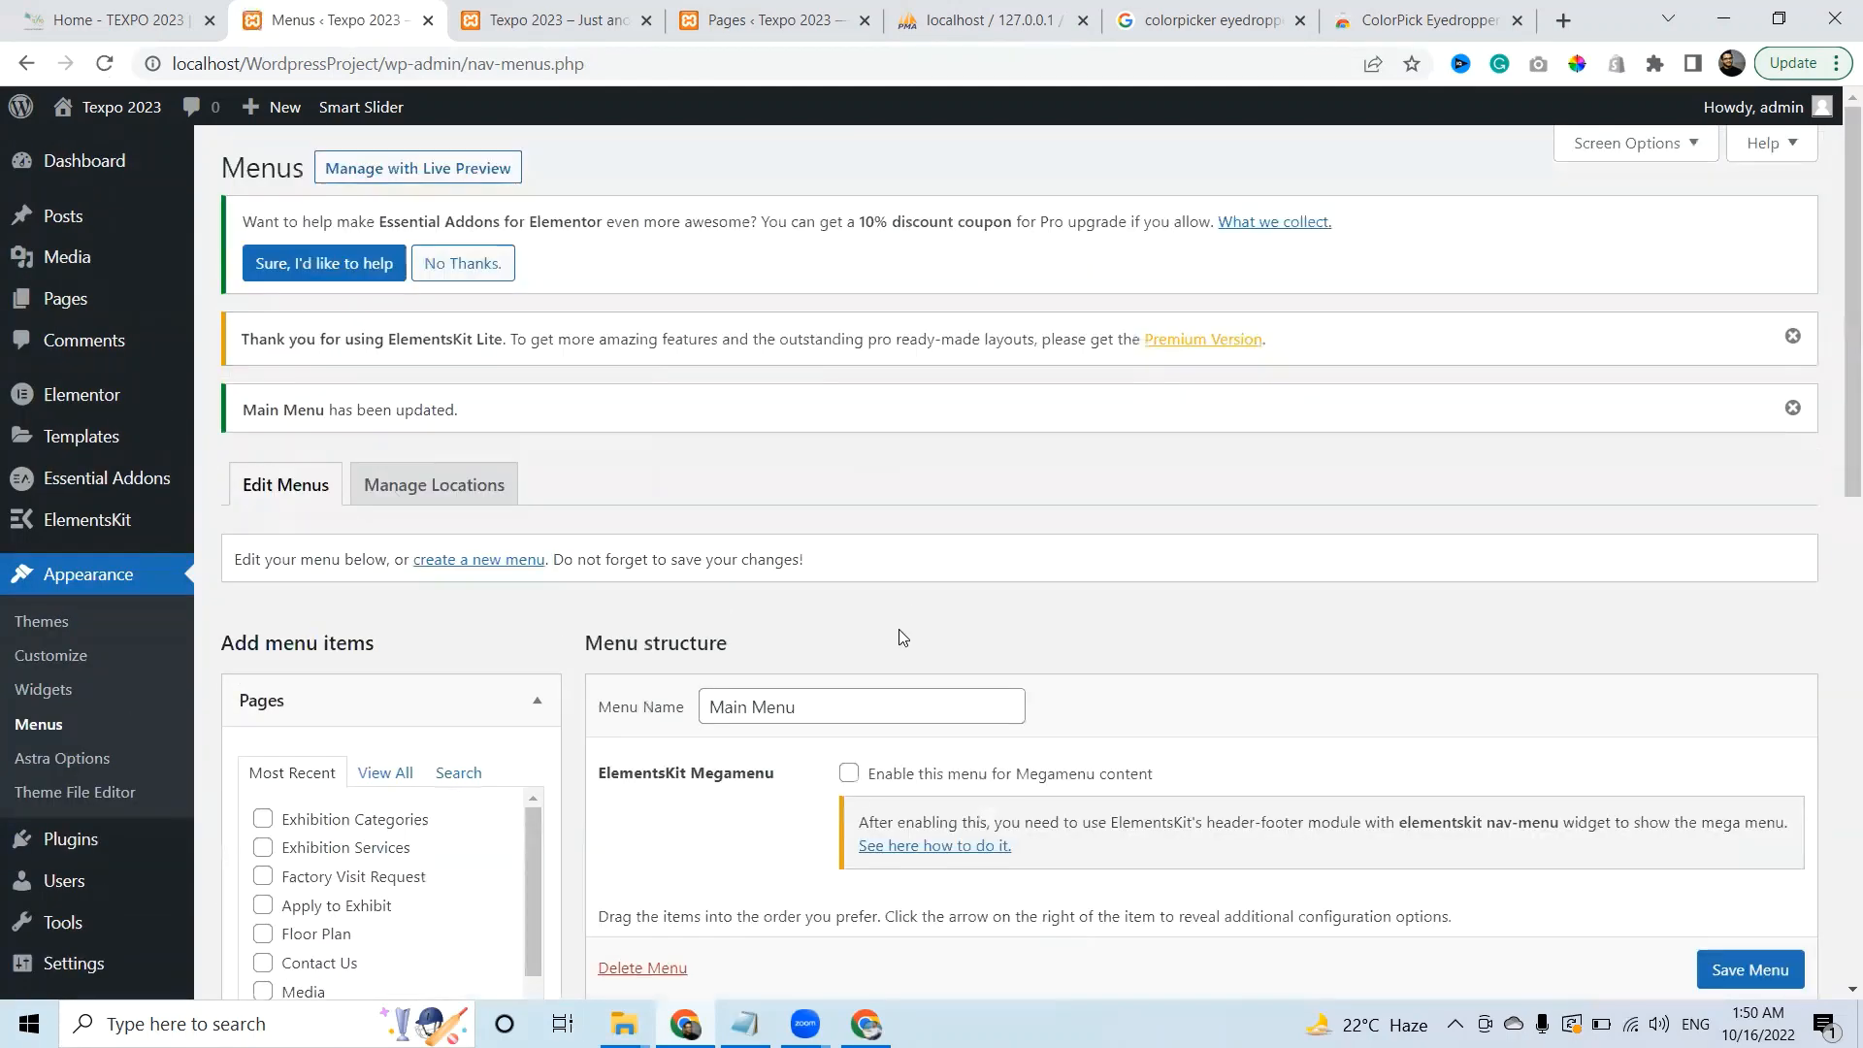
Enable Main Menu for ElementsKit Megamenu content
click(849, 773)
scroll(1837, 674, down, 1)
scroll(1837, 673, down, 4)
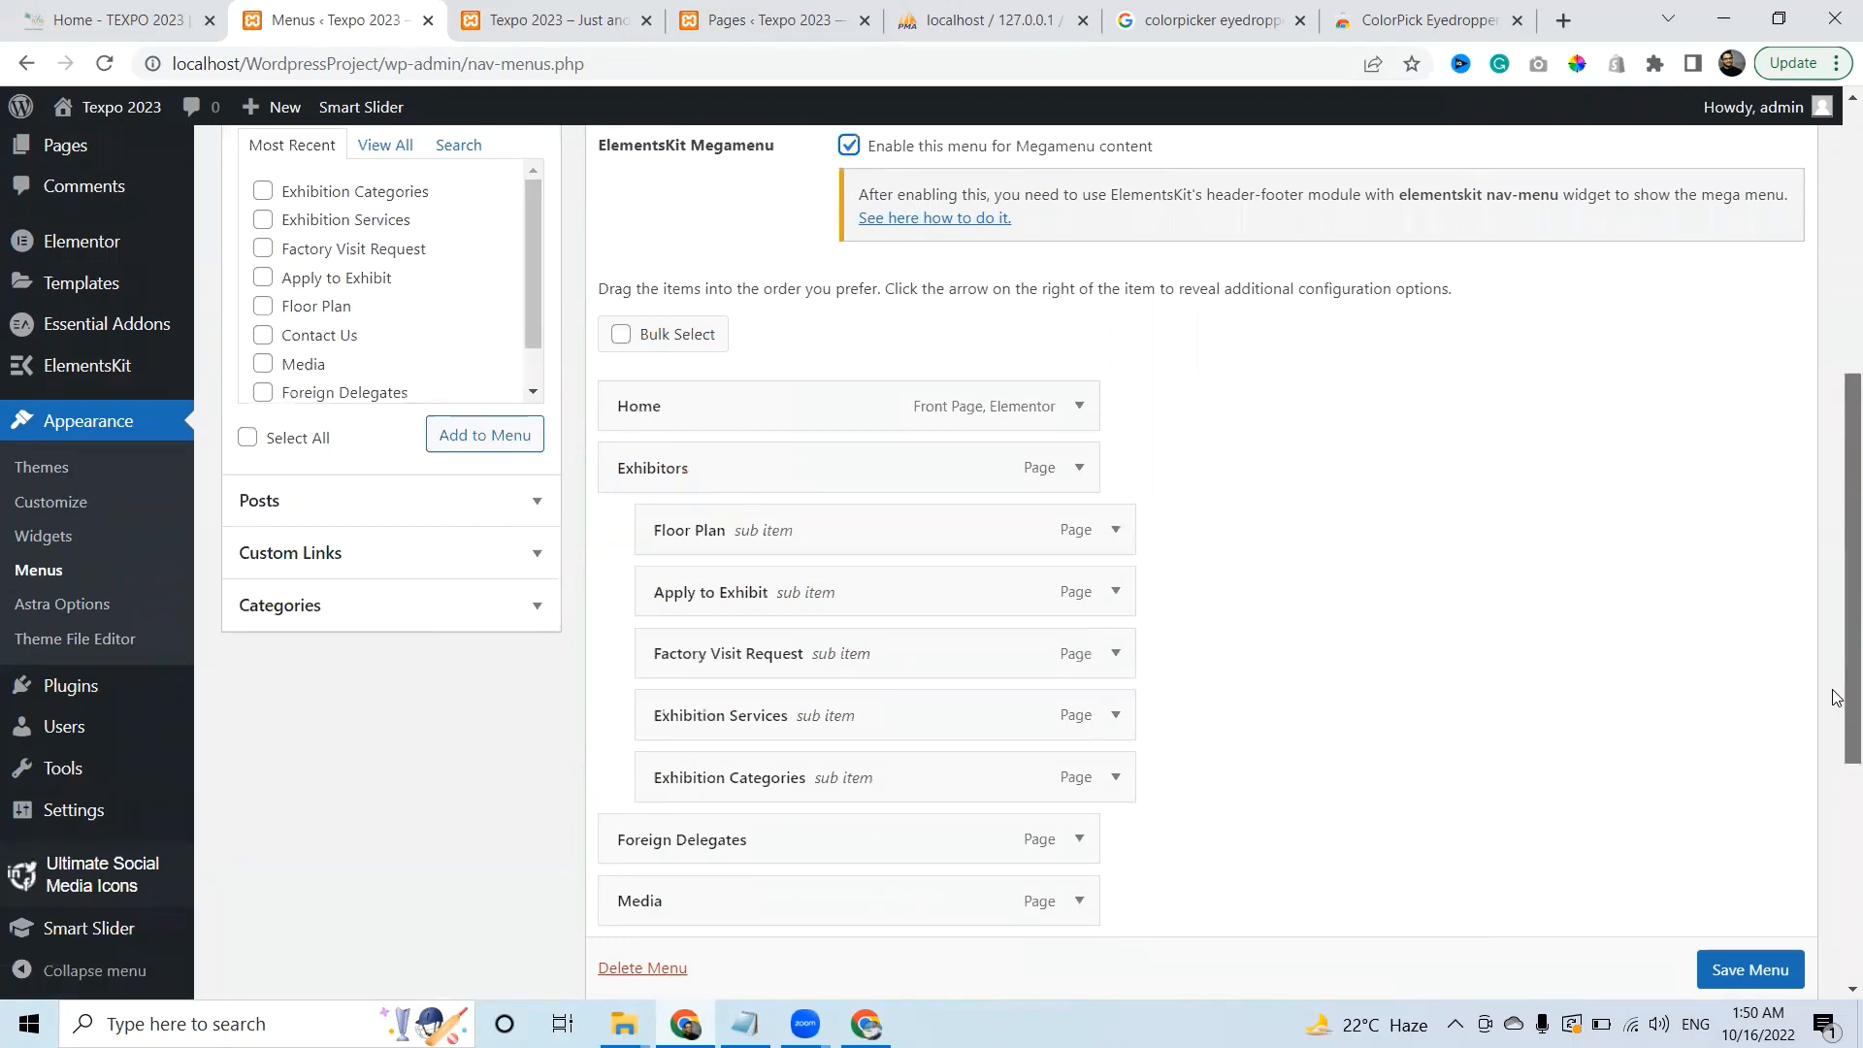
Enable the Megamenu for the Exhibitors menu item and open its content for editing in Elementor
mouse_move(774, 470)
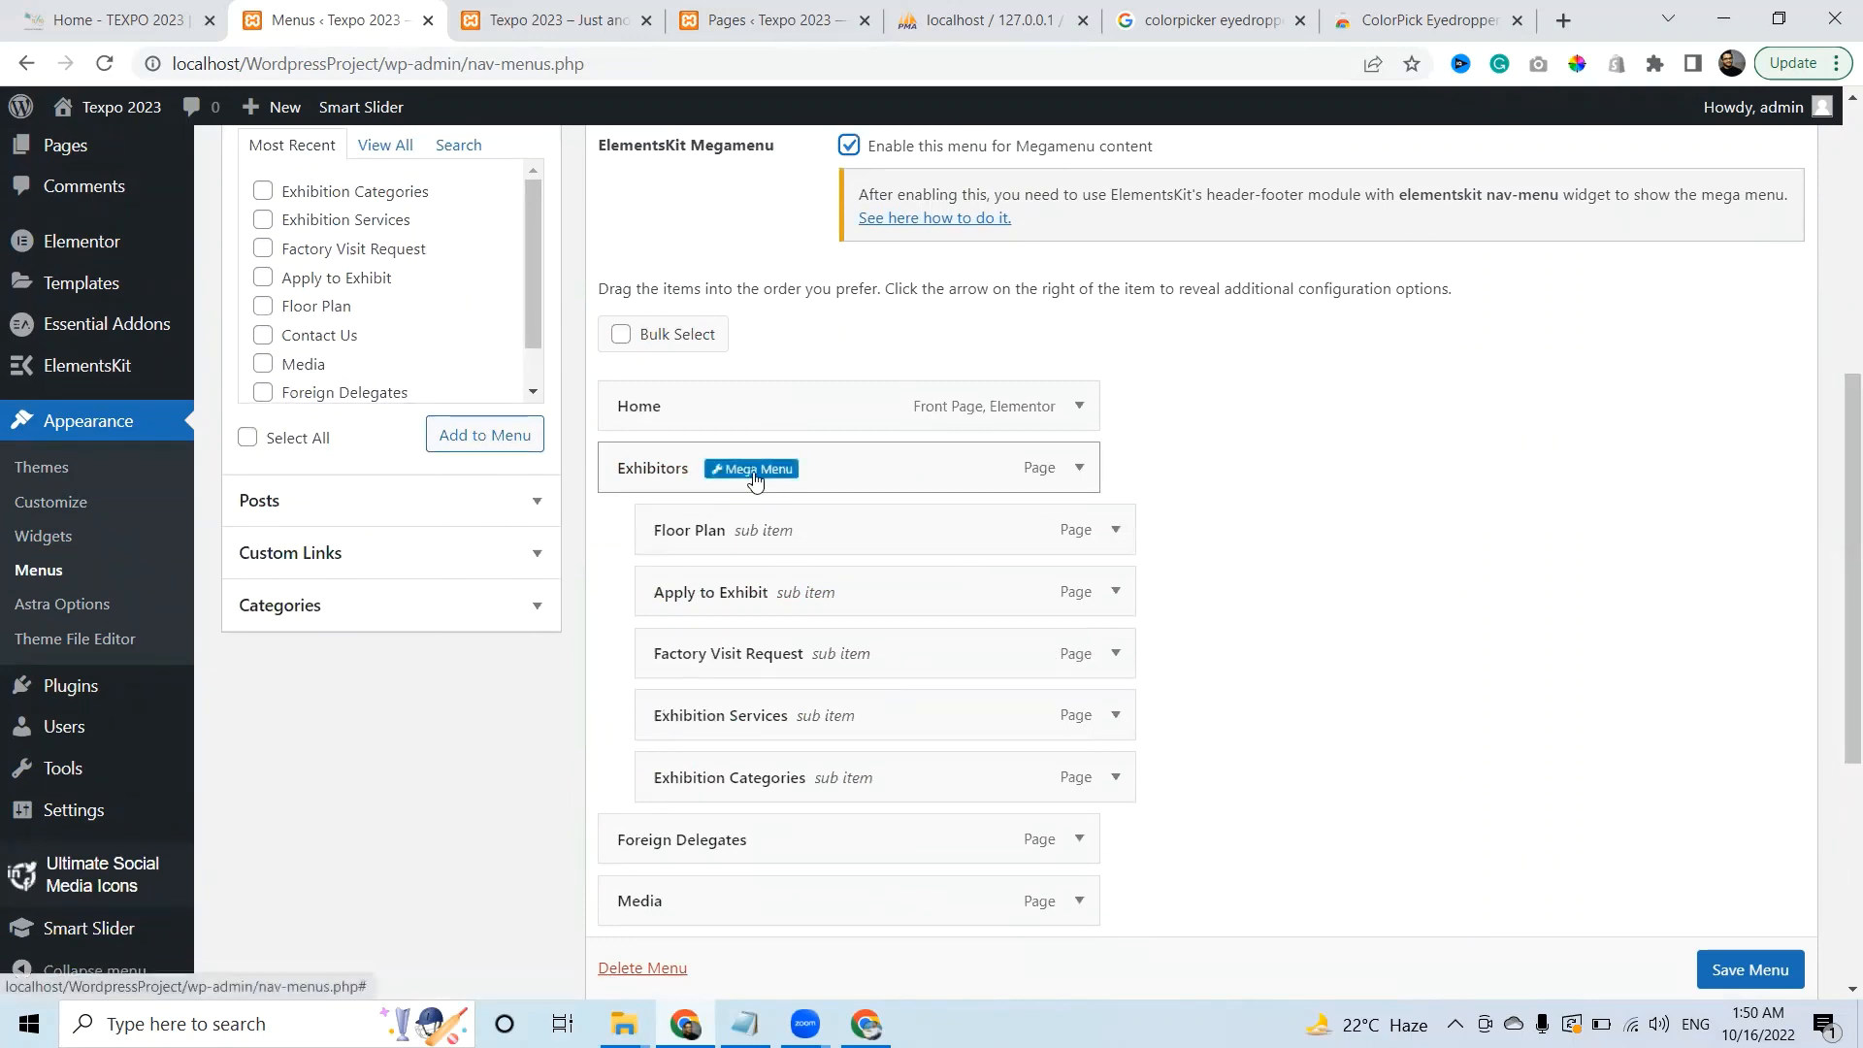
click(767, 472)
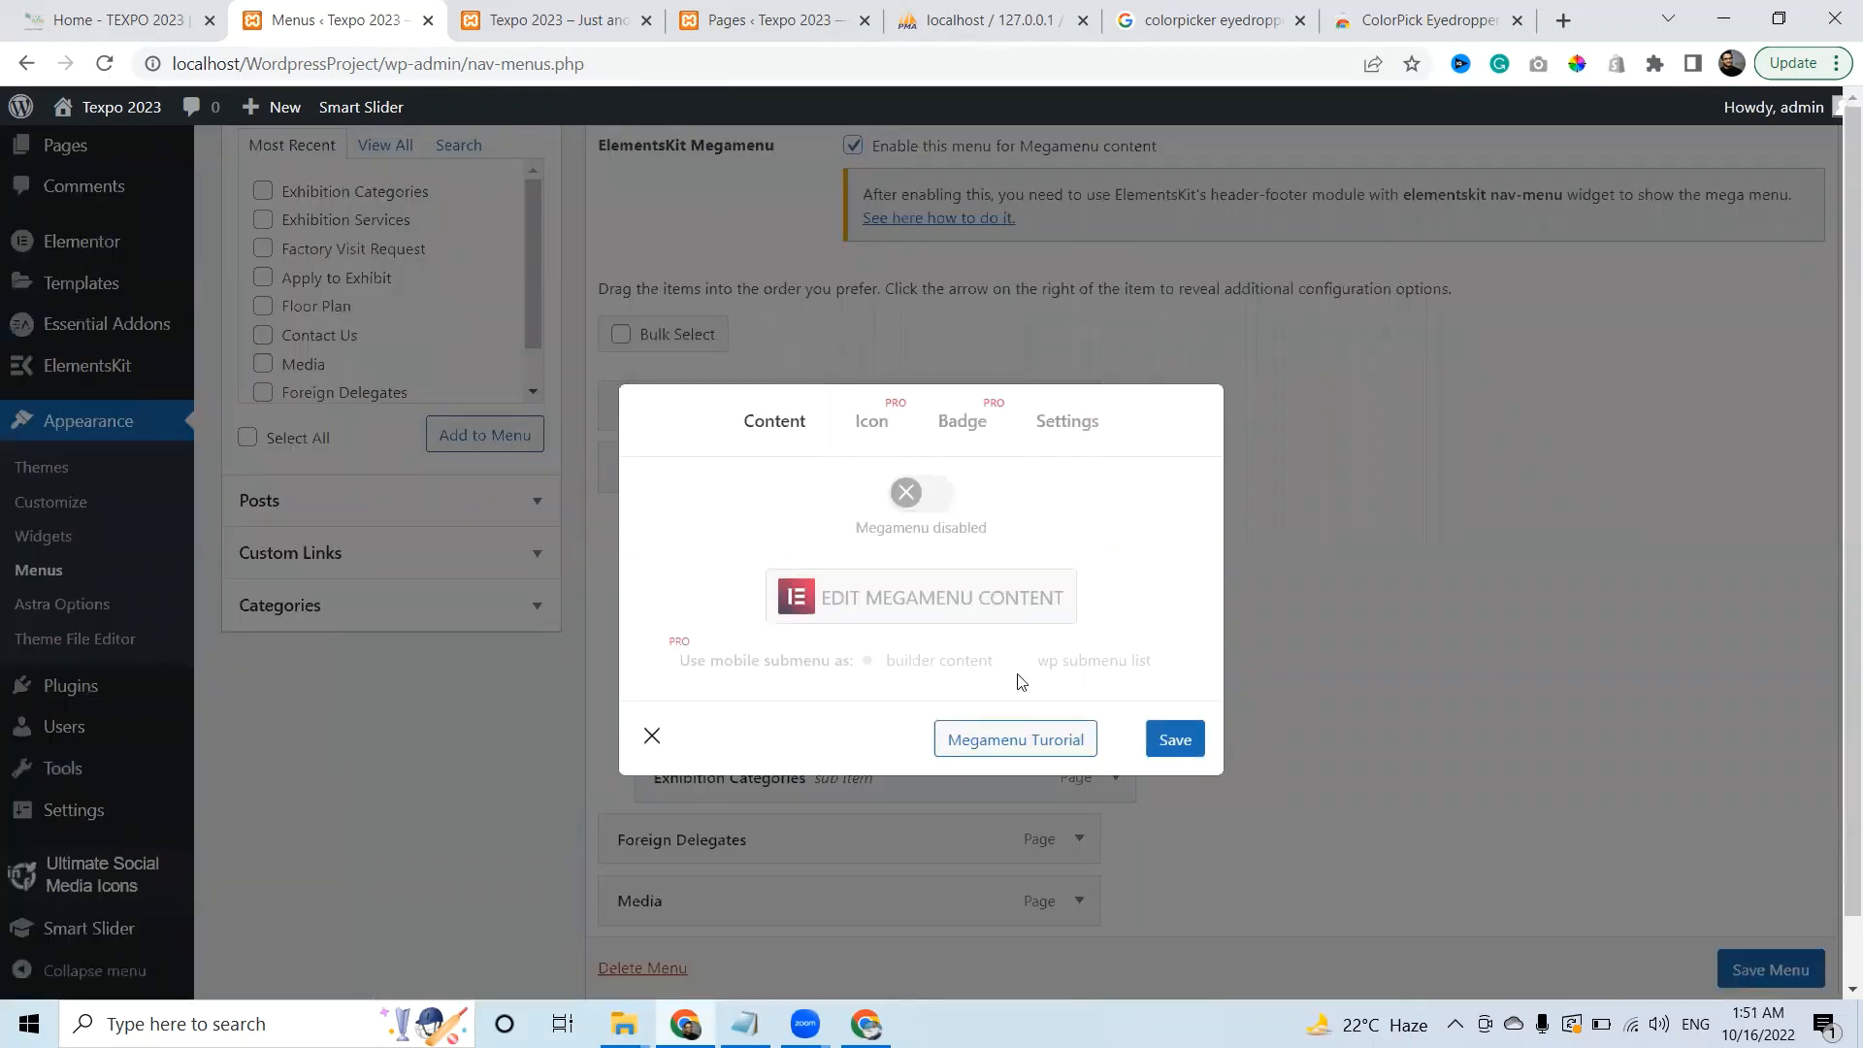
click(1171, 755)
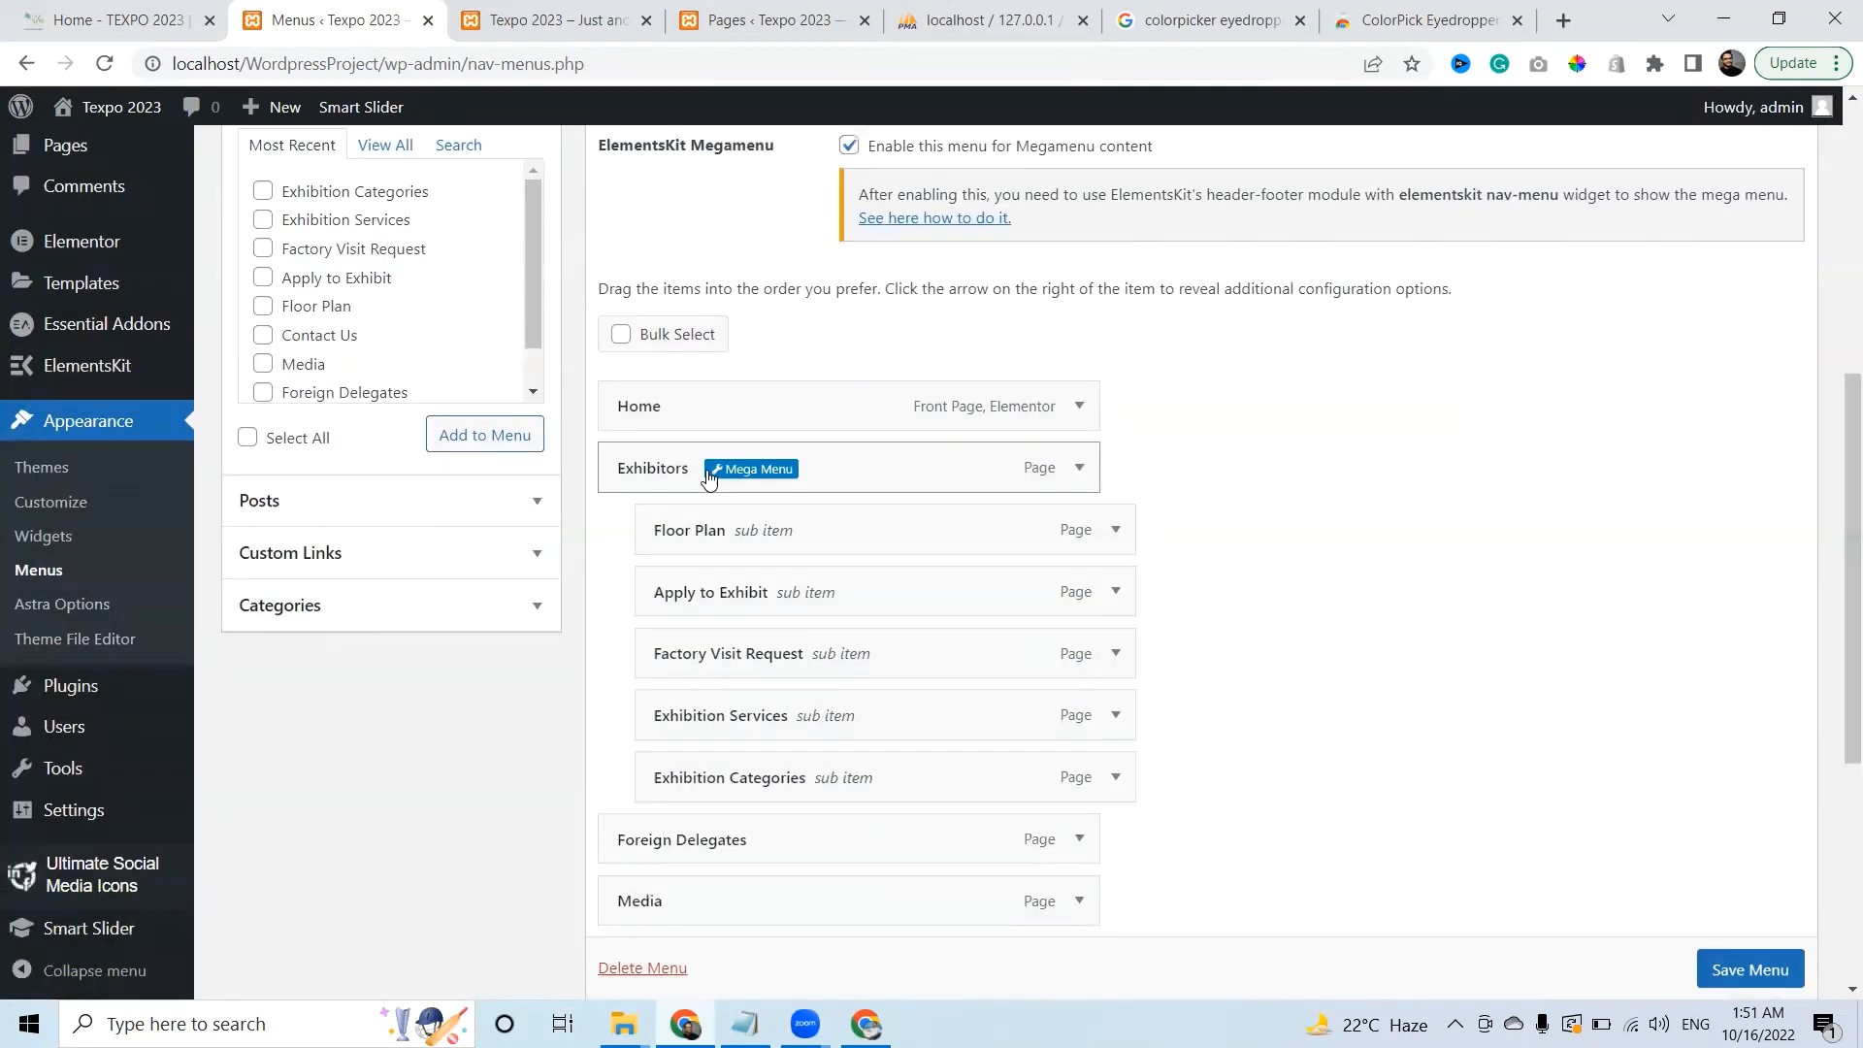
click(738, 472)
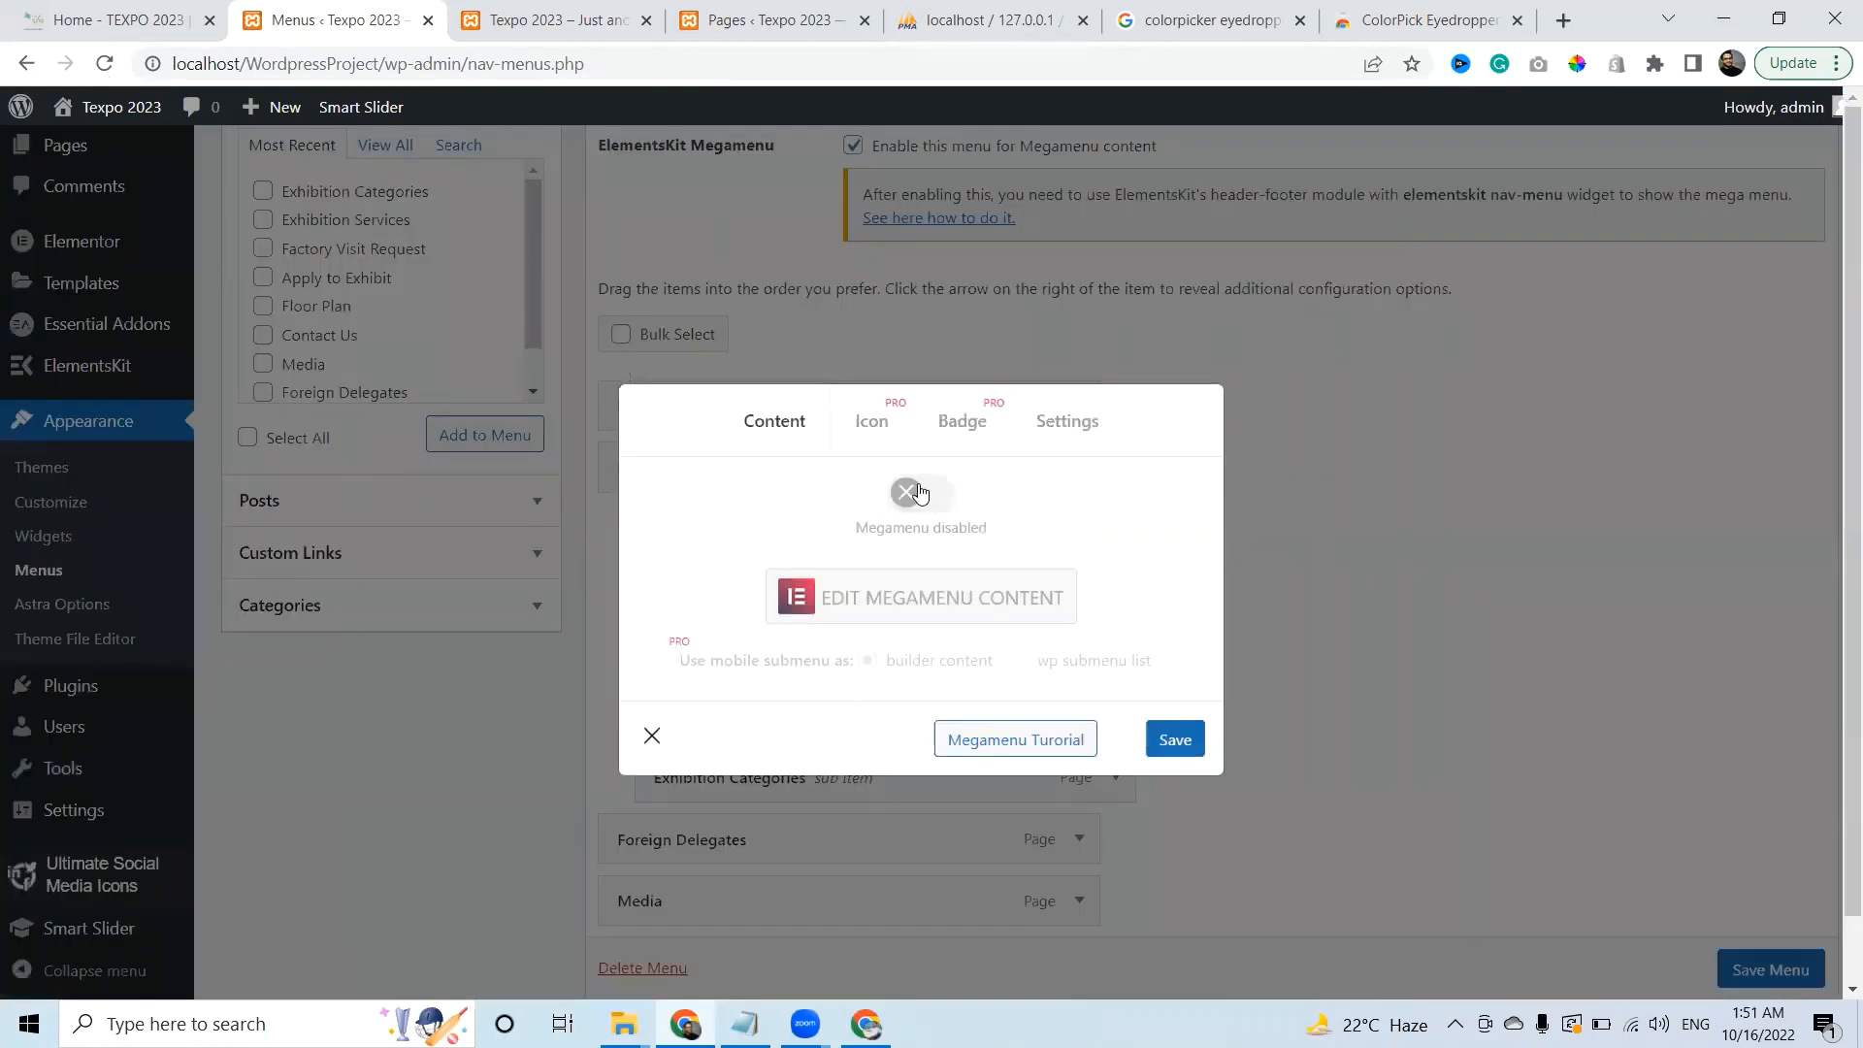
click(920, 493)
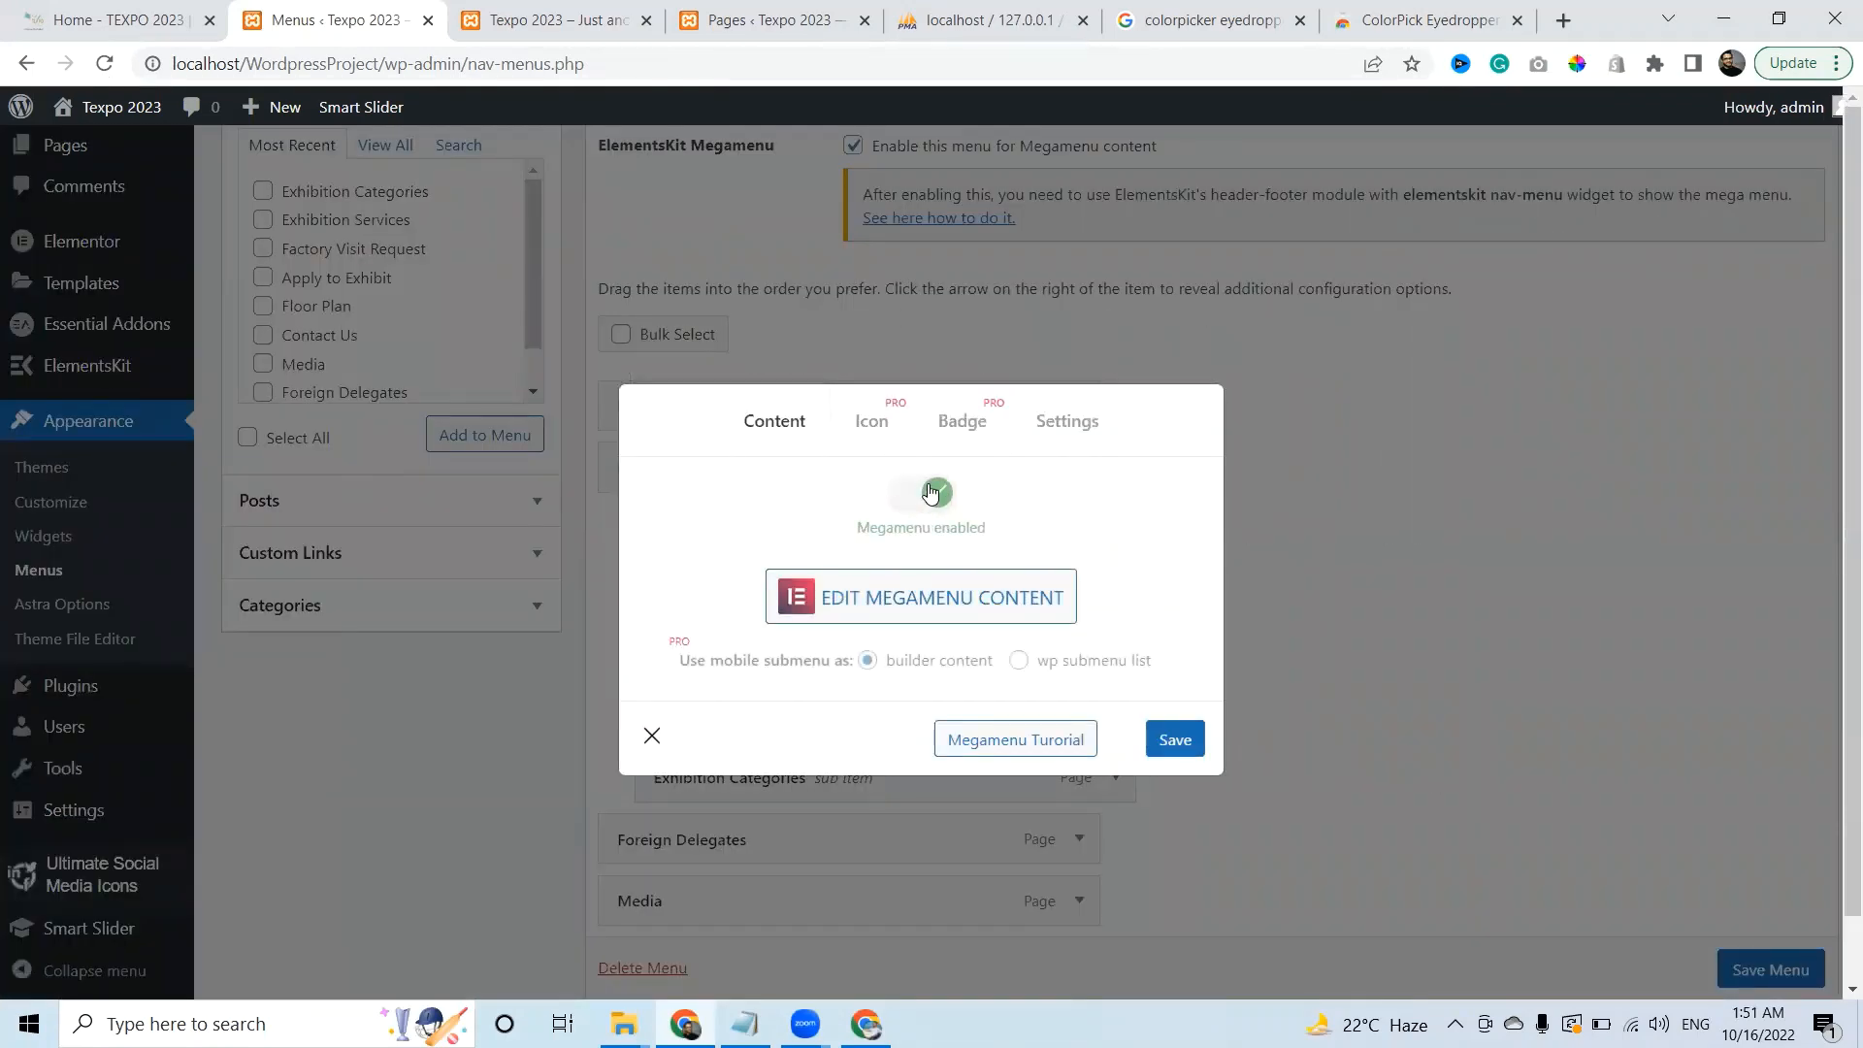
click(906, 600)
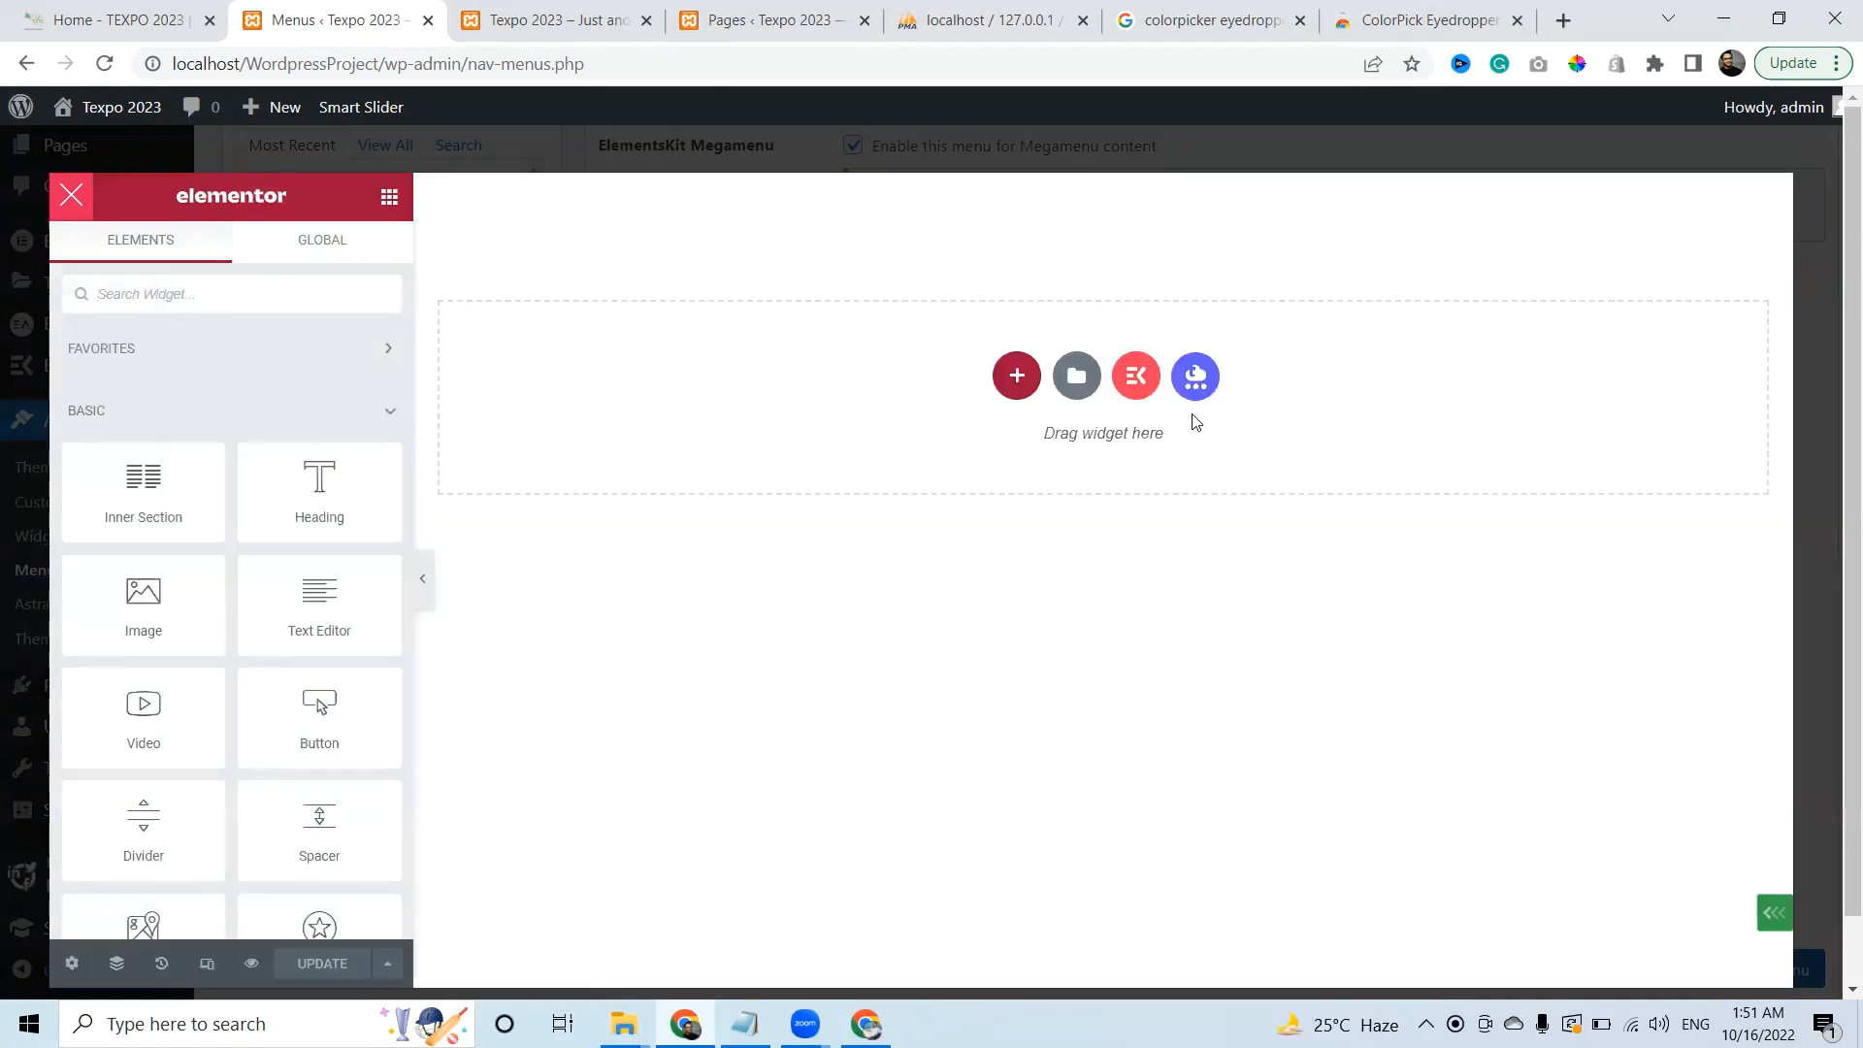
Search the section templates in the ElementsKit library for "mega menu"
click(1132, 389)
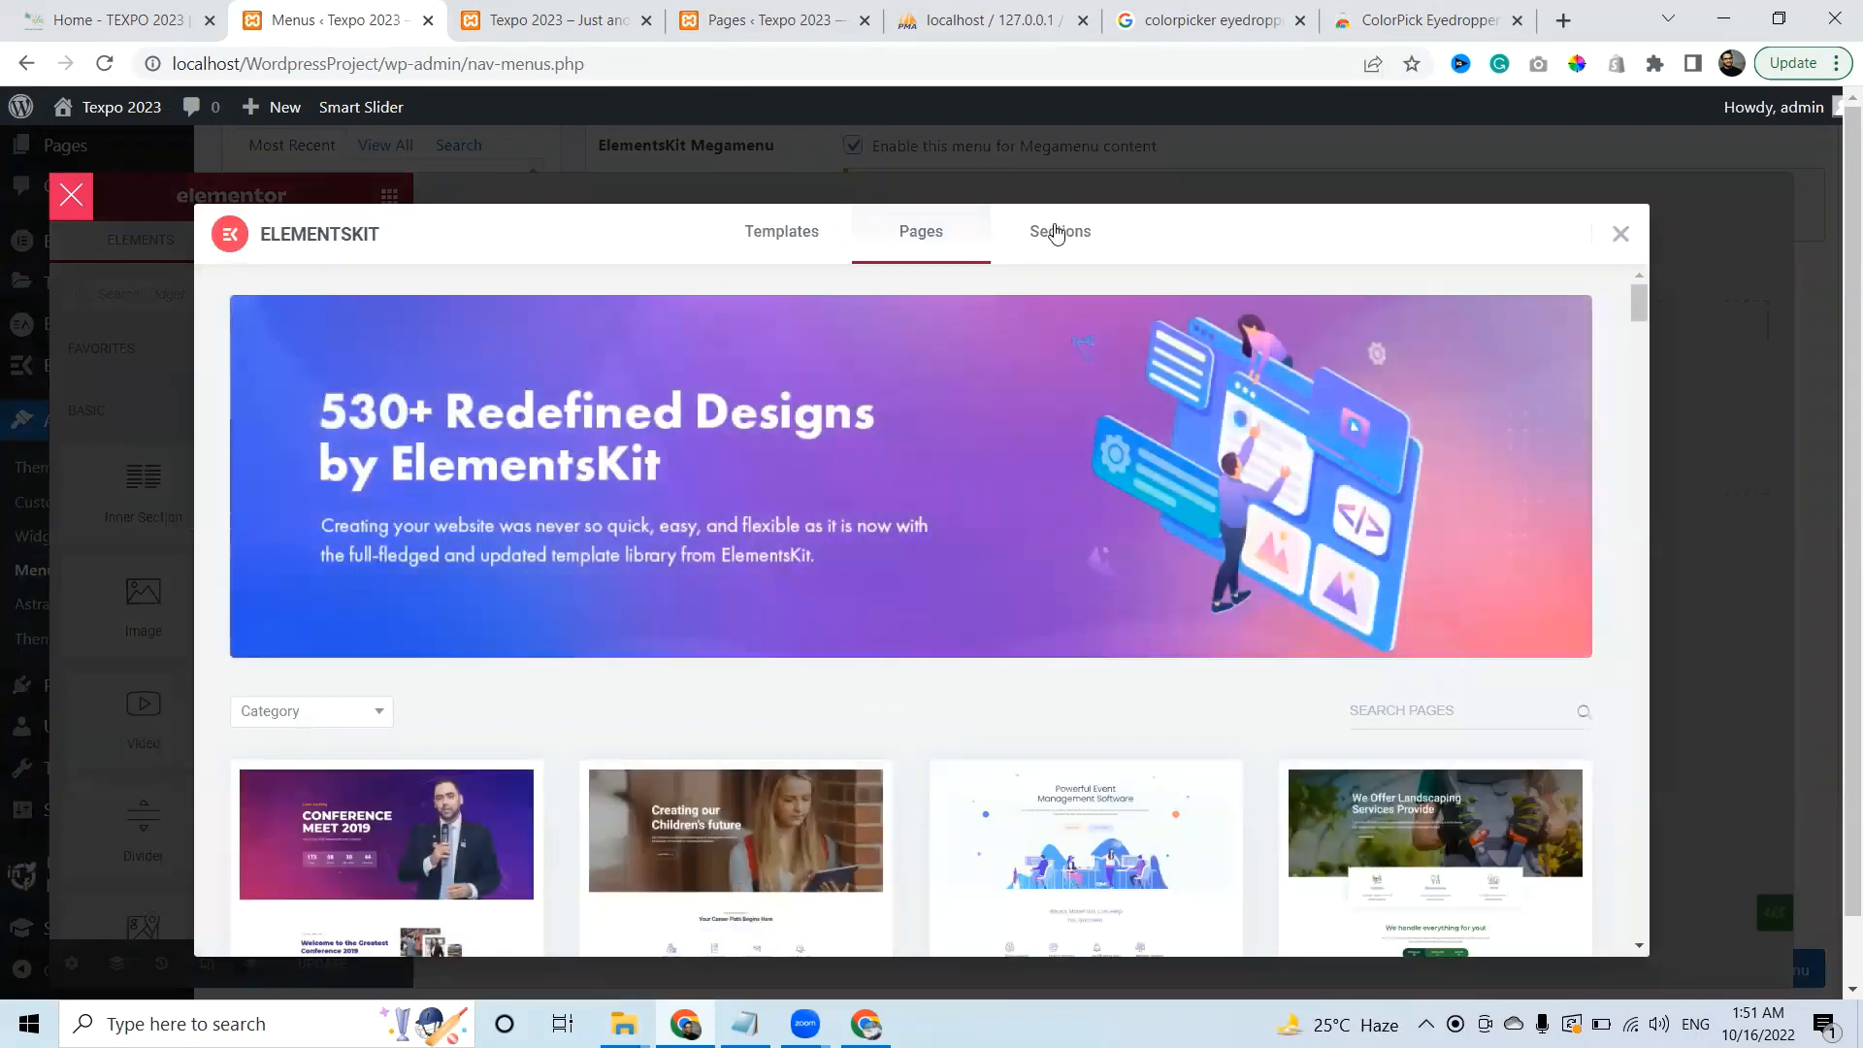
click(1057, 231)
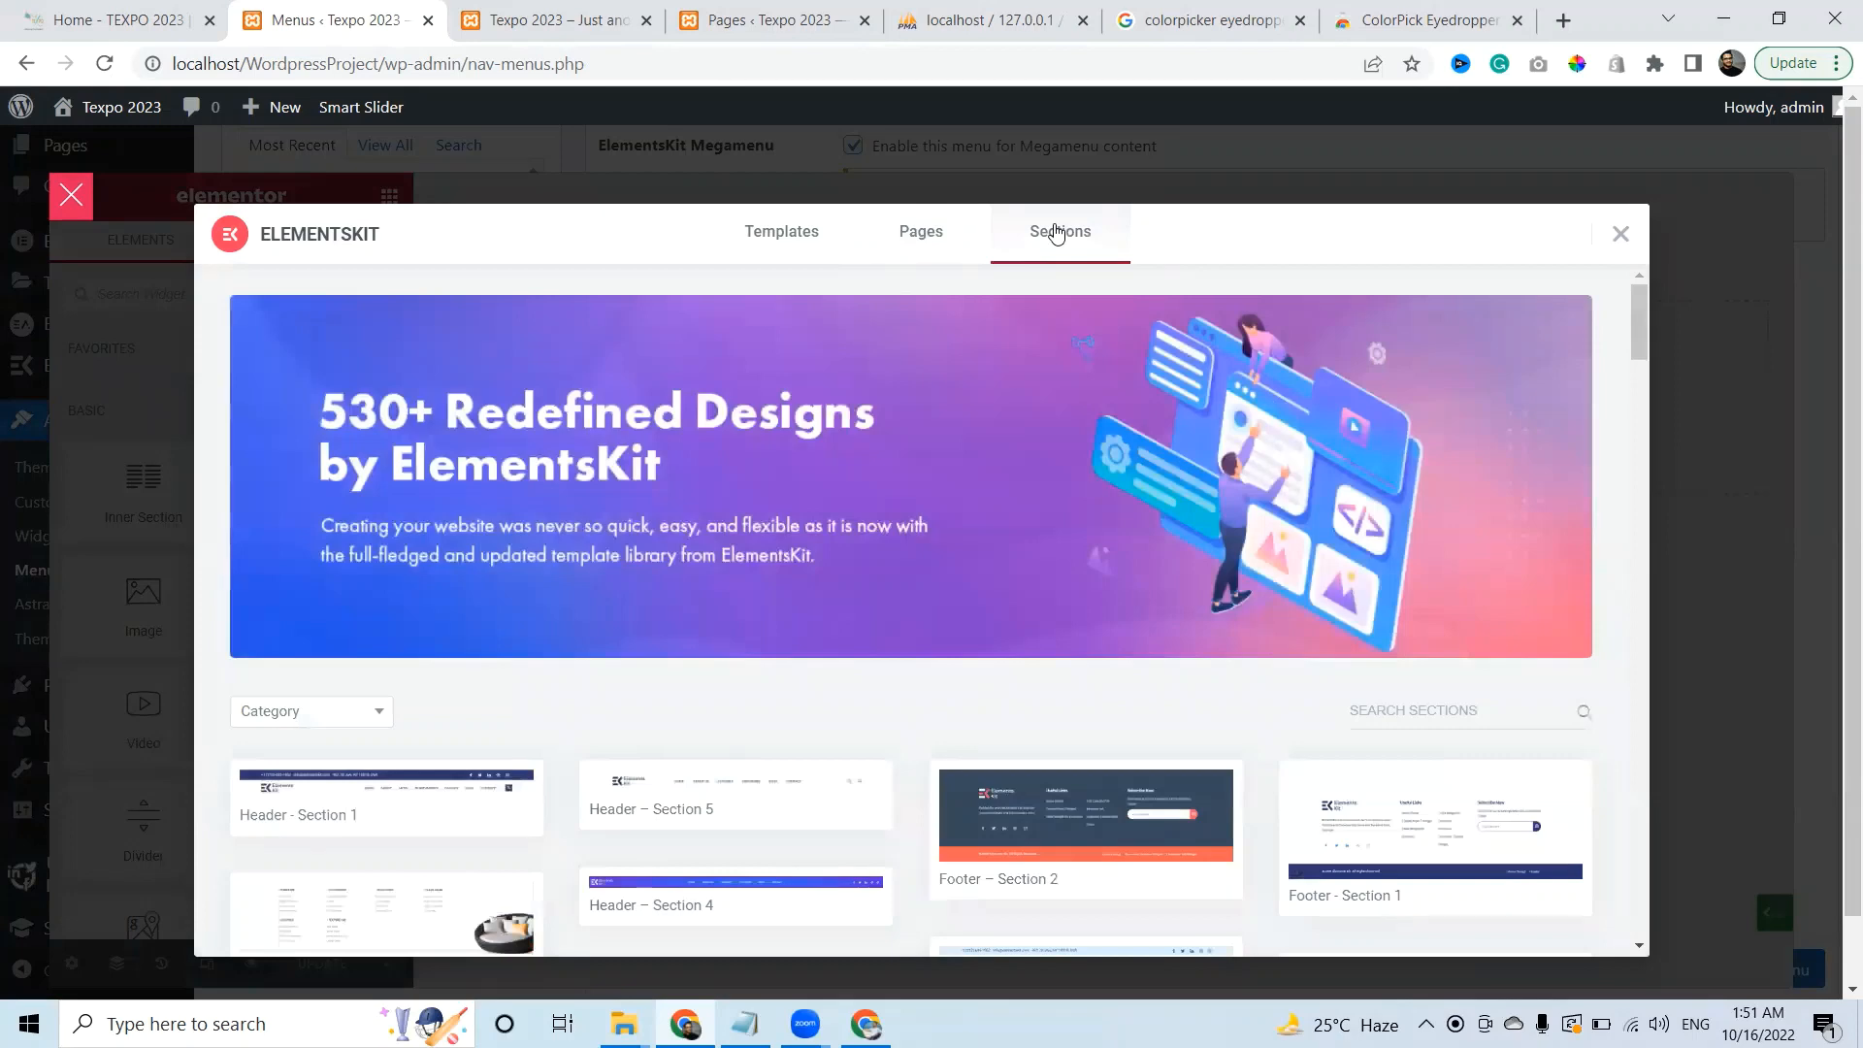
click(1460, 723)
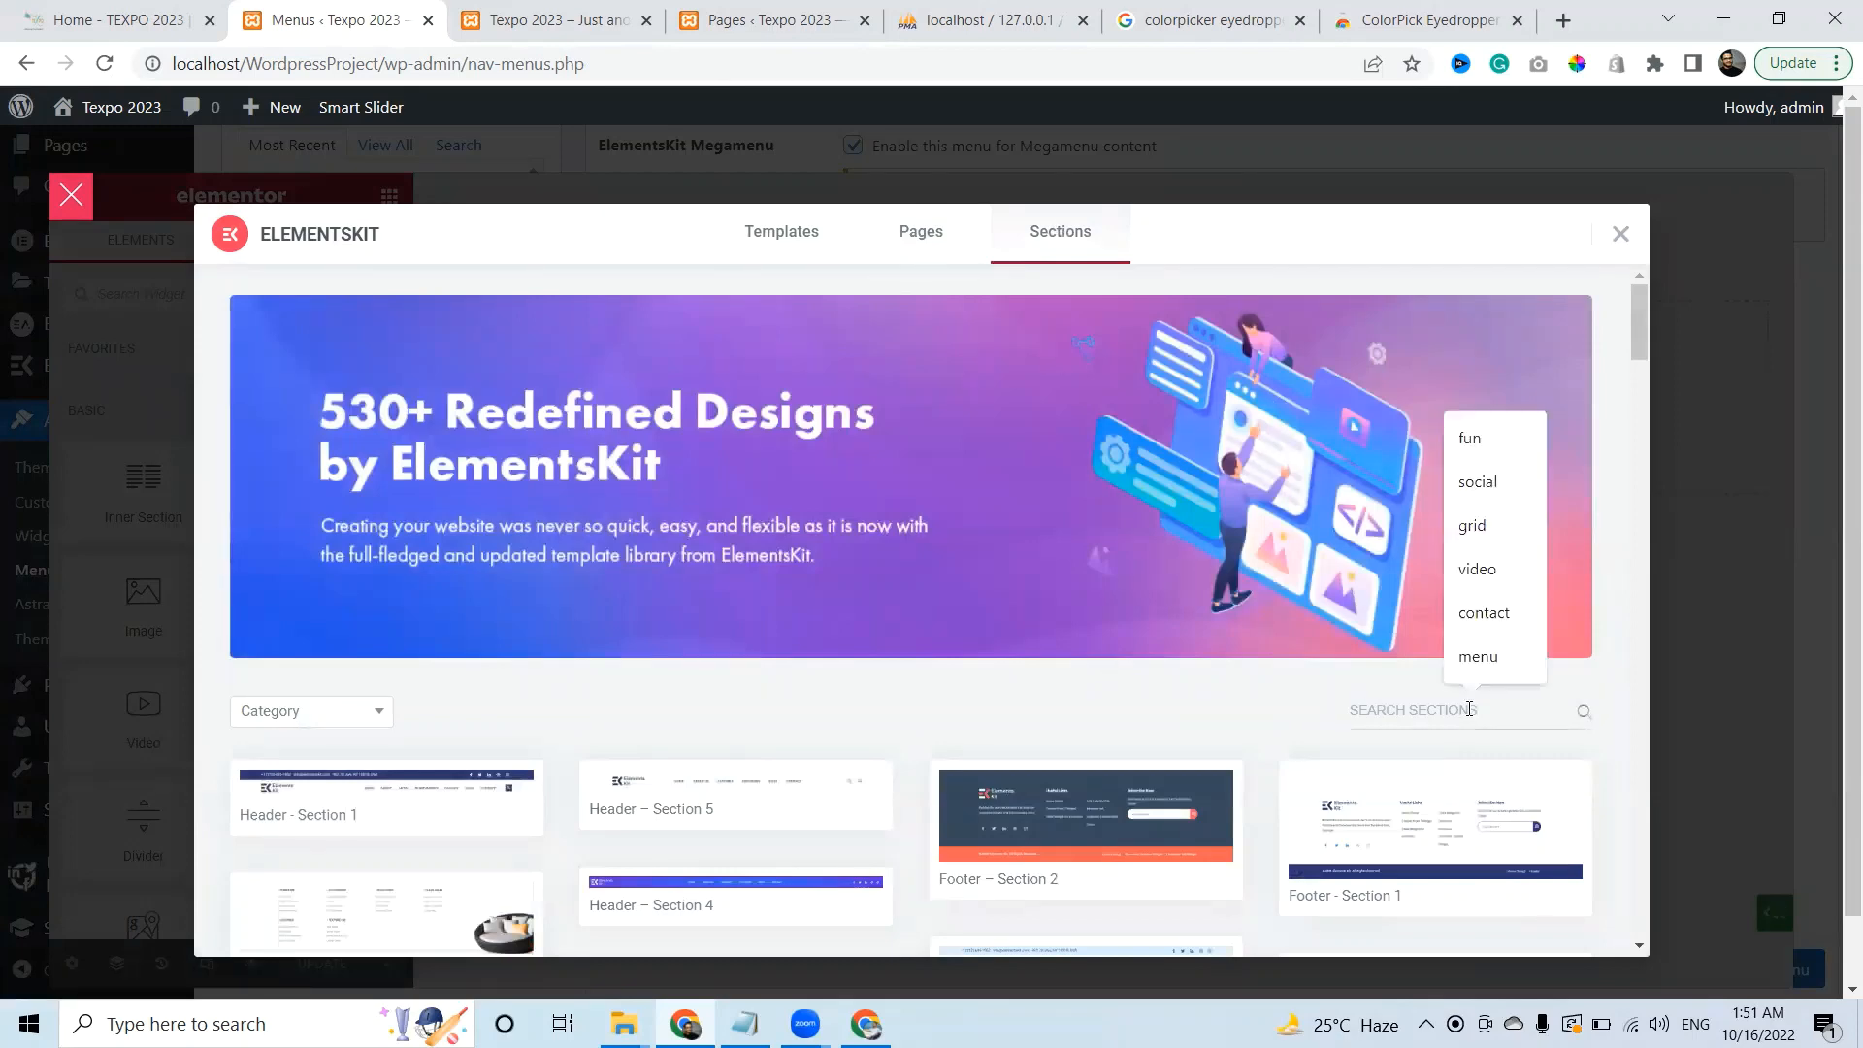
text(mega)
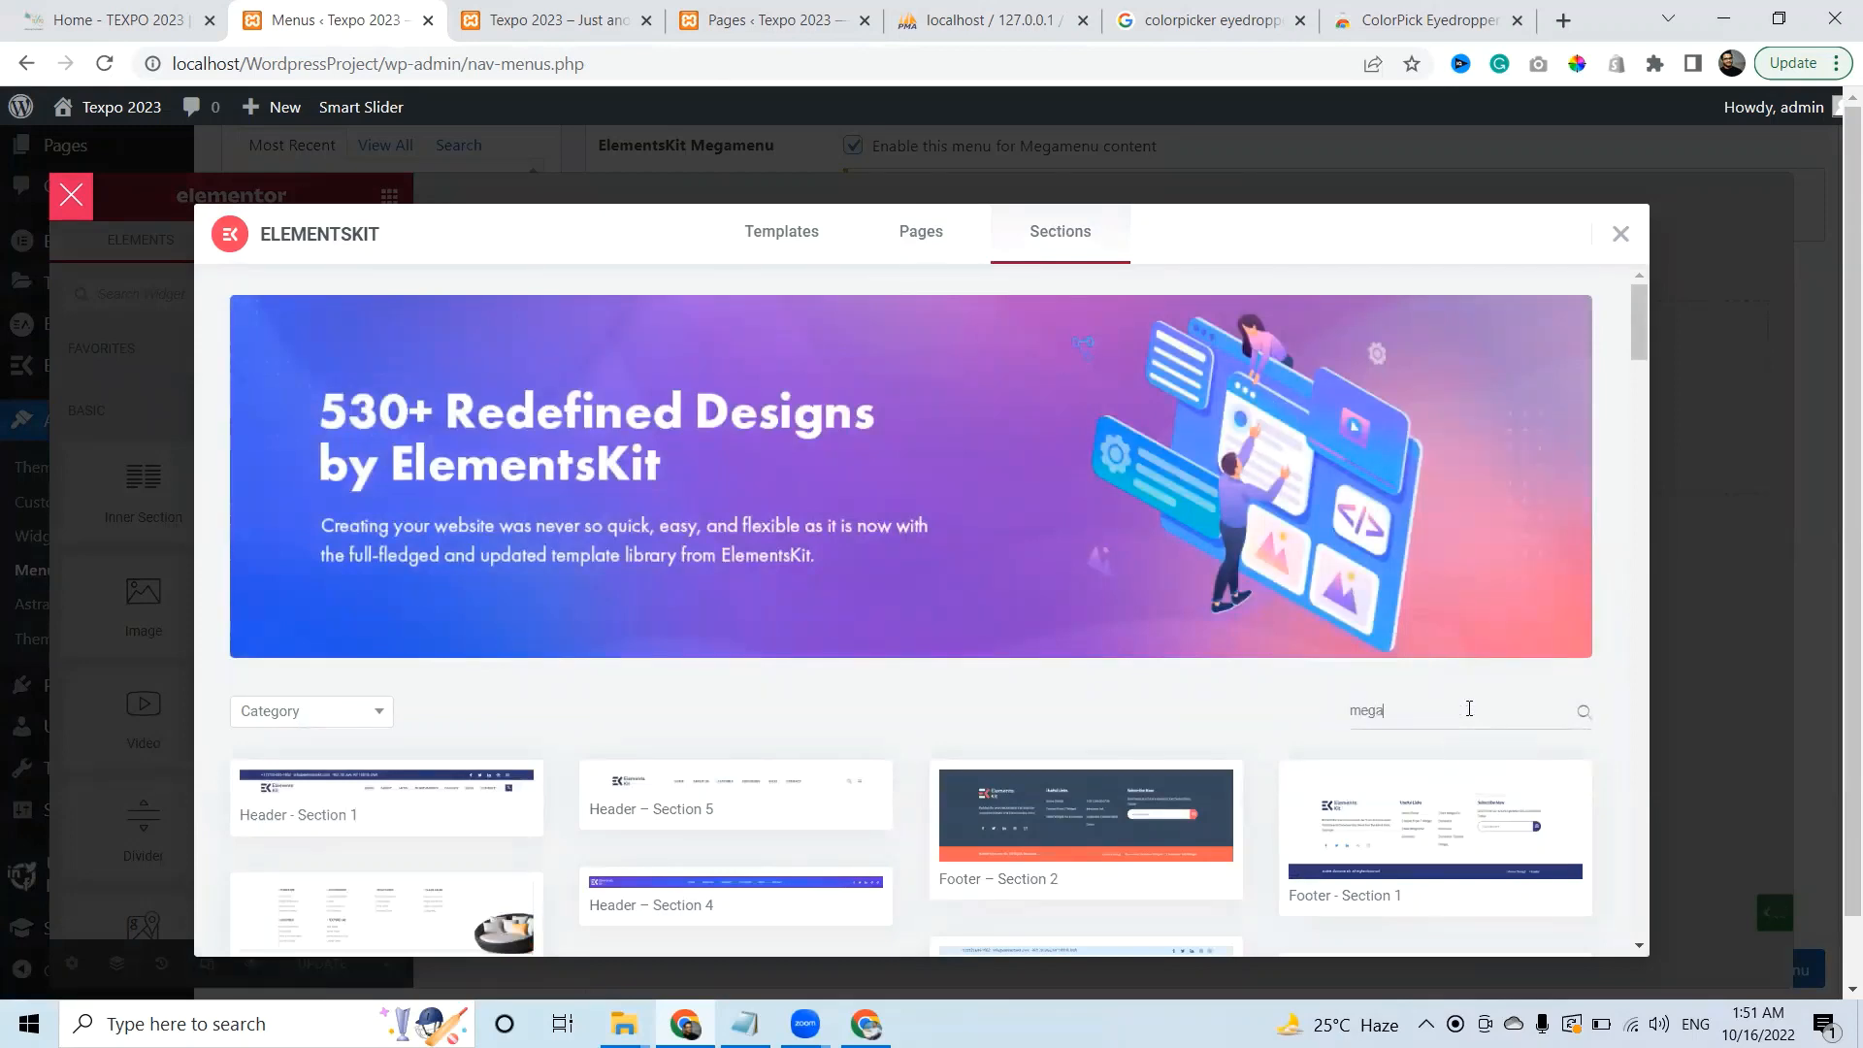
text( menu)
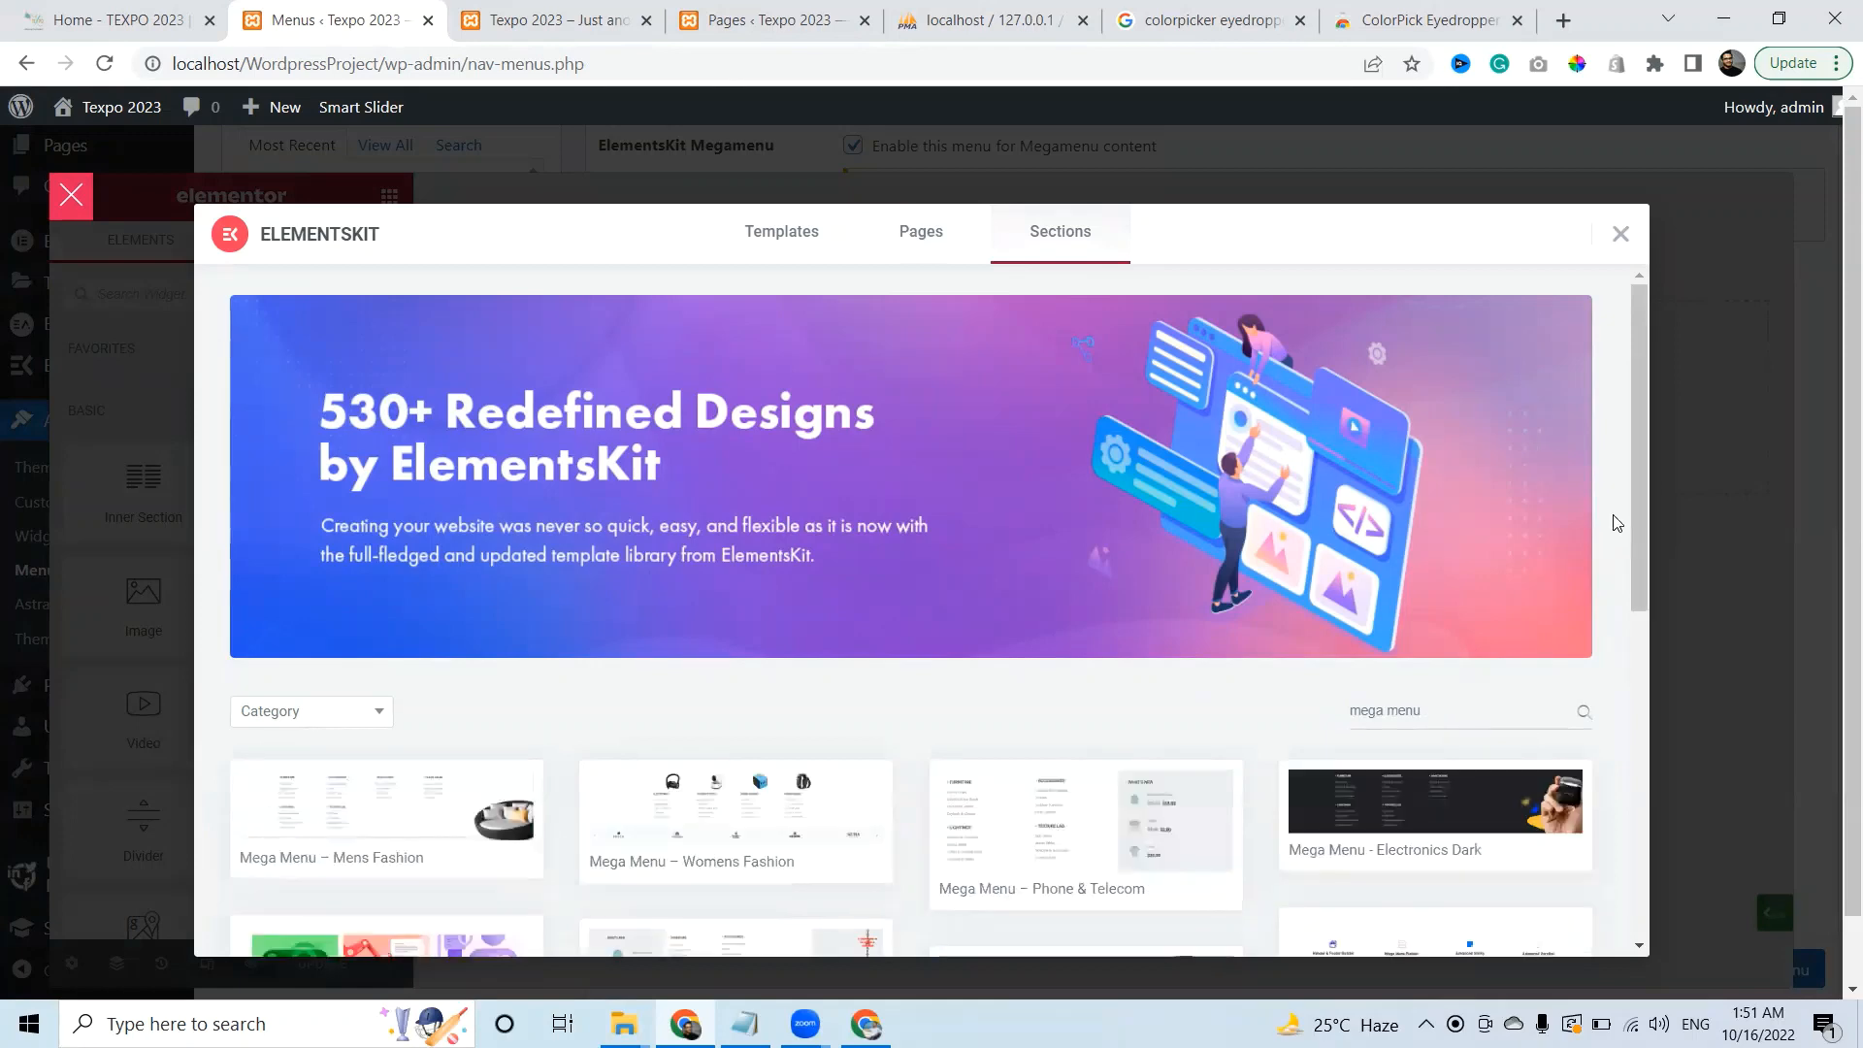
Insert the Mega Menu – Item 2 section template into the Exhibitors megamenu content
drag(1642, 497, 1651, 671)
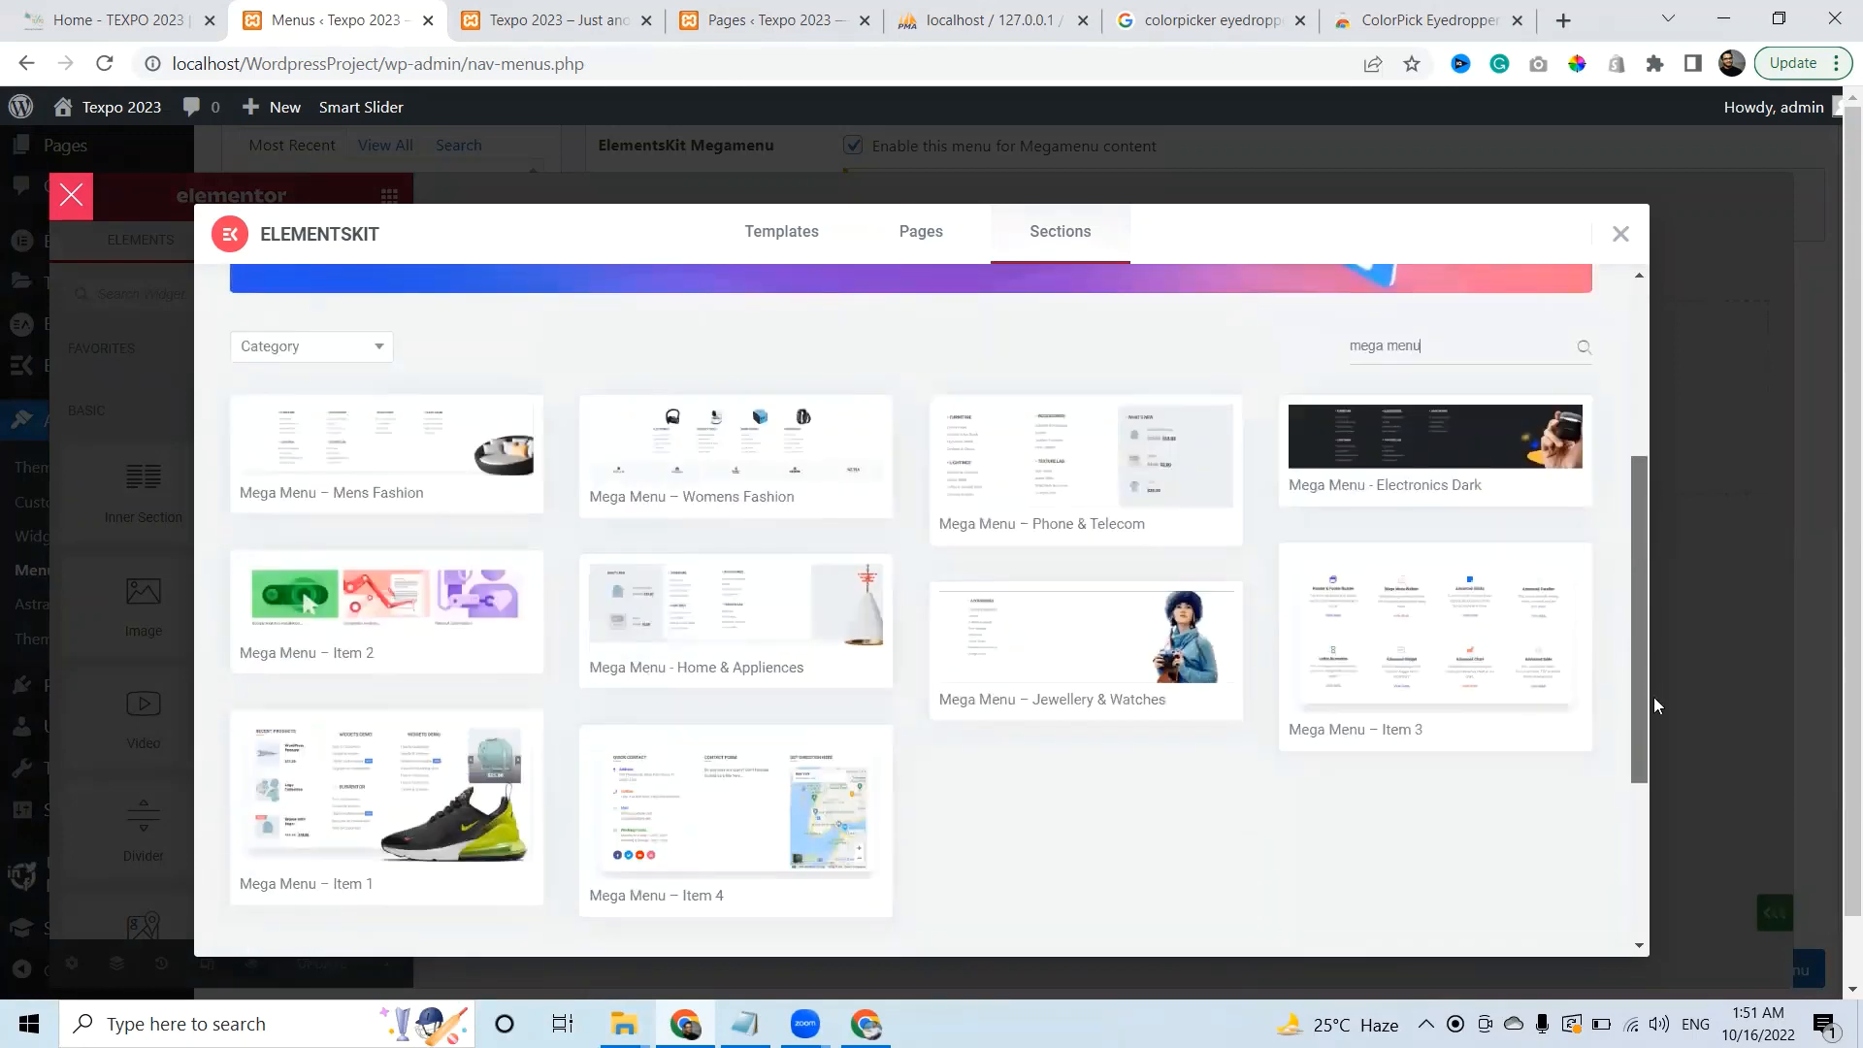
scroll(1654, 699, down, 1)
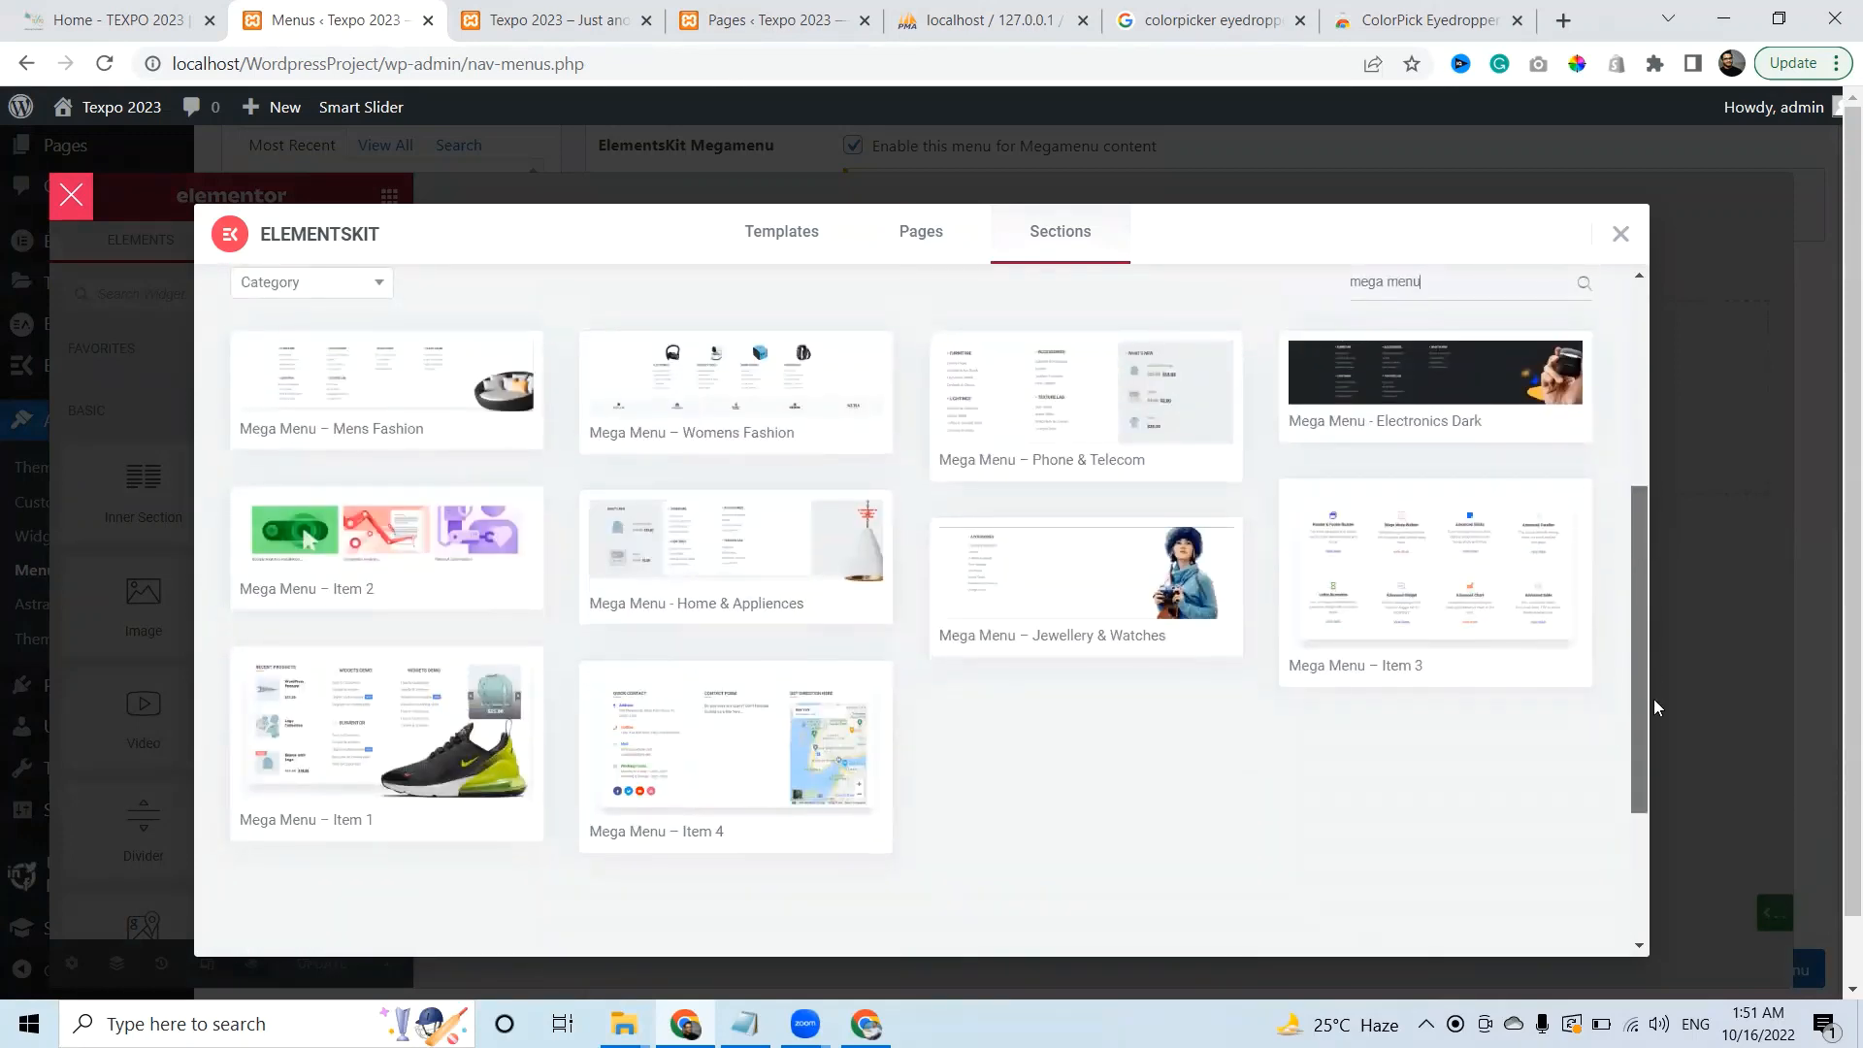
scroll(1656, 709, down, 1)
scroll(1656, 695, up, 1)
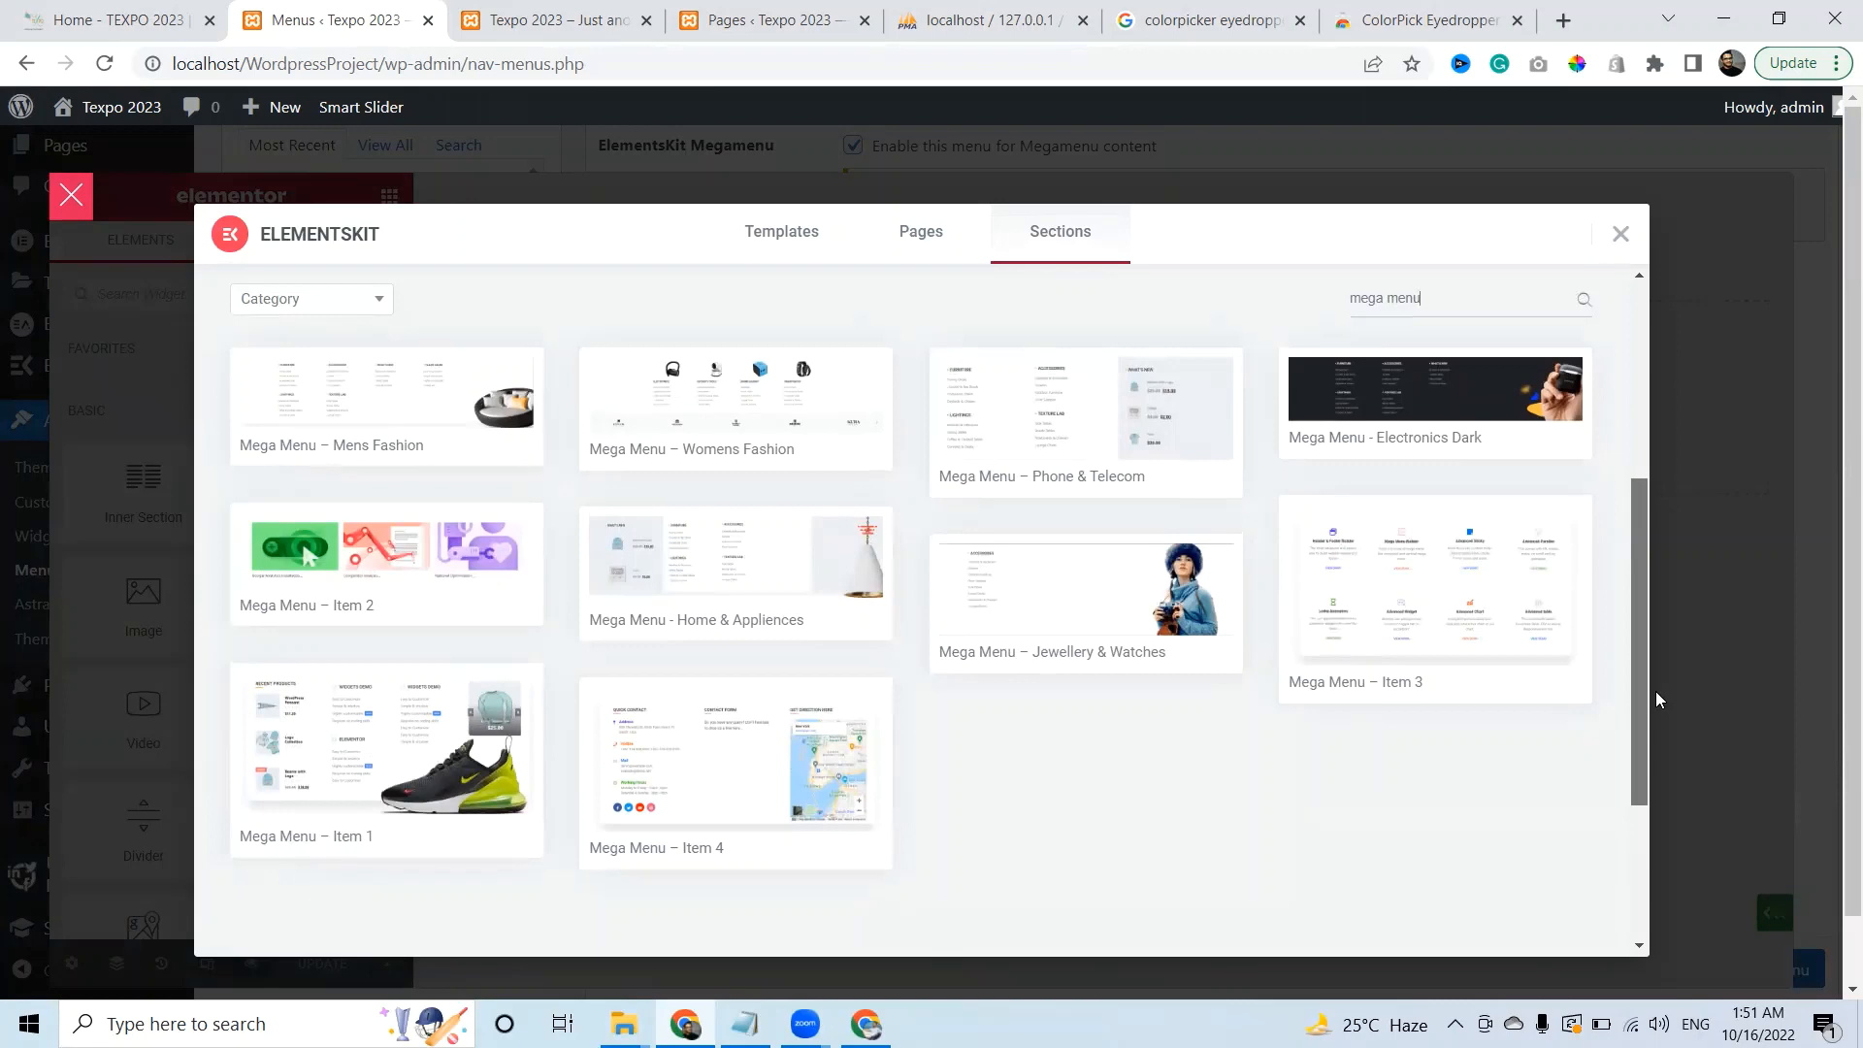
scroll(1656, 683, up, 1)
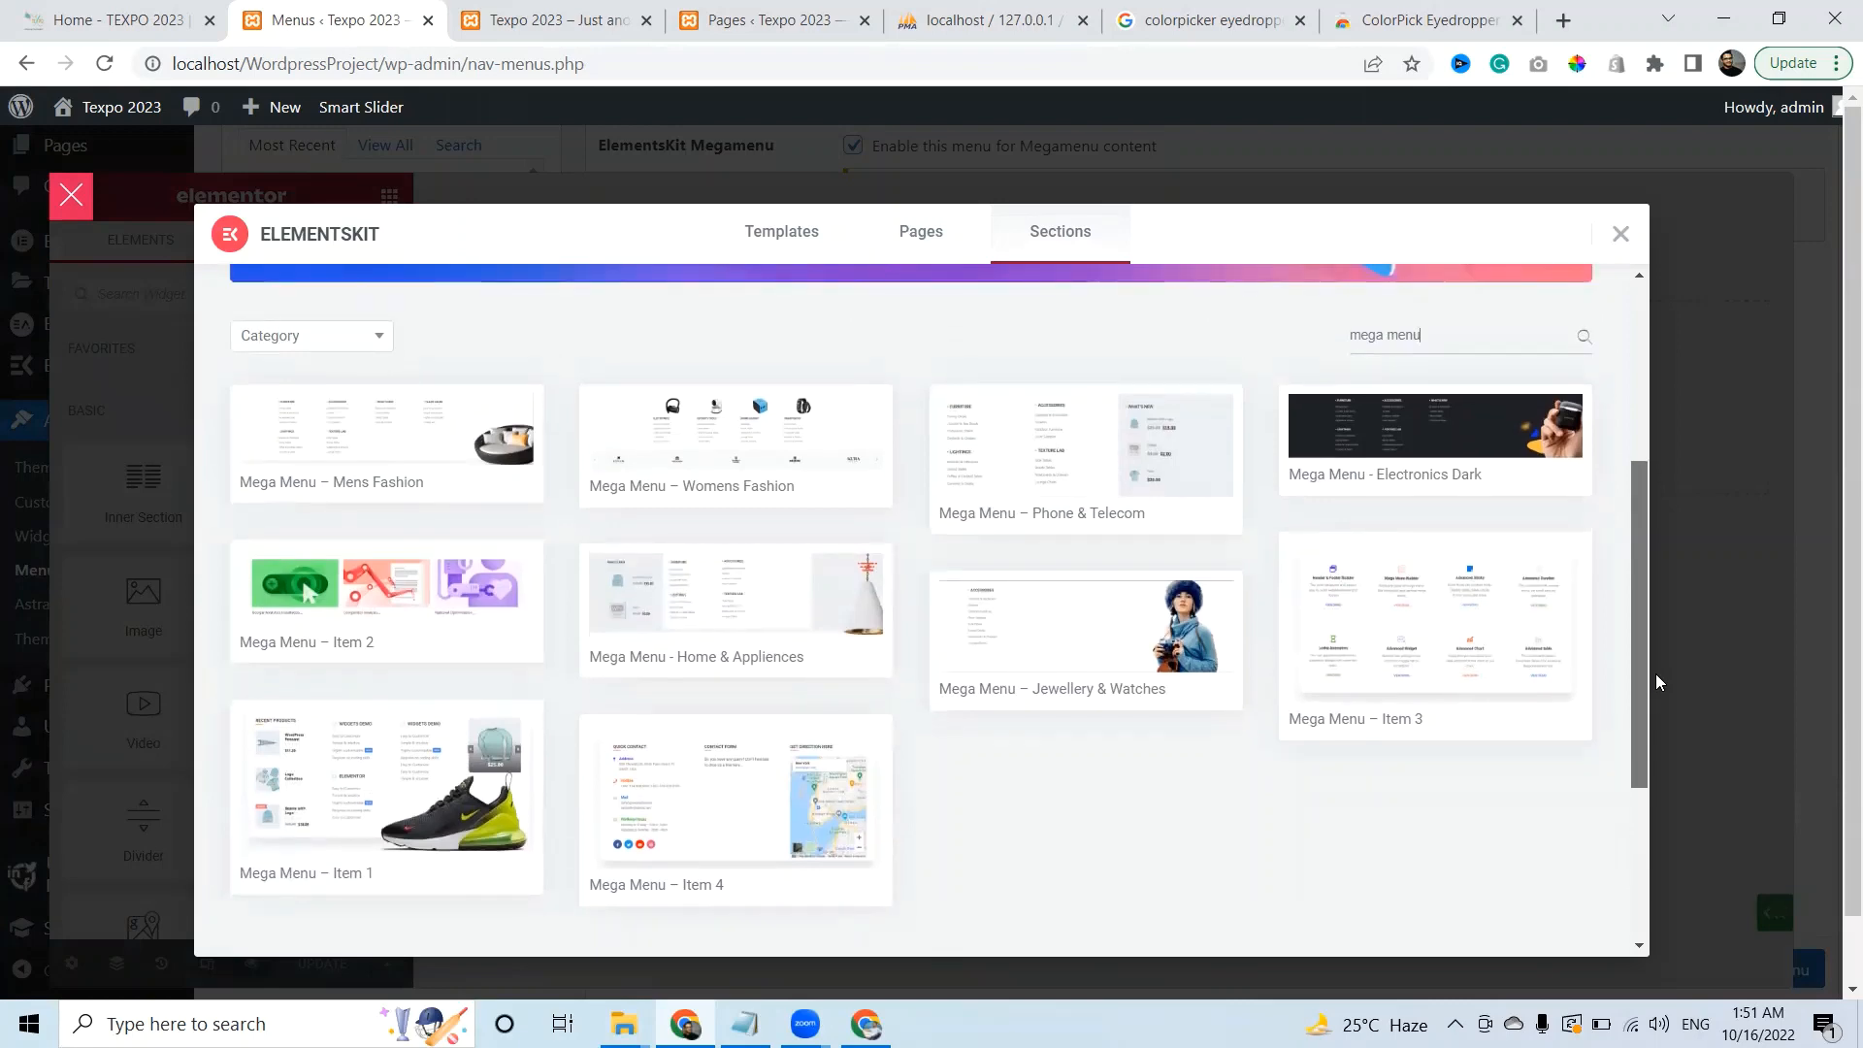
scroll(1656, 679, down, 1)
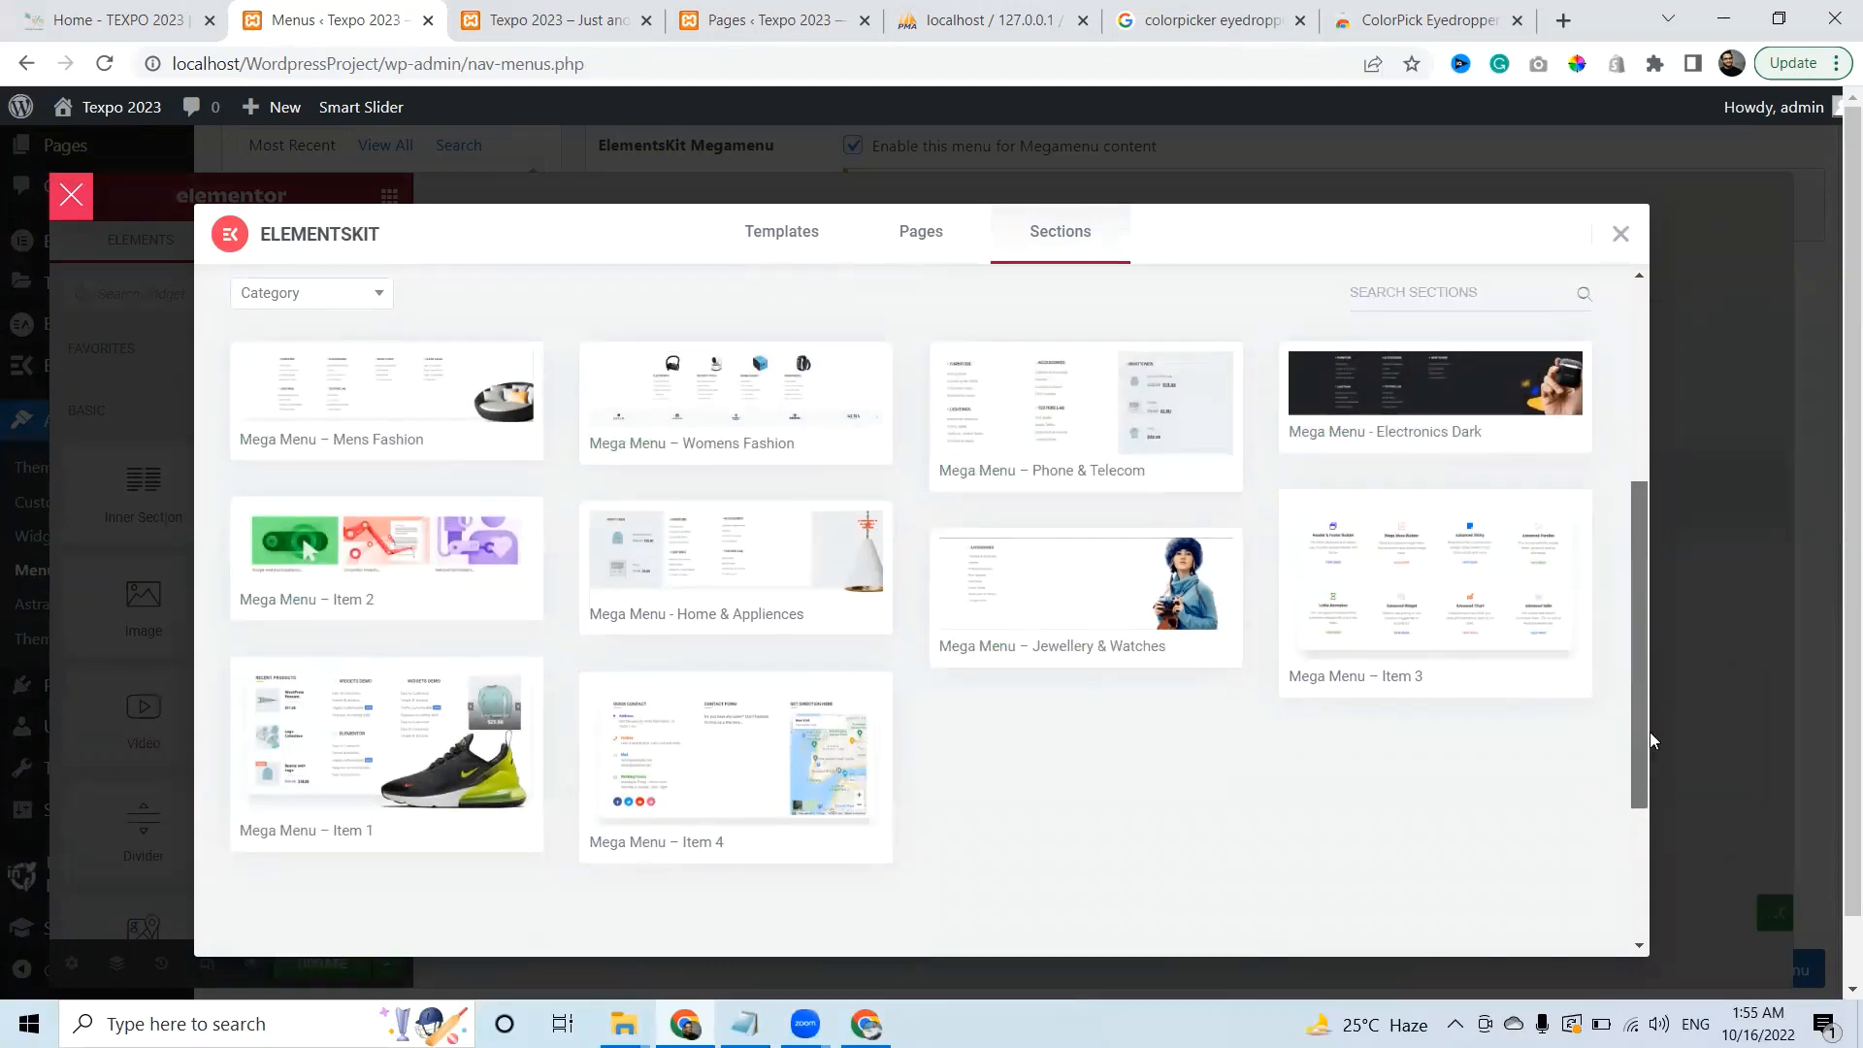
click(386, 546)
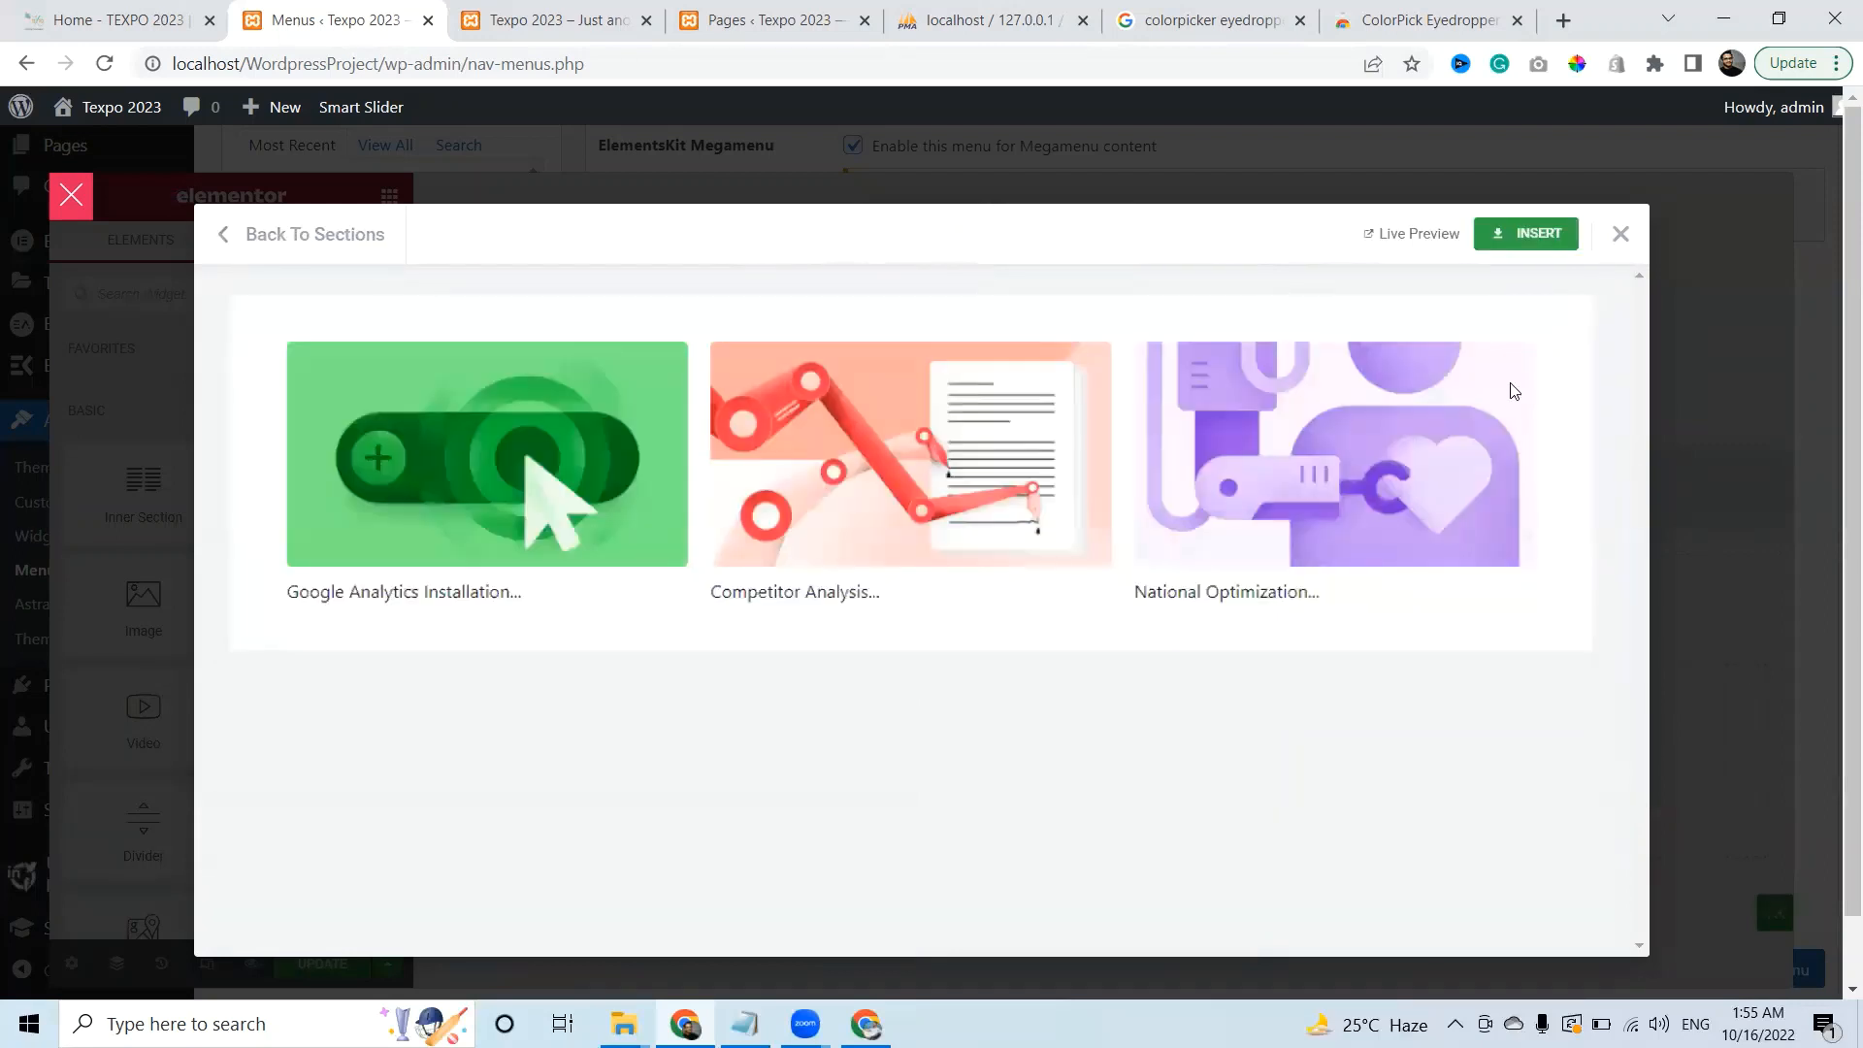
click(1527, 236)
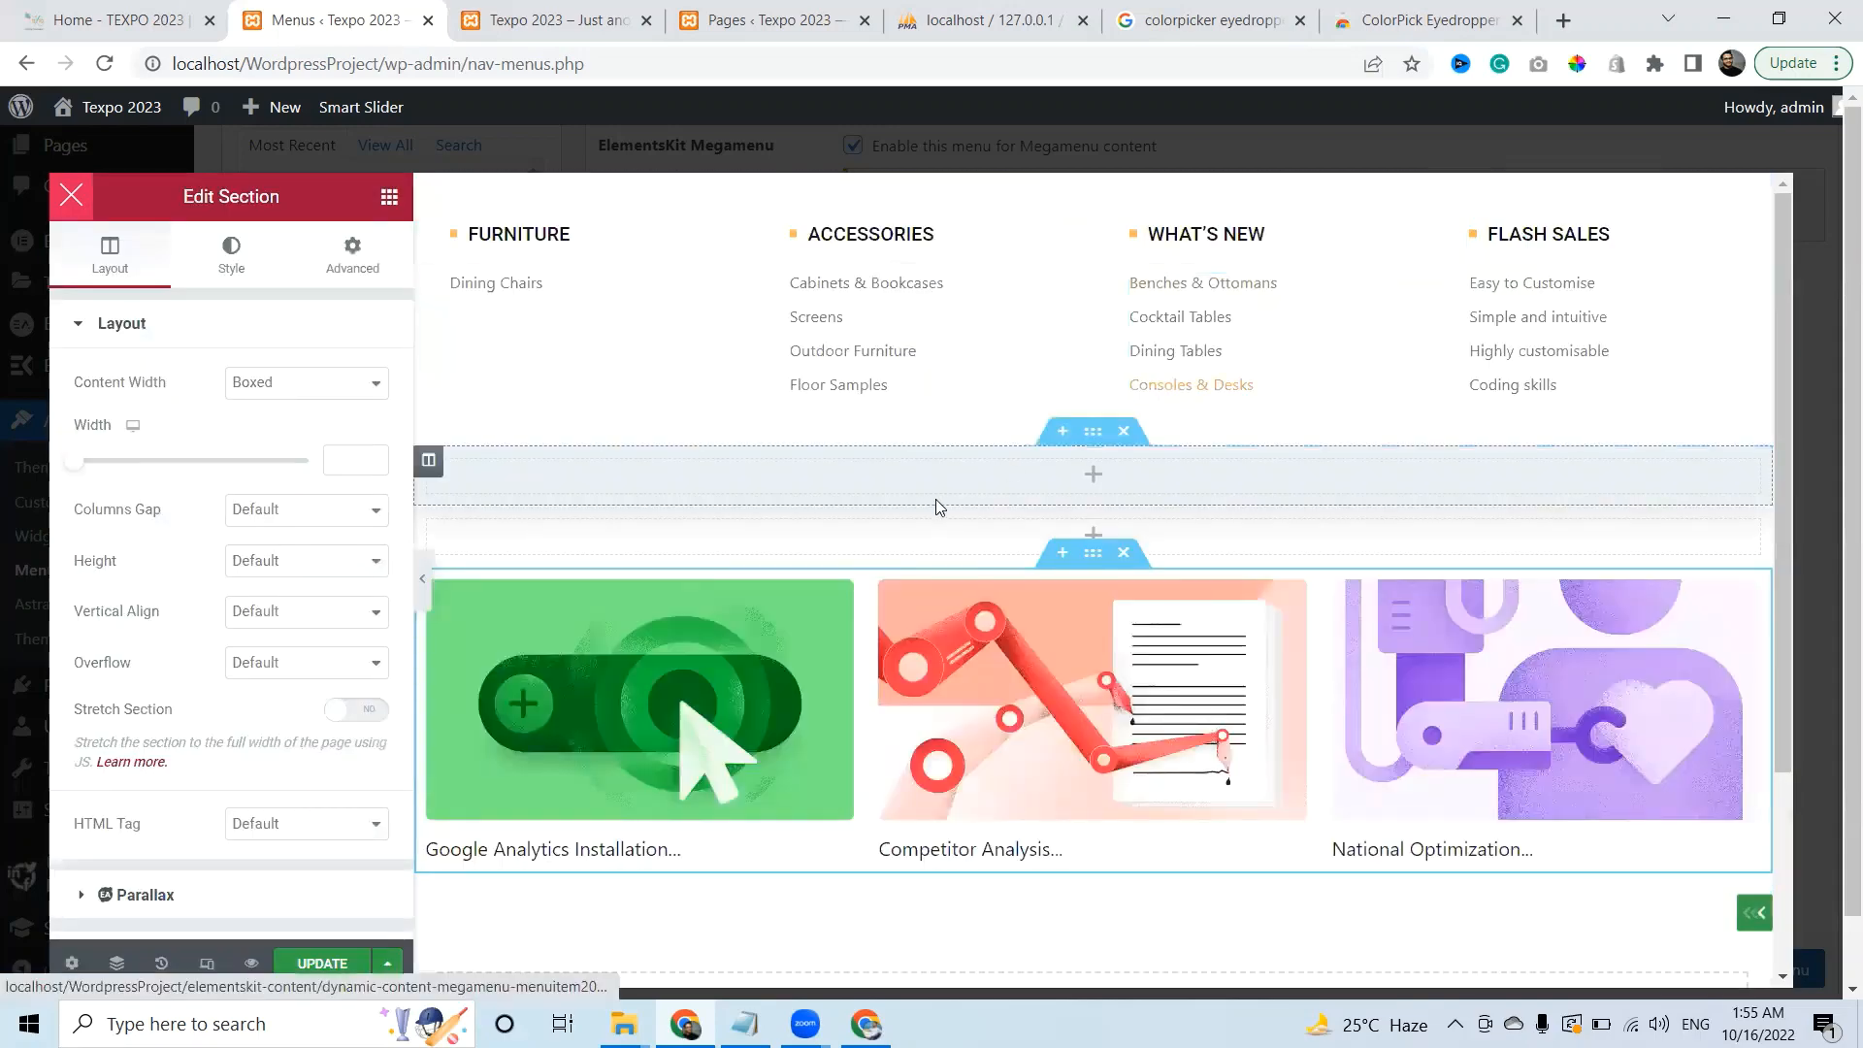
Delete the two empty sections and the Furniture/Accessories links section, leaving only the three-image section
click(717, 682)
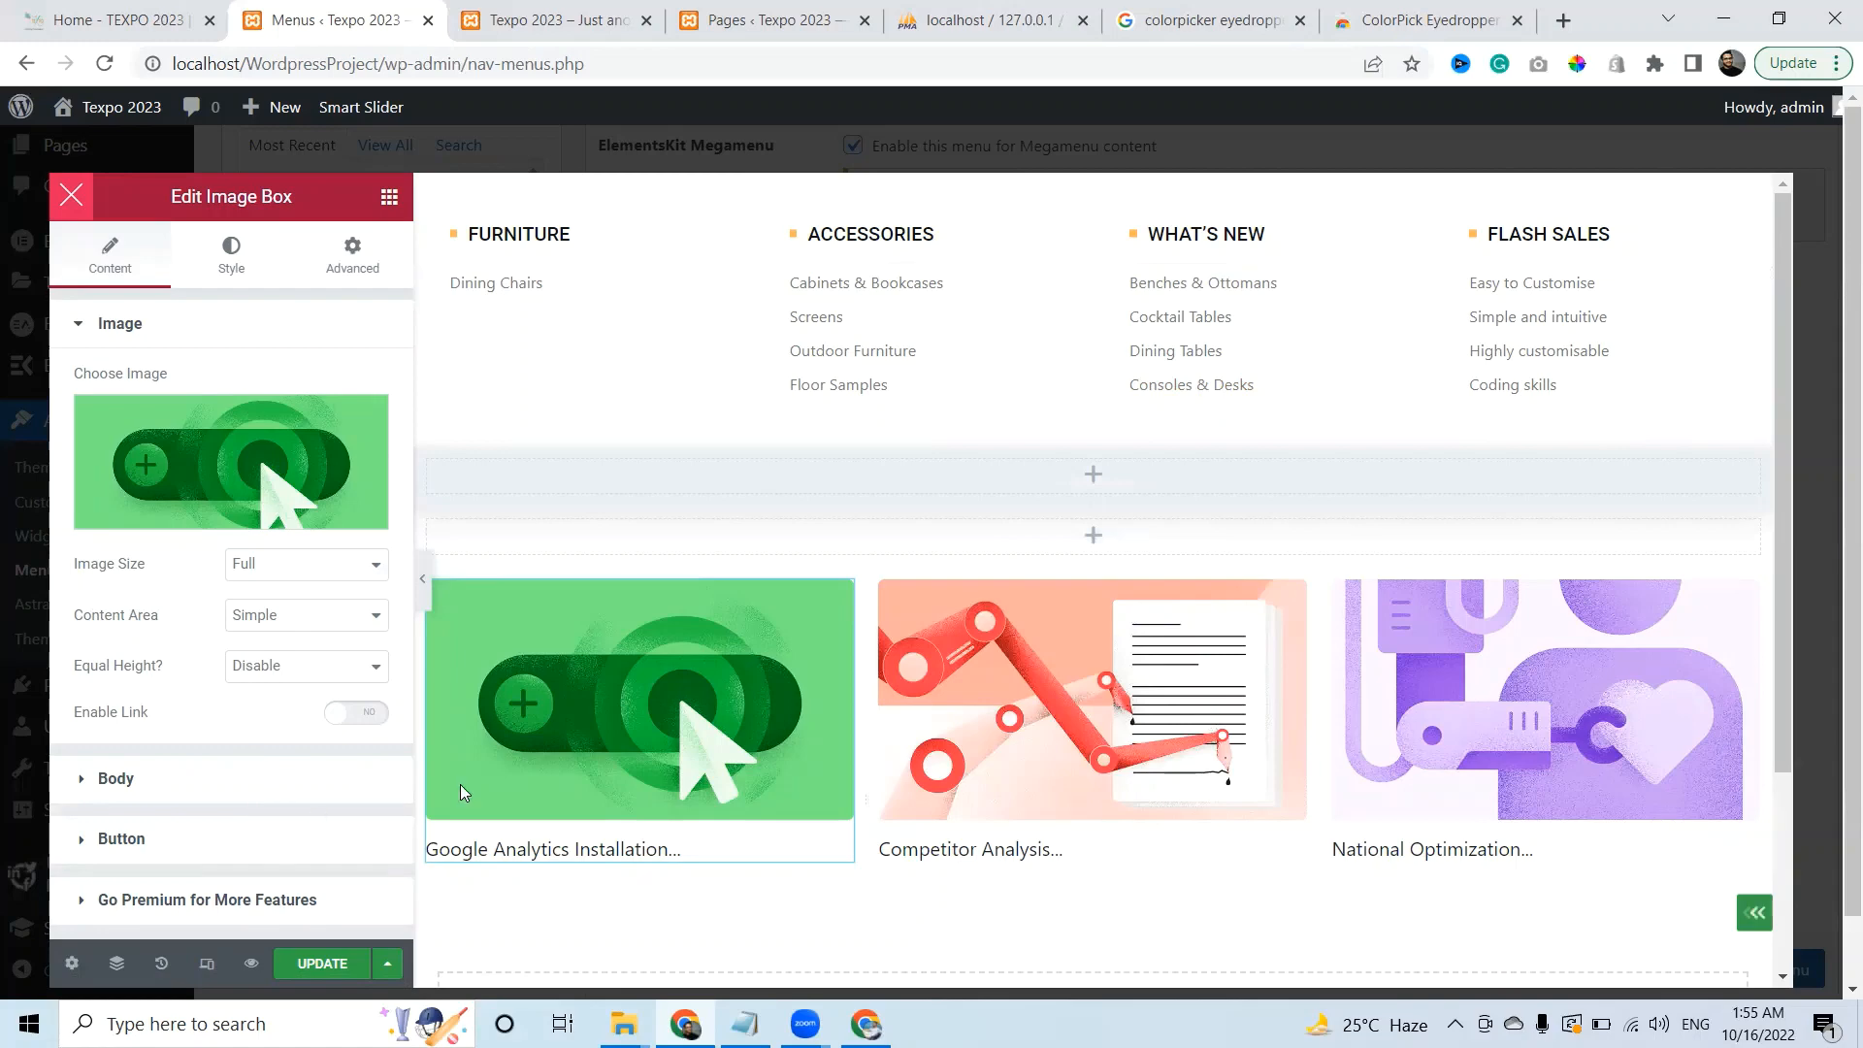
click(1122, 437)
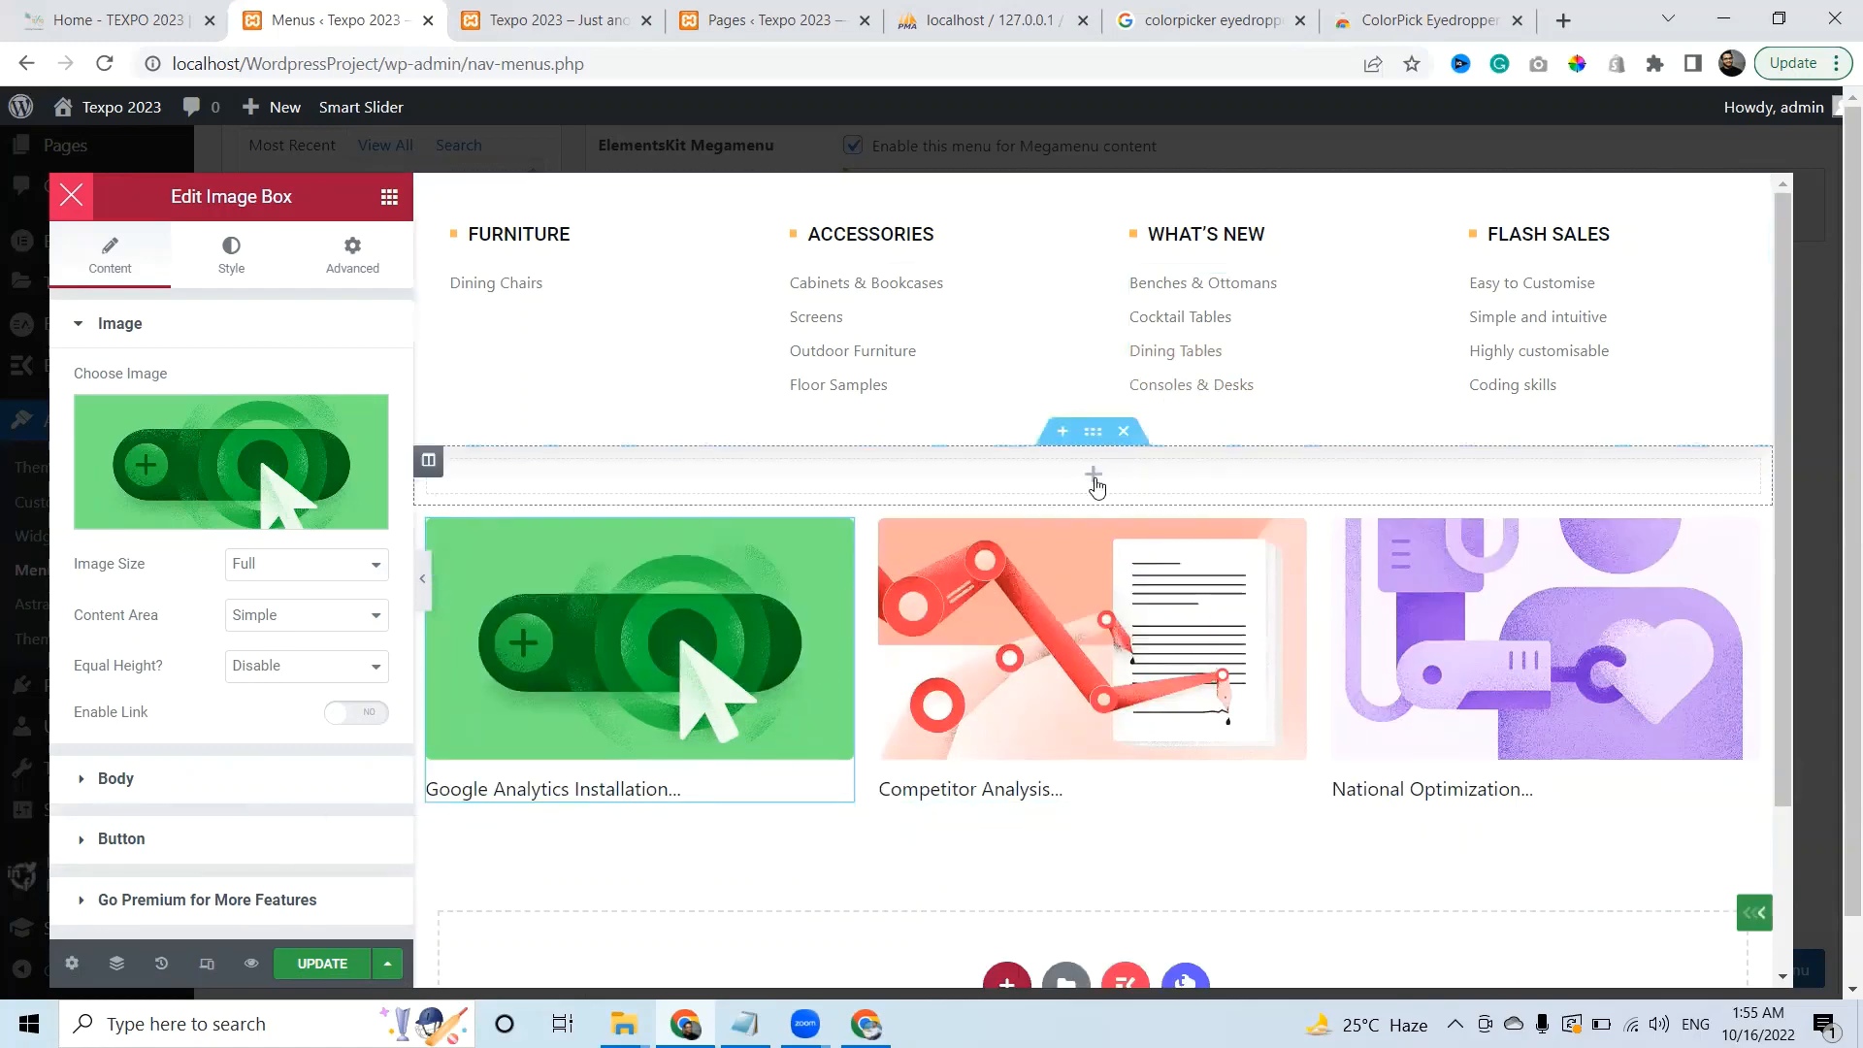
click(1127, 437)
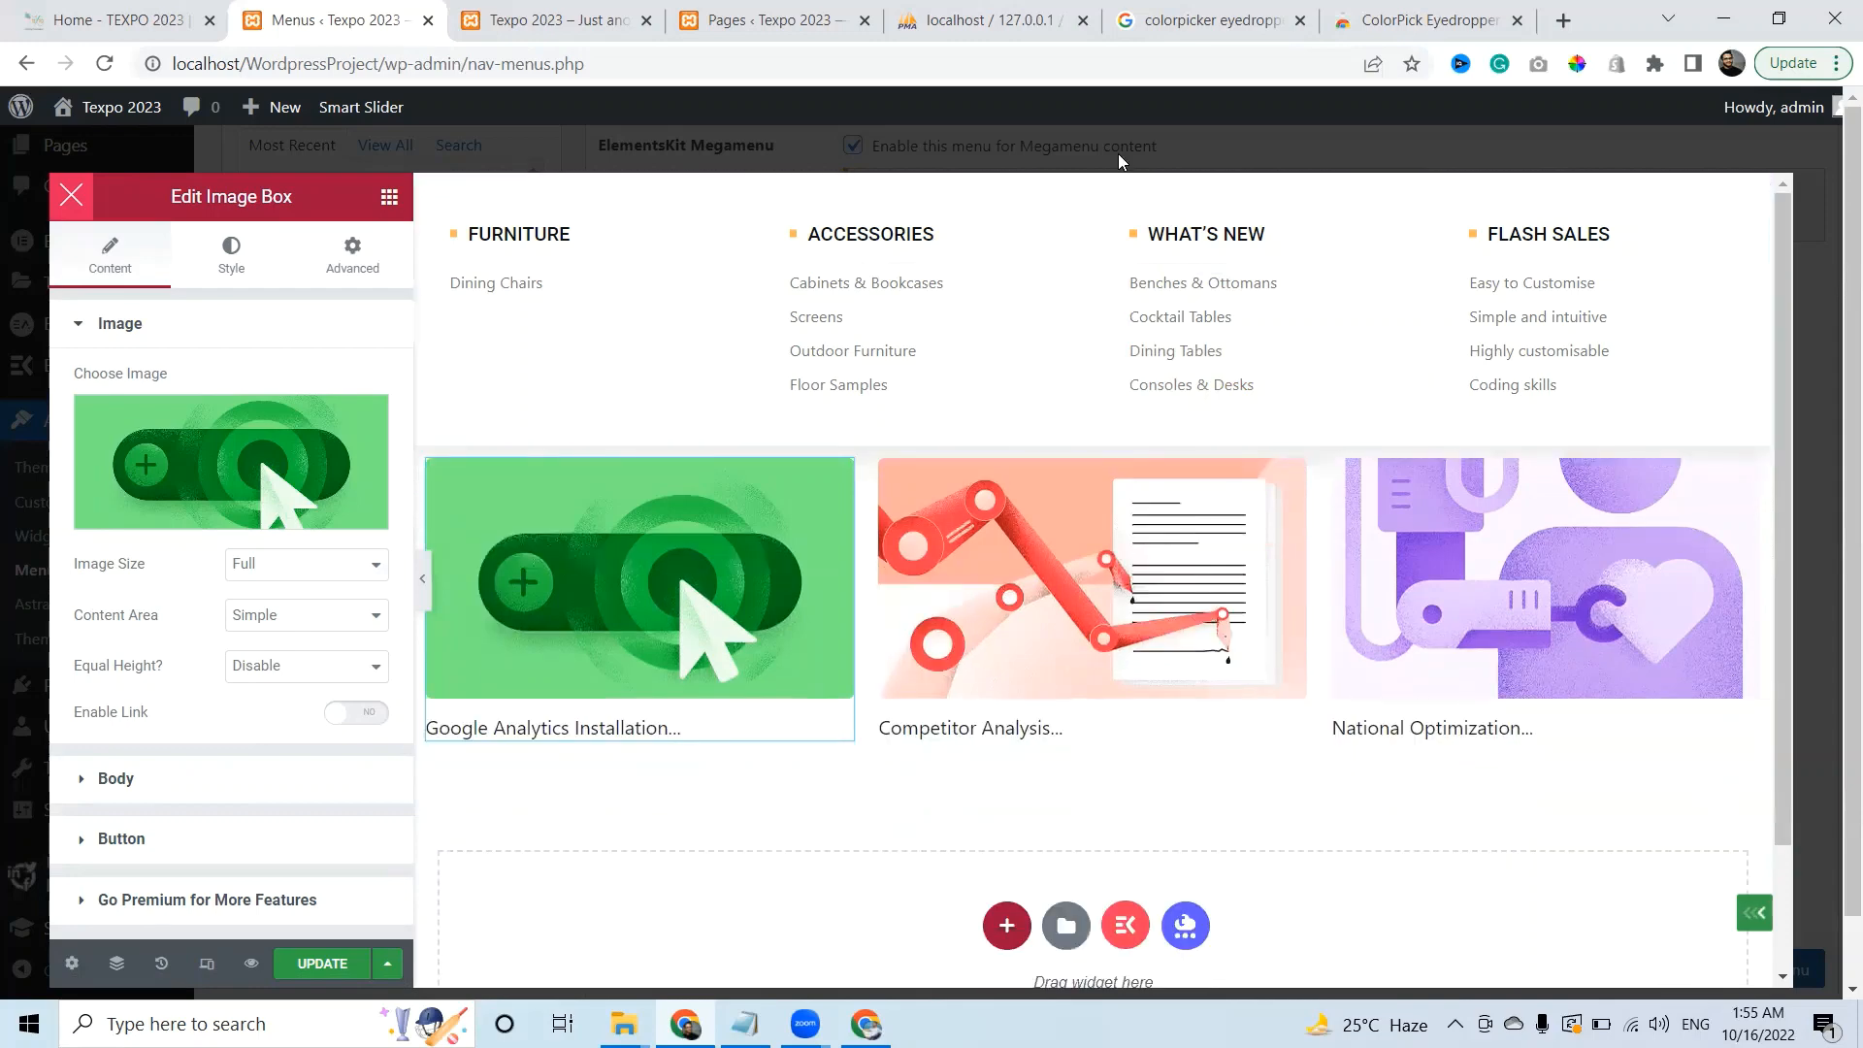
click(1123, 189)
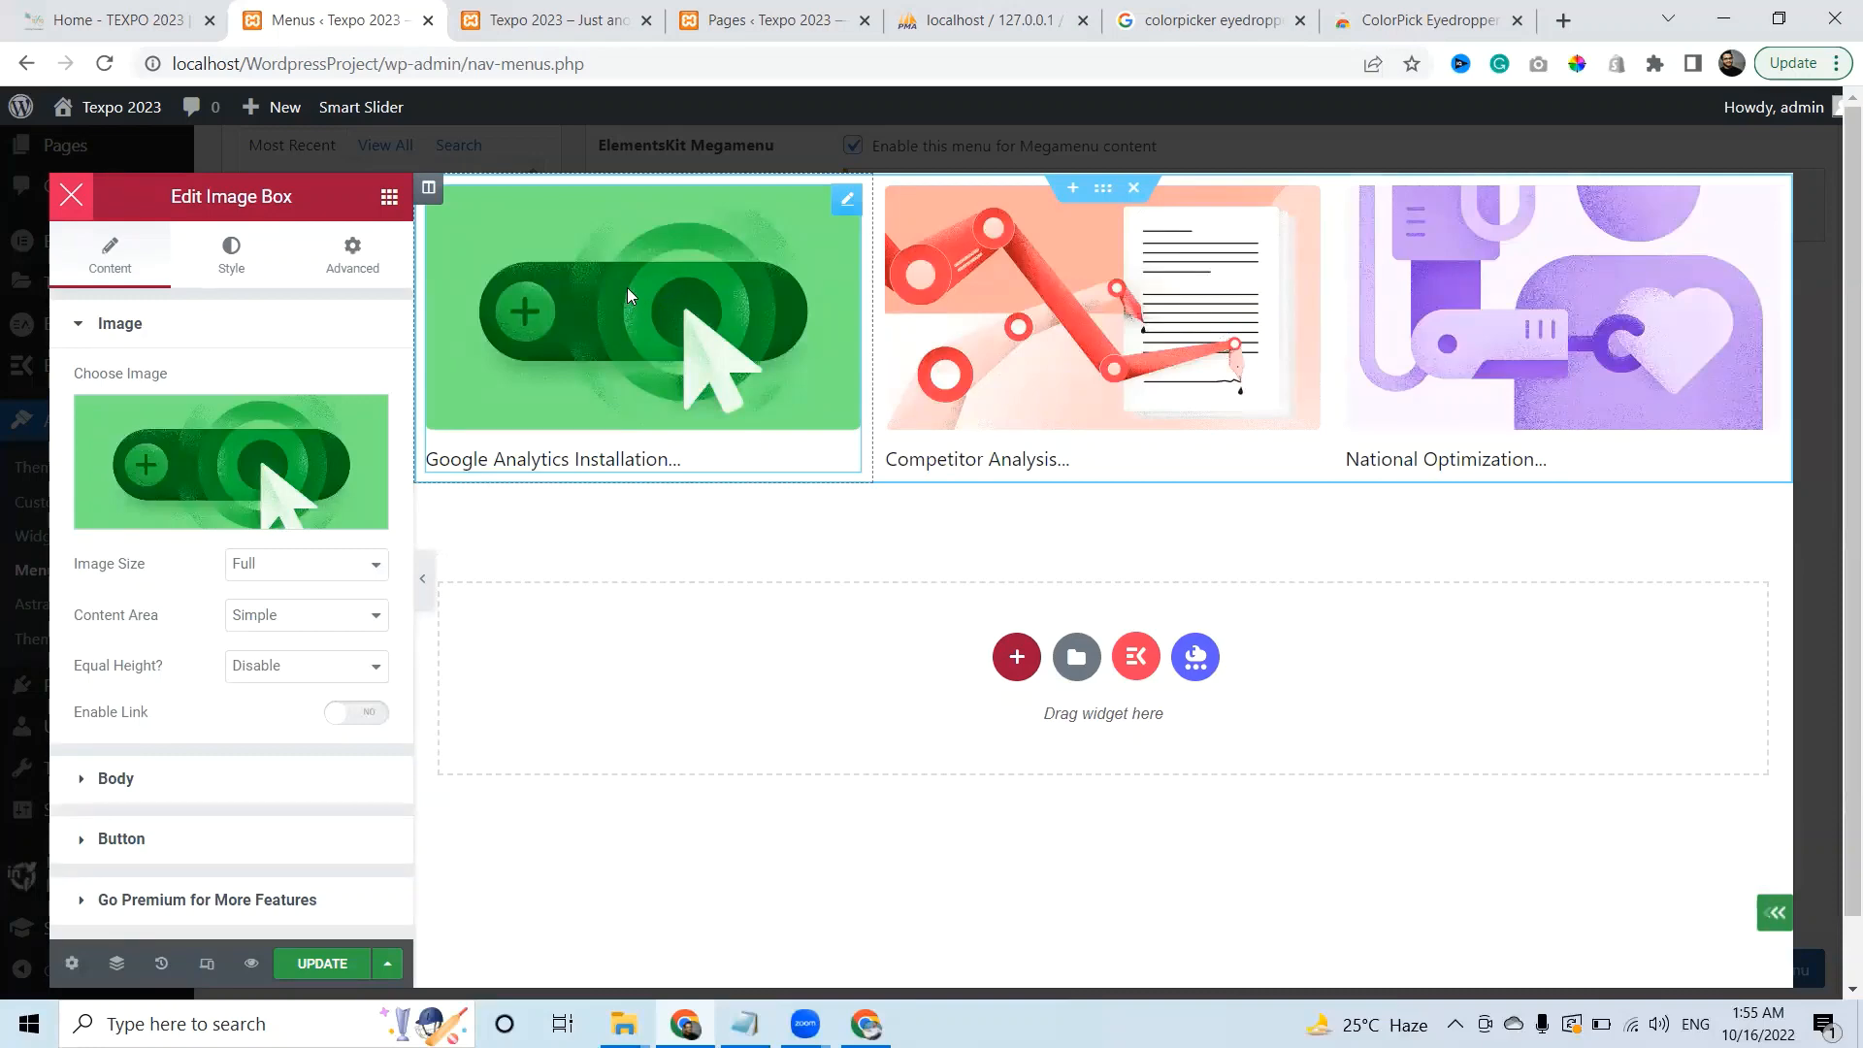
Examine the Exhibitors dropdown on the live Texpo site as reference and return to the megamenu editor
click(97, 15)
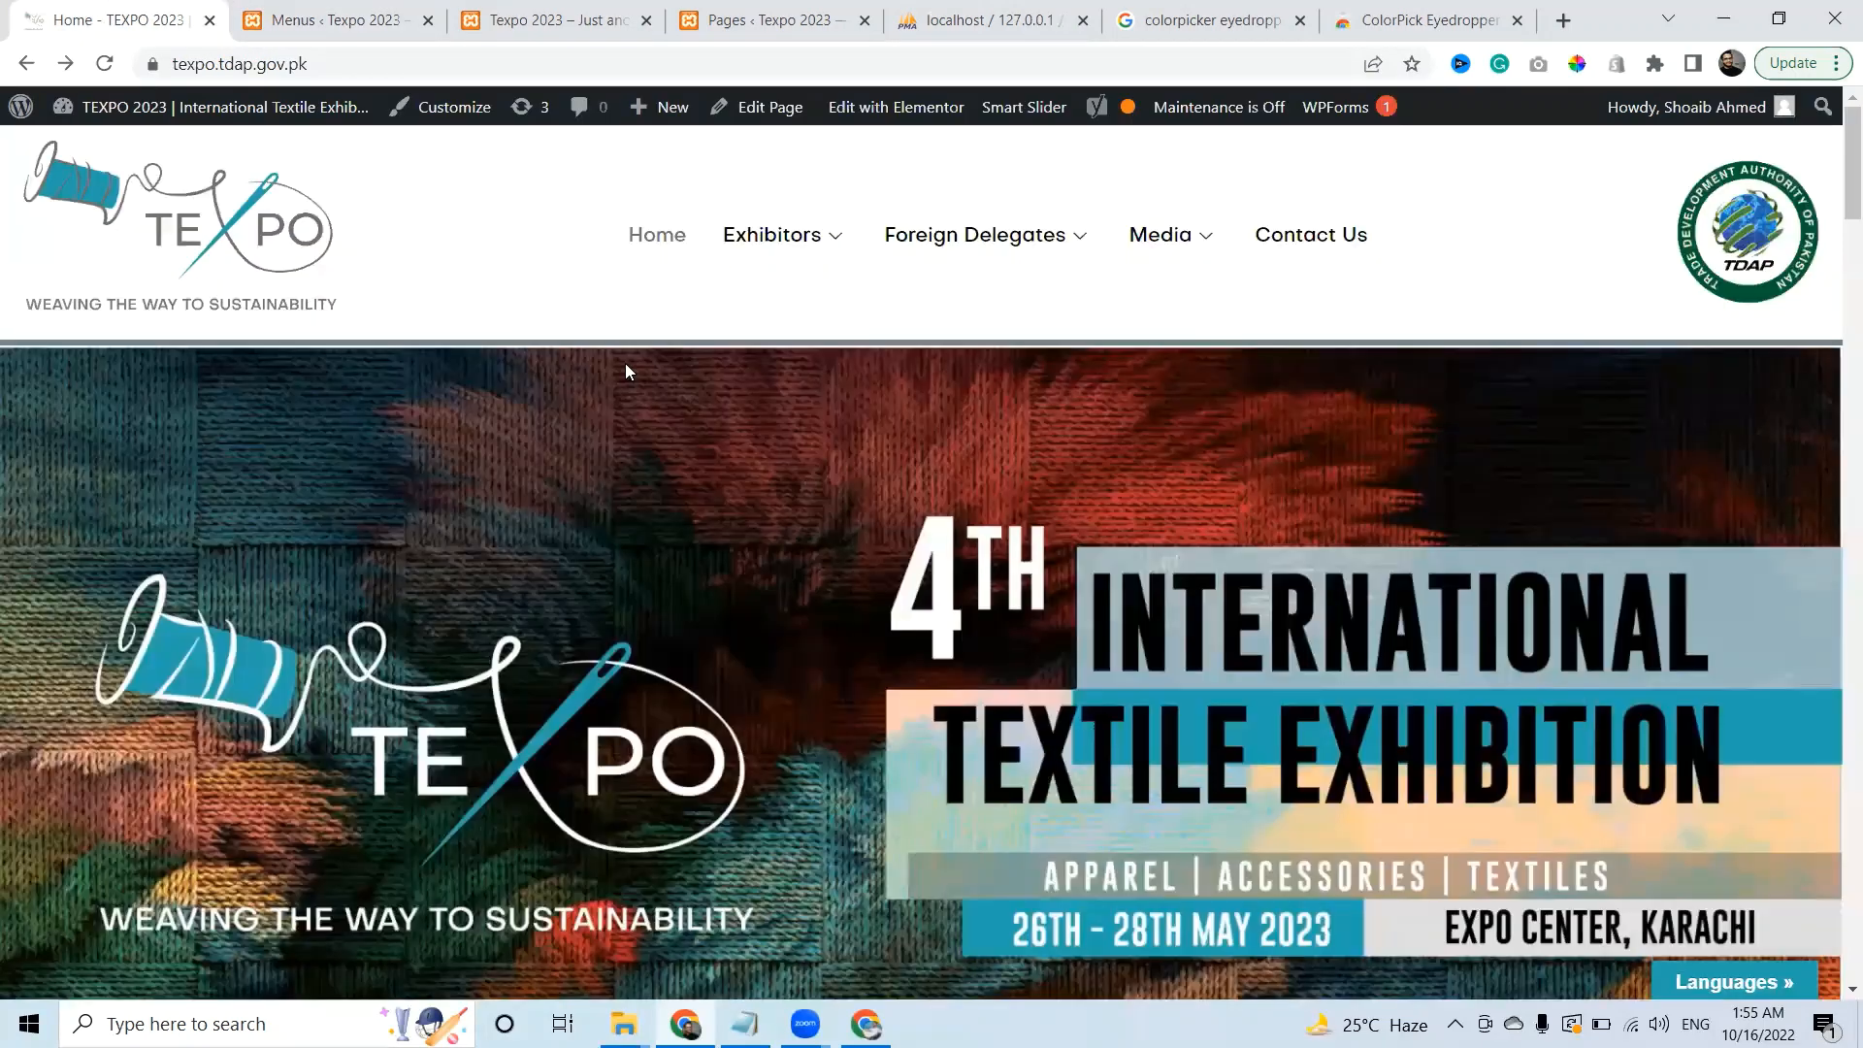
mouse_move(771, 238)
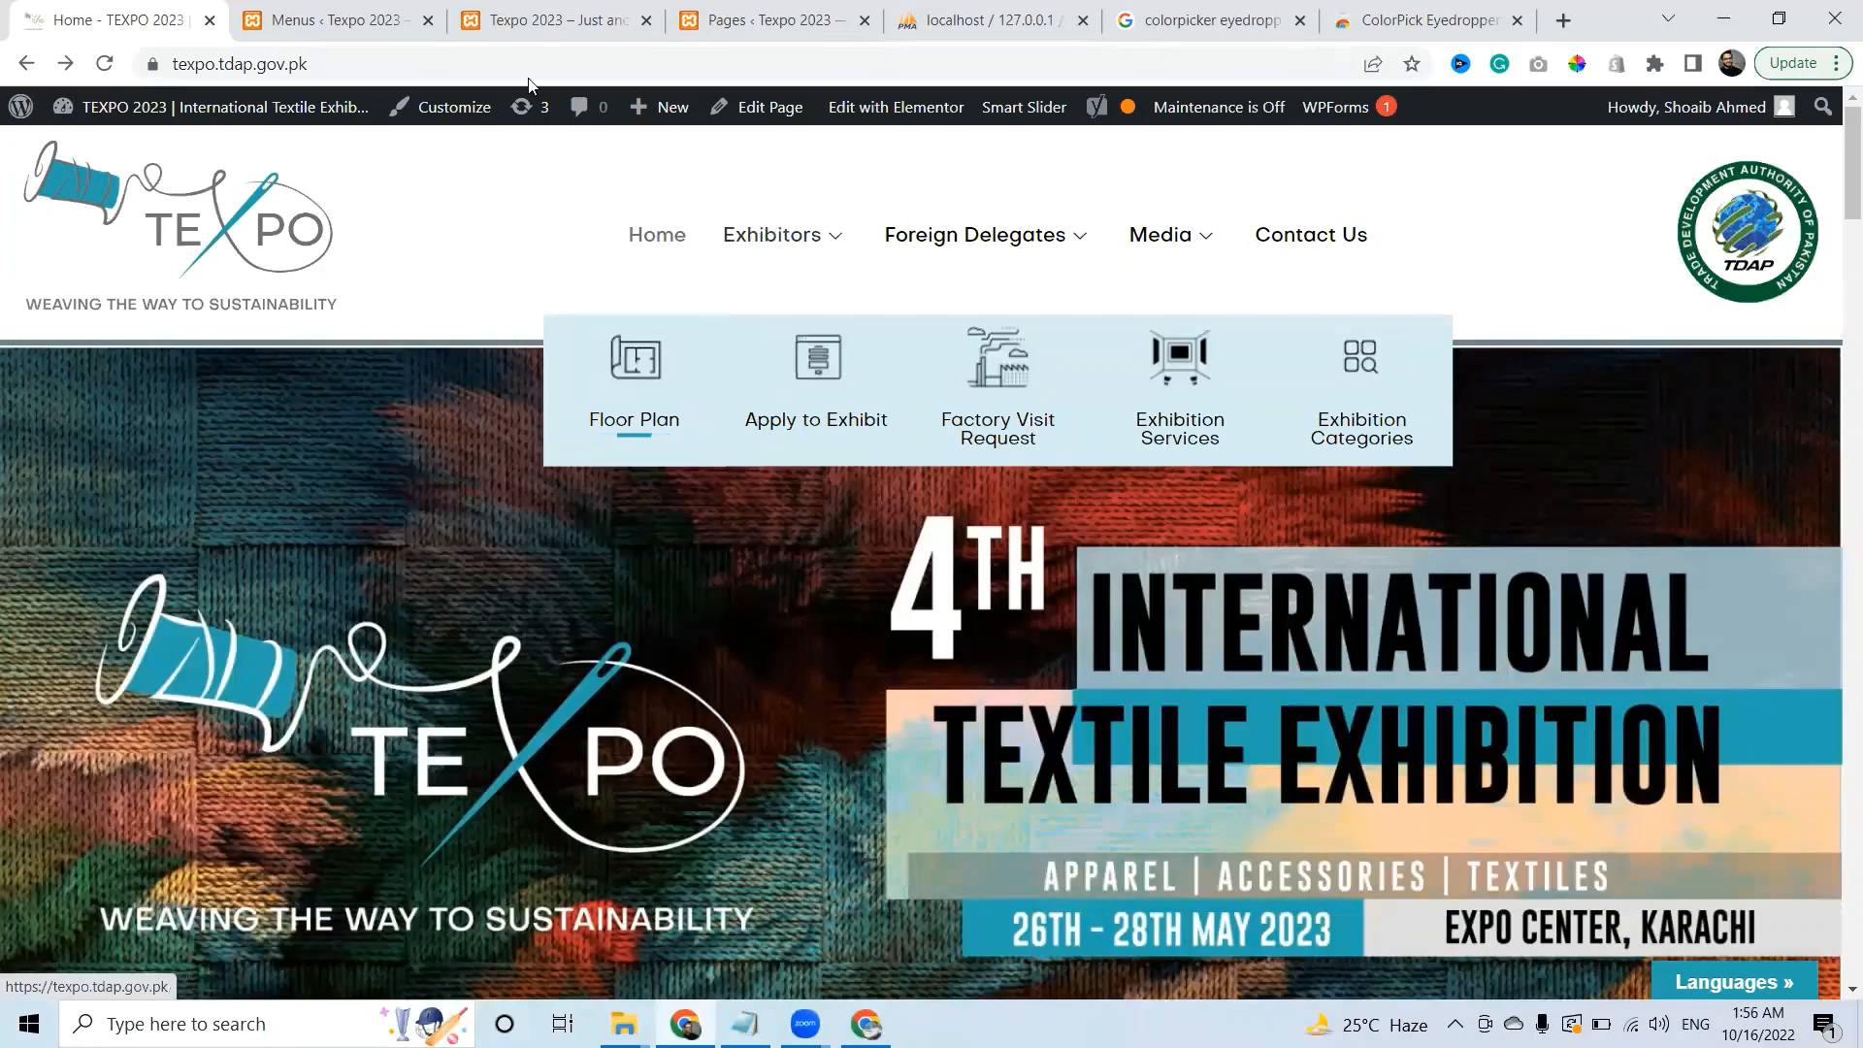
click(334, 19)
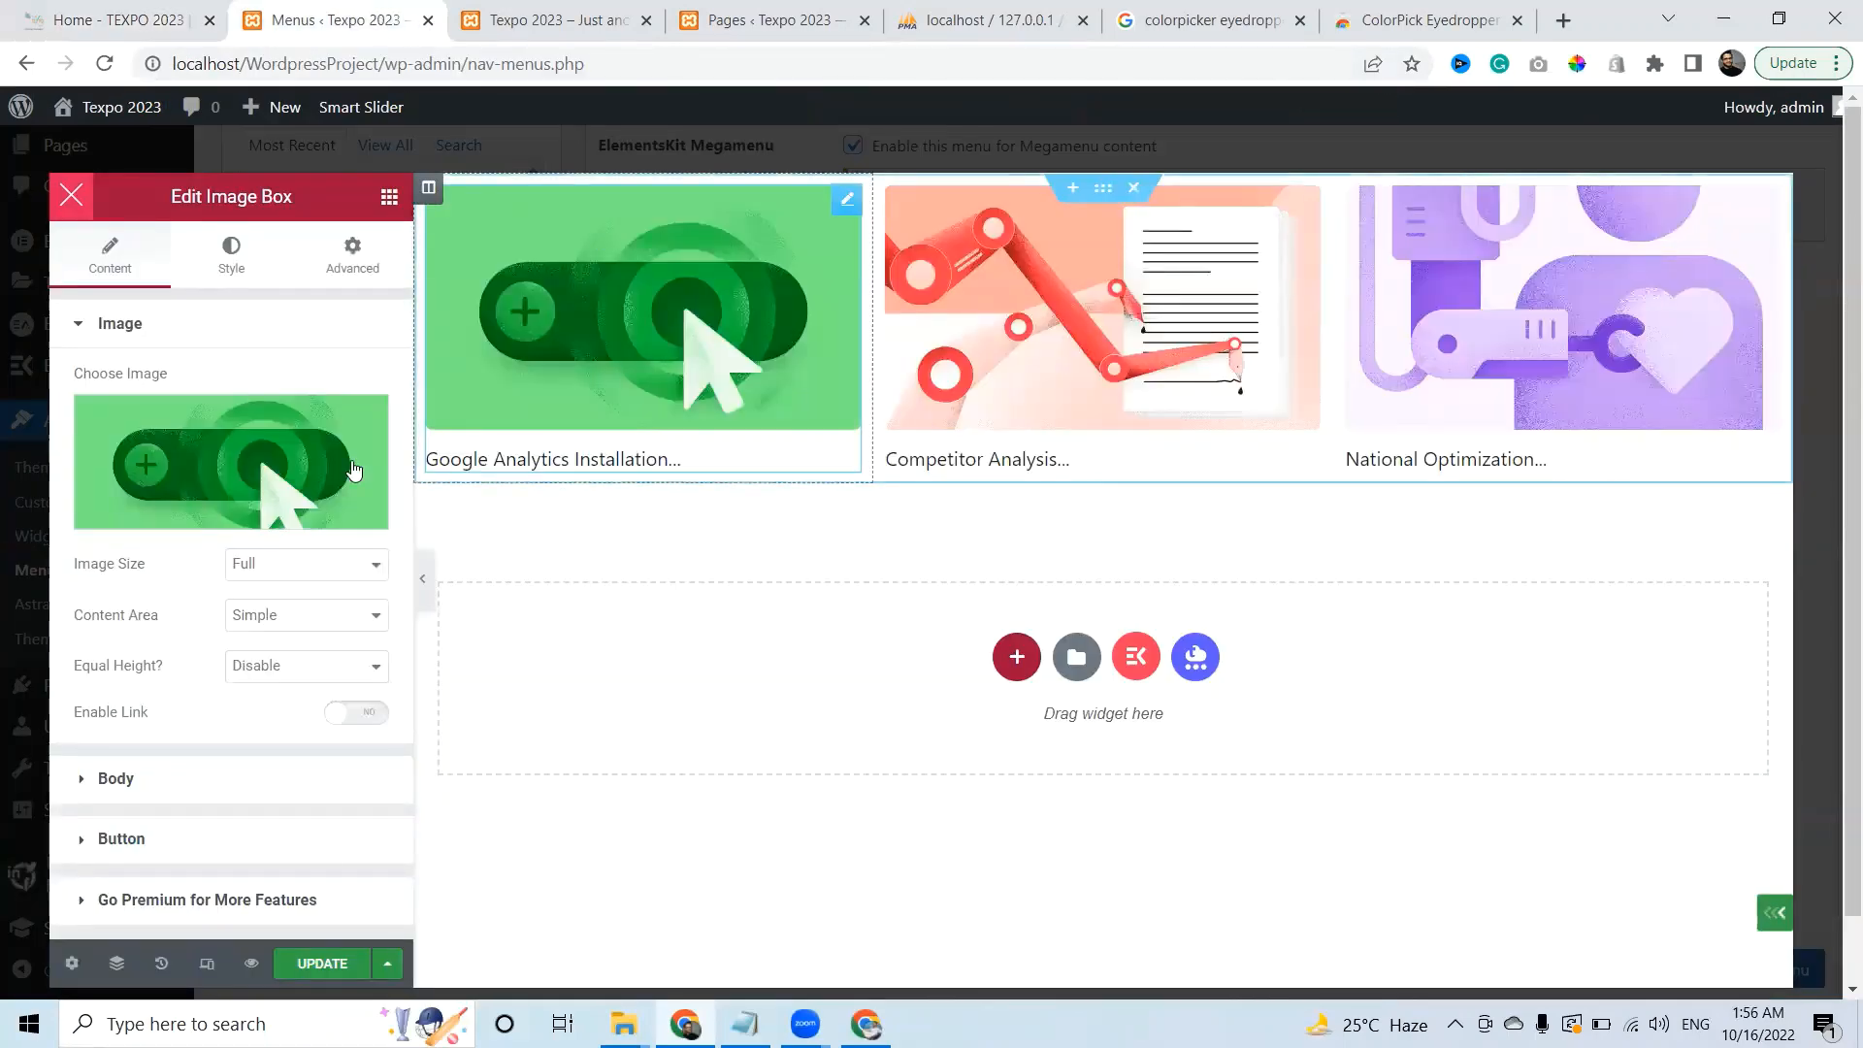
Upload the Exhibition-services, Exhibitor-categories, Factory-visit, Floor-plan and online-forms icons through the first image box's image chooser
click(214, 510)
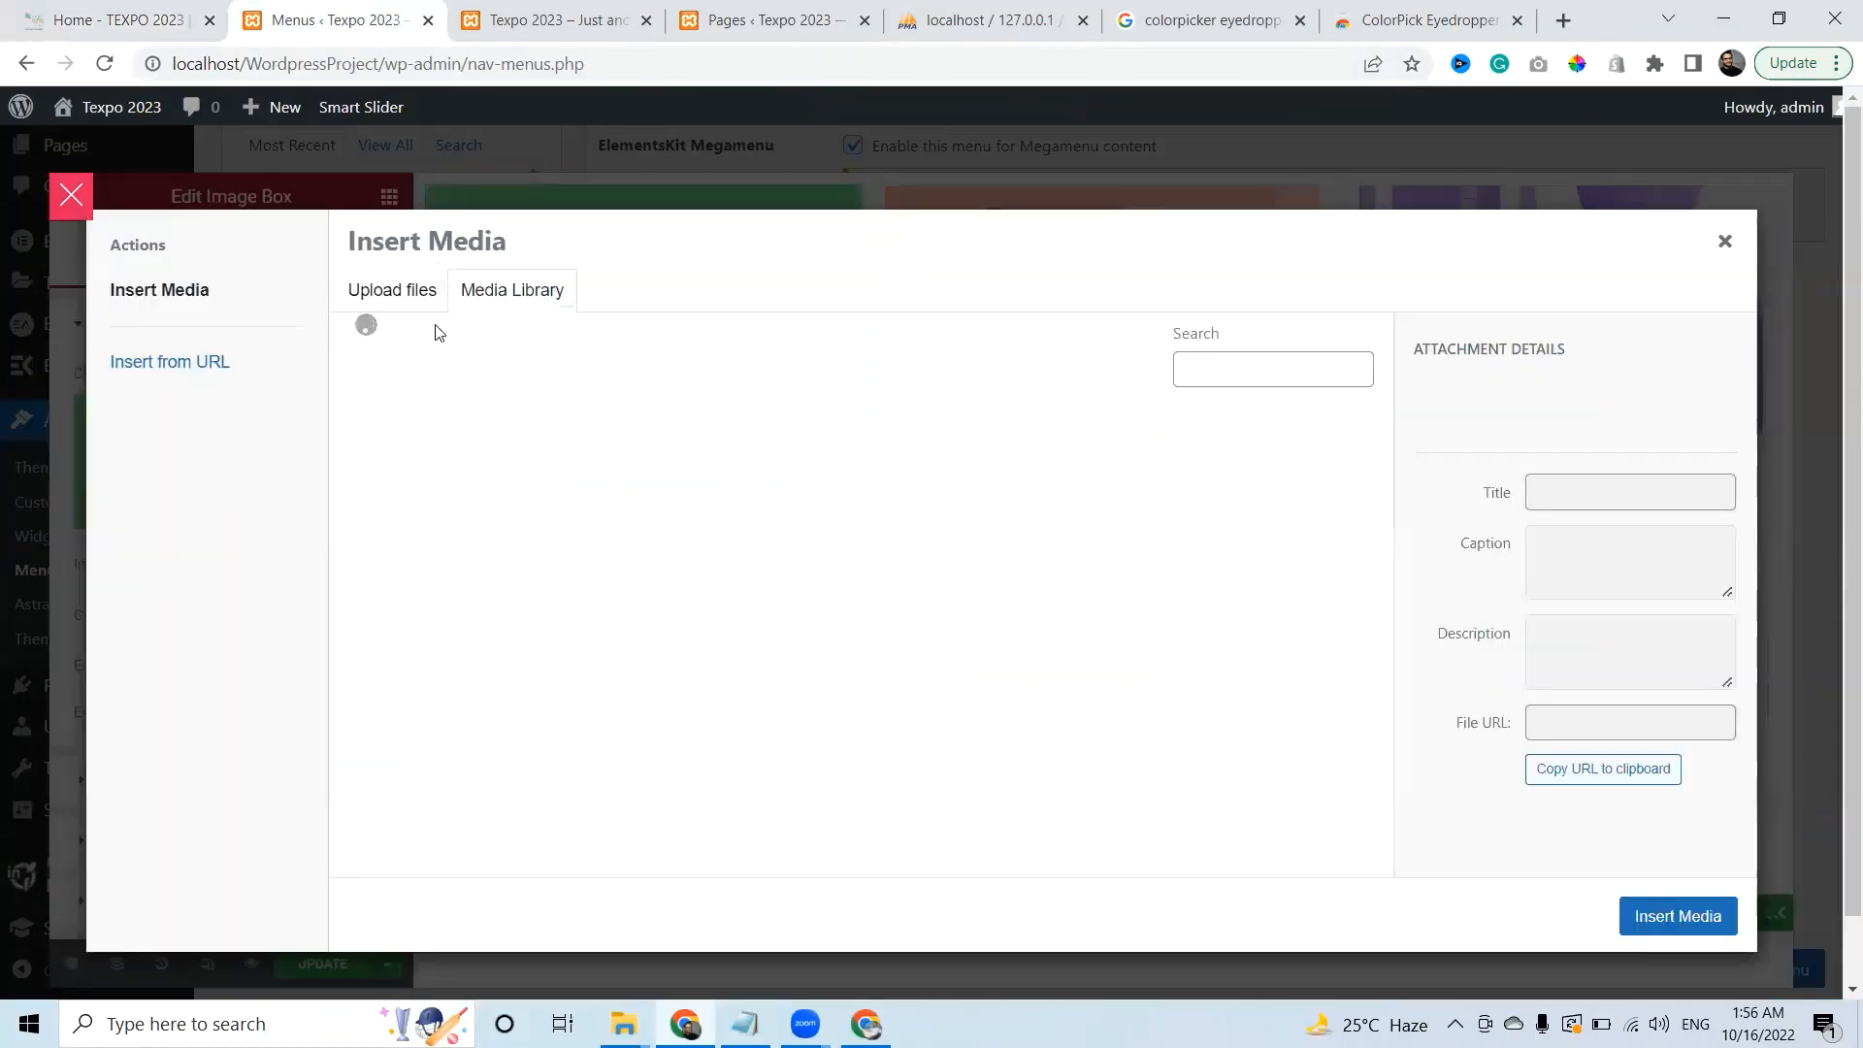
click(393, 302)
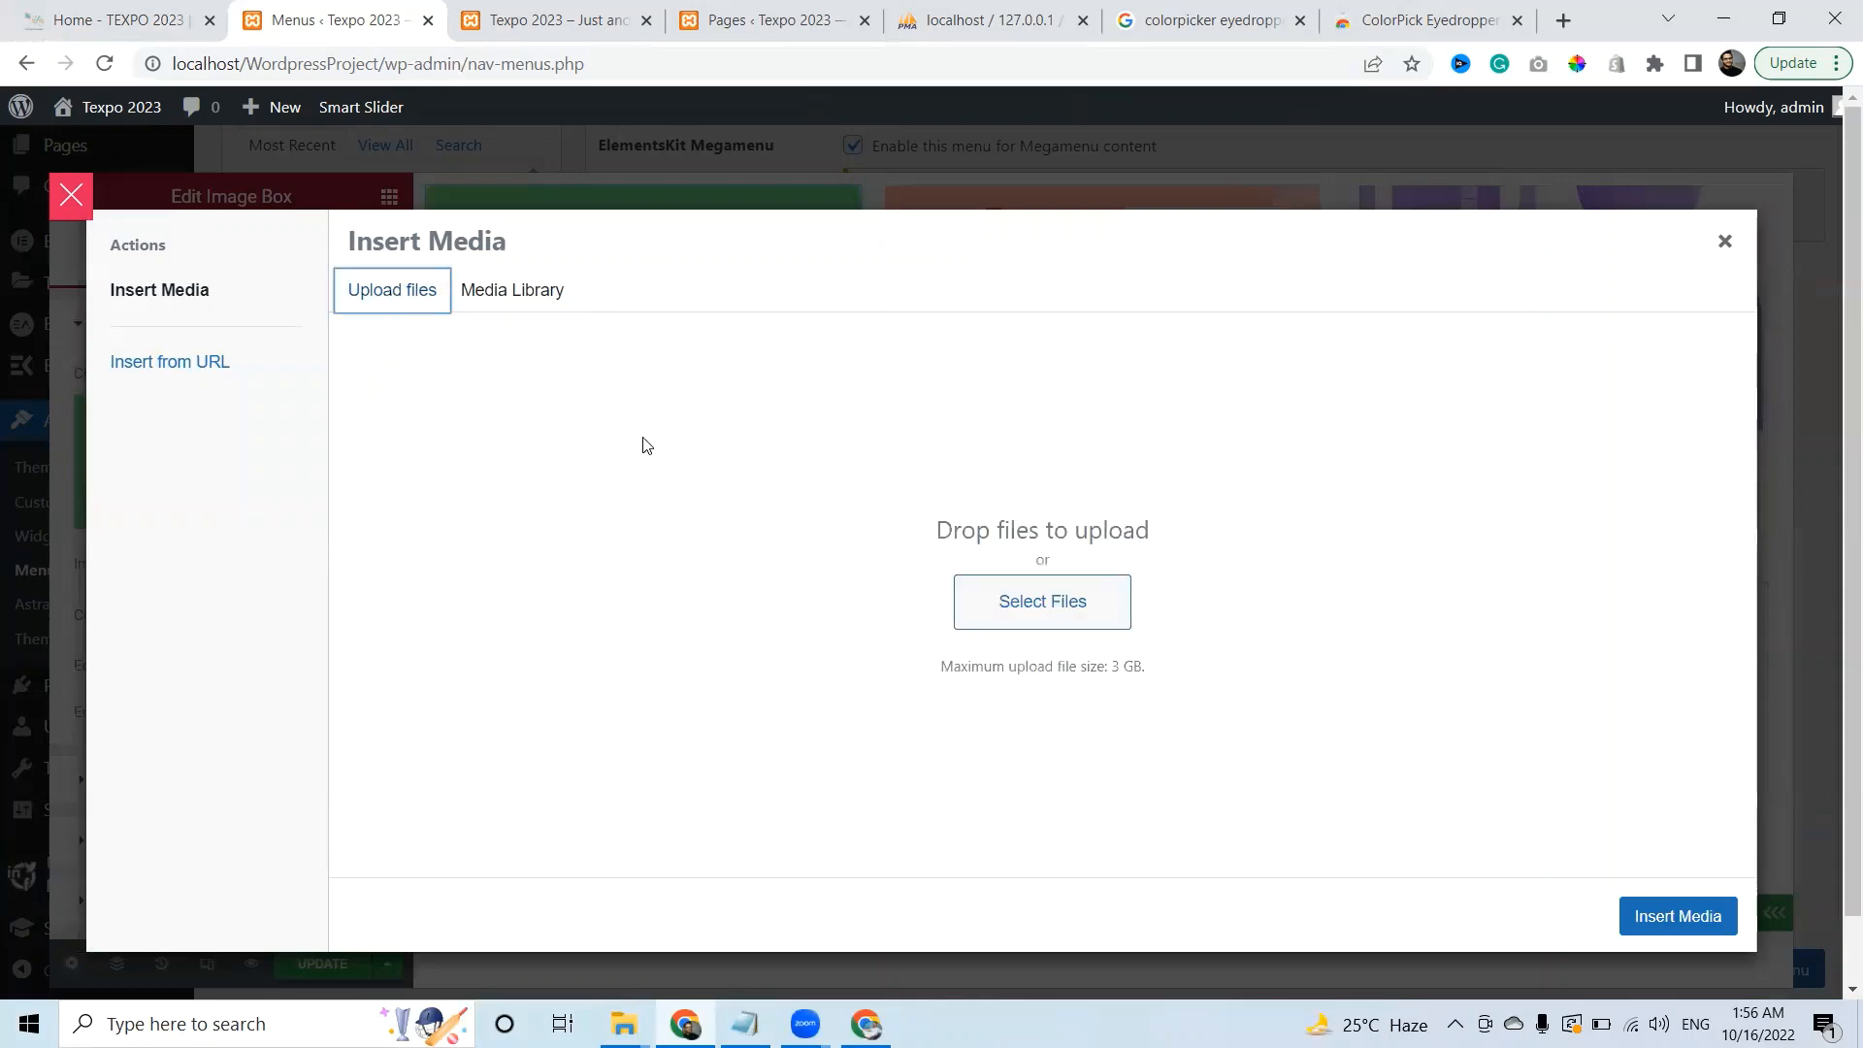
click(1056, 609)
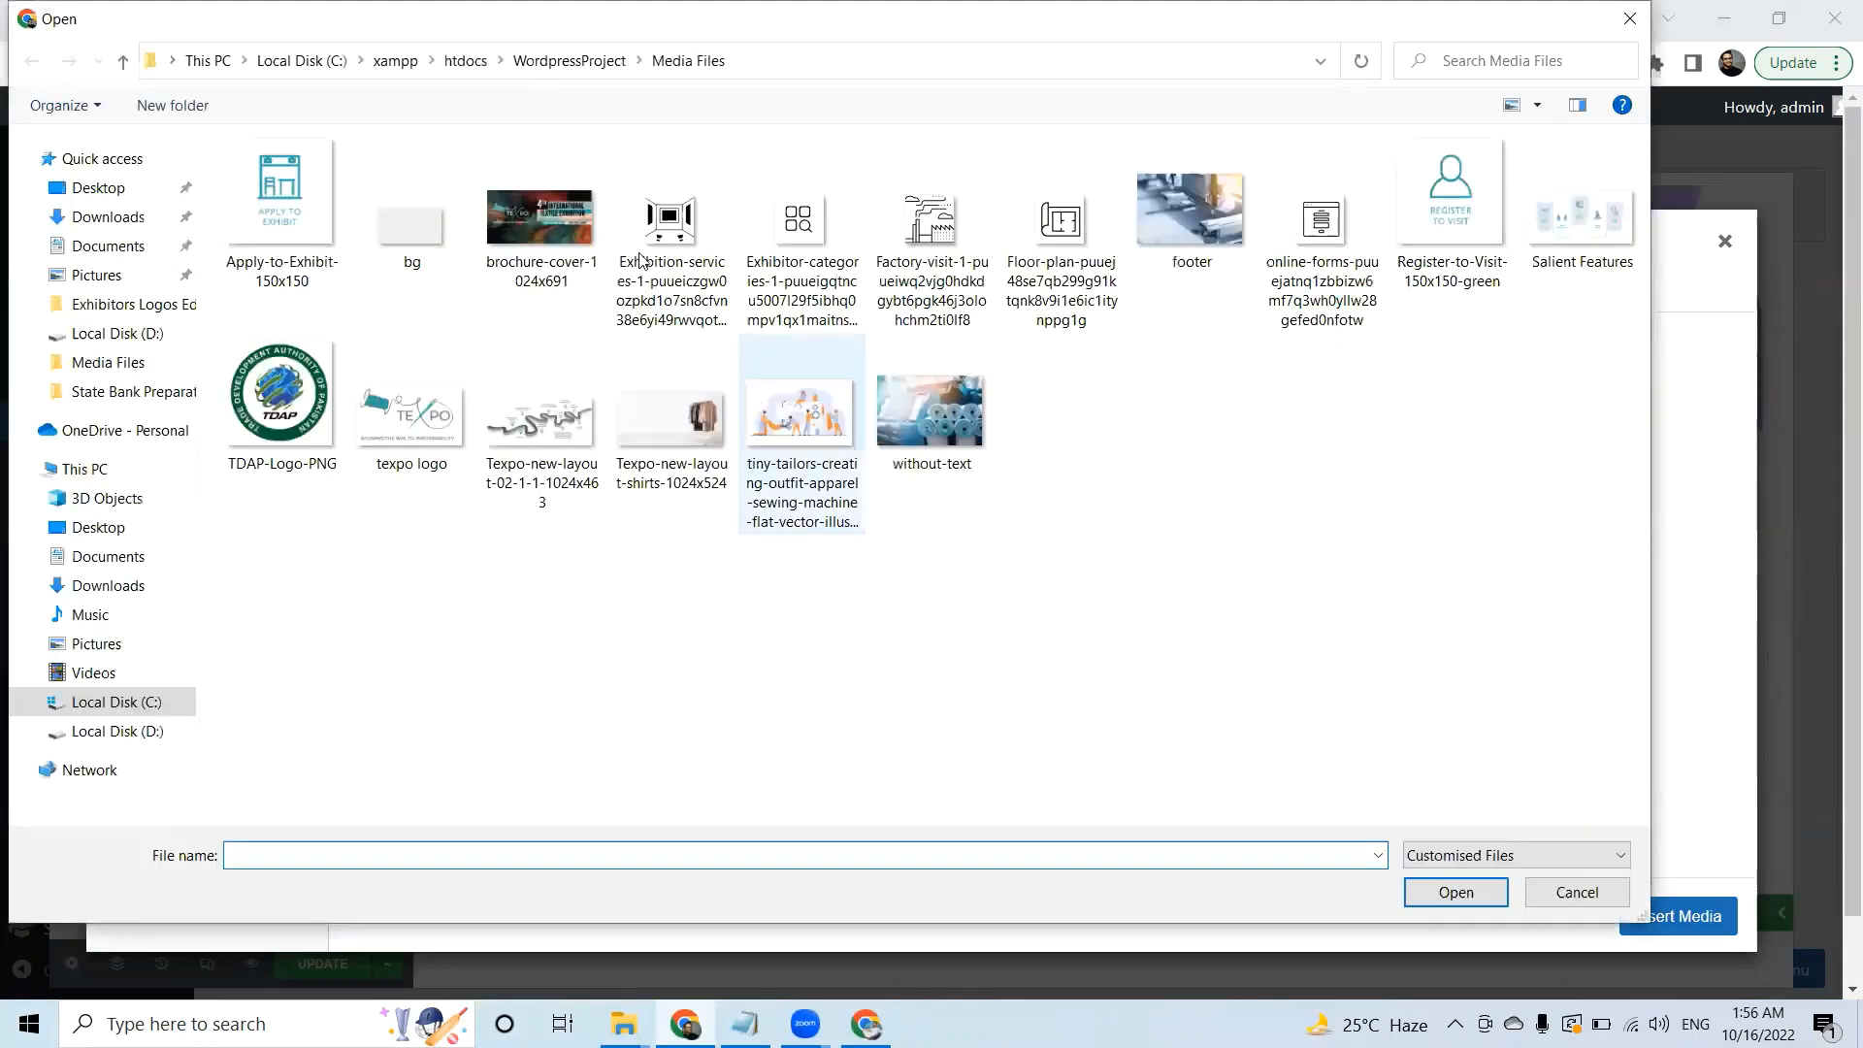
click(672, 224)
ctrl+click(798, 218)
ctrl+click(930, 218)
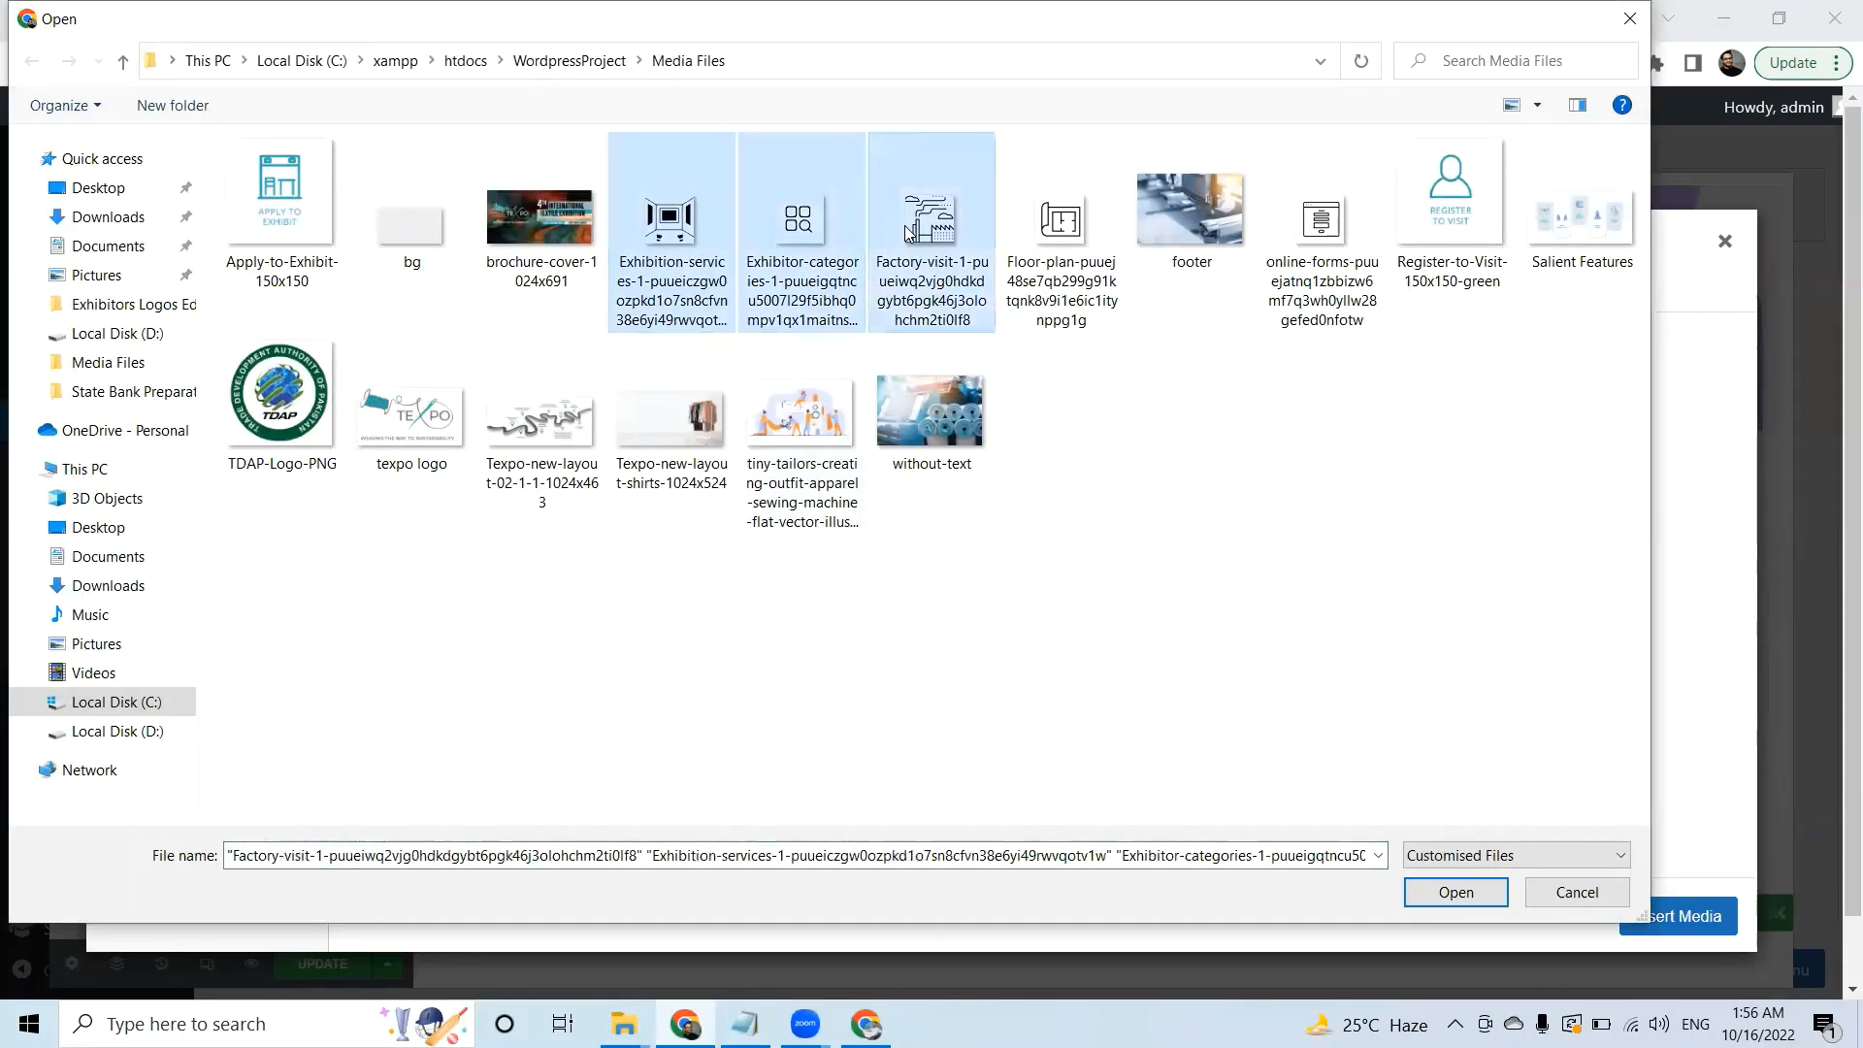
ctrl+click(1060, 218)
ctrl+click(1327, 250)
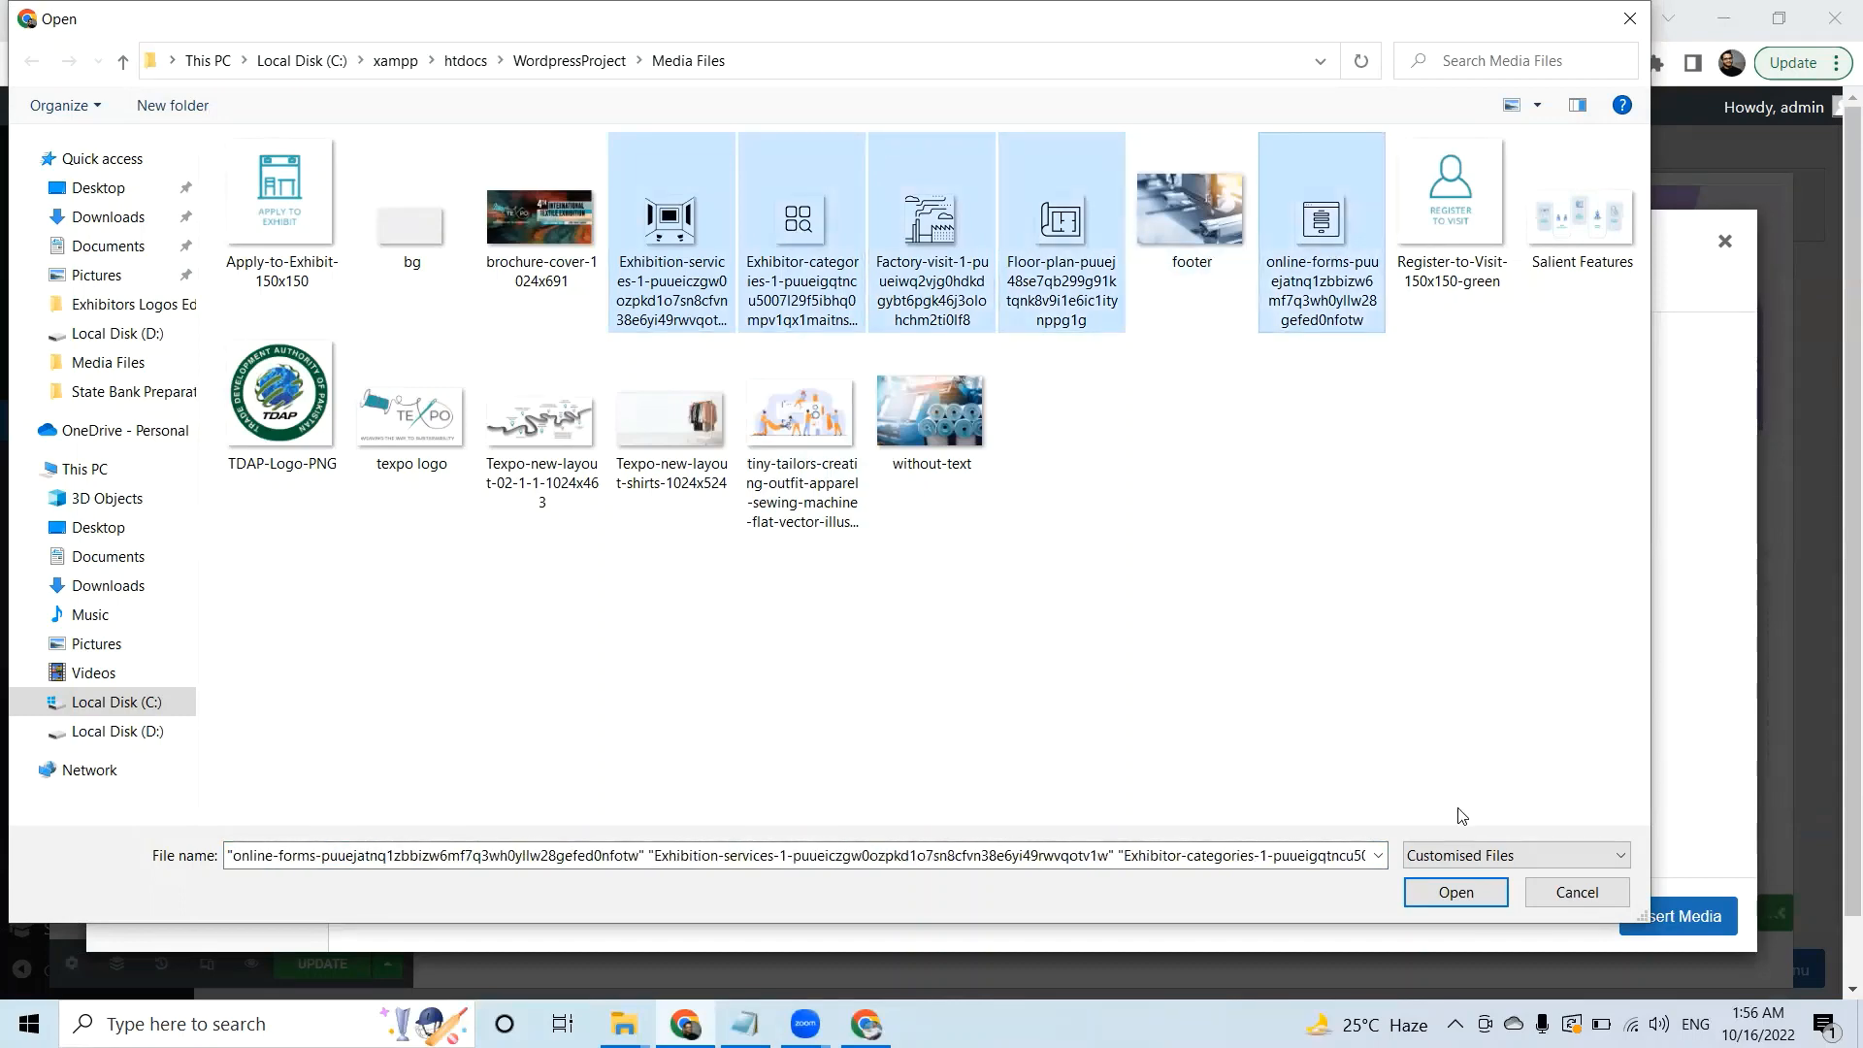
click(1456, 892)
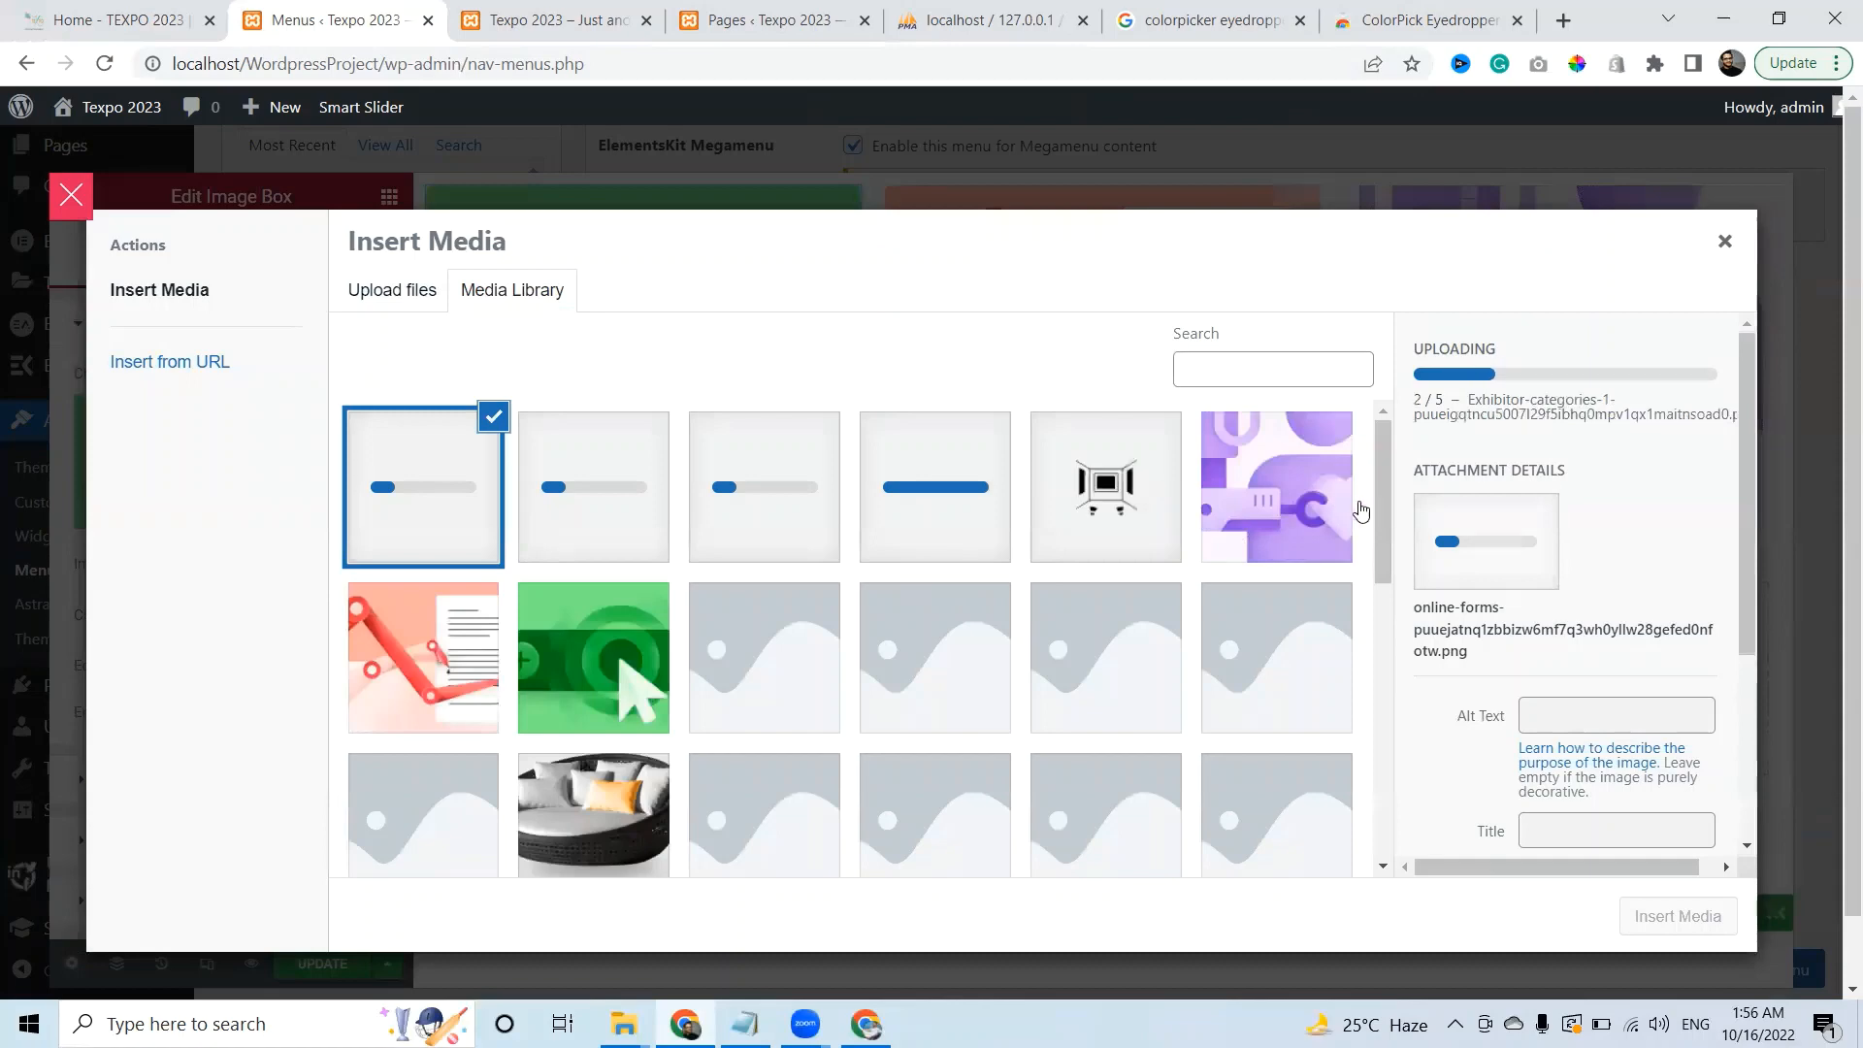
Permanently delete the purple template image tab-menu-image-1.jpg from the media library
mouse_move(1380, 499)
mouse_down()
mouse_move(1382, 654)
mouse_move(1393, 509)
mouse_up()
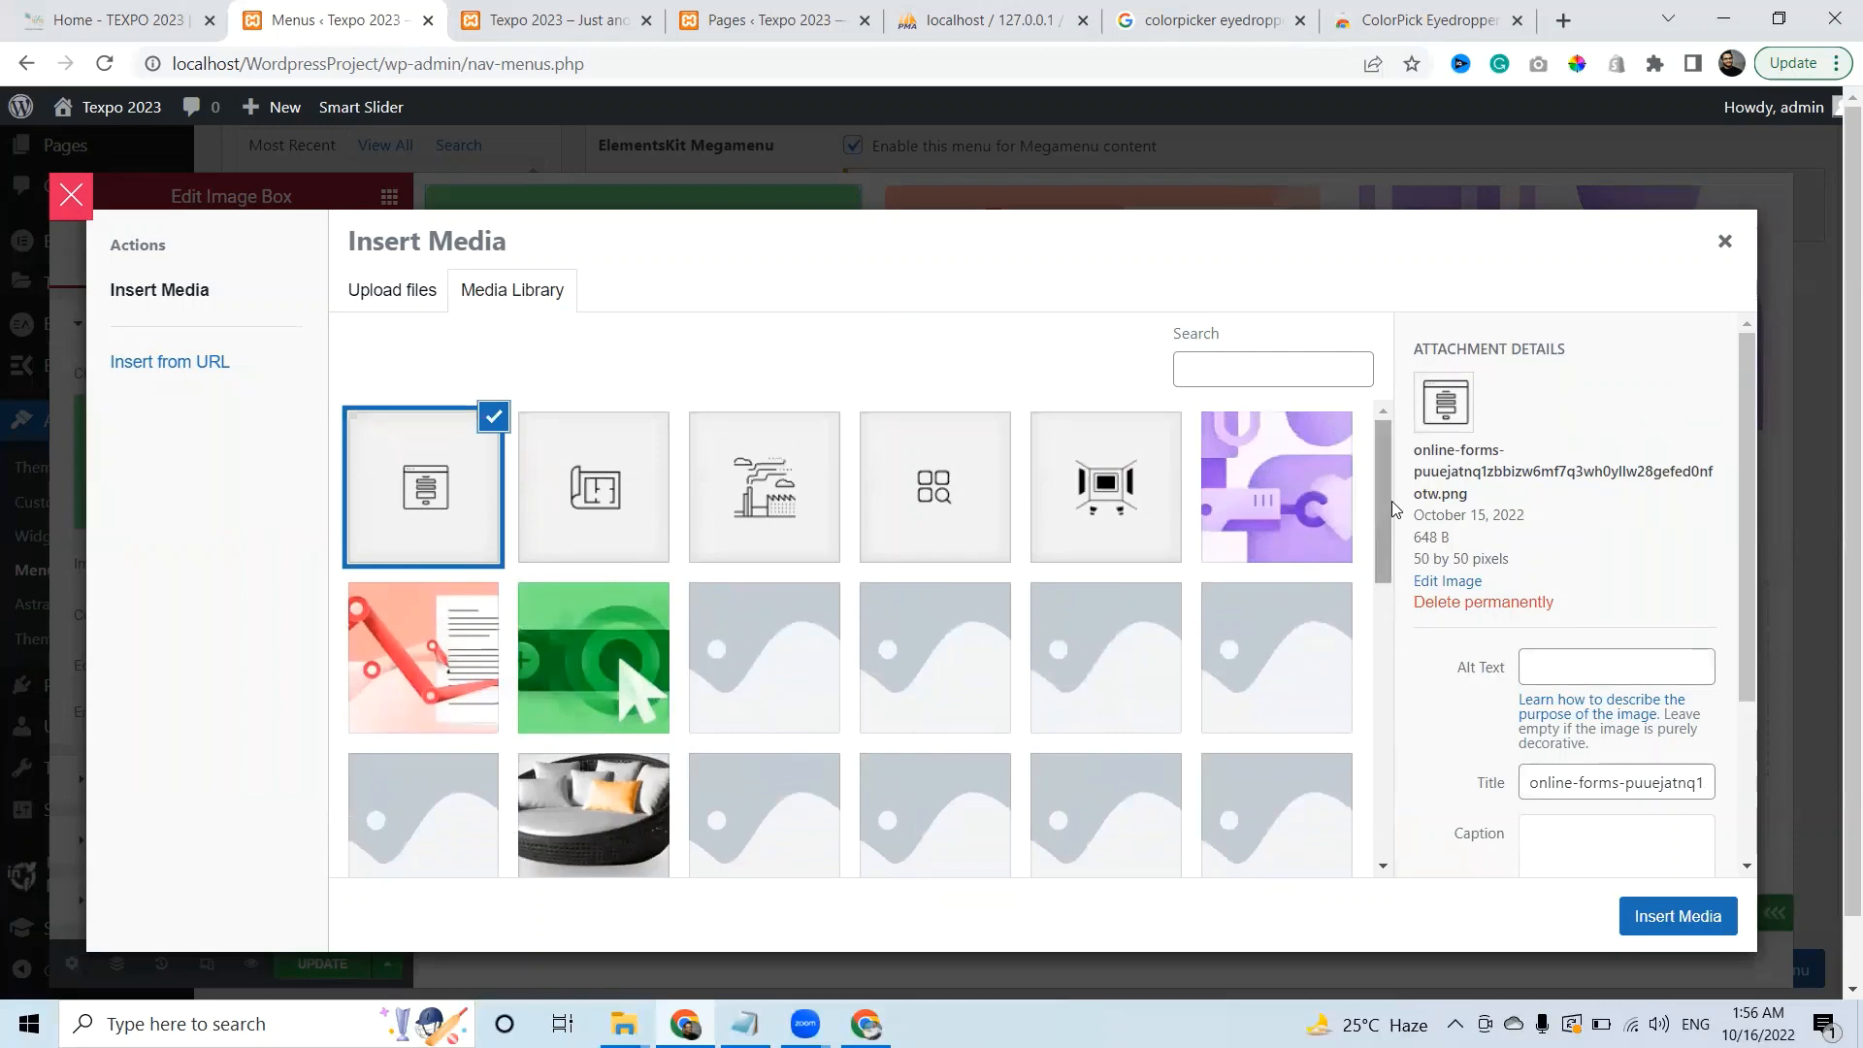
click(1271, 511)
click(1512, 583)
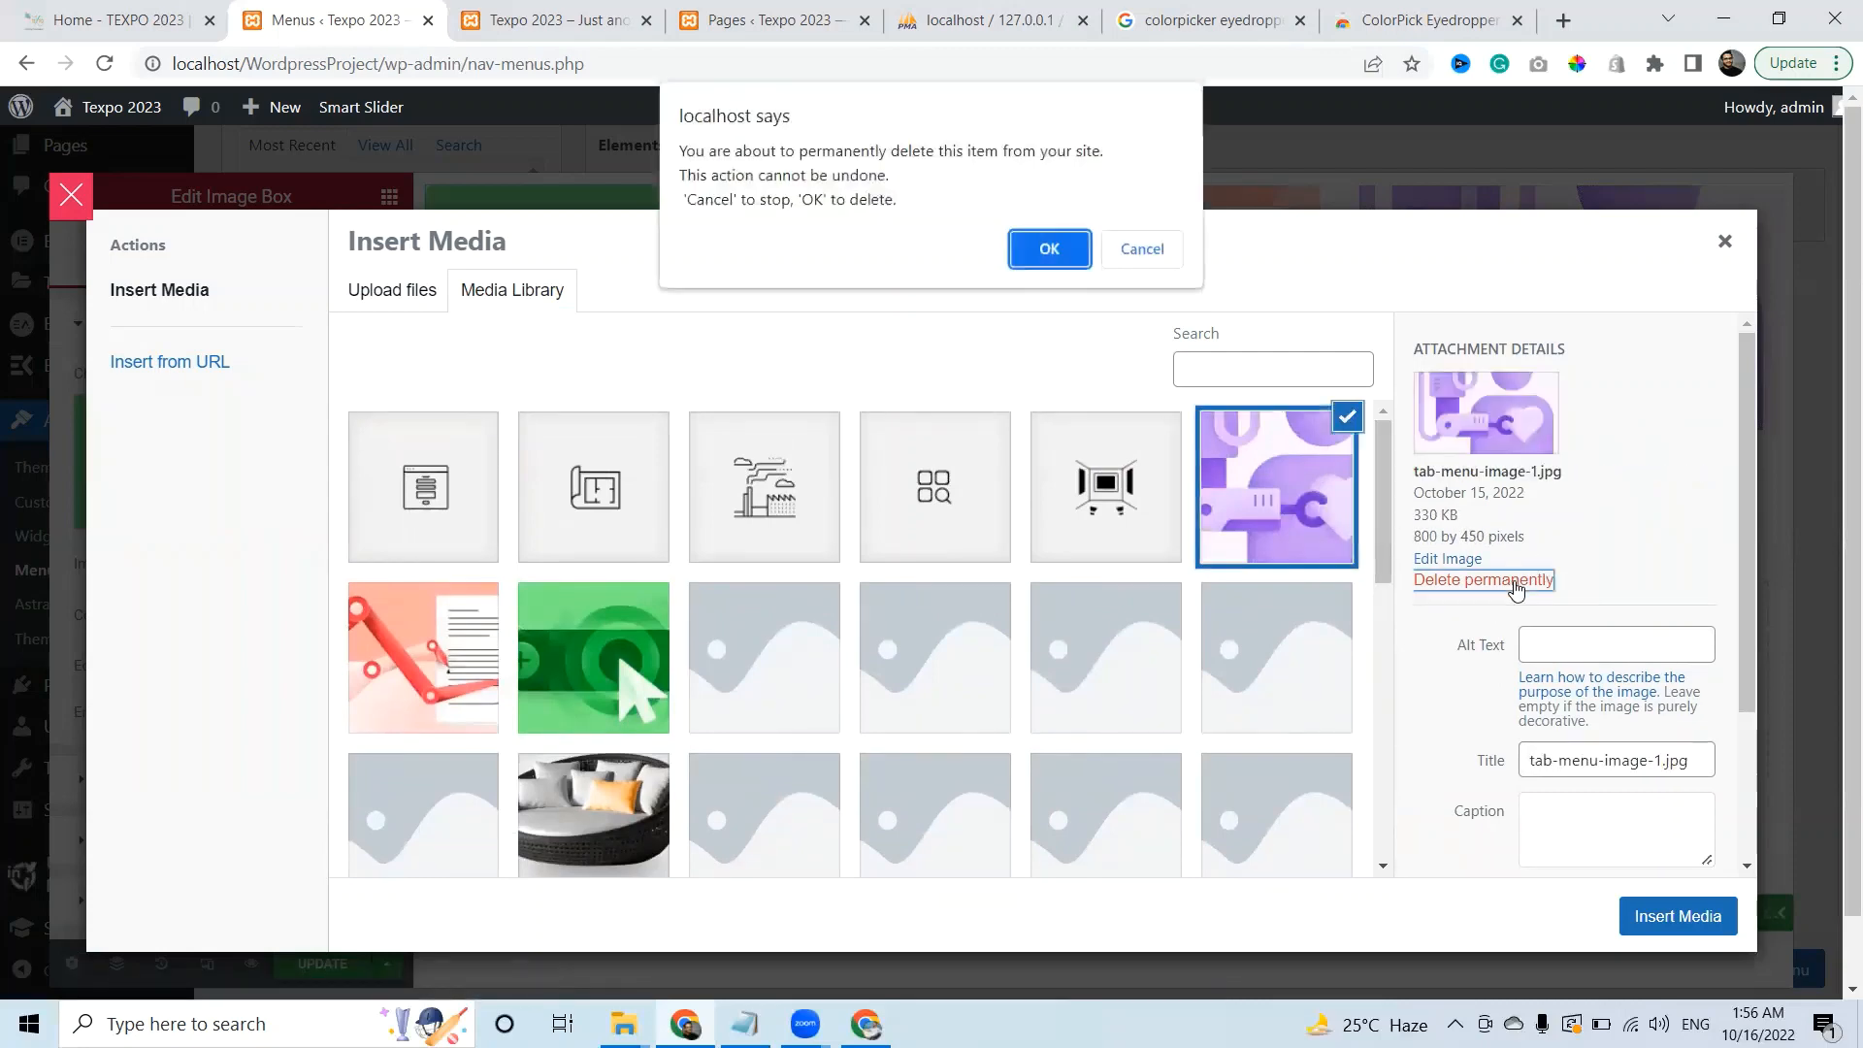
click(1050, 250)
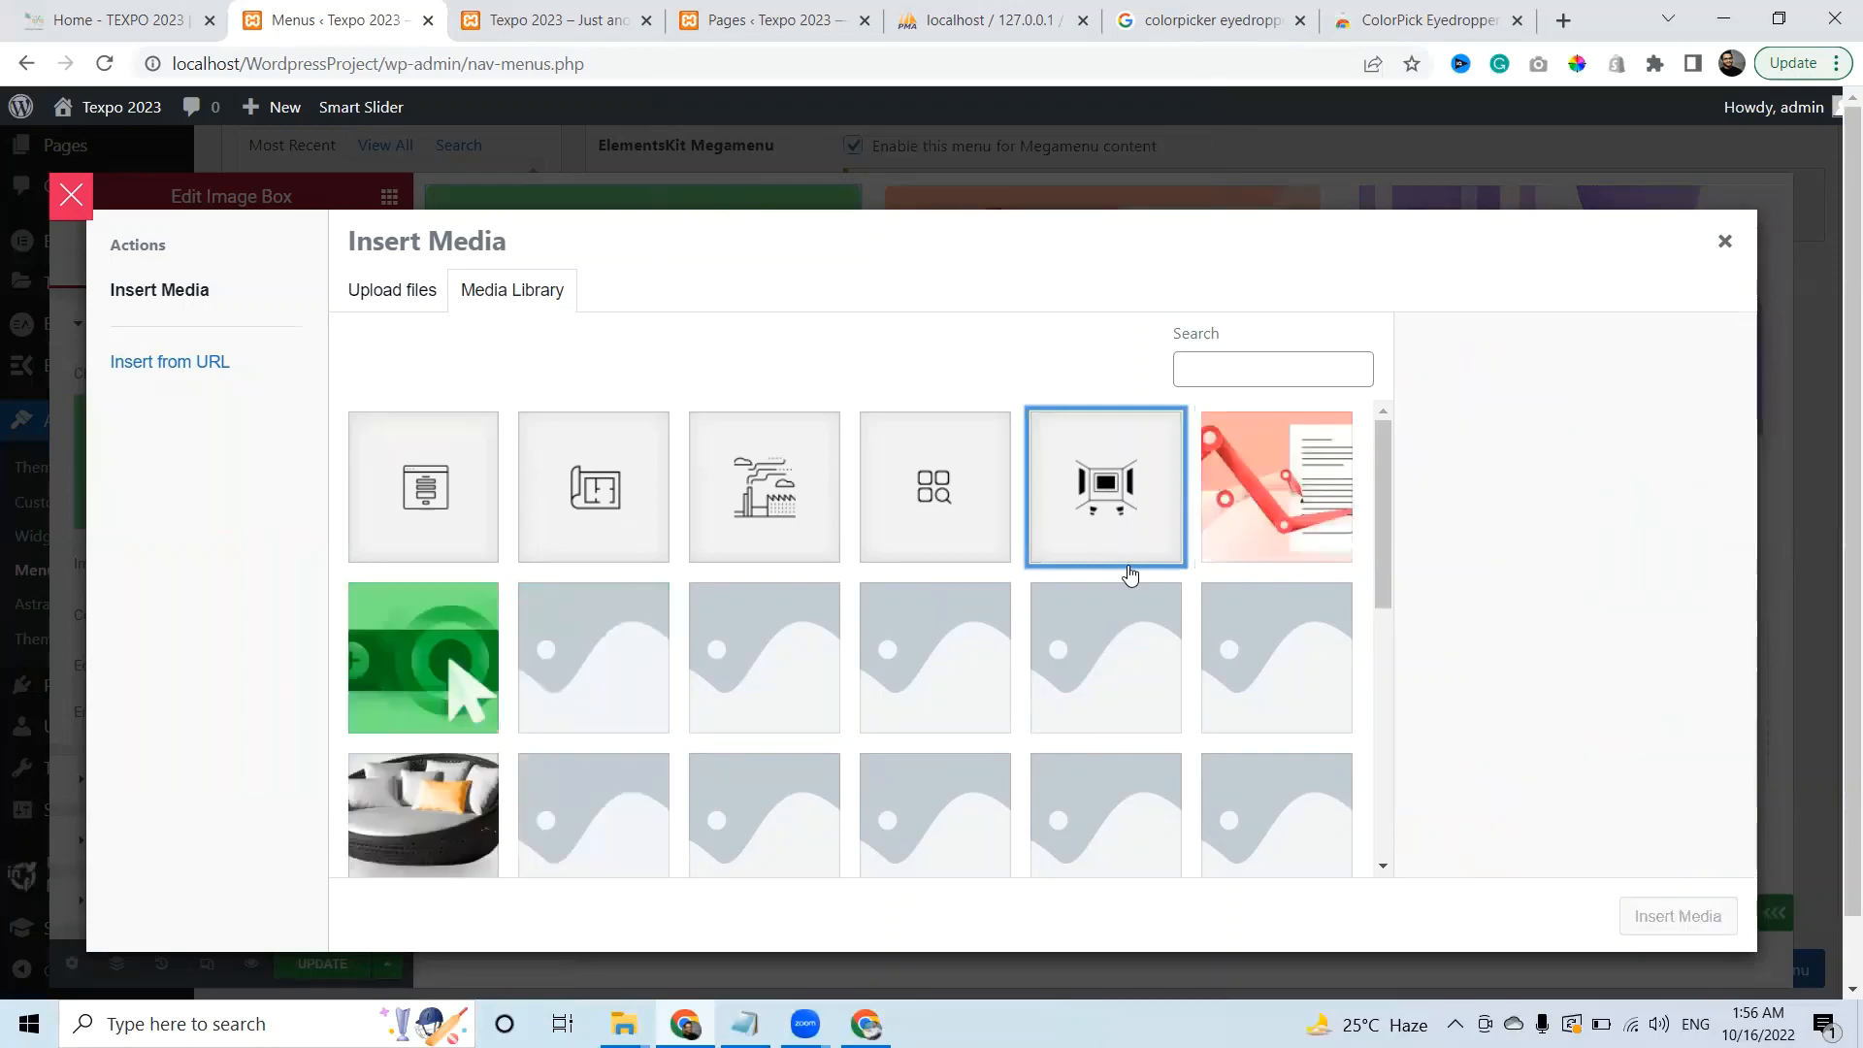
Insert the uploaded Floor-plan icon from the media library as the first image box's image
click(626, 515)
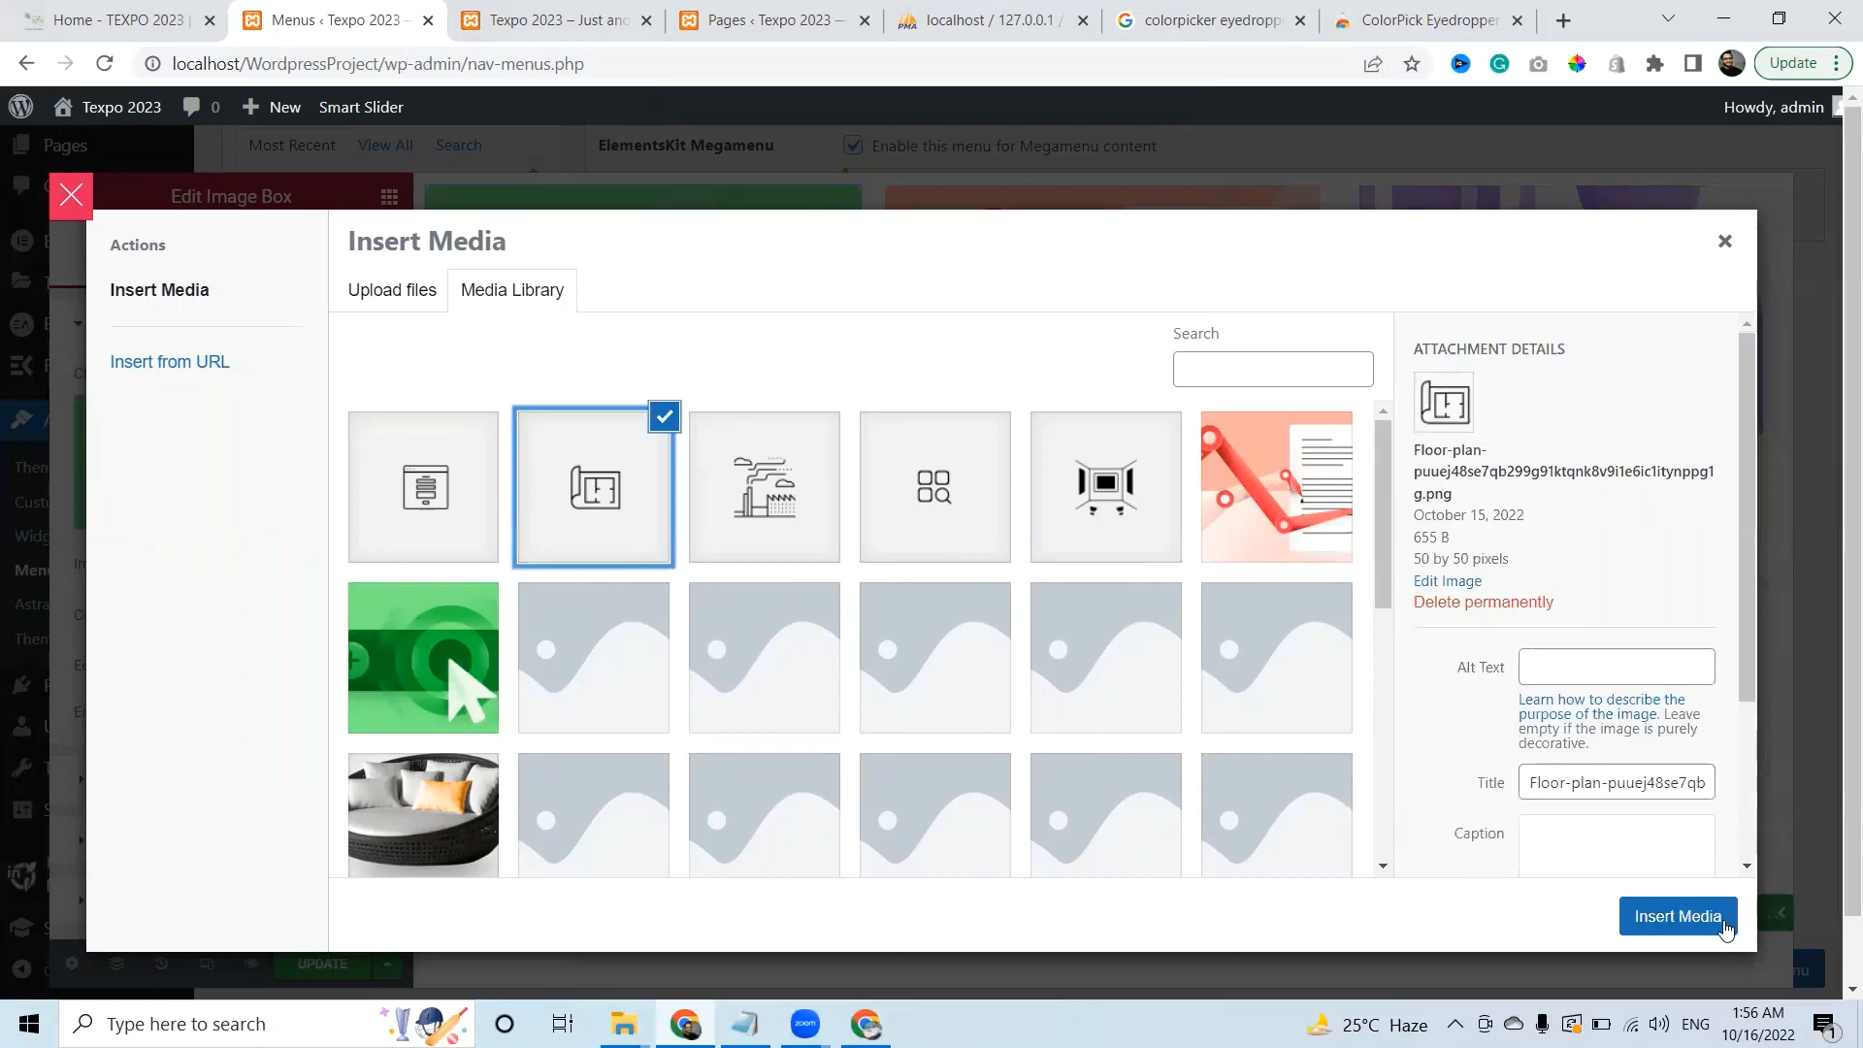
click(1727, 929)
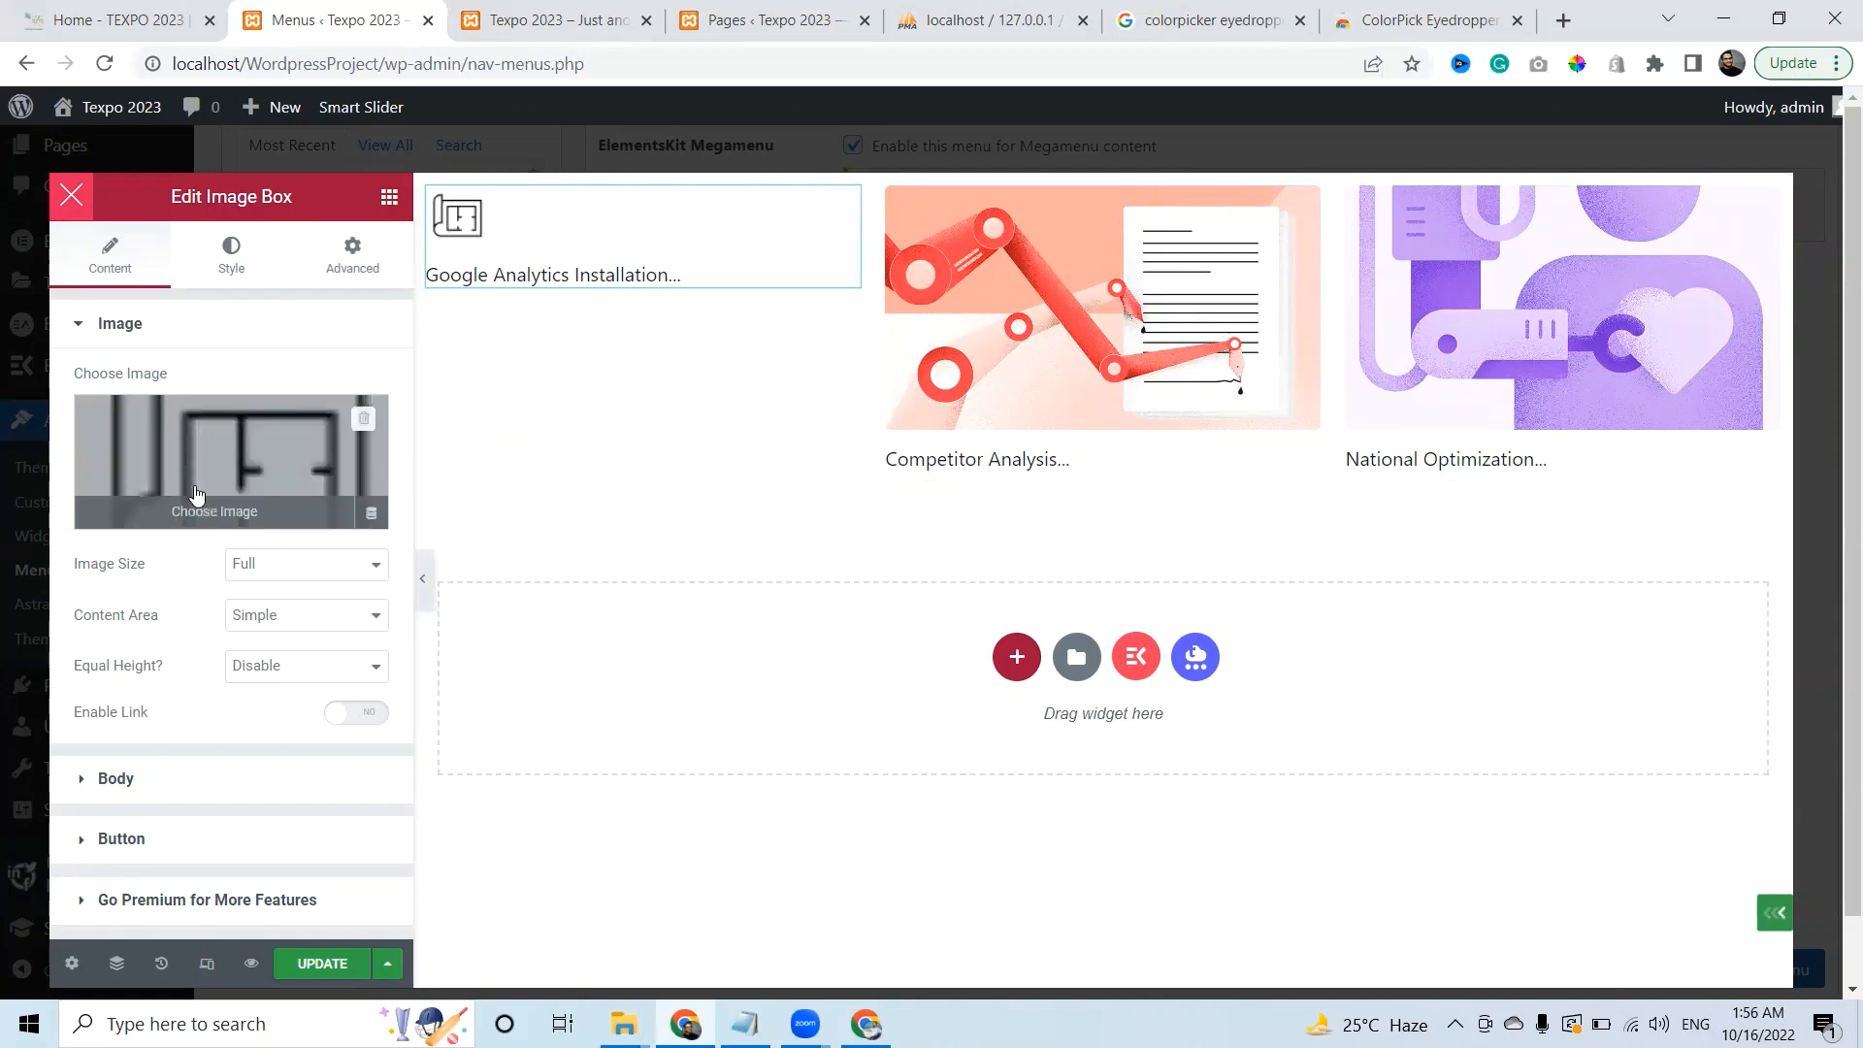
Open the local site's Floor Plan page, copy its web address and return to the megamenu editor
click(498, 6)
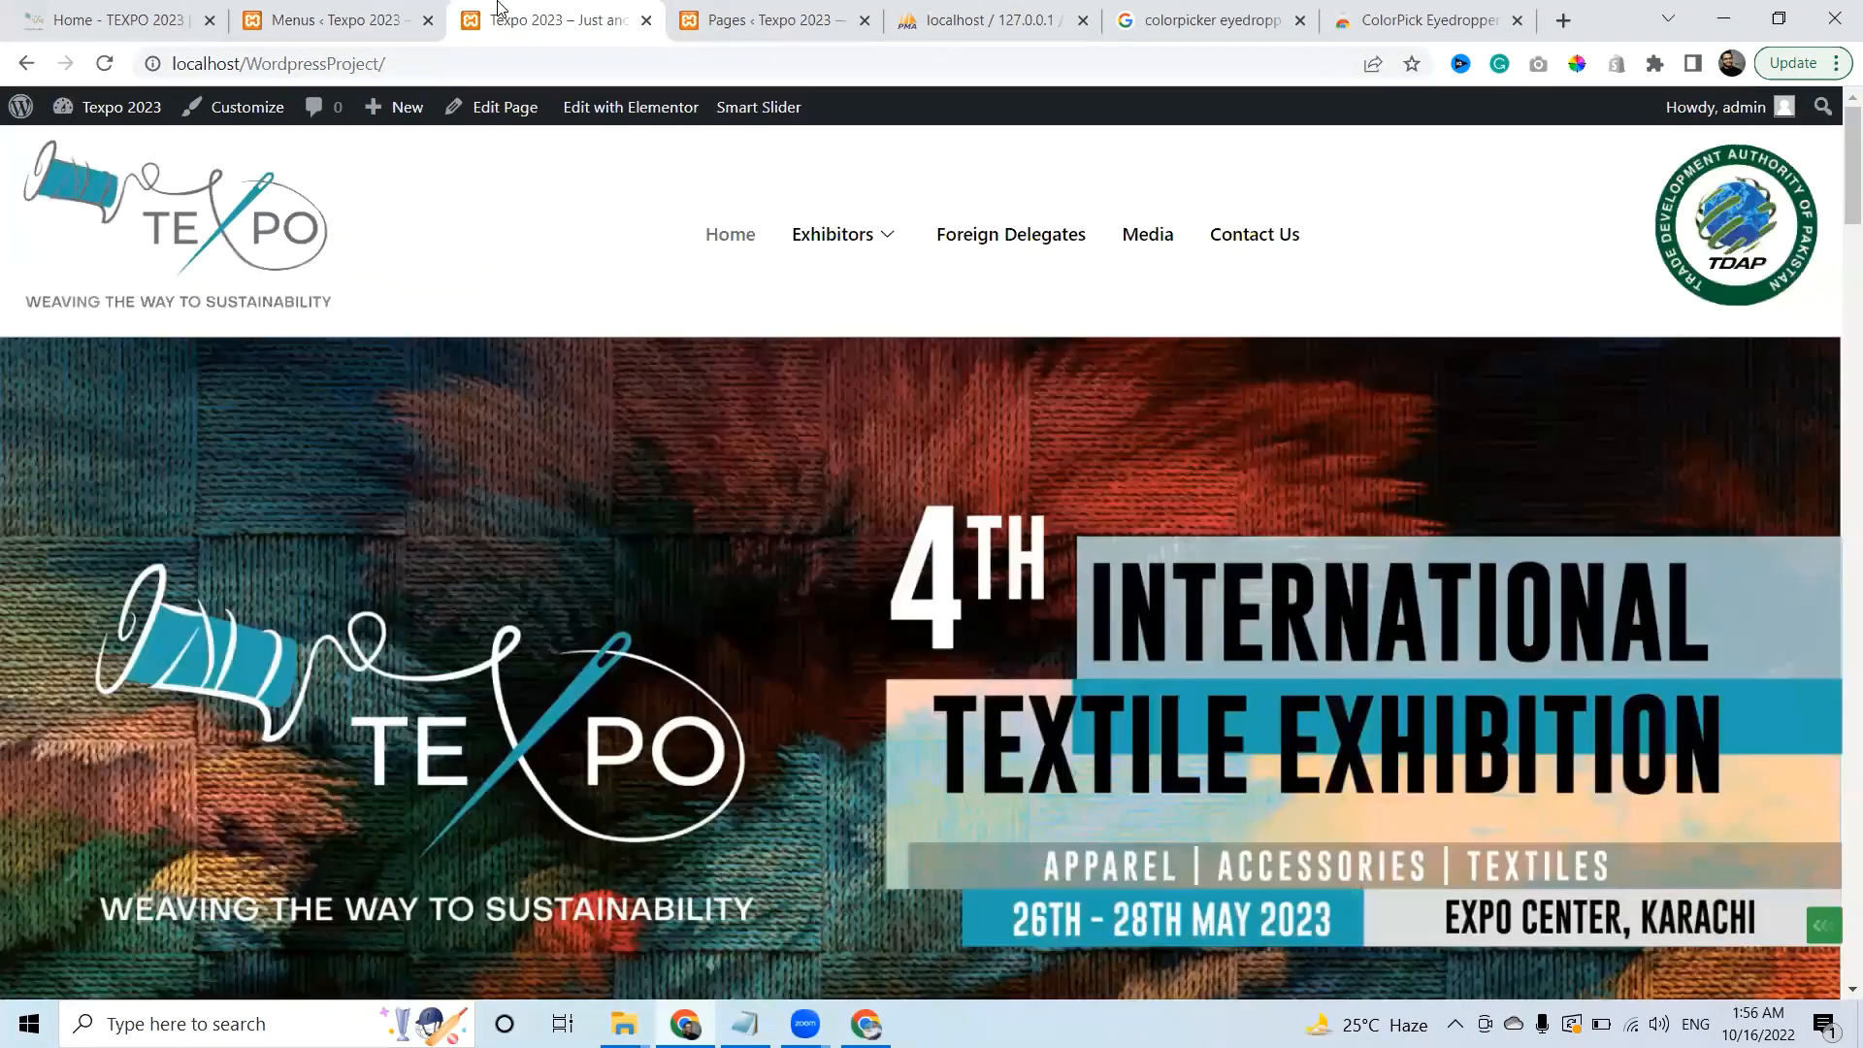
mouse_move(820, 258)
click(822, 336)
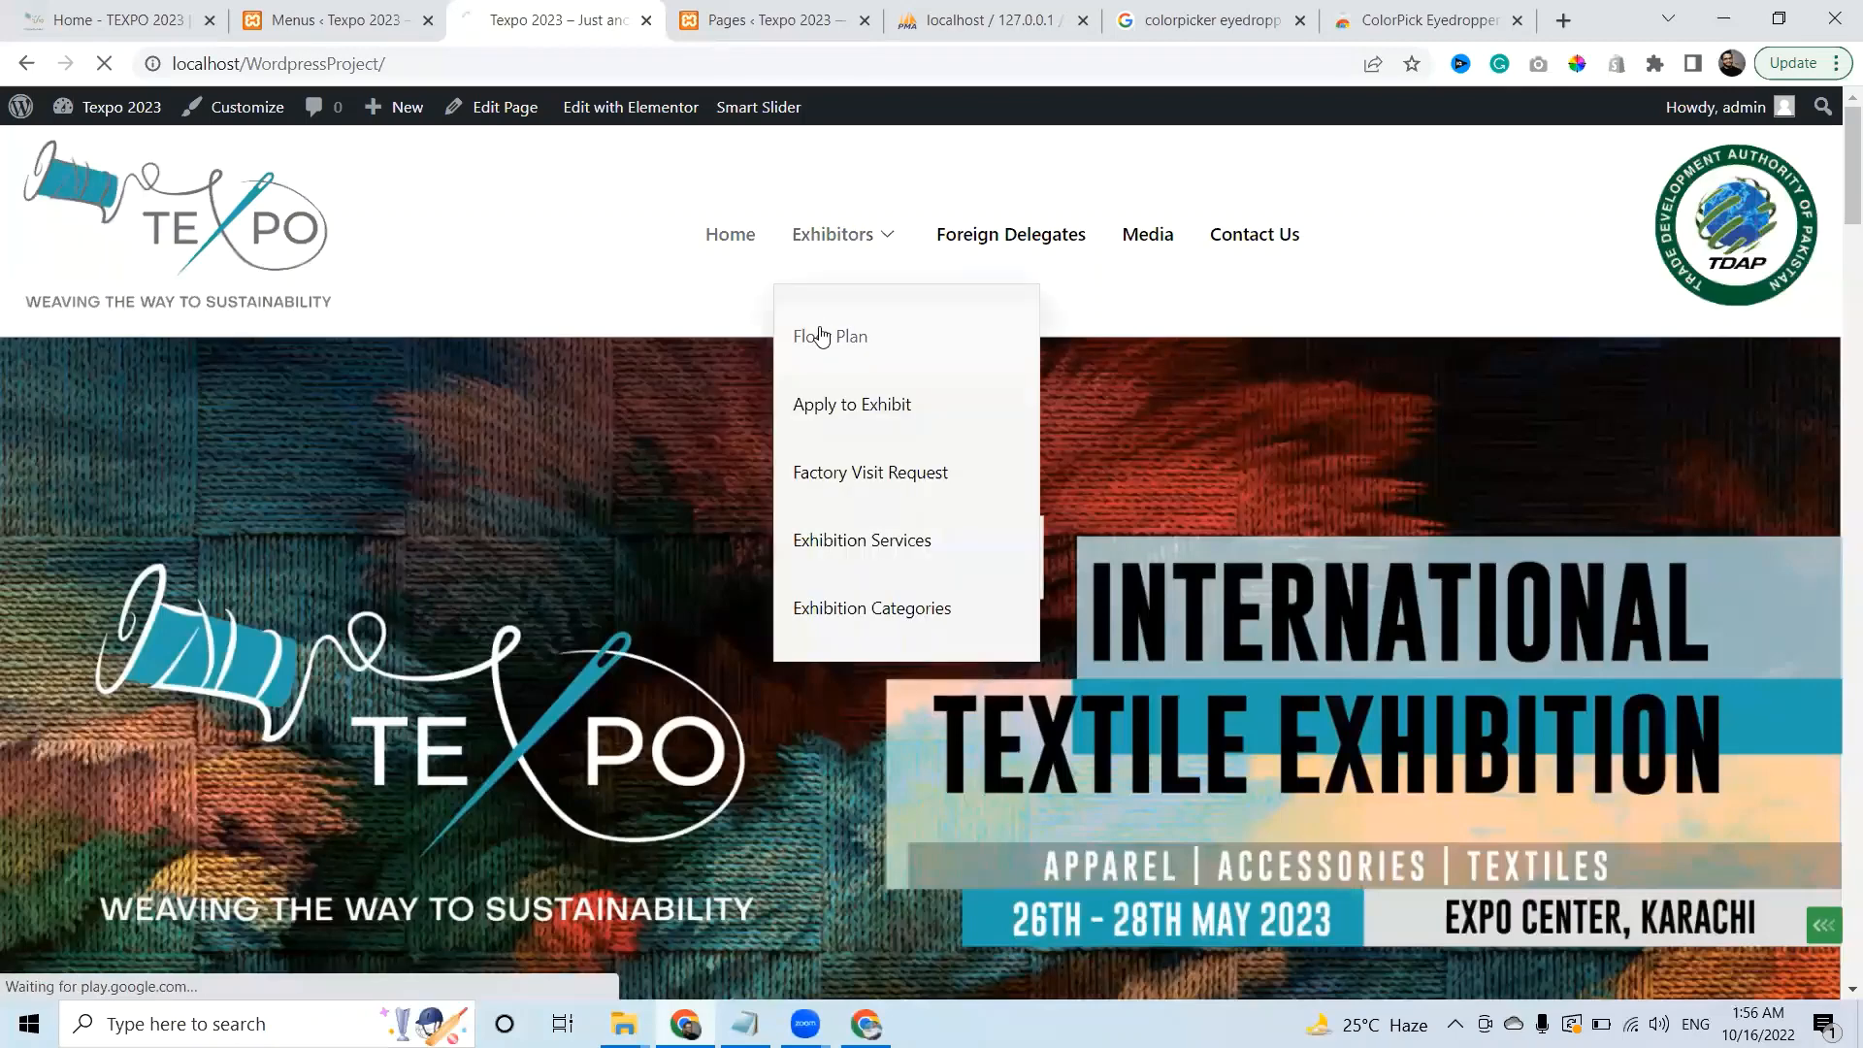
click(854, 62)
key(ctrl+c)
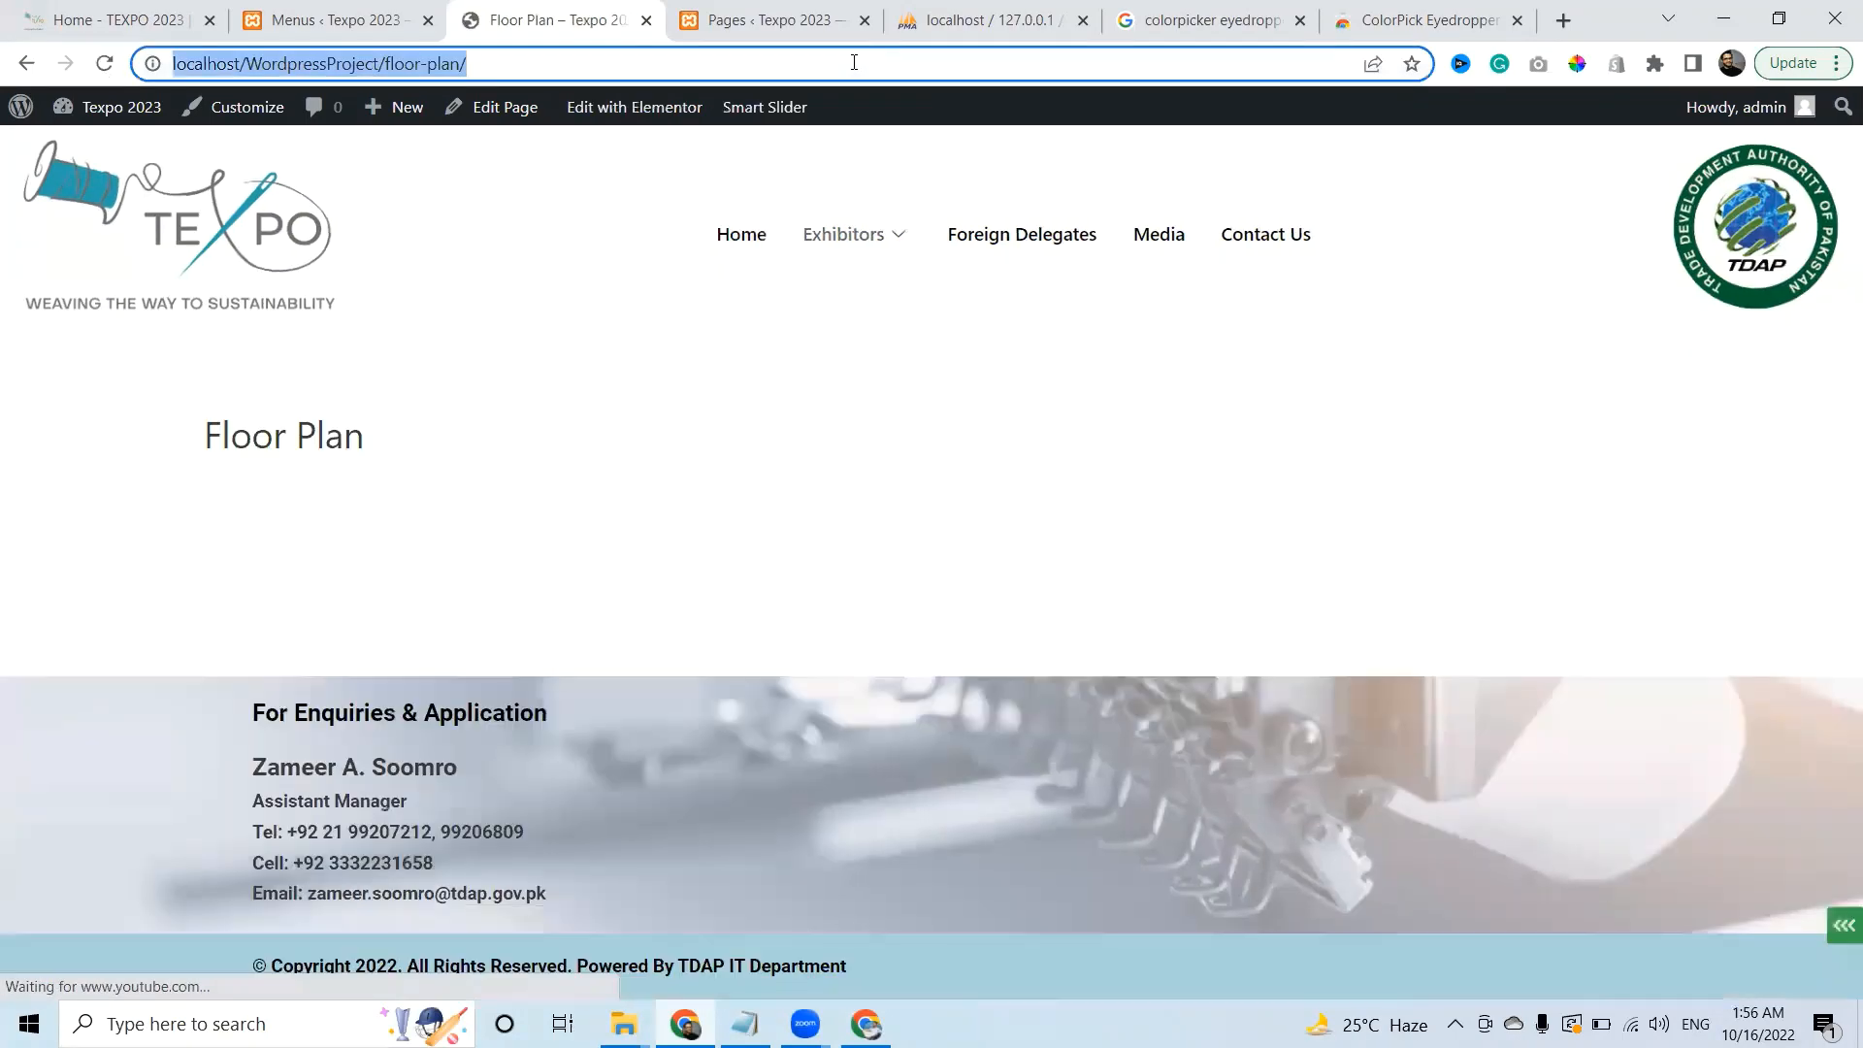
click(336, 19)
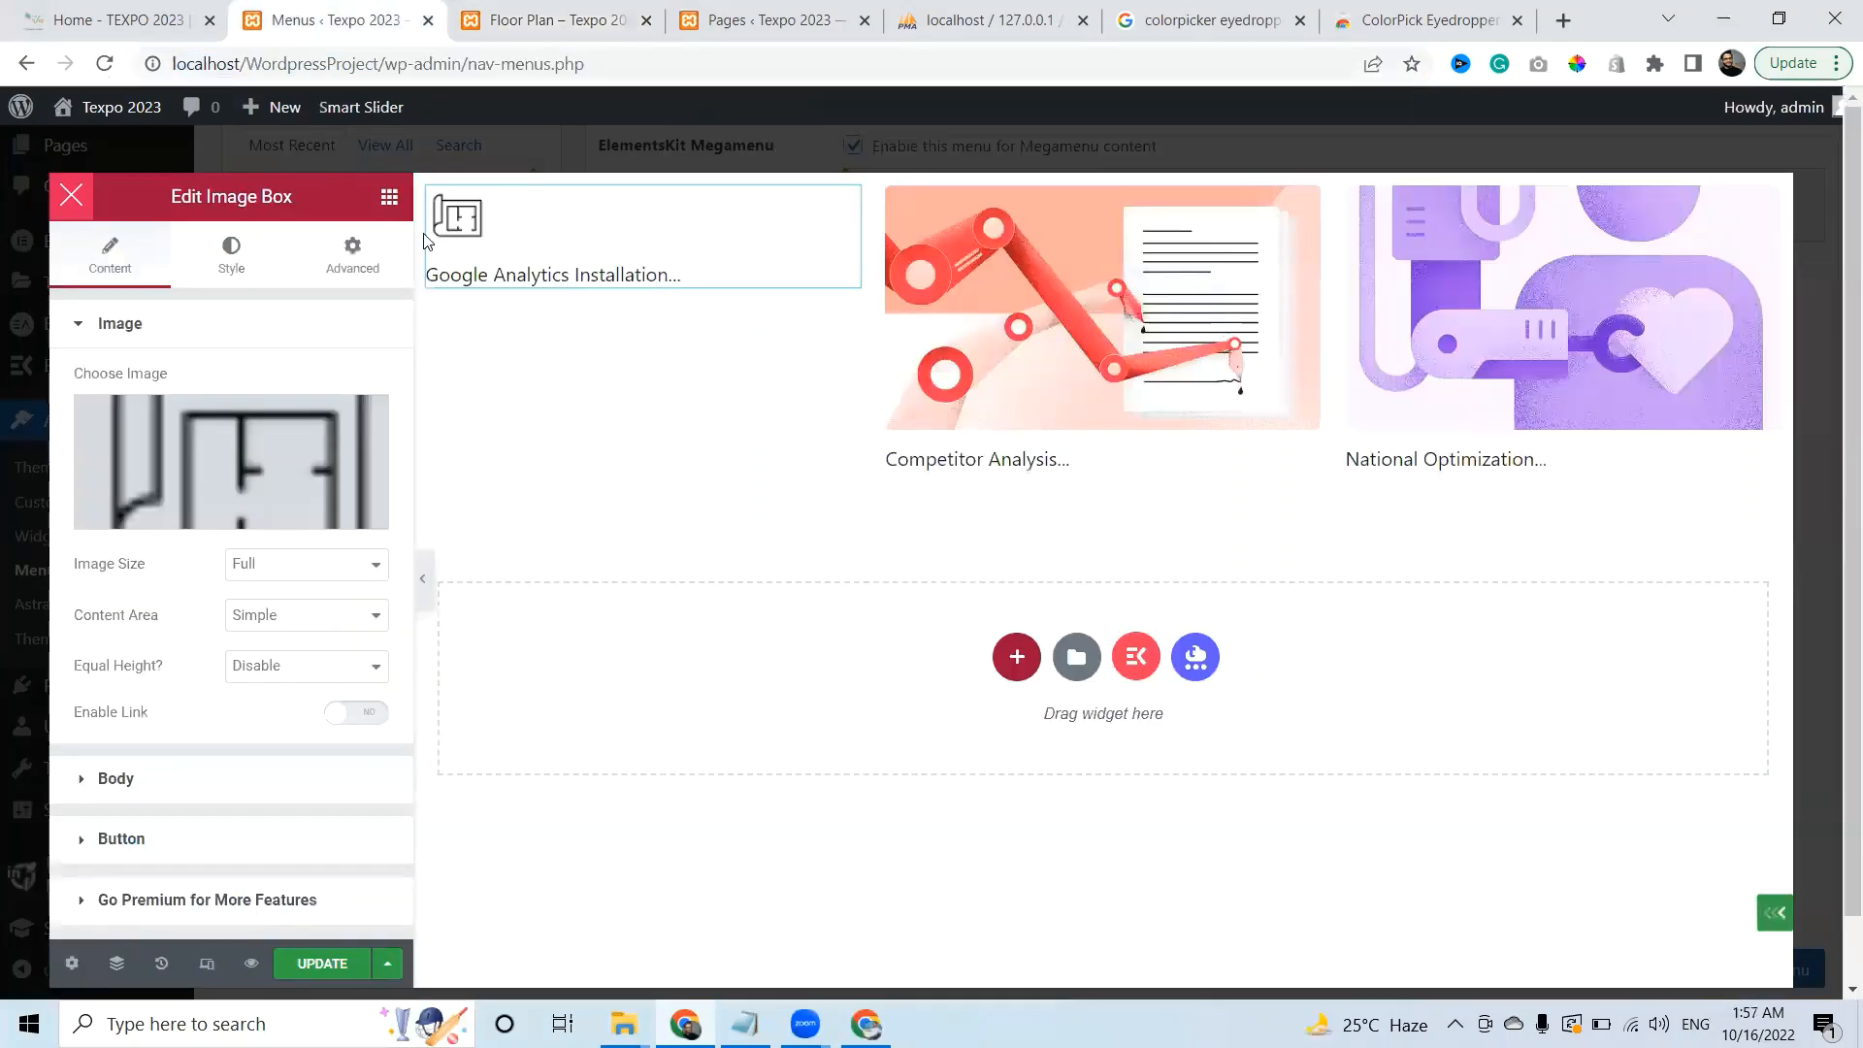
click(589, 12)
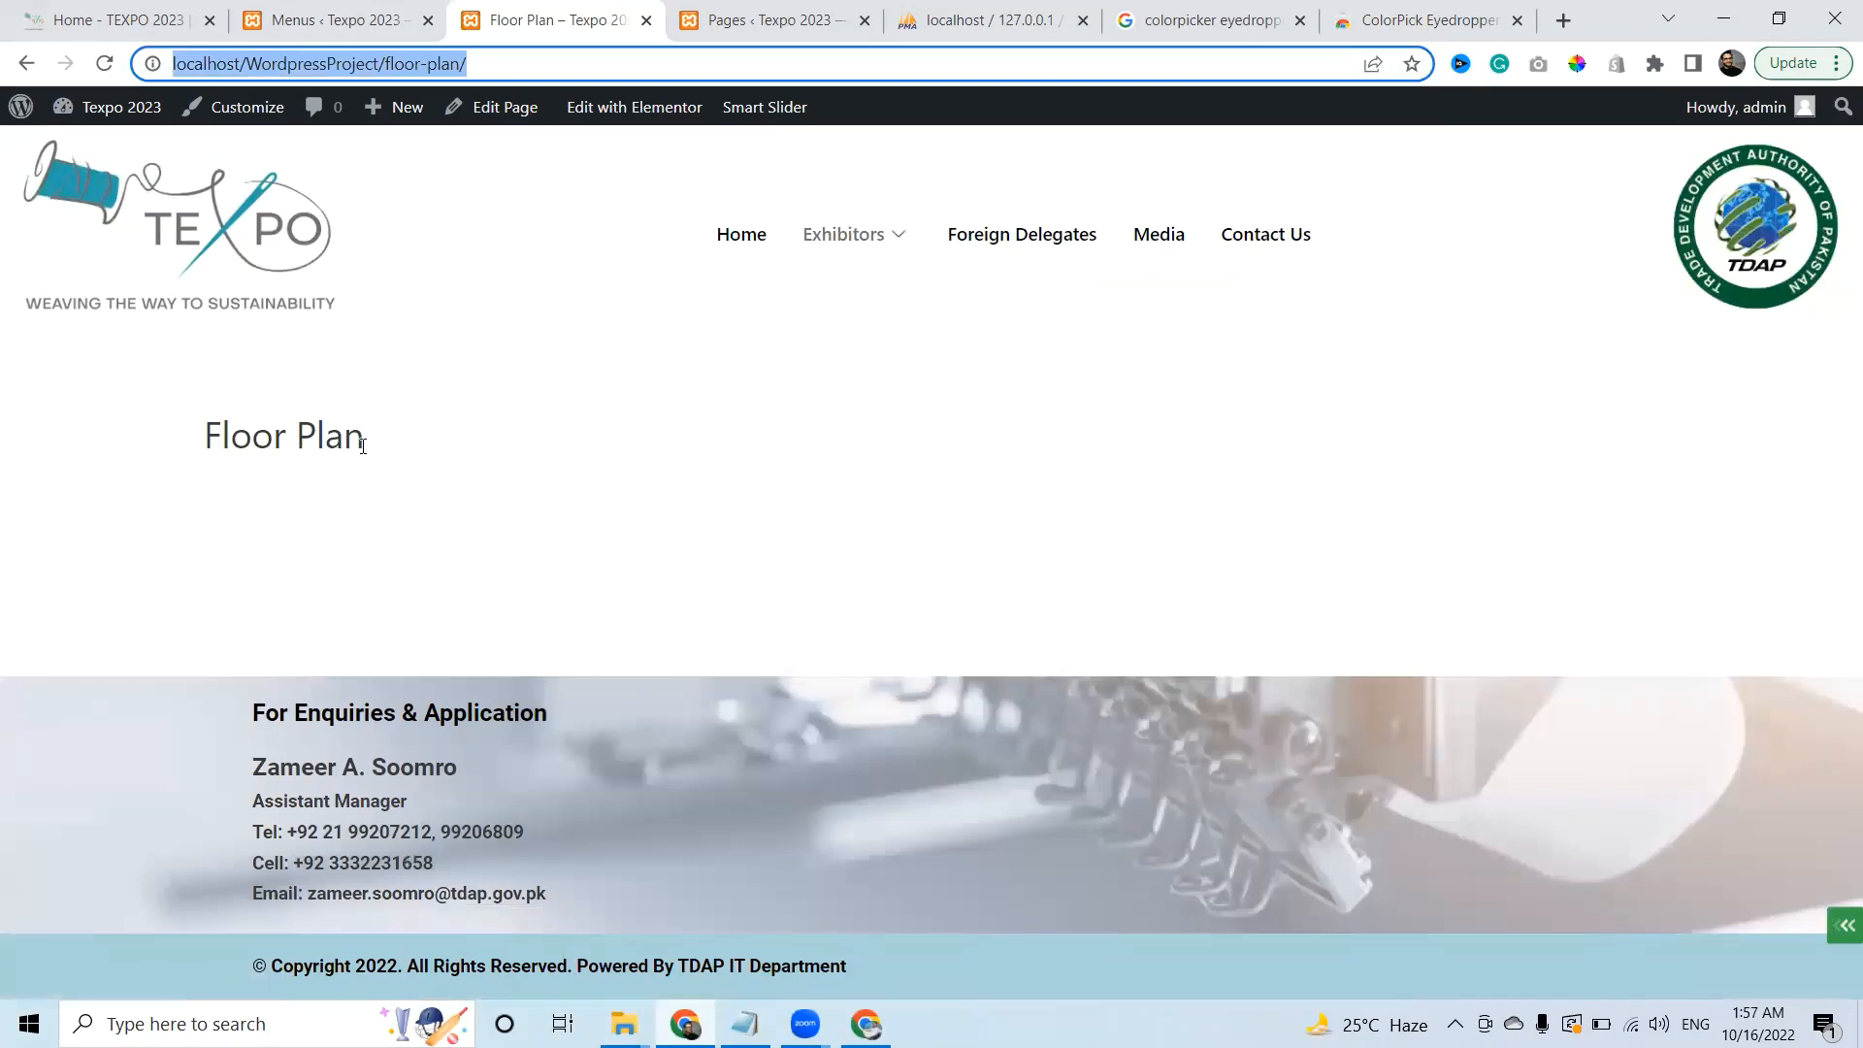
click(366, 10)
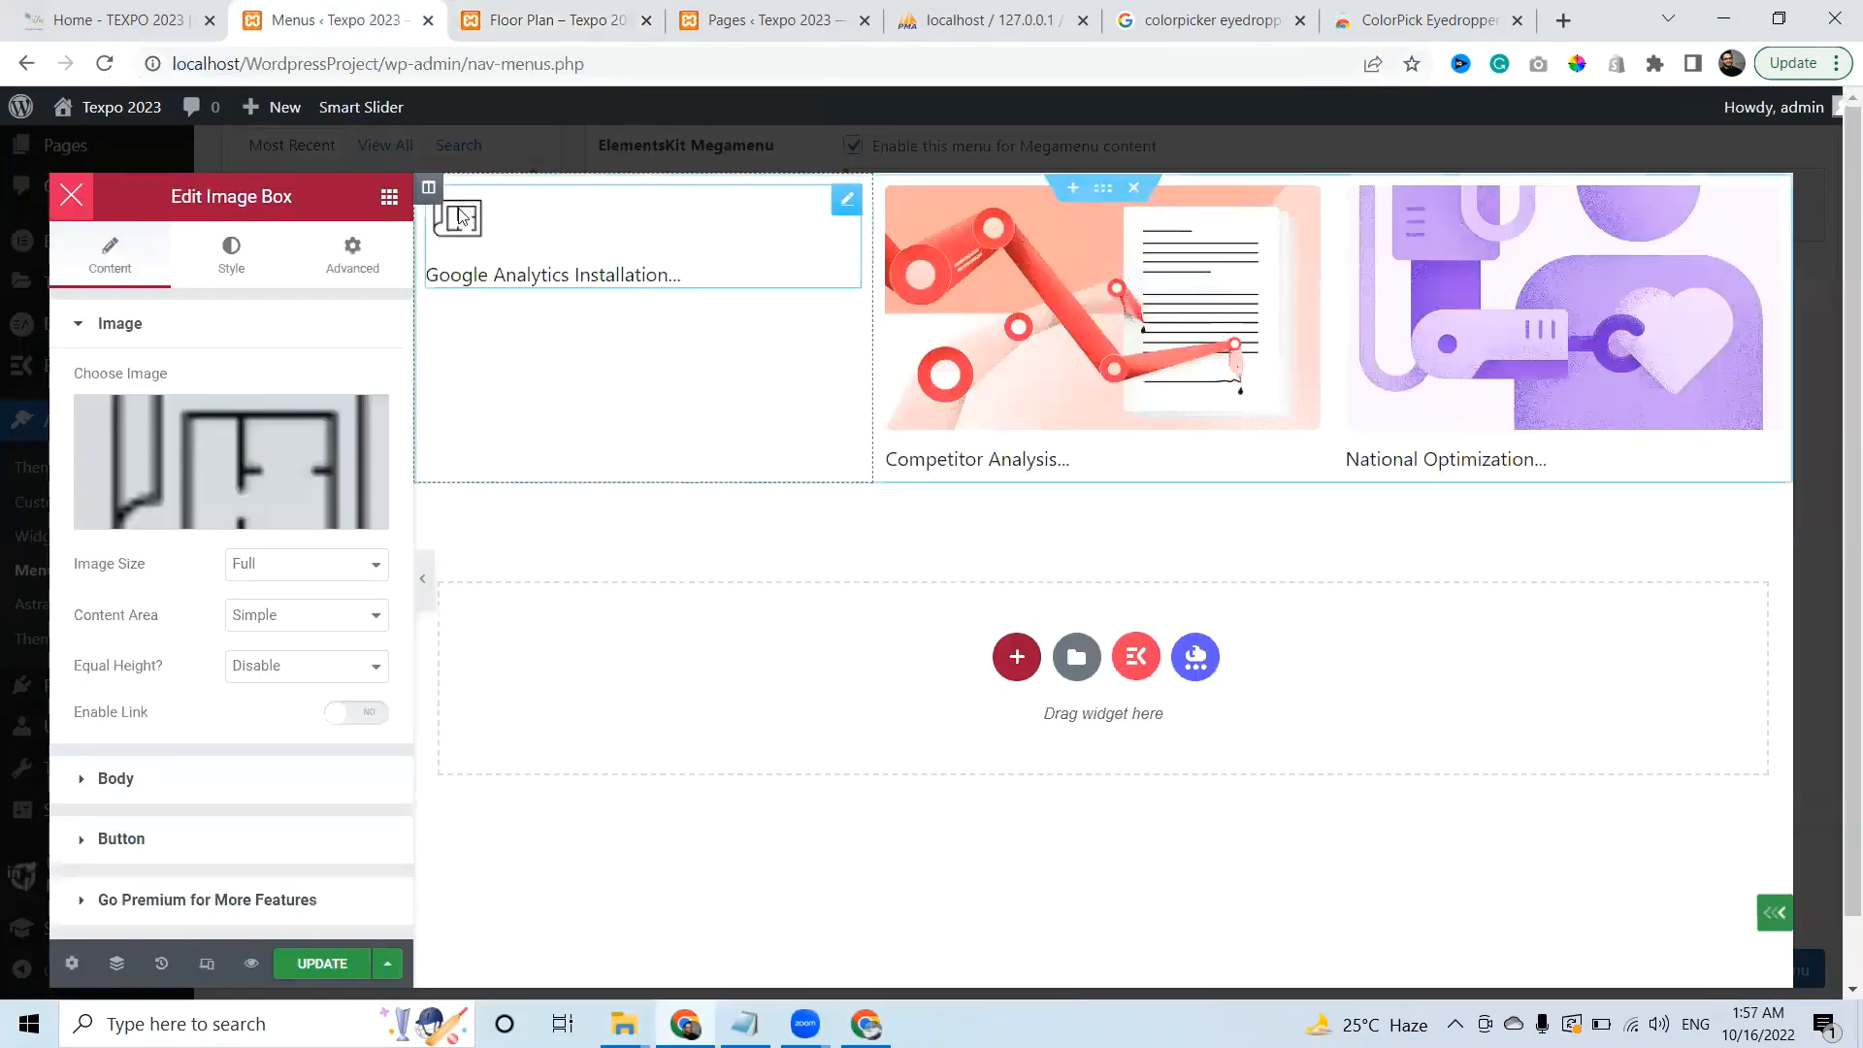
Enable the link on the first image box and set it to the copied Floor Plan page address
click(356, 718)
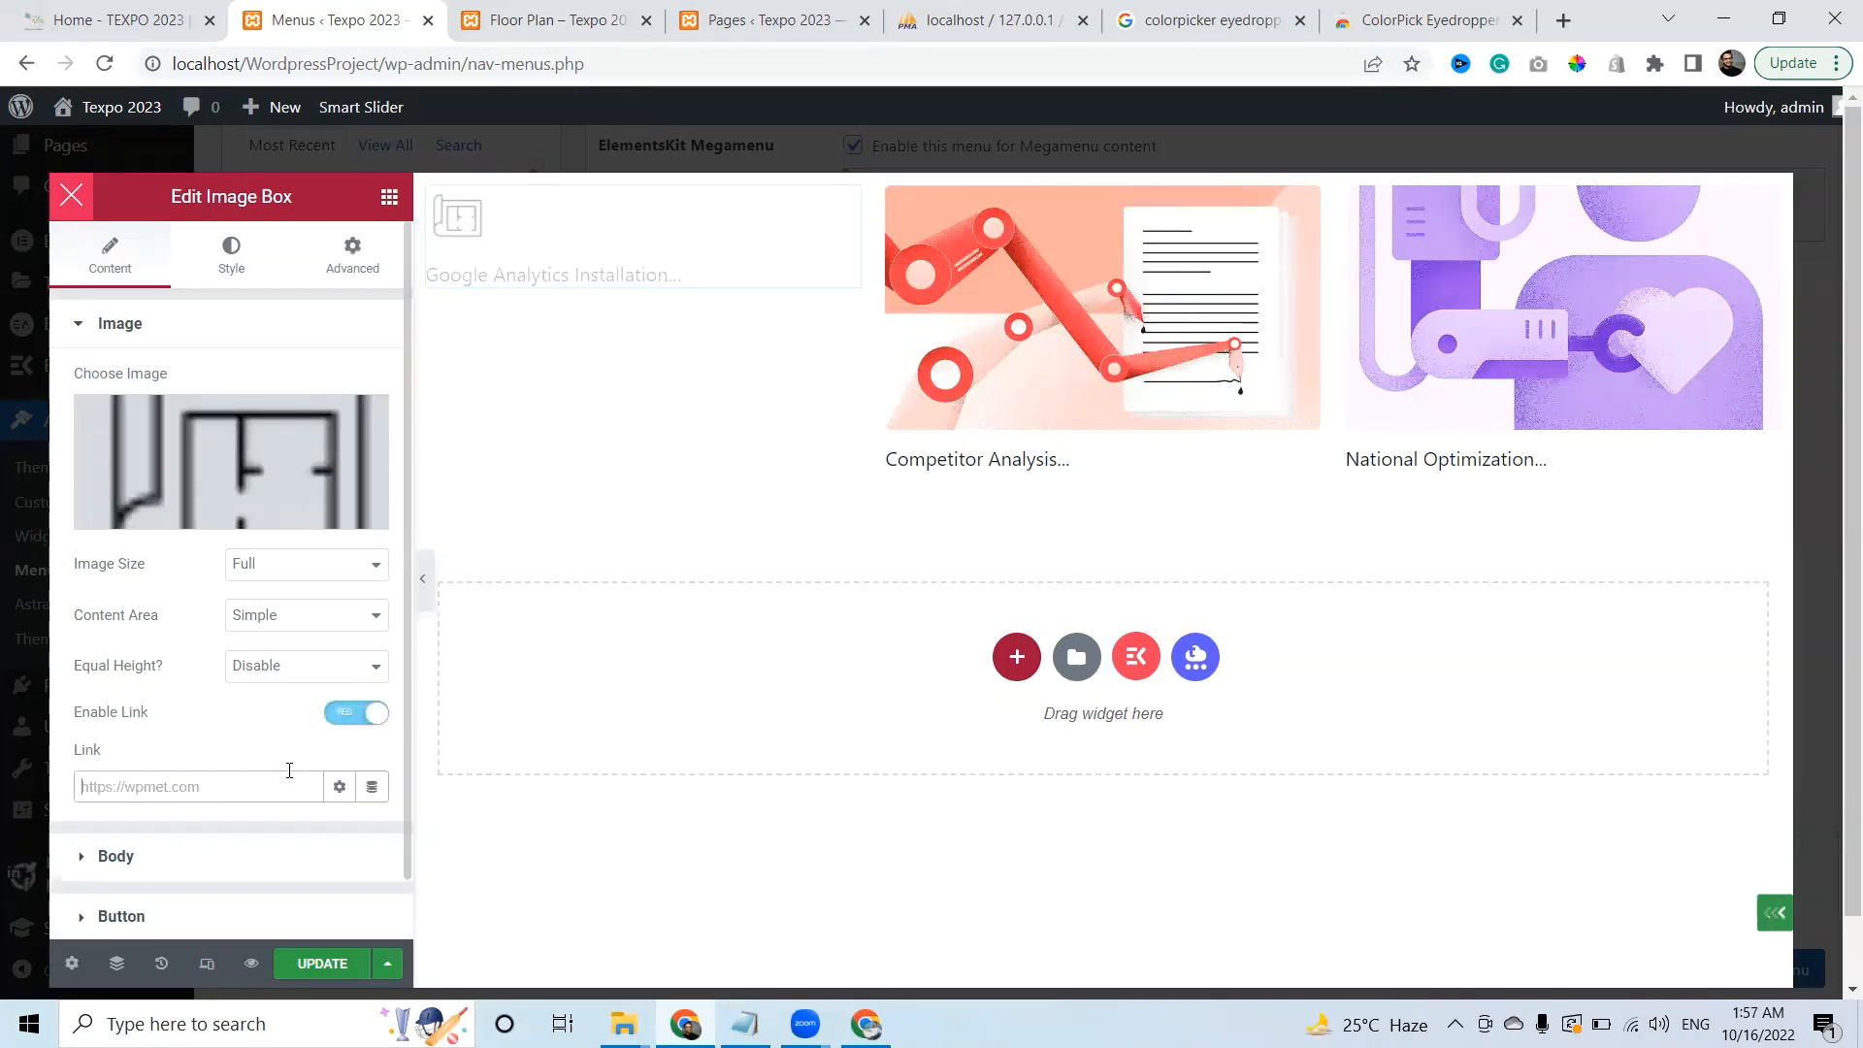
key(ctrl+v)
click(340, 787)
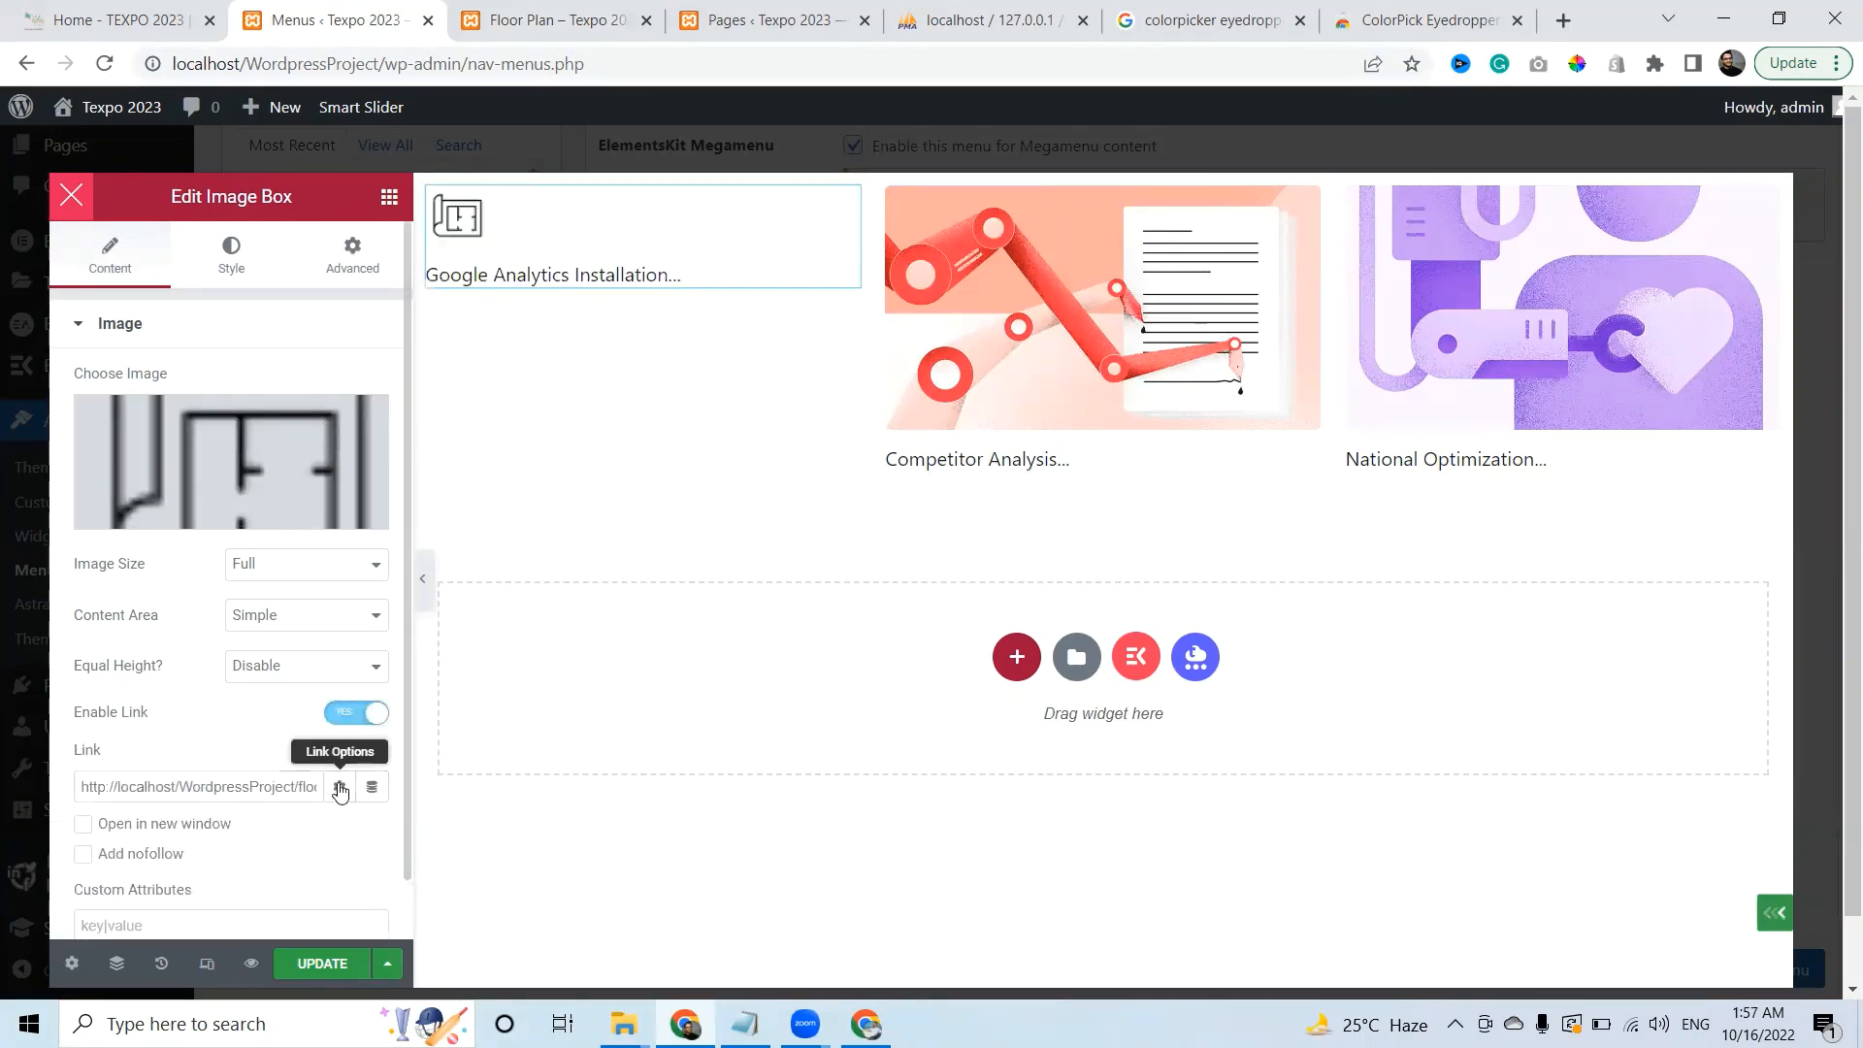
click(339, 787)
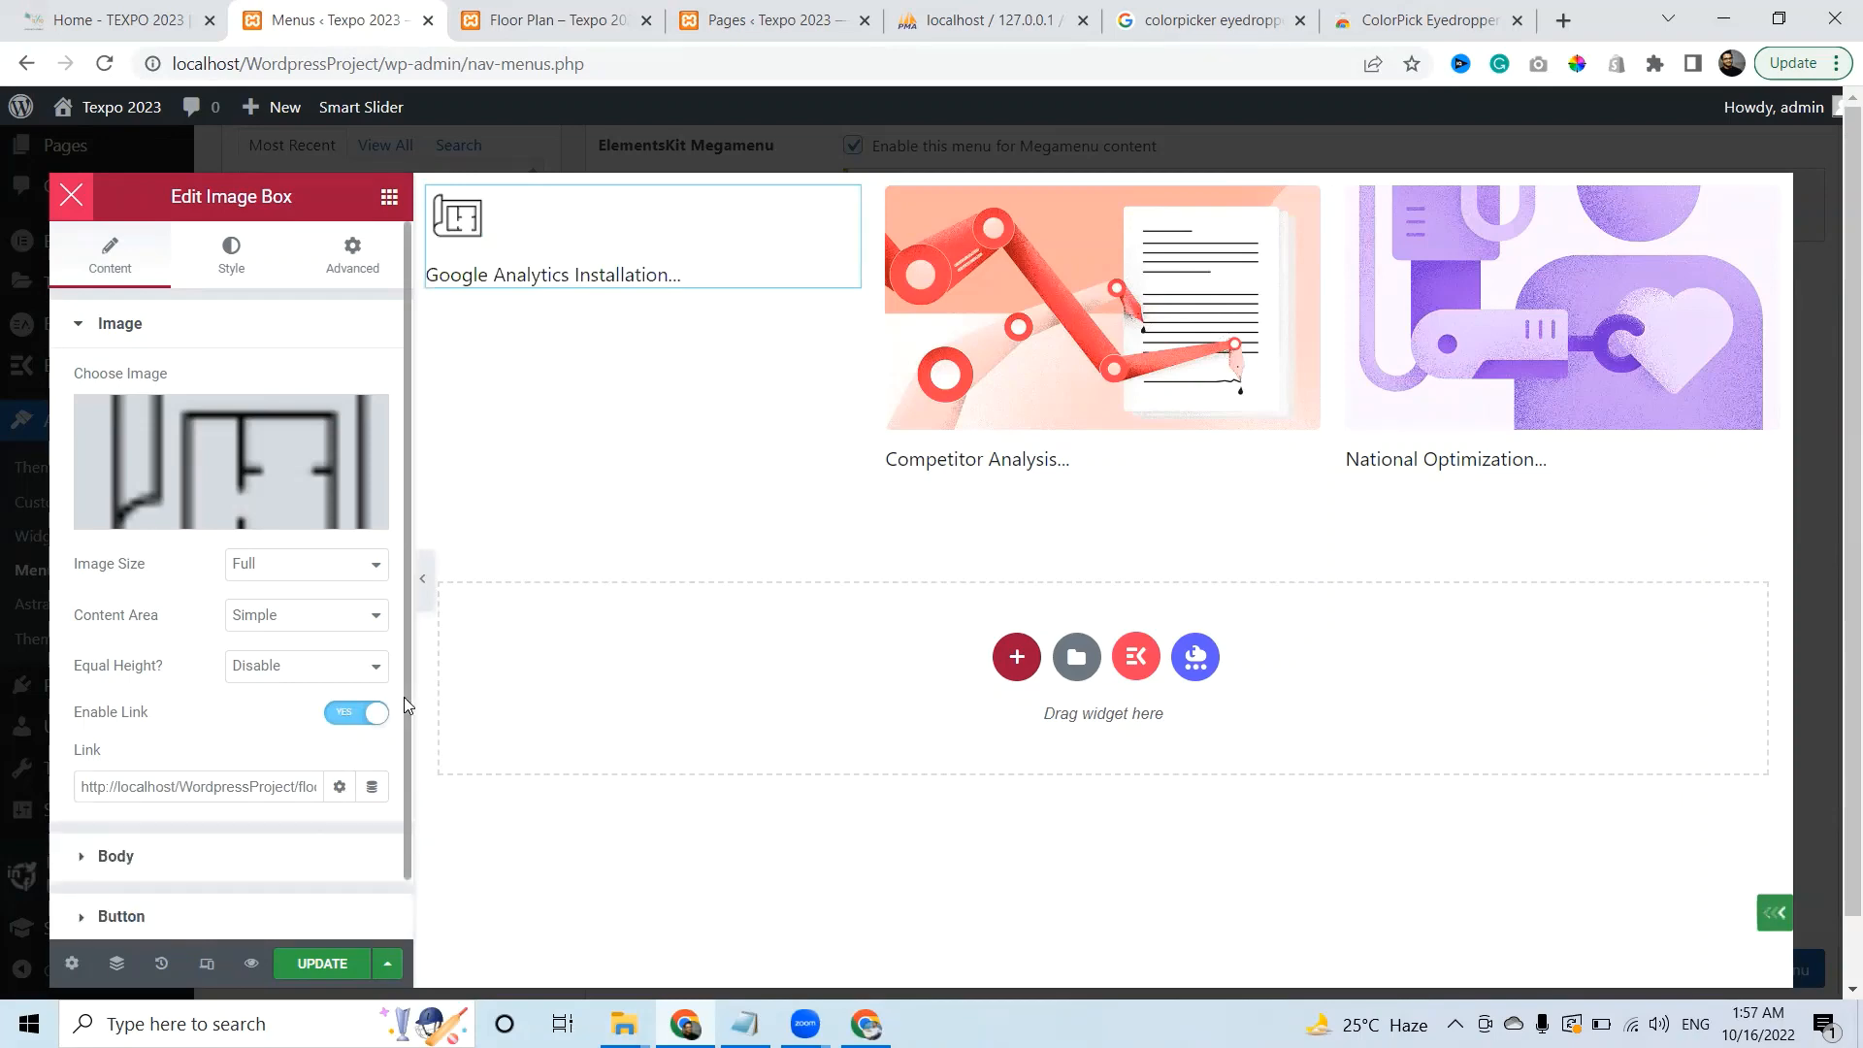
Clear the title text of the first image box
scroll(400, 788, down, 1)
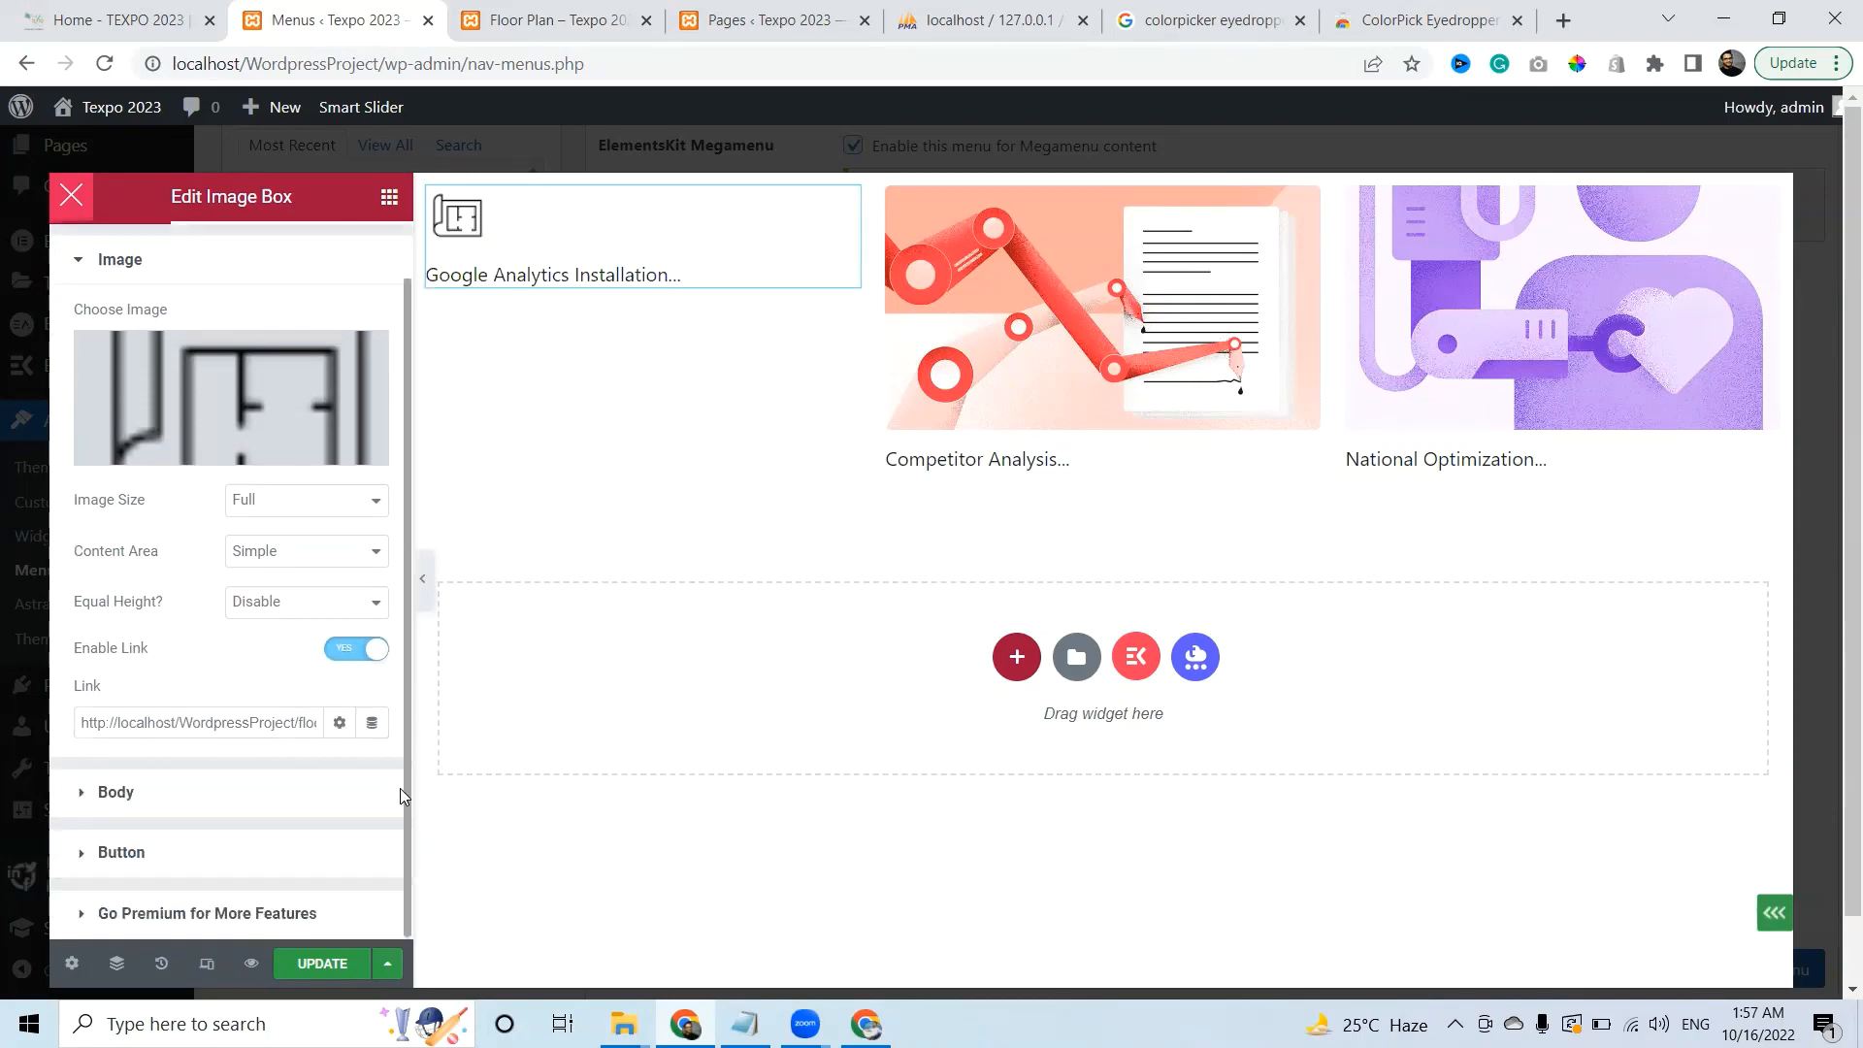
click(109, 794)
click(194, 489)
key(ctrl+a)
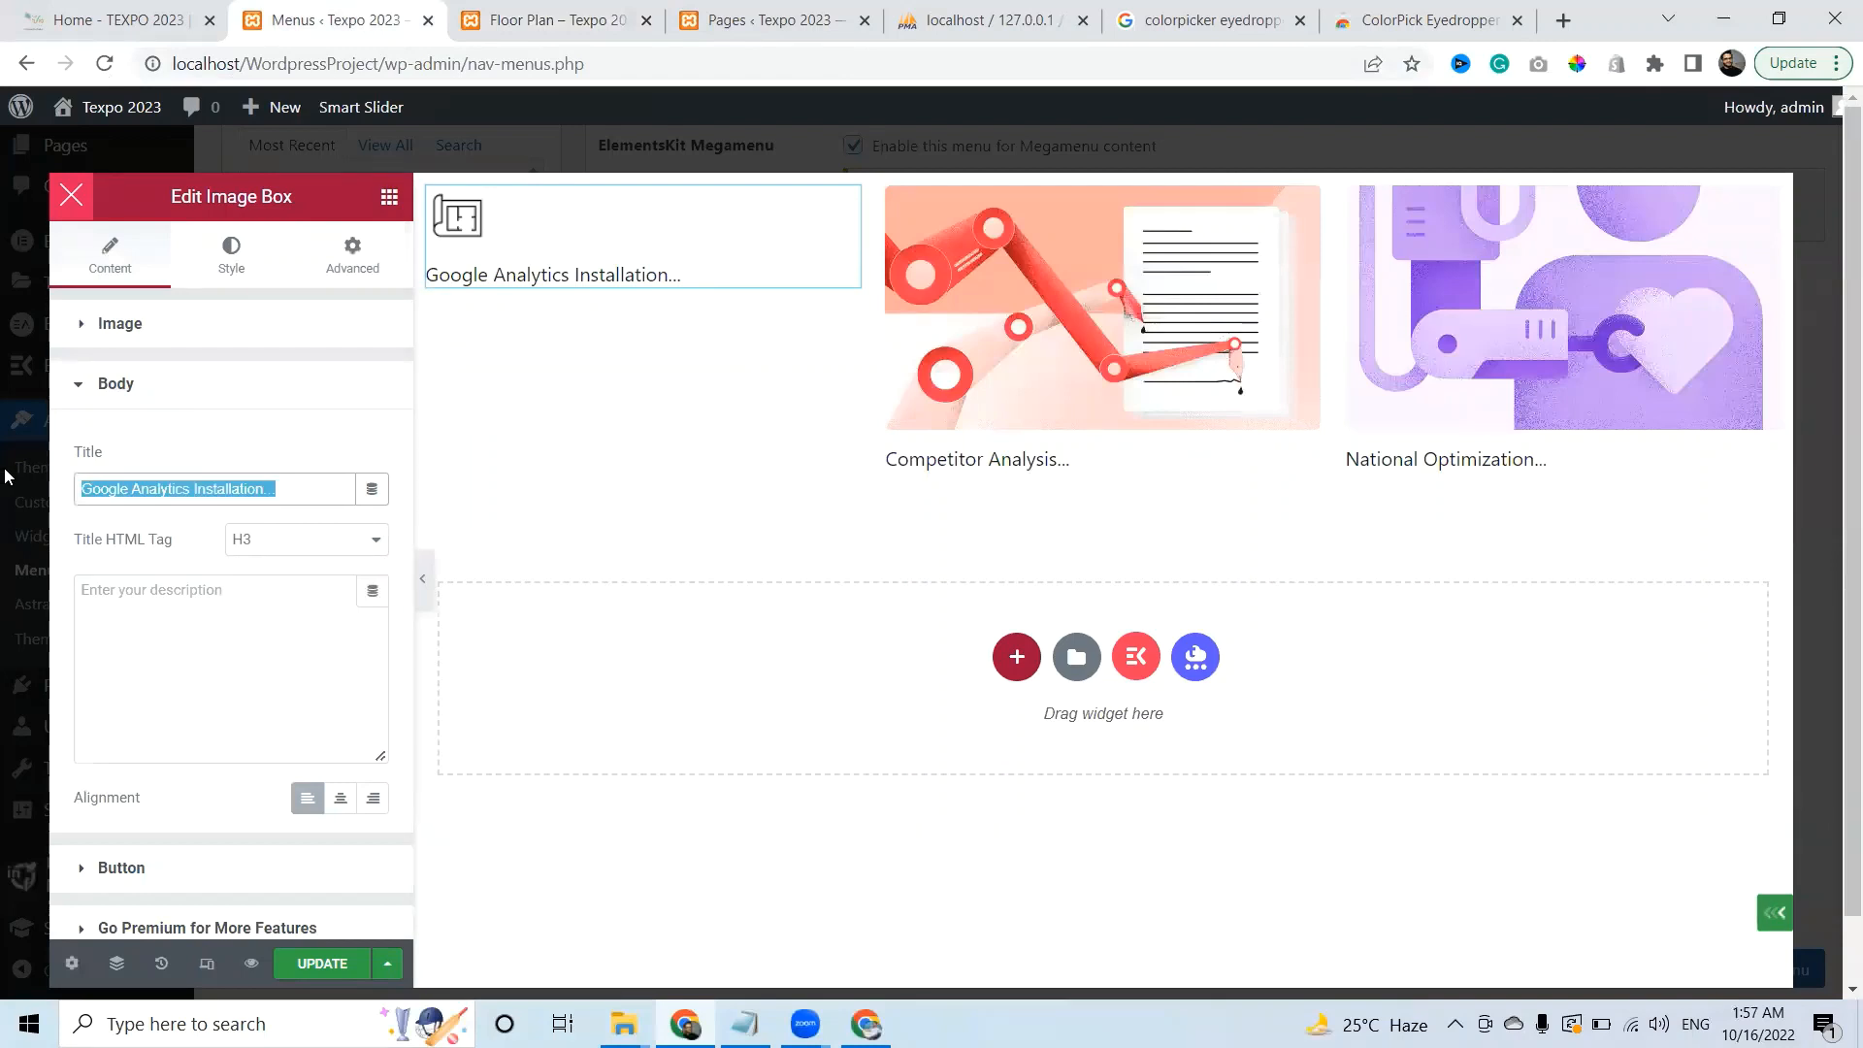
key(BackSpace)
click(136, 393)
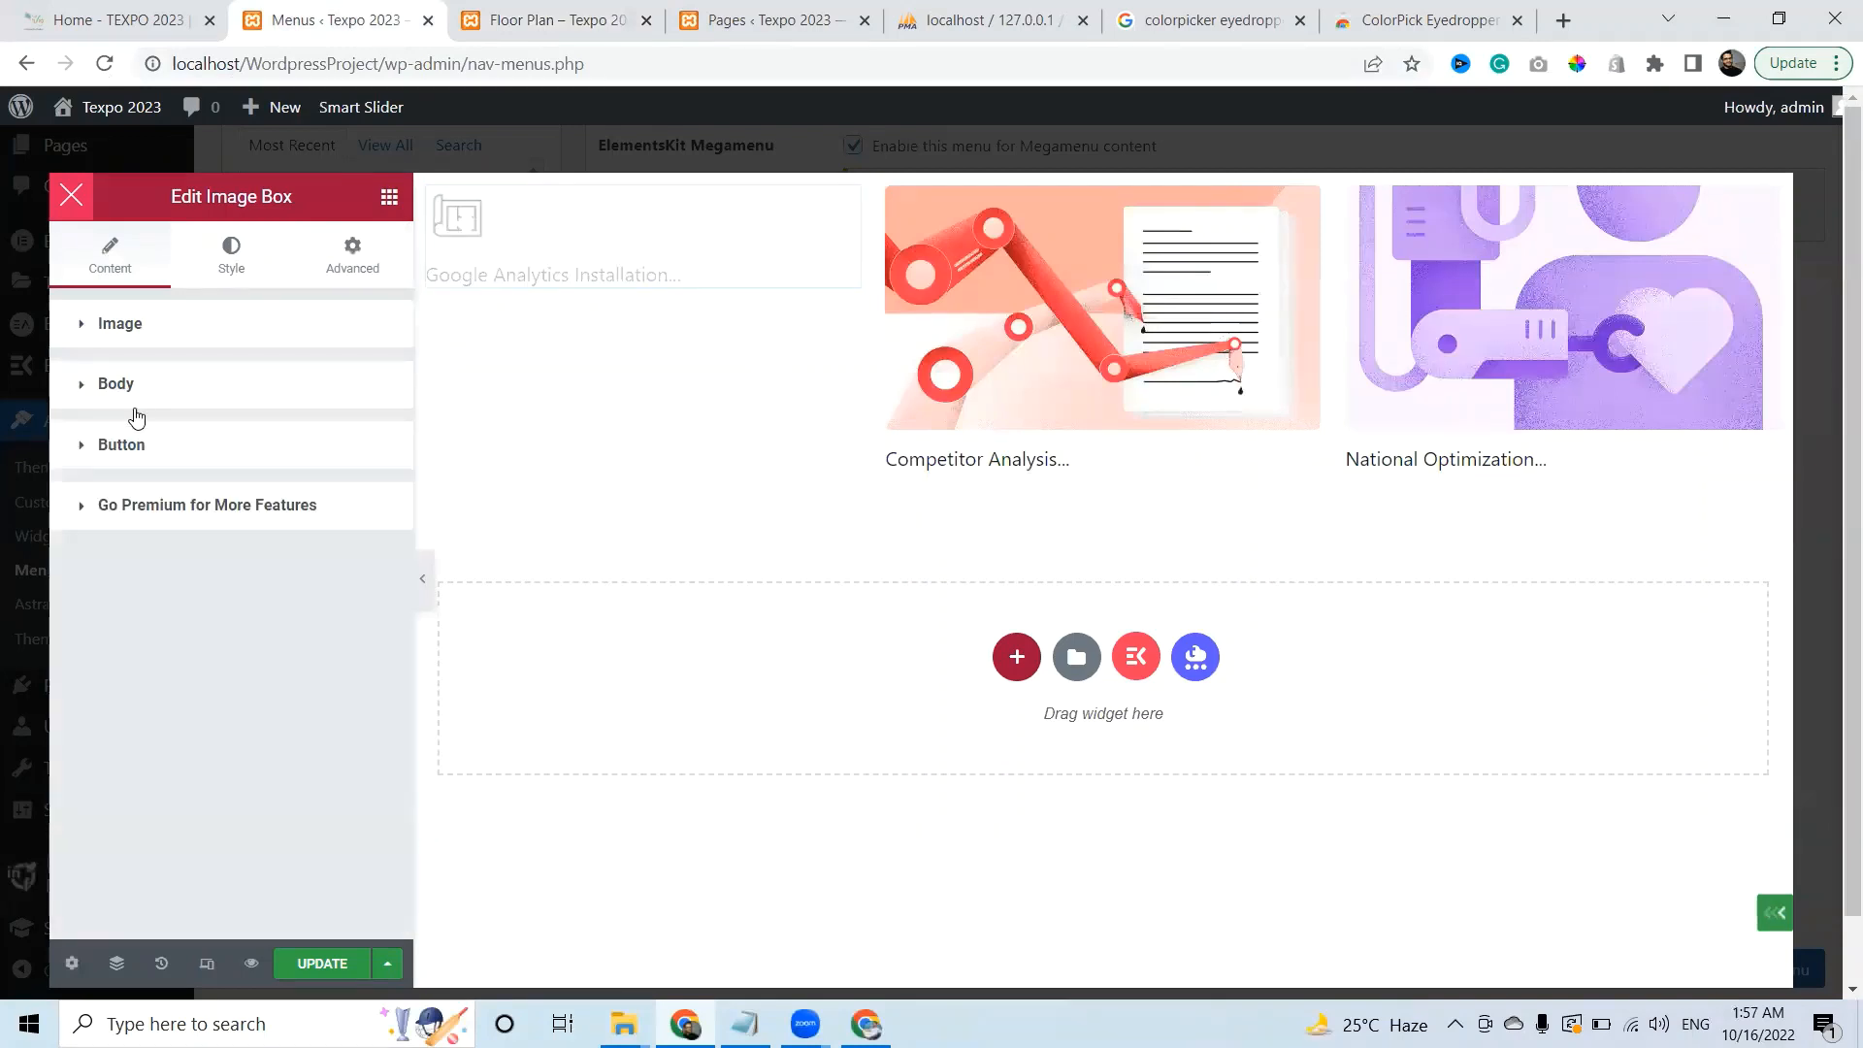
Enable the button on the first image box and label it Floor Plan
click(165, 447)
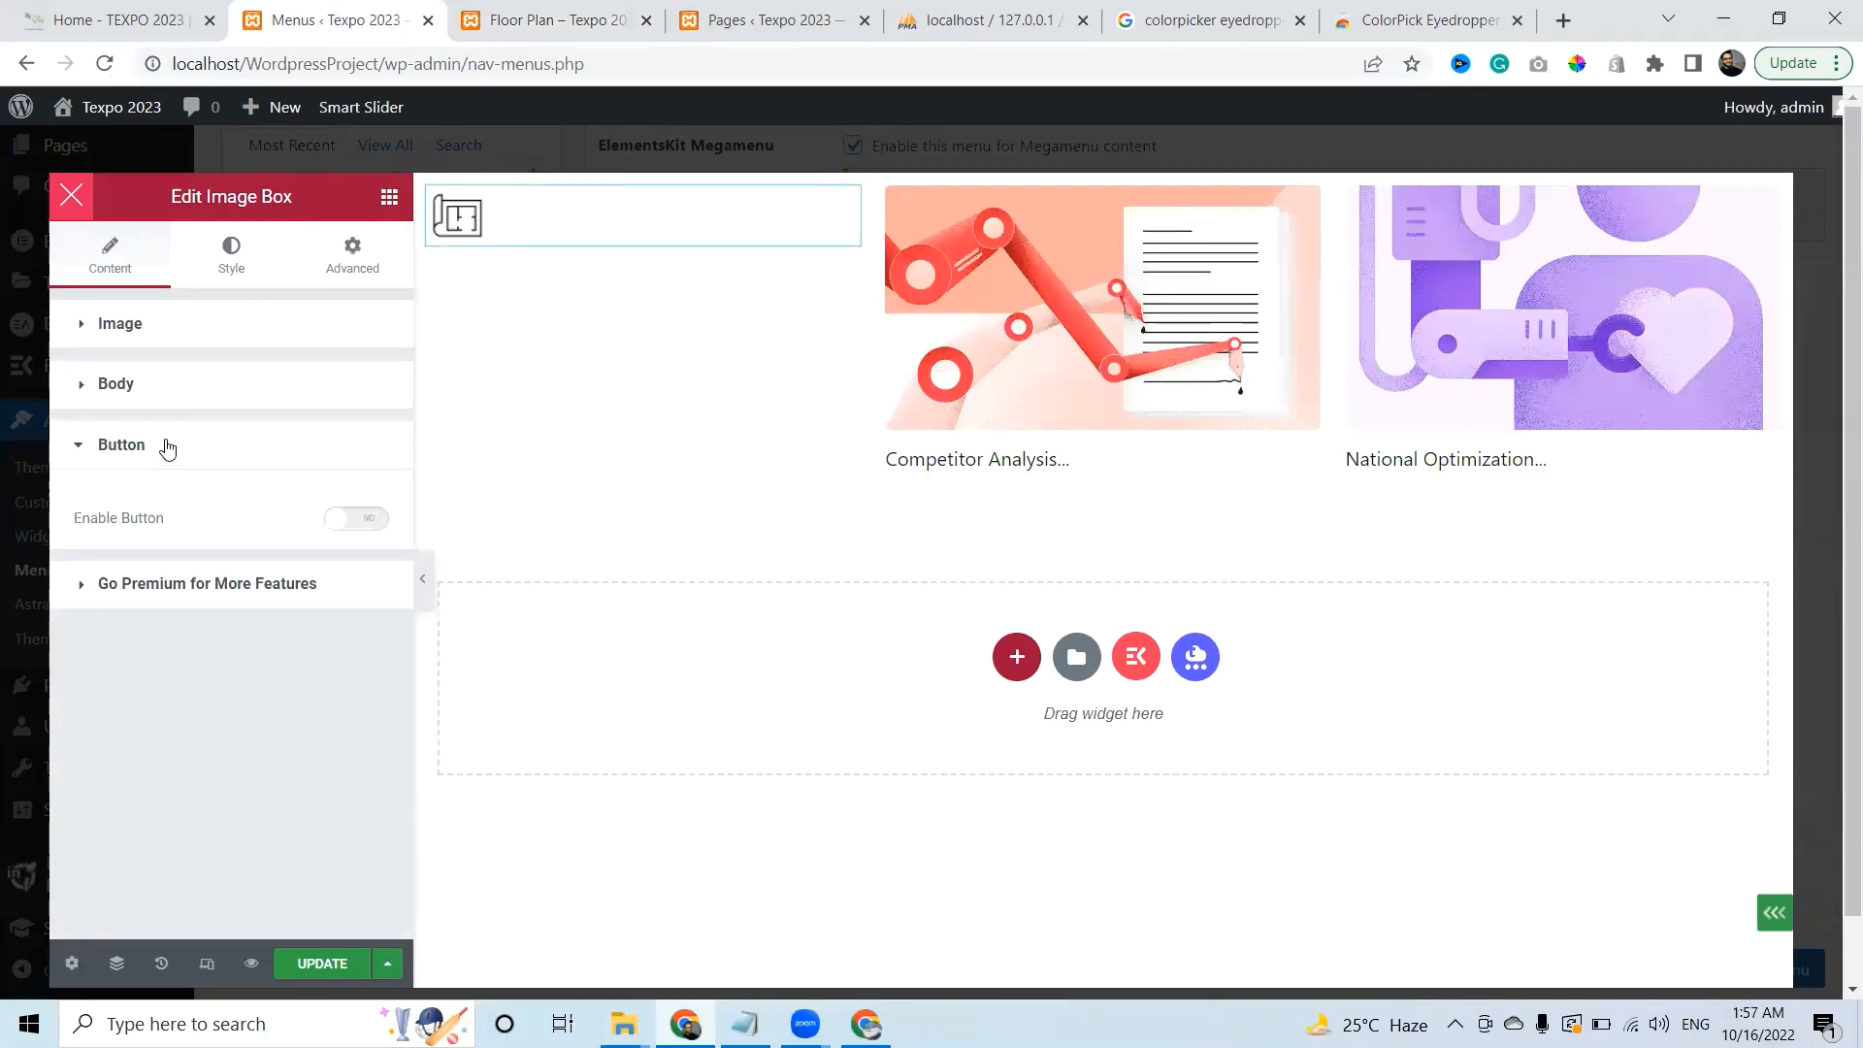
click(367, 521)
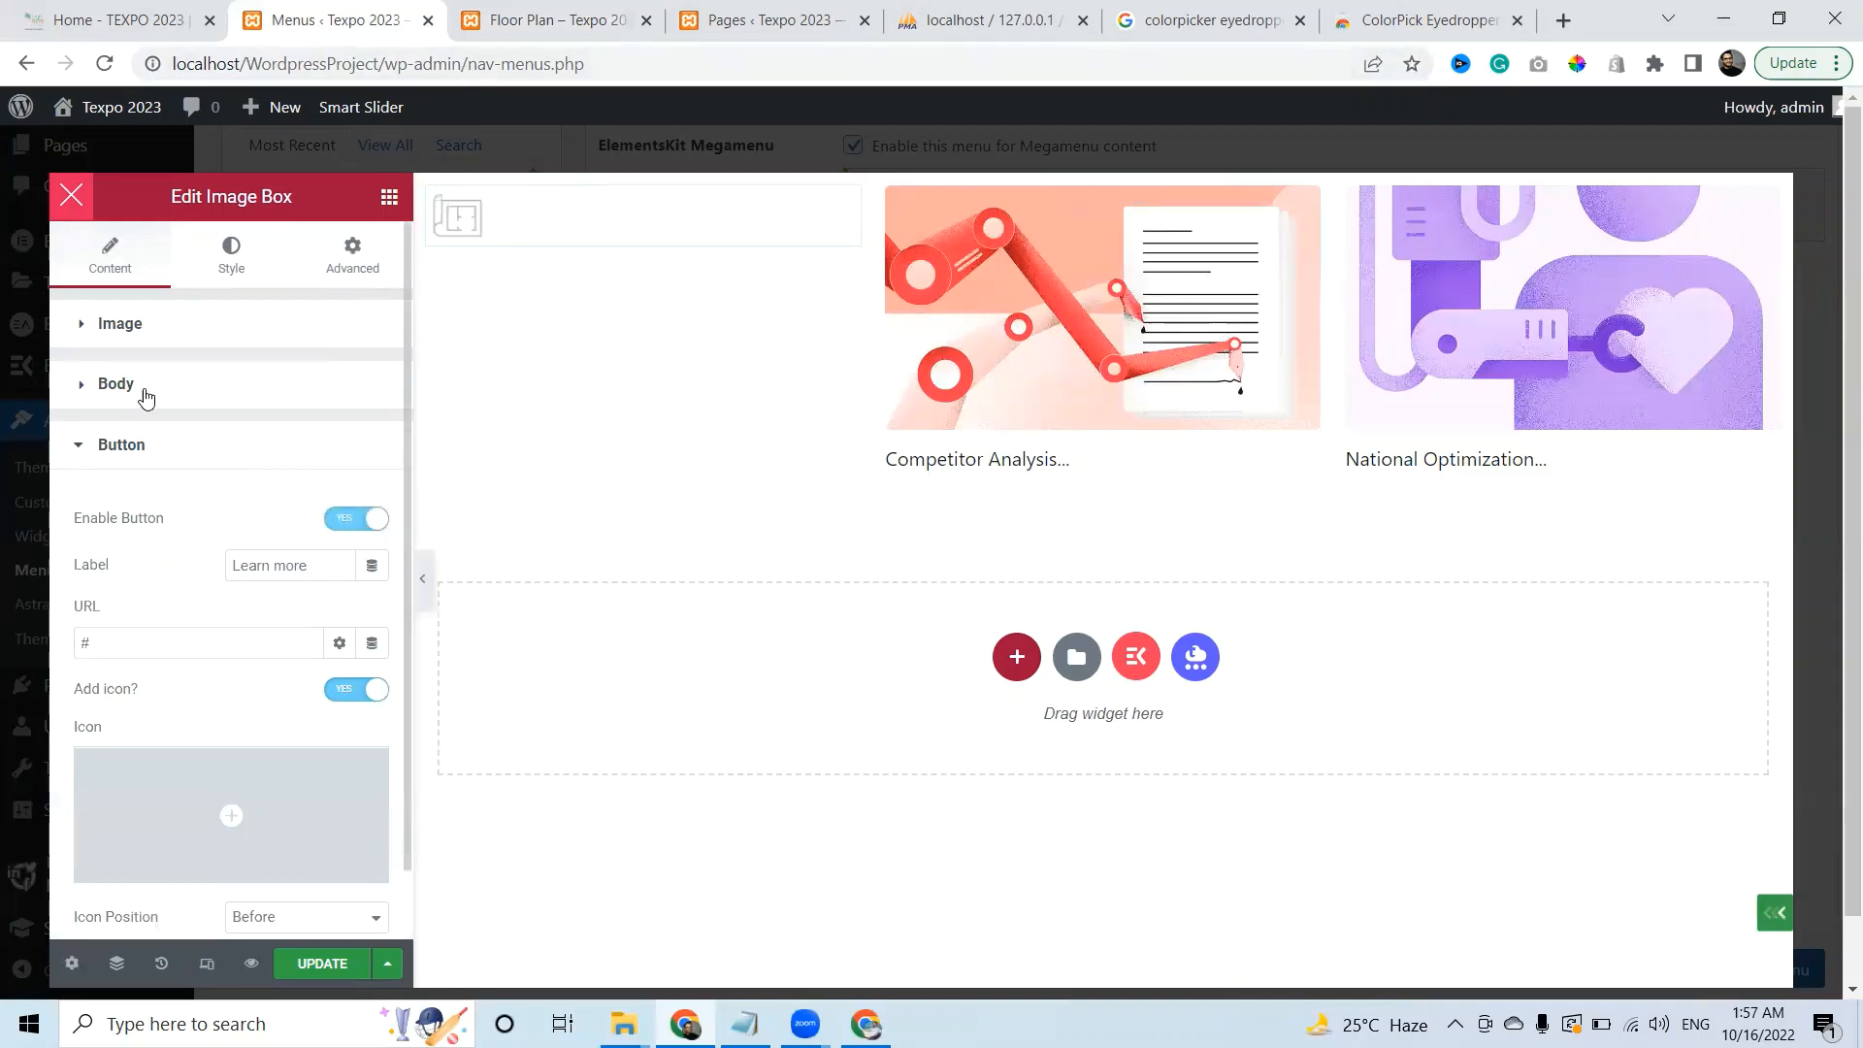
click(141, 398)
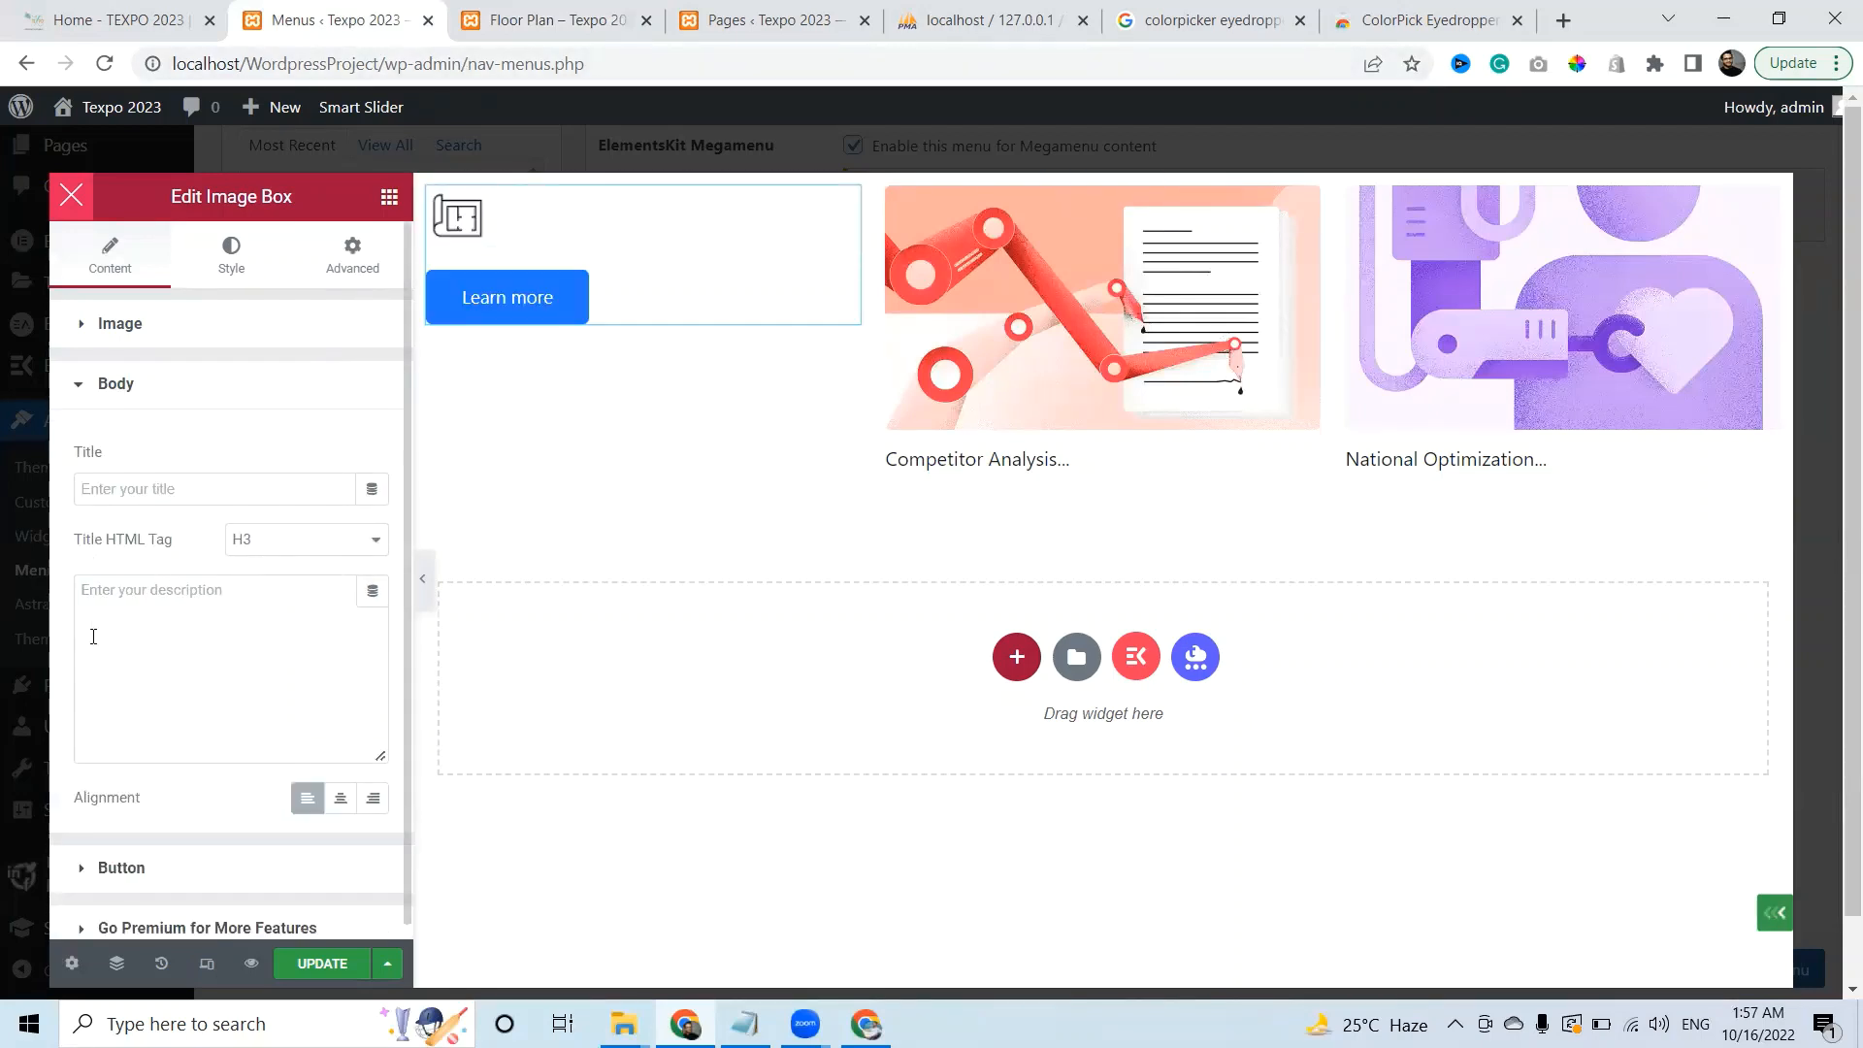
click(150, 388)
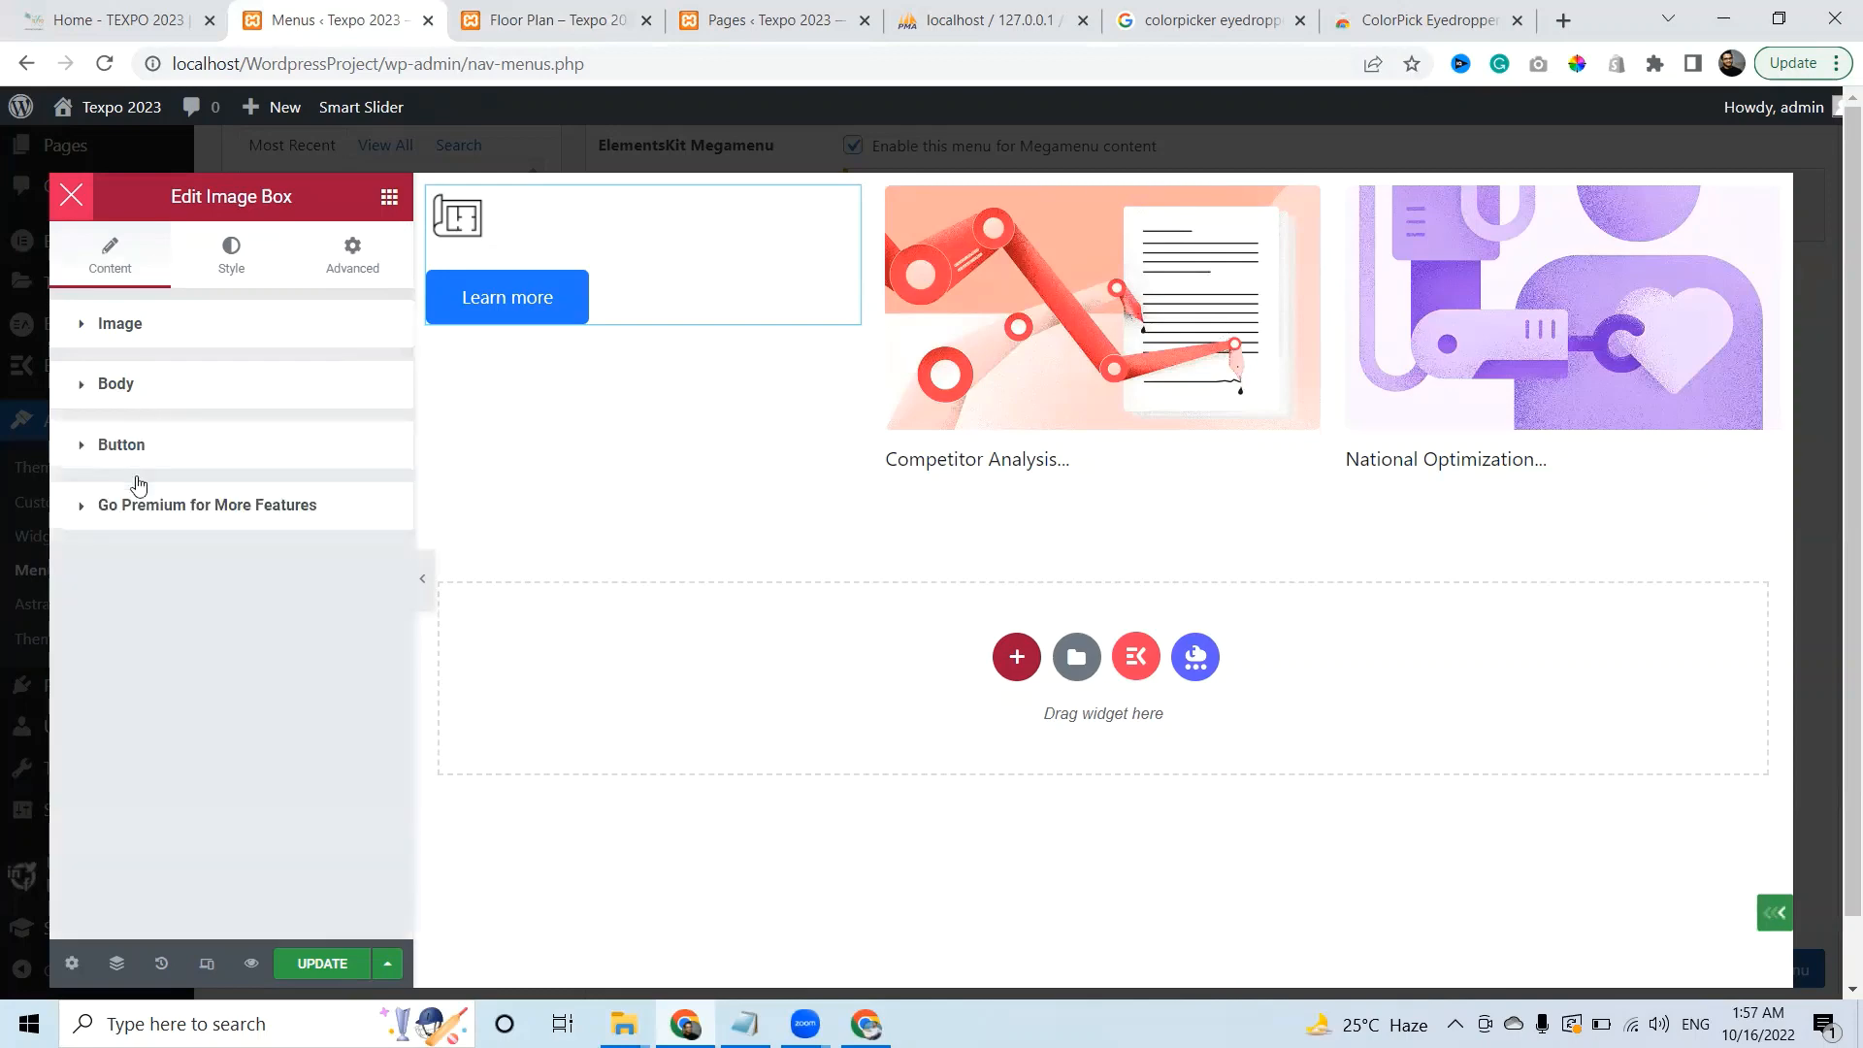
click(193, 433)
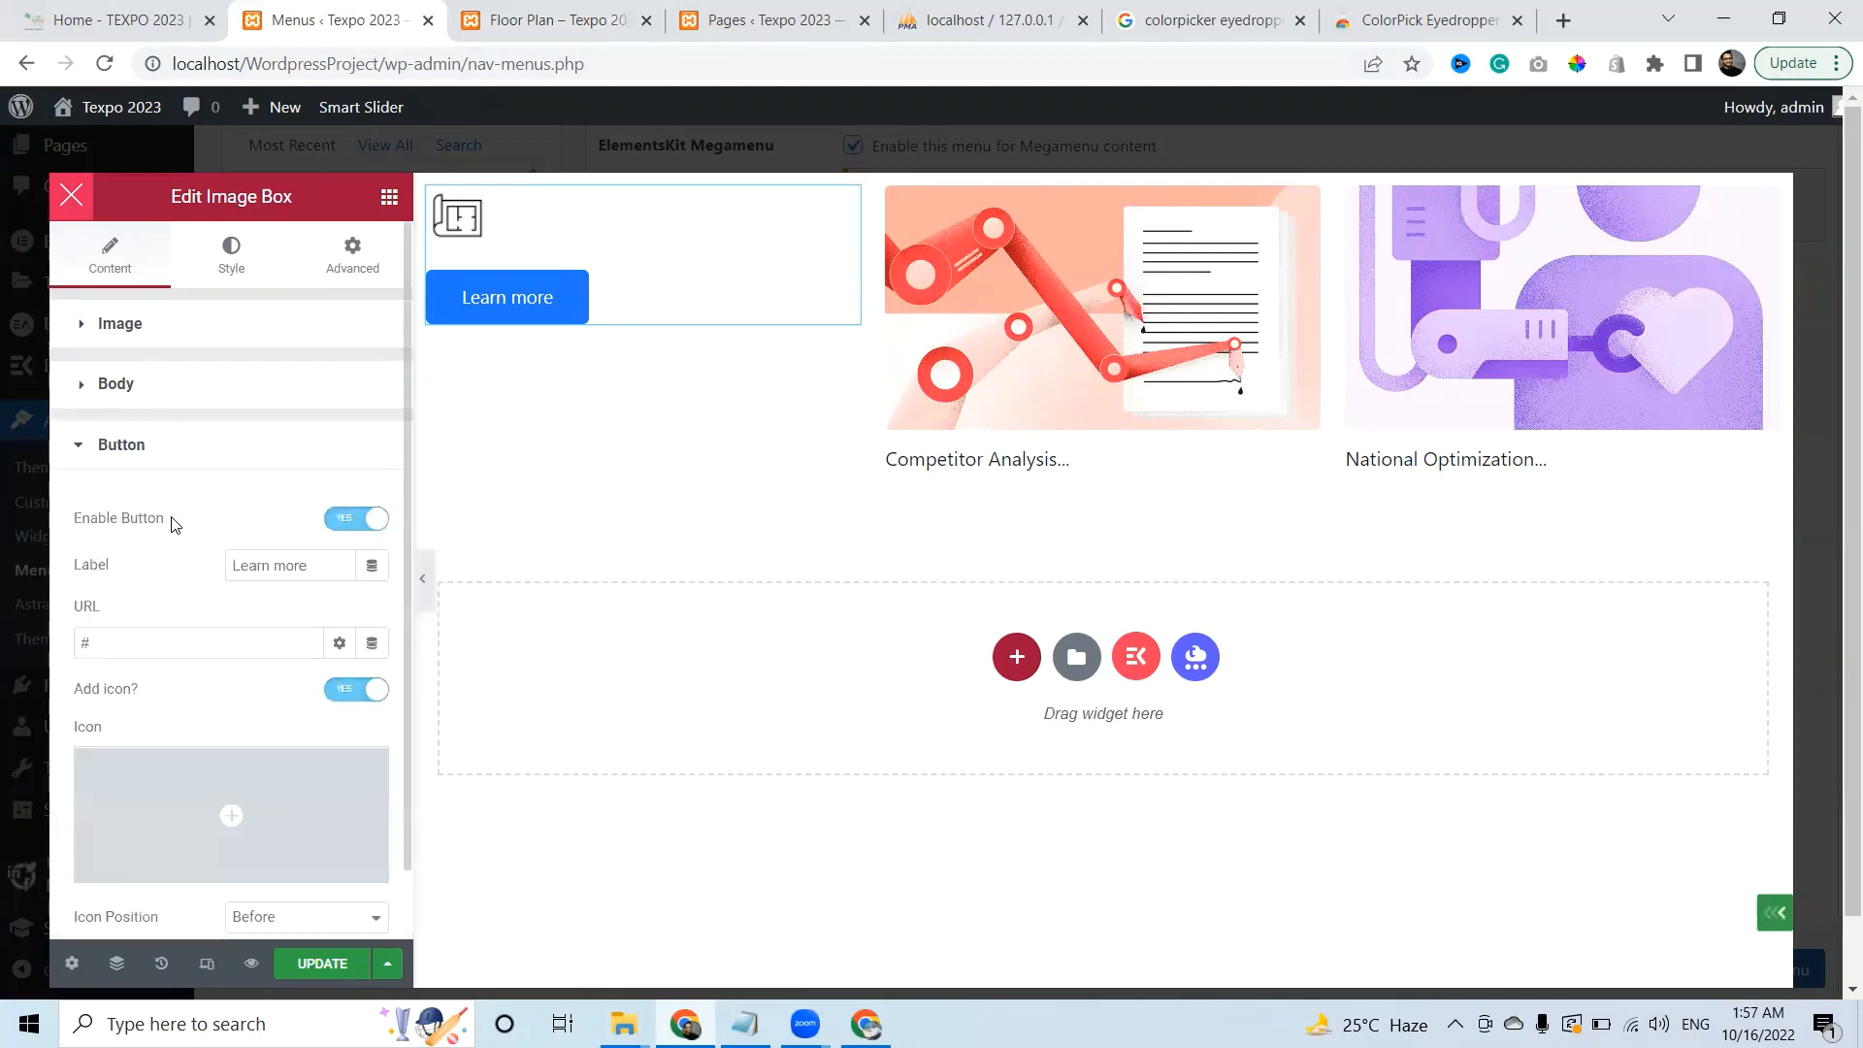
drag(312, 565, 81, 578)
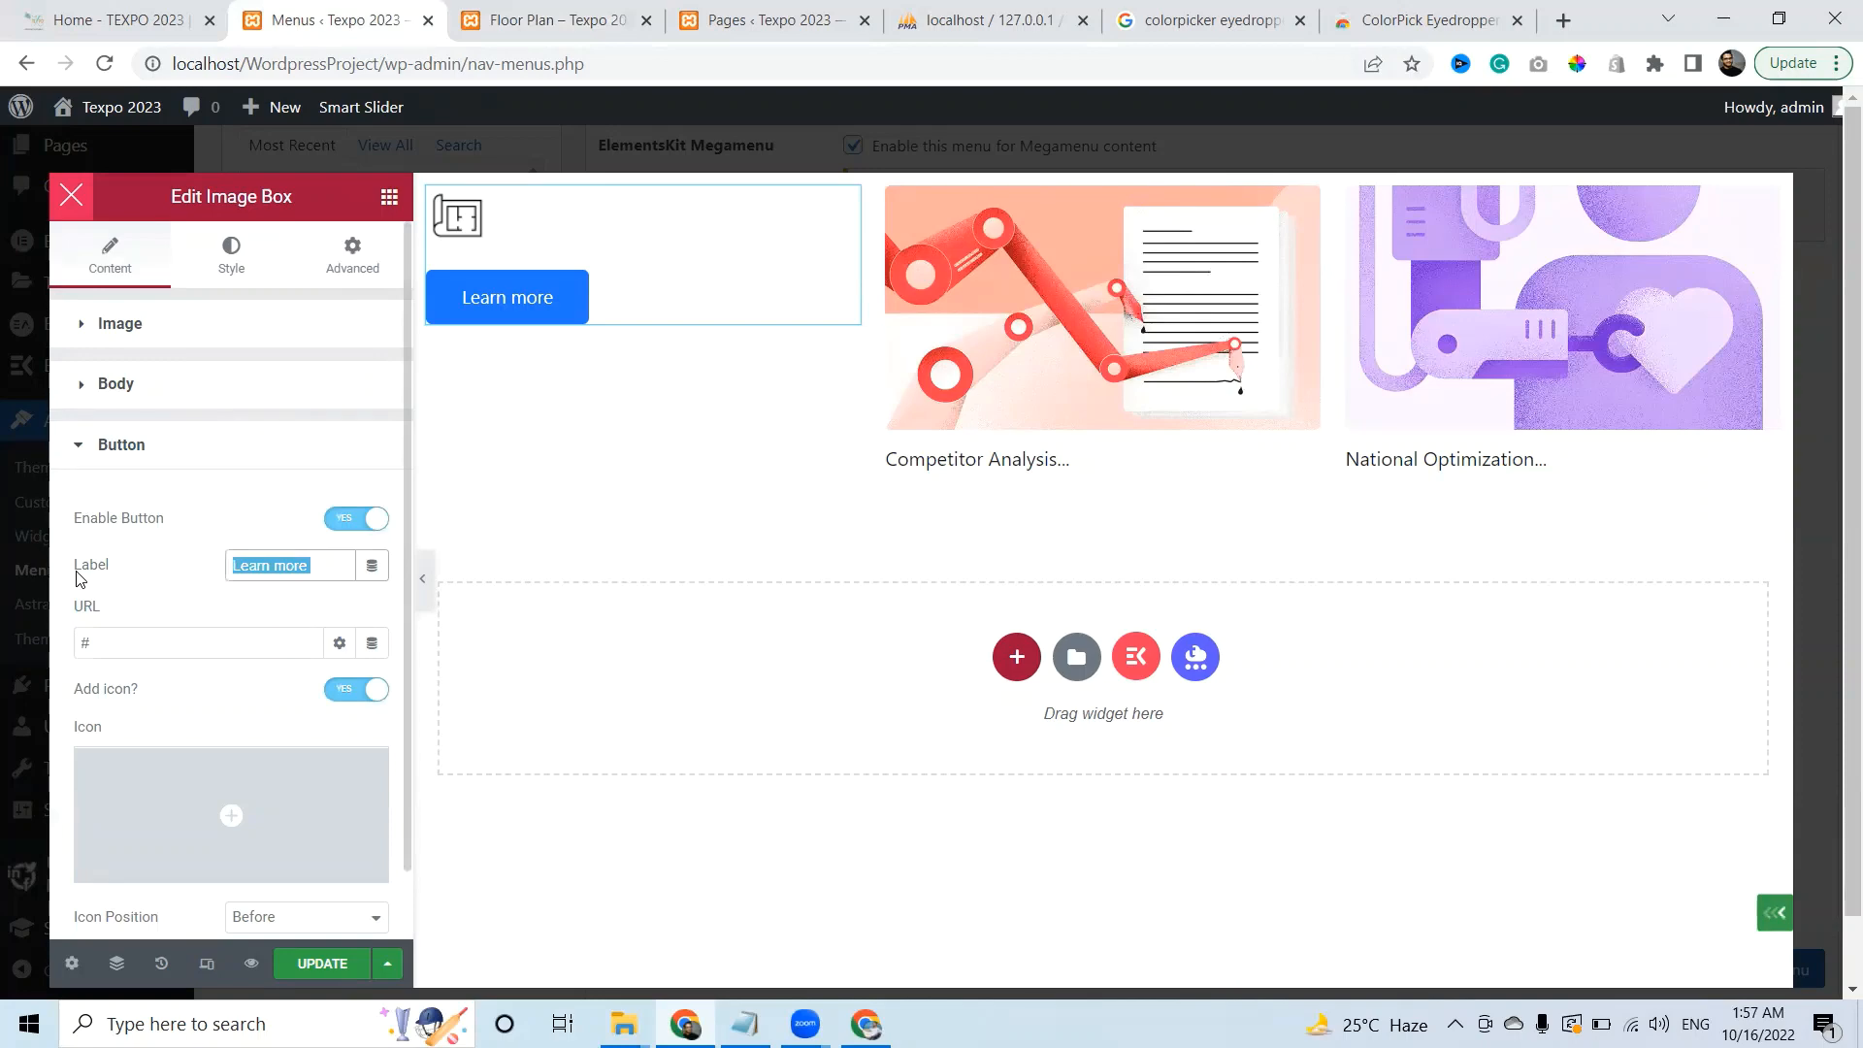
text(Floor Plan)
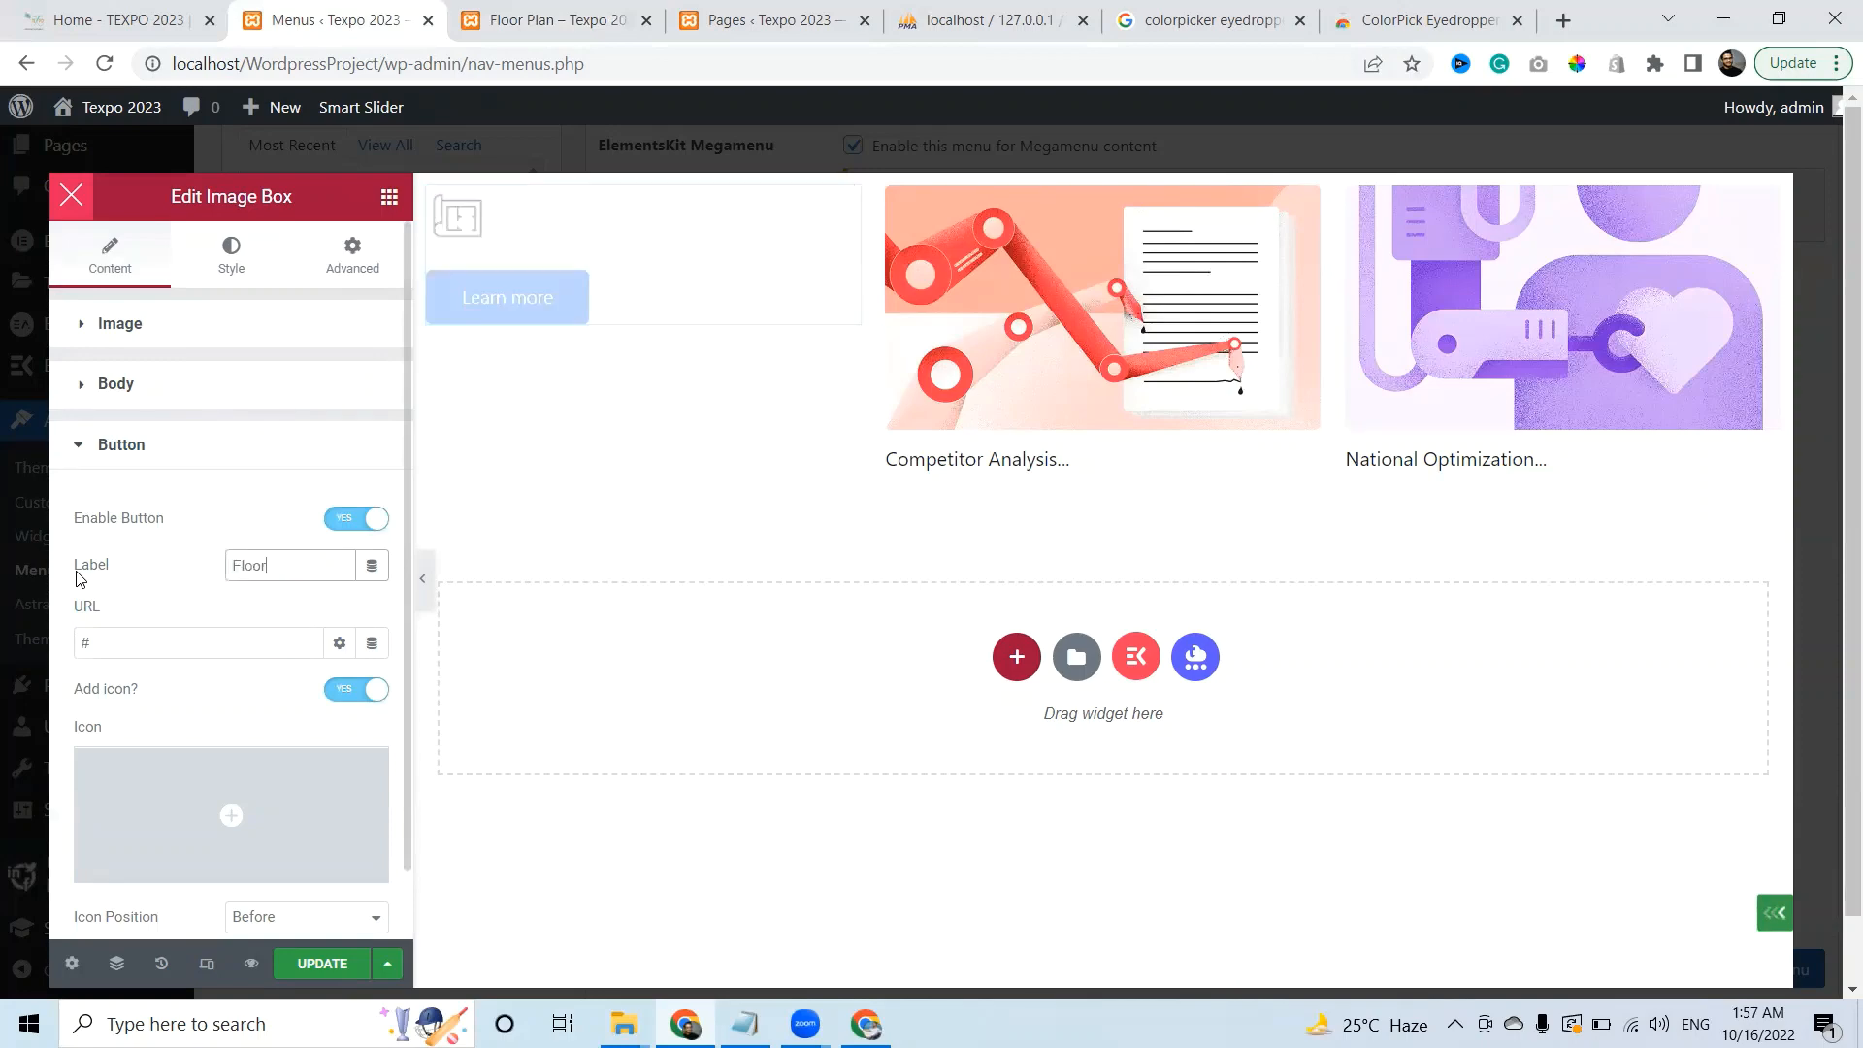
click(355, 522)
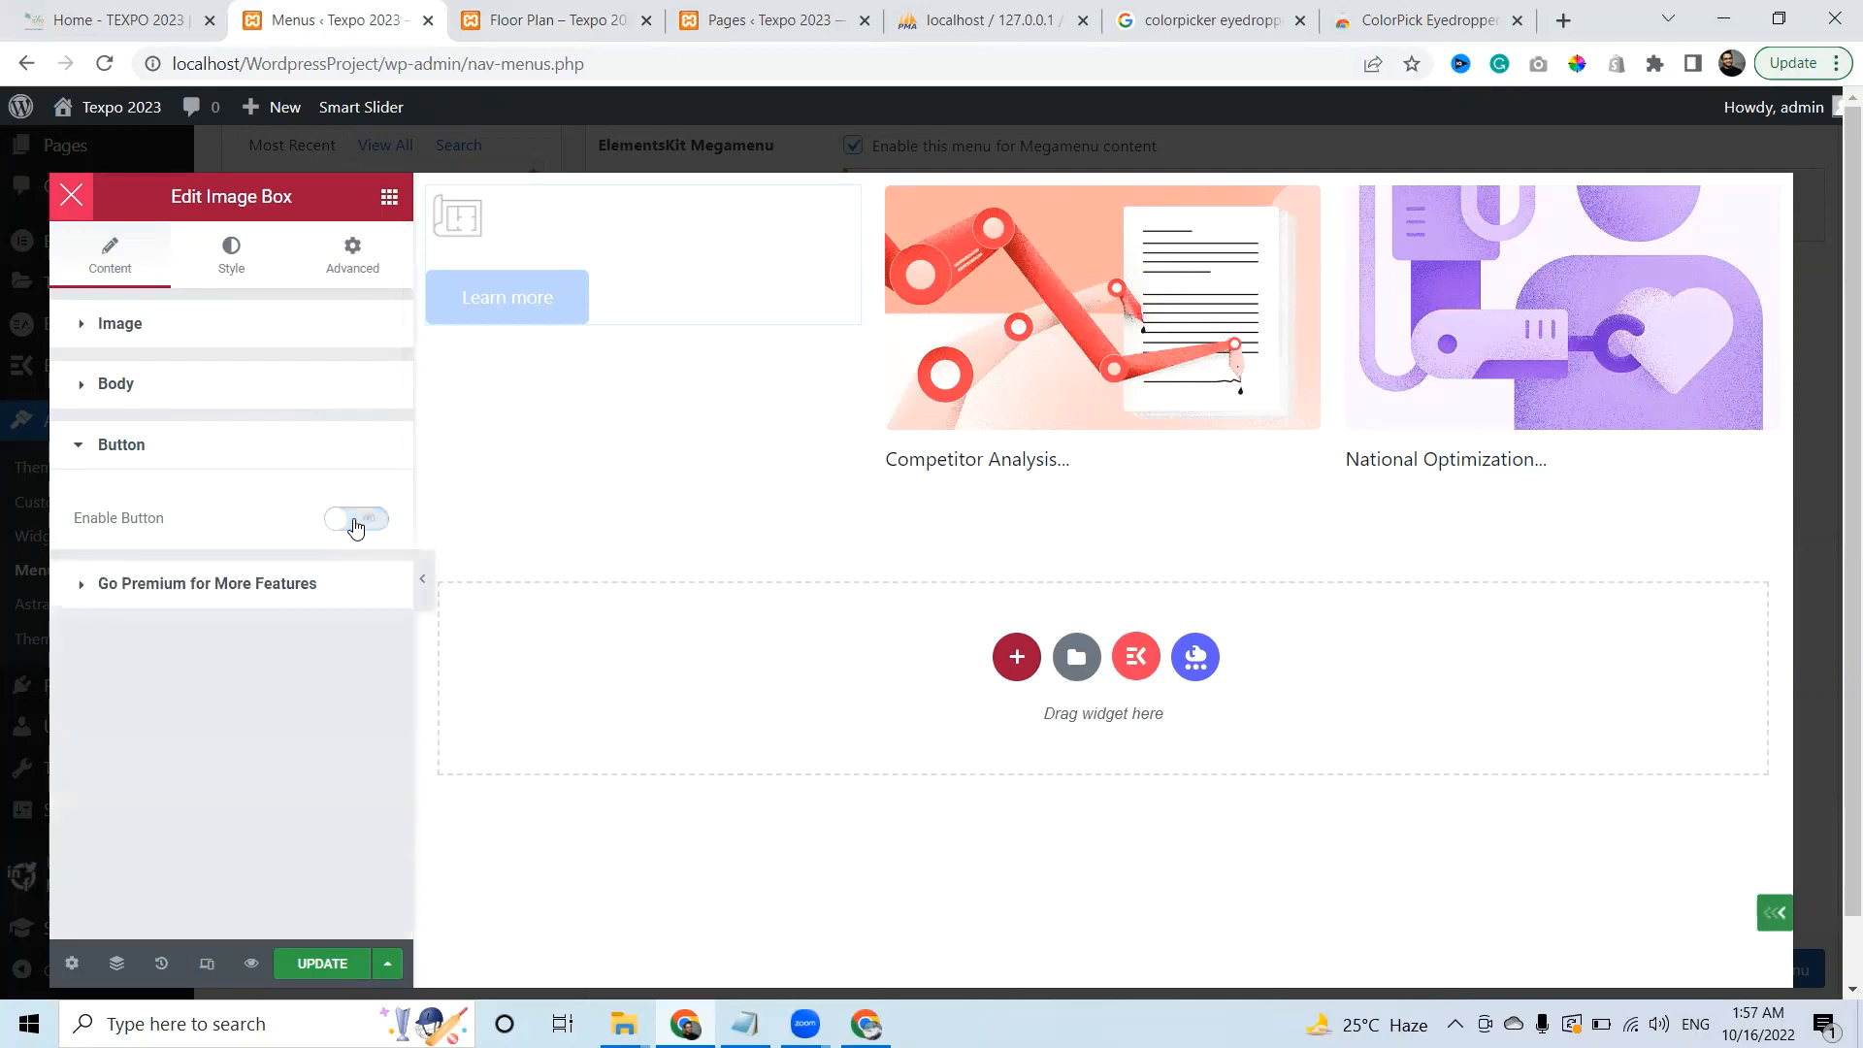
click(356, 522)
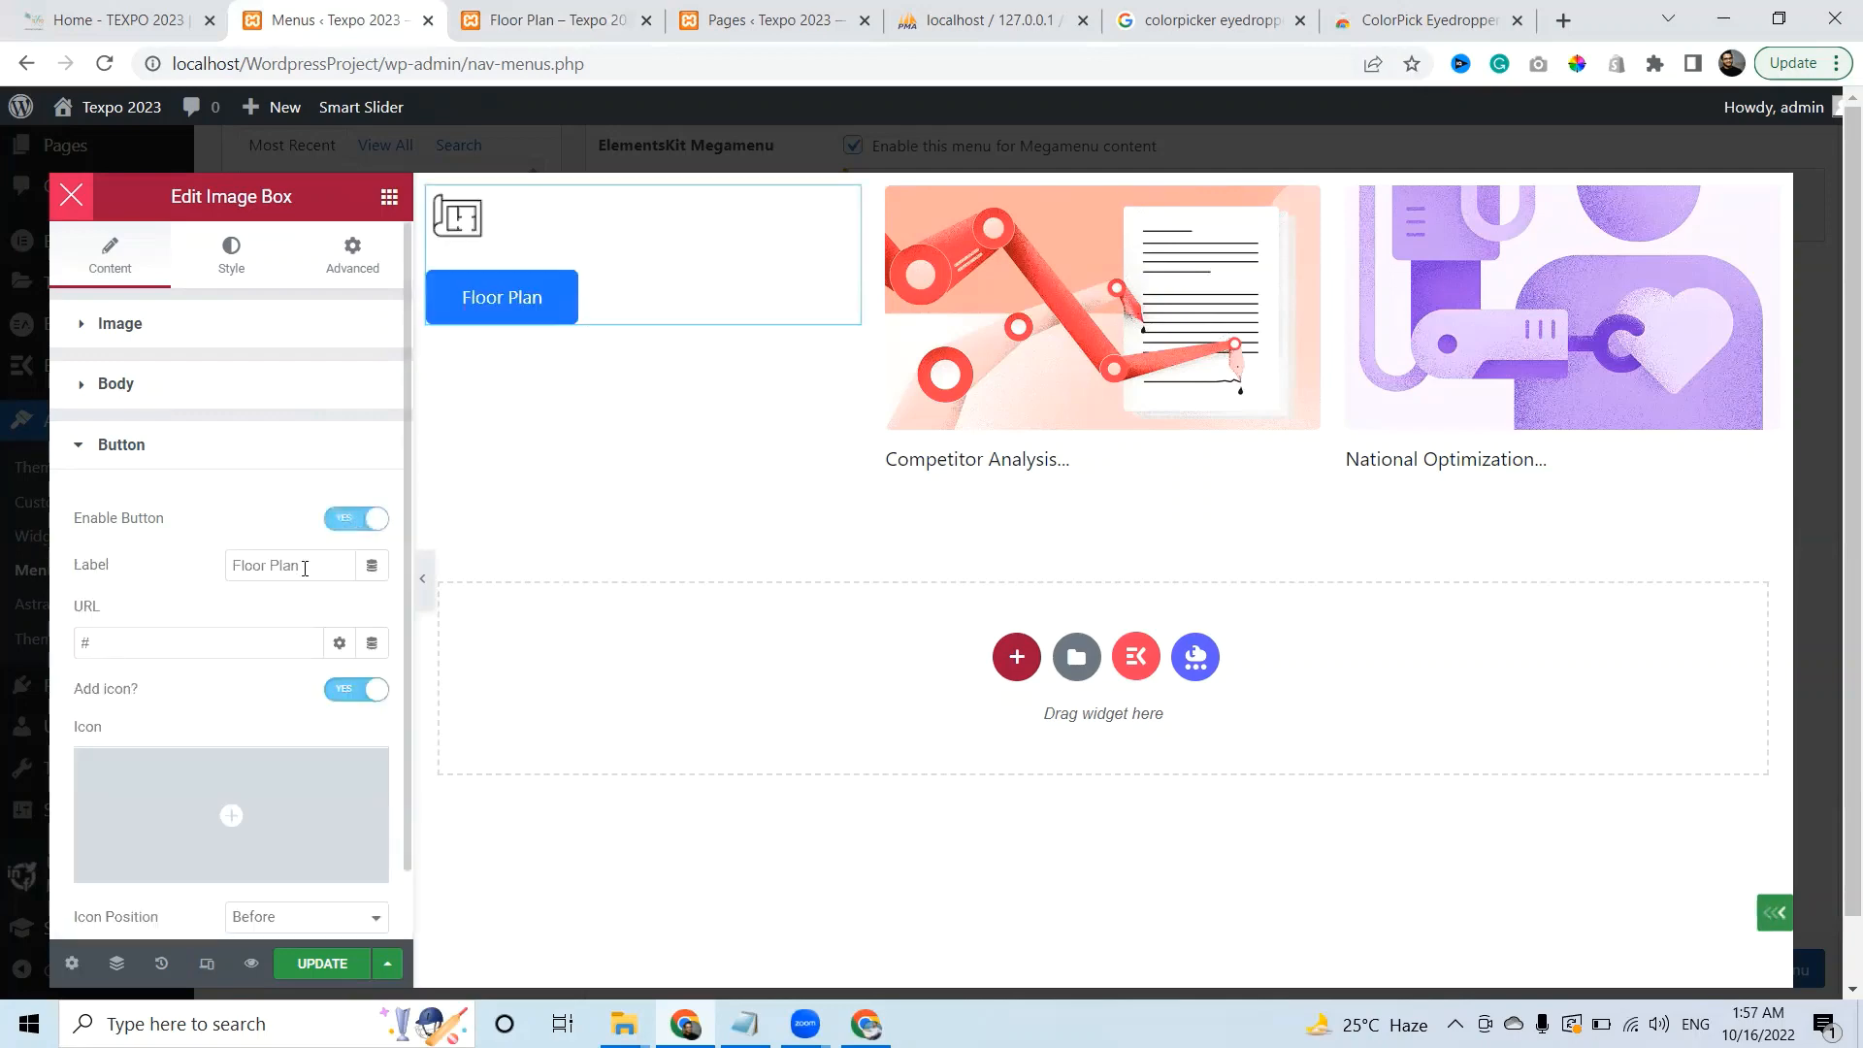
Turn off the button's icon and set its URL to the copied localhost/WordpressProject/floor-plan/ address
click(355, 690)
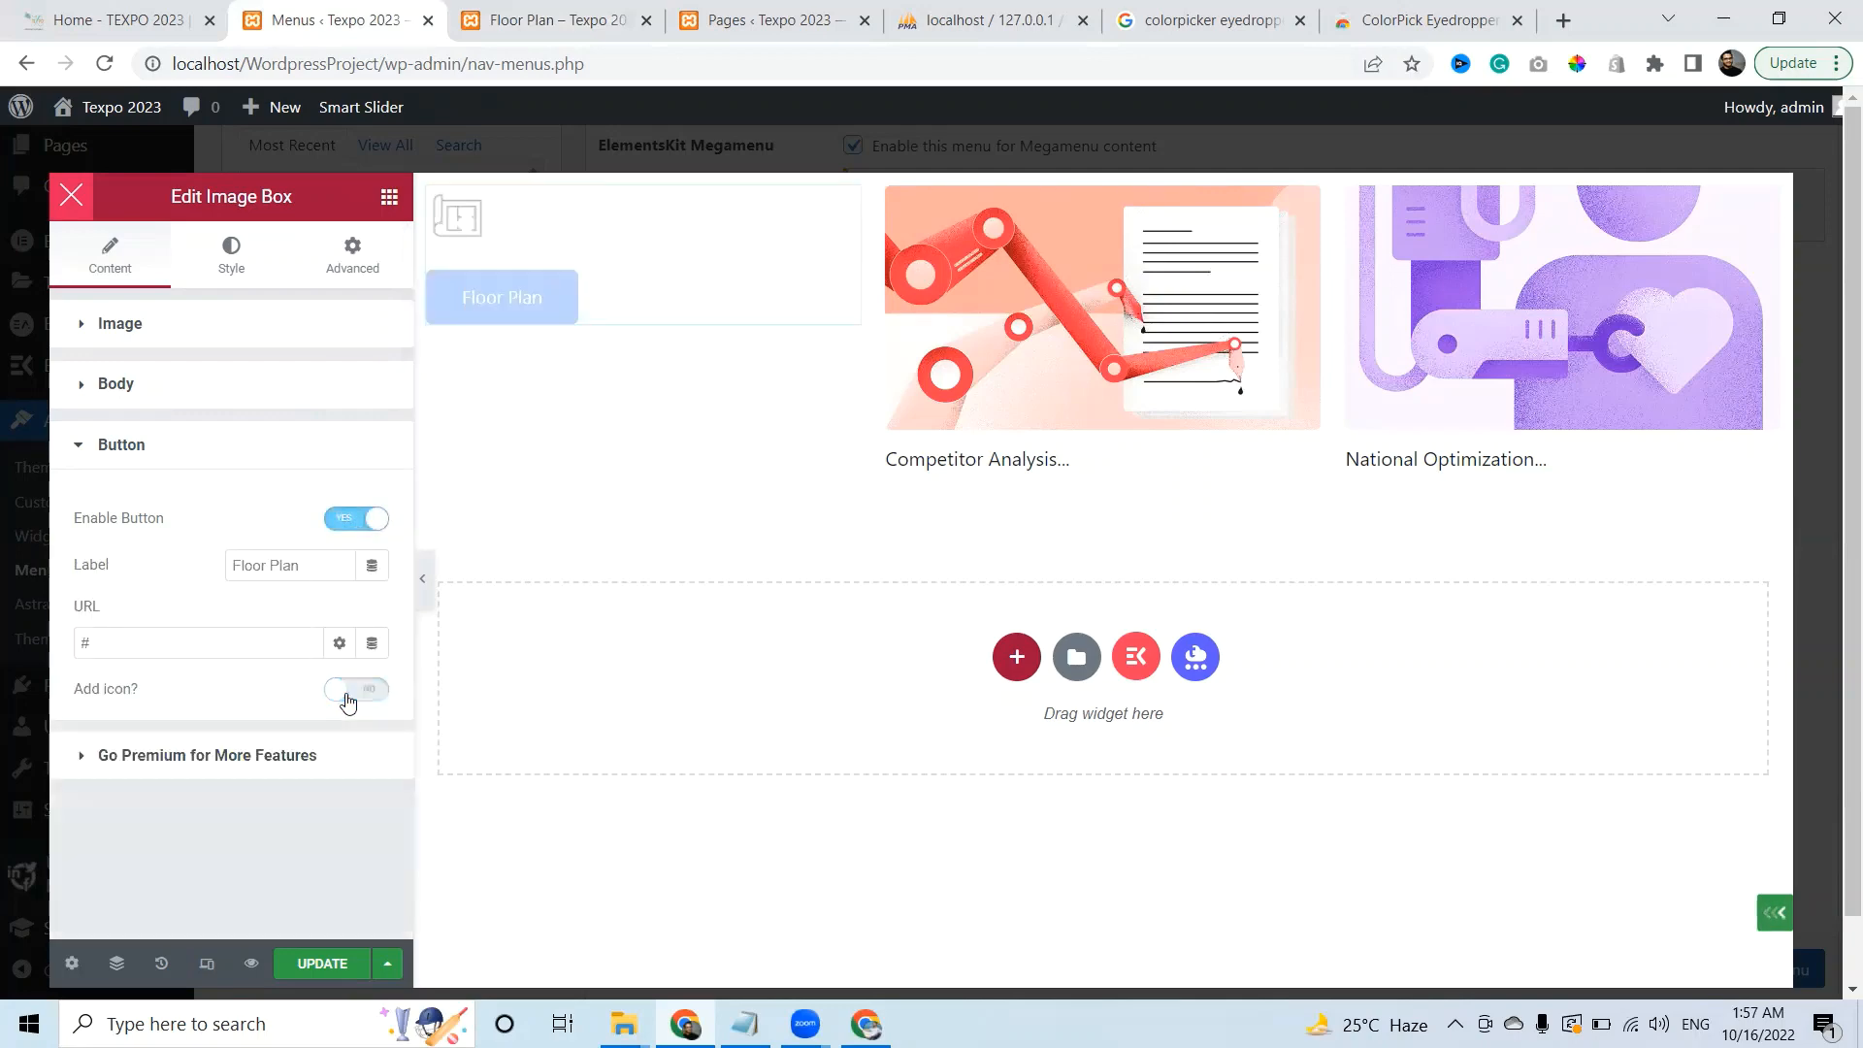
click(355, 690)
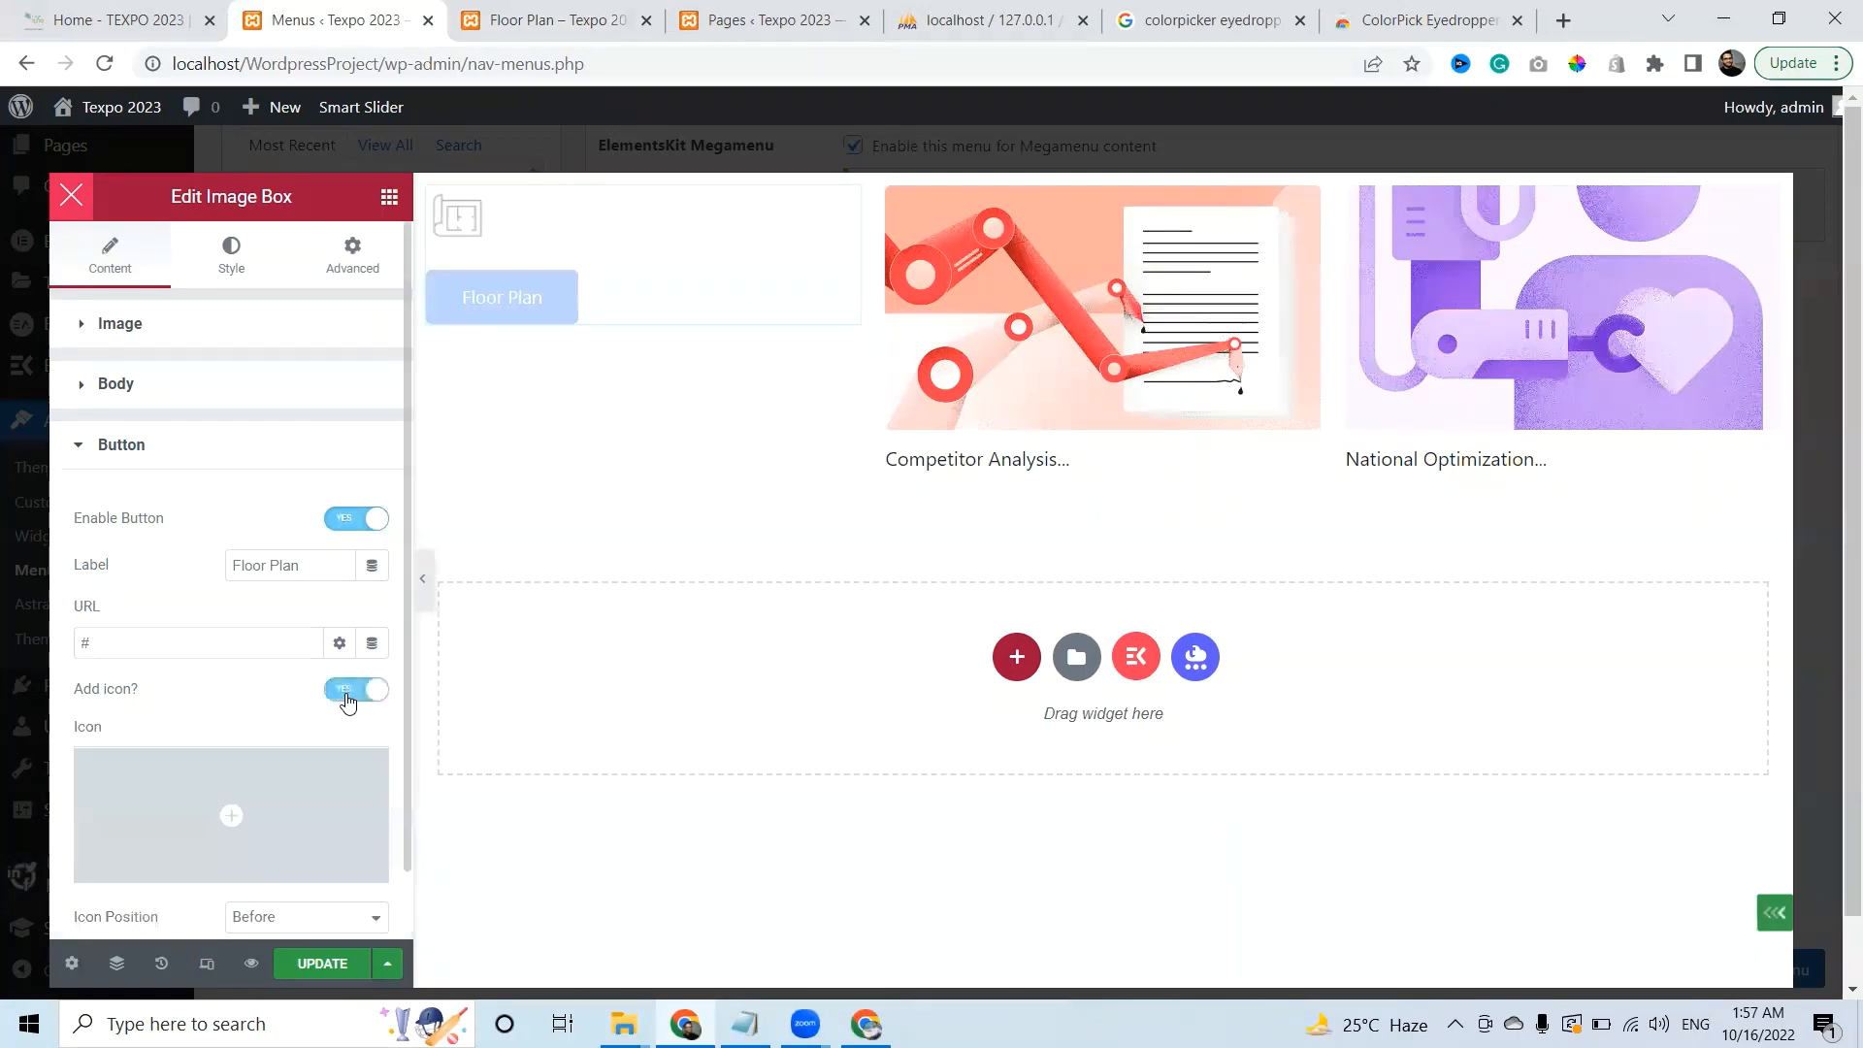
click(349, 700)
click(78, 641)
key(ctrl+a)
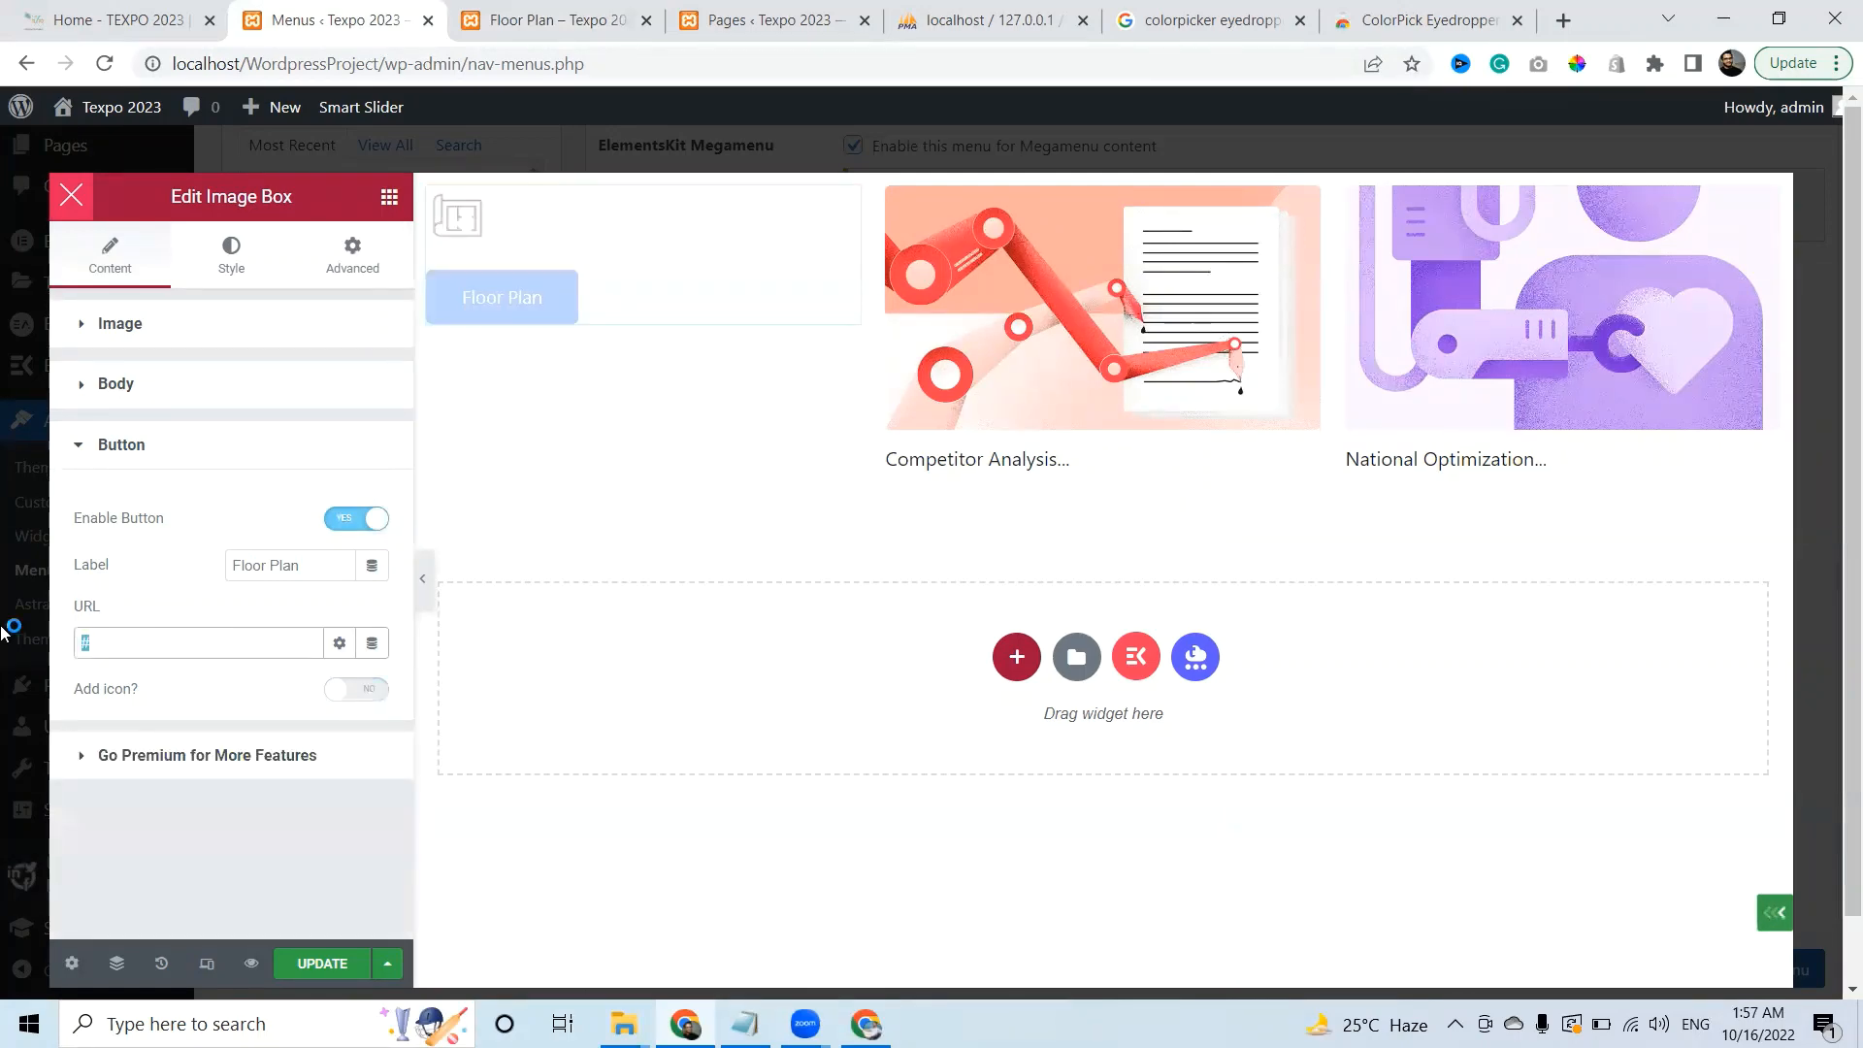
key(ctrl+v)
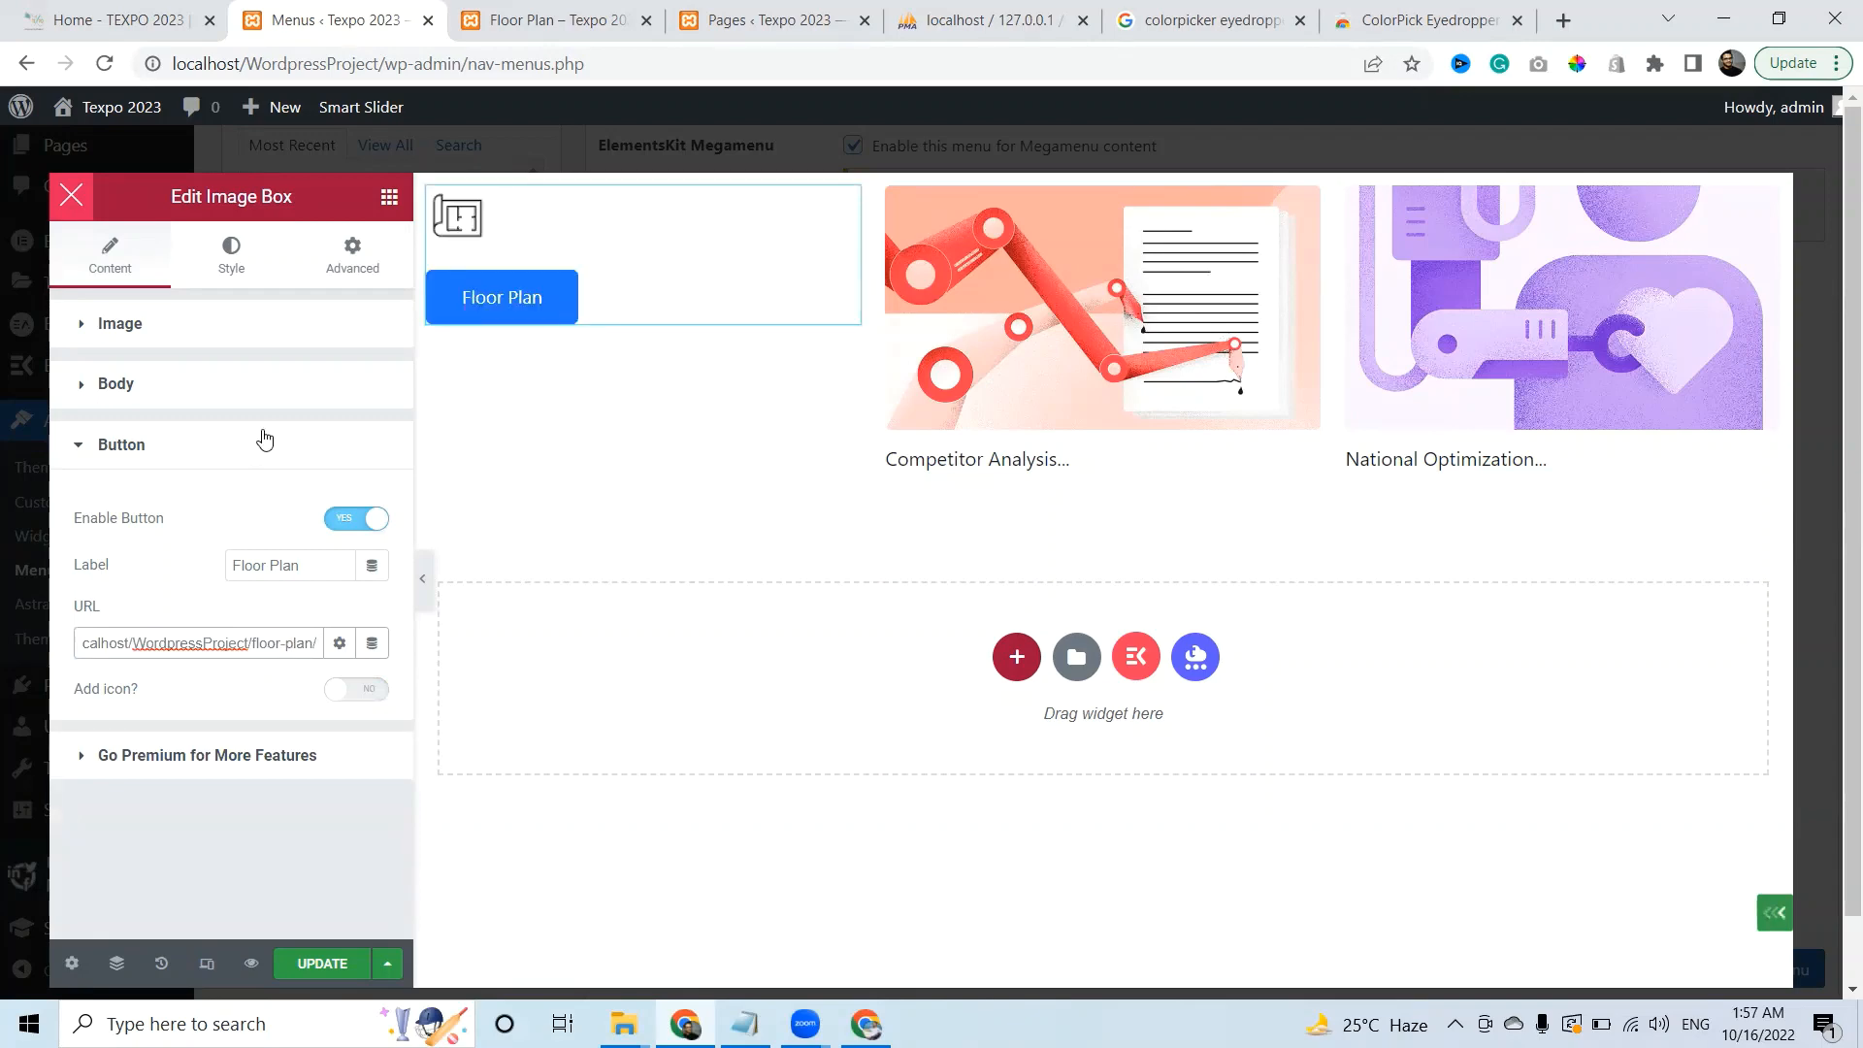
Try a padding of 0 px on all sides in the Floor Plan button's style settings
click(231, 254)
scroll(237, 258, down, 1)
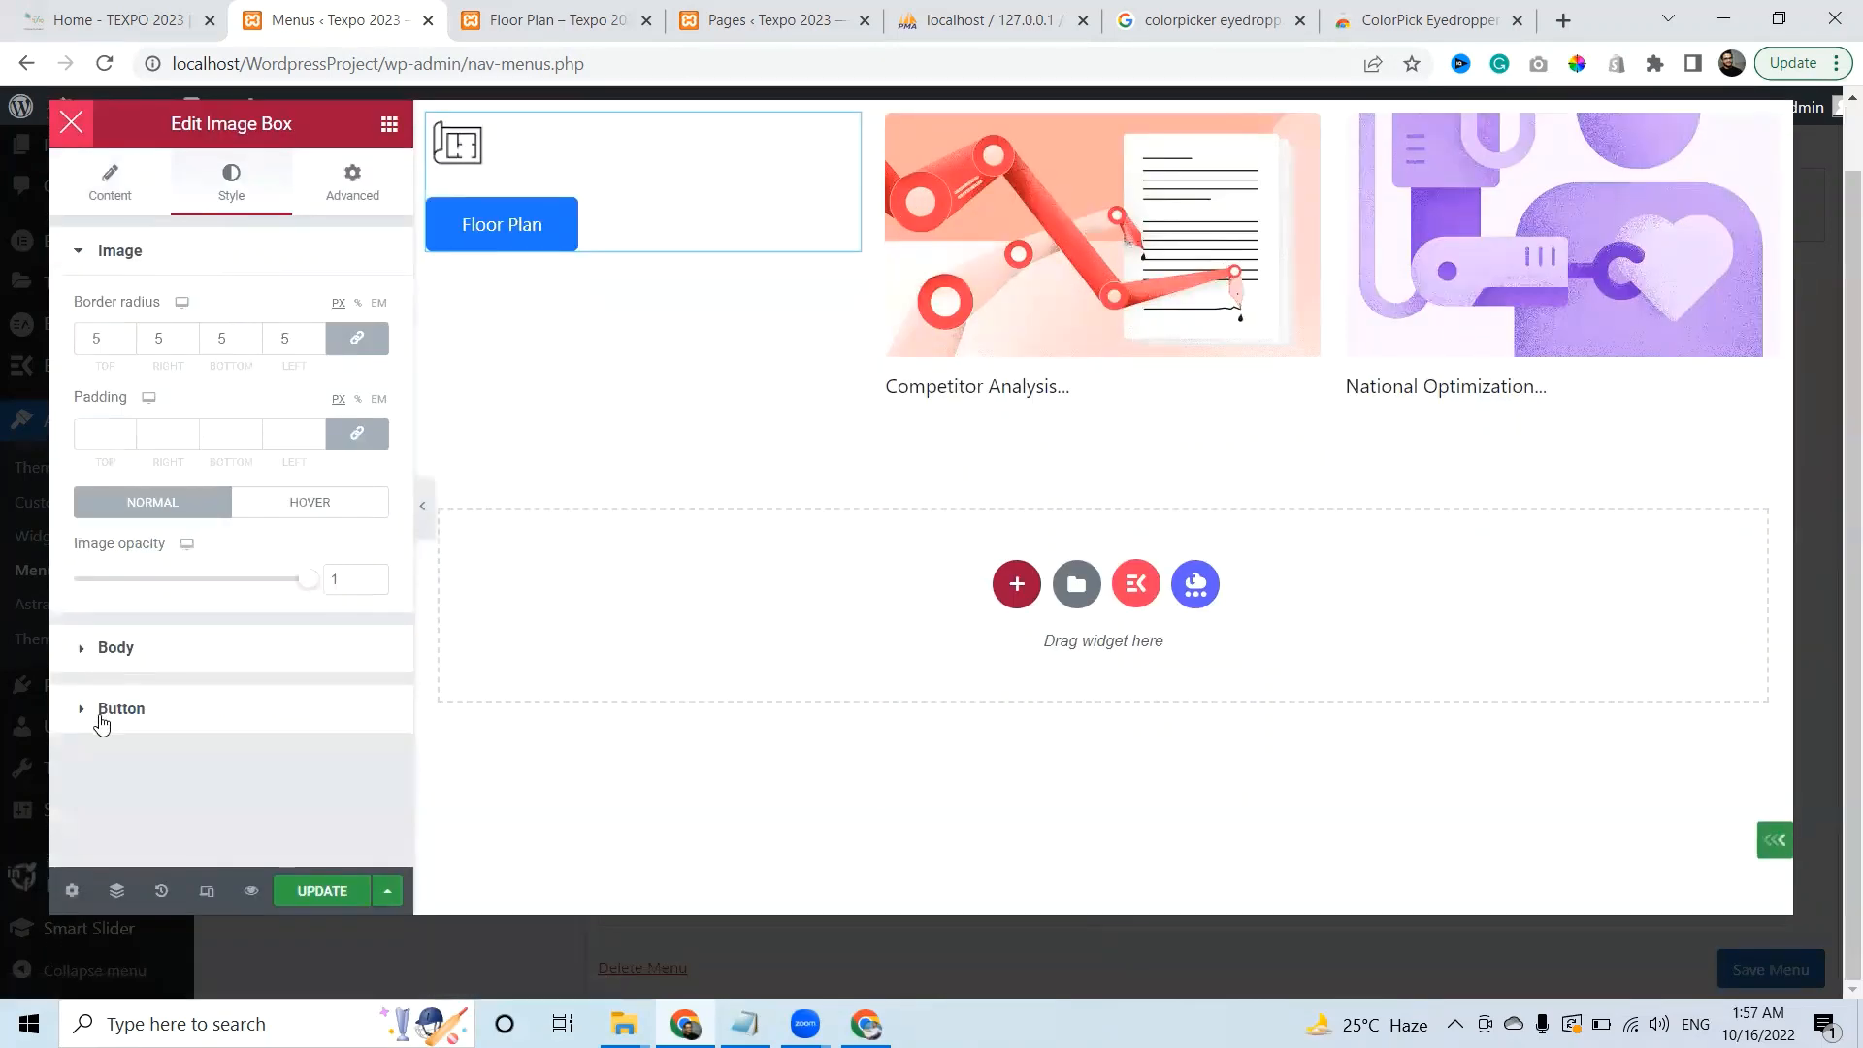
click(105, 714)
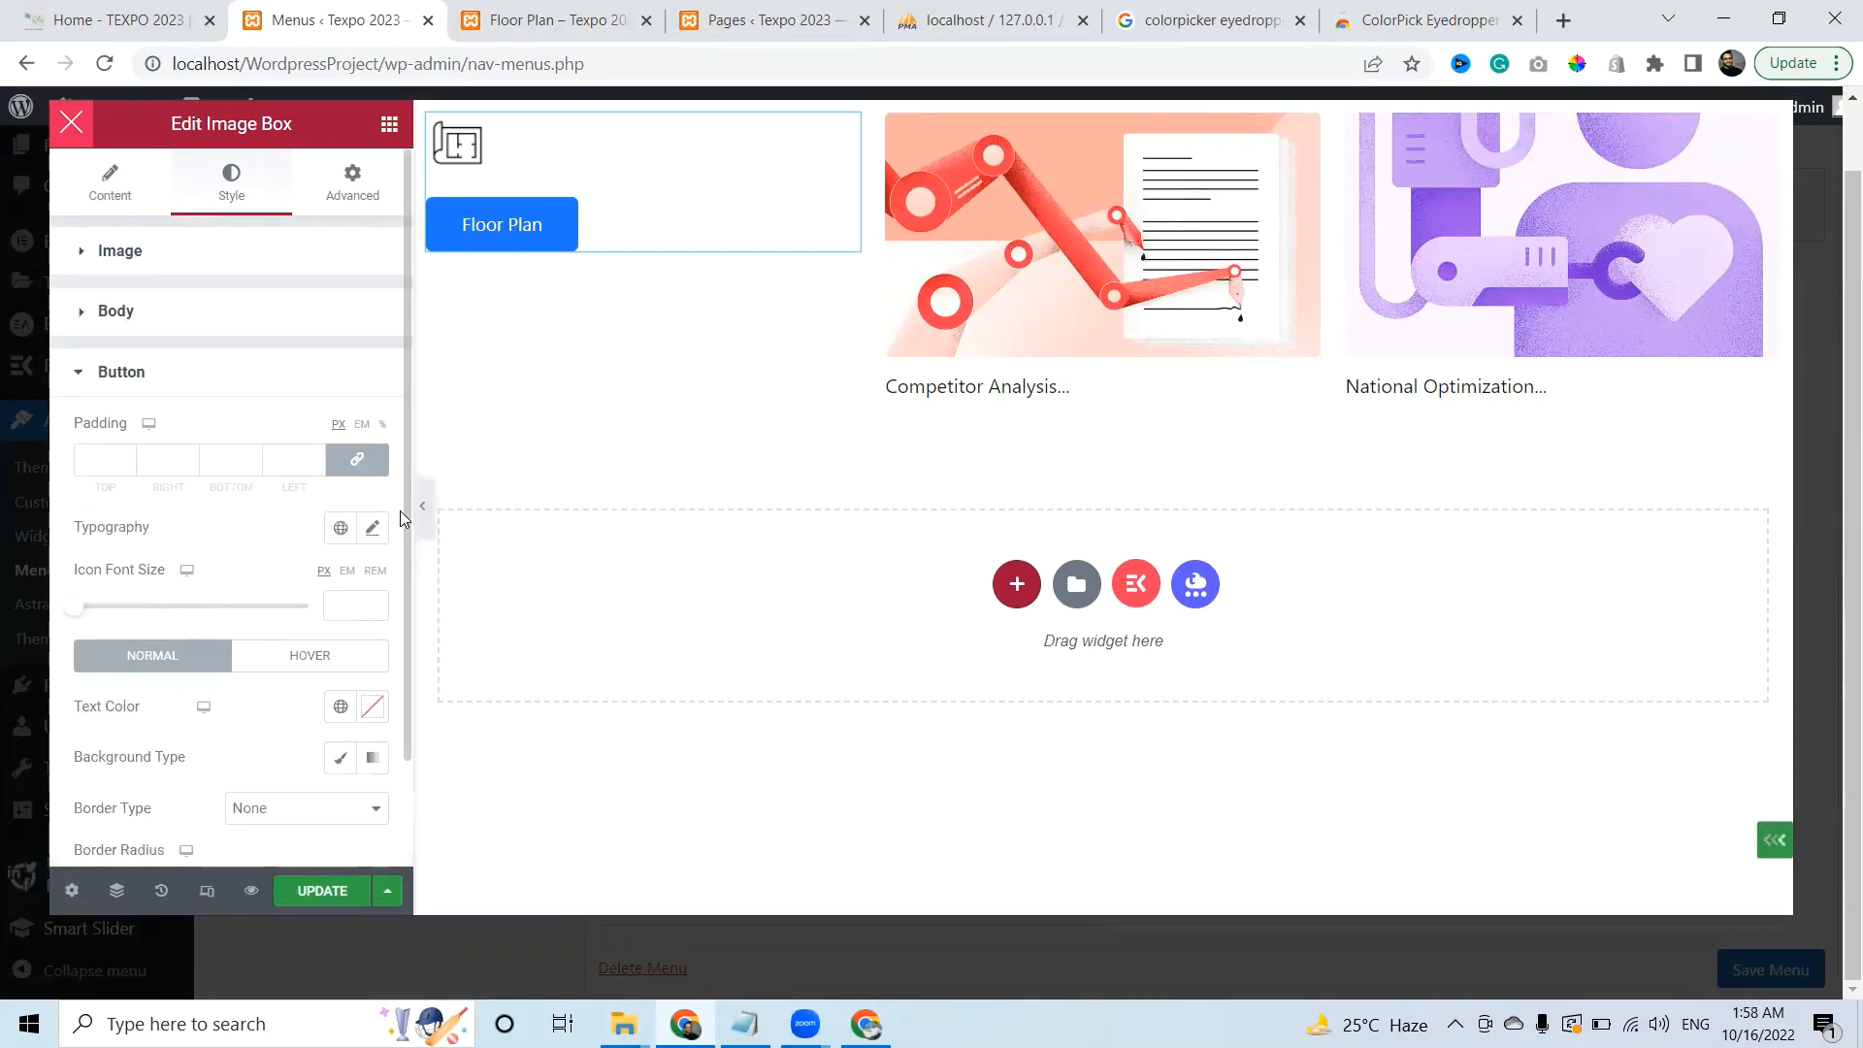
scroll(404, 514, down, 3)
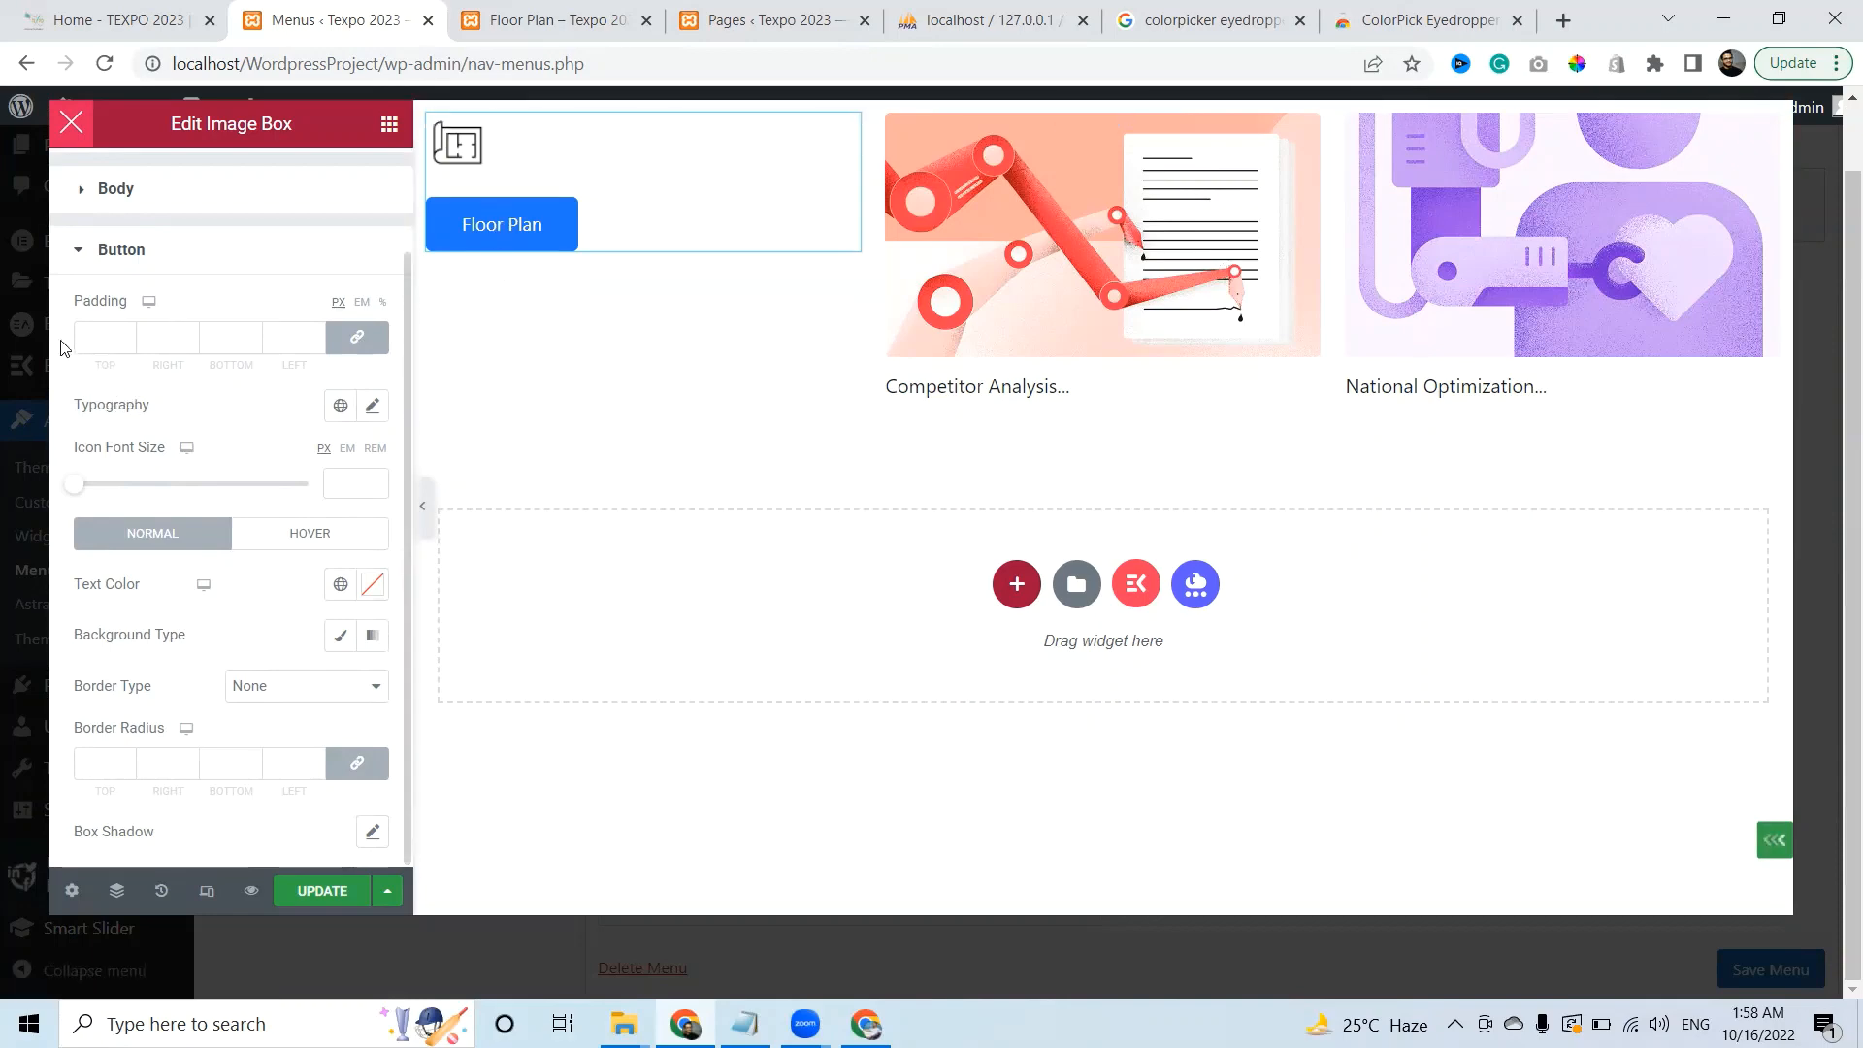
click(107, 339)
text(0)
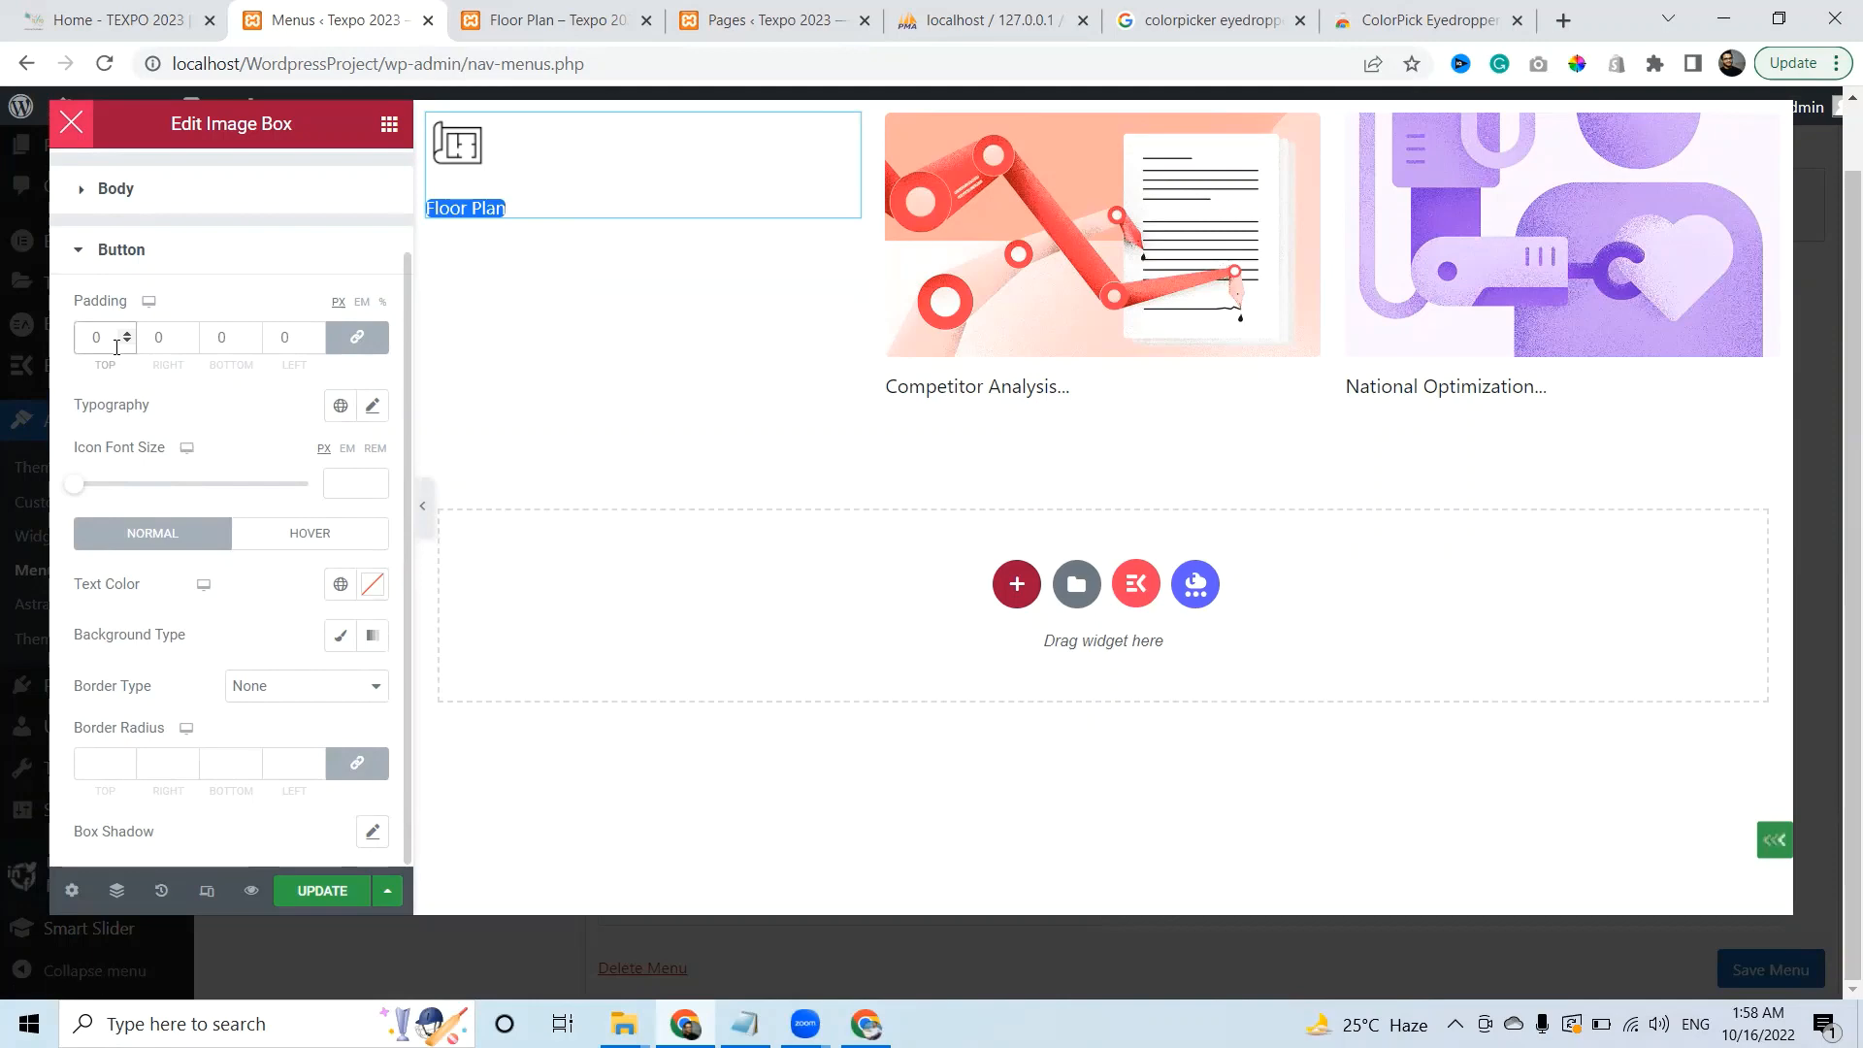
Compare with the Exhibitors dropdown on the live Texpo site and clear the button's padding values
click(109, 20)
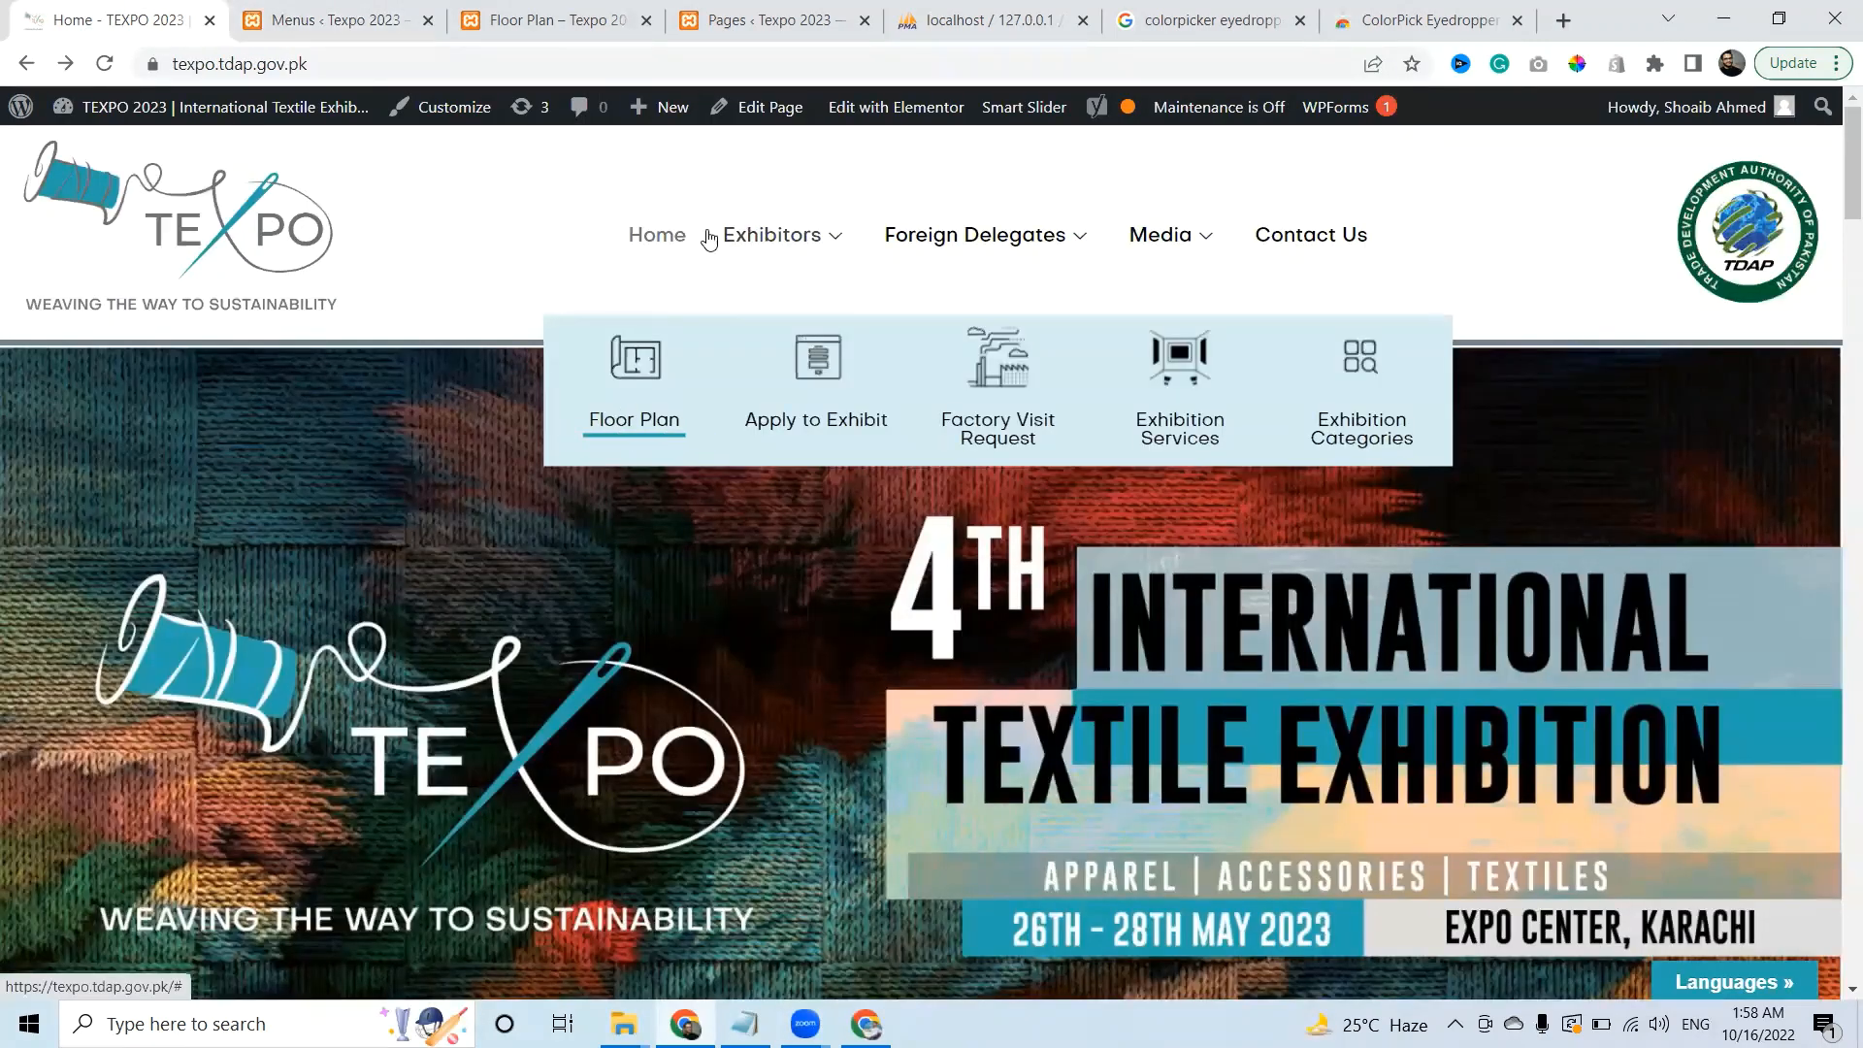
click(325, 20)
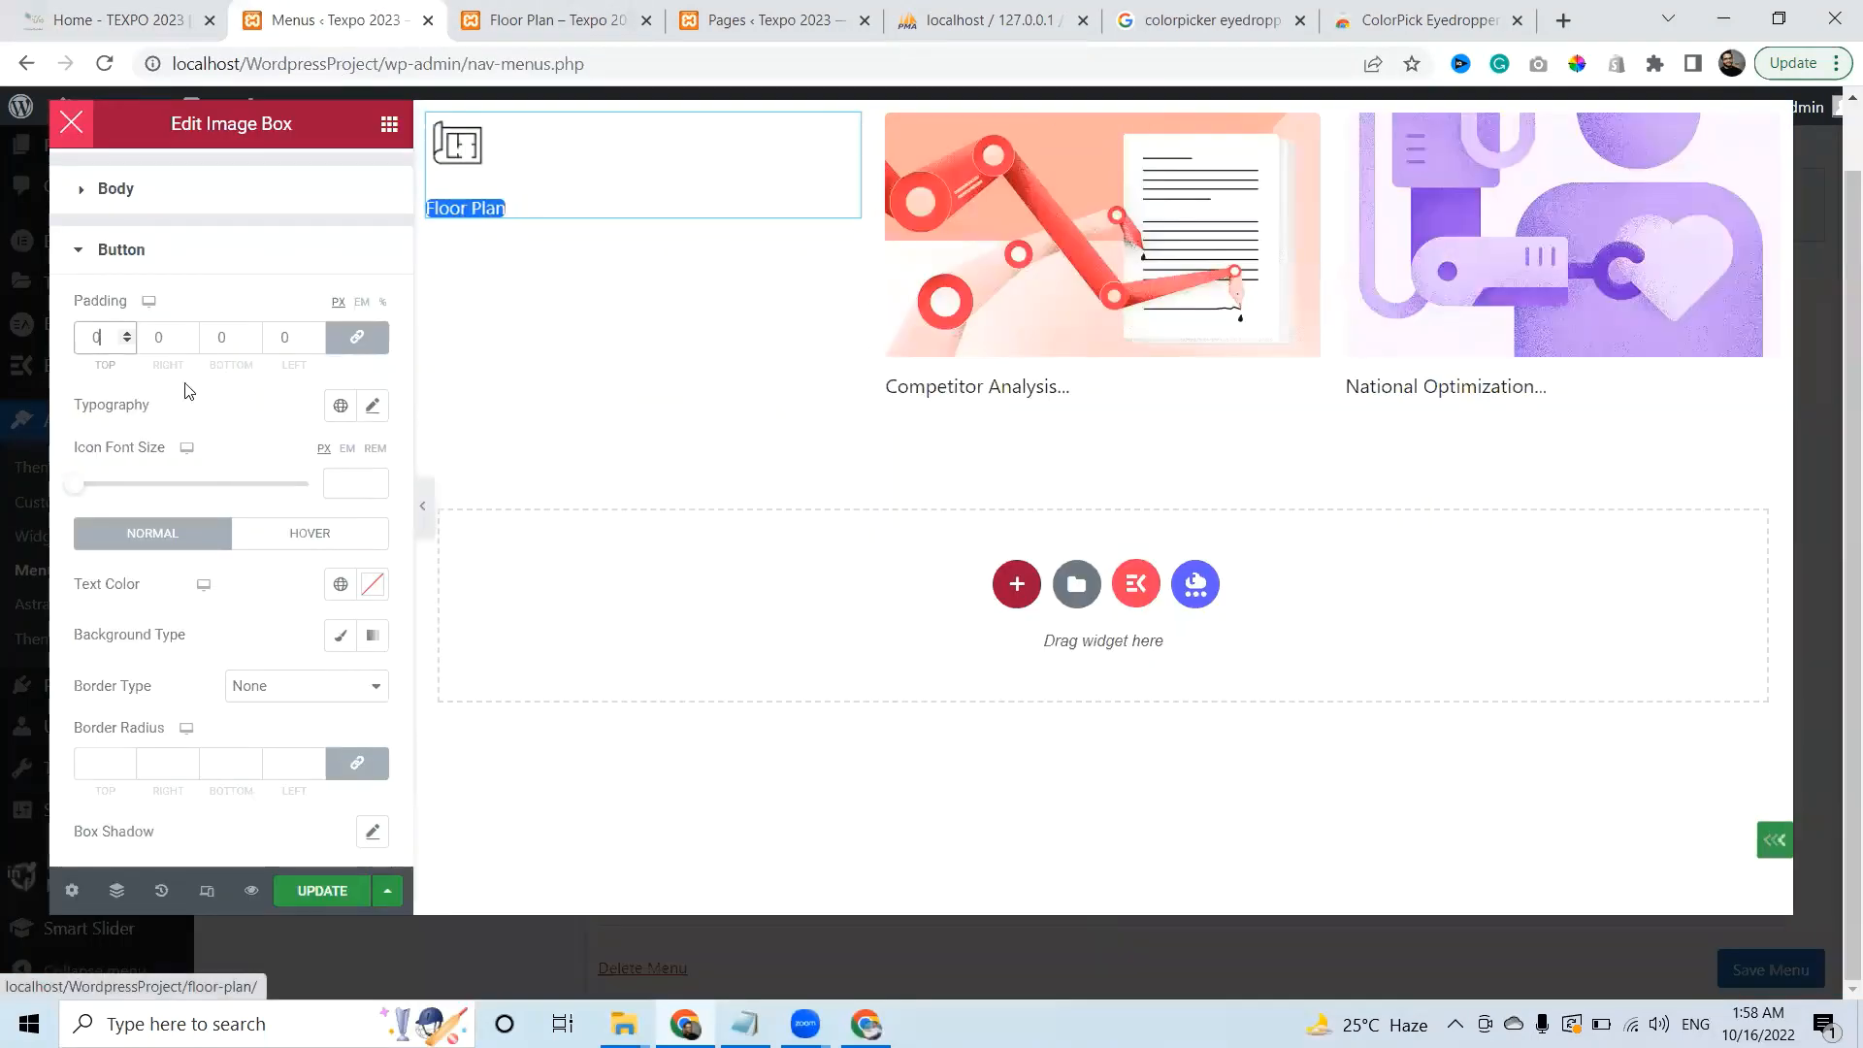
key(BackSpace)
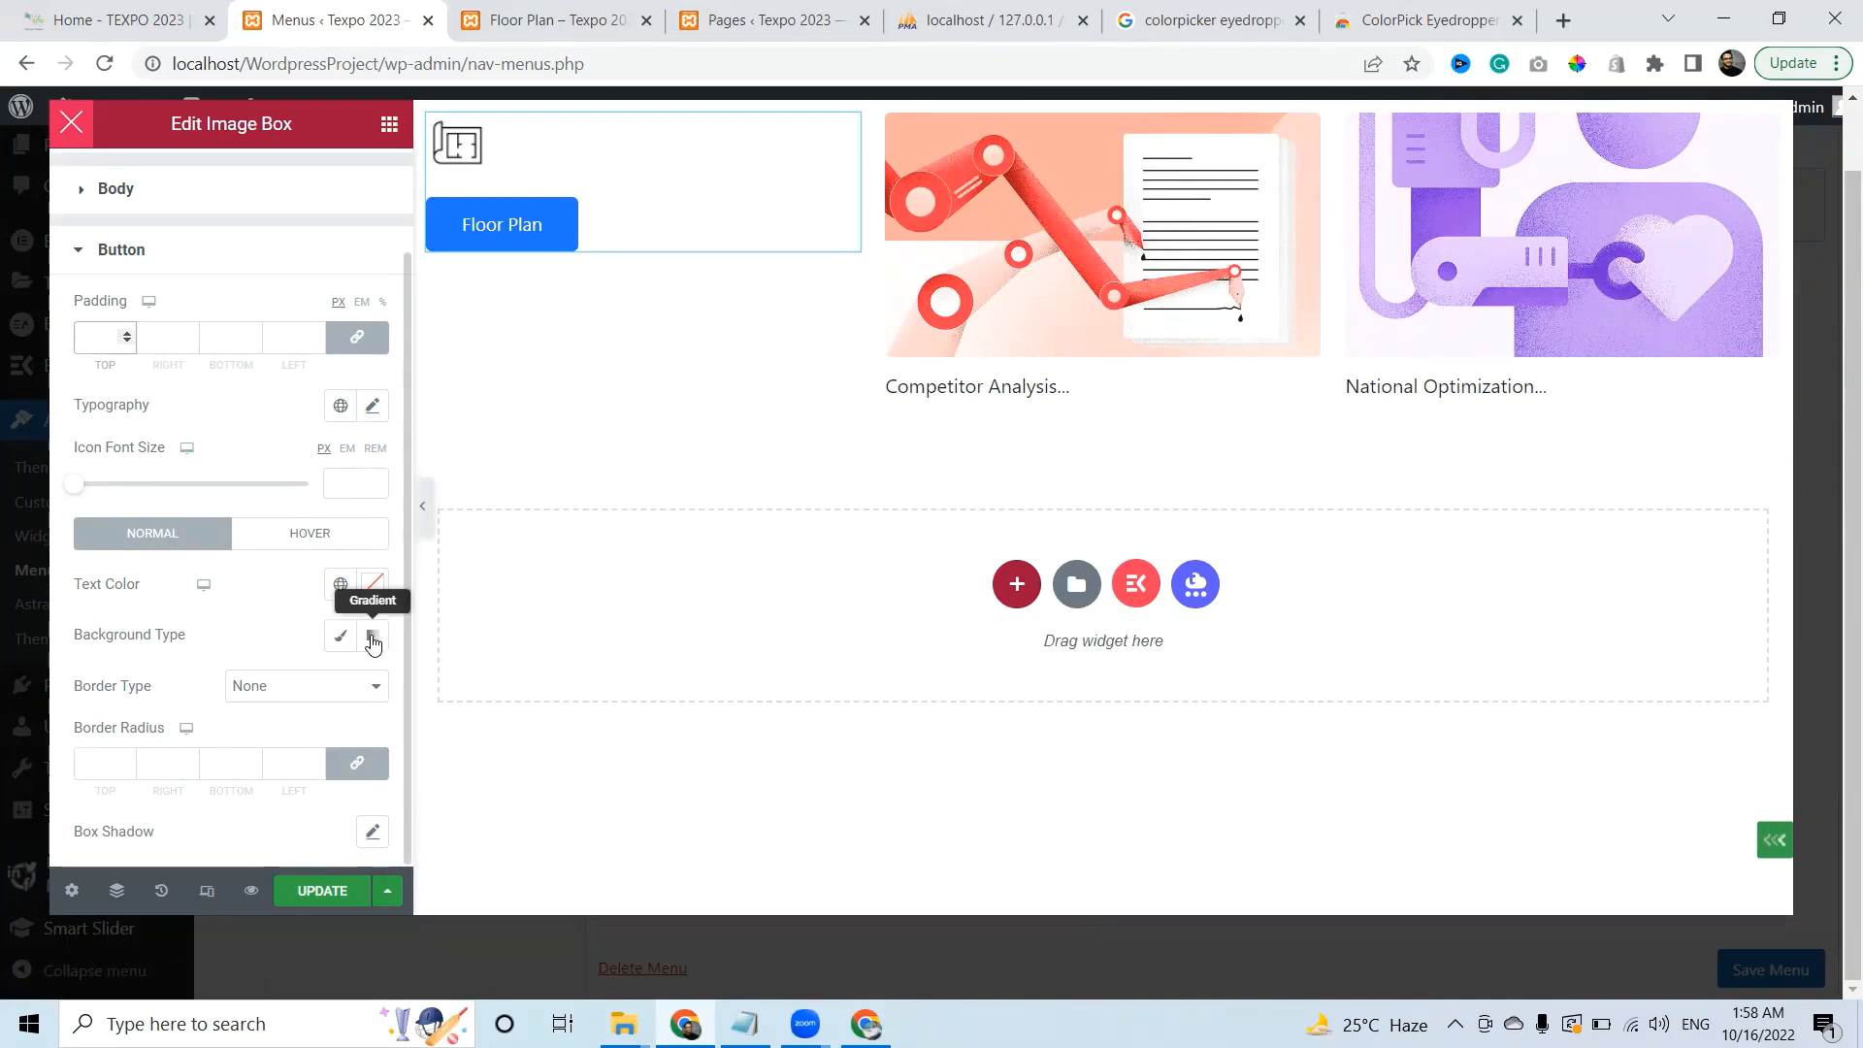
click(359, 688)
click(353, 690)
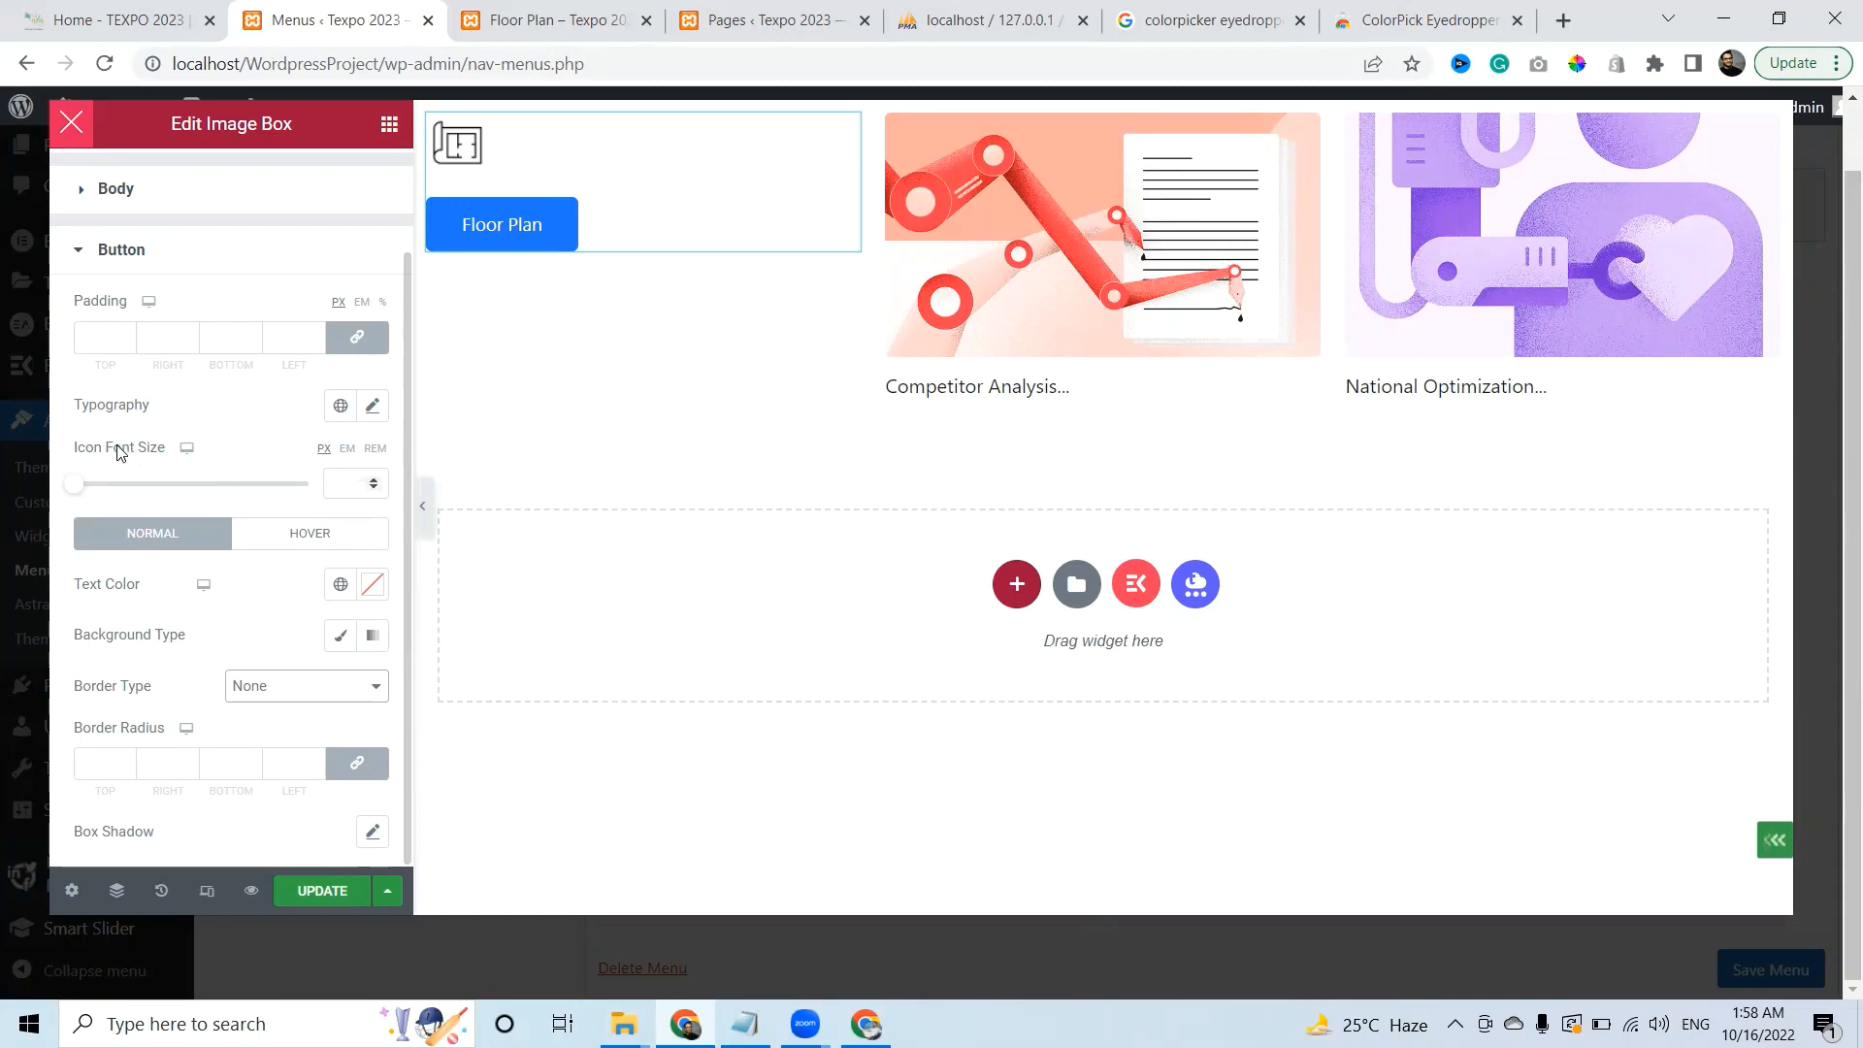
Set the Floor Plan button's icon font size to 3 px and its text color to #000000
mouse_move(74, 485)
mouse_down()
mouse_move(129, 495)
mouse_move(77, 495)
mouse_up()
click(374, 590)
click(368, 448)
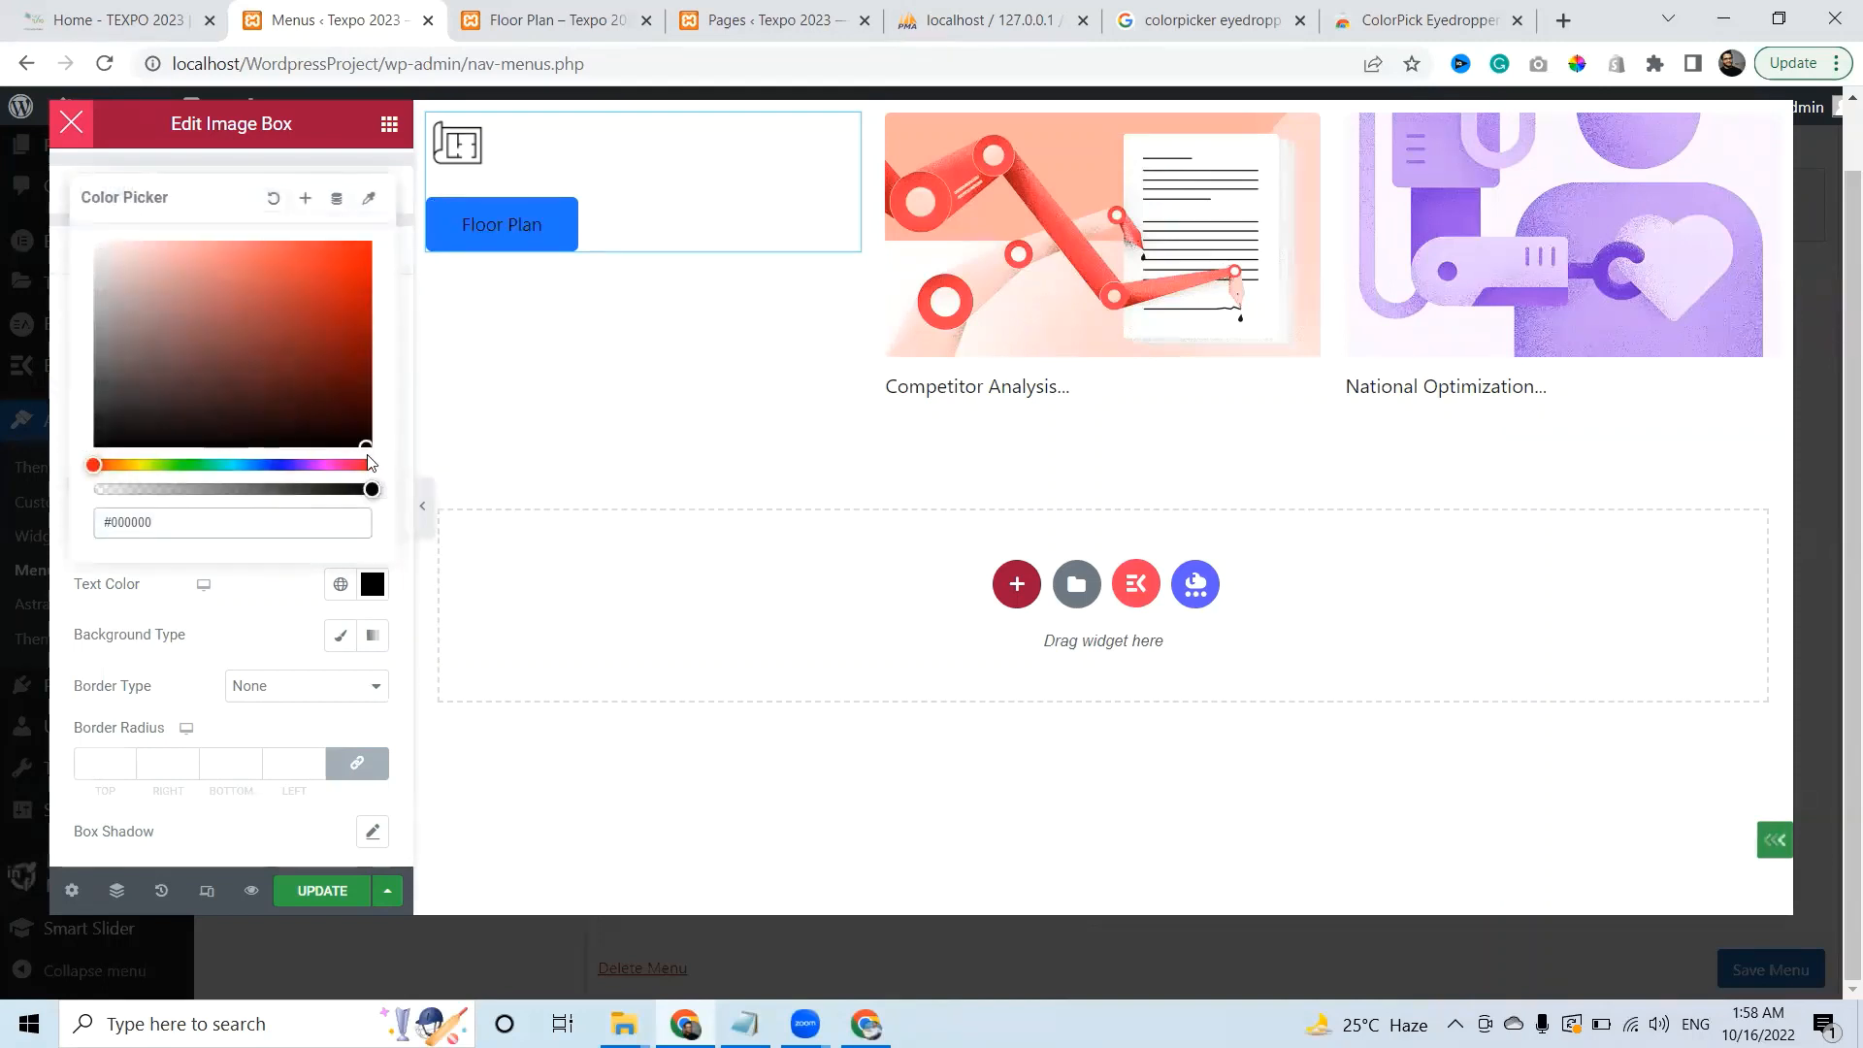
click(289, 583)
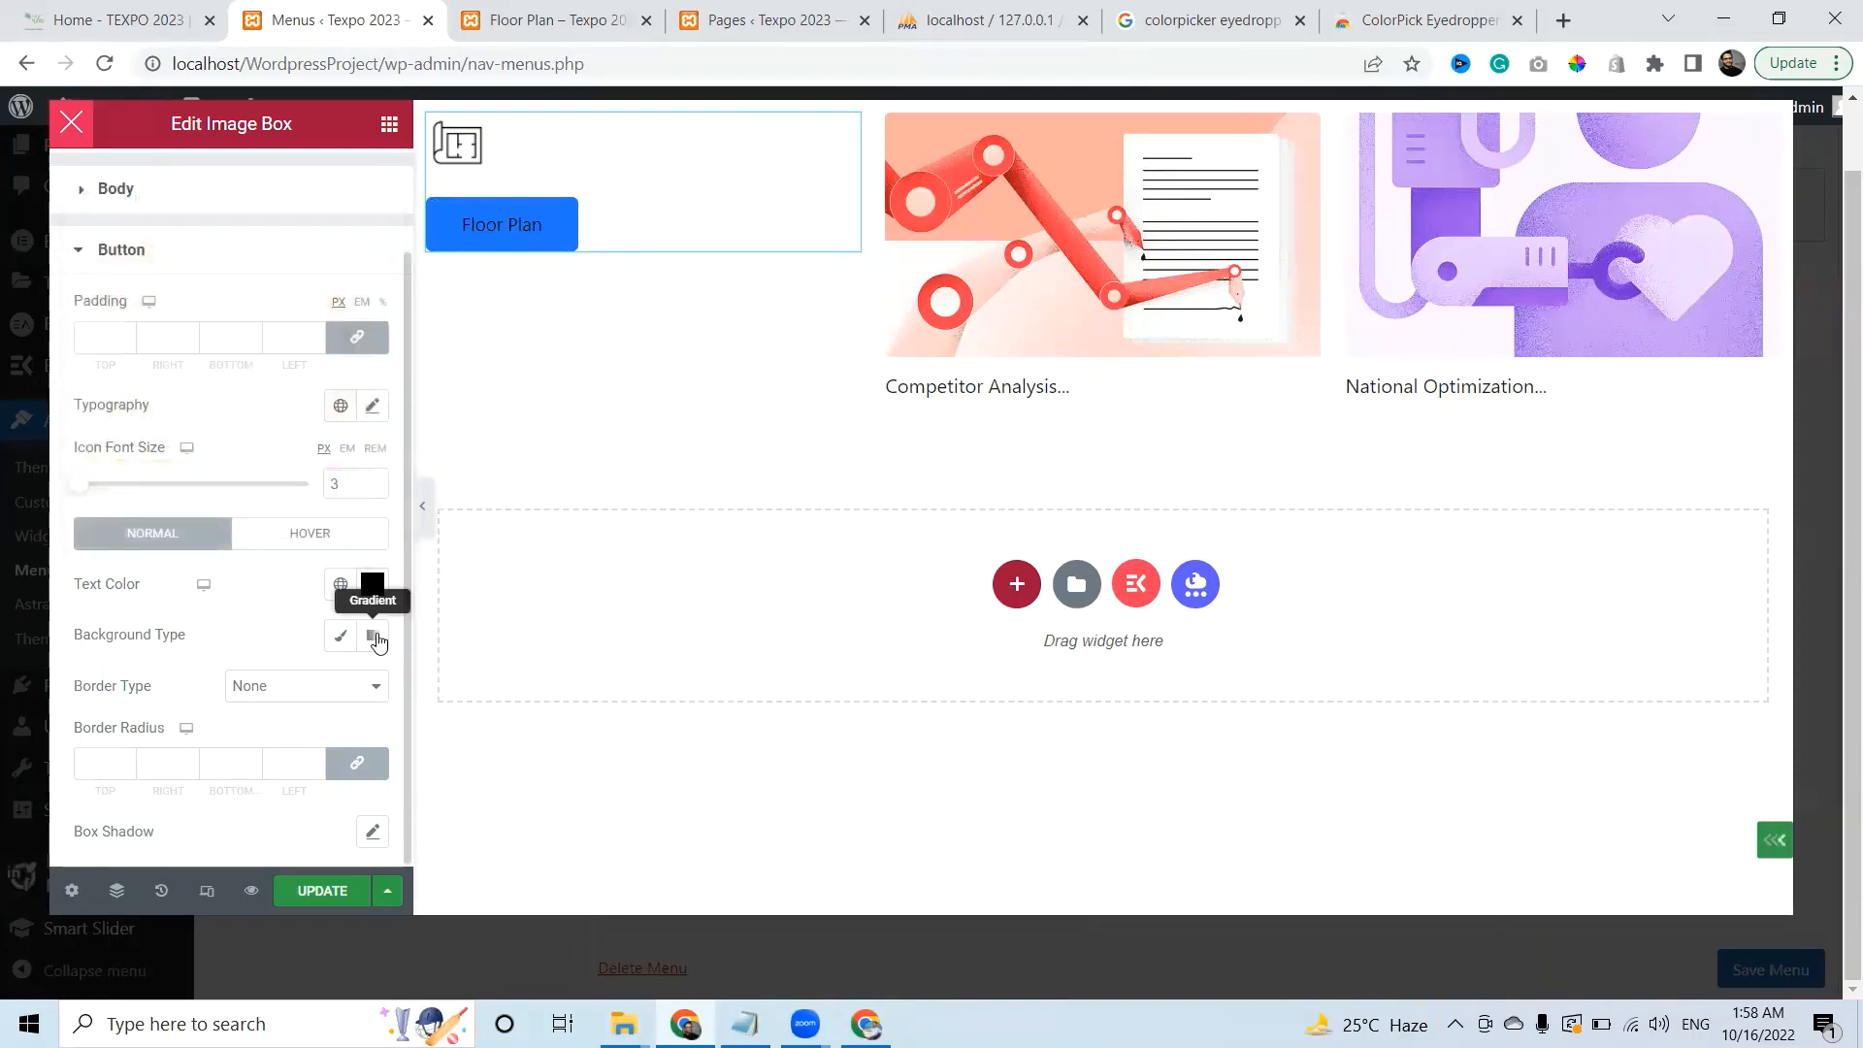
Give the button a Classic background with the fully transparent color #02010100
click(356, 636)
click(341, 637)
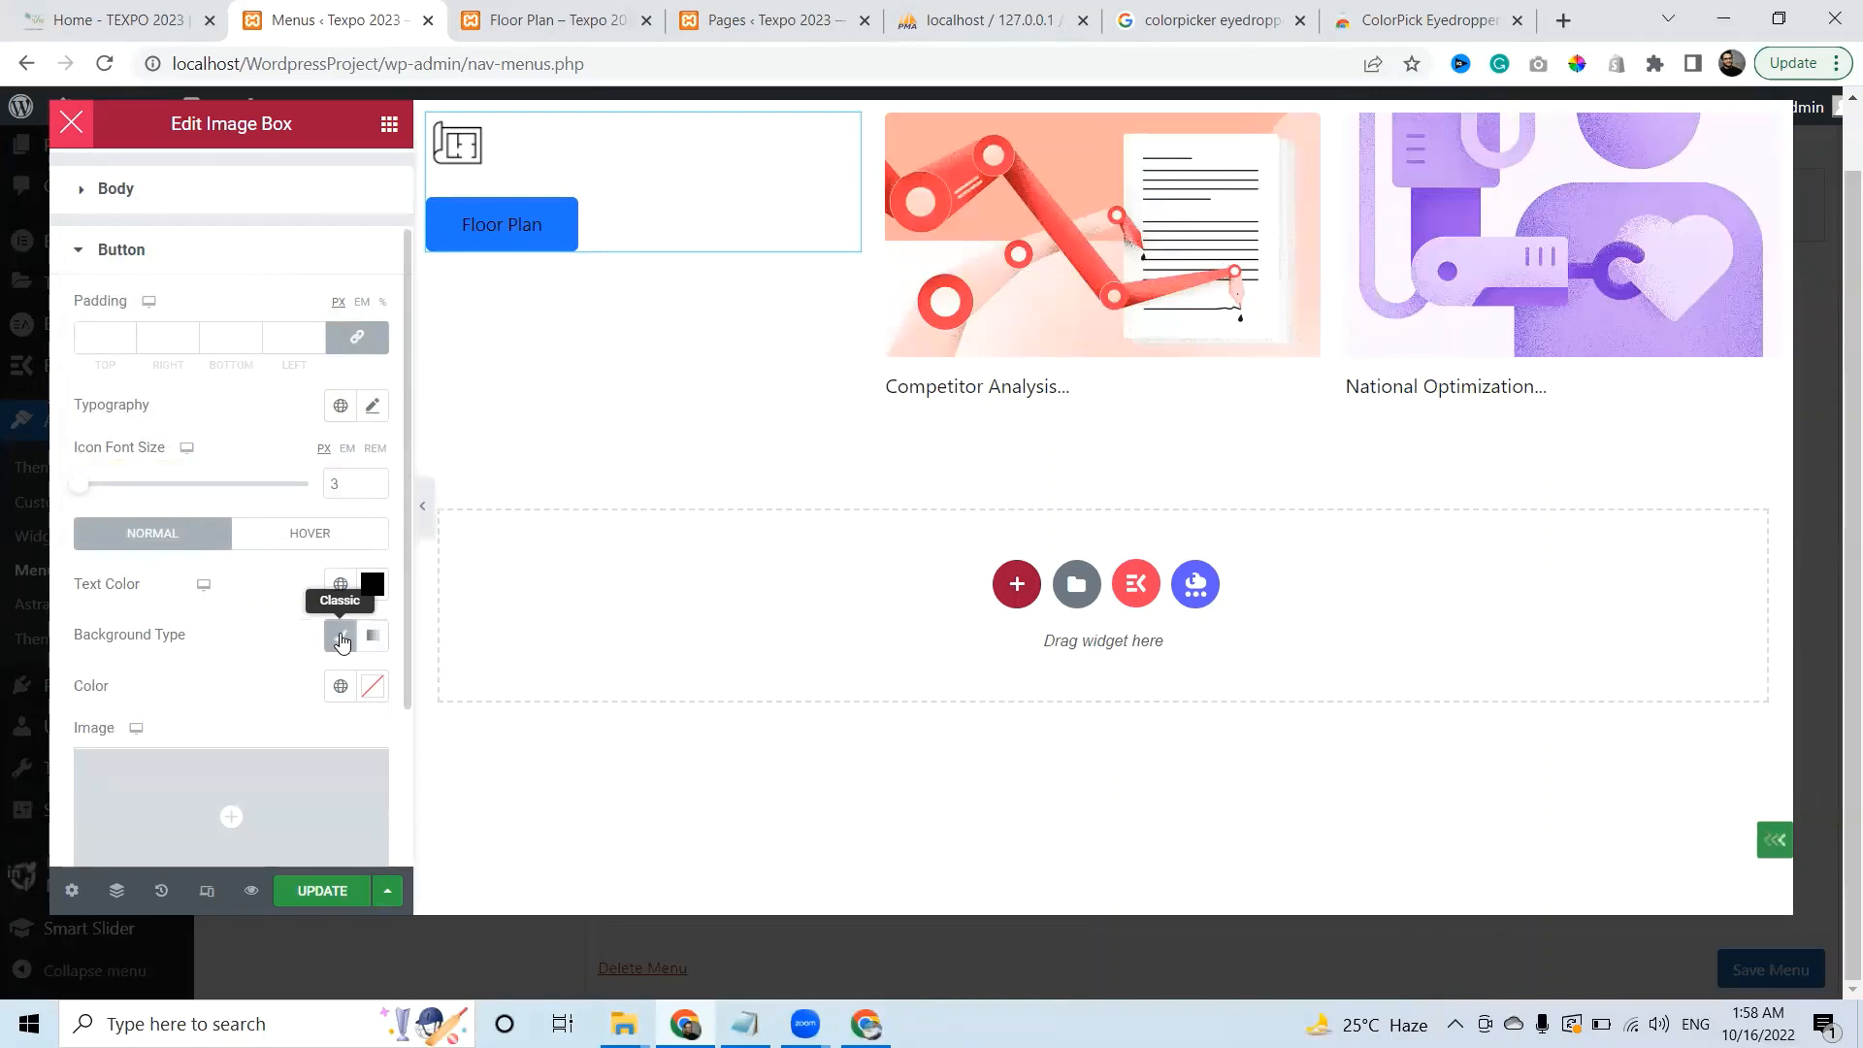
click(372, 686)
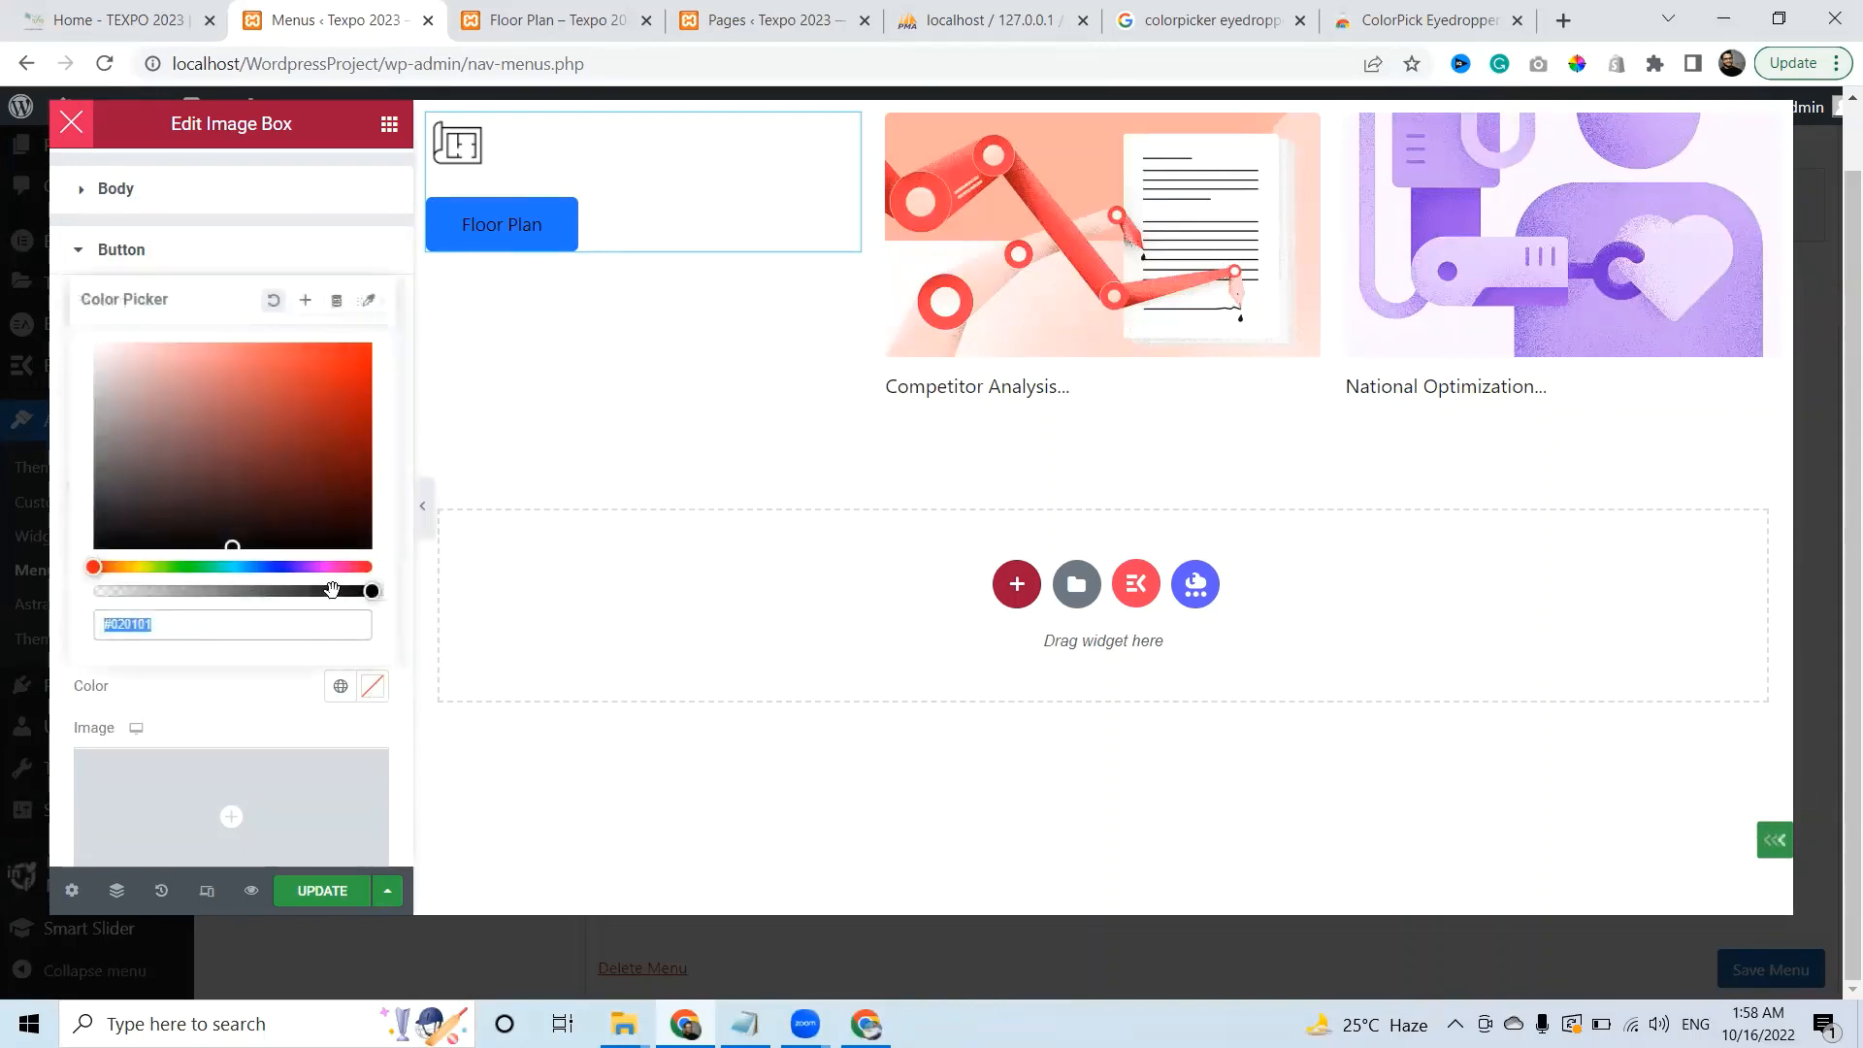
drag(368, 591, 57, 587)
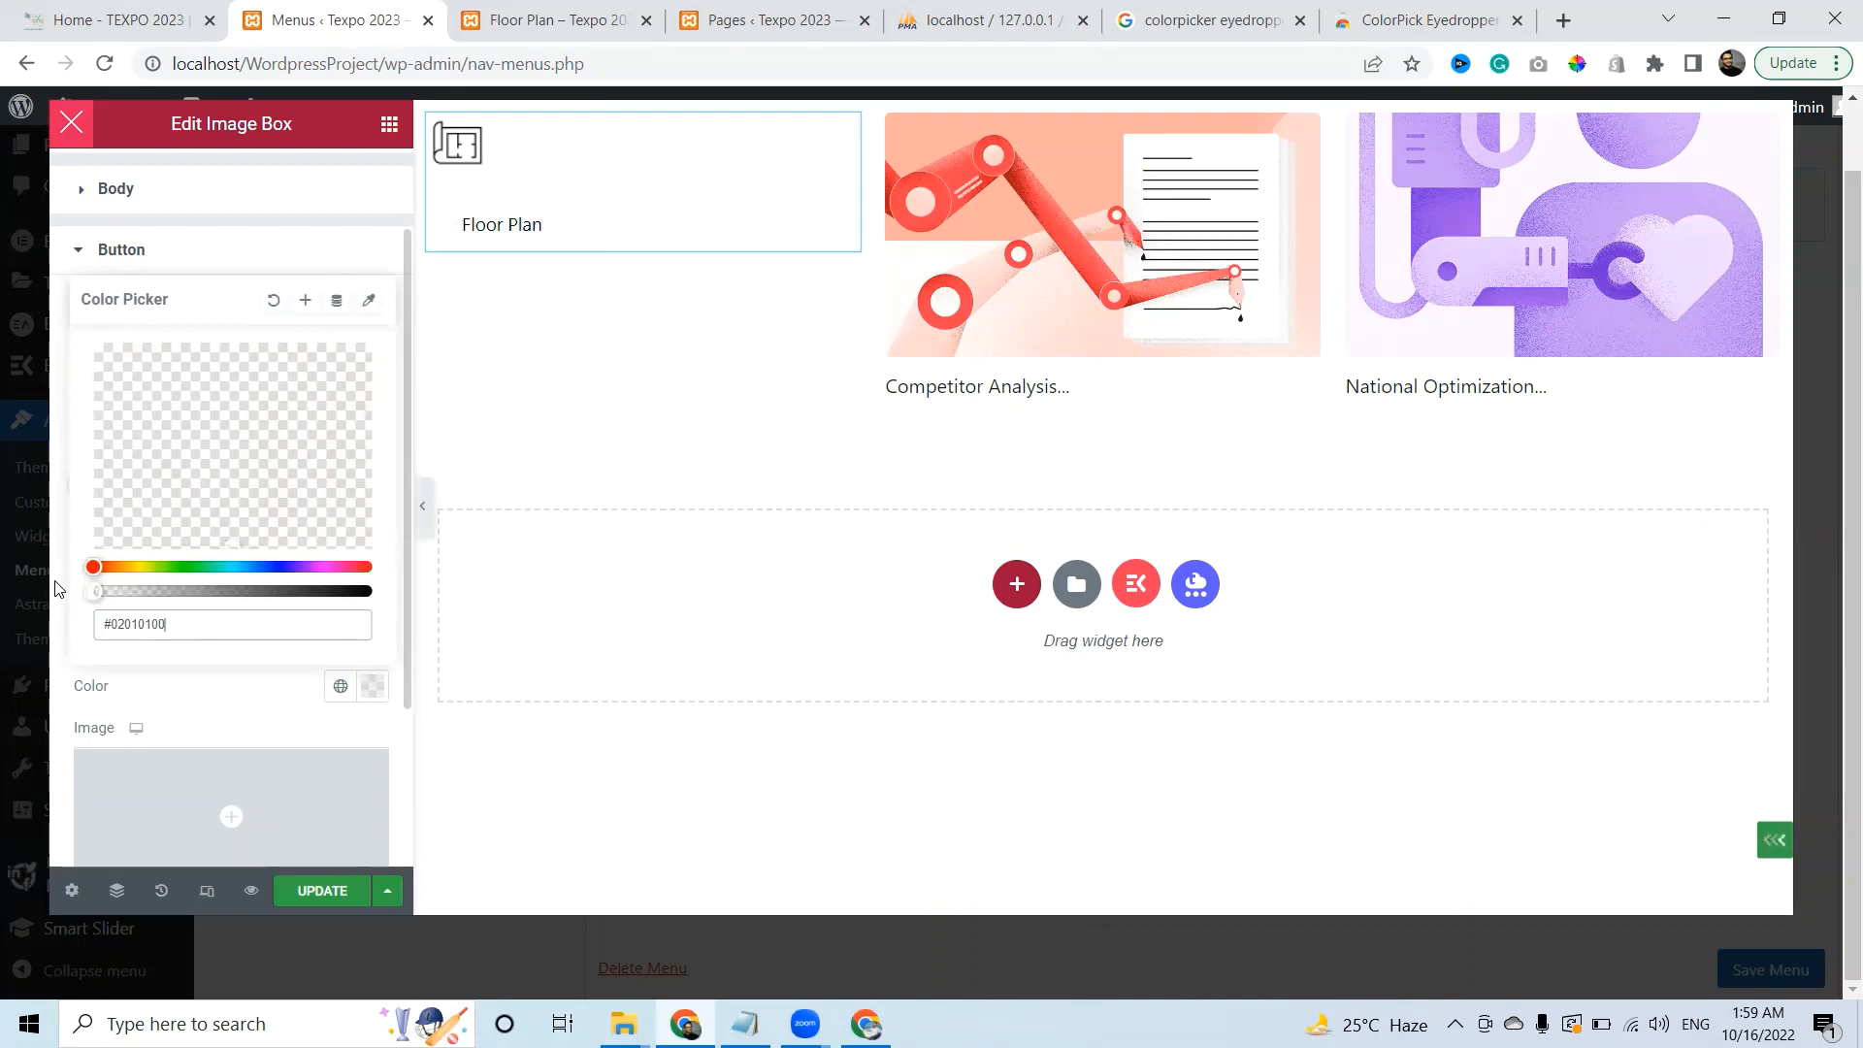
click(55, 588)
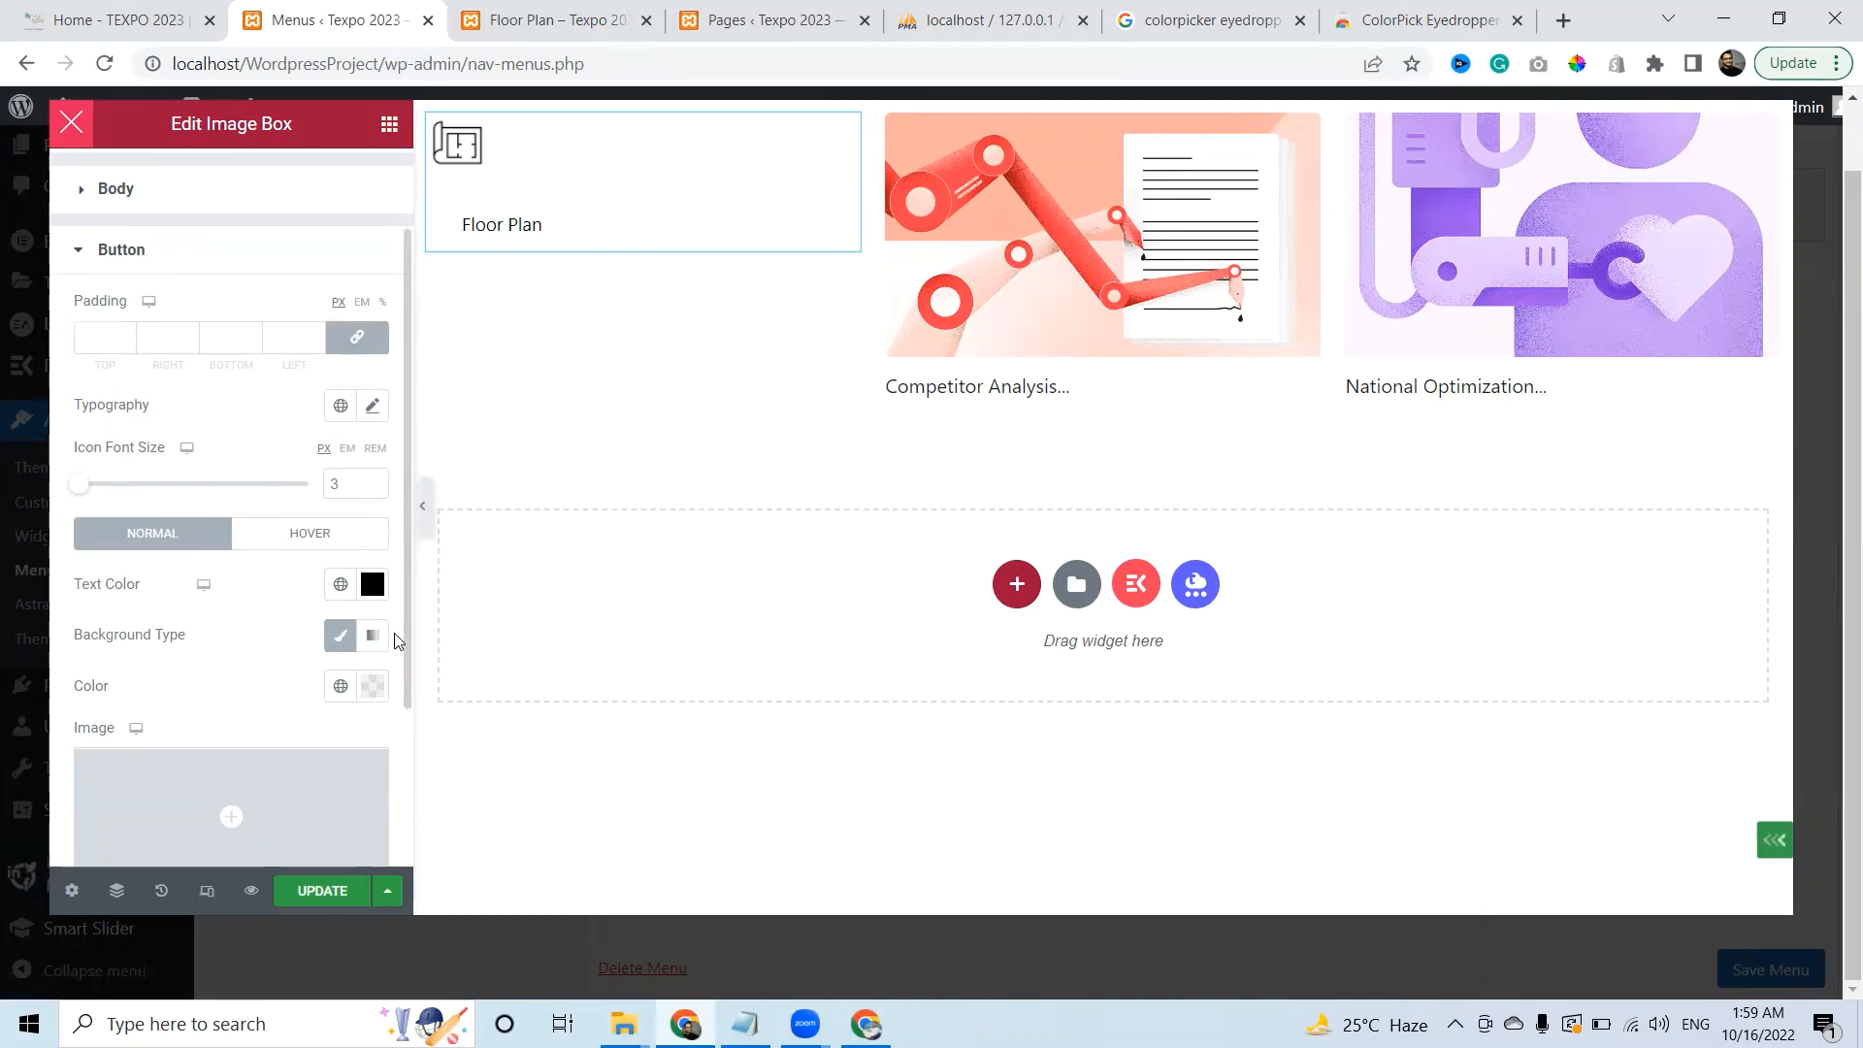
Try a Solid border on the button's normal state, then return the border type to None
scroll(400, 733, down, 2)
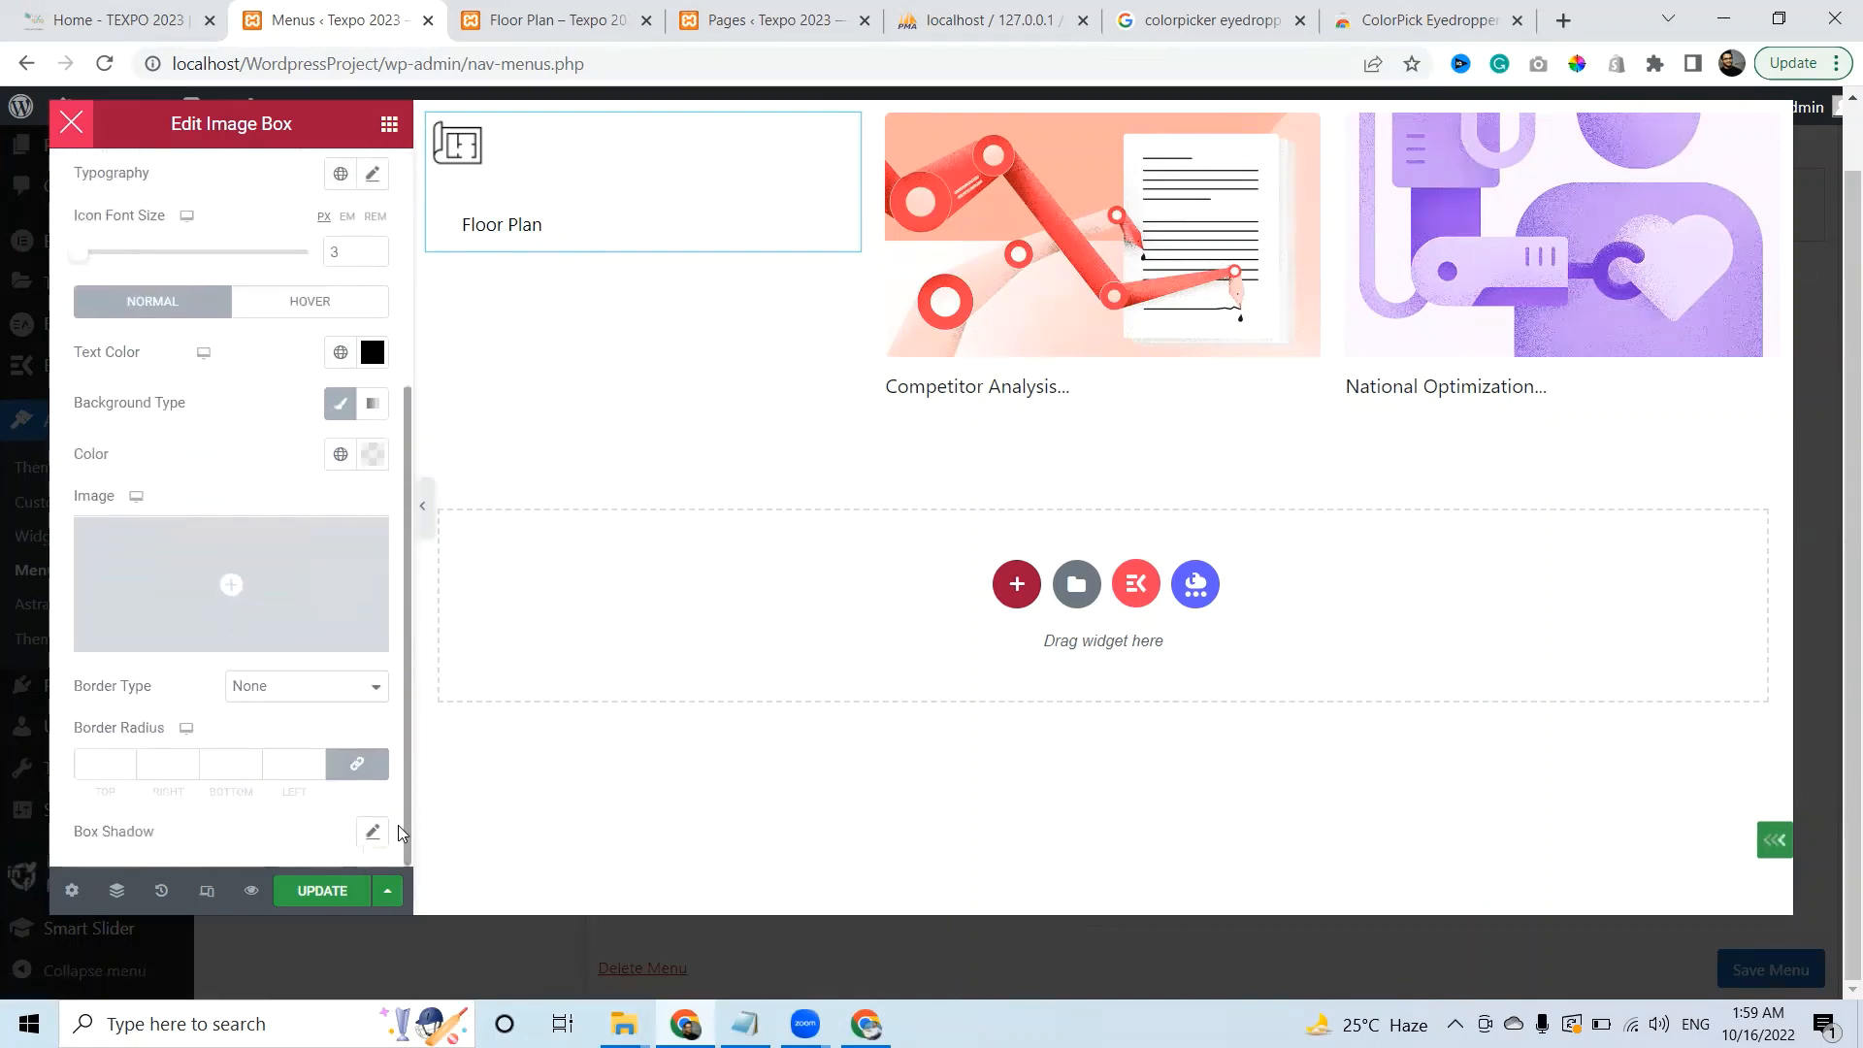
click(316, 686)
click(311, 731)
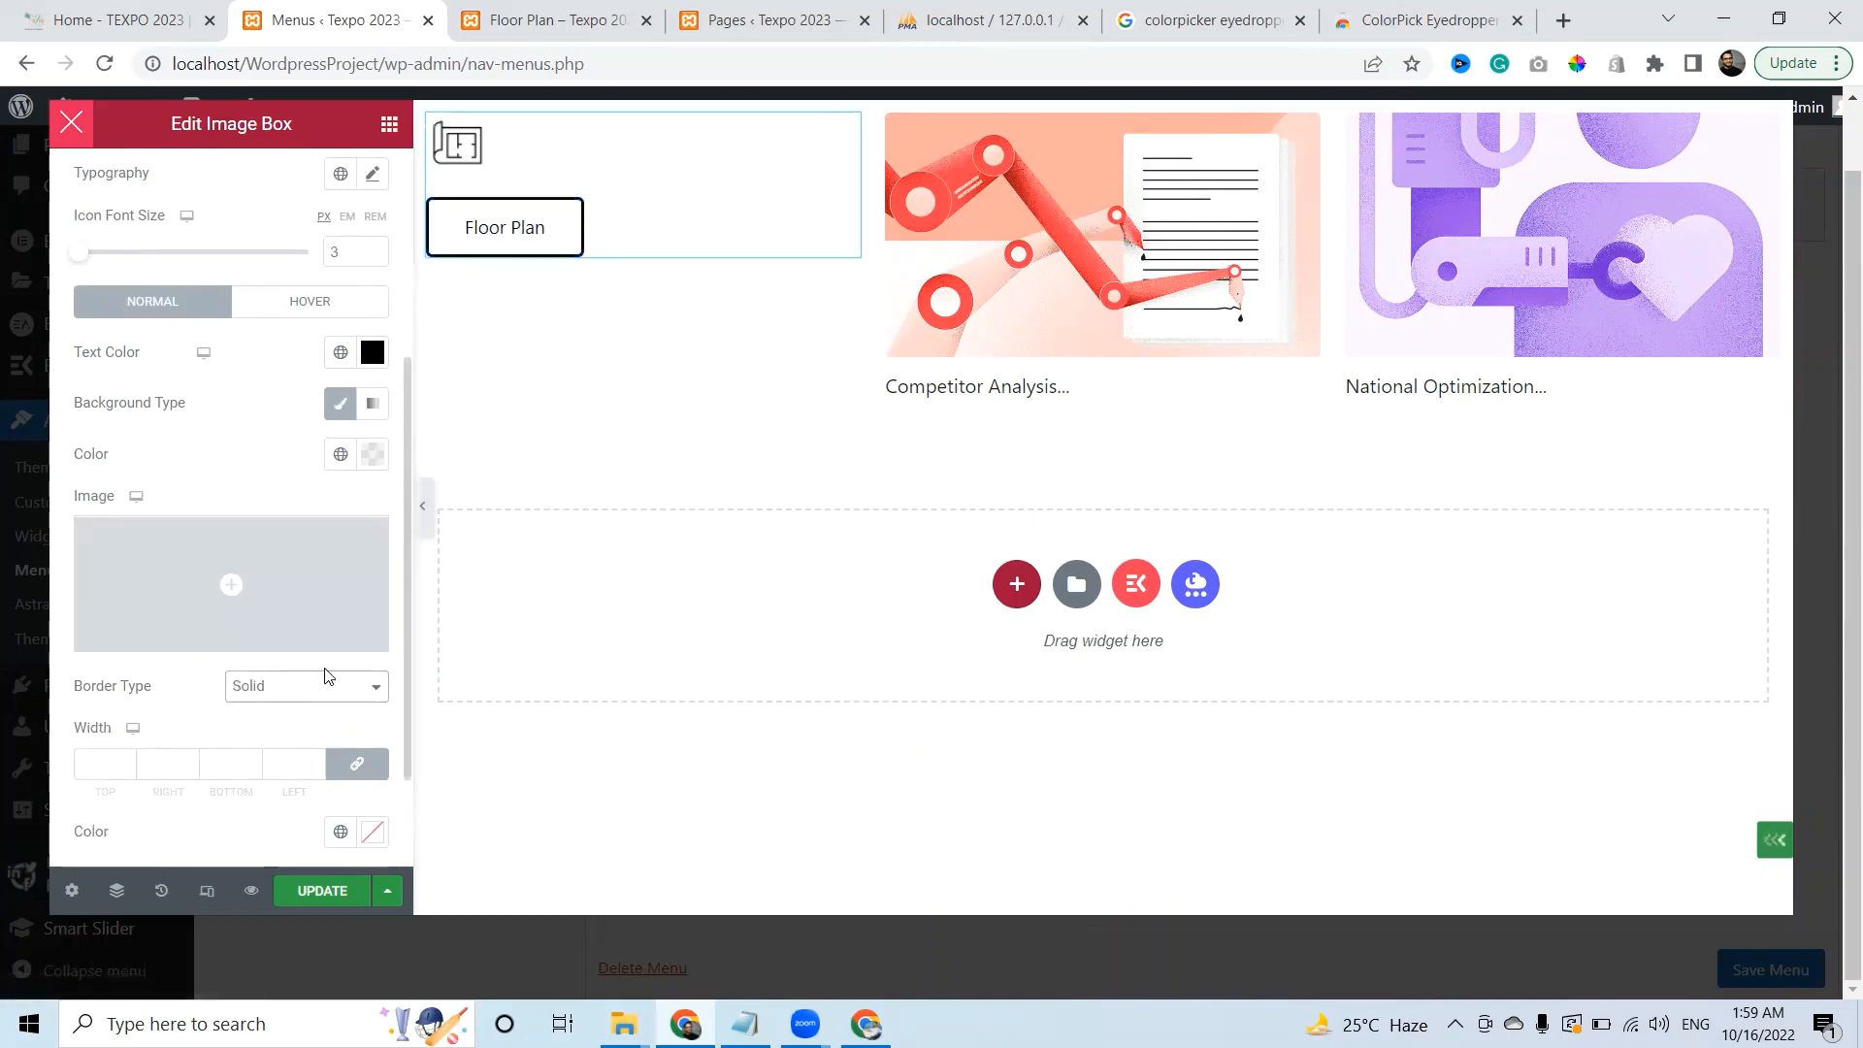
click(326, 689)
click(288, 715)
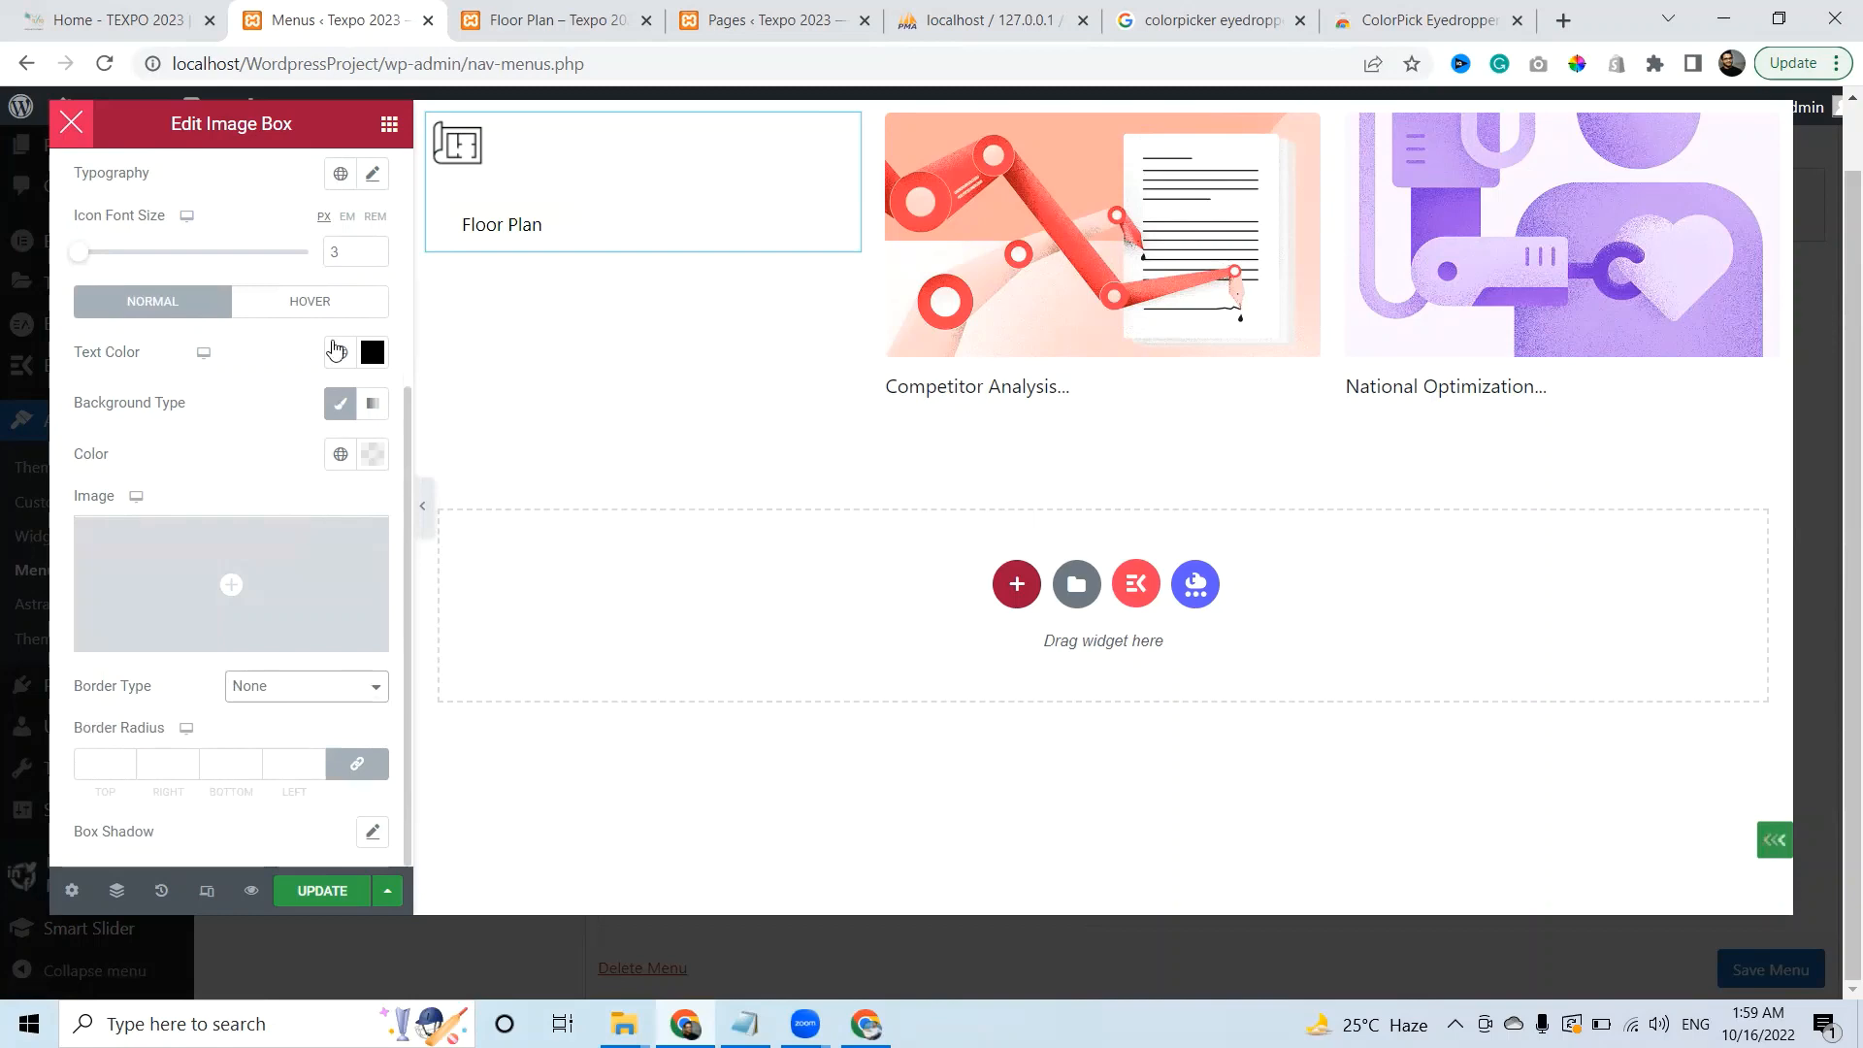
Try a Solid border in the Floor Plan button's hover settings, then return that border type to None
click(299, 302)
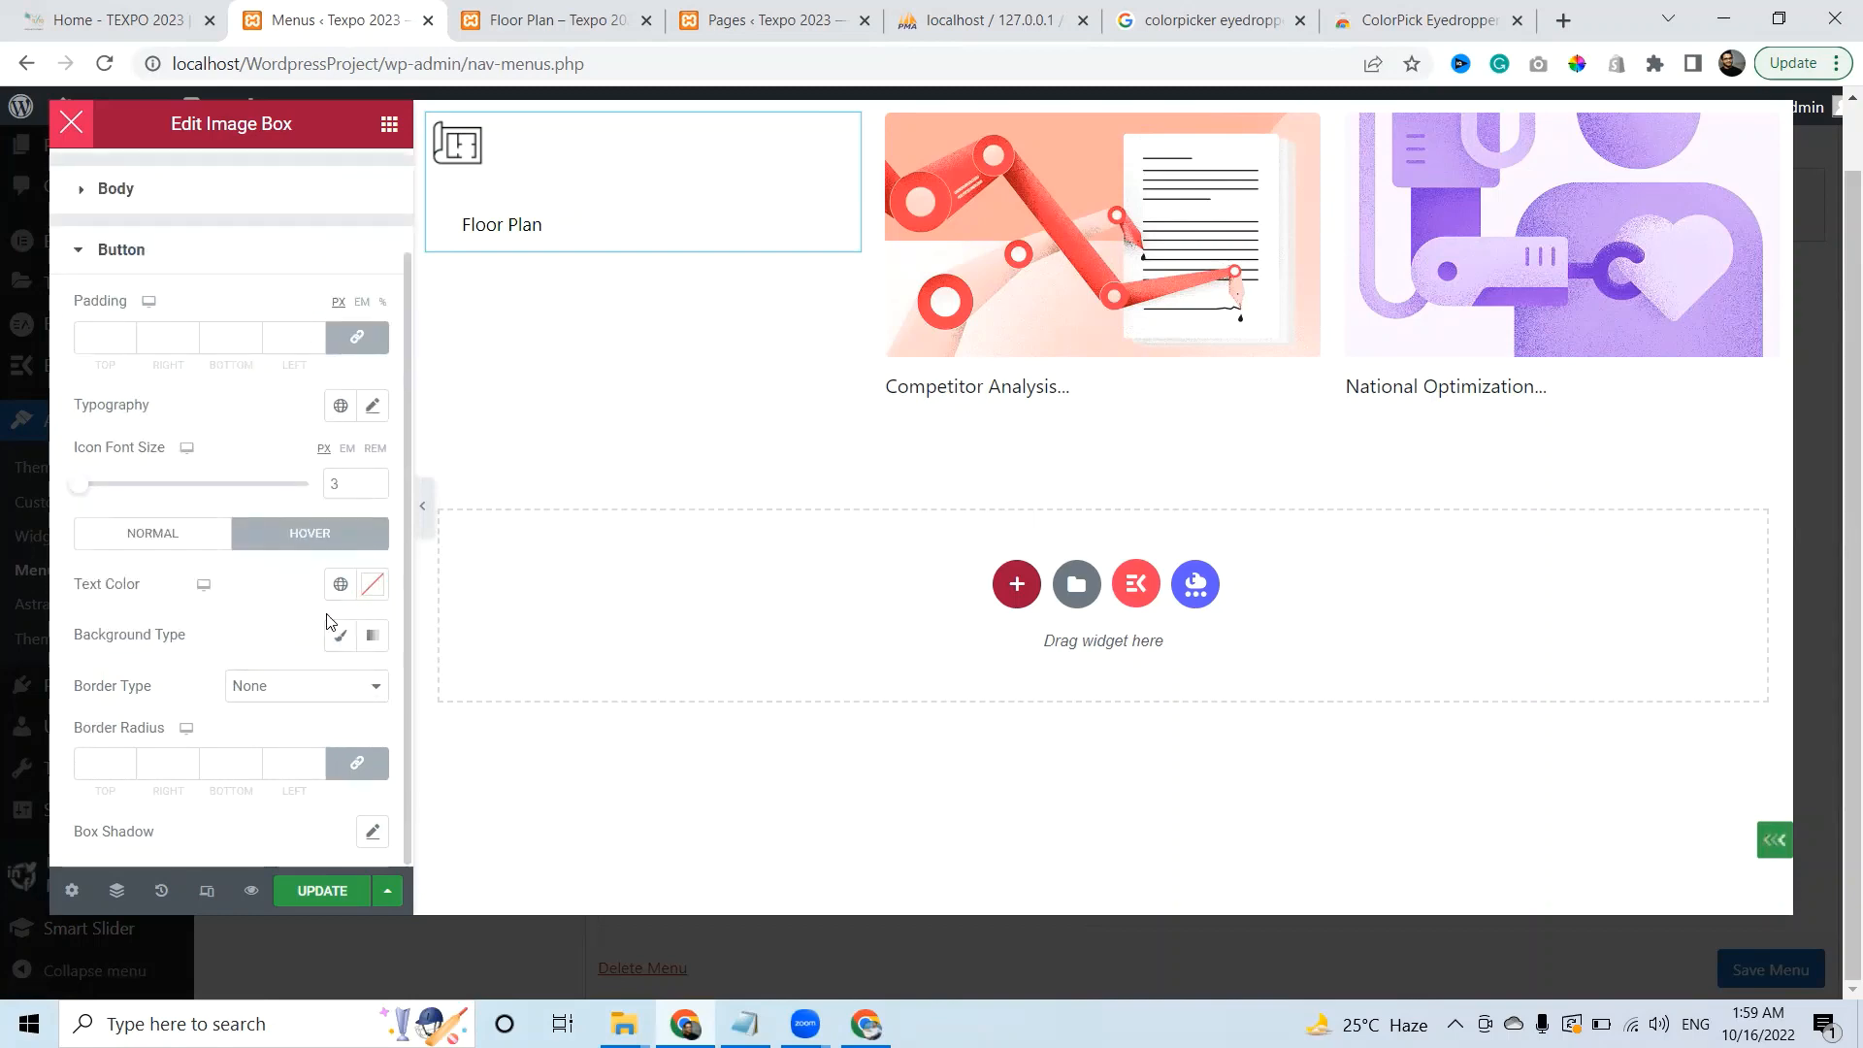
click(298, 690)
click(287, 729)
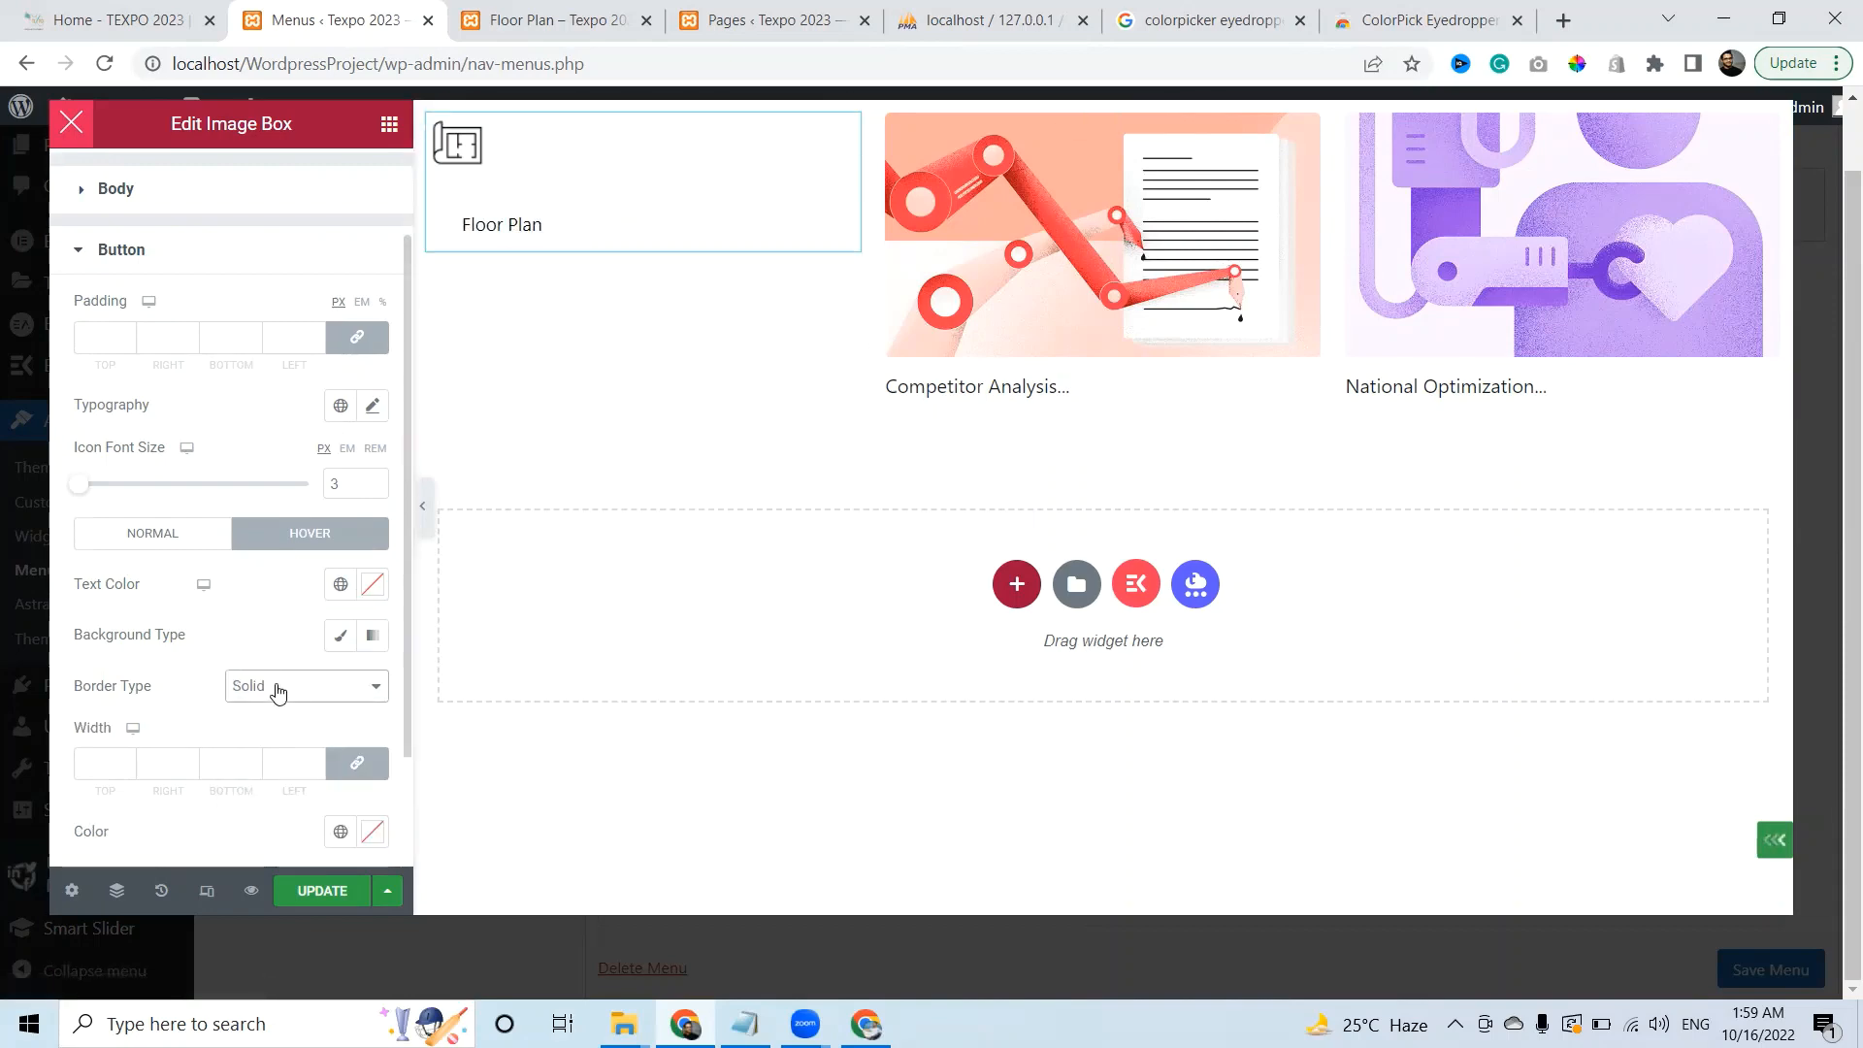
click(279, 690)
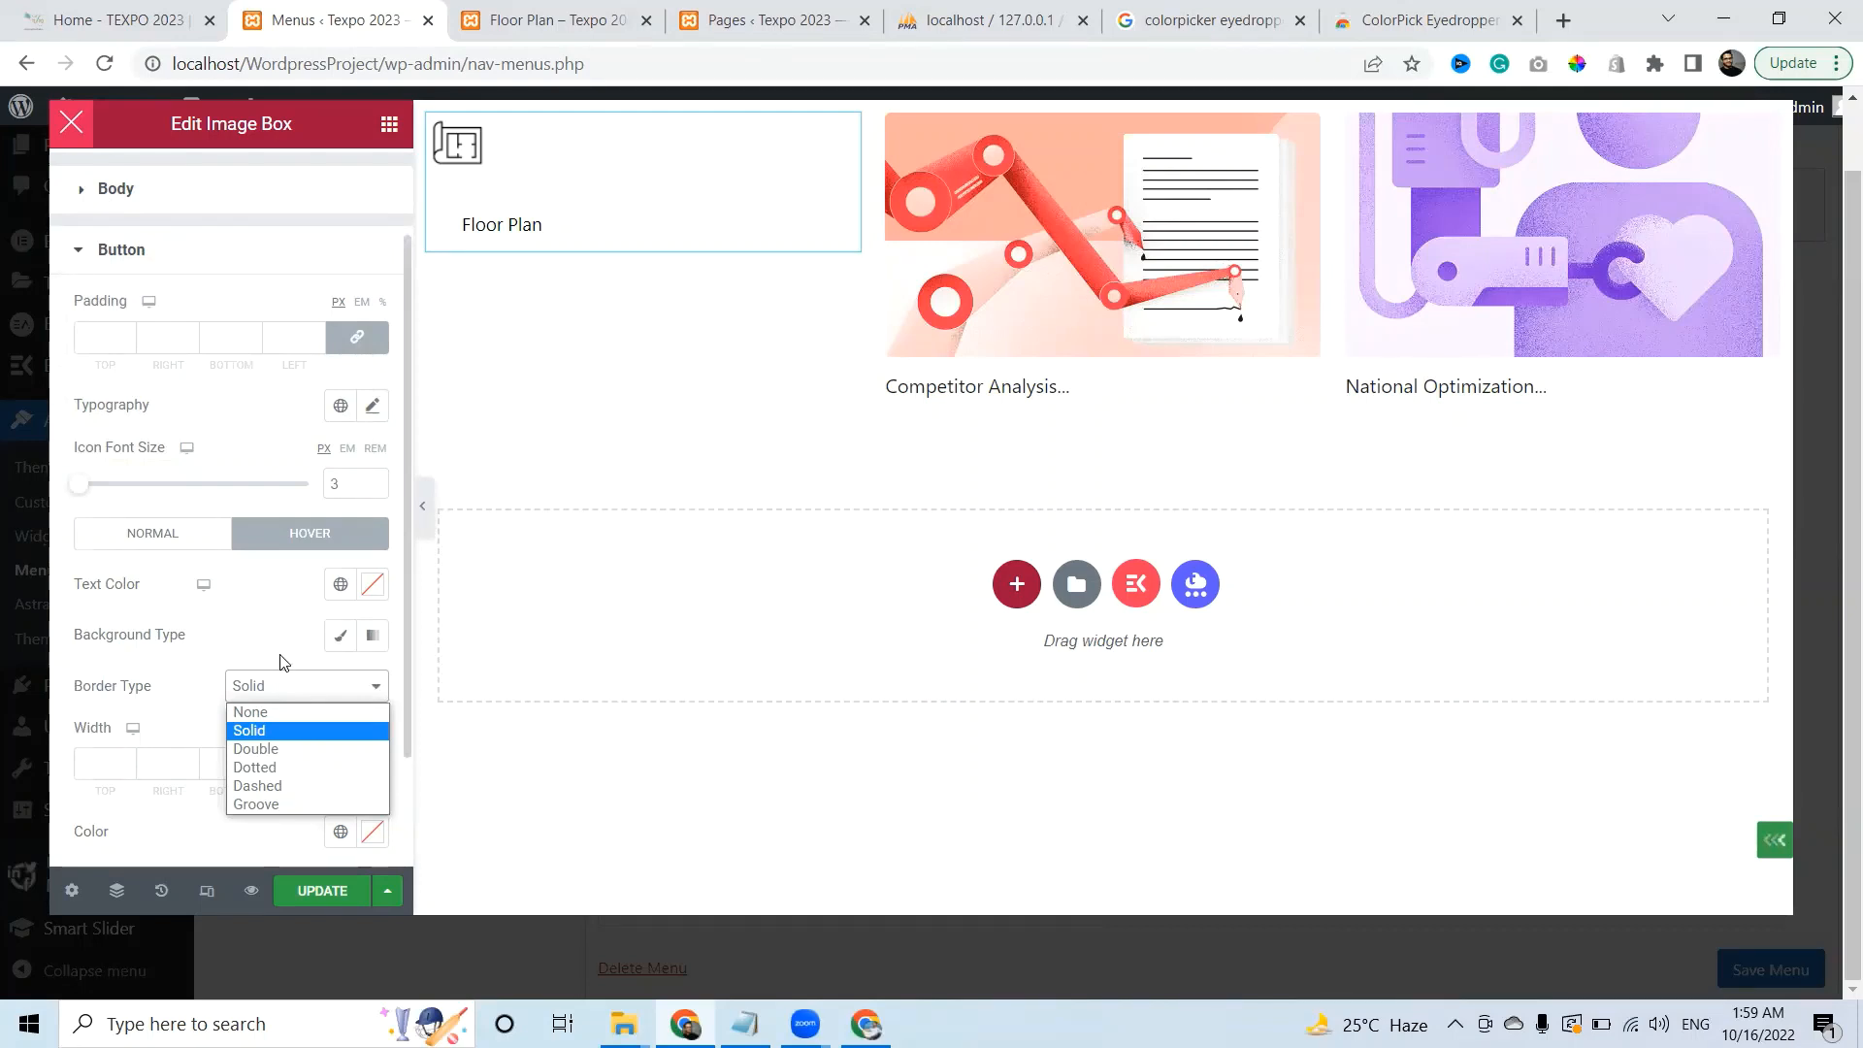
click(129, 836)
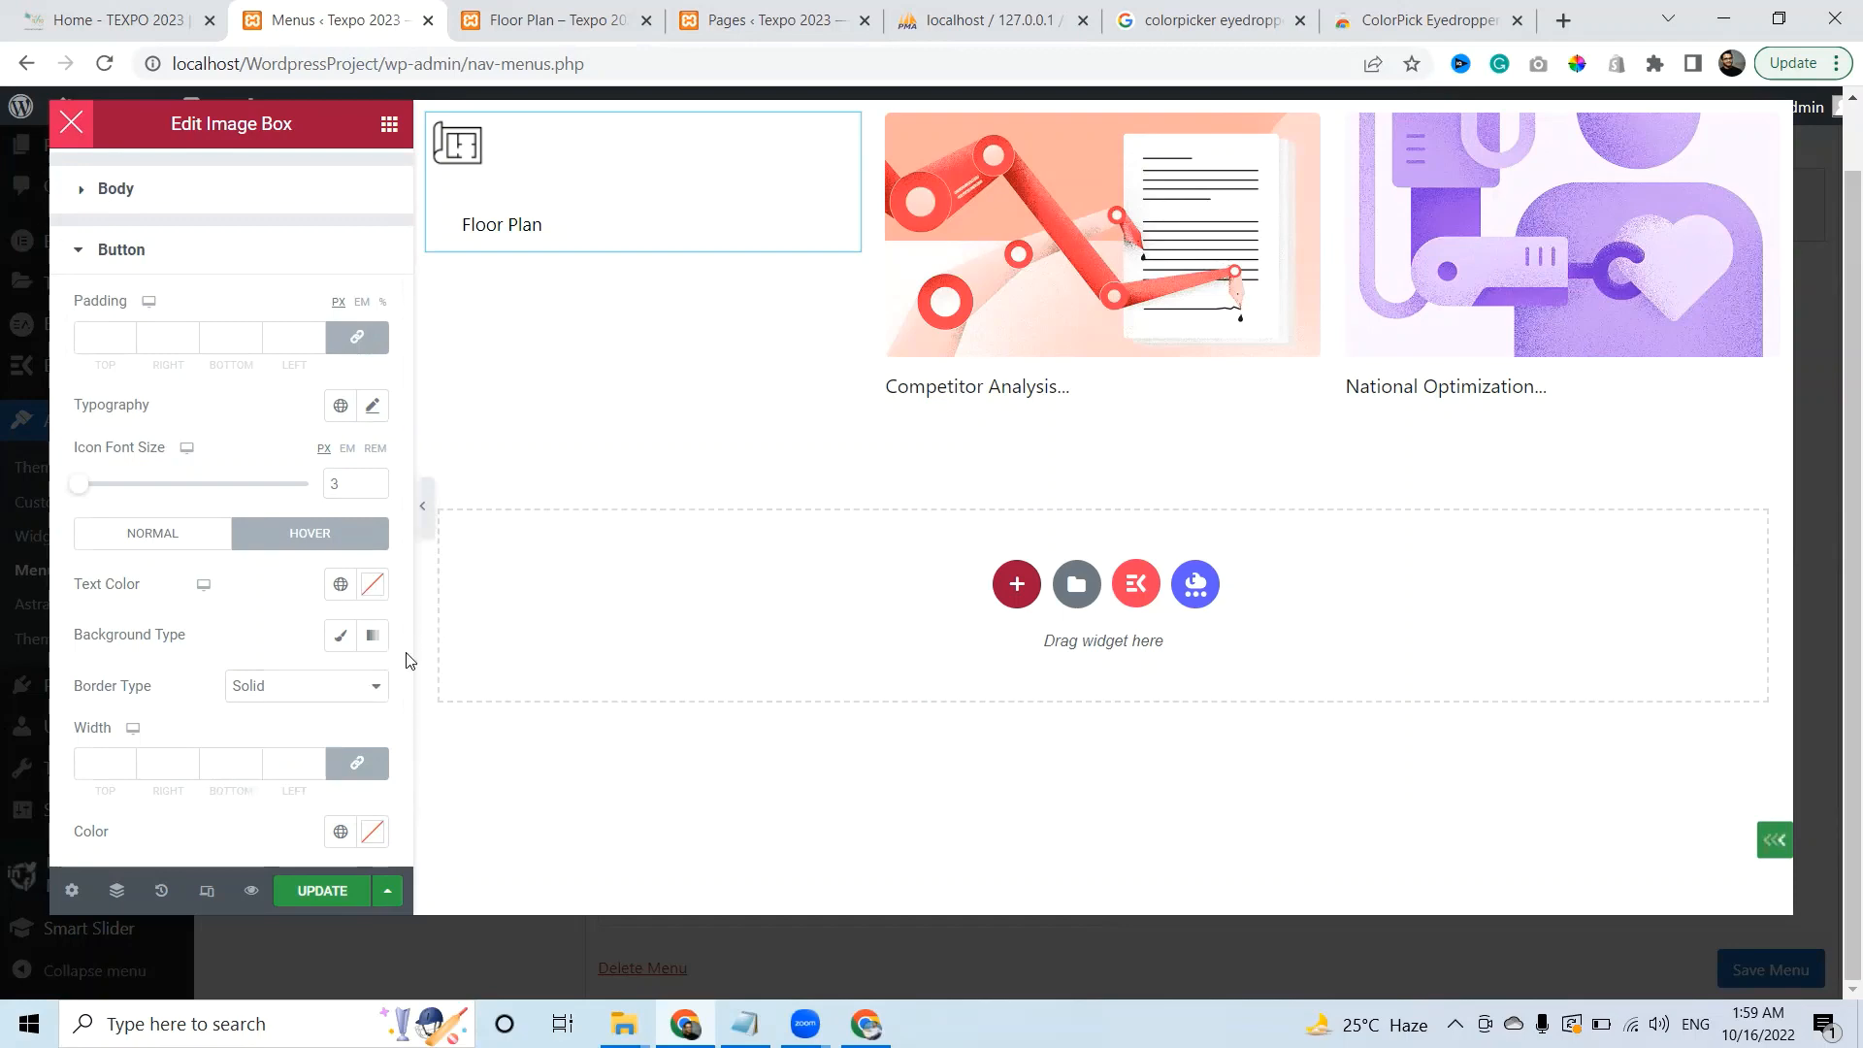
scroll(407, 770, down, 2)
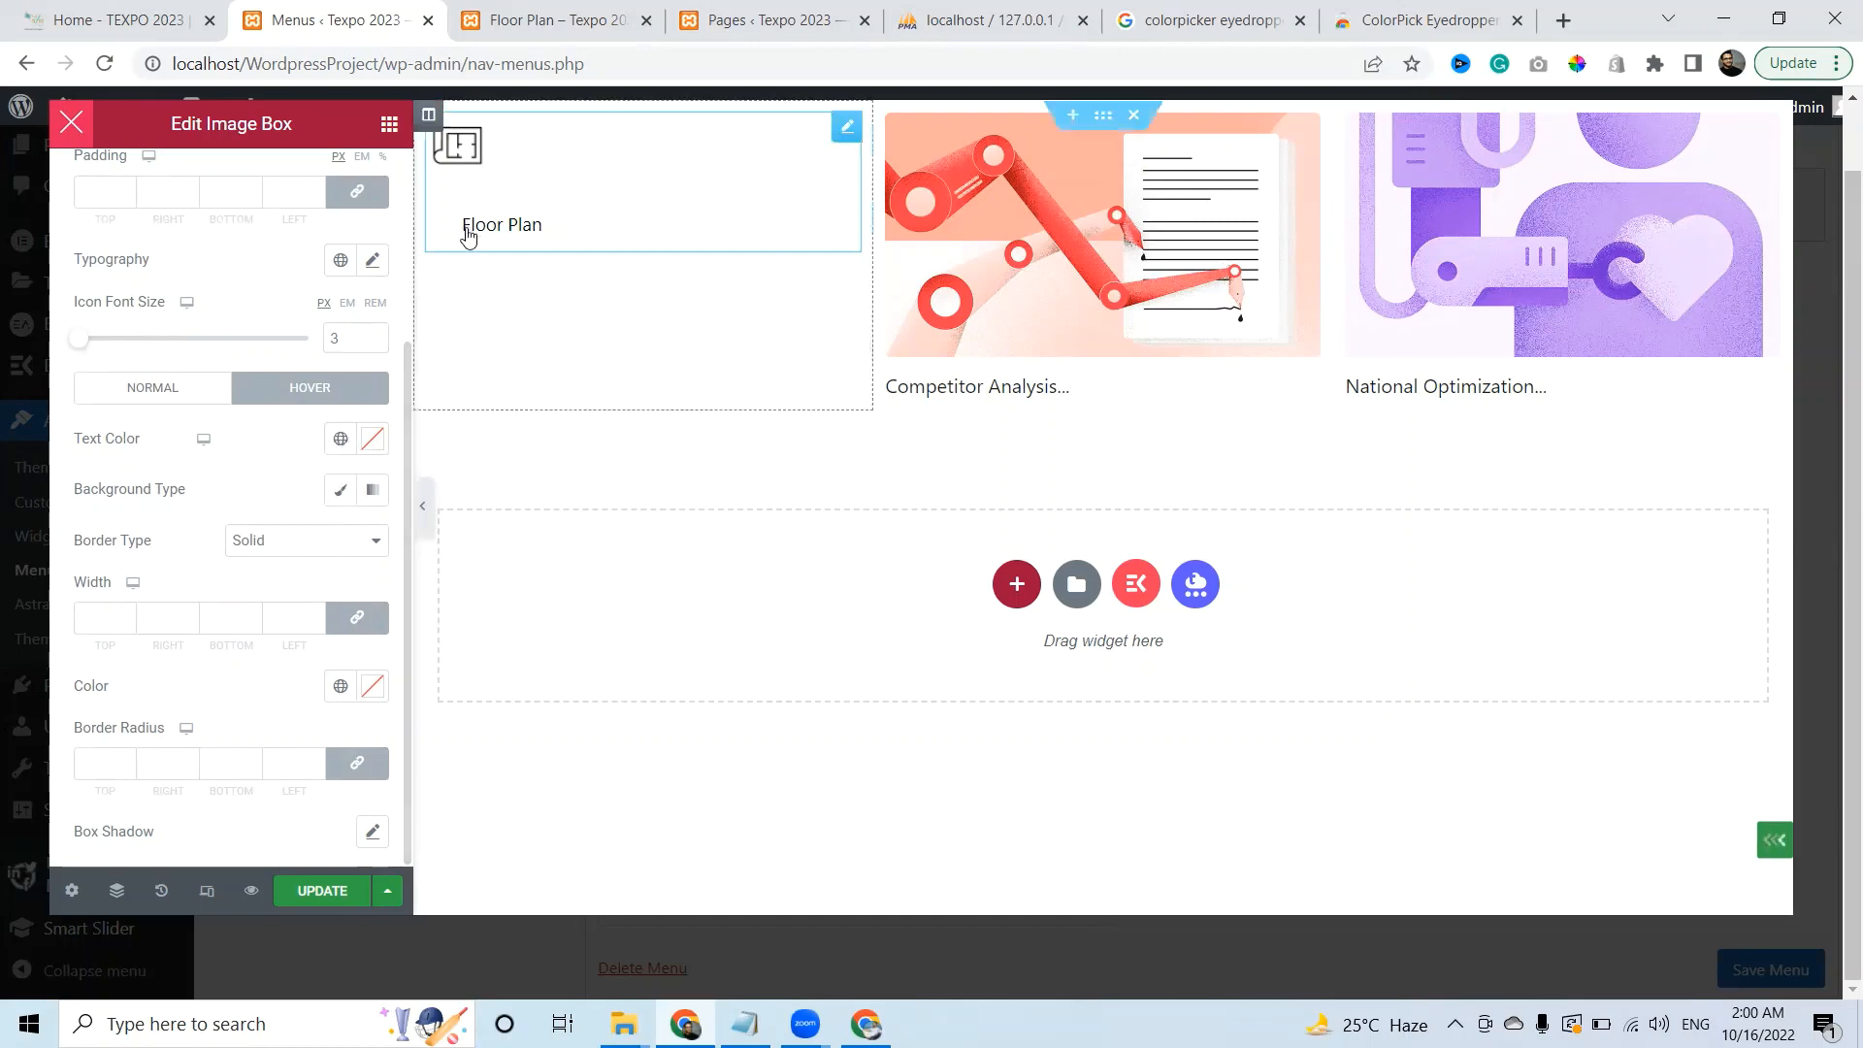
click(294, 550)
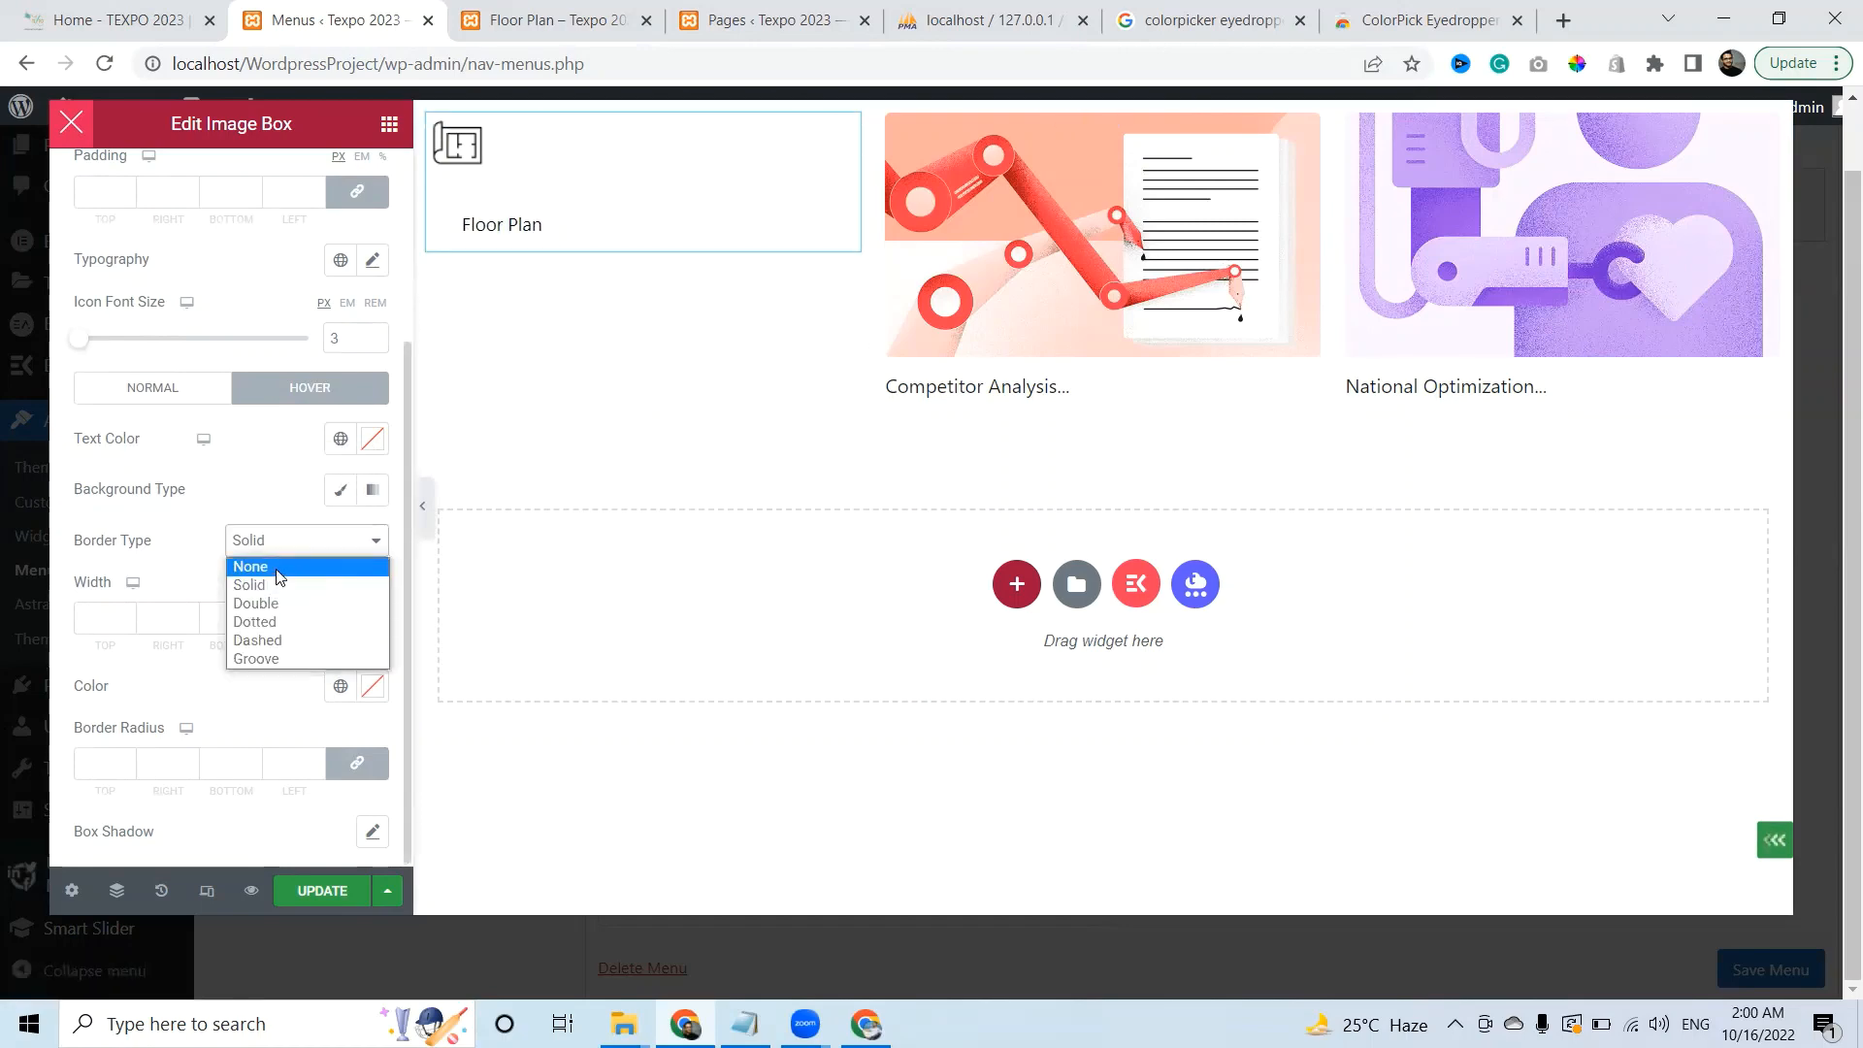
click(277, 568)
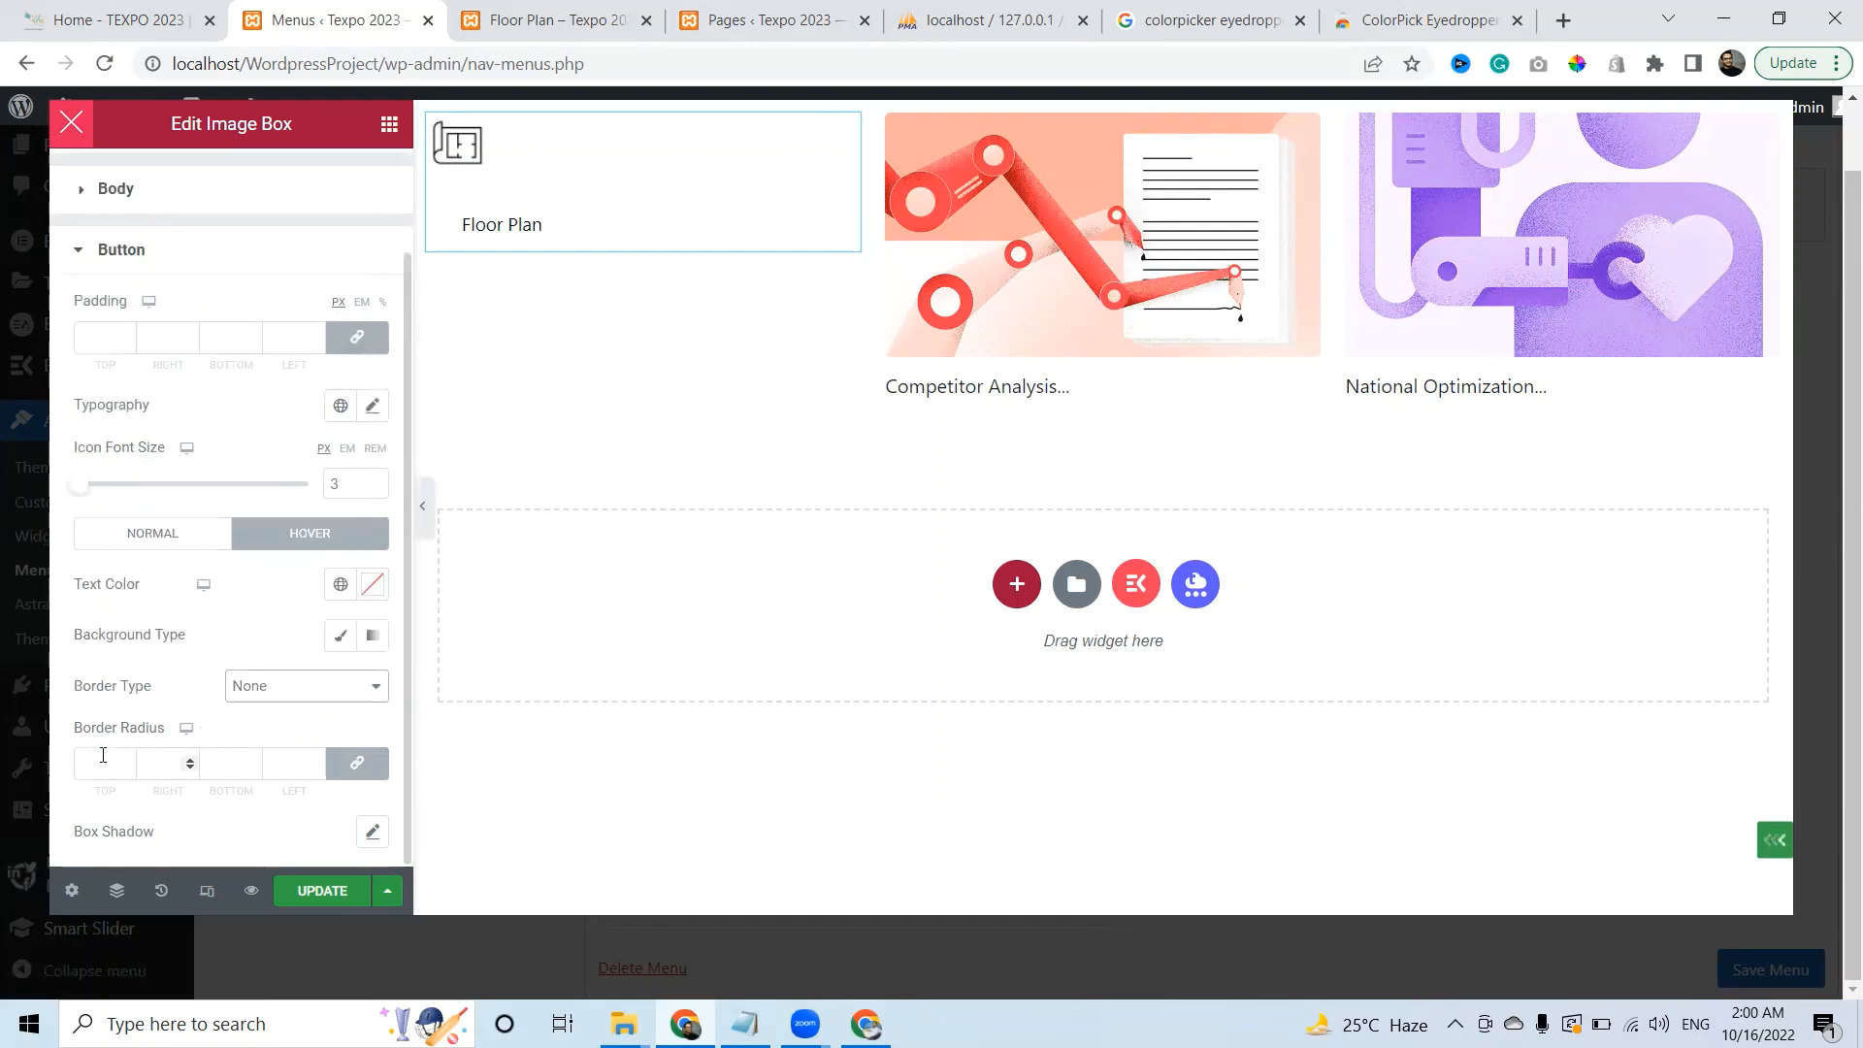
Add a box shadow to the button's hover state with its position set to Inset
click(380, 601)
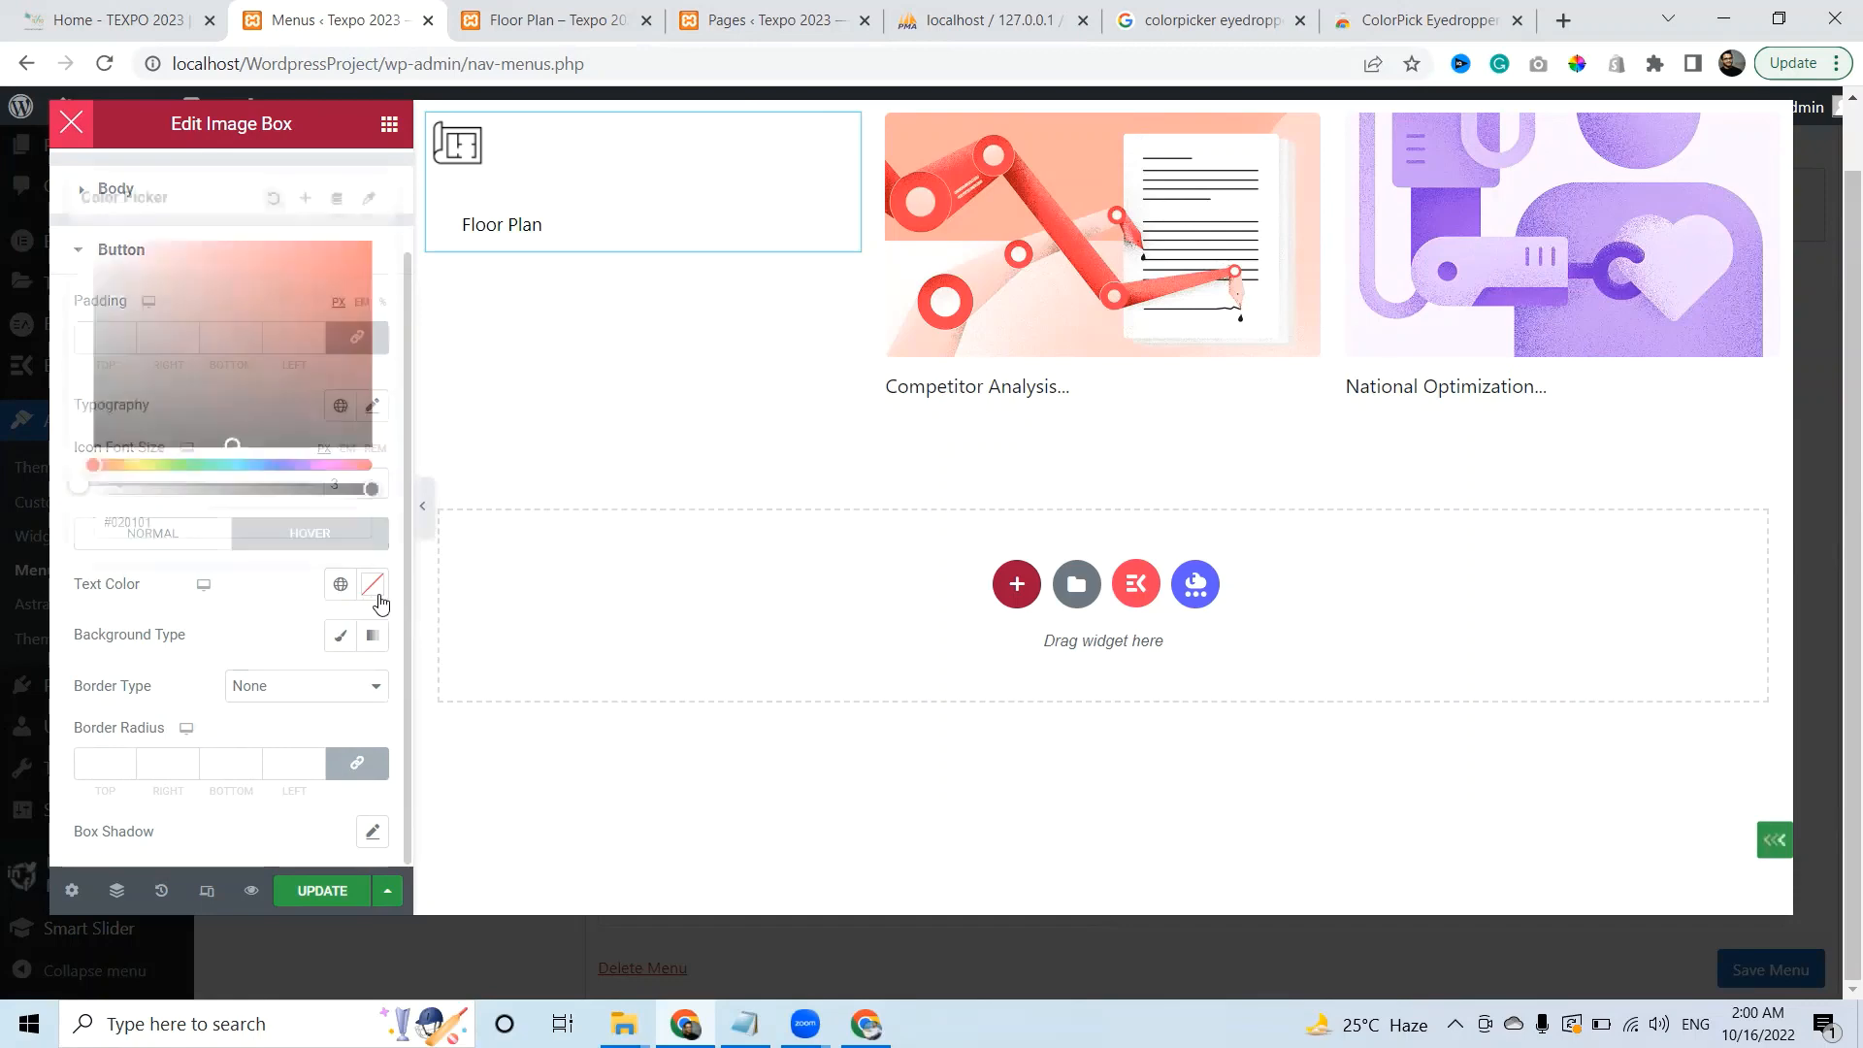
click(379, 603)
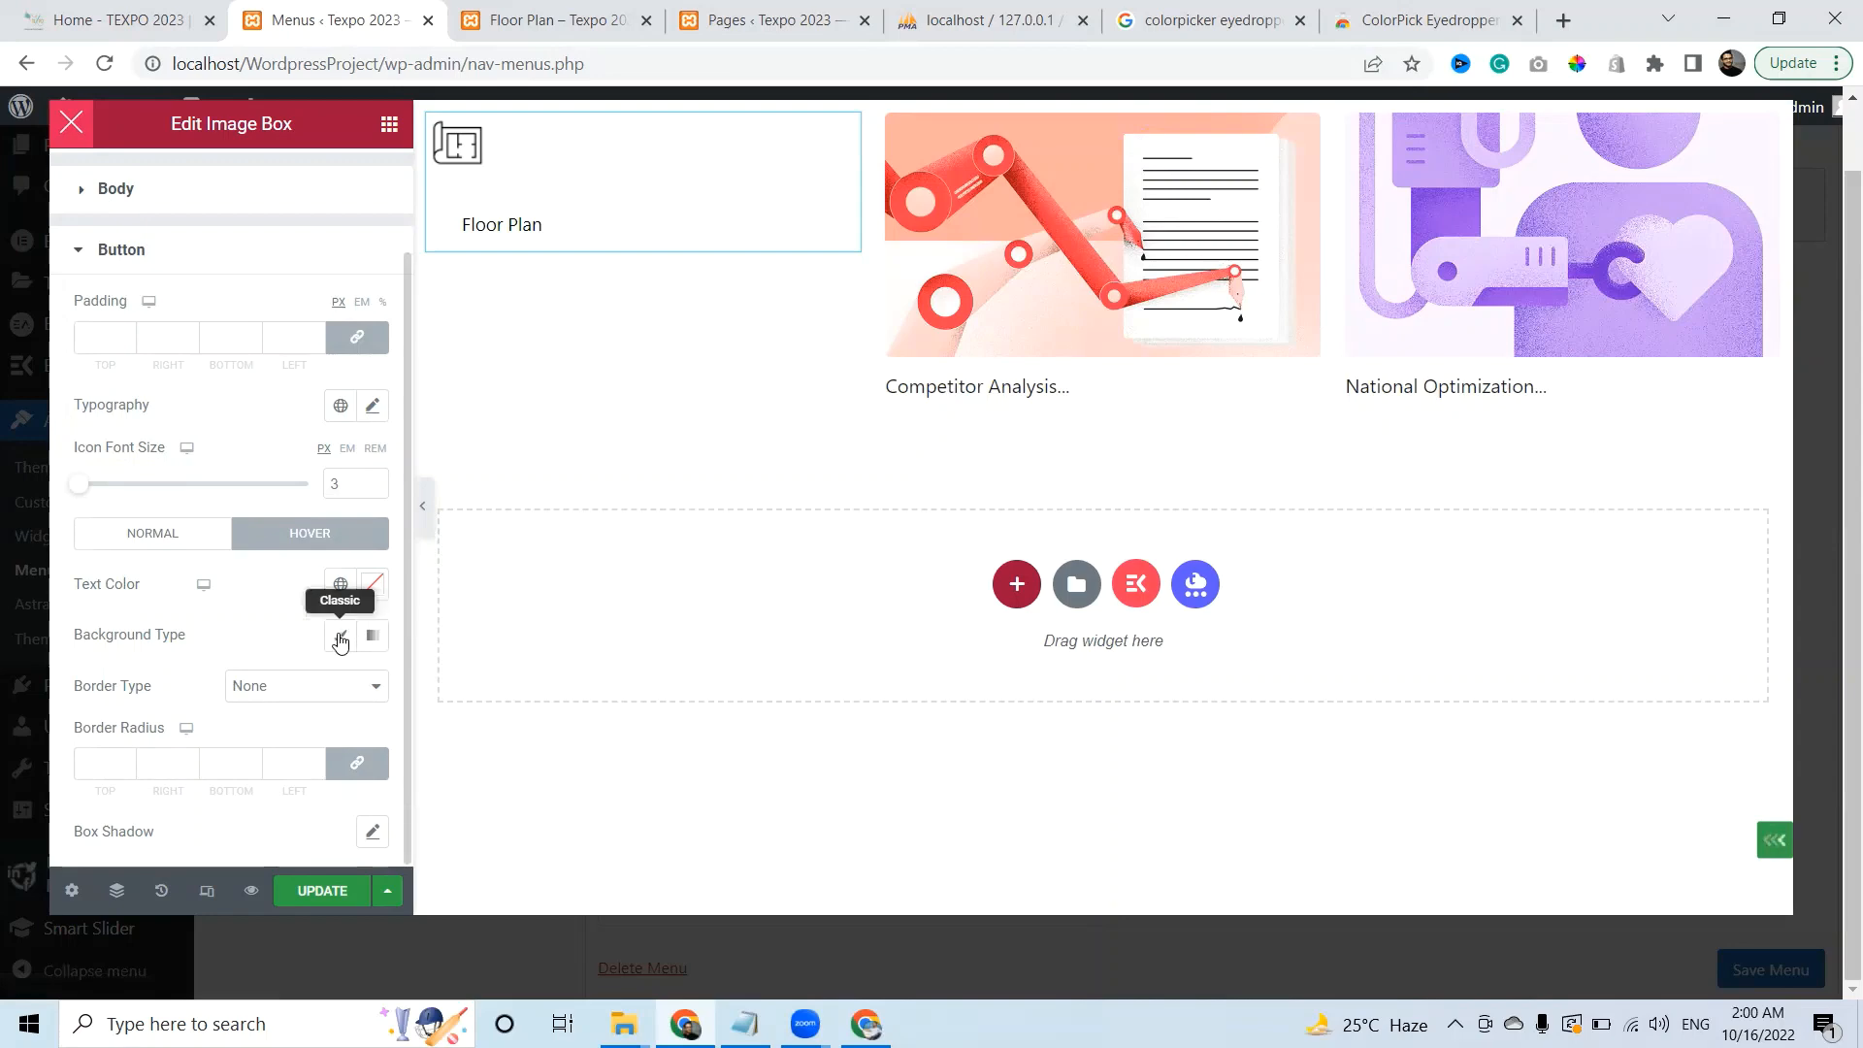
click(375, 833)
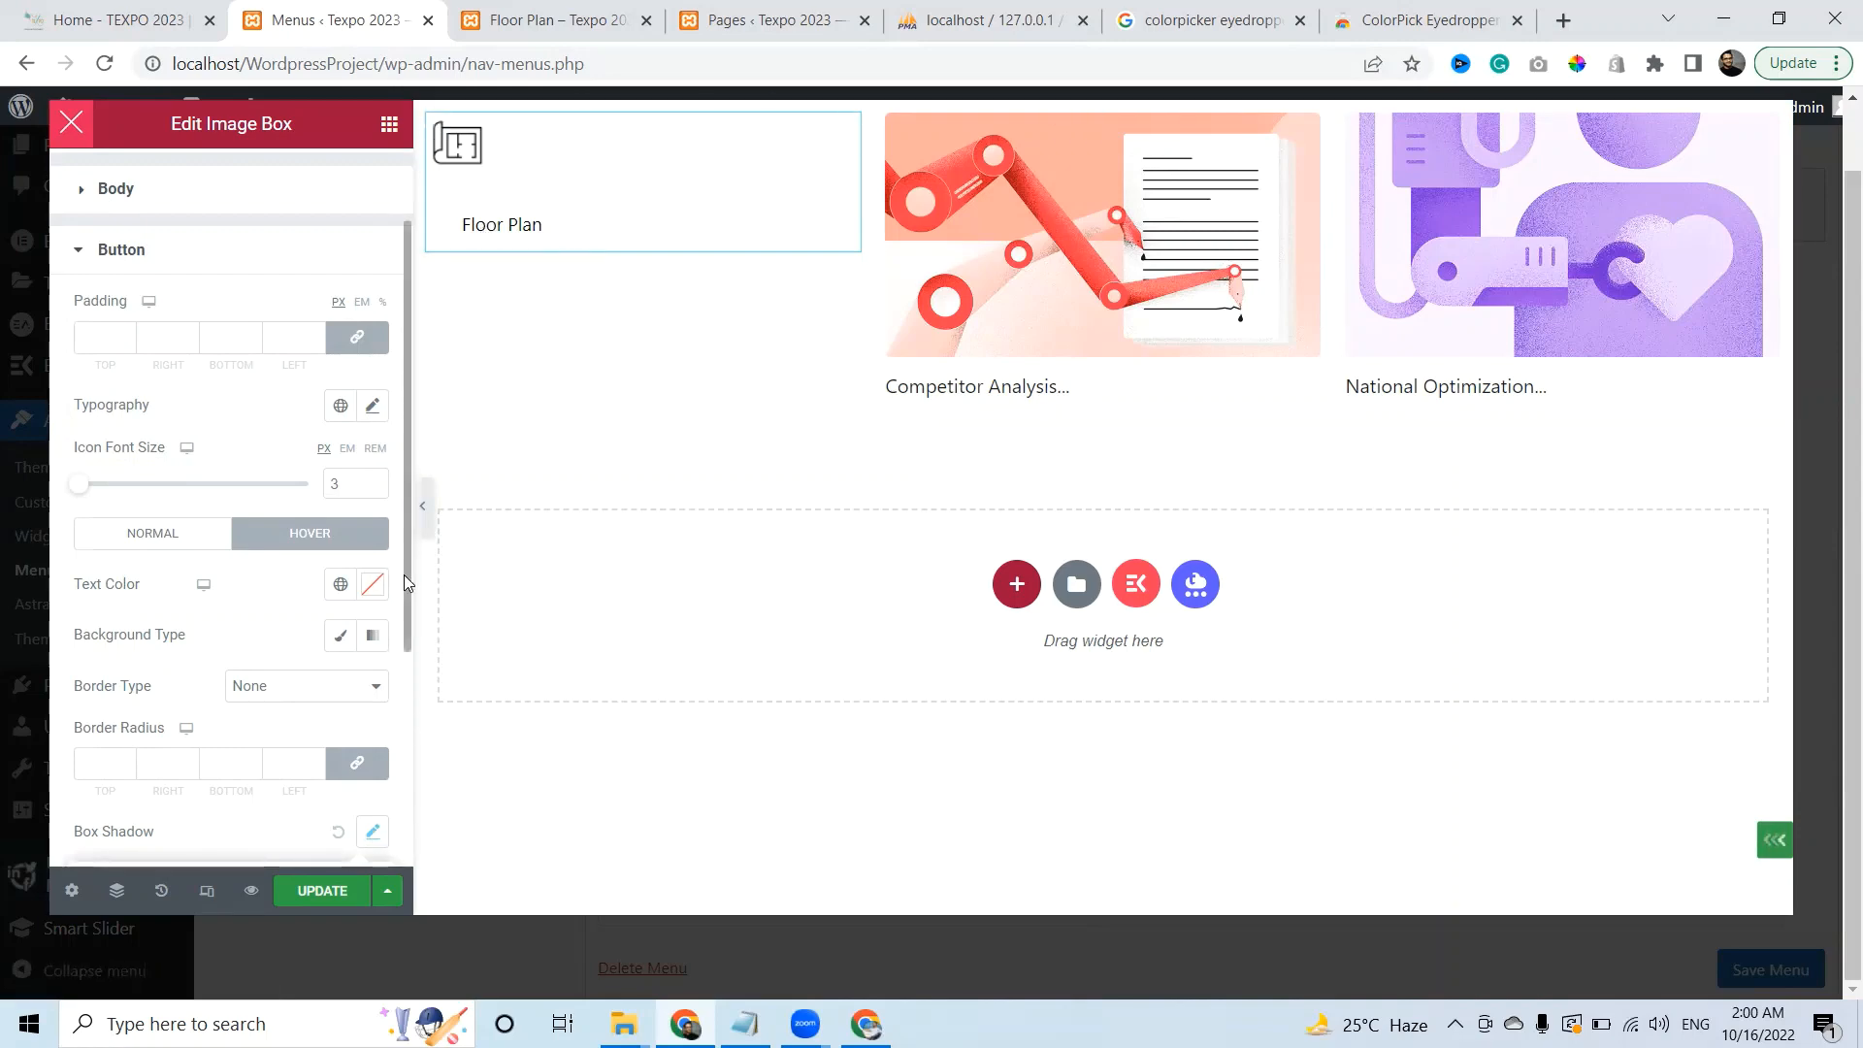
drag(404, 580, 400, 830)
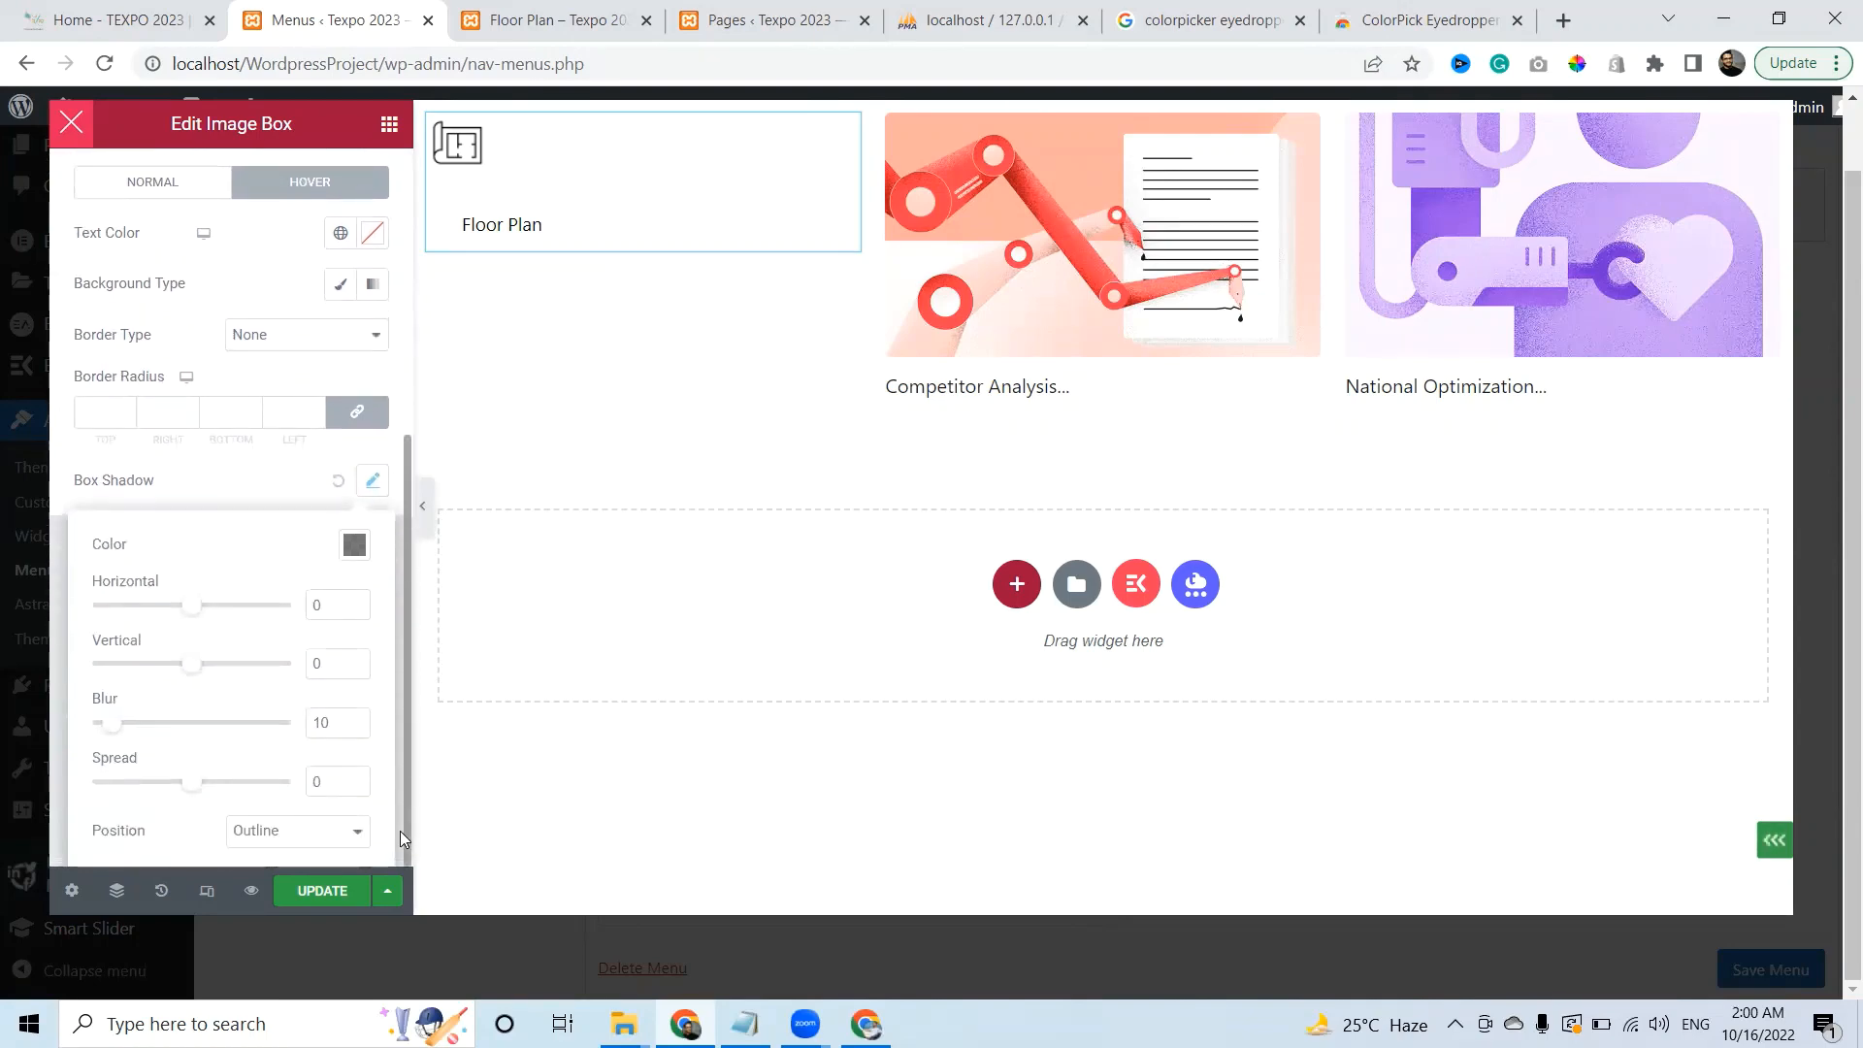
click(373, 480)
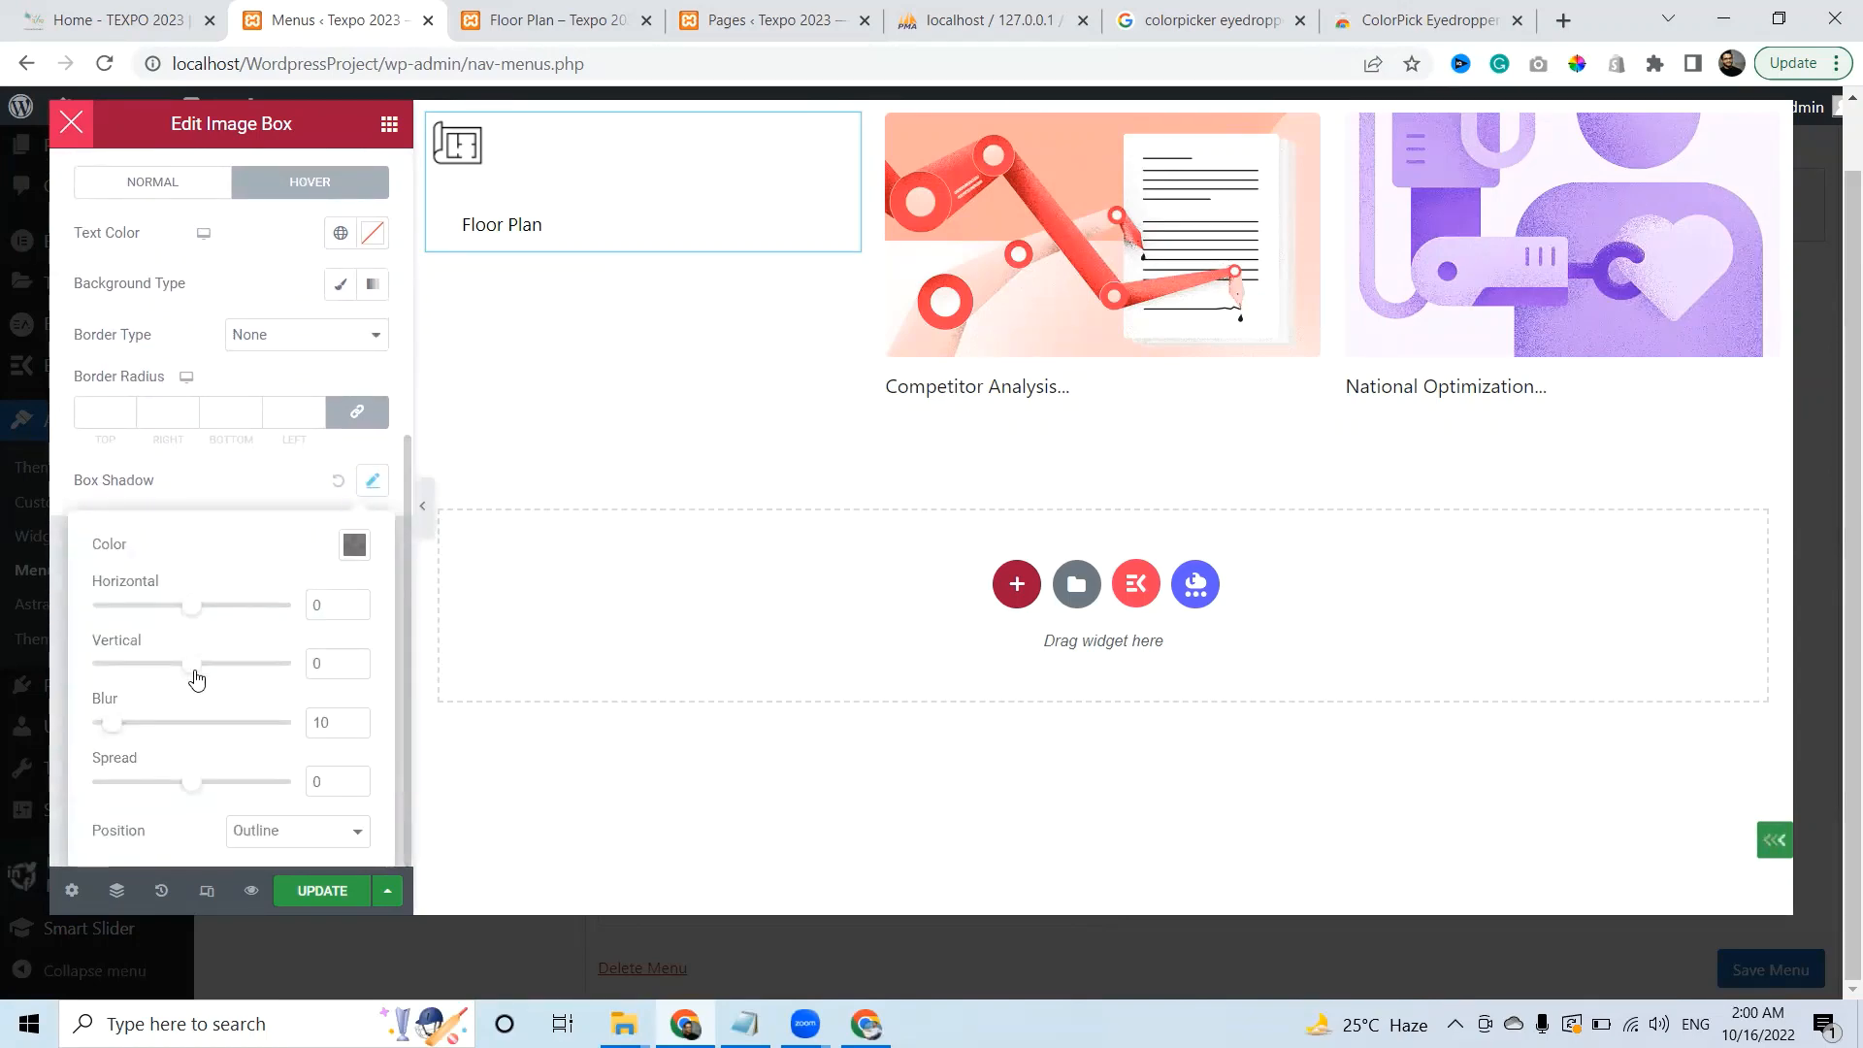
click(254, 832)
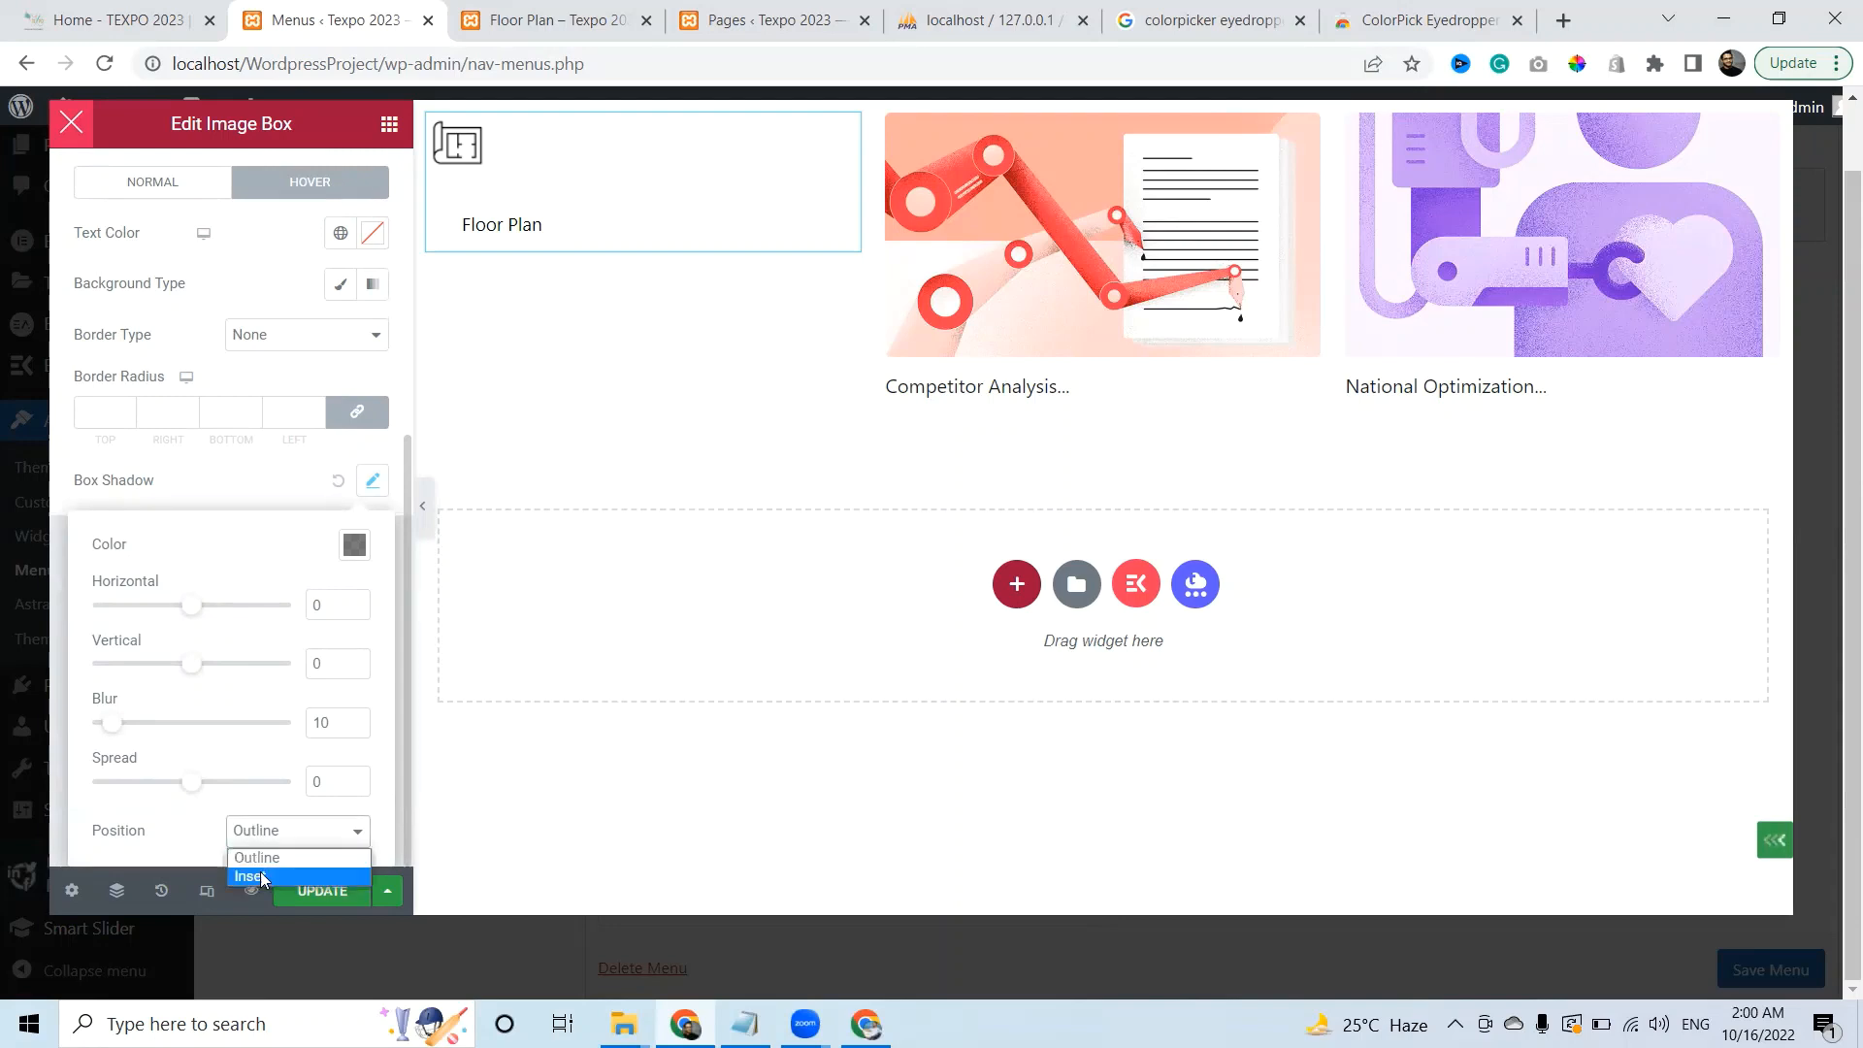
click(302, 772)
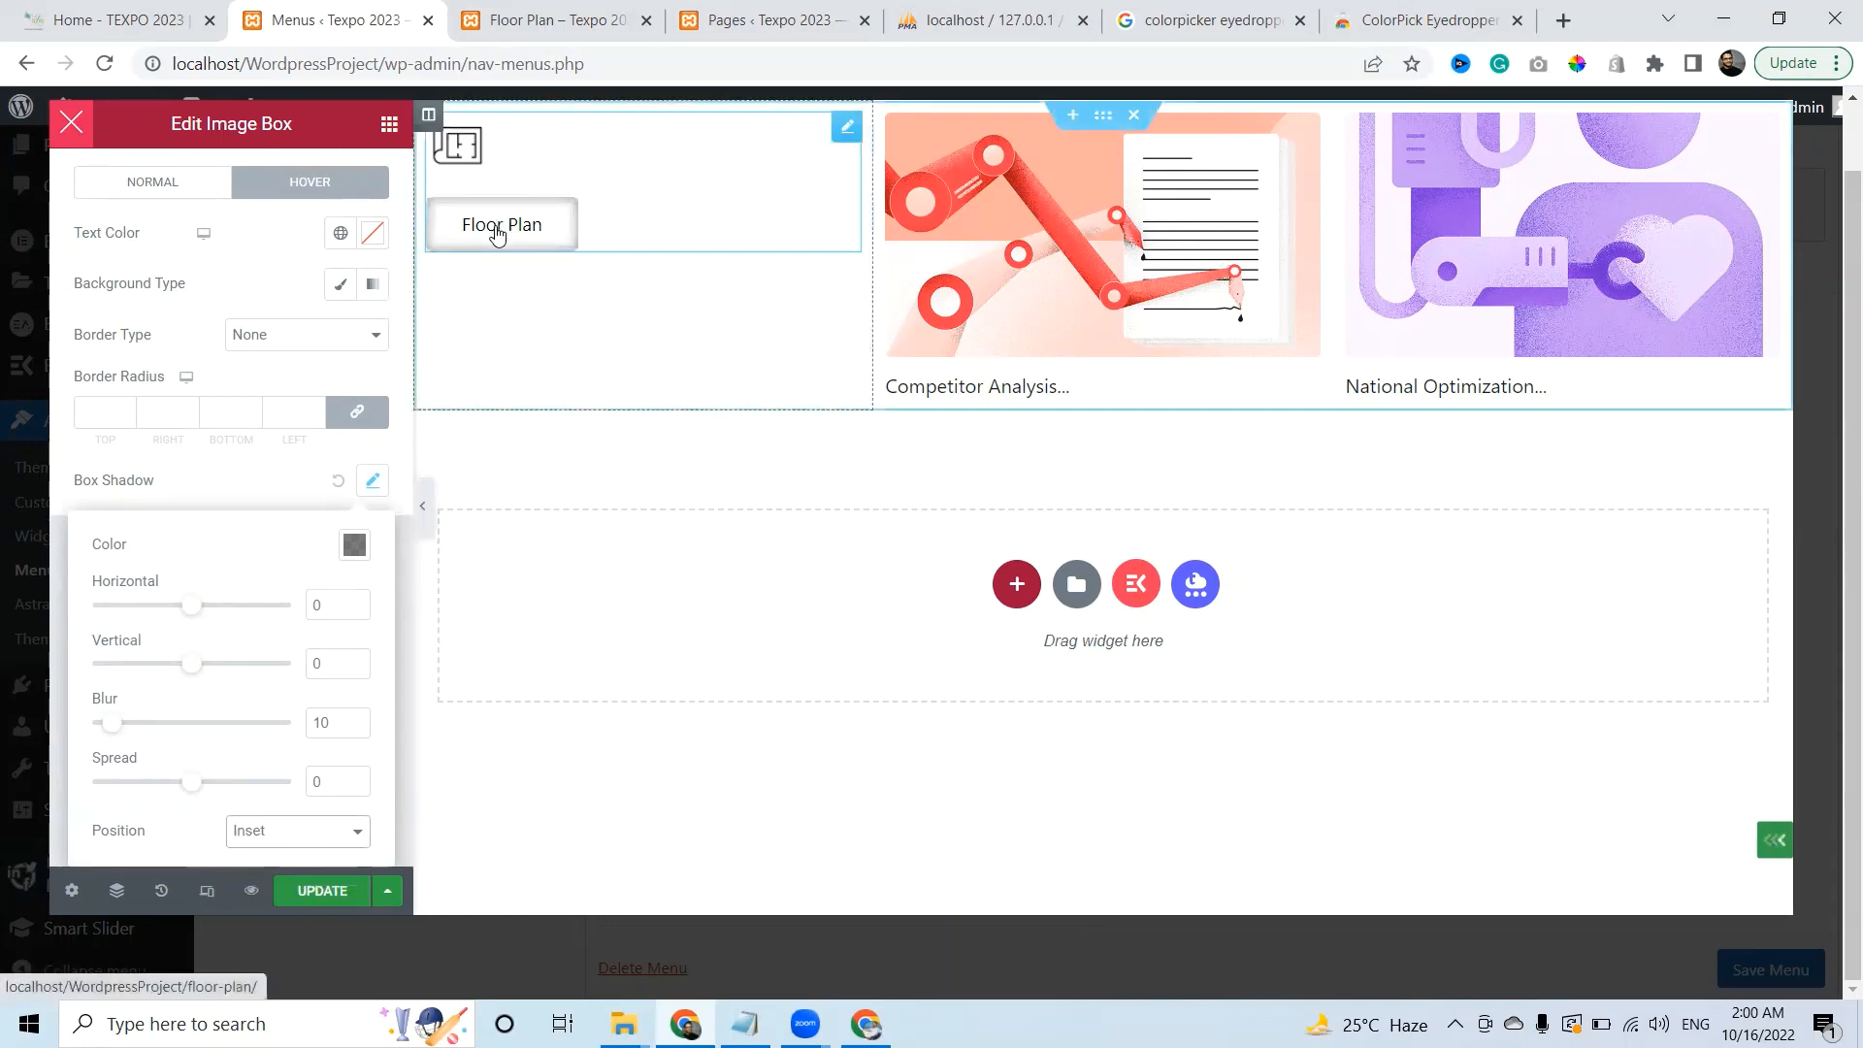
click(376, 485)
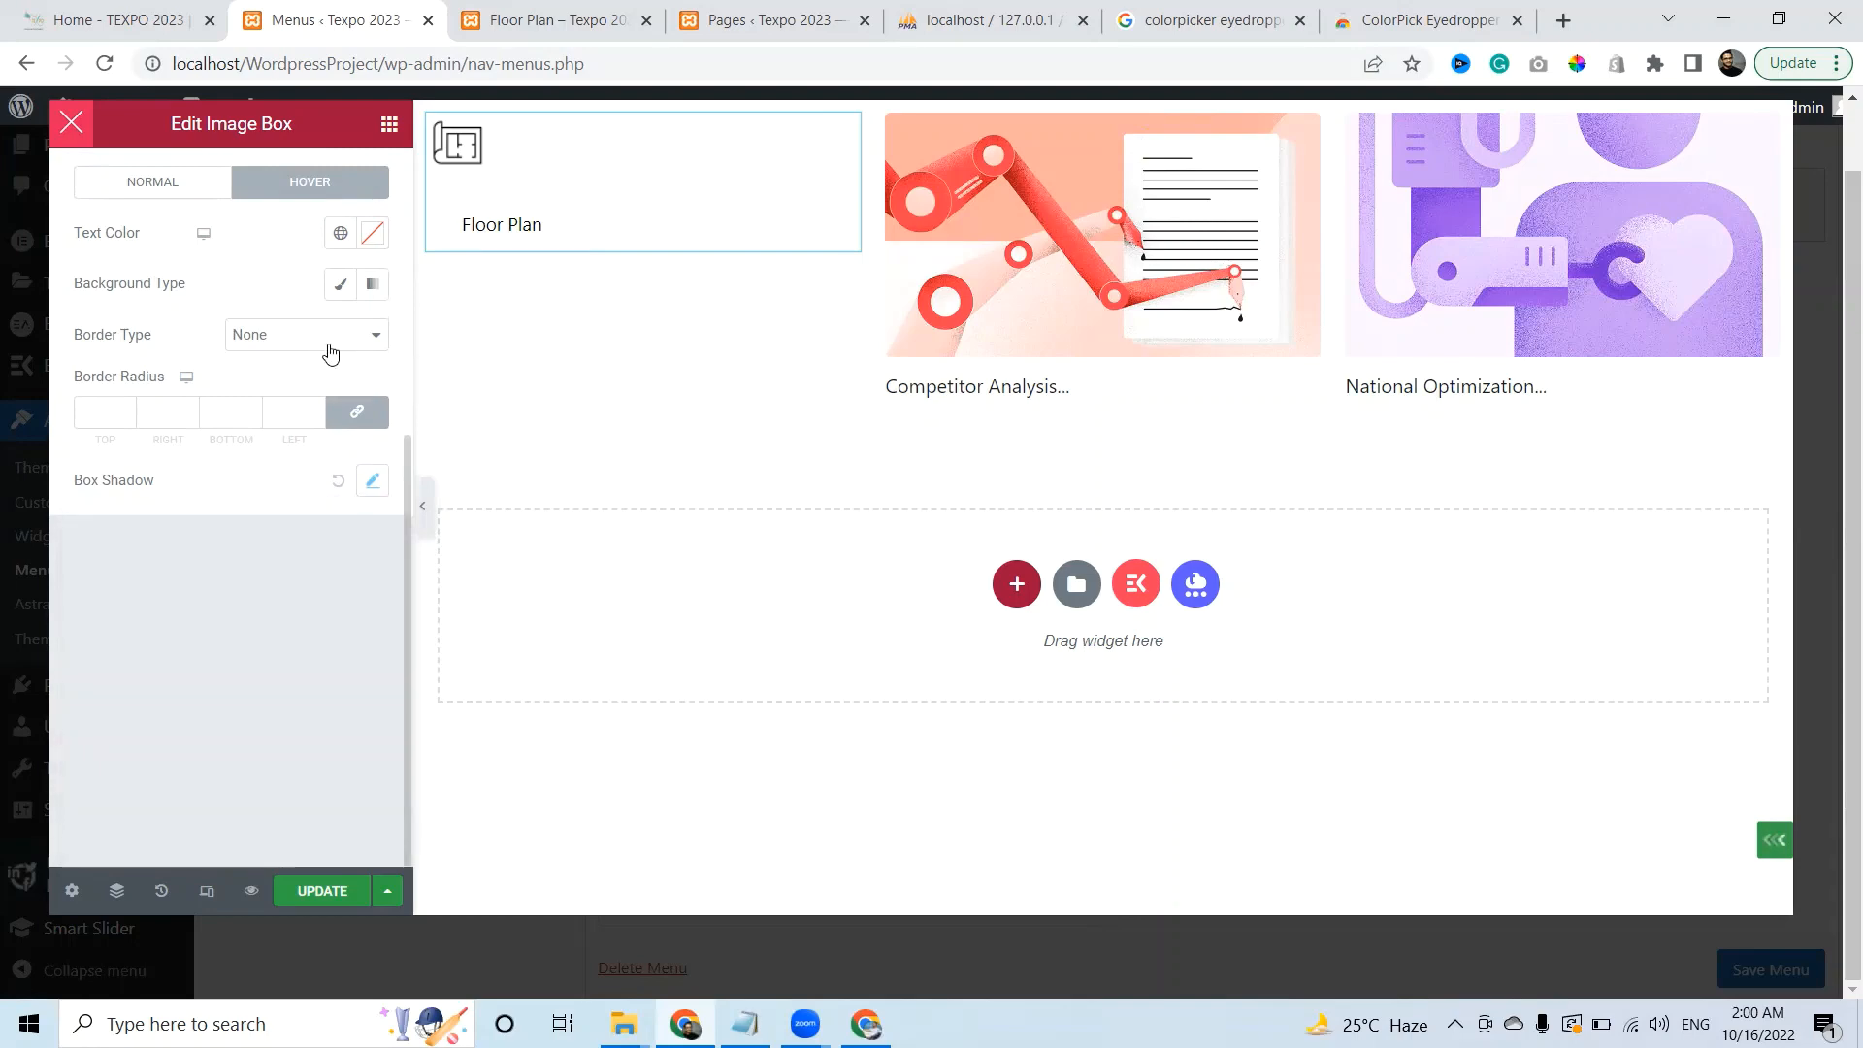
Set the border type of the button's hover state to Solid
click(330, 355)
click(314, 379)
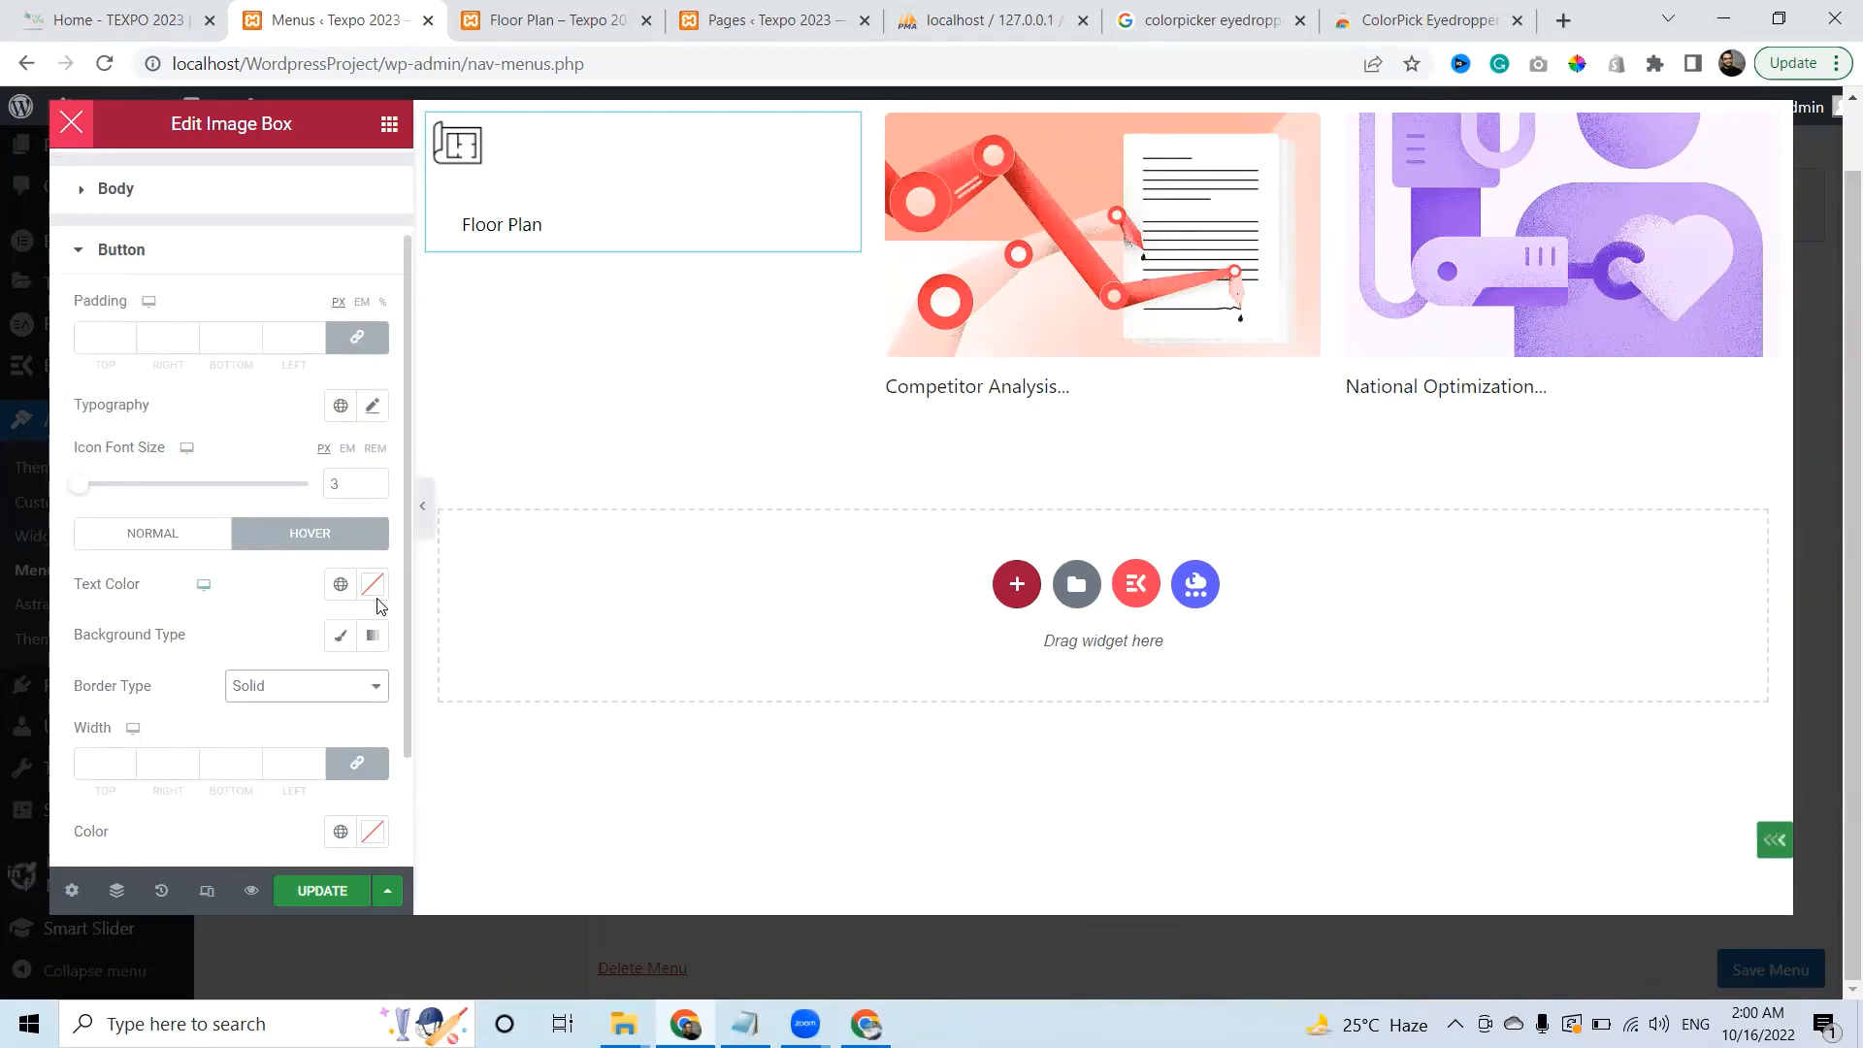
scroll(404, 621, down, 2)
drag(406, 658, 405, 718)
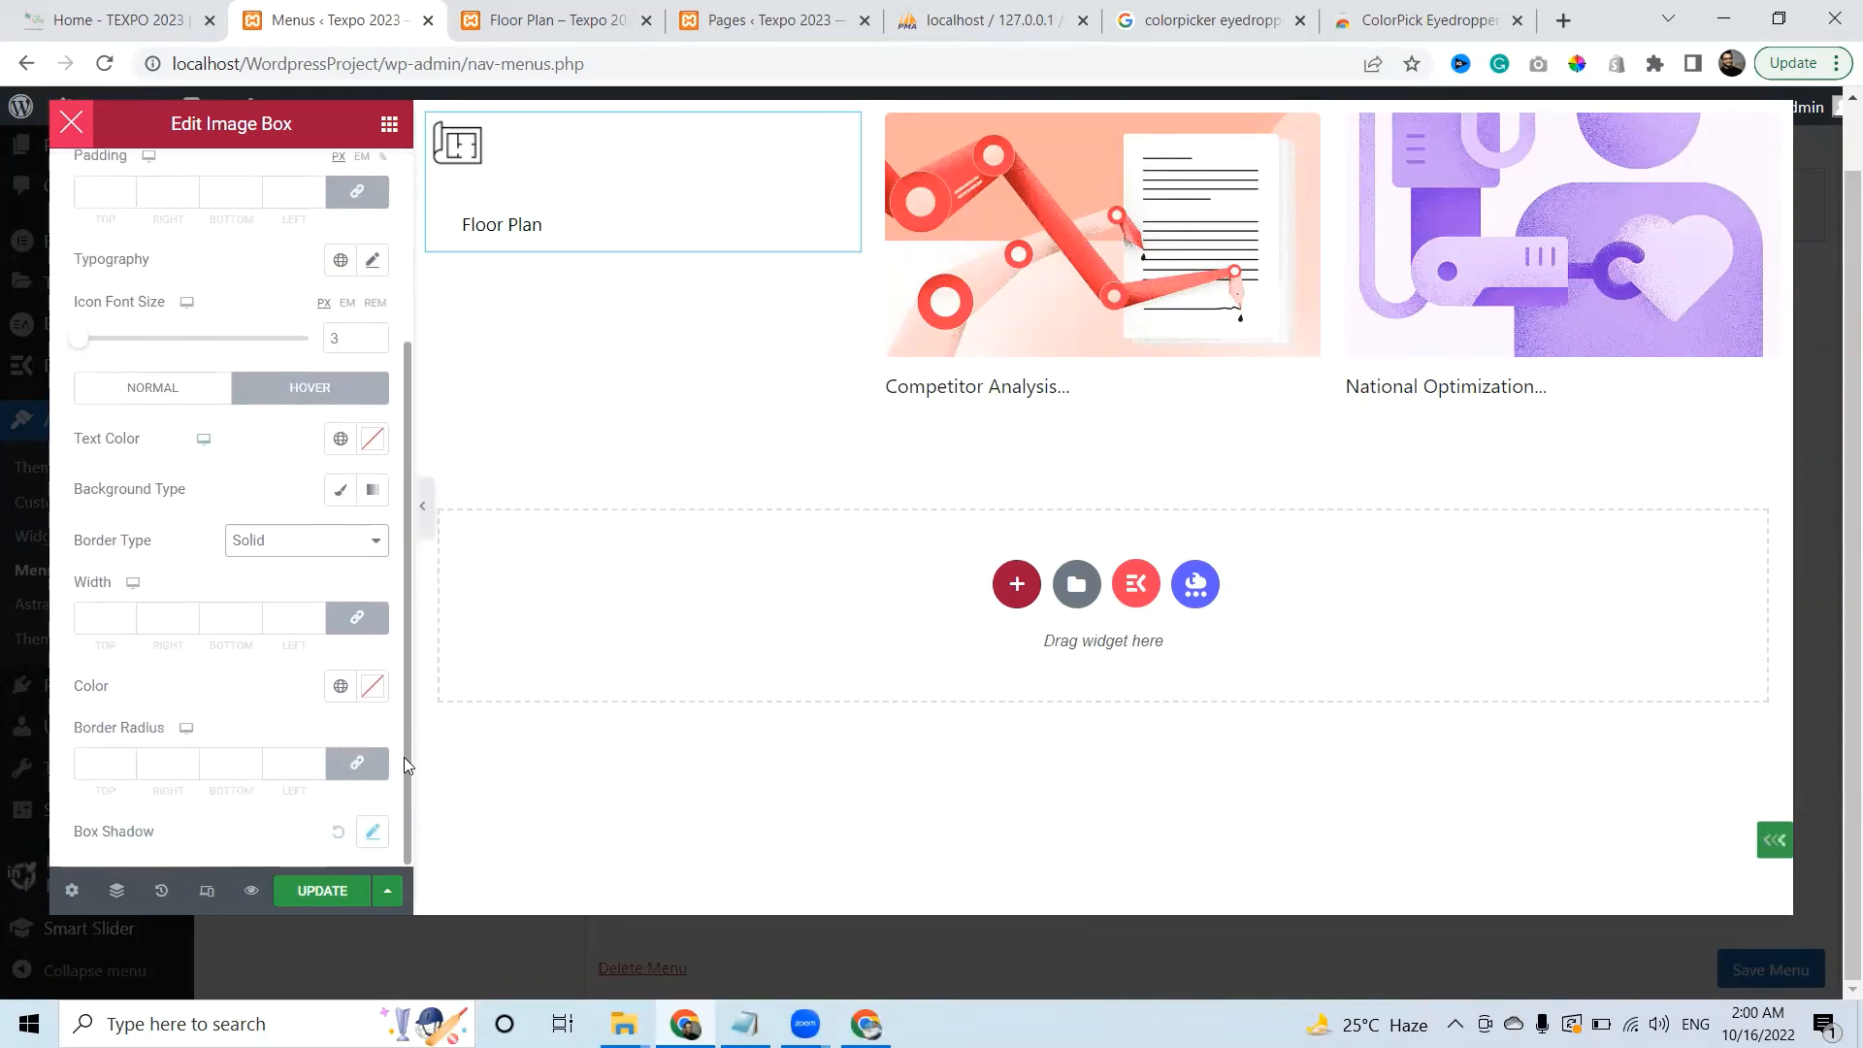
scroll(411, 688, up, 1)
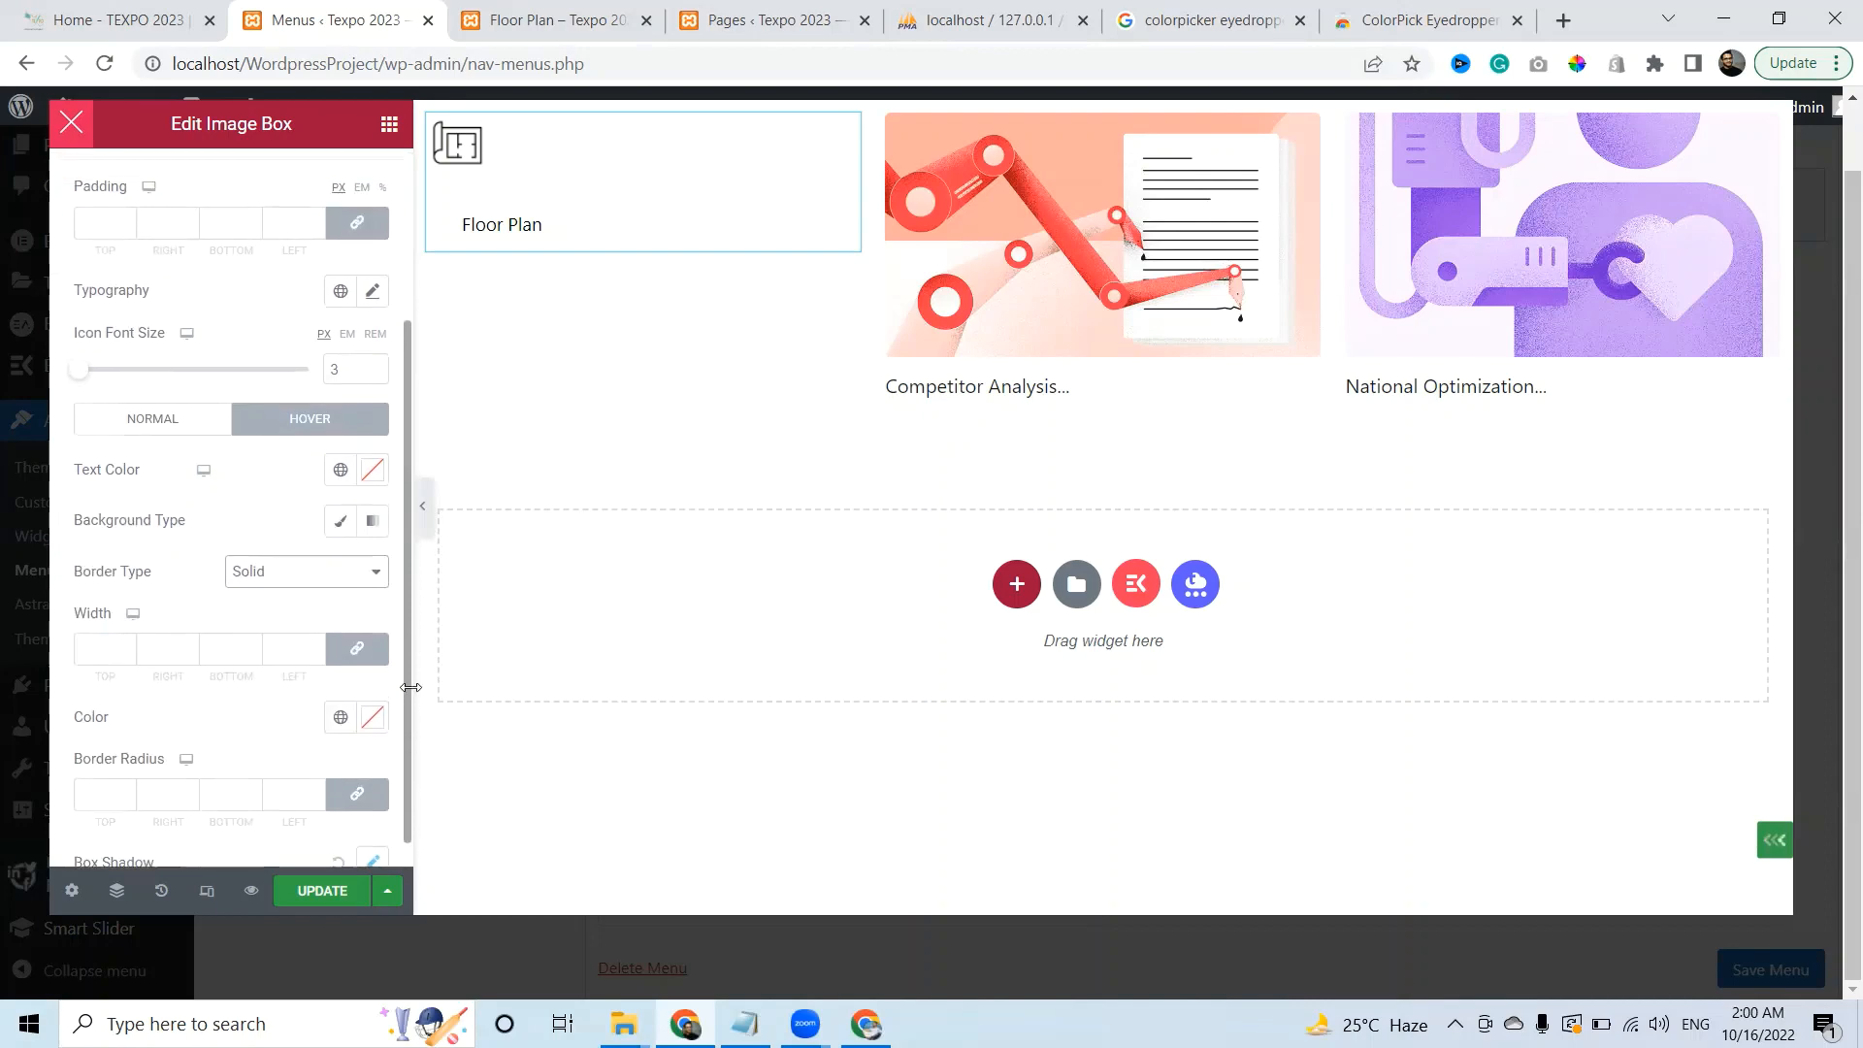
drag(411, 687, 370, 527)
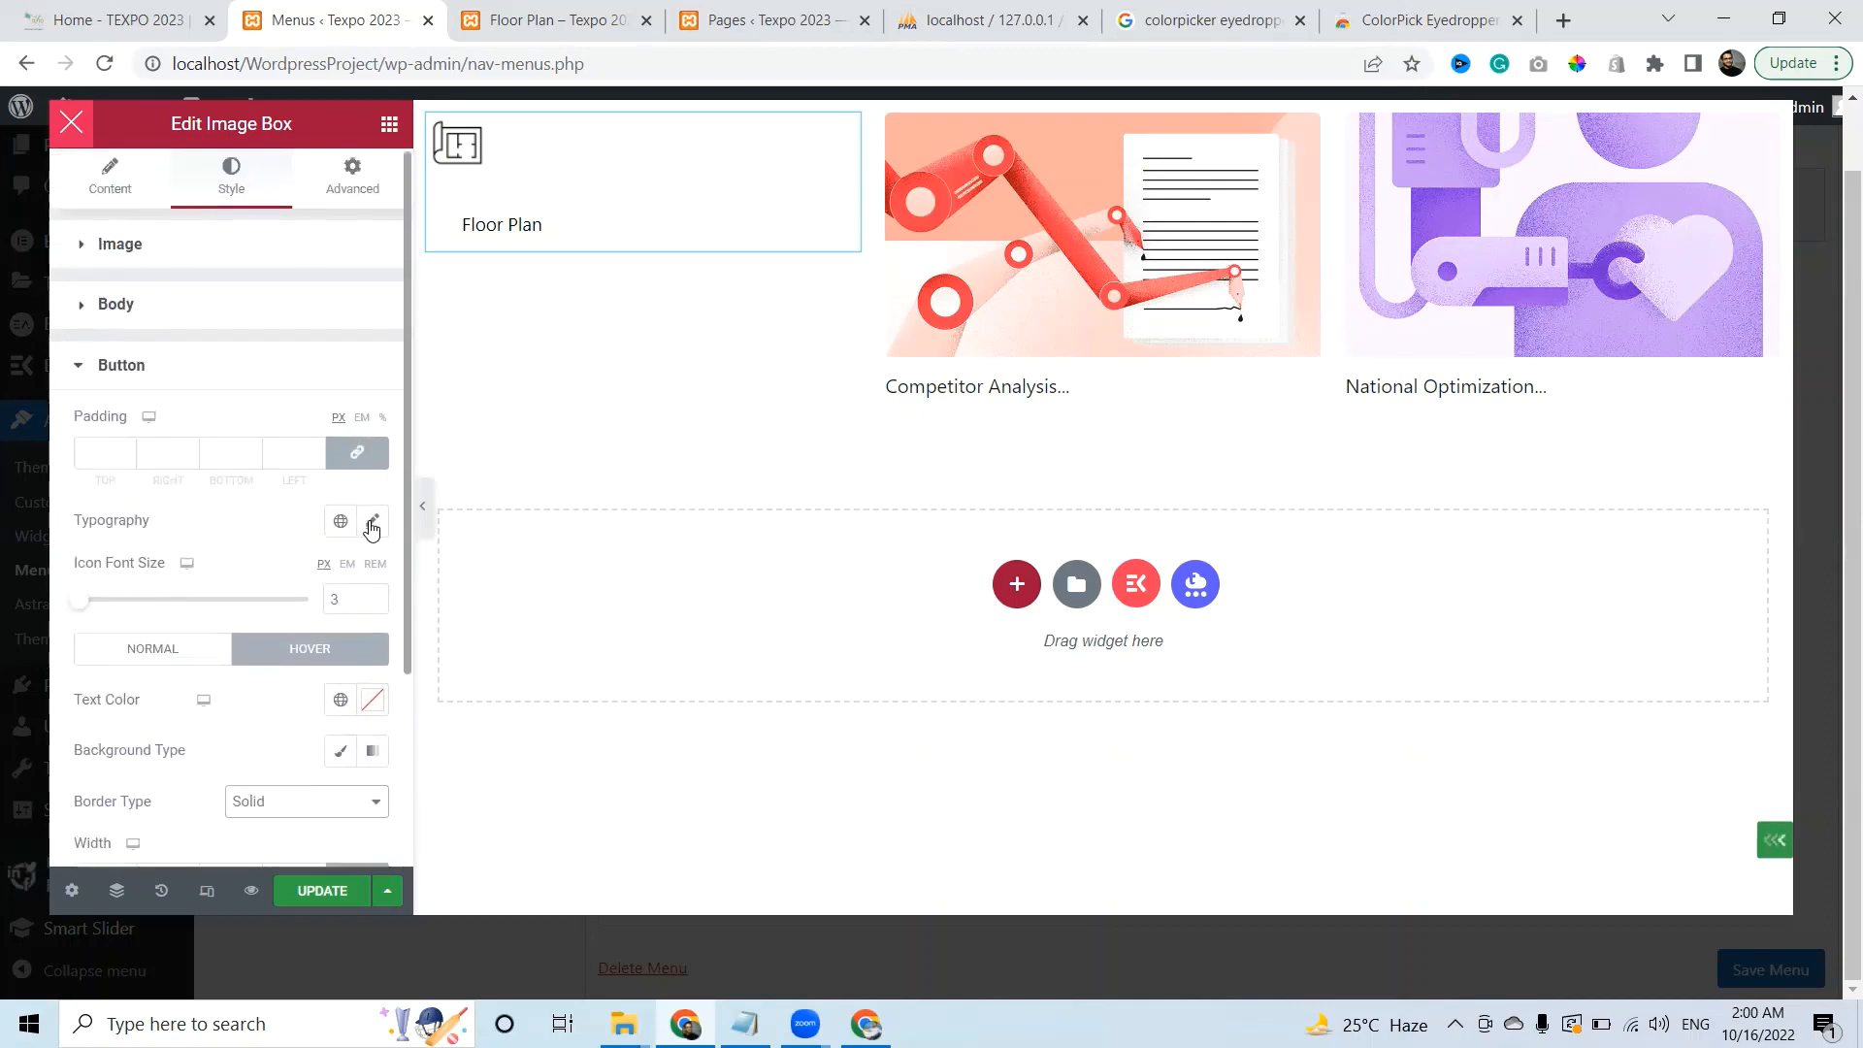
click(372, 524)
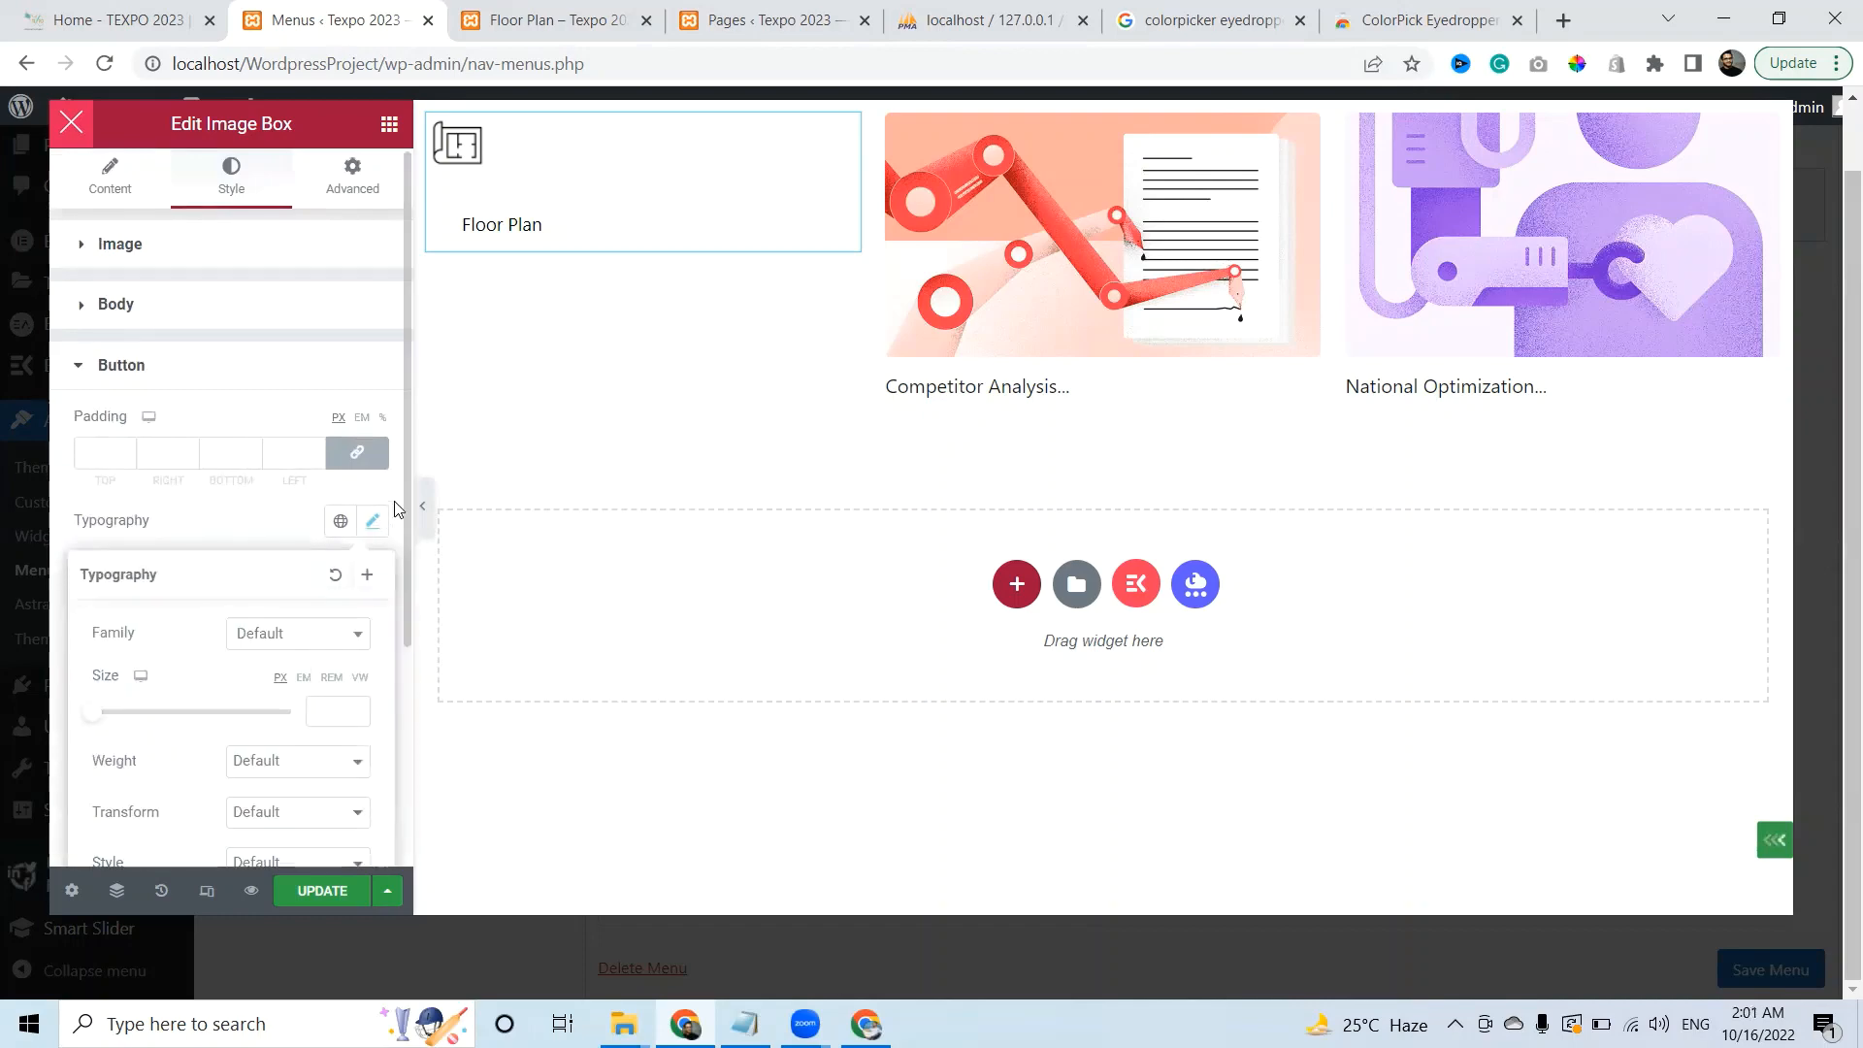
drag(403, 497, 400, 713)
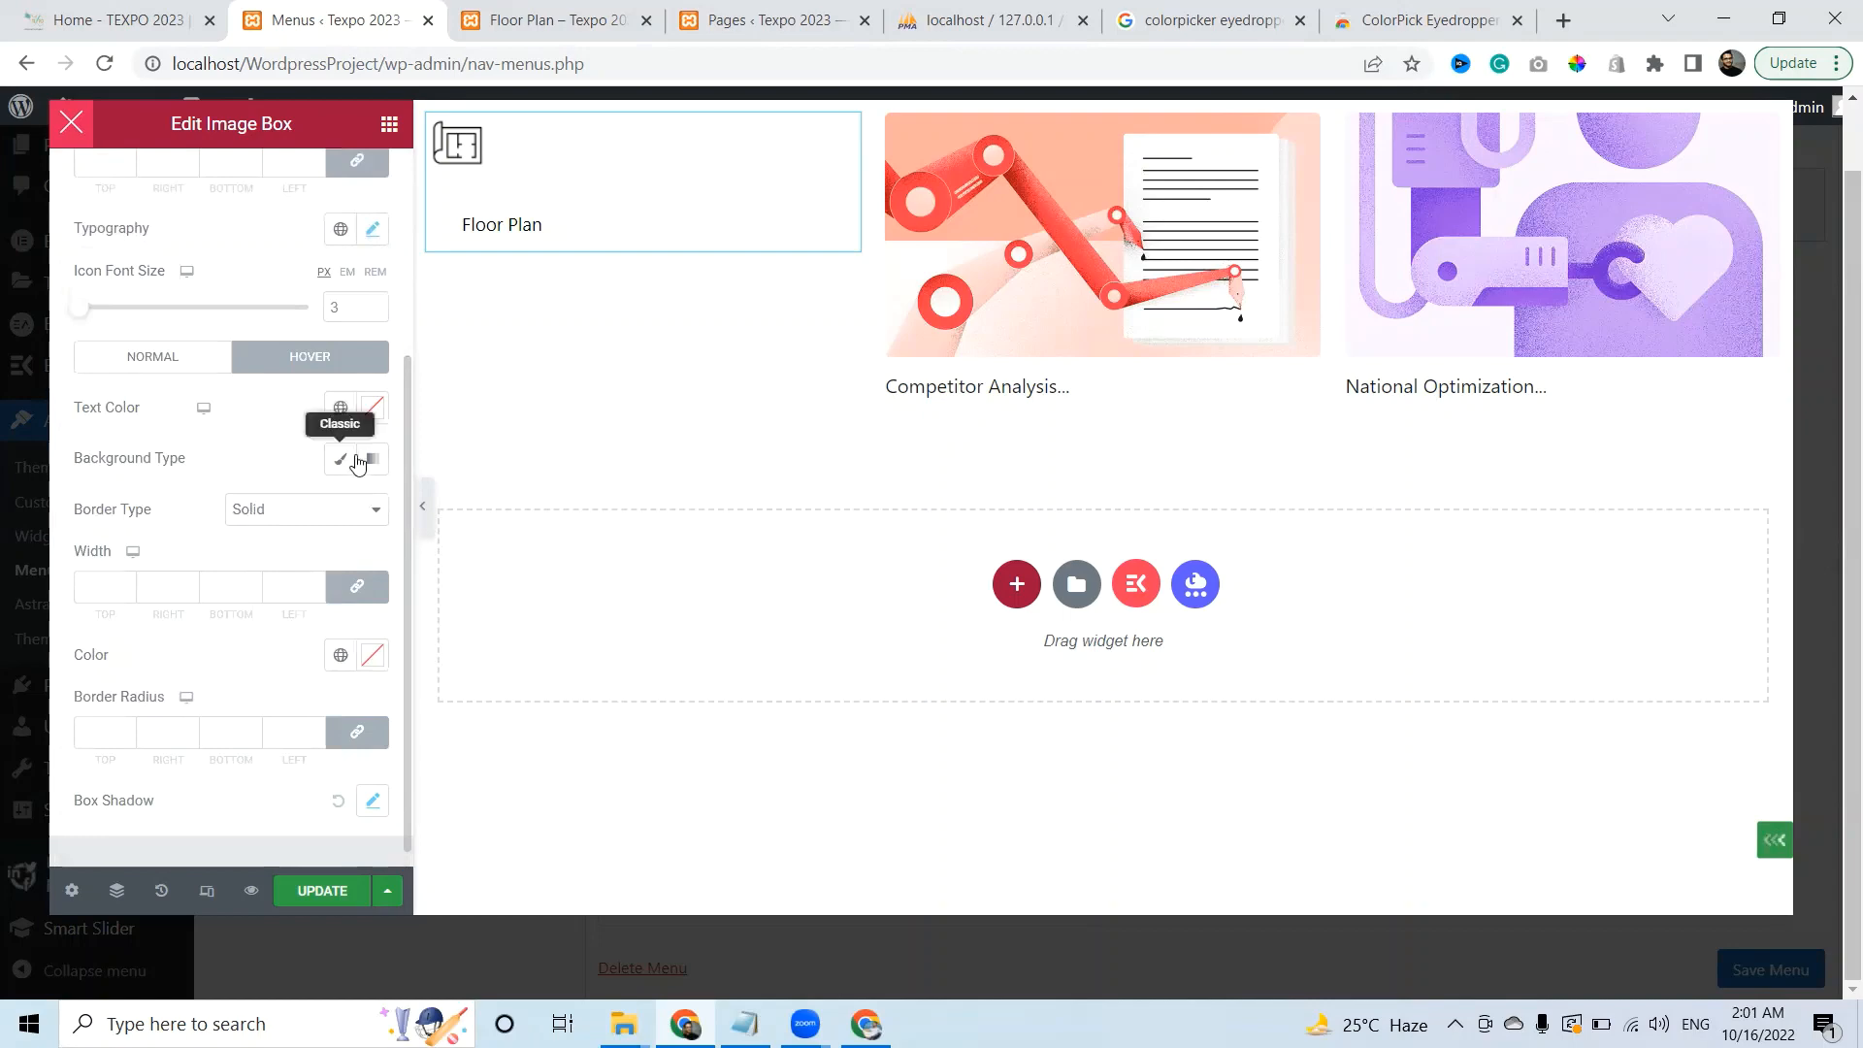
click(373, 409)
click(374, 409)
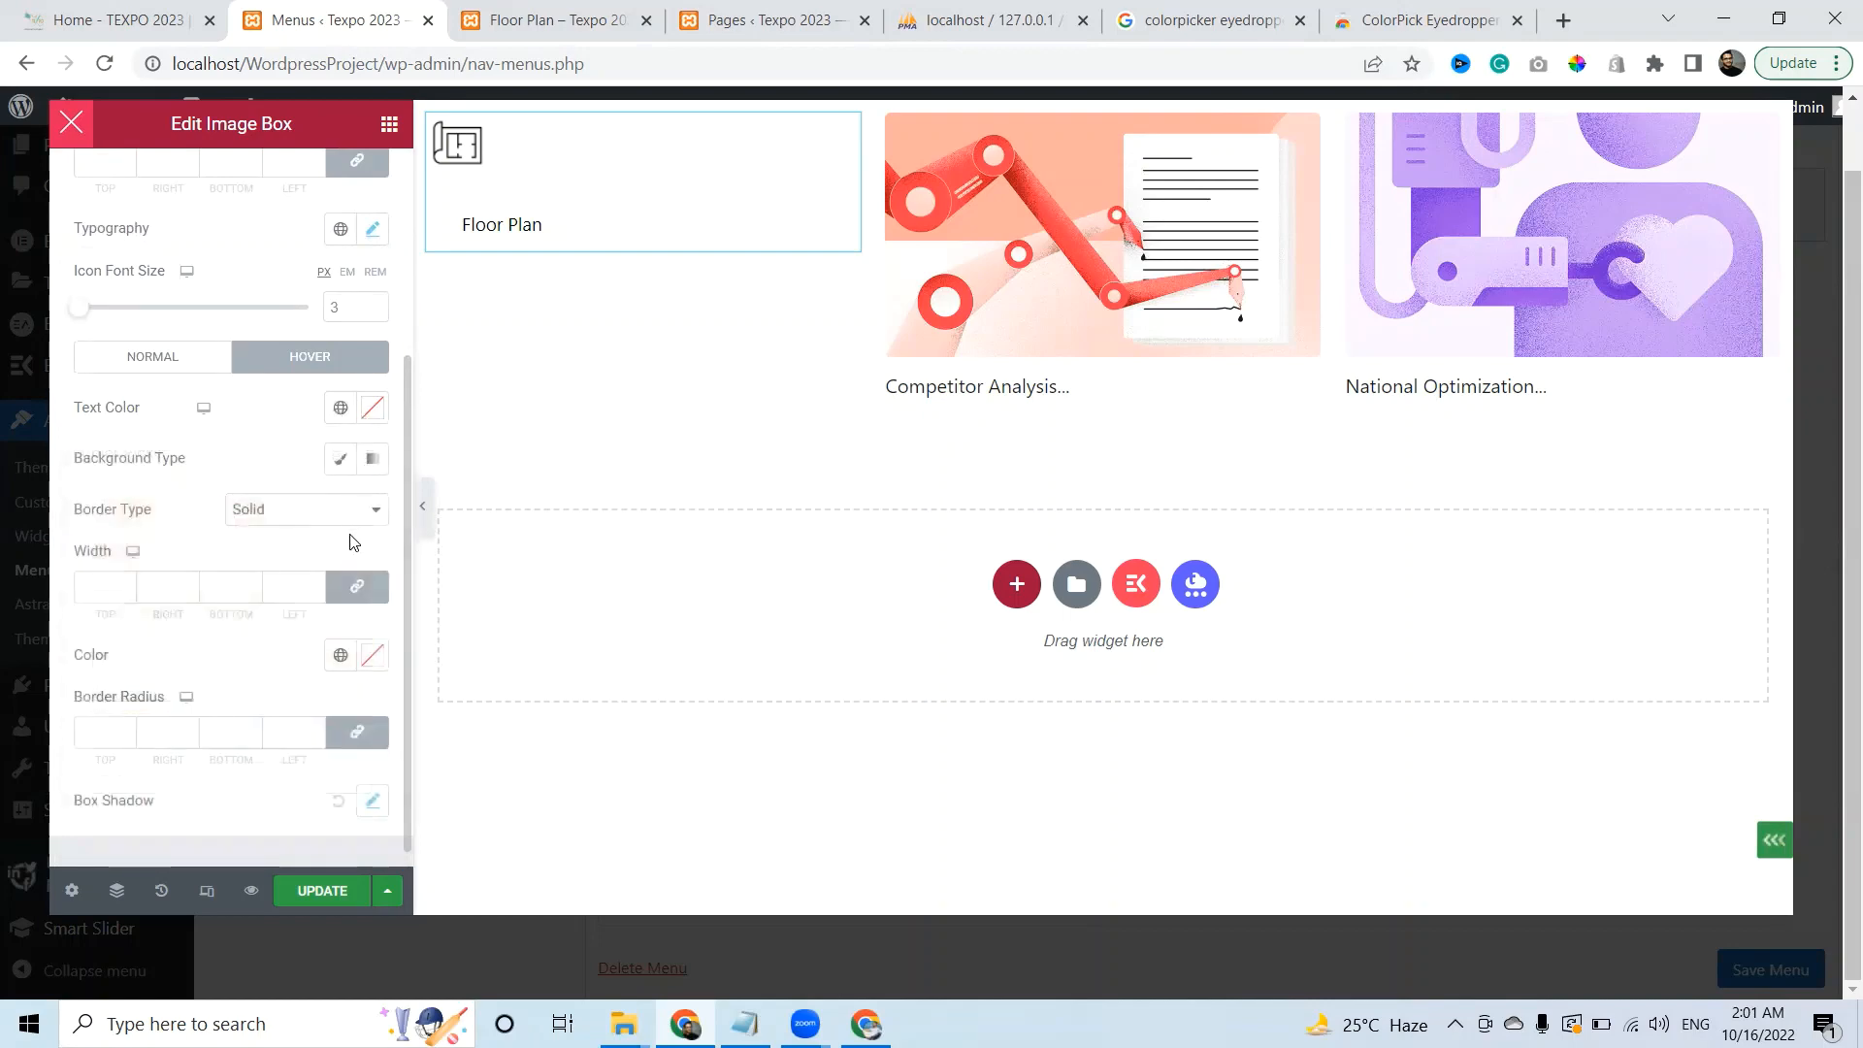
click(340, 408)
click(340, 408)
click(373, 409)
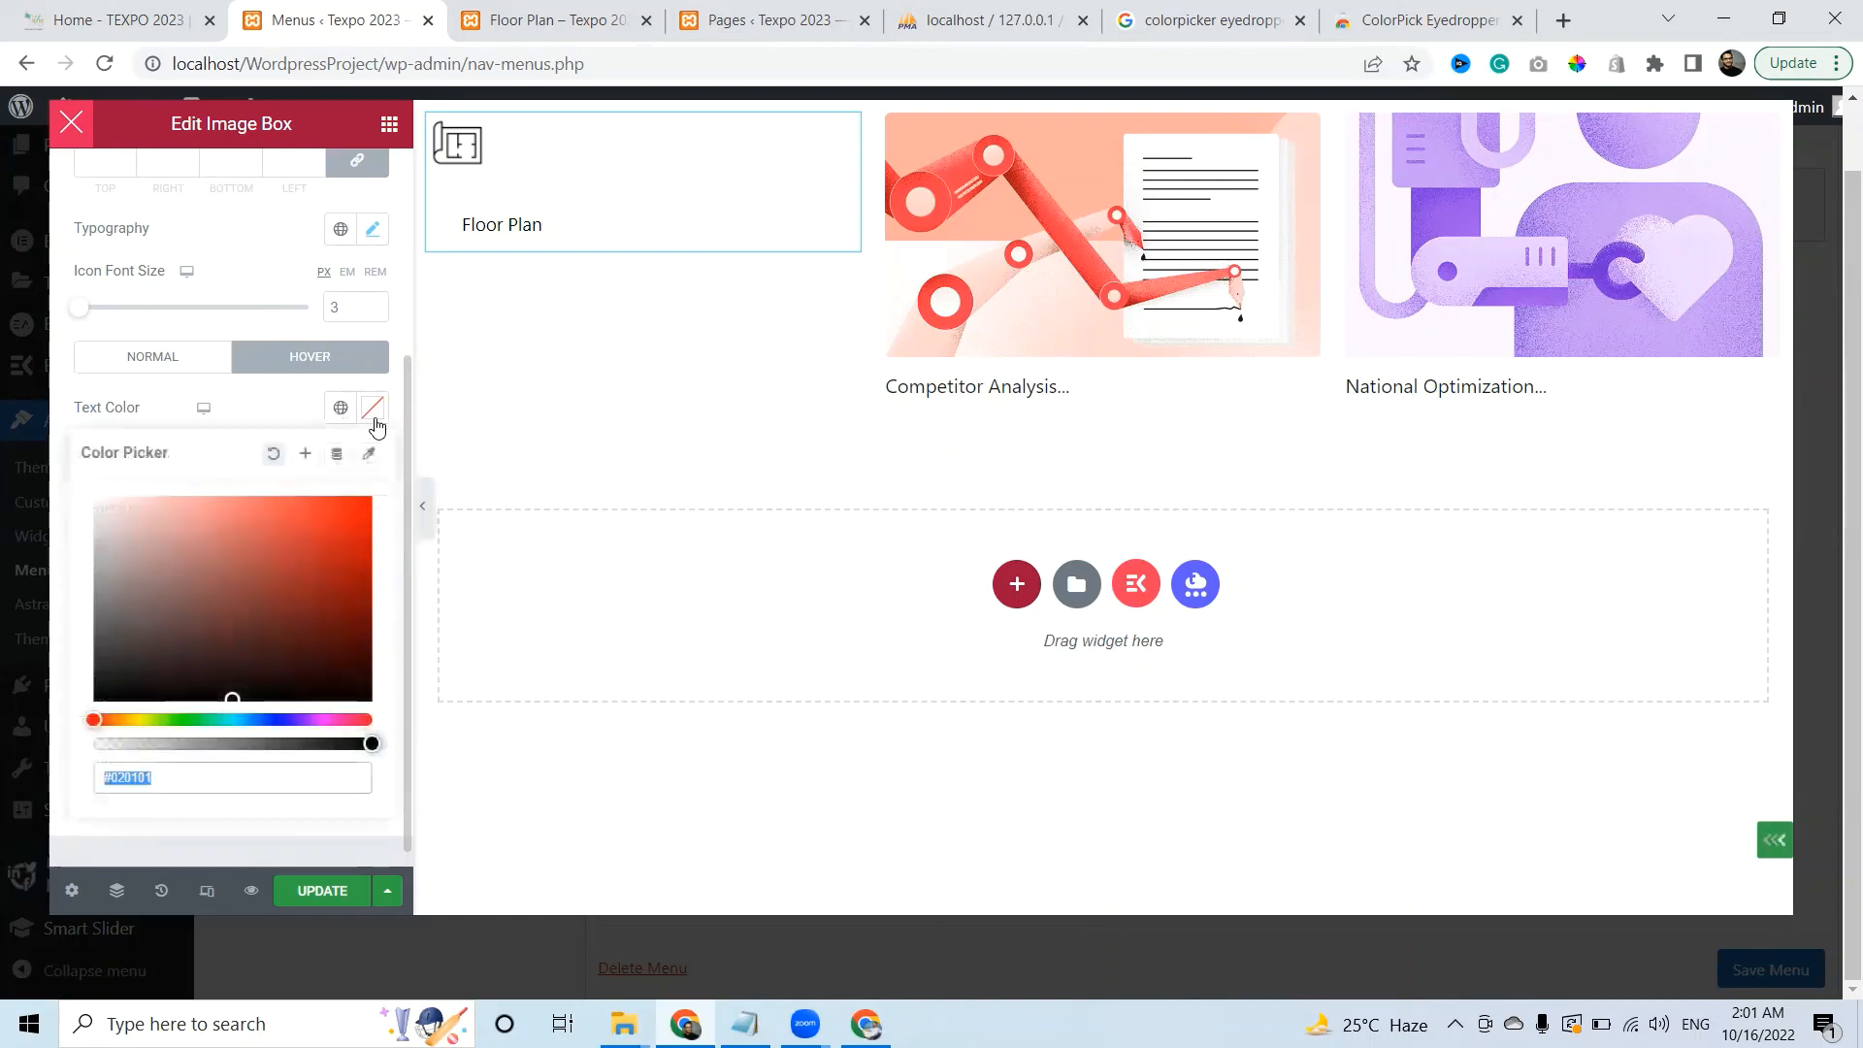
click(372, 408)
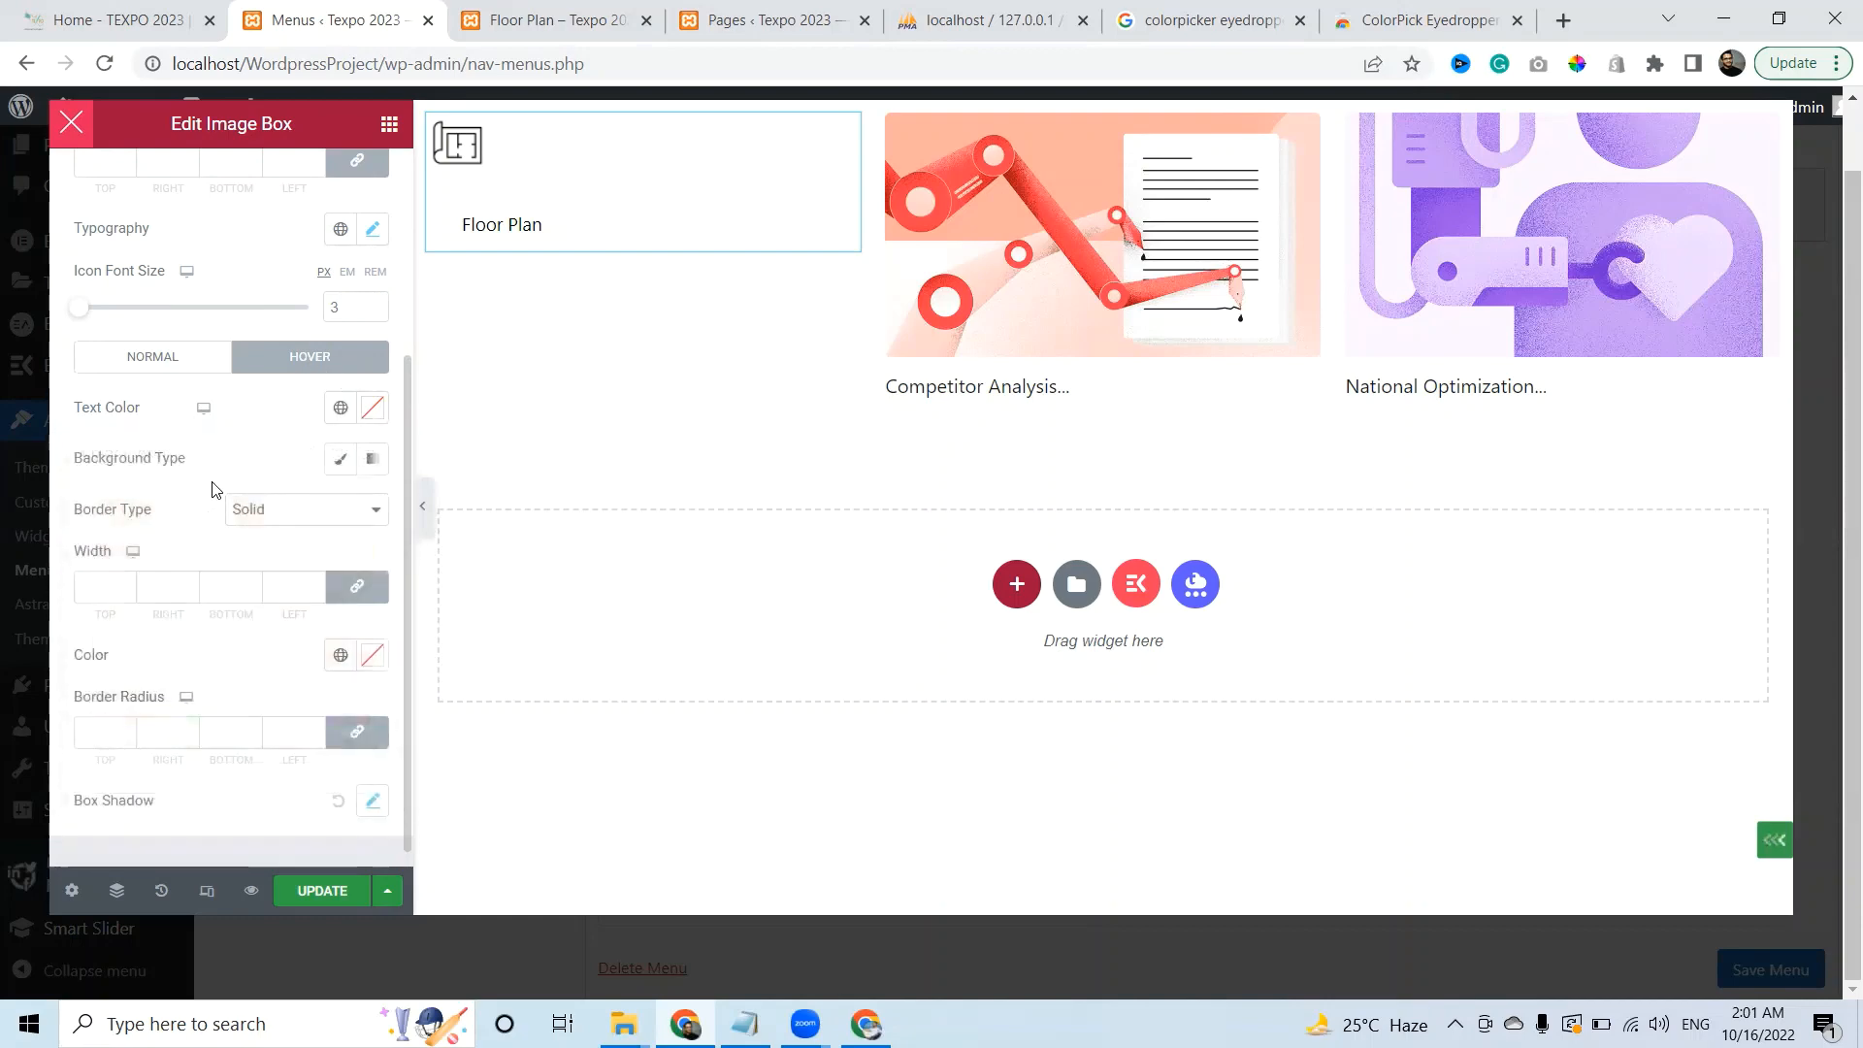
Set the background type of the button's hover state to Classic
click(339, 459)
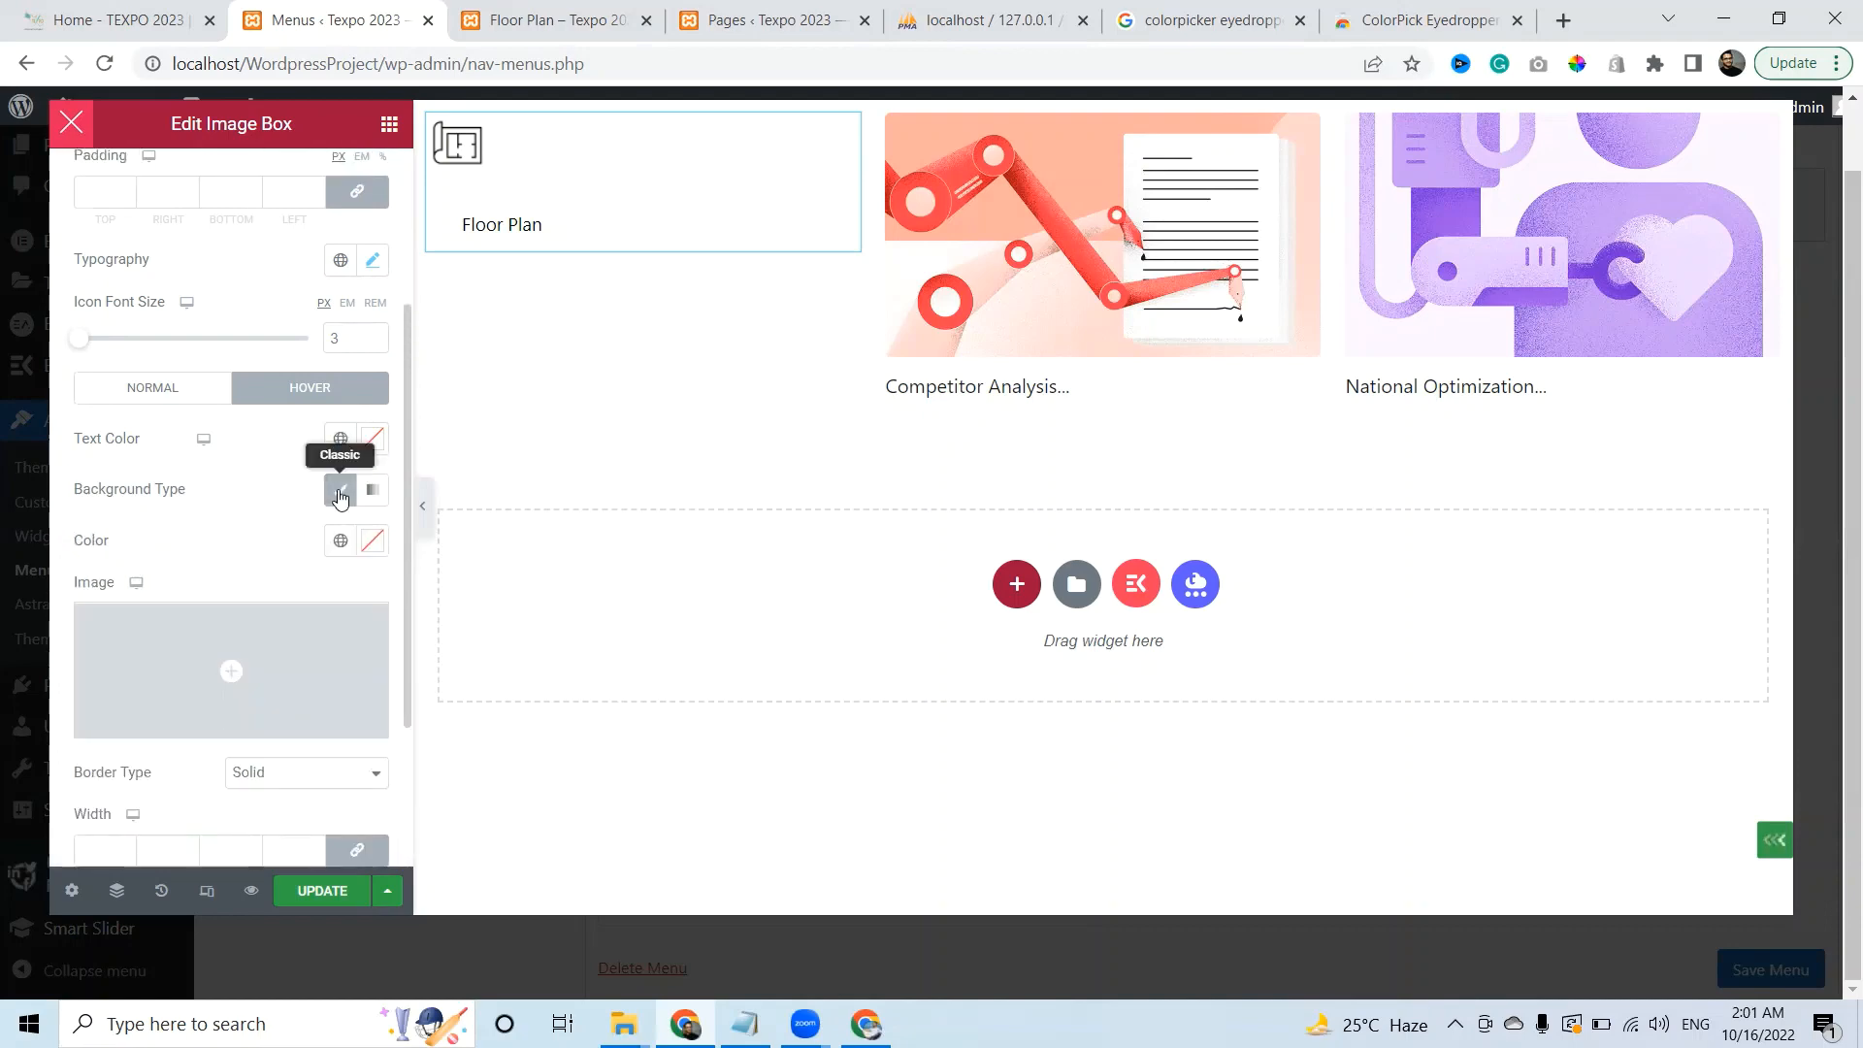
drag(405, 486, 385, 616)
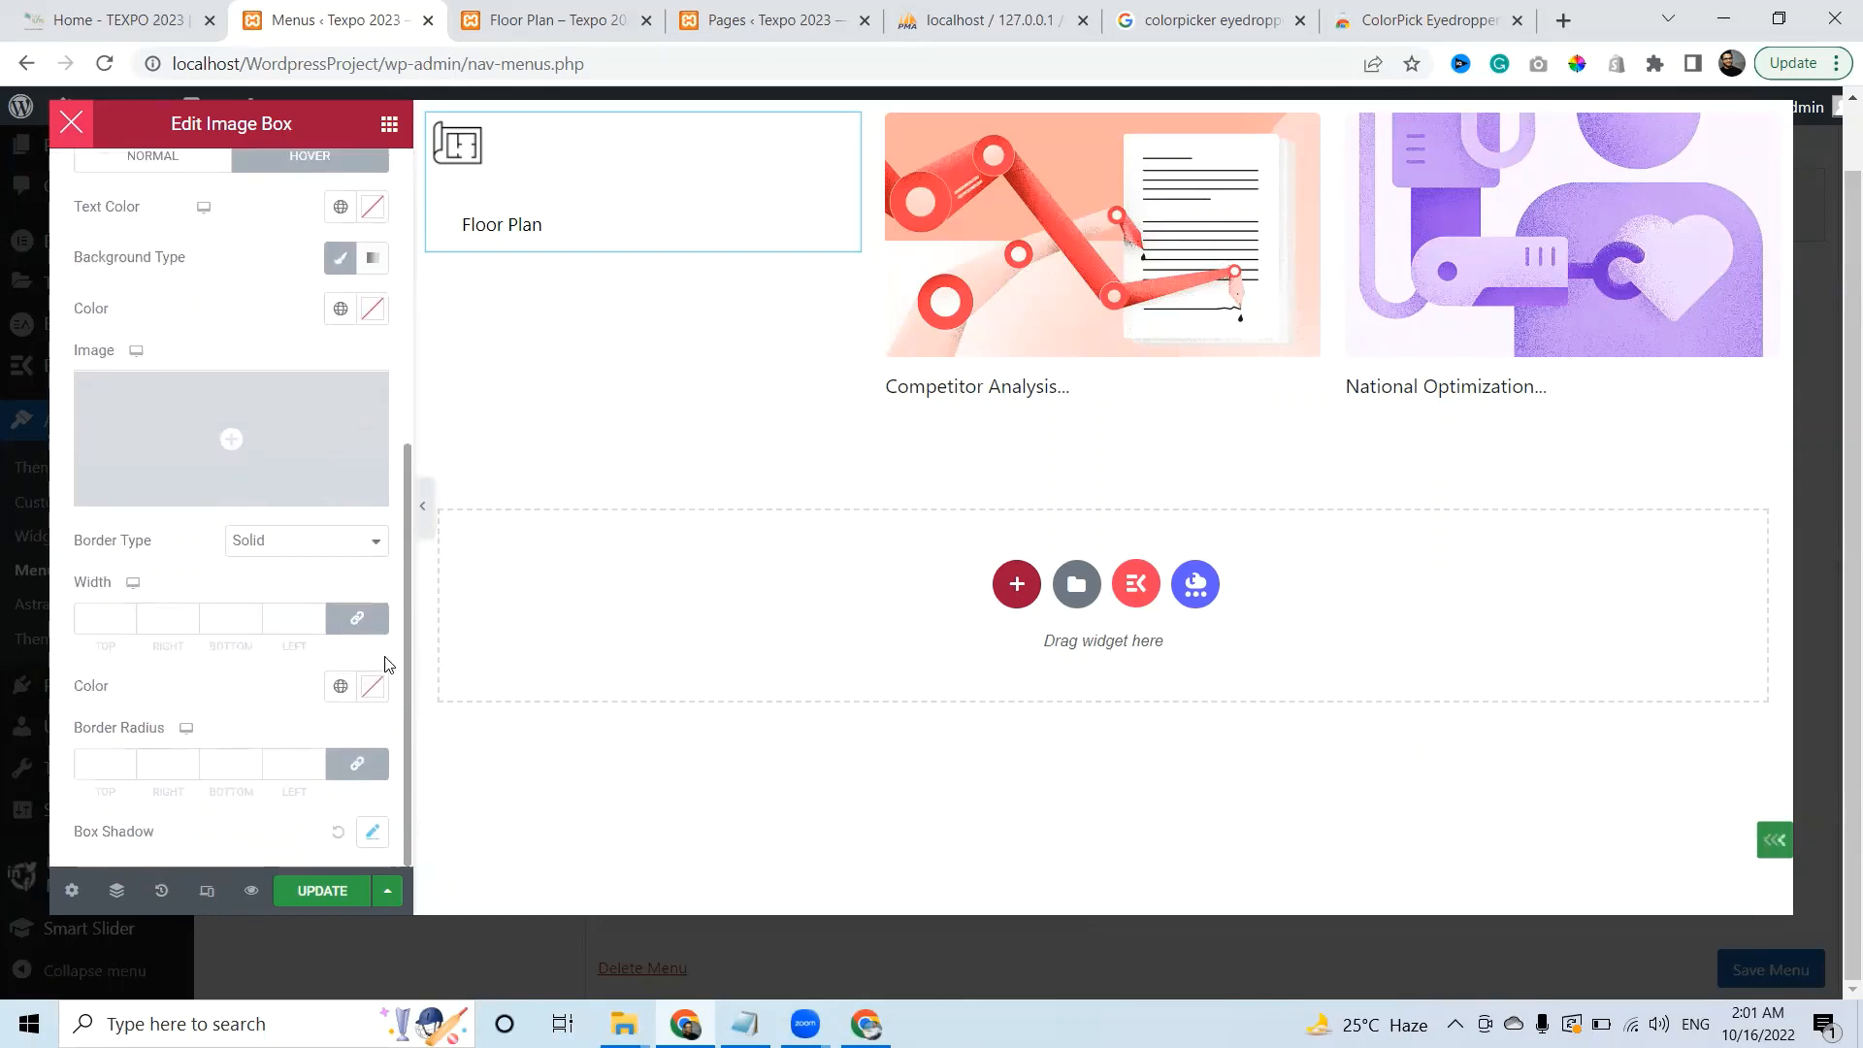
scroll(400, 552, up, 1)
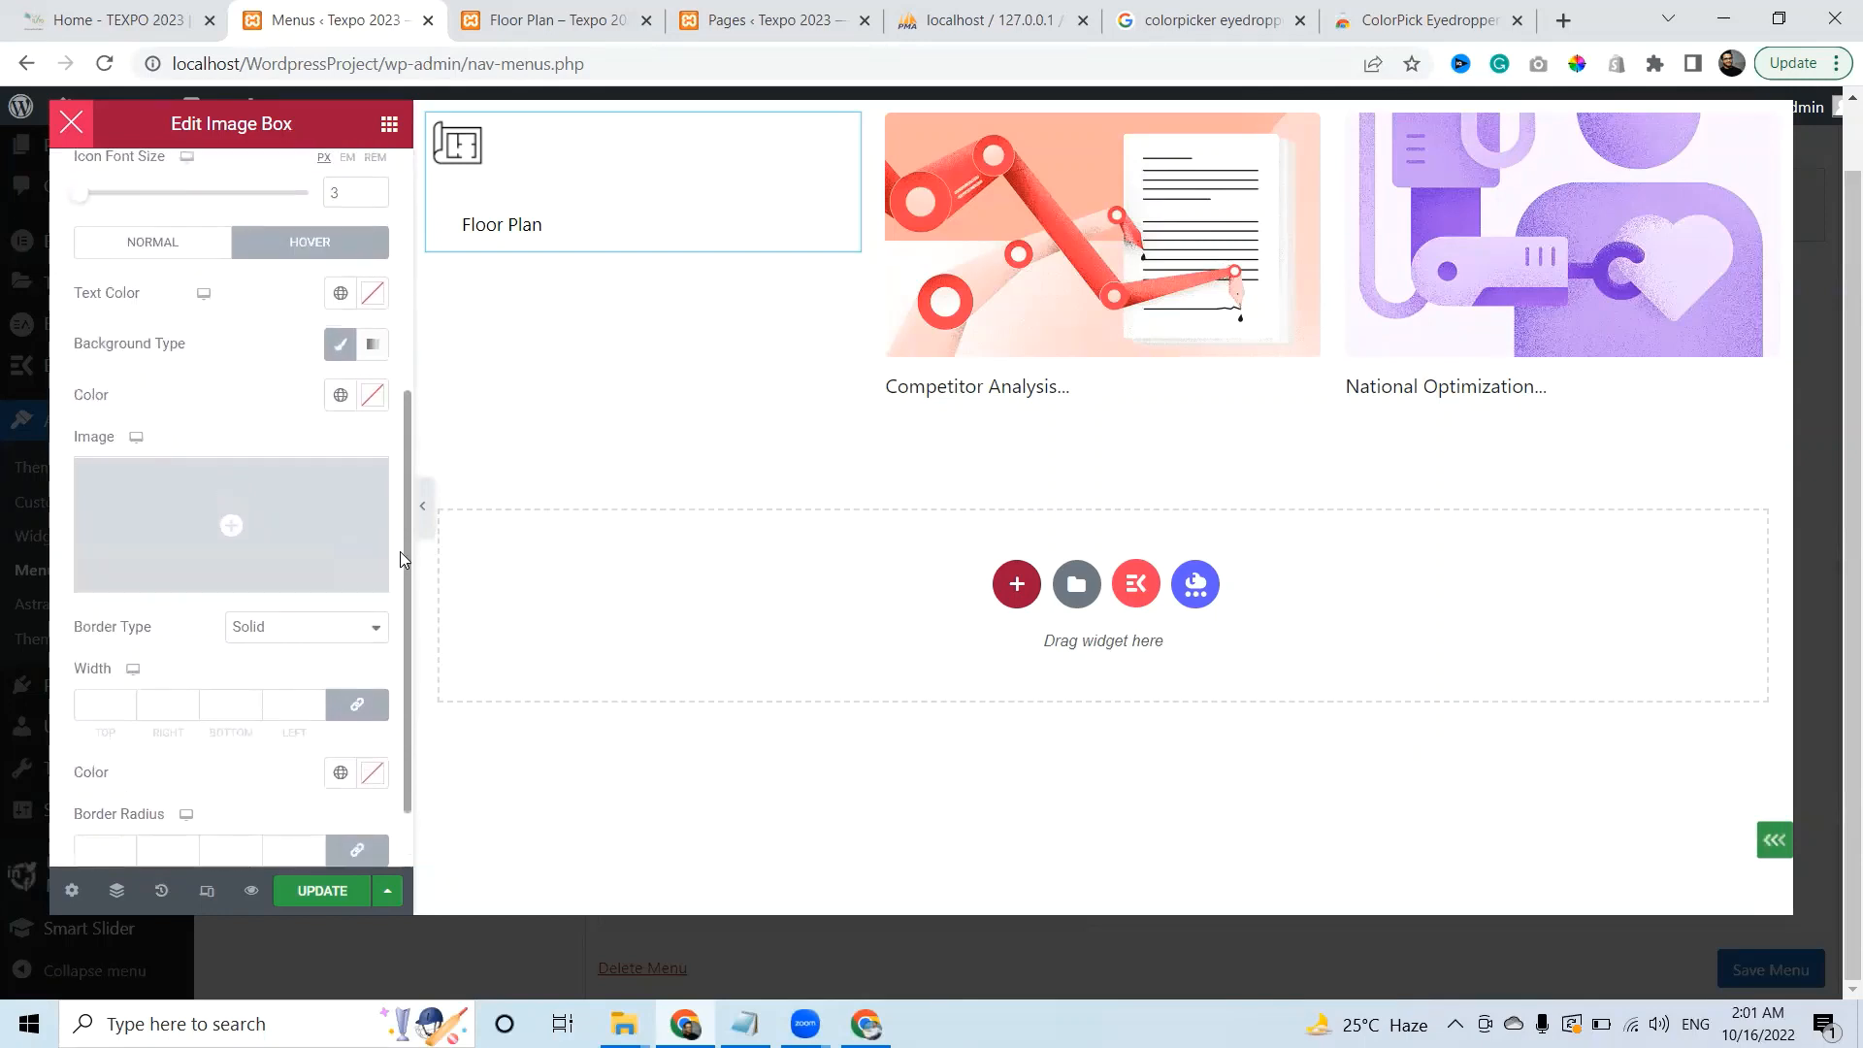
click(373, 312)
click(371, 309)
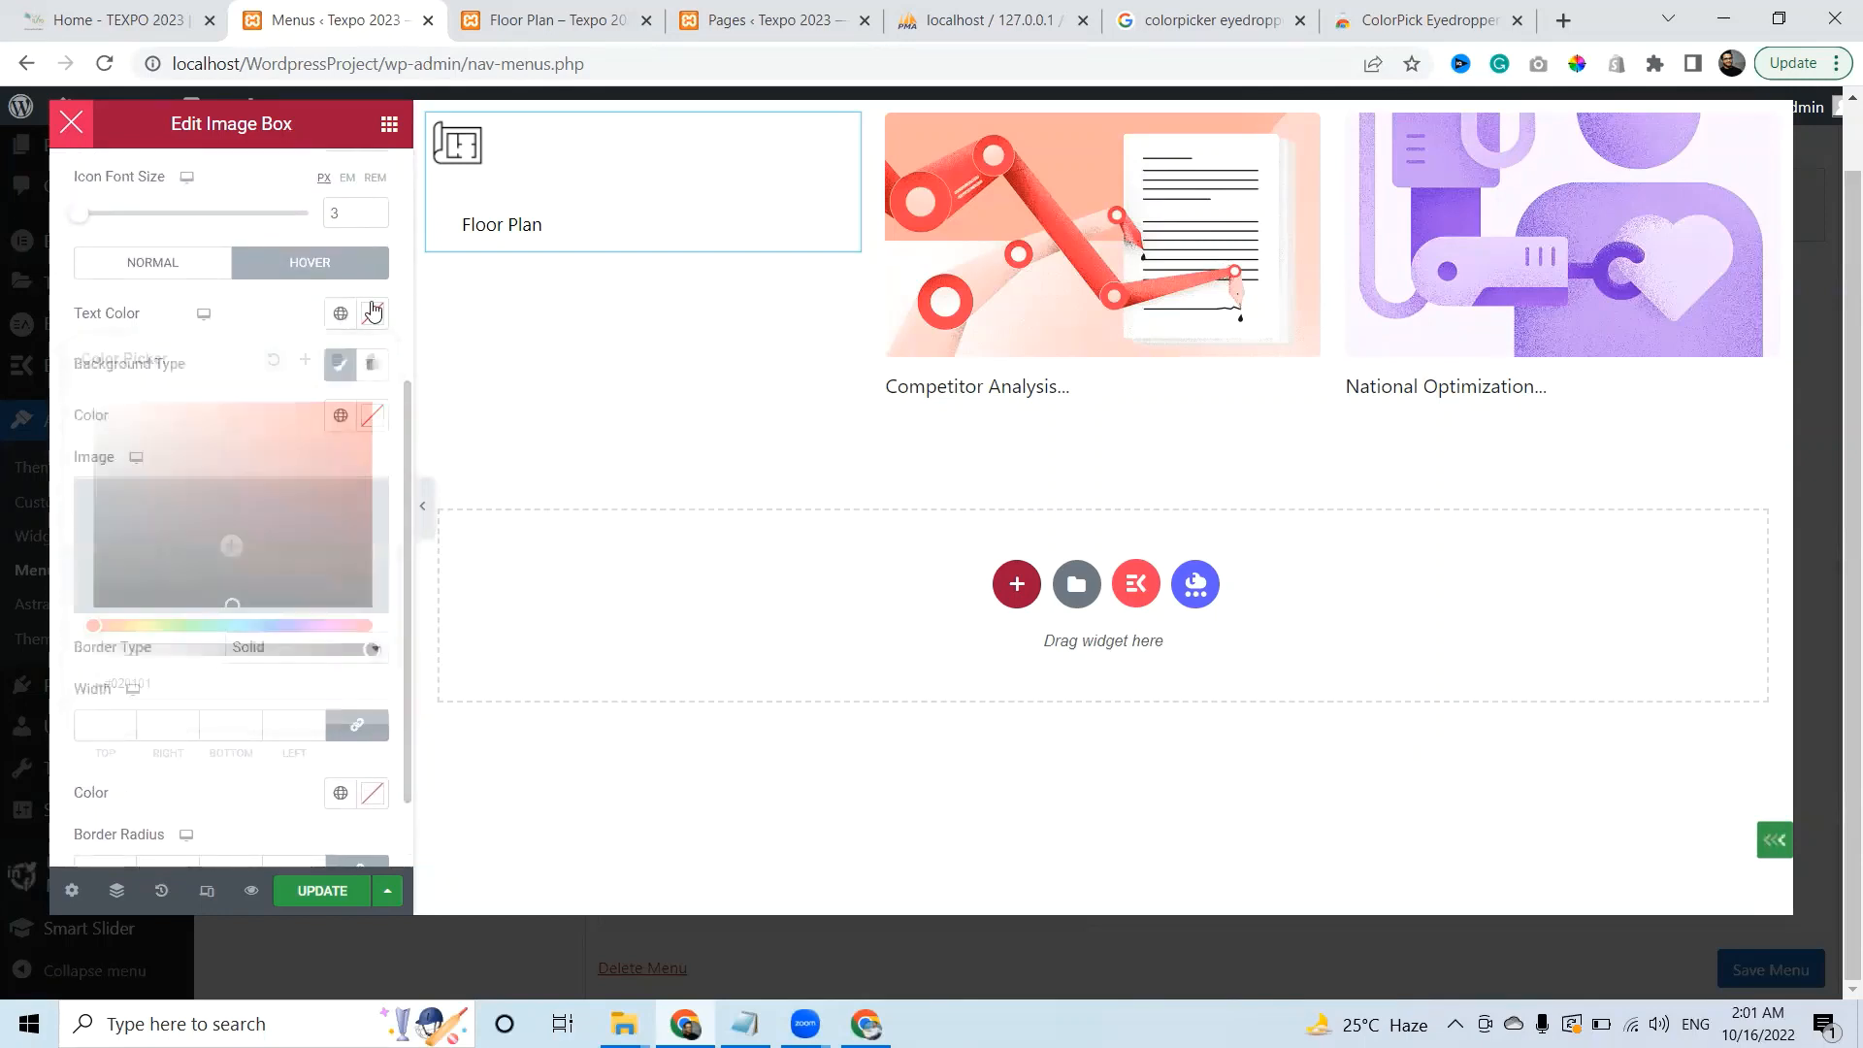
Examine the hover text and background color options of the Floor Plan button
click(339, 315)
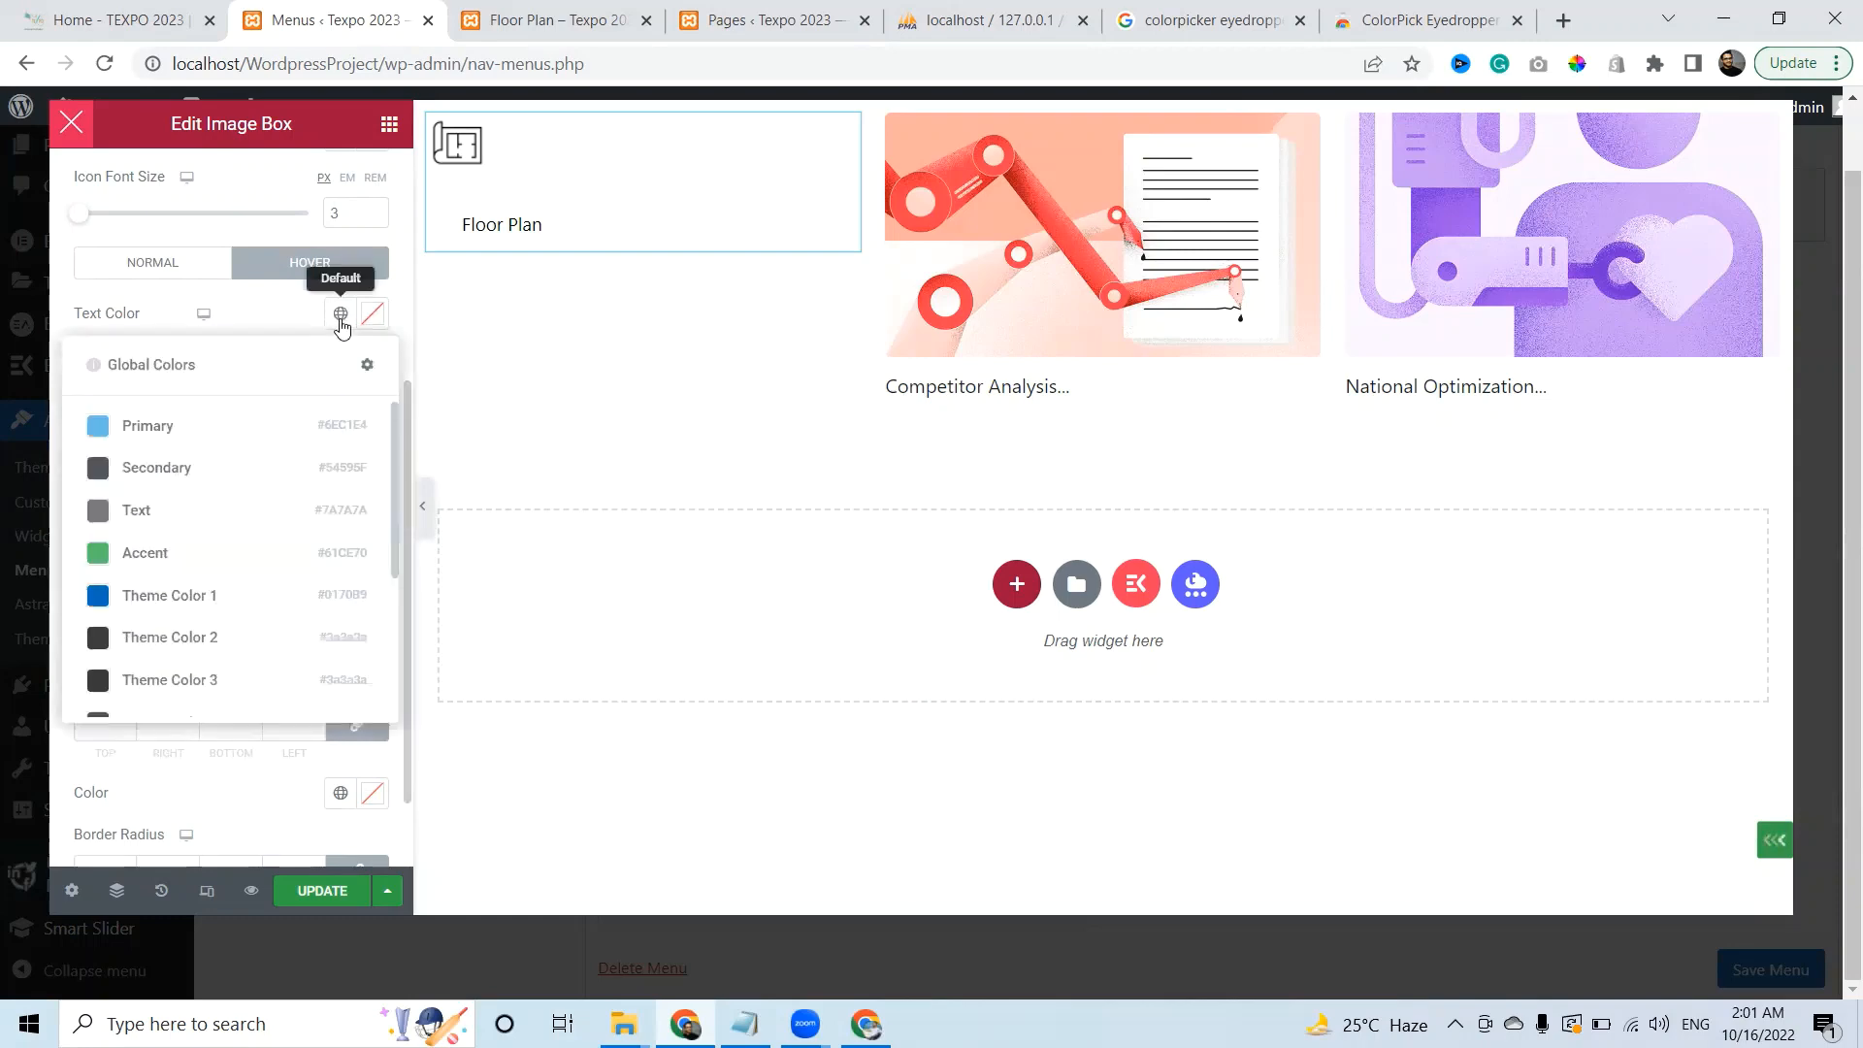
click(340, 314)
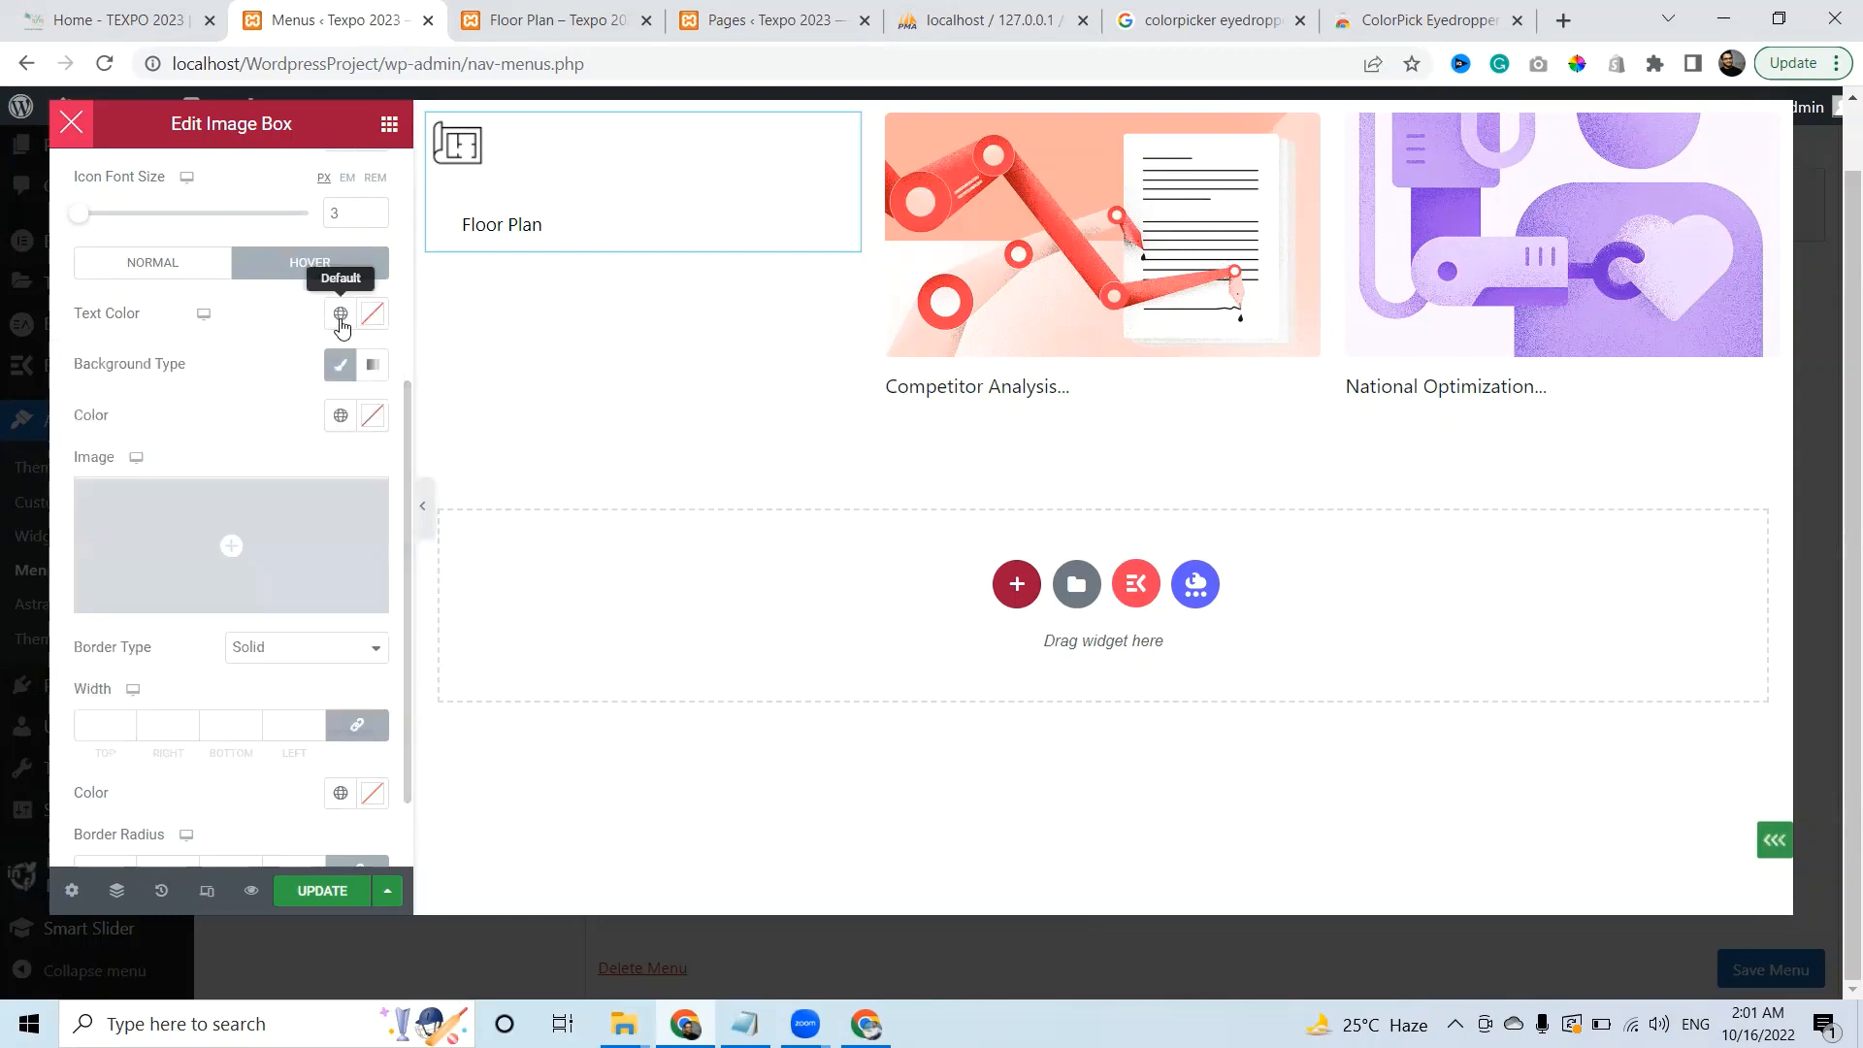
click(345, 419)
click(345, 419)
click(375, 425)
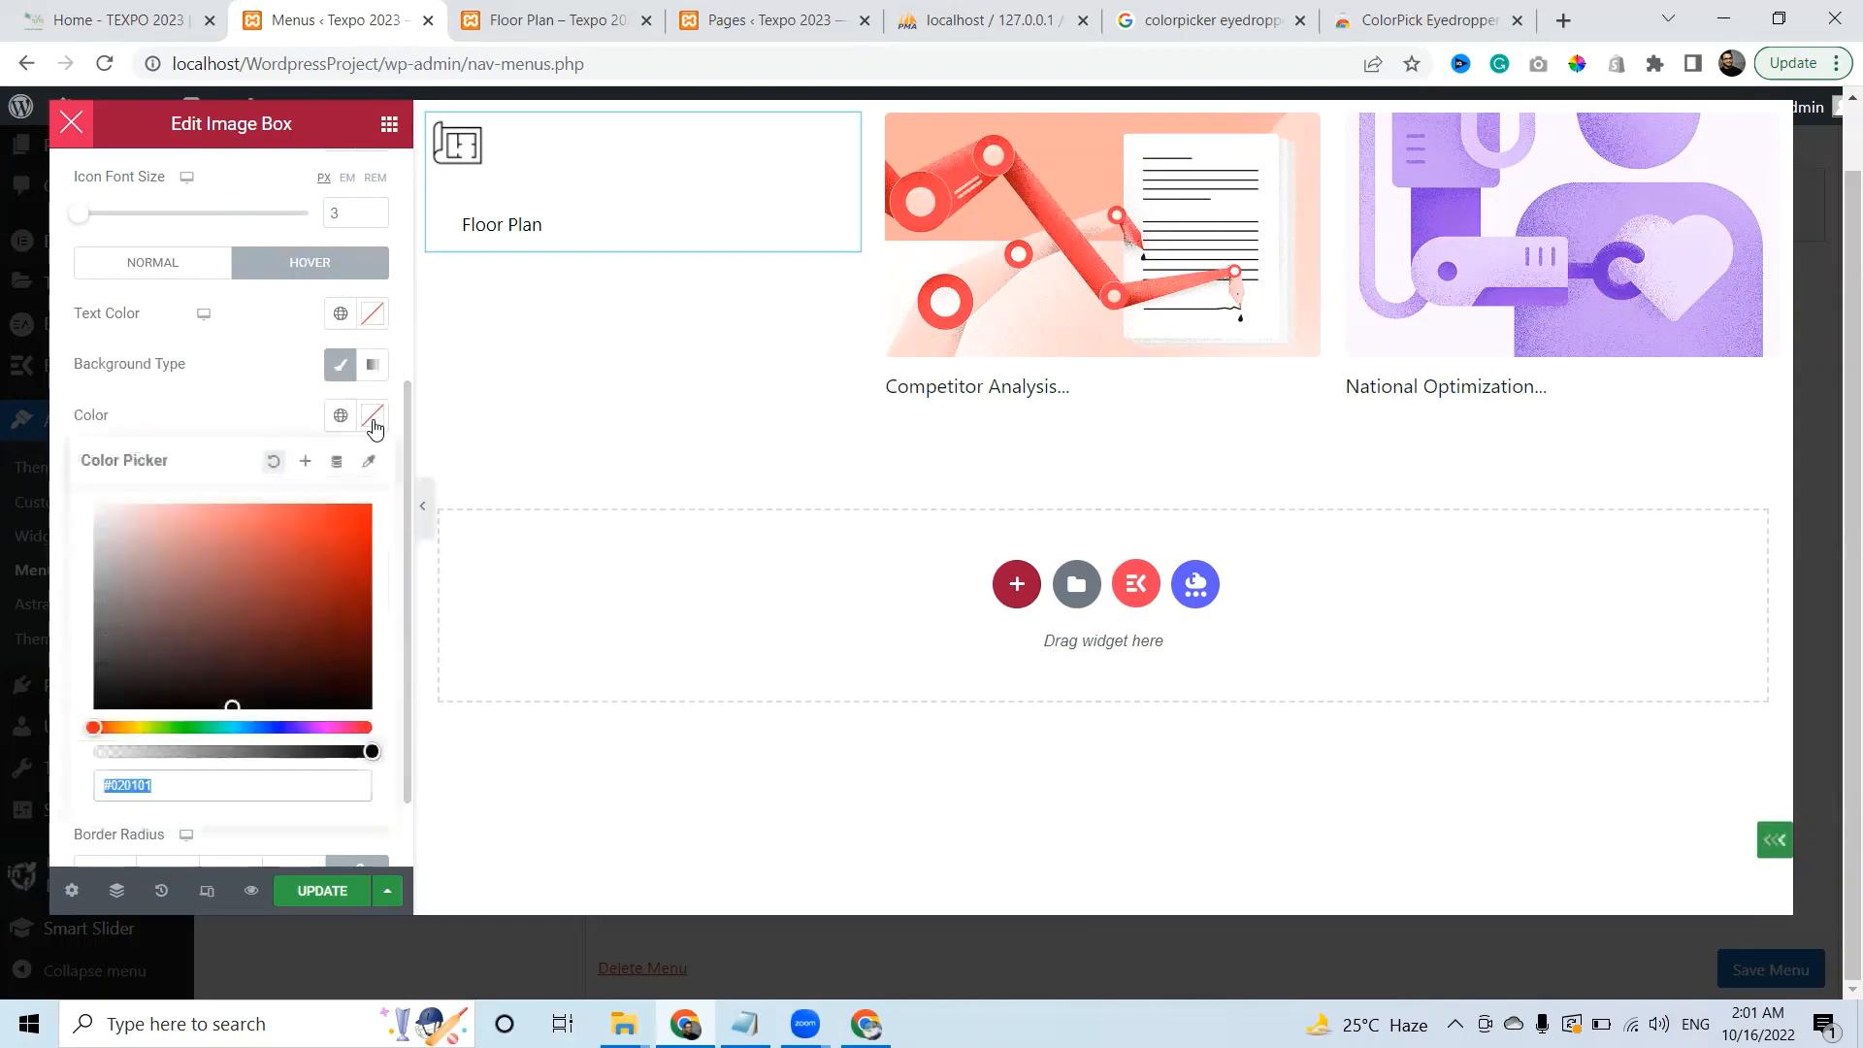
click(375, 425)
click(374, 427)
click(376, 432)
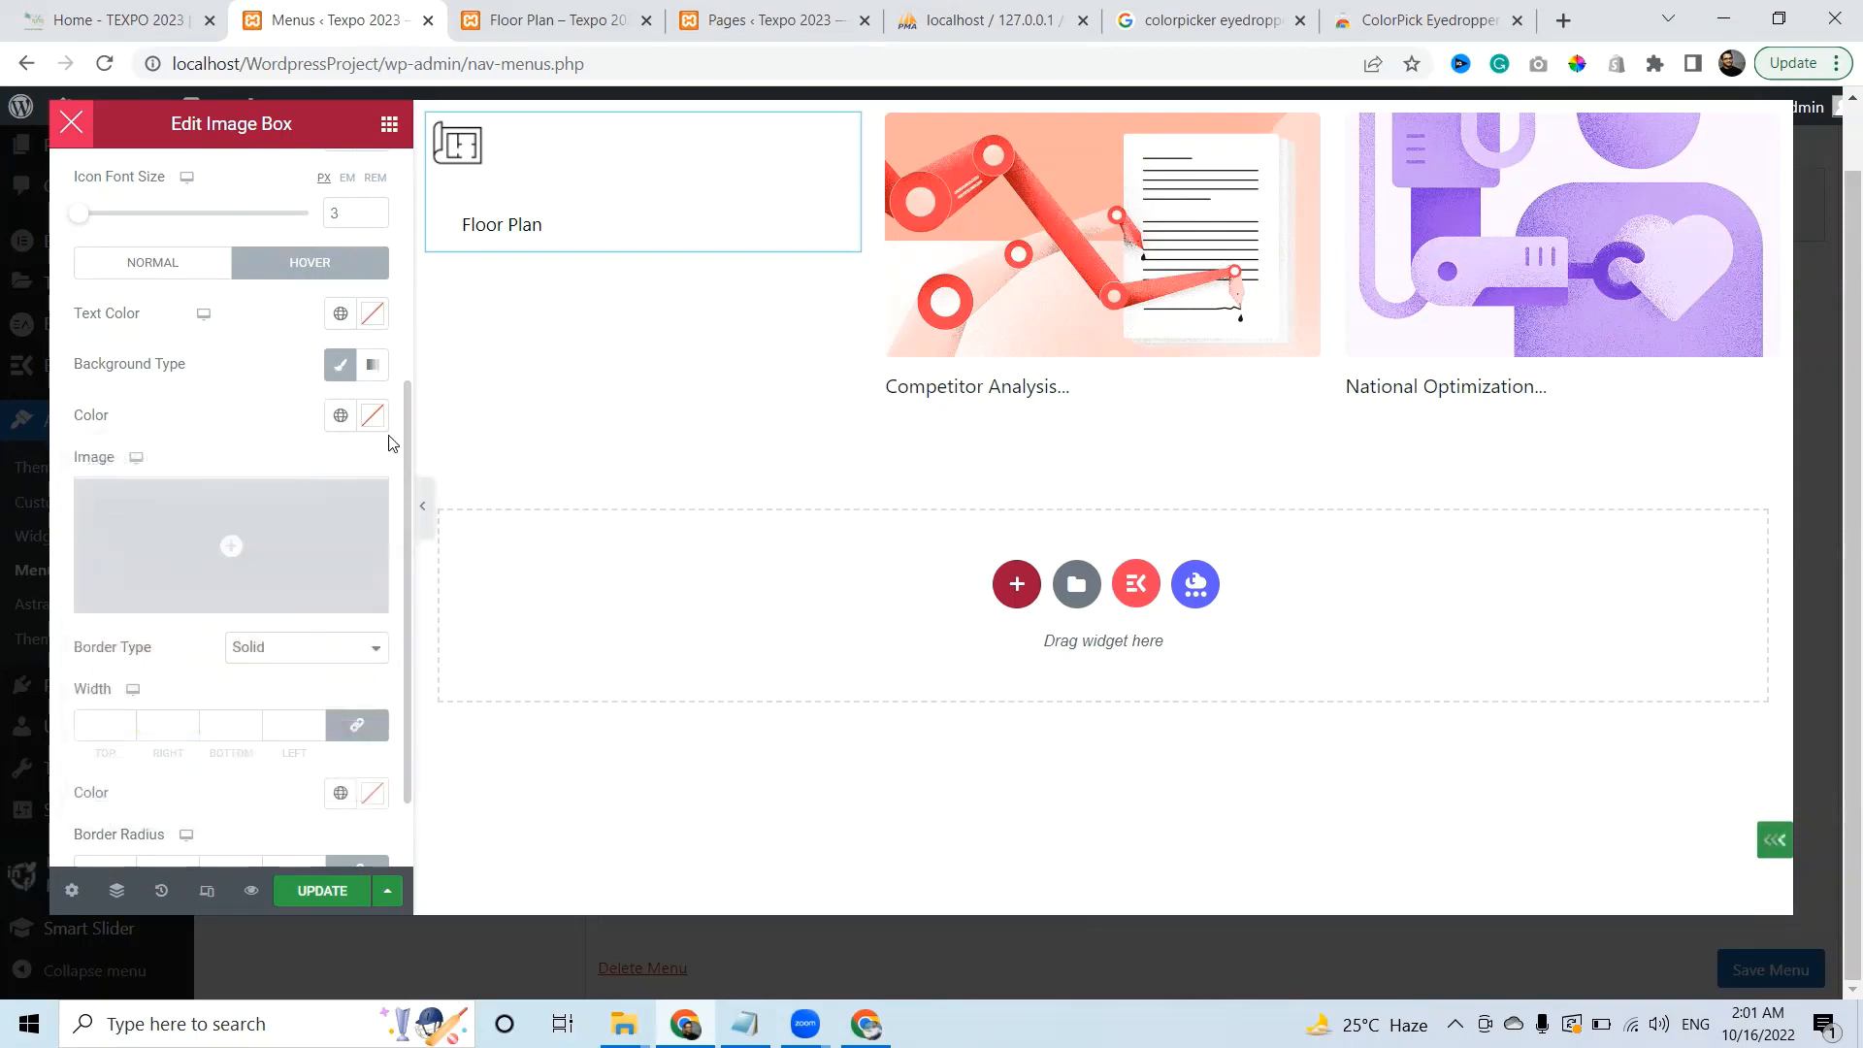
Set the Floor Plan button's icon font size to 81 px and review its normal and hover settings
click(206, 262)
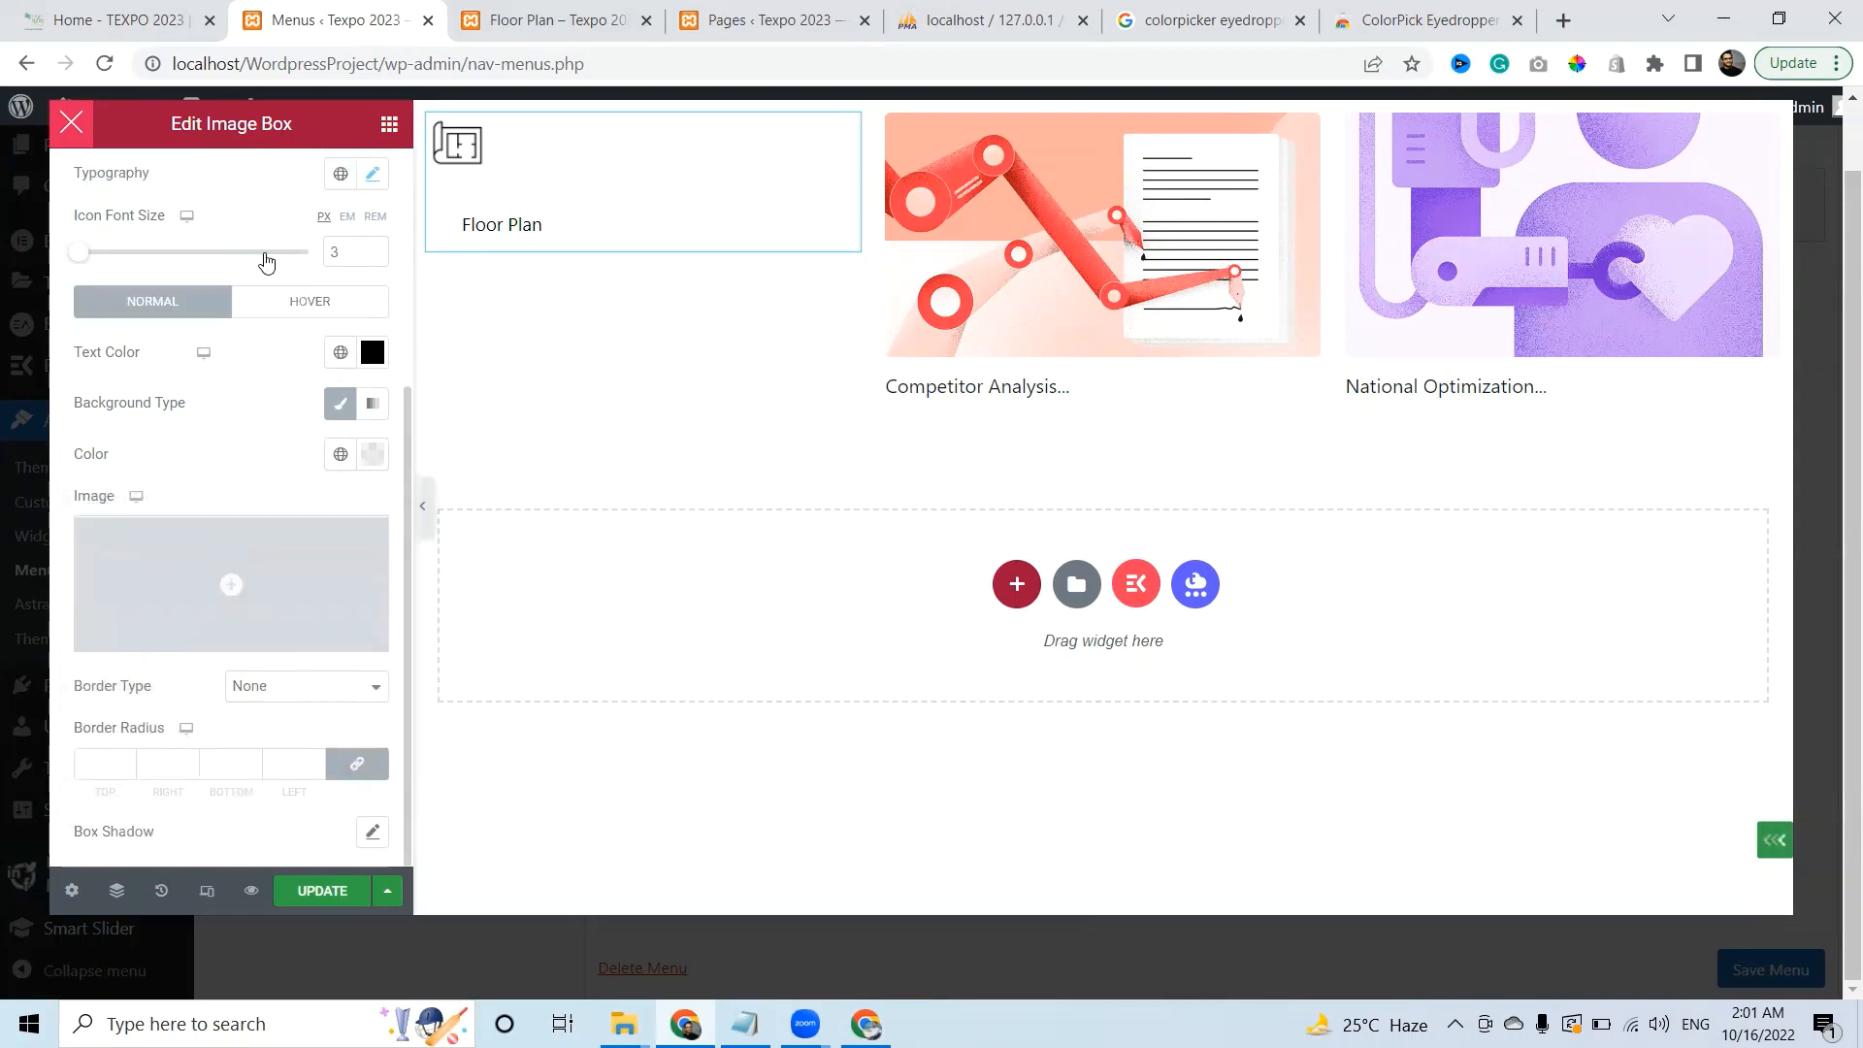
click(274, 299)
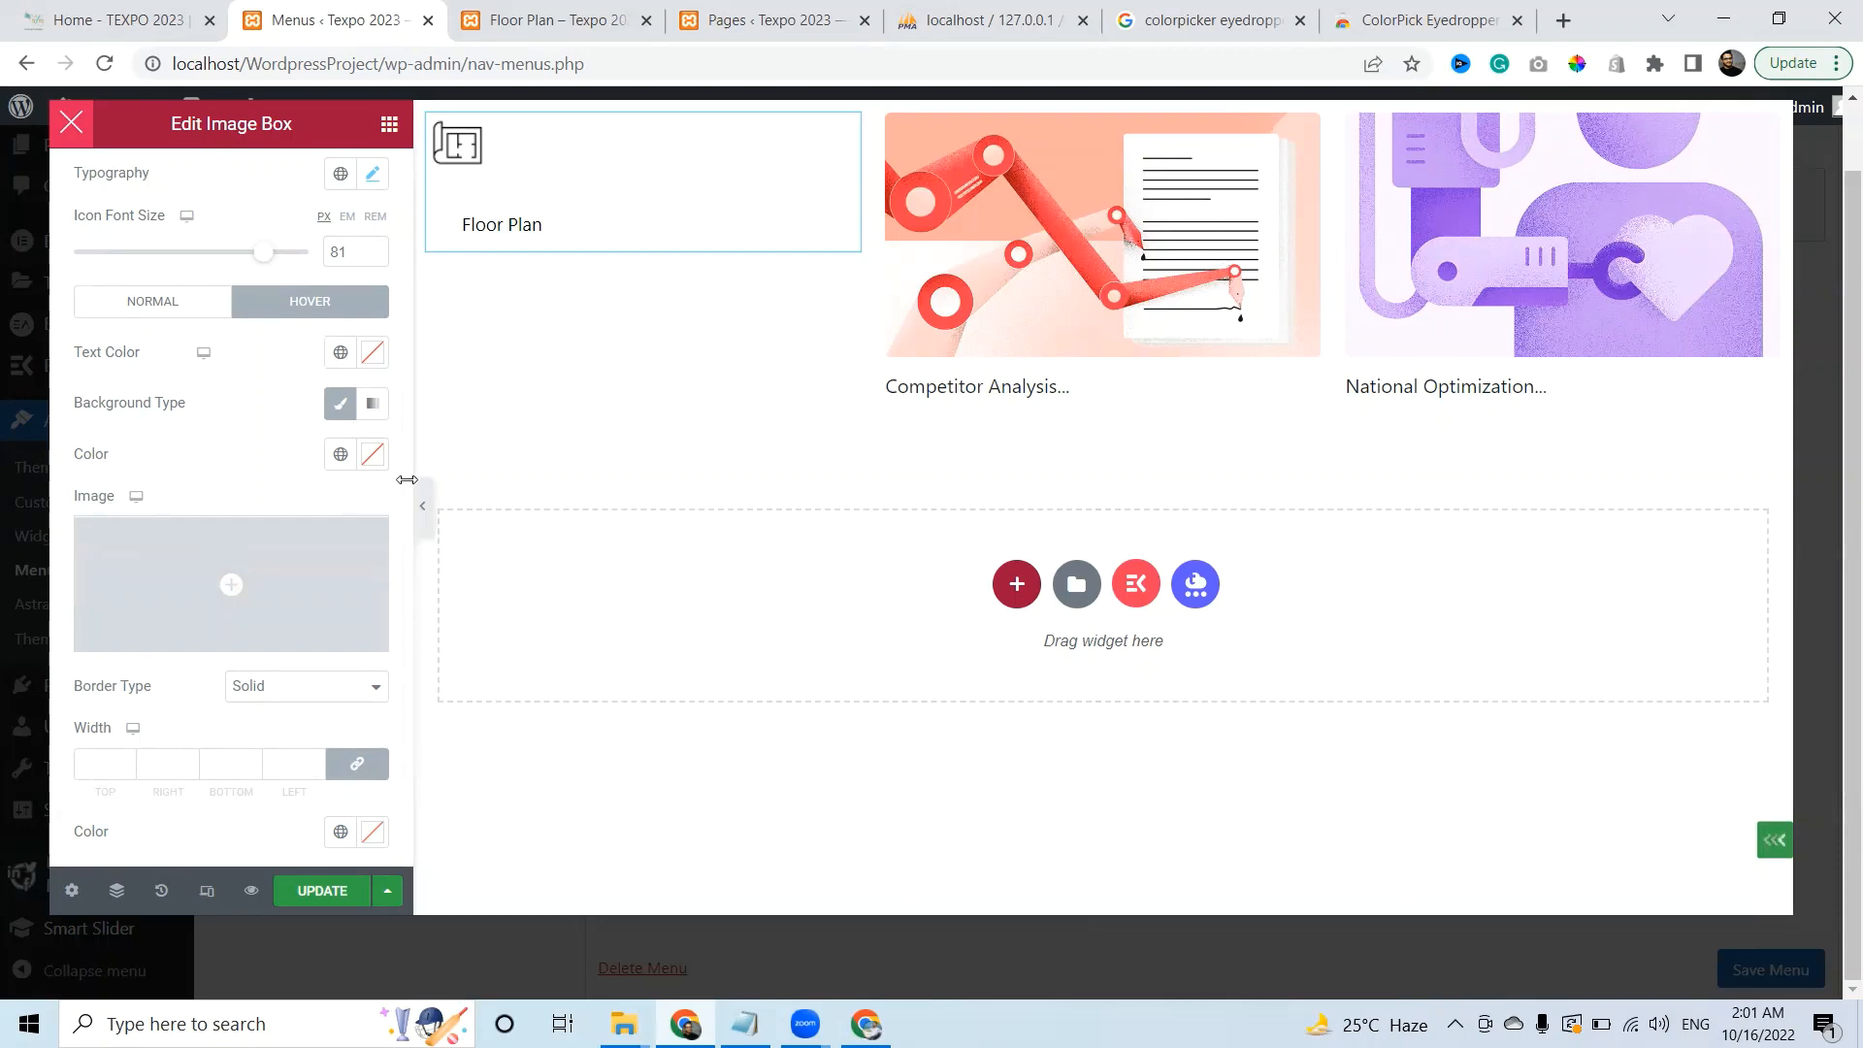
scroll(403, 504, down, 2)
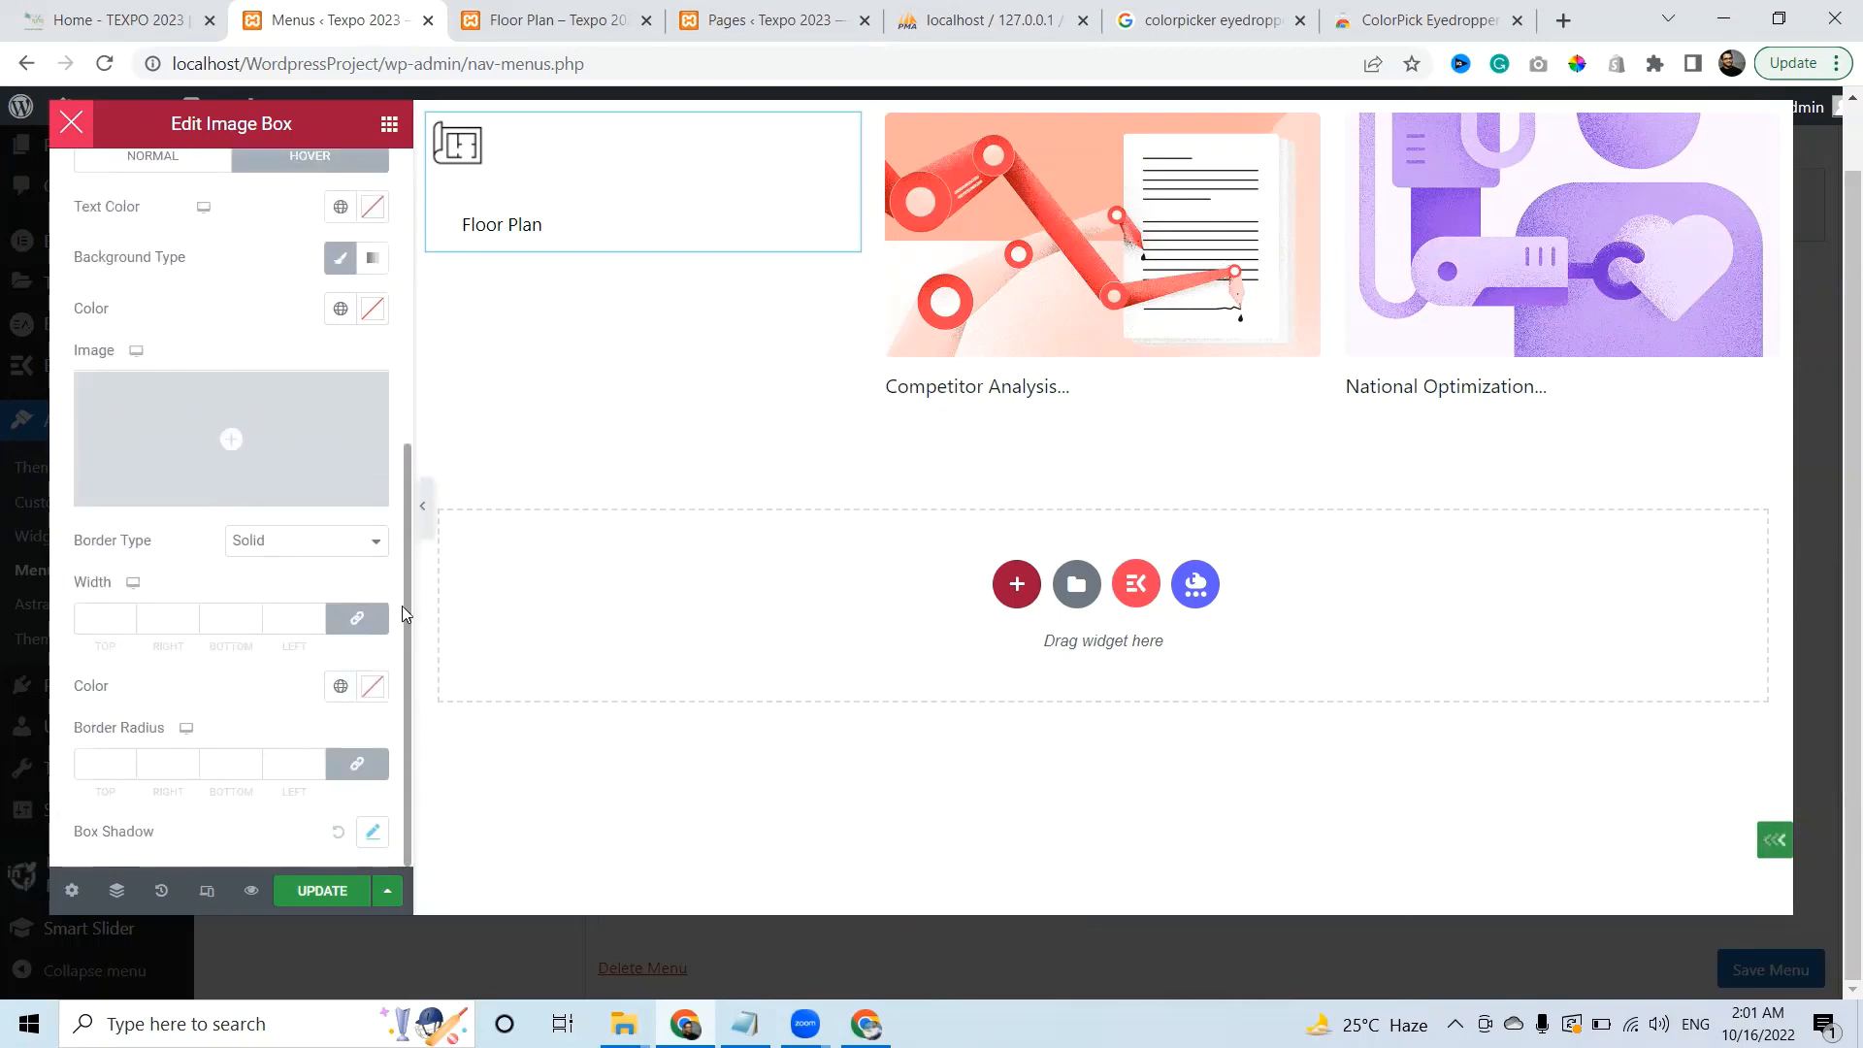
scroll(404, 524, up, 2)
scroll(409, 486, up, 2)
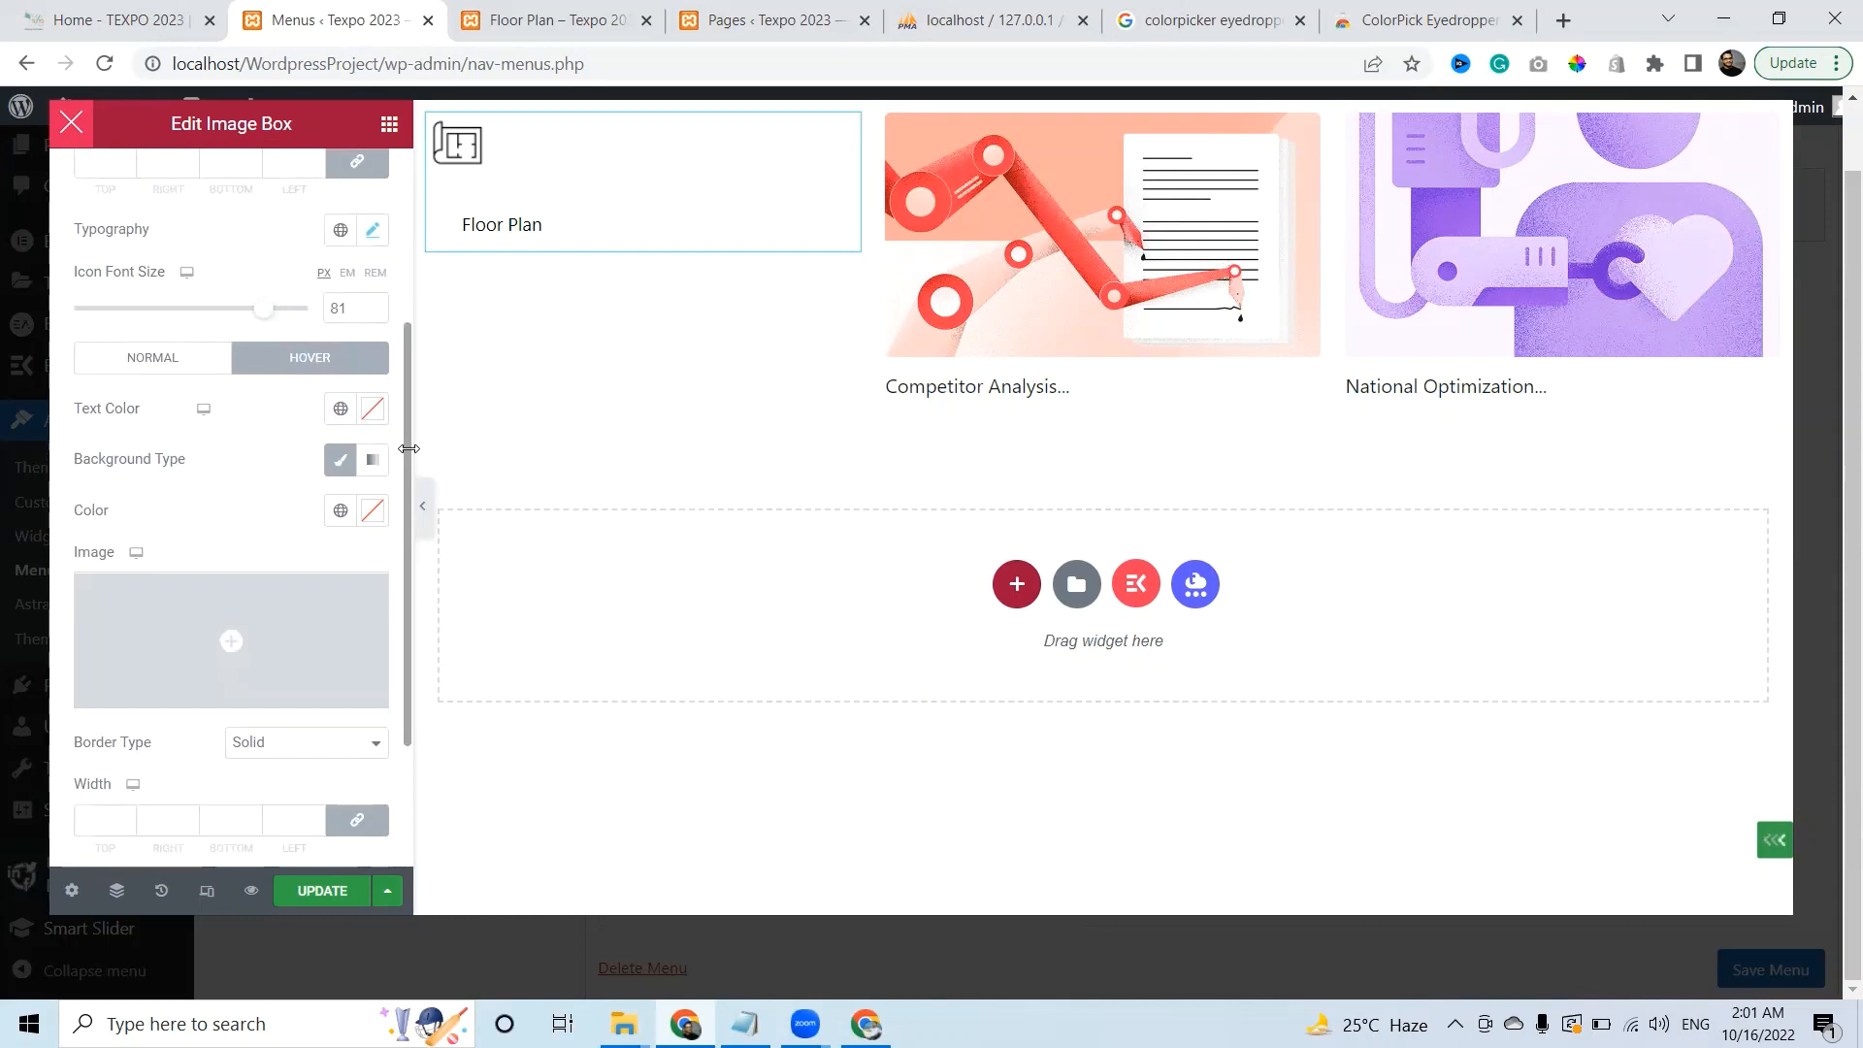
scroll(404, 453, down, 1)
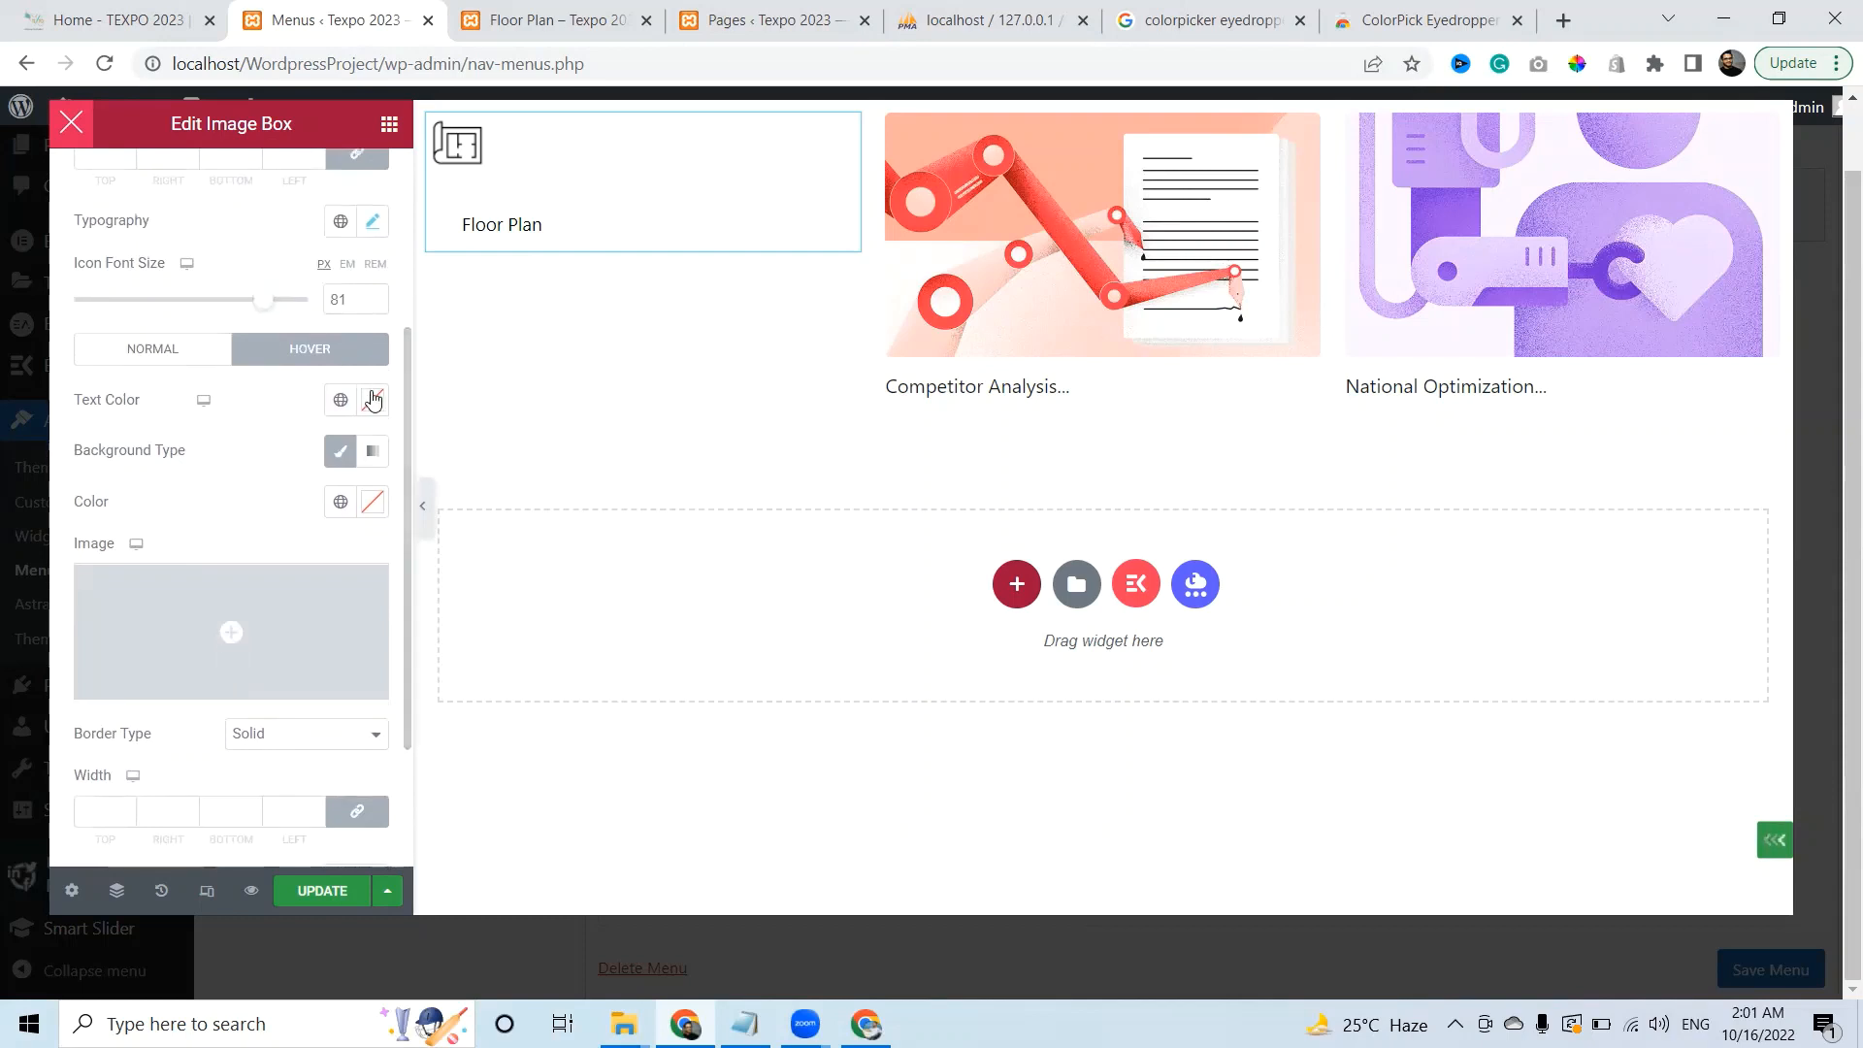
Try the Underline decoration on the Floor Plan button text and return the decoration to Default
click(372, 222)
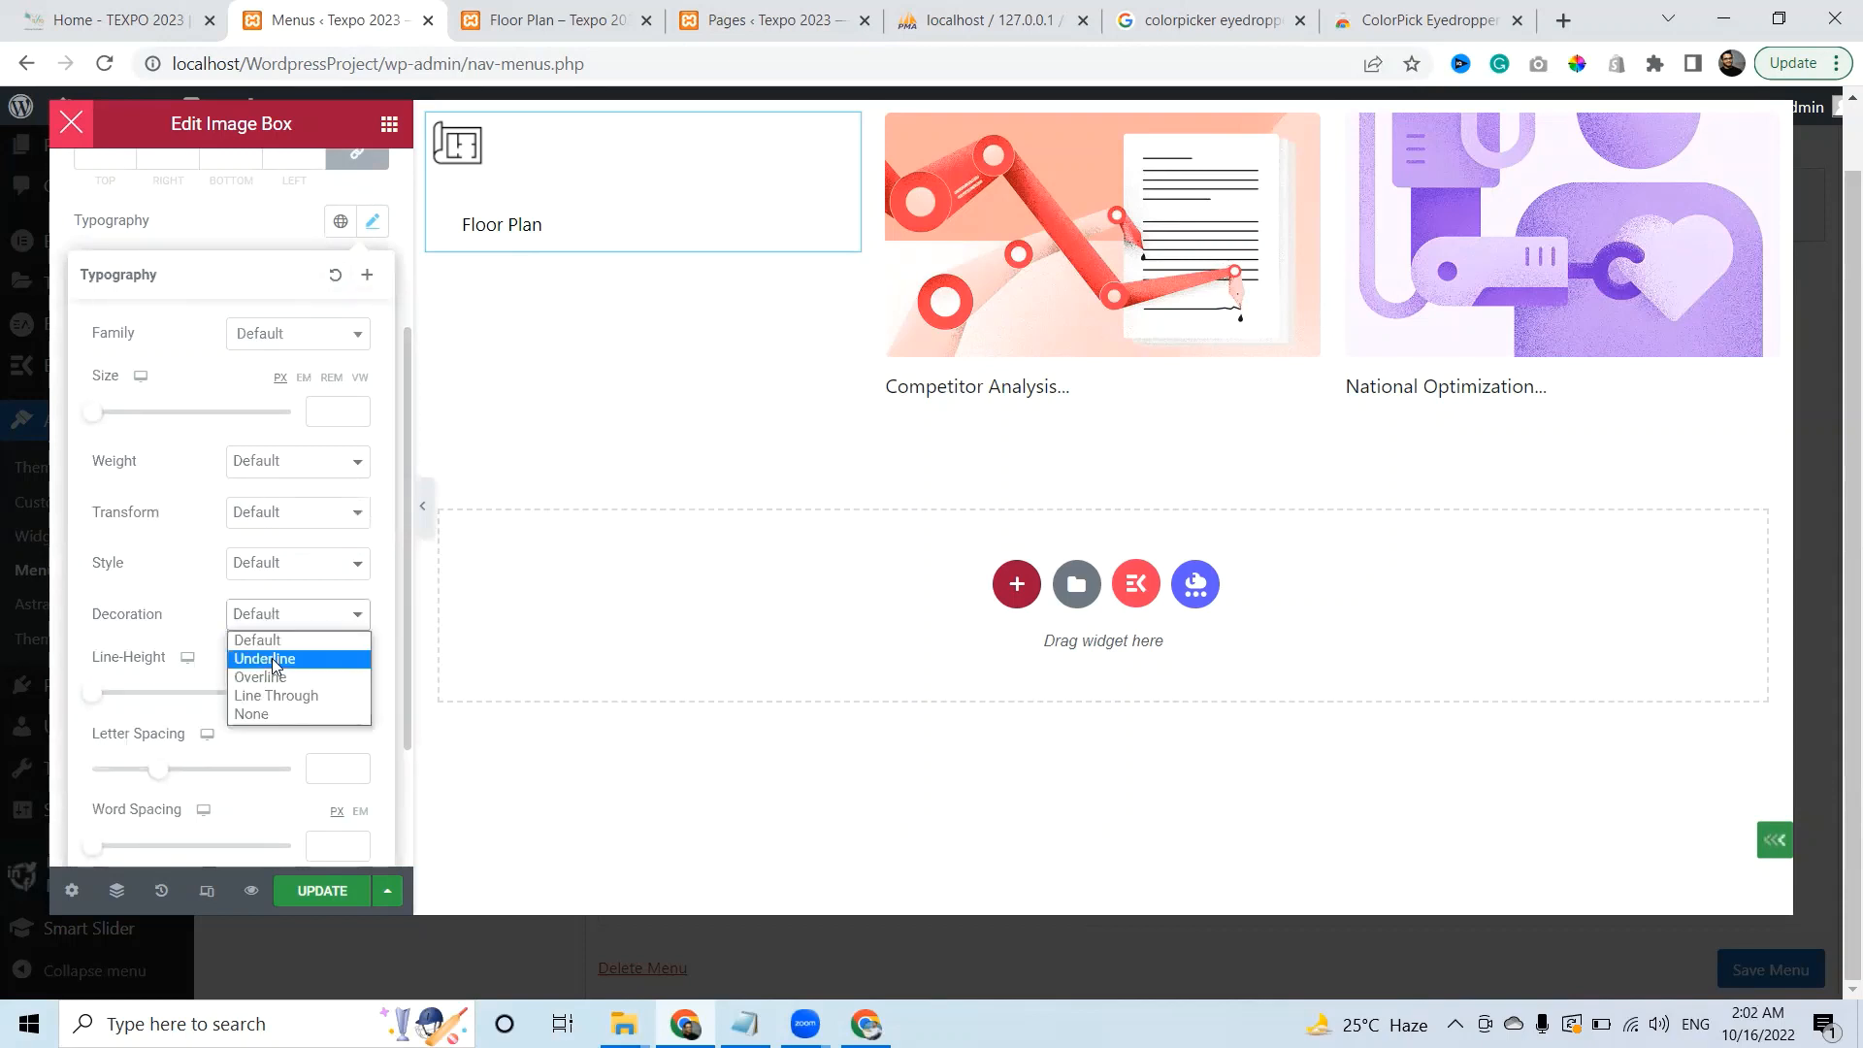
click(260, 655)
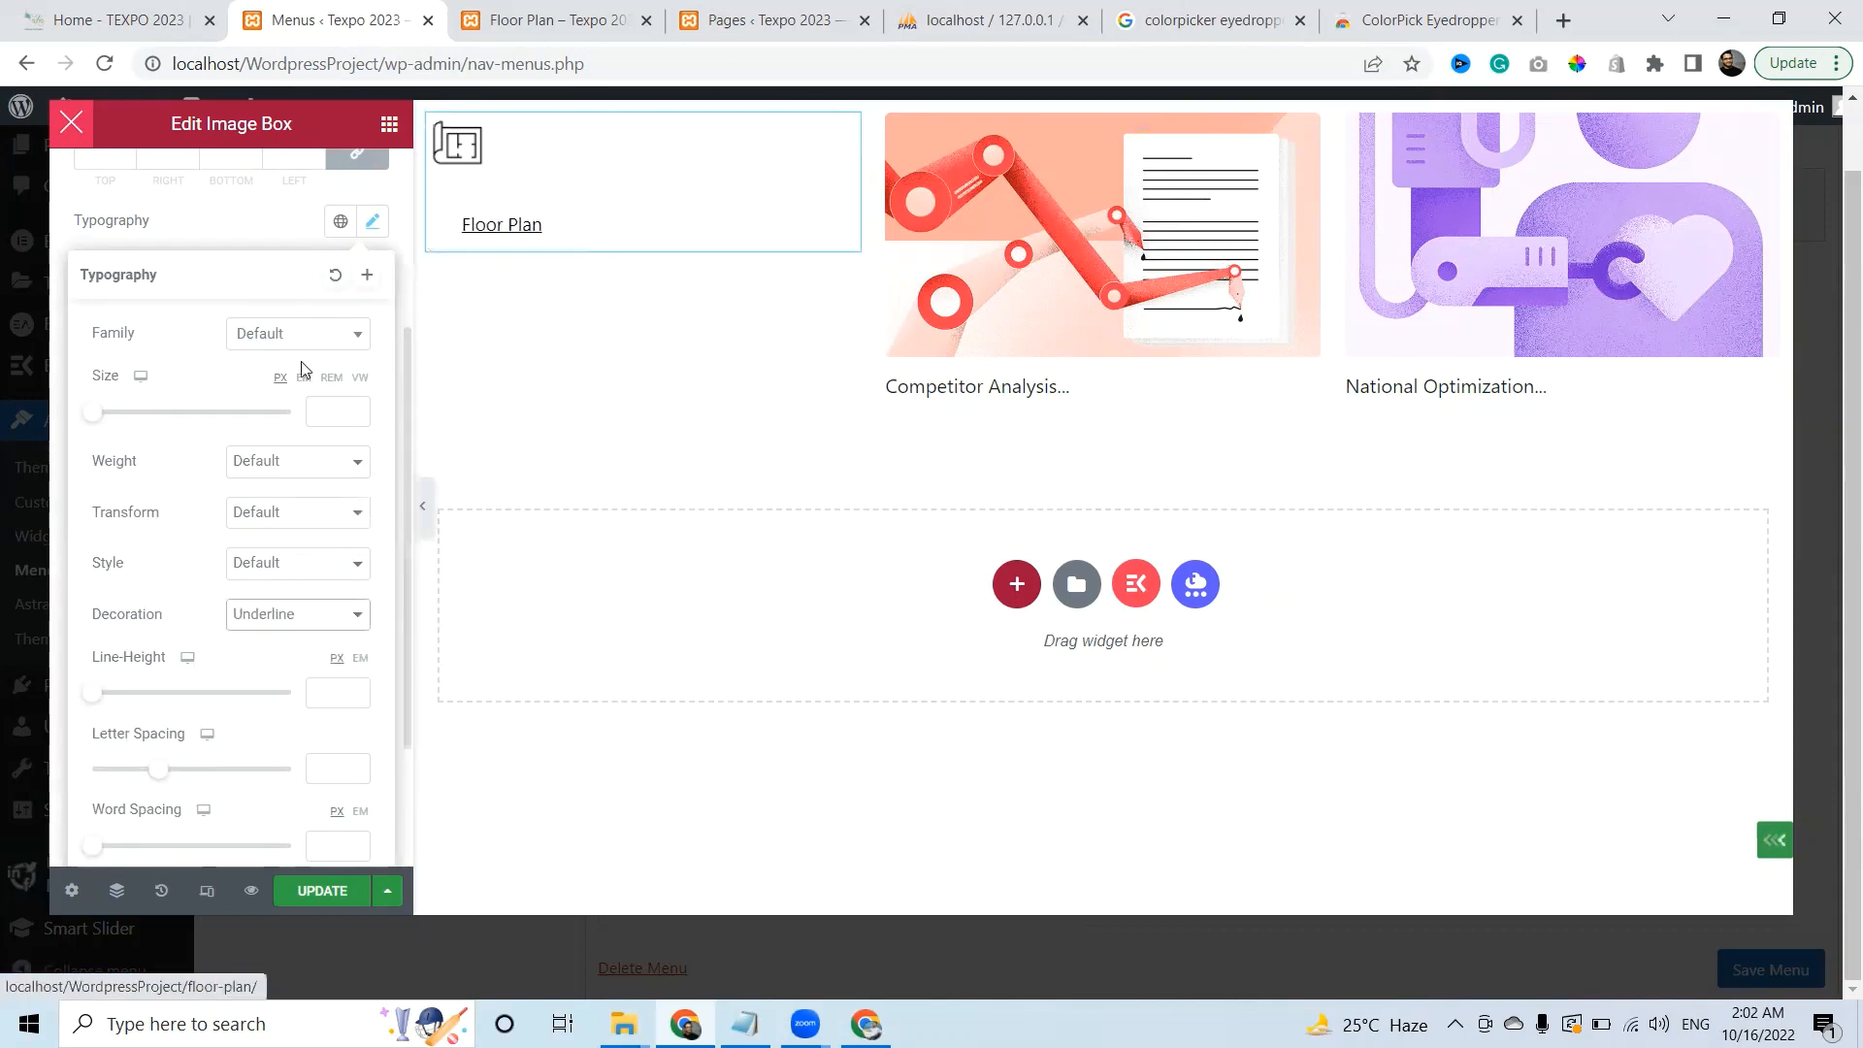
click(254, 231)
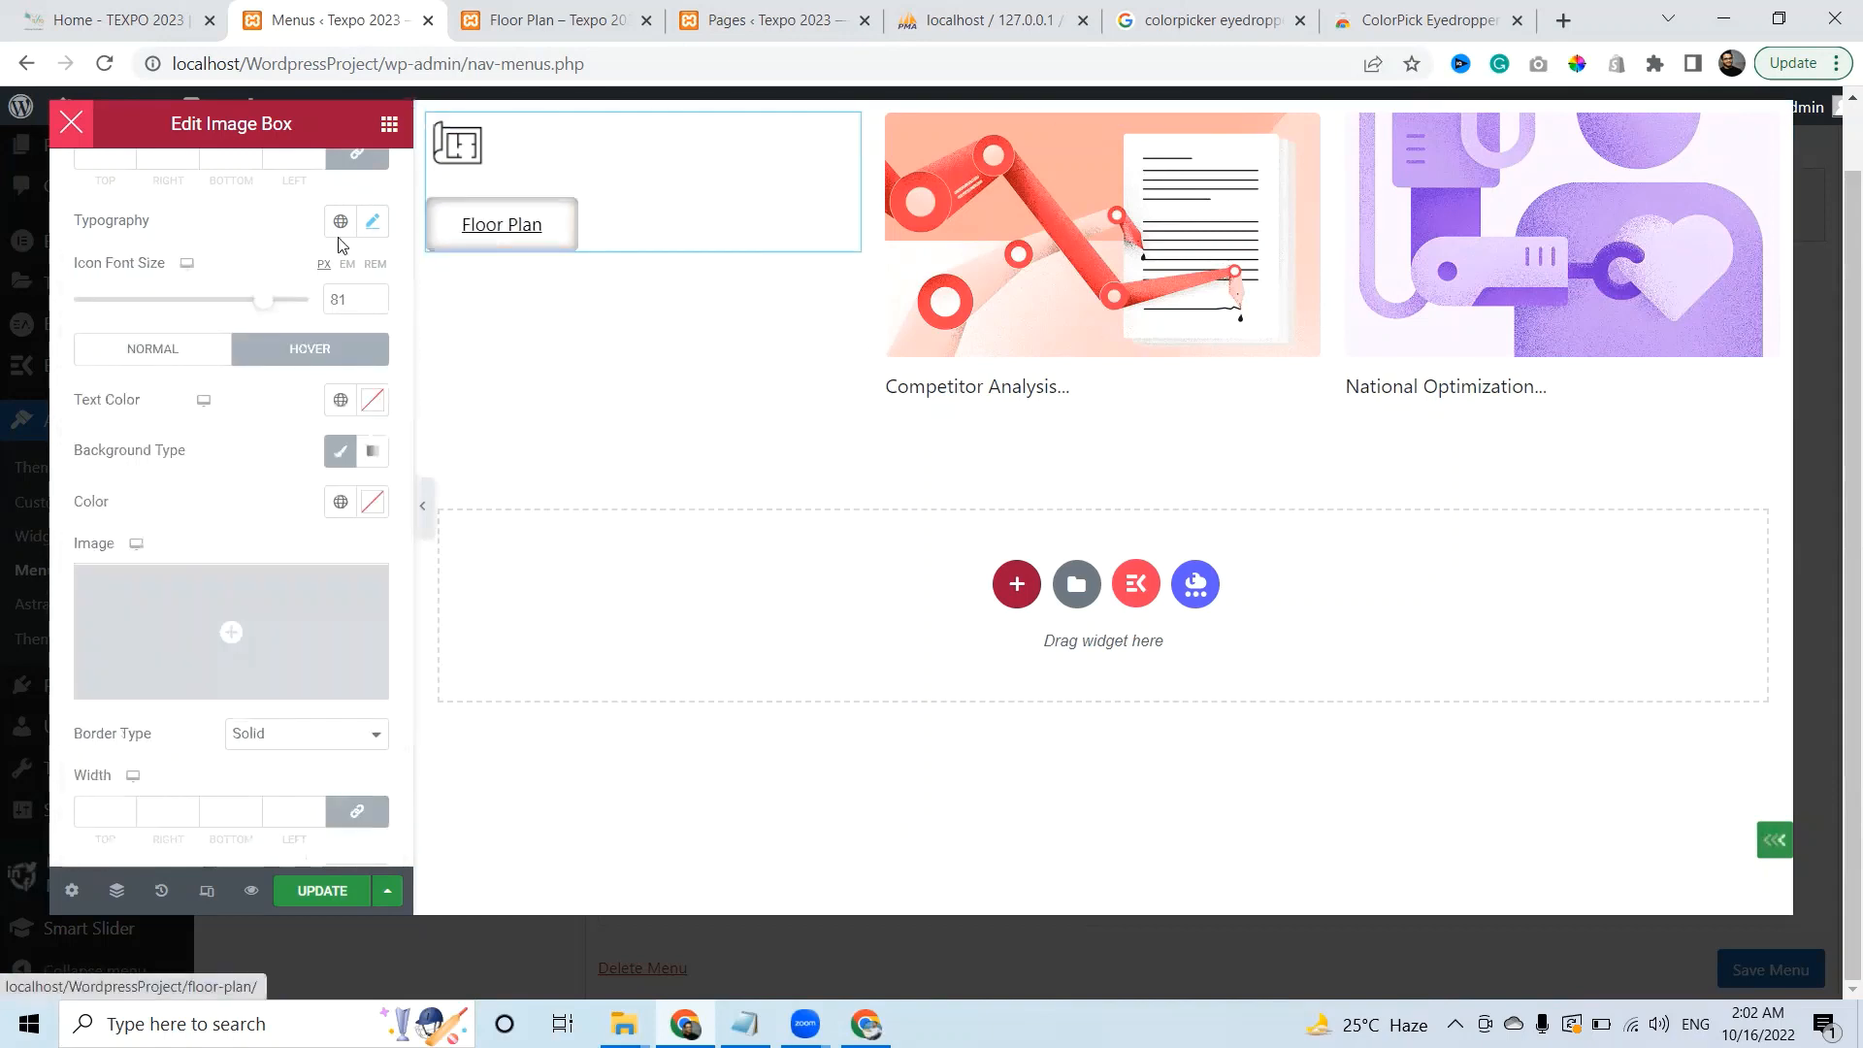
click(373, 225)
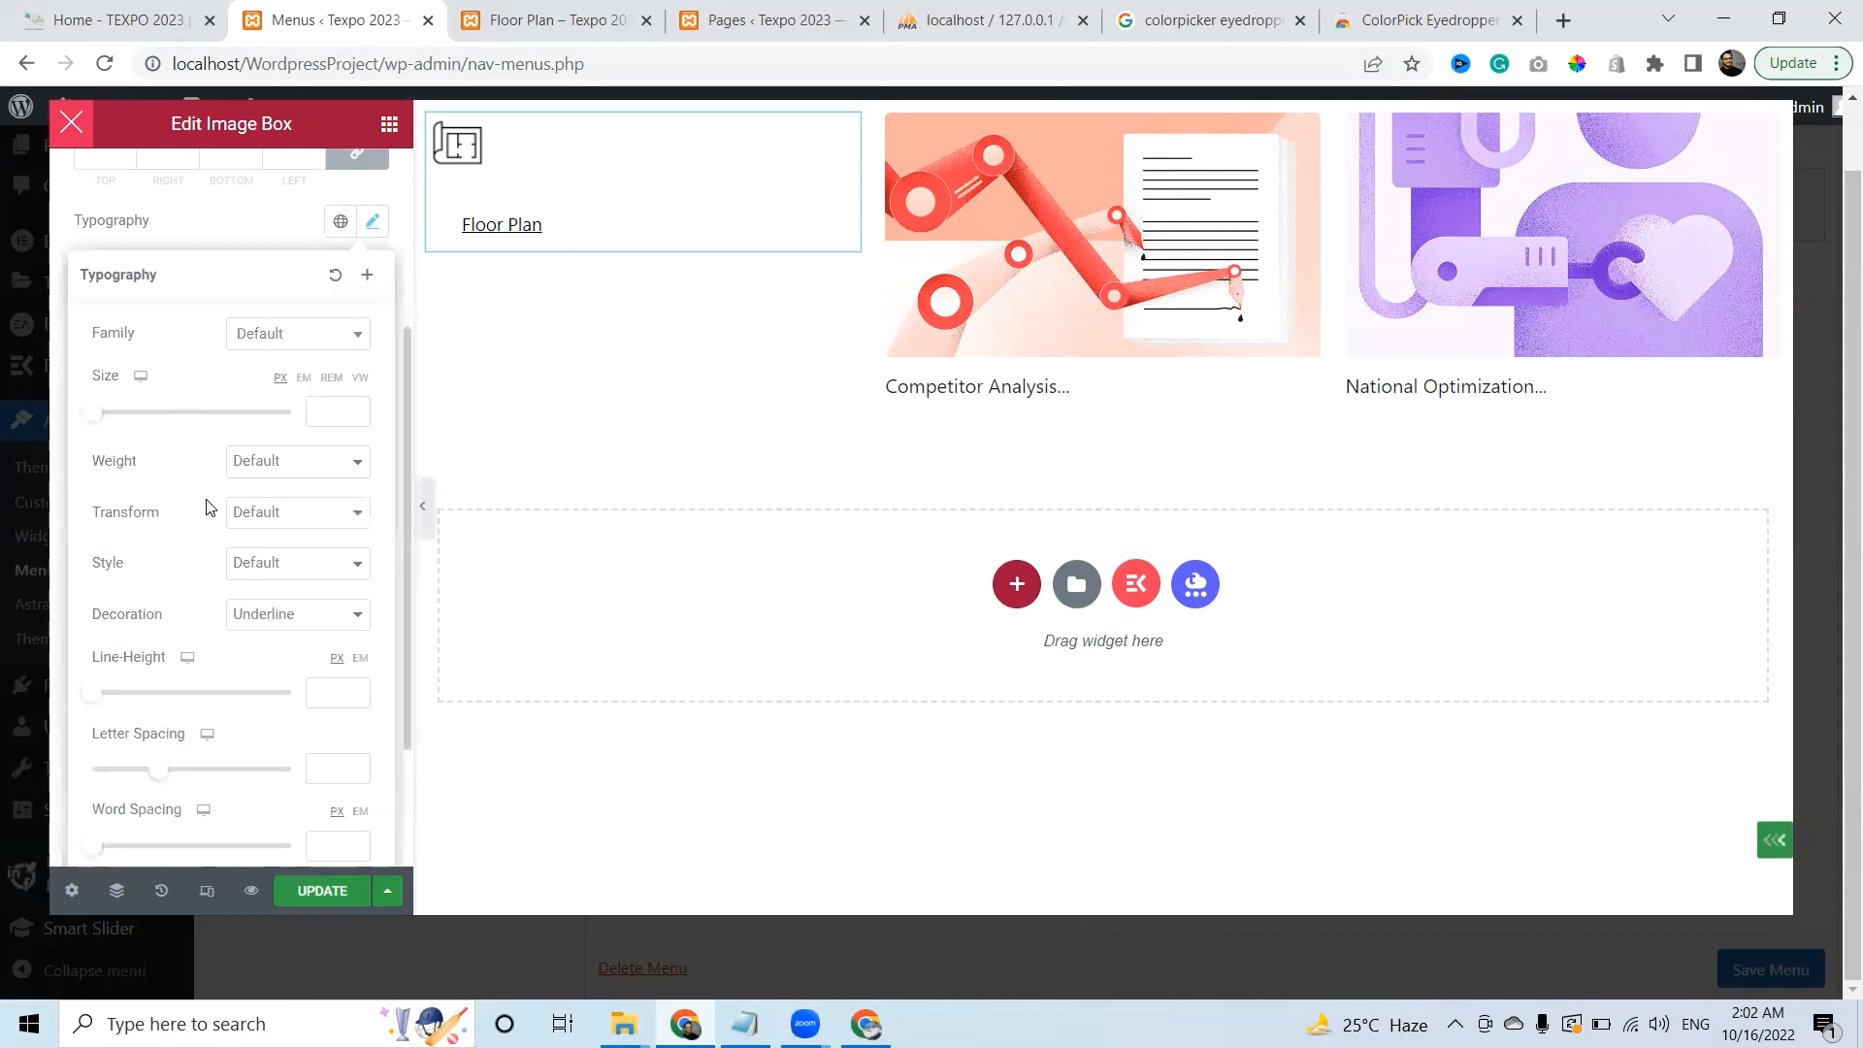
click(307, 613)
click(257, 636)
click(270, 242)
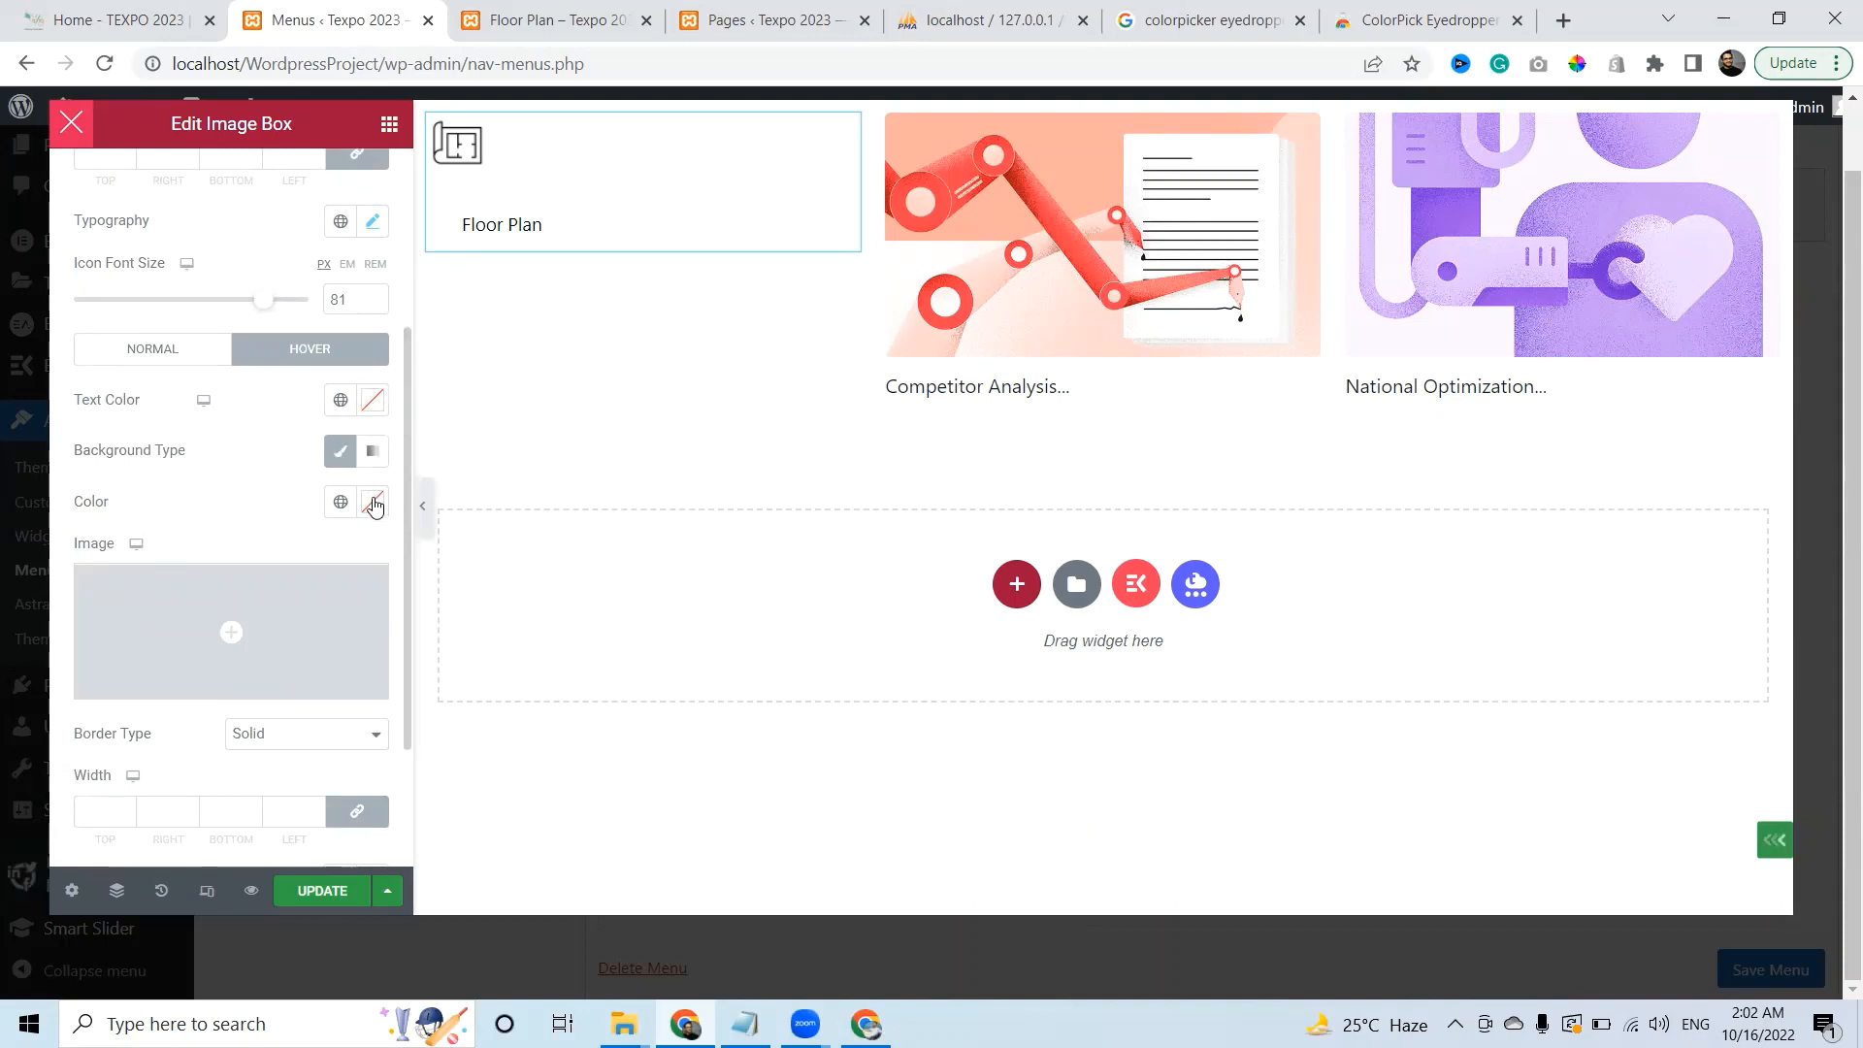
Deselect the classic background for the button's hover state and set its hover border type to None
click(347, 453)
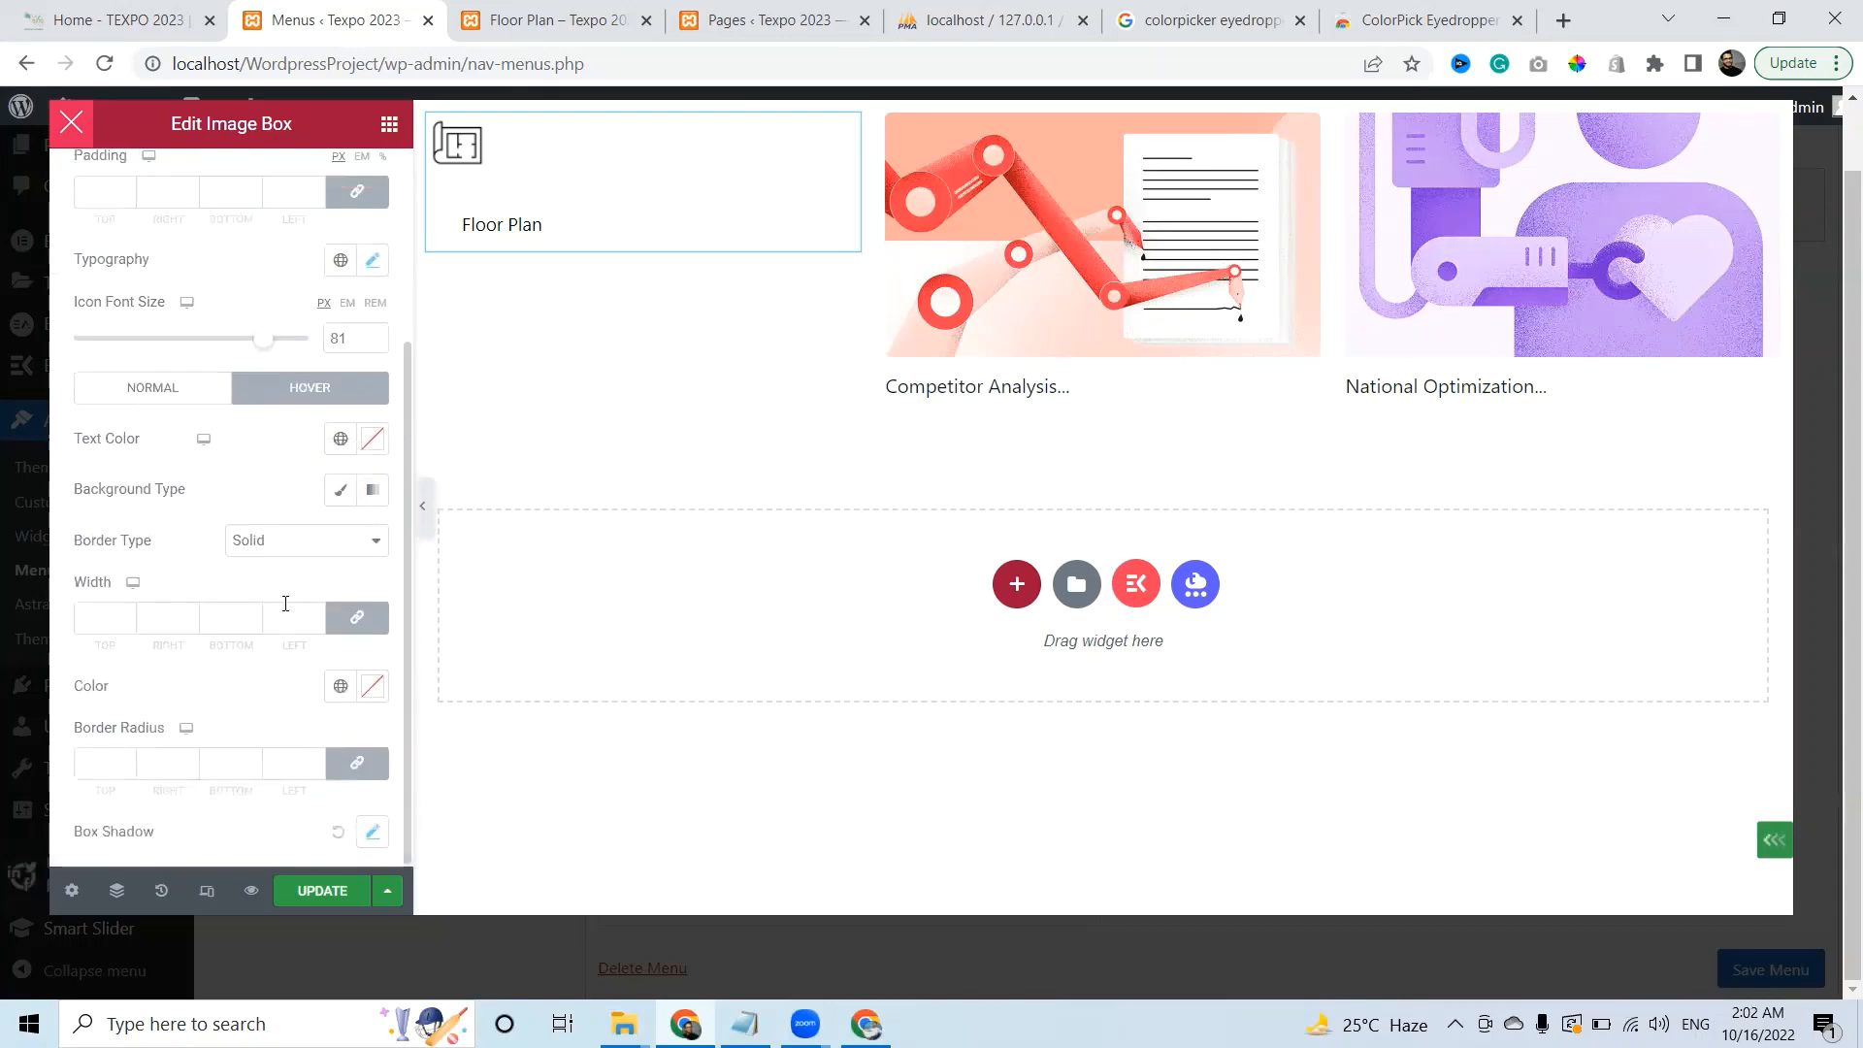
click(305, 540)
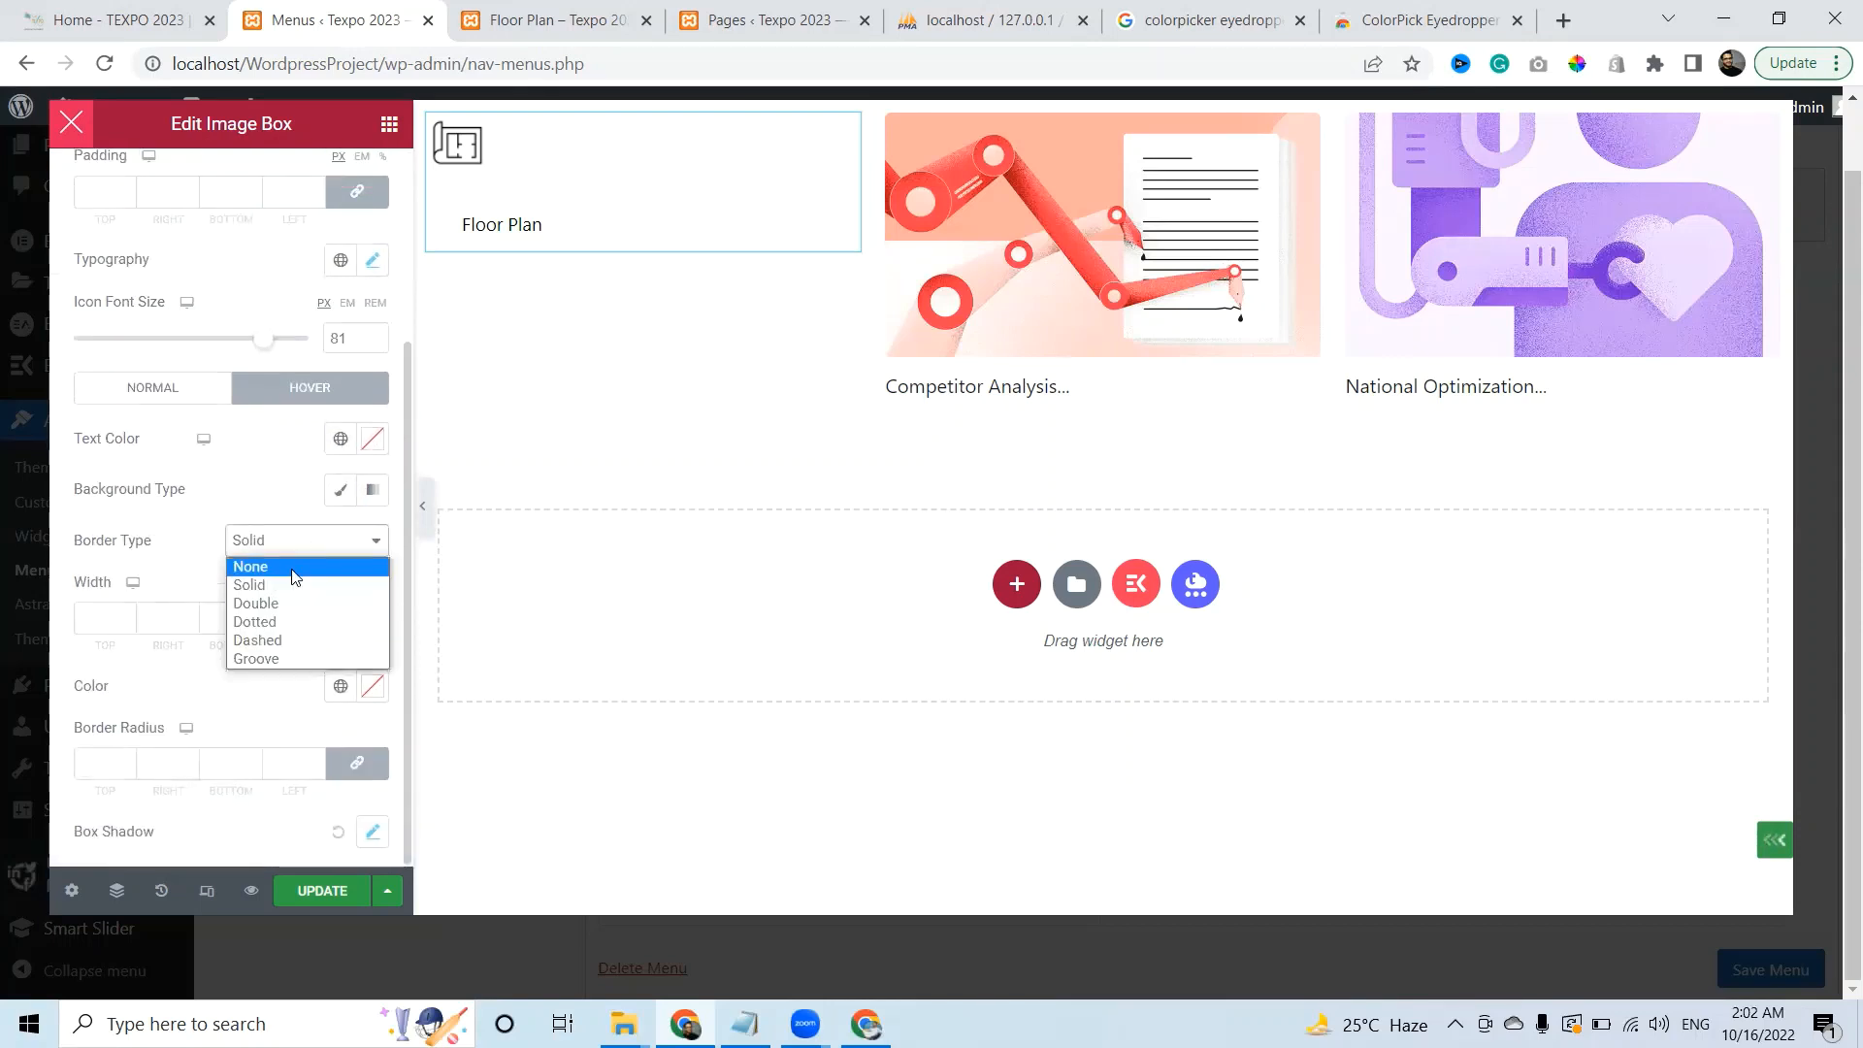
click(292, 569)
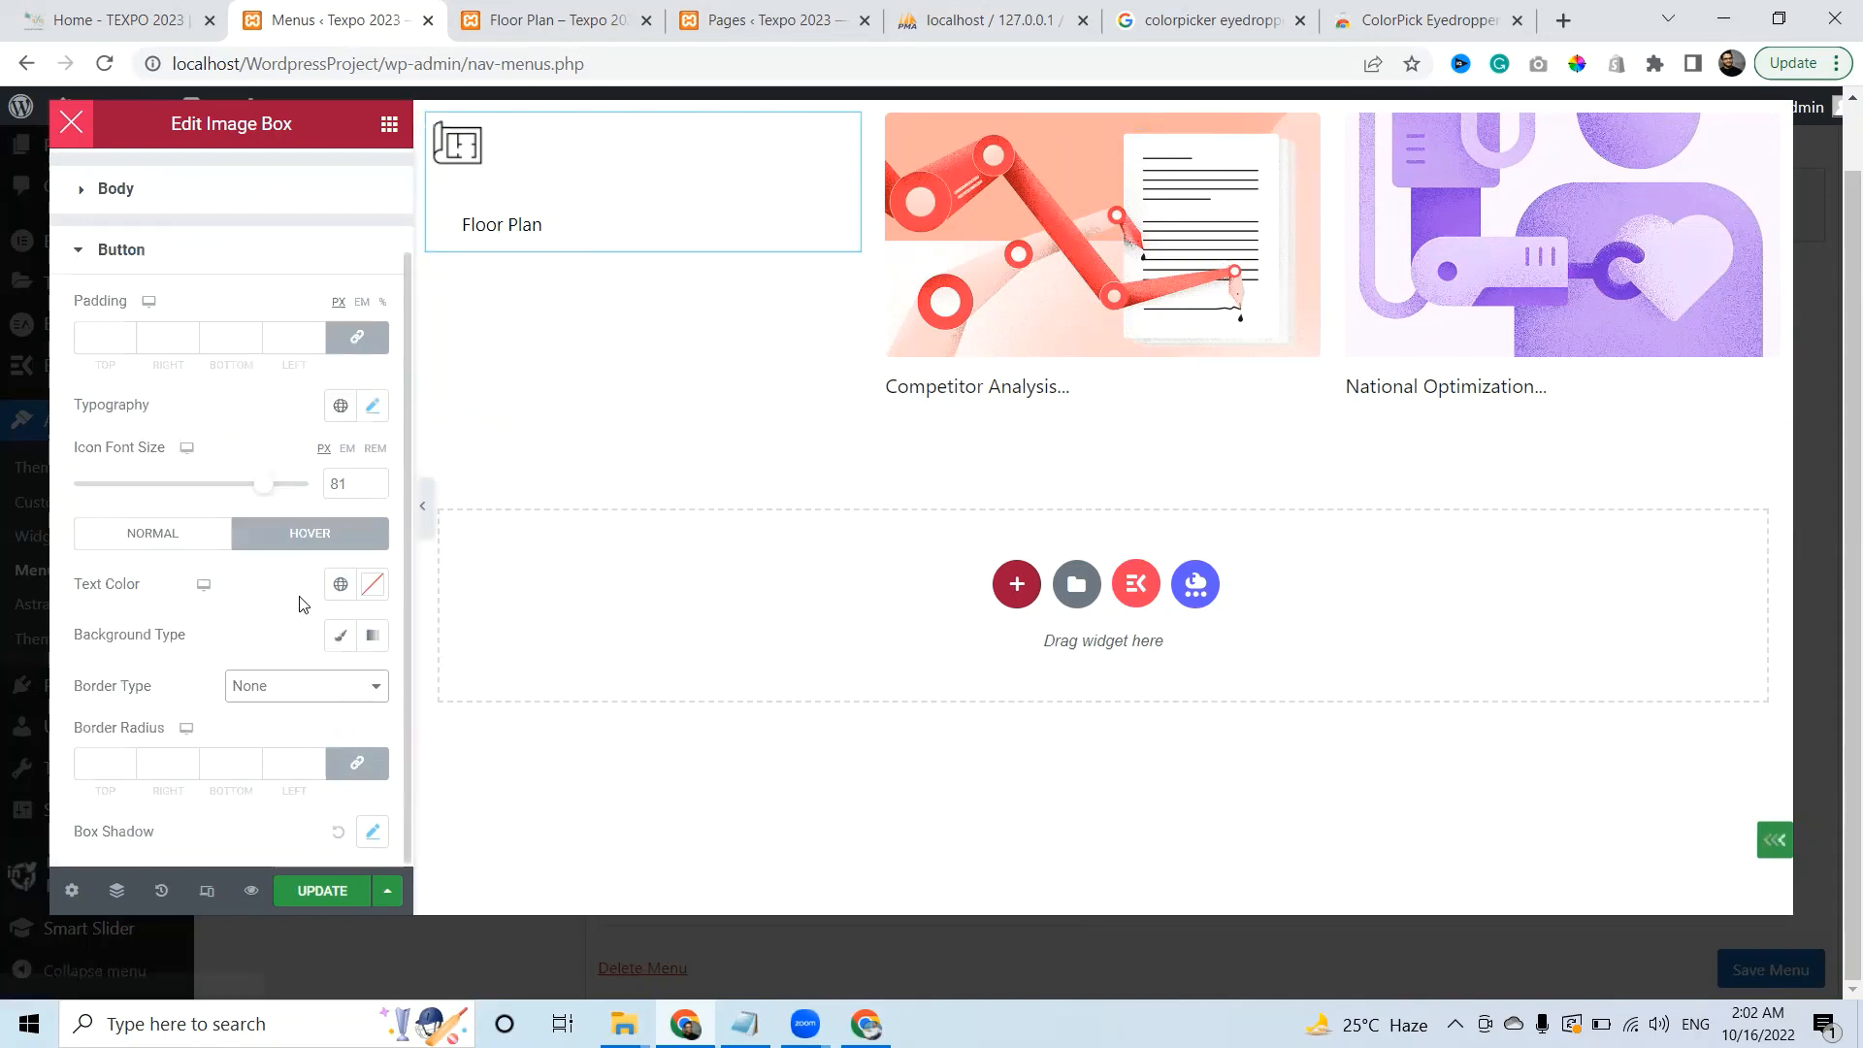
Make the button's hover box shadow fully transparent by setting its color to rgba(0, 0, 0, 0)
click(367, 833)
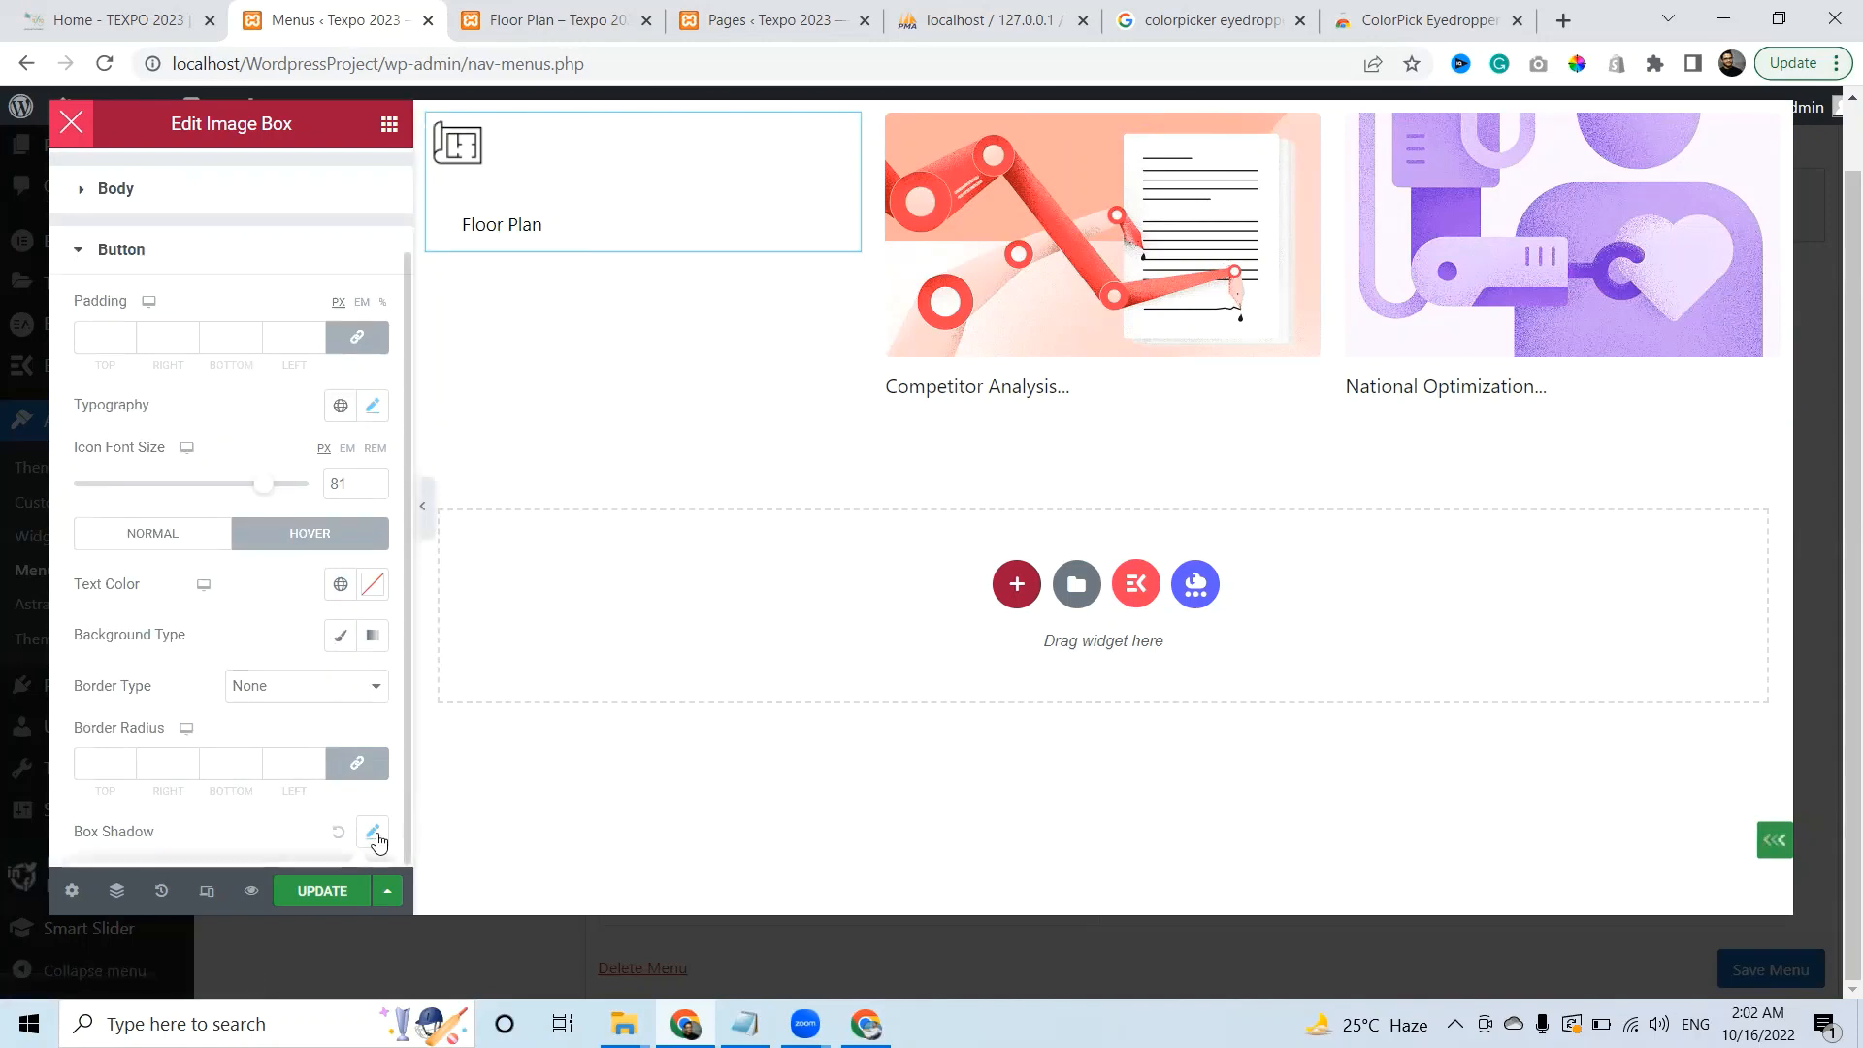
scroll(404, 825, down, 1)
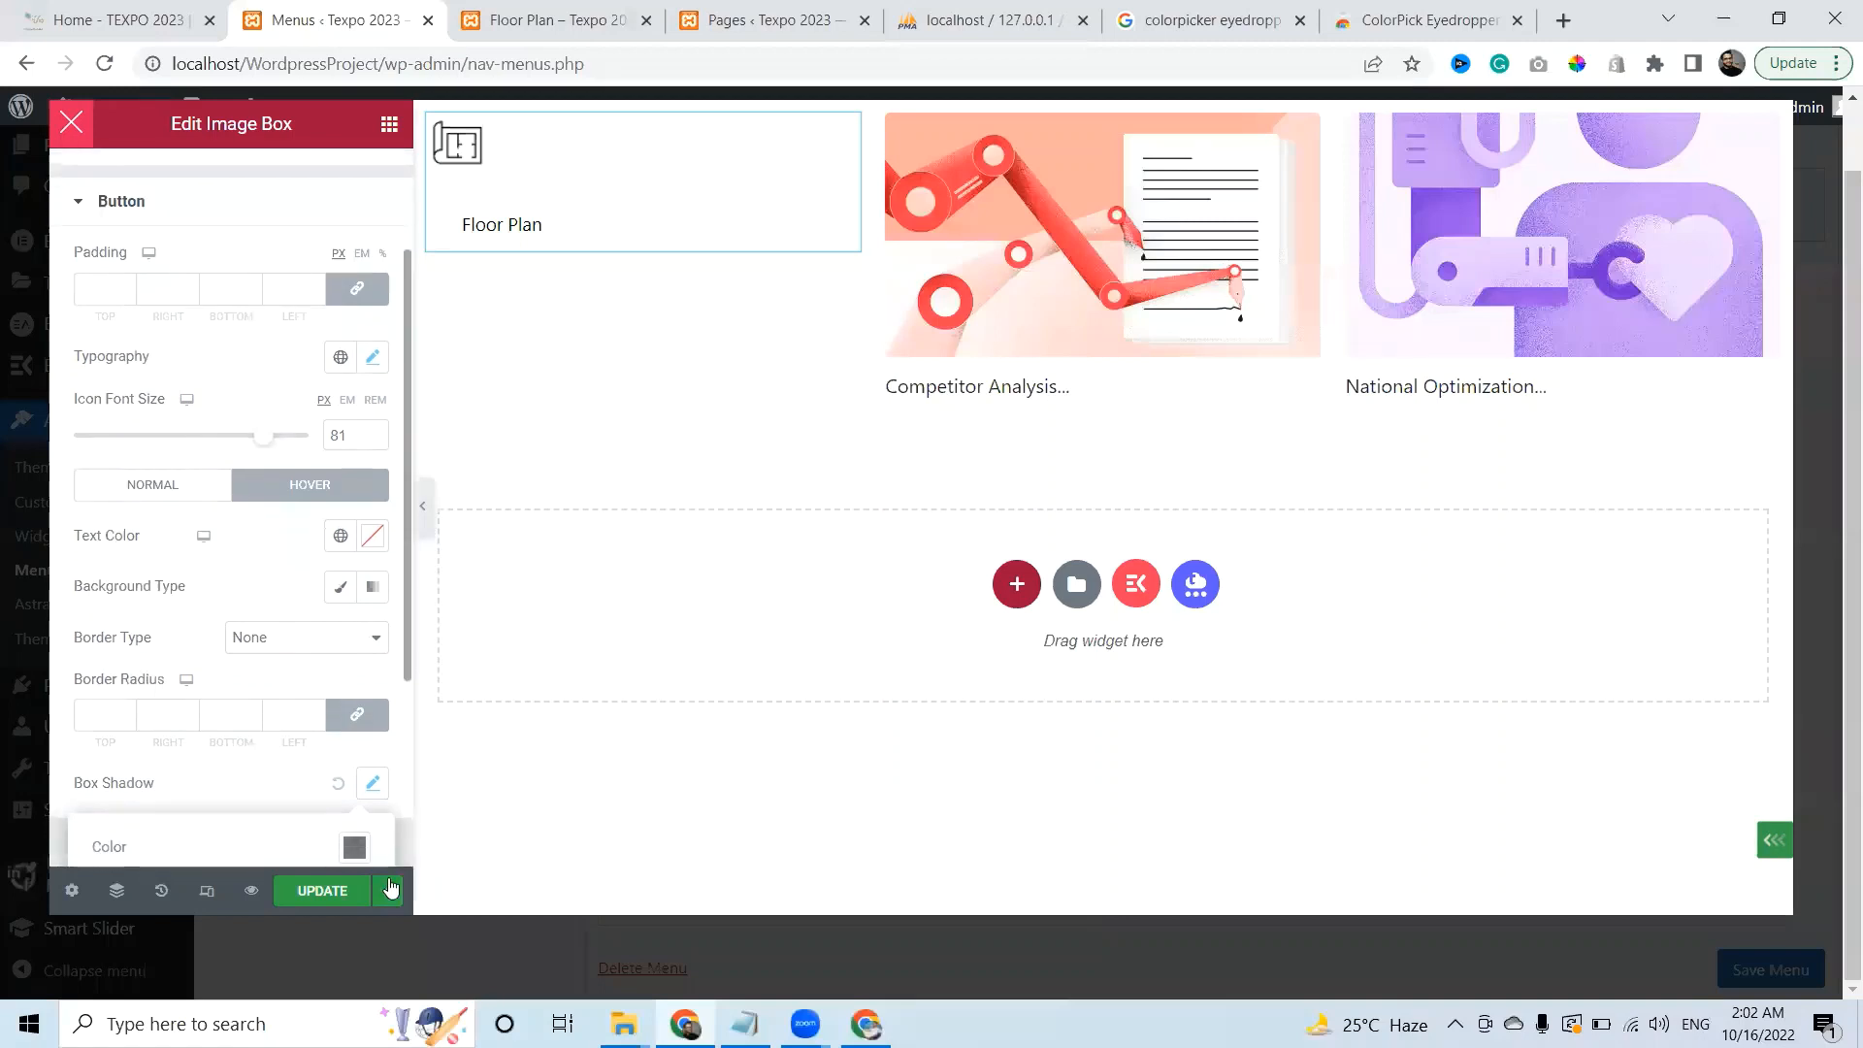
click(369, 956)
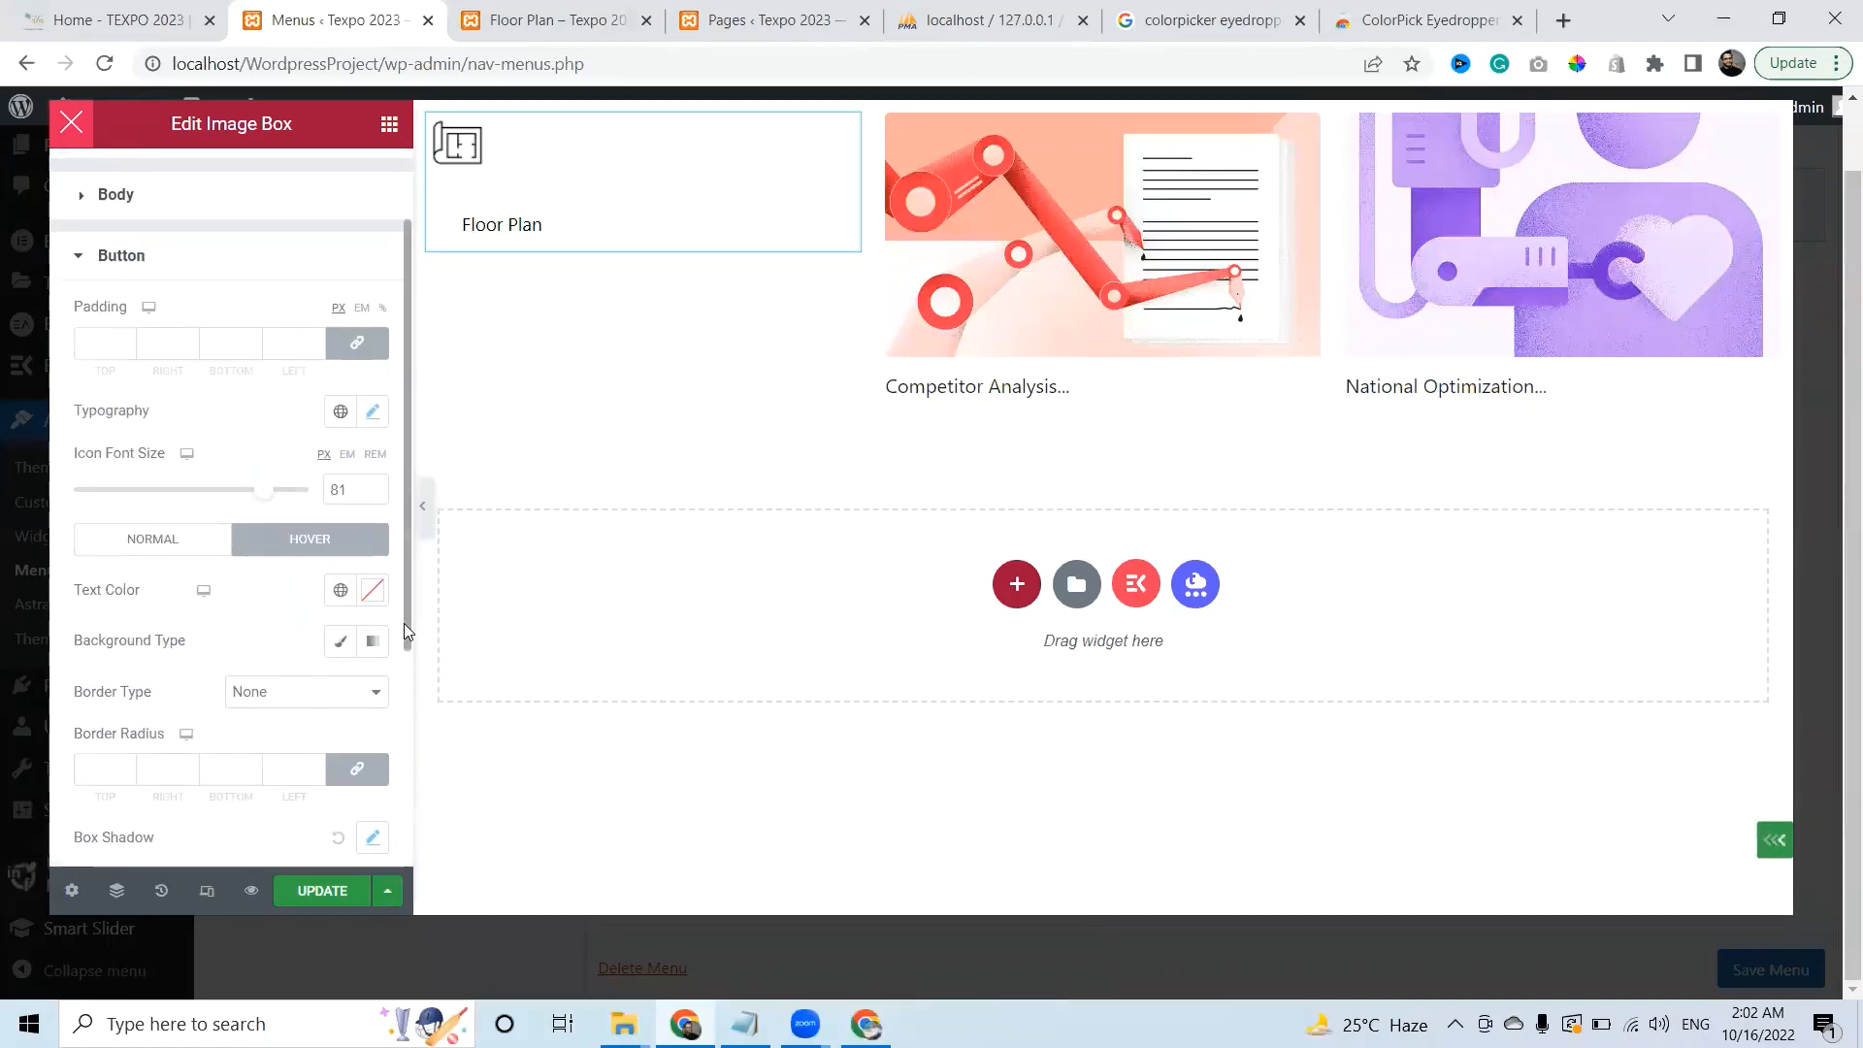
drag(404, 624, 403, 781)
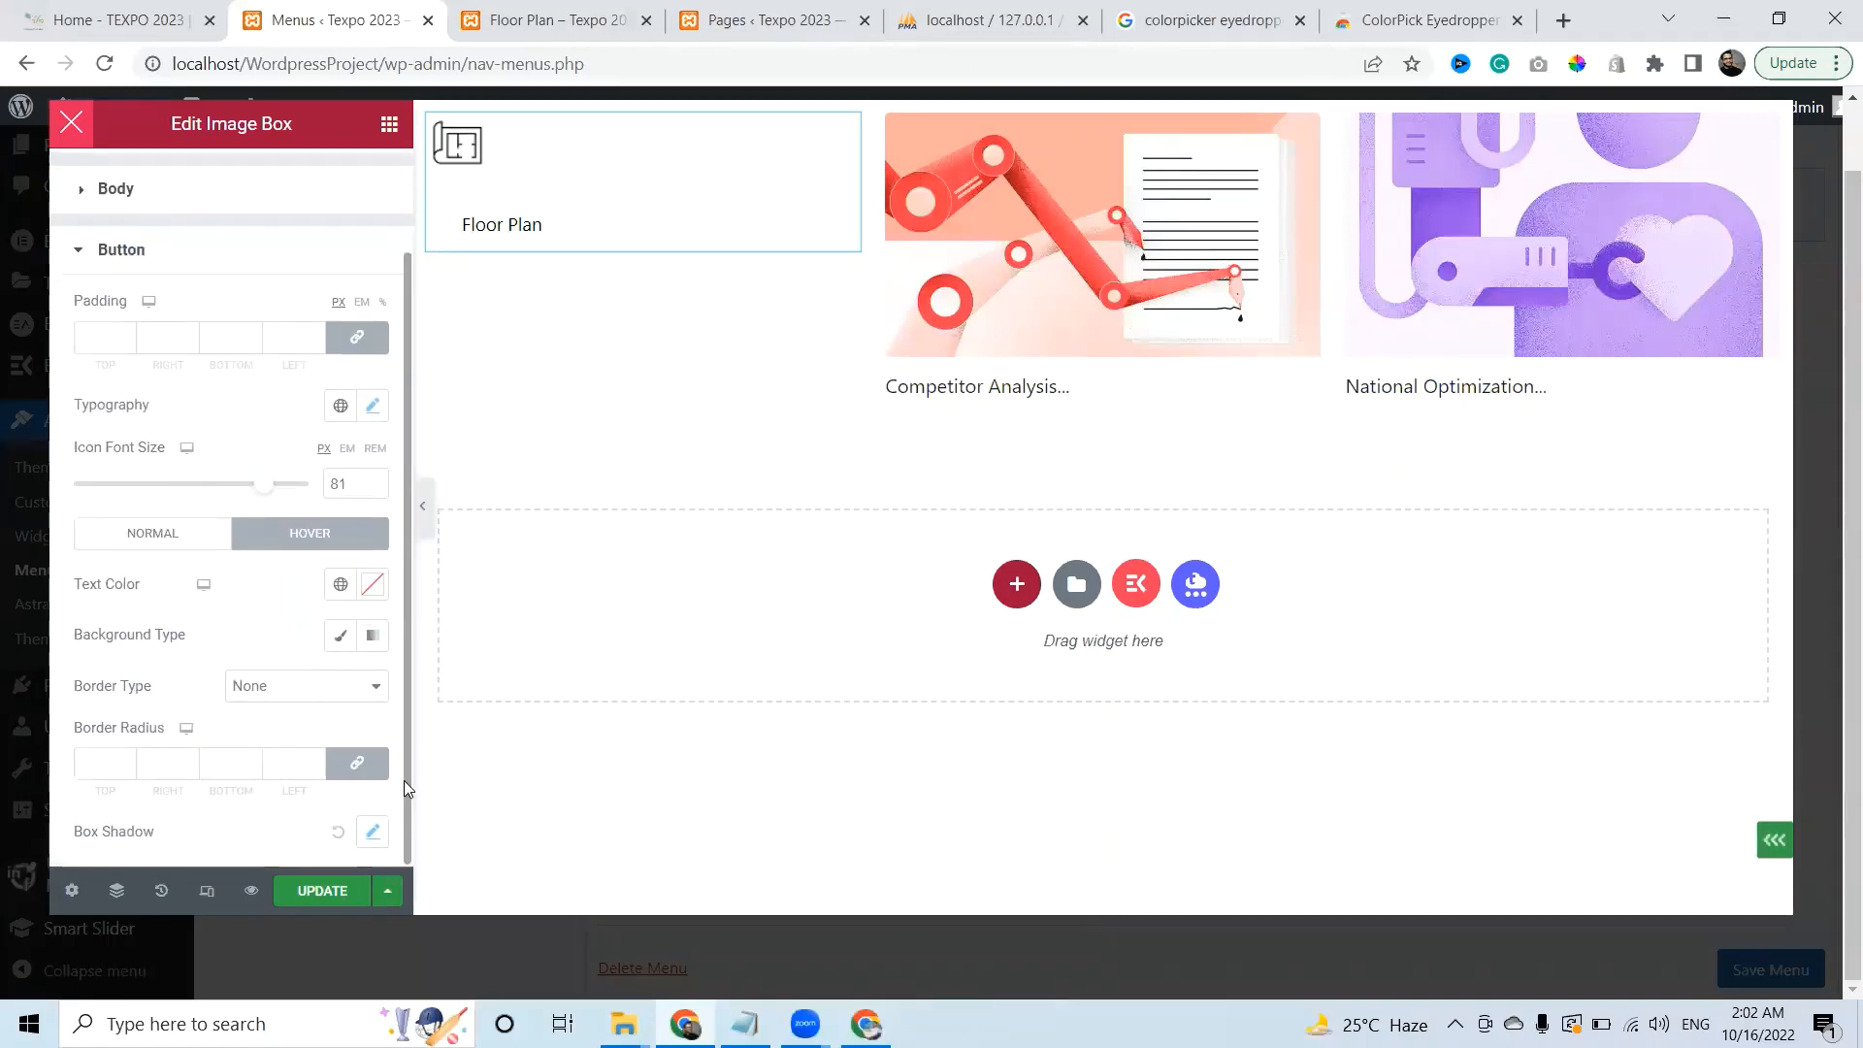
click(375, 836)
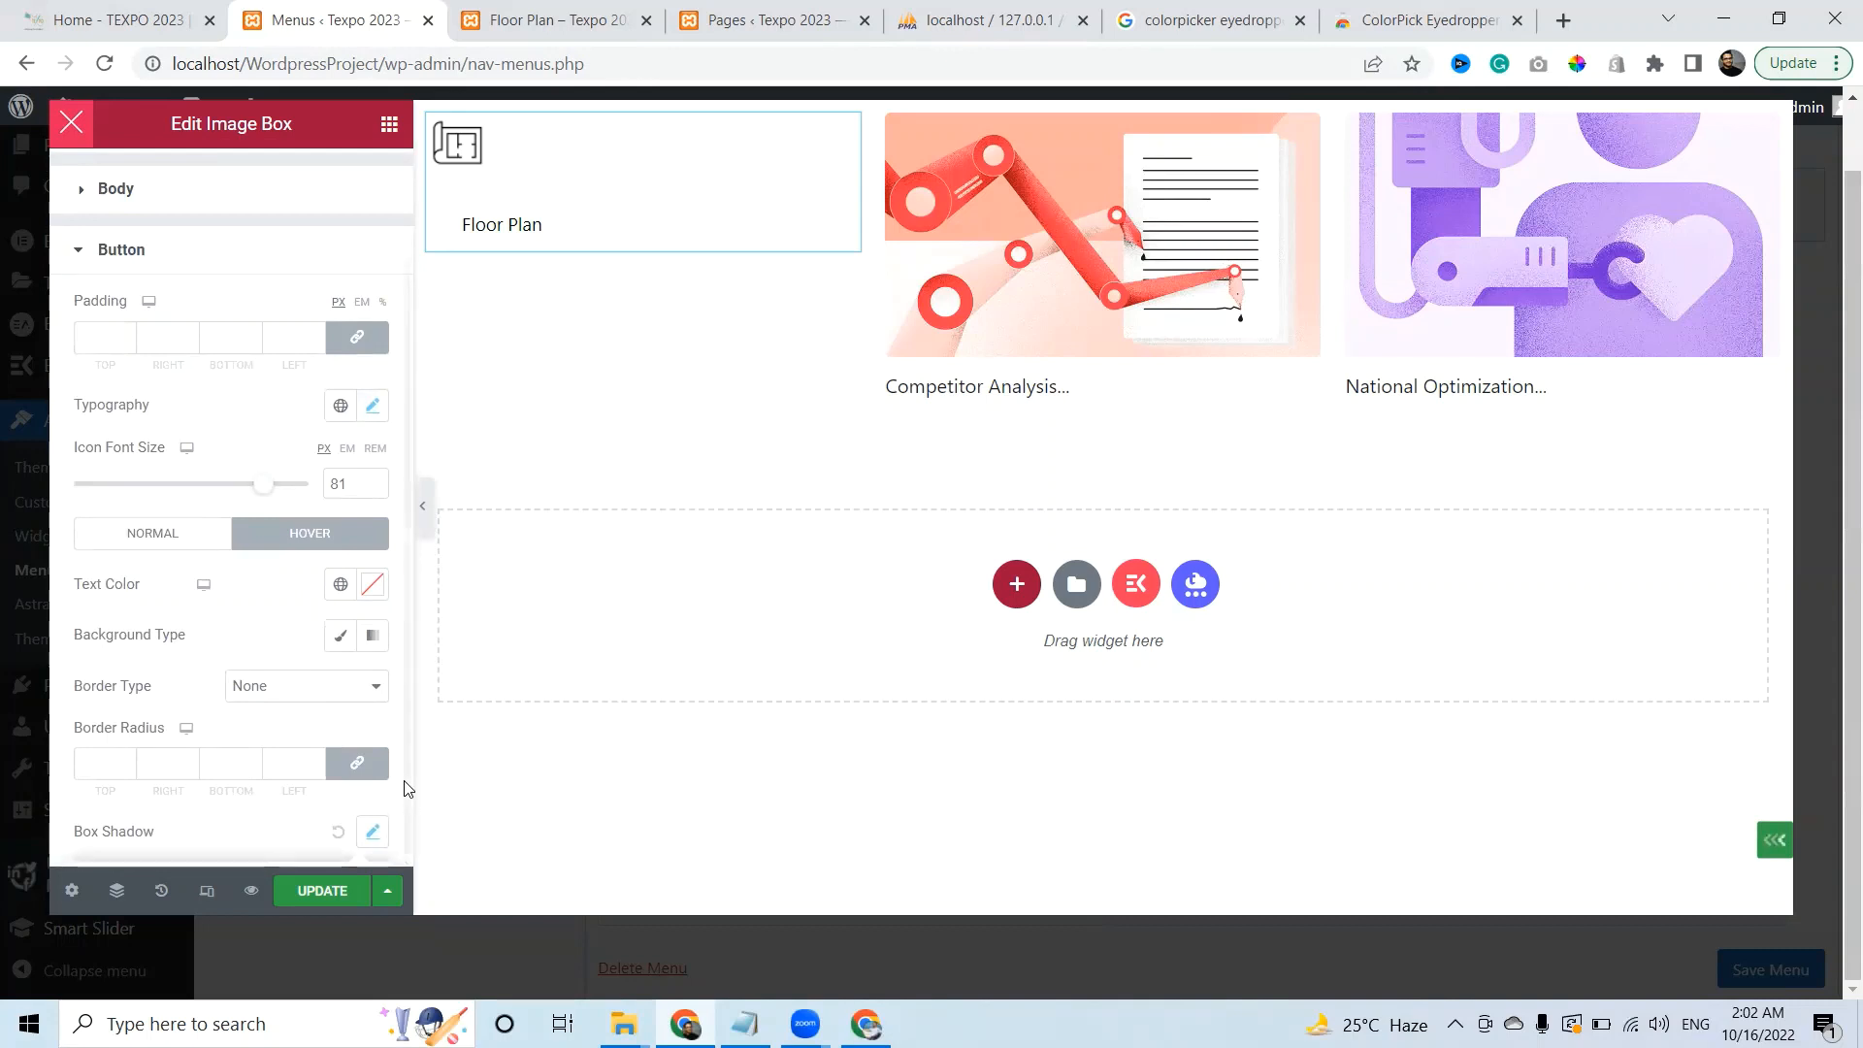
drag(404, 602, 405, 852)
click(398, 827)
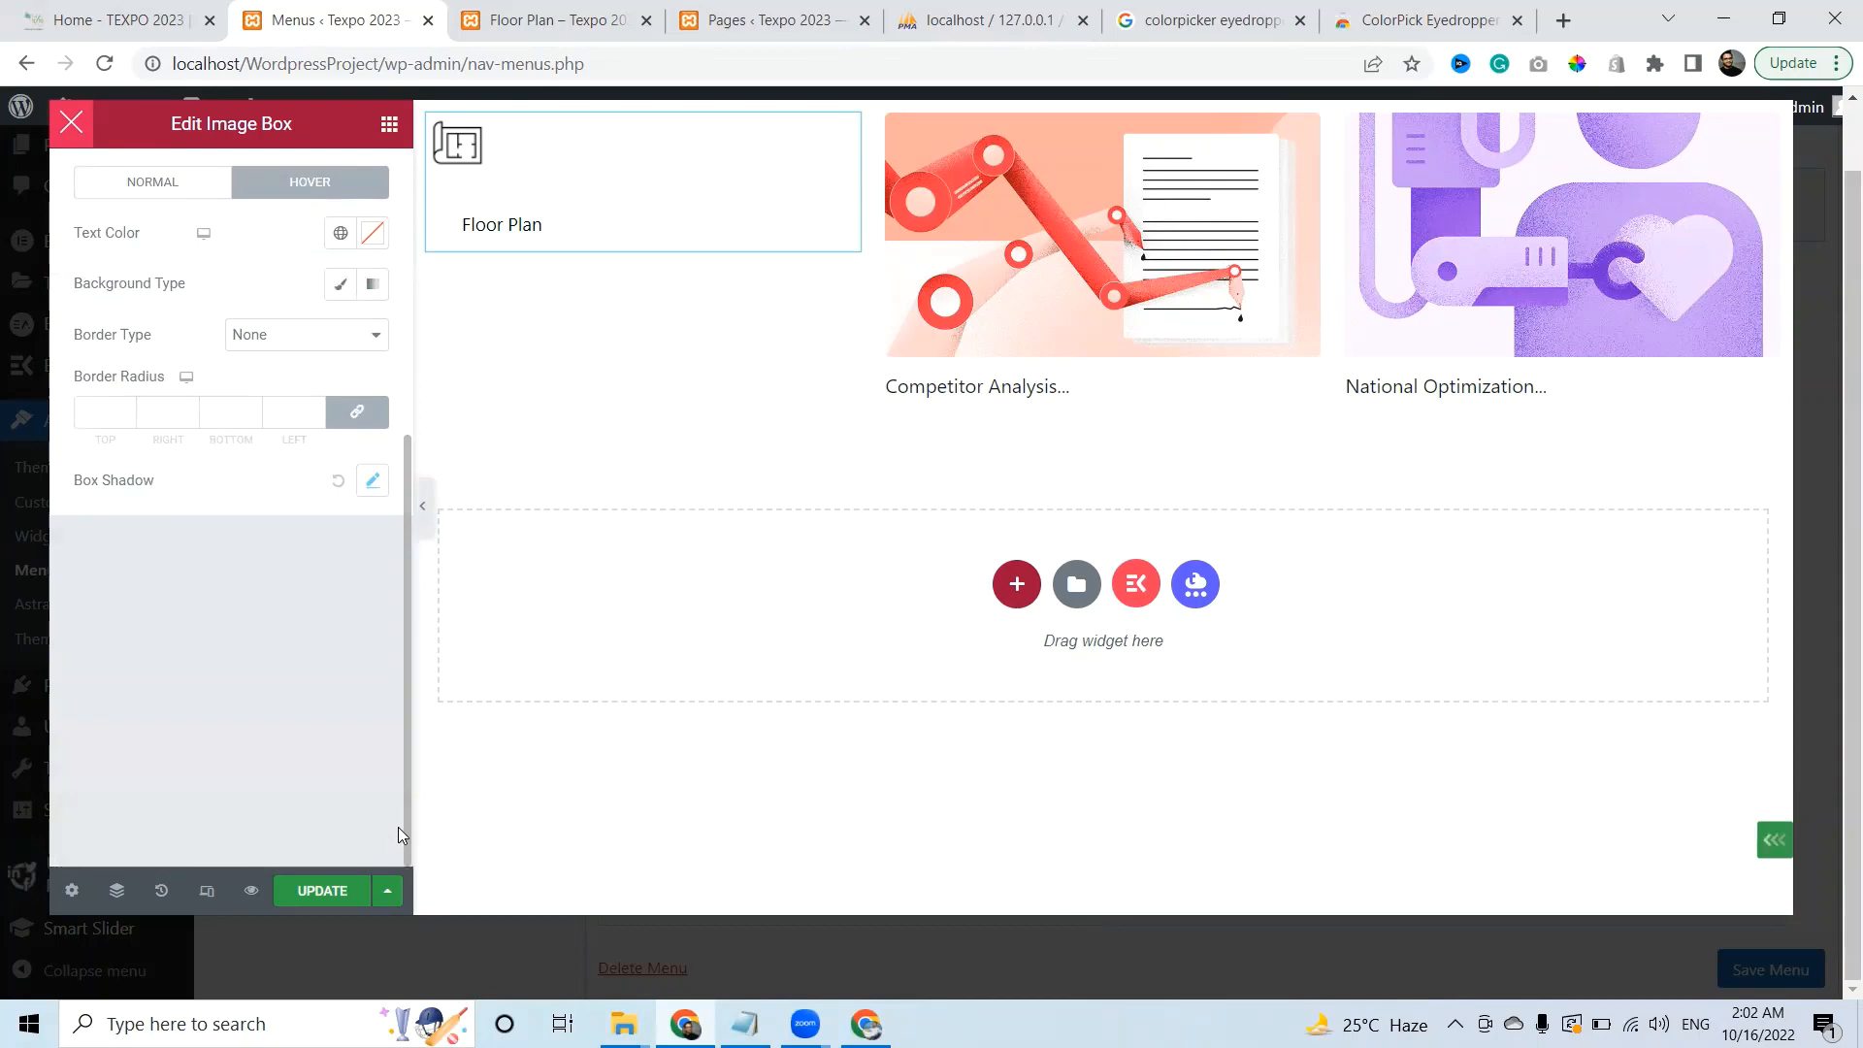
click(372, 482)
click(355, 544)
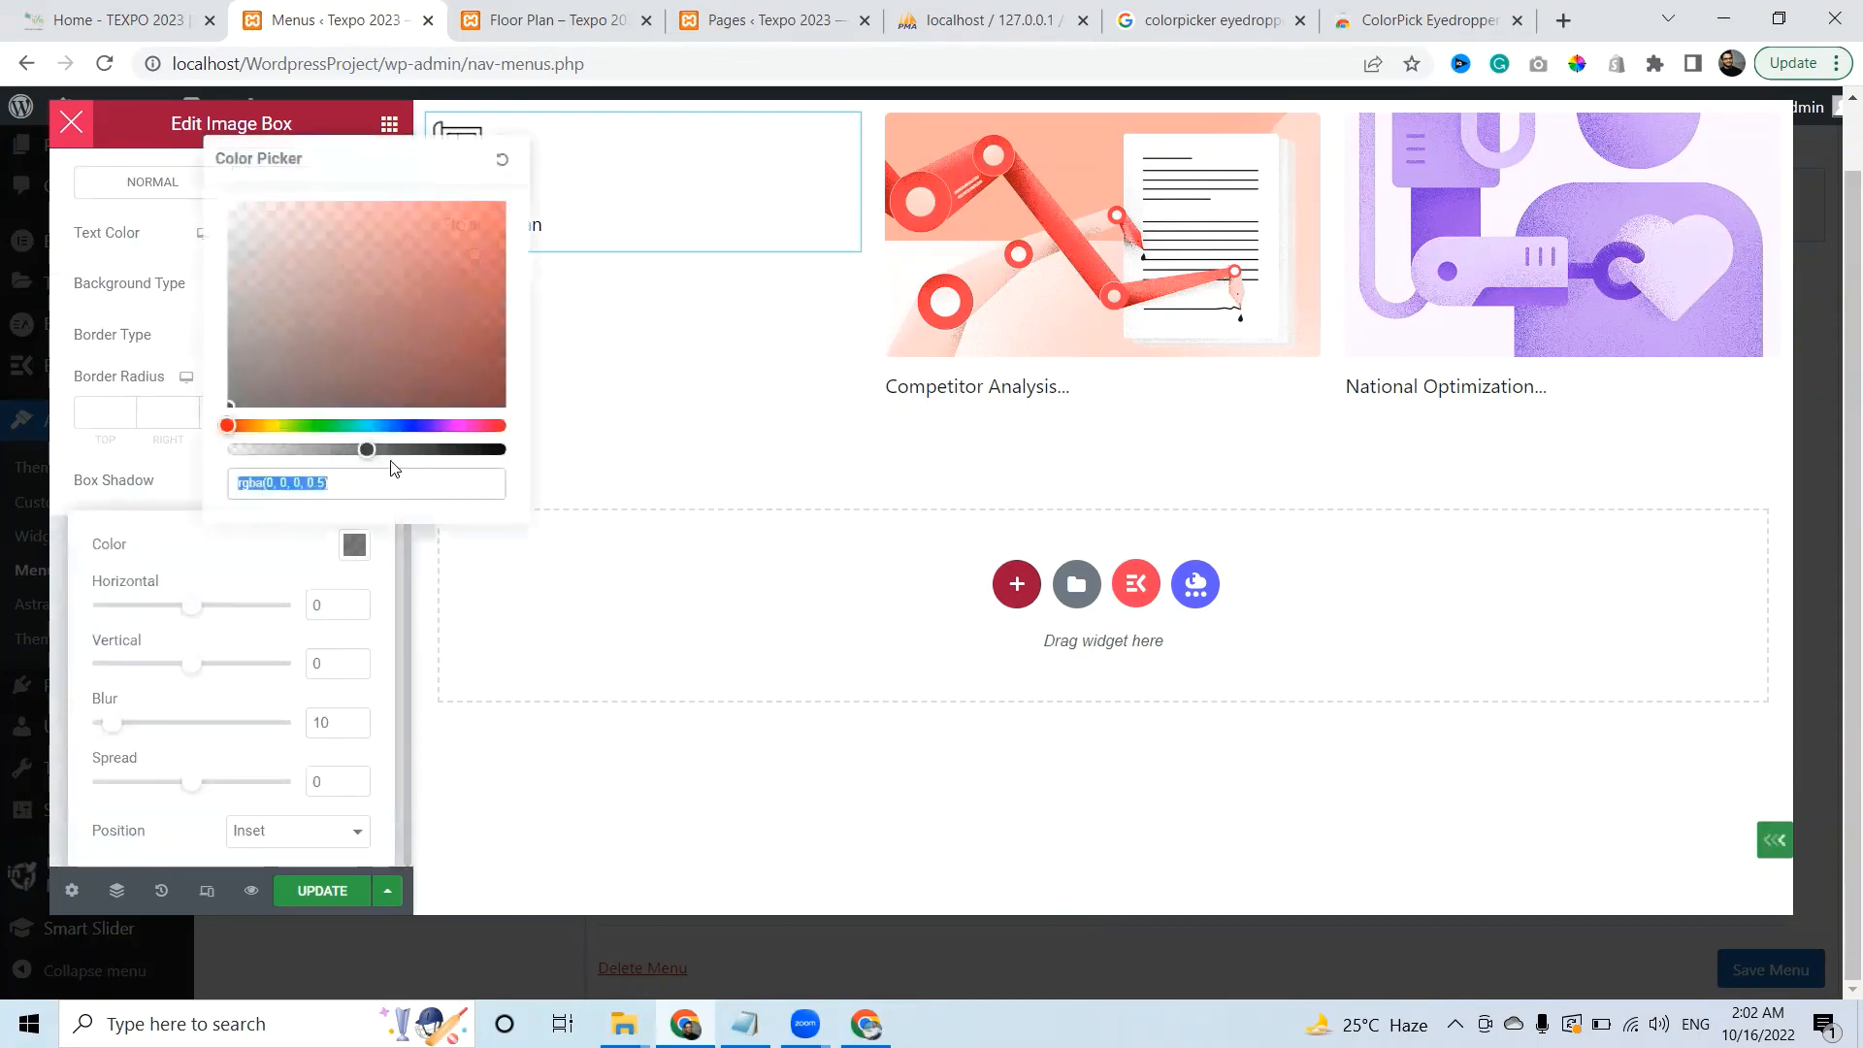
drag(367, 449, 69, 461)
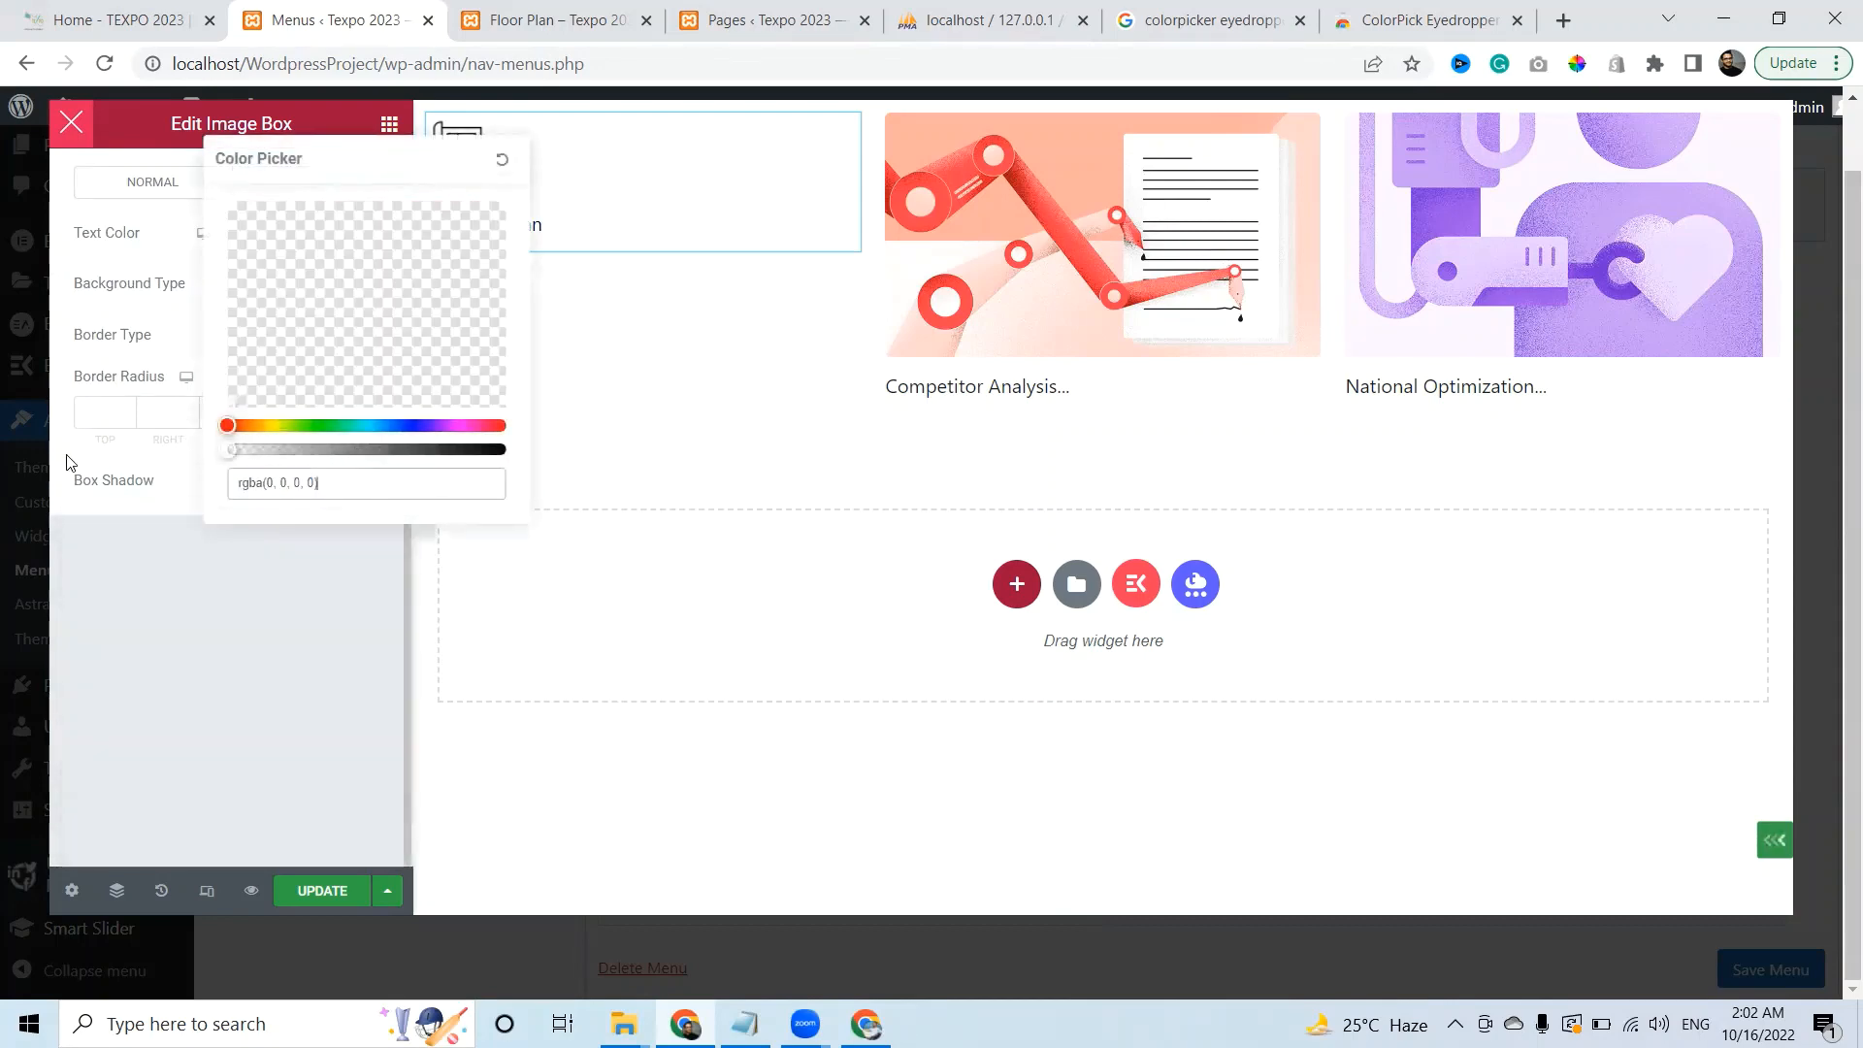
click(64, 462)
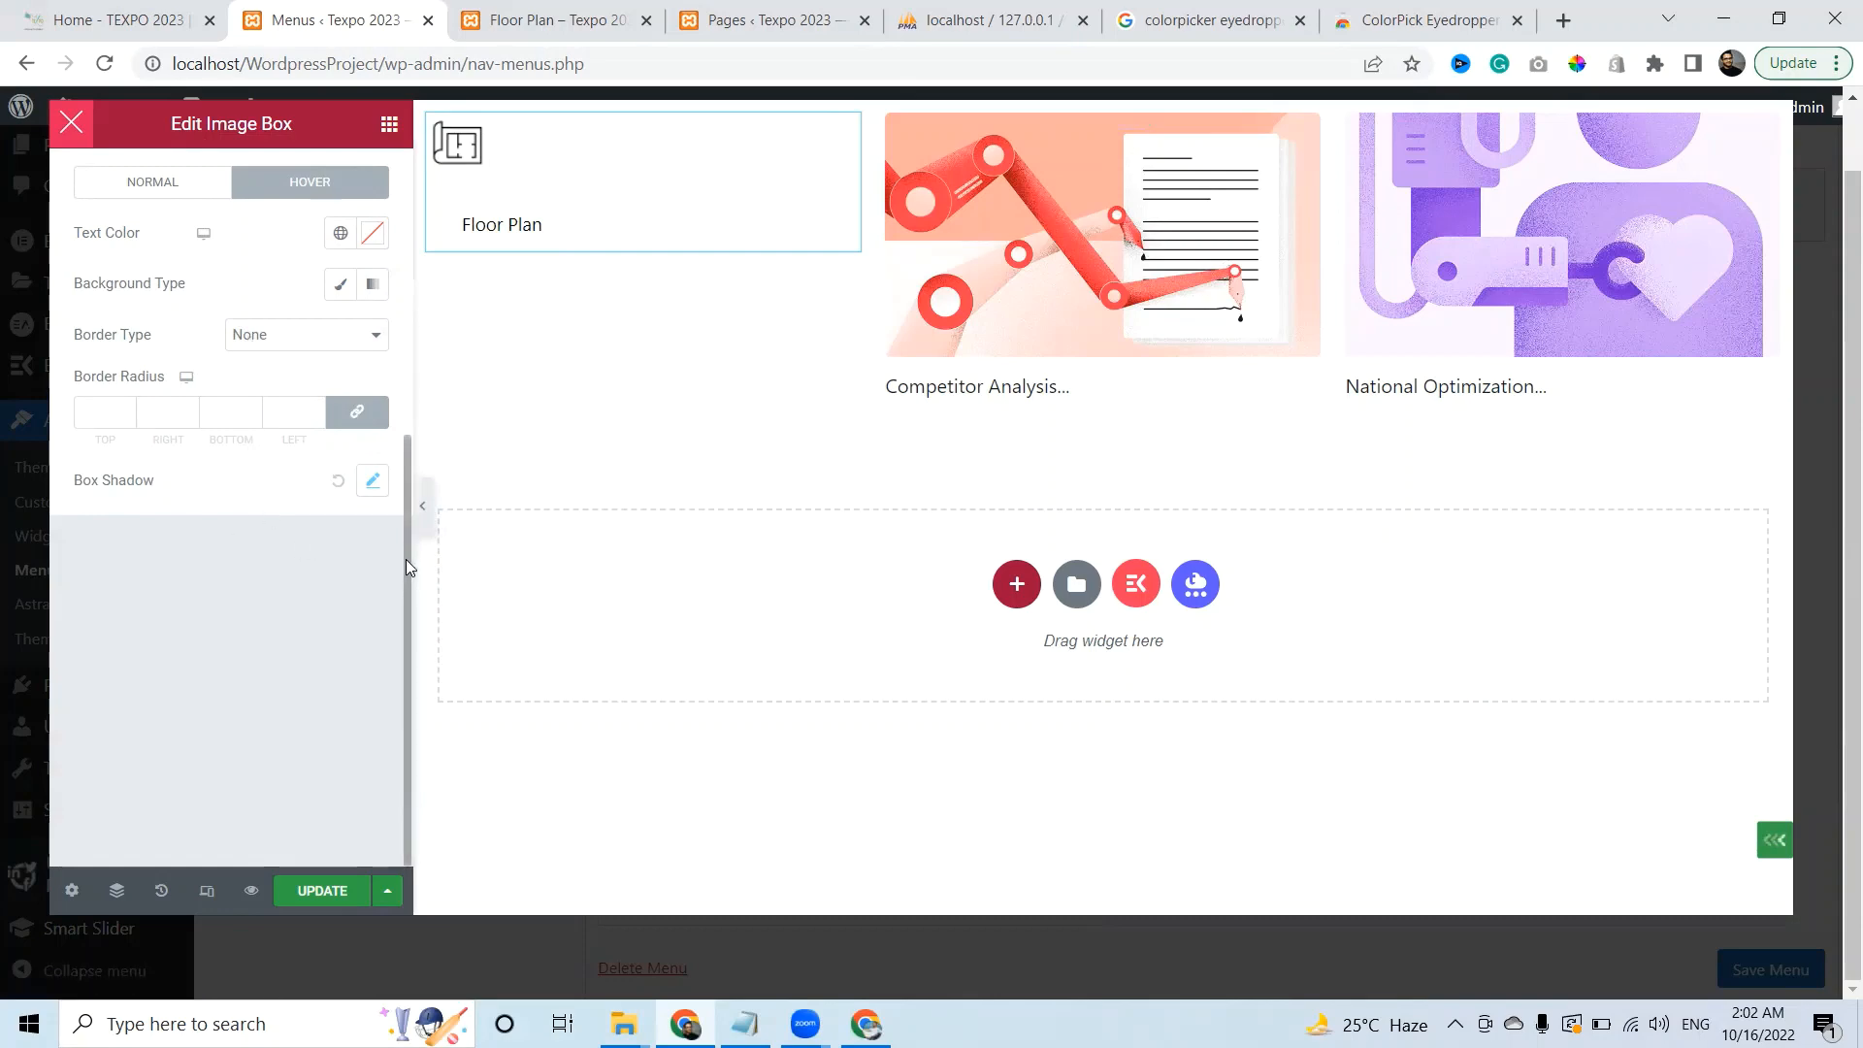
Set the Floor Plan button's icon font size to 67 px and collapse the button style settings
scroll(406, 557, up, 3)
drag(262, 367, 230, 408)
scroll(224, 361, up, 1)
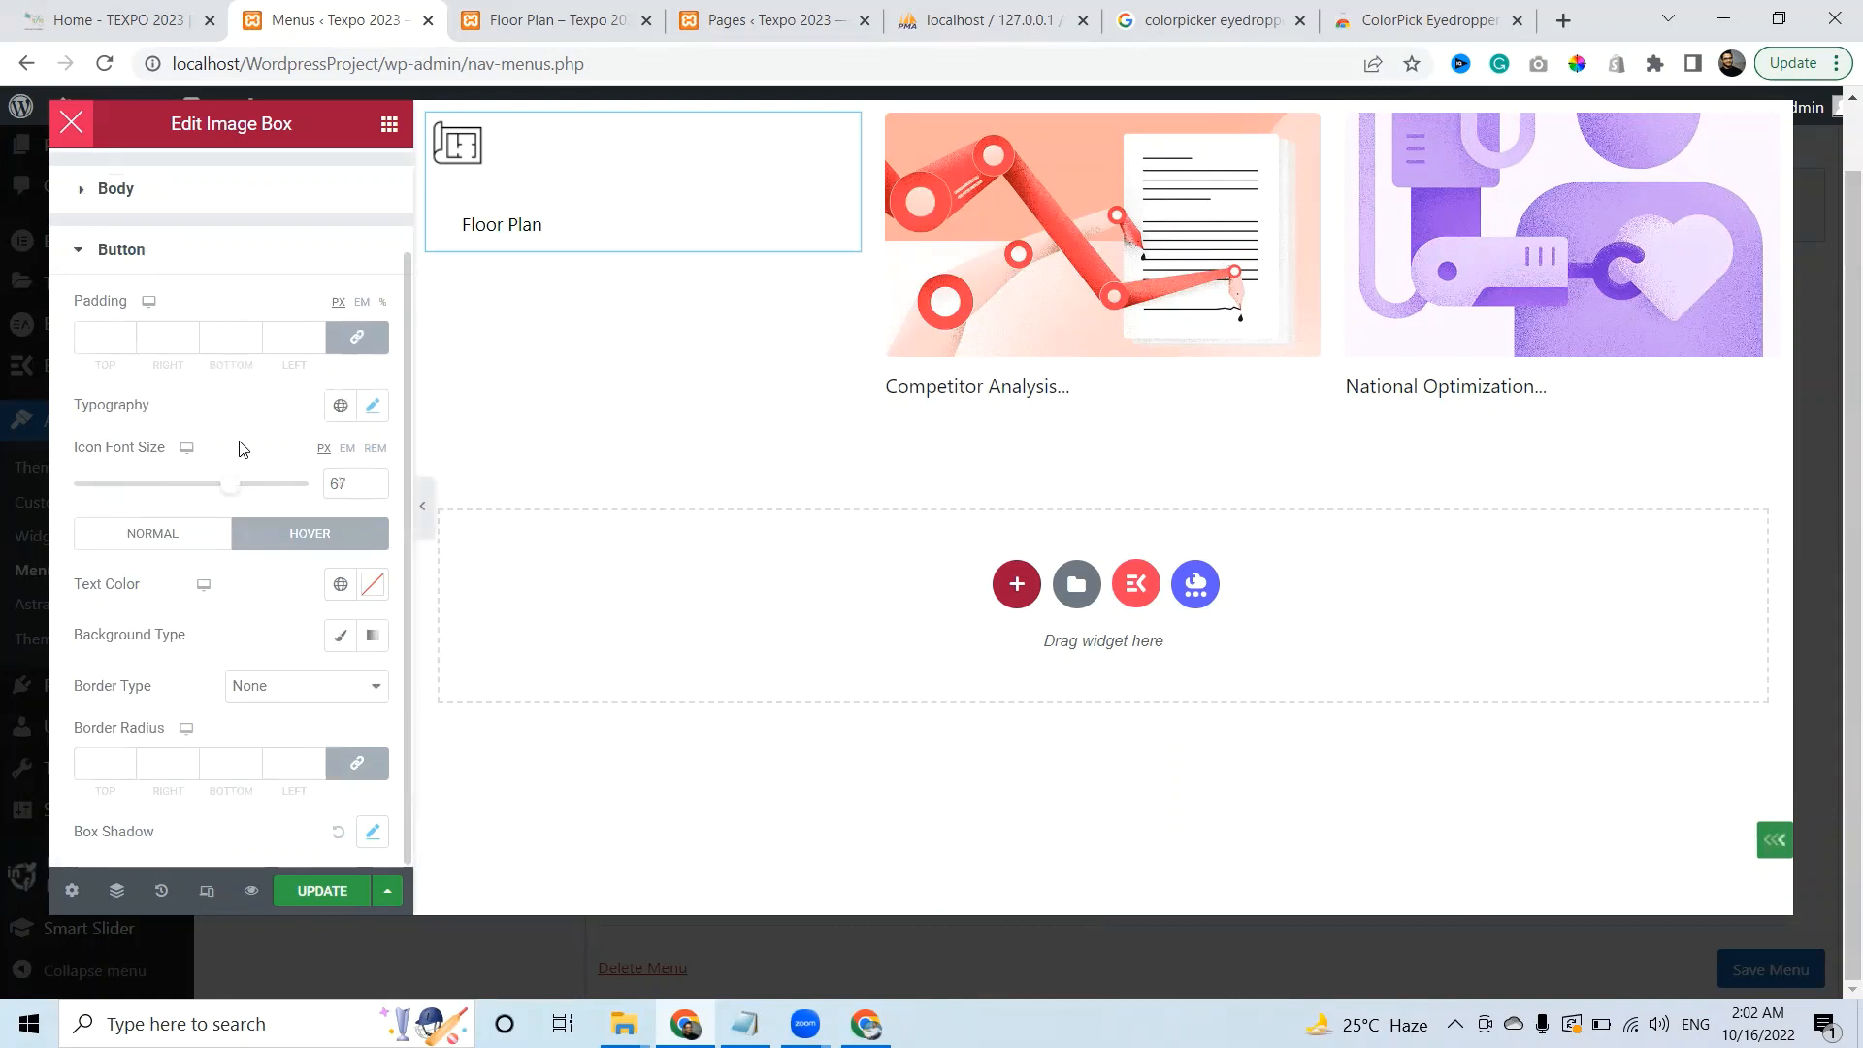
click(190, 245)
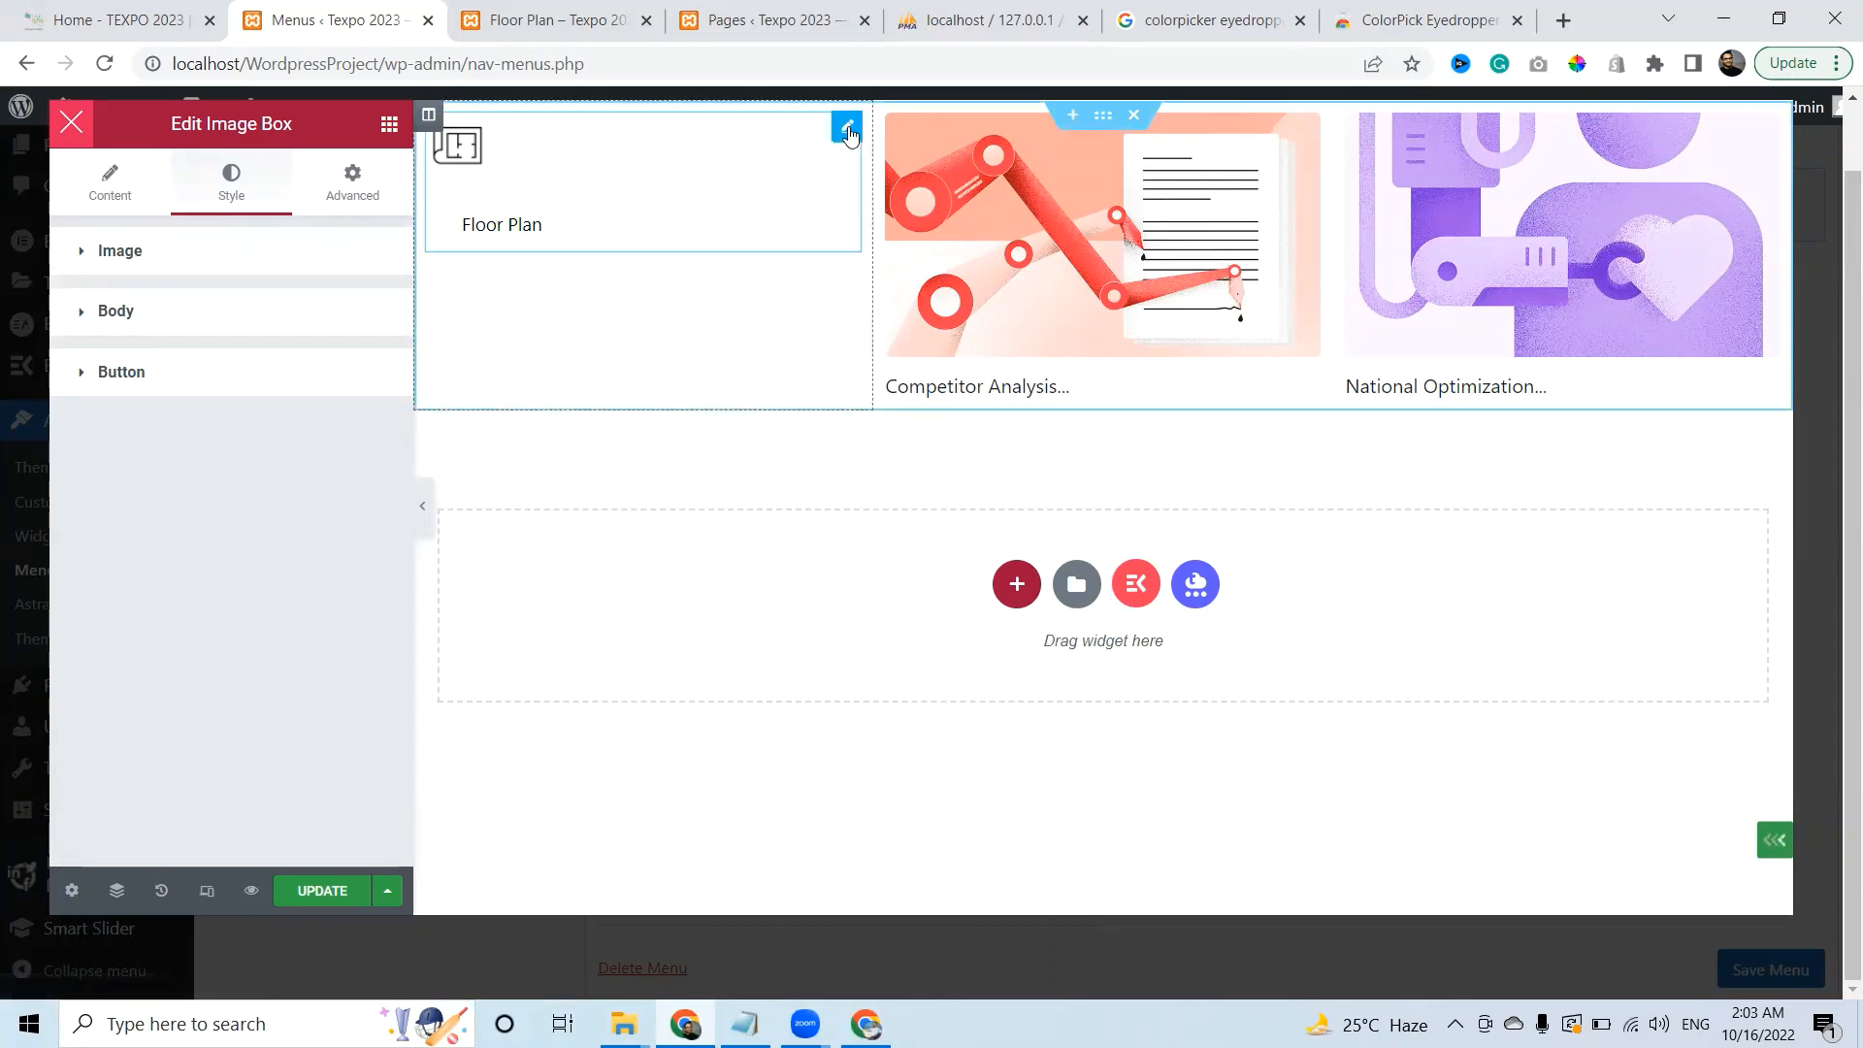
Examine the Floor Plan image box's content settings and the vertical and horizontal alignment options of its column
click(114, 198)
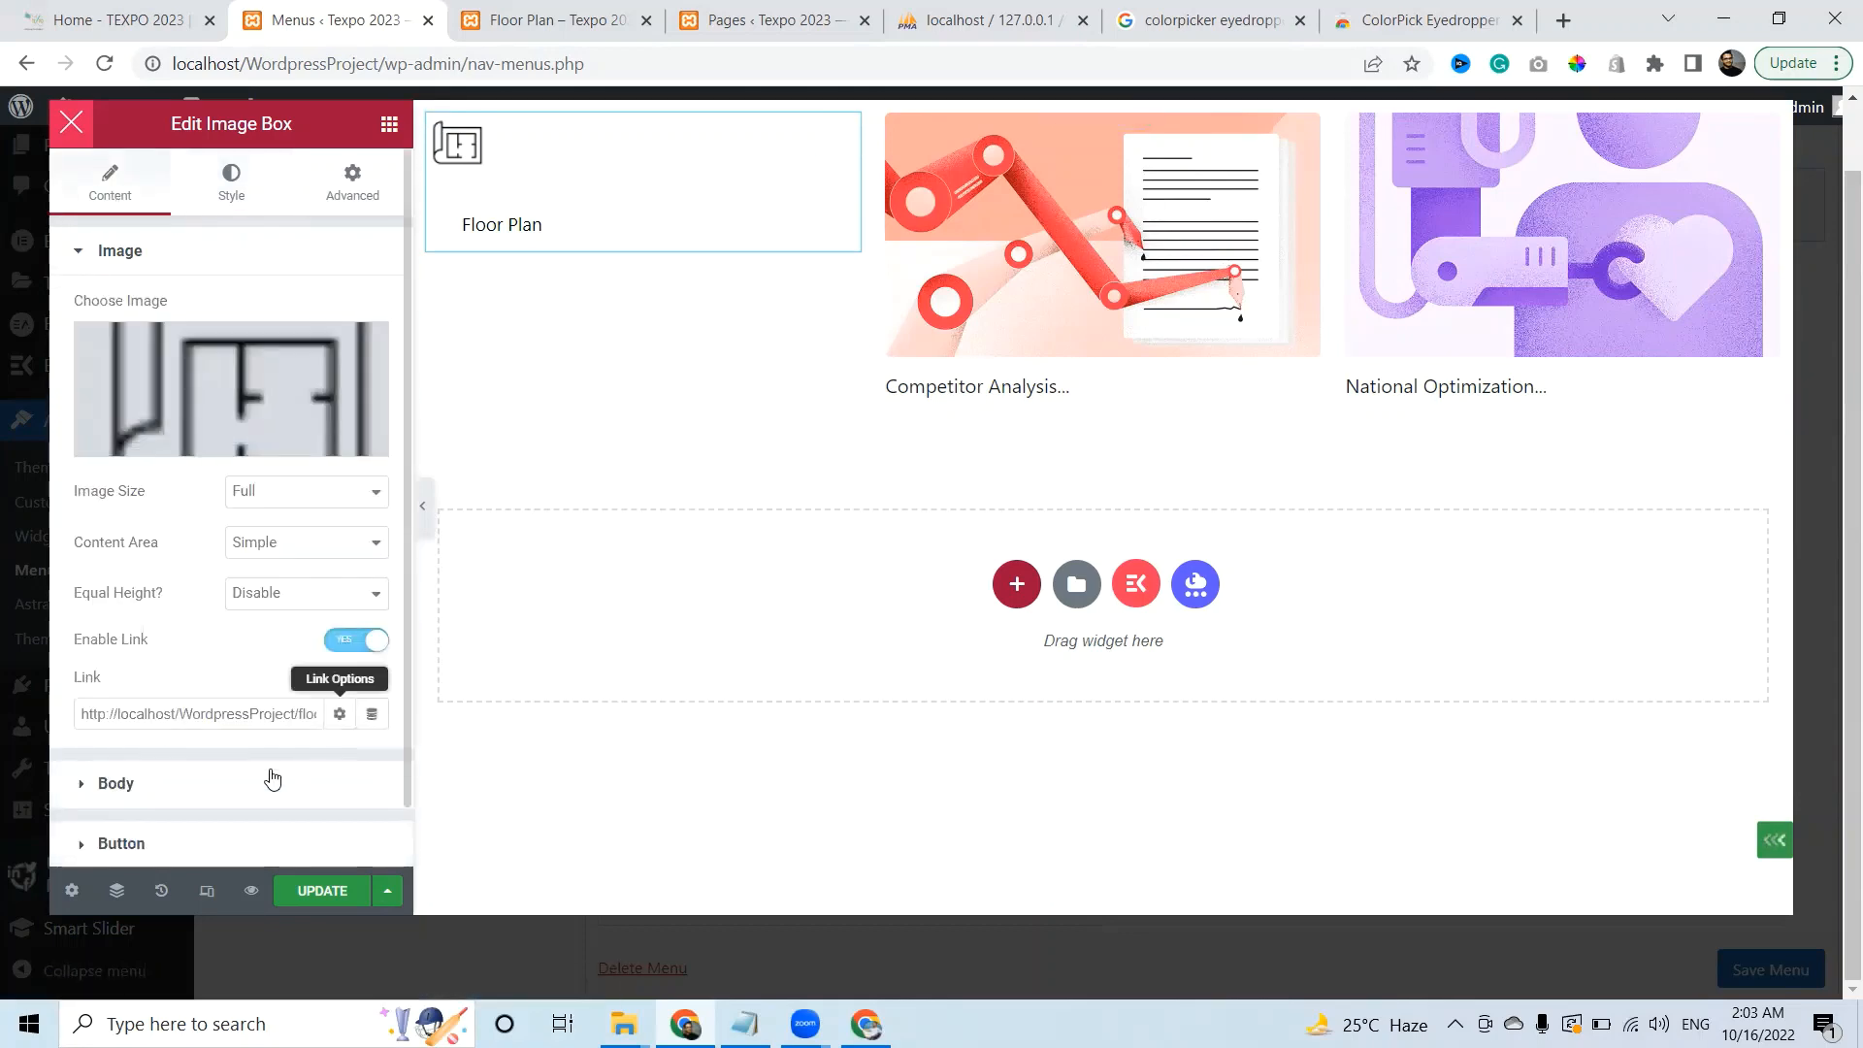
drag(406, 650, 402, 815)
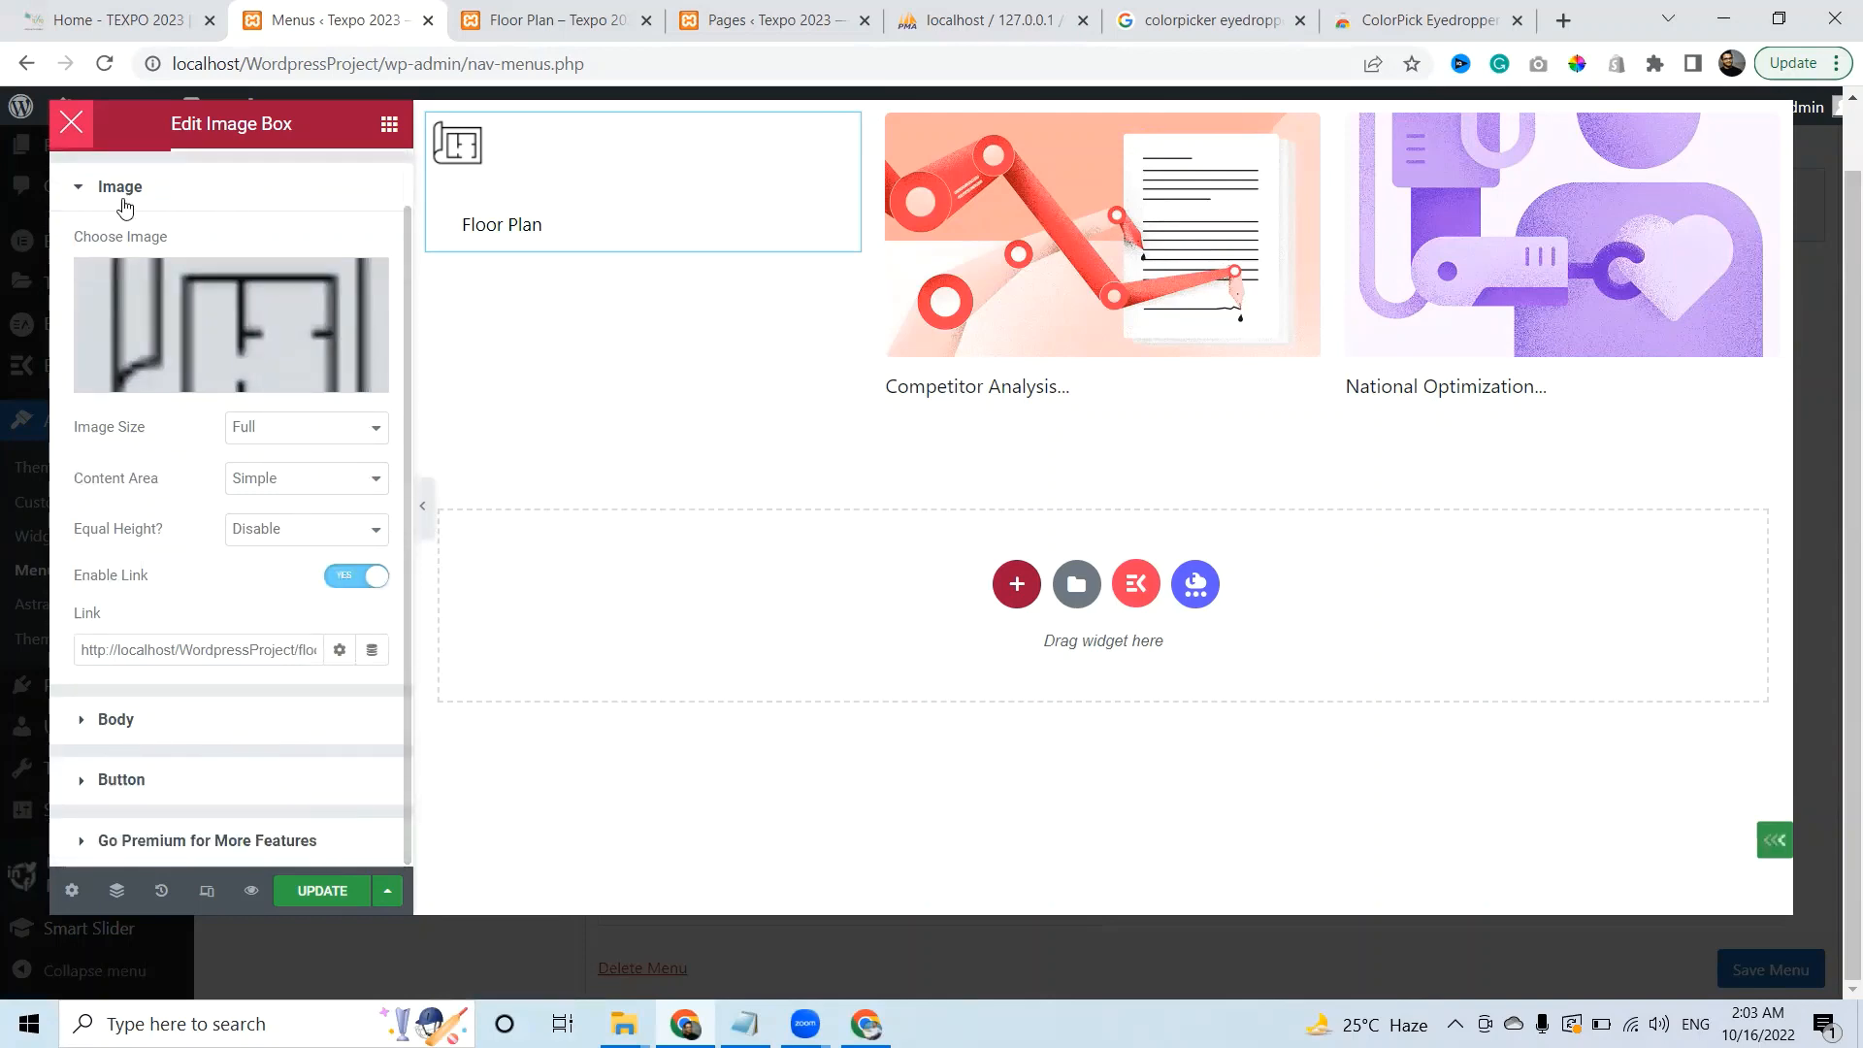
click(428, 117)
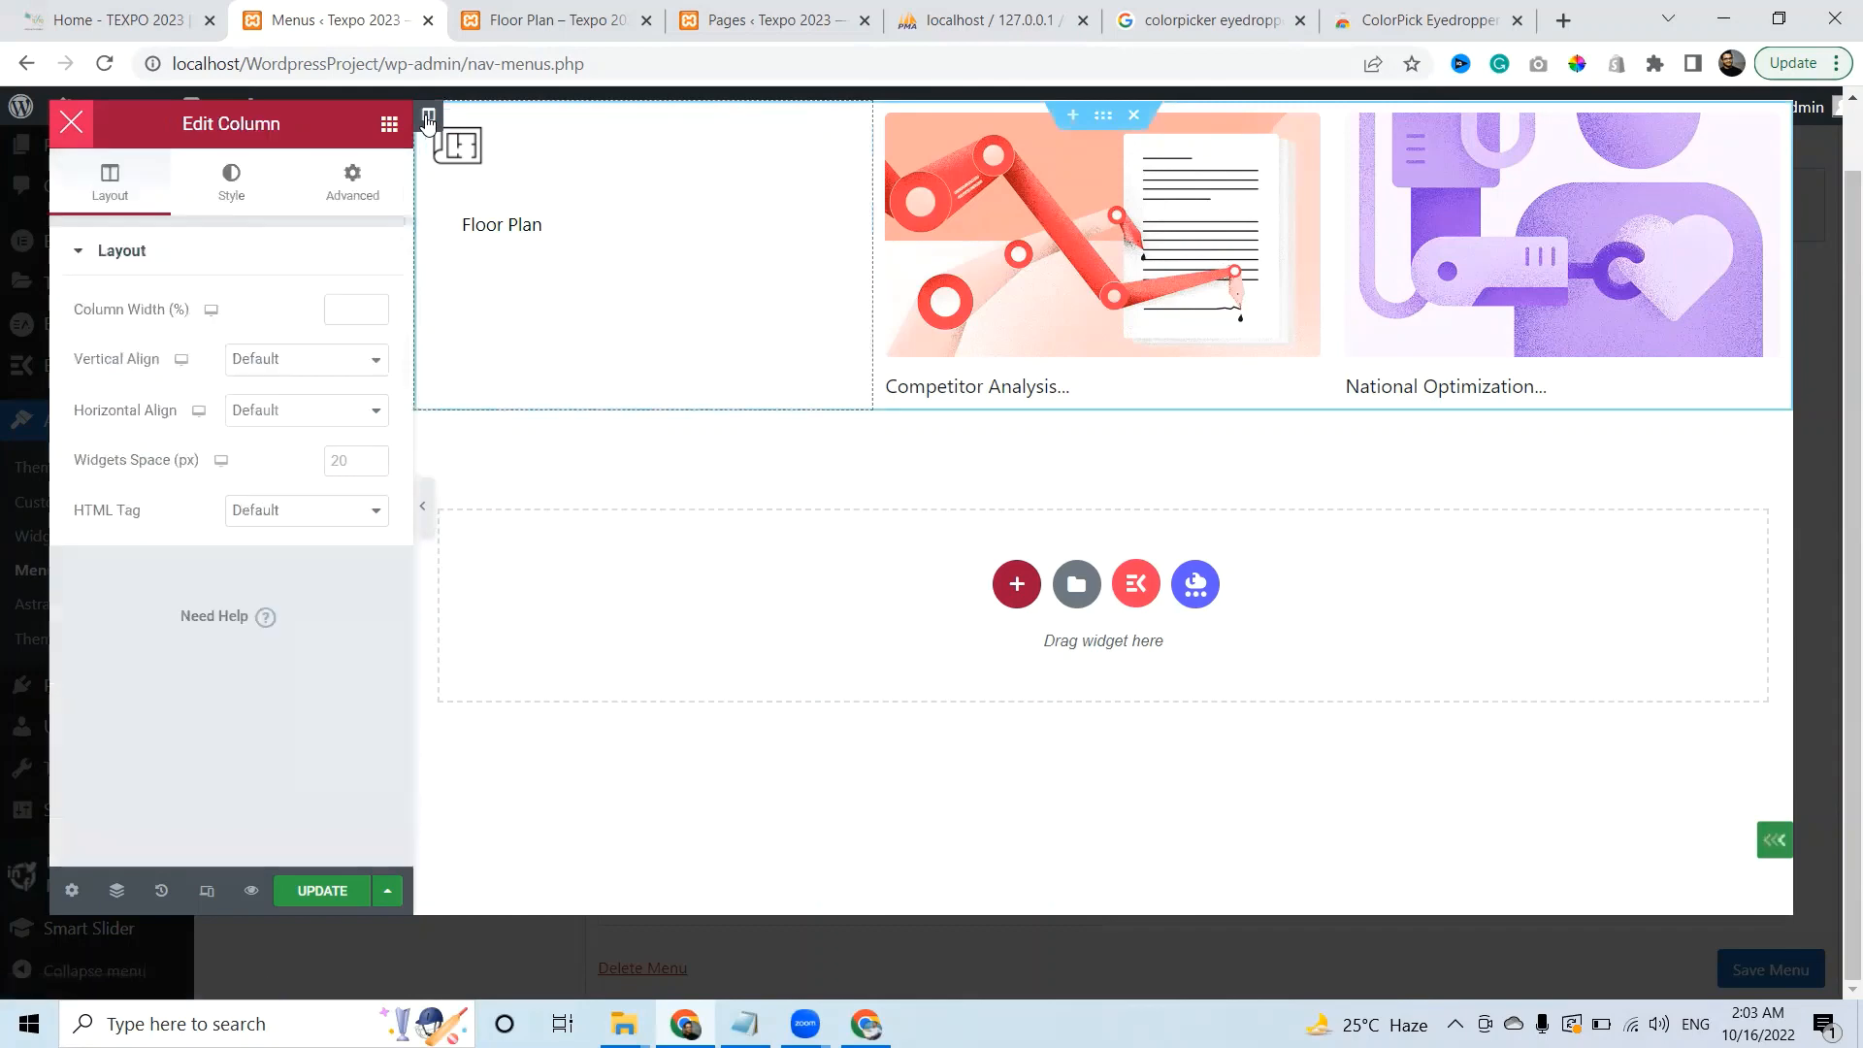
click(259, 361)
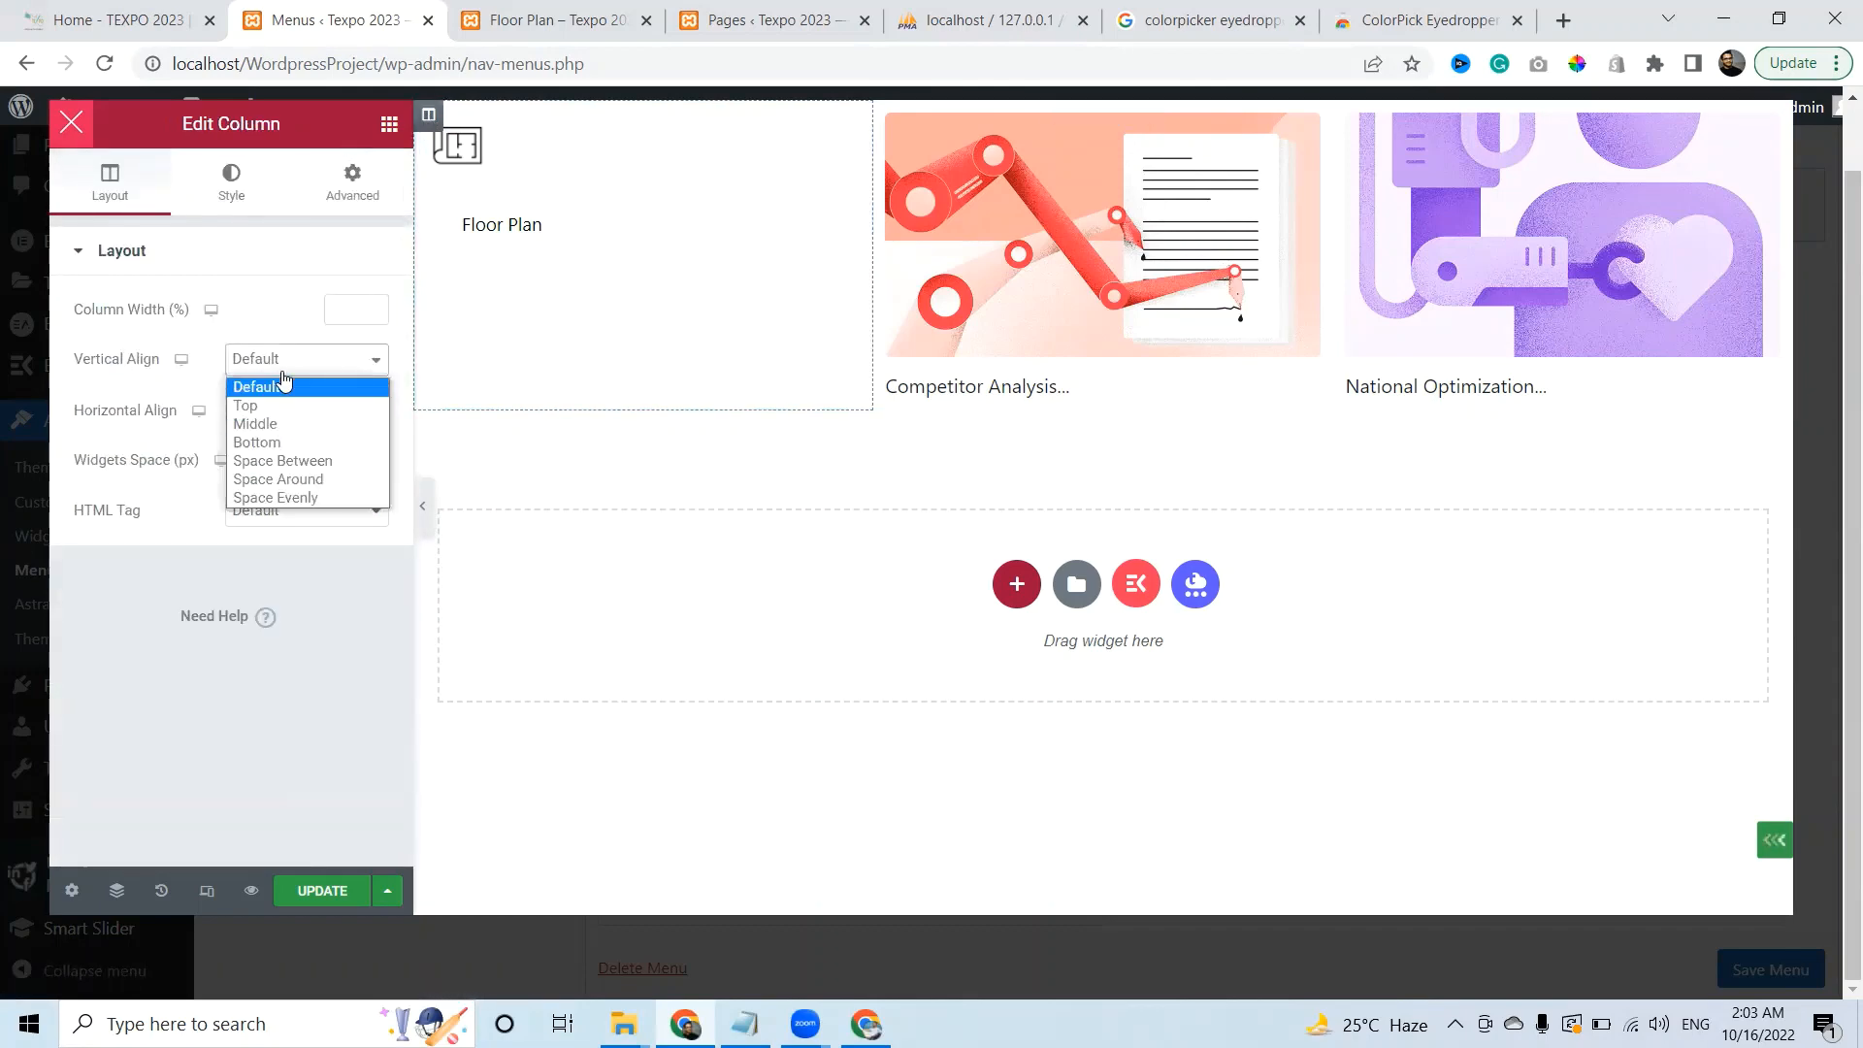
click(285, 387)
click(279, 411)
key(Escape)
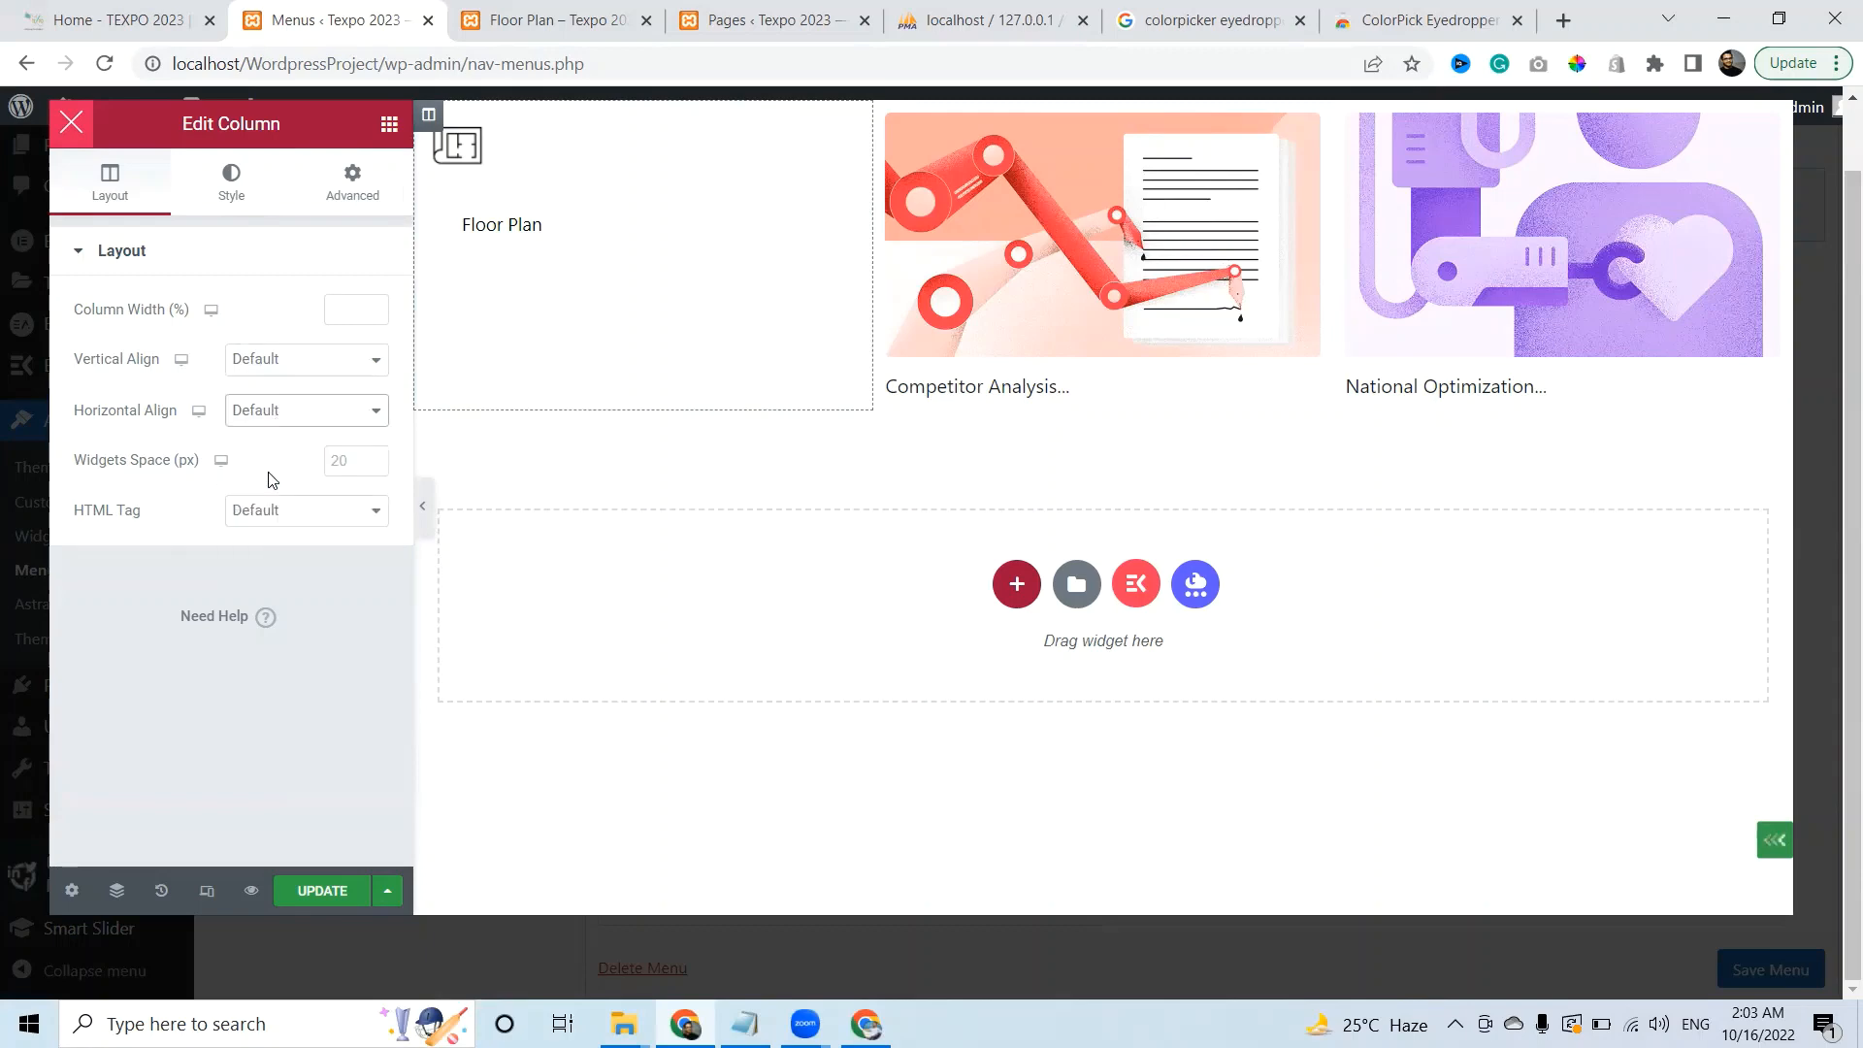
Examine the Floor Plan image box's image style settings and its content area and equal height options
click(460, 154)
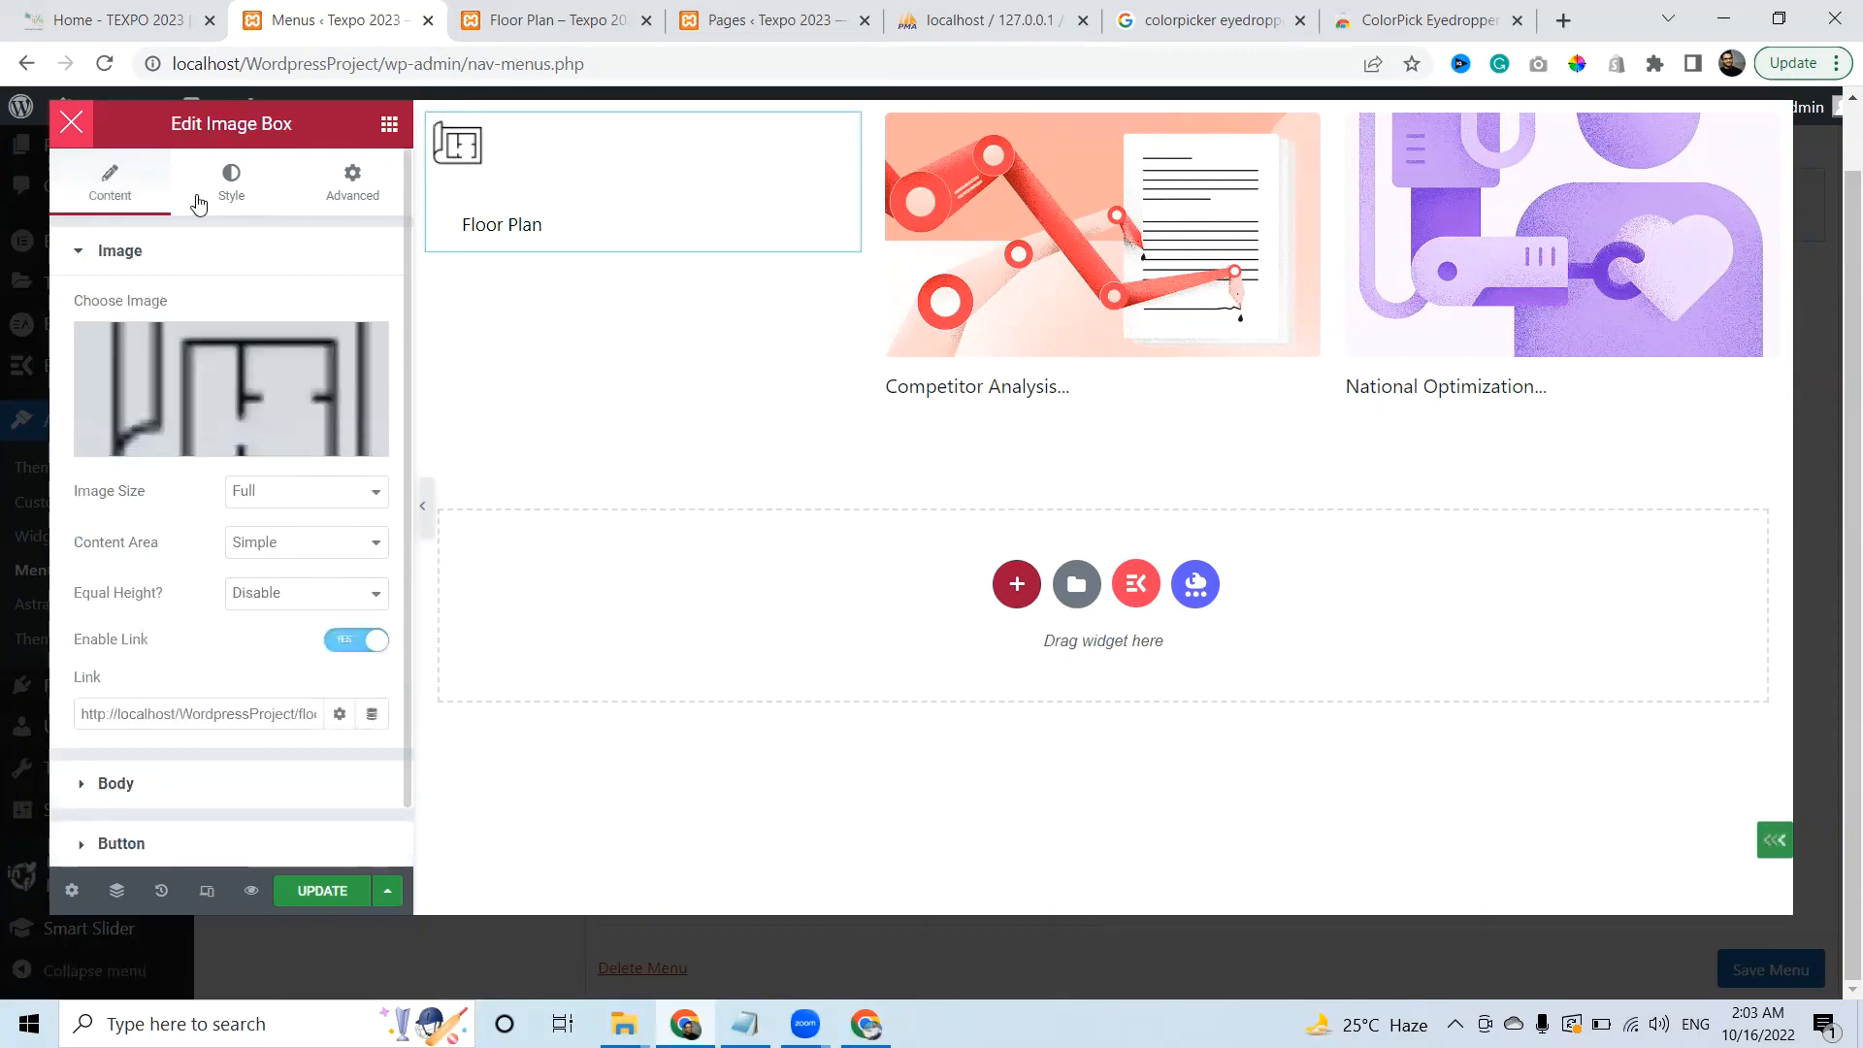
click(231, 194)
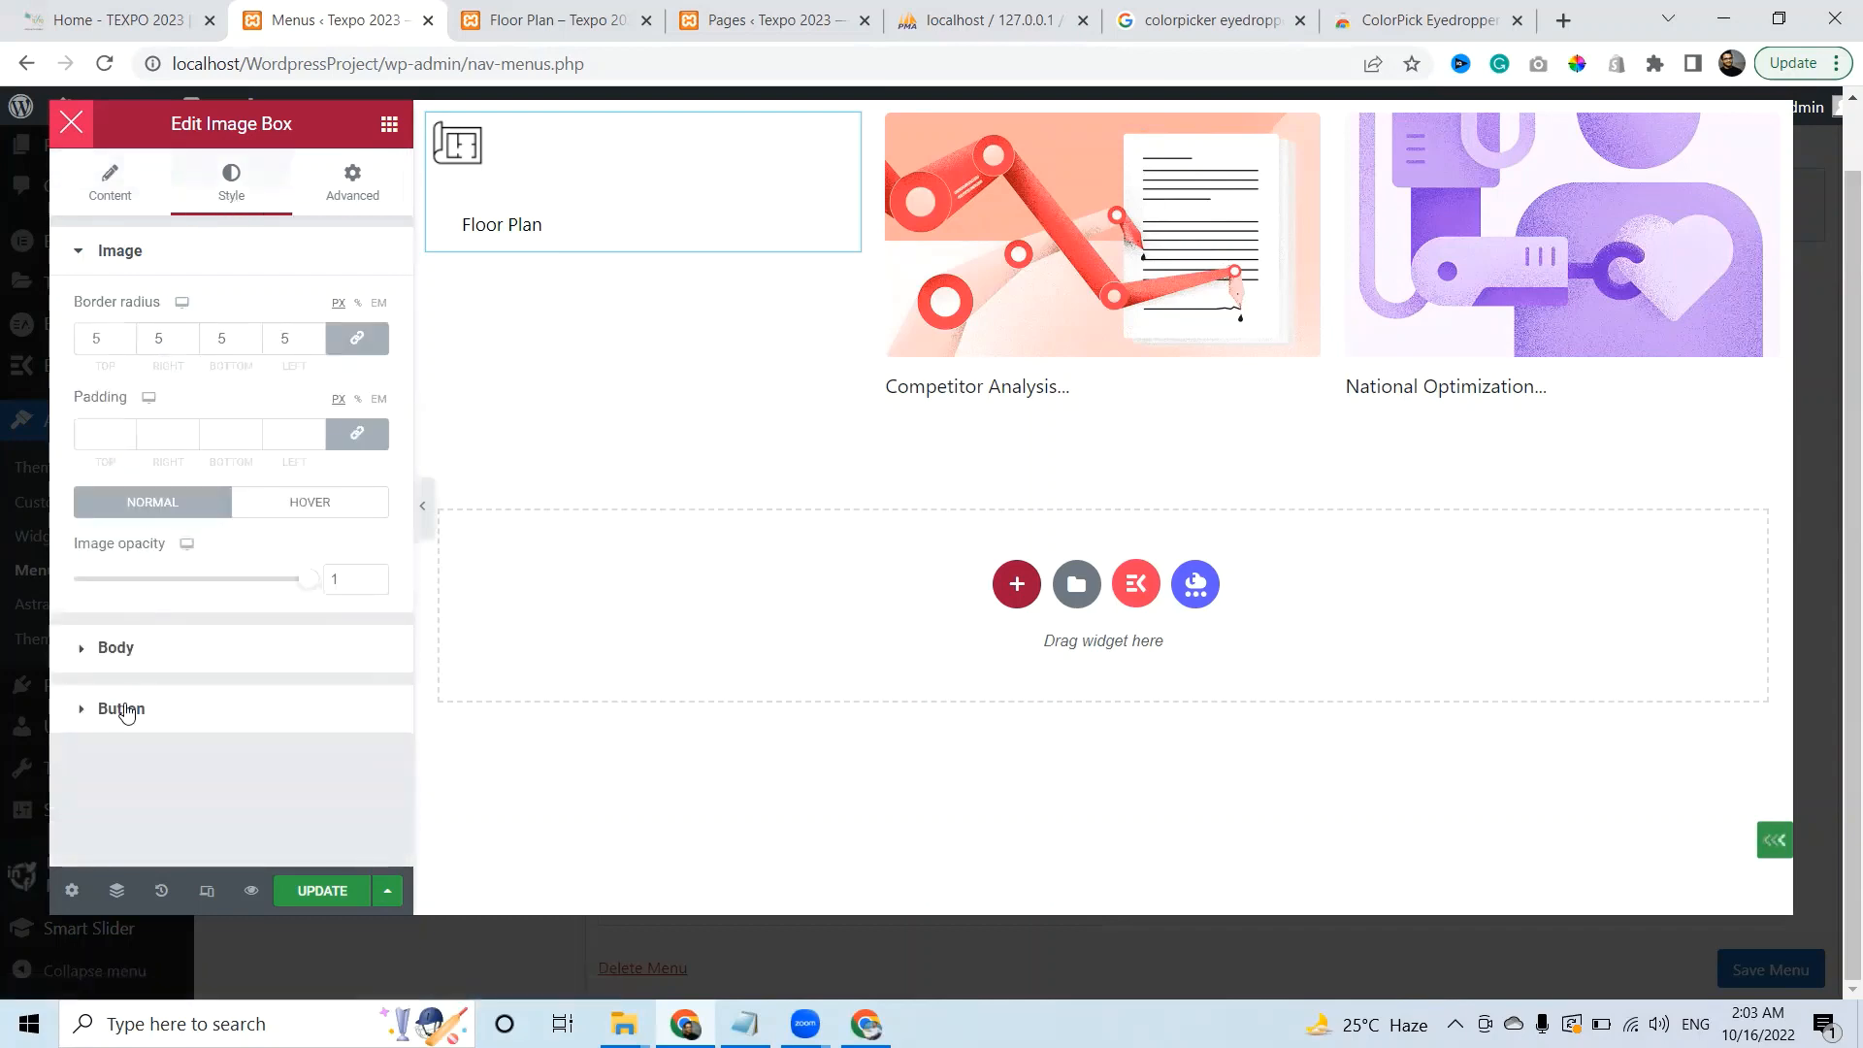
click(92, 201)
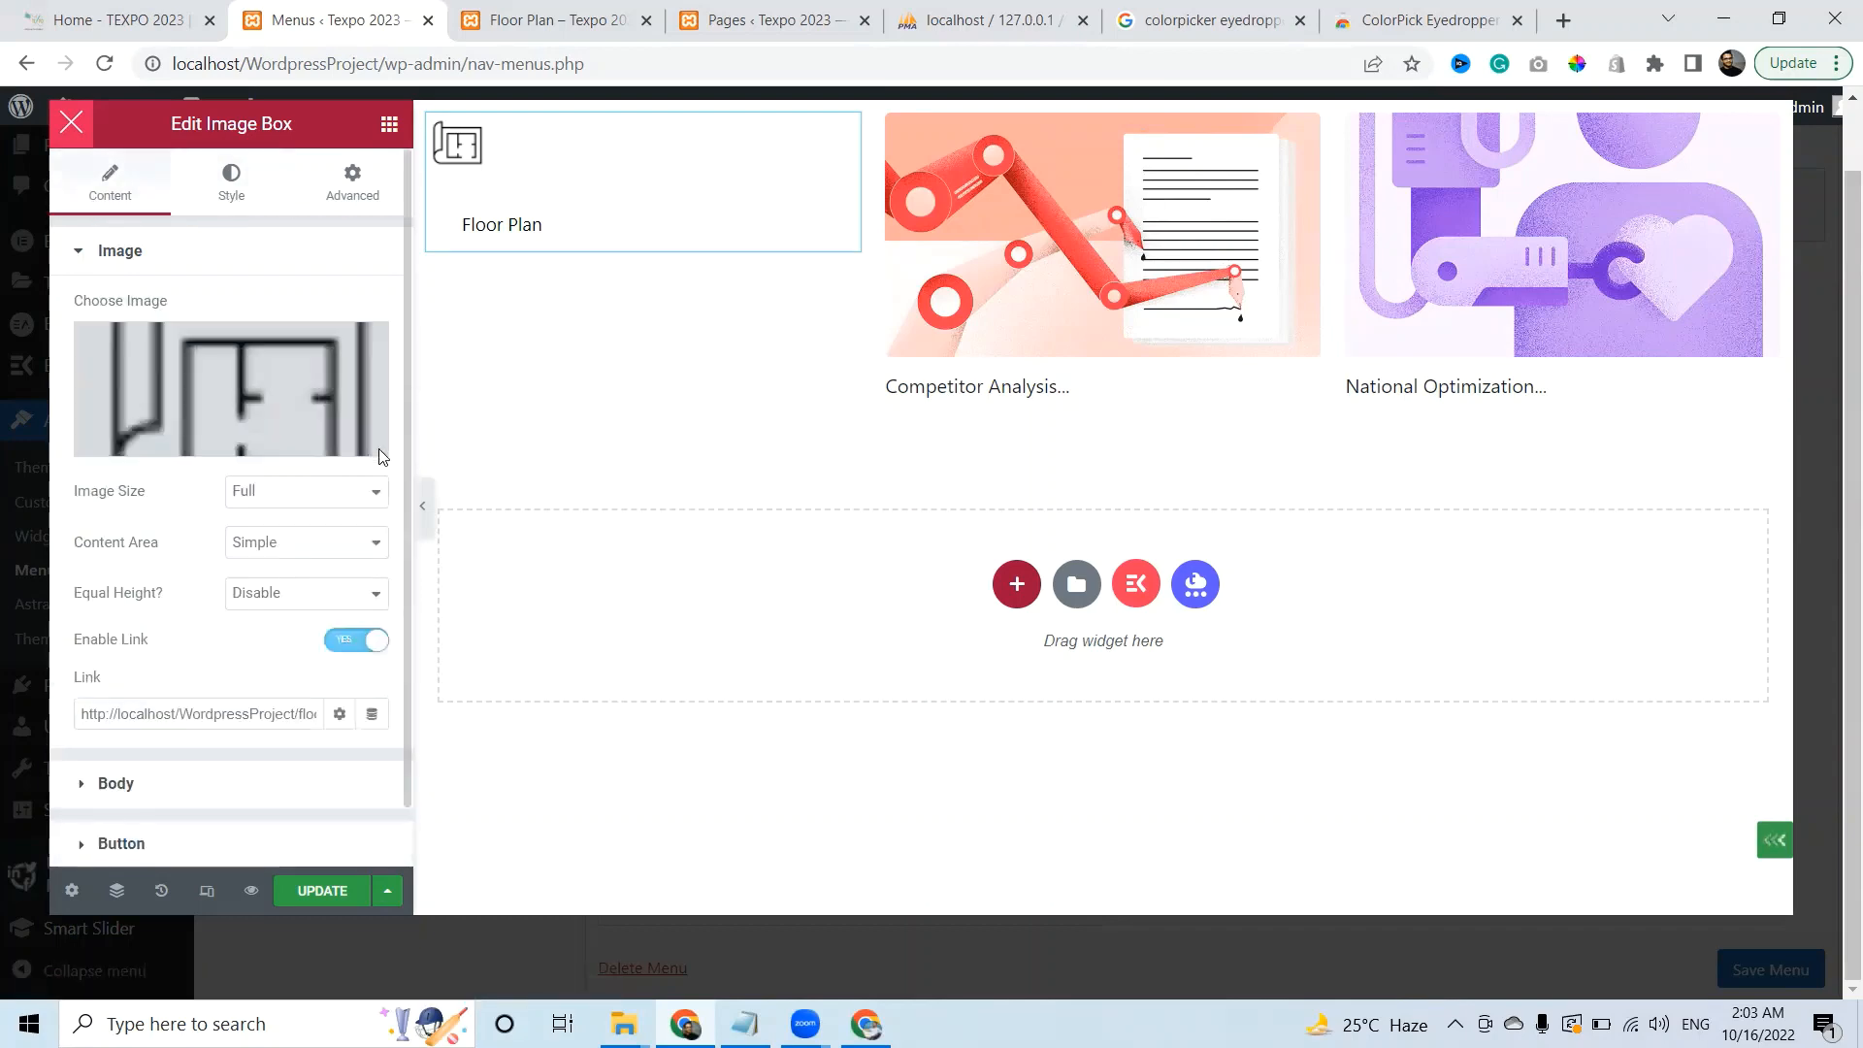
click(171, 268)
click(171, 268)
click(336, 557)
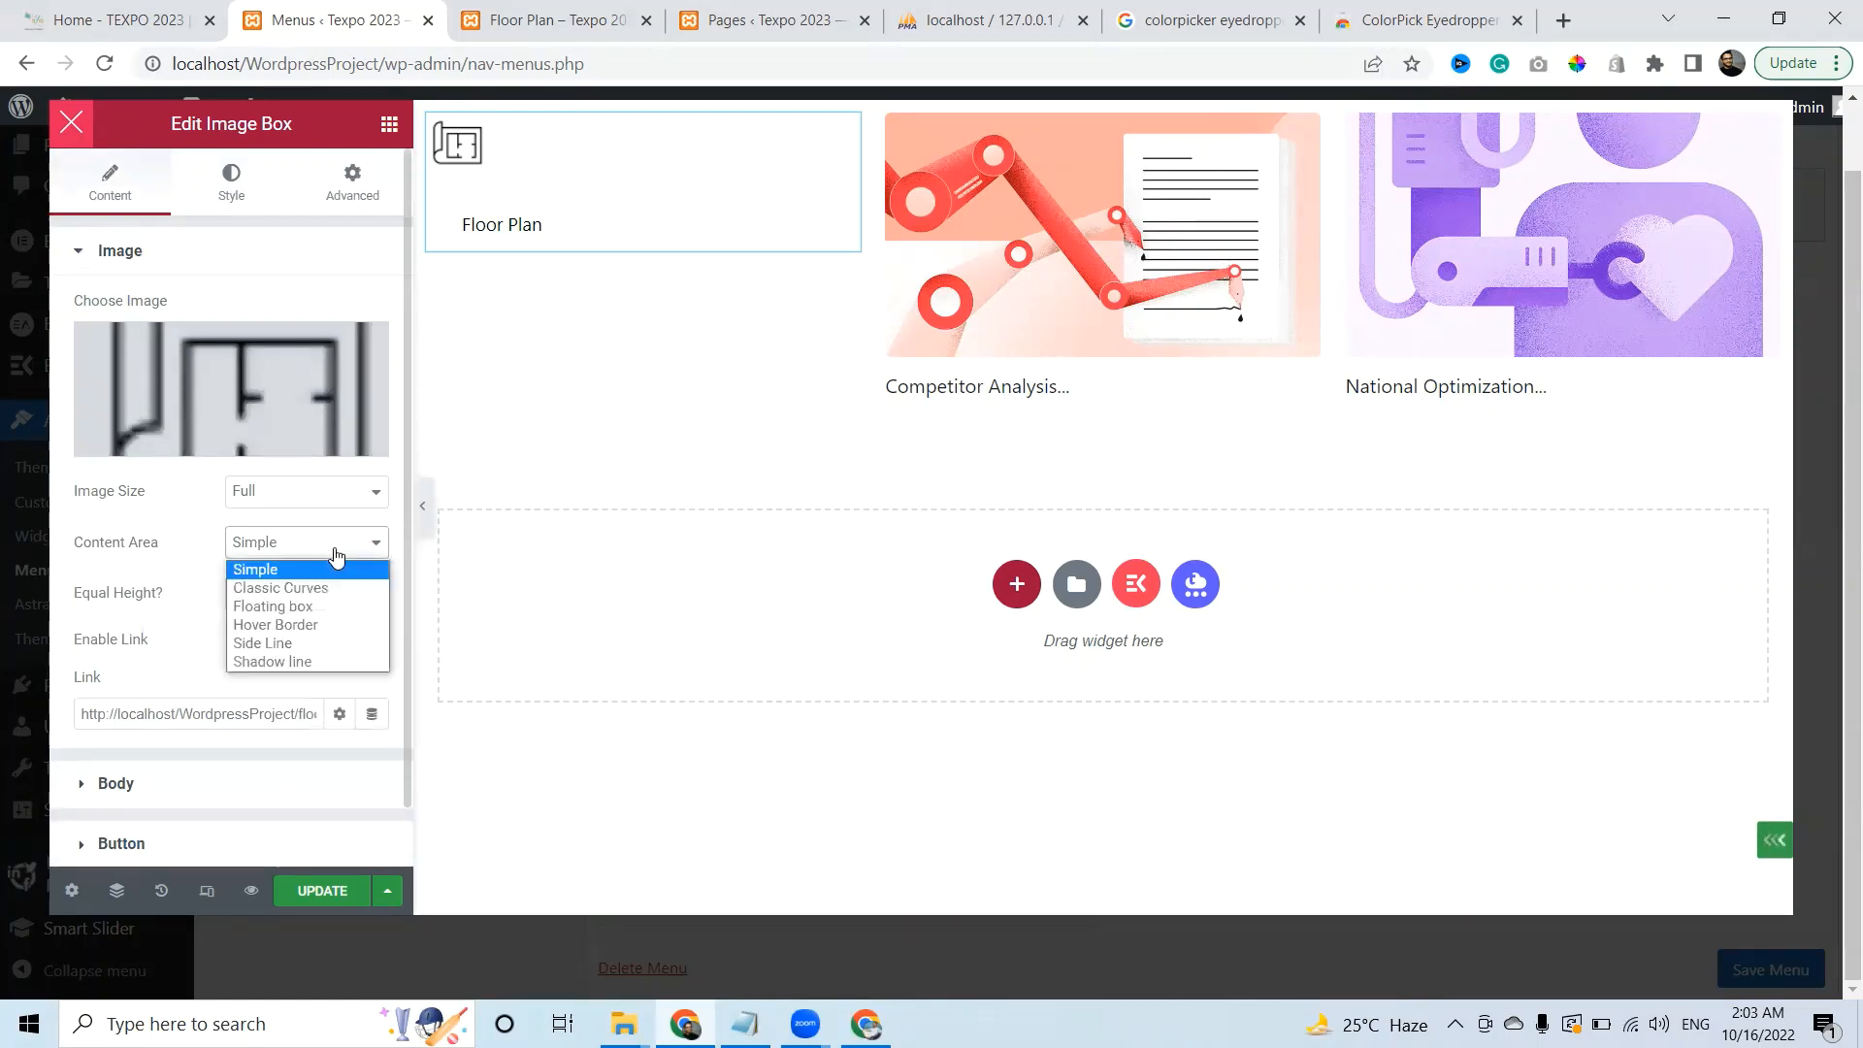
click(336, 558)
click(316, 598)
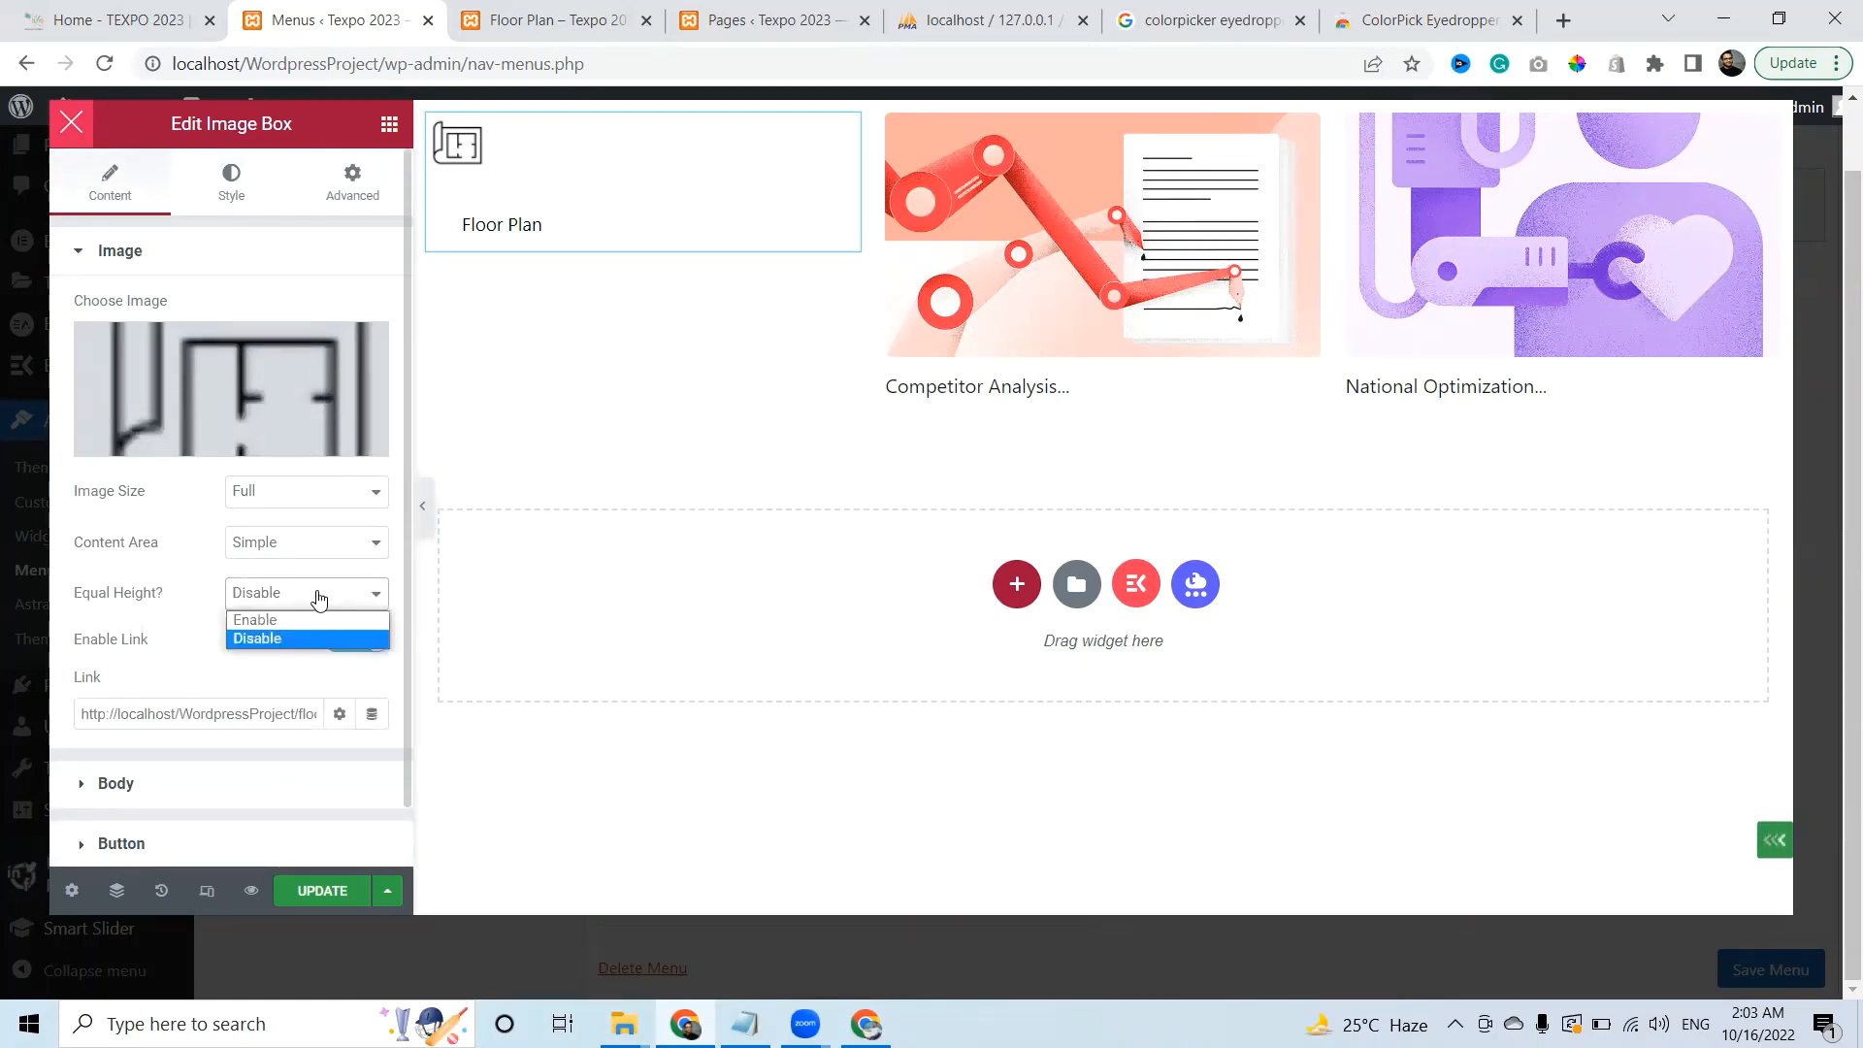
click(320, 599)
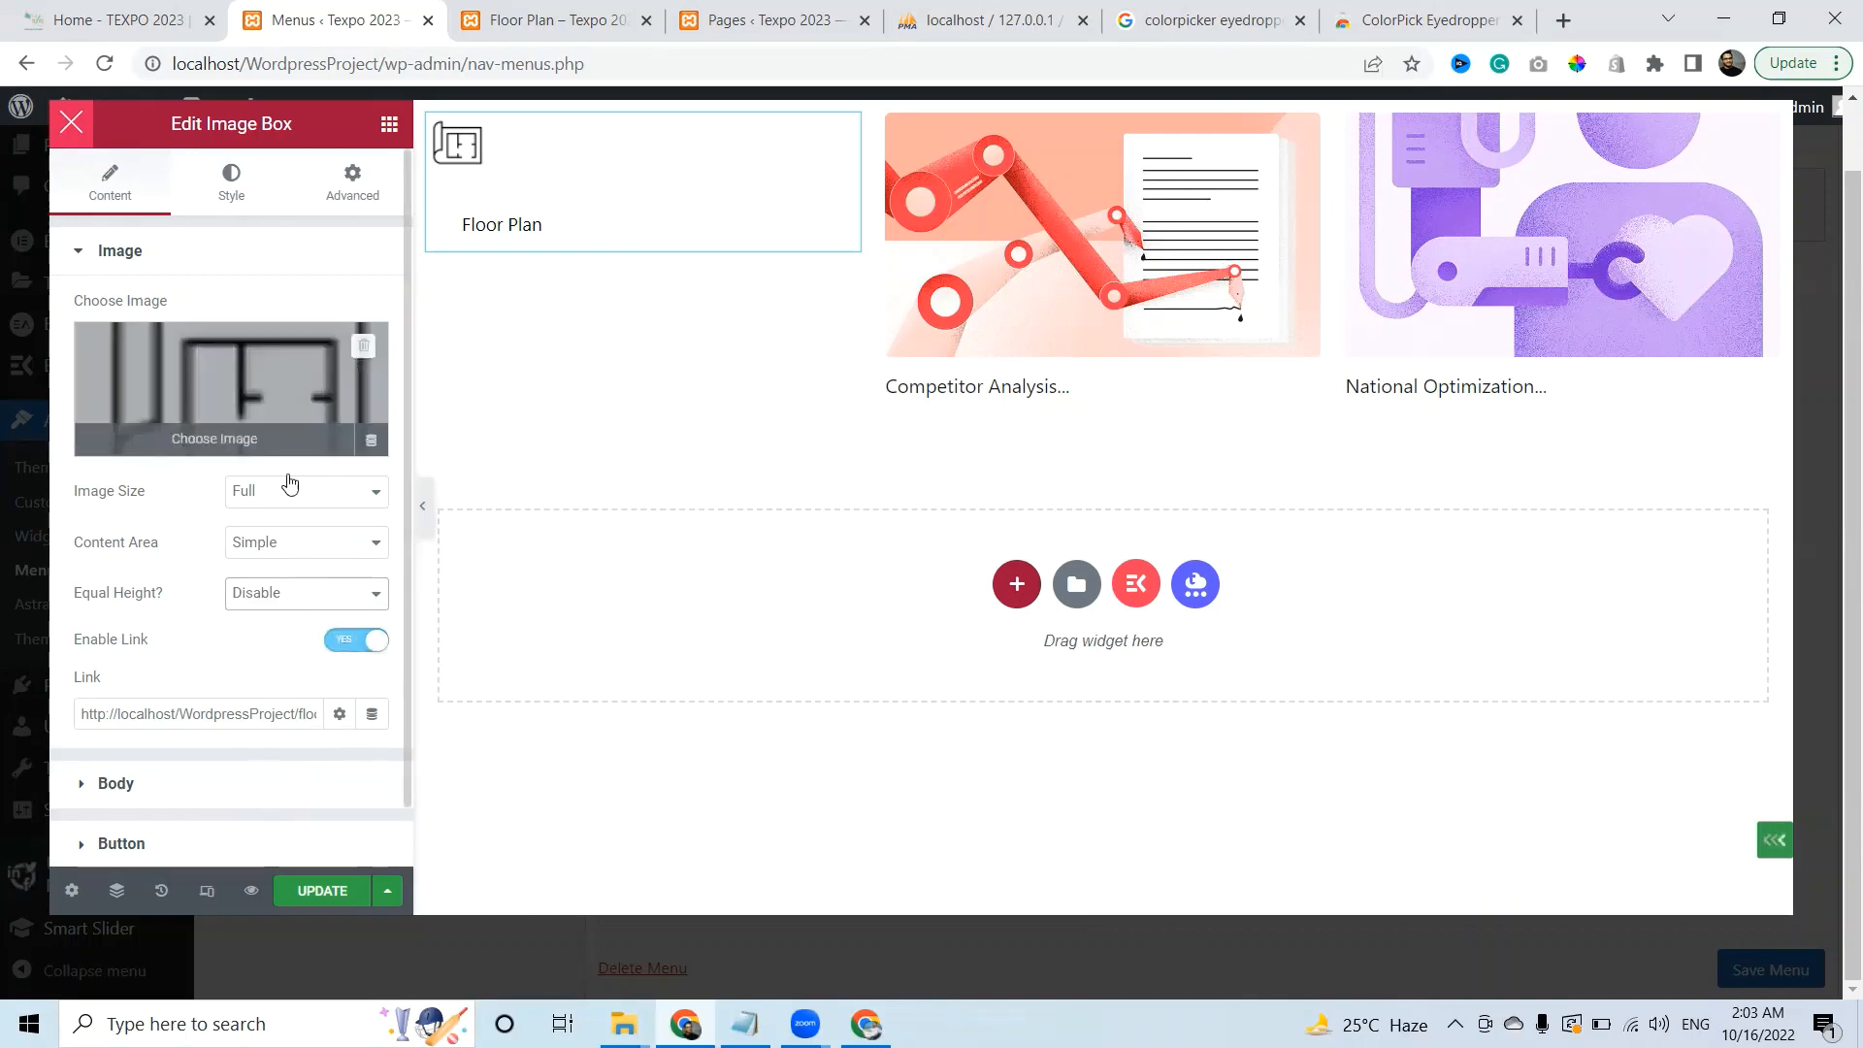
click(259, 260)
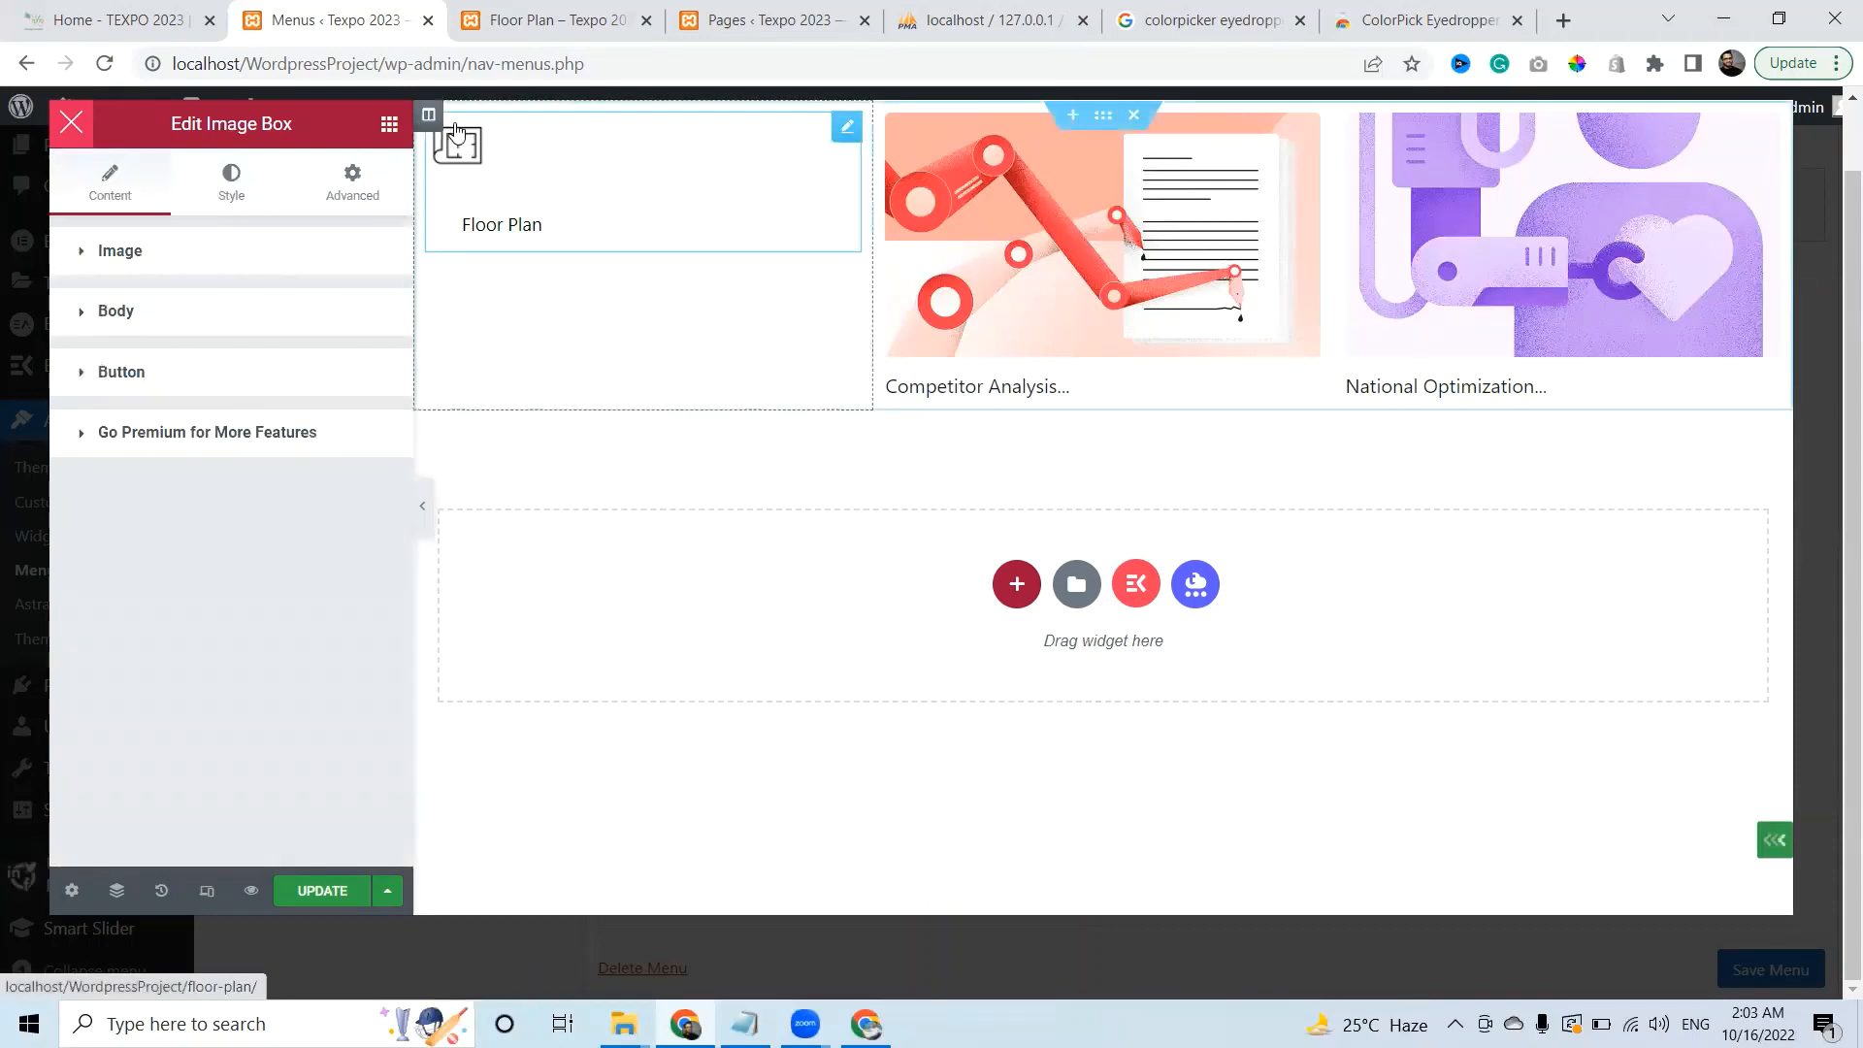
Try Middle as the Floor Plan column's vertical alignment, and settle on Top
click(430, 116)
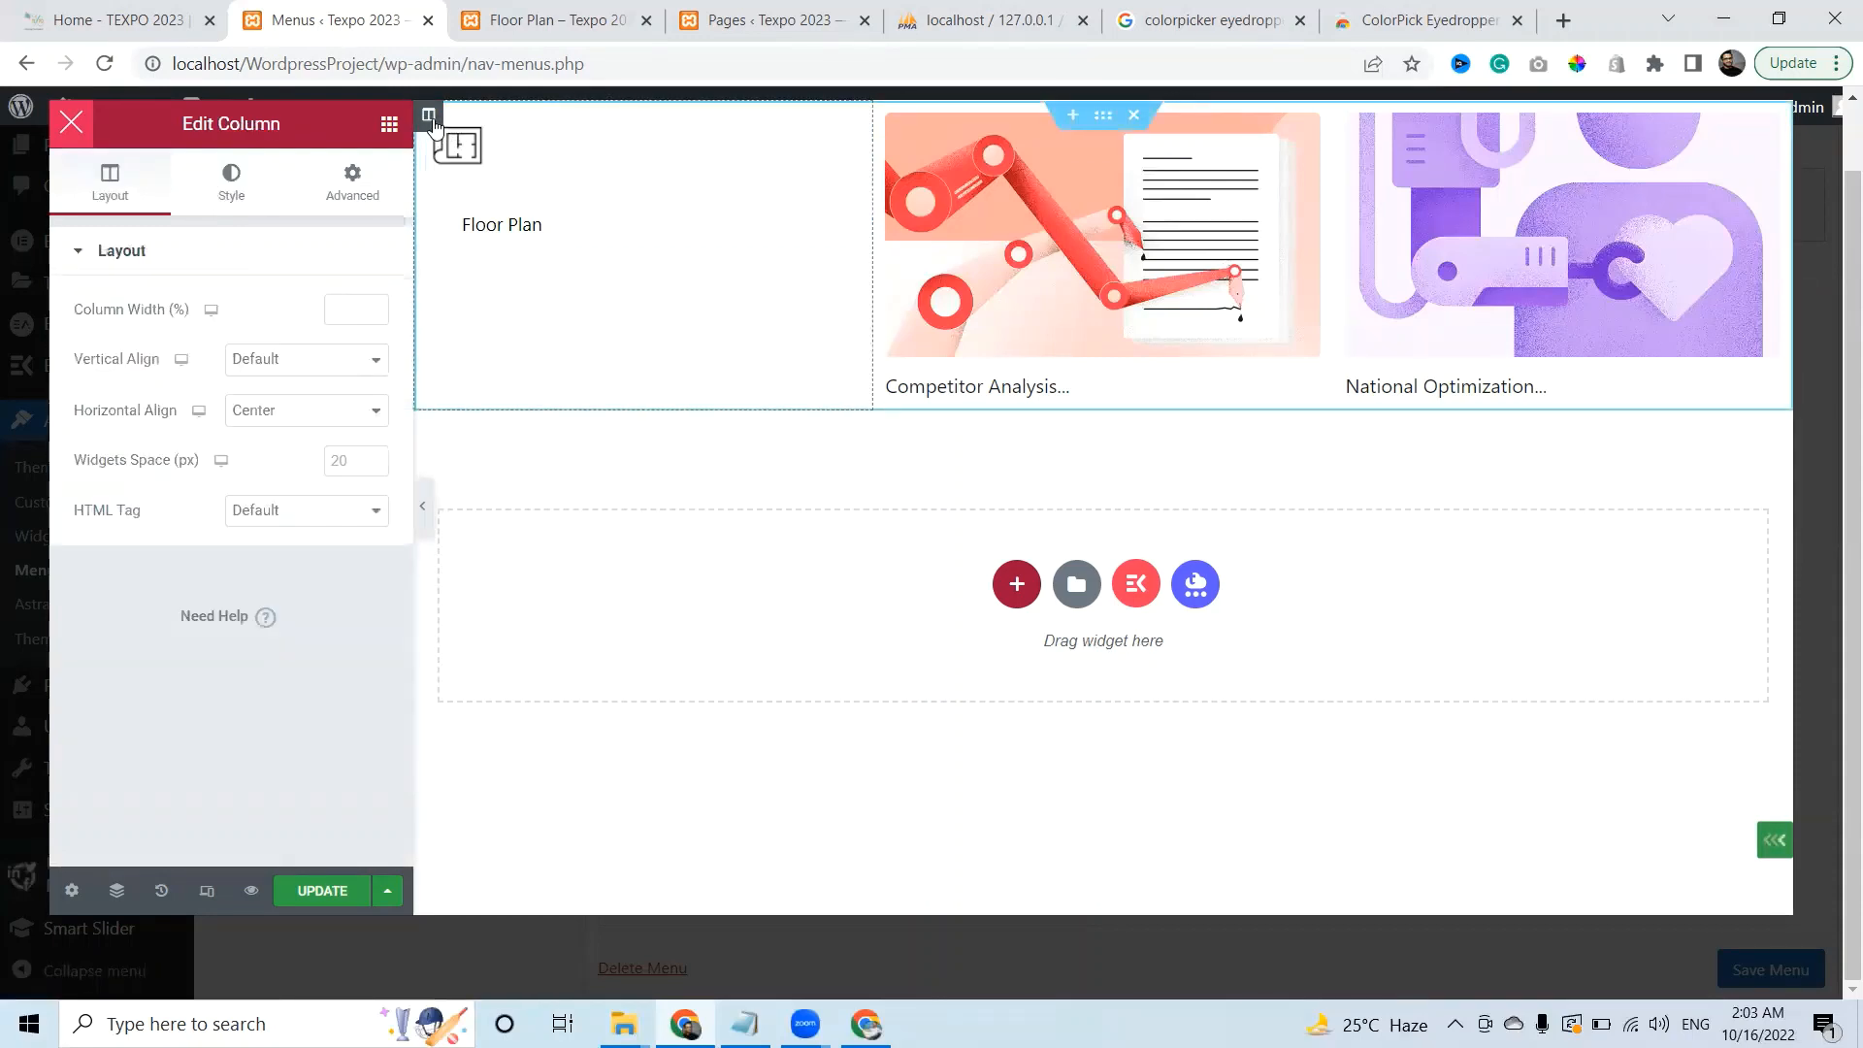
click(272, 363)
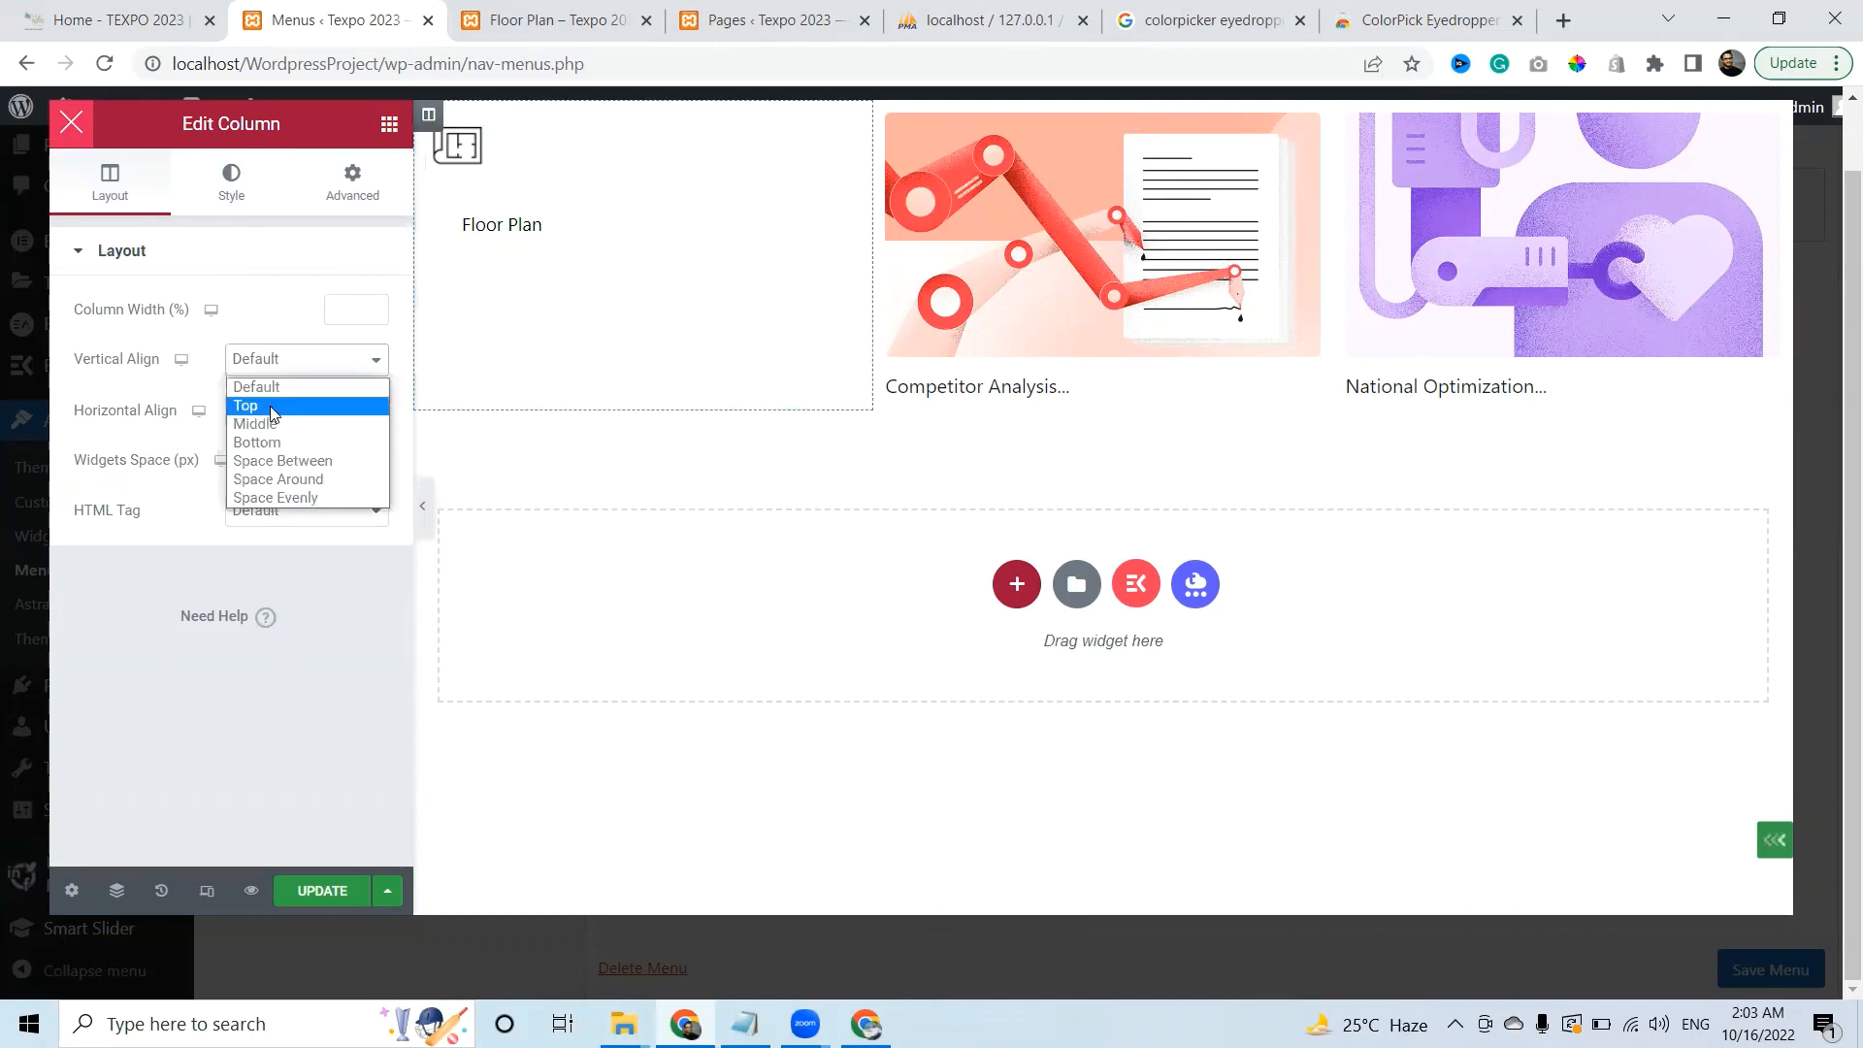
click(277, 423)
click(291, 359)
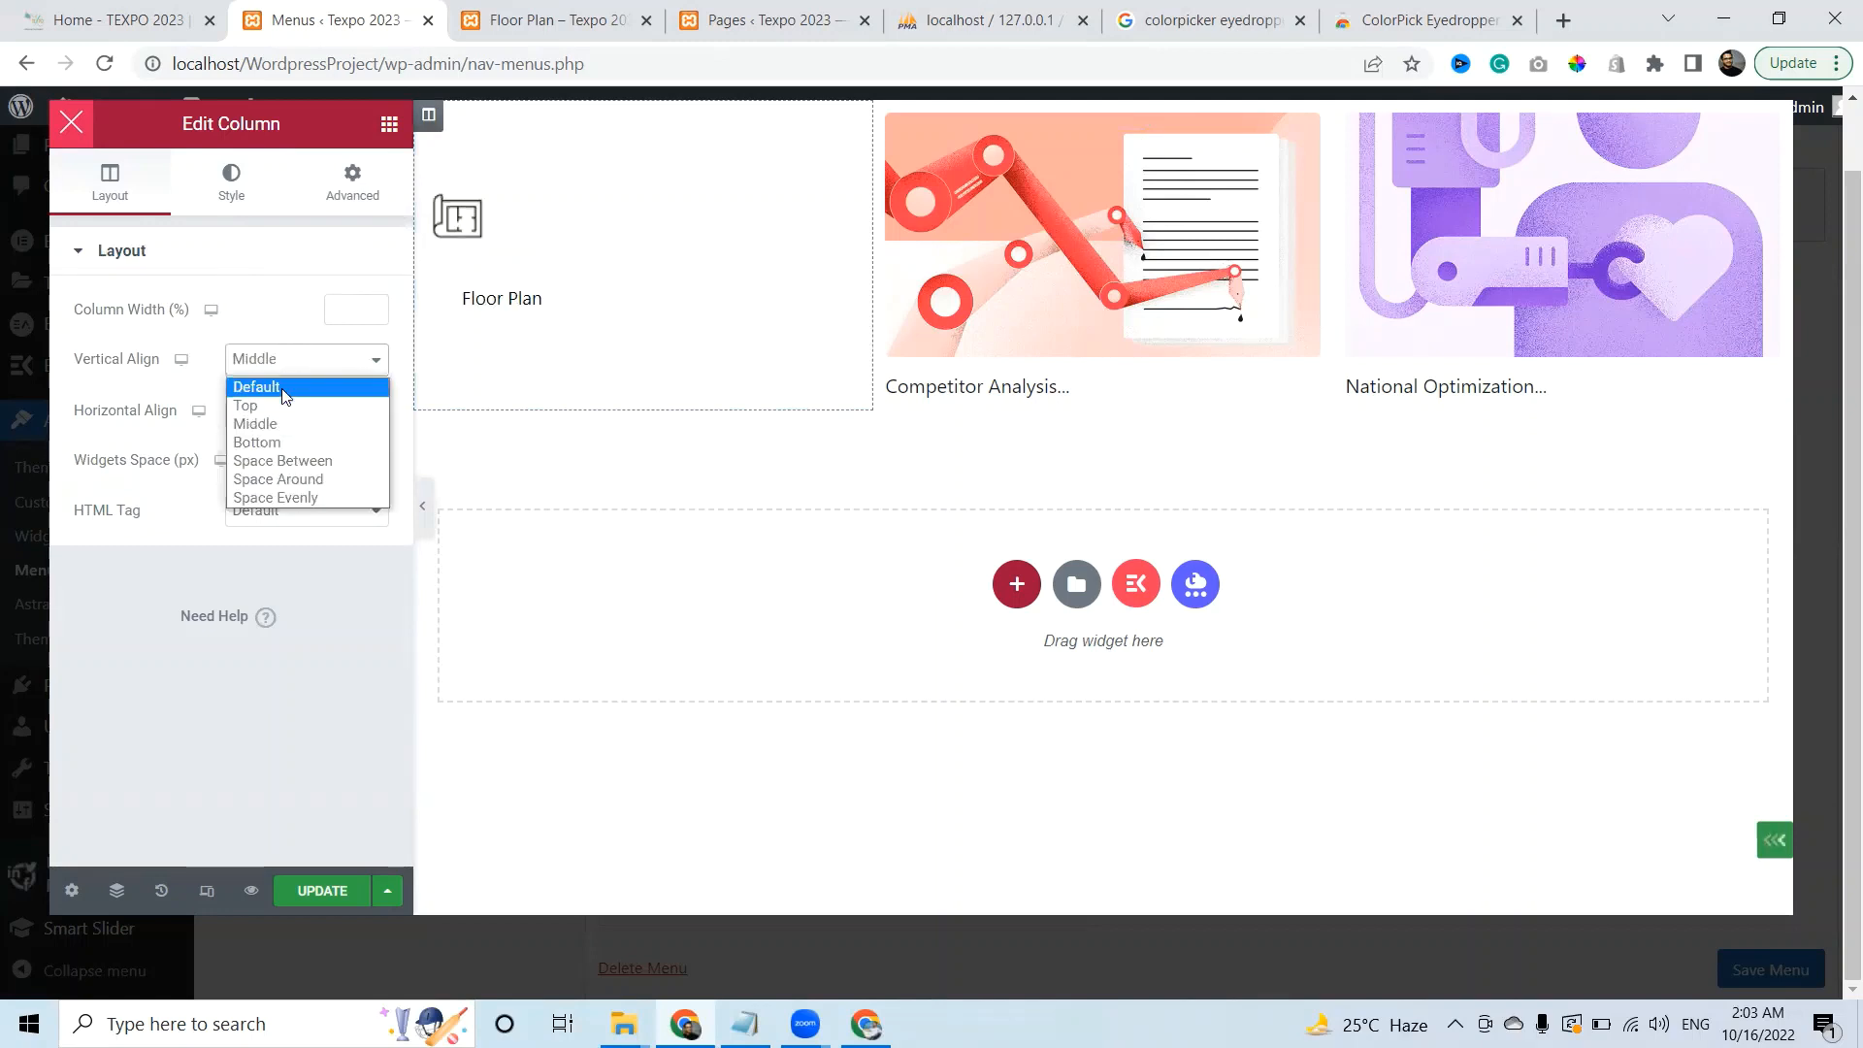
click(283, 405)
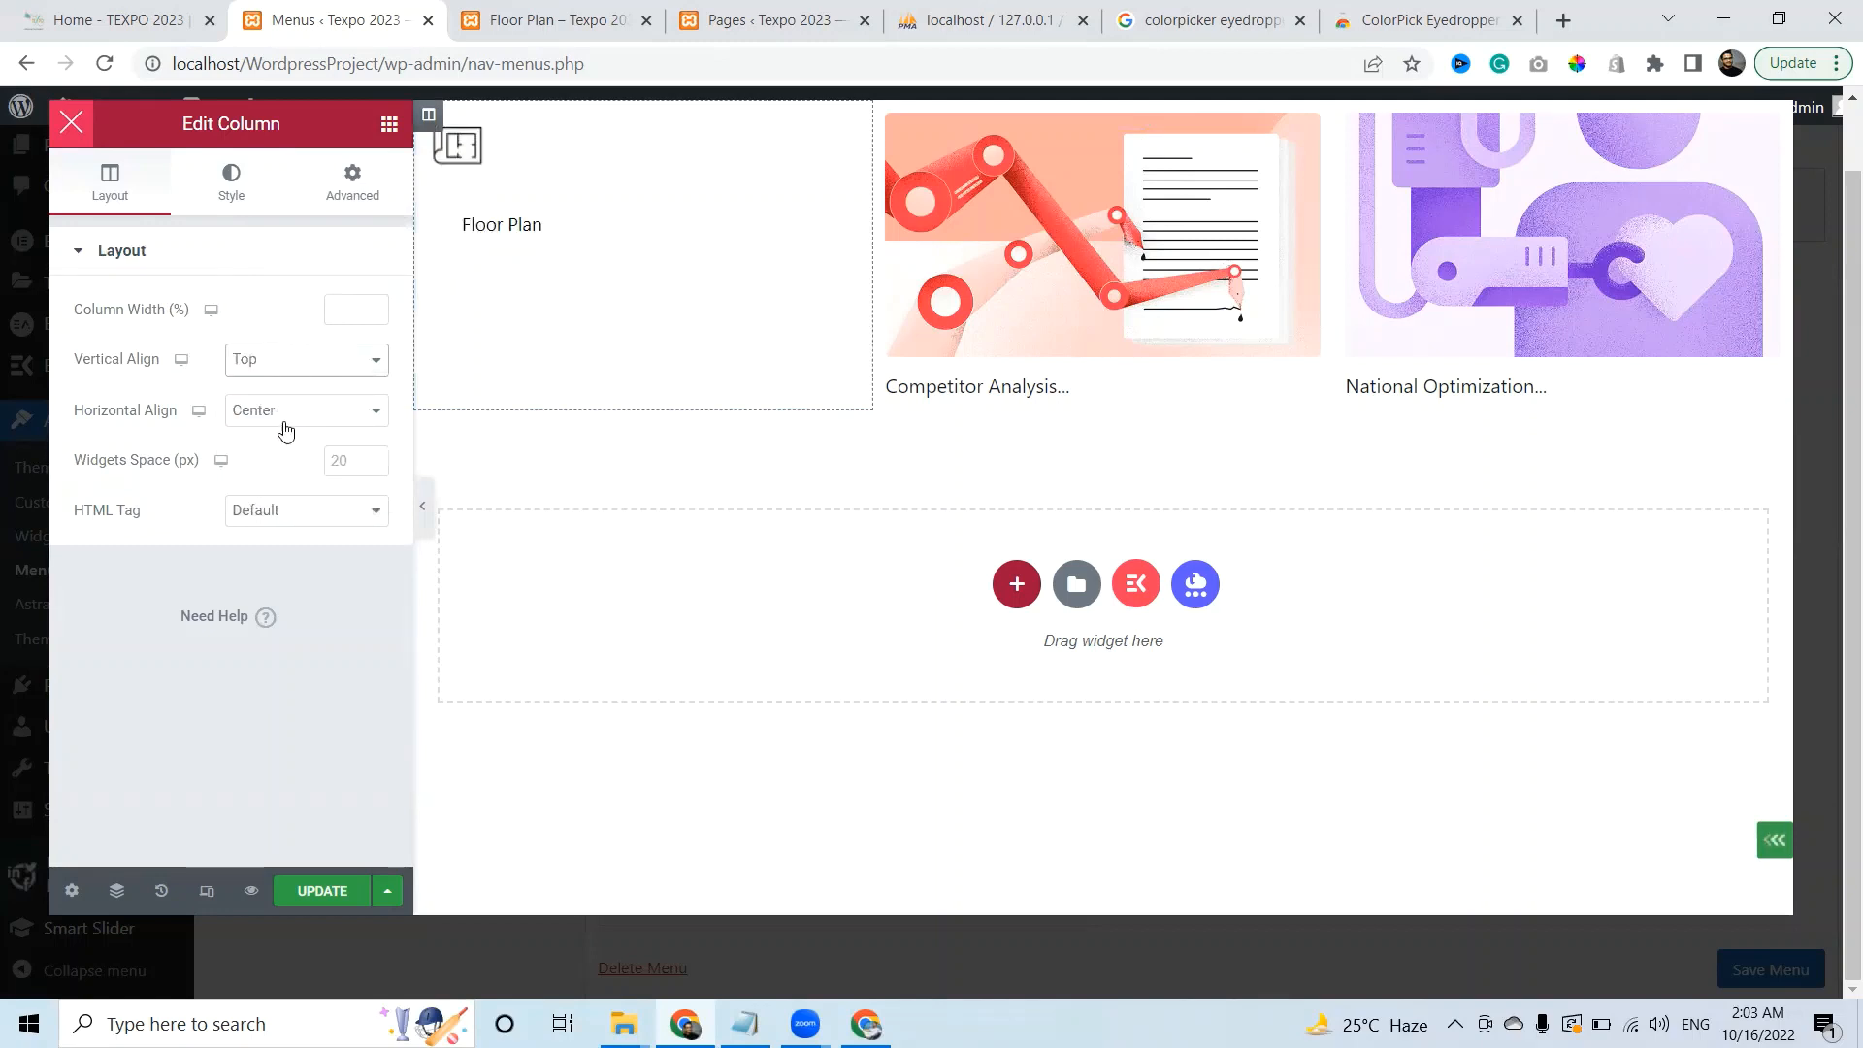
Try Start as the column's horizontal alignment, return it to Center, and check the column's widget spacing and advanced settings
click(284, 422)
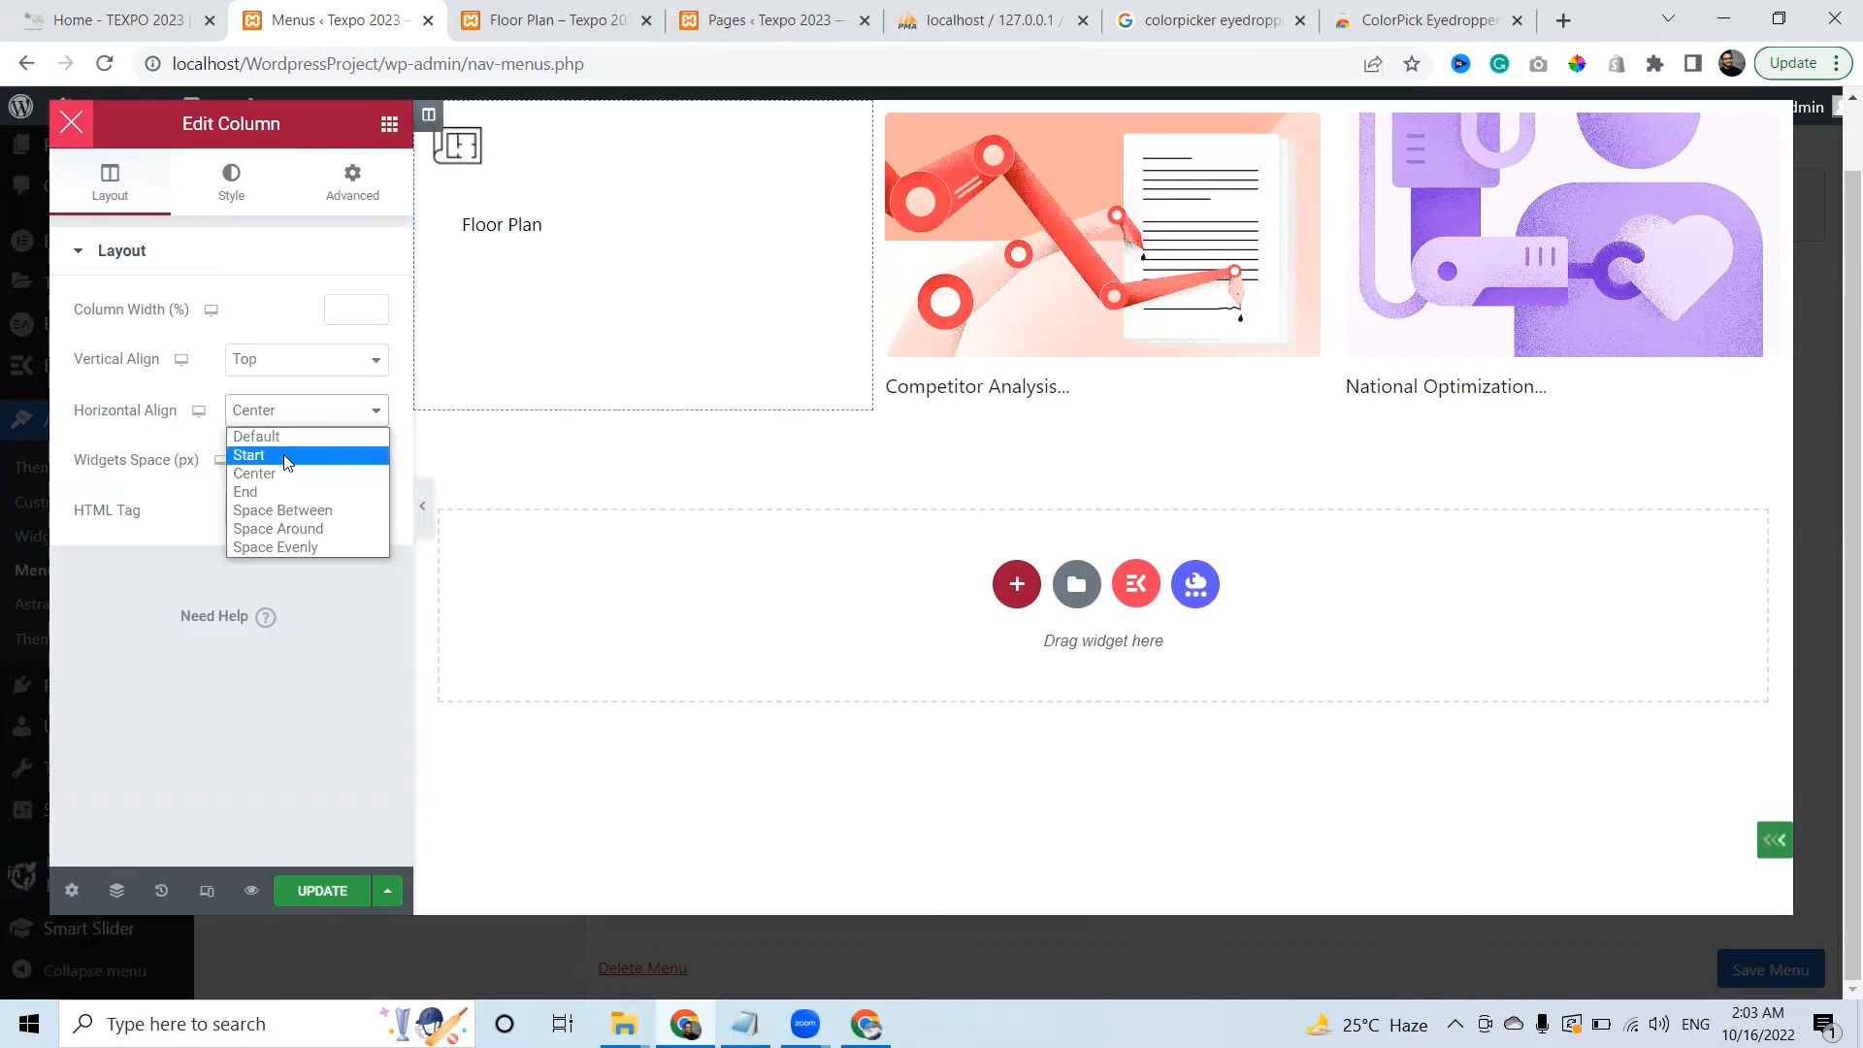
click(281, 455)
click(305, 410)
click(285, 472)
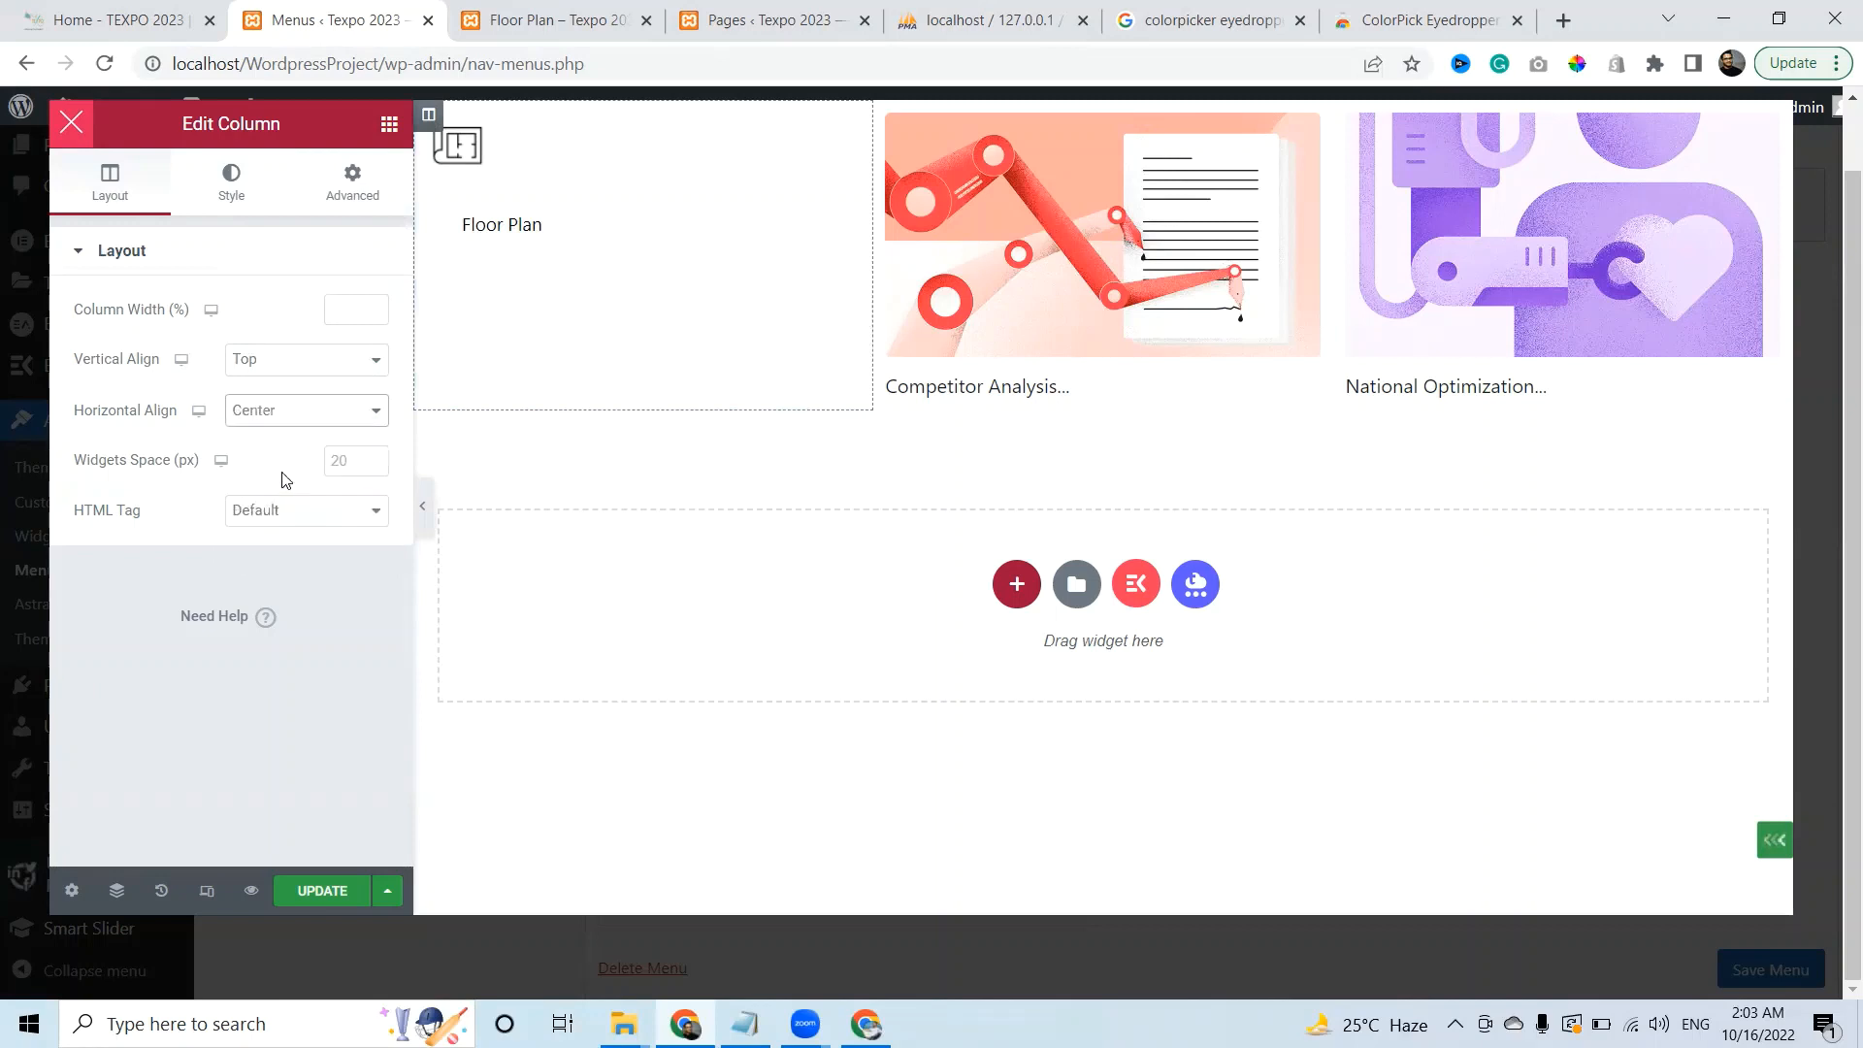
click(357, 455)
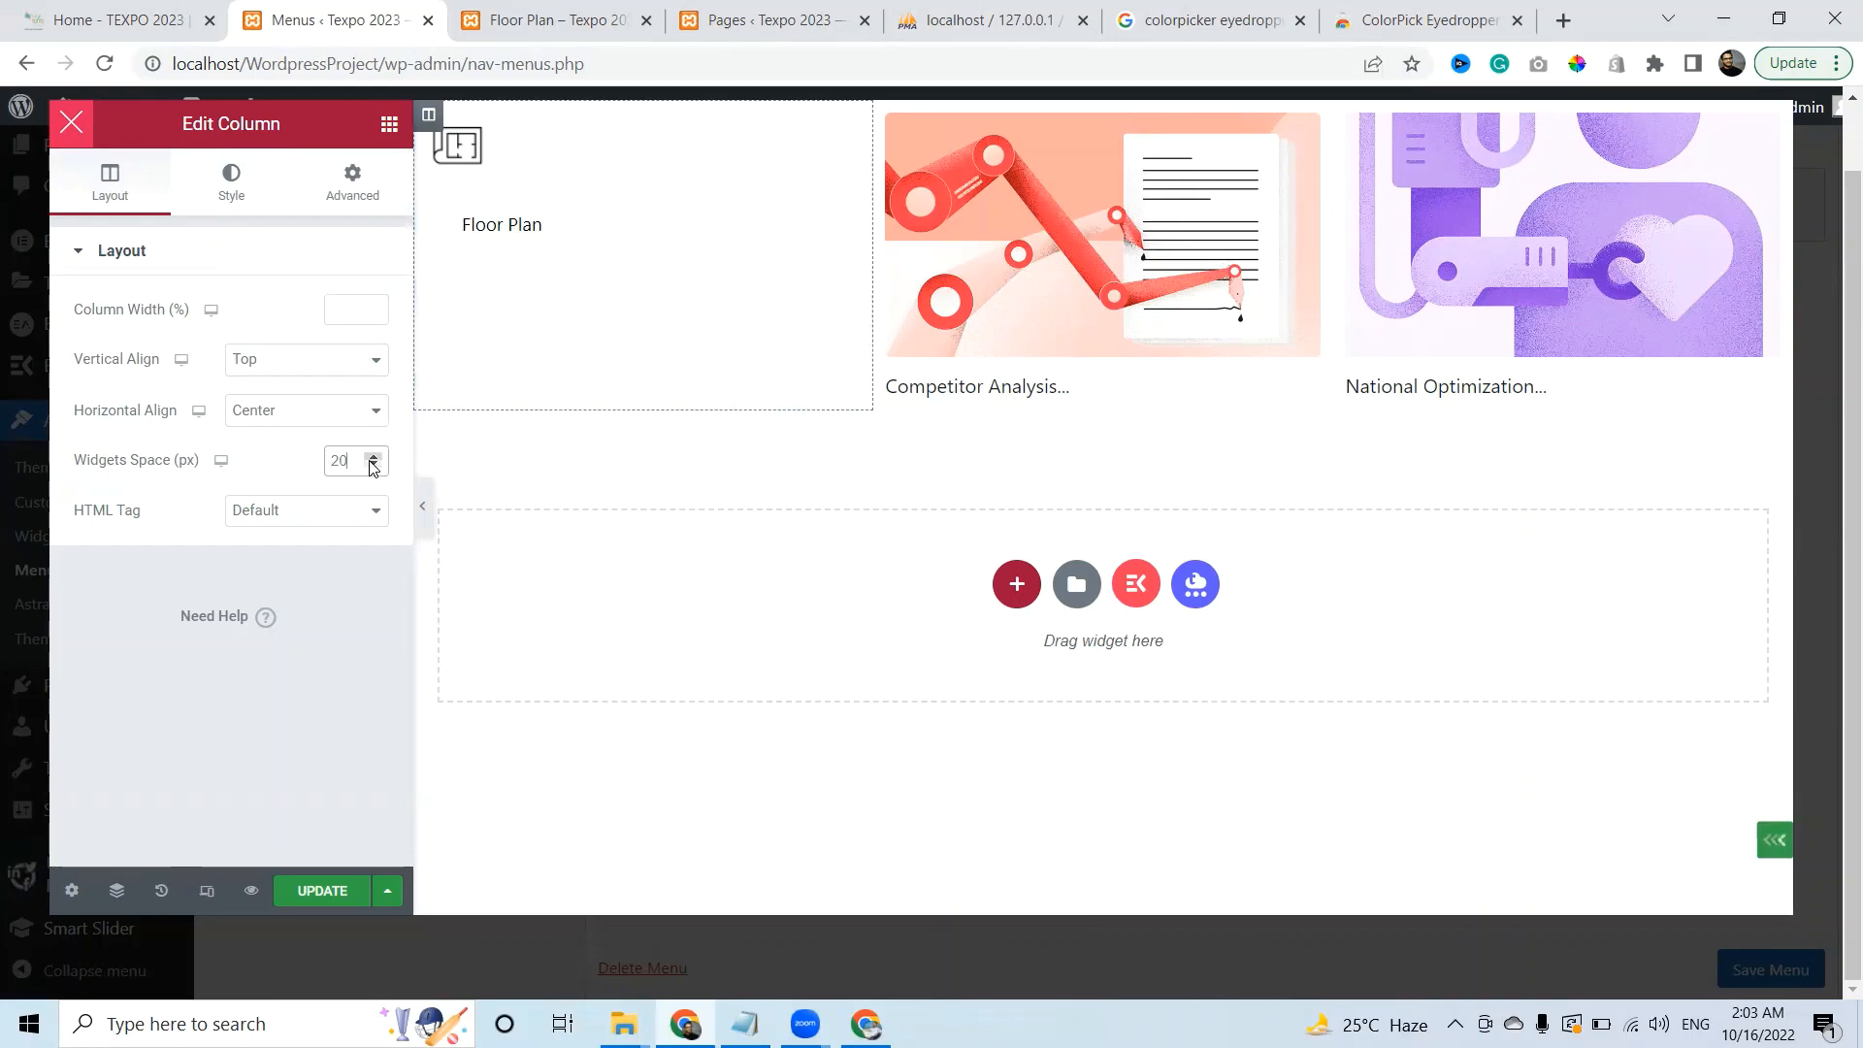
key(ctrl+a)
click(349, 195)
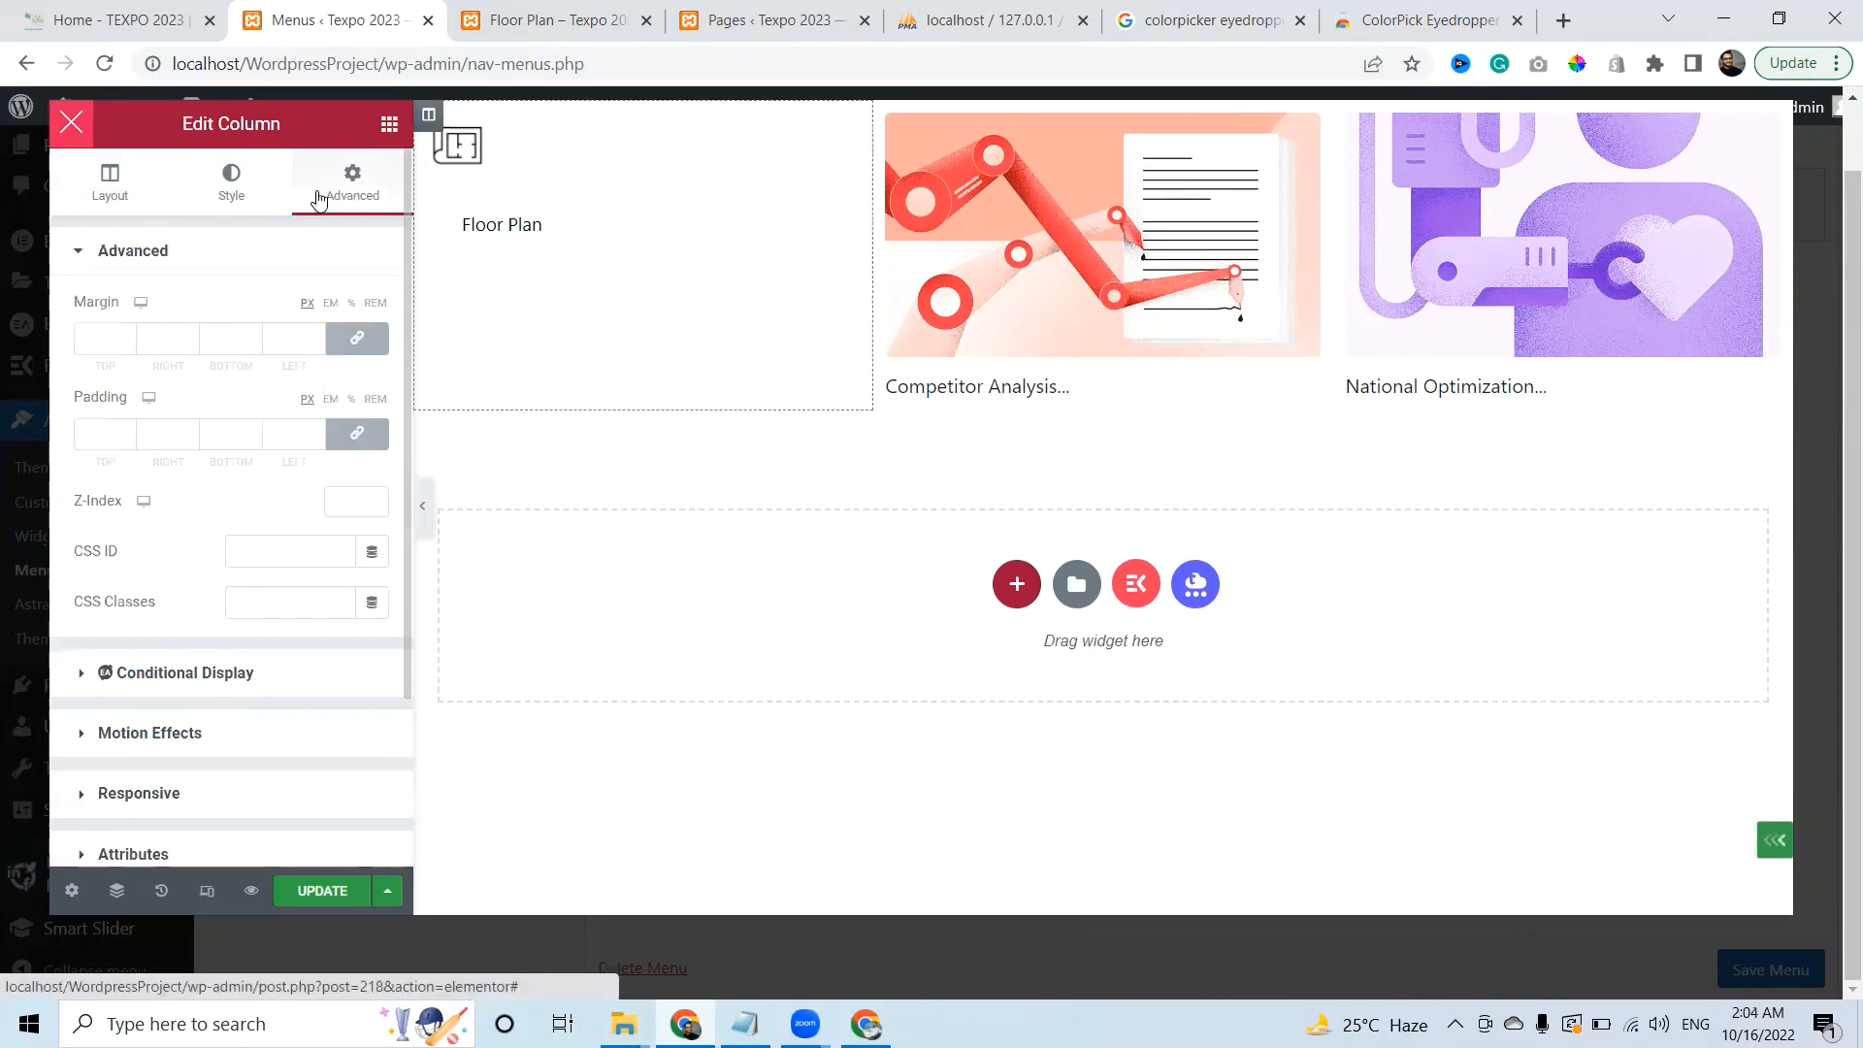
Try the Classic Curves, Floating box and Side Line content area styles on the Floor Plan image box
click(454, 155)
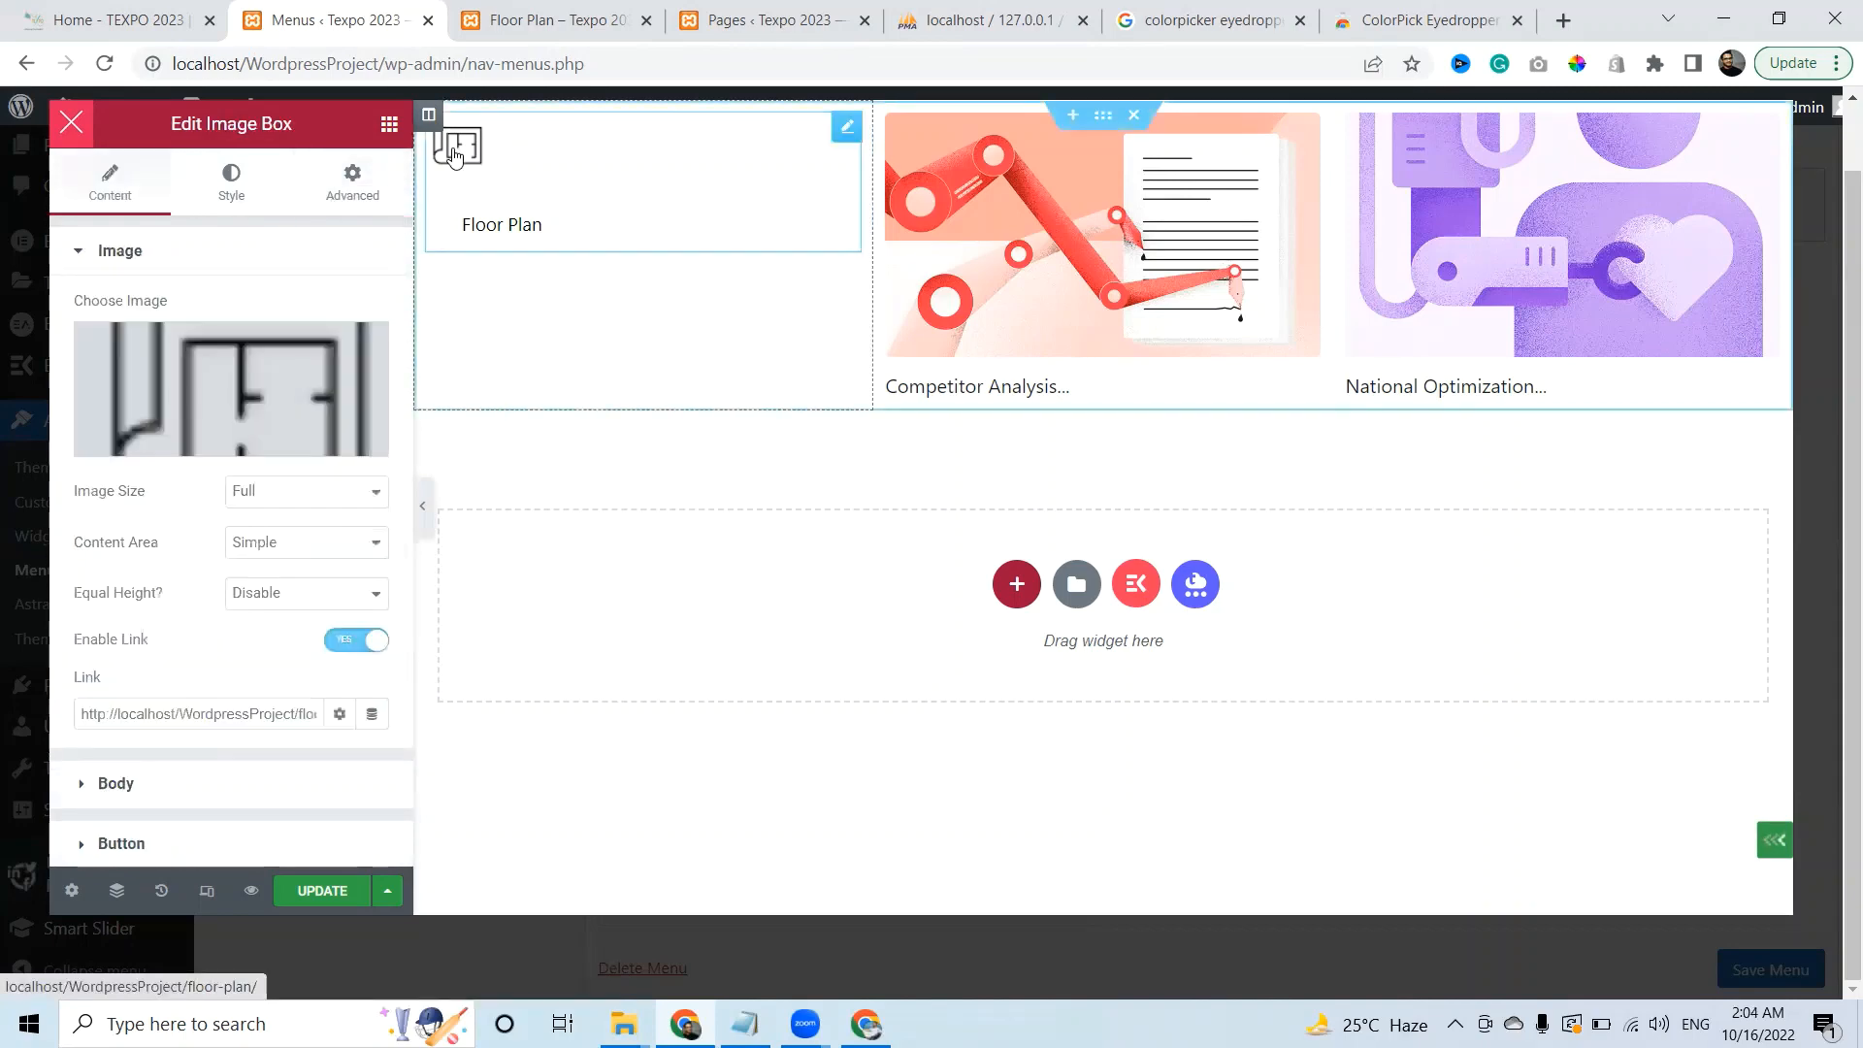
click(272, 543)
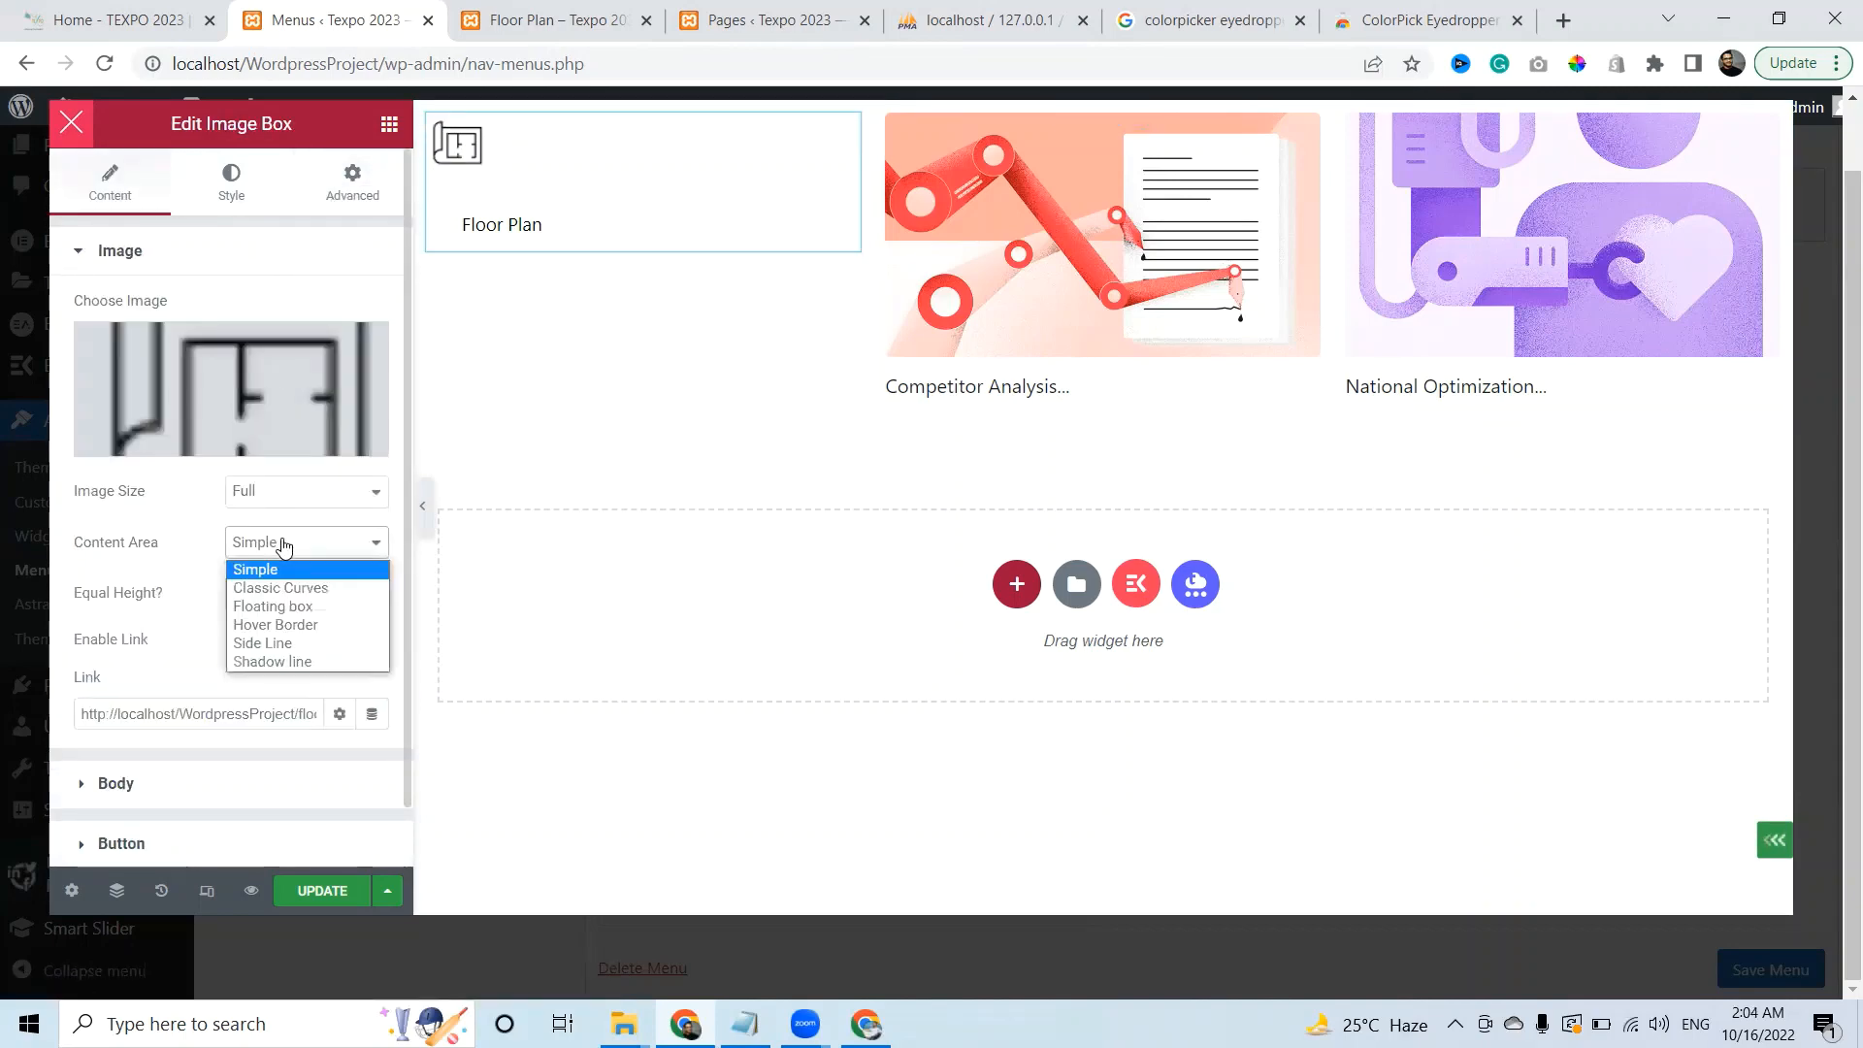
click(284, 590)
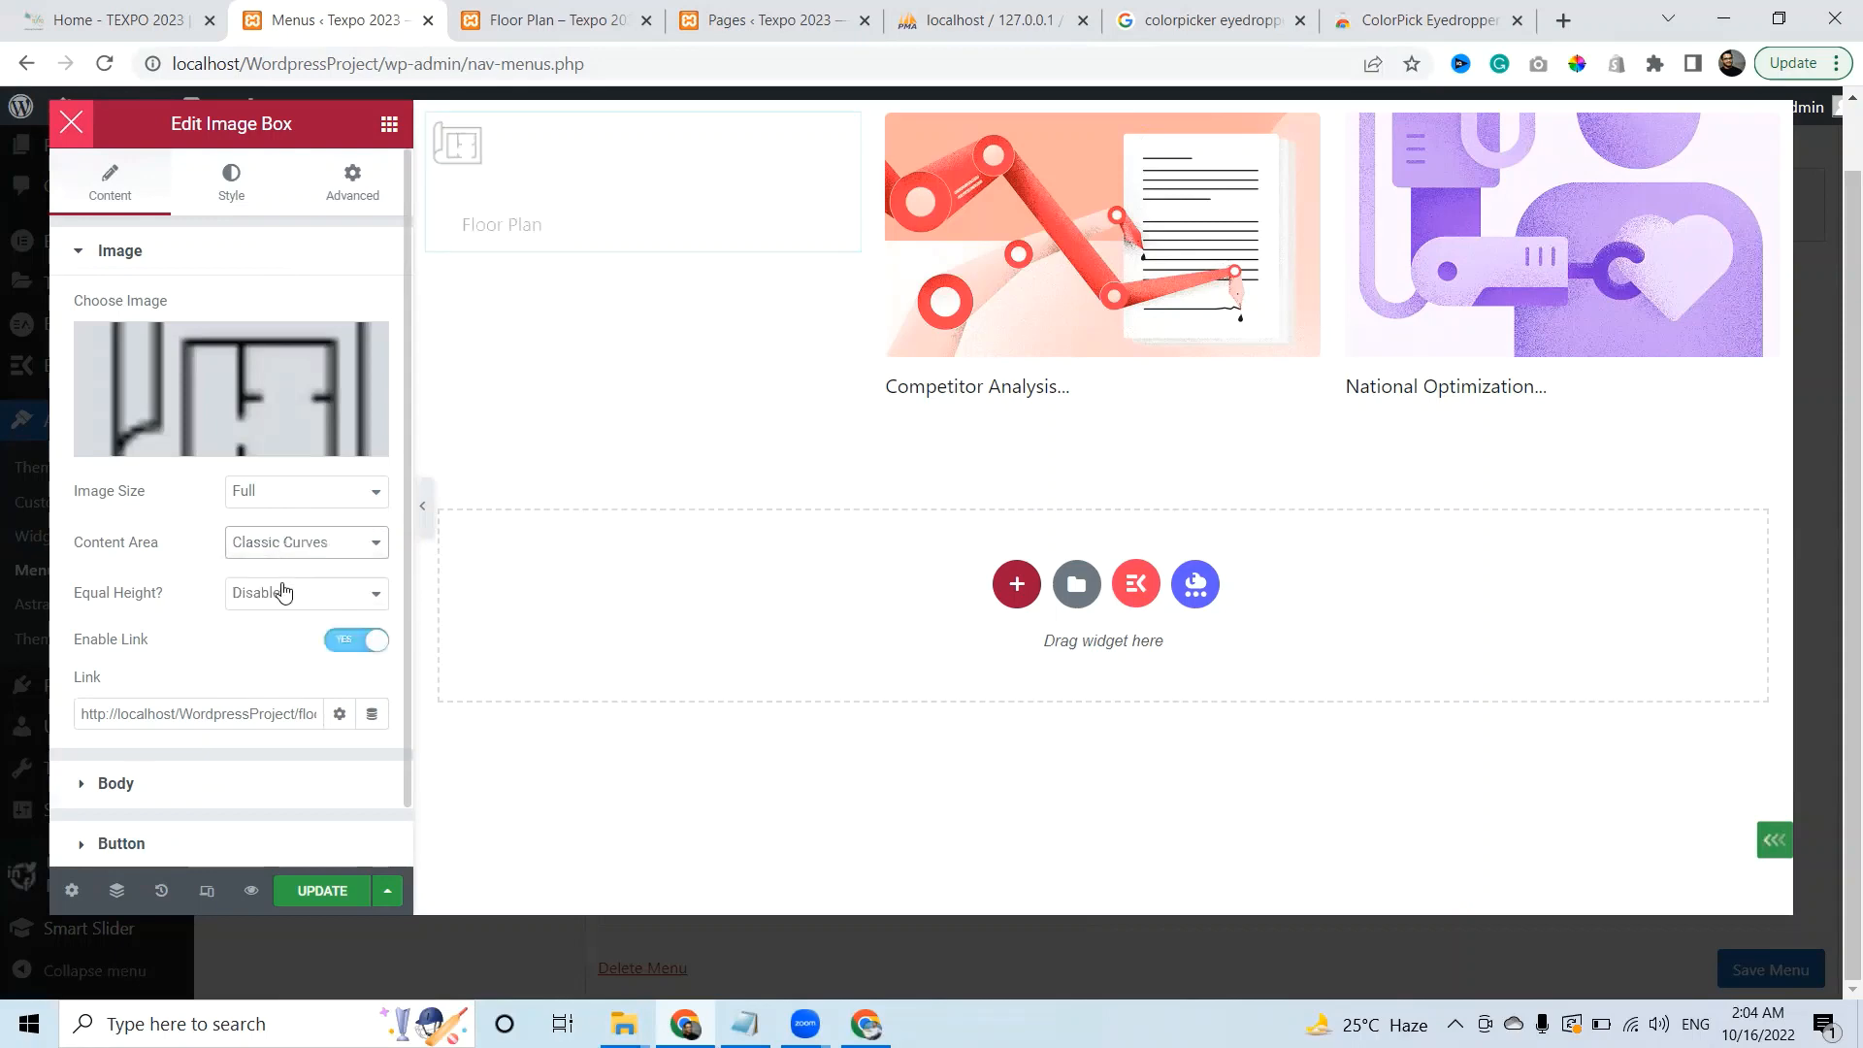
click(310, 543)
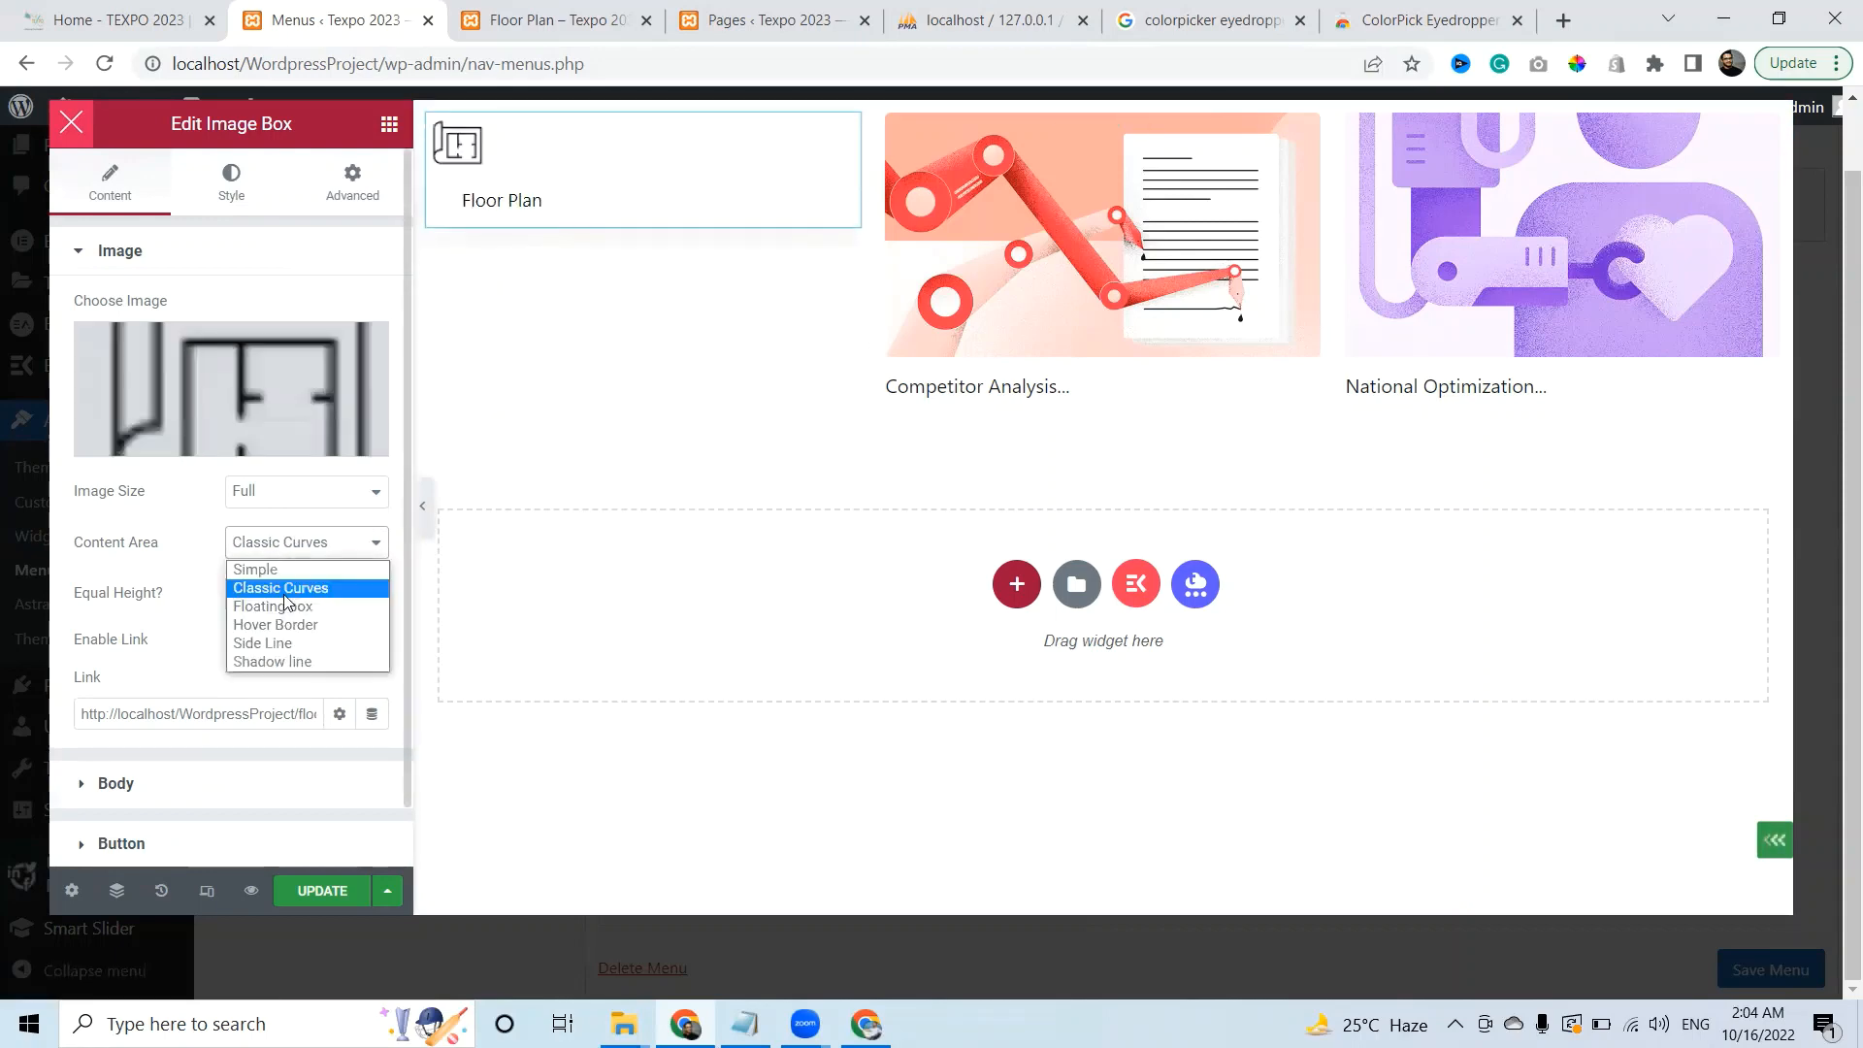
click(281, 606)
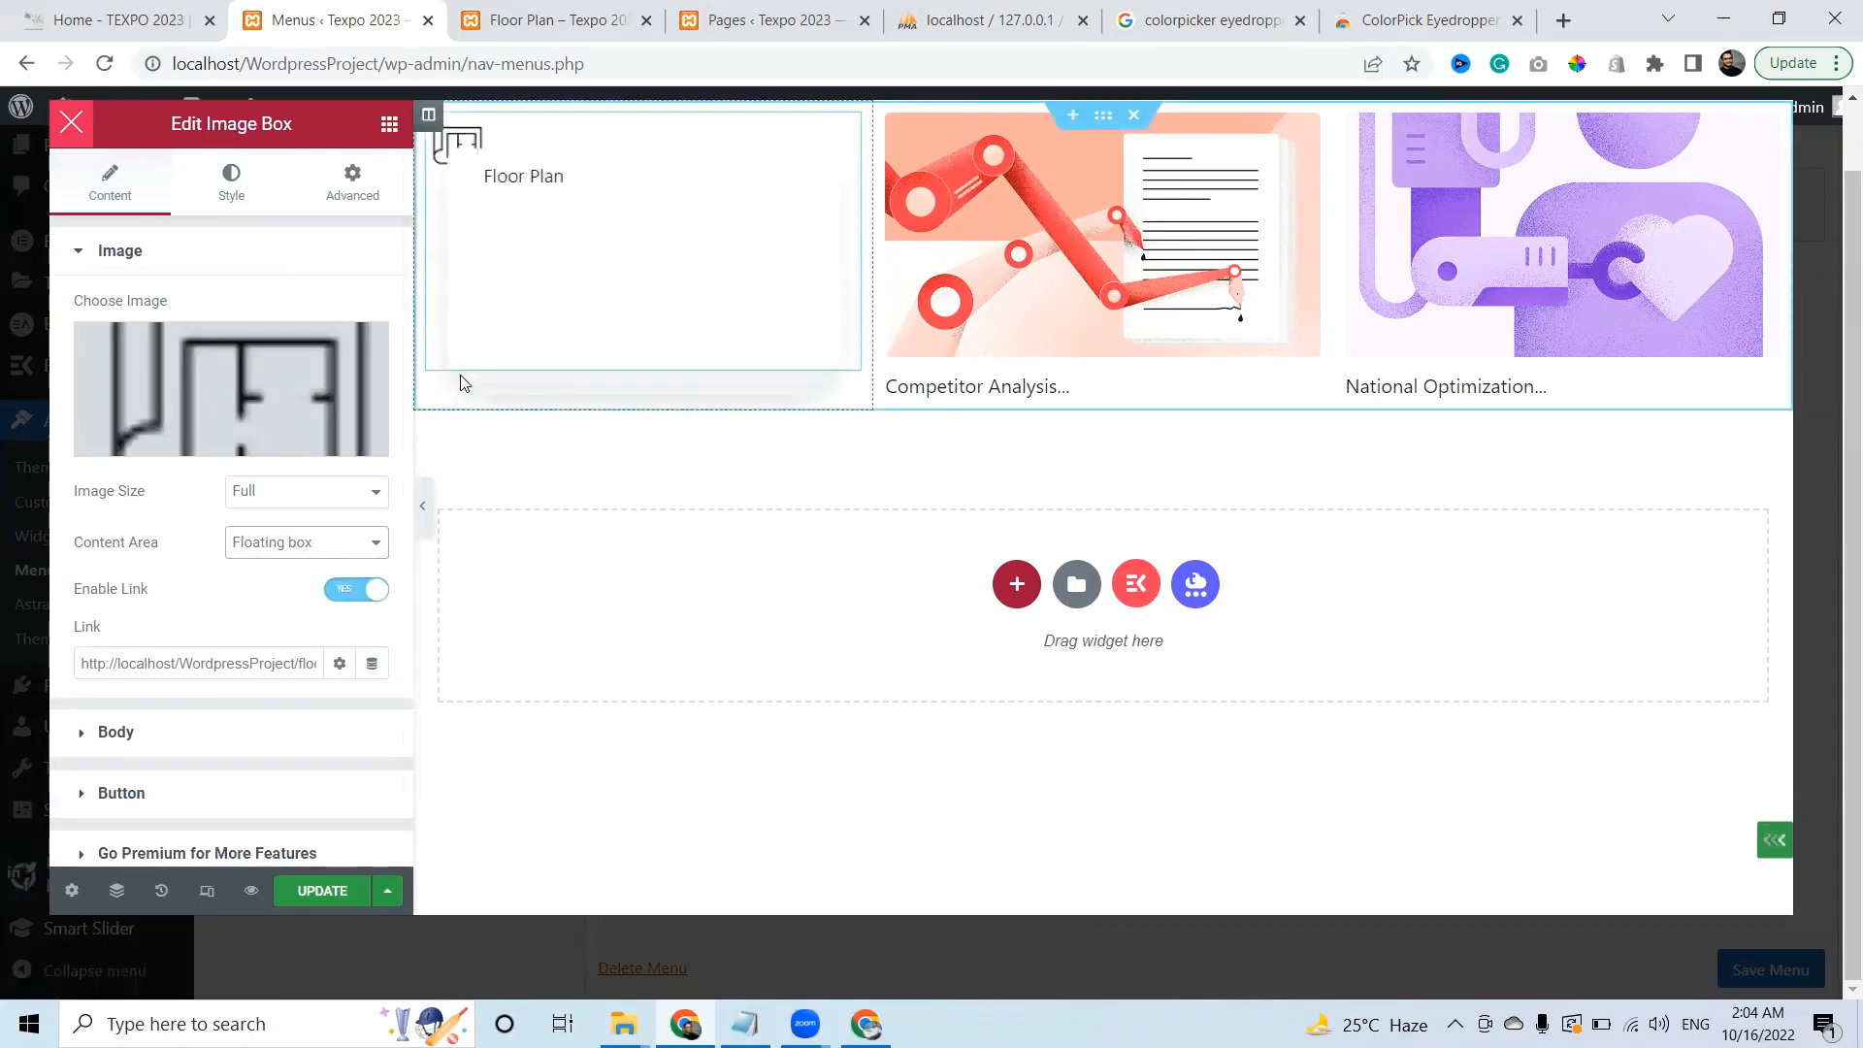
click(262, 554)
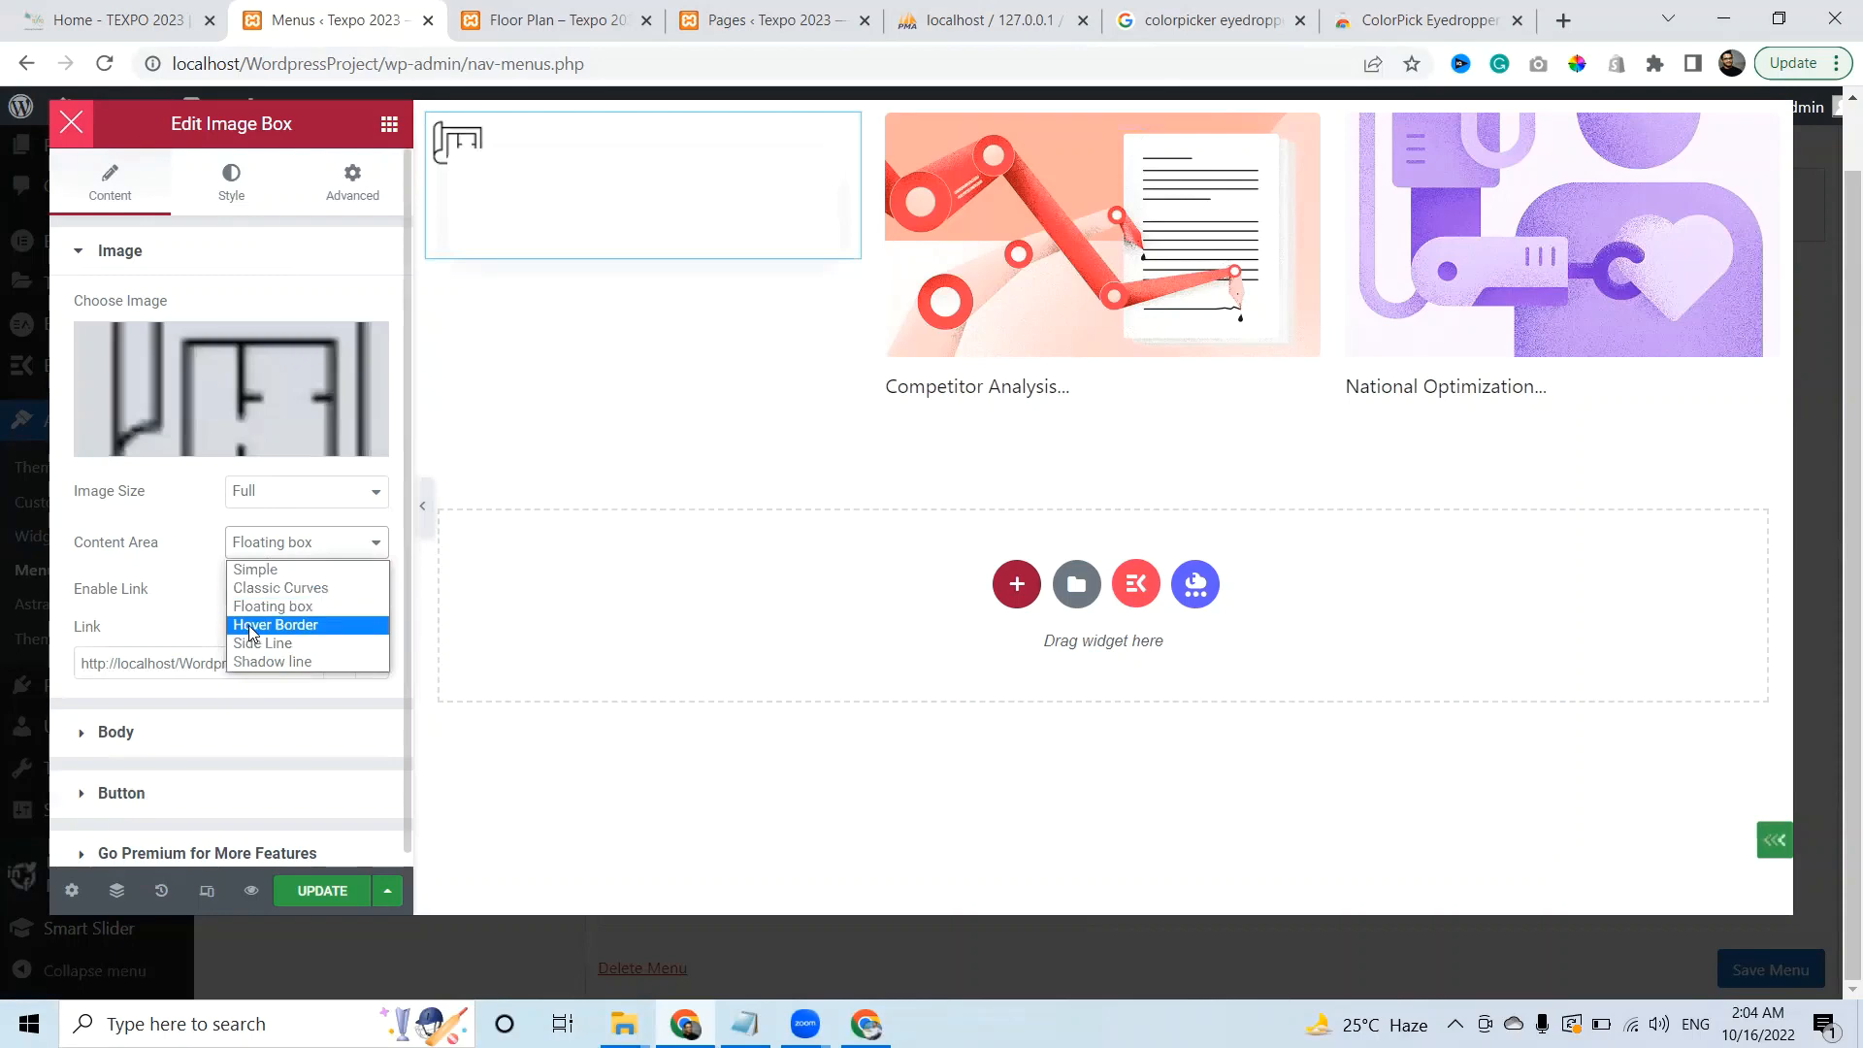
click(249, 643)
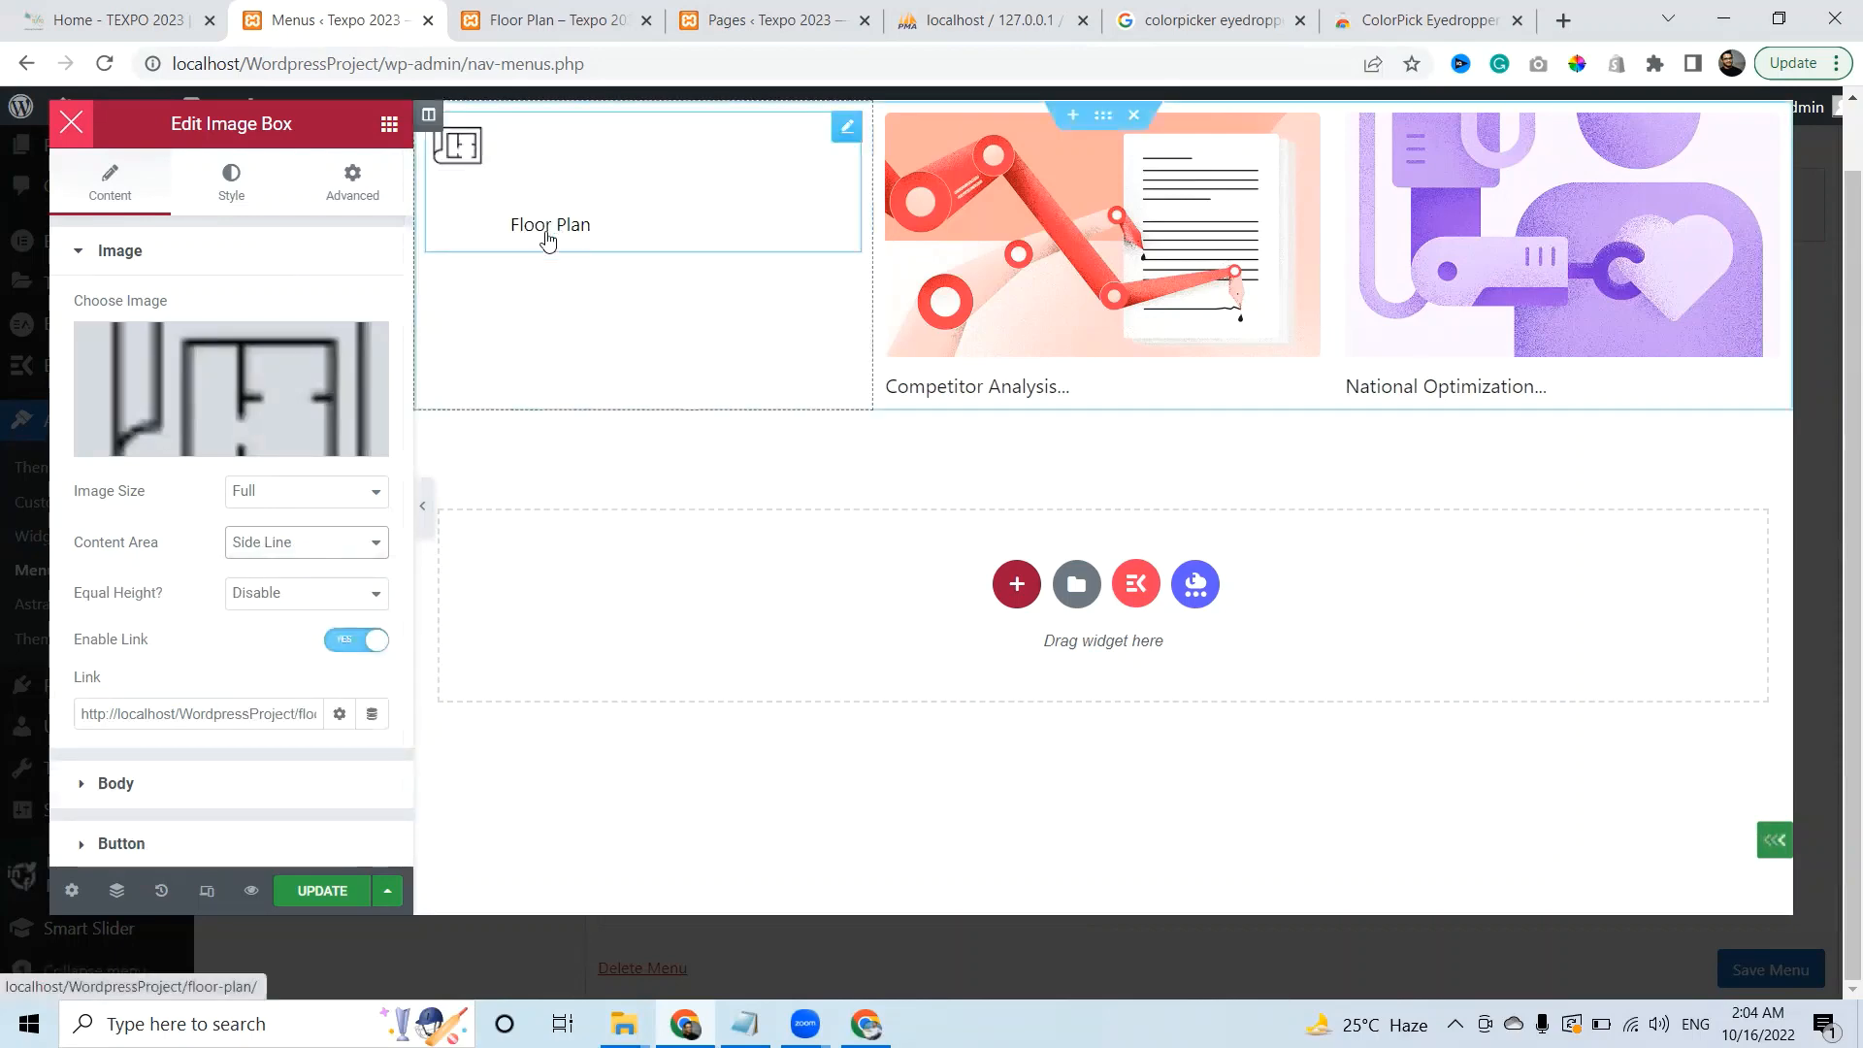
Set the Floor Plan image box's content area style to Hover Border, leaving equal height disabled
click(278, 550)
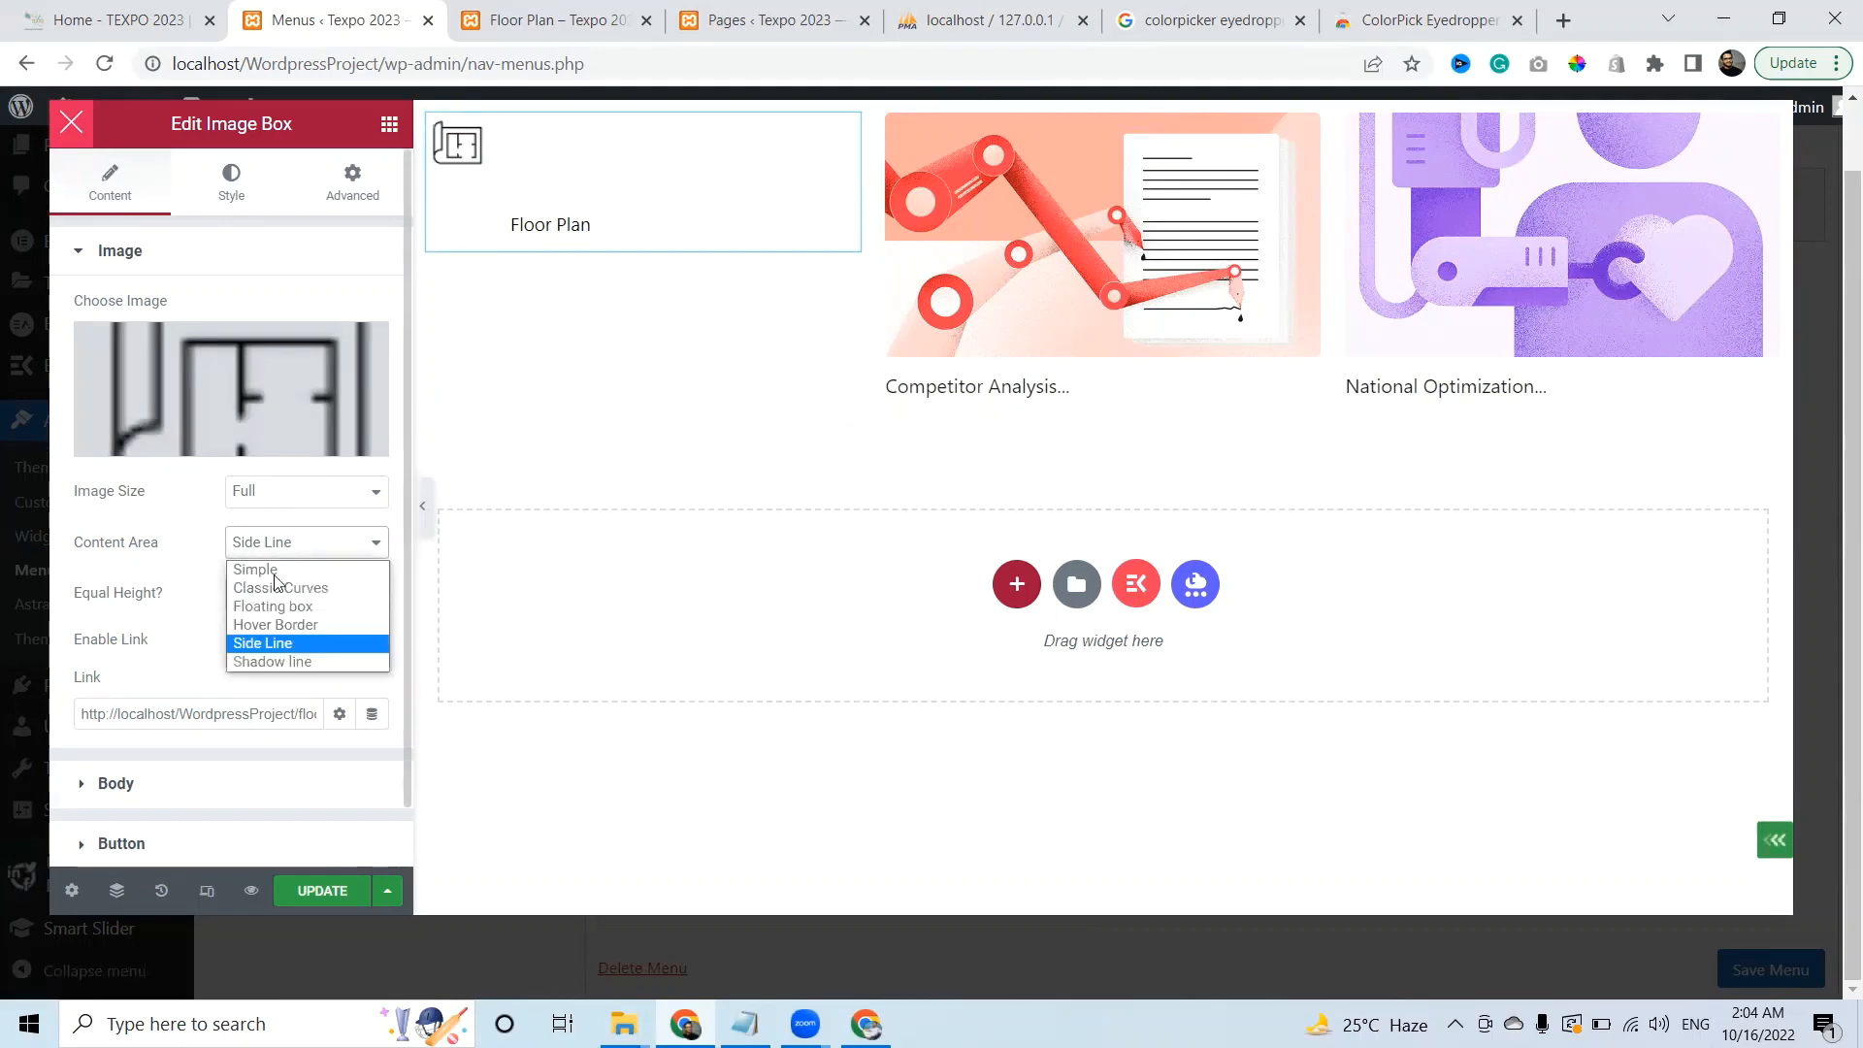
click(275, 625)
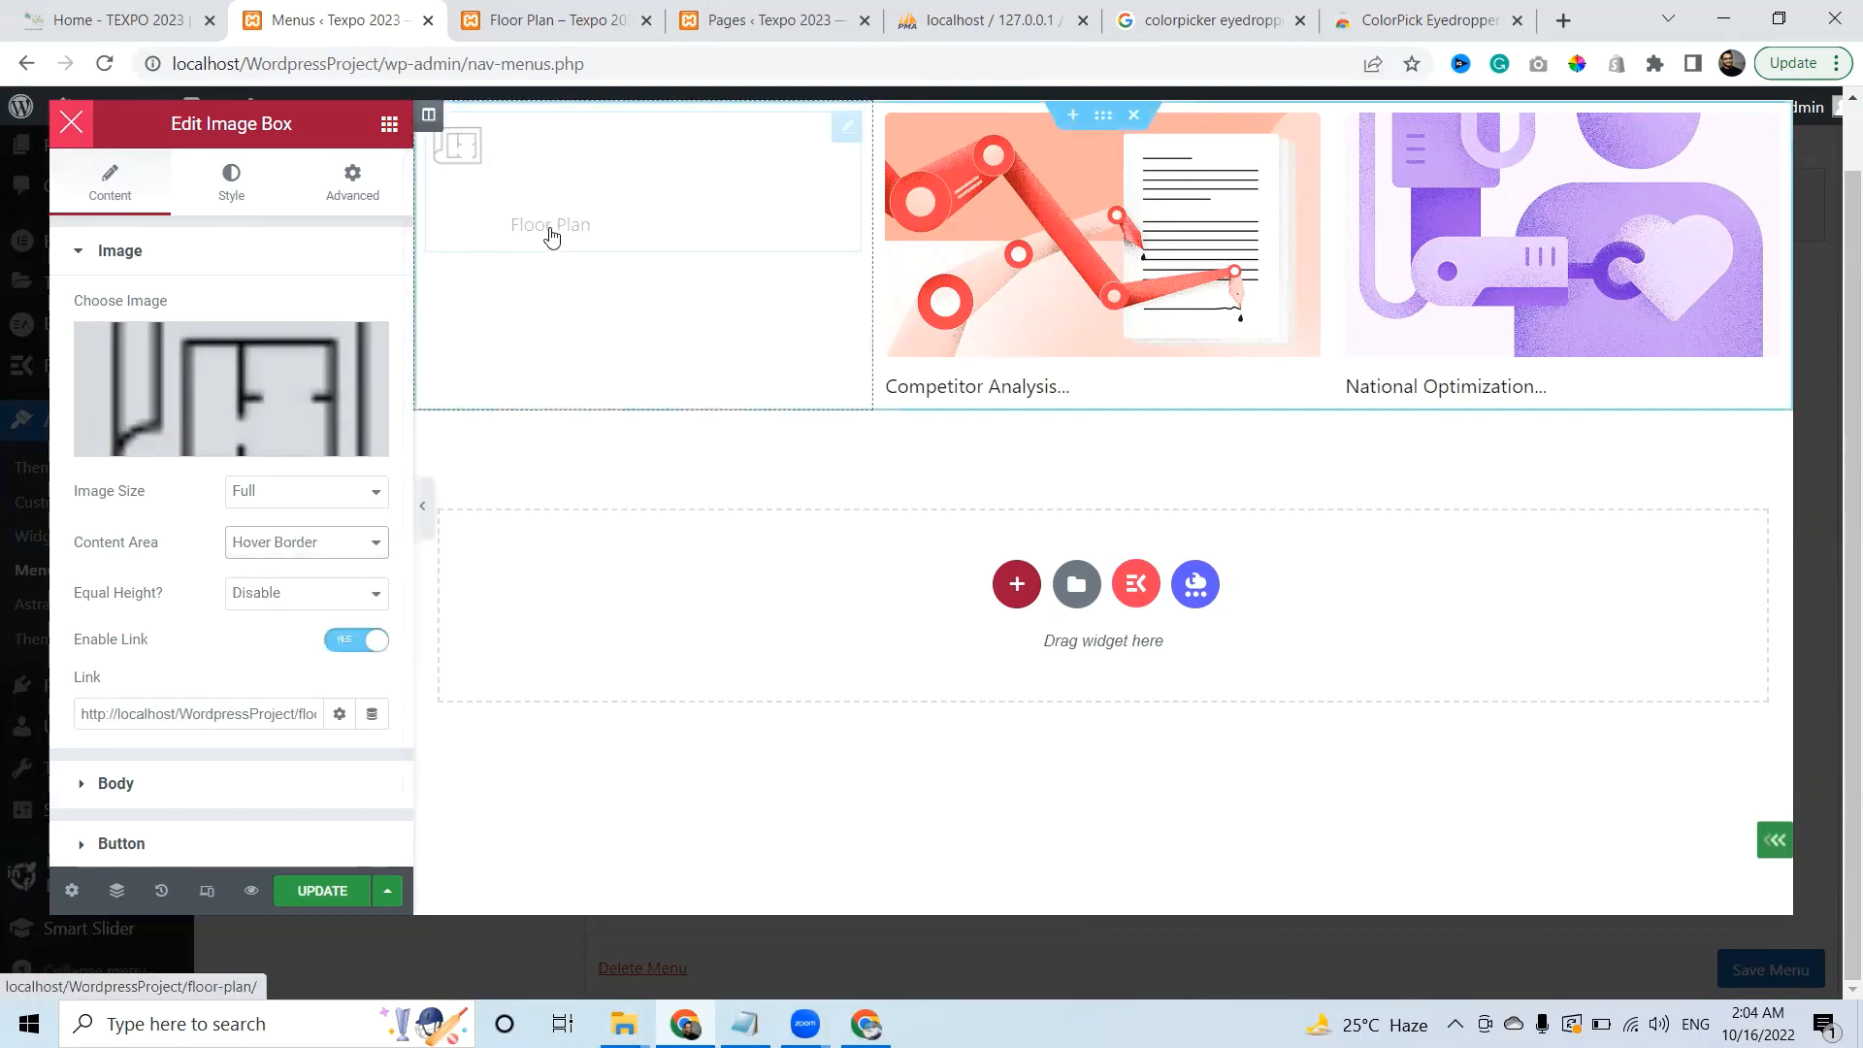
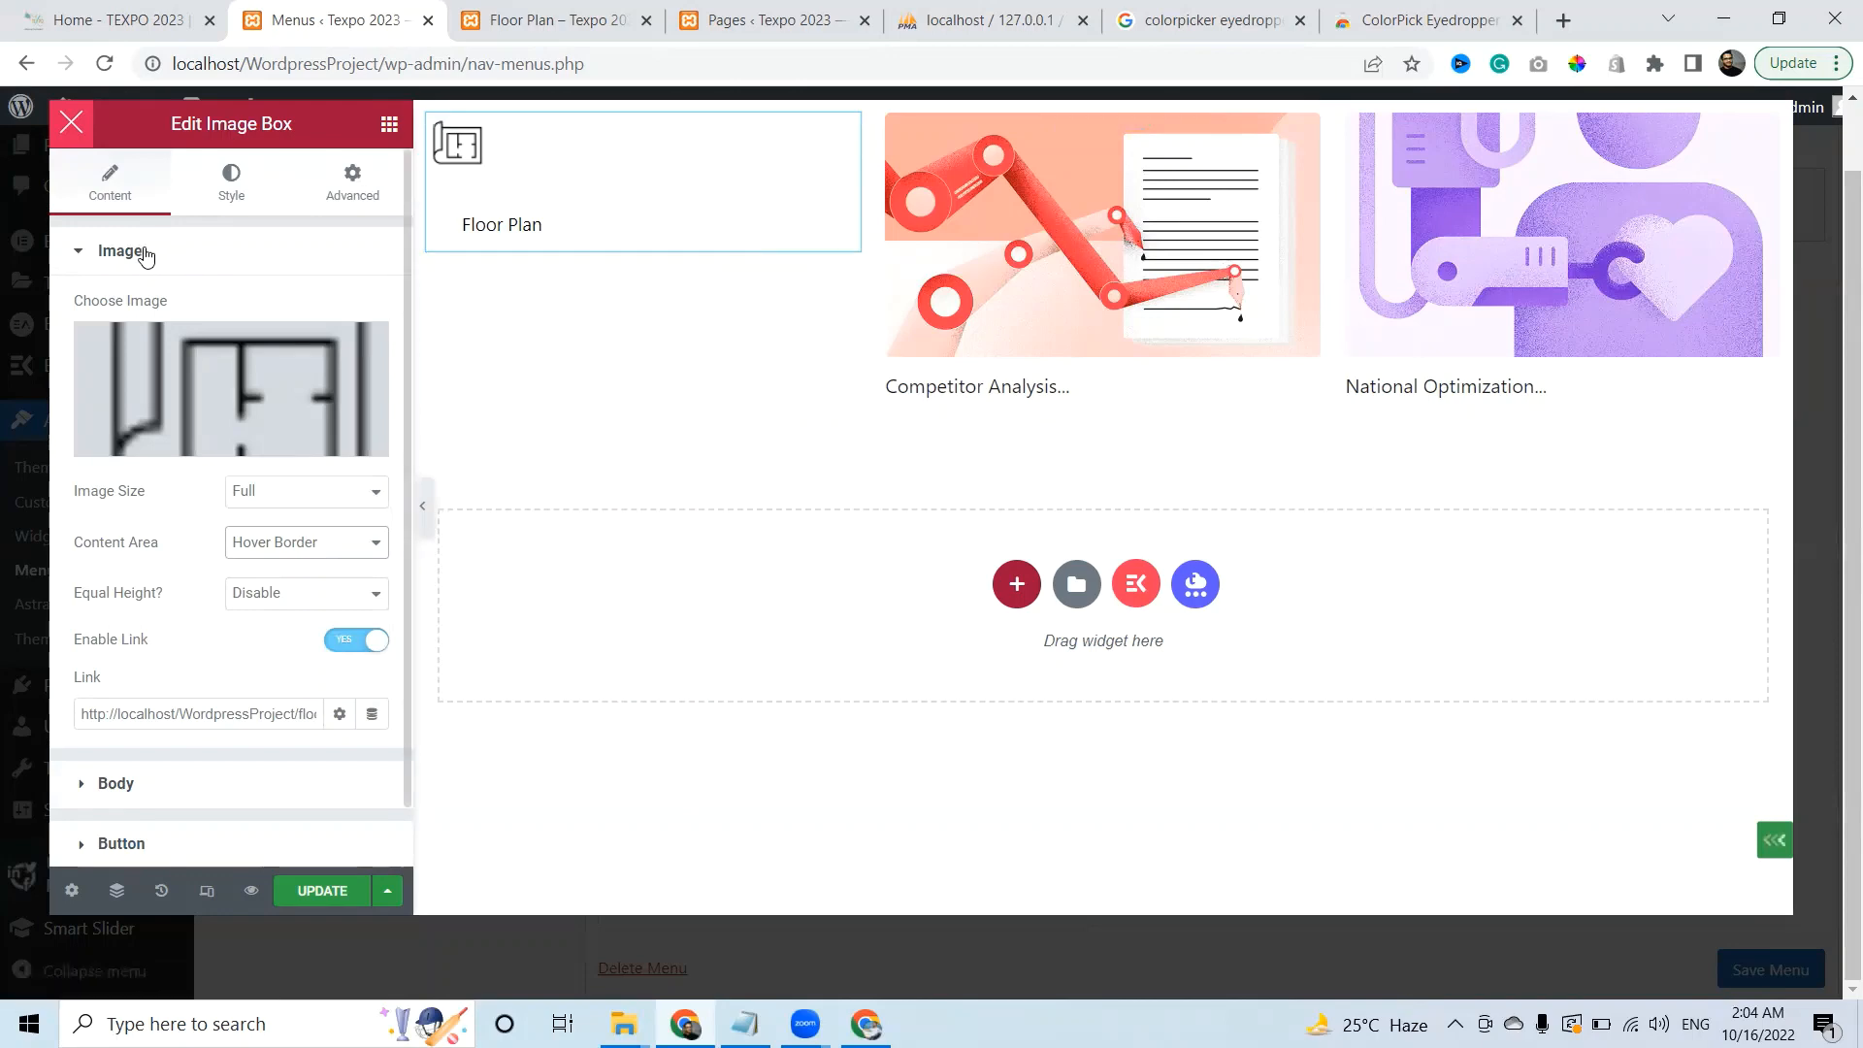
click(333, 562)
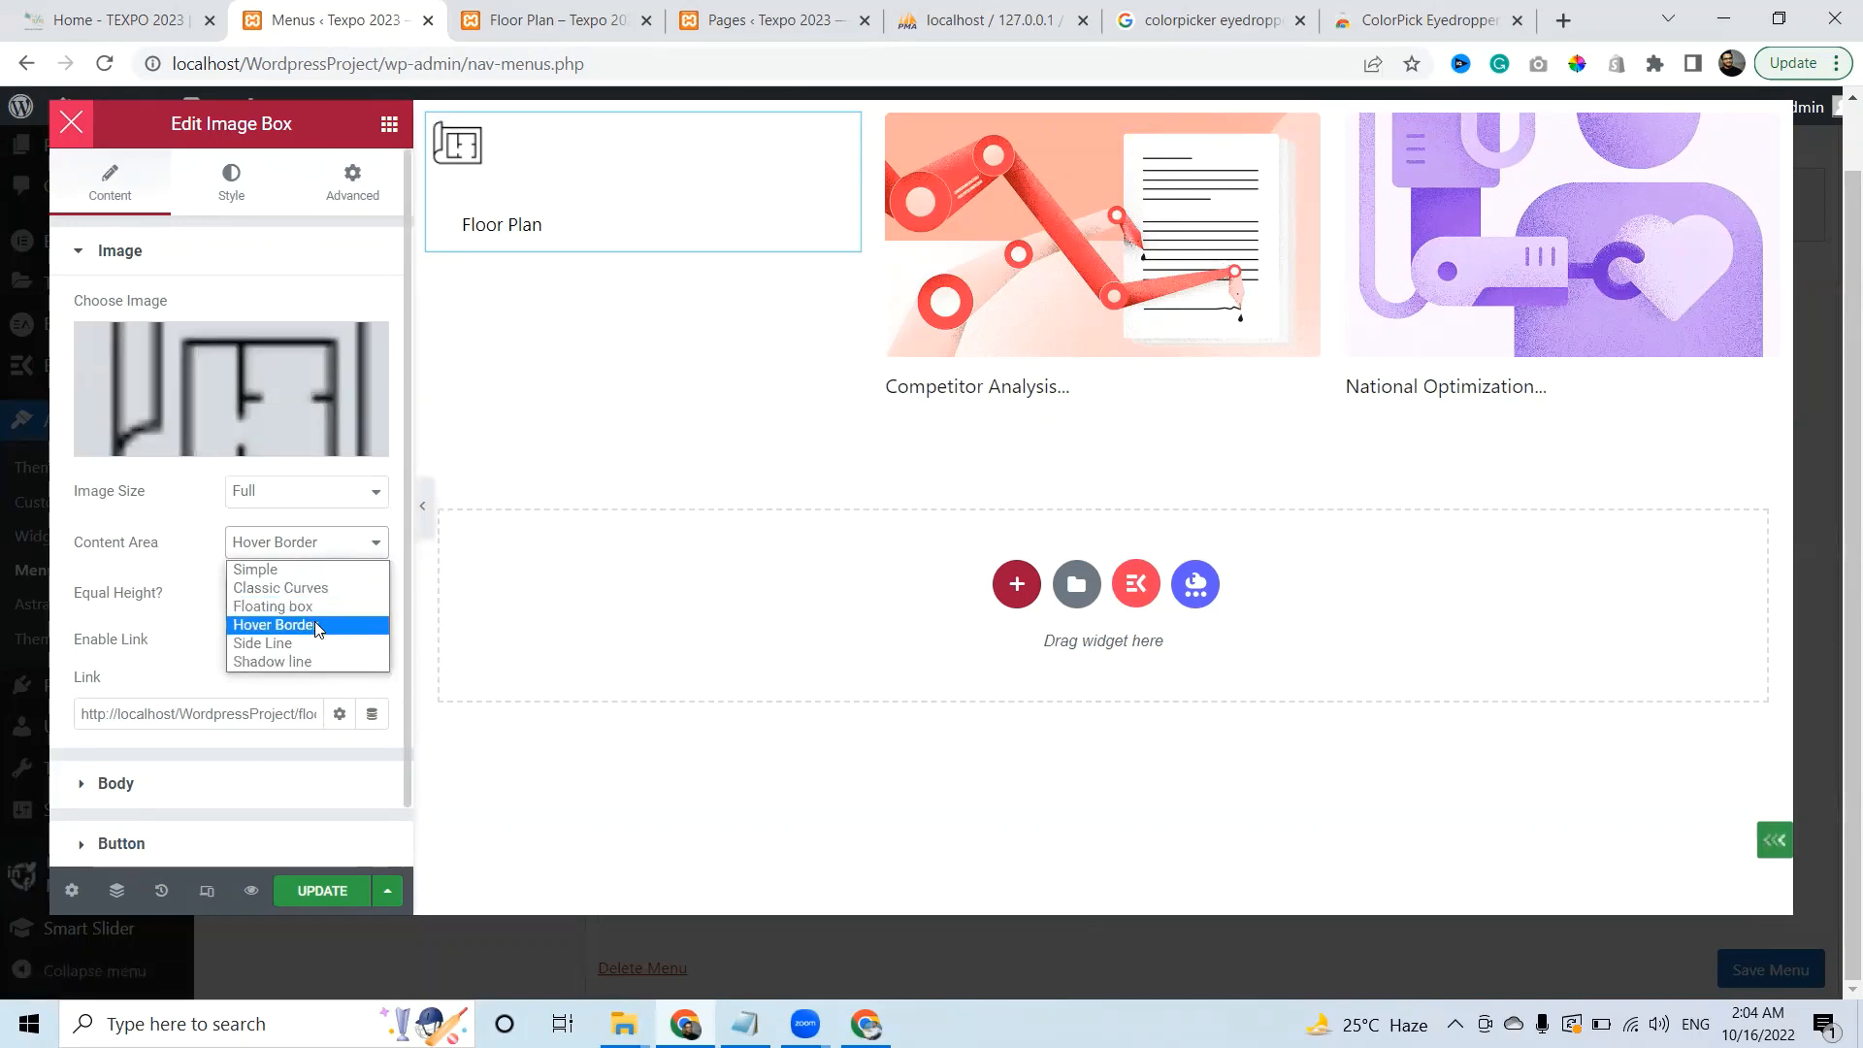
click(316, 627)
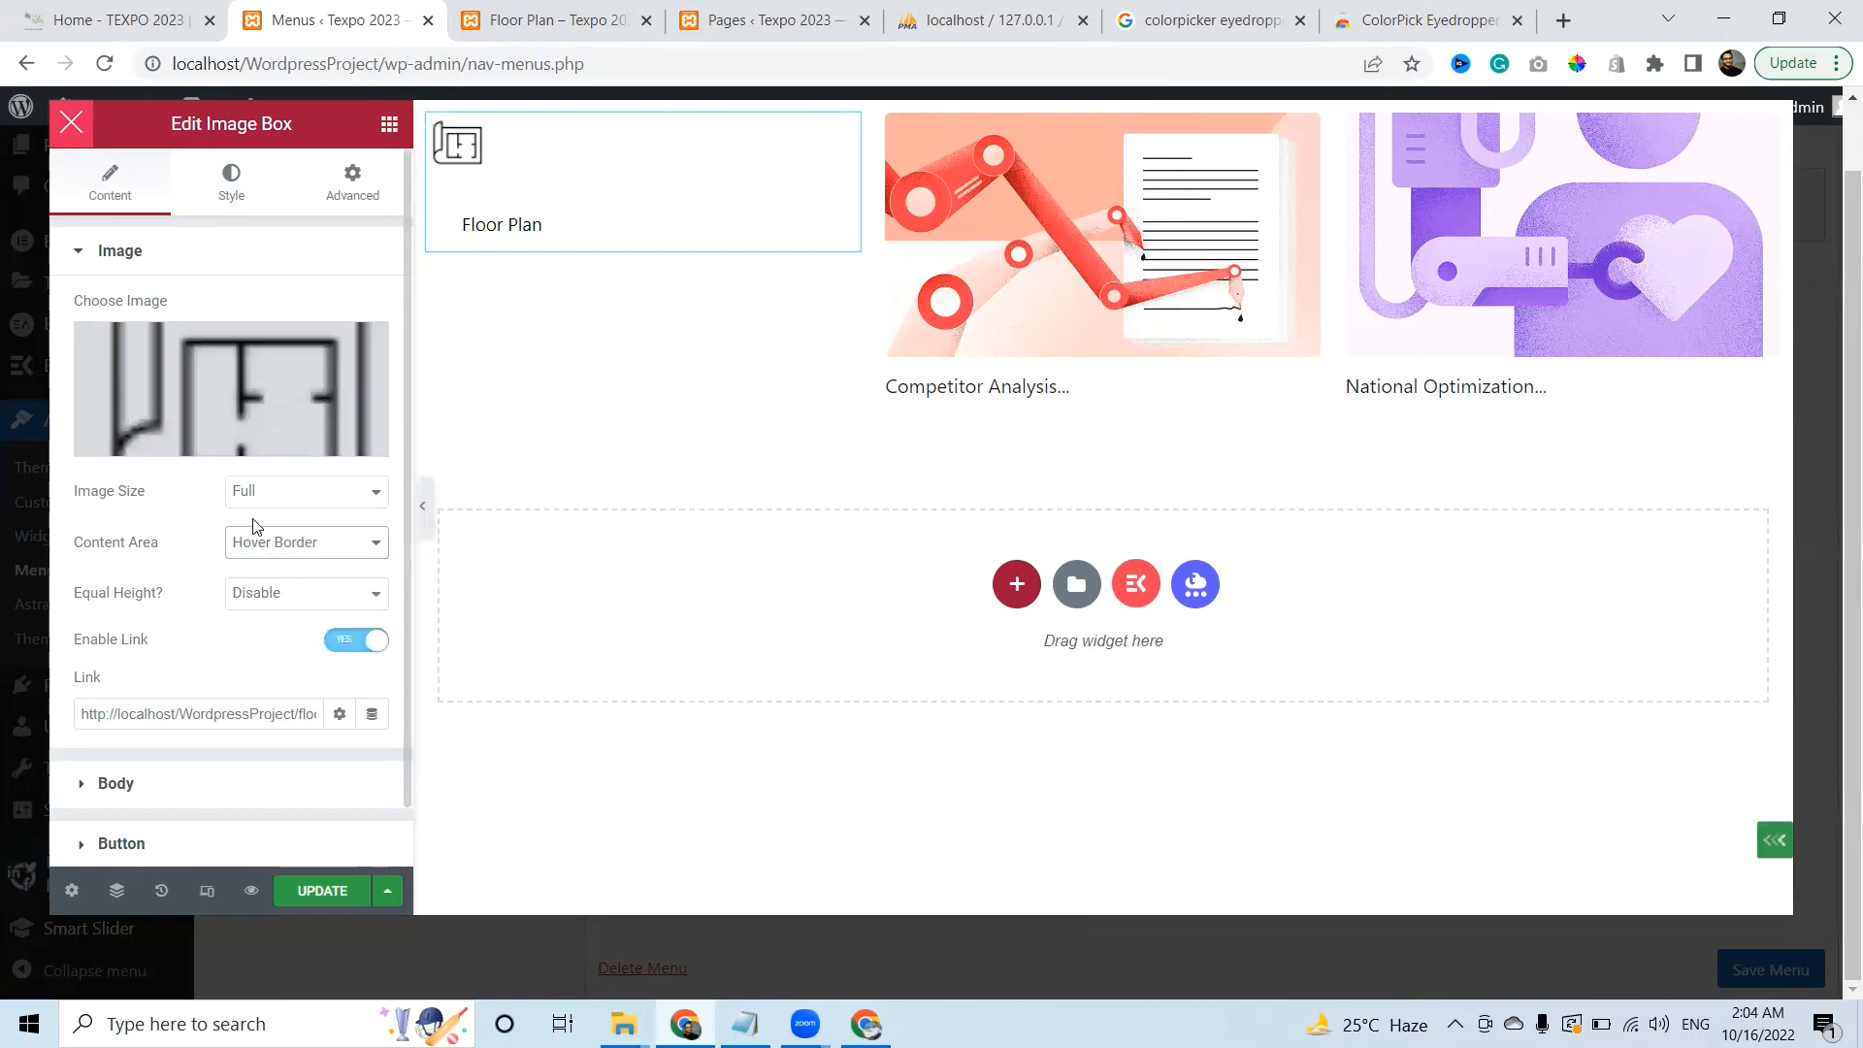
click(283, 599)
click(284, 604)
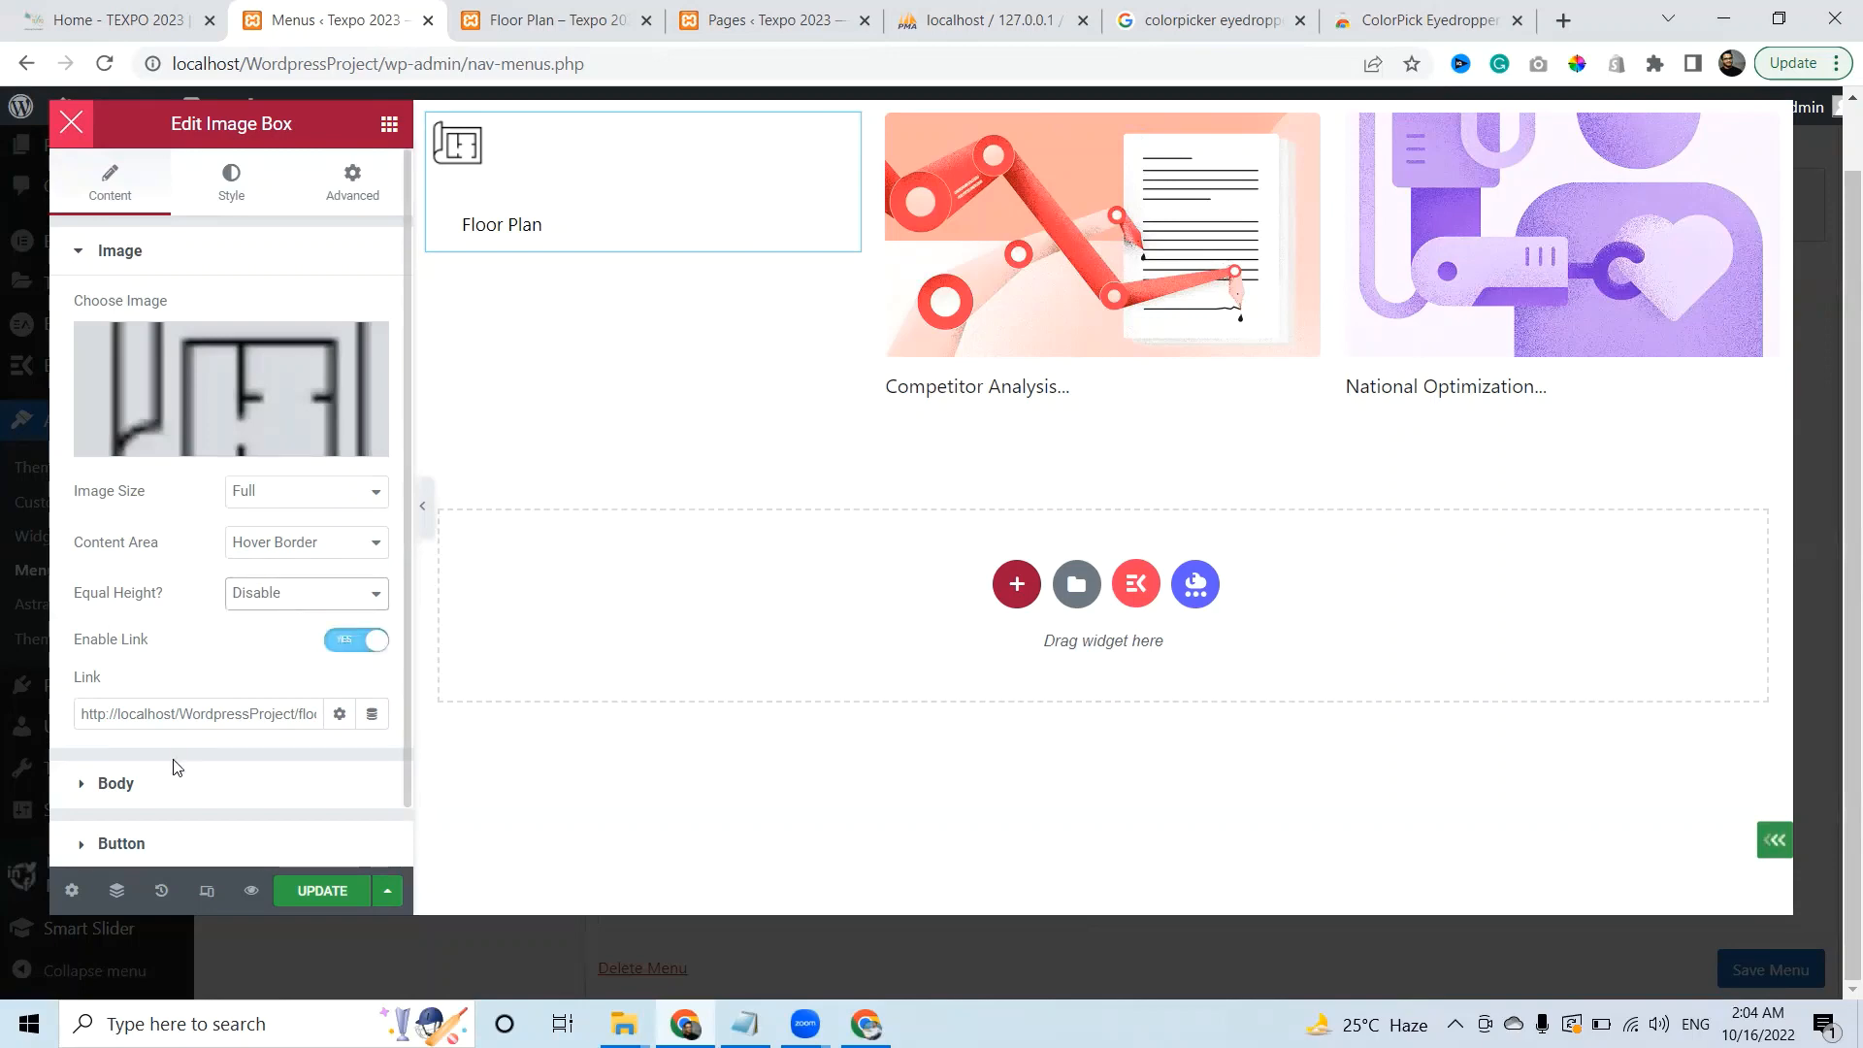
Set the body alignment of the Floor Plan image box to Center and collapse the body settings
click(167, 788)
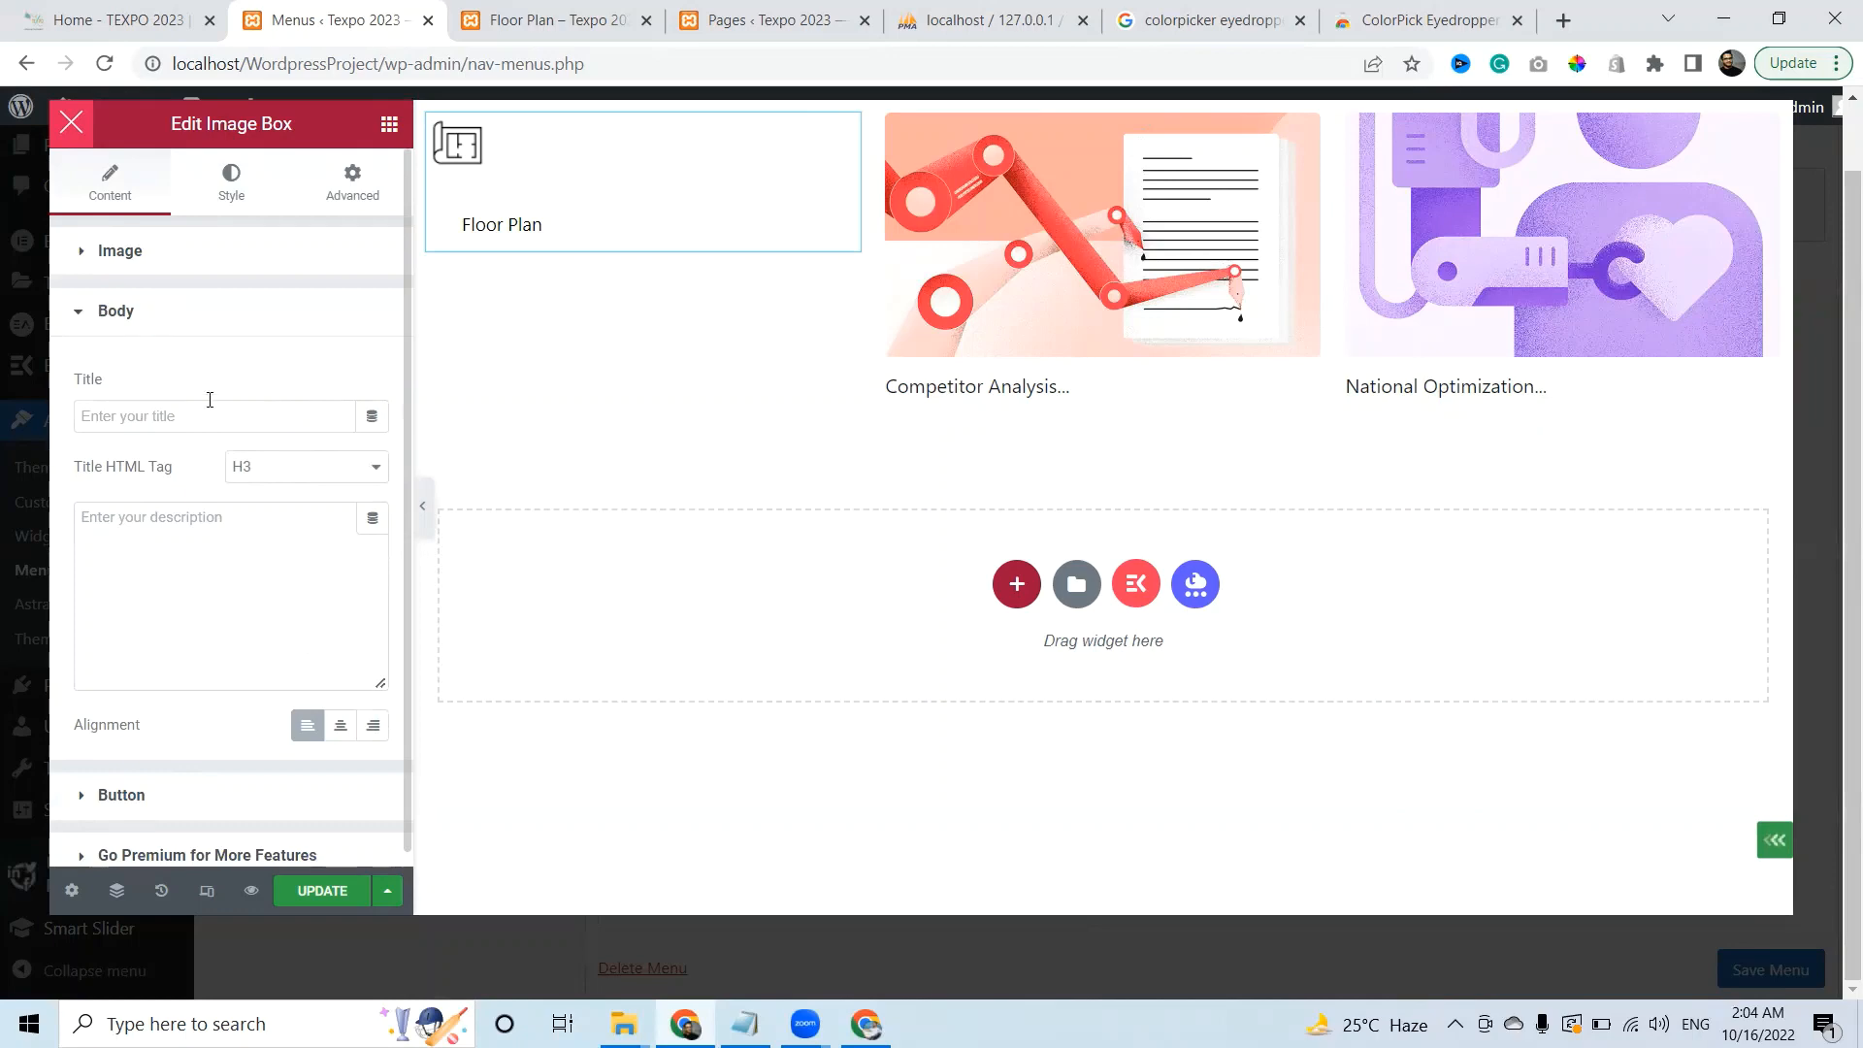
click(341, 727)
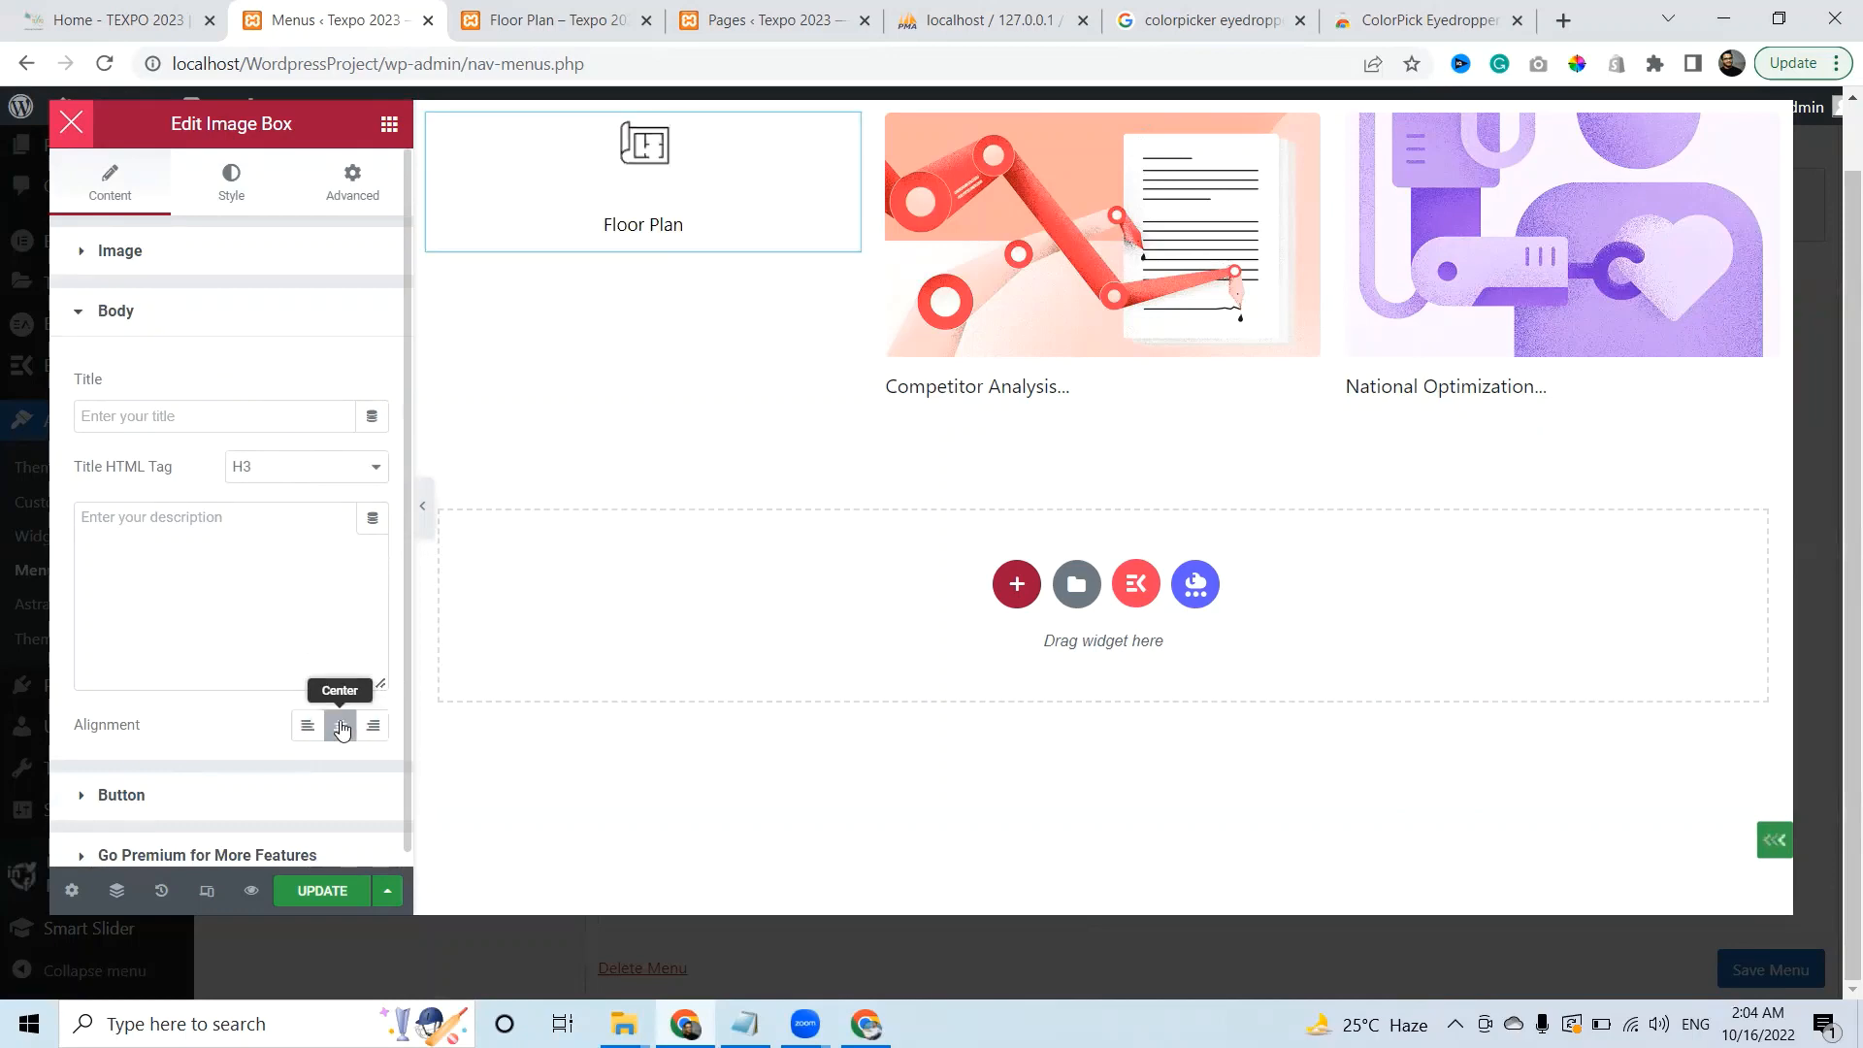
click(223, 315)
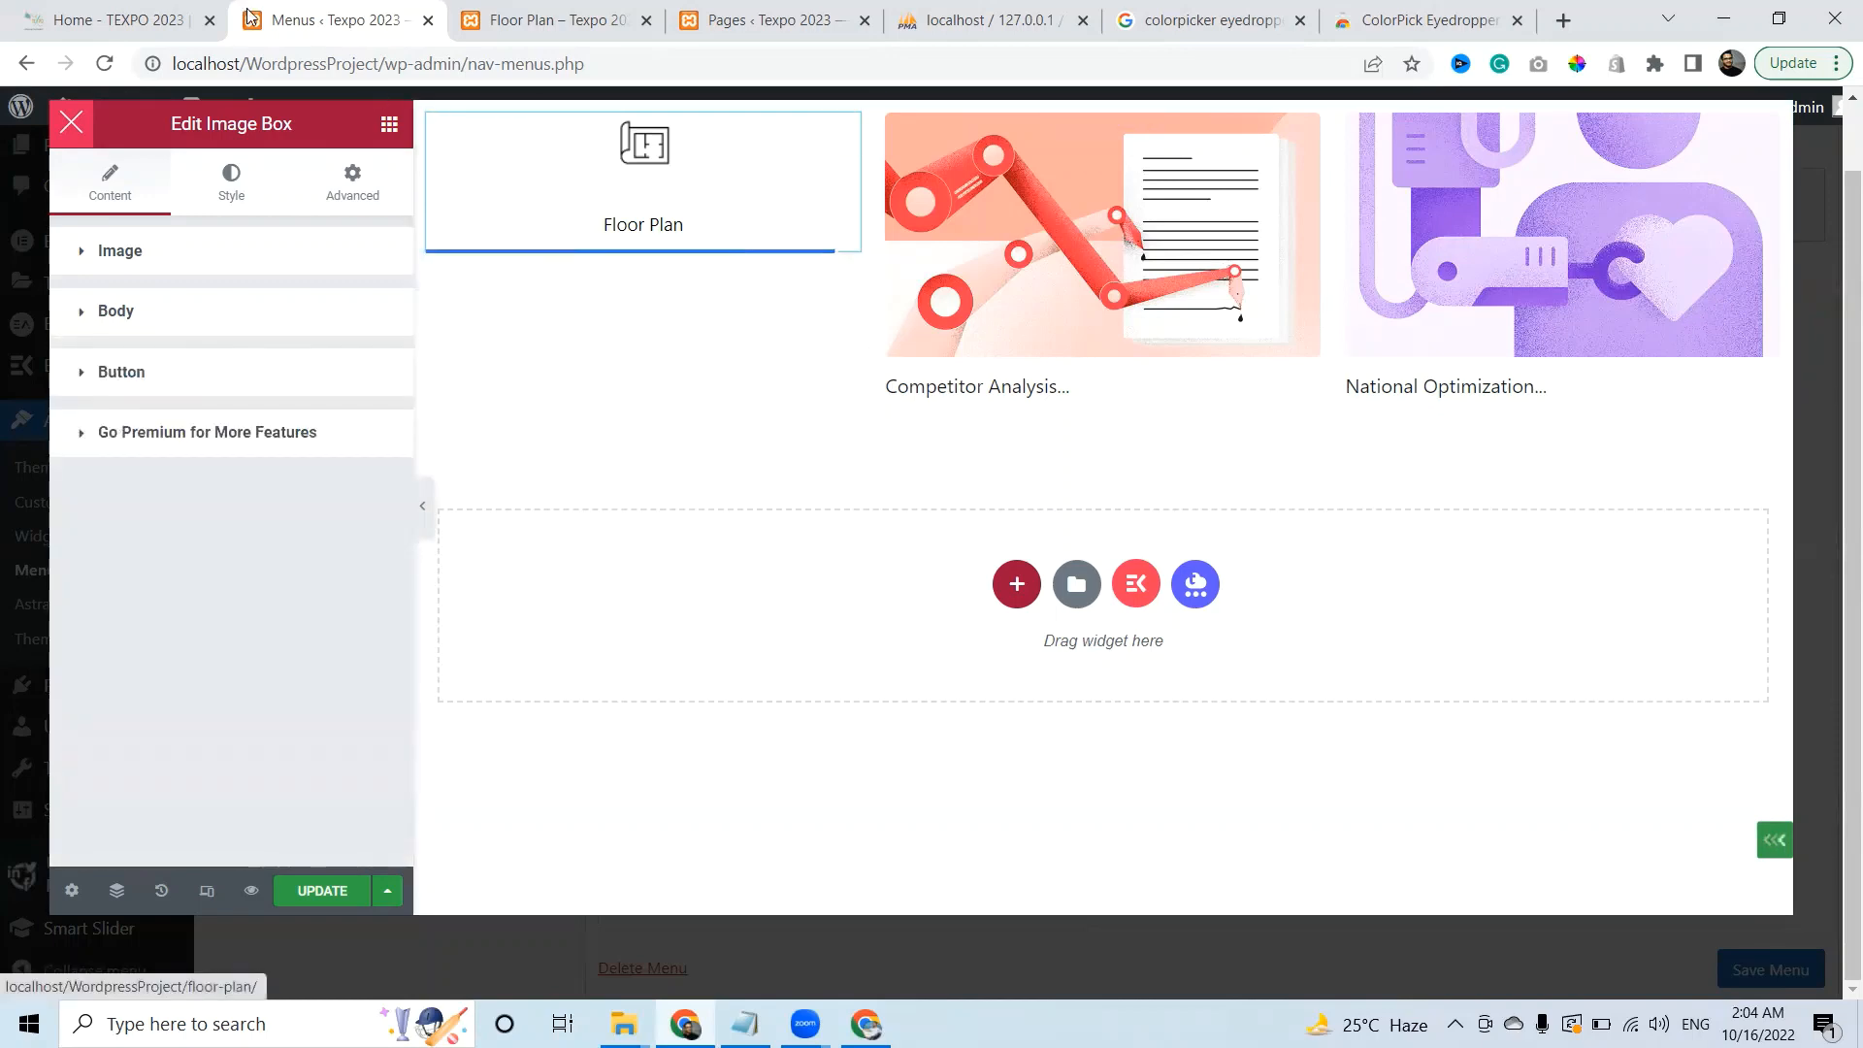
Check the live TEXPO home page for reference and return to the menu editor
click(121, 20)
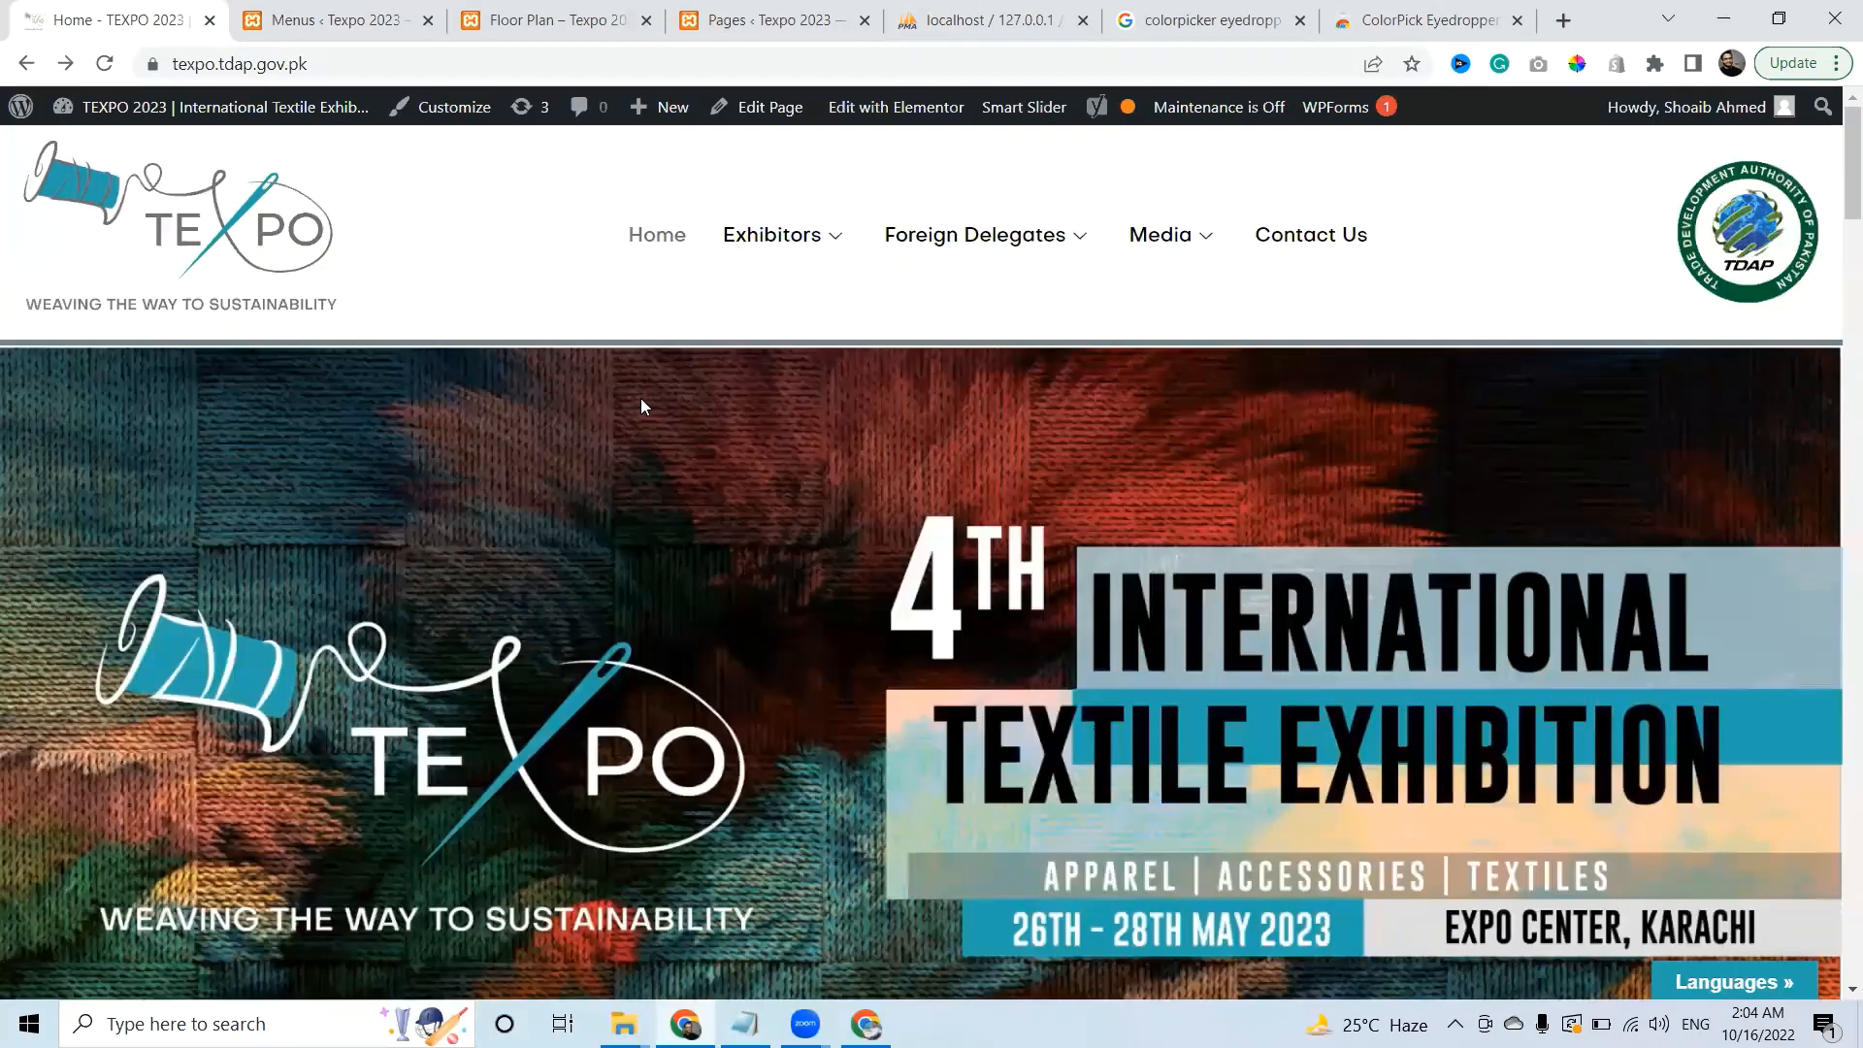
mouse_move(640, 396)
click(325, 20)
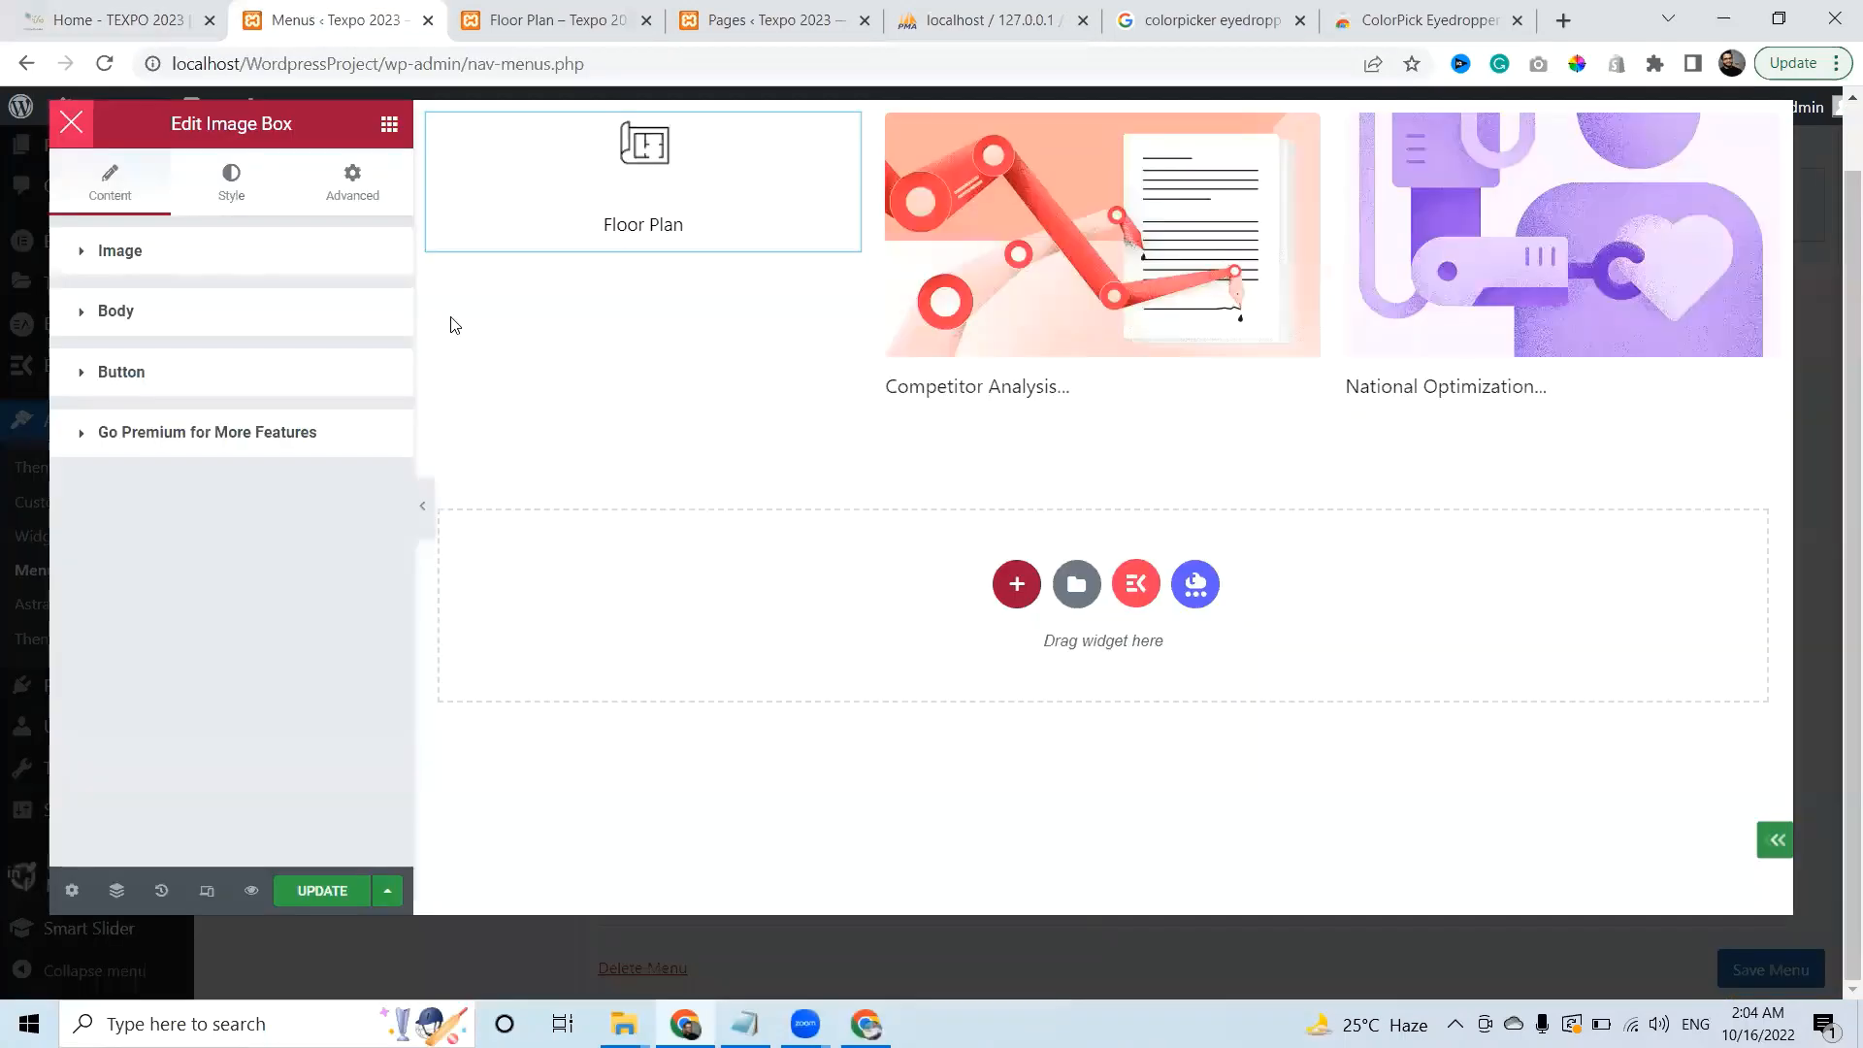
Give the Floor Plan image box's hover border bottom a gradient background with a red first color
click(210, 386)
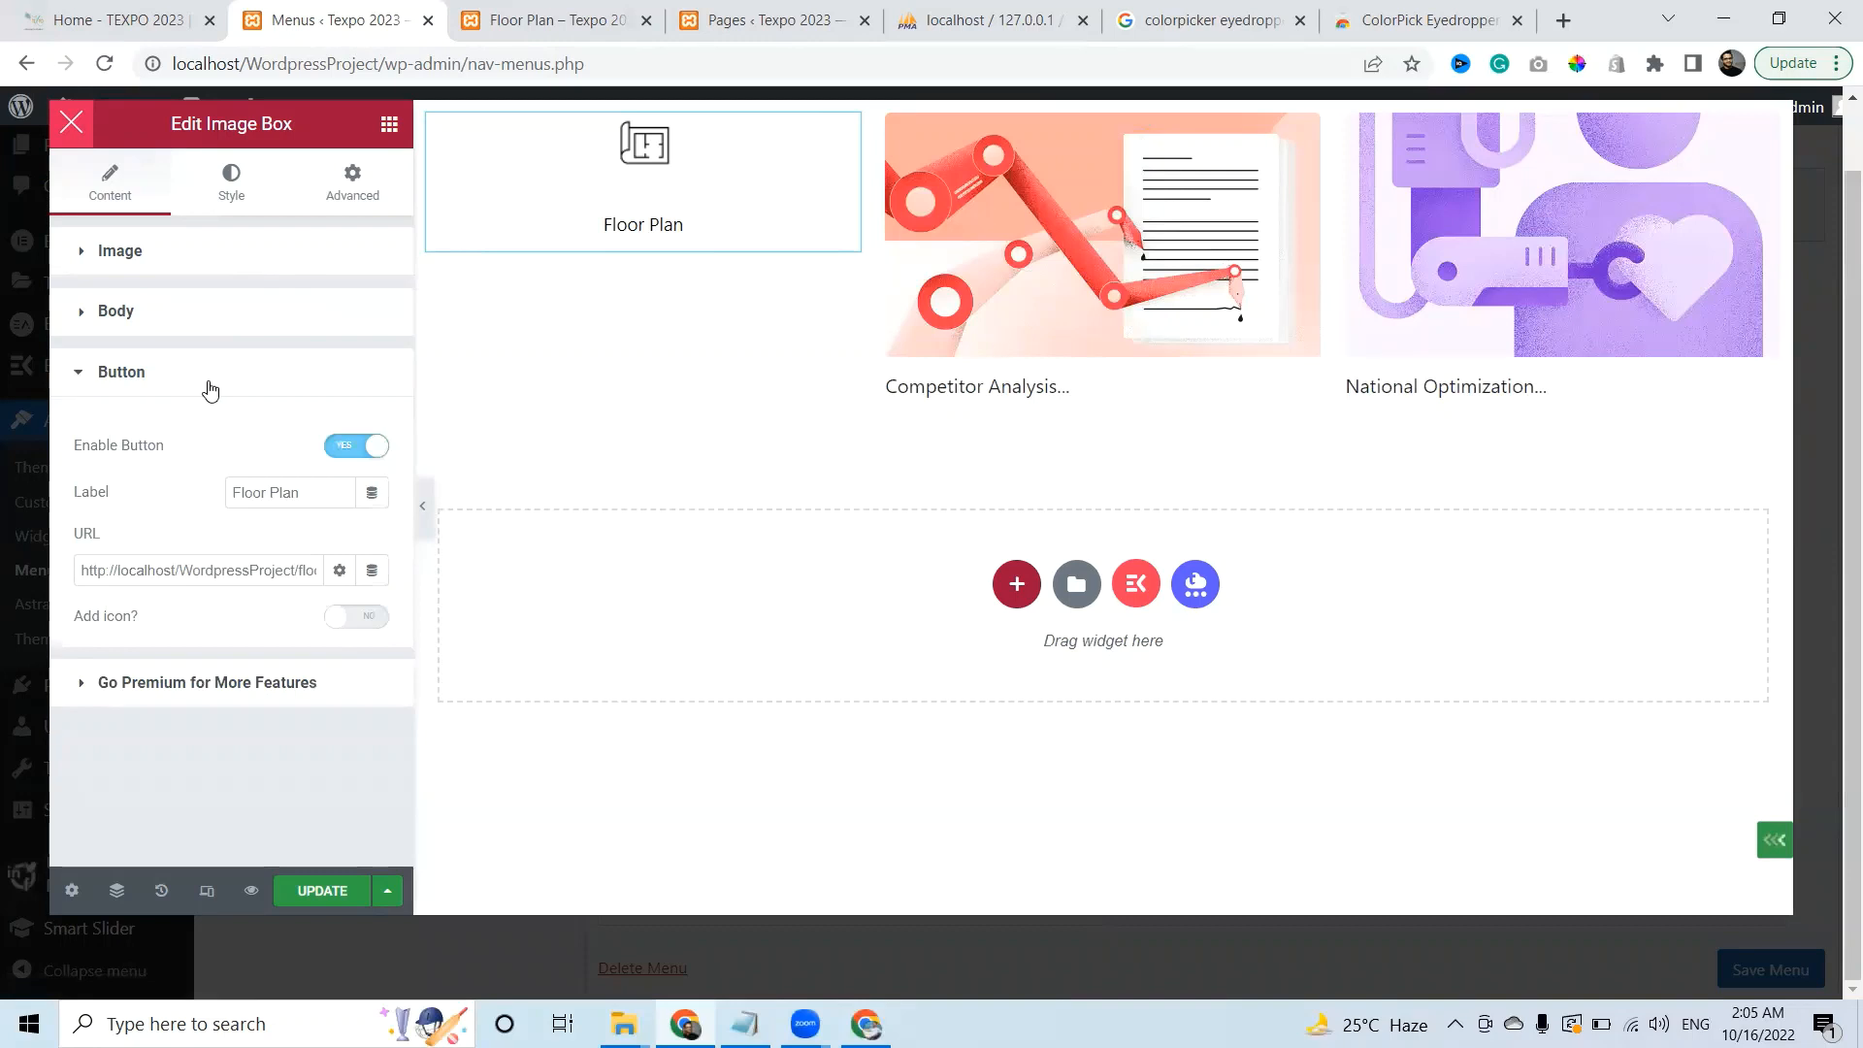
click(227, 180)
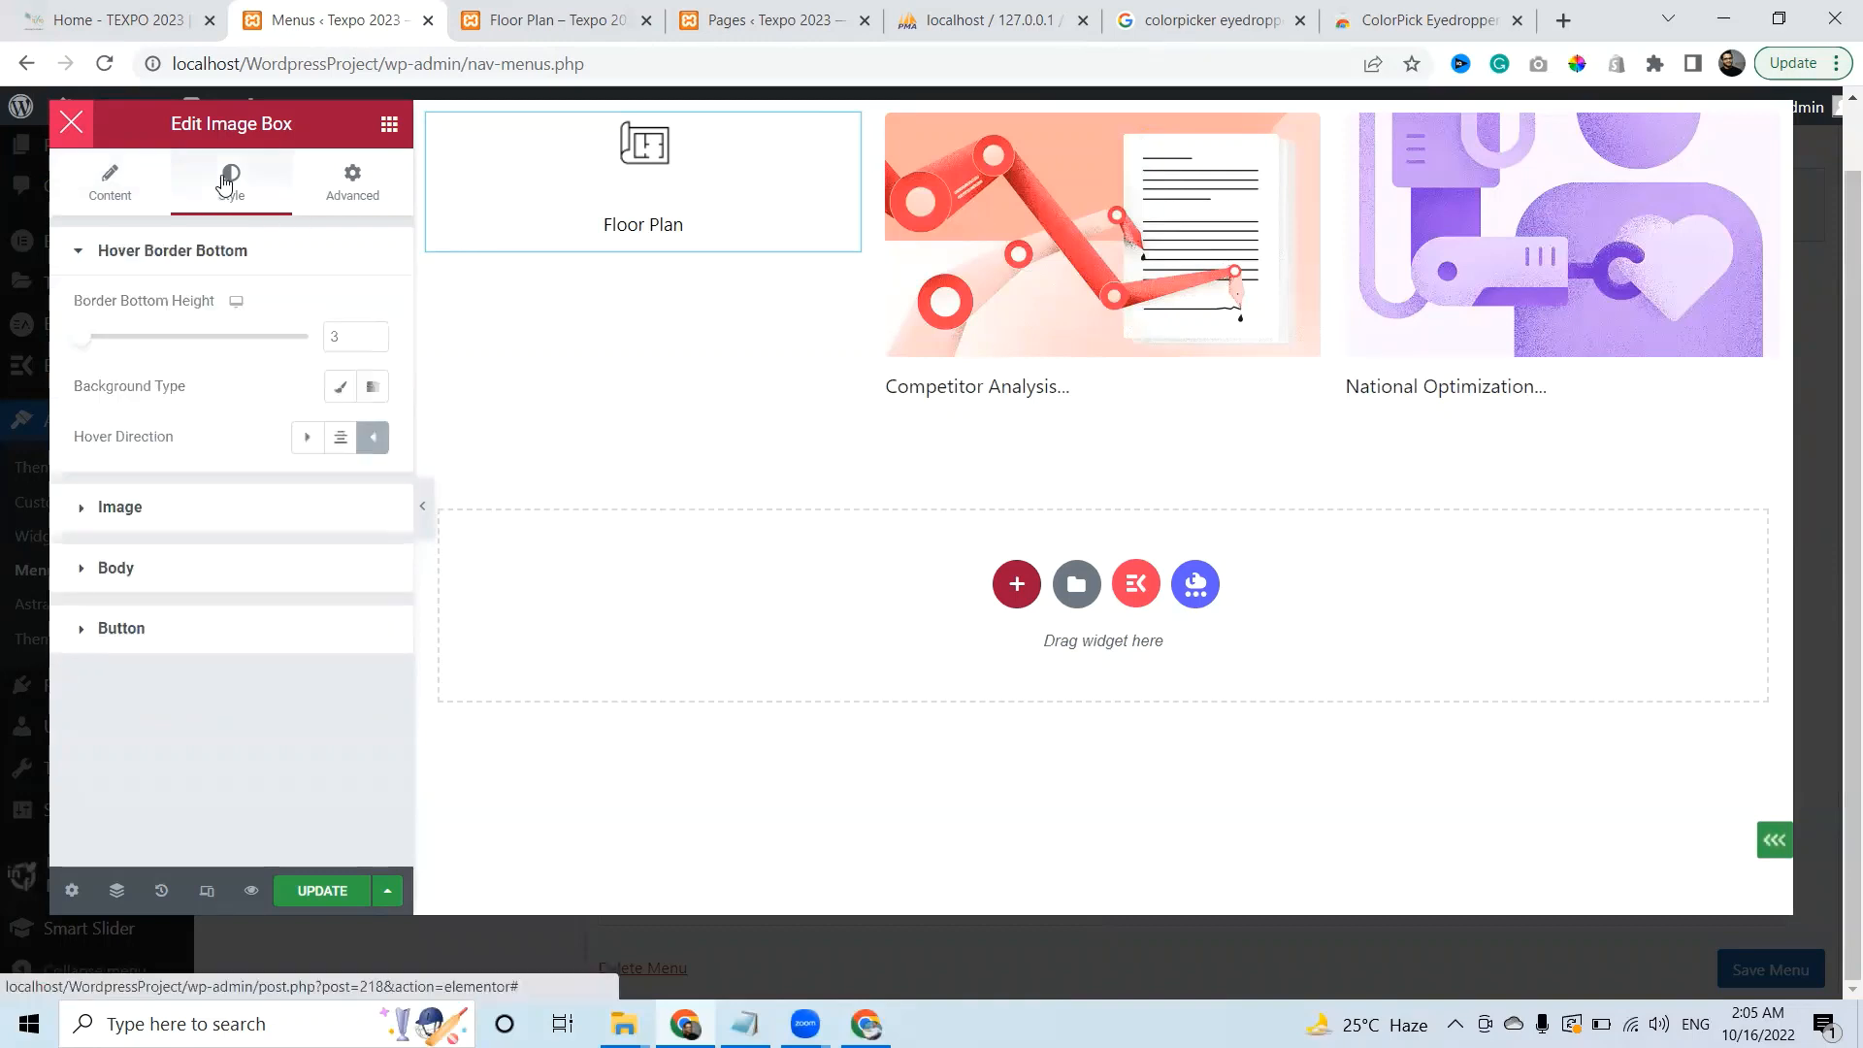
click(175, 508)
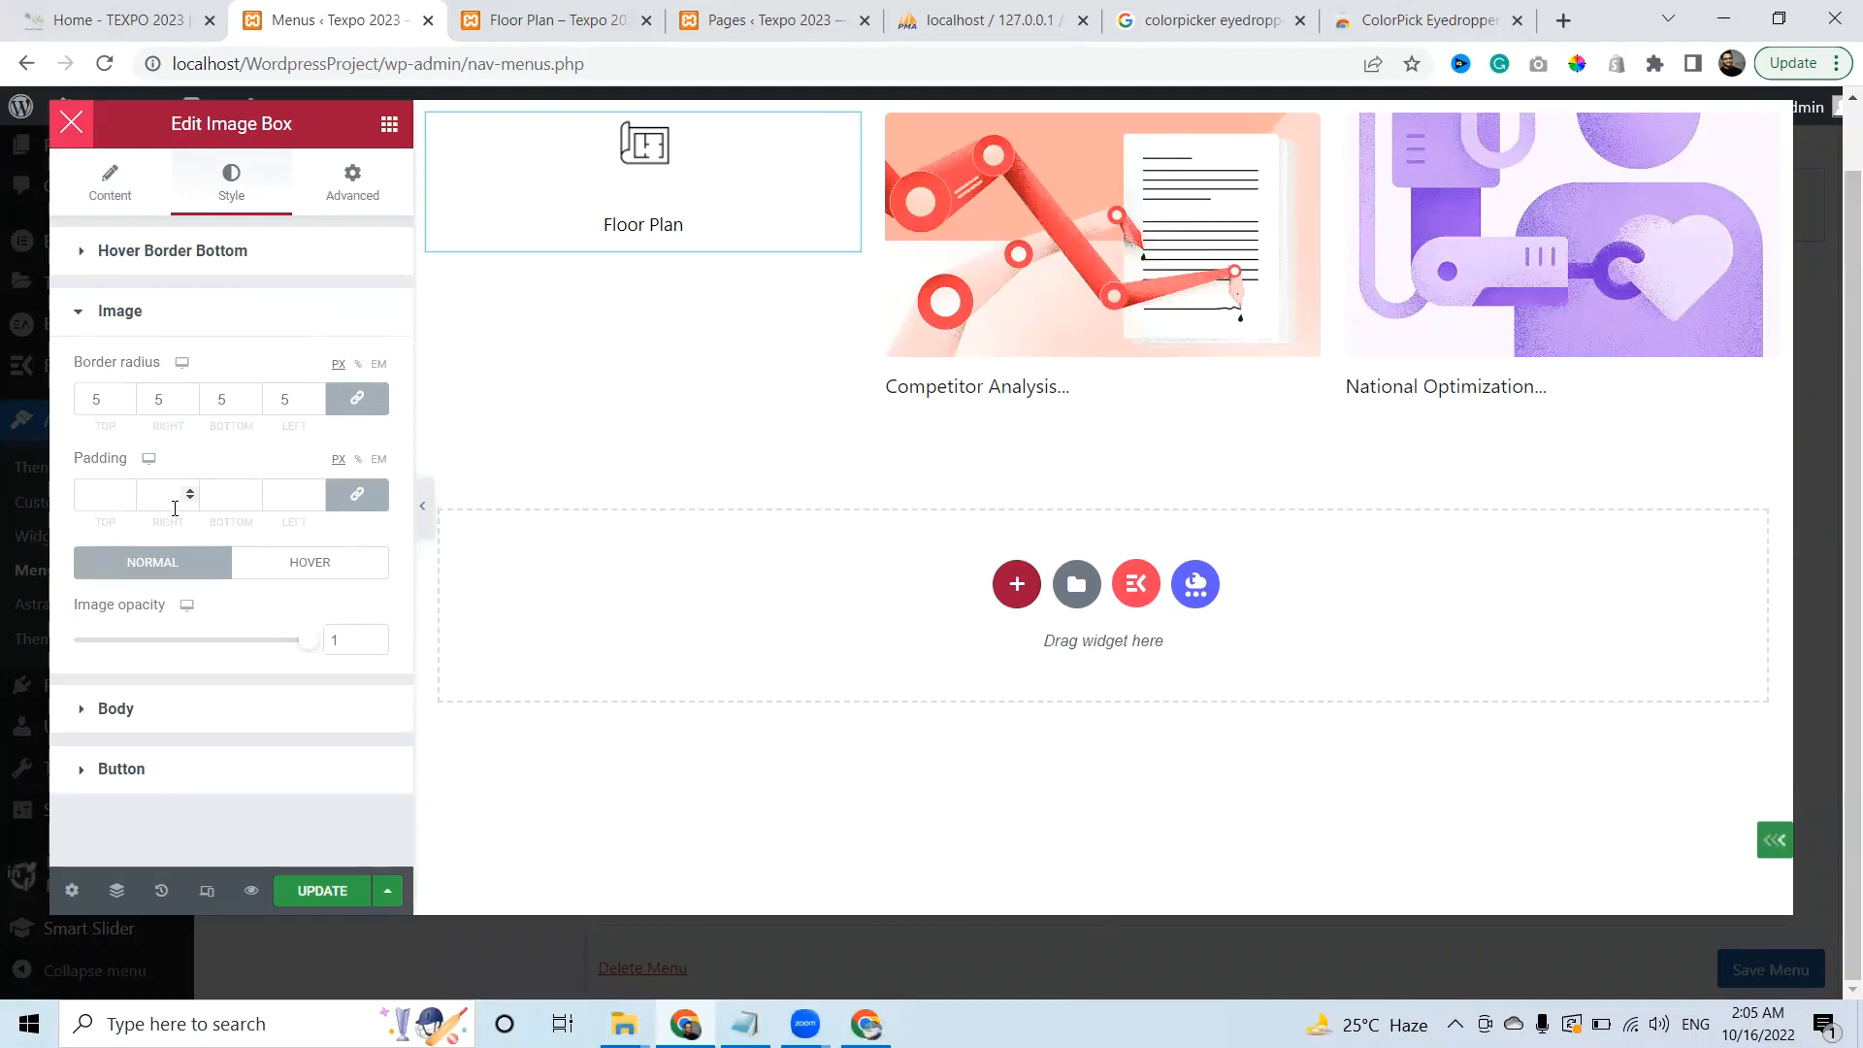
click(260, 252)
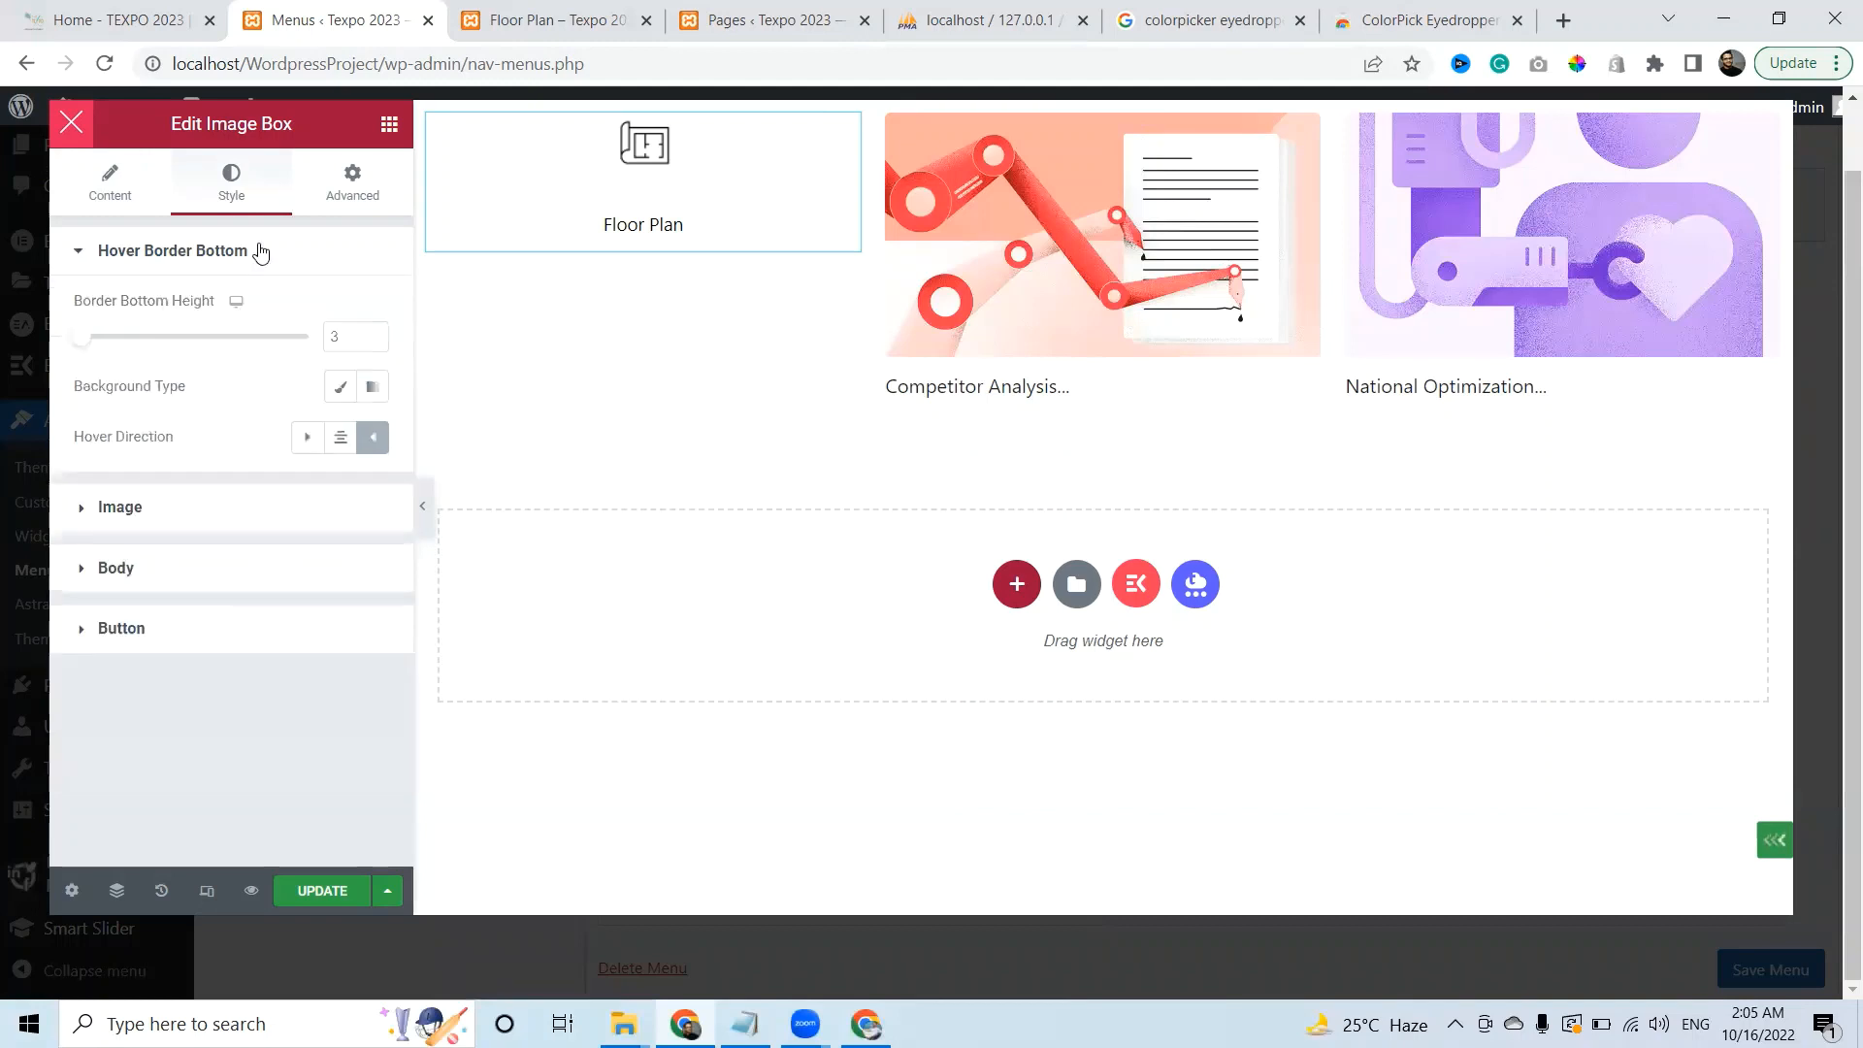
click(371, 392)
click(372, 437)
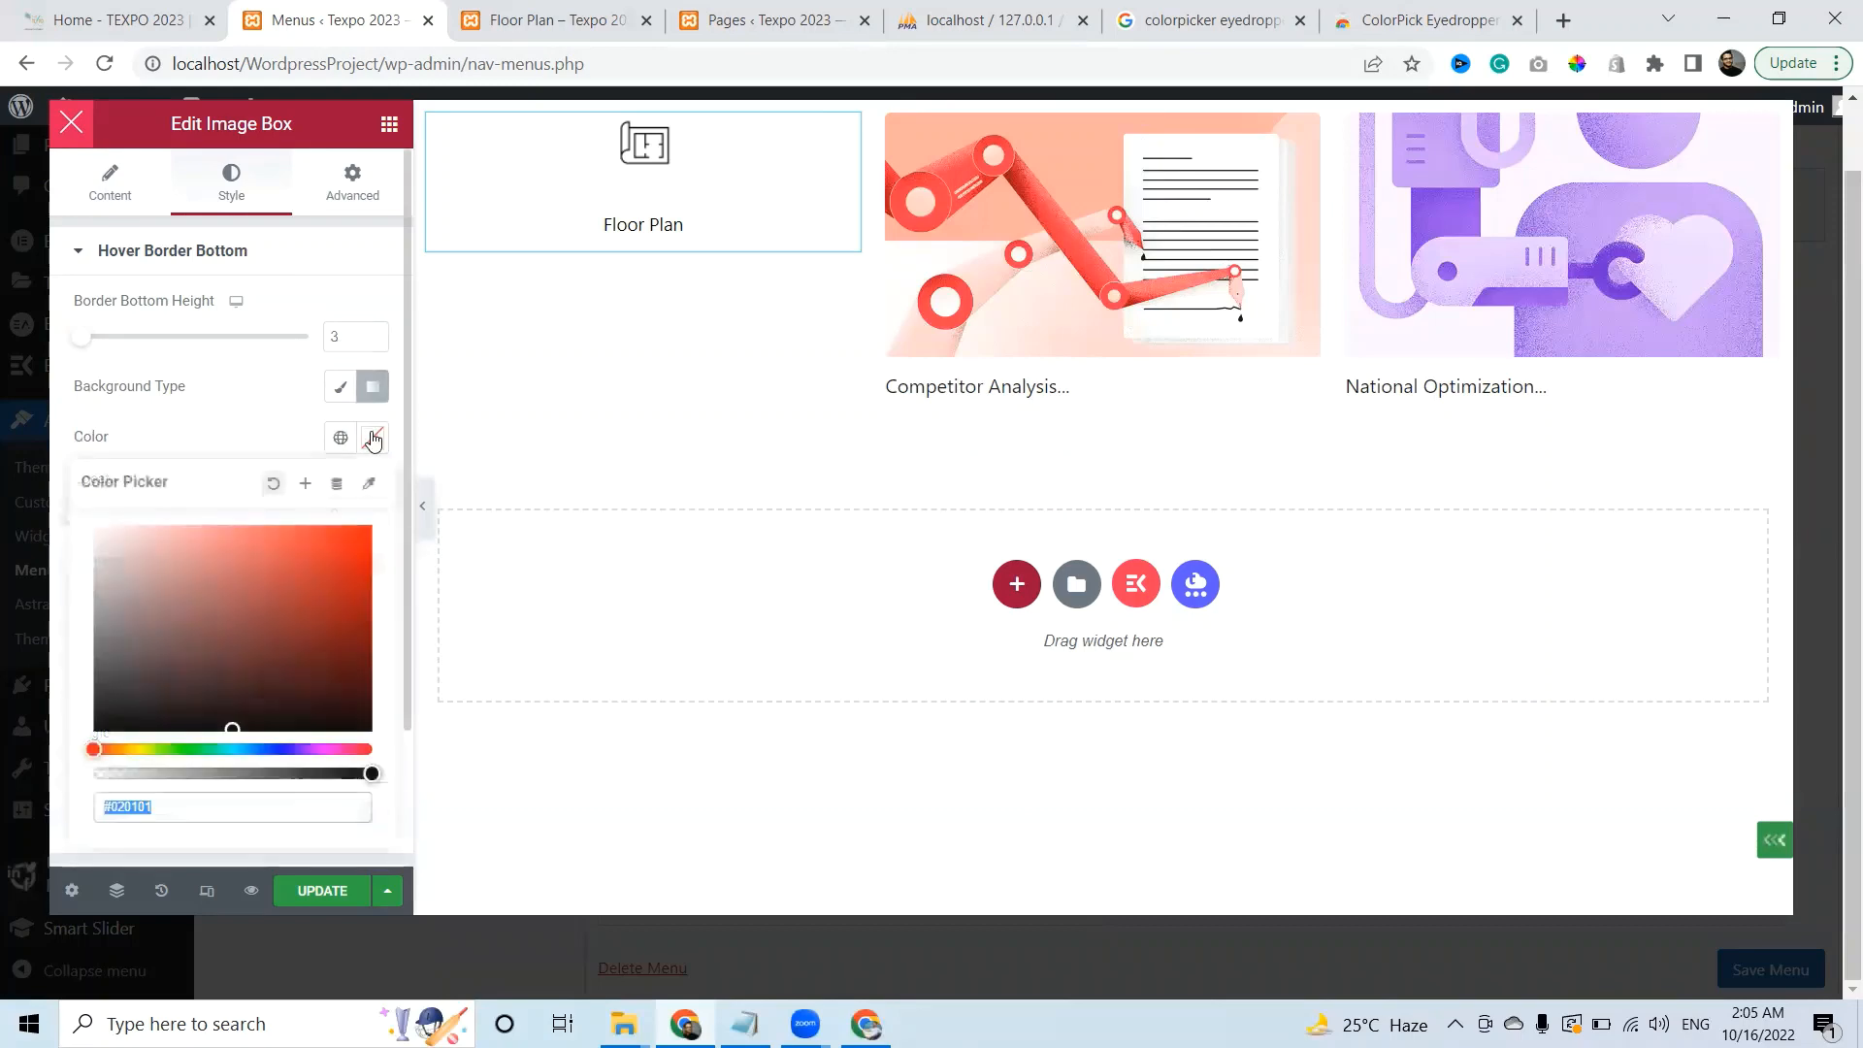
click(268, 579)
click(330, 549)
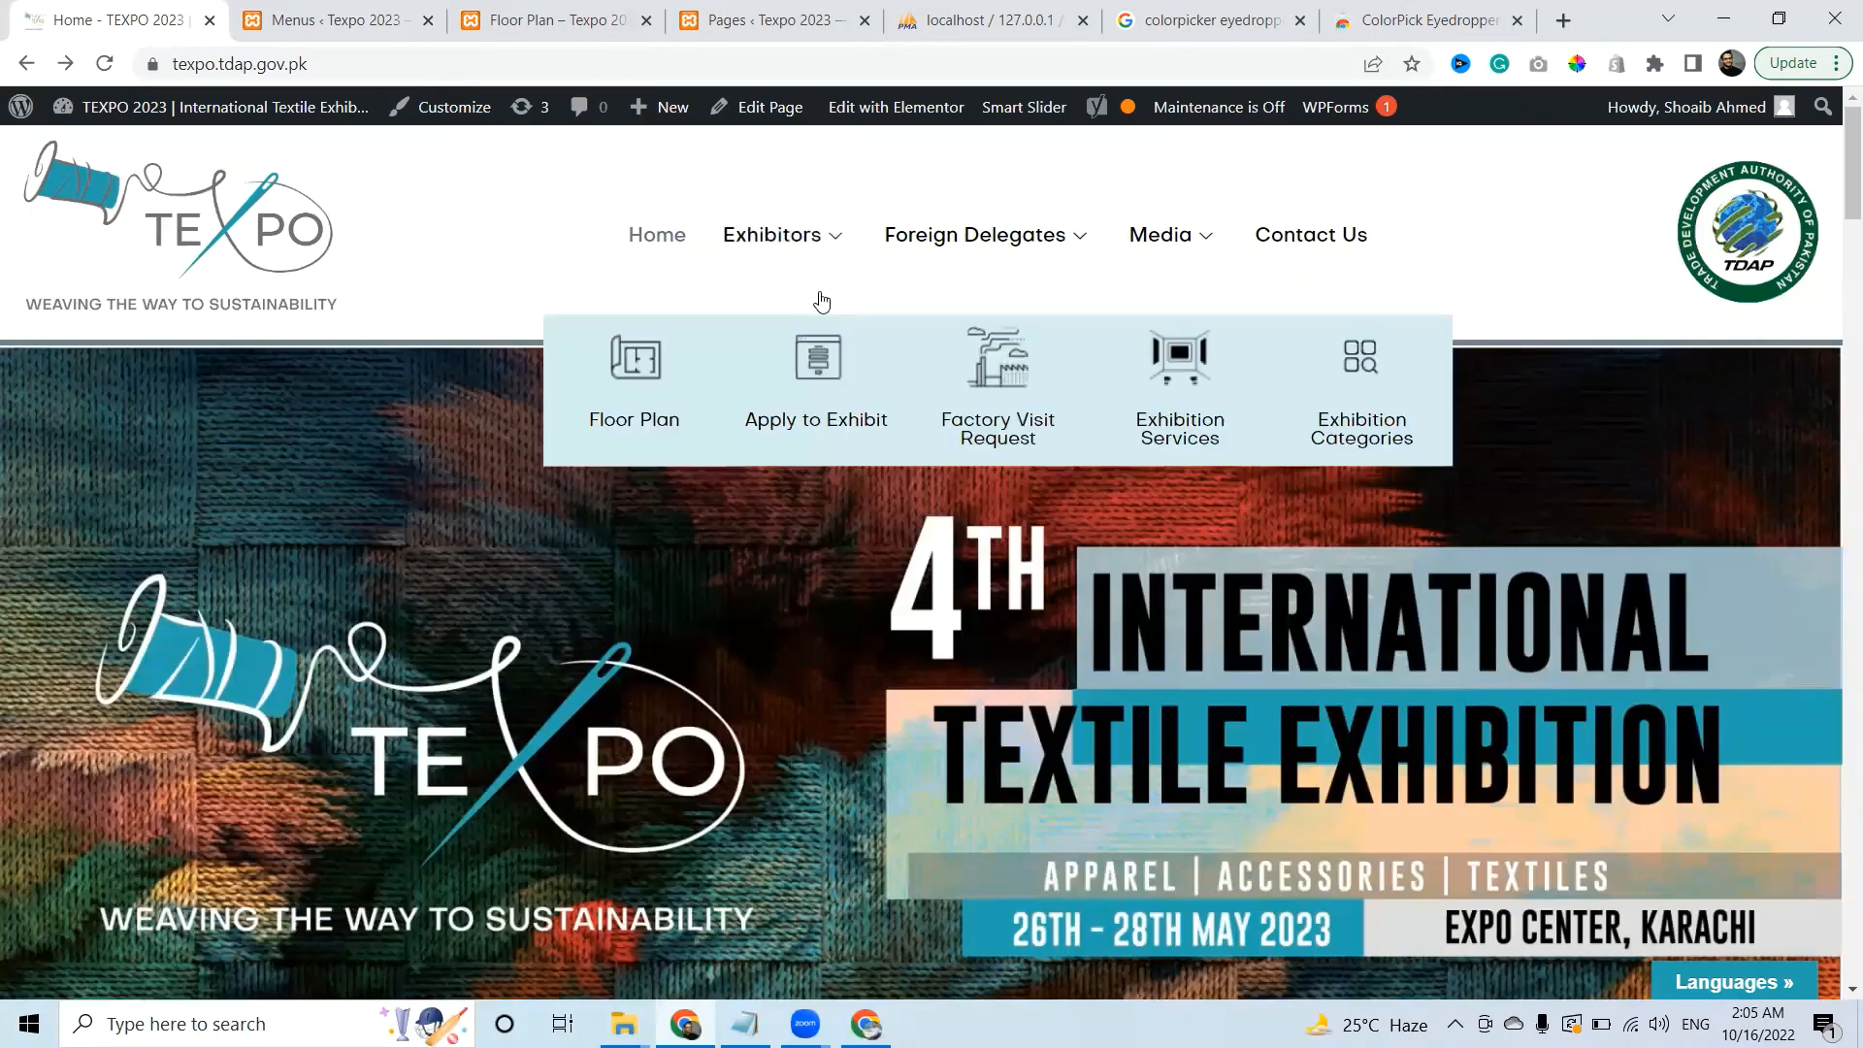
Sample the teal from the logo on the live TEXPO page and set it, 2EABAD, as the hover border gradient's first color
mouse_move(981, 191)
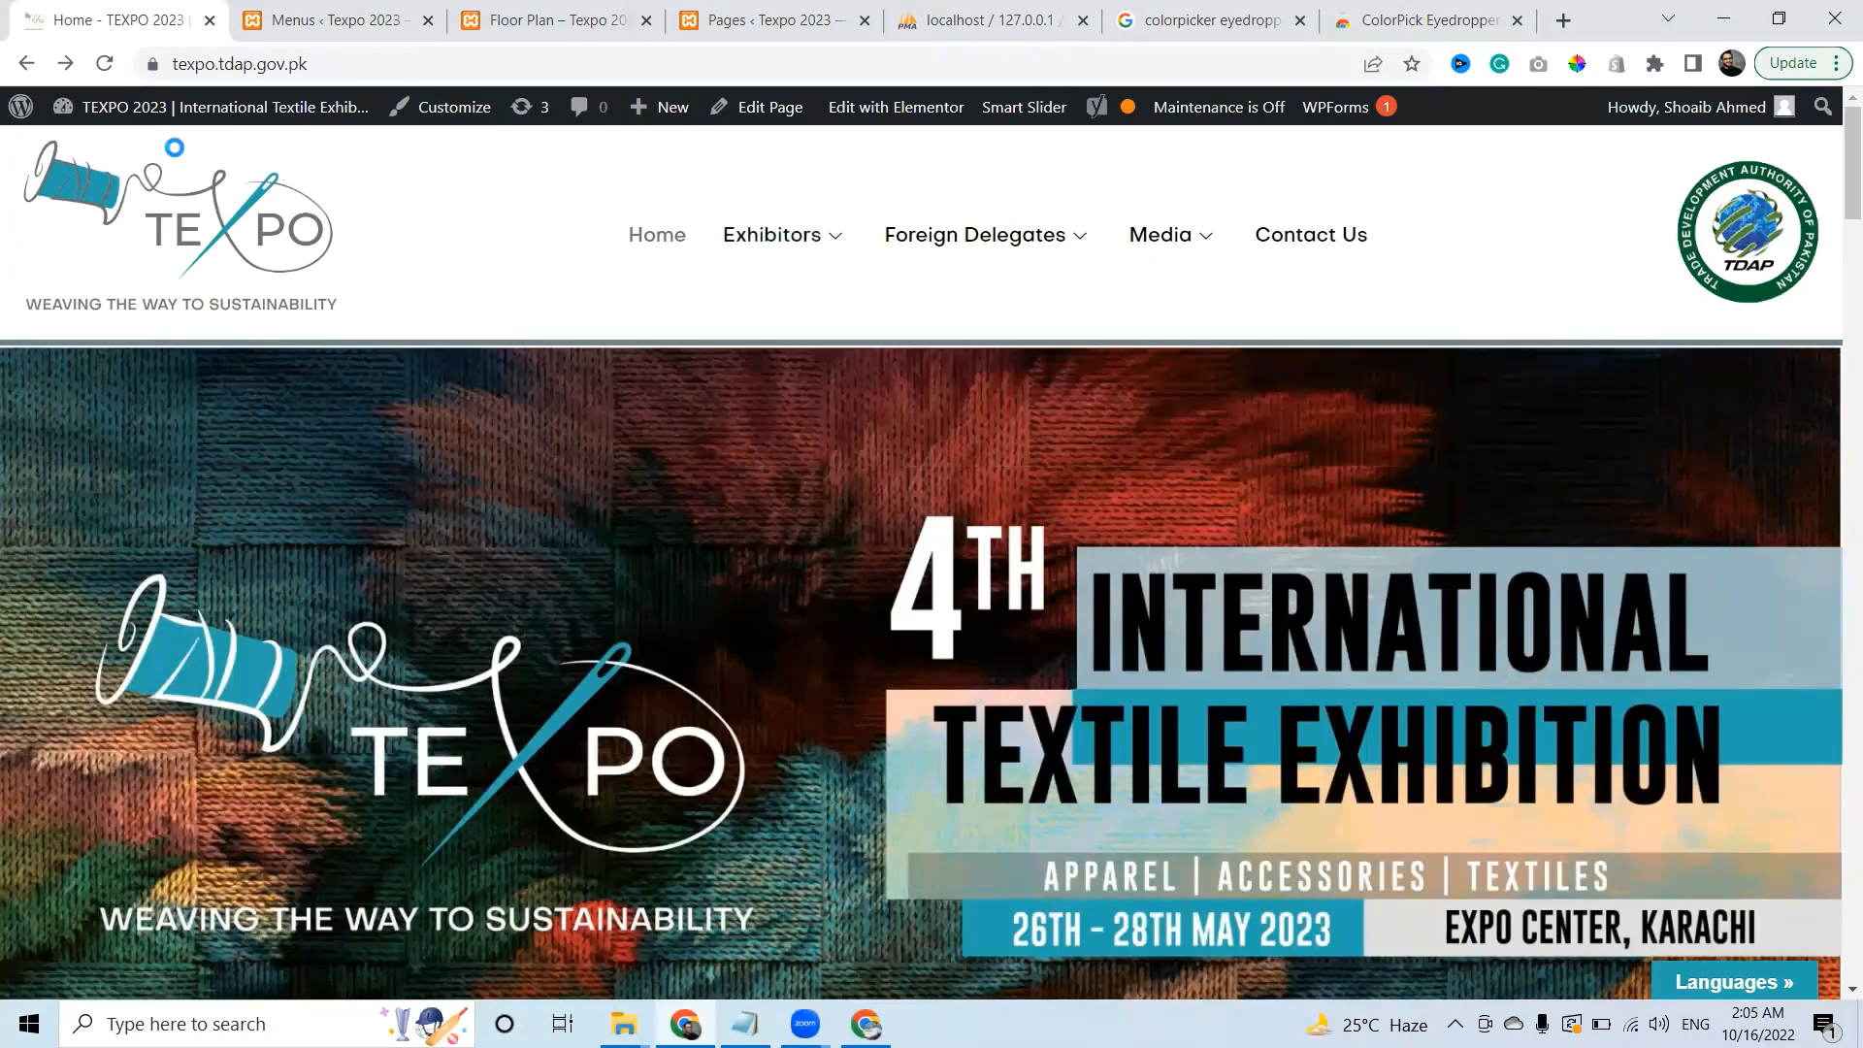
click(54, 174)
key(ctrl+c)
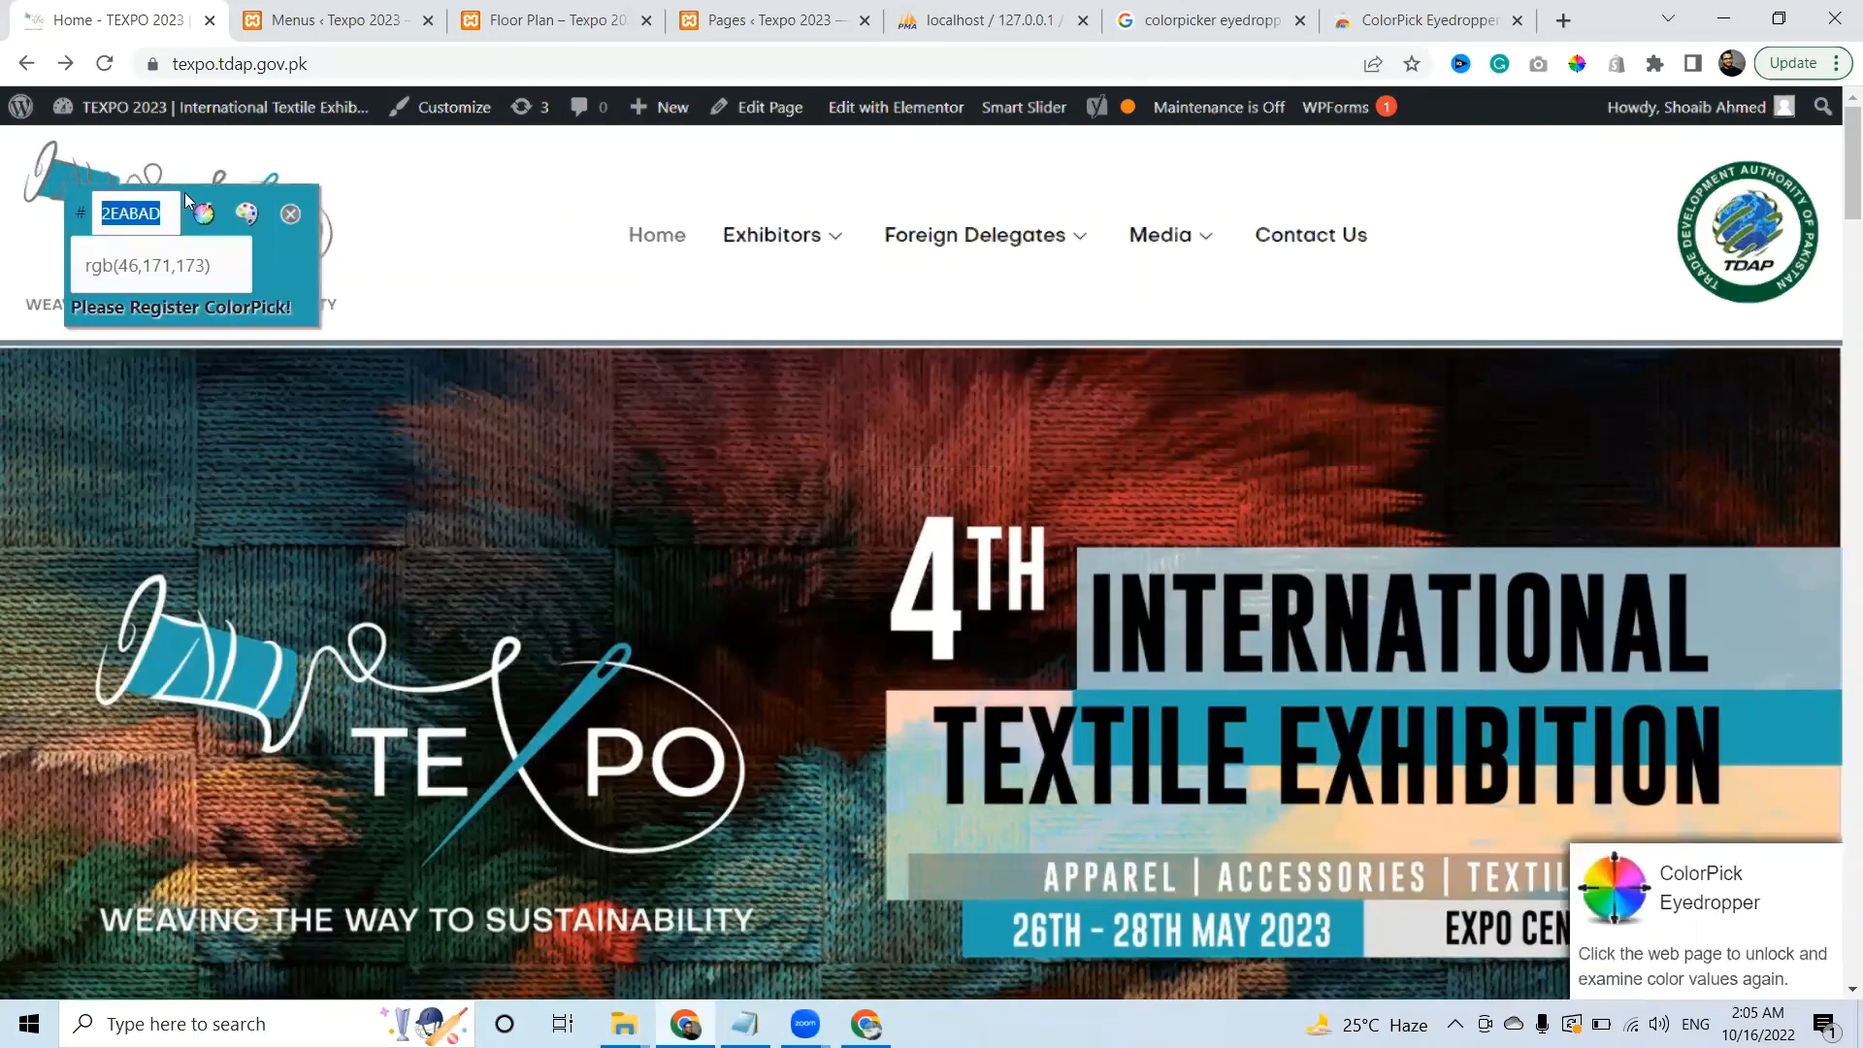
click(301, 19)
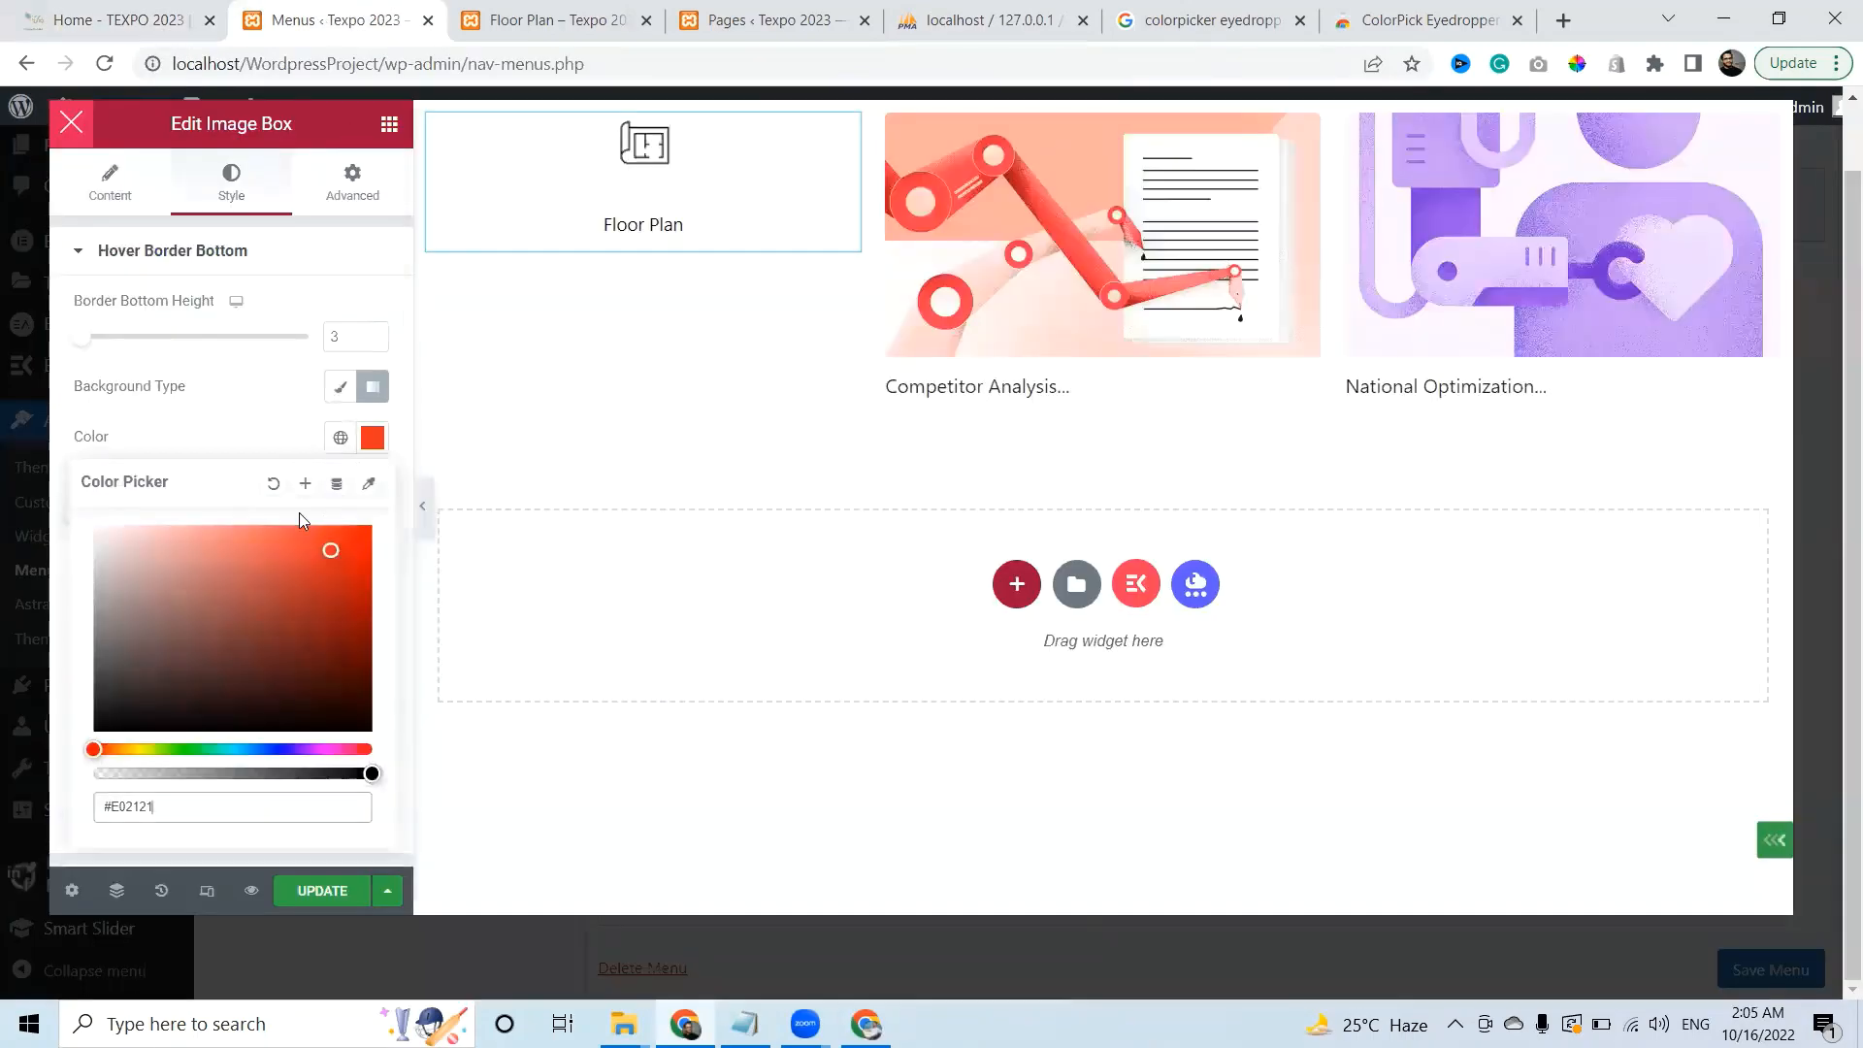
key(ctrl+a)
key(ctrl+v)
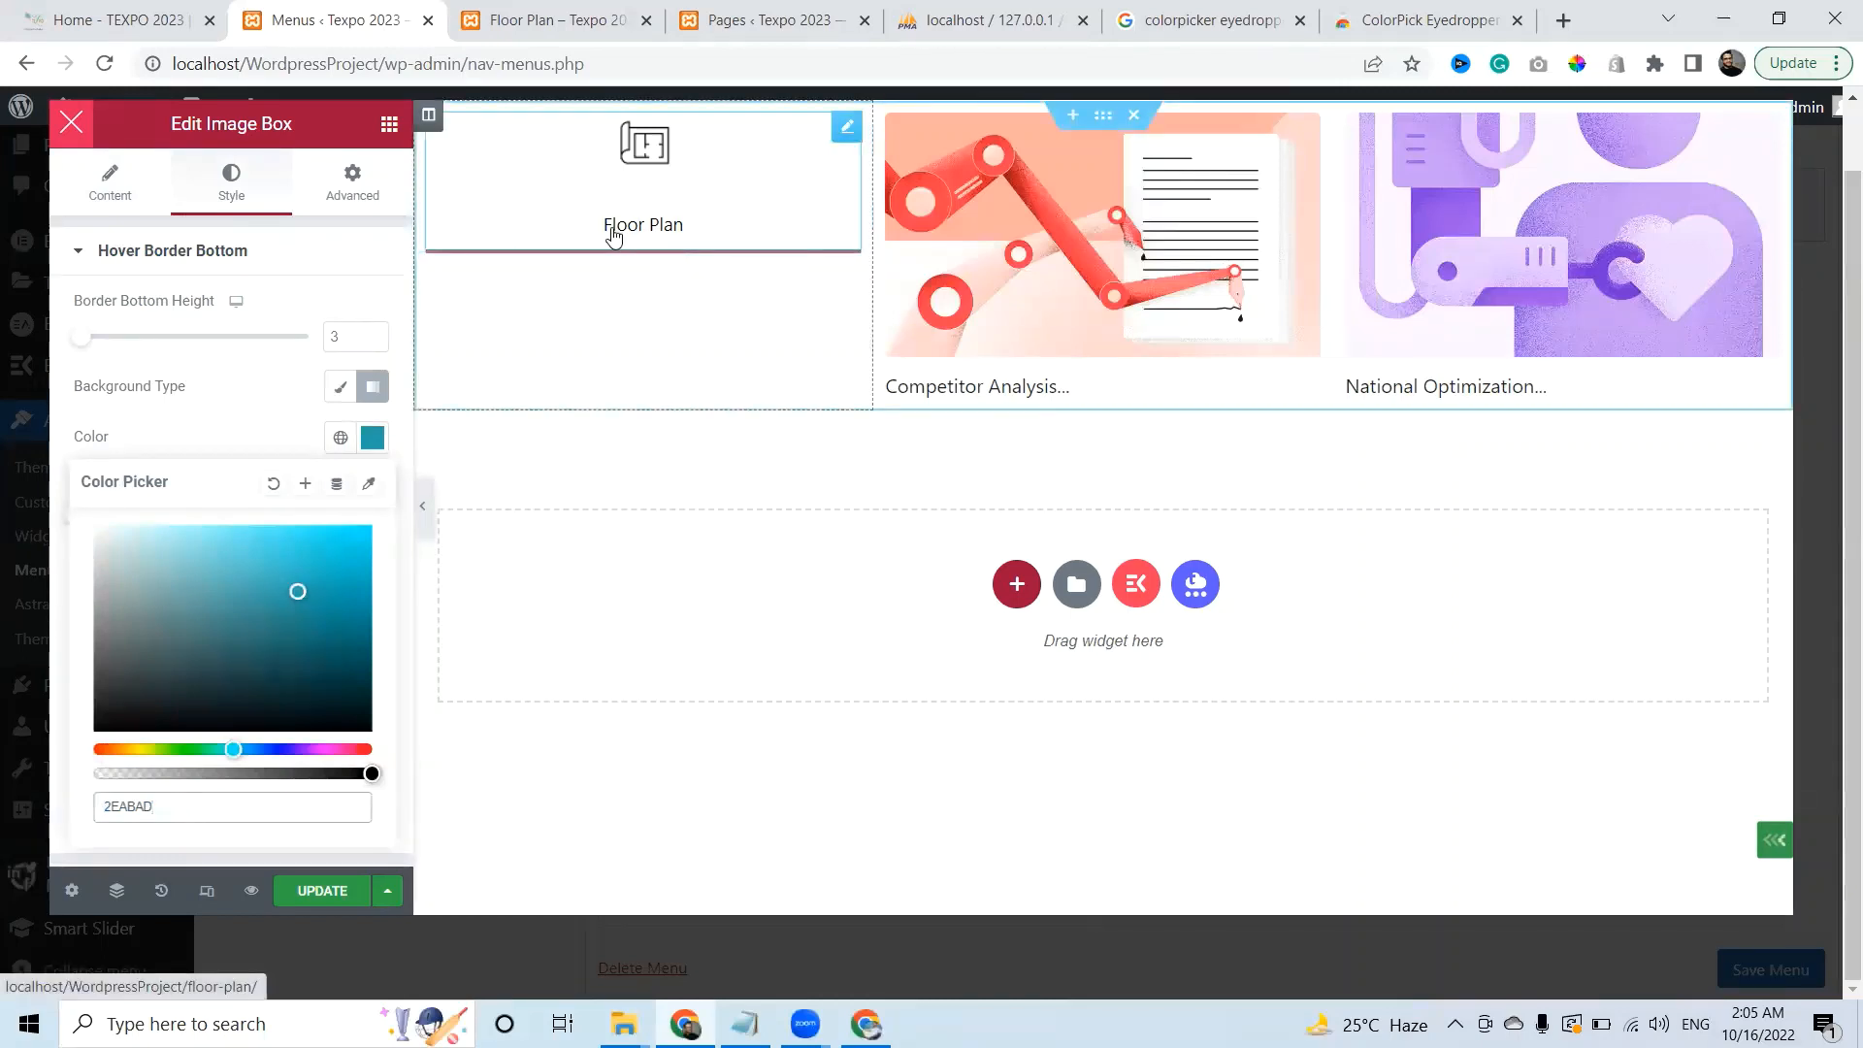
Make the hover border gradient's second color almost fully transparent, #F2295B0A, keeping the page open
click(249, 411)
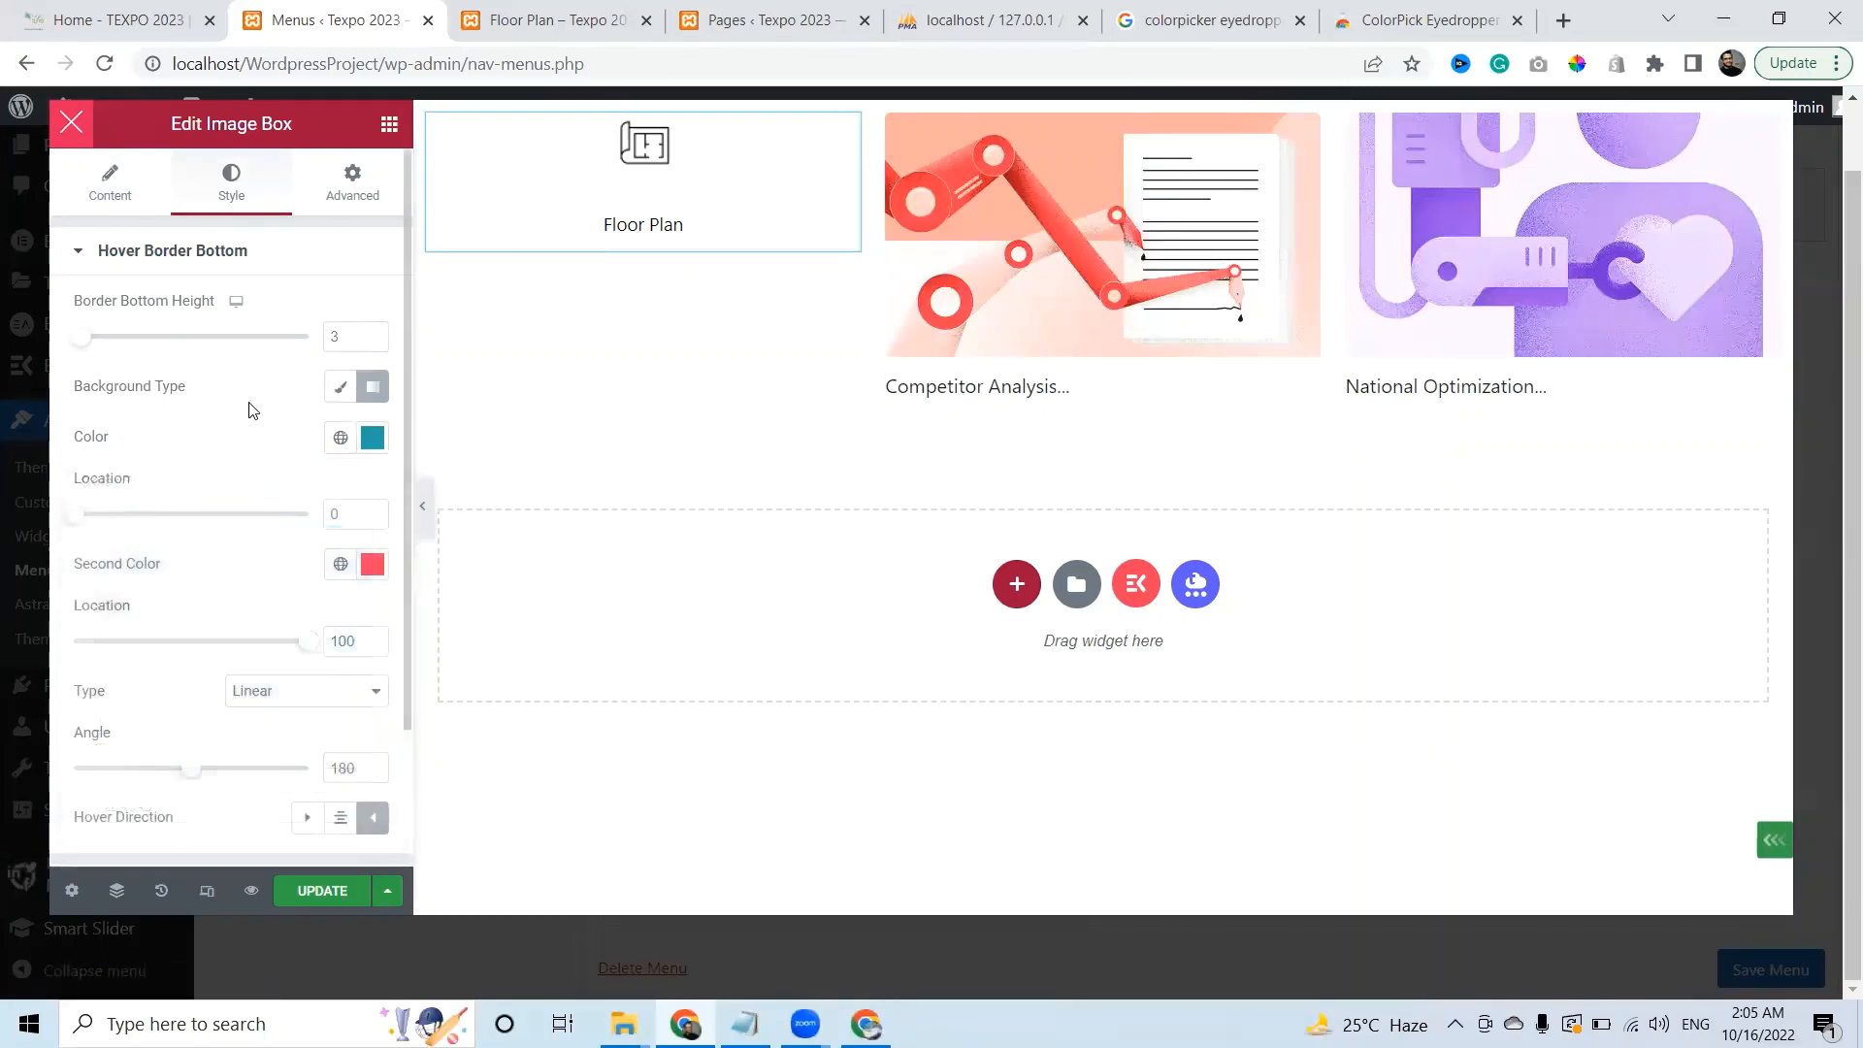
click(372, 565)
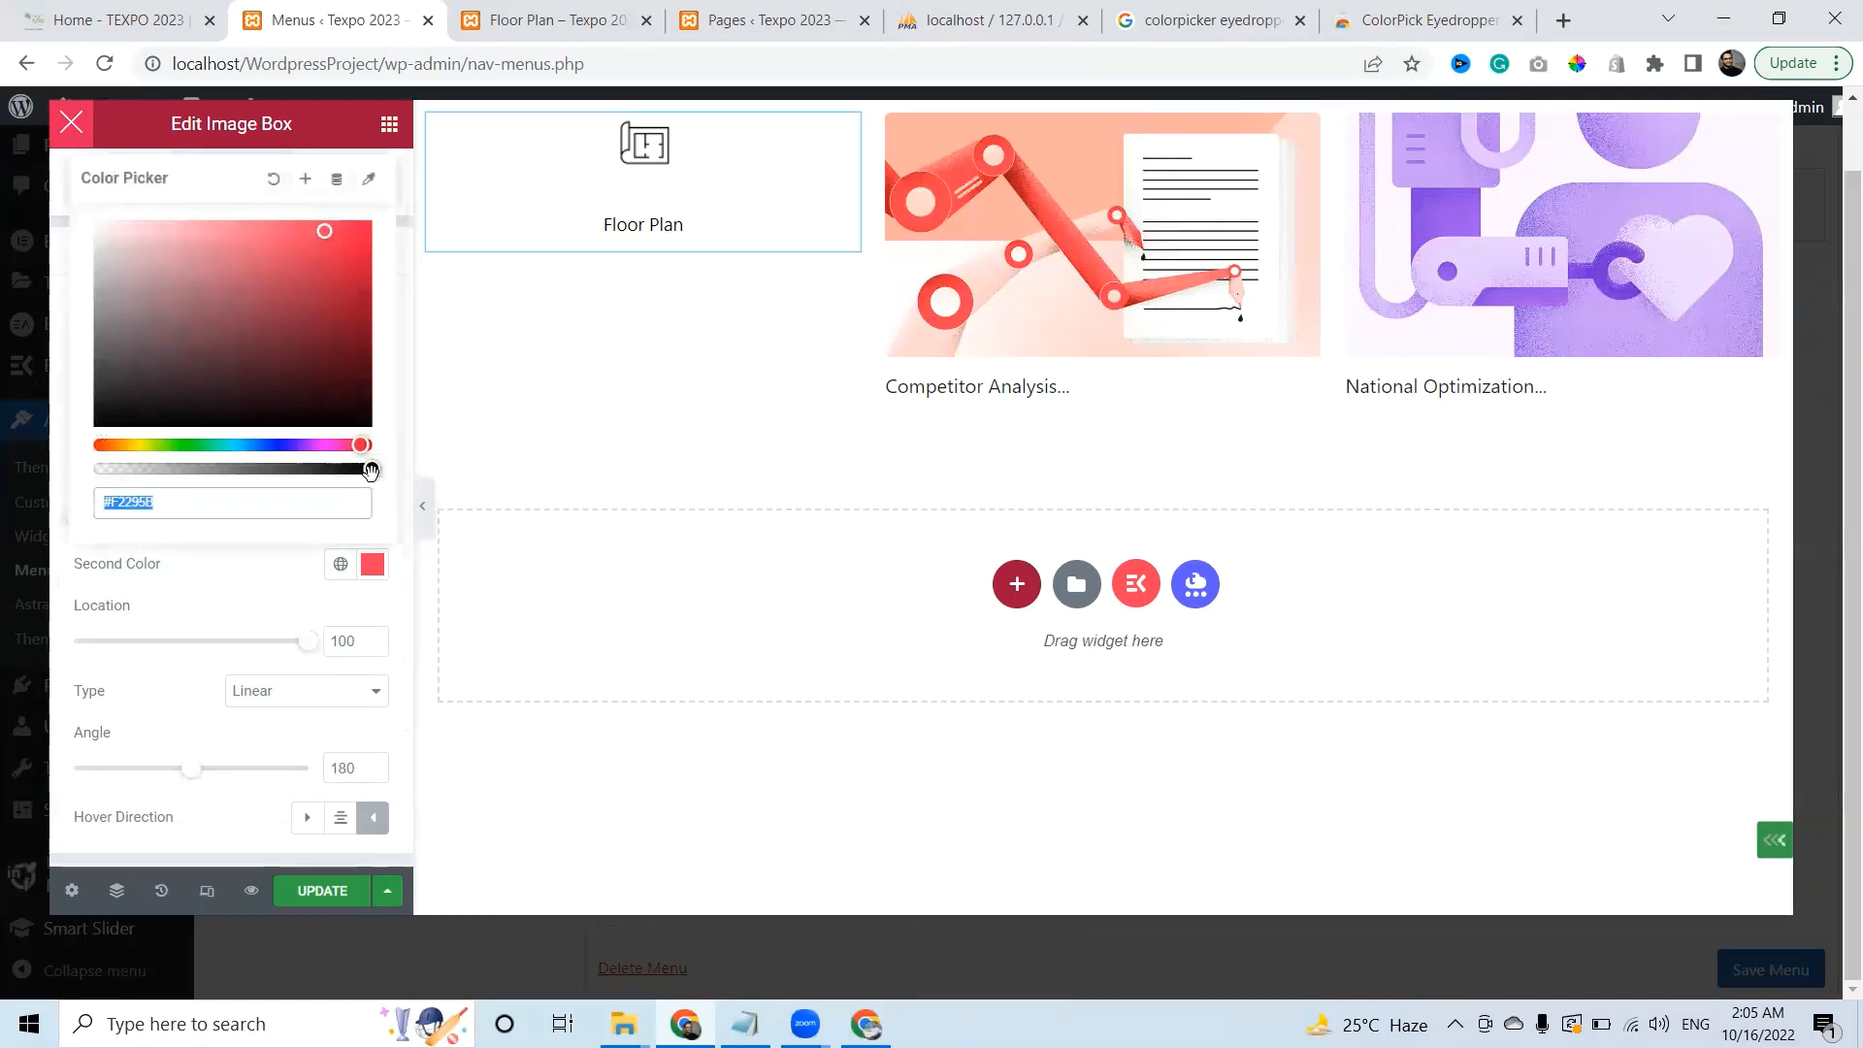
drag(372, 469, 109, 466)
click(15, 446)
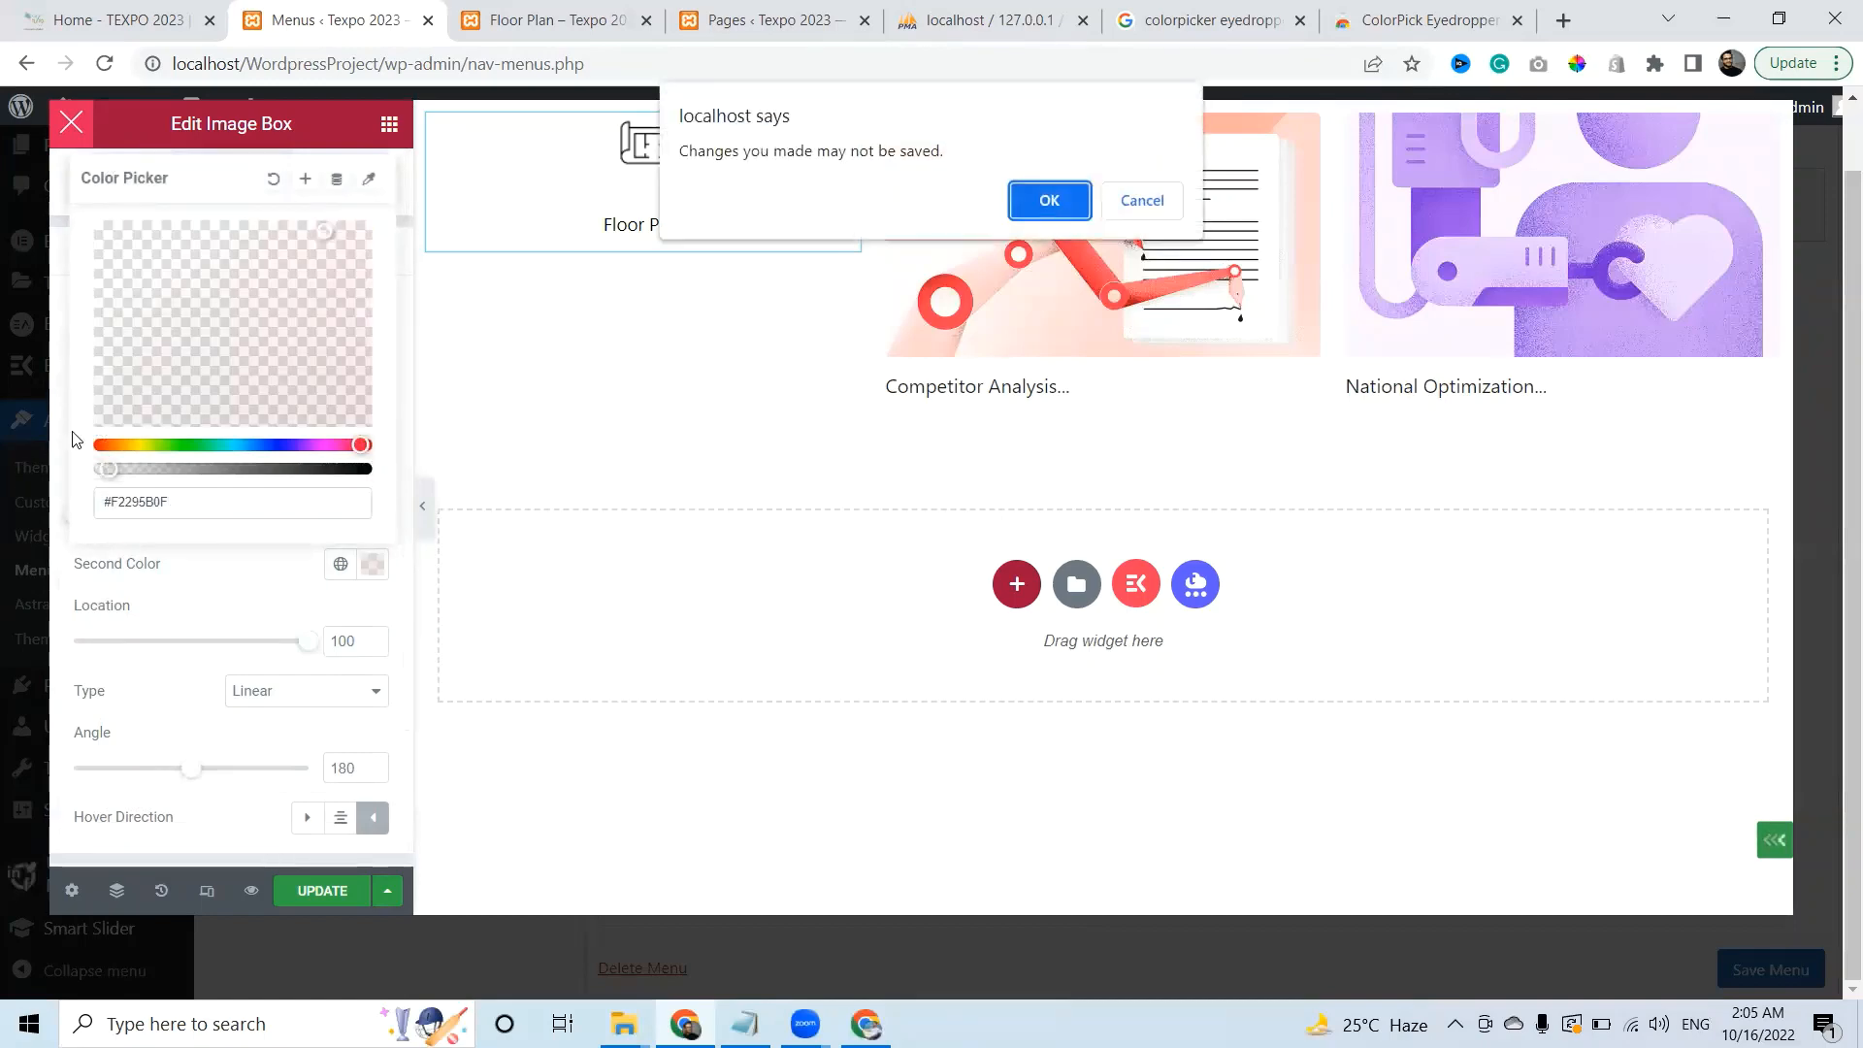
click(1130, 223)
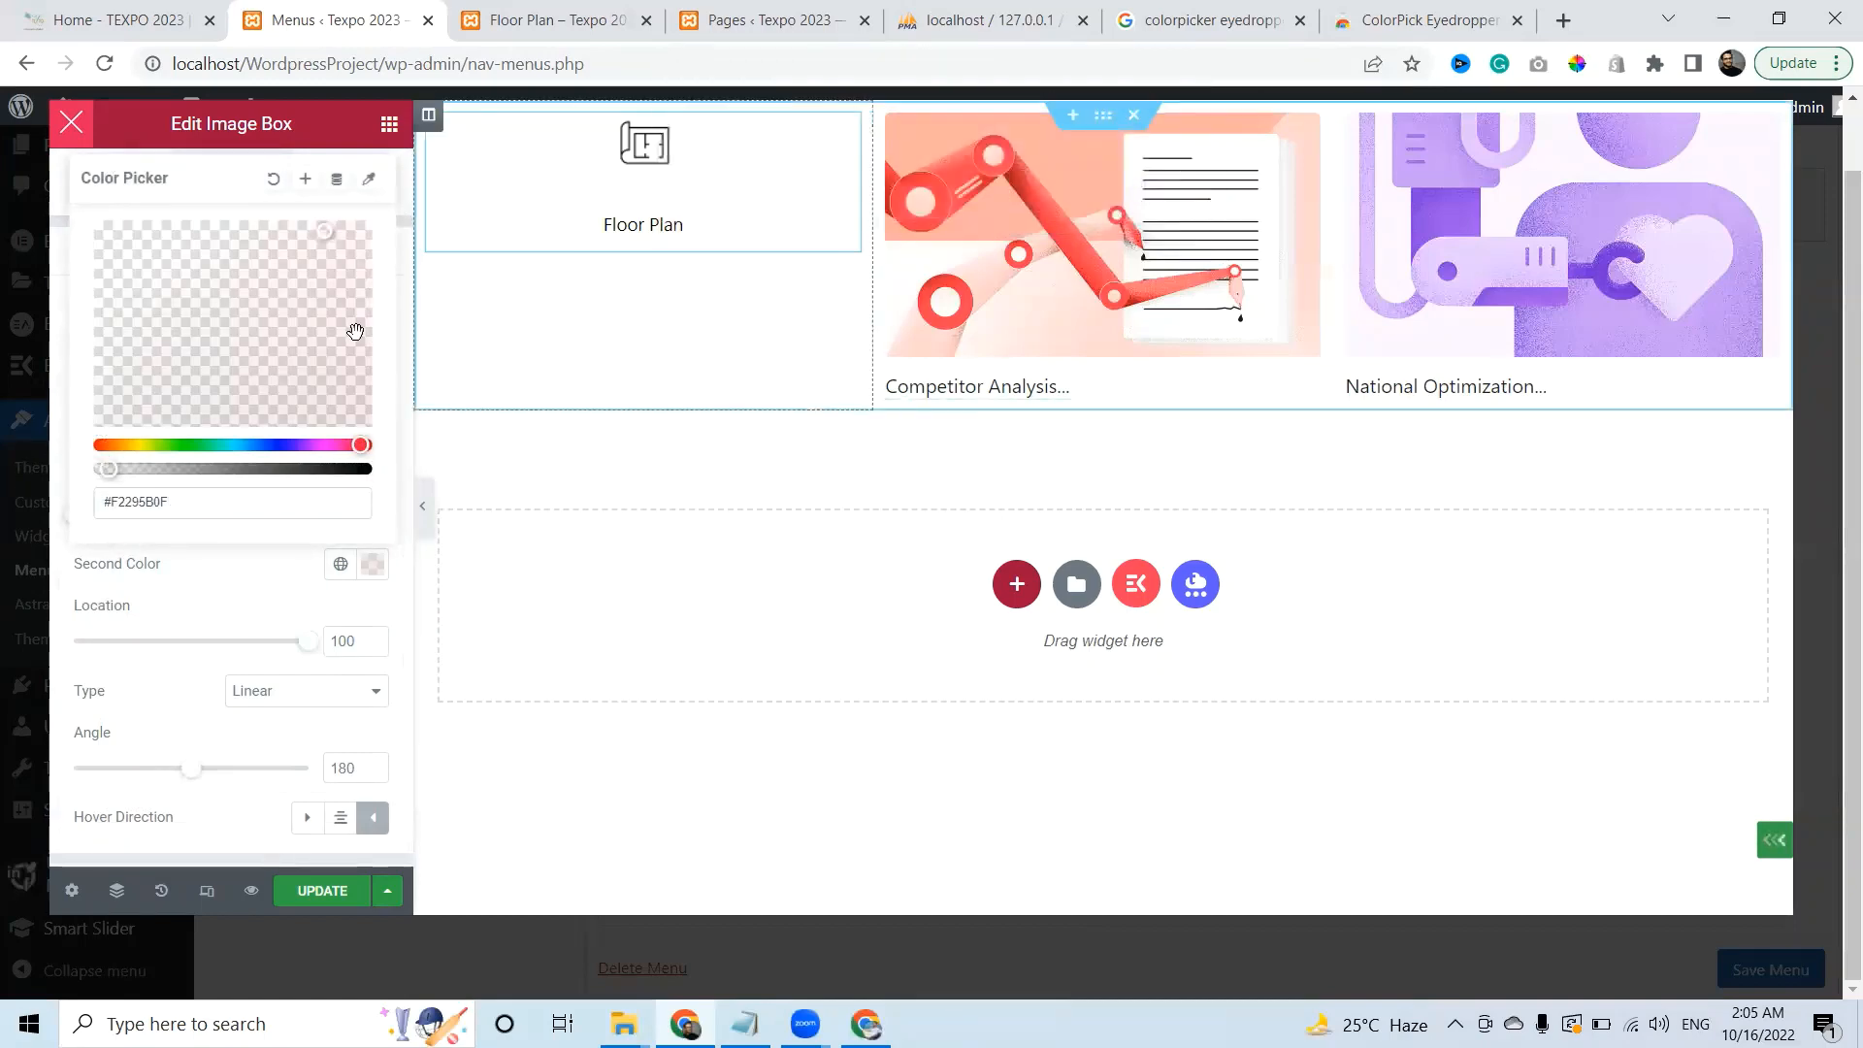
drag(105, 469, 100, 469)
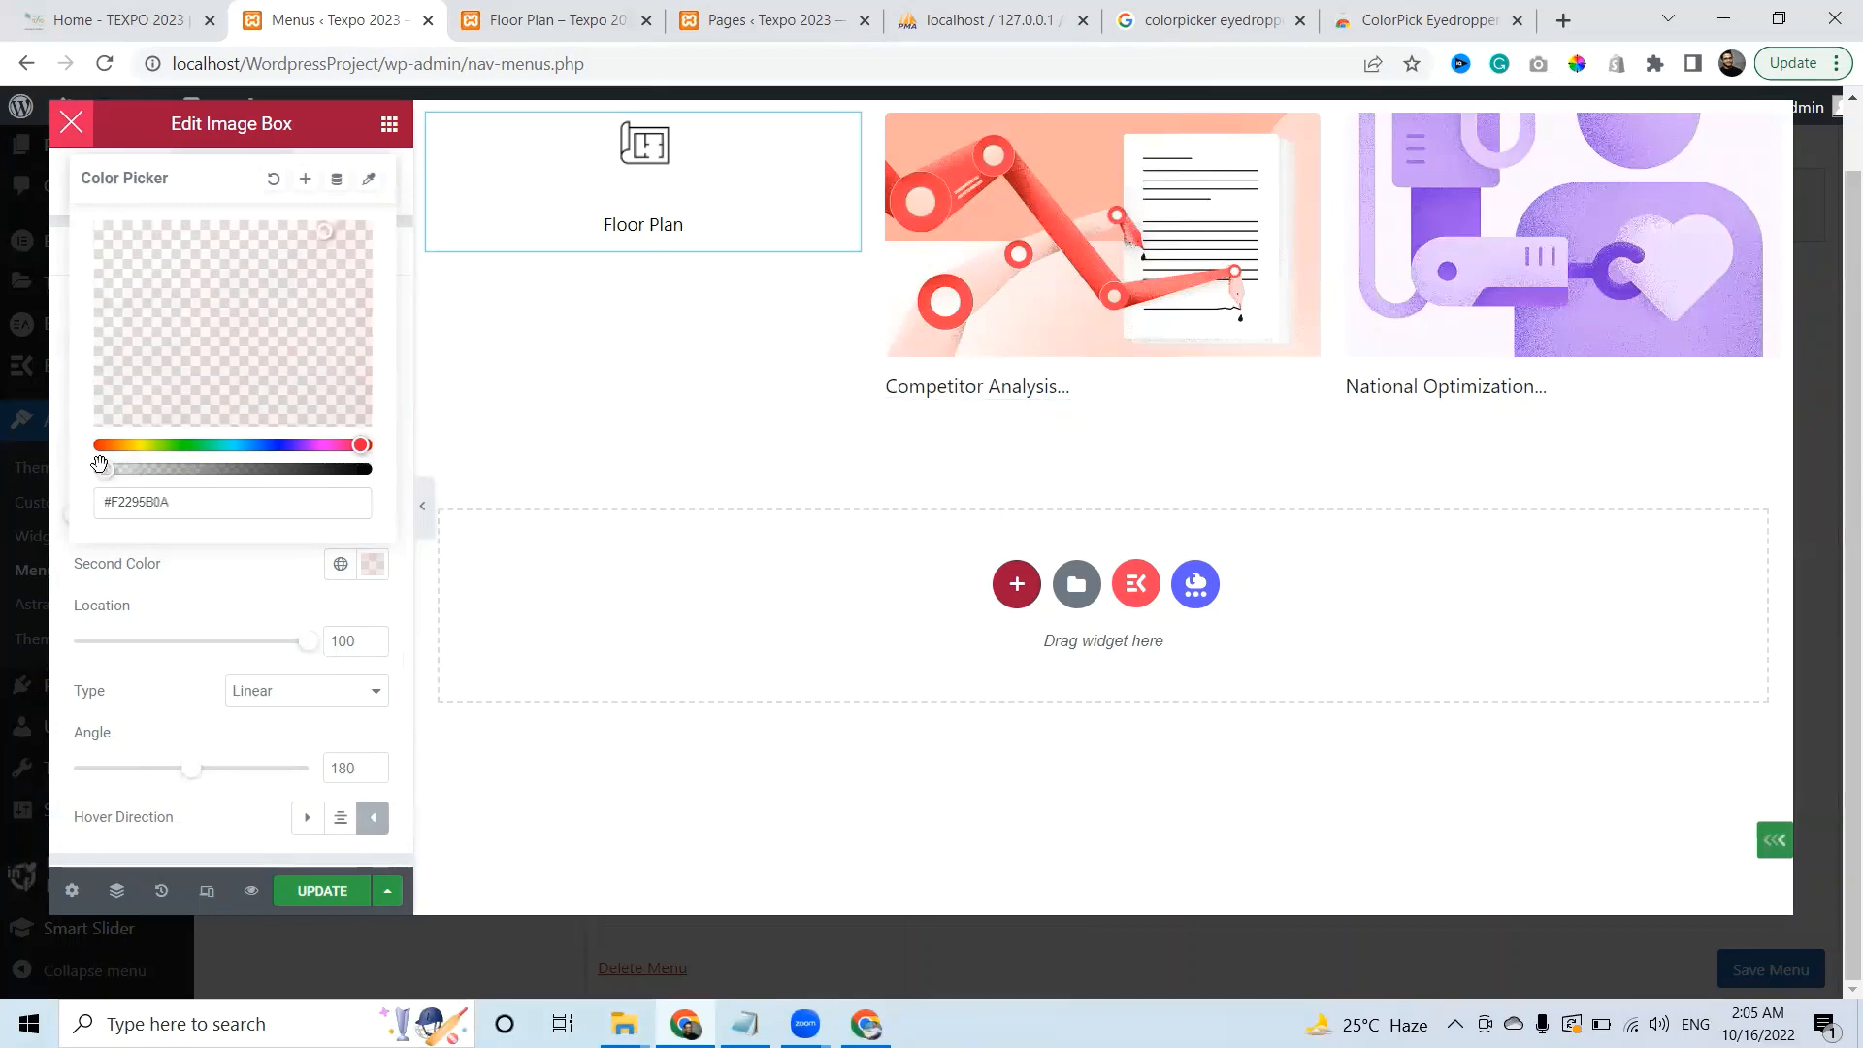
click(99, 585)
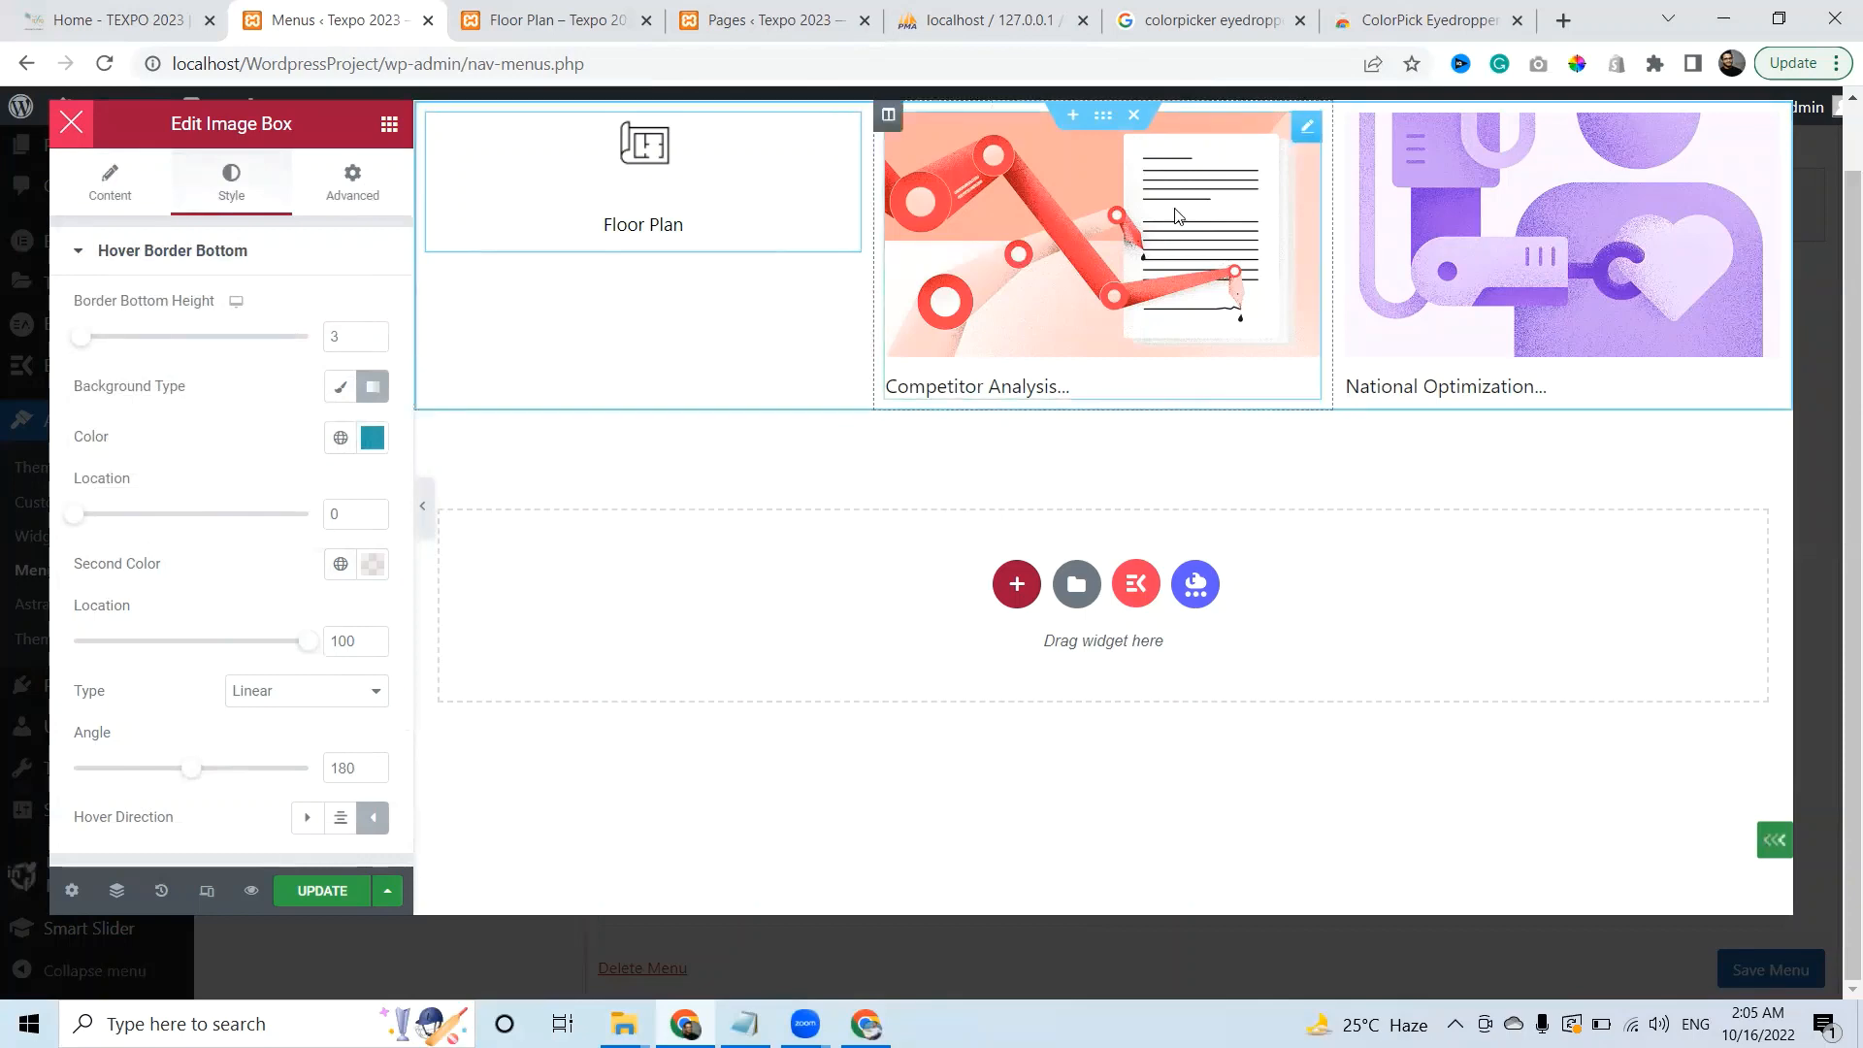
Delete the Competitor Analysis and National Optimization columns from the mega menu section
click(889, 117)
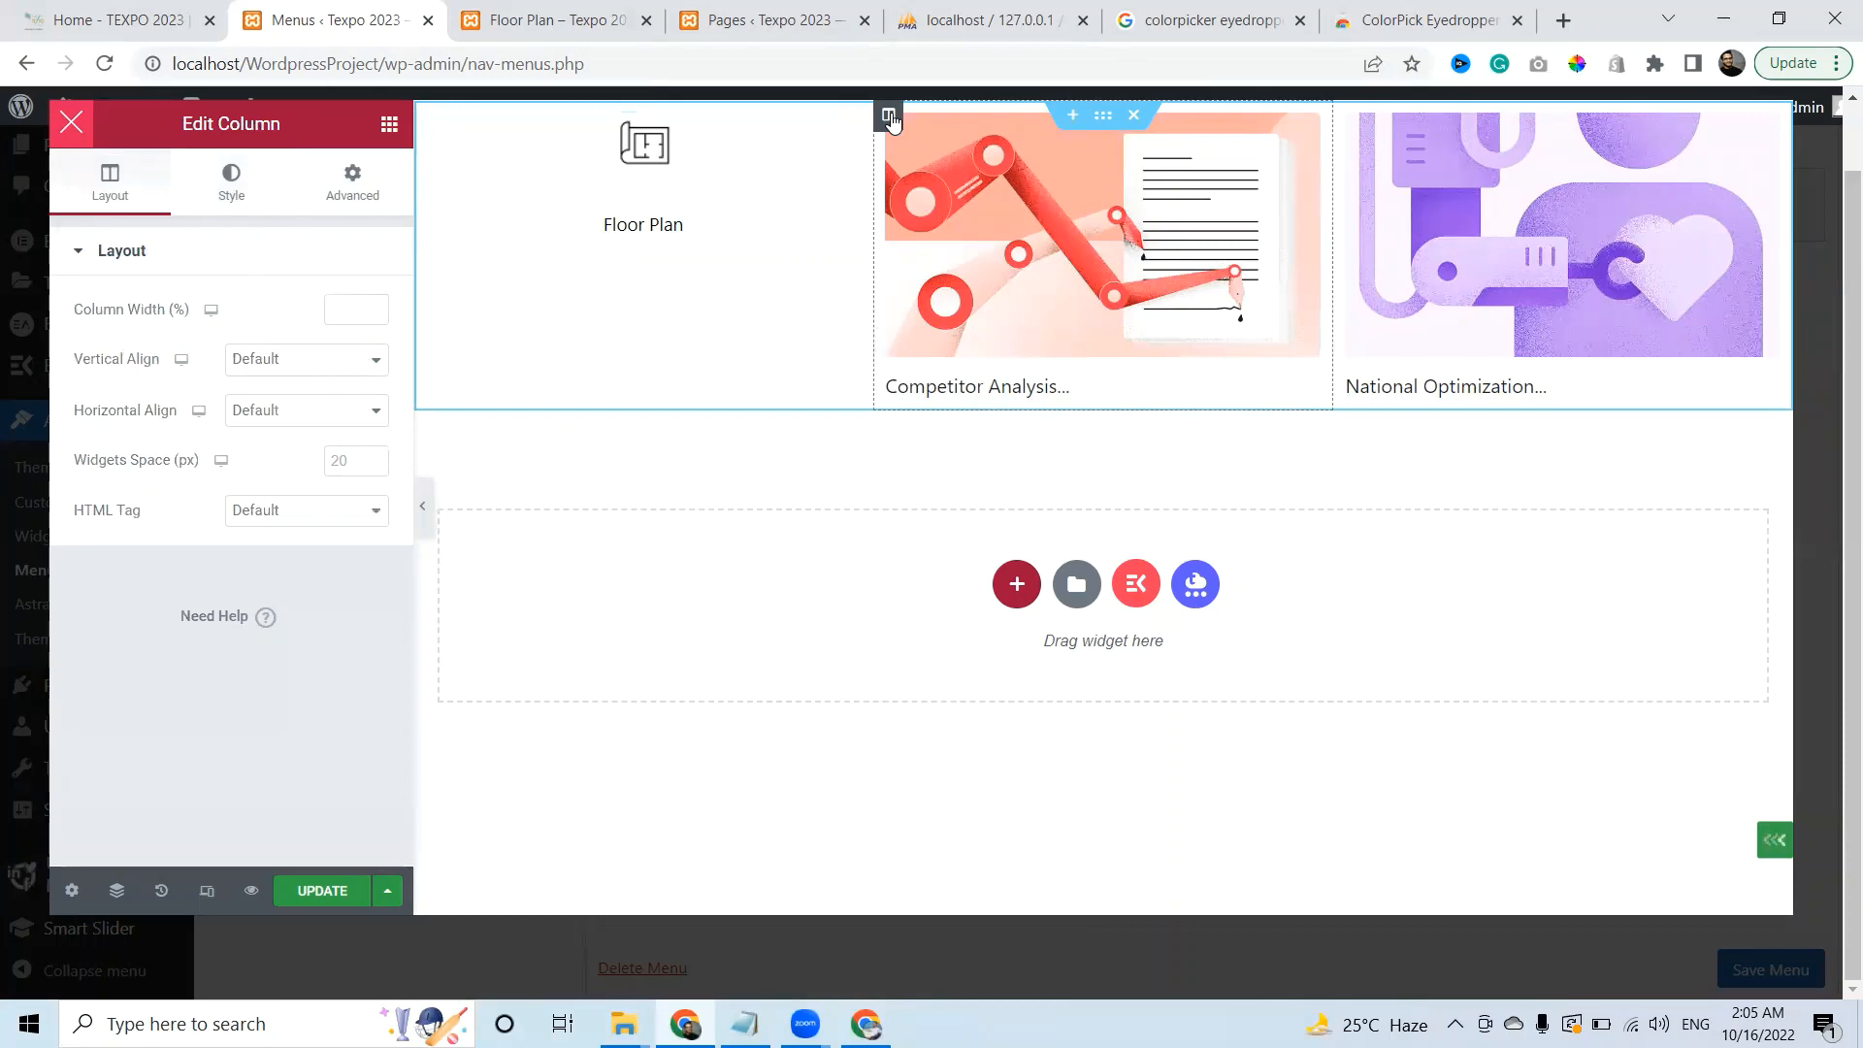
key(Delete)
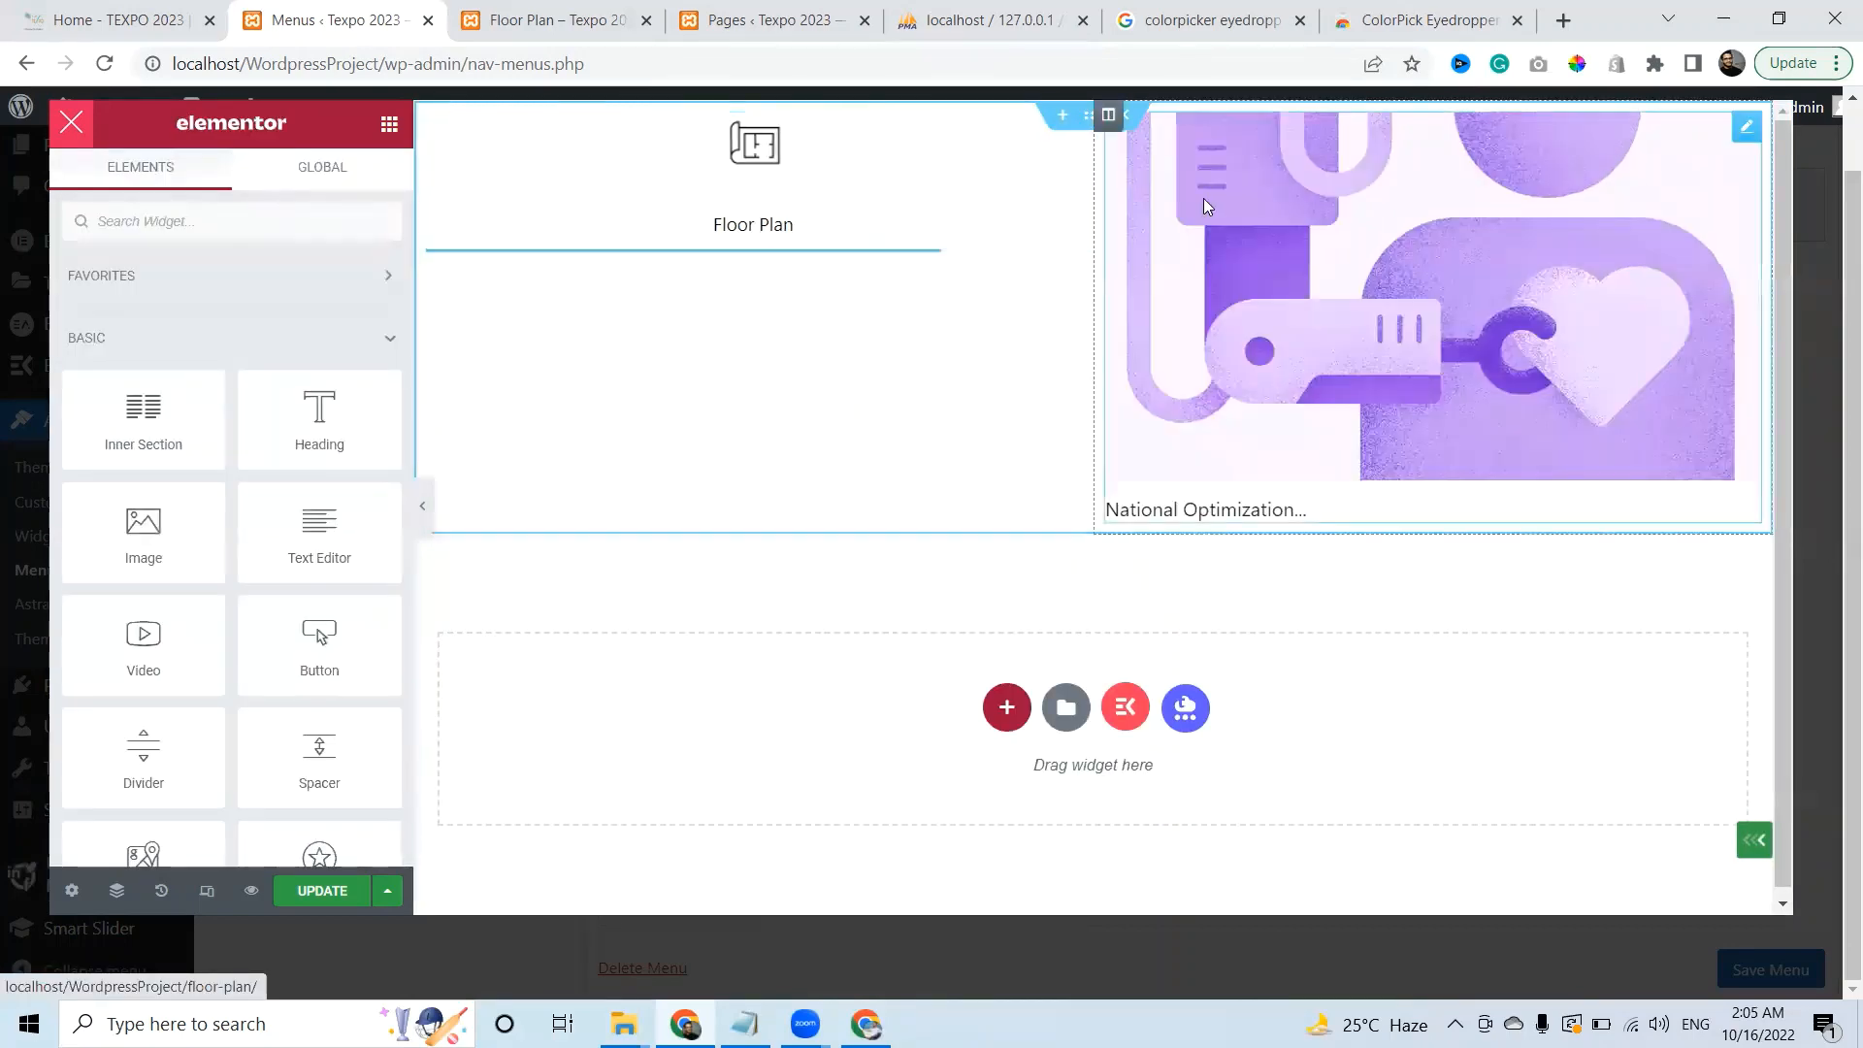
click(1109, 119)
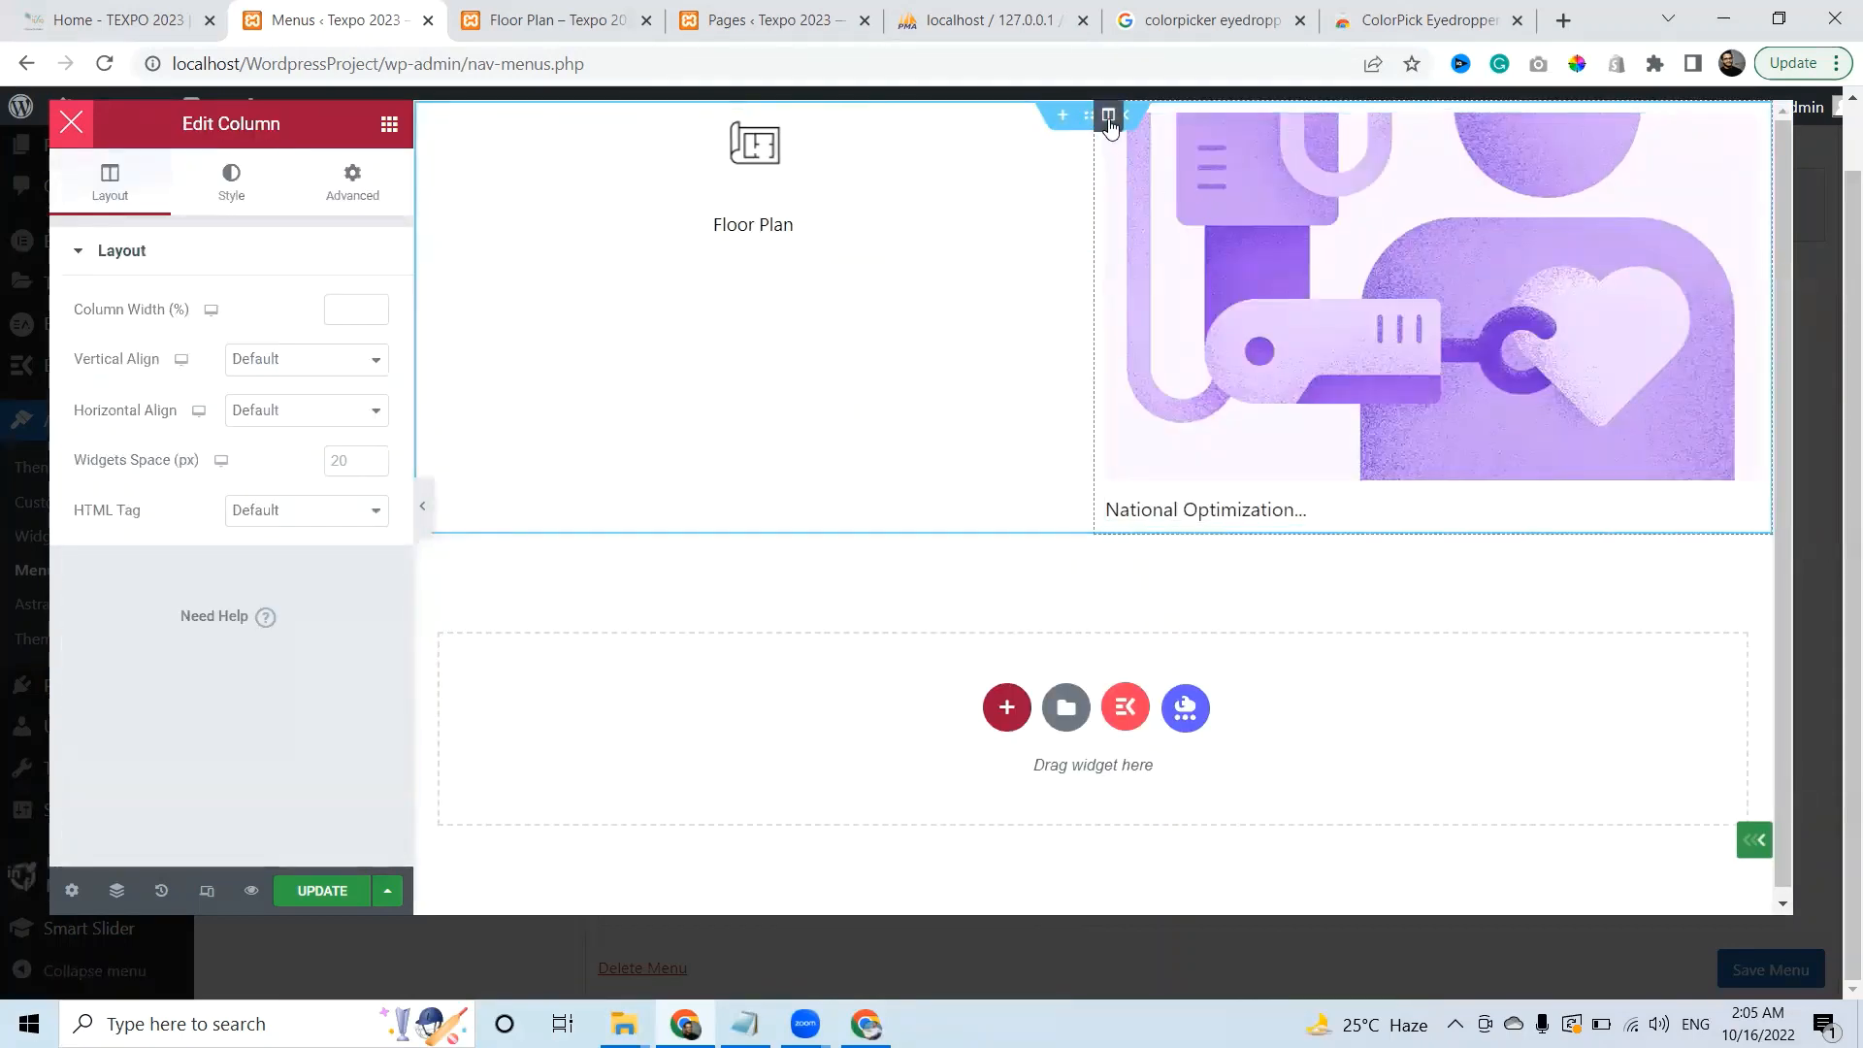
key(Delete)
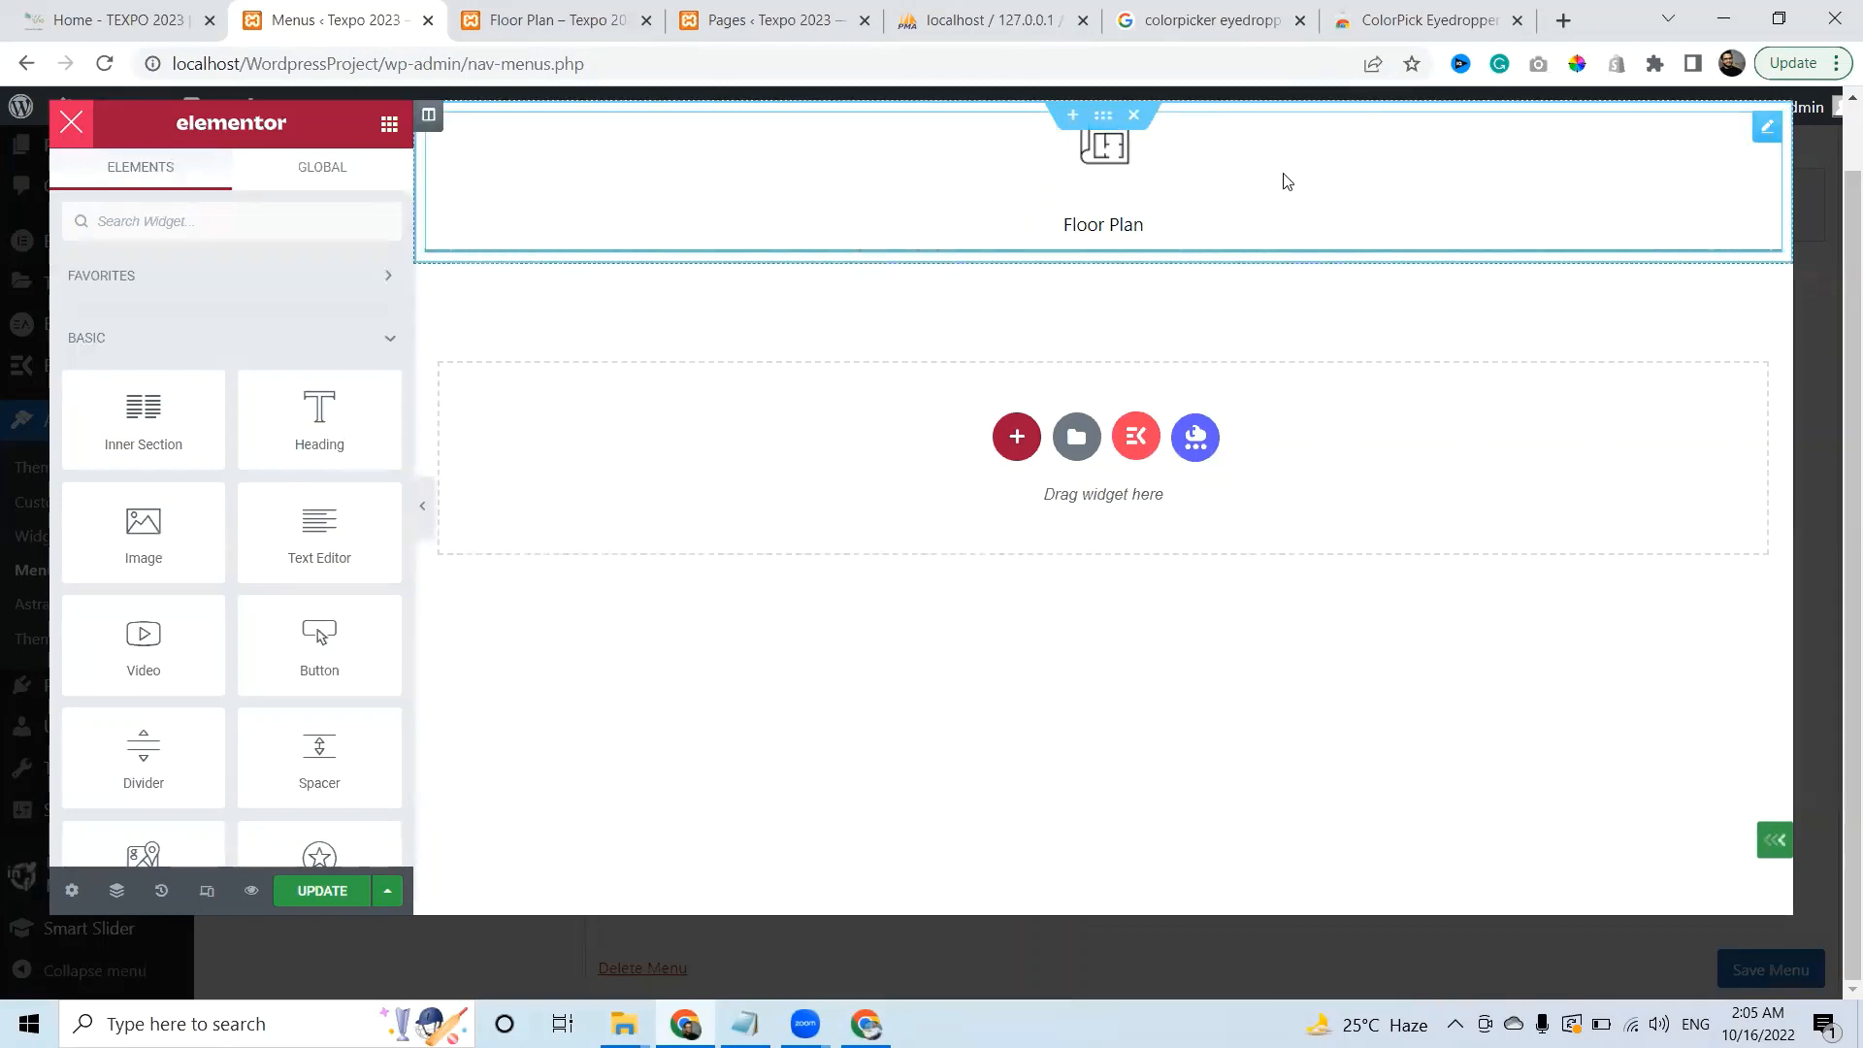
click(1767, 129)
click(1769, 136)
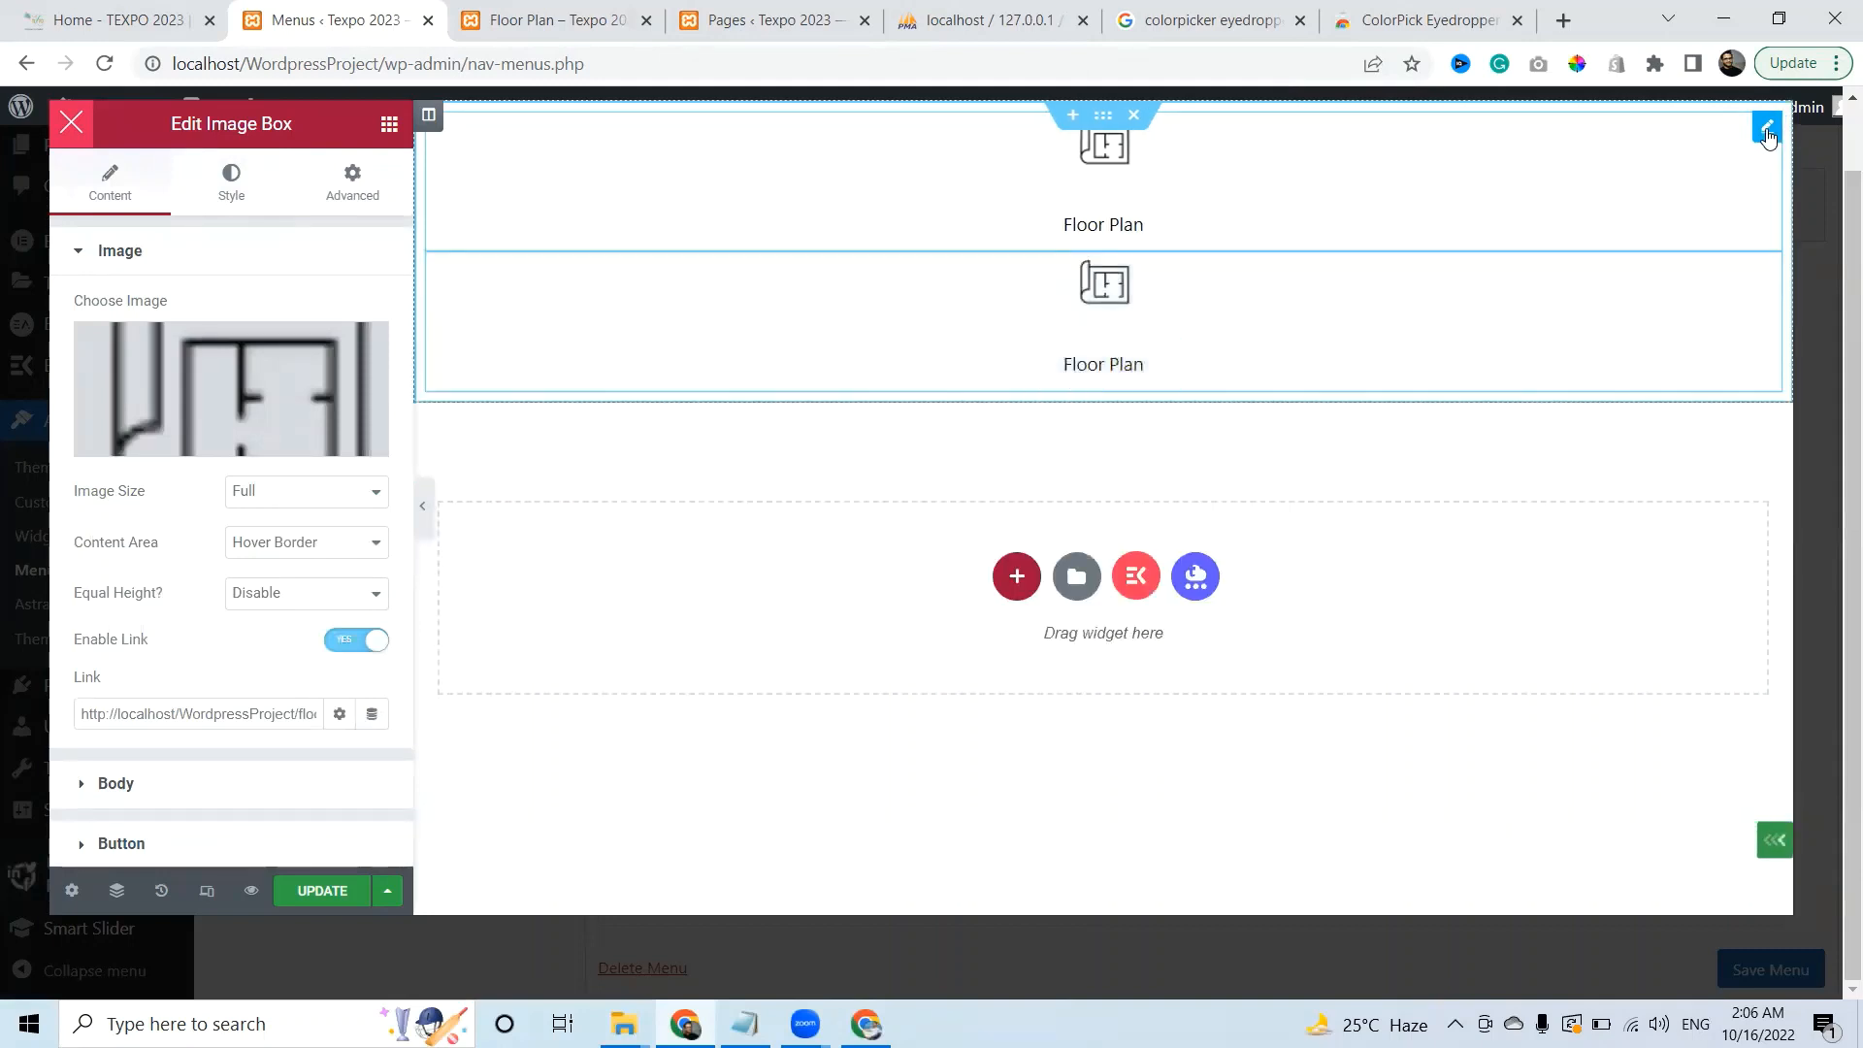
key(ctrl+z)
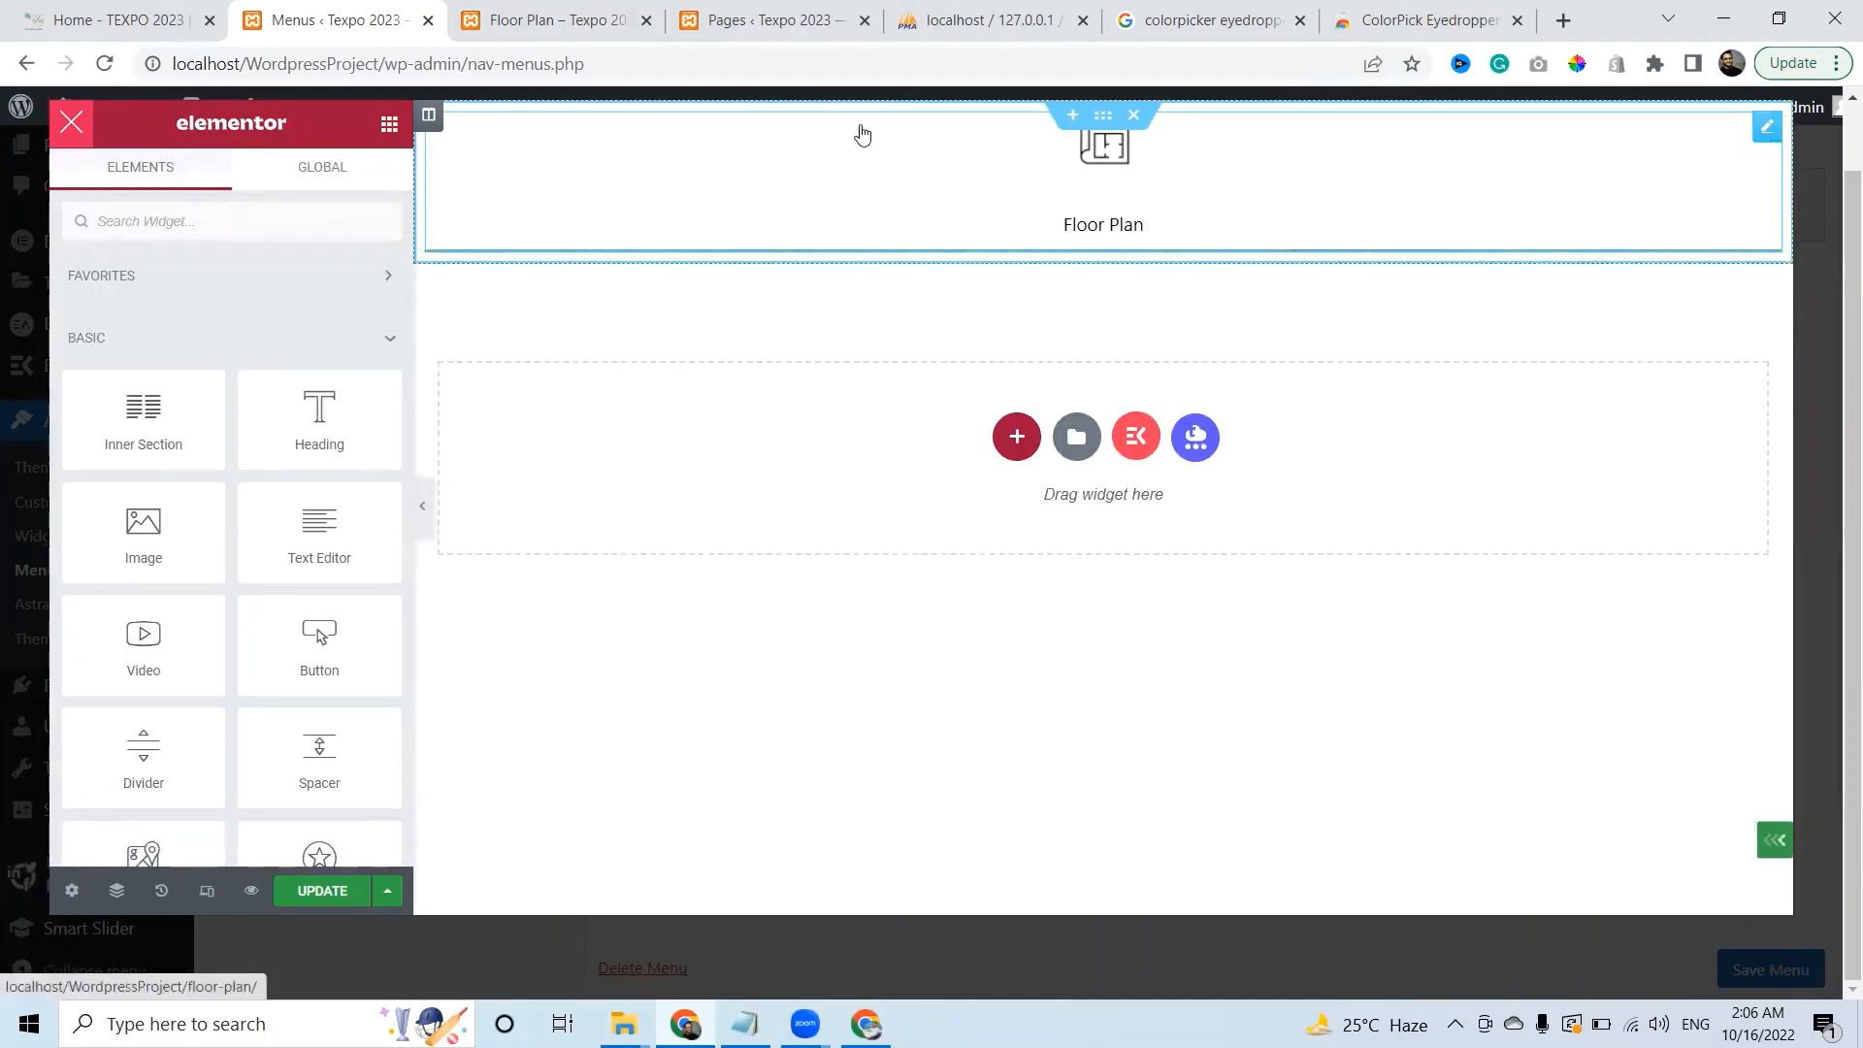
right_click(429, 119)
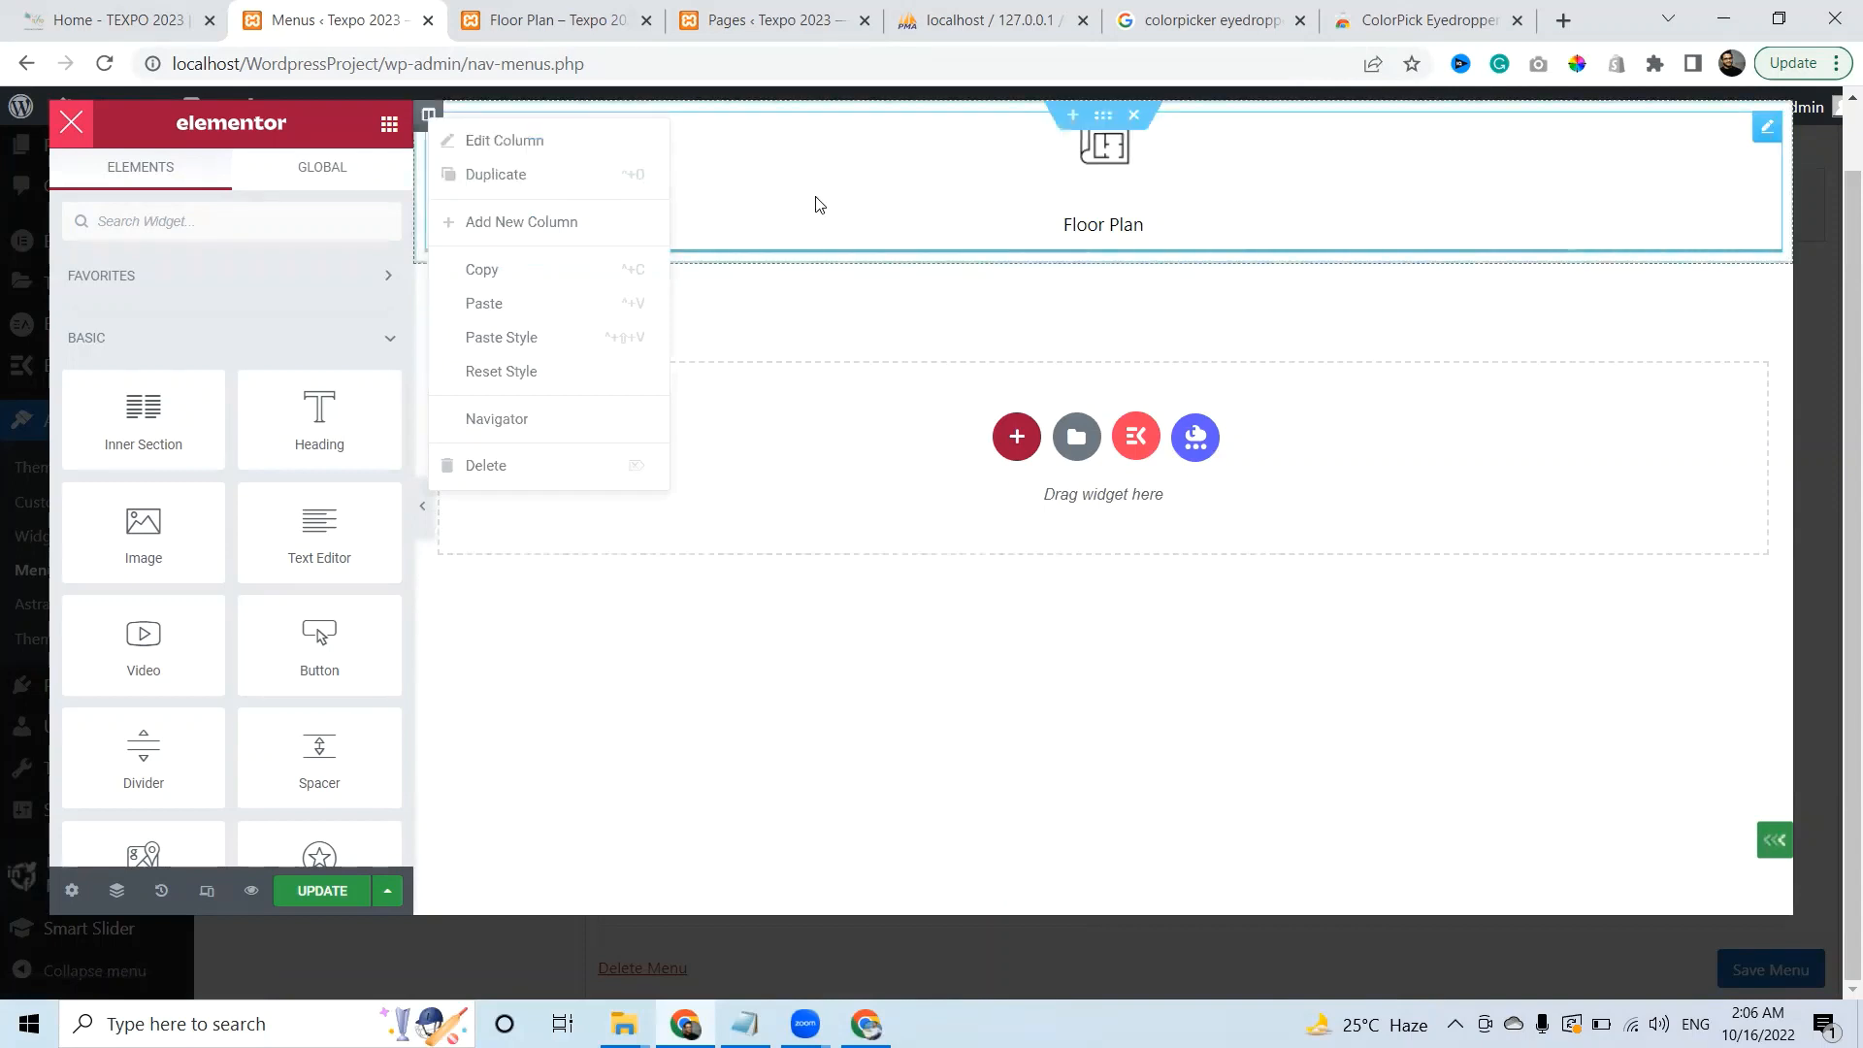
click(429, 119)
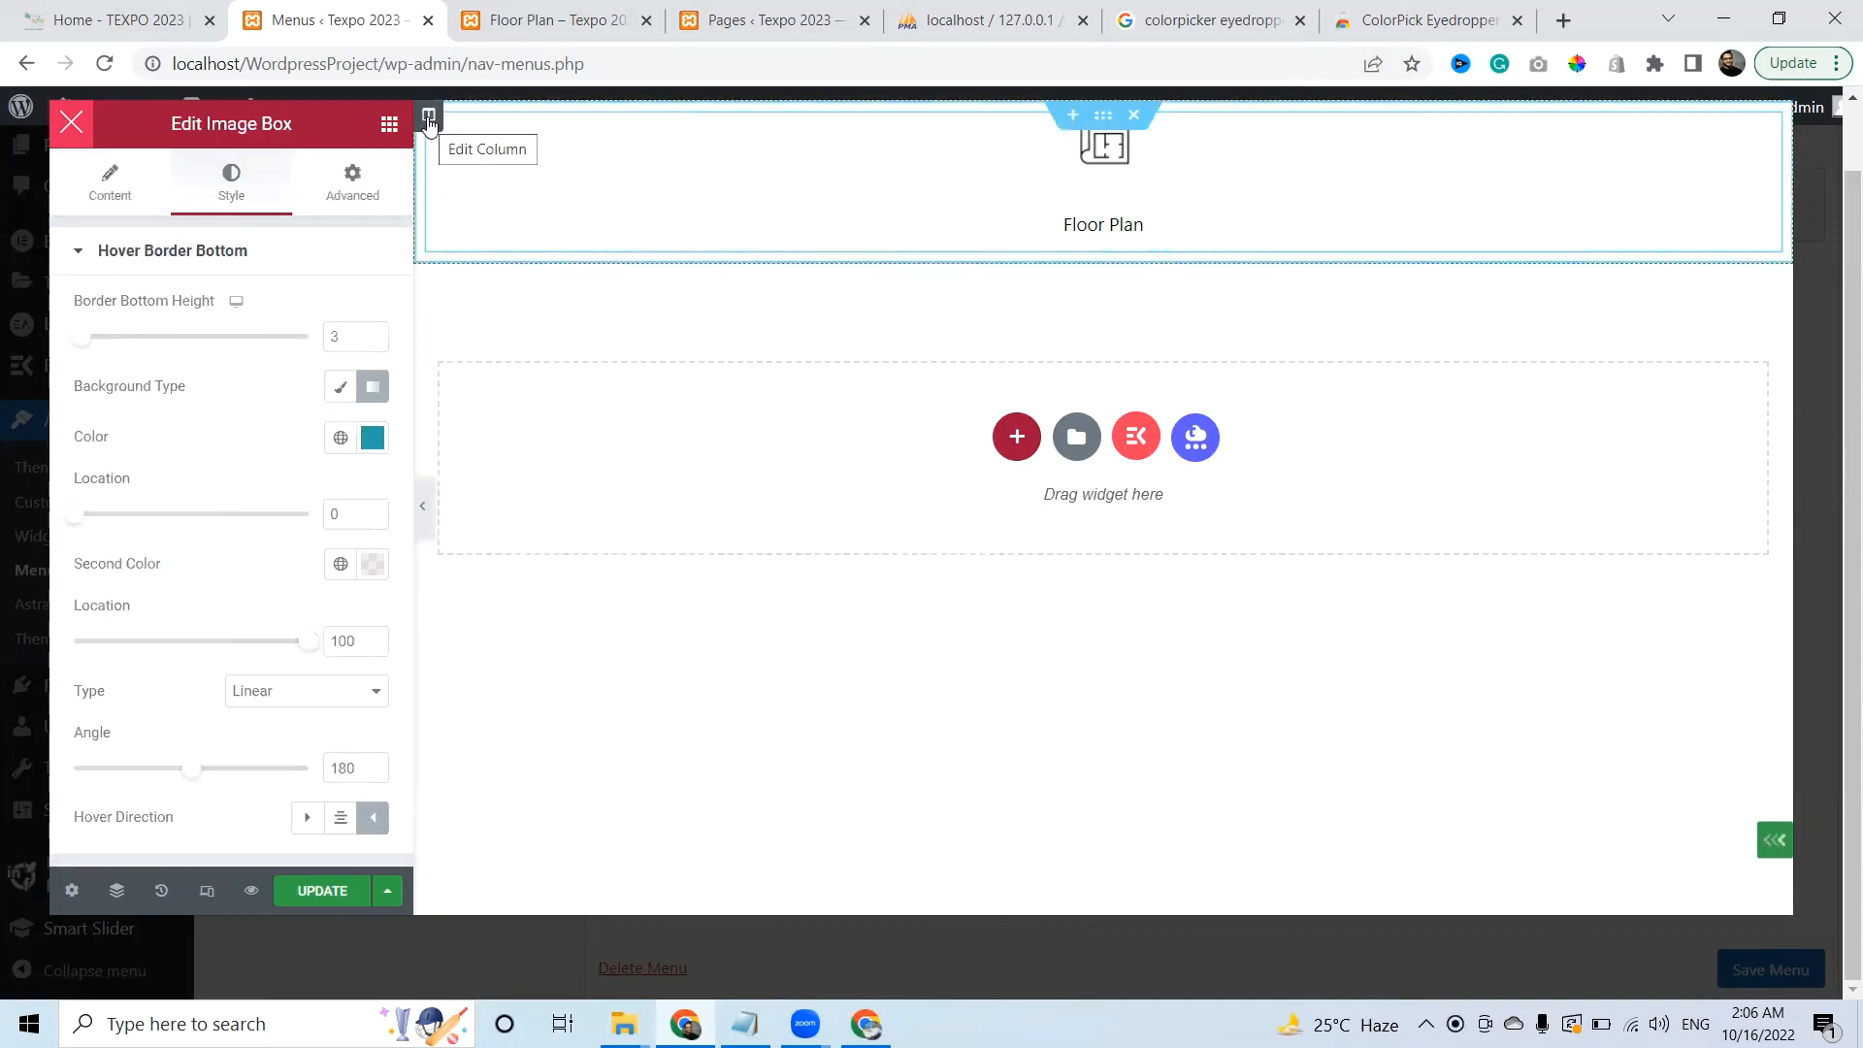
Duplicate the Floor Plan column four times to make a row of five equal columns
right_click(429, 119)
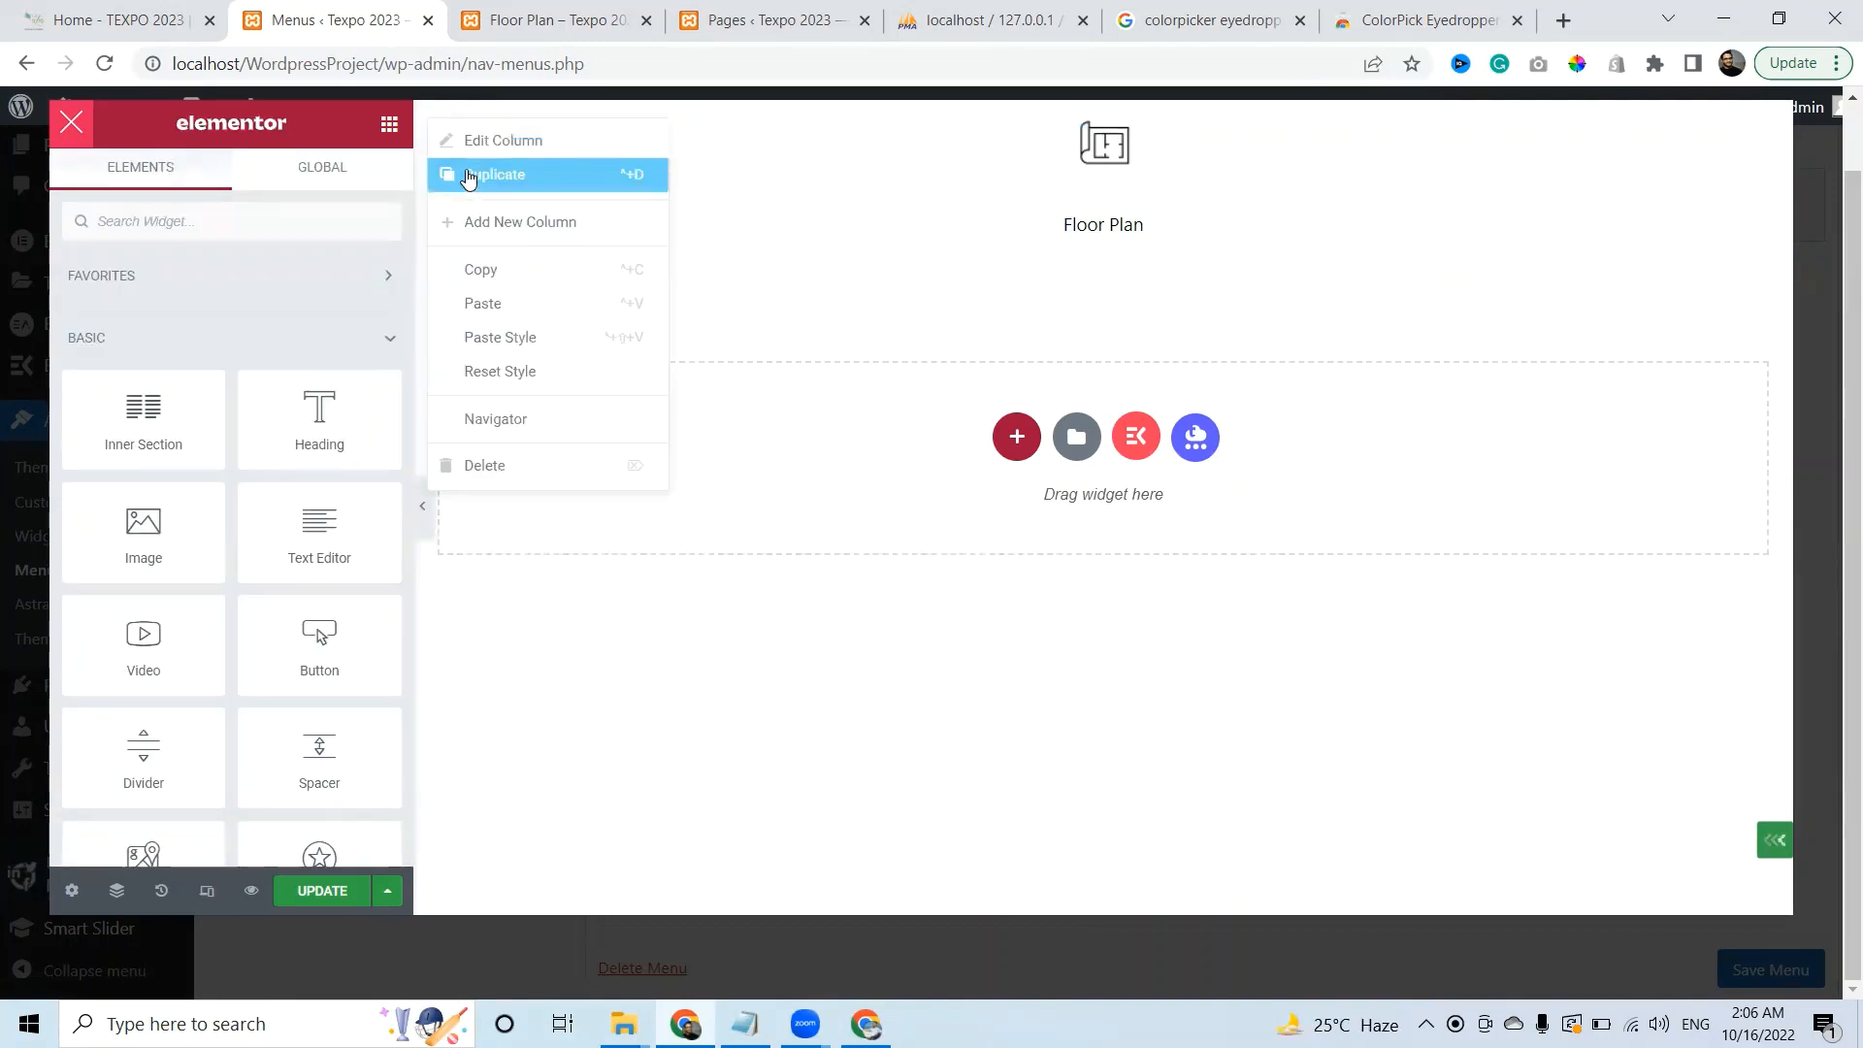
click(466, 175)
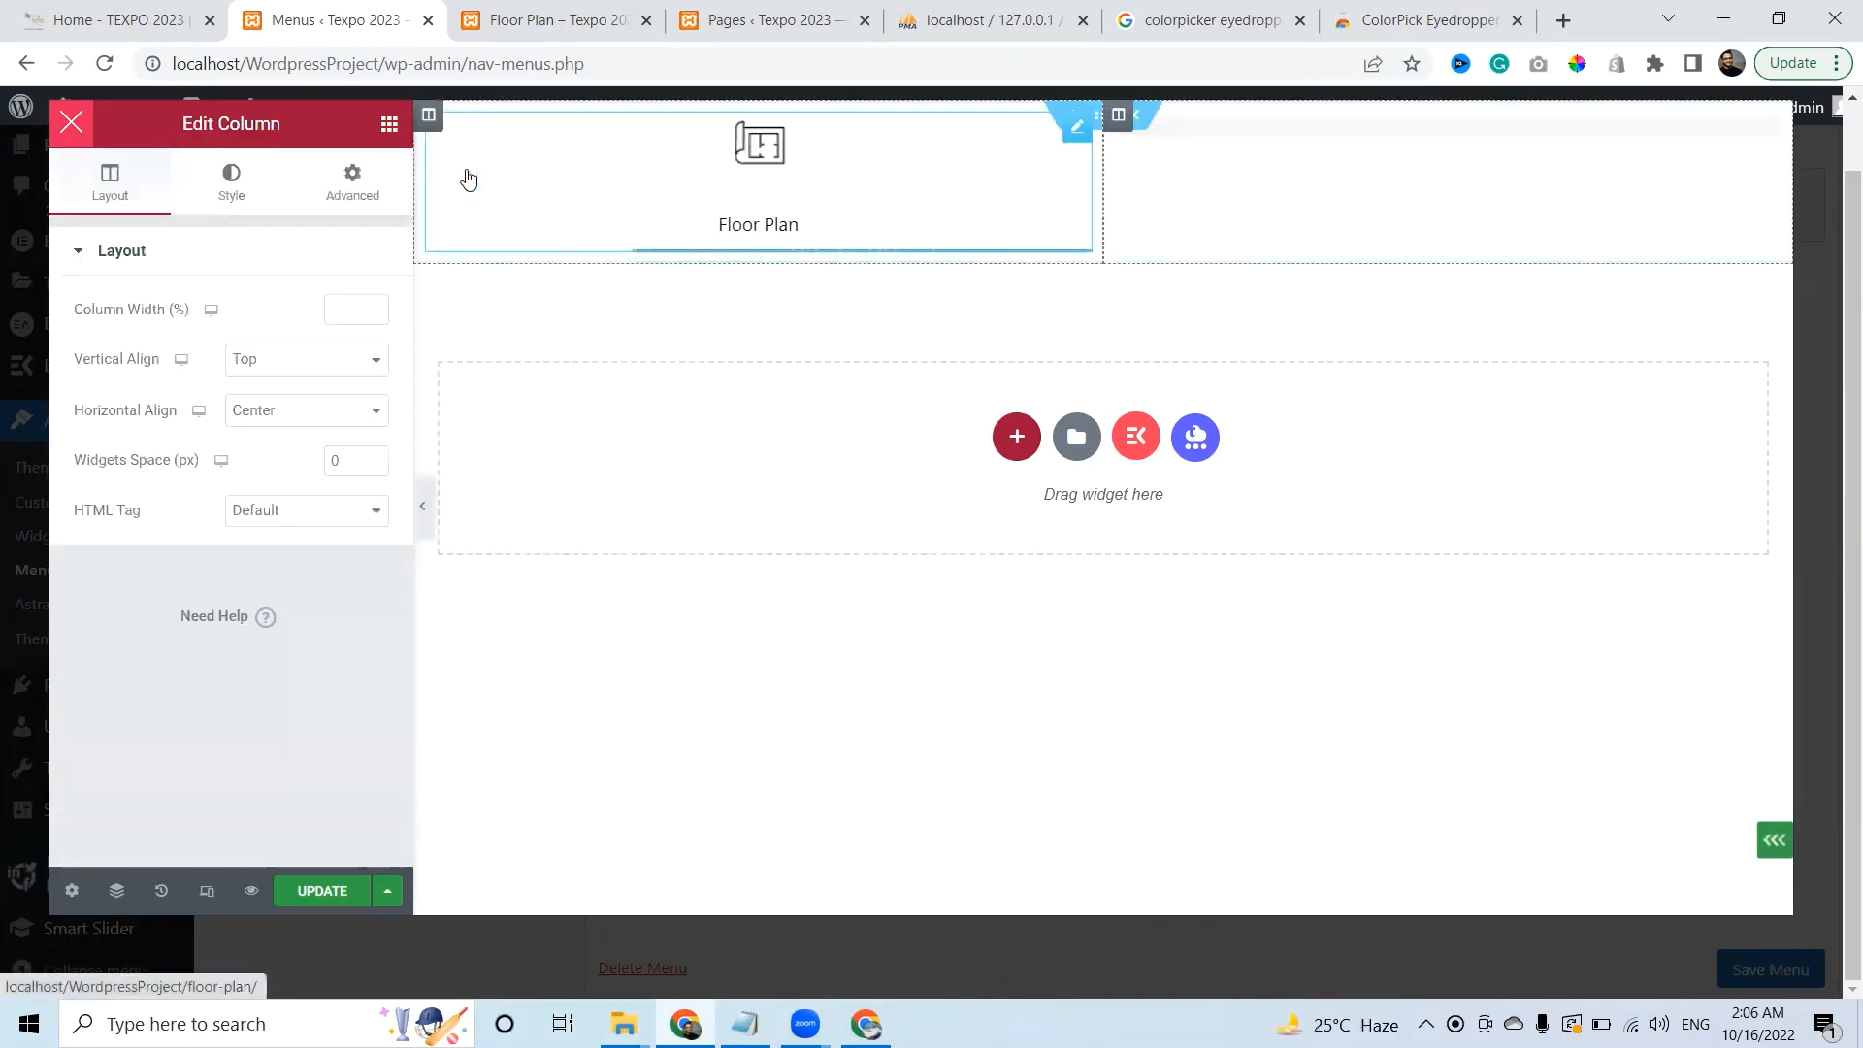
right_click(429, 119)
click(471, 177)
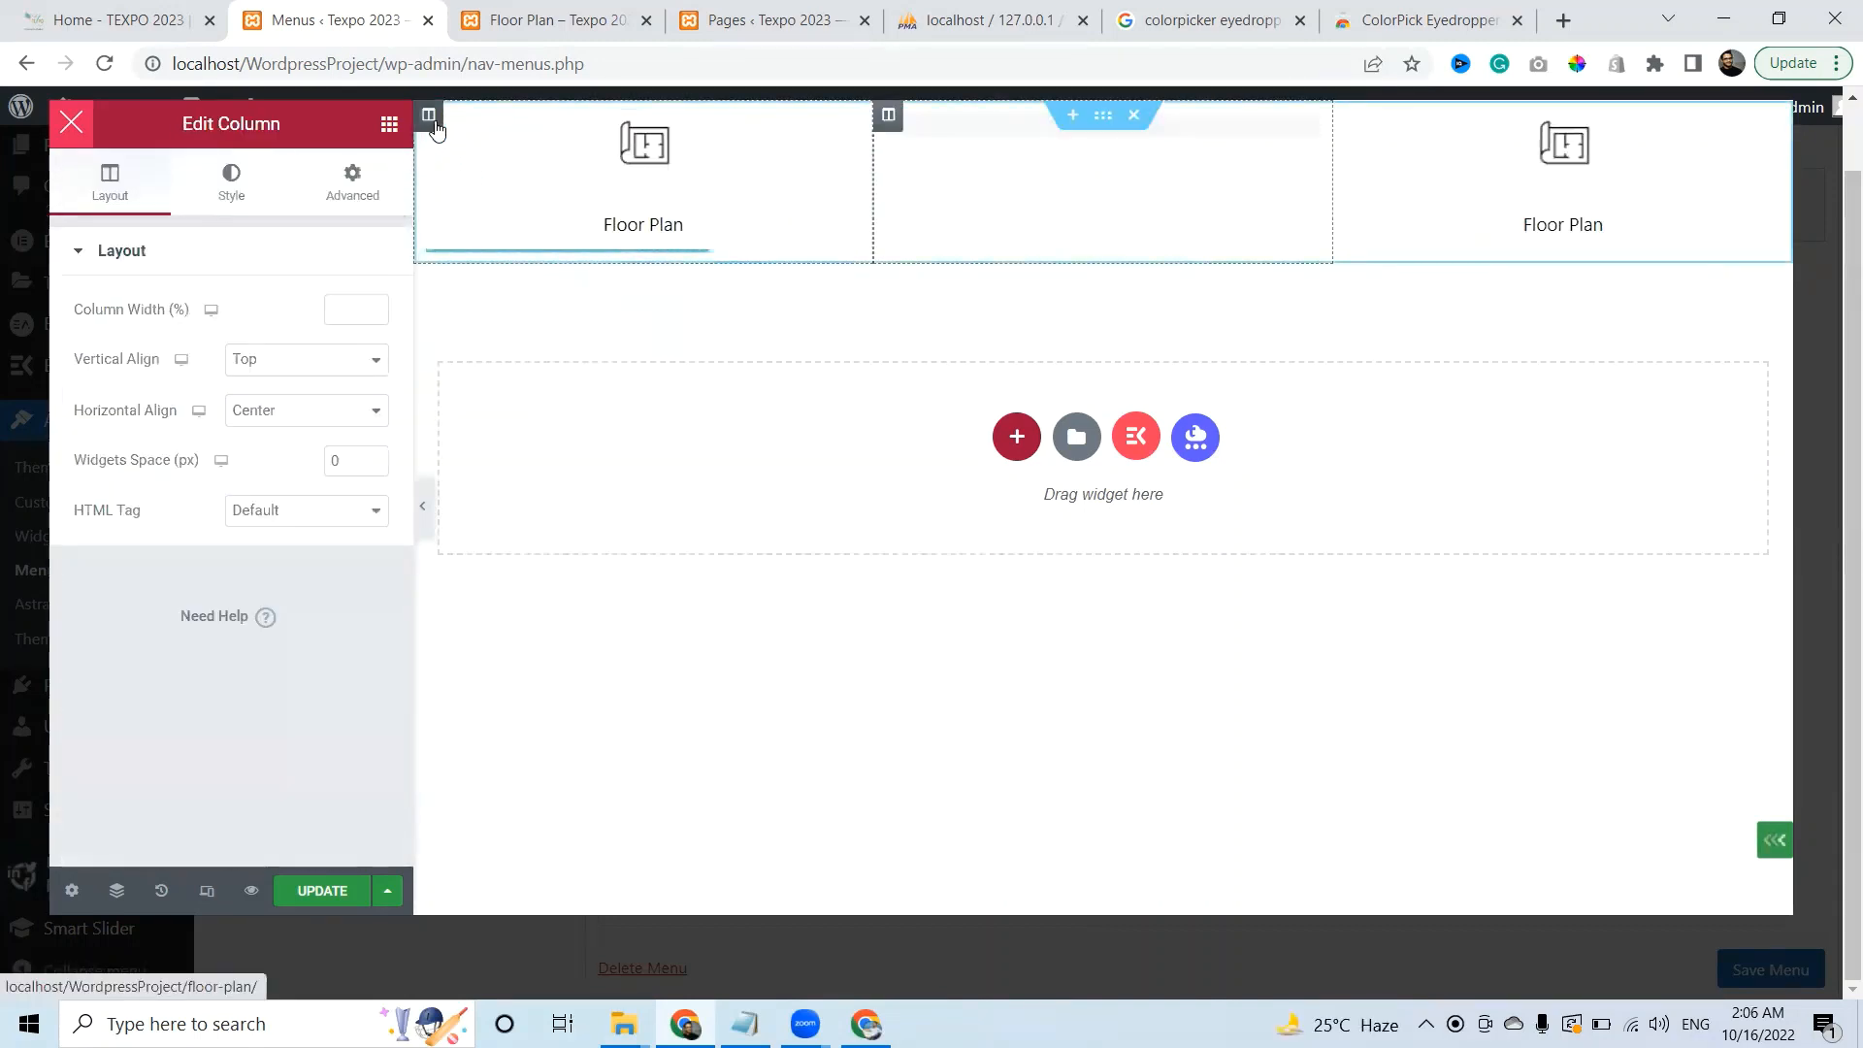
right_click(433, 124)
click(471, 187)
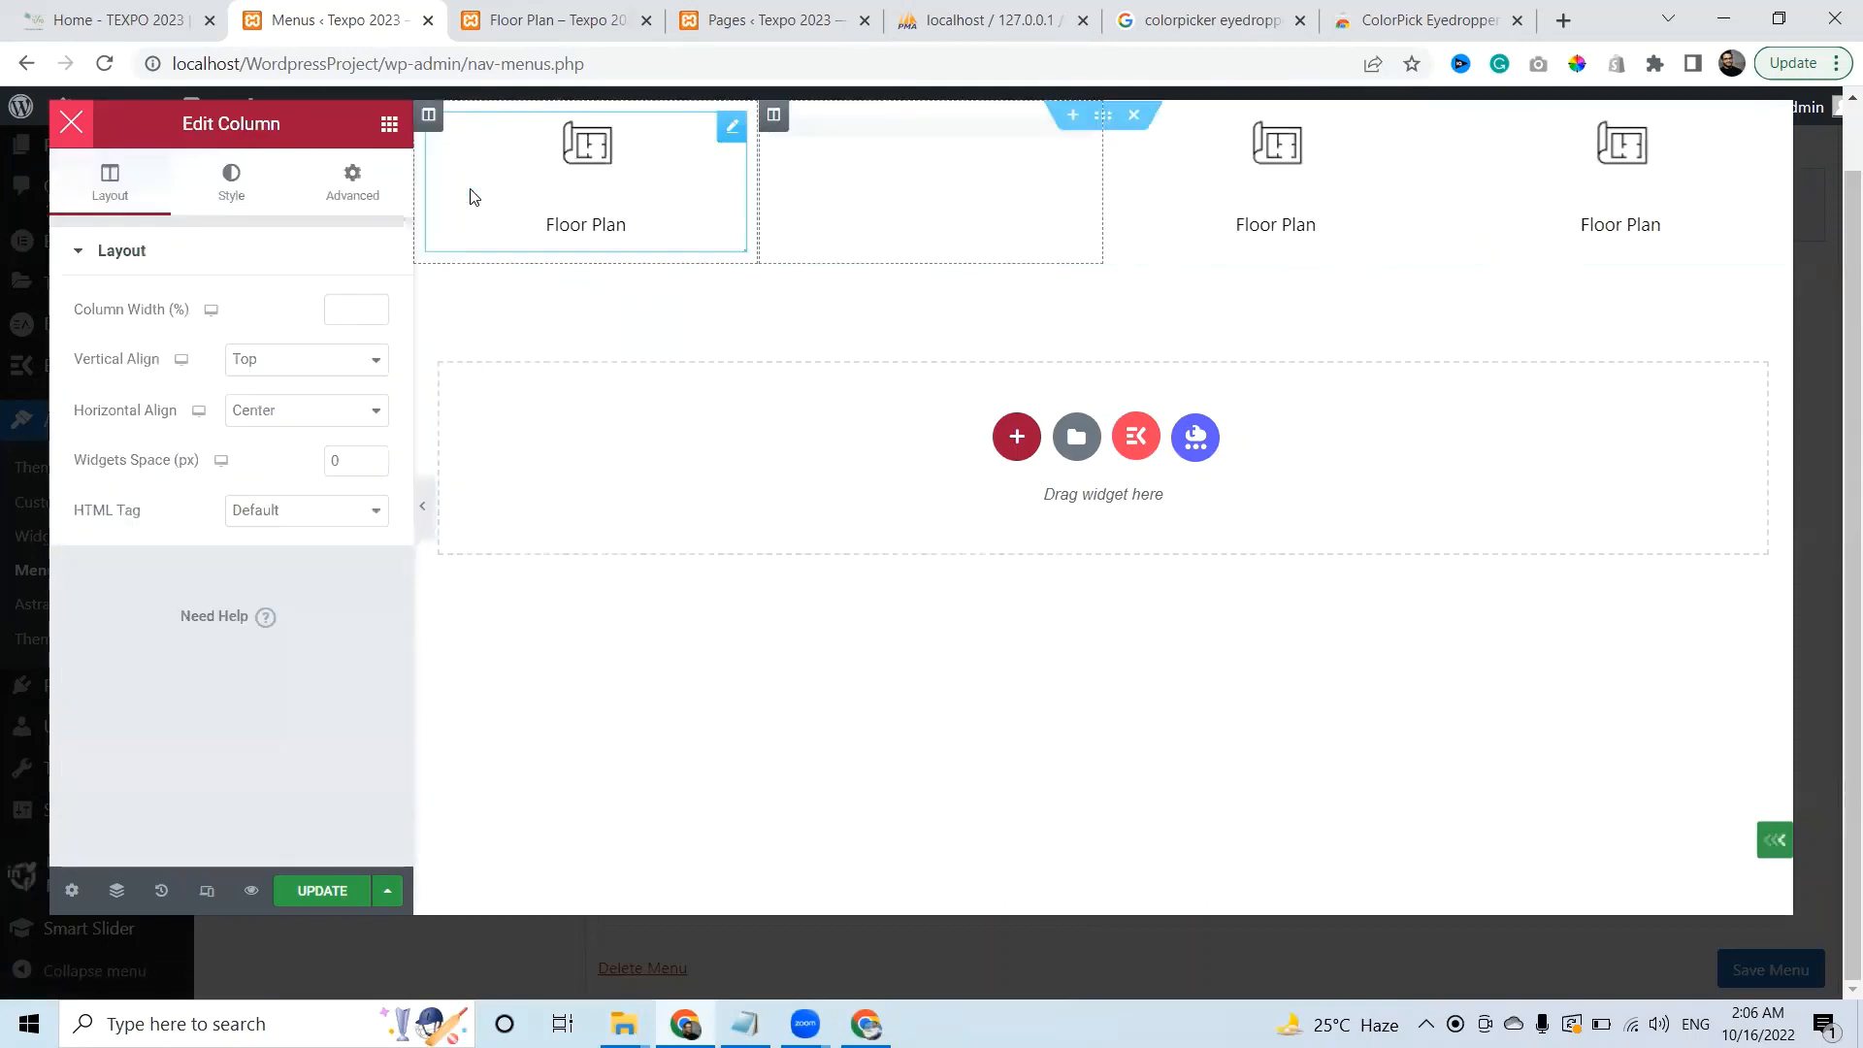
right_click(433, 124)
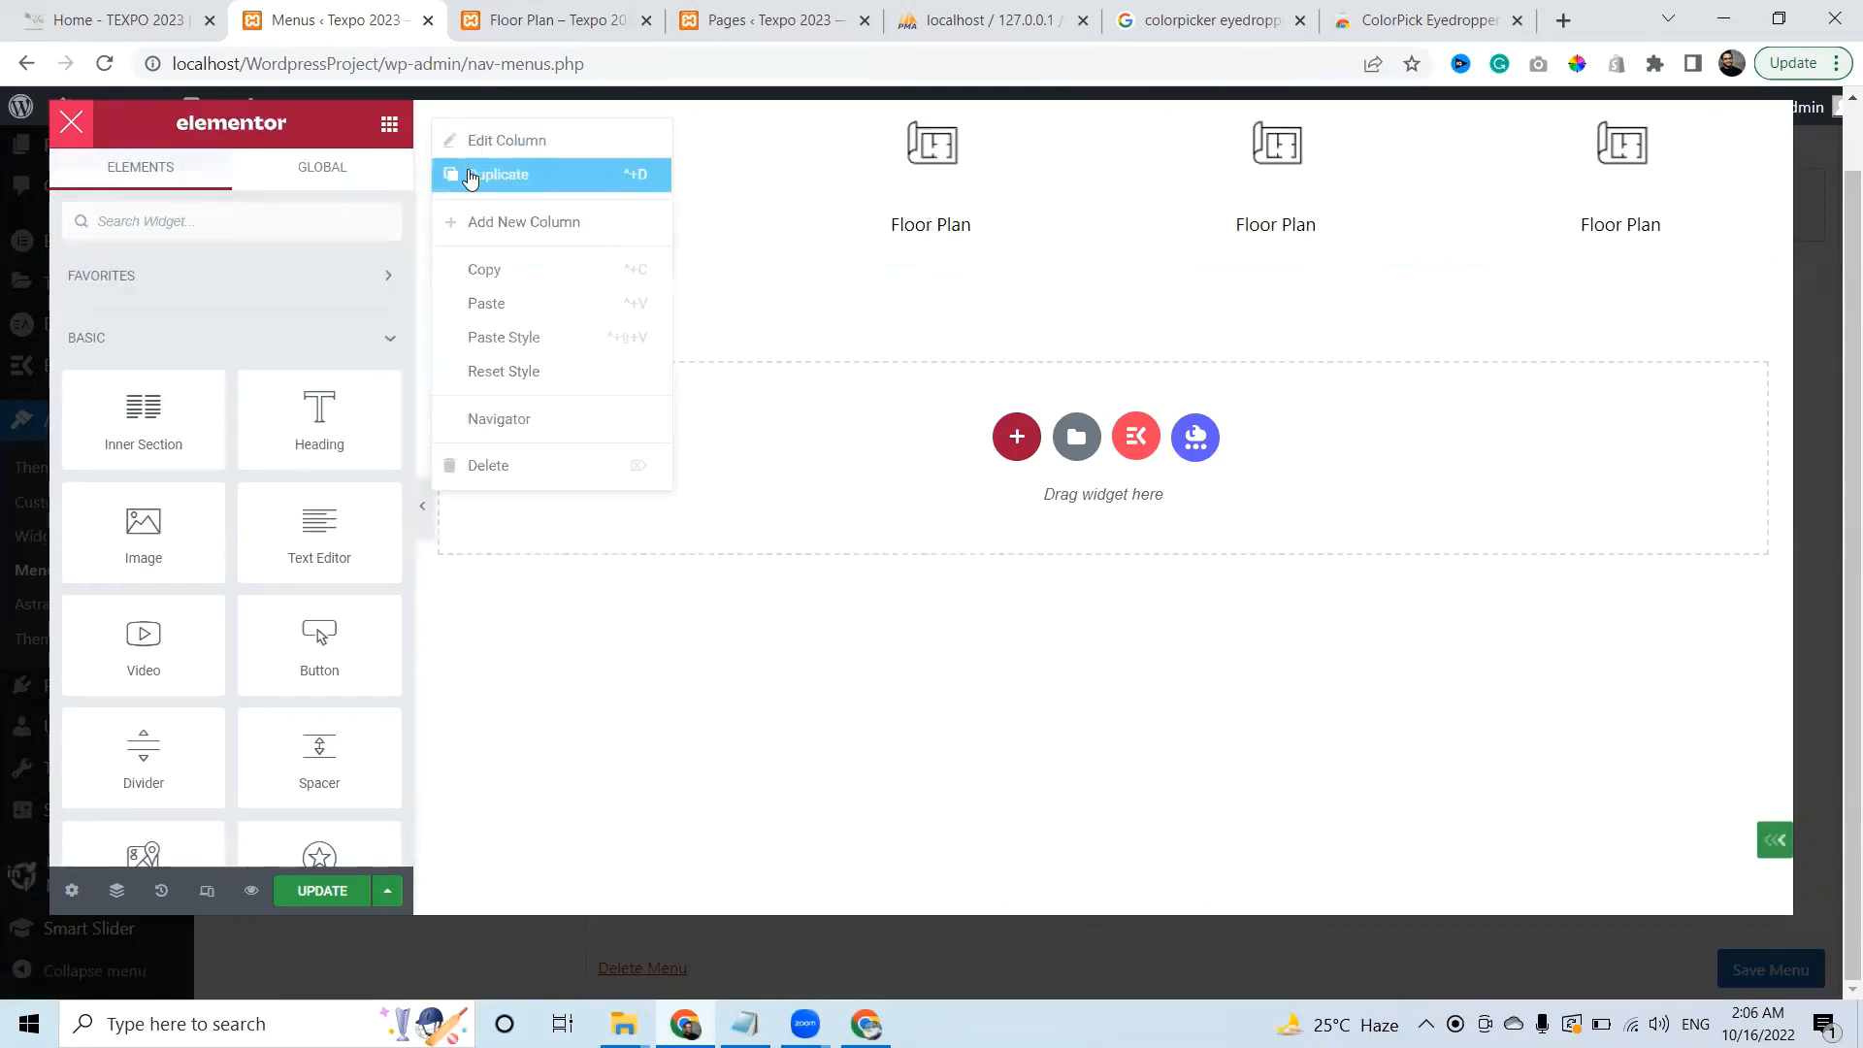
click(471, 176)
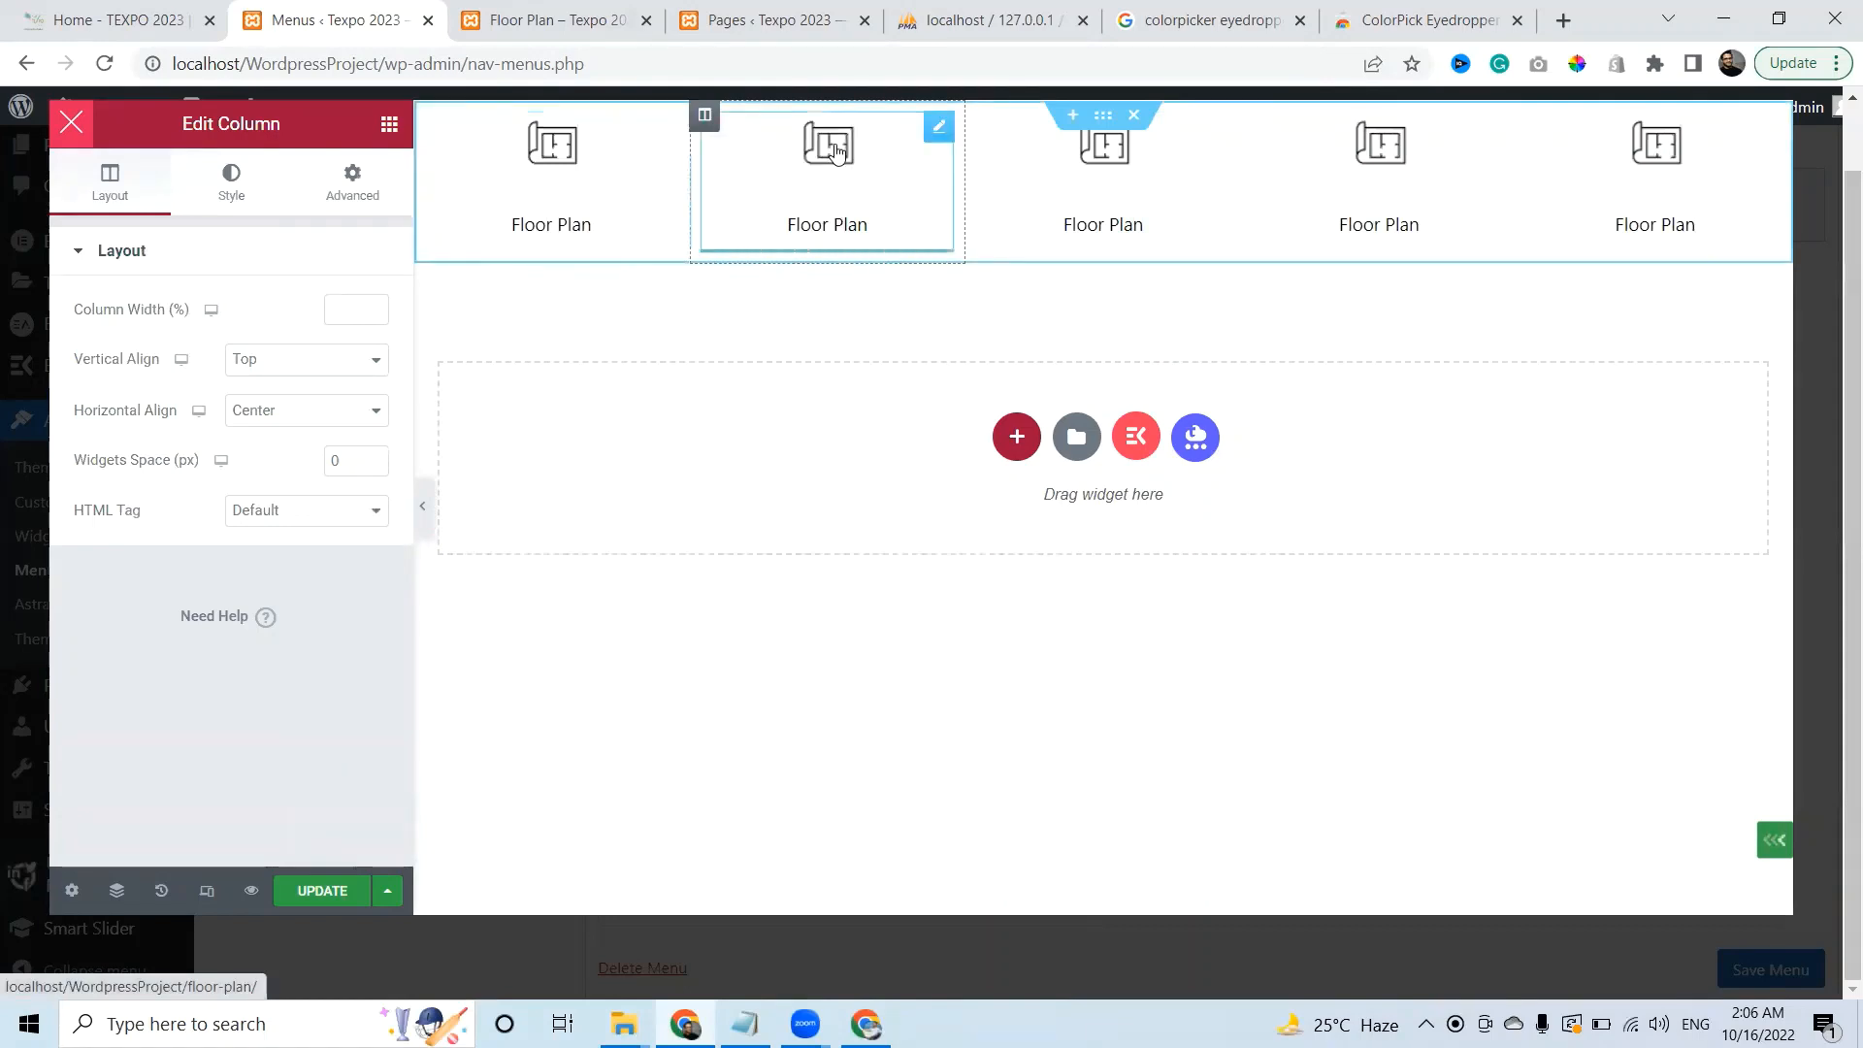
Check the Exhibitors menu on the live TEXPO page and replace the second image box's picture with the online-forms icon from the media library
click(836, 151)
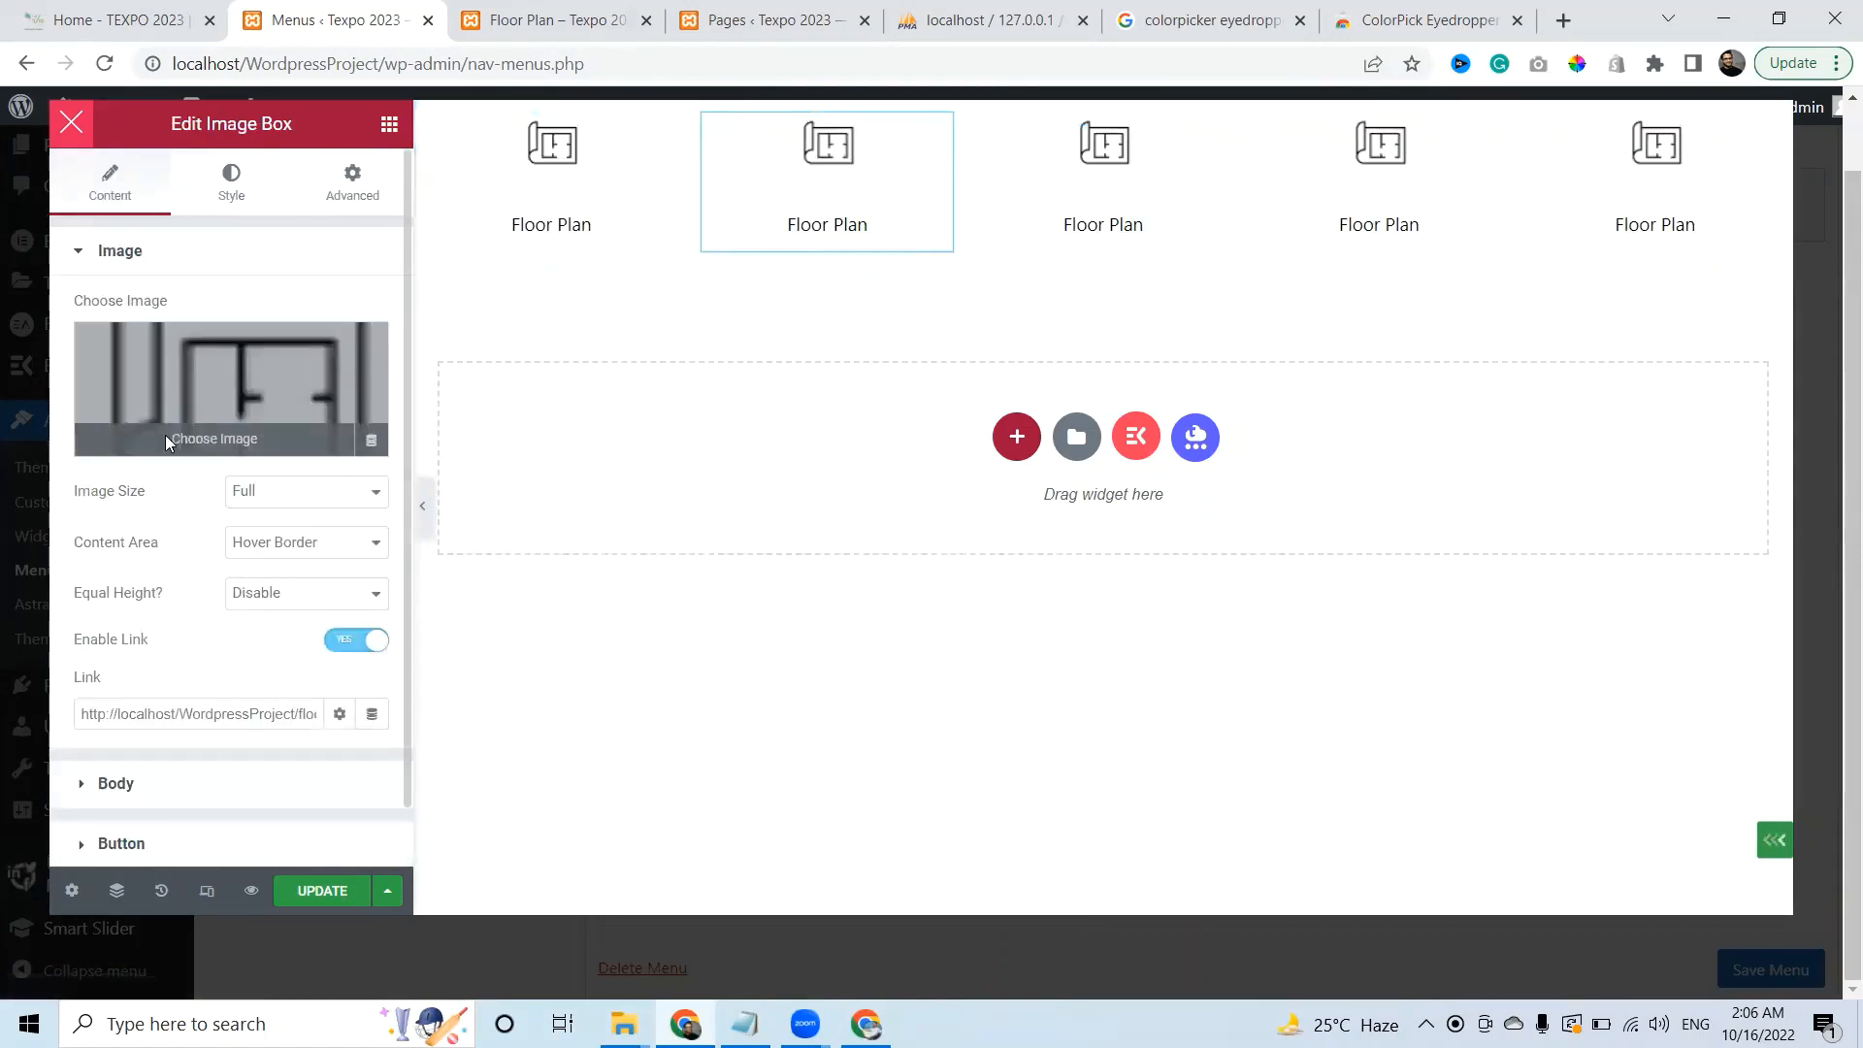
click(166, 437)
click(158, 15)
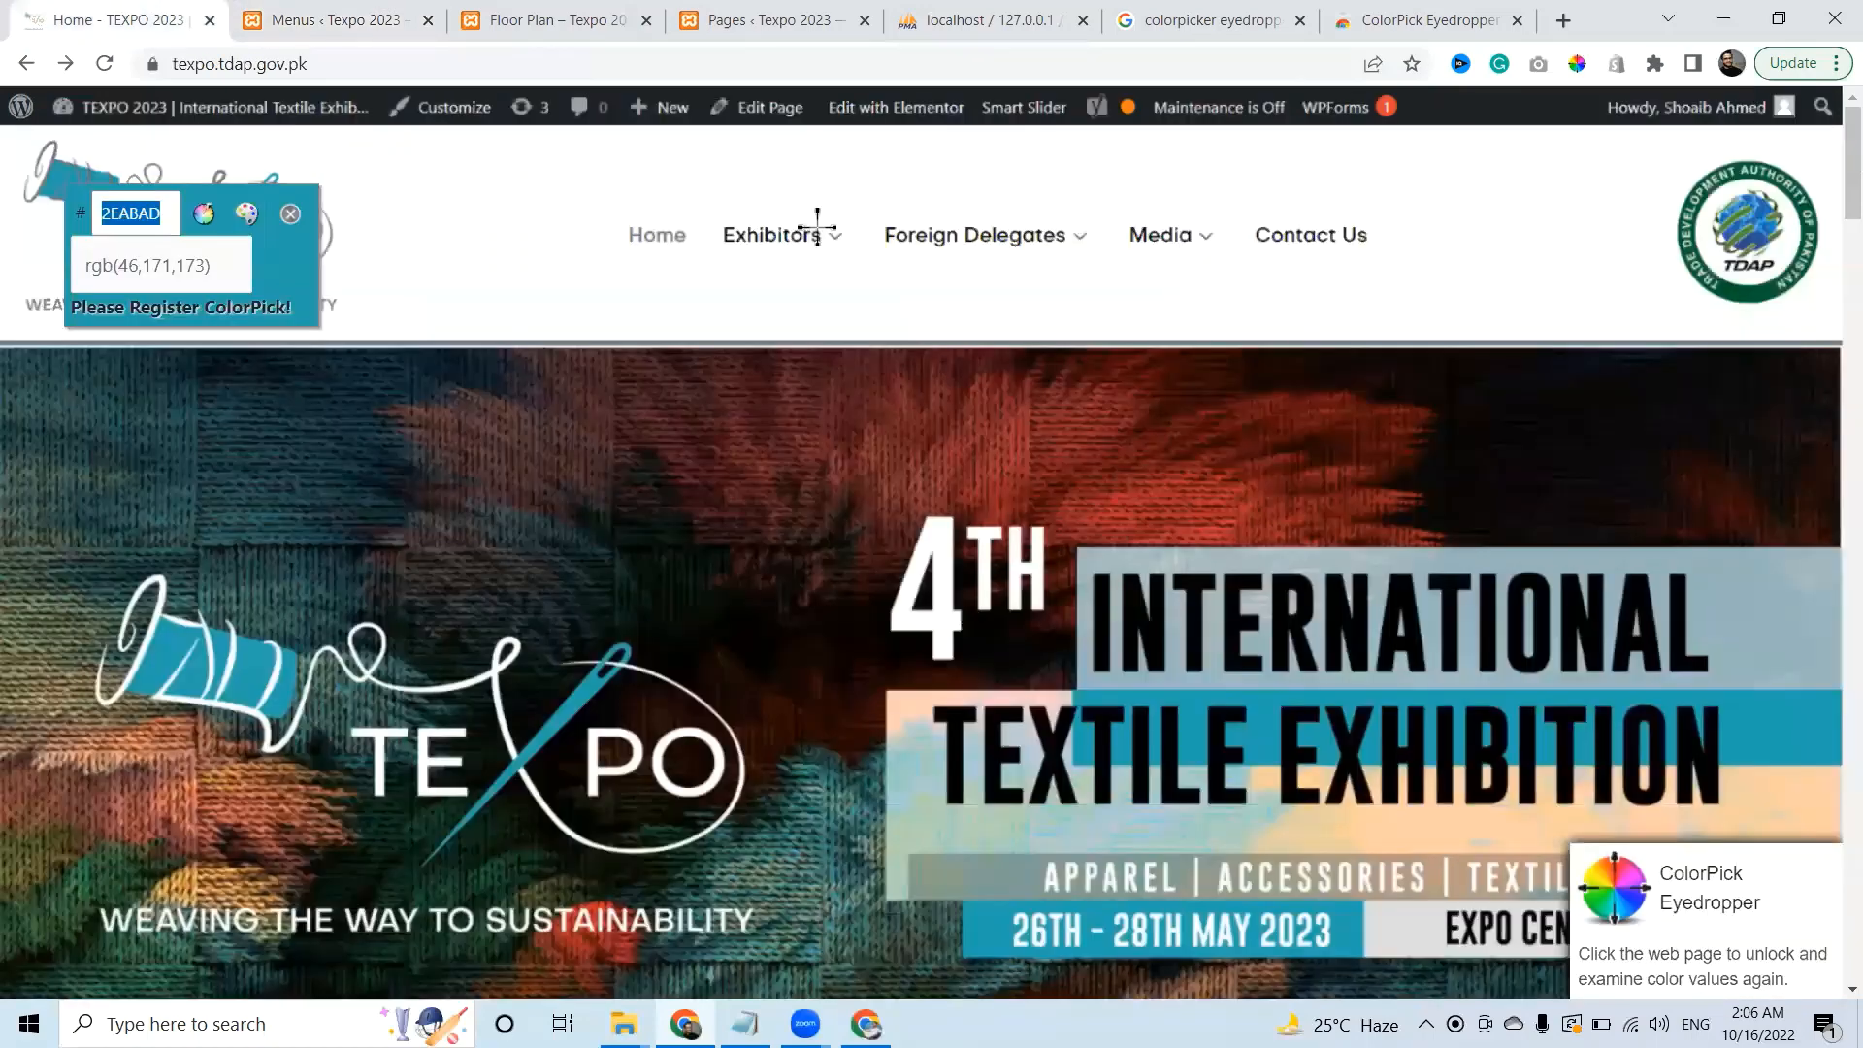
key(Escape)
mouse_move(812, 254)
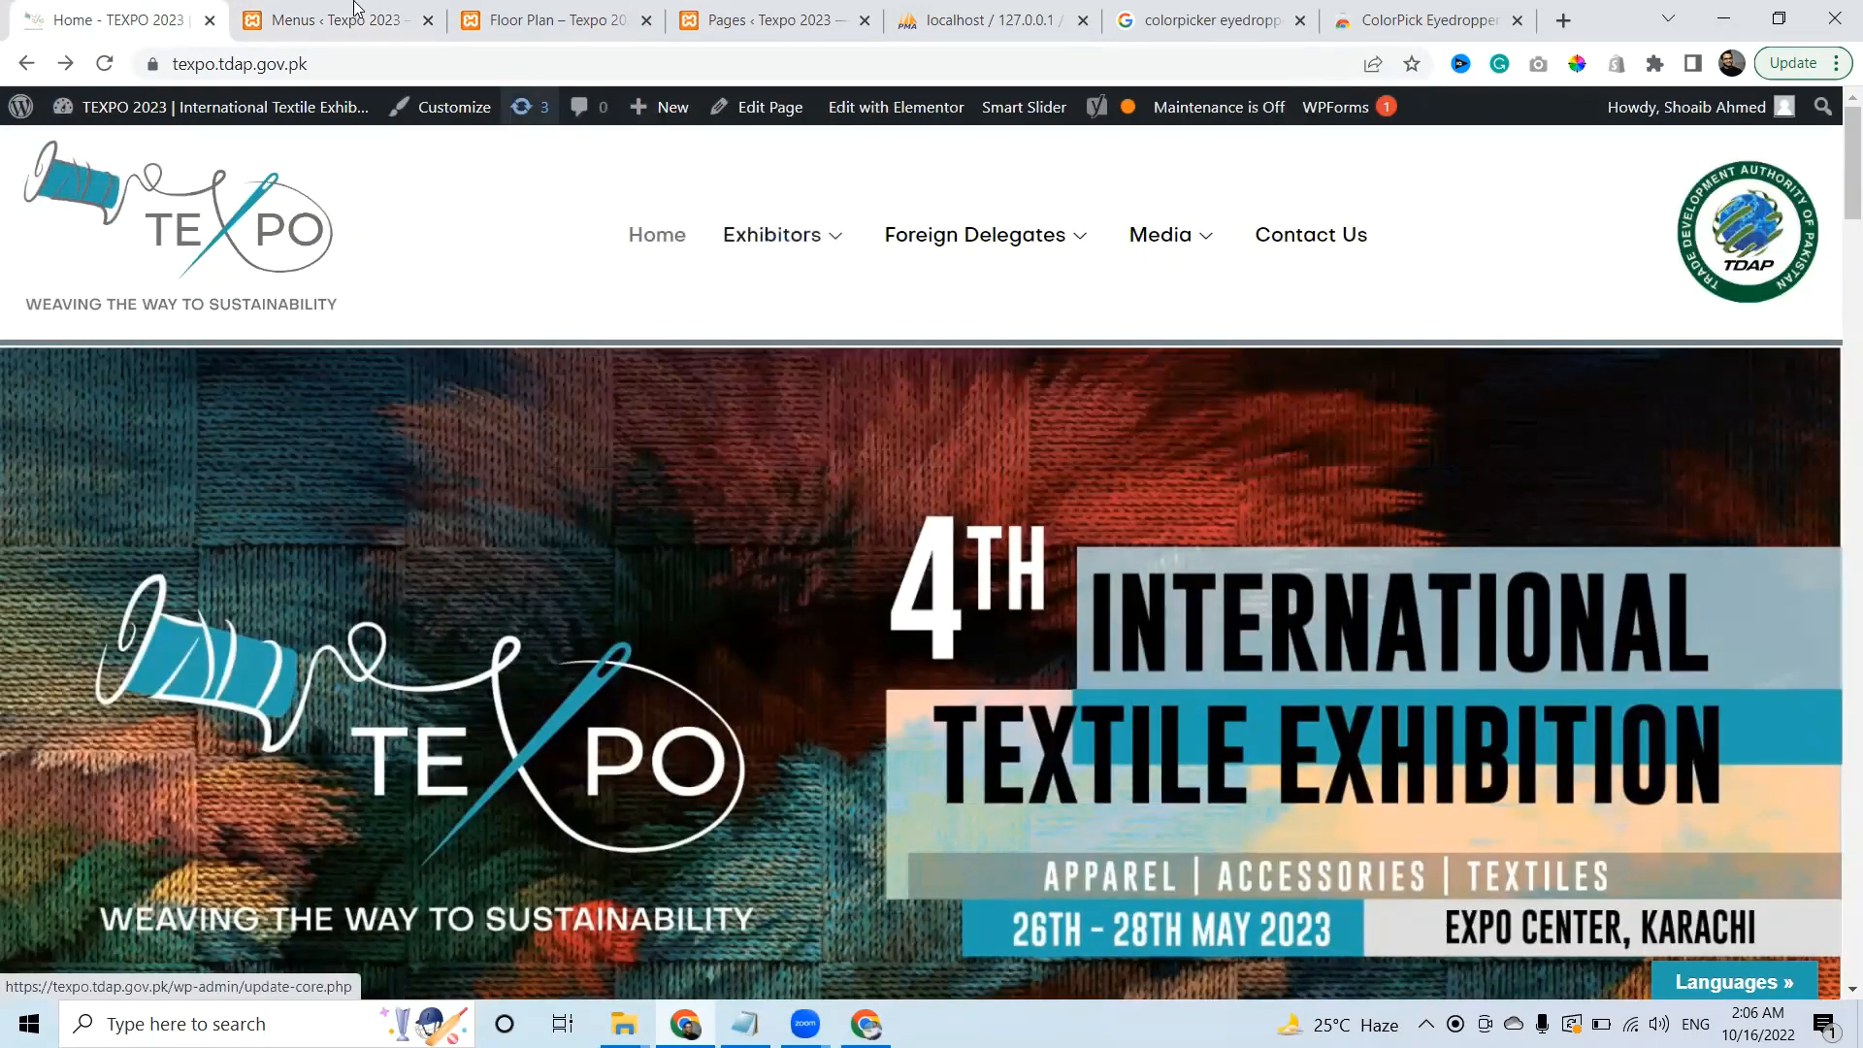
key(ctrl+Tab)
click(434, 444)
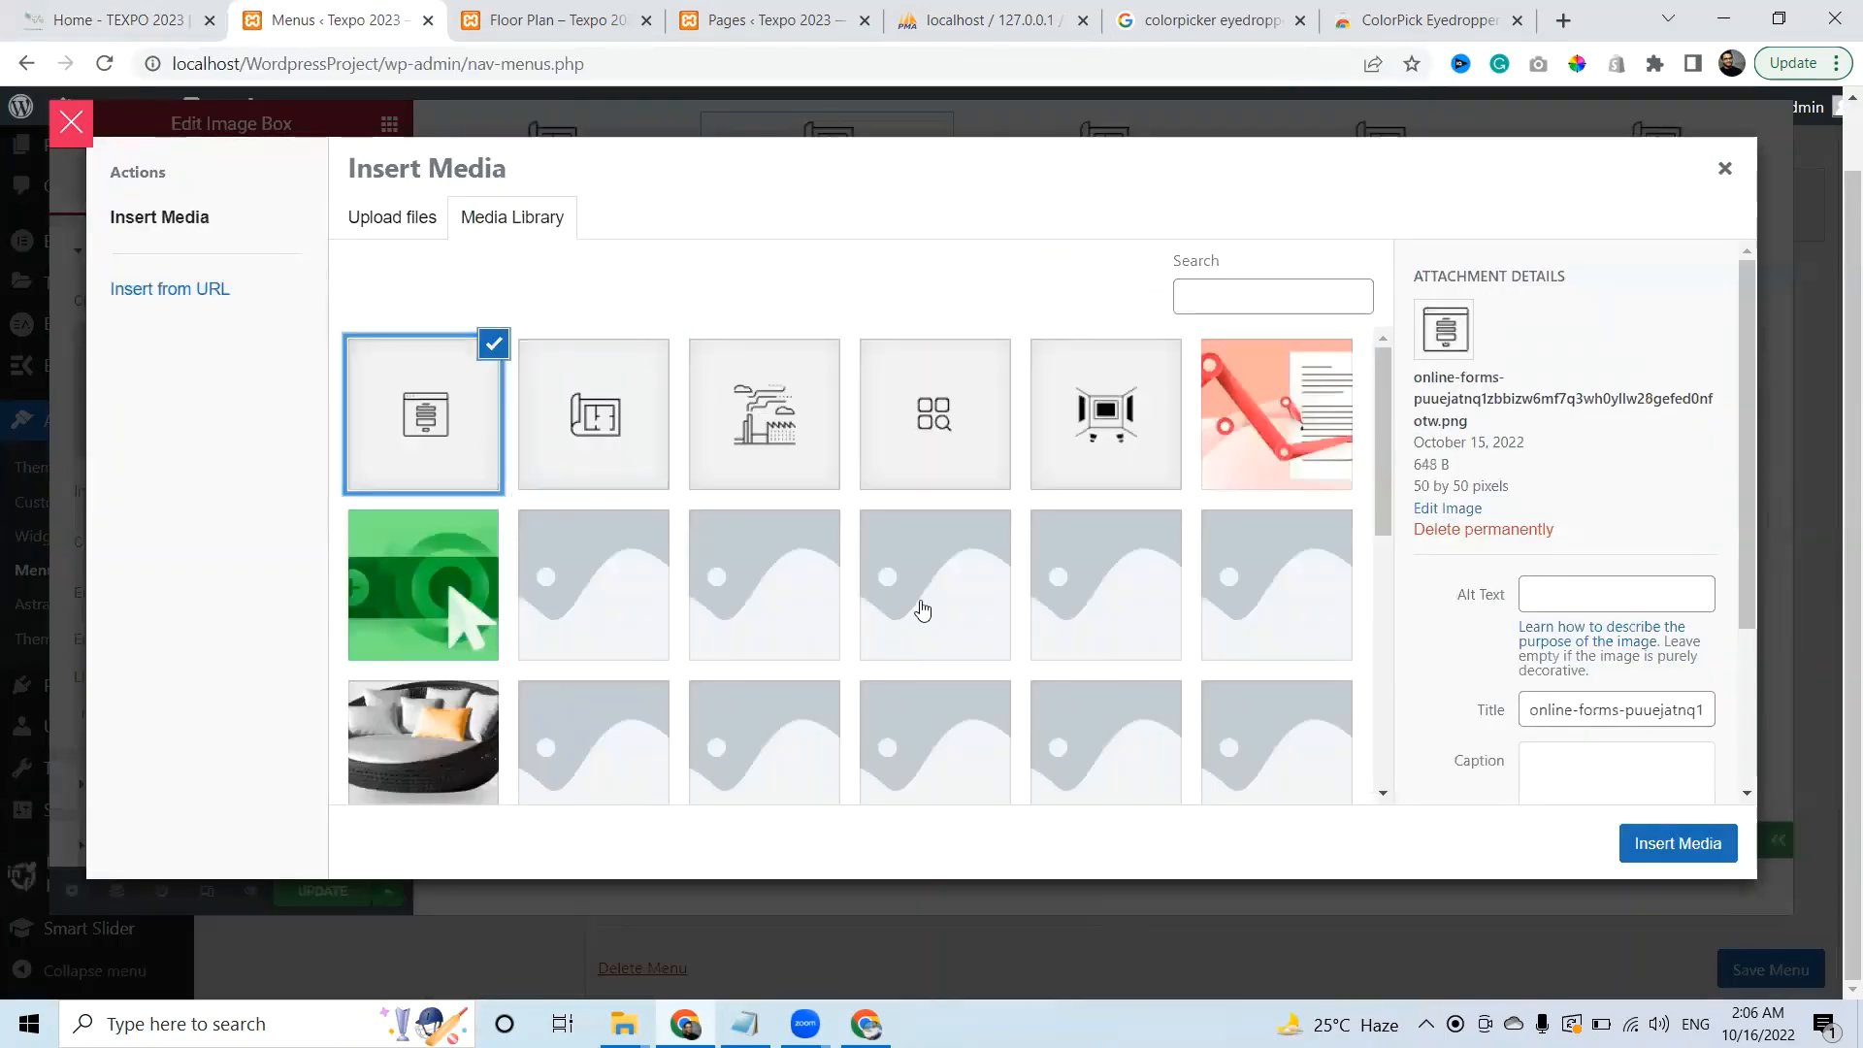
click(1678, 843)
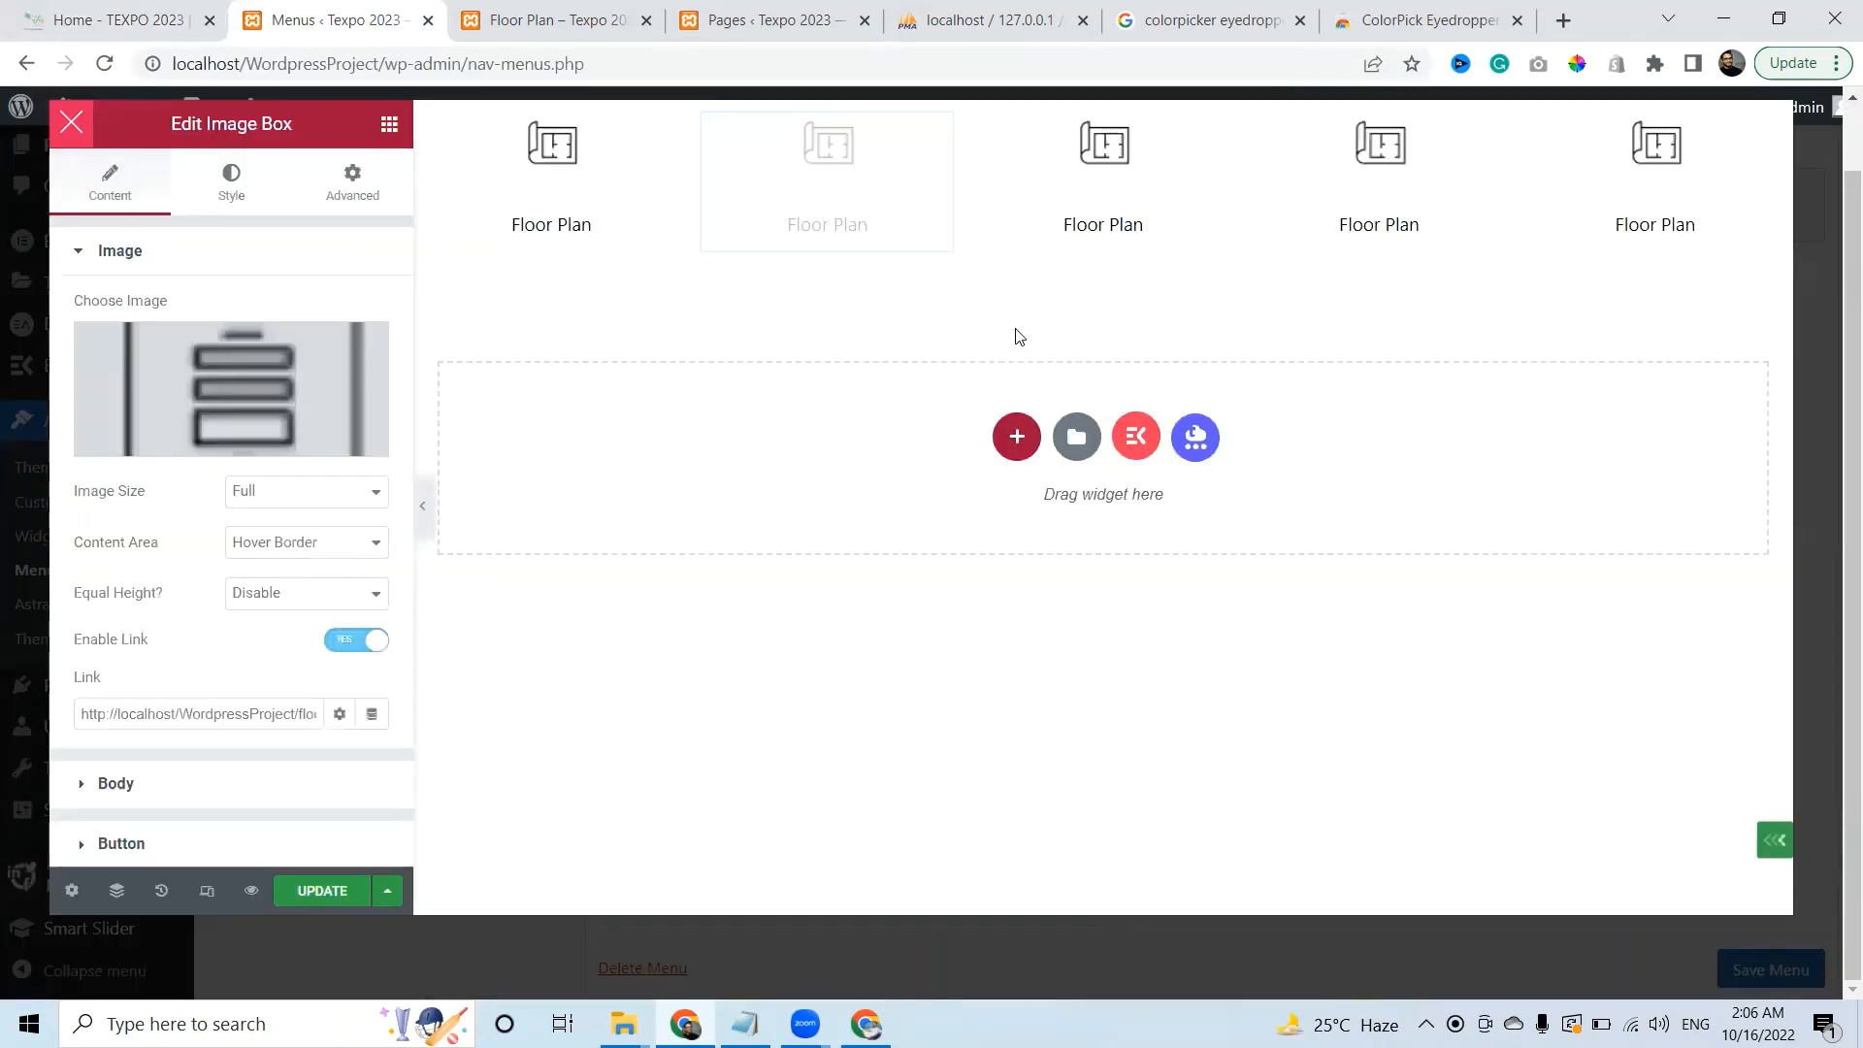
Check the Exhibitors menu on the live TEXPO page and set the second image box's button label to Apply to Exhibit
key(ctrl+shift+Tab)
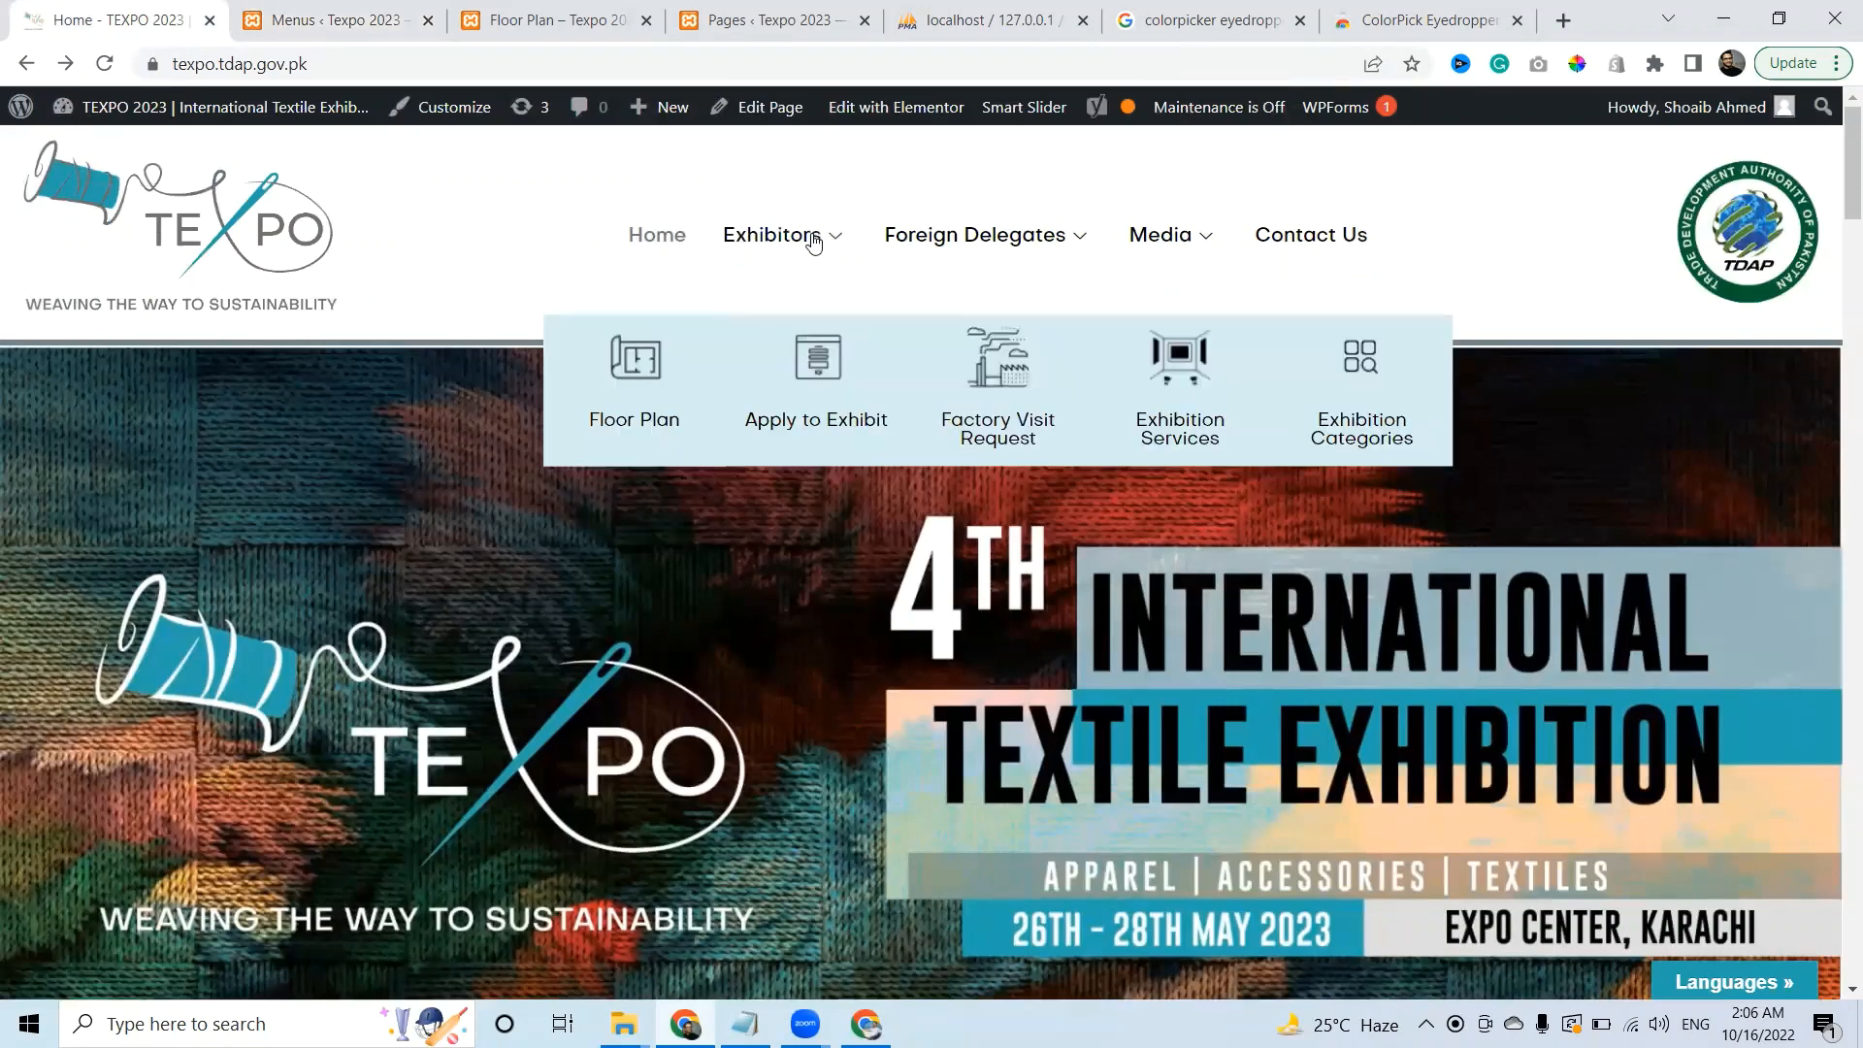
click(439, 8)
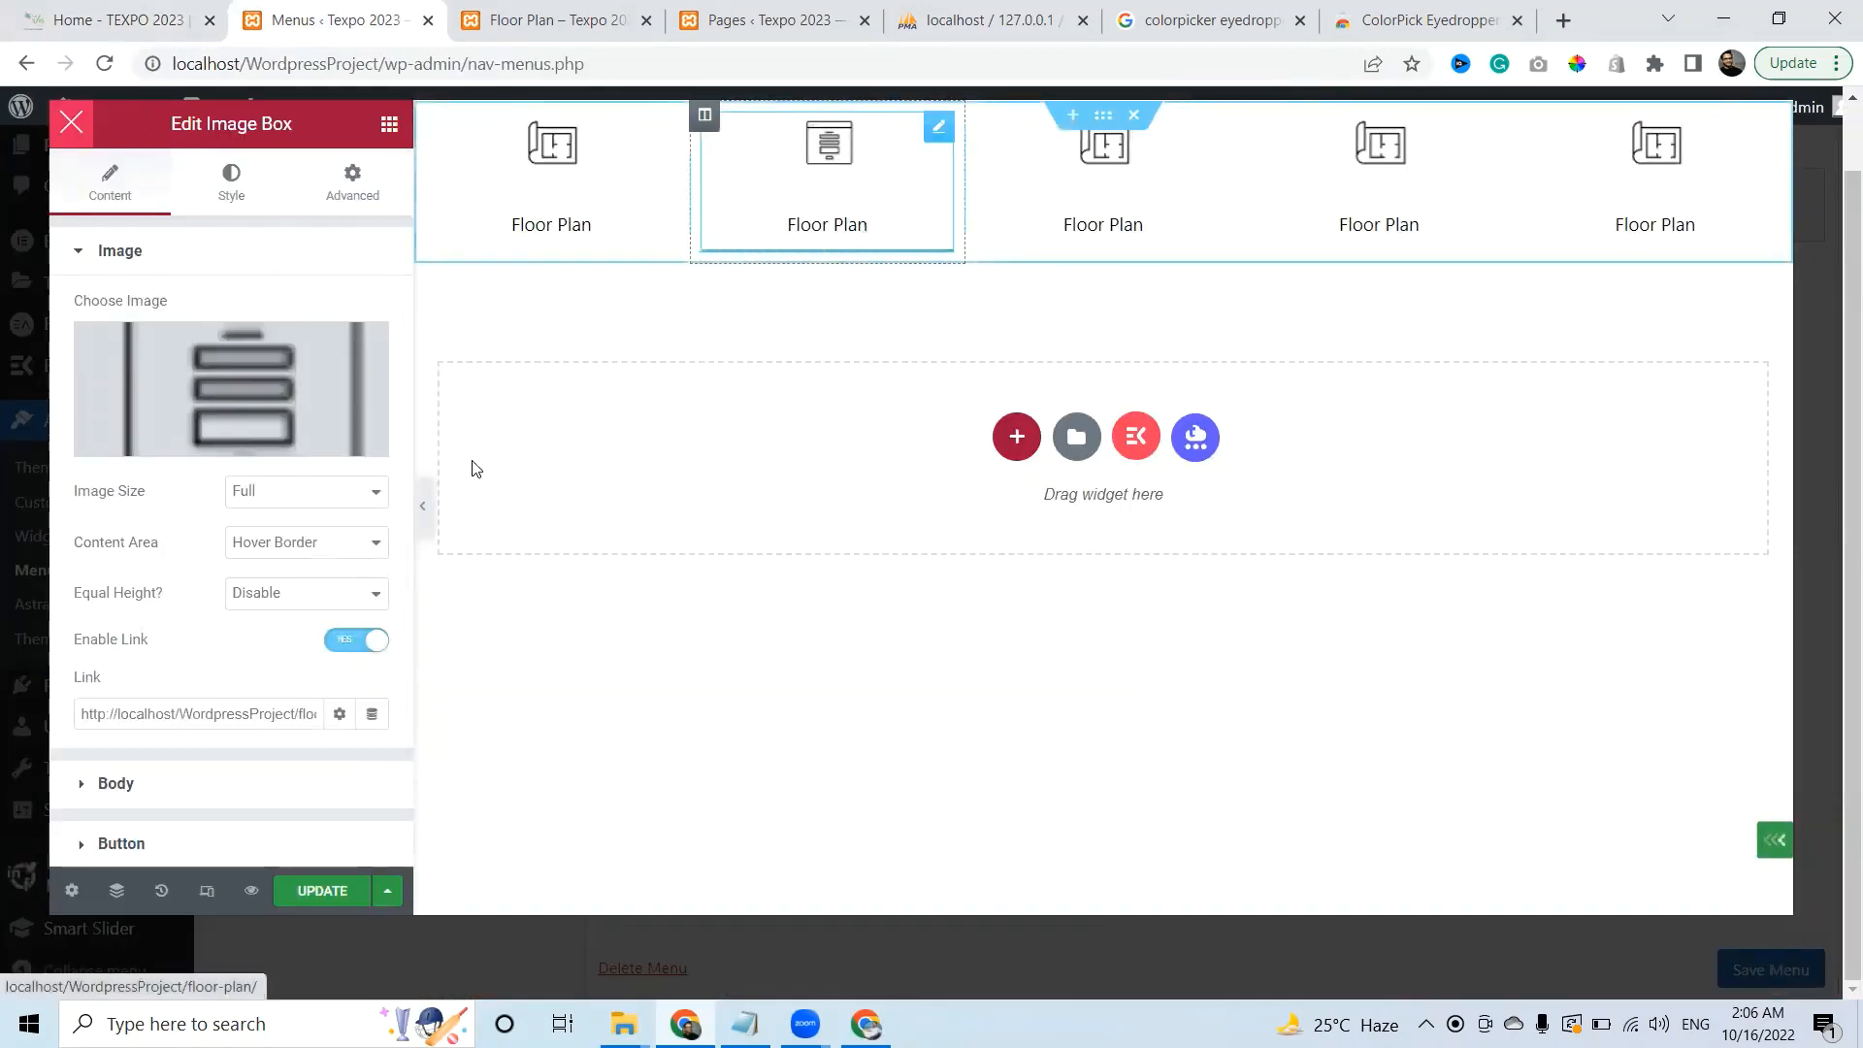
click(161, 848)
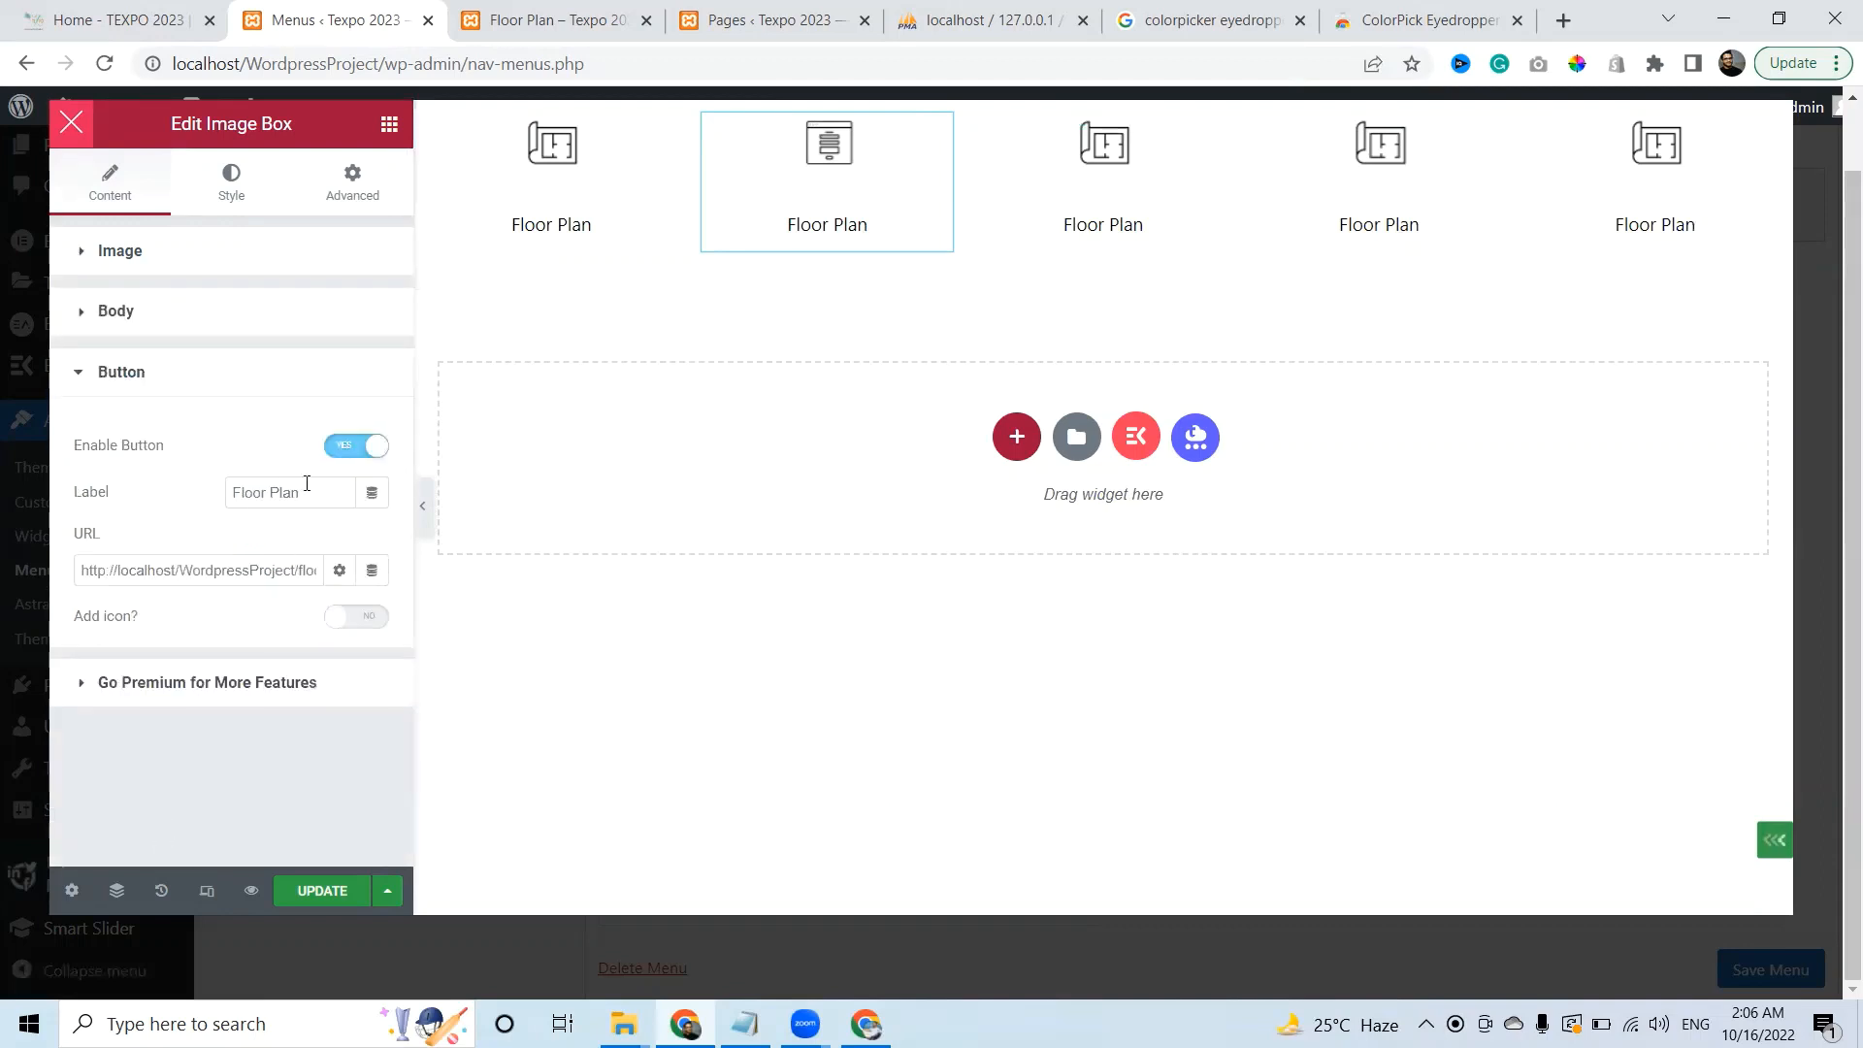
drag(304, 492, 116, 476)
text(Apply to Exhibit)
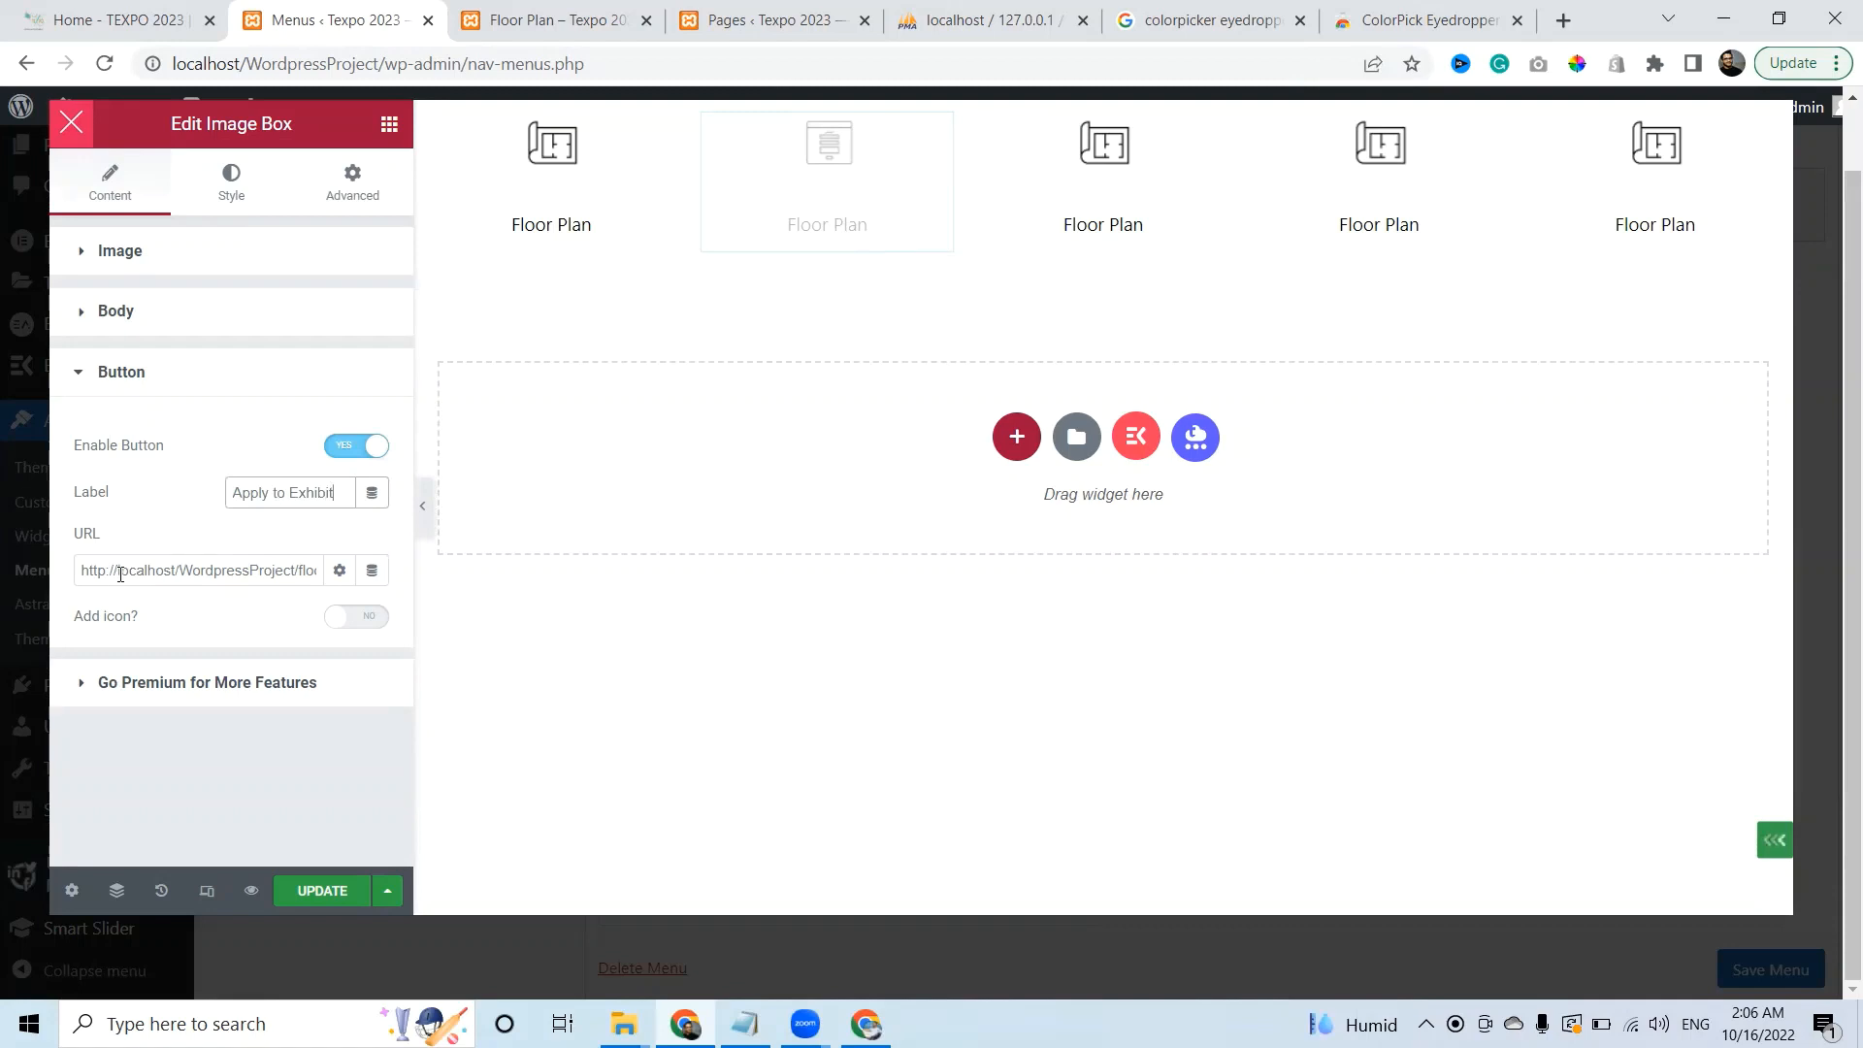
Copy the address of the local site's Apply to Exhibit page and use it as the second image box's button URL
drag(121, 573, 185, 580)
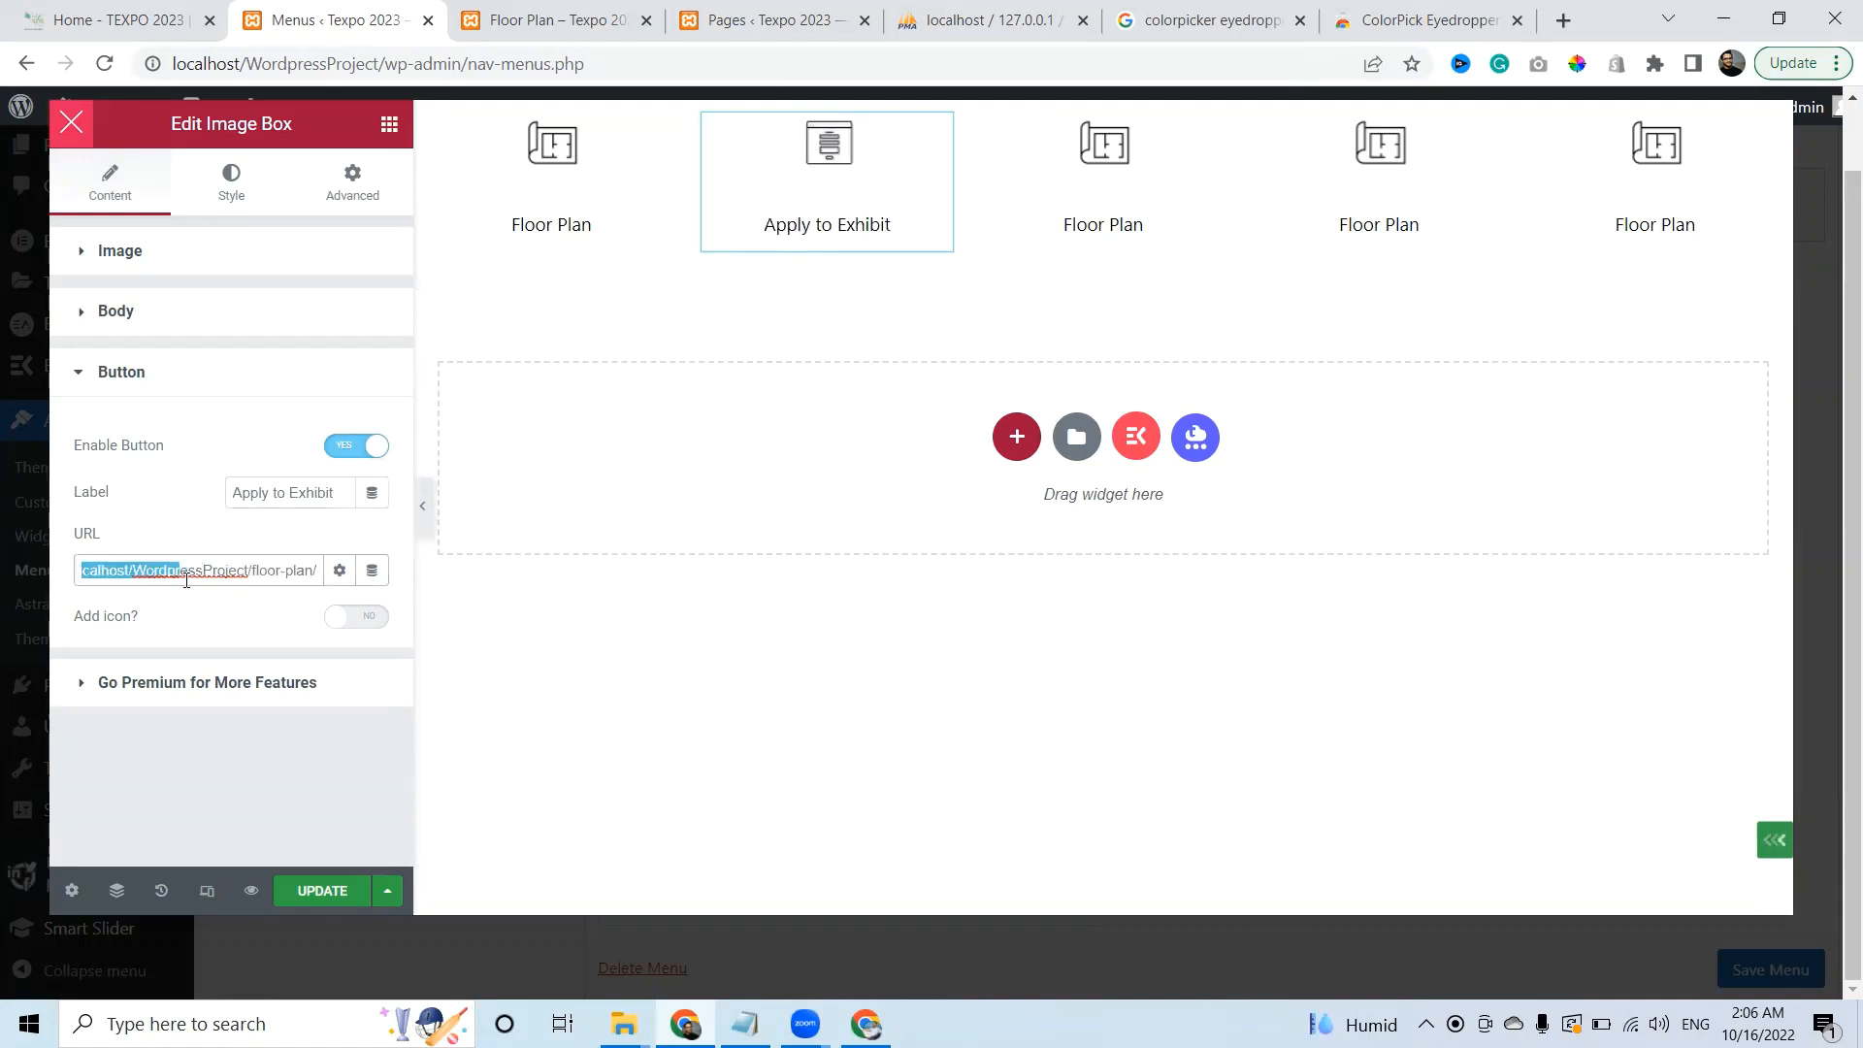
click(573, 18)
mouse_move(831, 340)
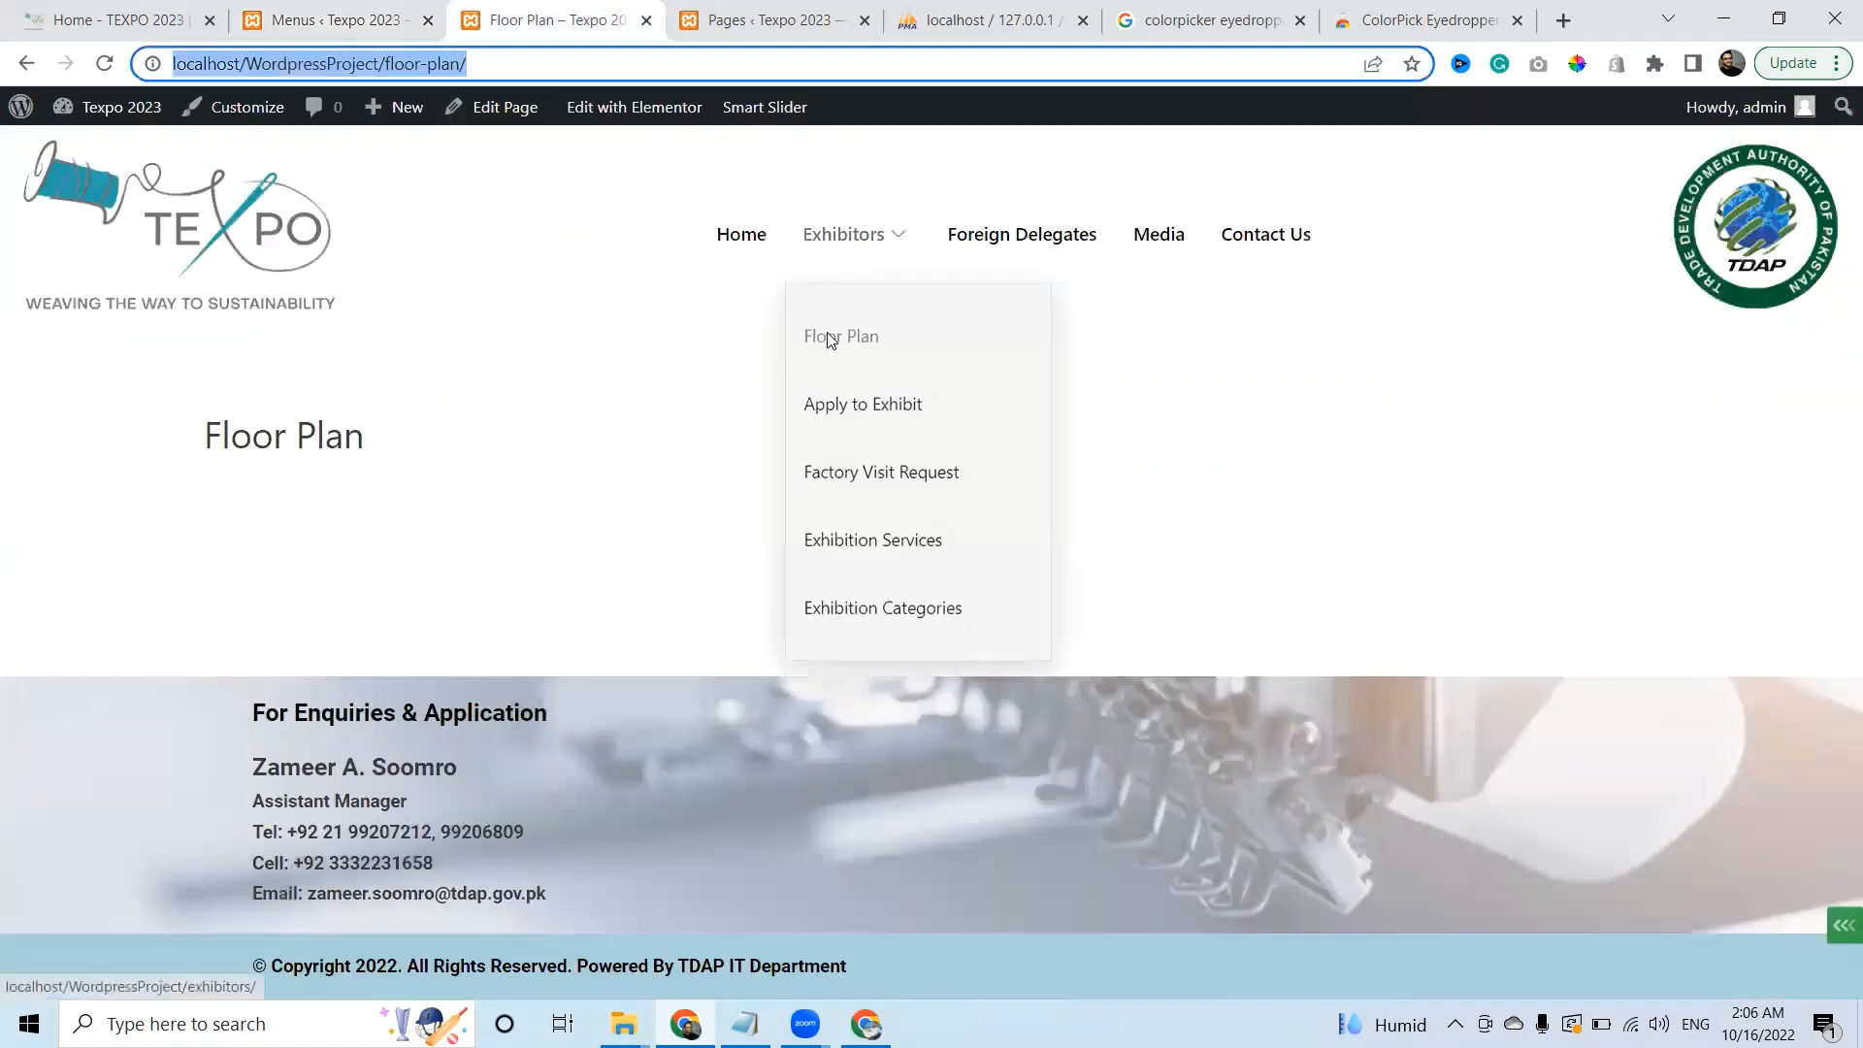
click(852, 403)
click(582, 60)
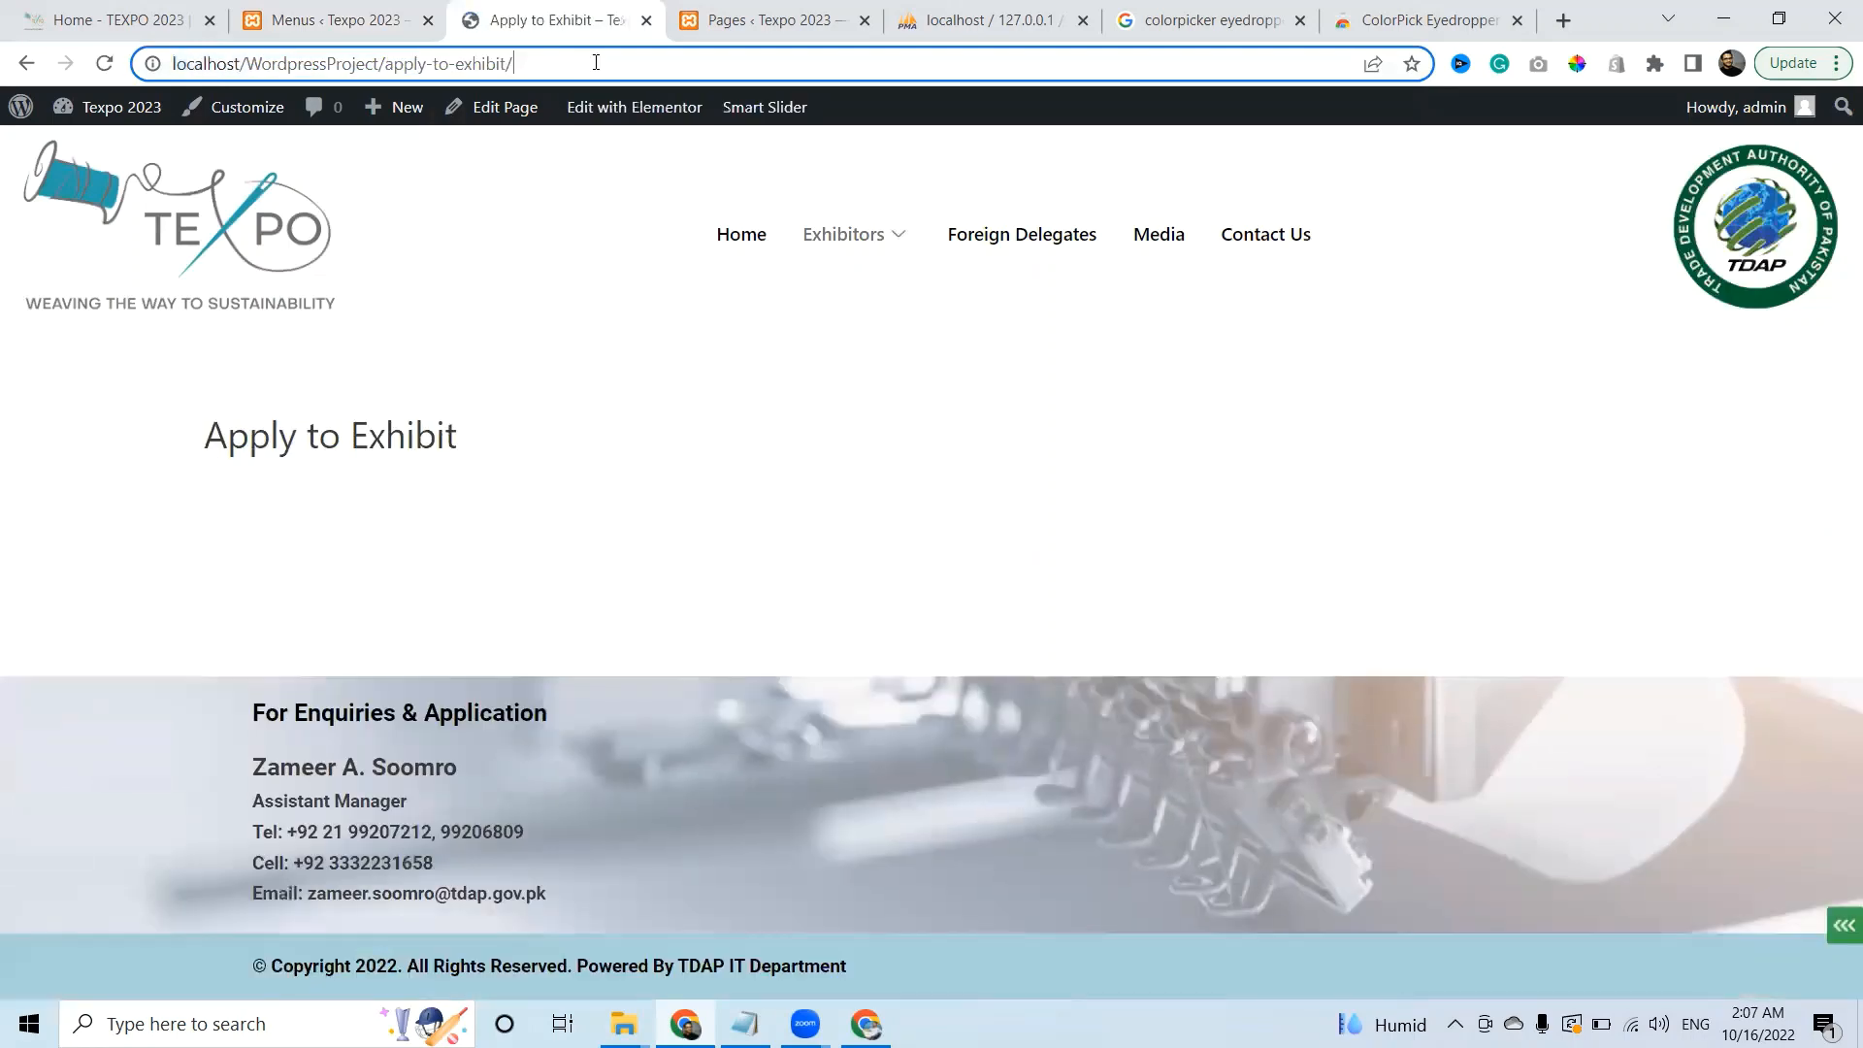
click(596, 62)
key(ctrl+c)
click(328, 12)
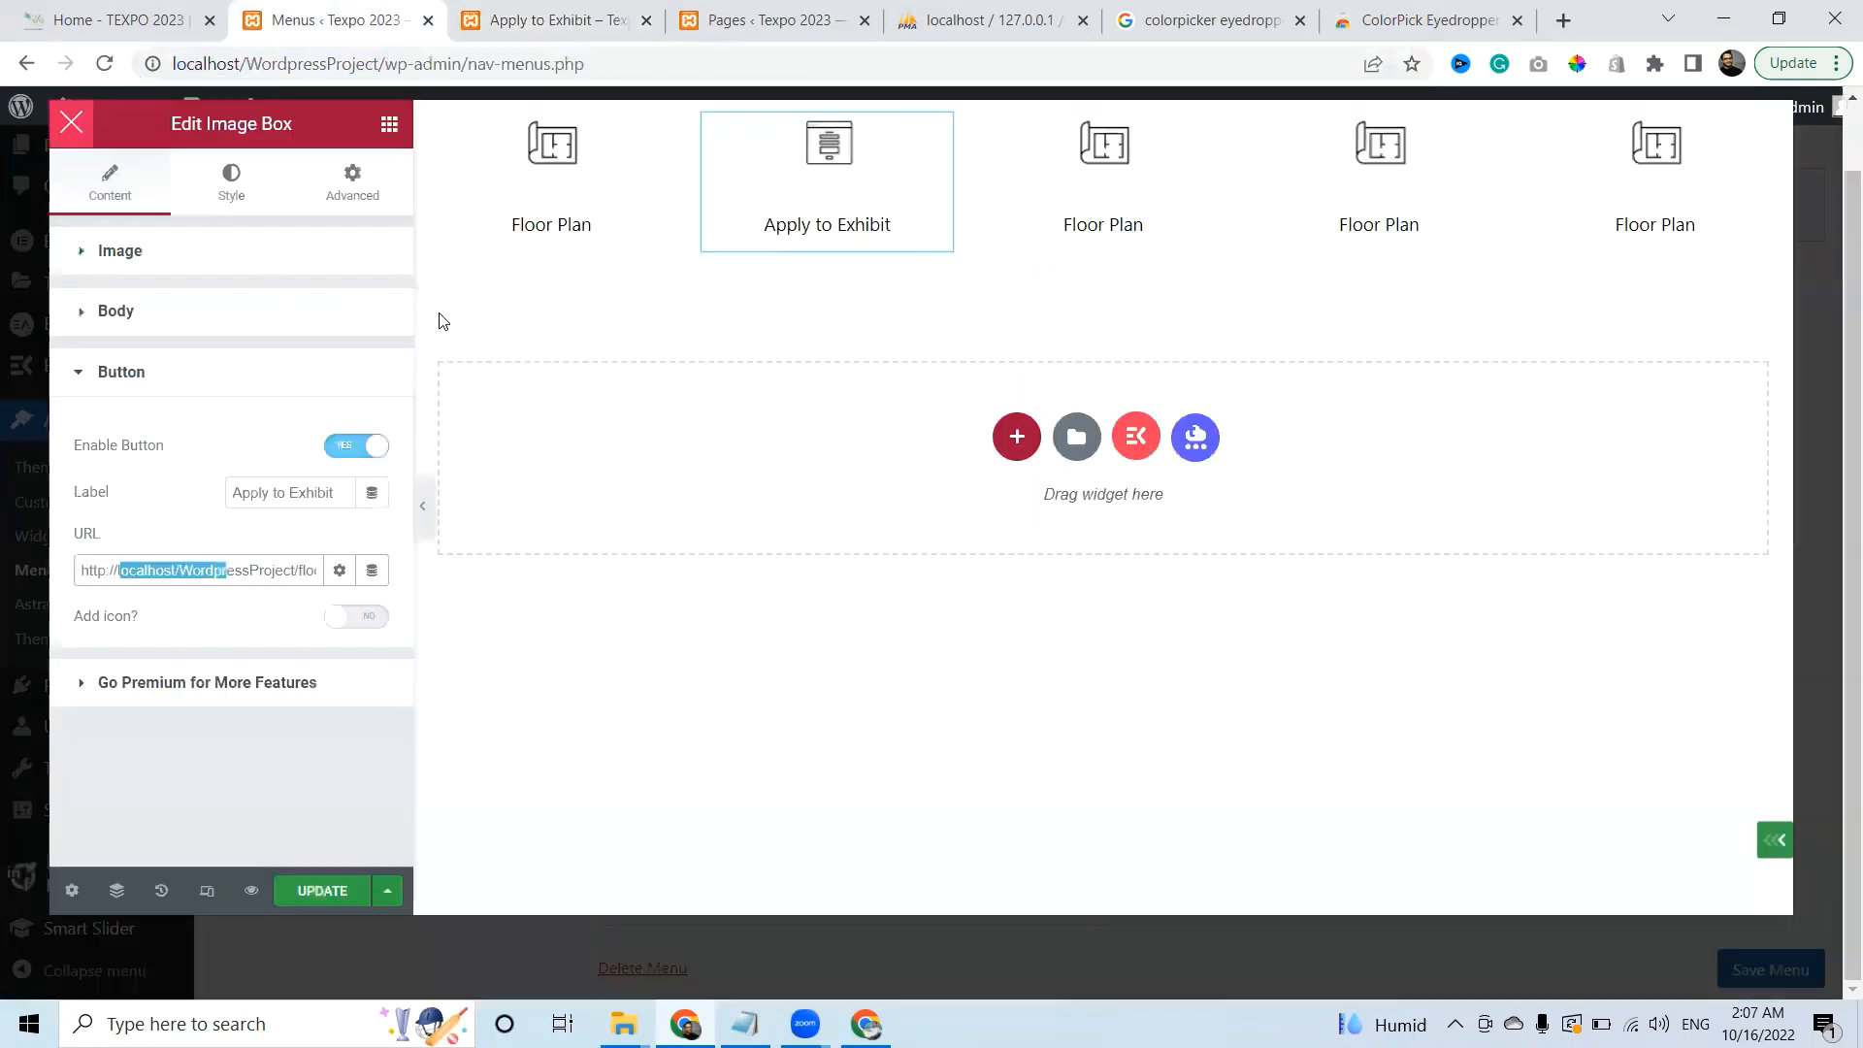
click(304, 570)
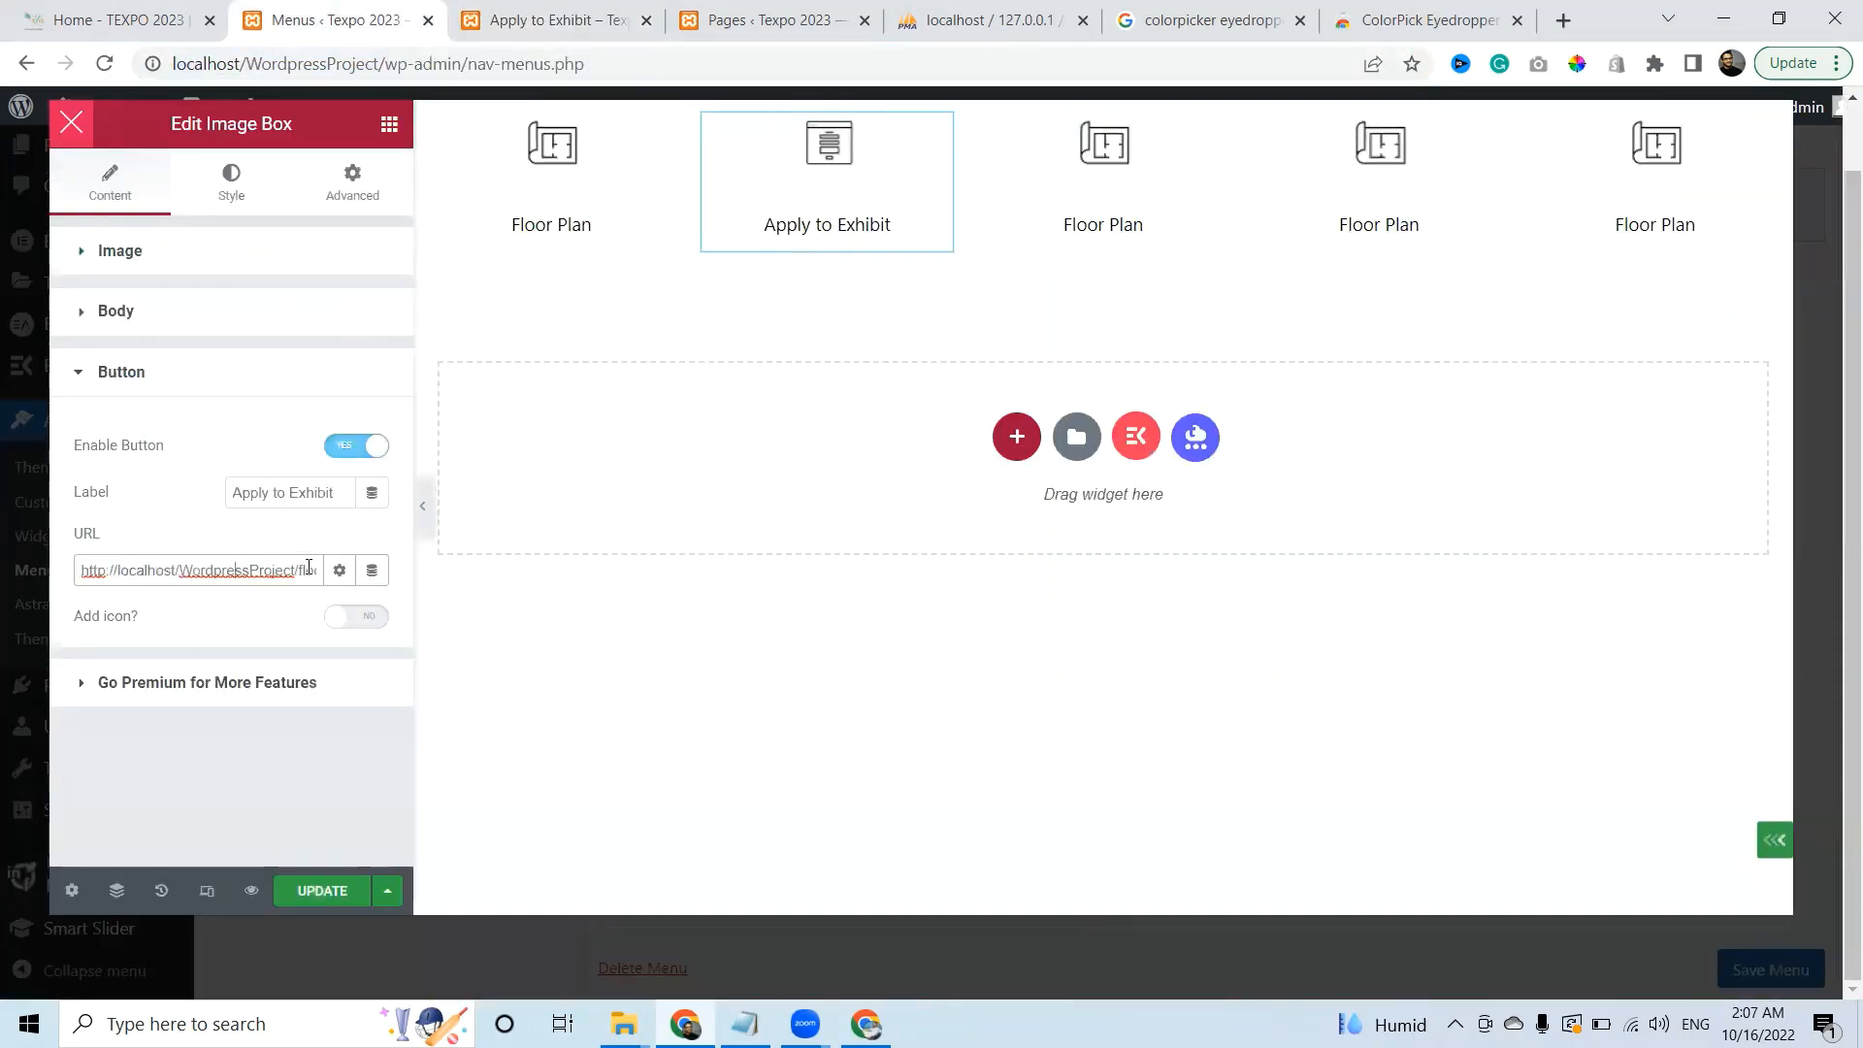
key(ctrl+a)
key(ctrl+v)
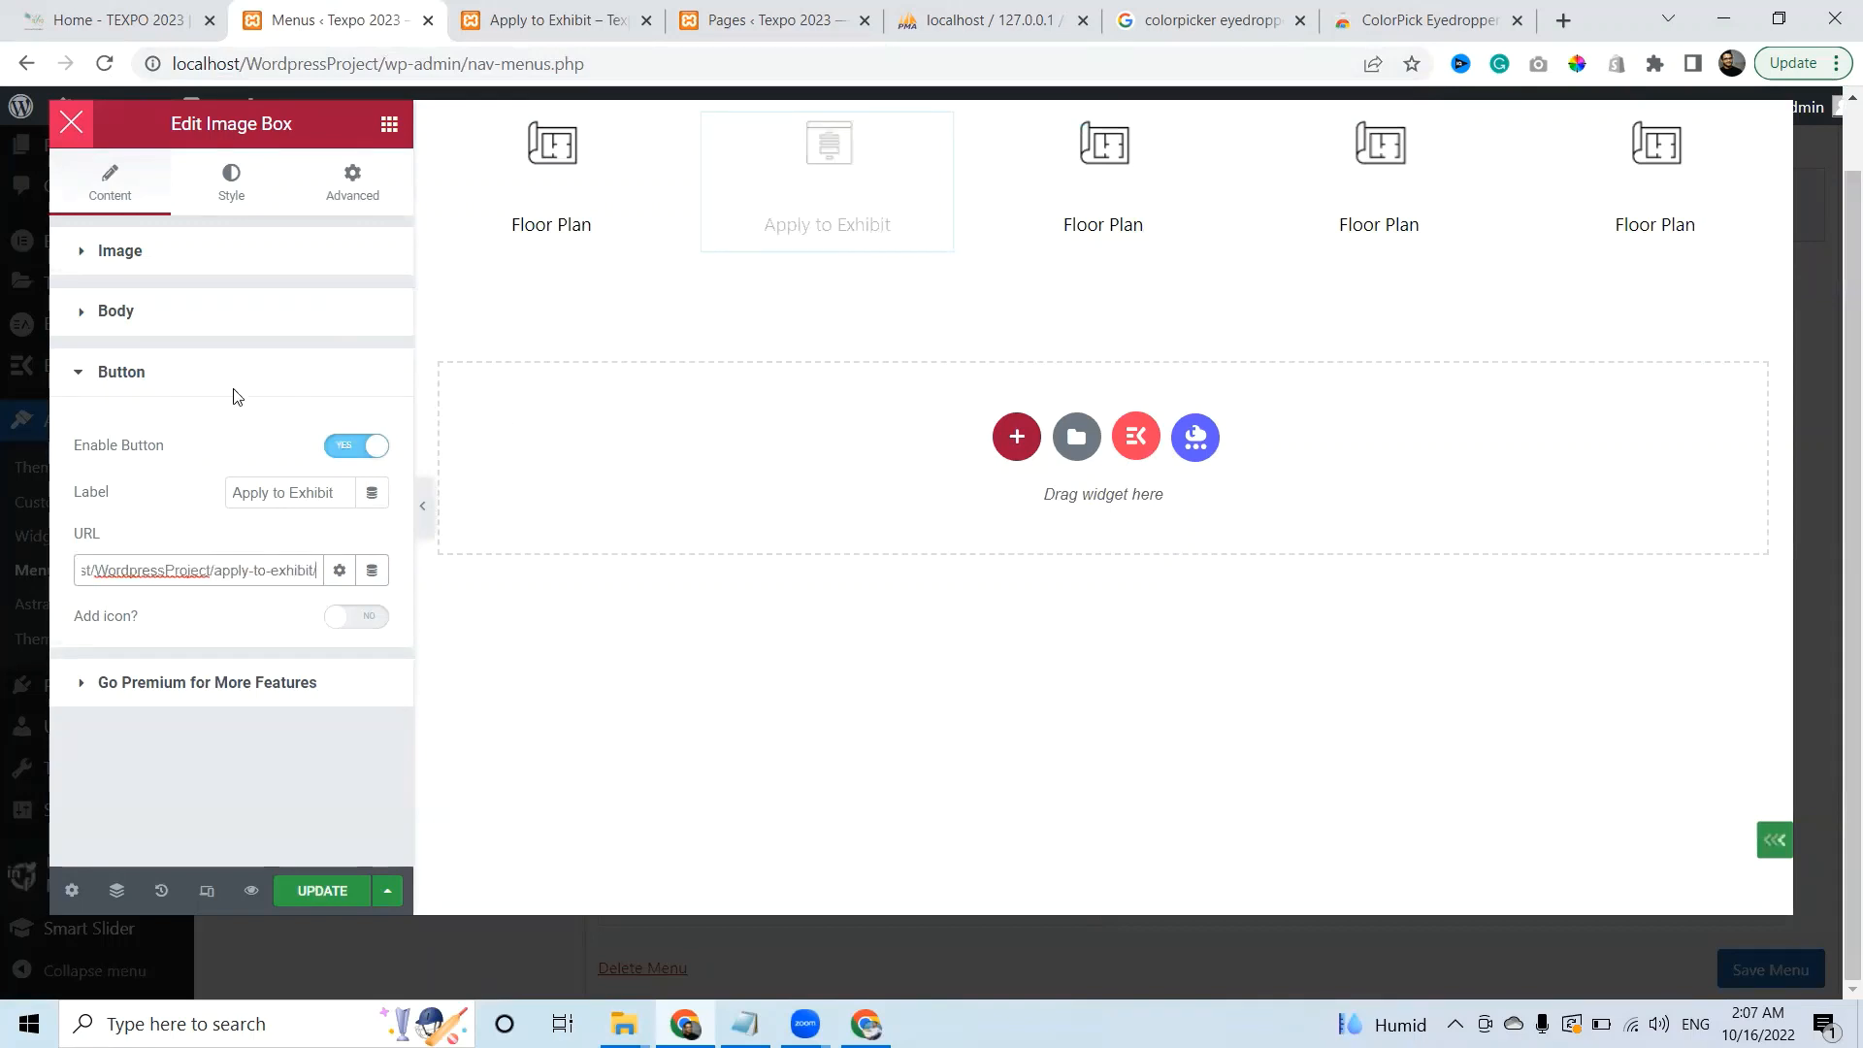
click(146, 369)
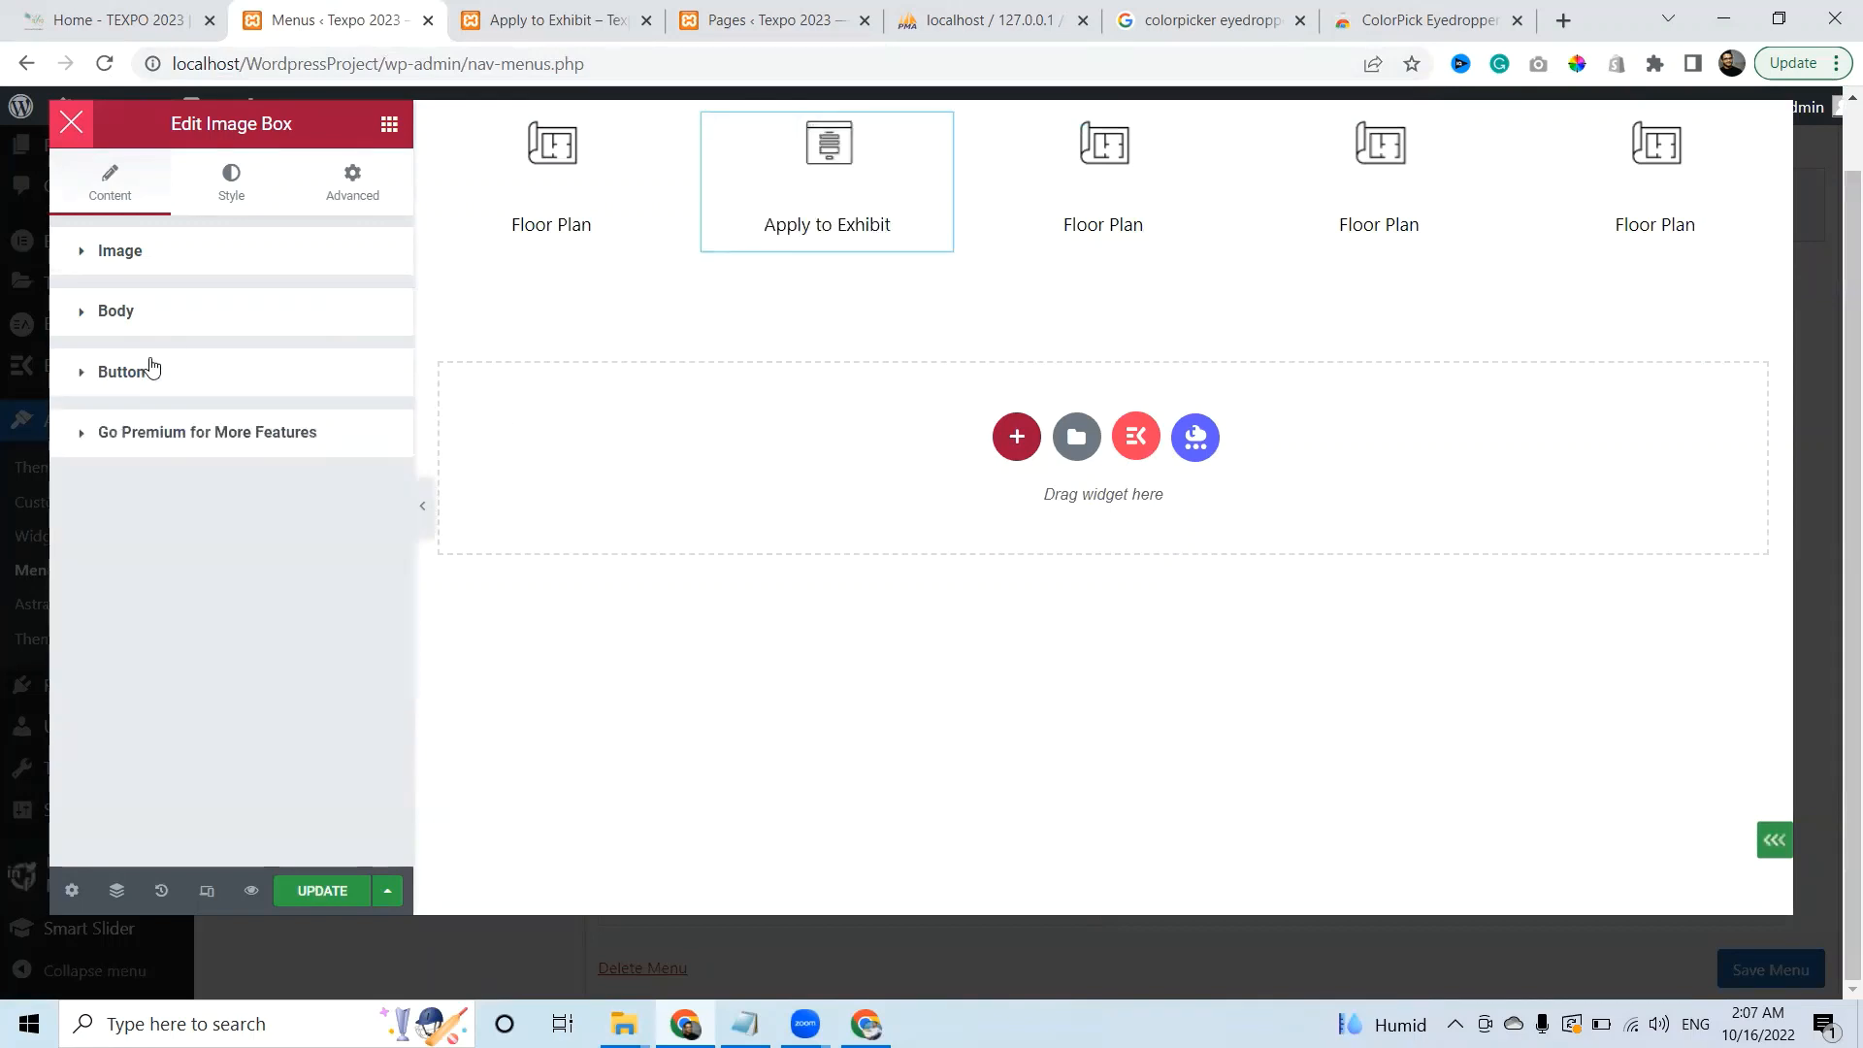
click(216, 258)
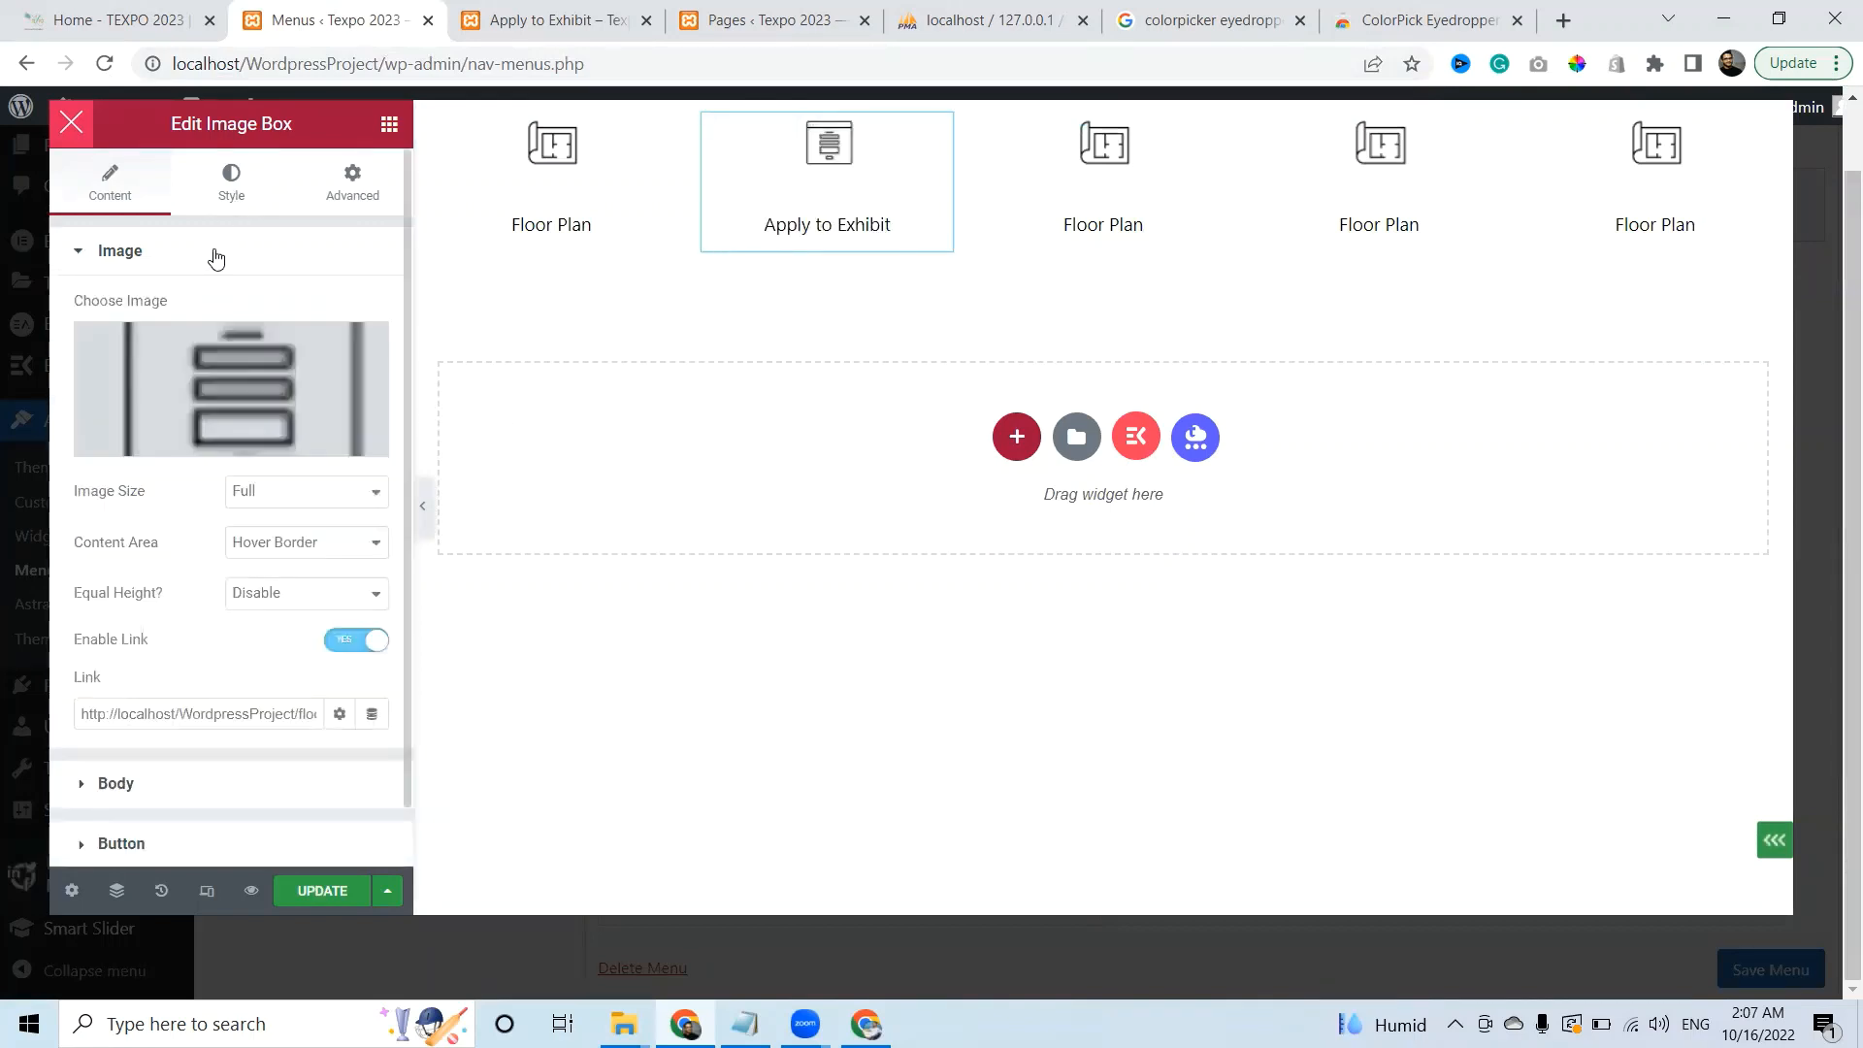
click(325, 255)
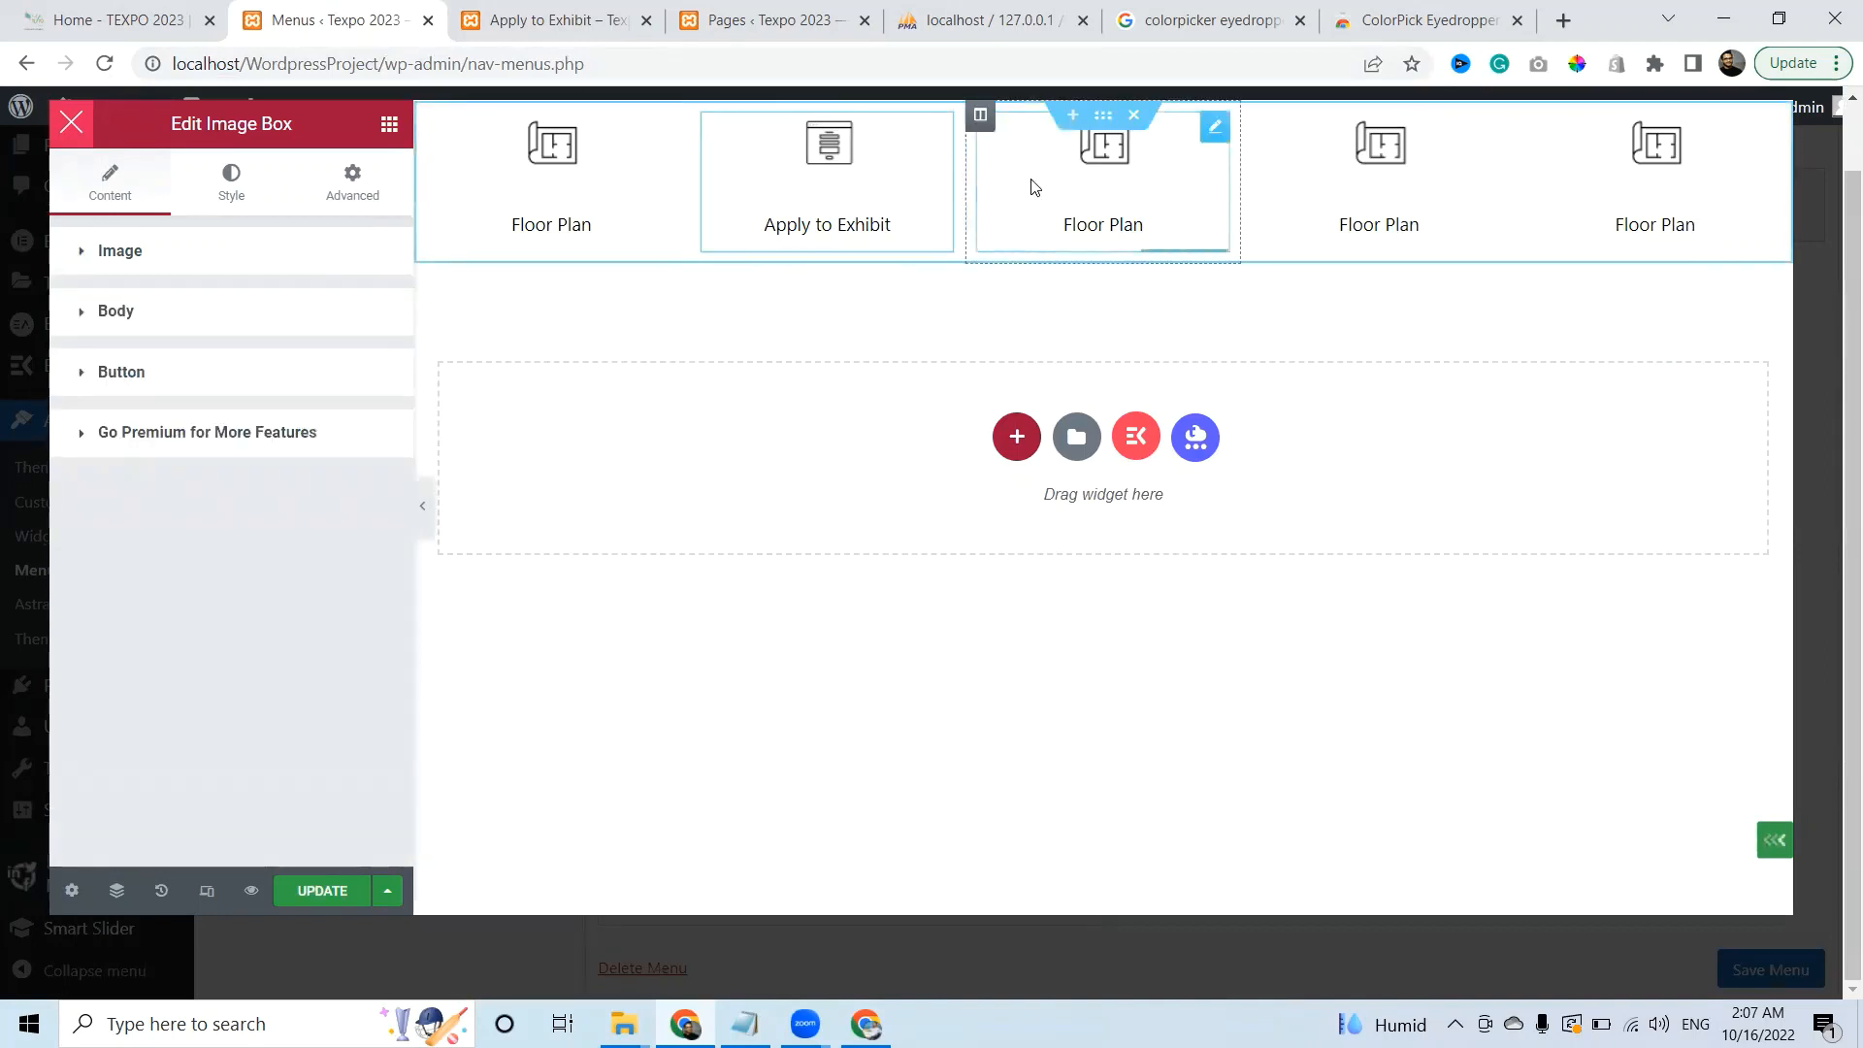
Check the live TEXPO page and replace the third image box's picture with the factory icon from the media library
click(1105, 185)
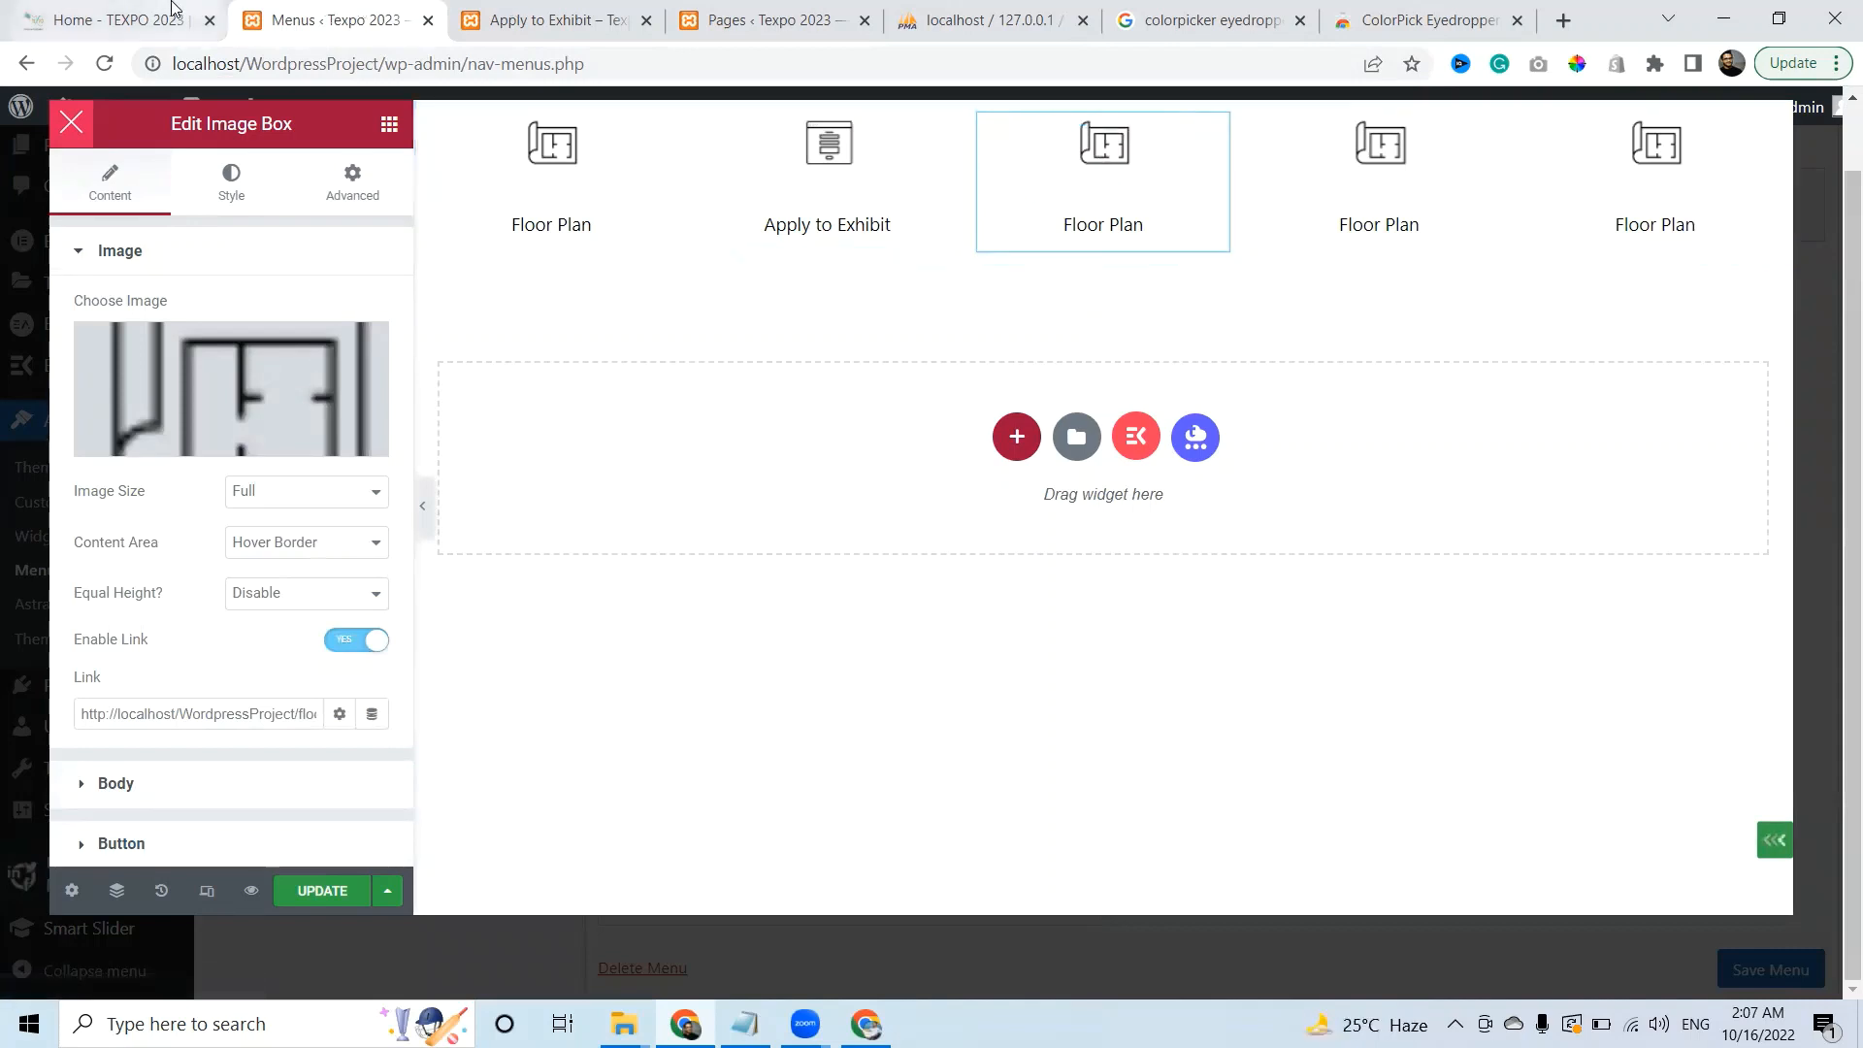
click(117, 19)
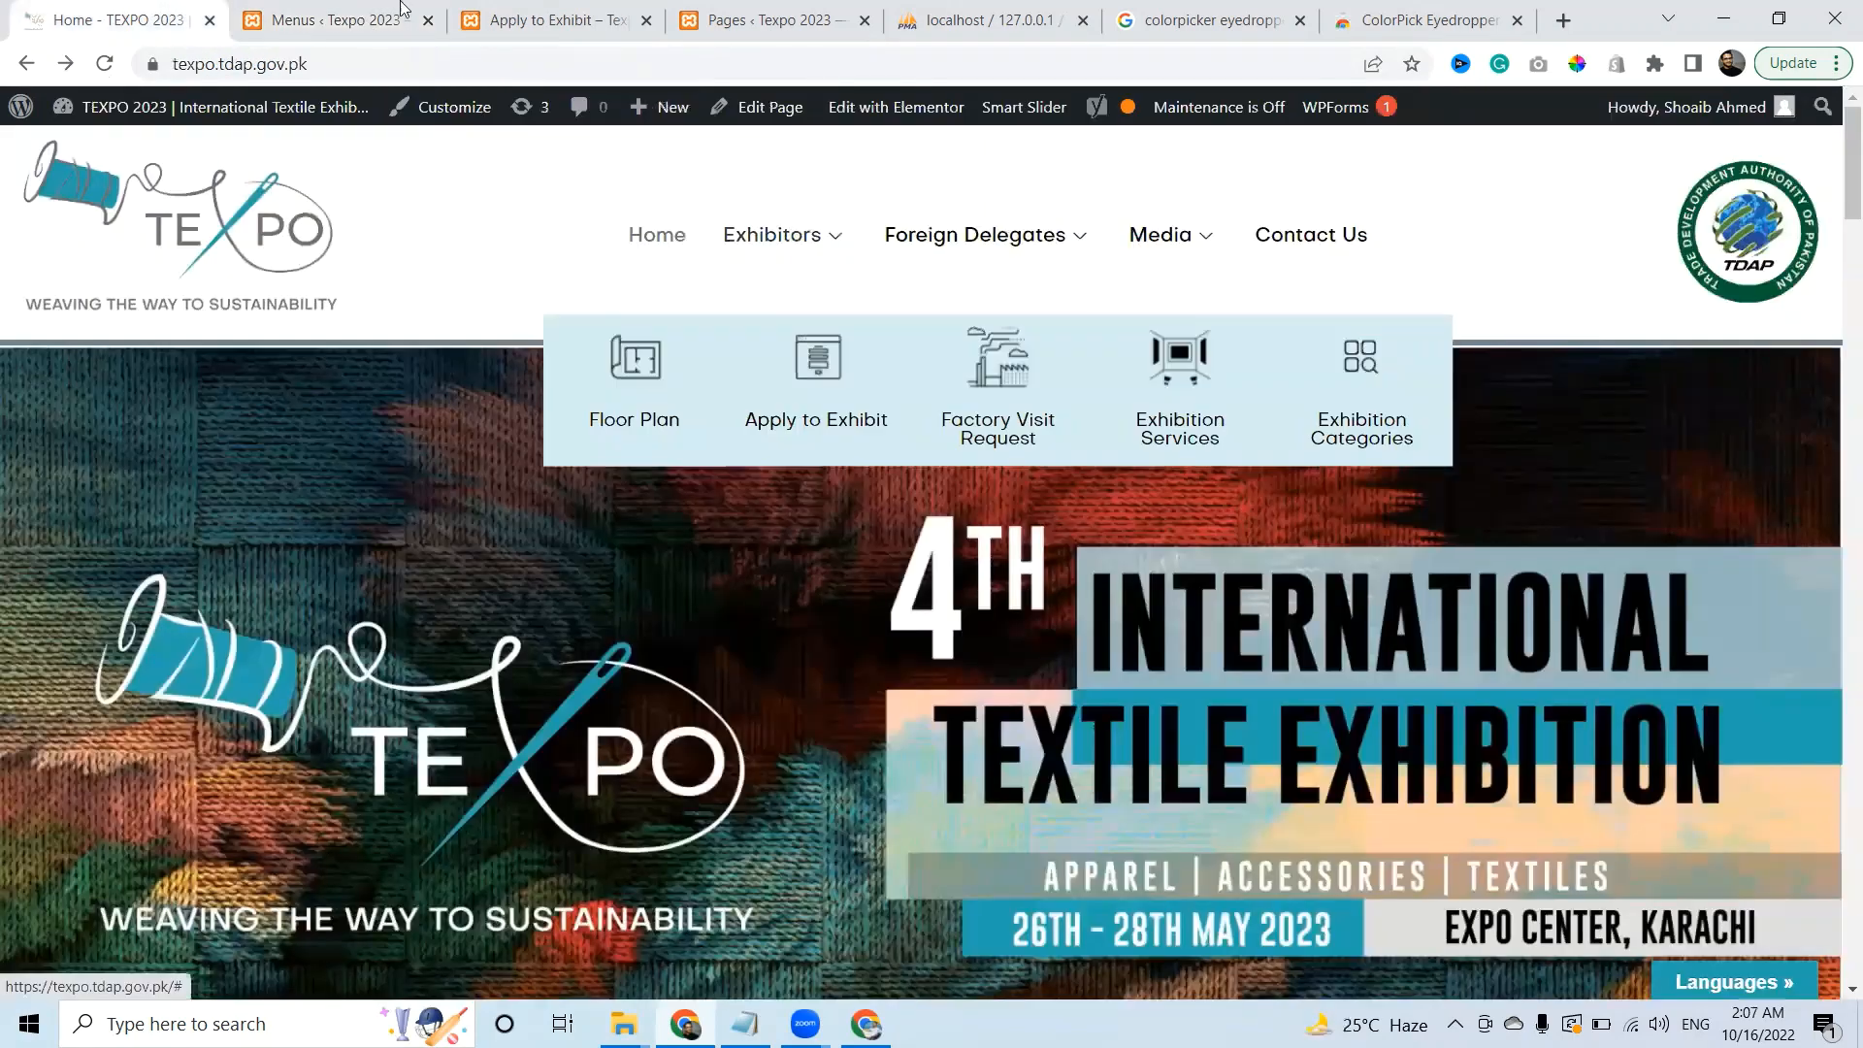
key(ctrl+Tab)
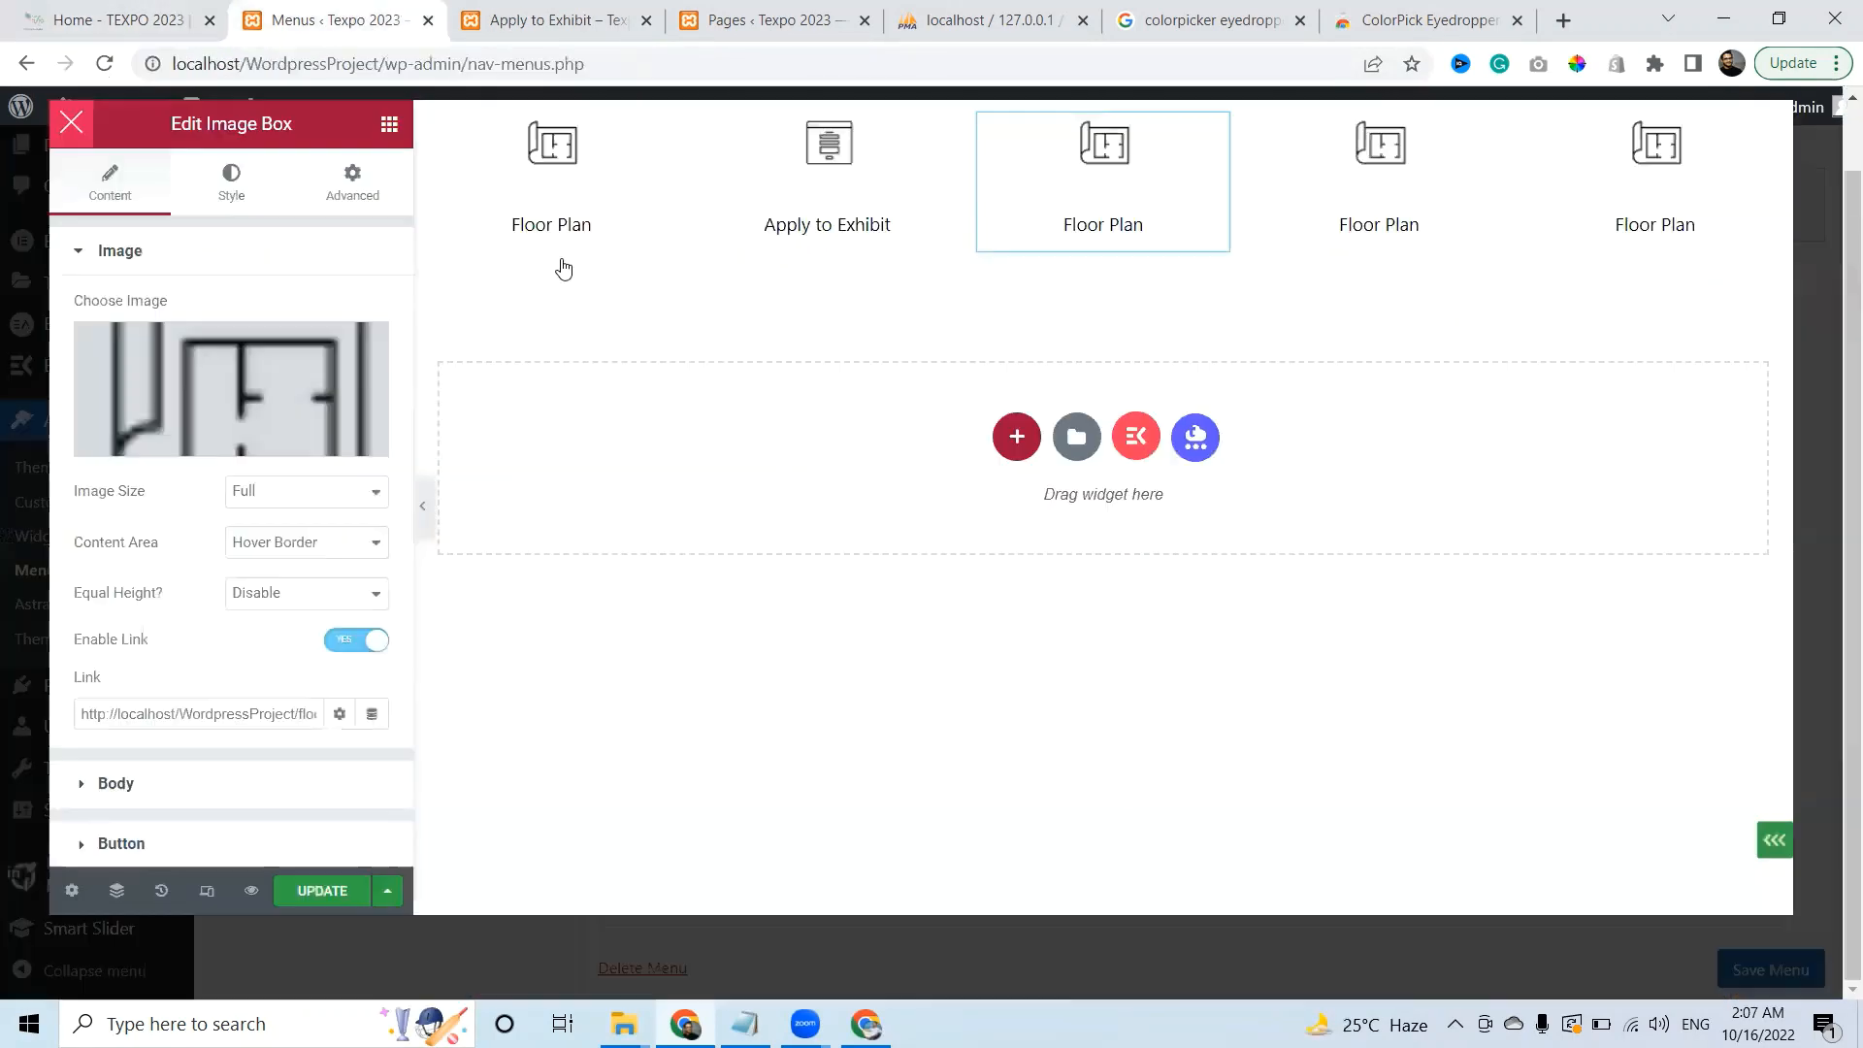
click(184, 442)
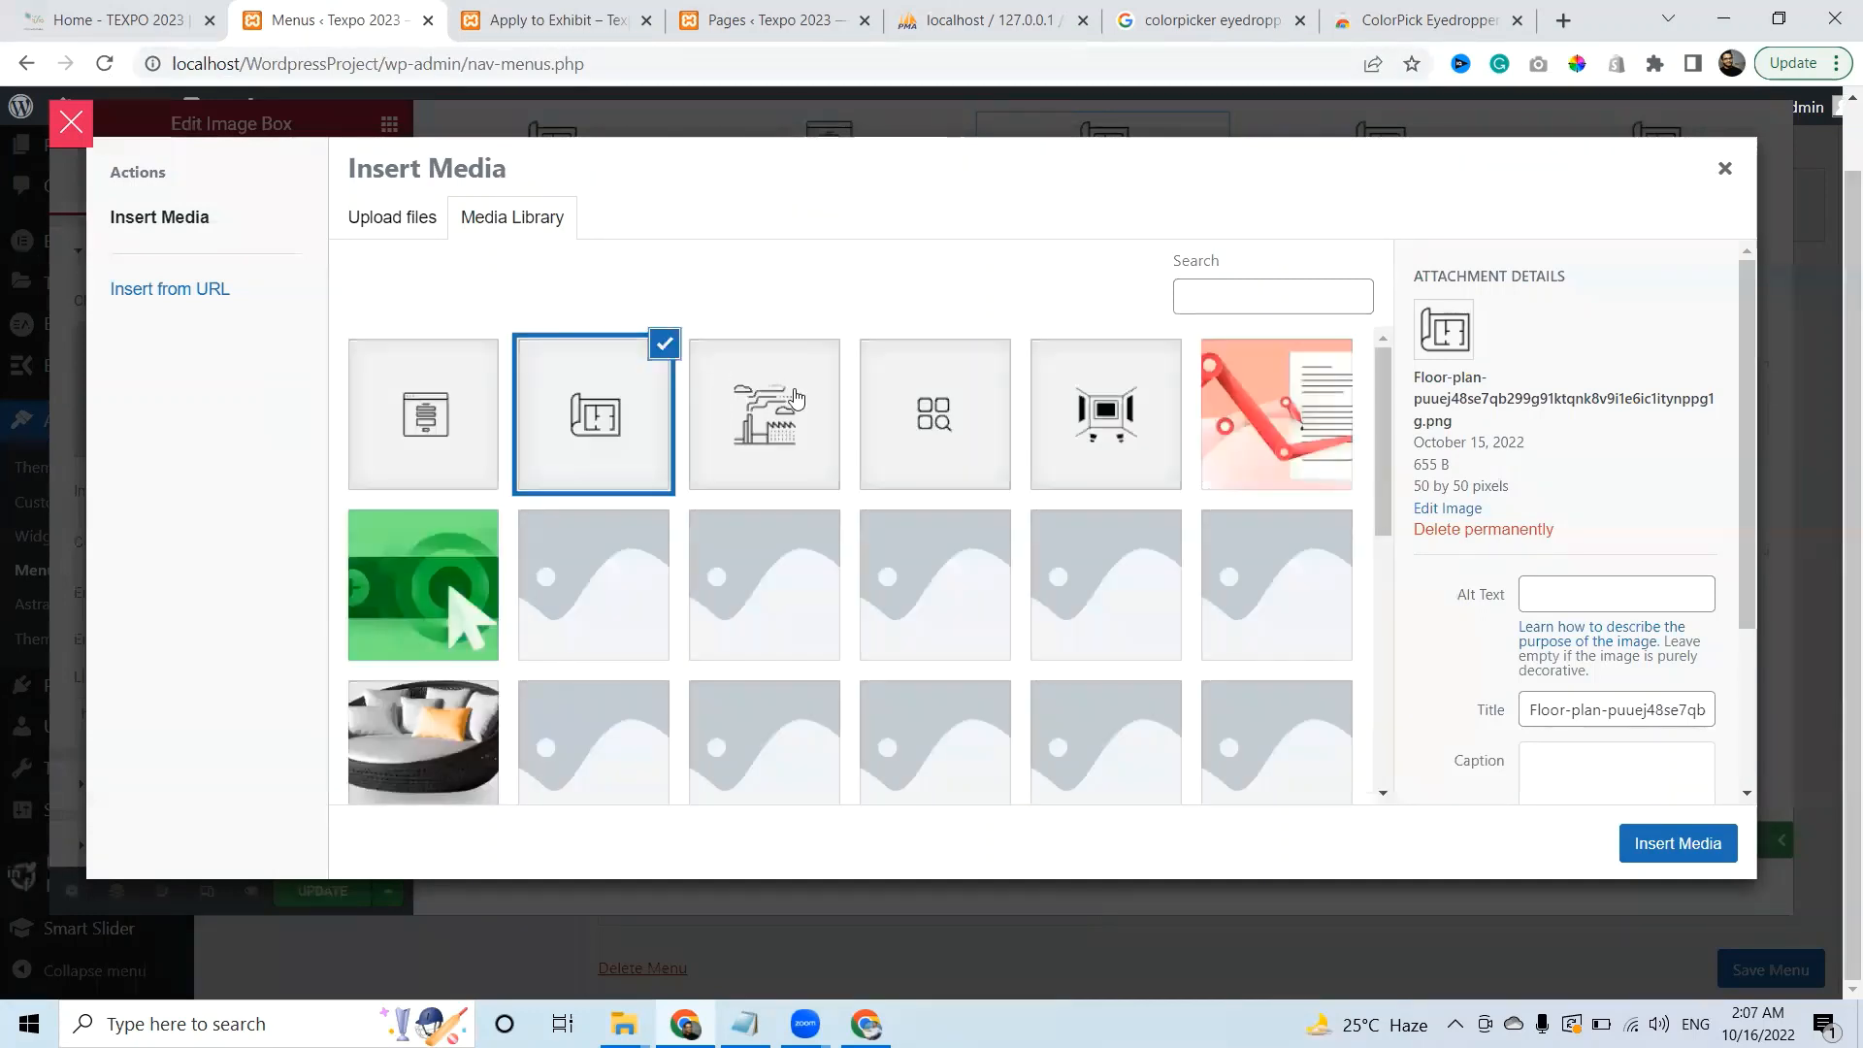
click(718, 359)
click(1696, 848)
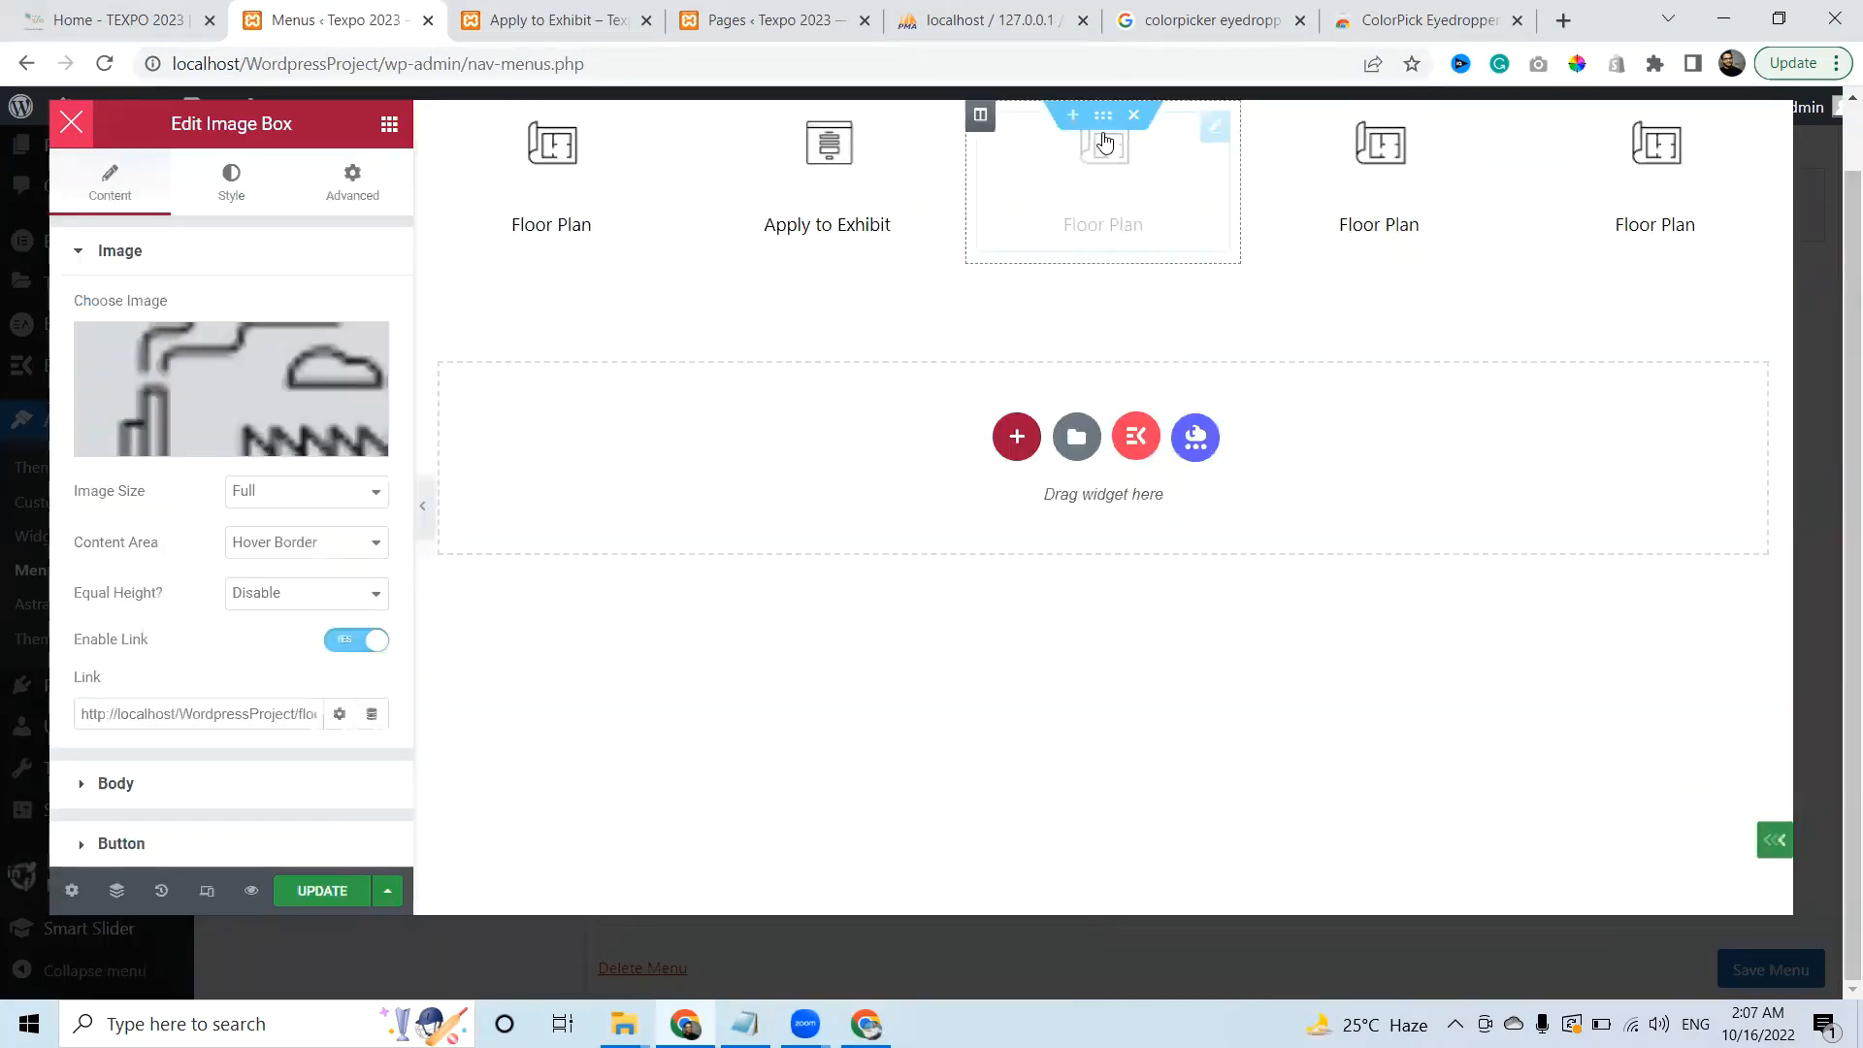
Check the live TEXPO page again and replace the fourth image box's picture with the Exhibition-services icon from the media library
click(87, 12)
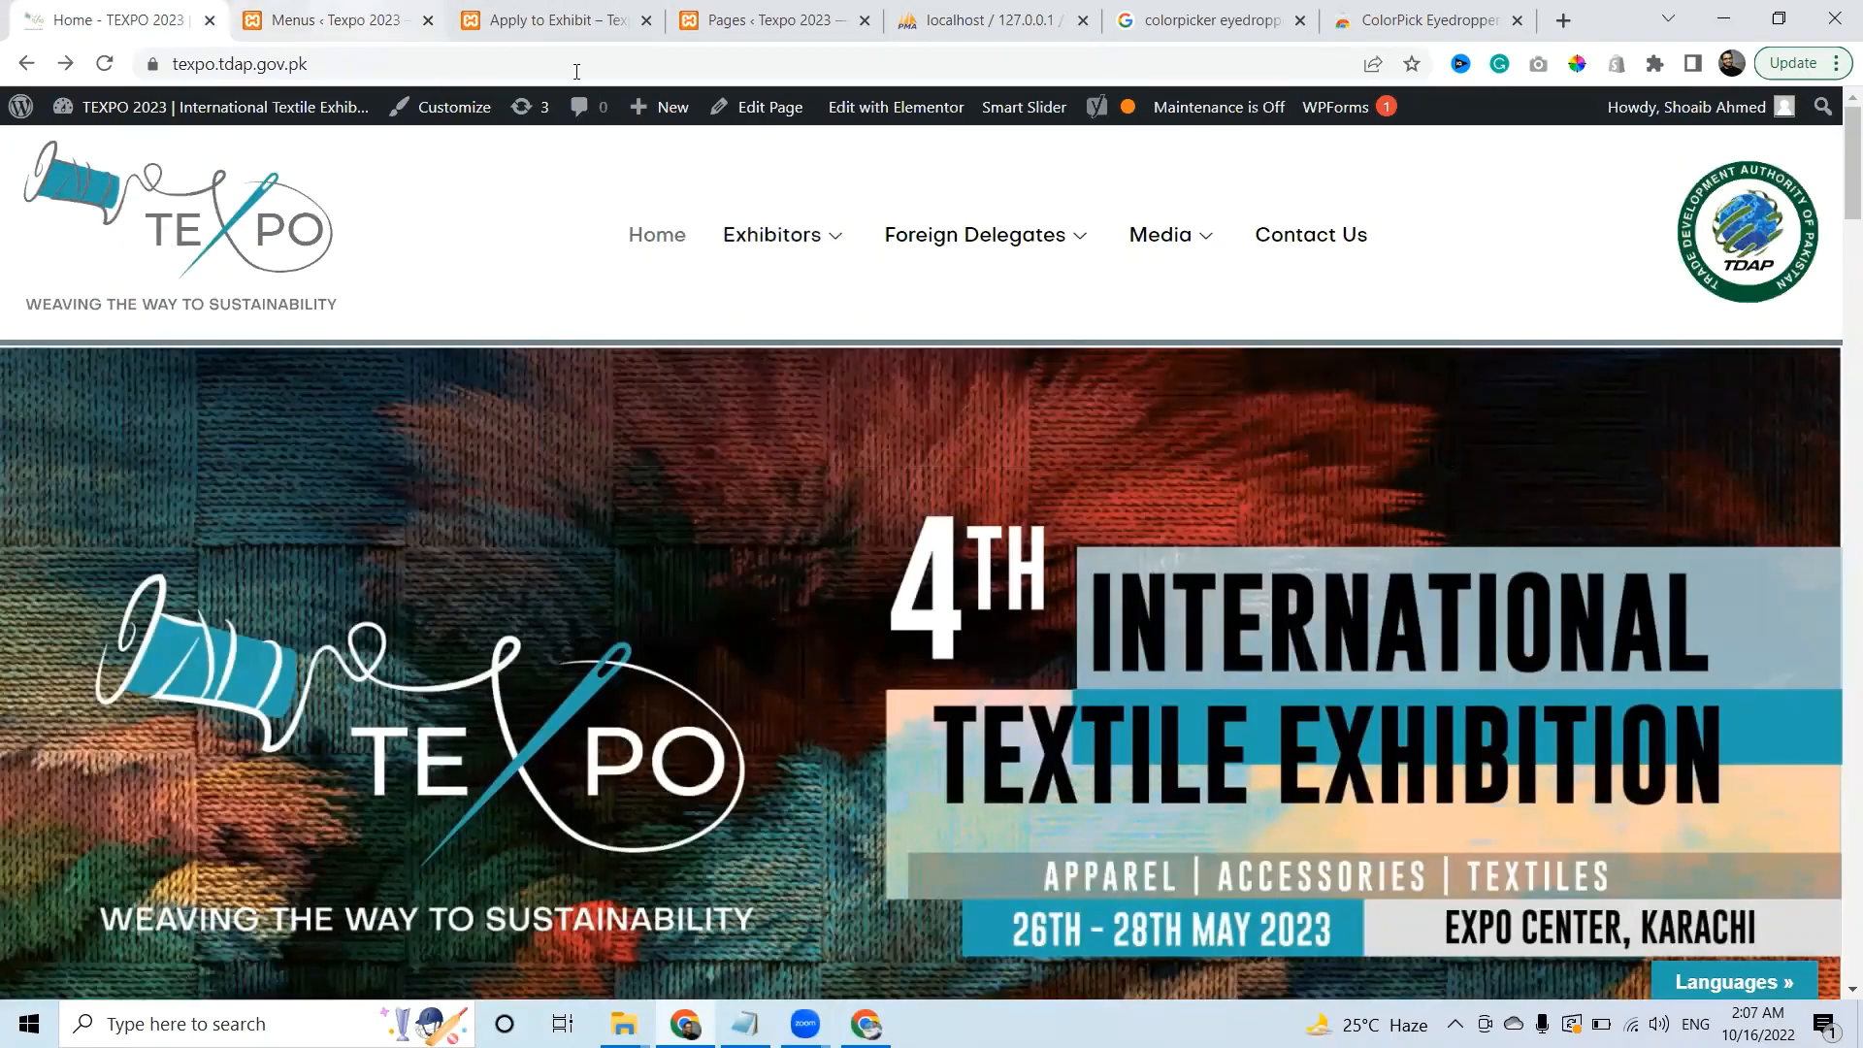
click(350, 20)
click(1441, 162)
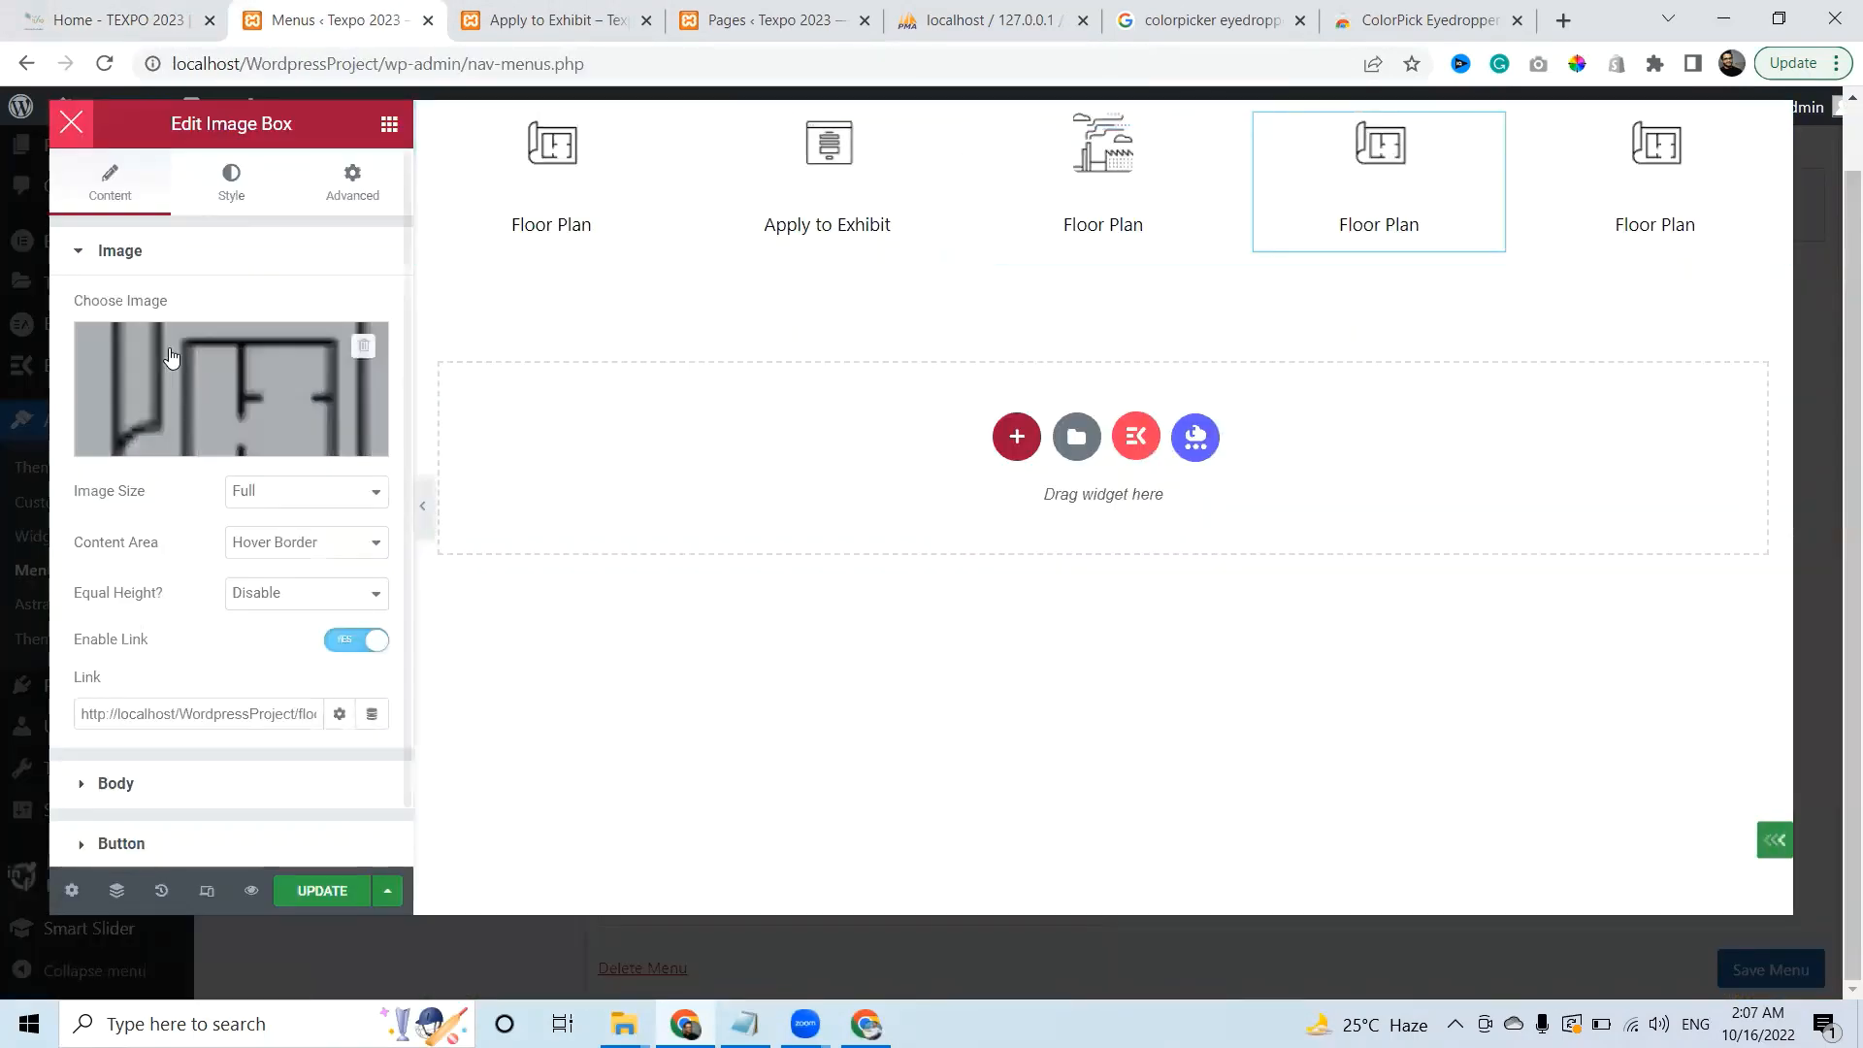
click(178, 441)
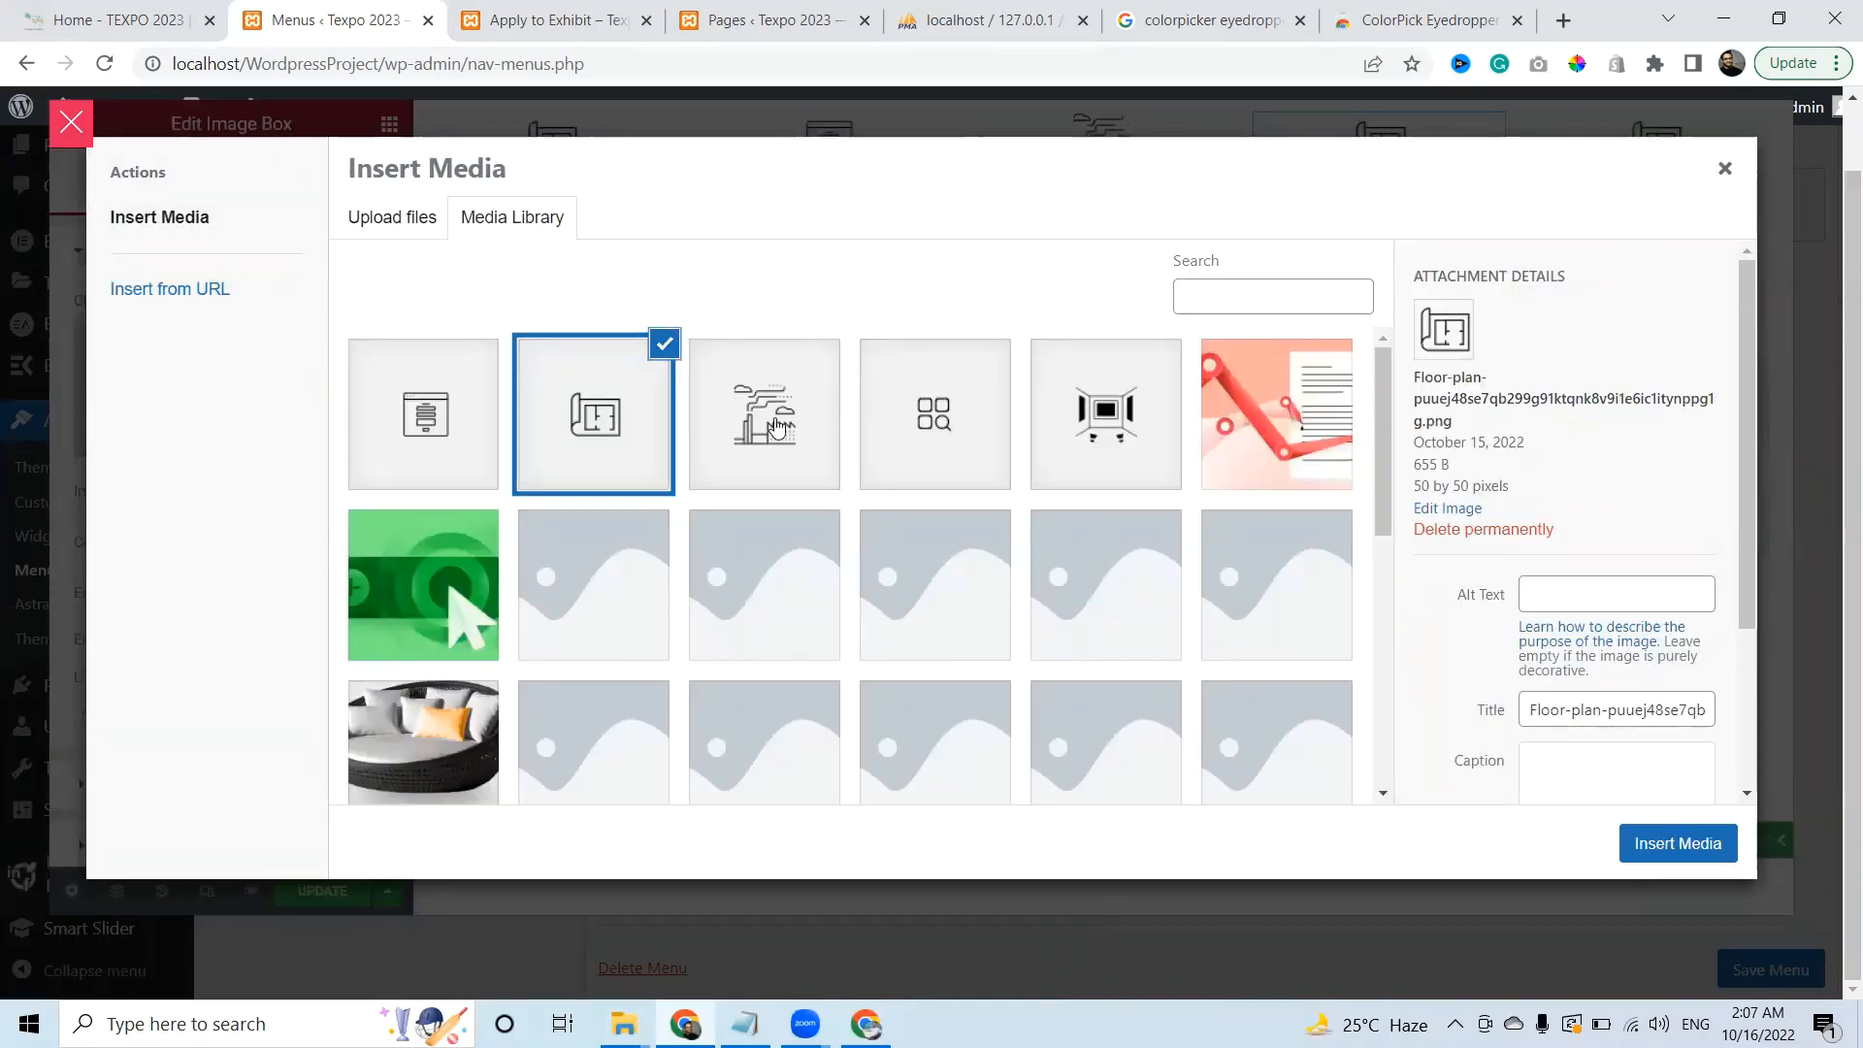
click(1106, 414)
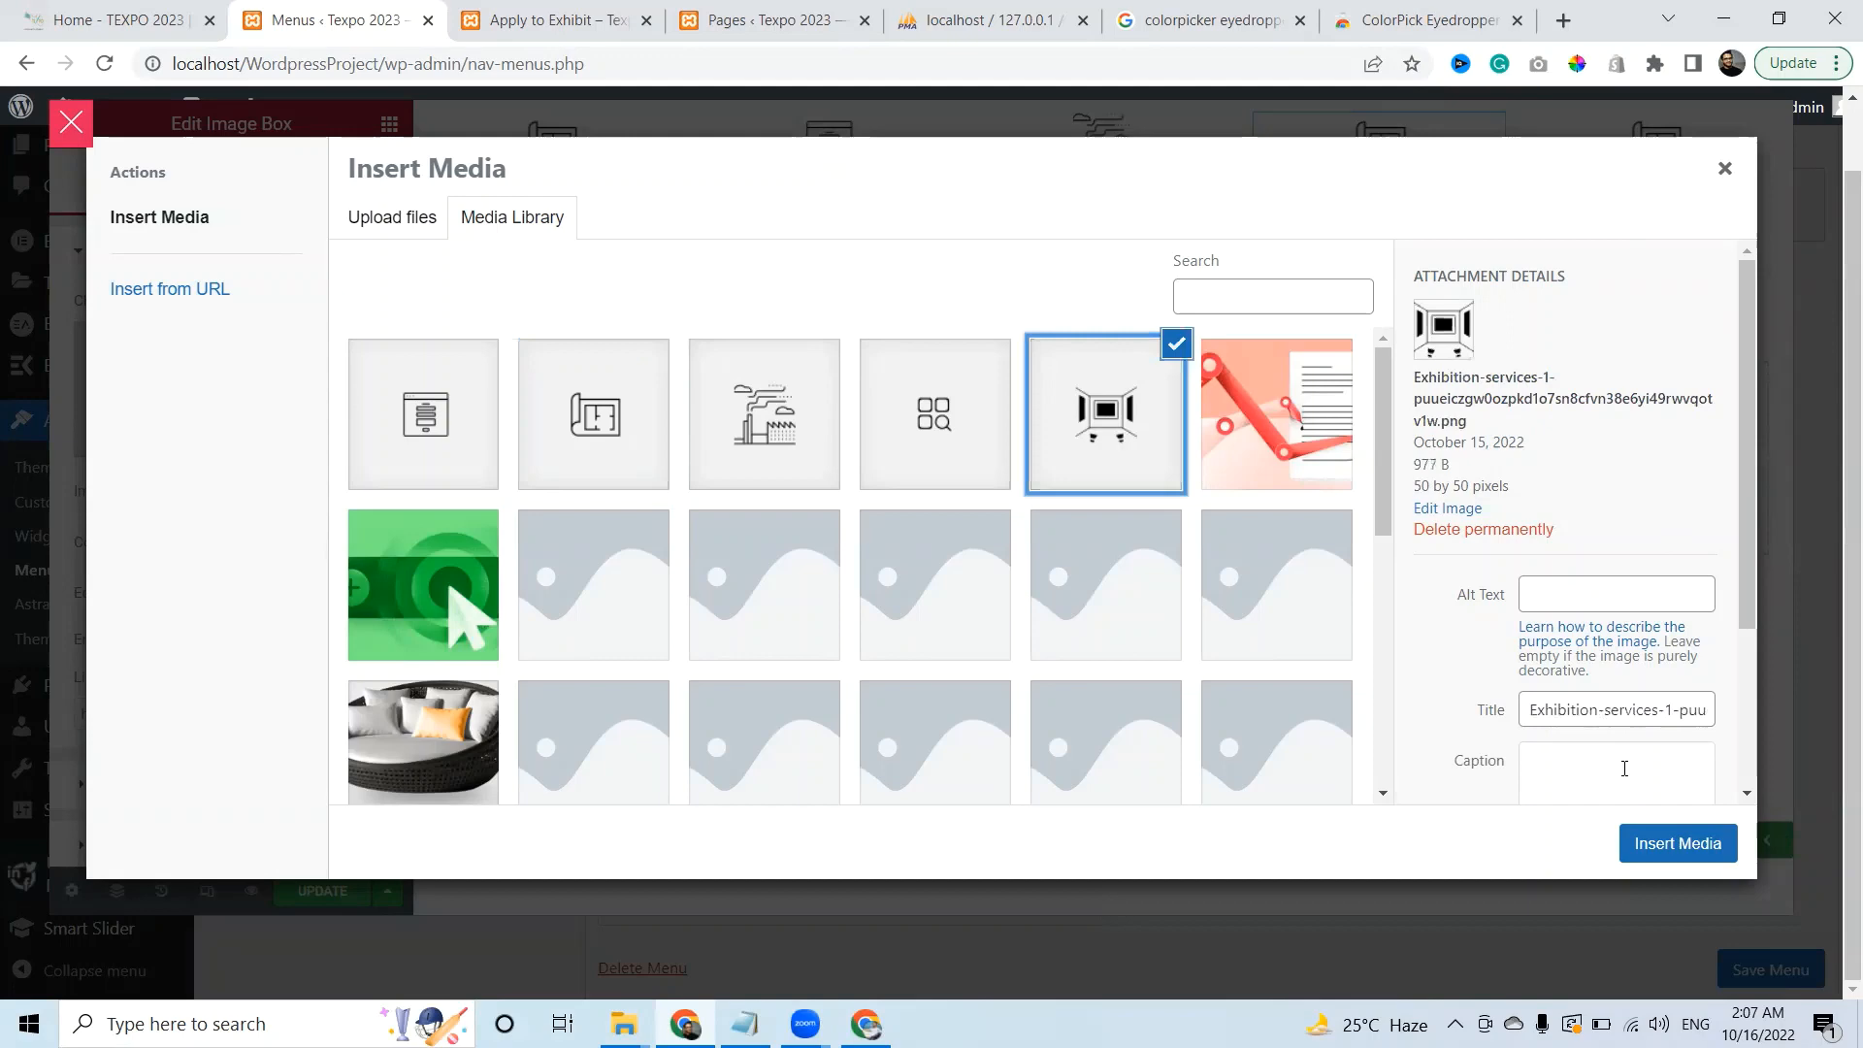
click(1678, 843)
Replace the fifth image box's picture with the icon of small squares and a magnifier from the media library
click(1605, 187)
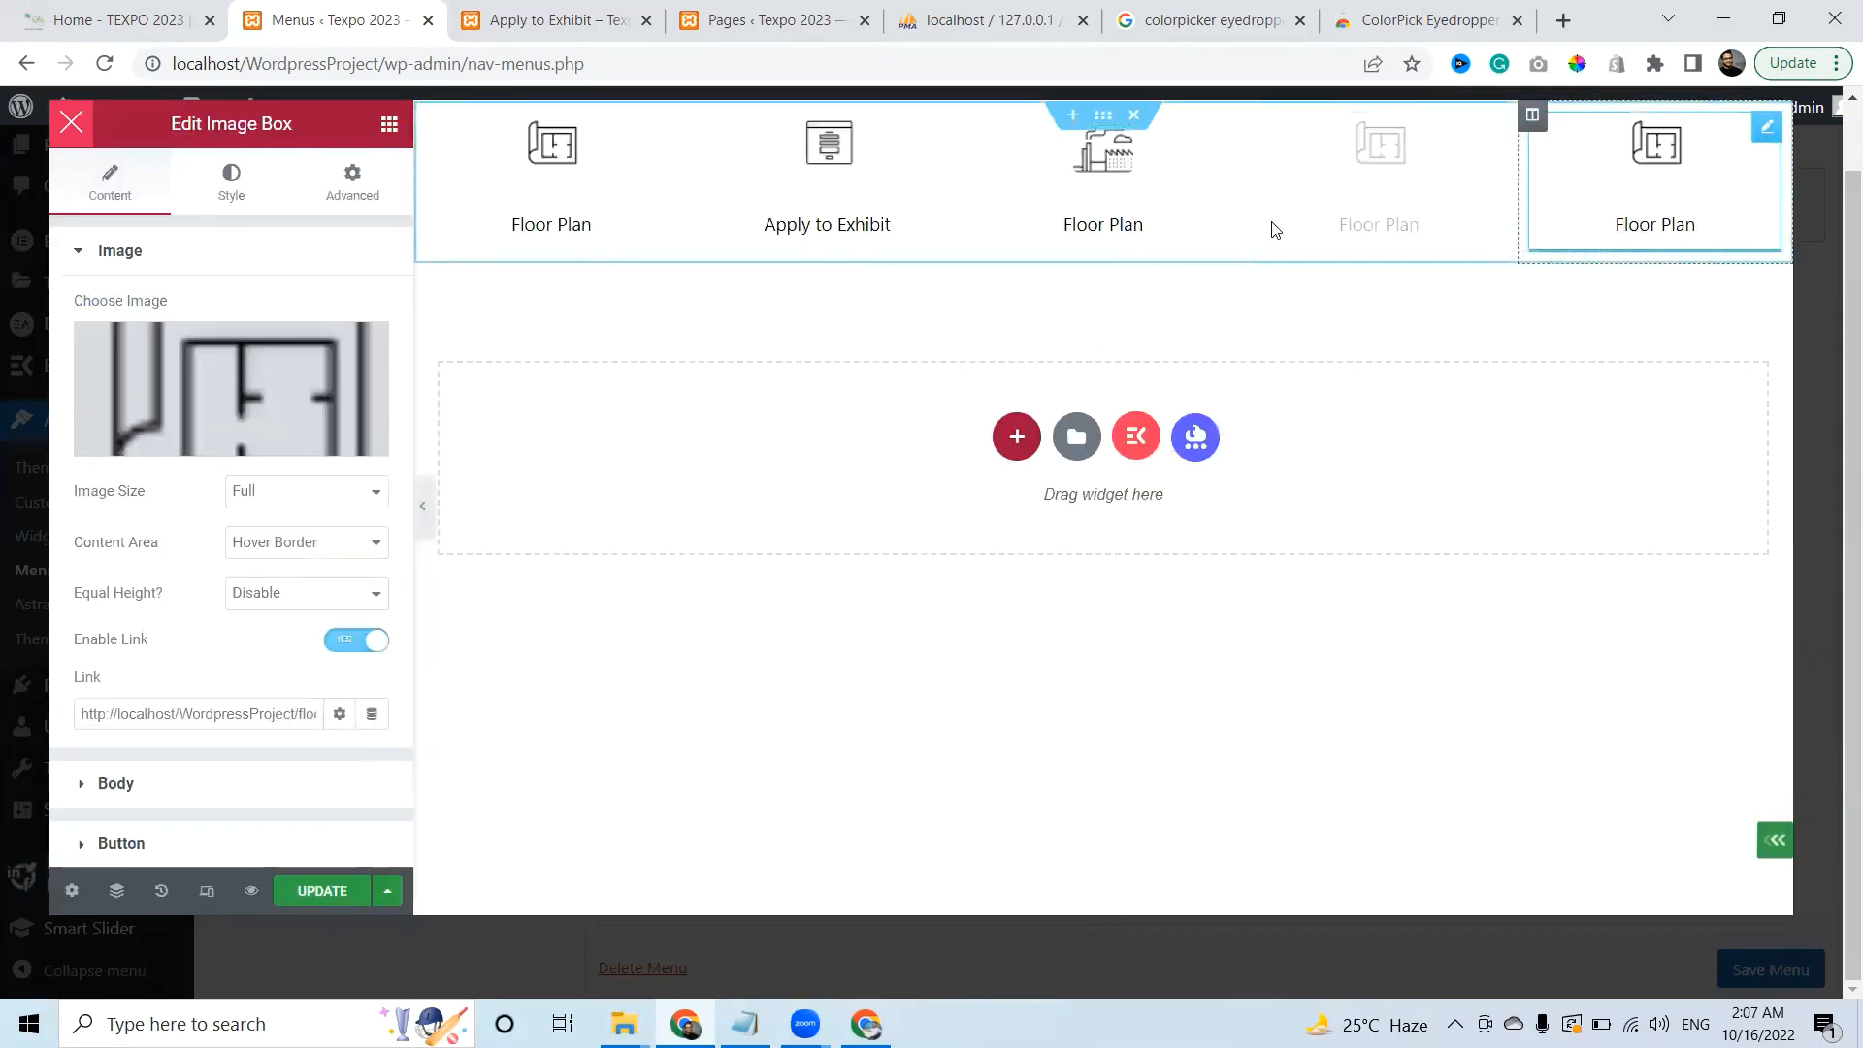
click(244, 432)
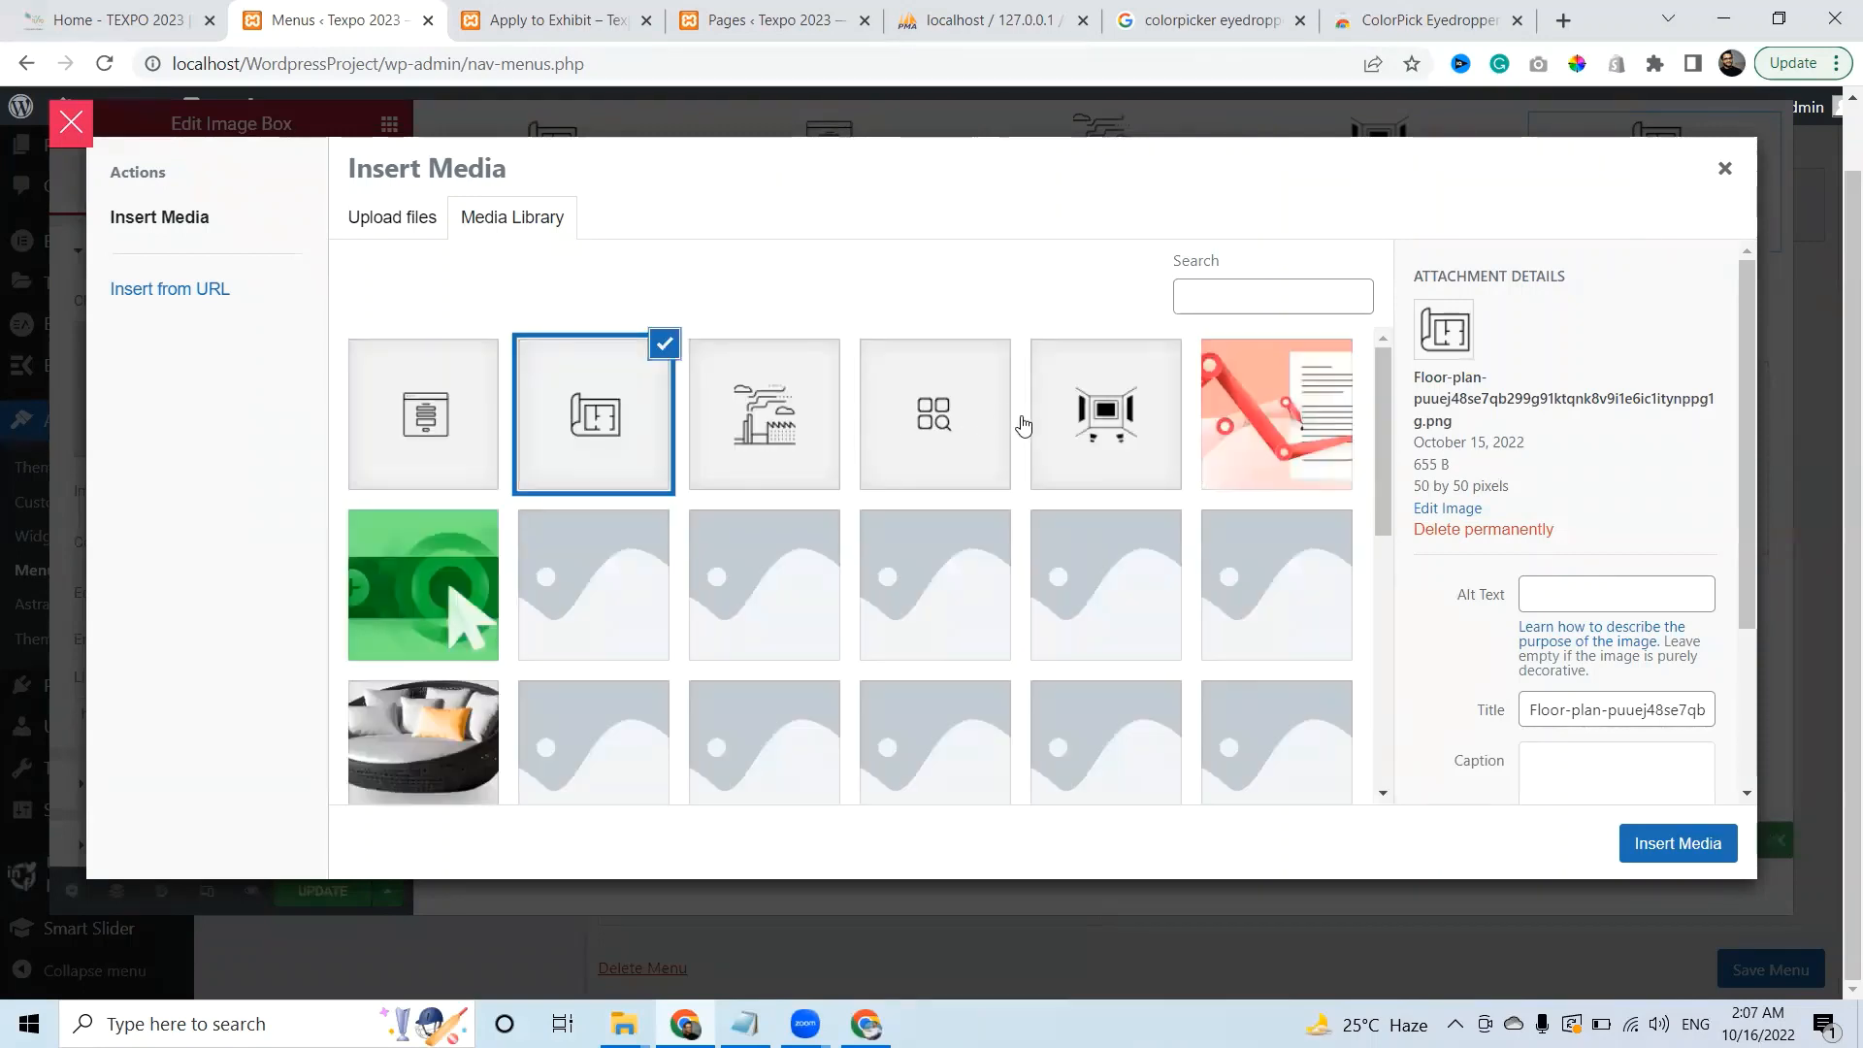
click(929, 425)
click(1659, 844)
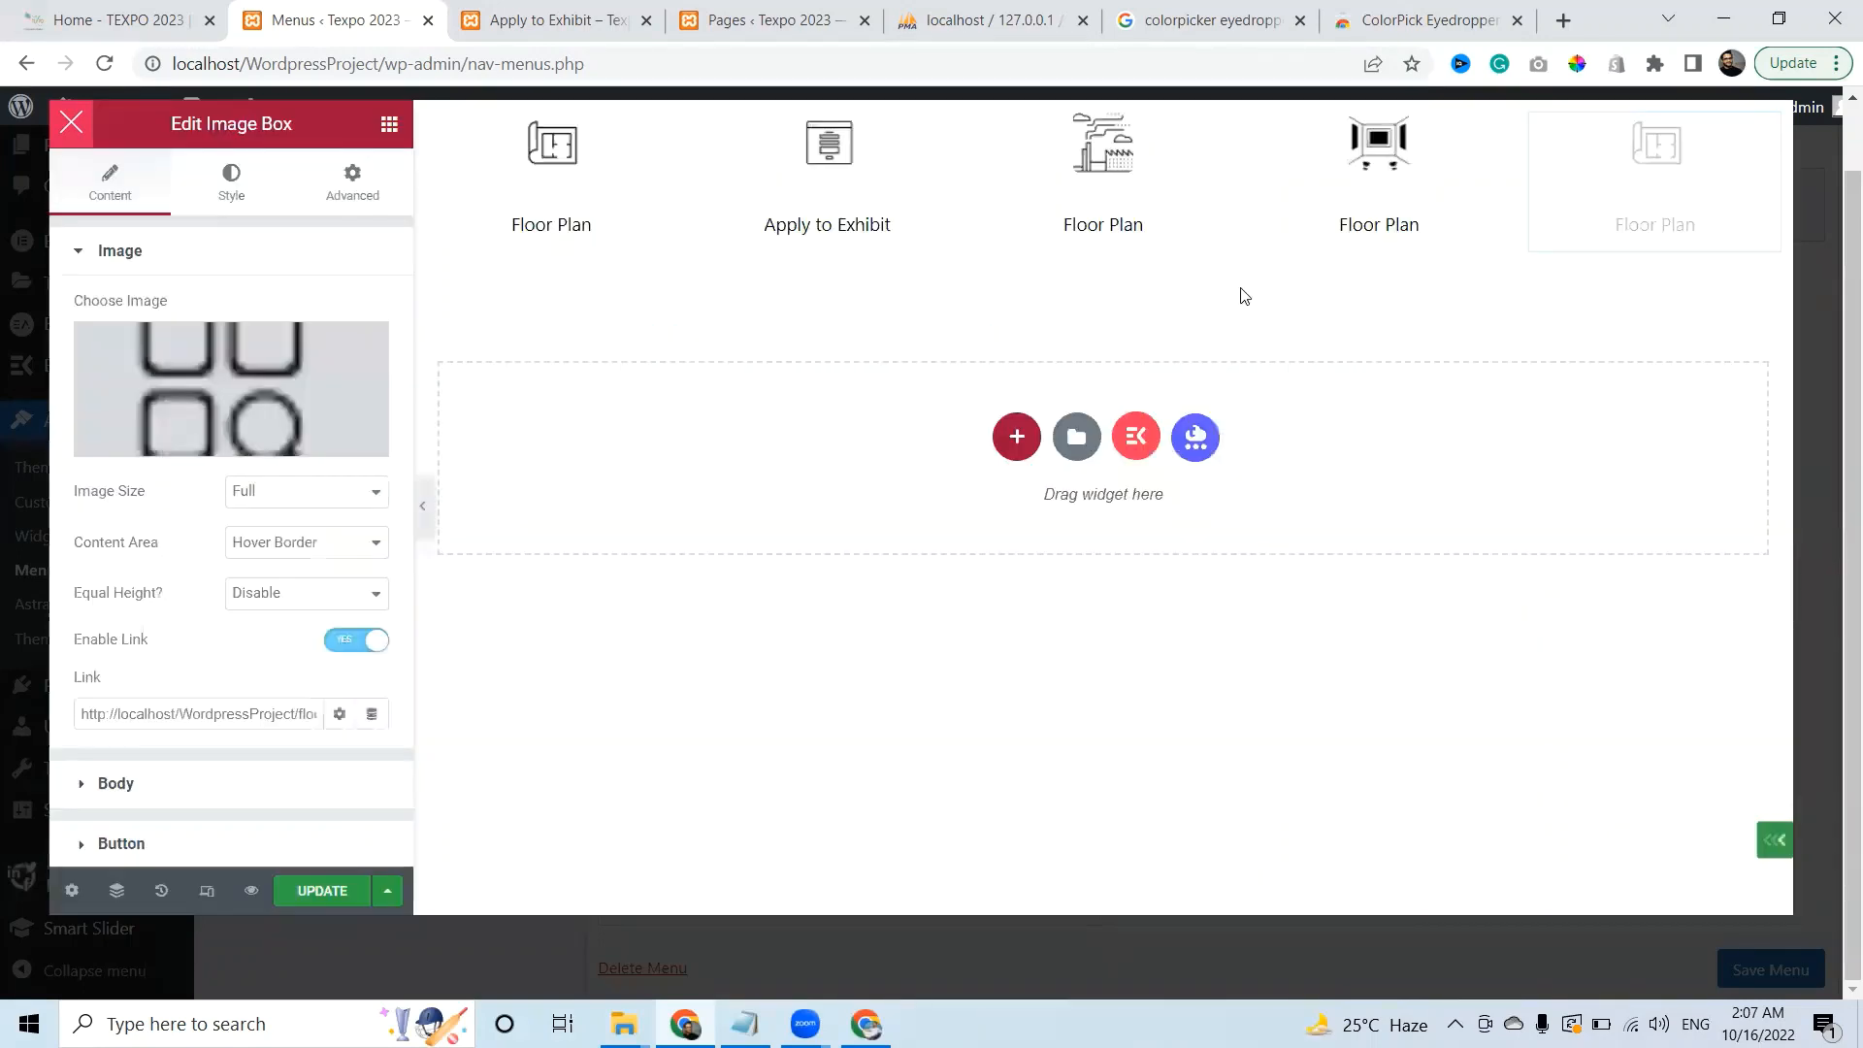
Change the button label of the image box with the factory icon to Factory Visit Request
click(1147, 182)
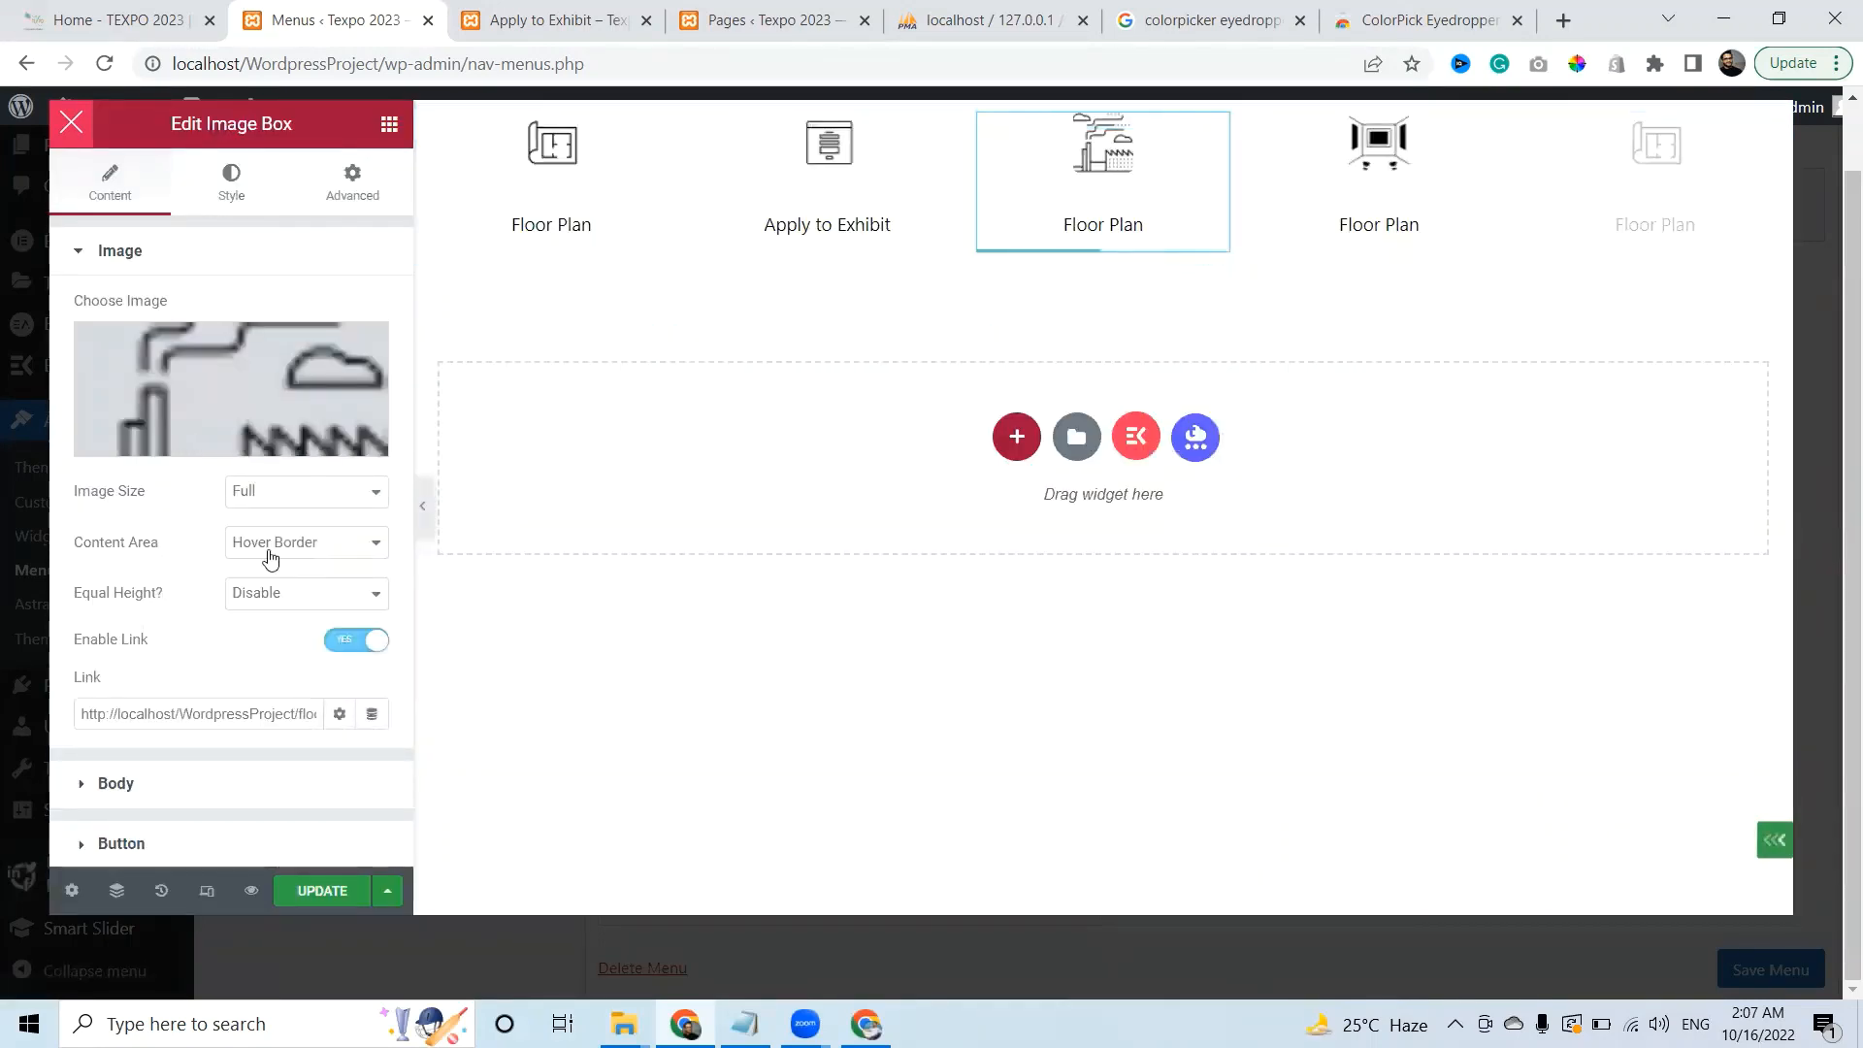
click(160, 845)
triple_click(311, 495)
text(F)
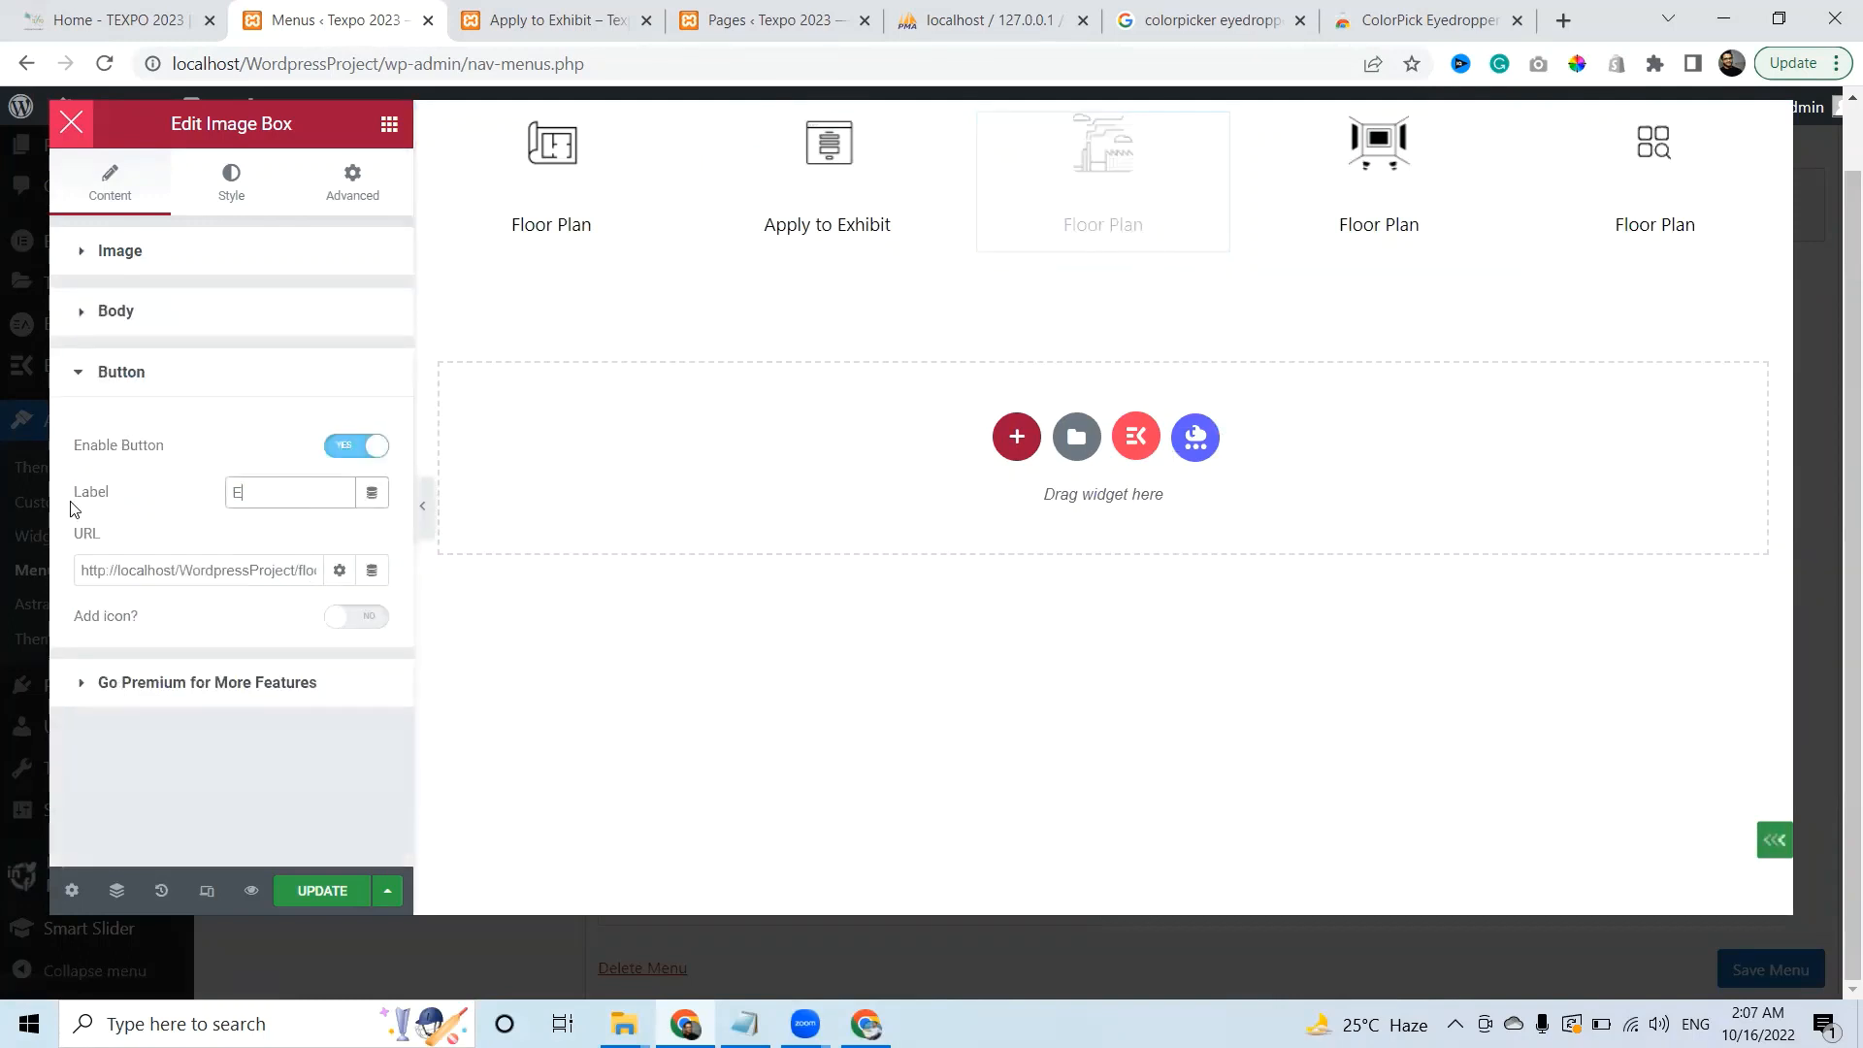
key(BackSpace)
text(Fa)
text(ctory Visit Request)
Change the fourth image box's button label to Exhibition Services, checking the wording against the live TEXPO page
click(1386, 199)
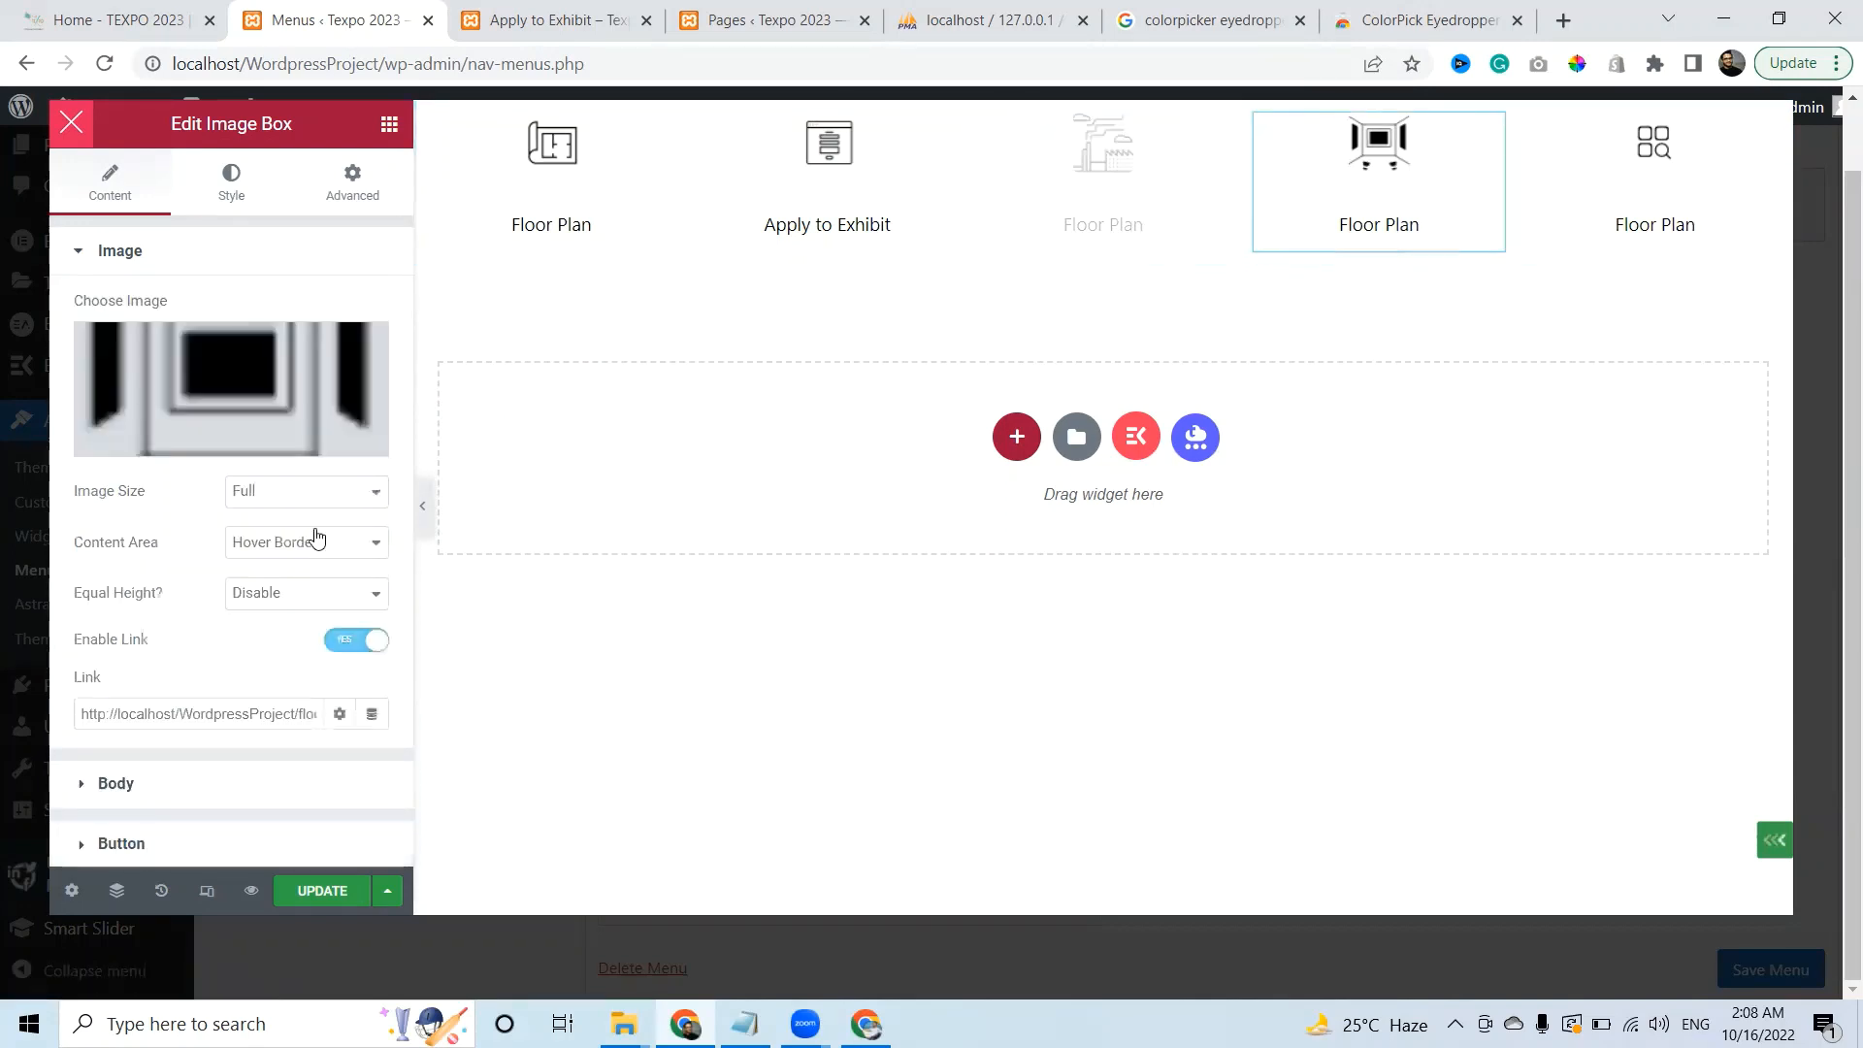
click(112, 254)
click(195, 389)
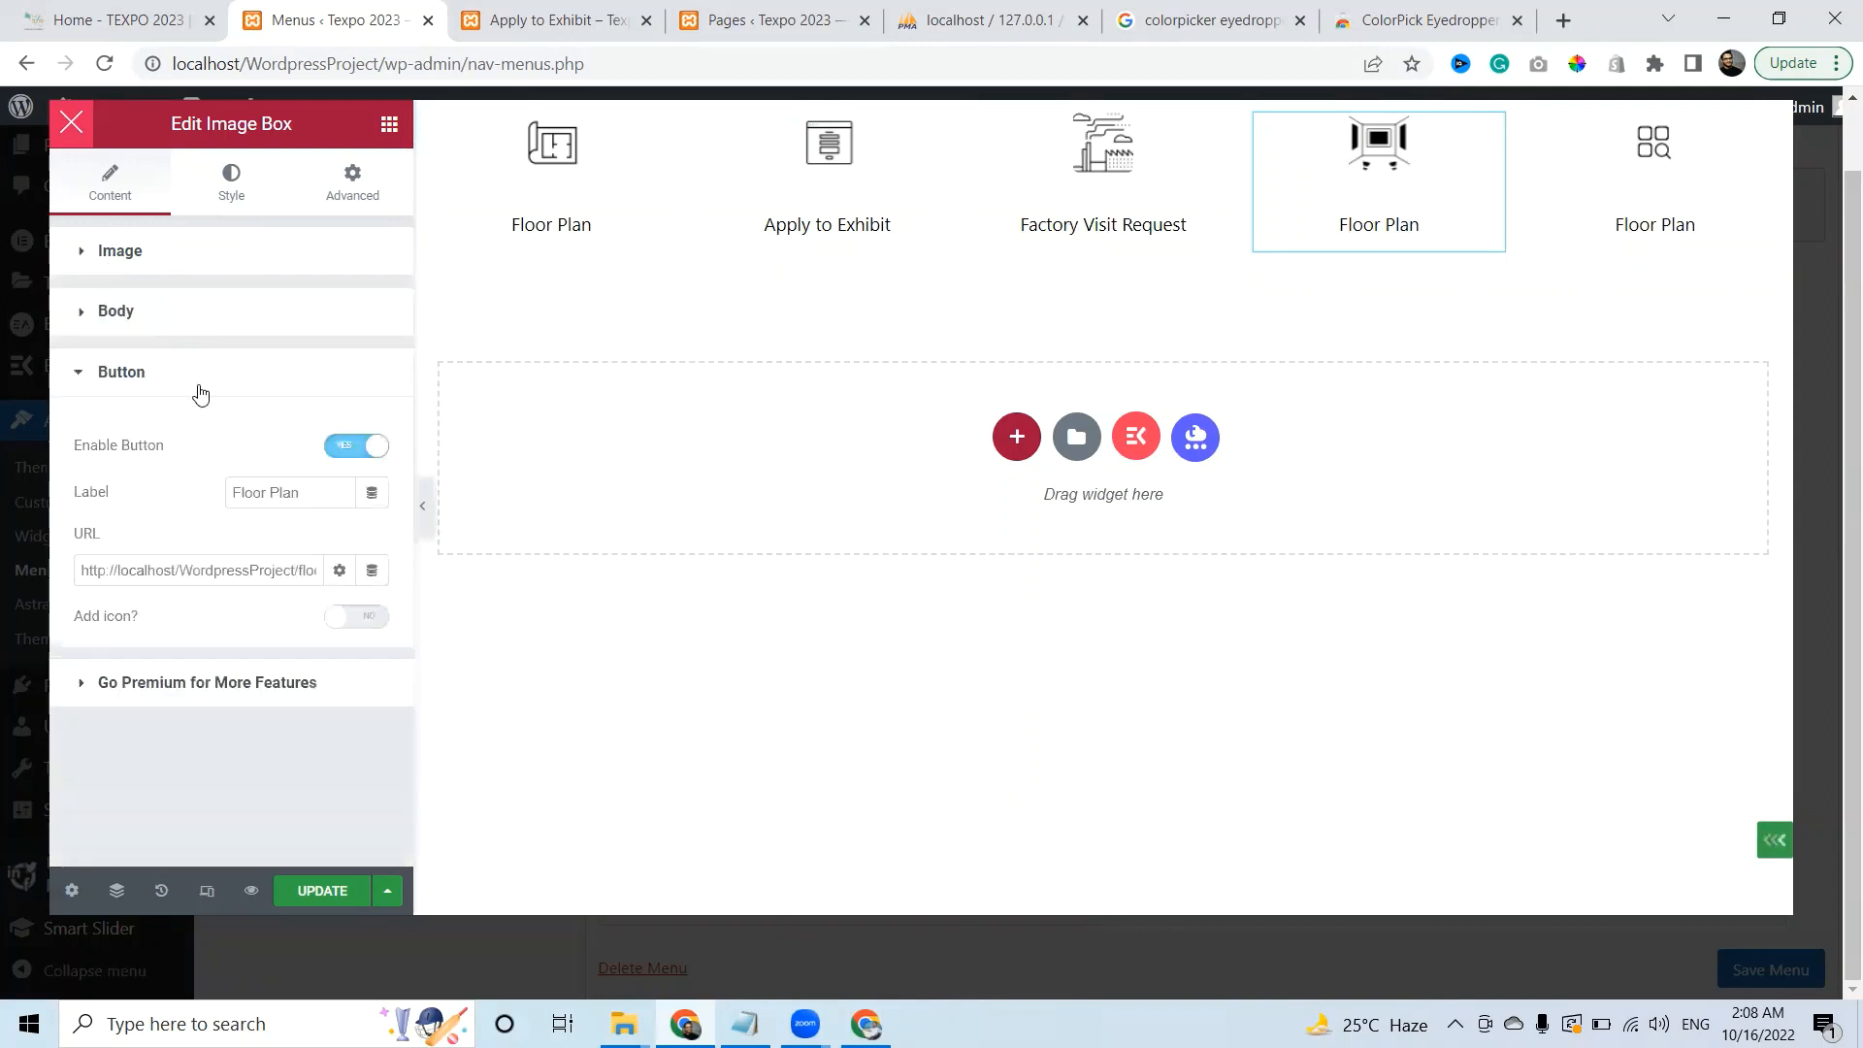
drag(300, 492, 5, 497)
key(BackSpace)
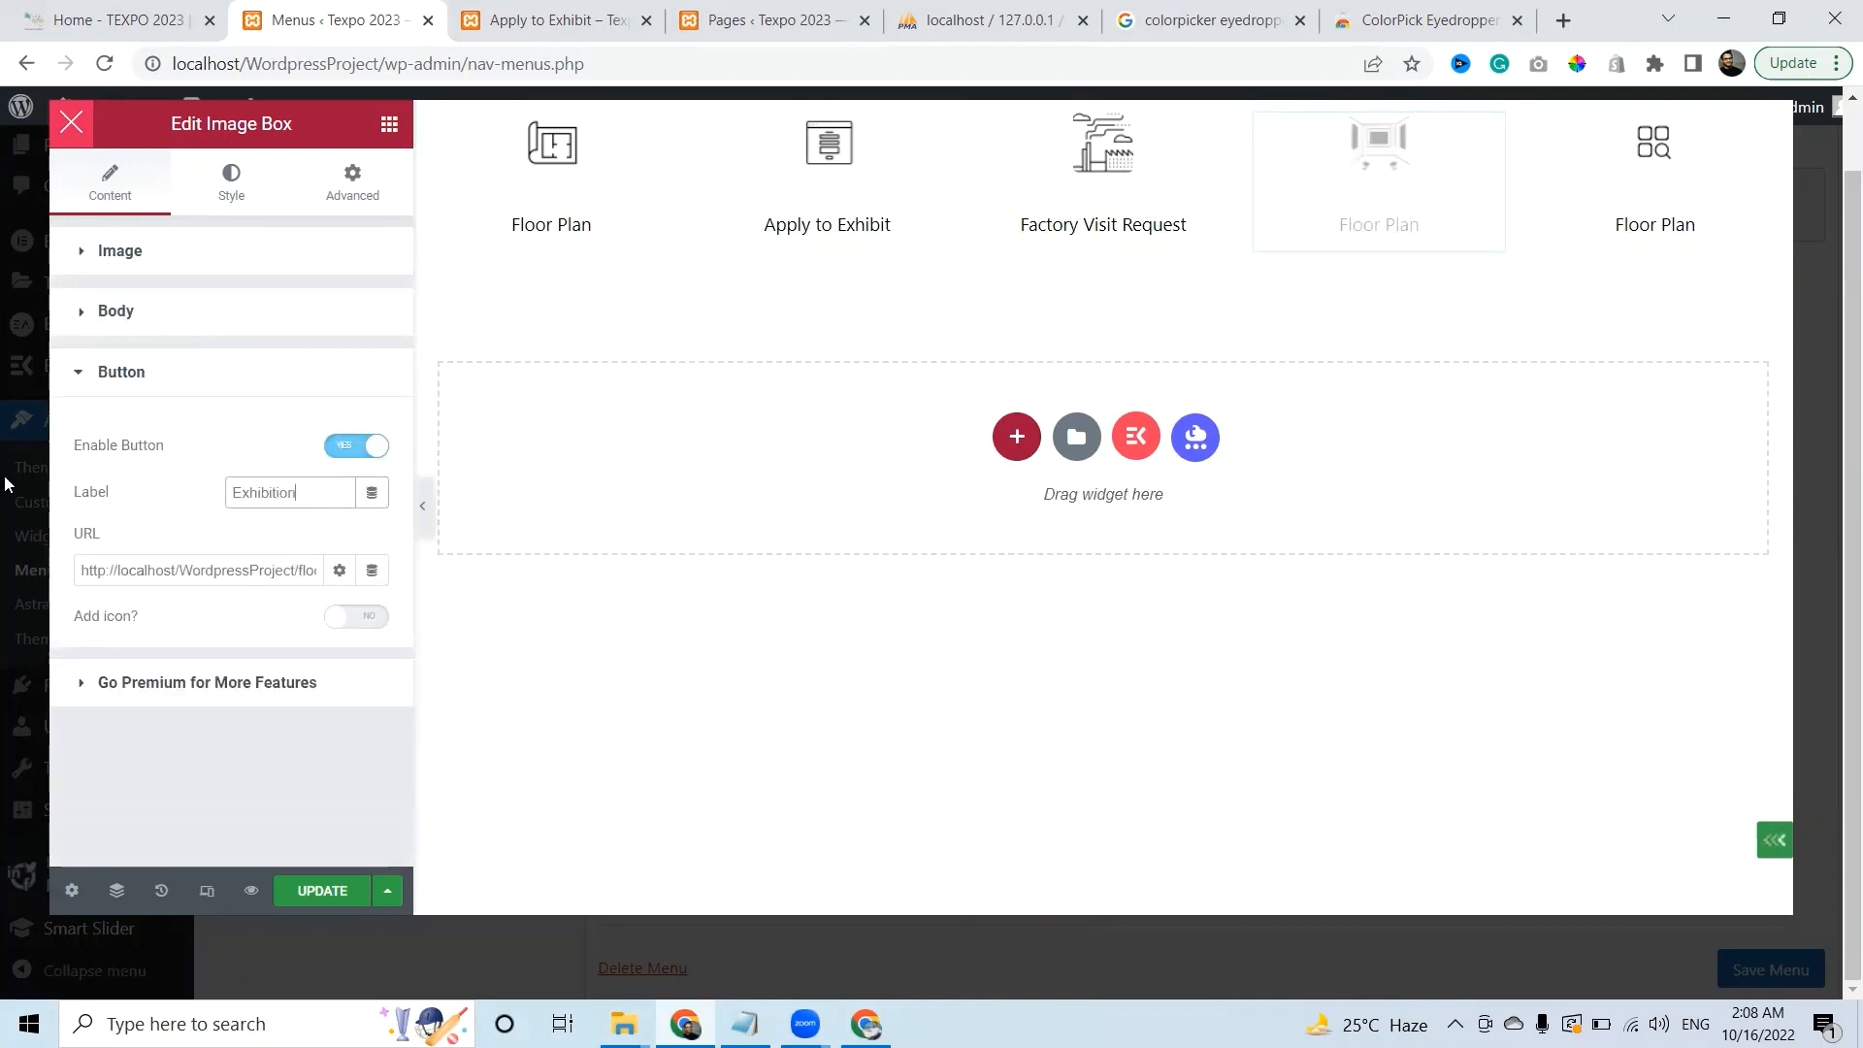
click(58, 21)
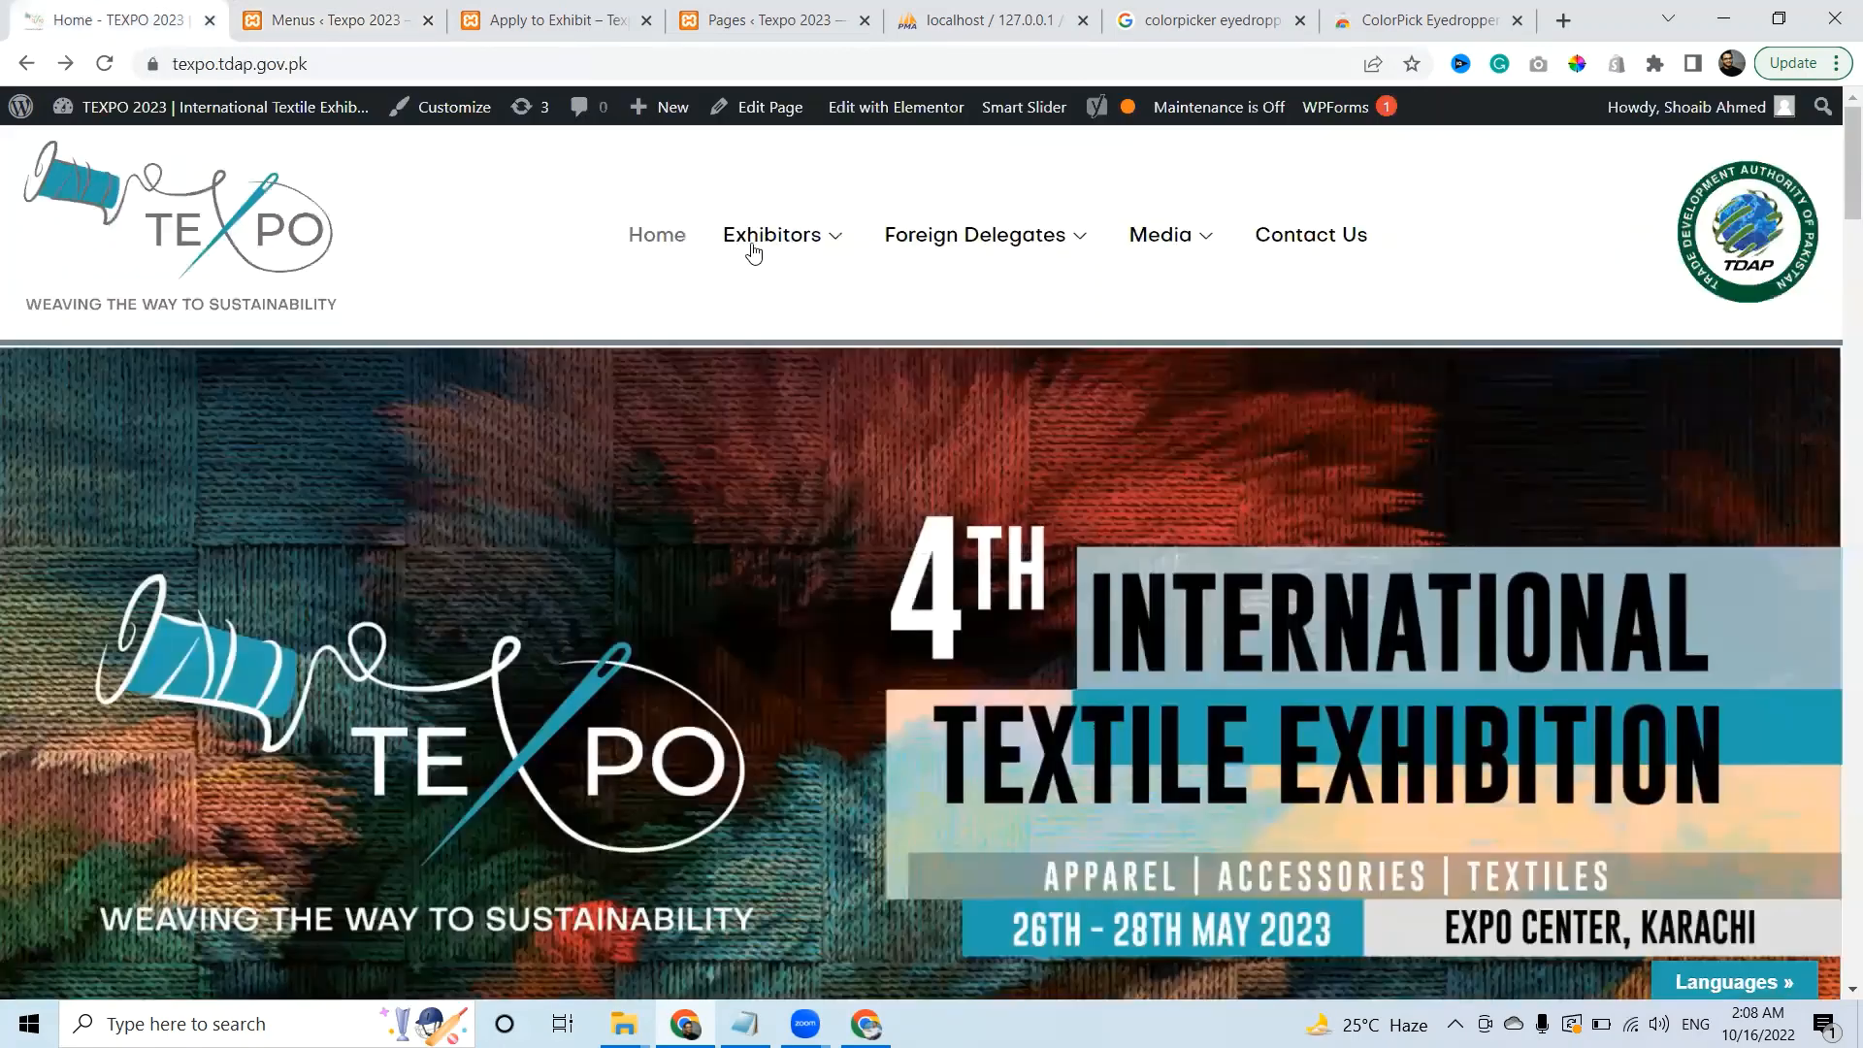
click(330, 21)
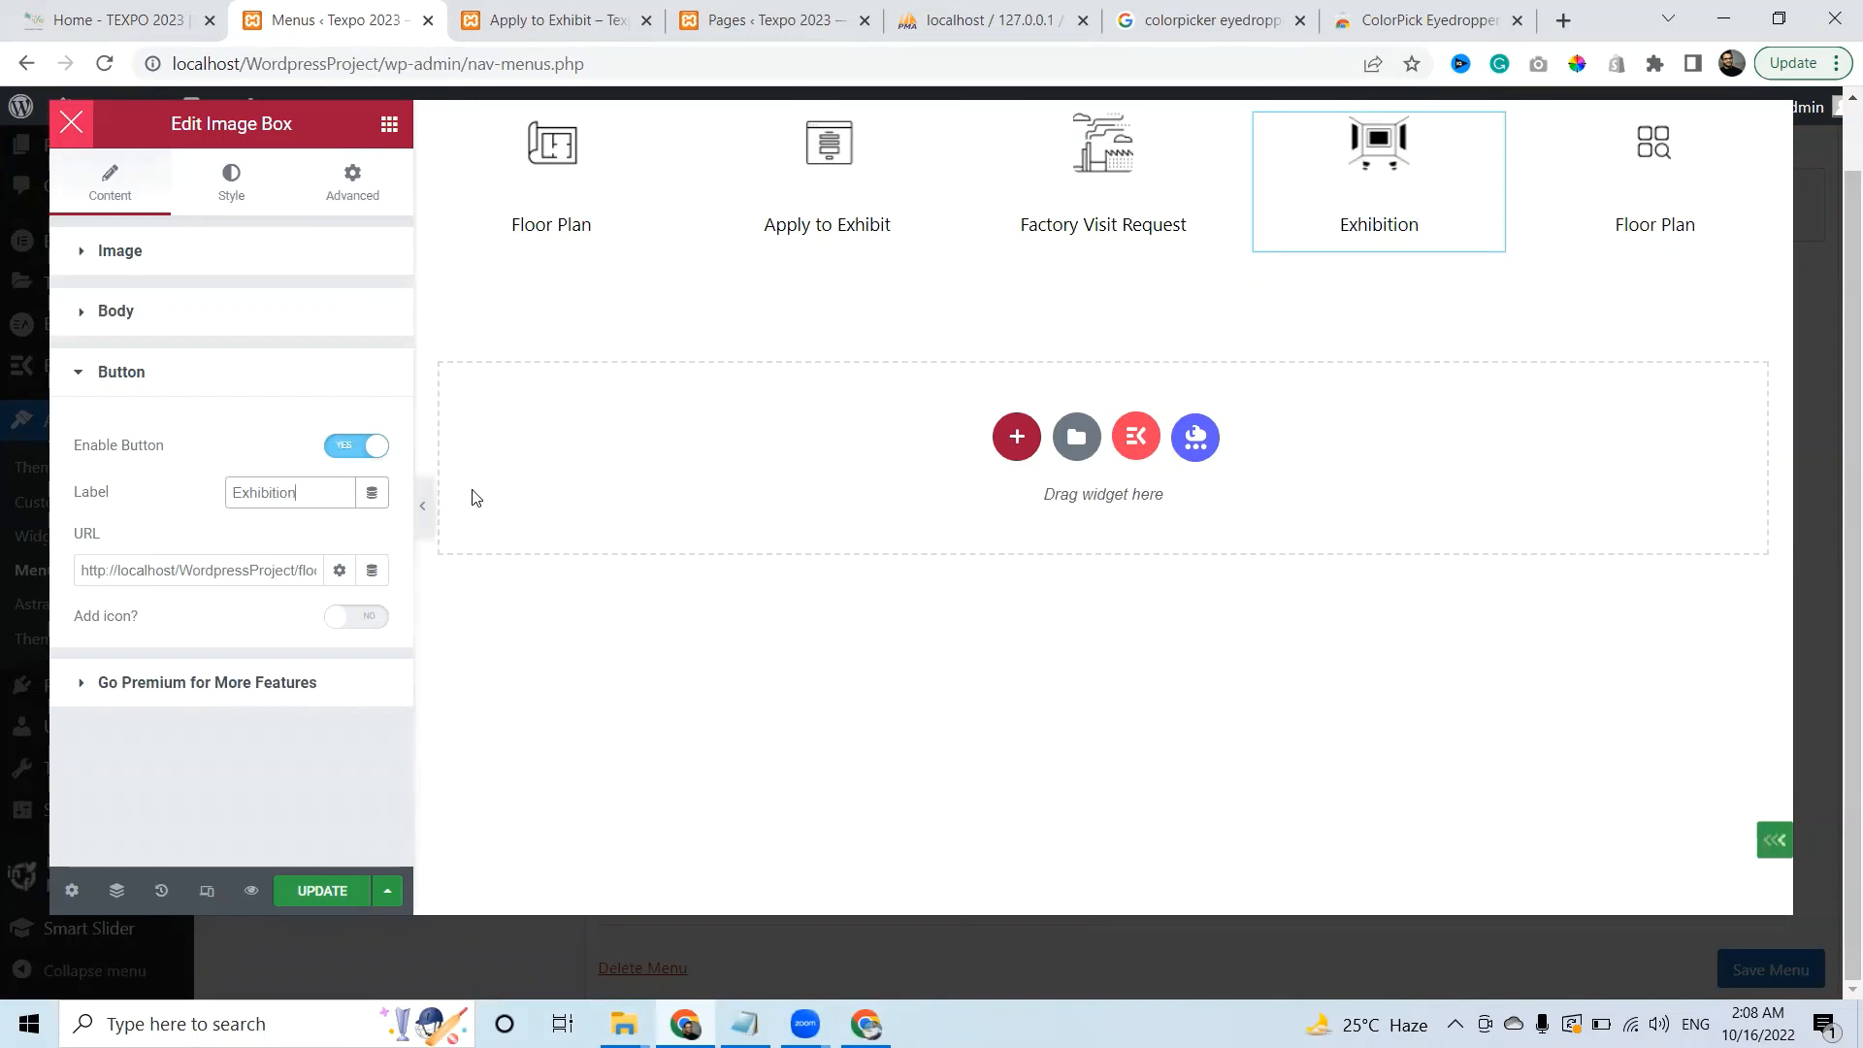
text(Services)
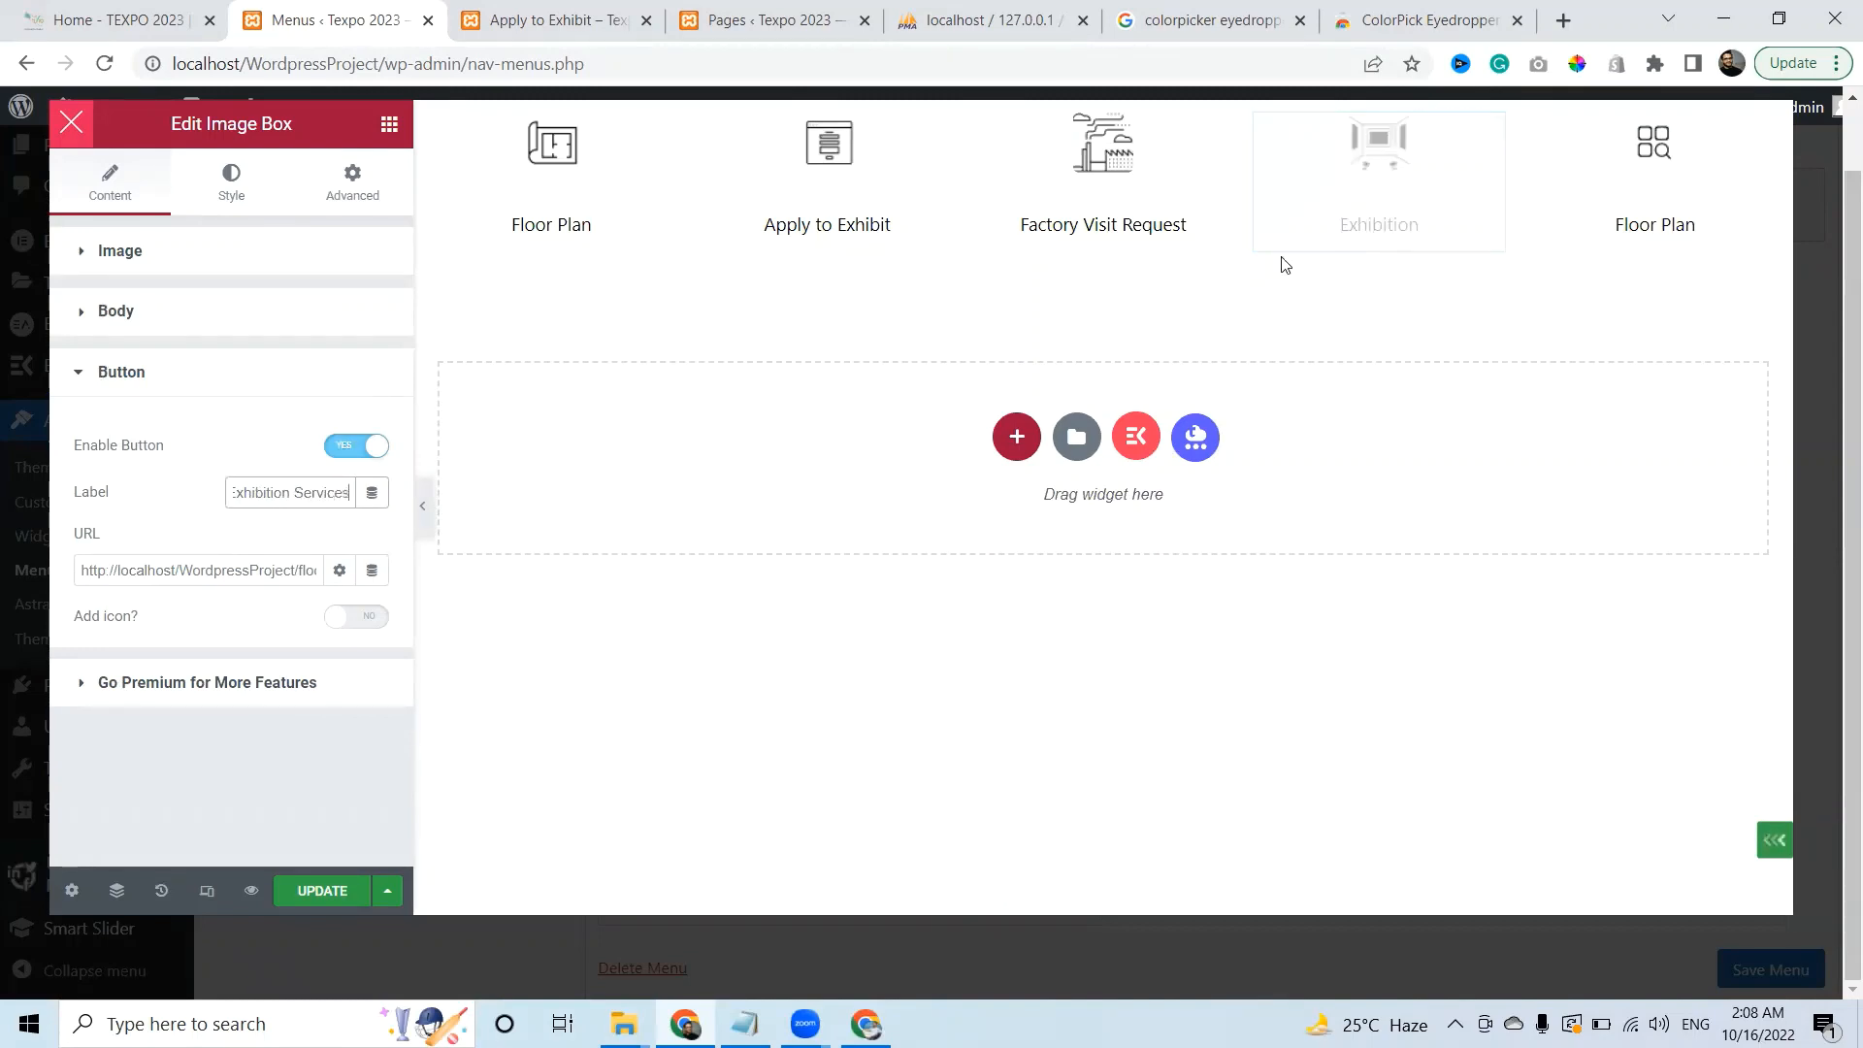
Set the fifth image box's button label to Exhibition Categories and update the mega menu content
click(1610, 213)
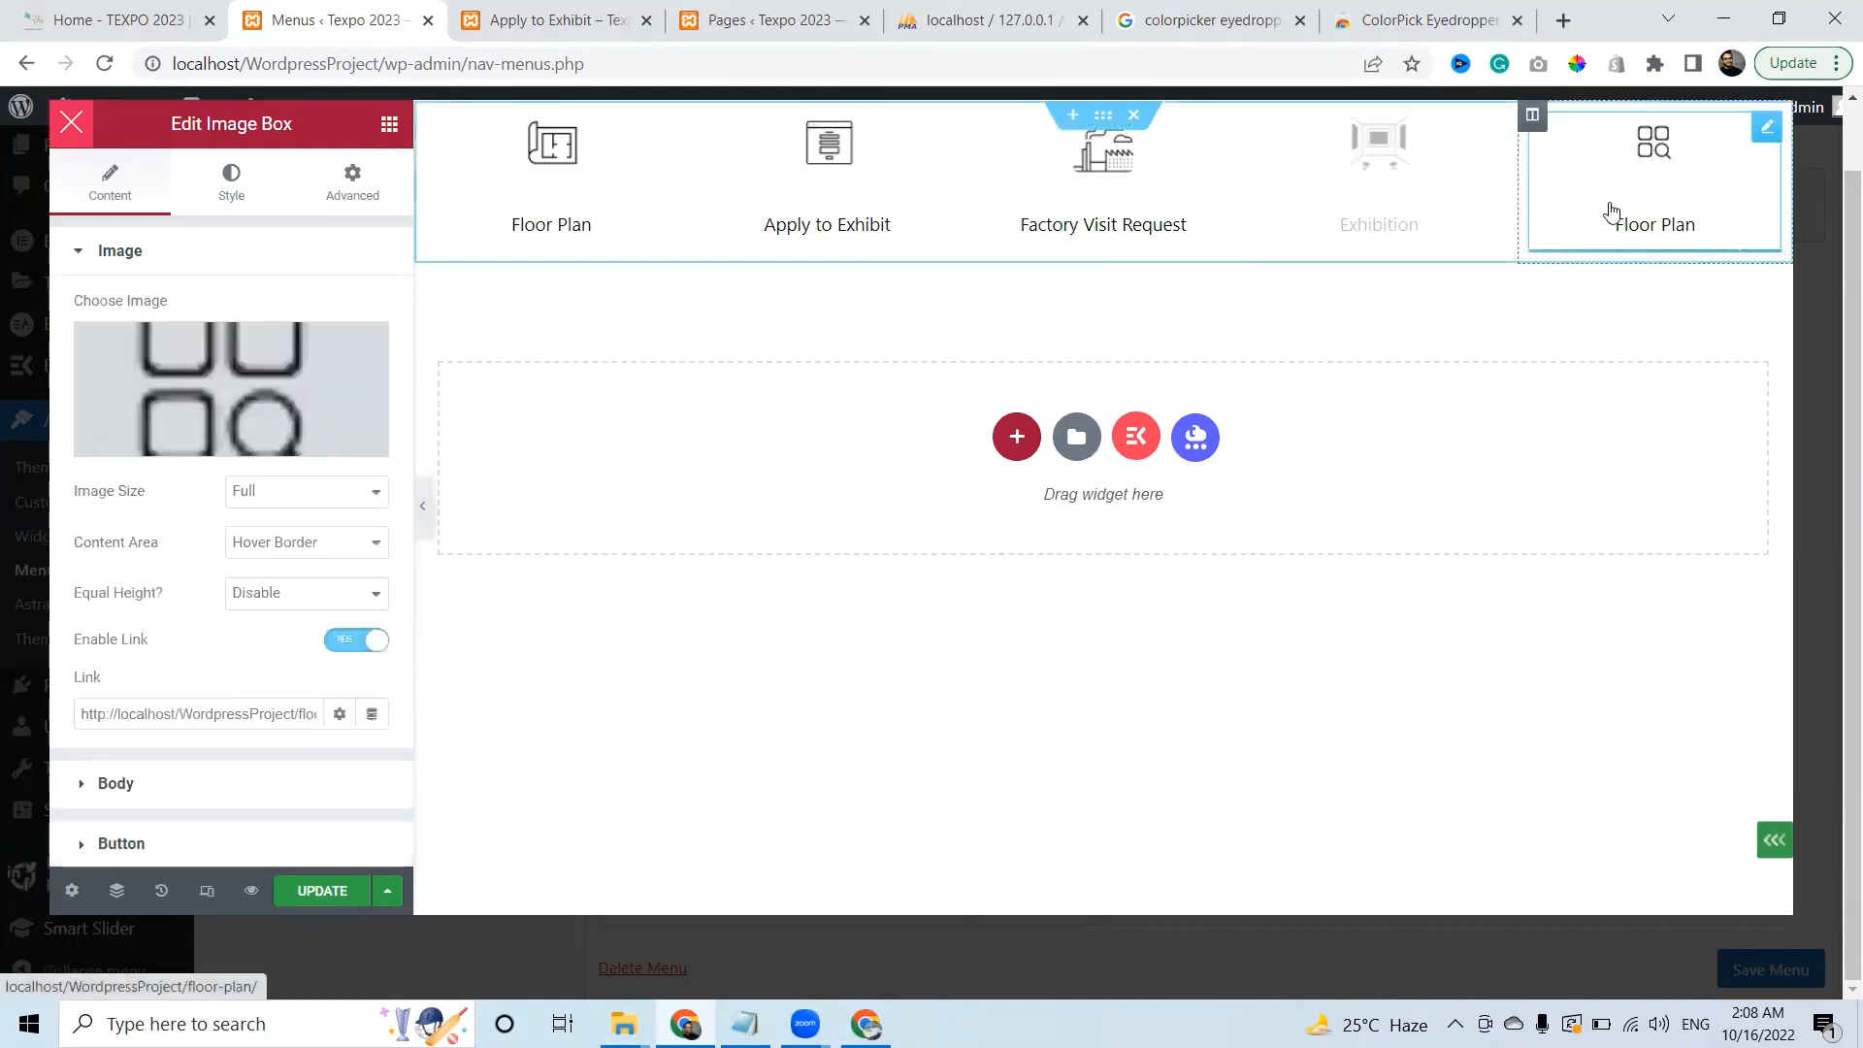
click(112, 255)
click(161, 376)
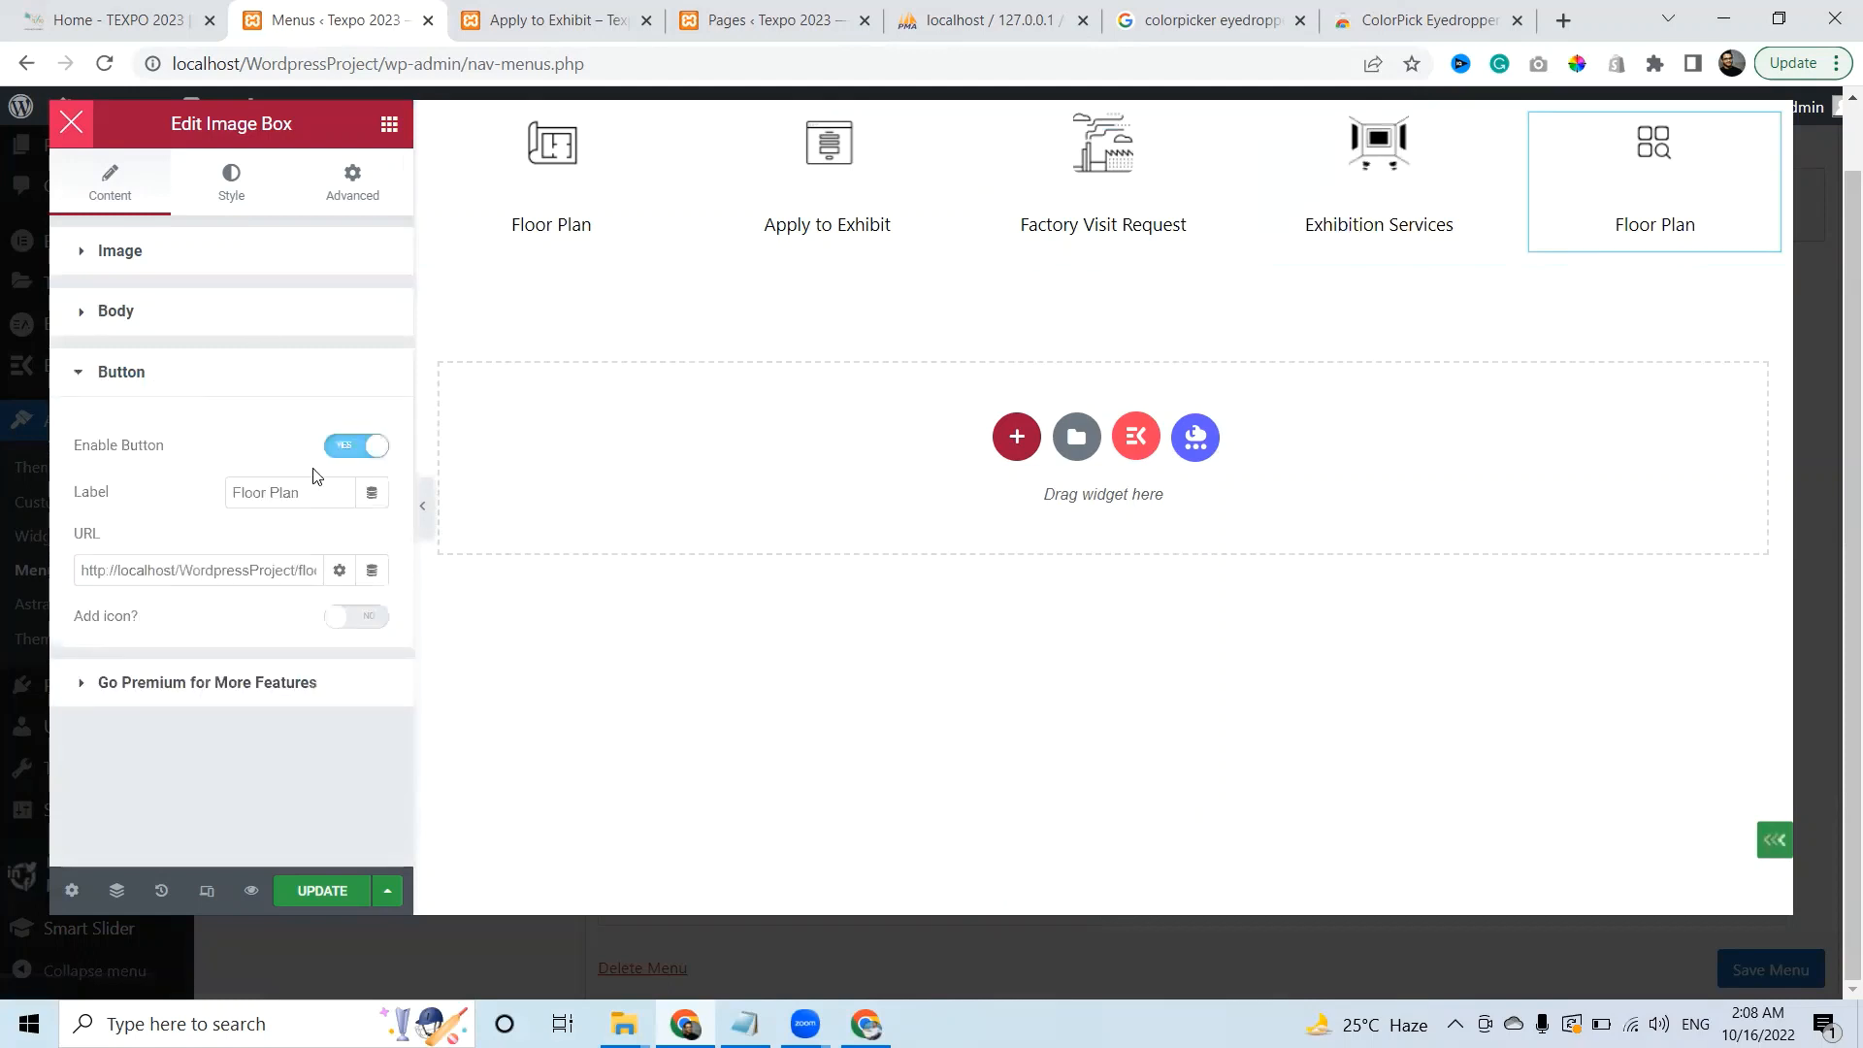
drag(308, 492, 61, 446)
text(Exhibition Categ)
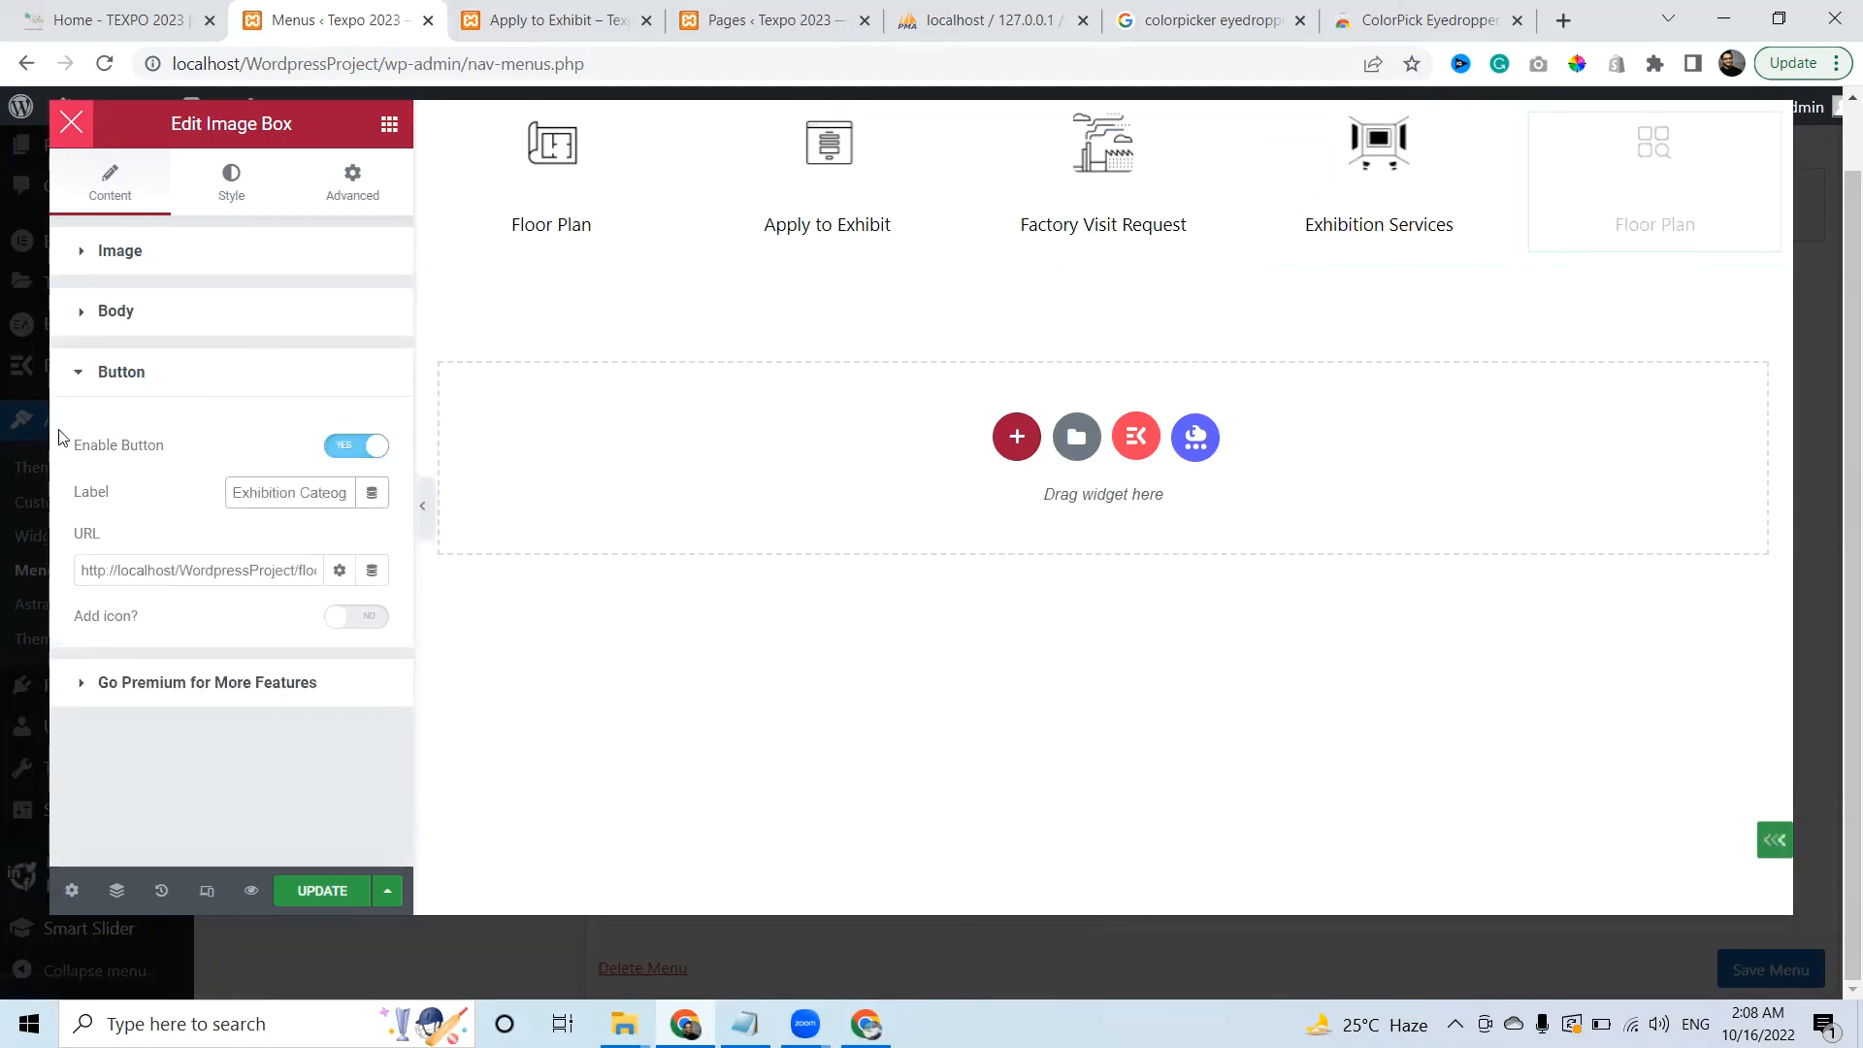
text(ories)
click(321, 891)
On the live TEXPO page, sample the light blue background of the Salient Features section with the ColorPick Eyedropper
click(524, 13)
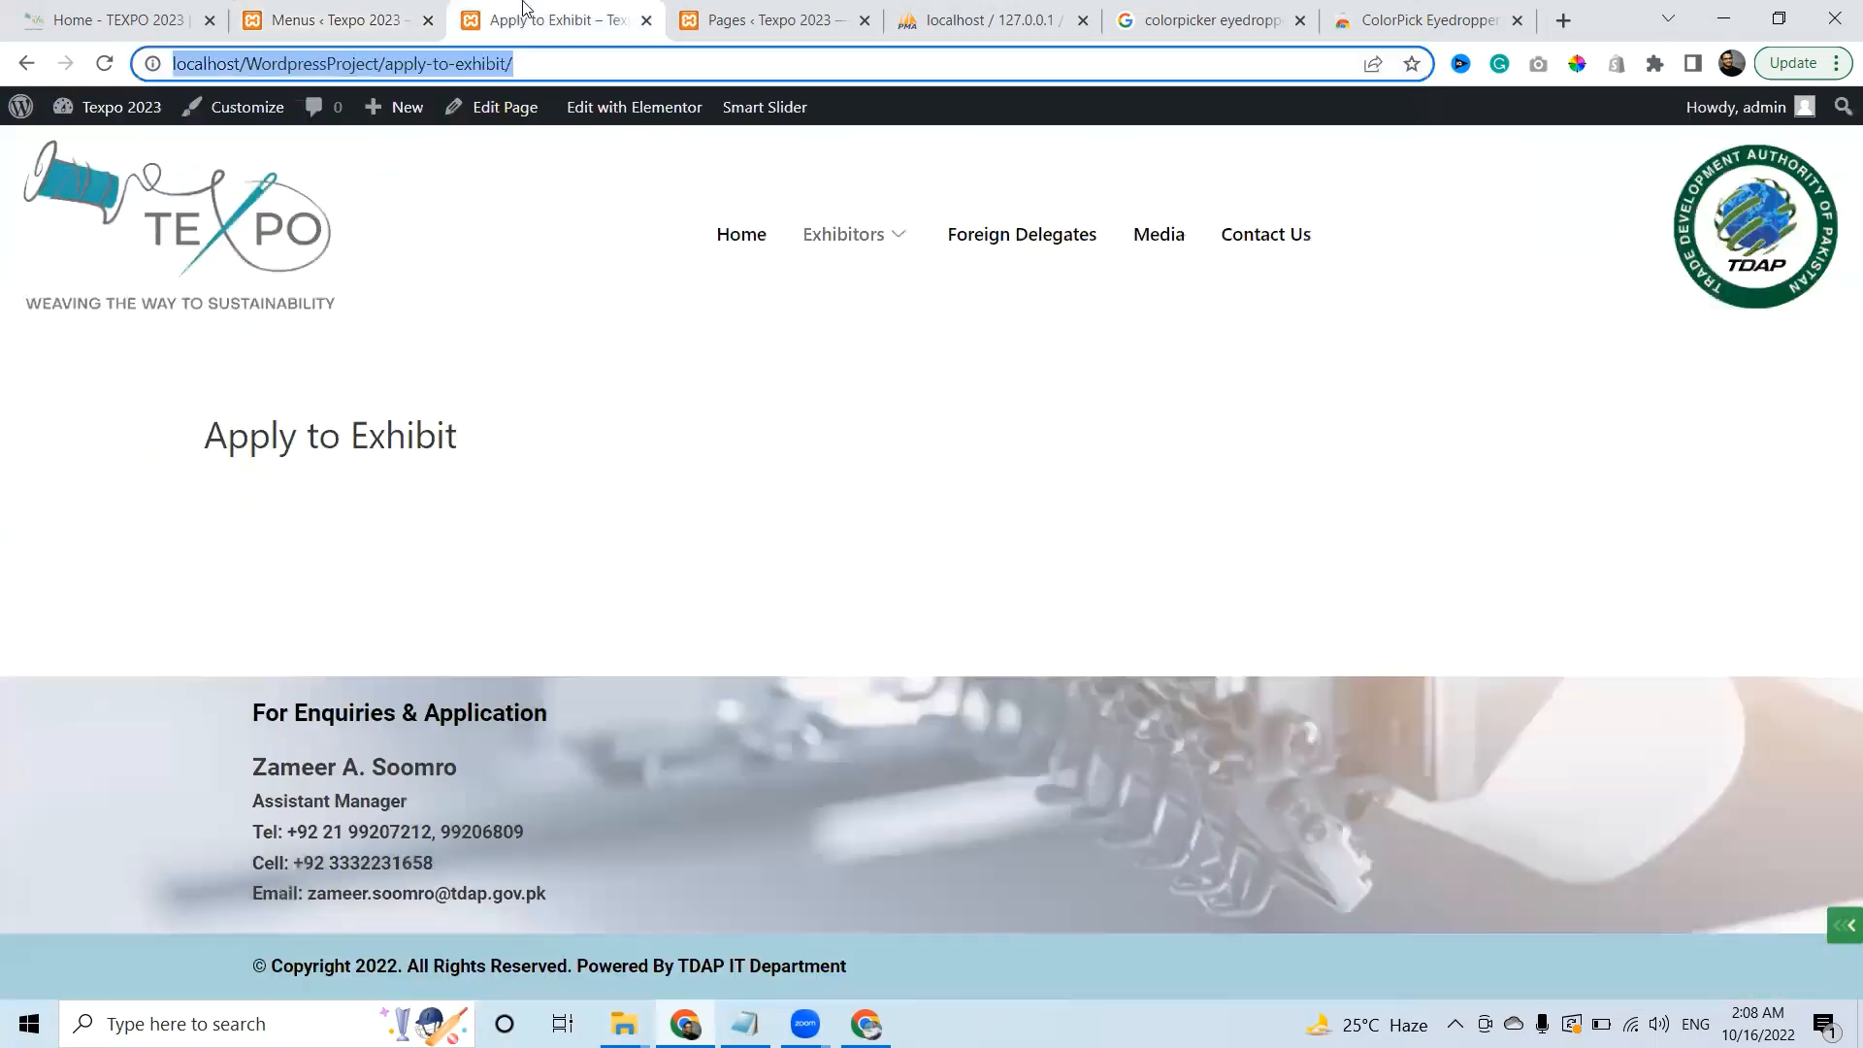
click(115, 13)
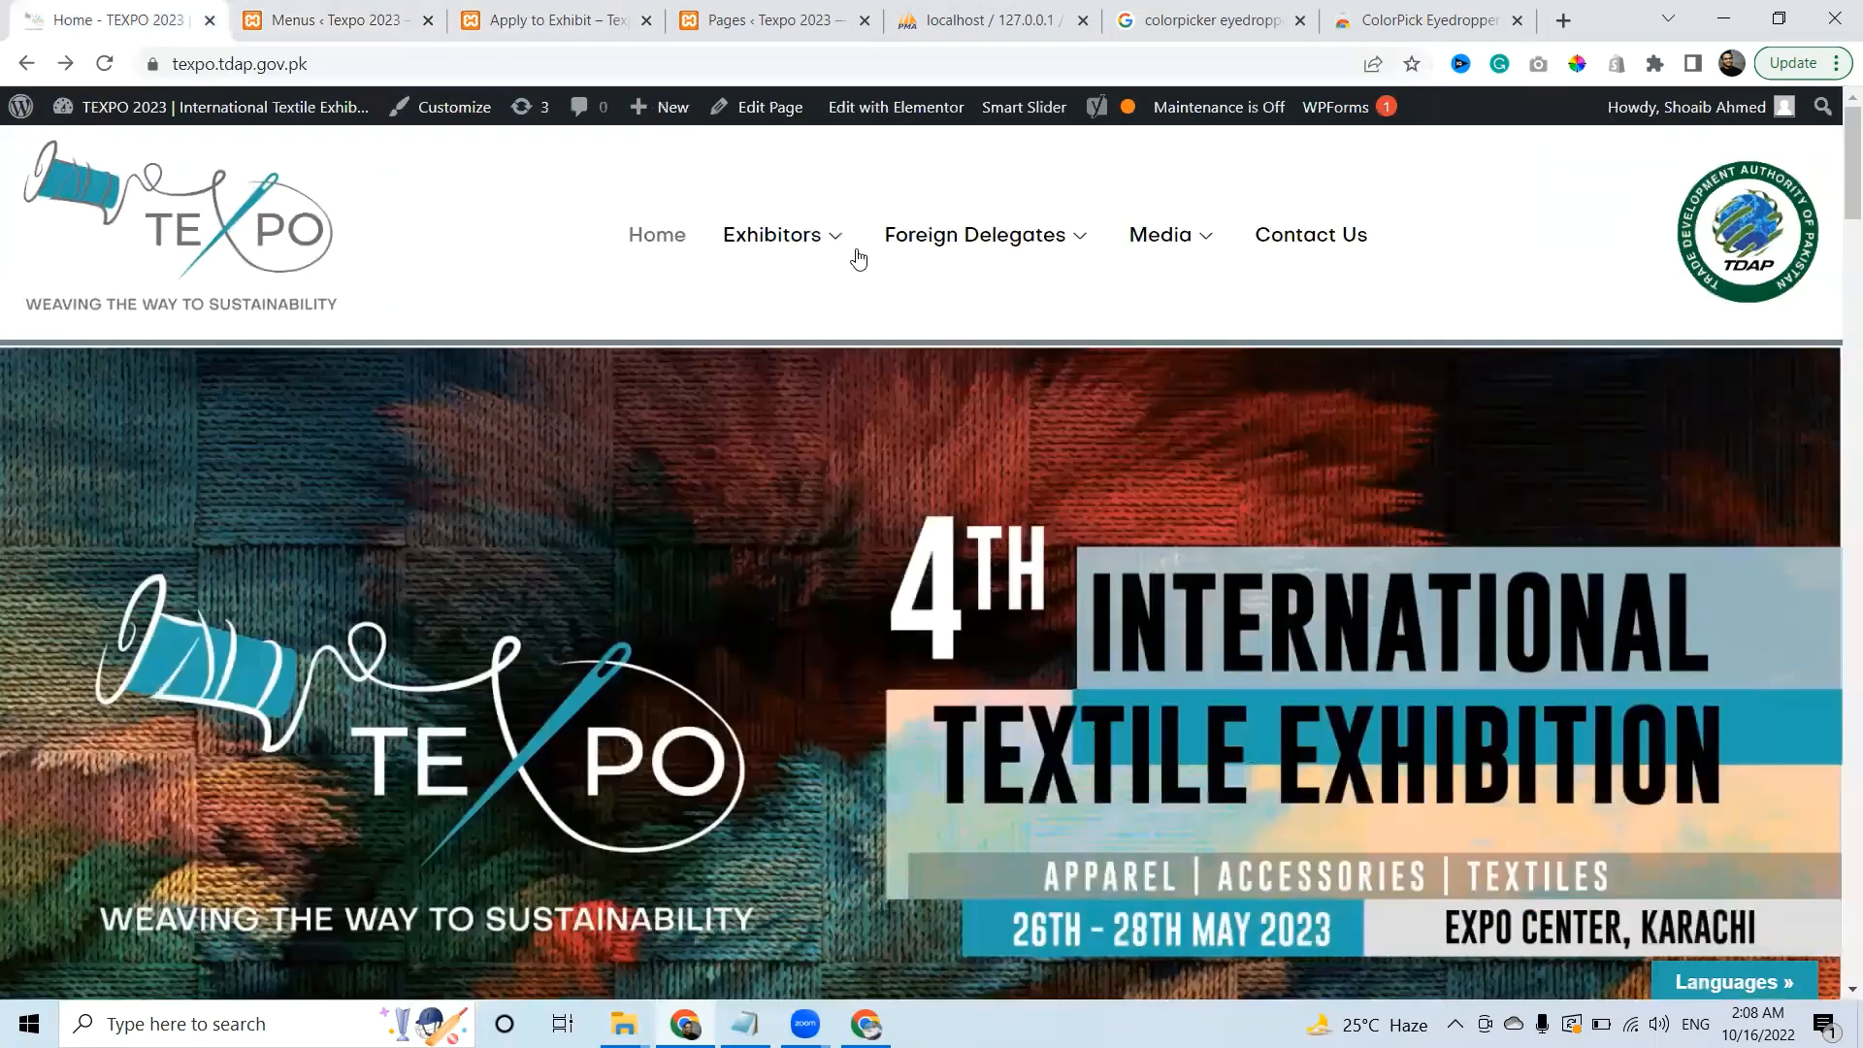
mouse_move(732, 343)
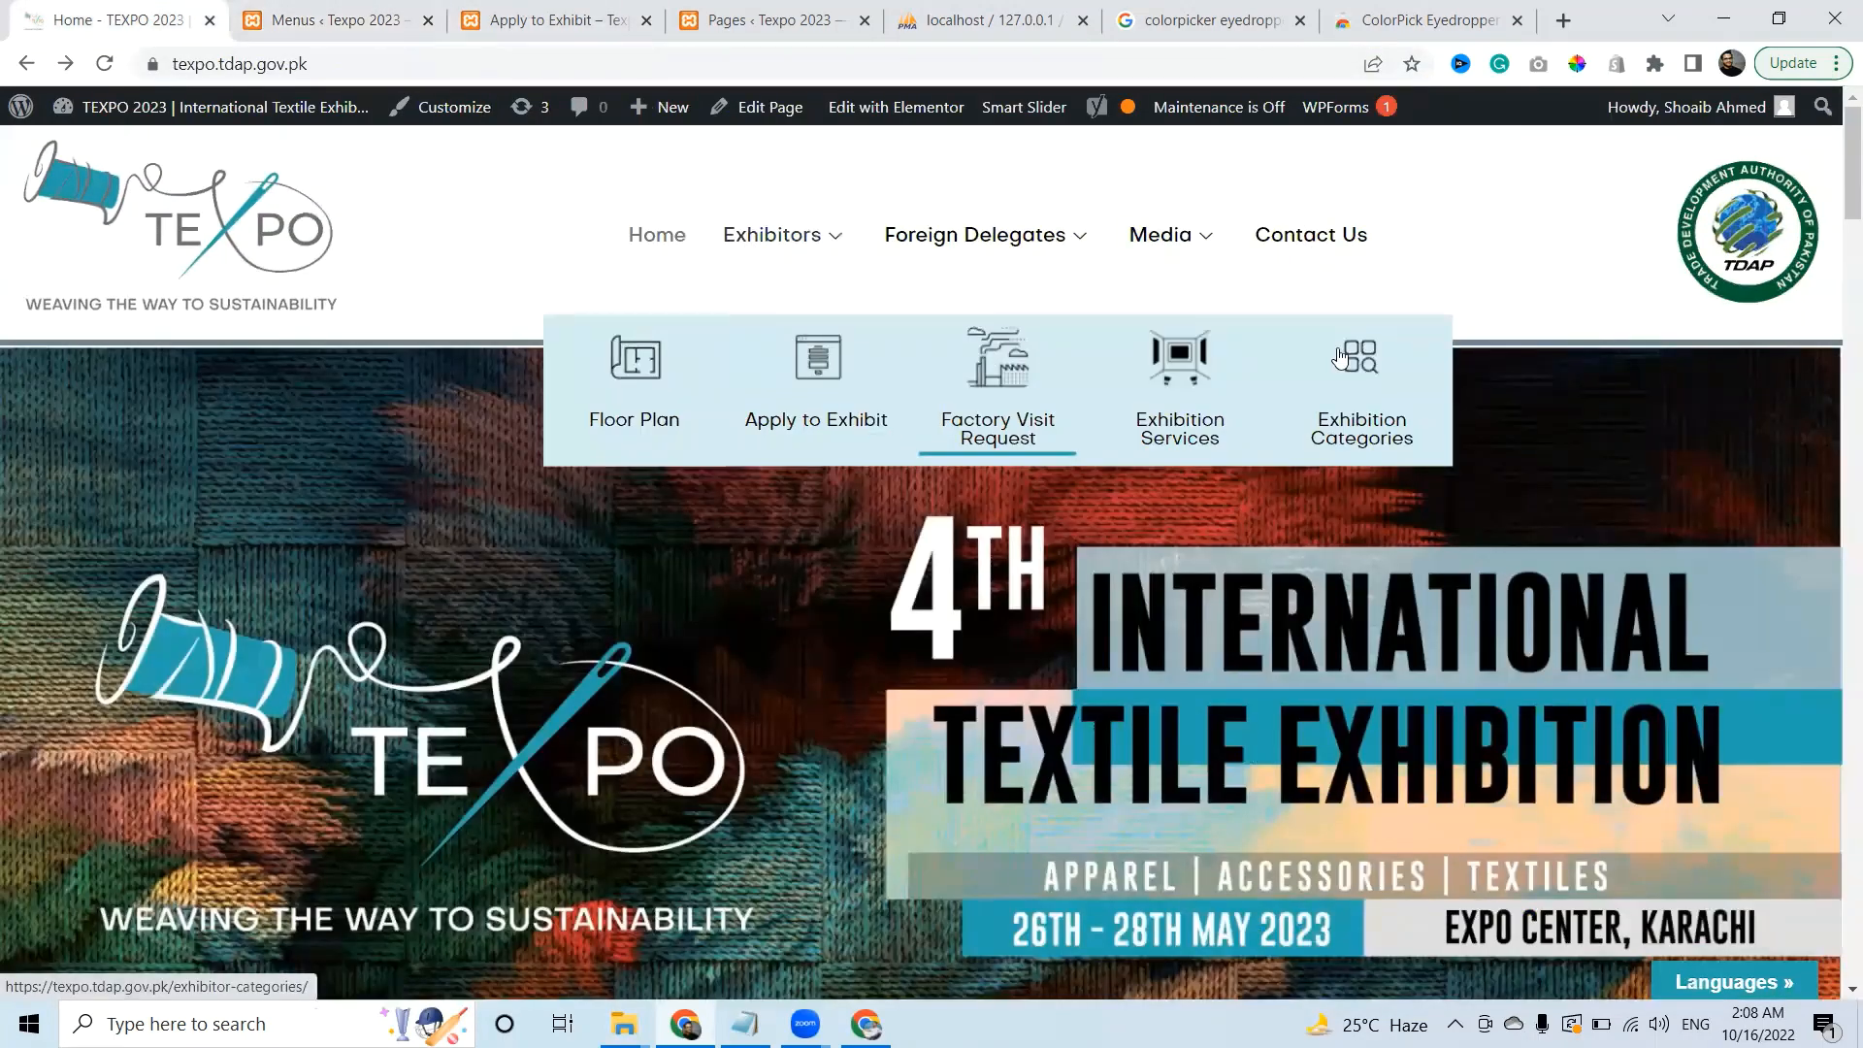
mouse_move(1708, 97)
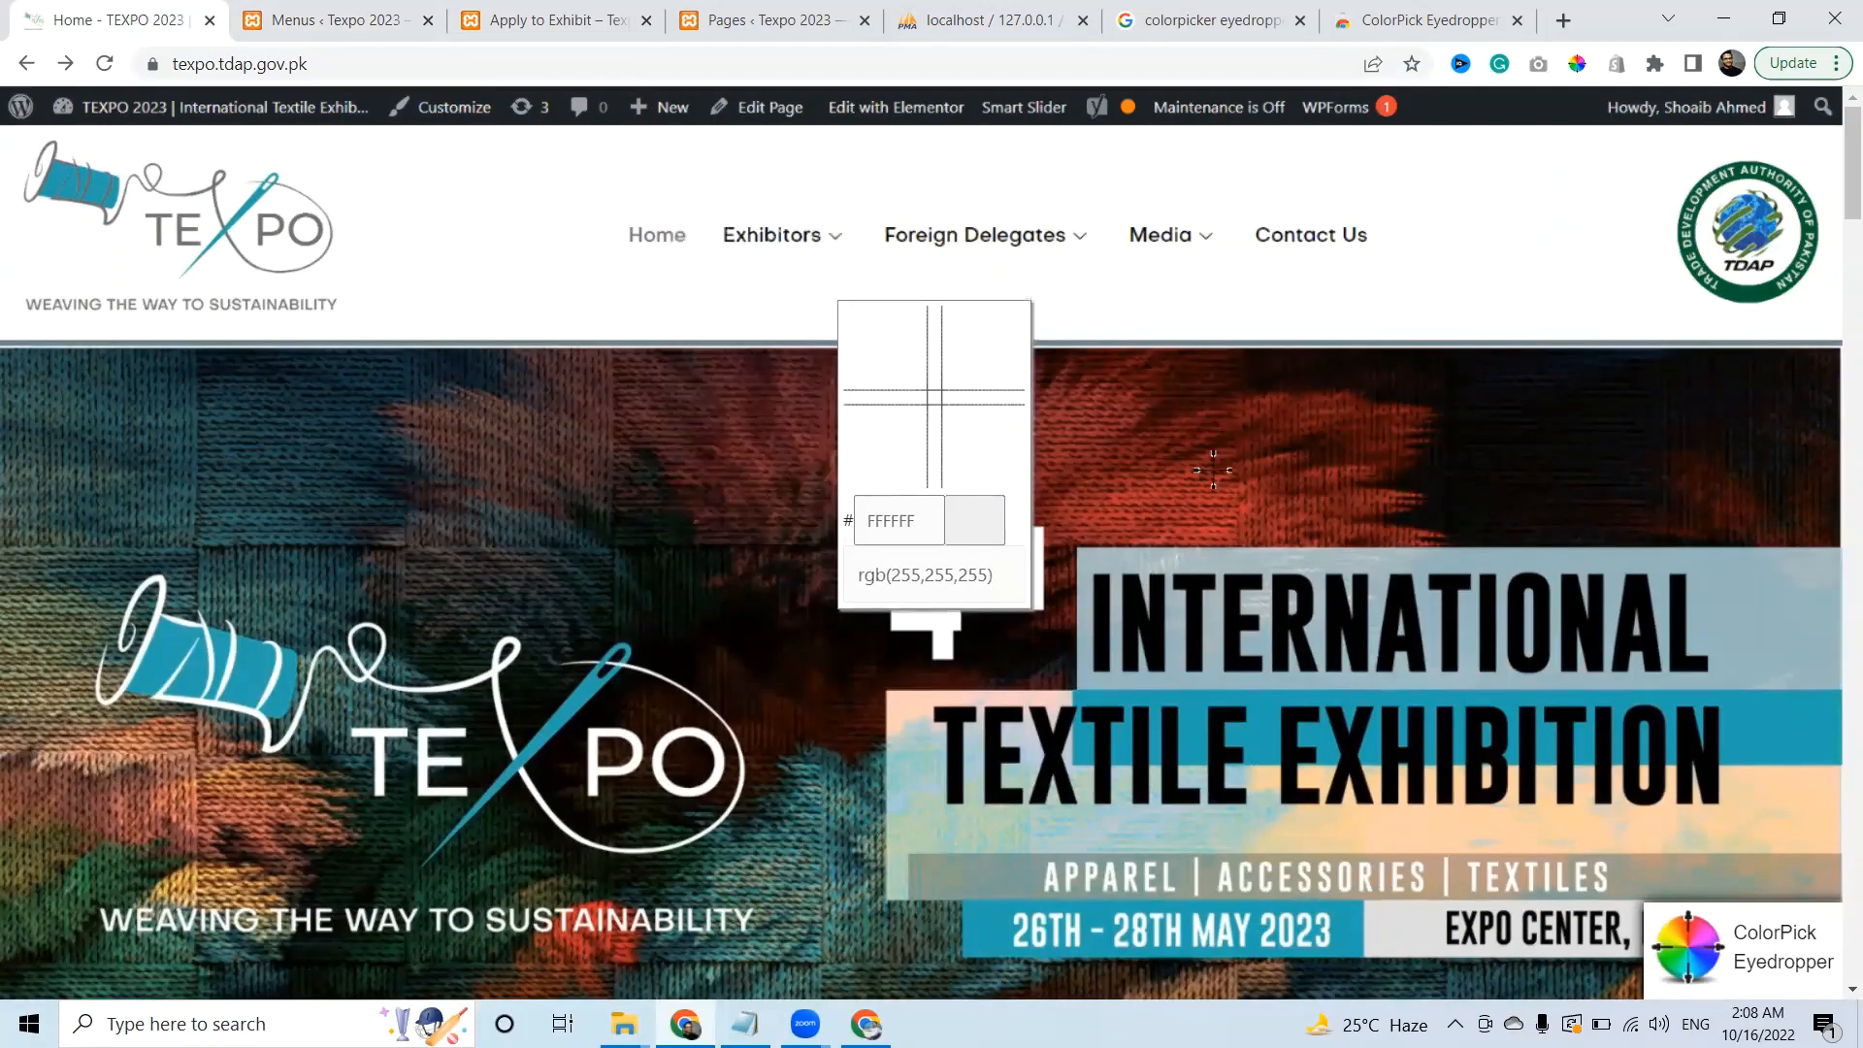
key(Escape)
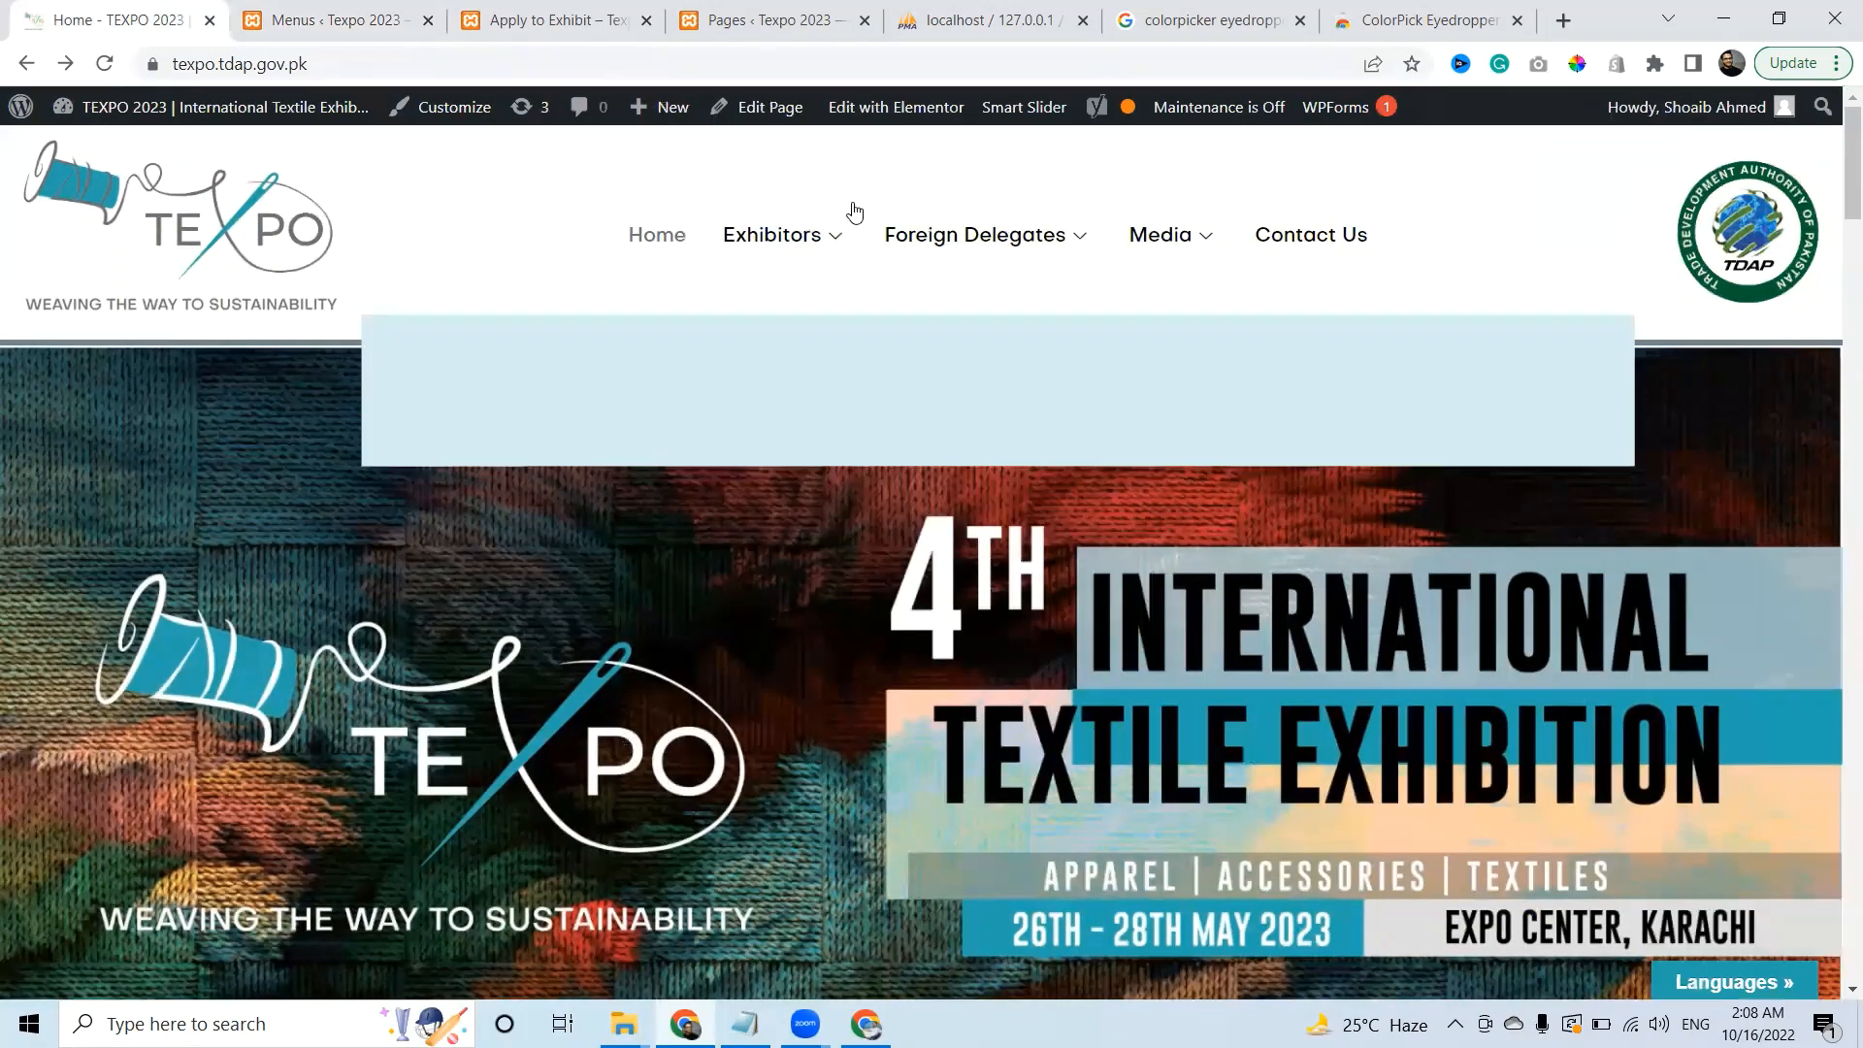
mouse_move(810, 241)
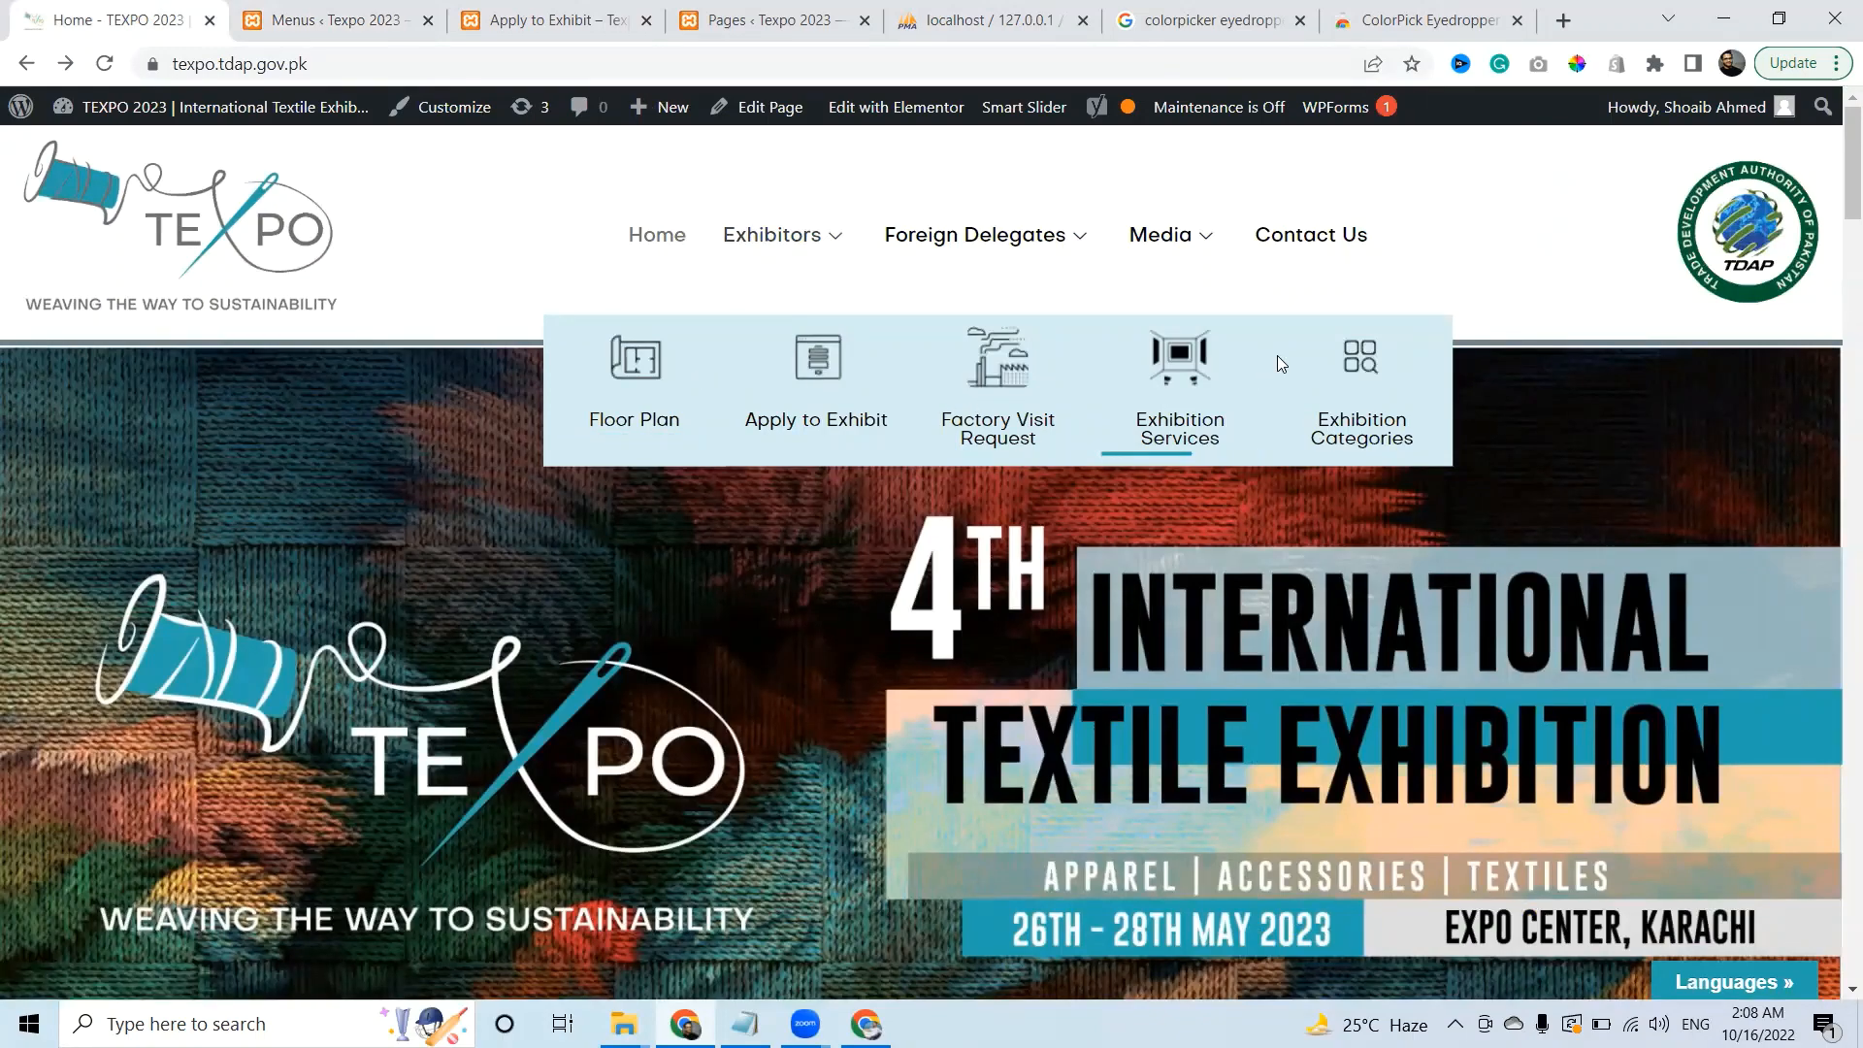
scroll(1835, 309, down, 1)
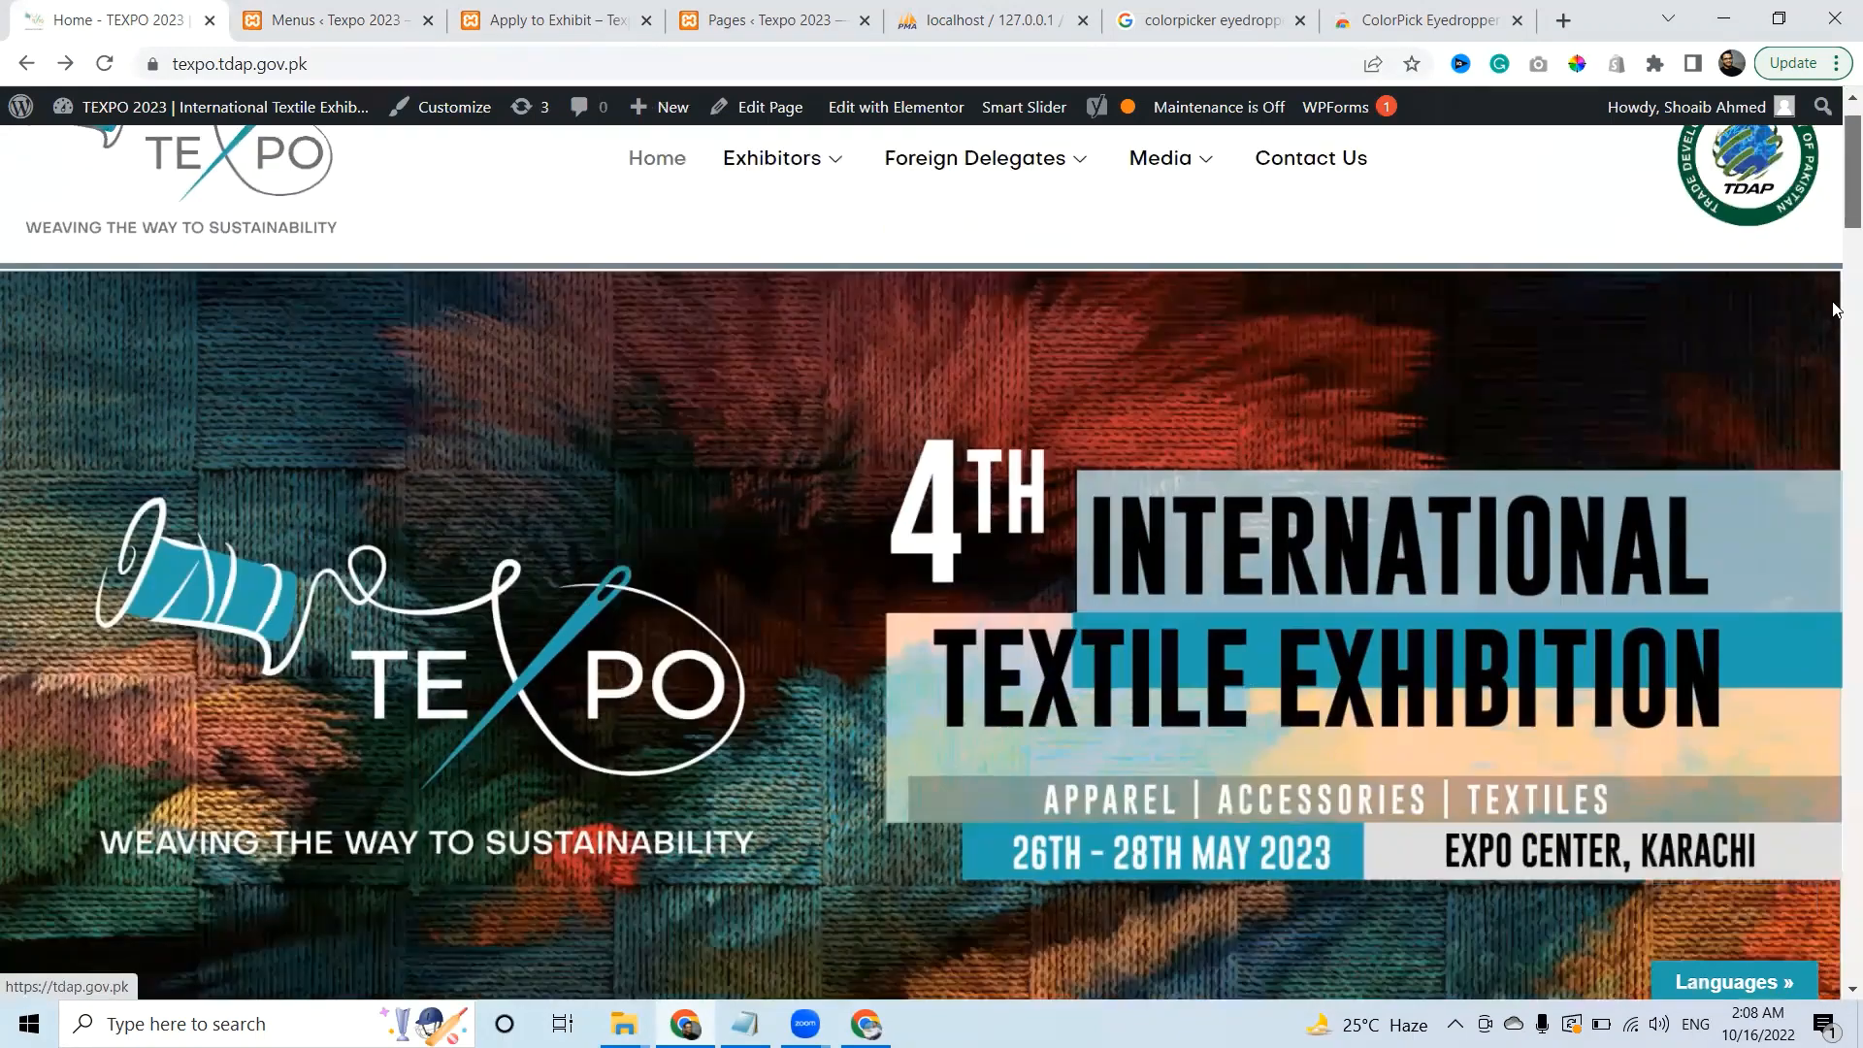
scroll(1835, 484, down, 10)
scroll(1680, 465, down, 10)
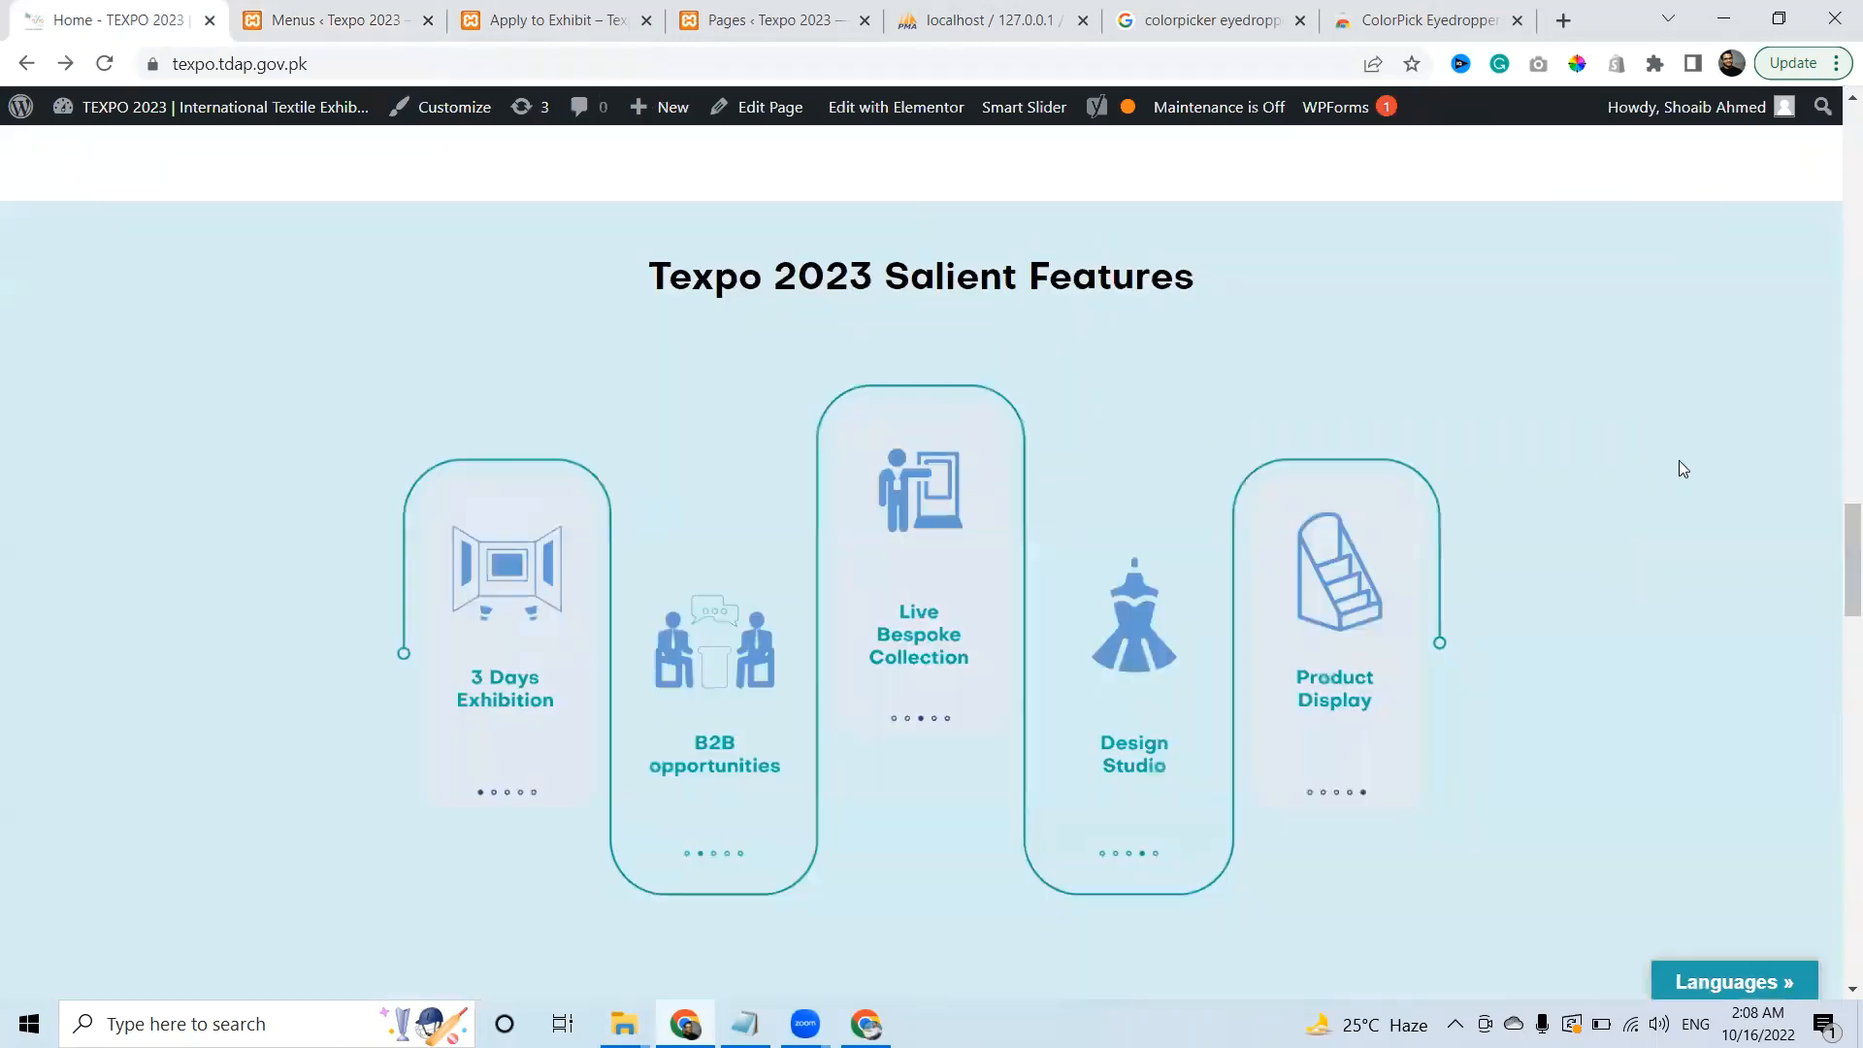
click(1501, 282)
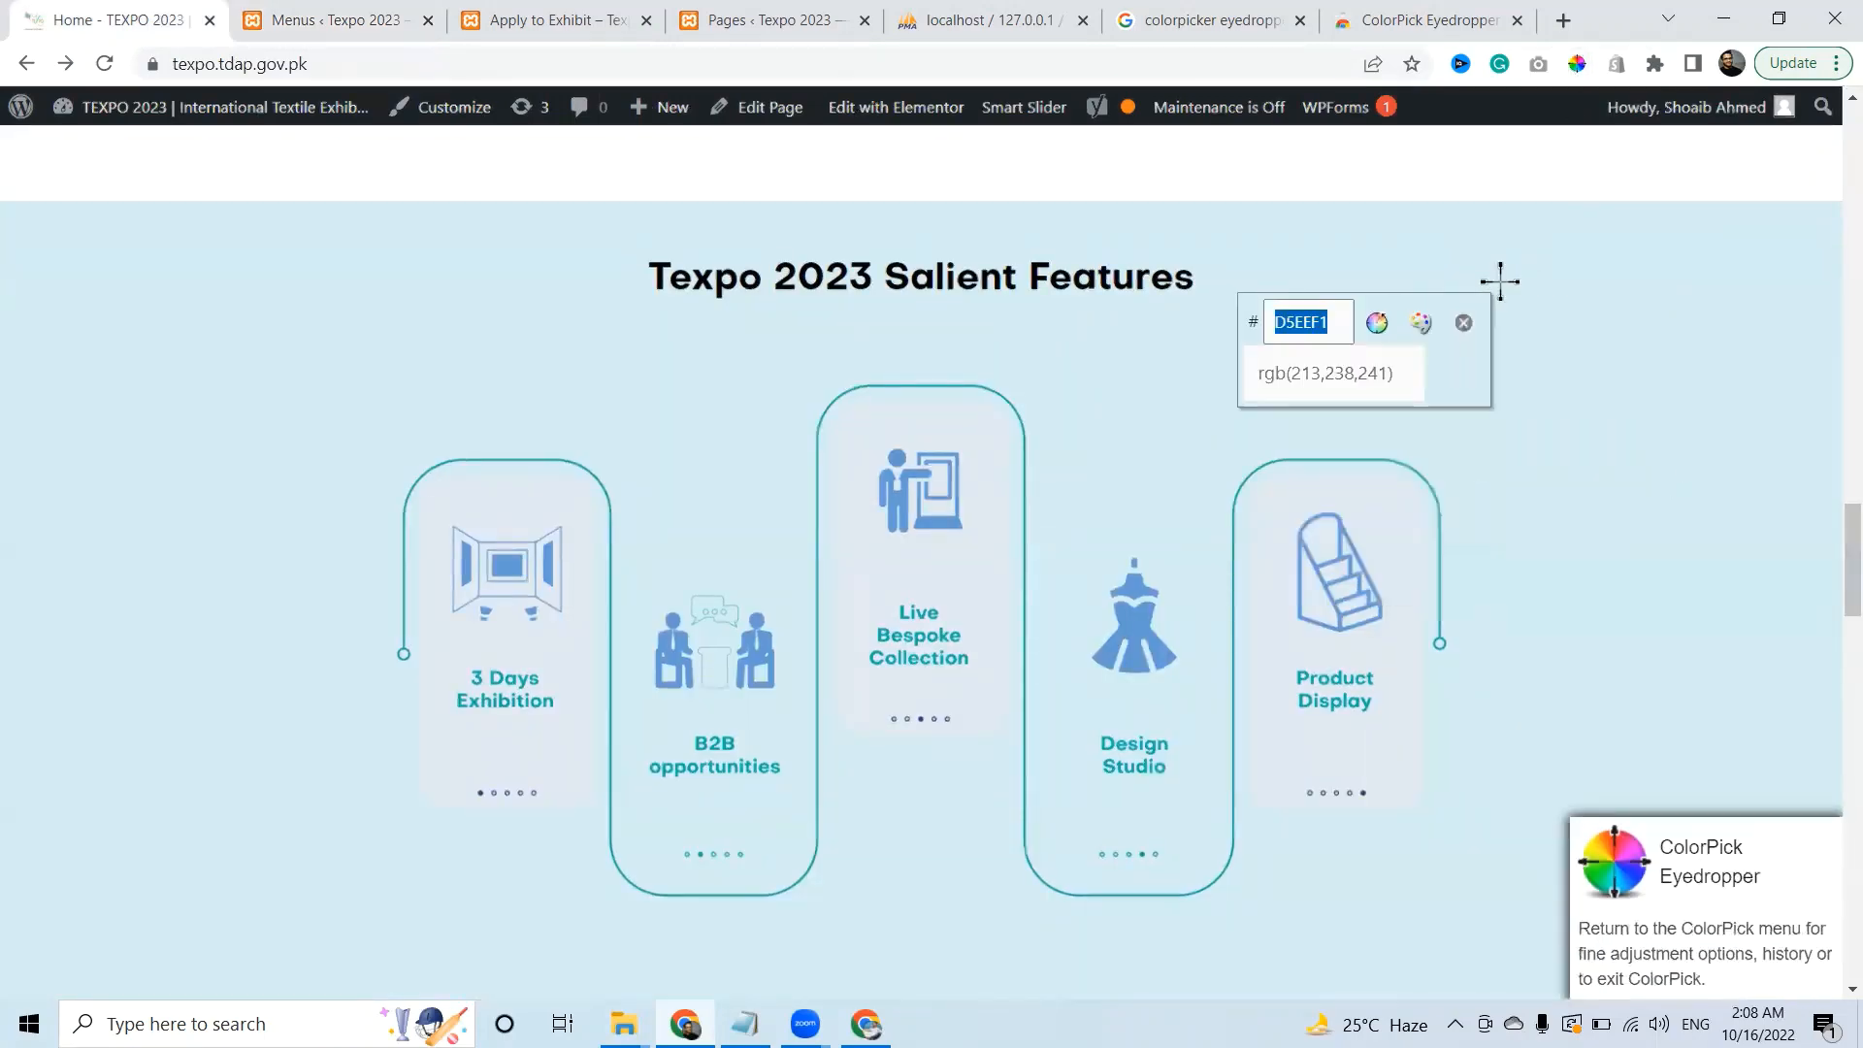
Give the section holding the five image boxes in the local mega menu a solid D5EEF1 background and update the content
click(340, 20)
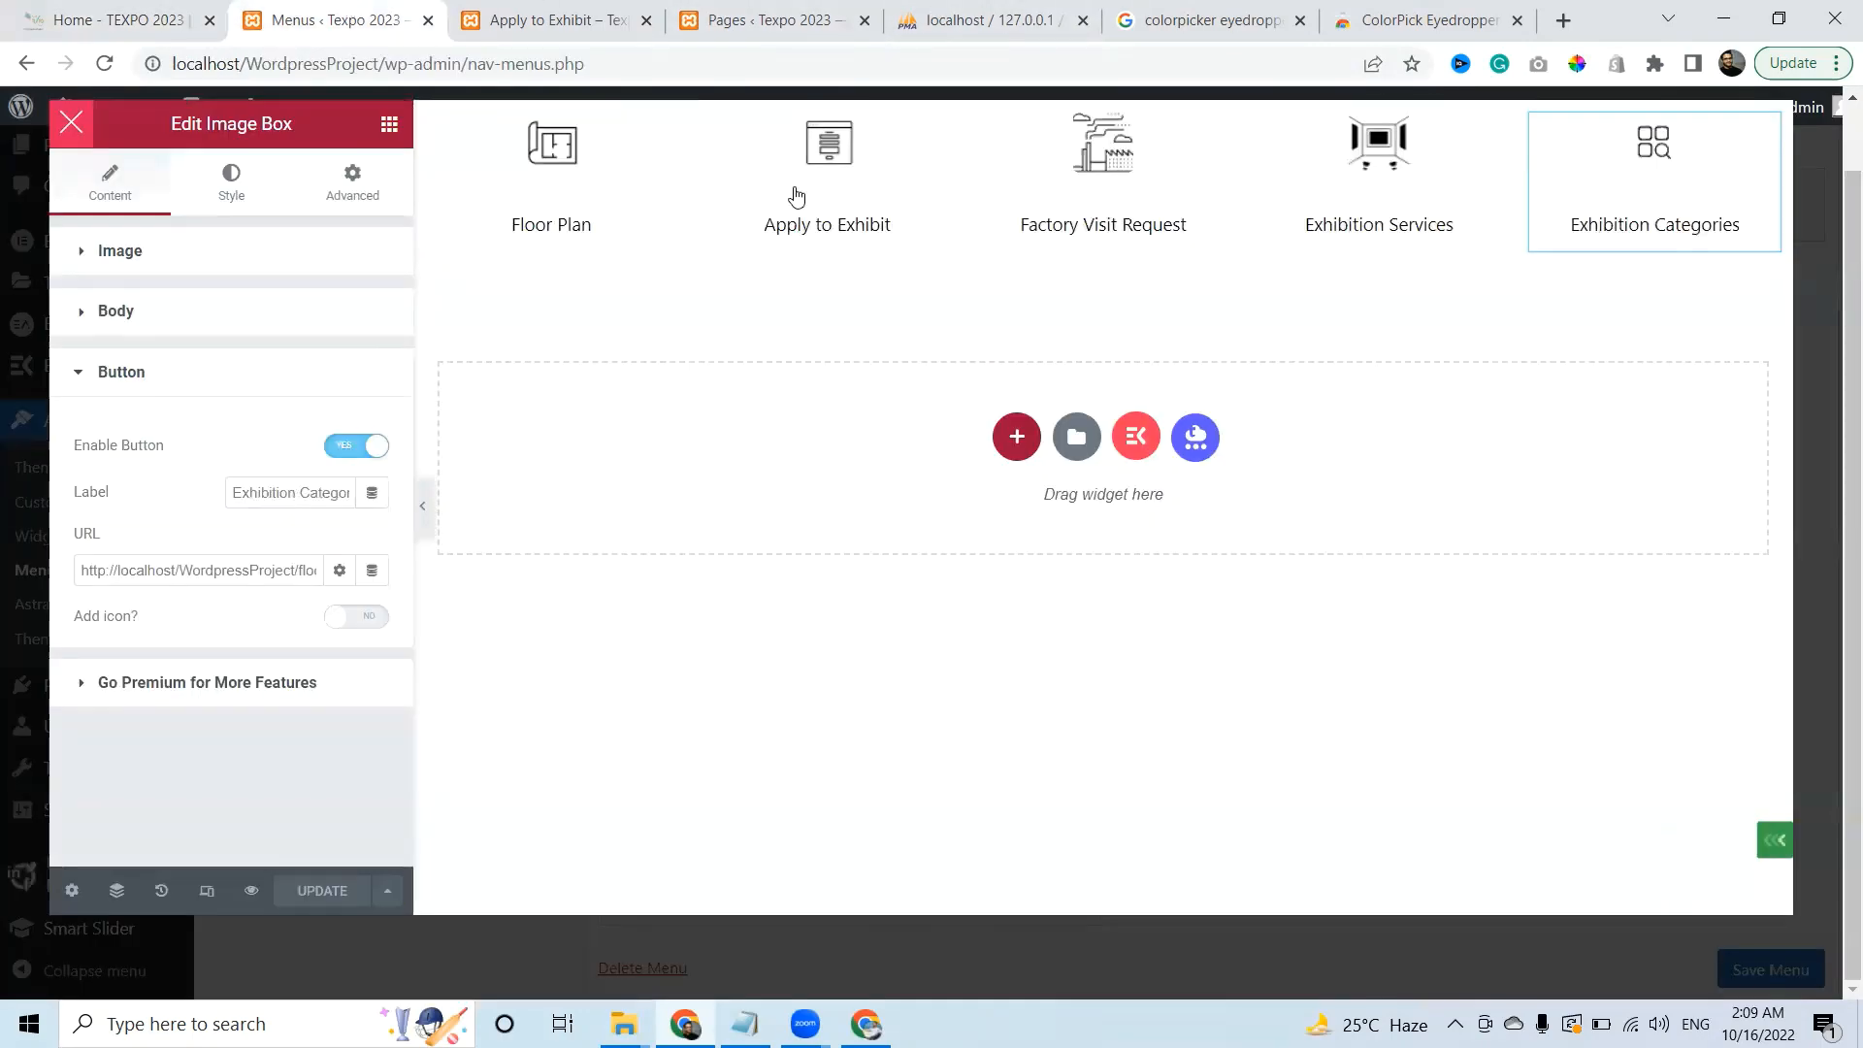
click(1104, 116)
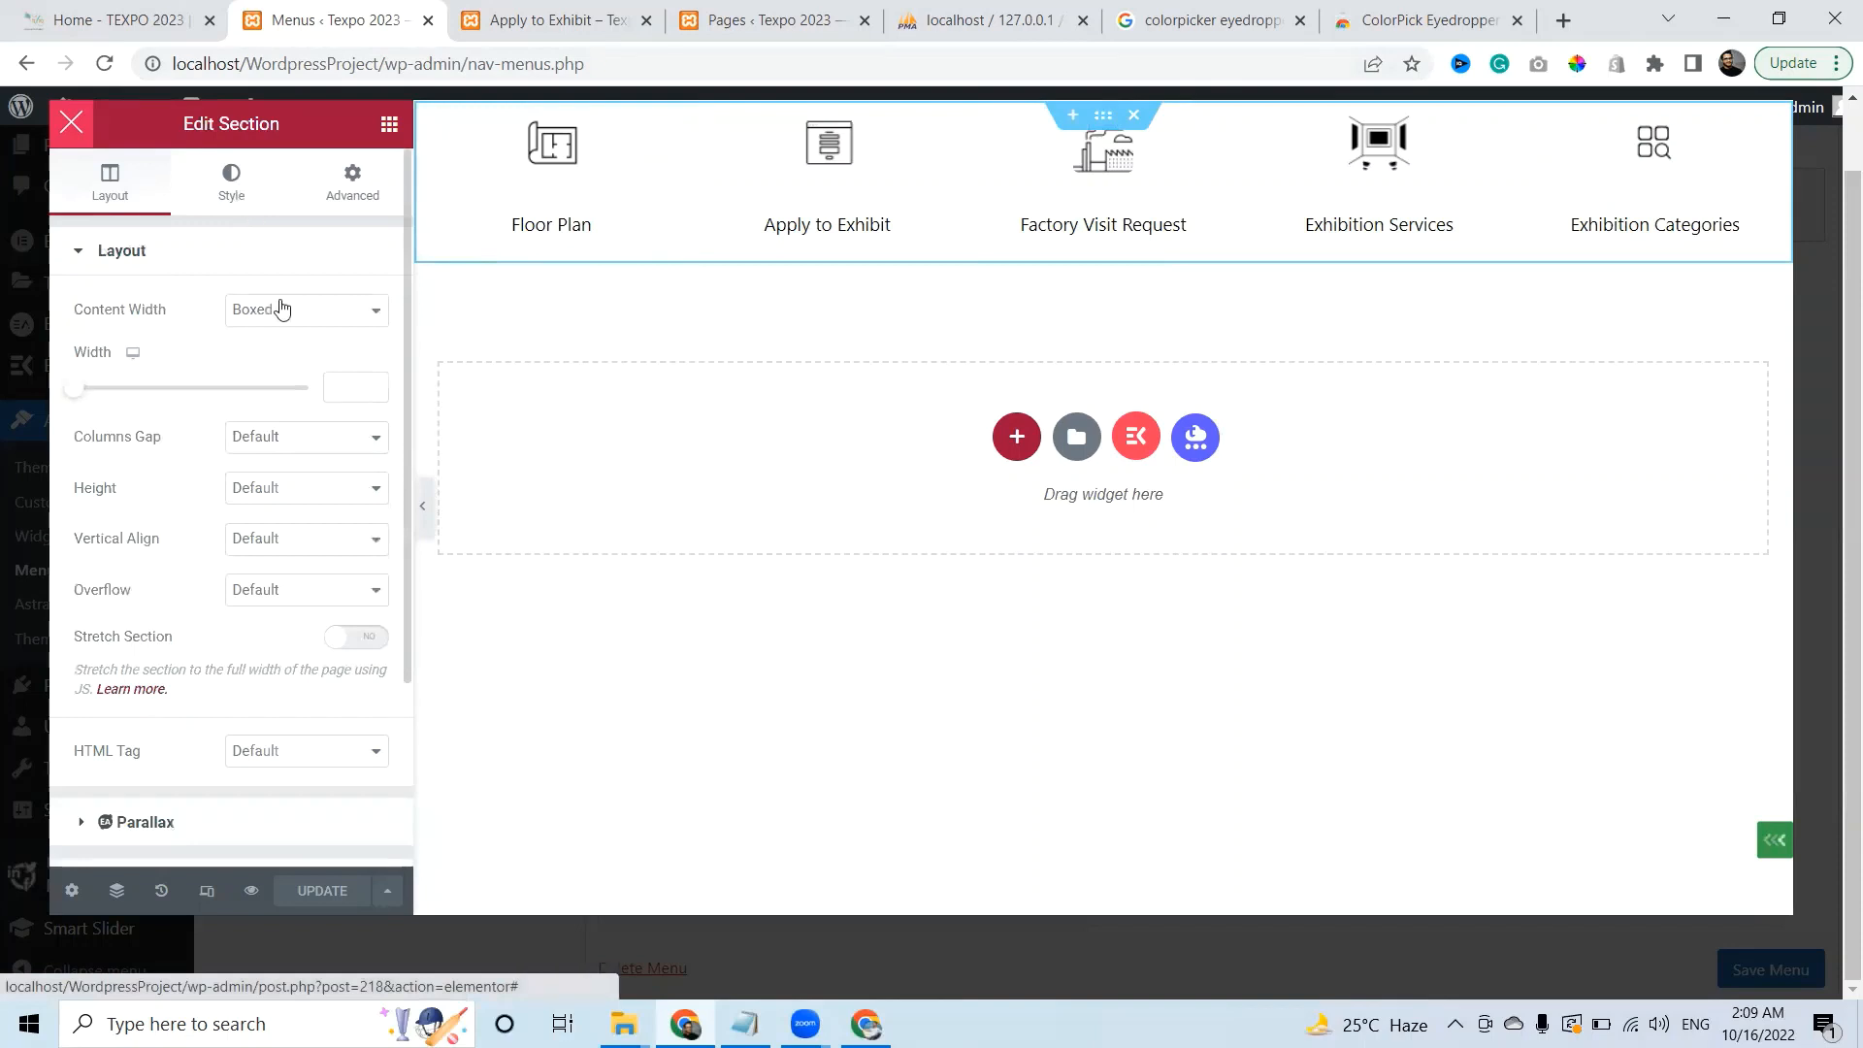
click(233, 184)
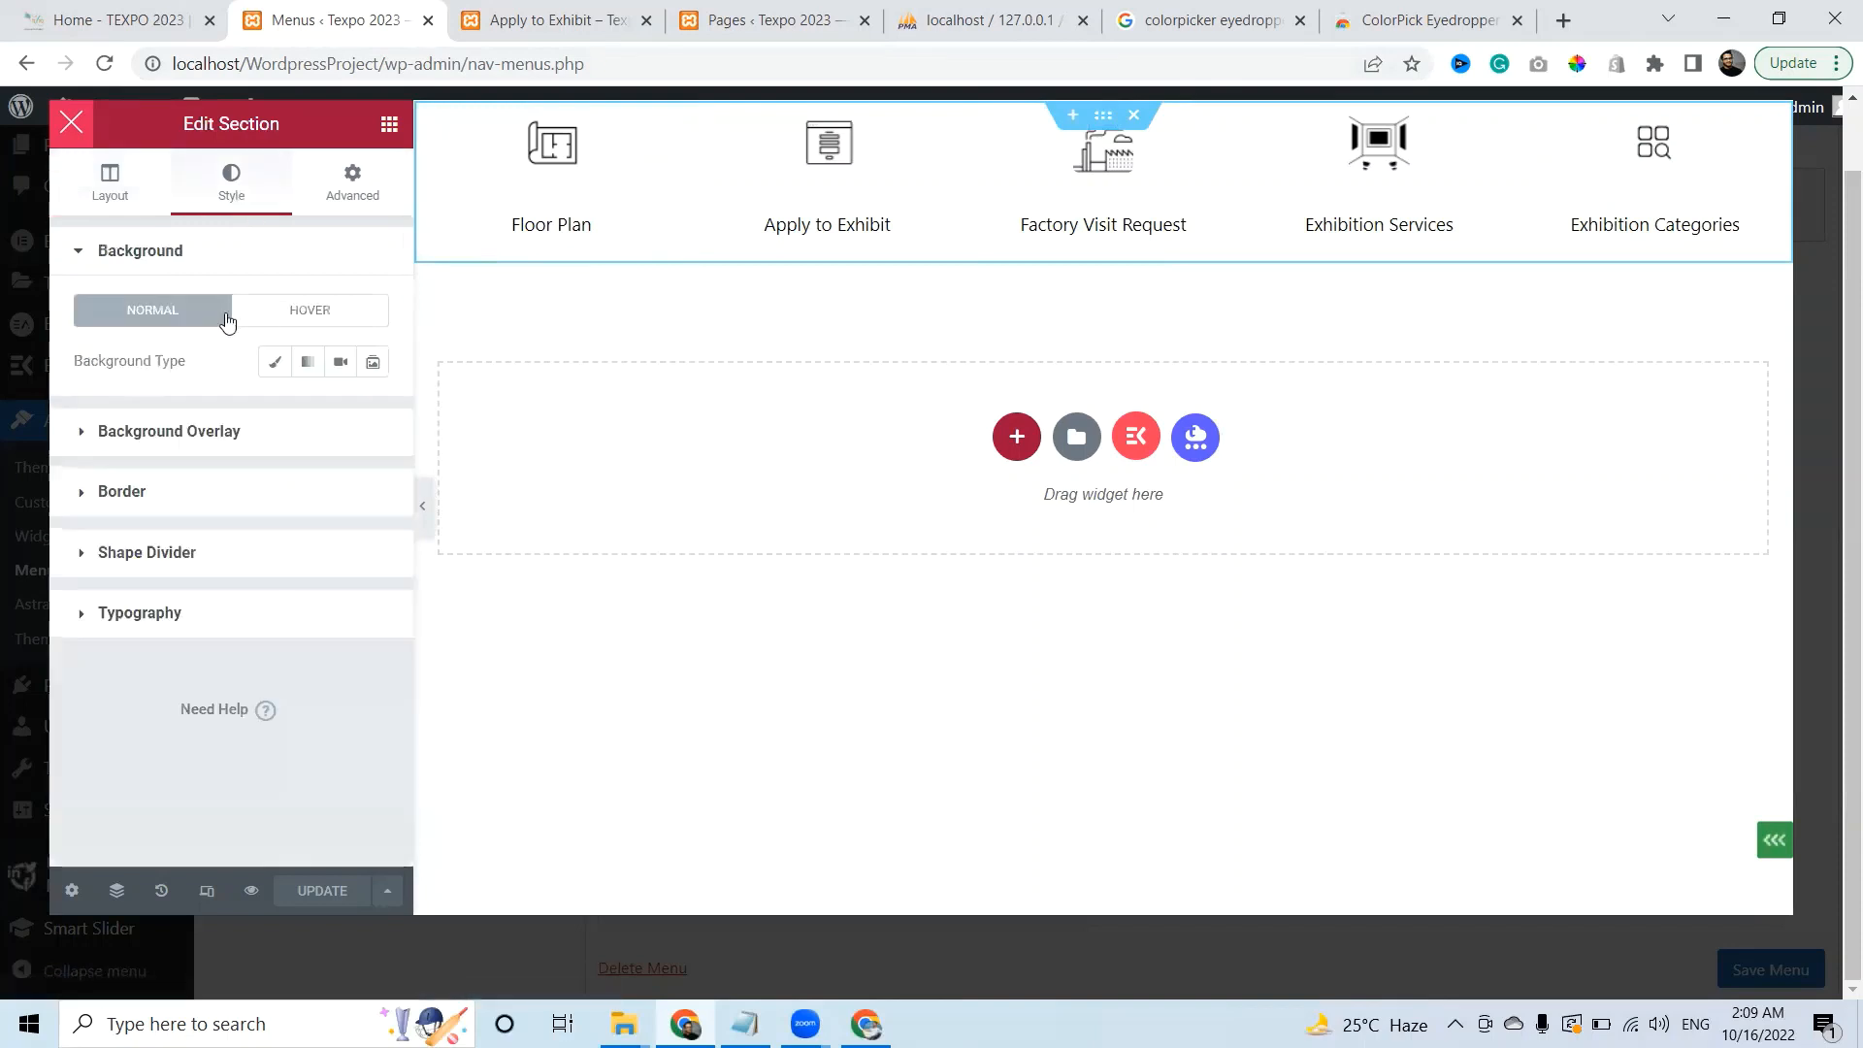
click(276, 363)
click(374, 415)
text(D5EEF1)
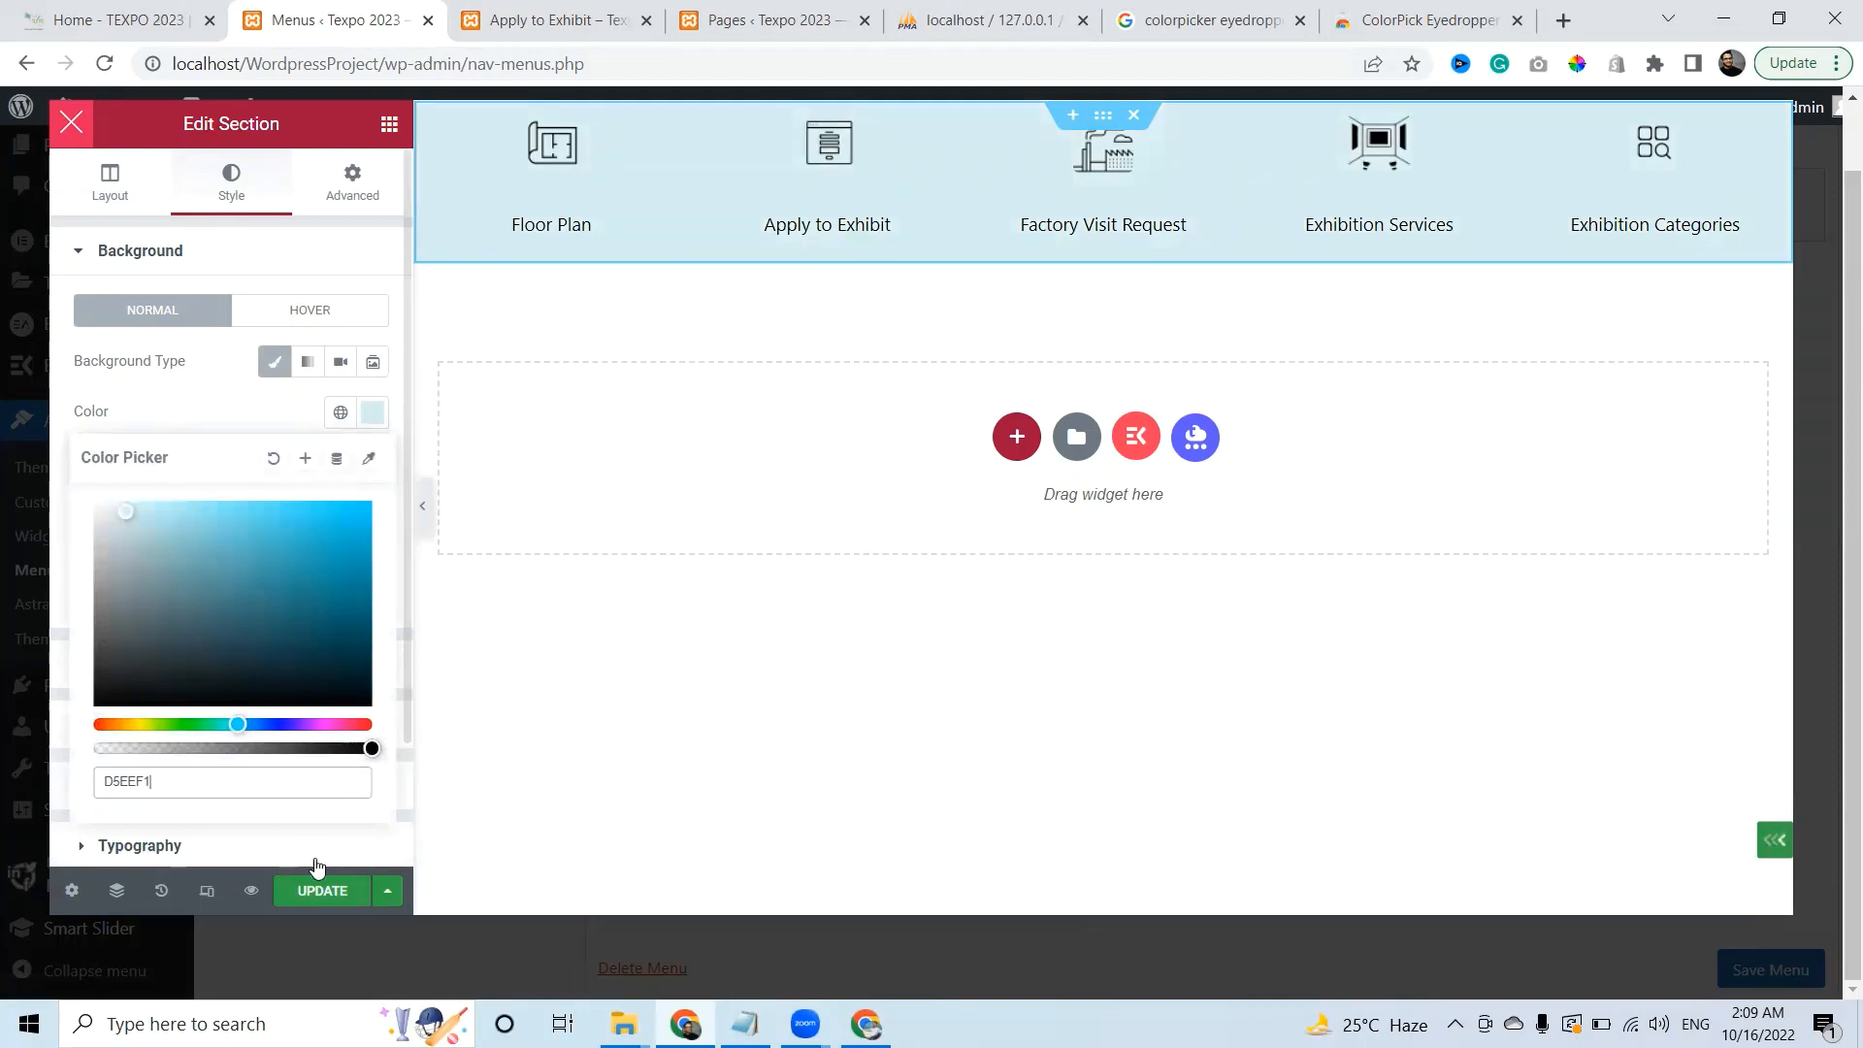
click(342, 891)
click(342, 891)
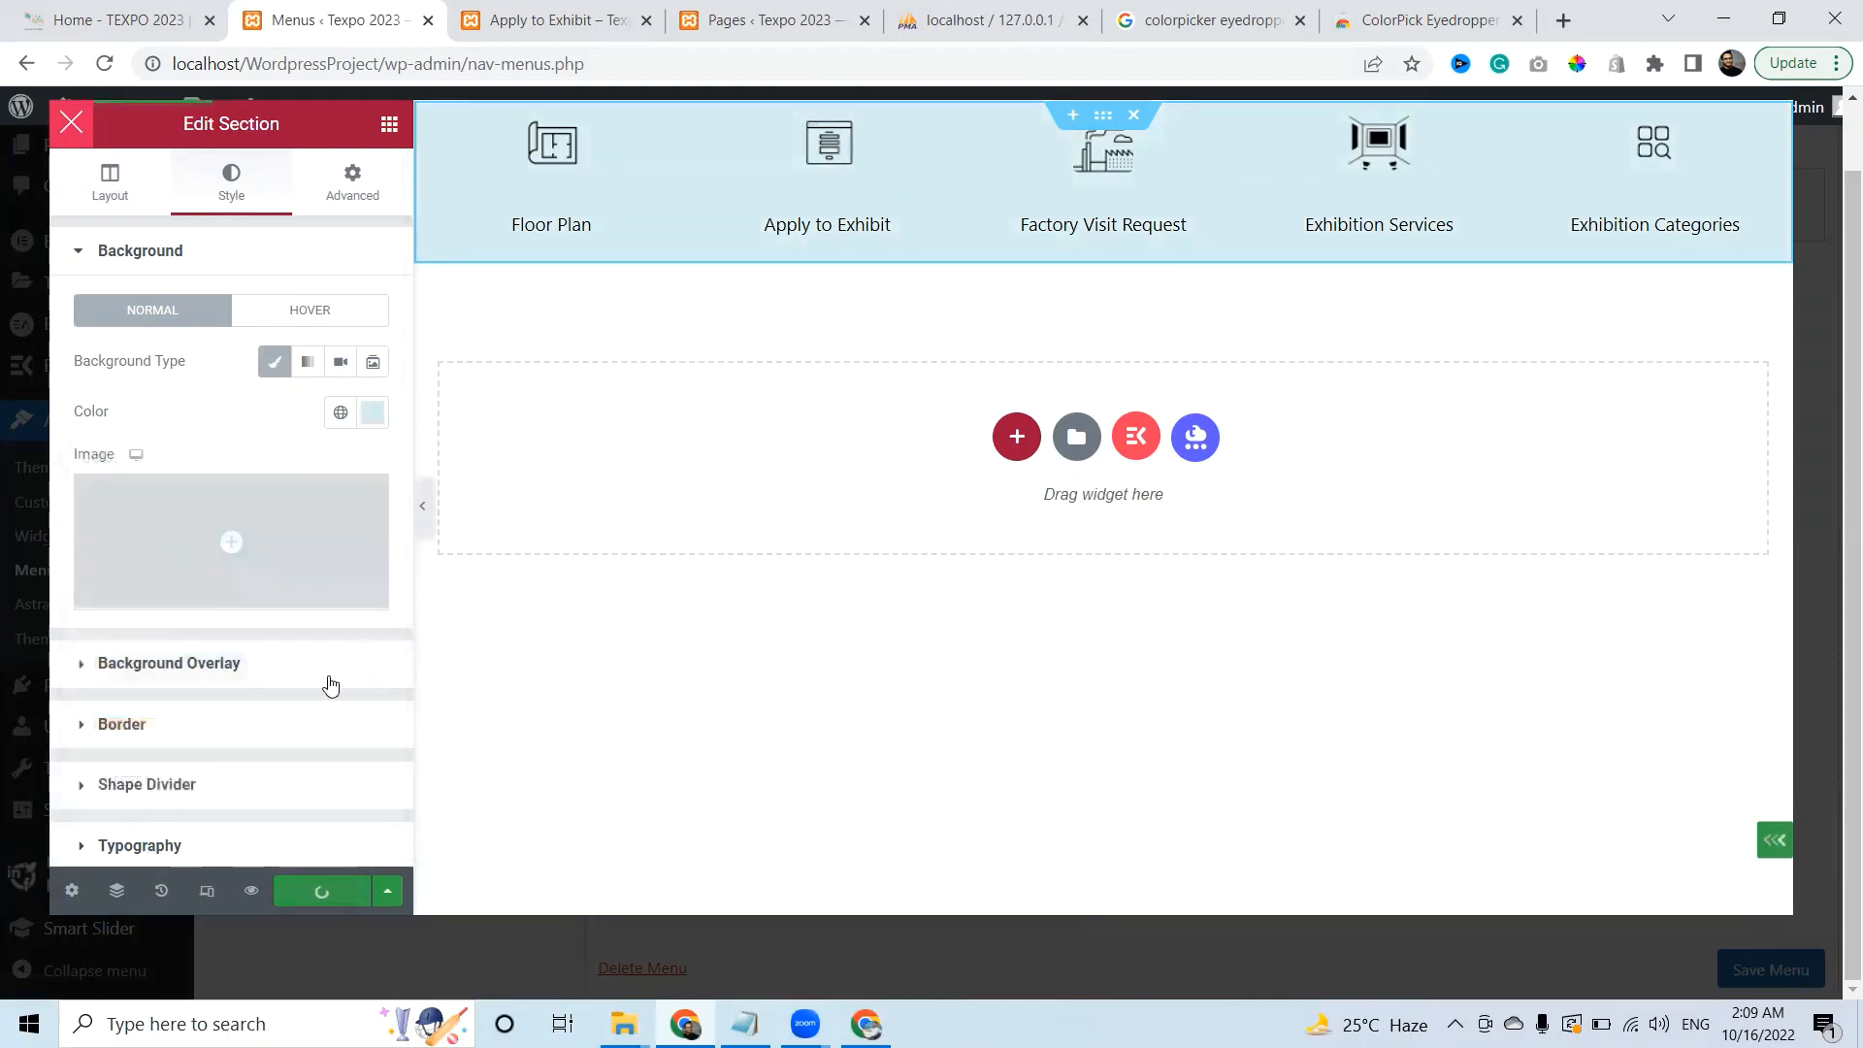
Leave the mega menu content editor, save the Exhibitors mega menu settings and save Main Menu
click(70, 121)
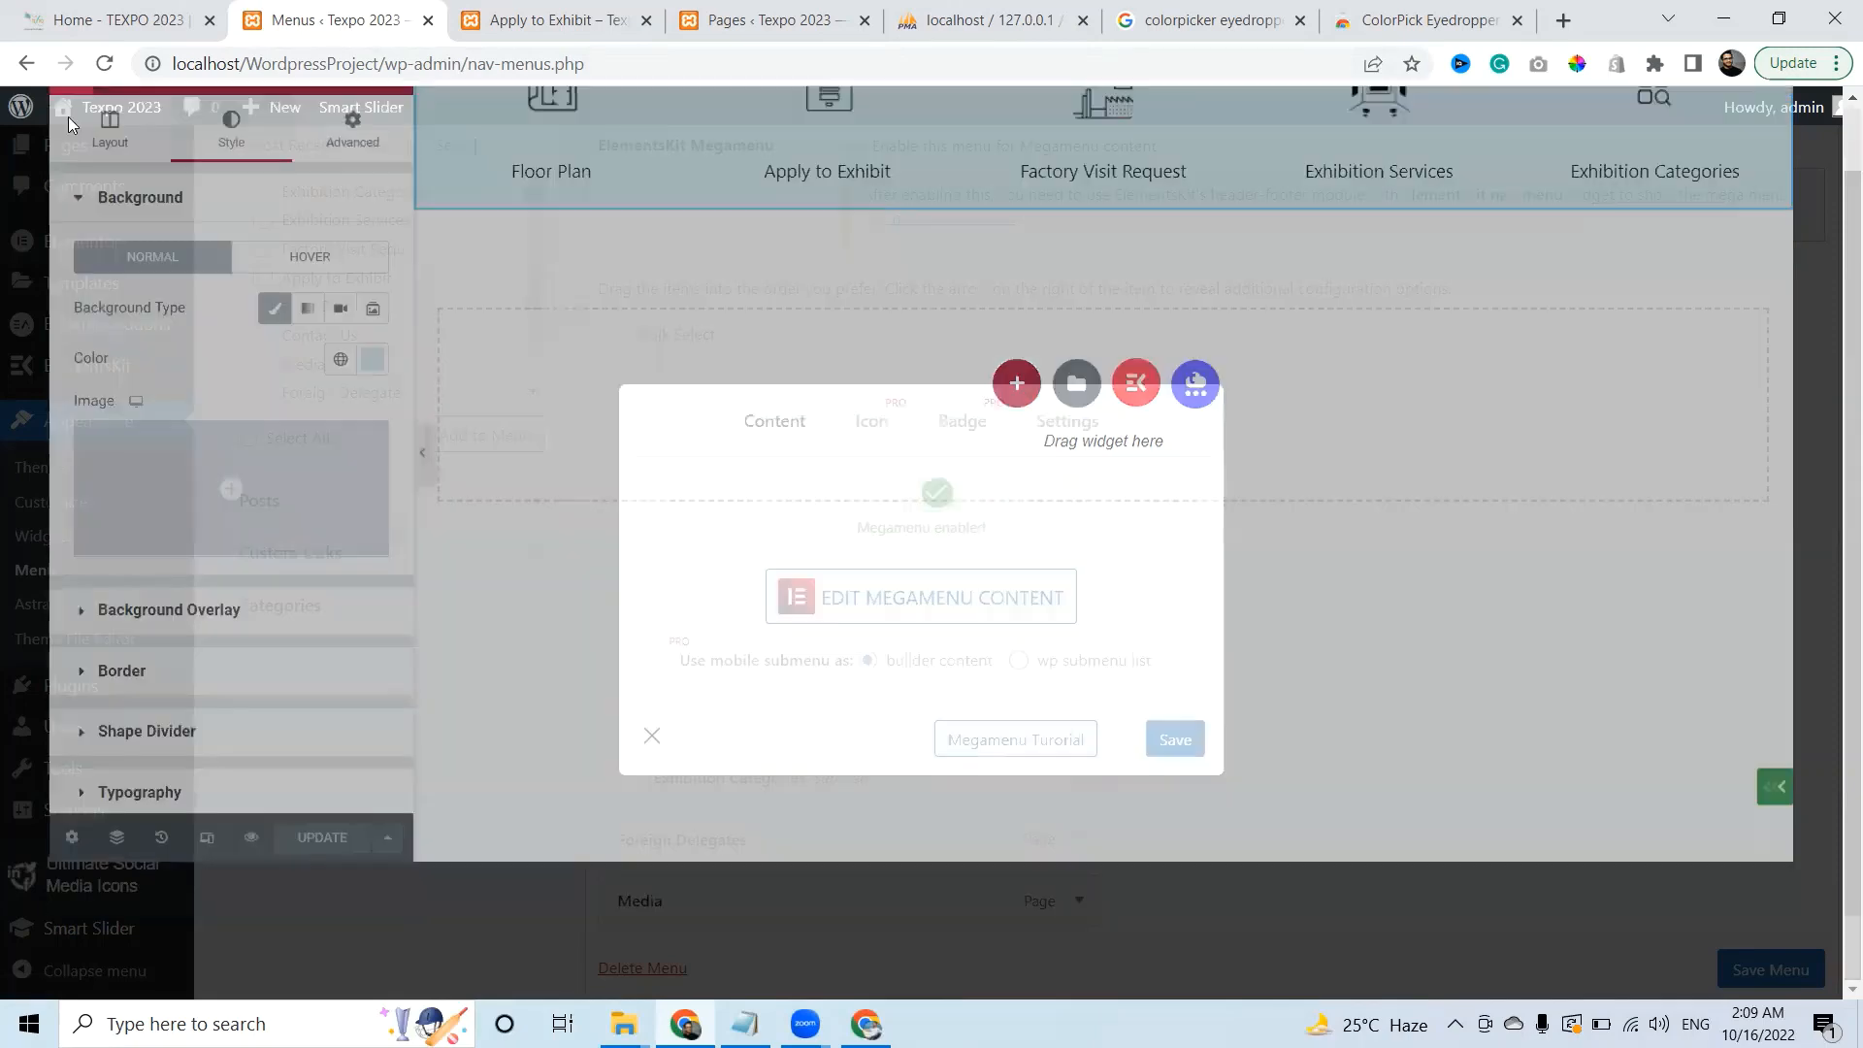
click(1174, 740)
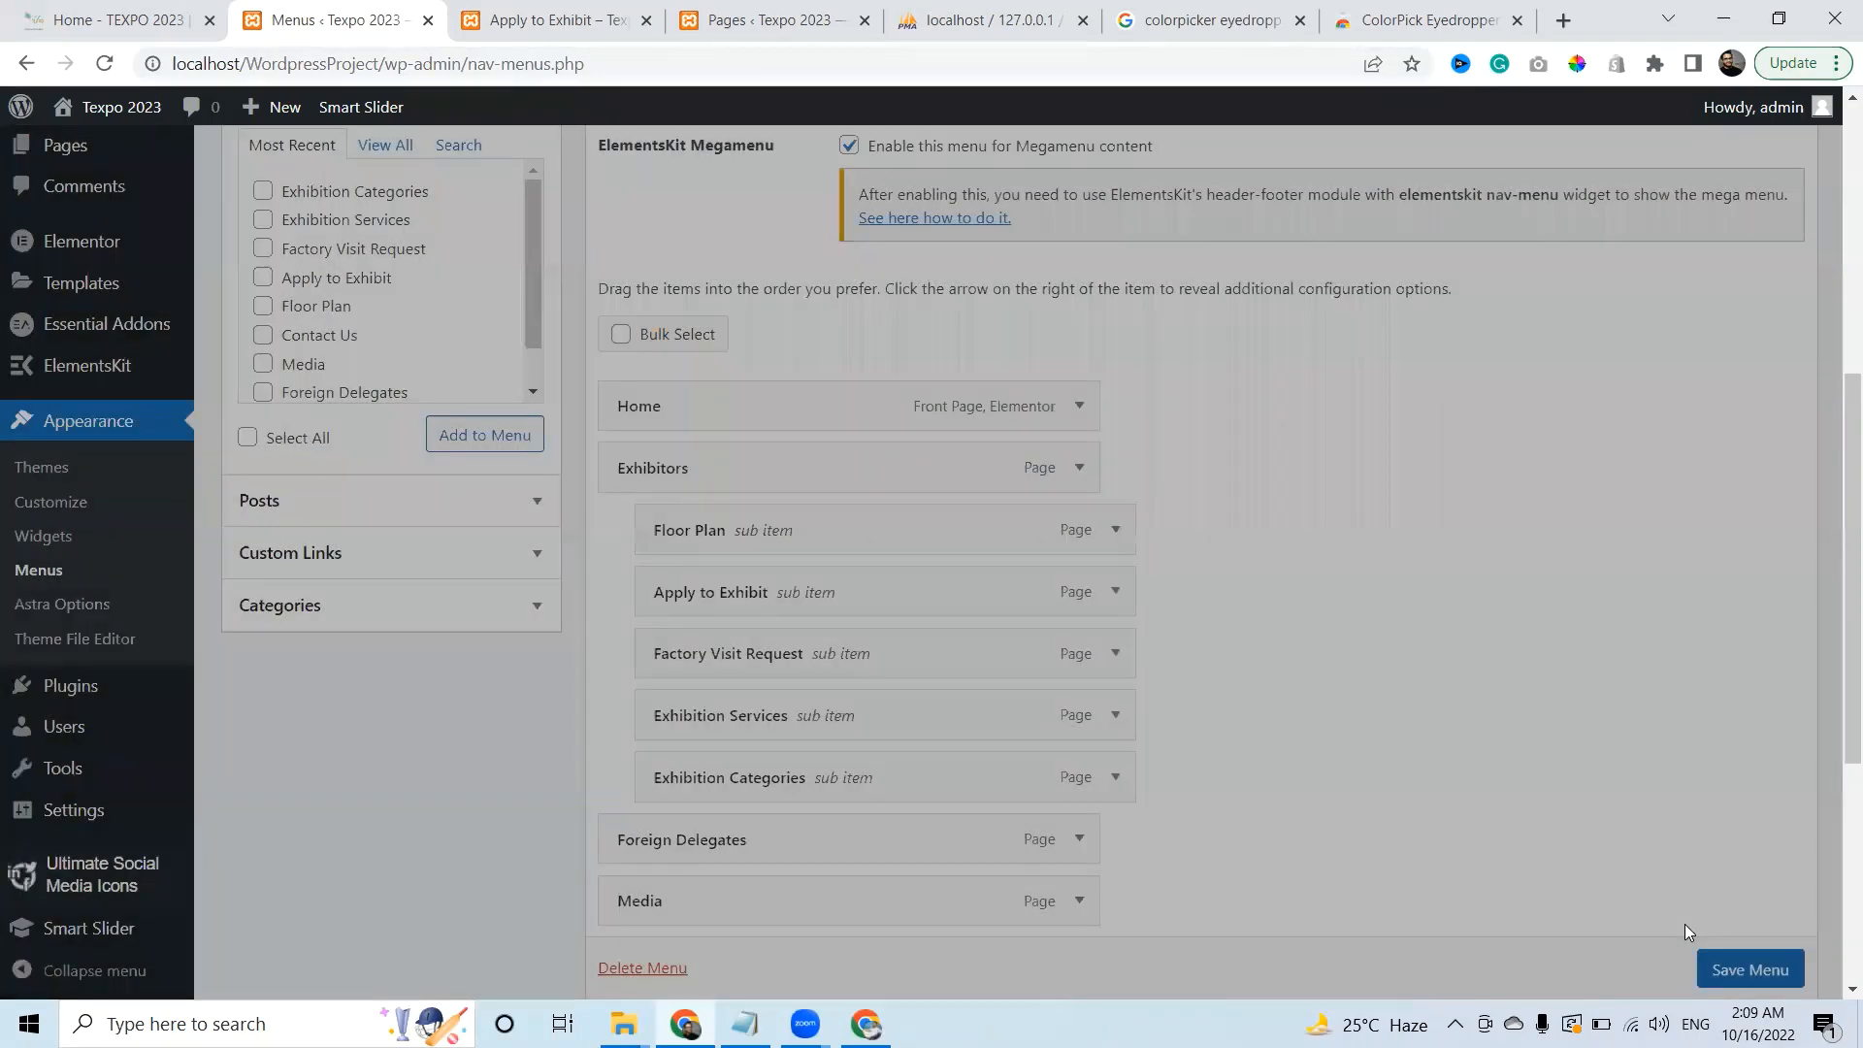
scroll(1685, 924, down, 1)
click(1733, 966)
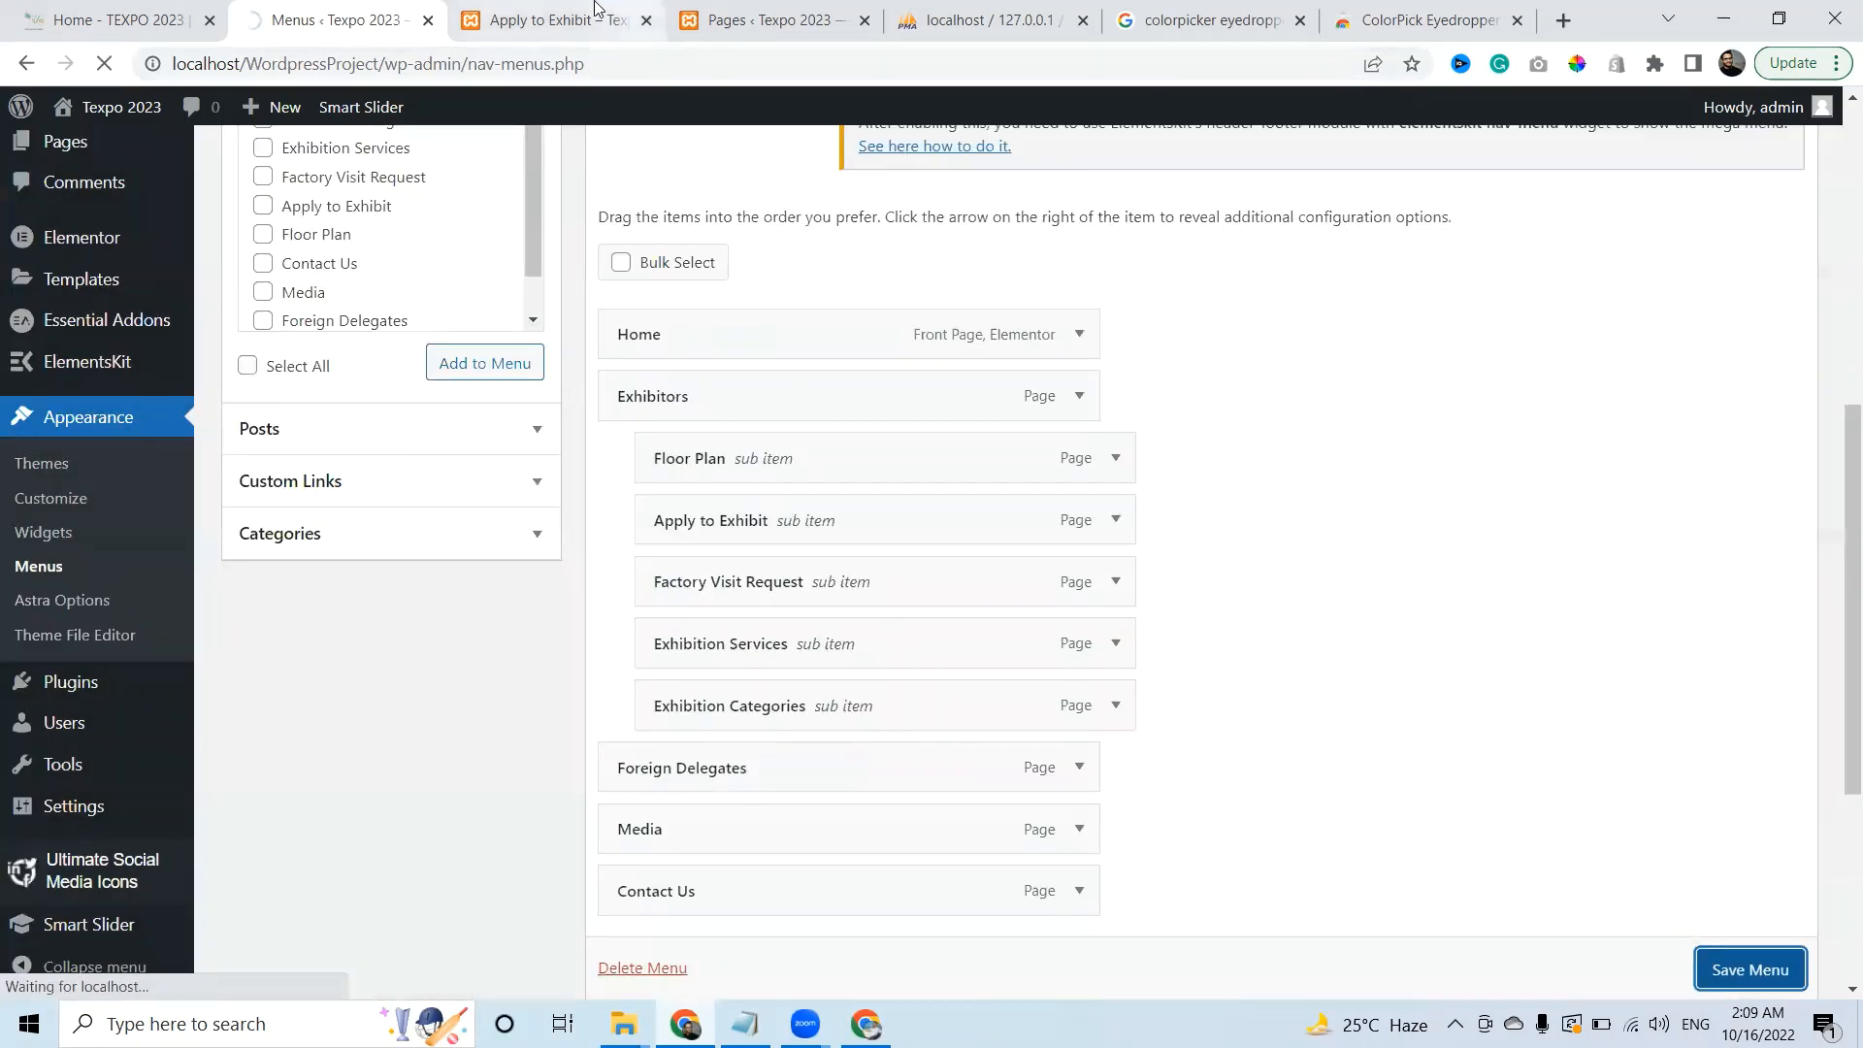
Open the local Texpo site's home page and check the Exhibitors mega menu there
click(584, 32)
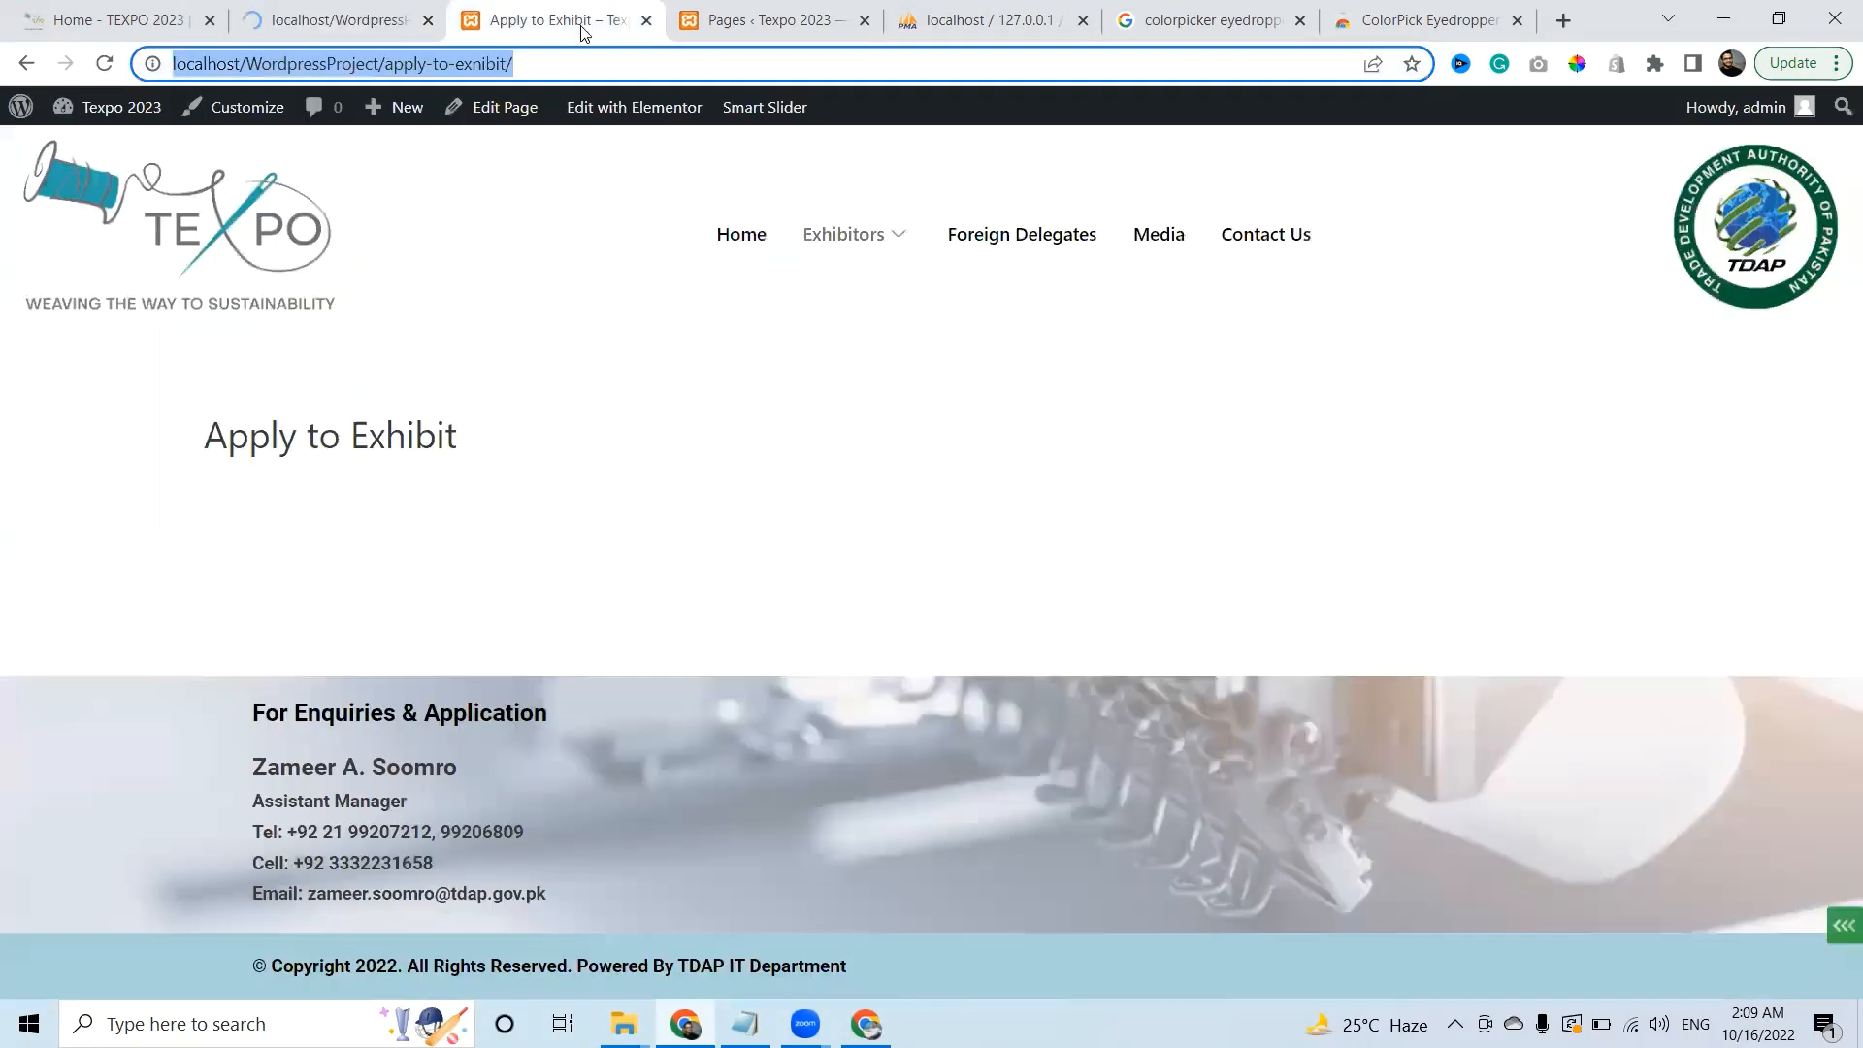
click(753, 244)
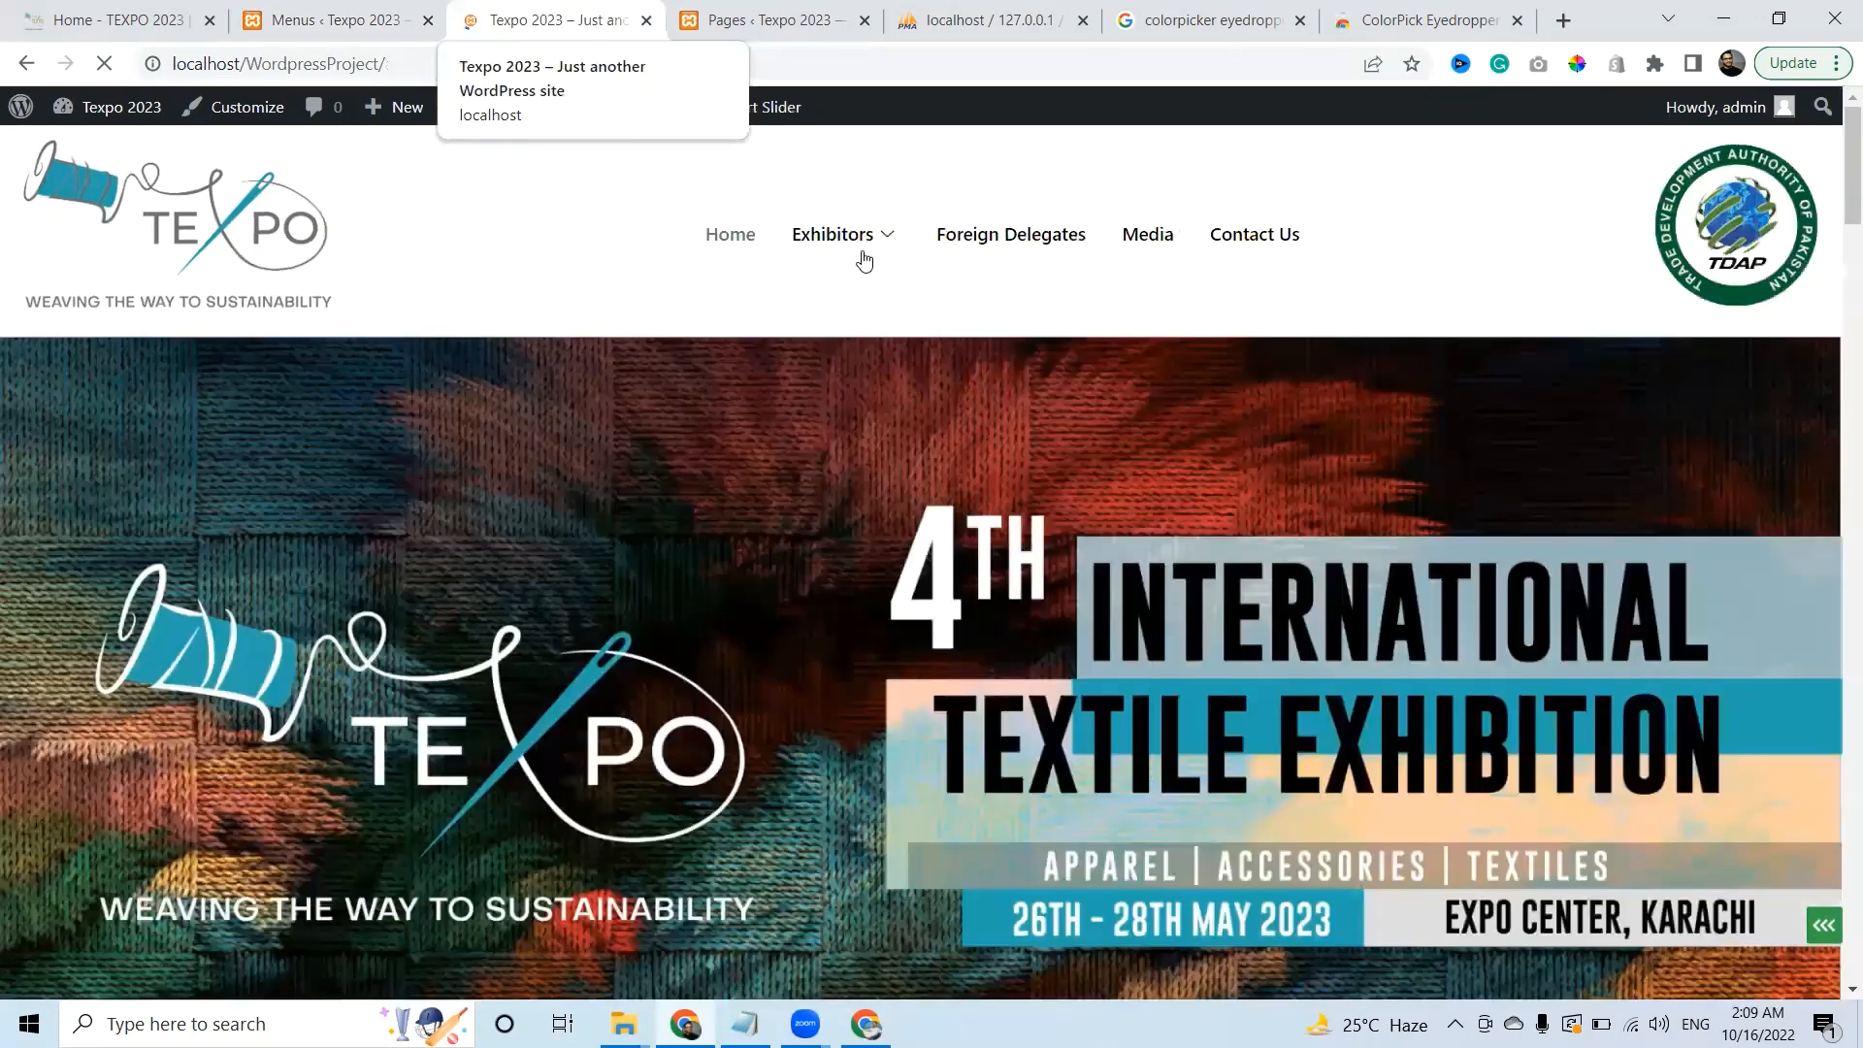
mouse_move(866, 255)
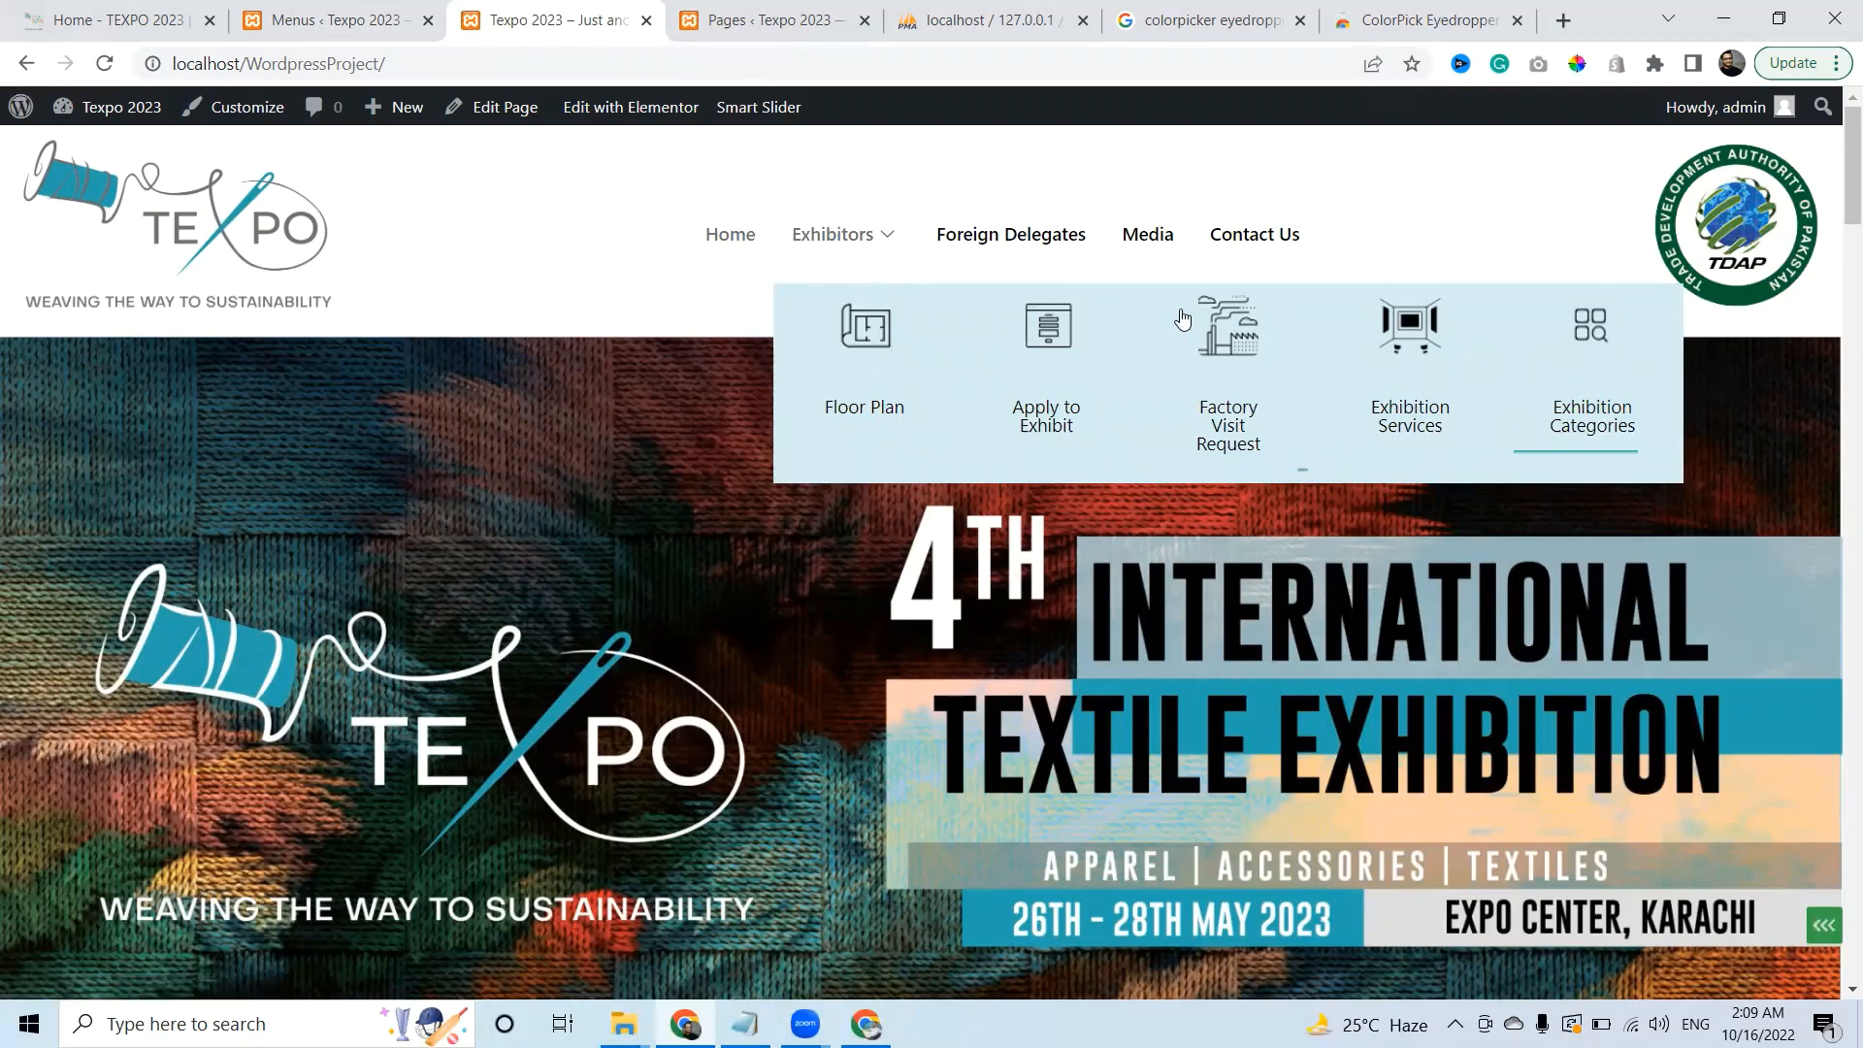
Compare the dropdown's placement under the navigation on the live TEXPO page with the local site
click(335, 19)
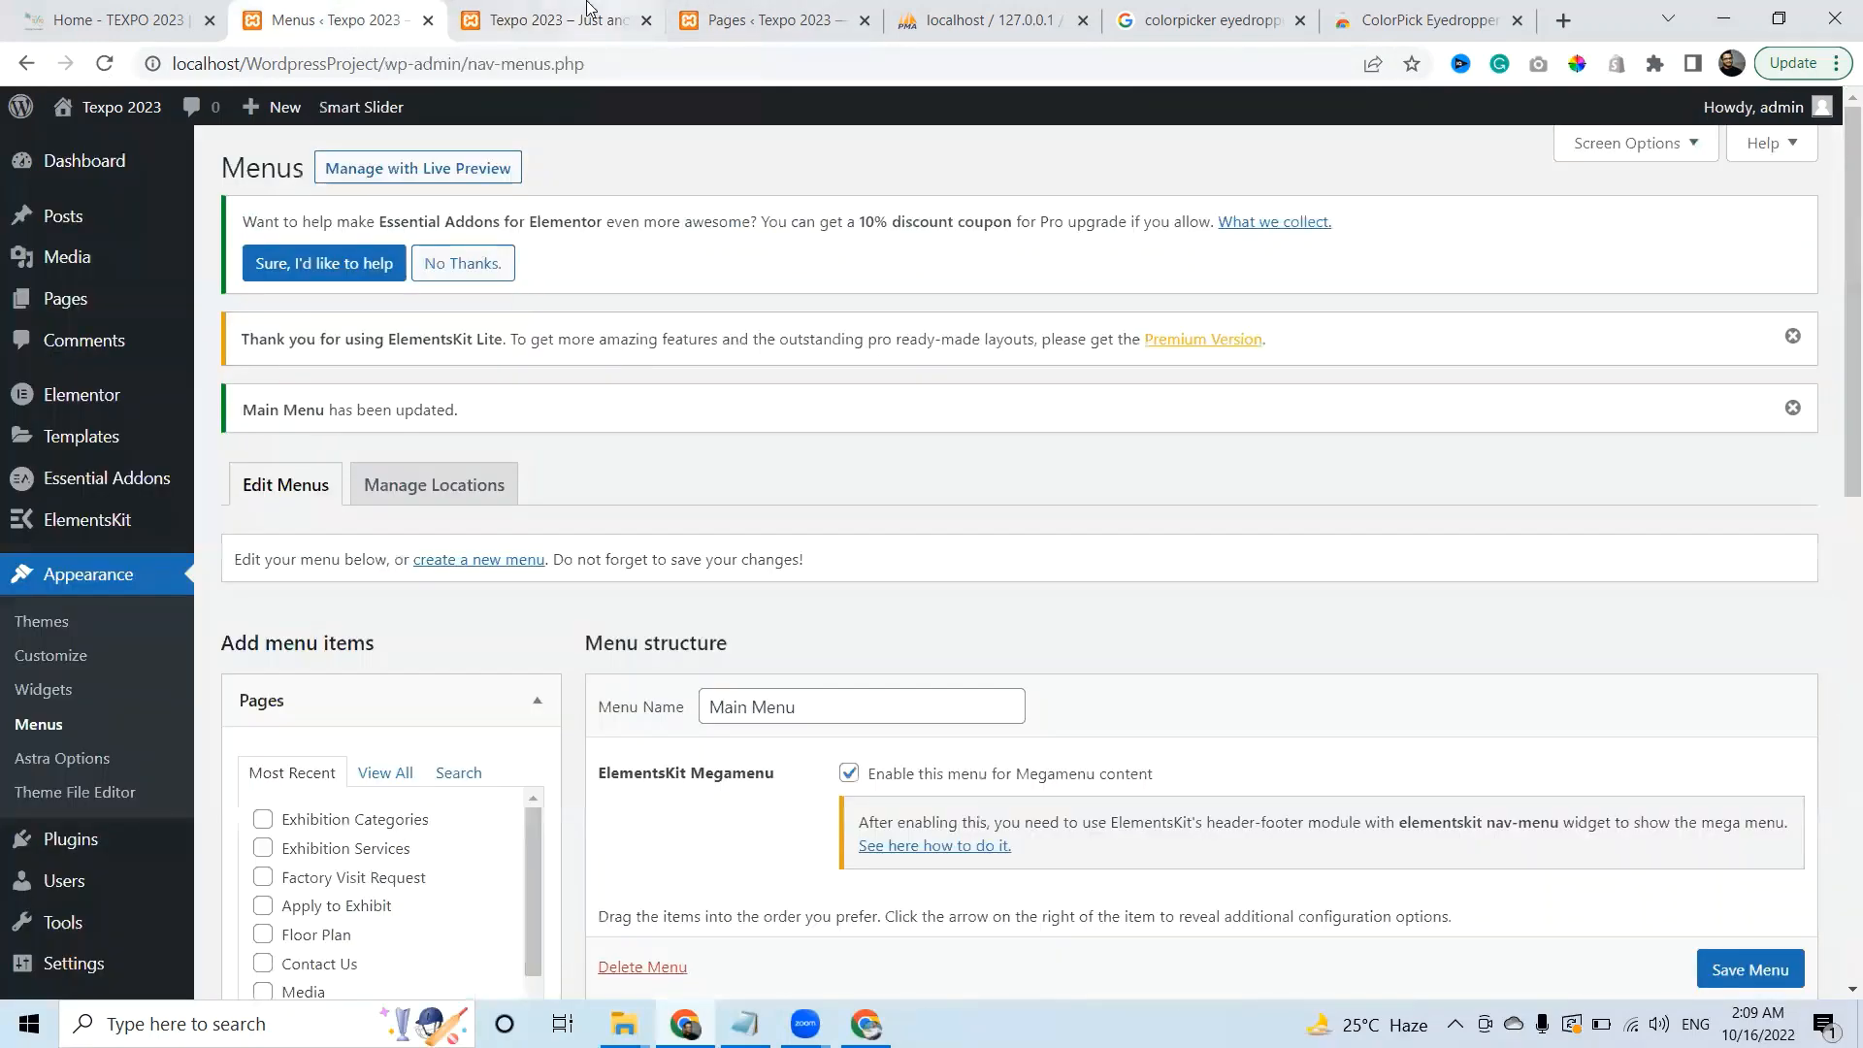
click(148, 9)
drag(1851, 517, 1837, 176)
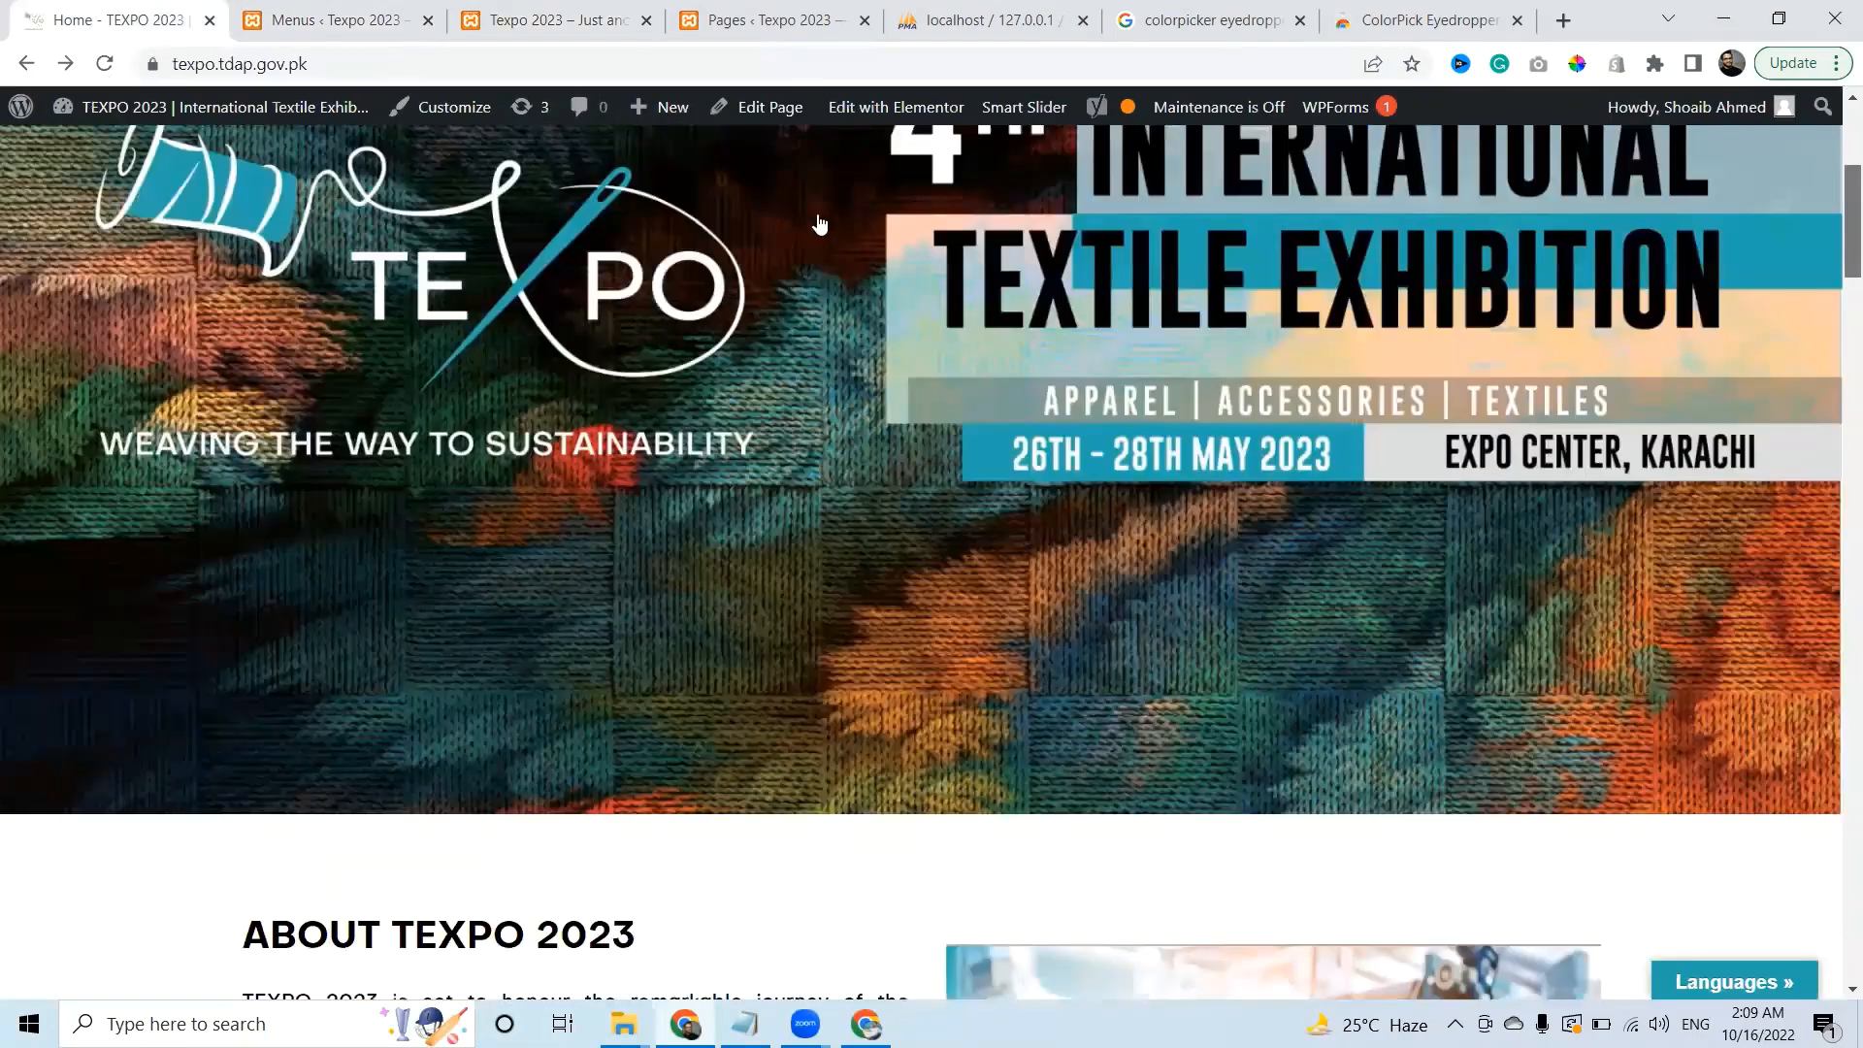
scroll(970, 253, up, 5)
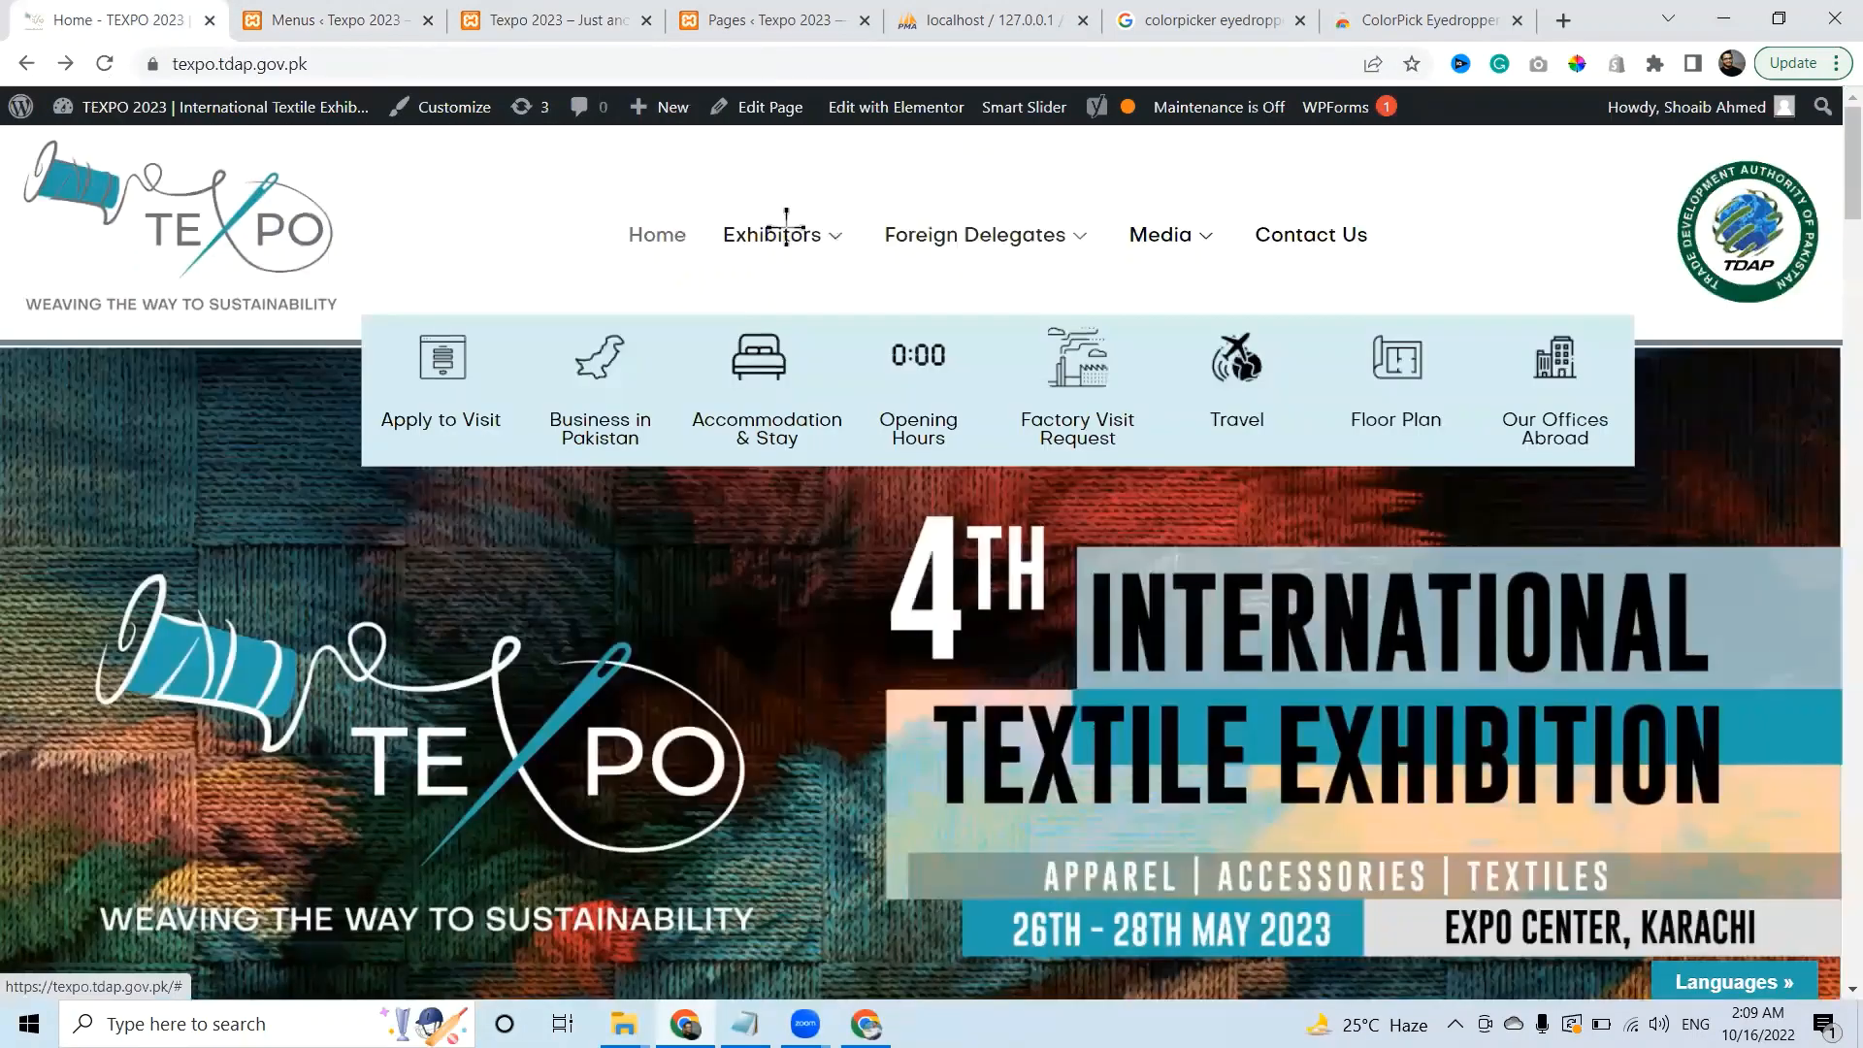
click(349, 9)
click(558, 20)
Review the width and position settings of the Exhibitors item's mega menu, save them and save Main Menu
click(408, 10)
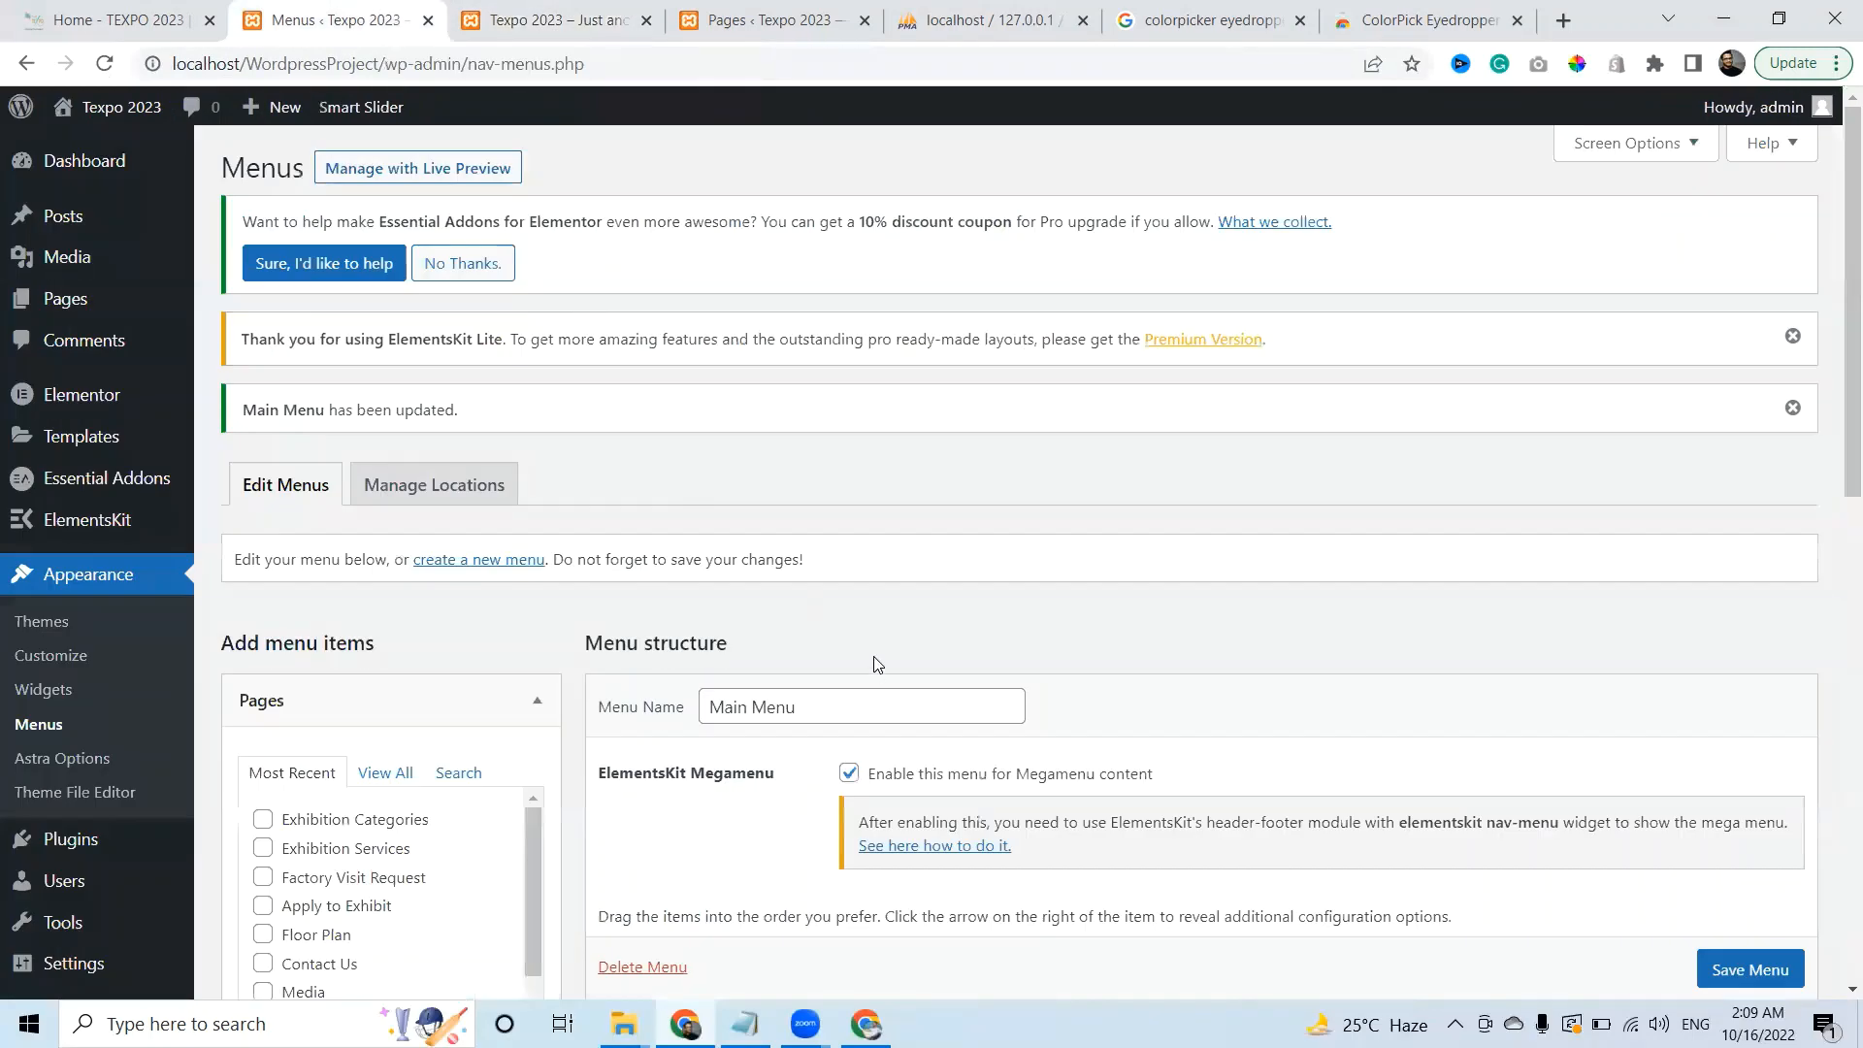
scroll(1814, 439, down, 7)
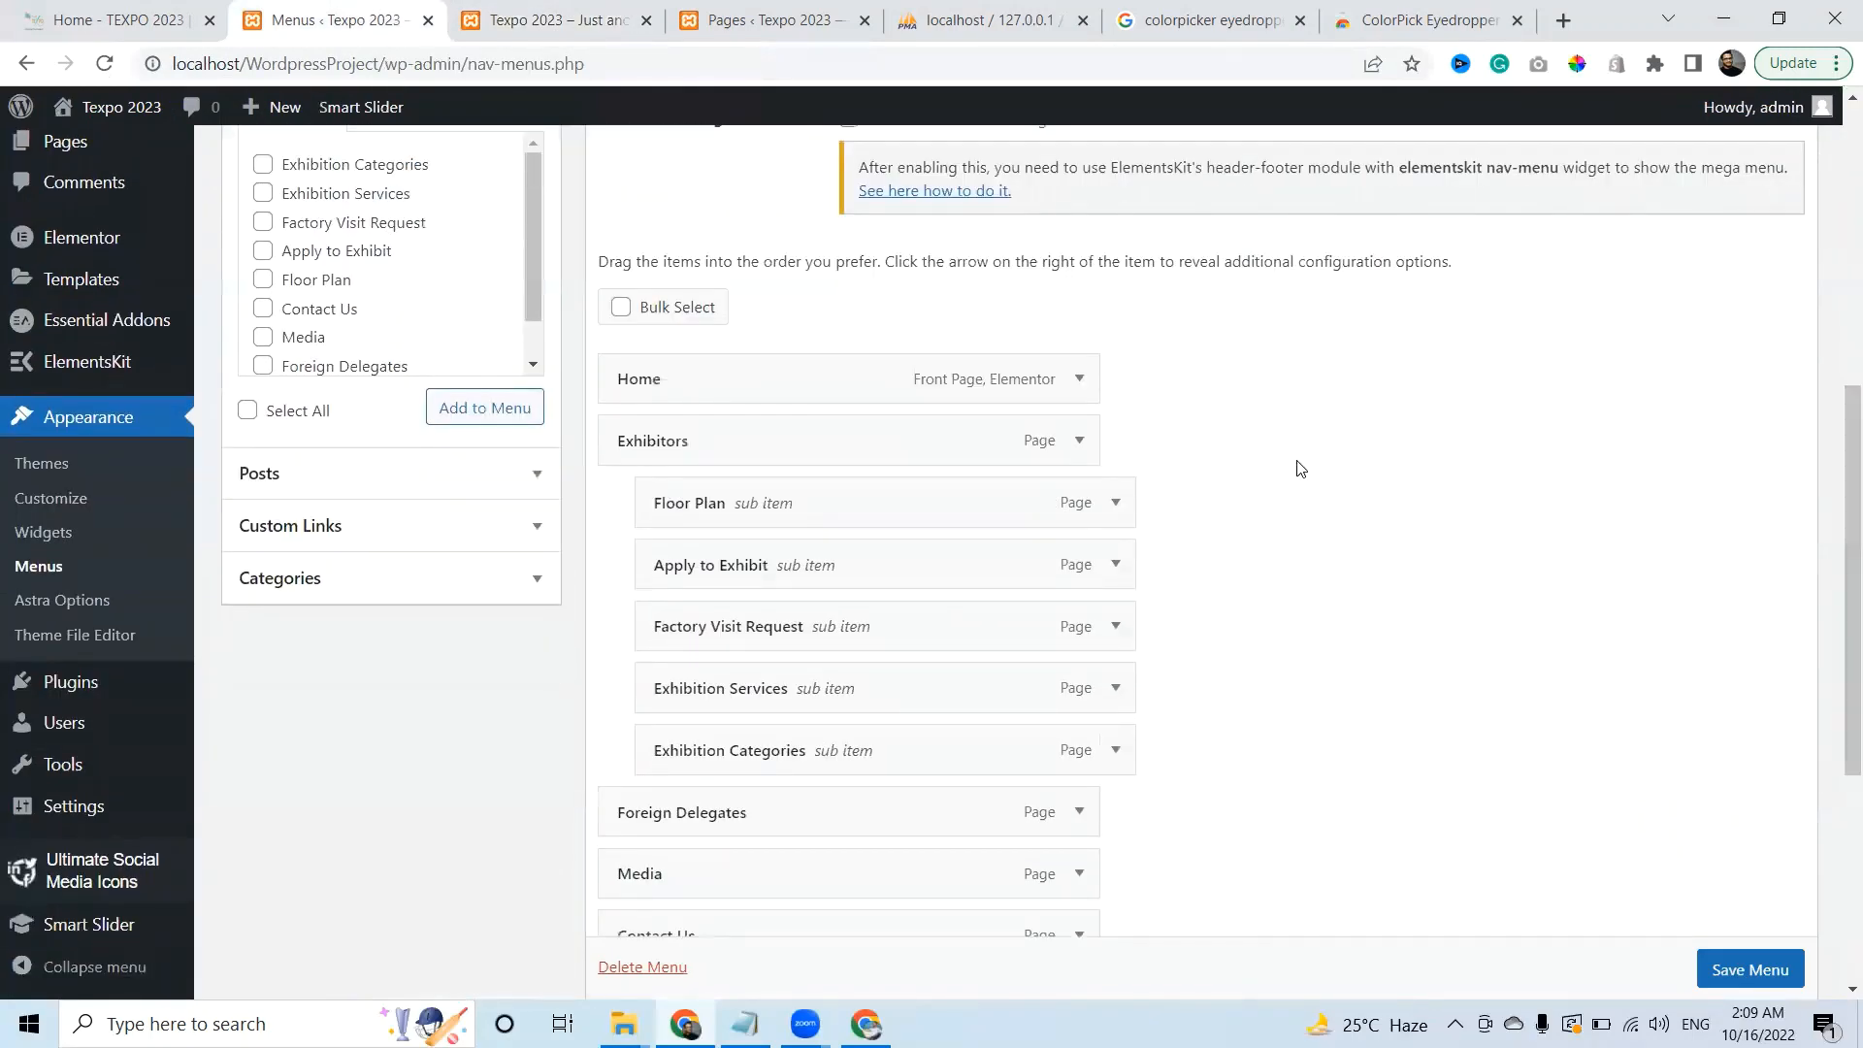
click(759, 442)
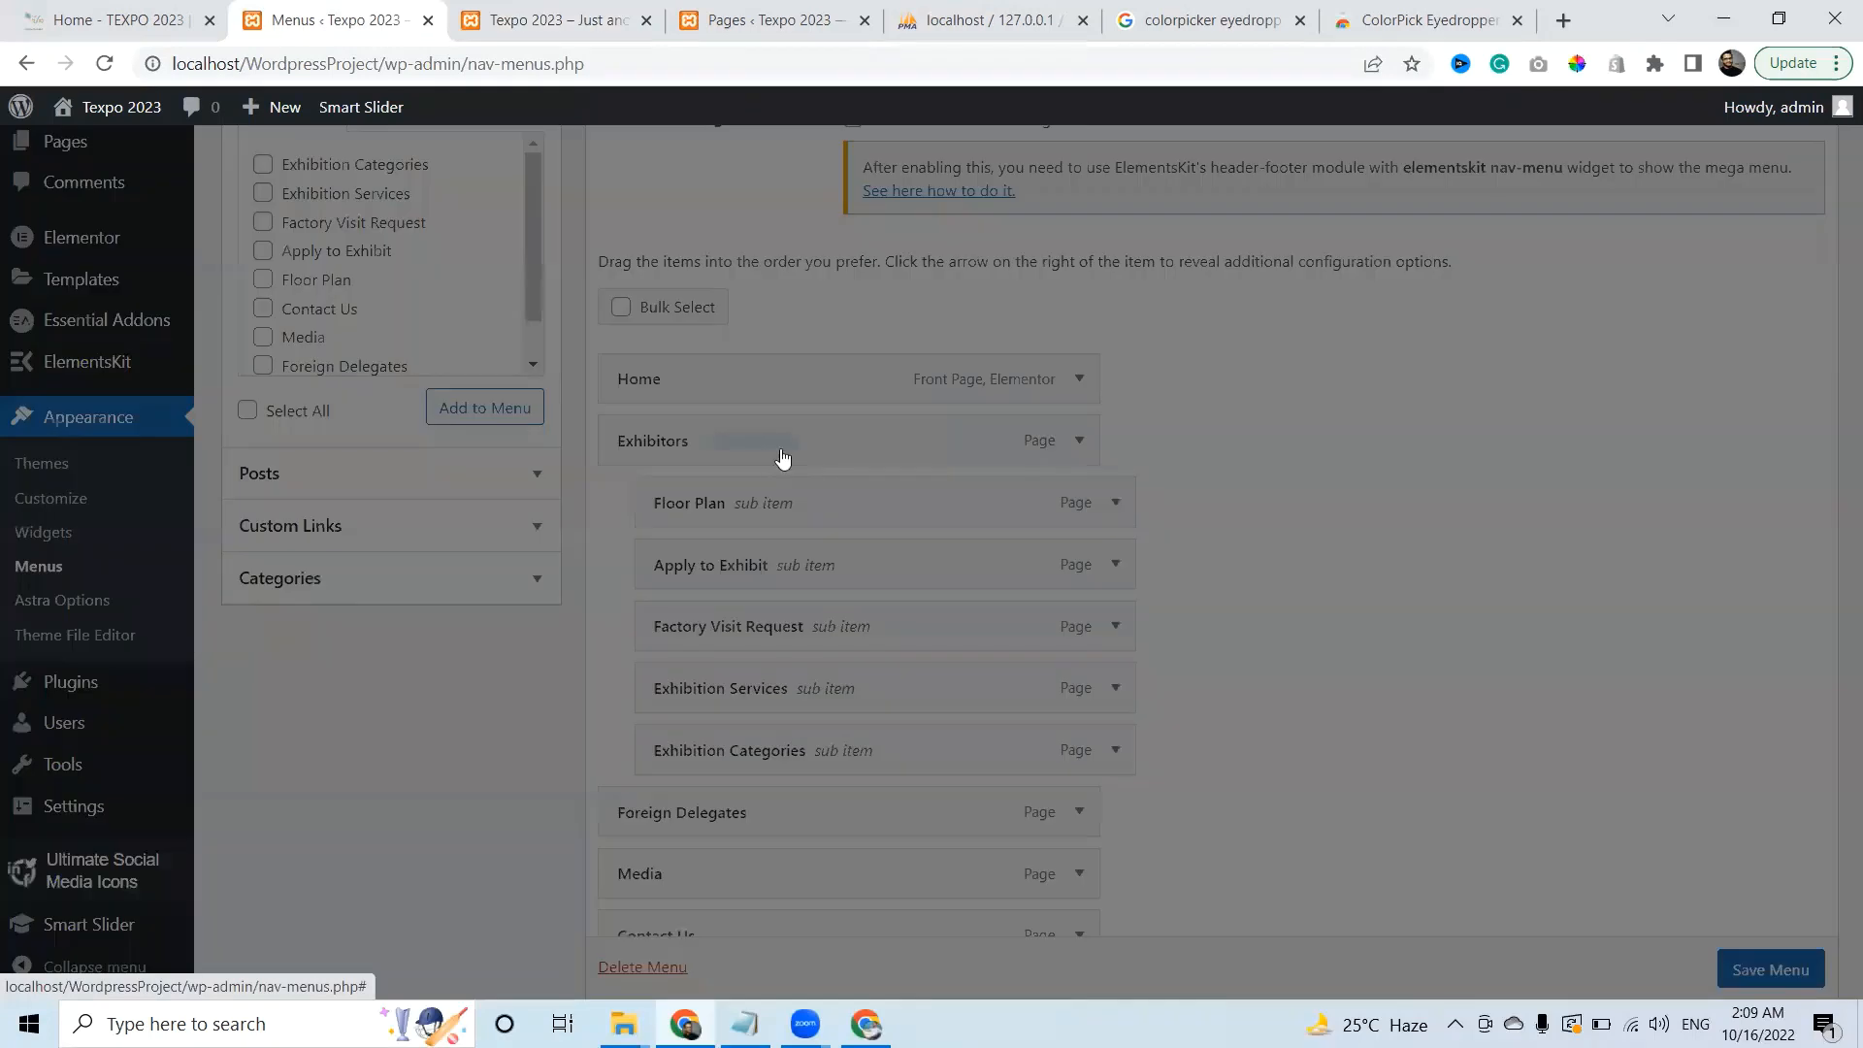
click(924, 493)
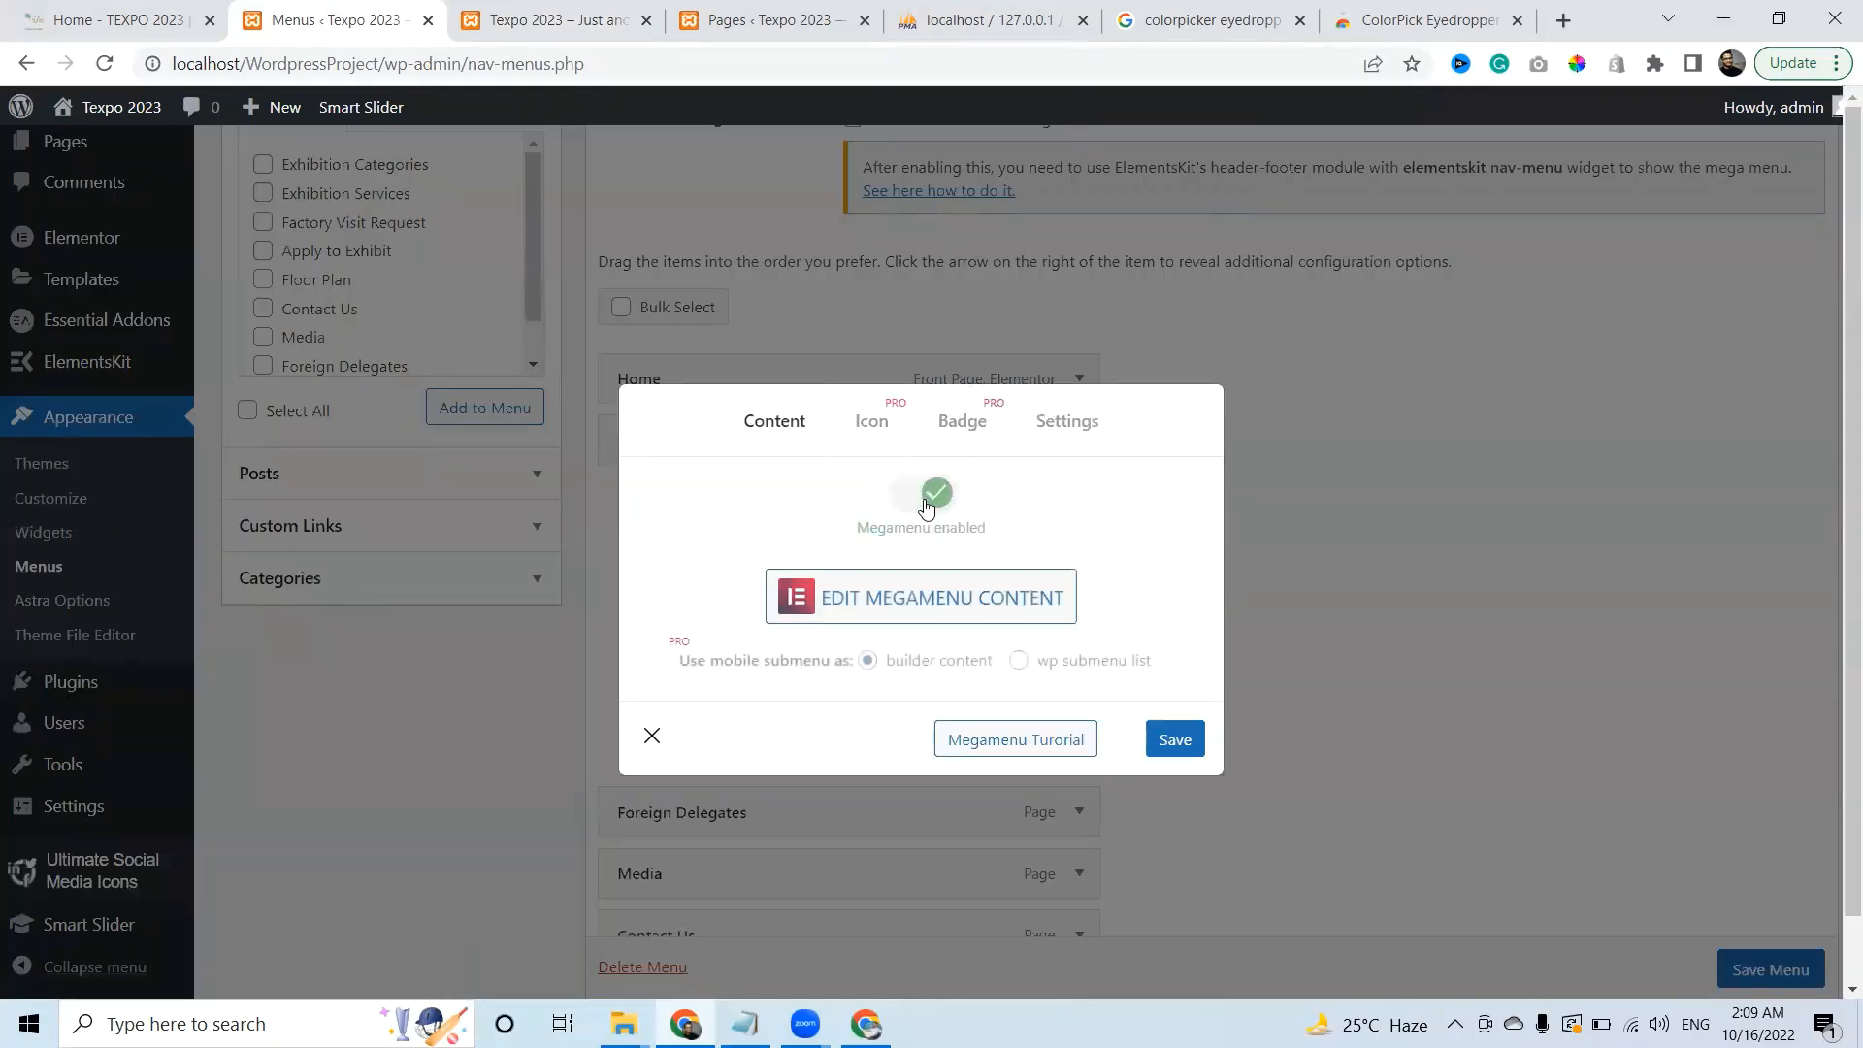
click(1082, 430)
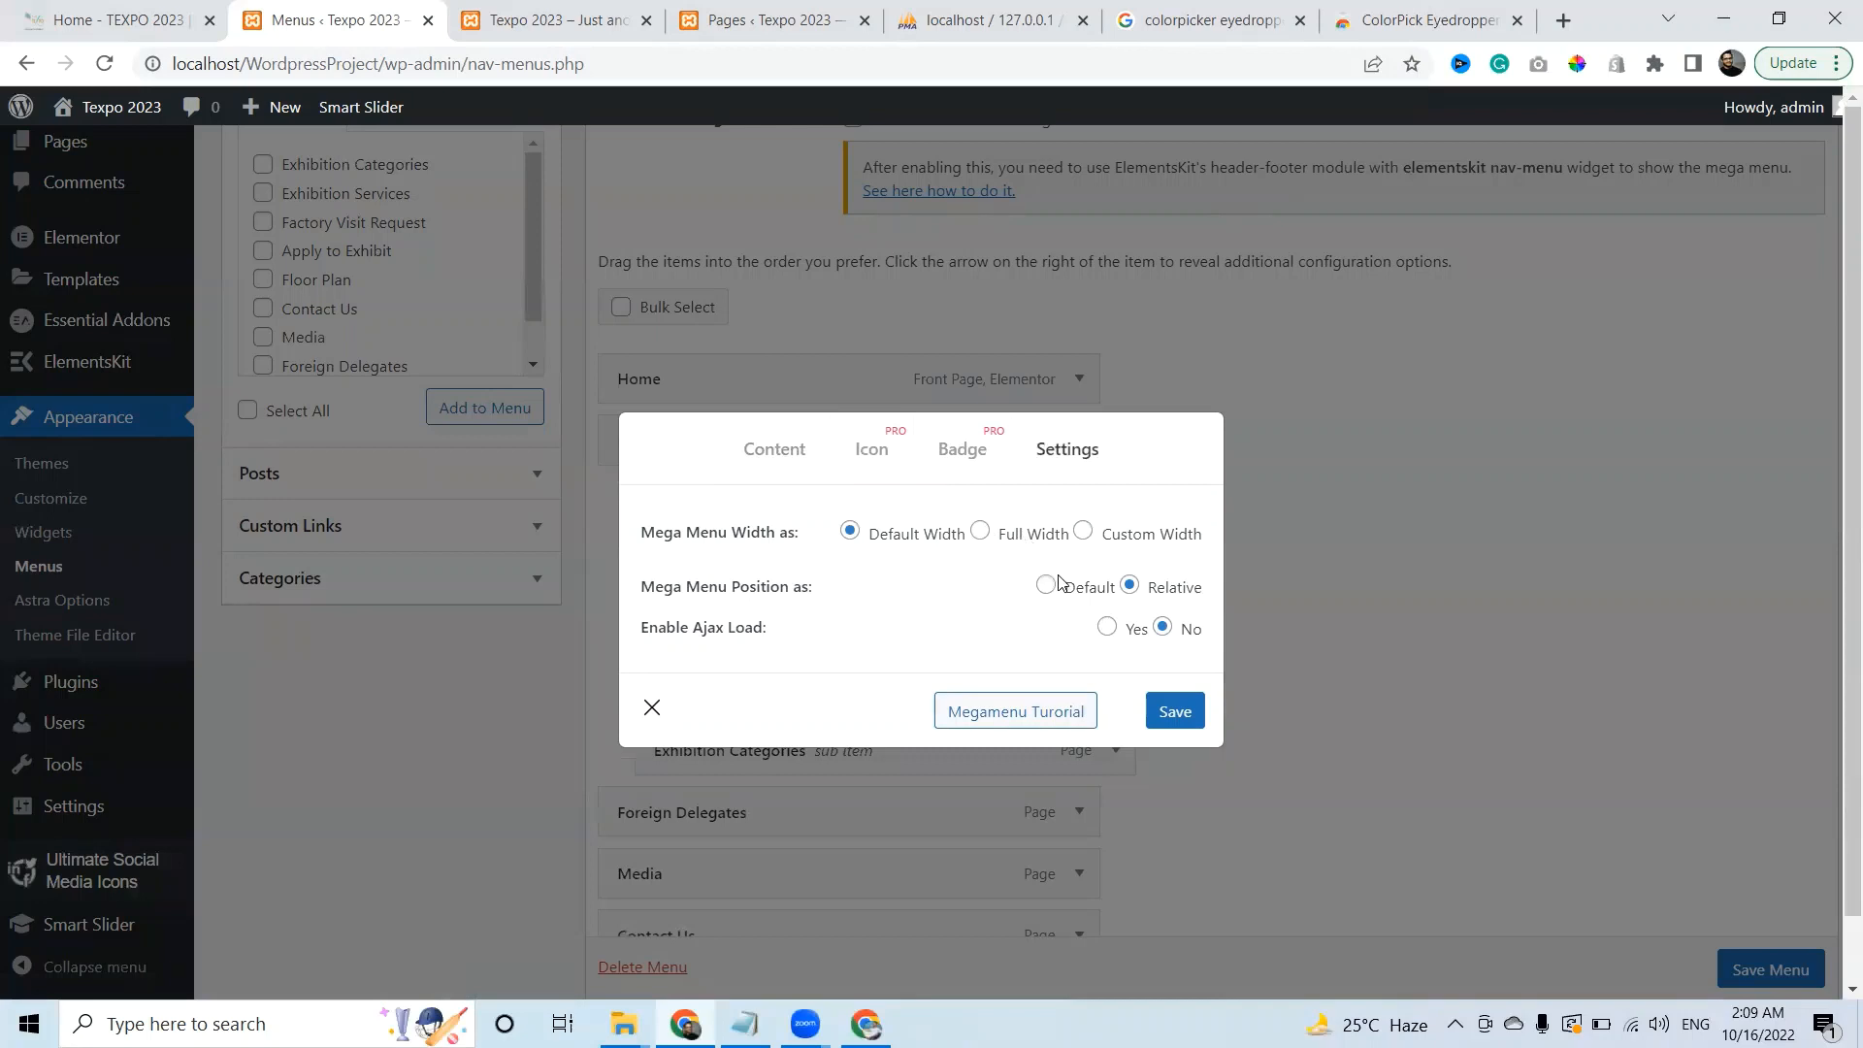
click(1175, 712)
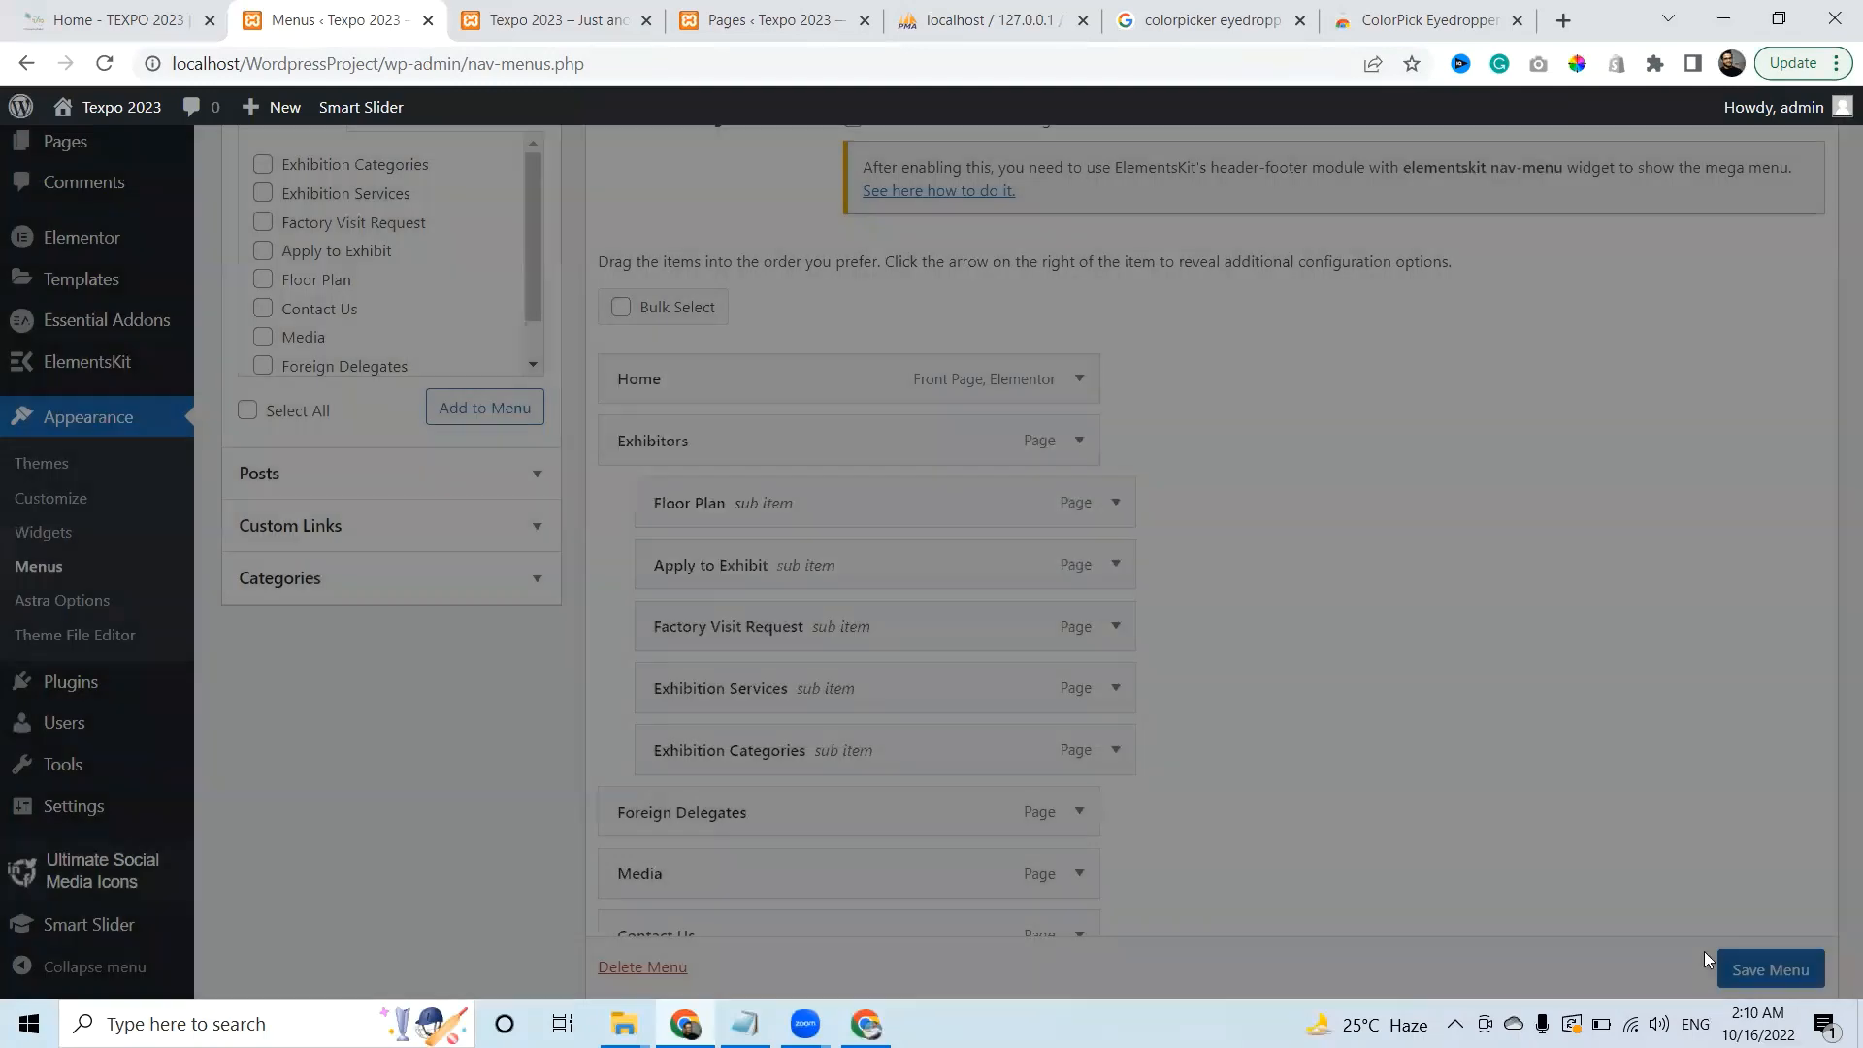
click(1708, 963)
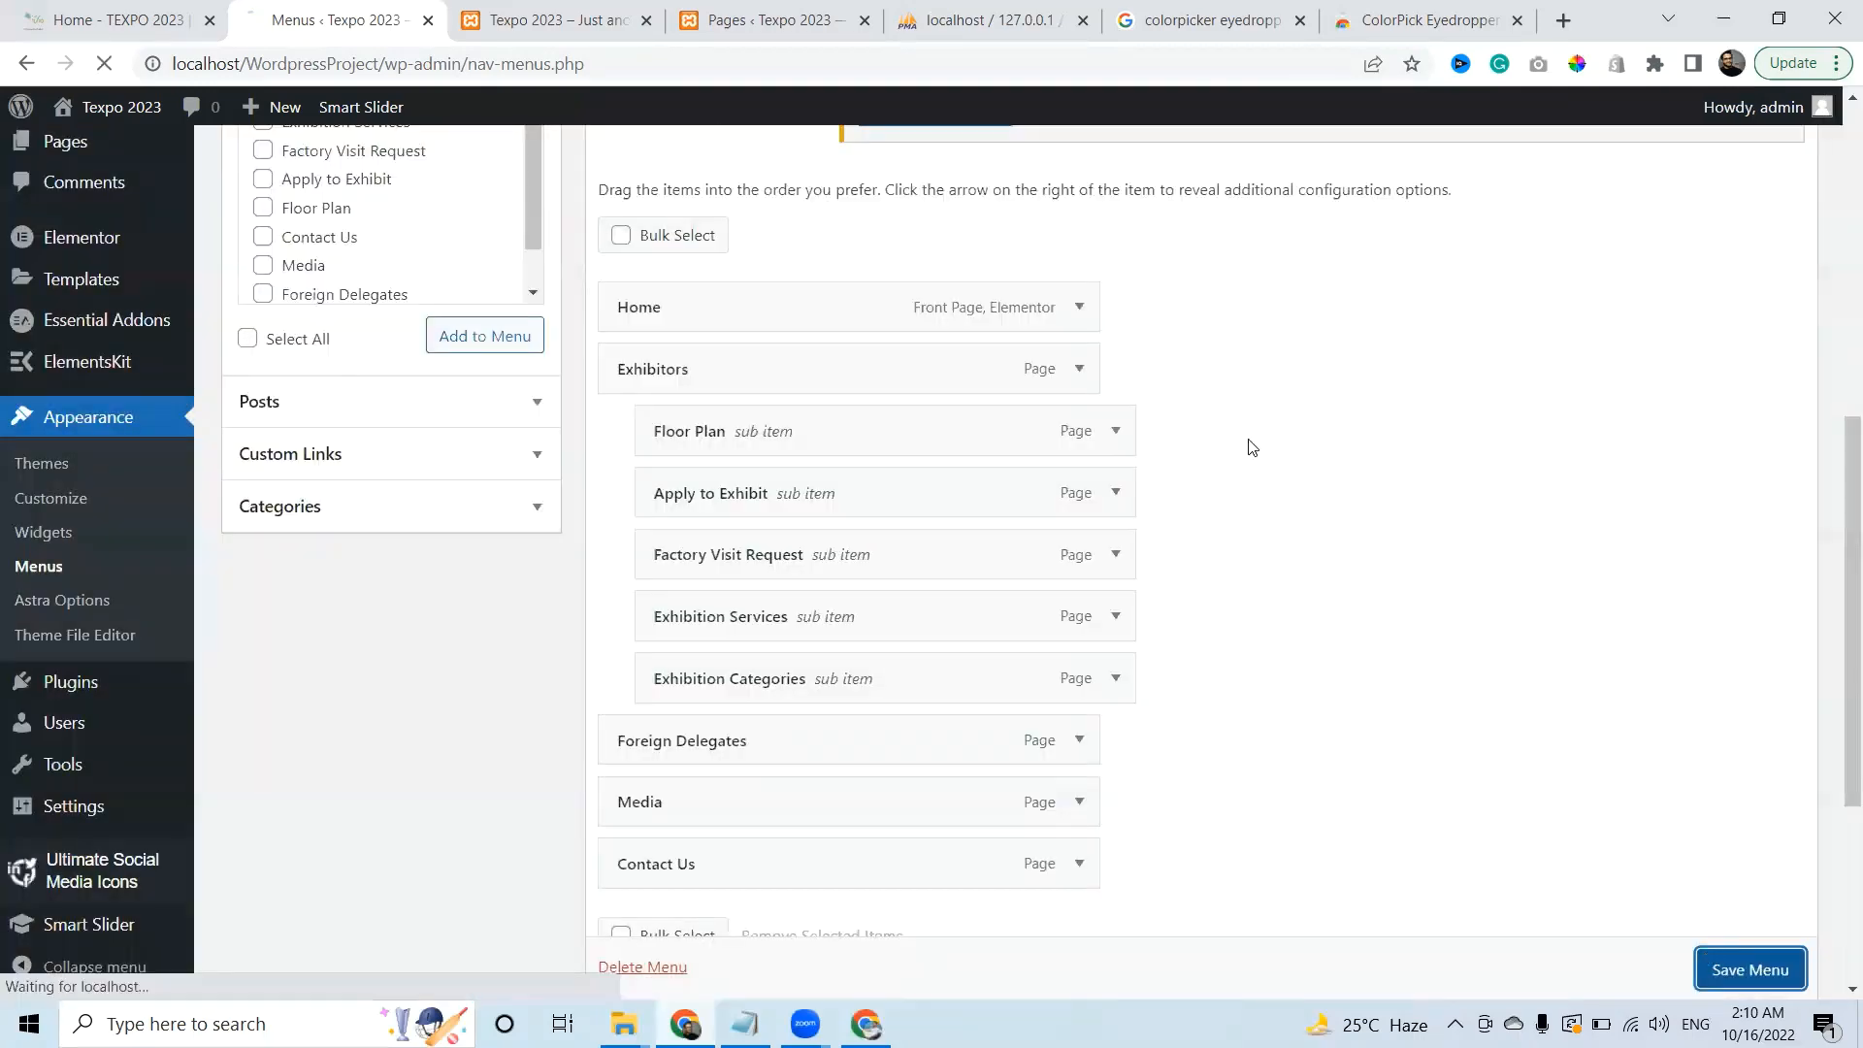
Reload the local Texpo home page and check the Exhibitors dropdown's placement under the navigation
click(621, 22)
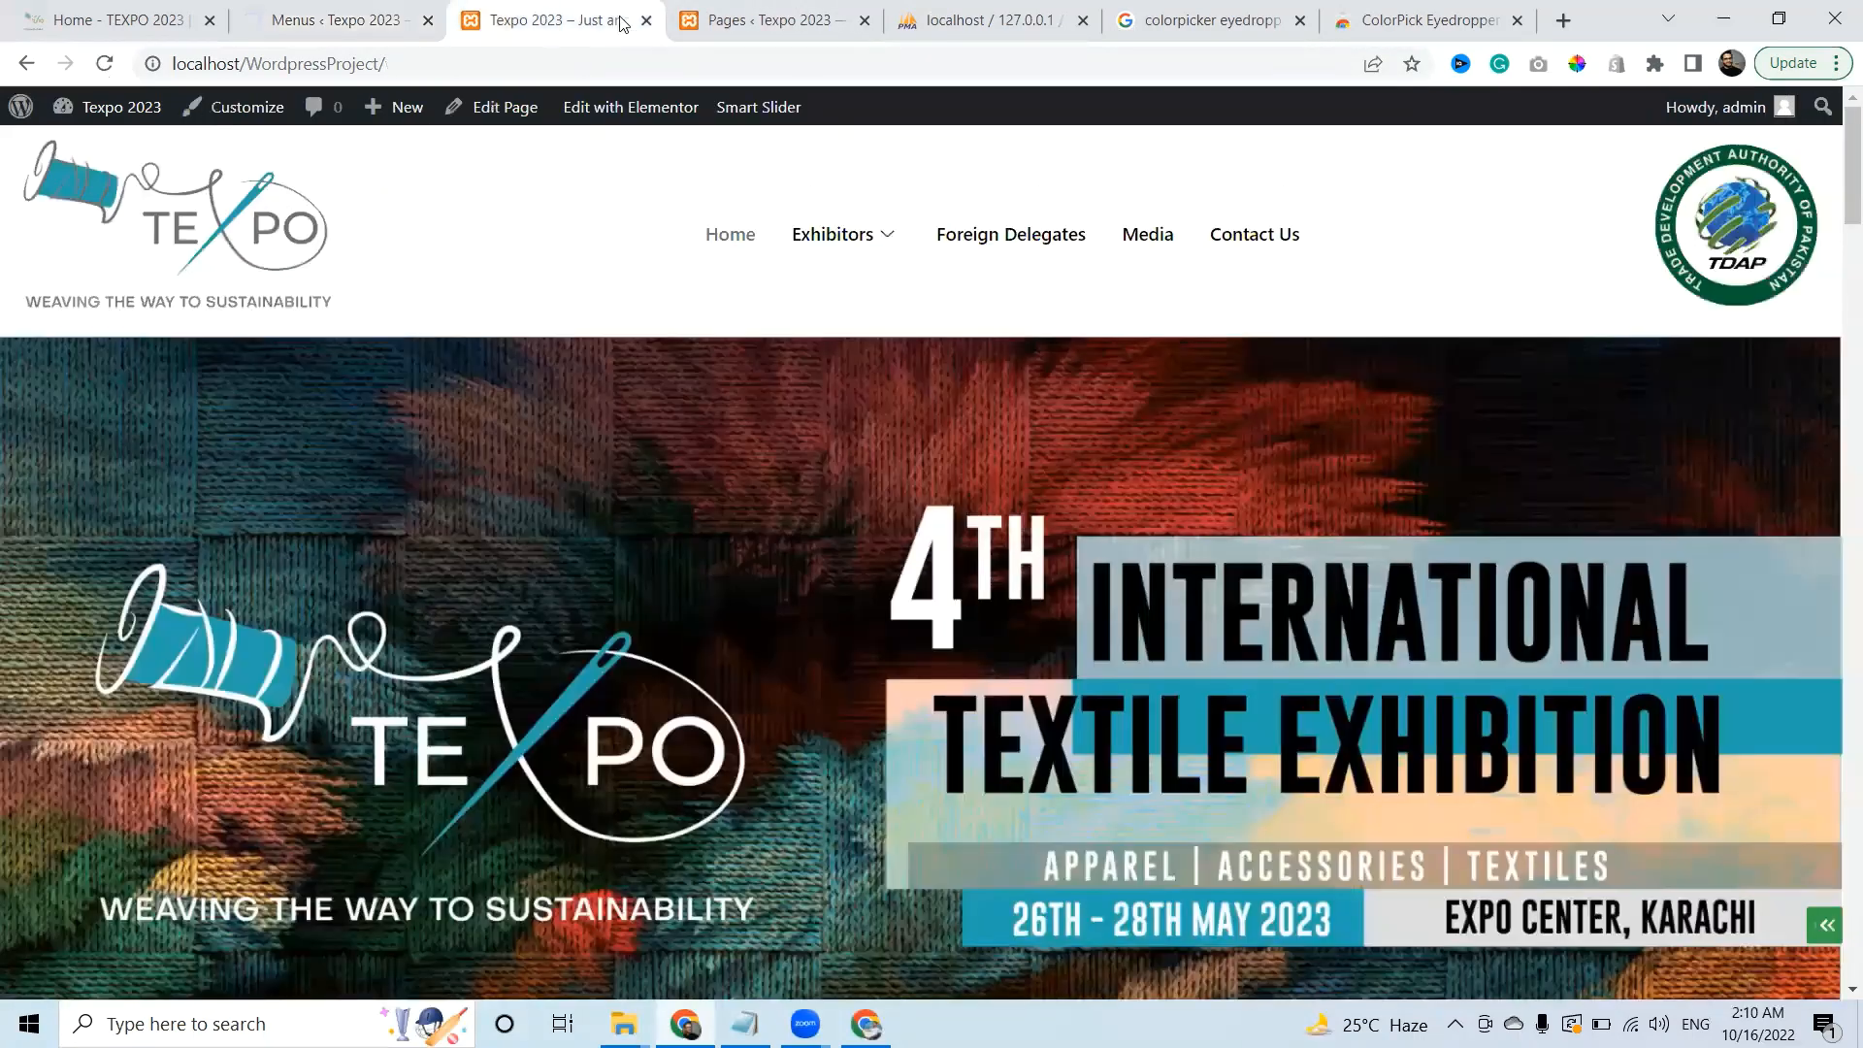
click(633, 64)
key(Return)
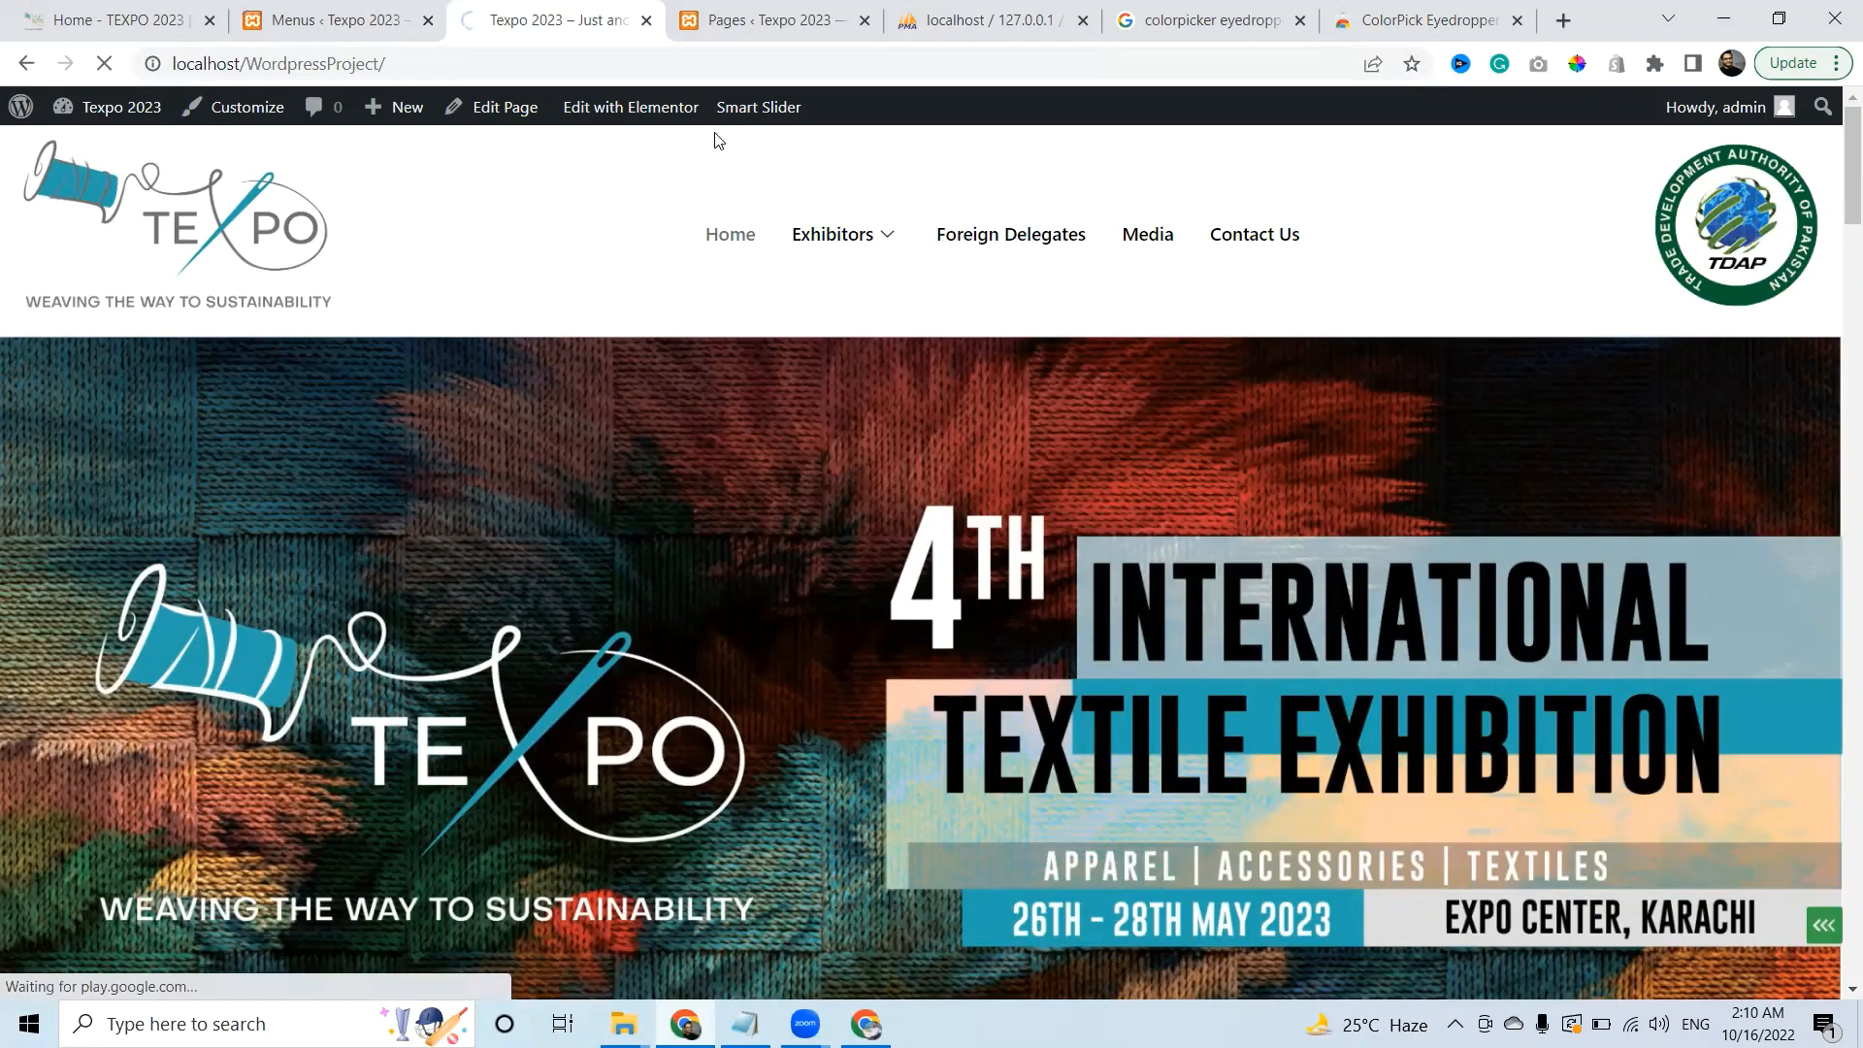
mouse_move(820, 233)
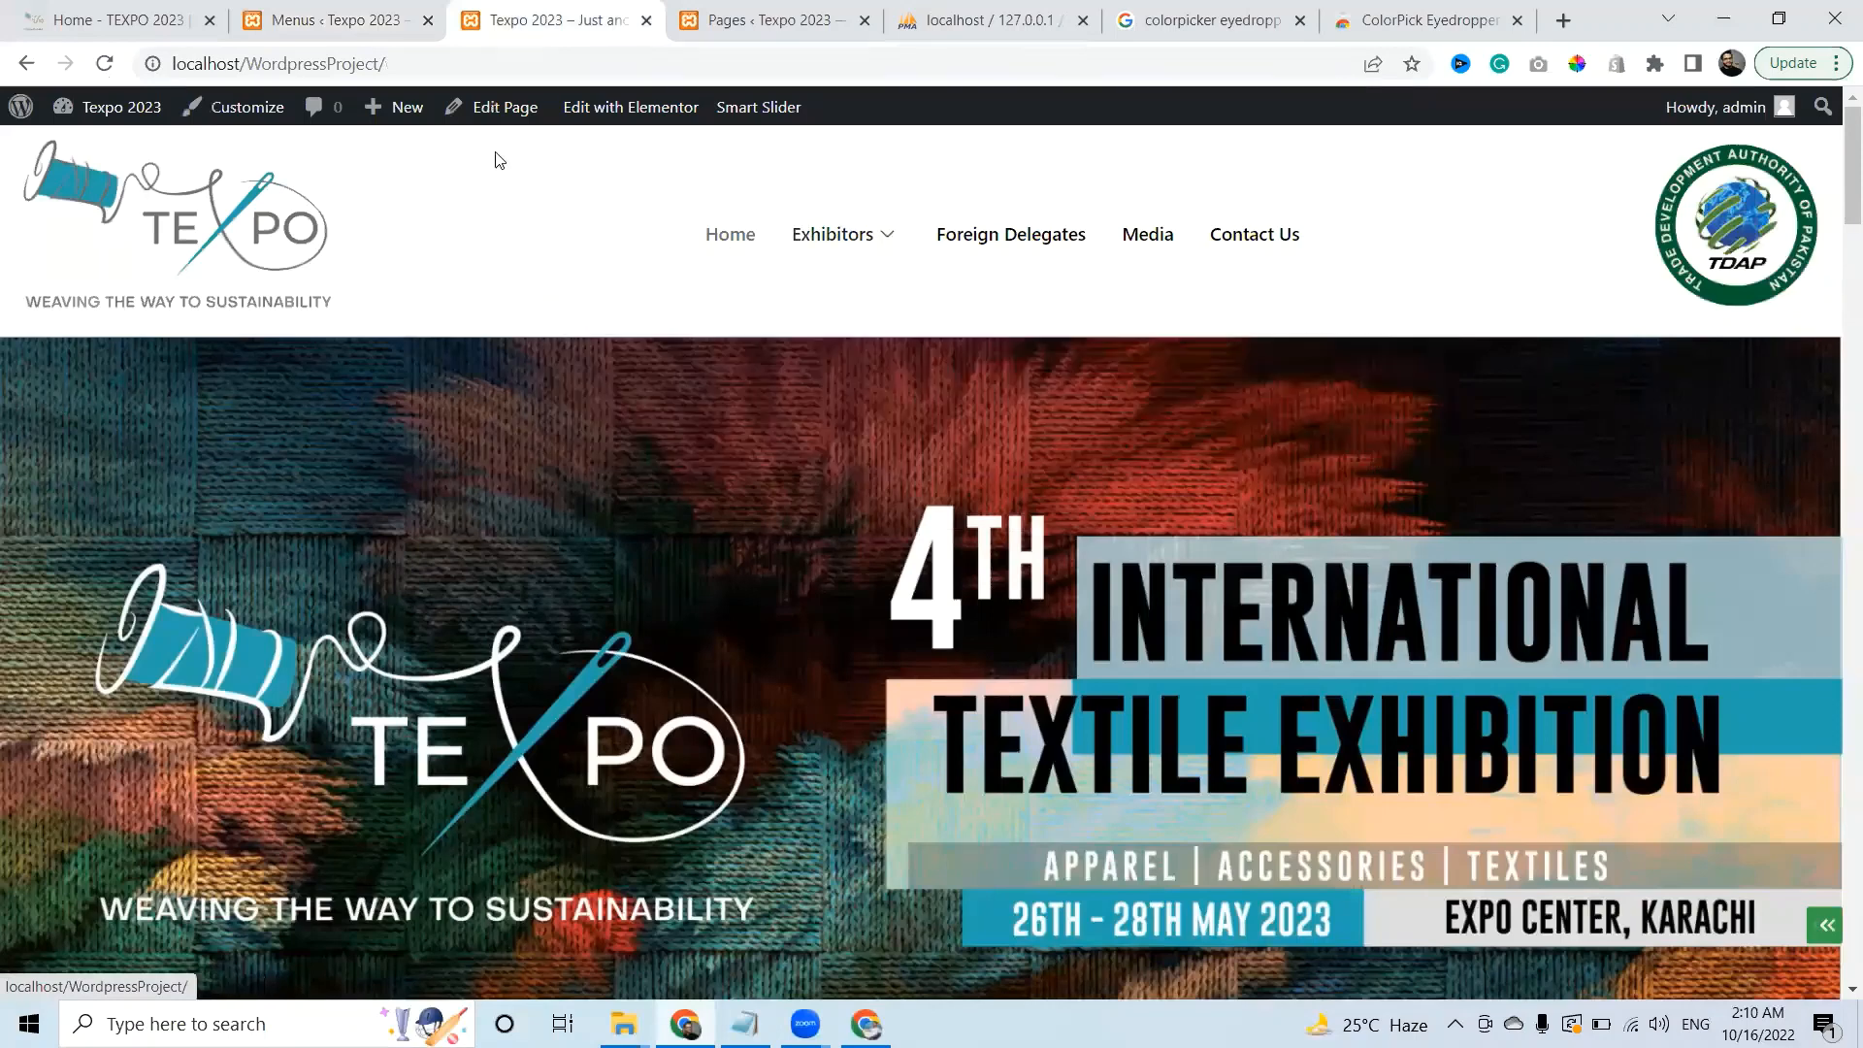
Open the content of the ElementsKit Header template for editing in Elementor
click(325, 20)
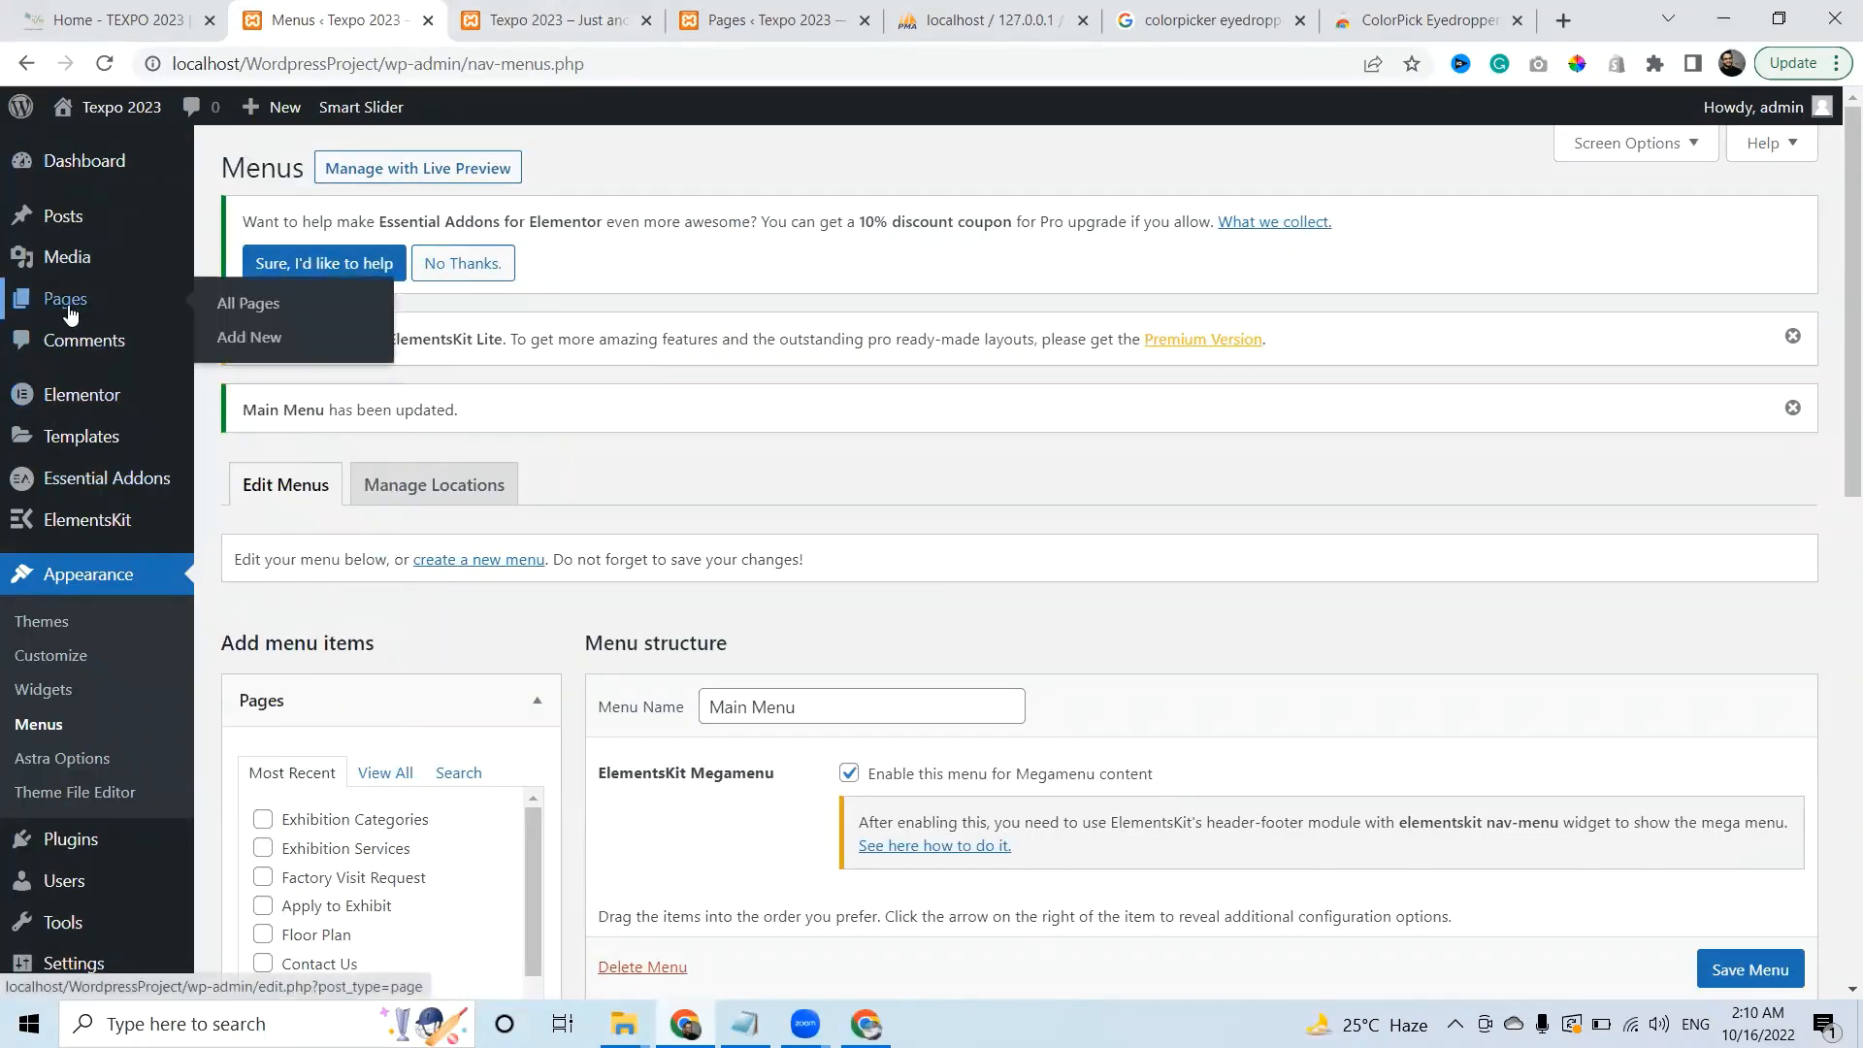
mouse_move(82, 445)
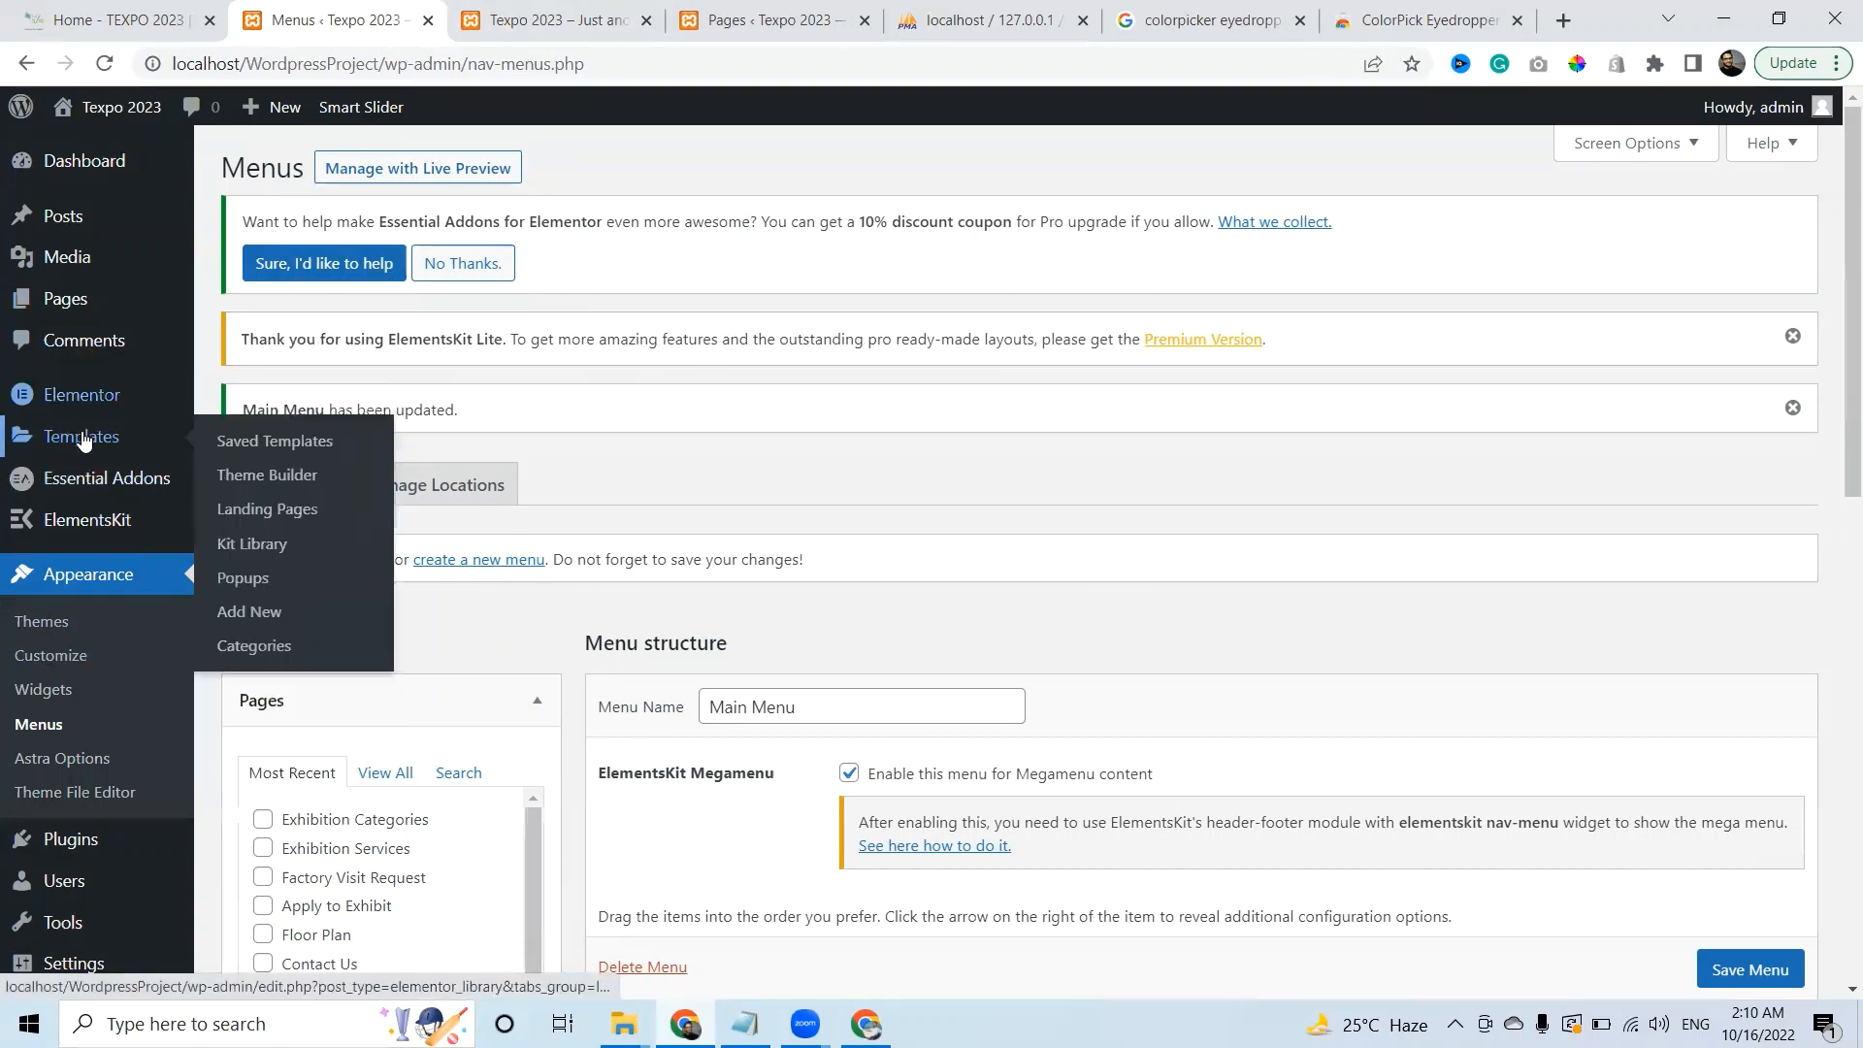
mouse_move(87, 406)
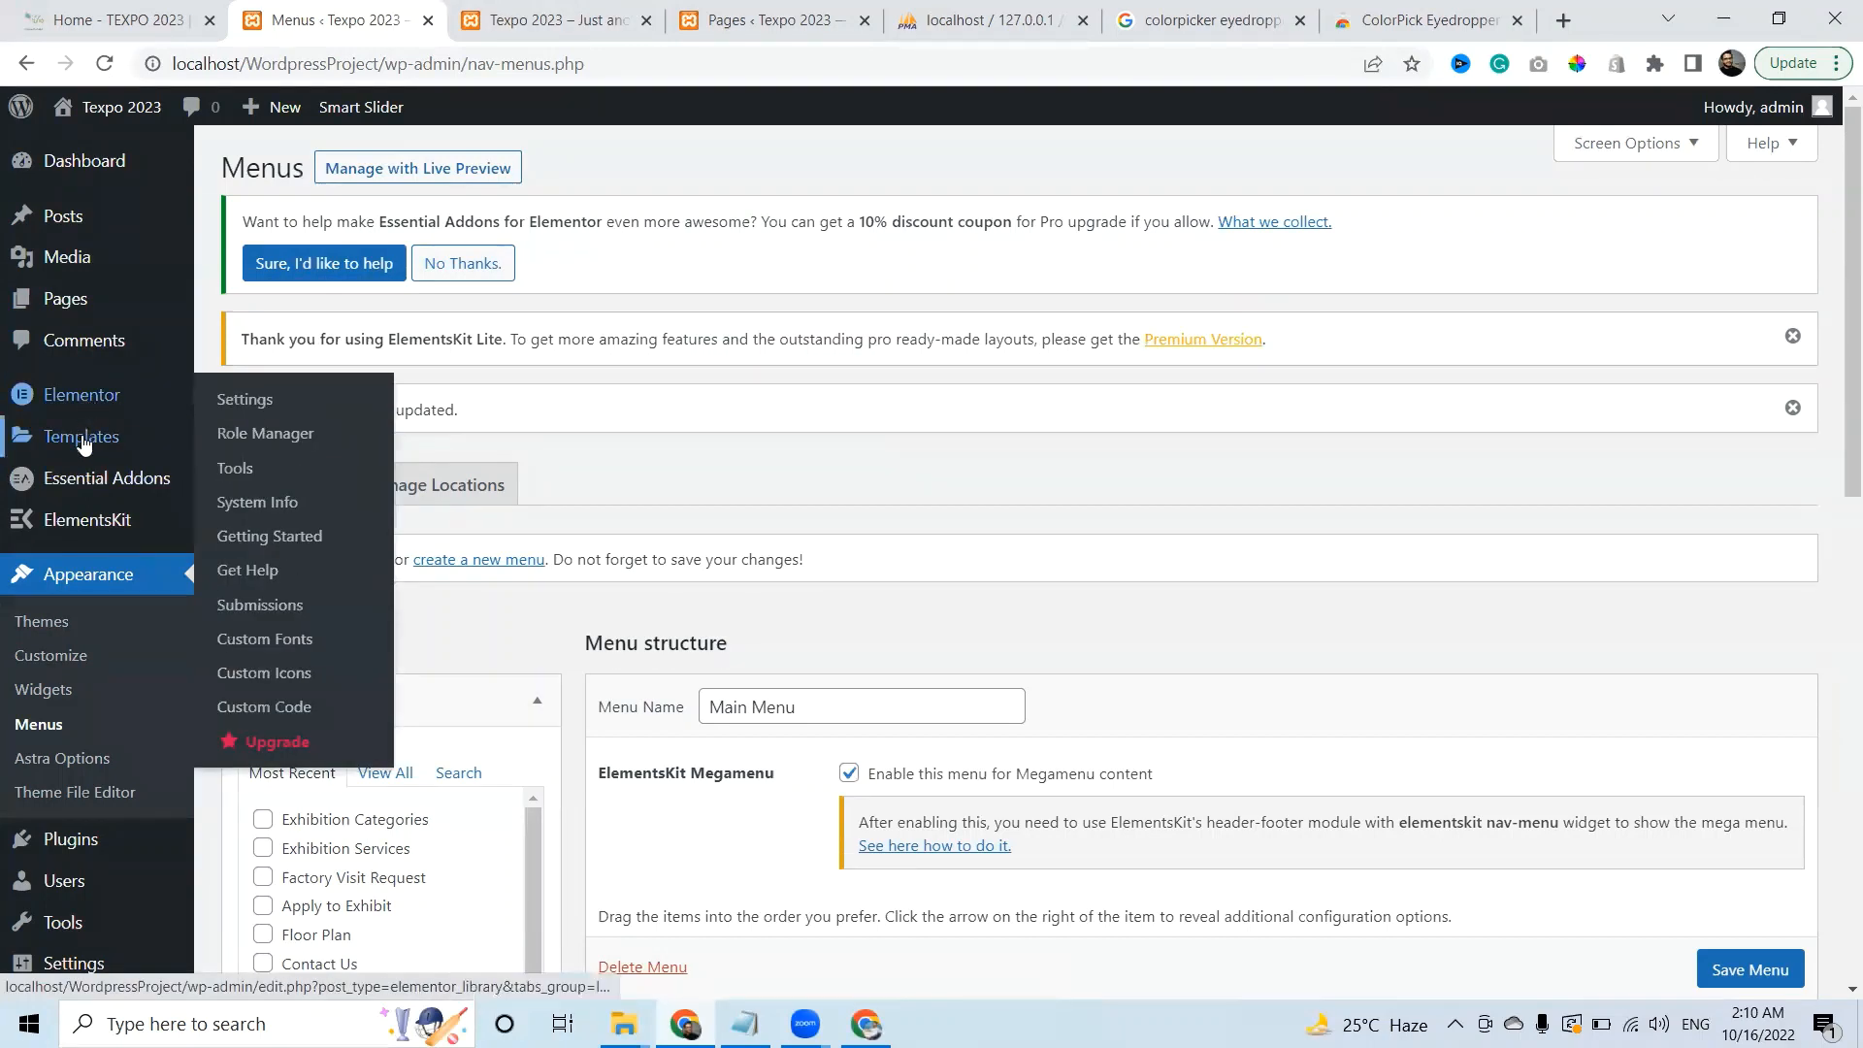
mouse_move(85, 520)
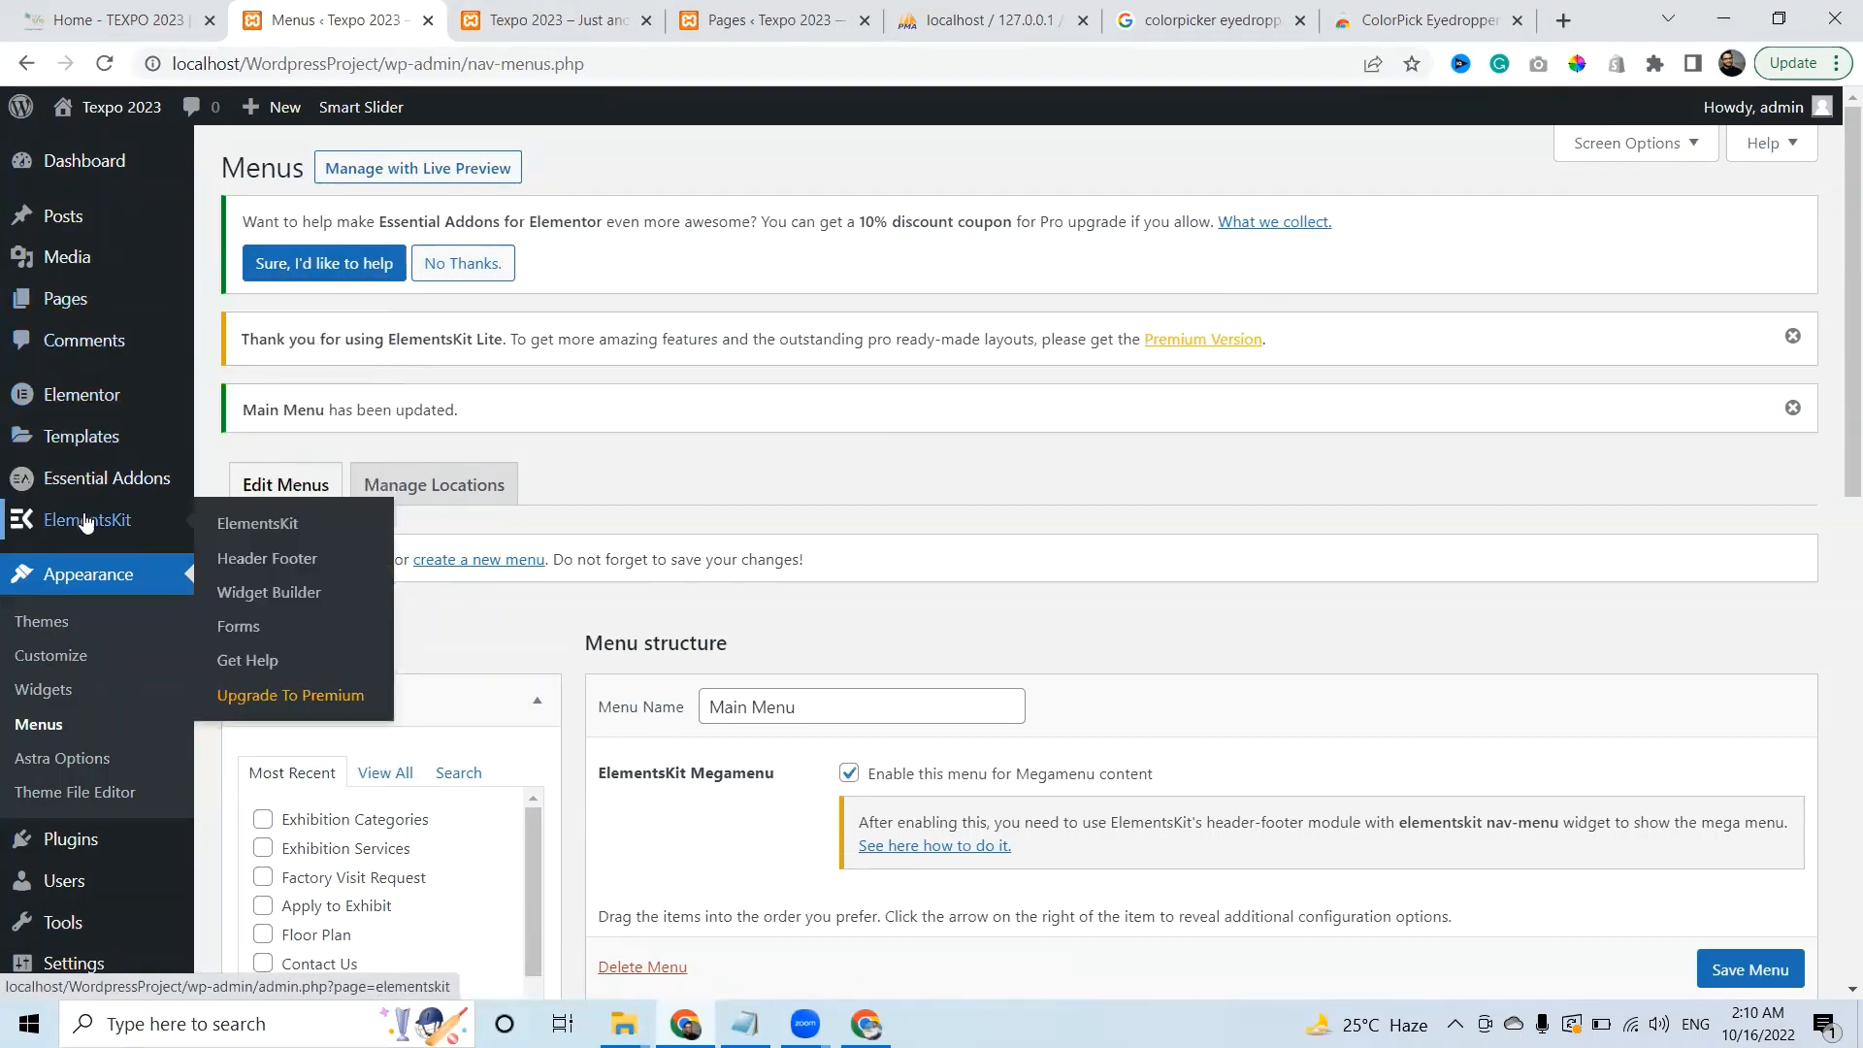
click(269, 561)
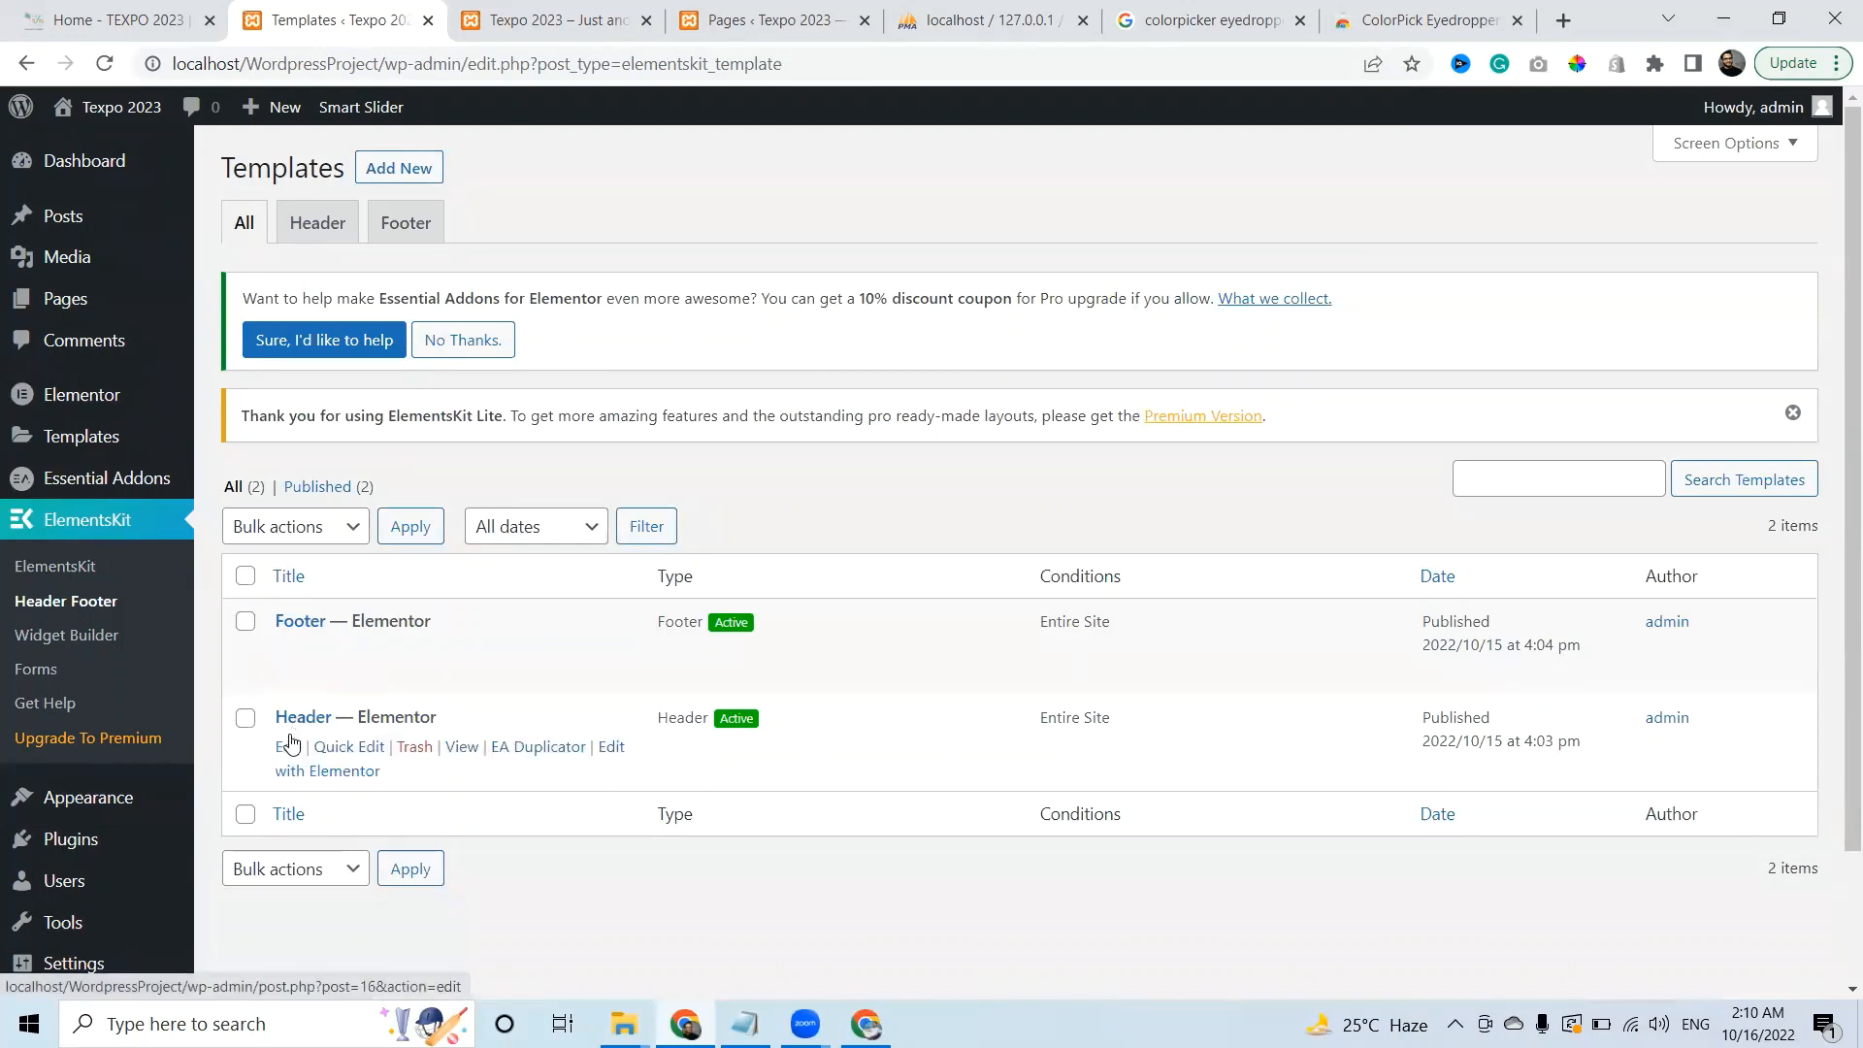
click(288, 746)
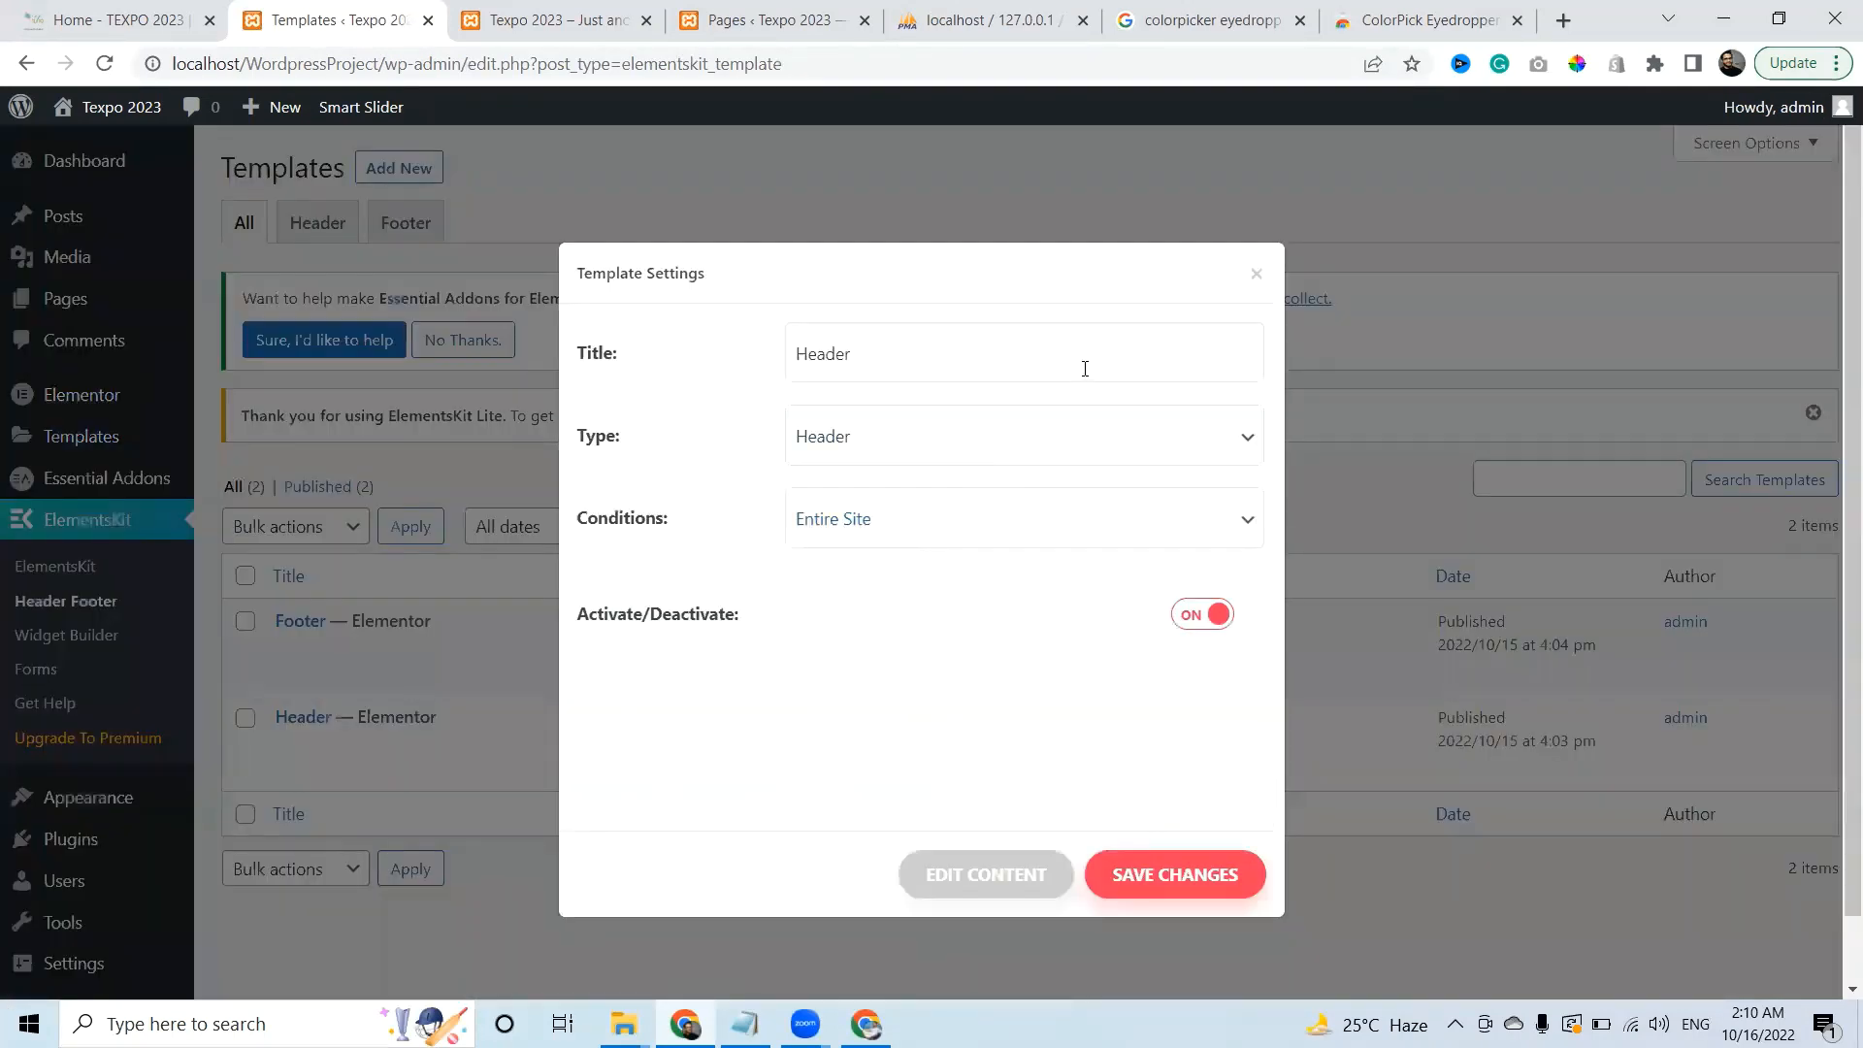
click(1015, 867)
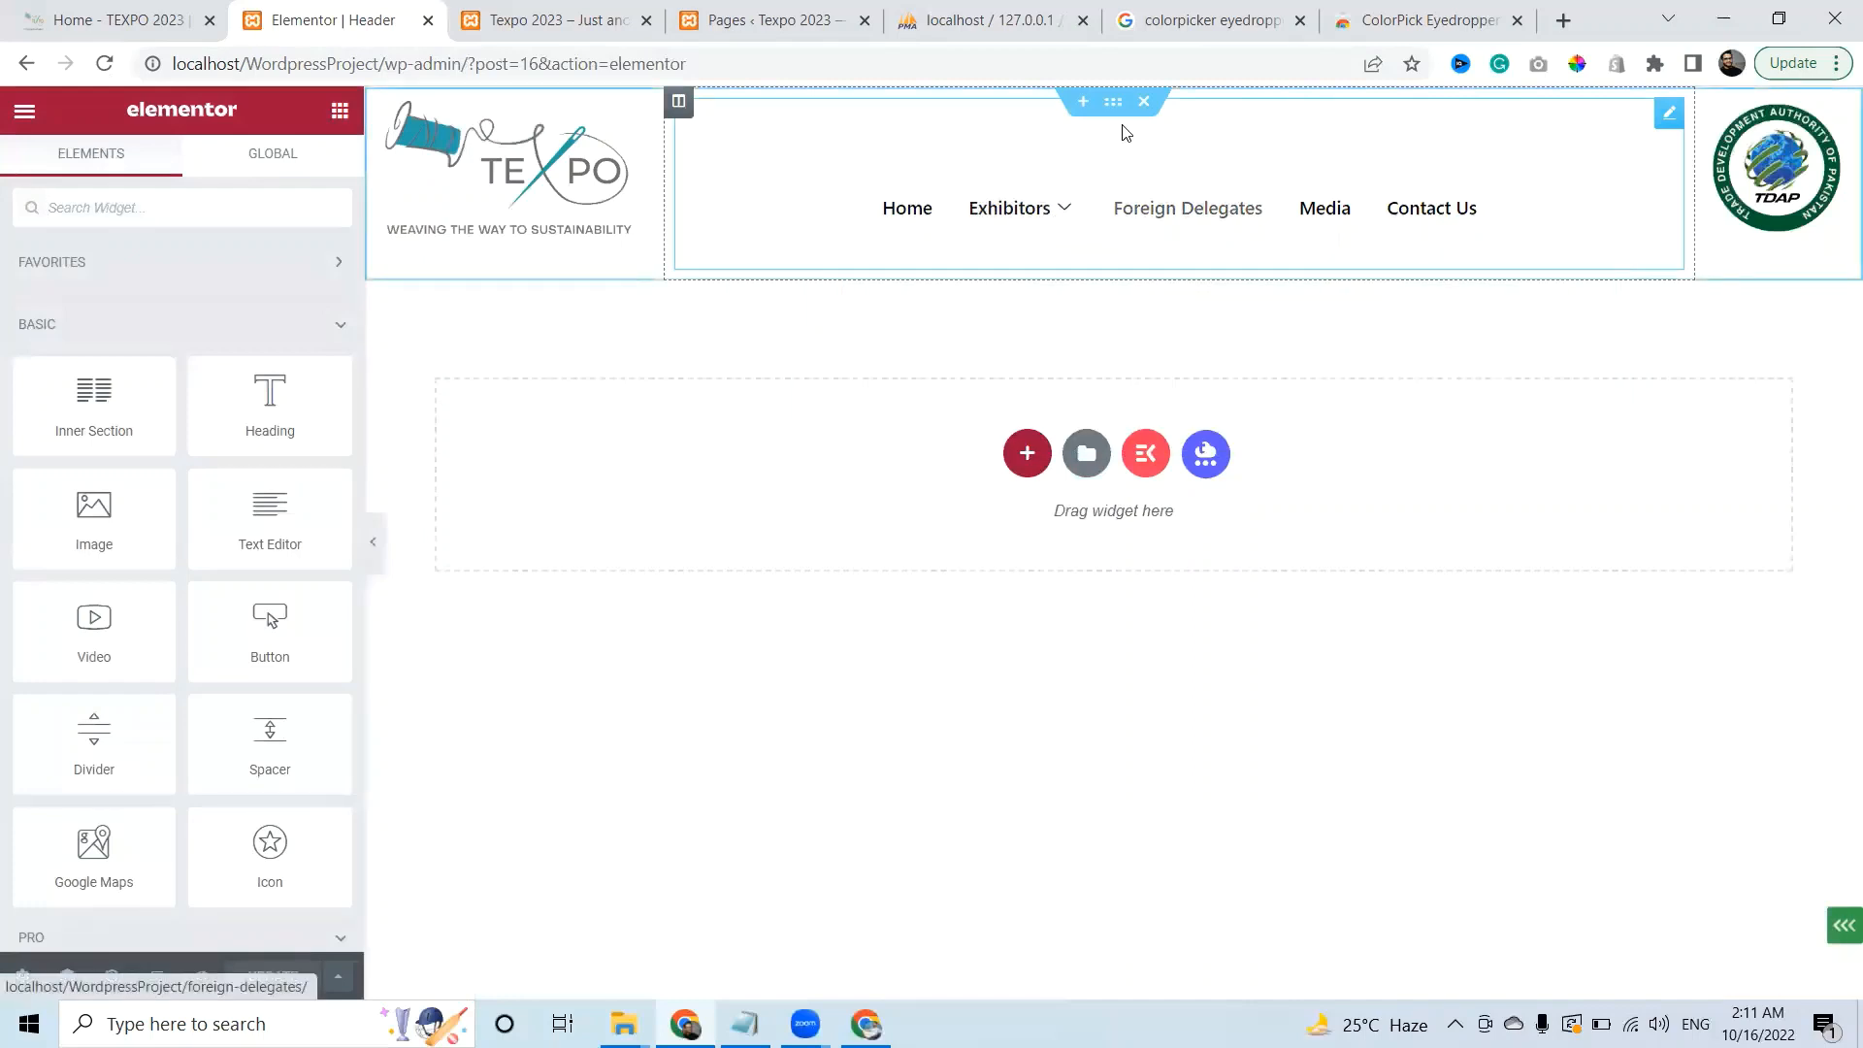
Select the header's ElementsKit Nav Menu widget and review its horizontal menu position options
click(1108, 103)
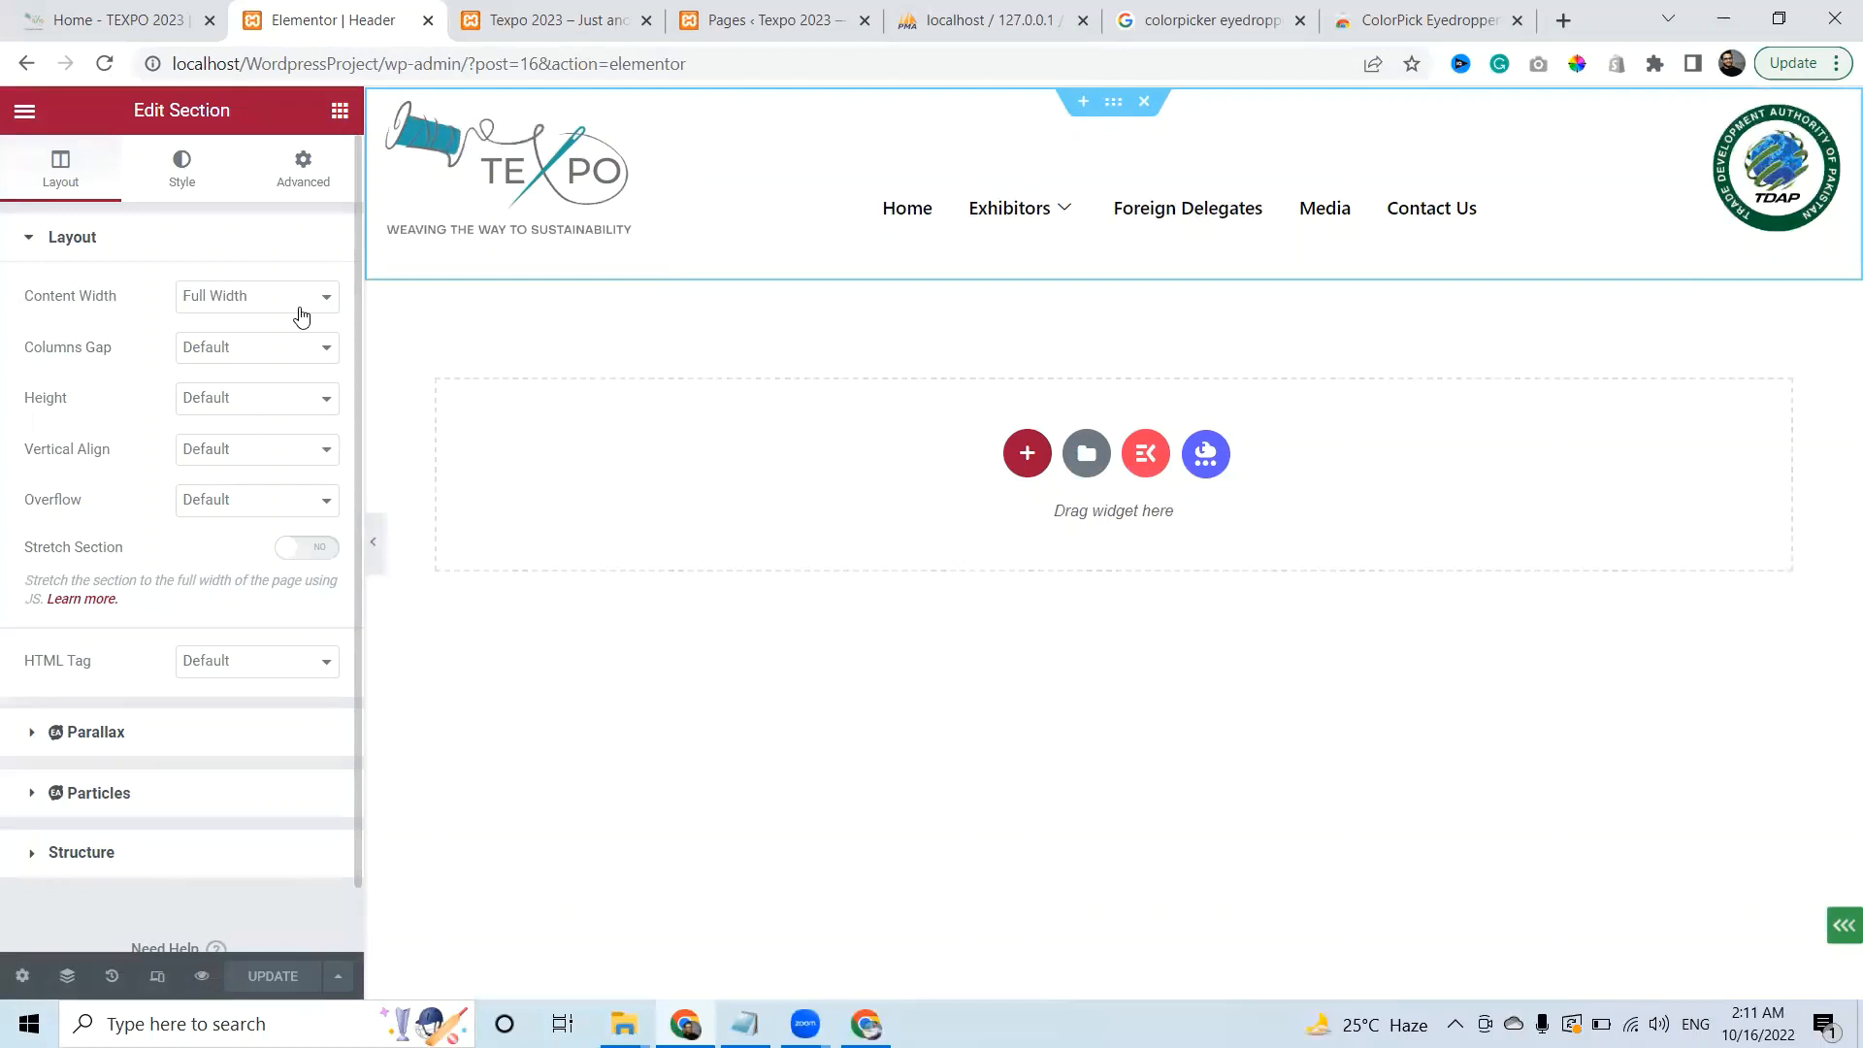
click(921, 194)
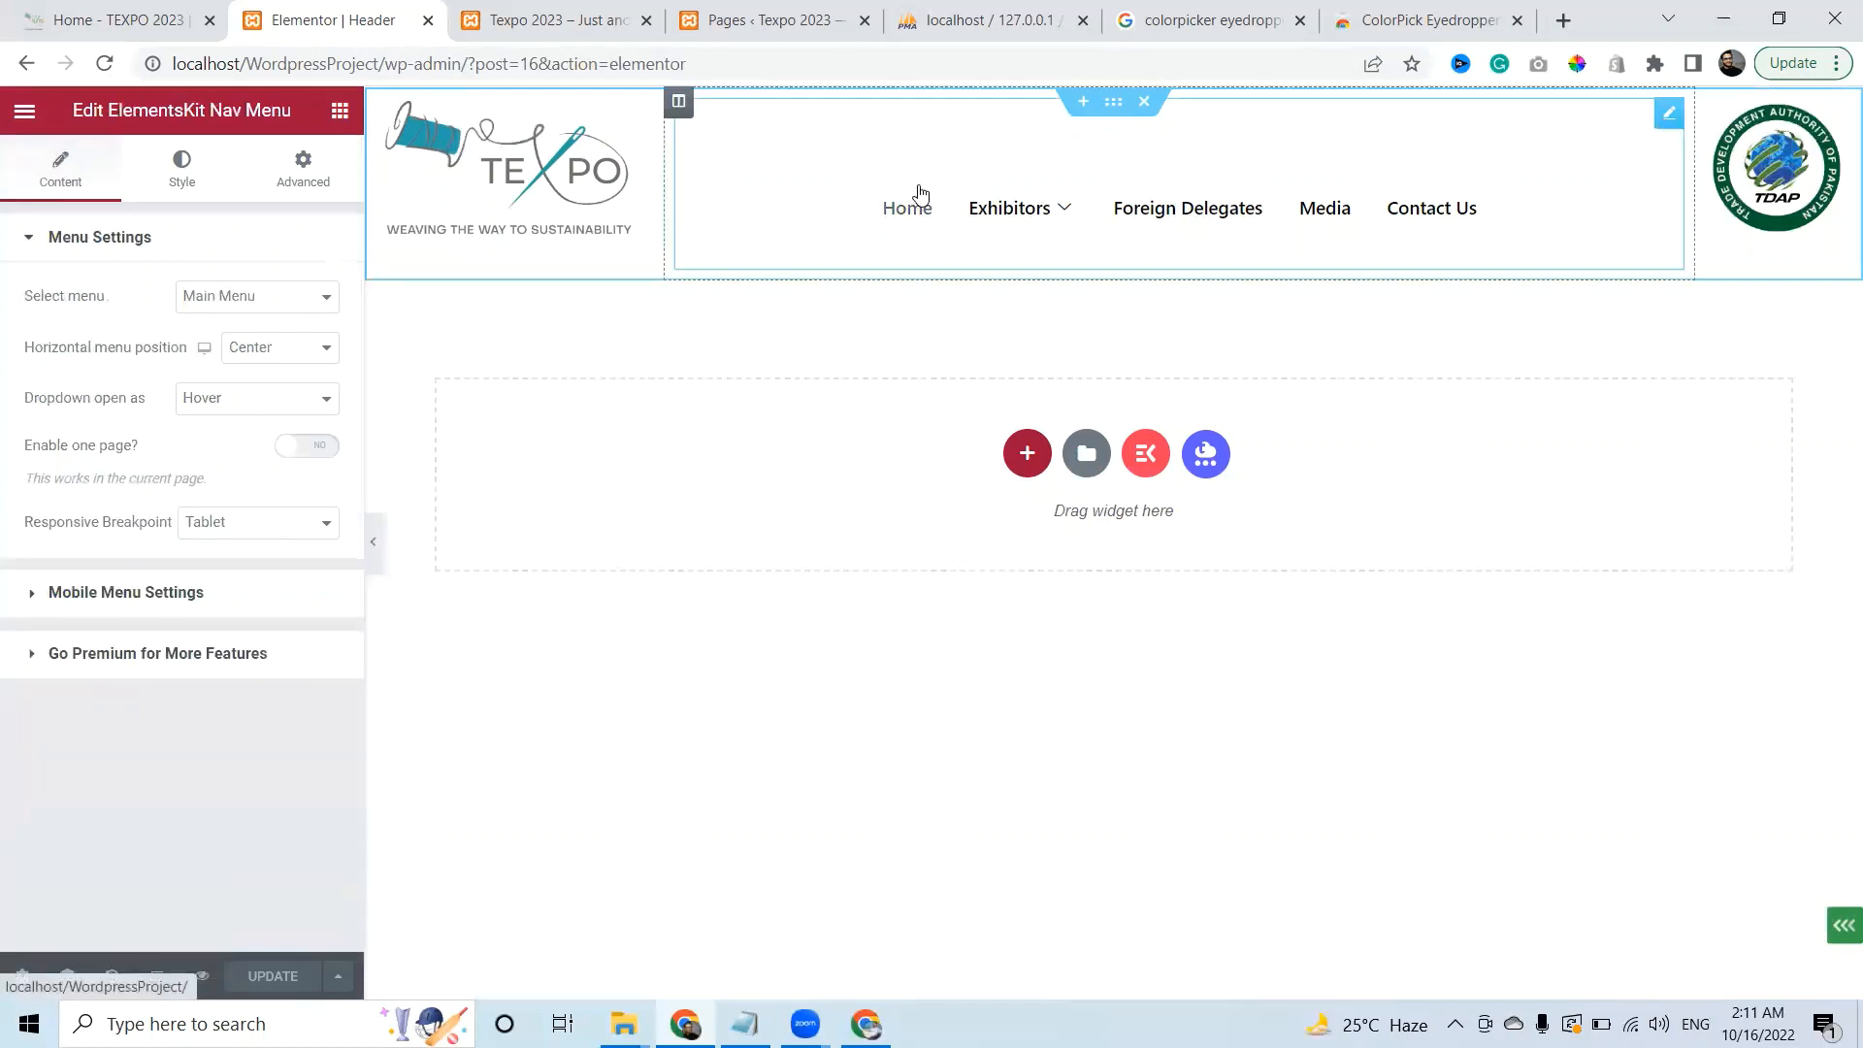
click(252, 355)
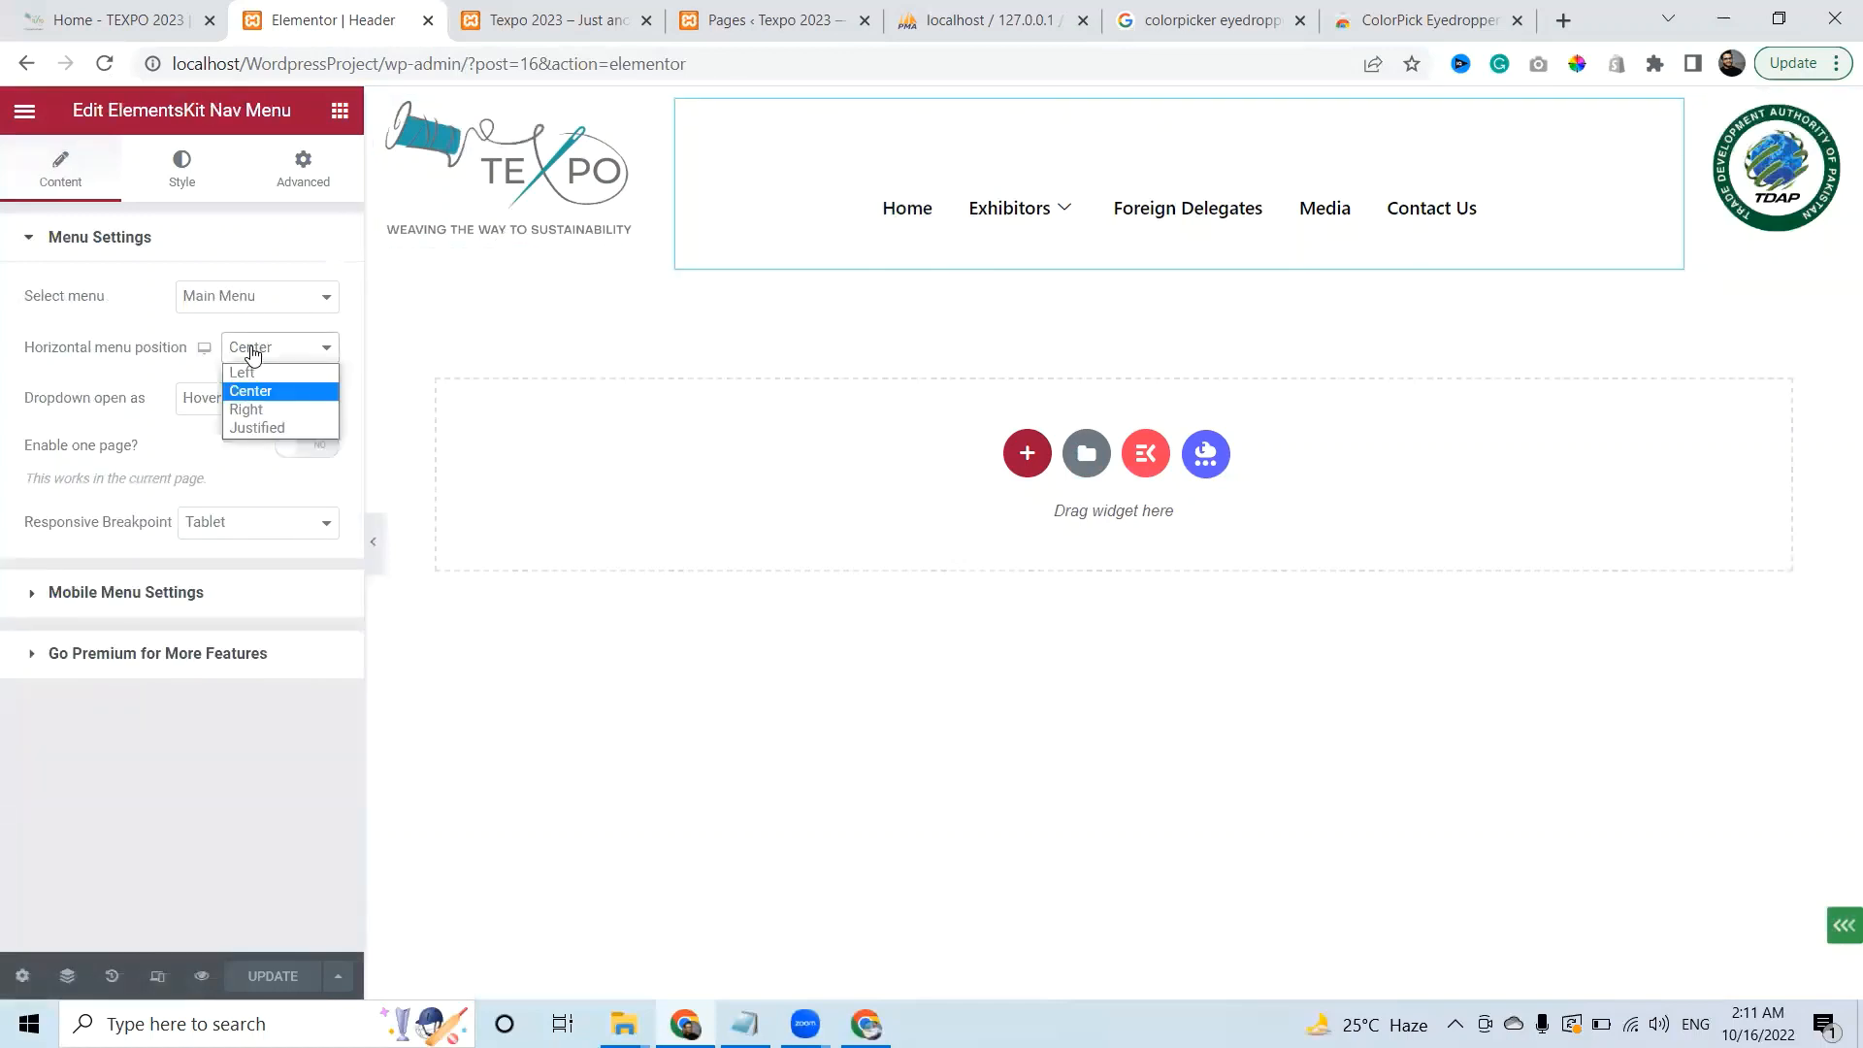
click(254, 354)
click(255, 354)
click(254, 353)
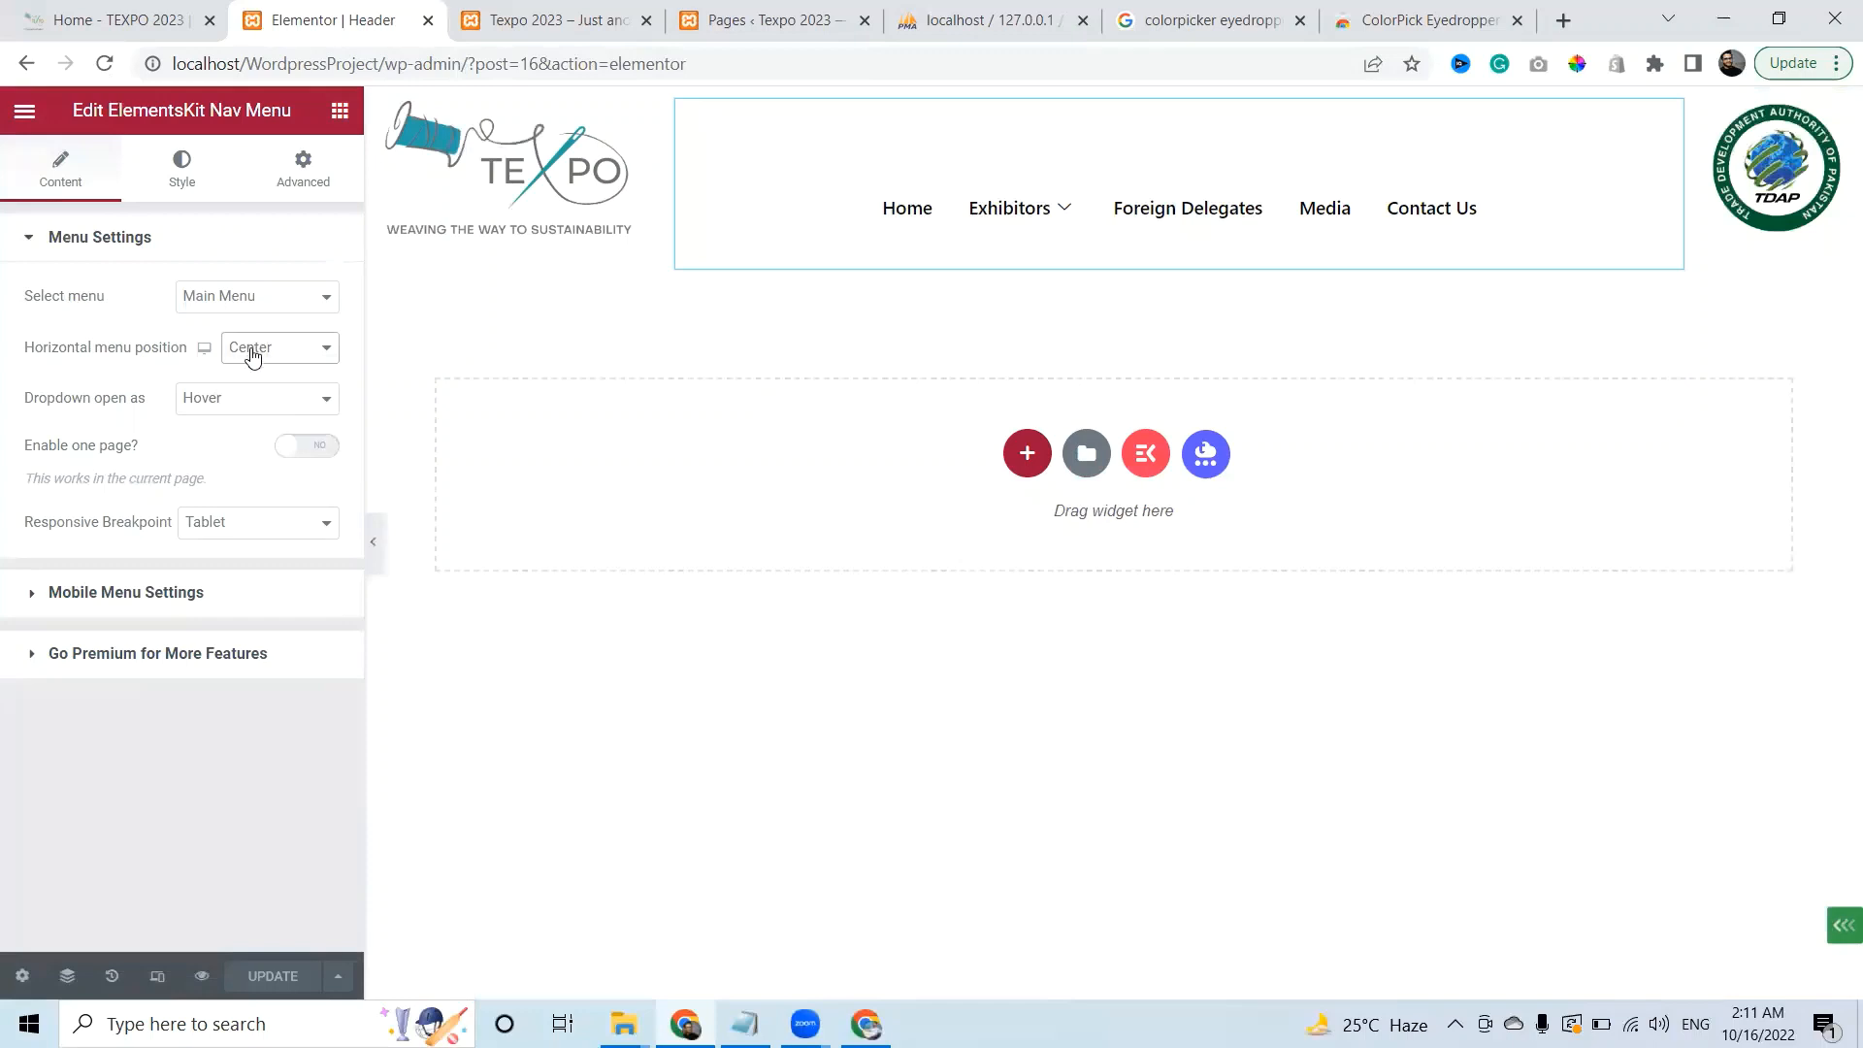
Try a menu icon spacing of 20 px on the nav menu's wrapper, then clear the value
click(188, 177)
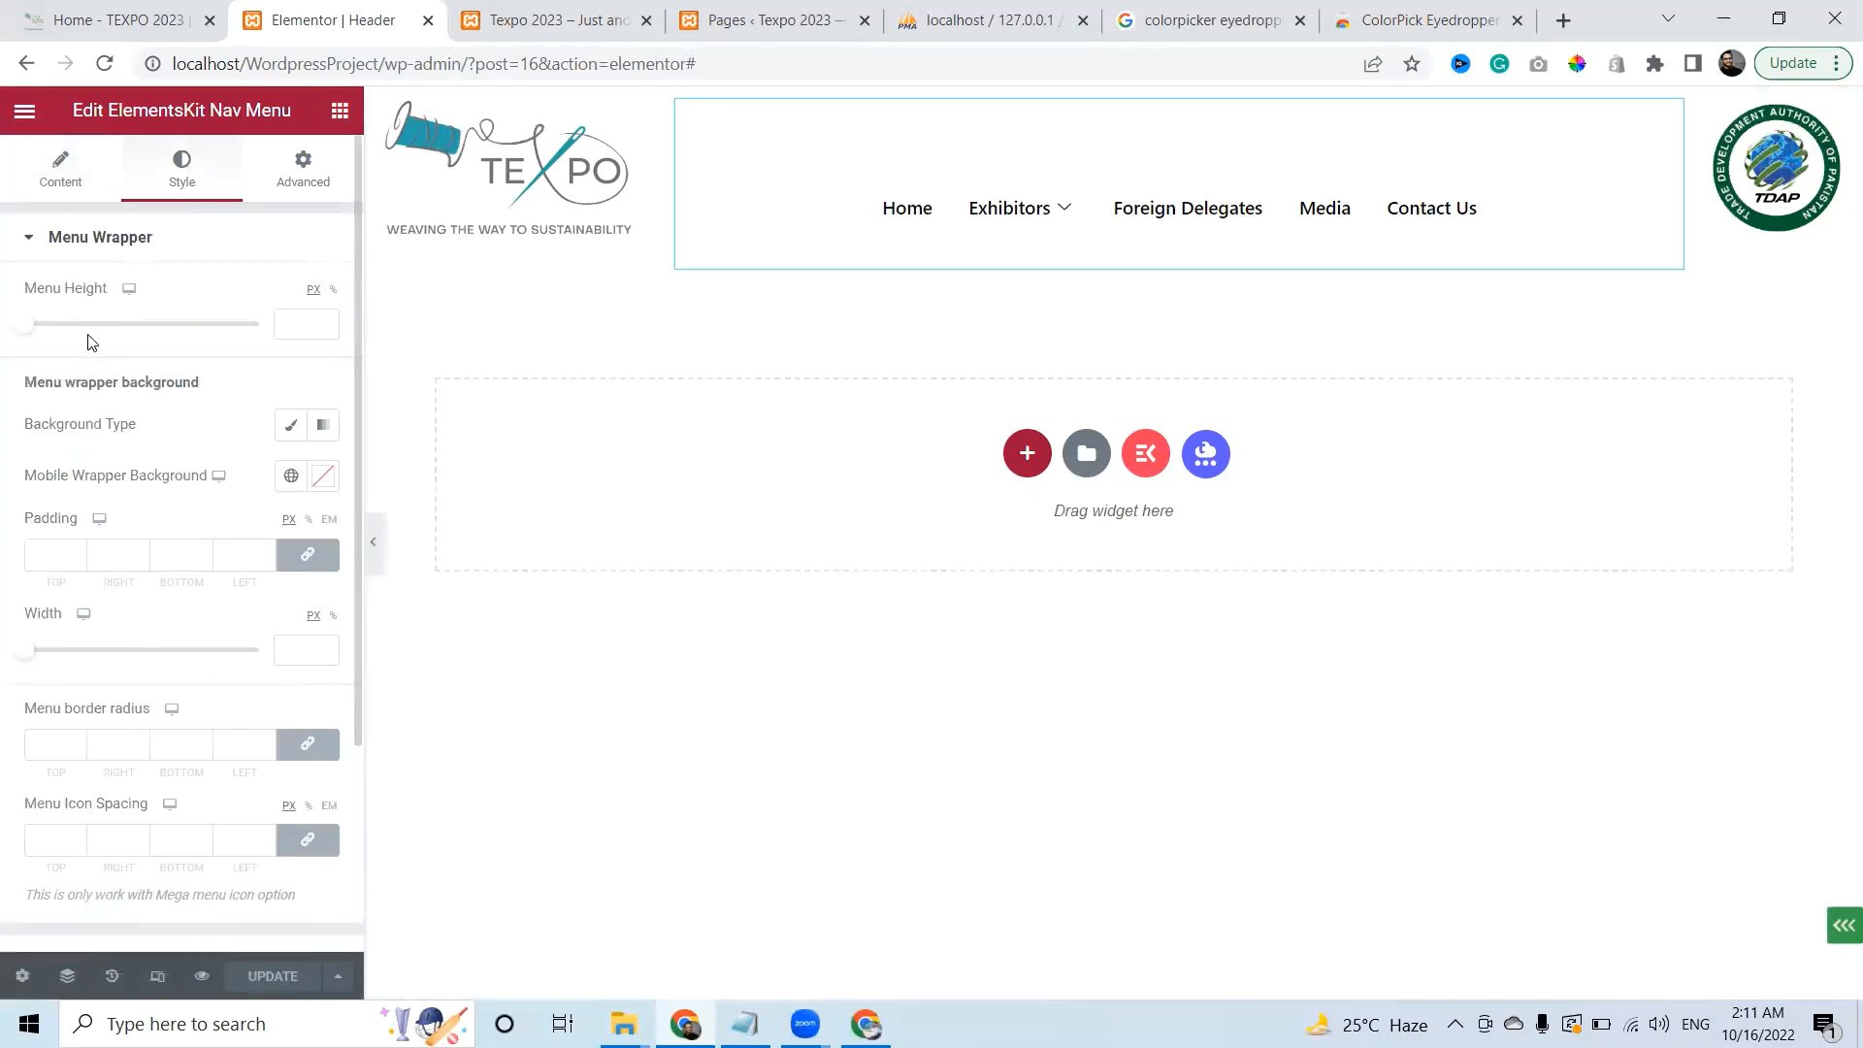
click(45, 840)
text(20)
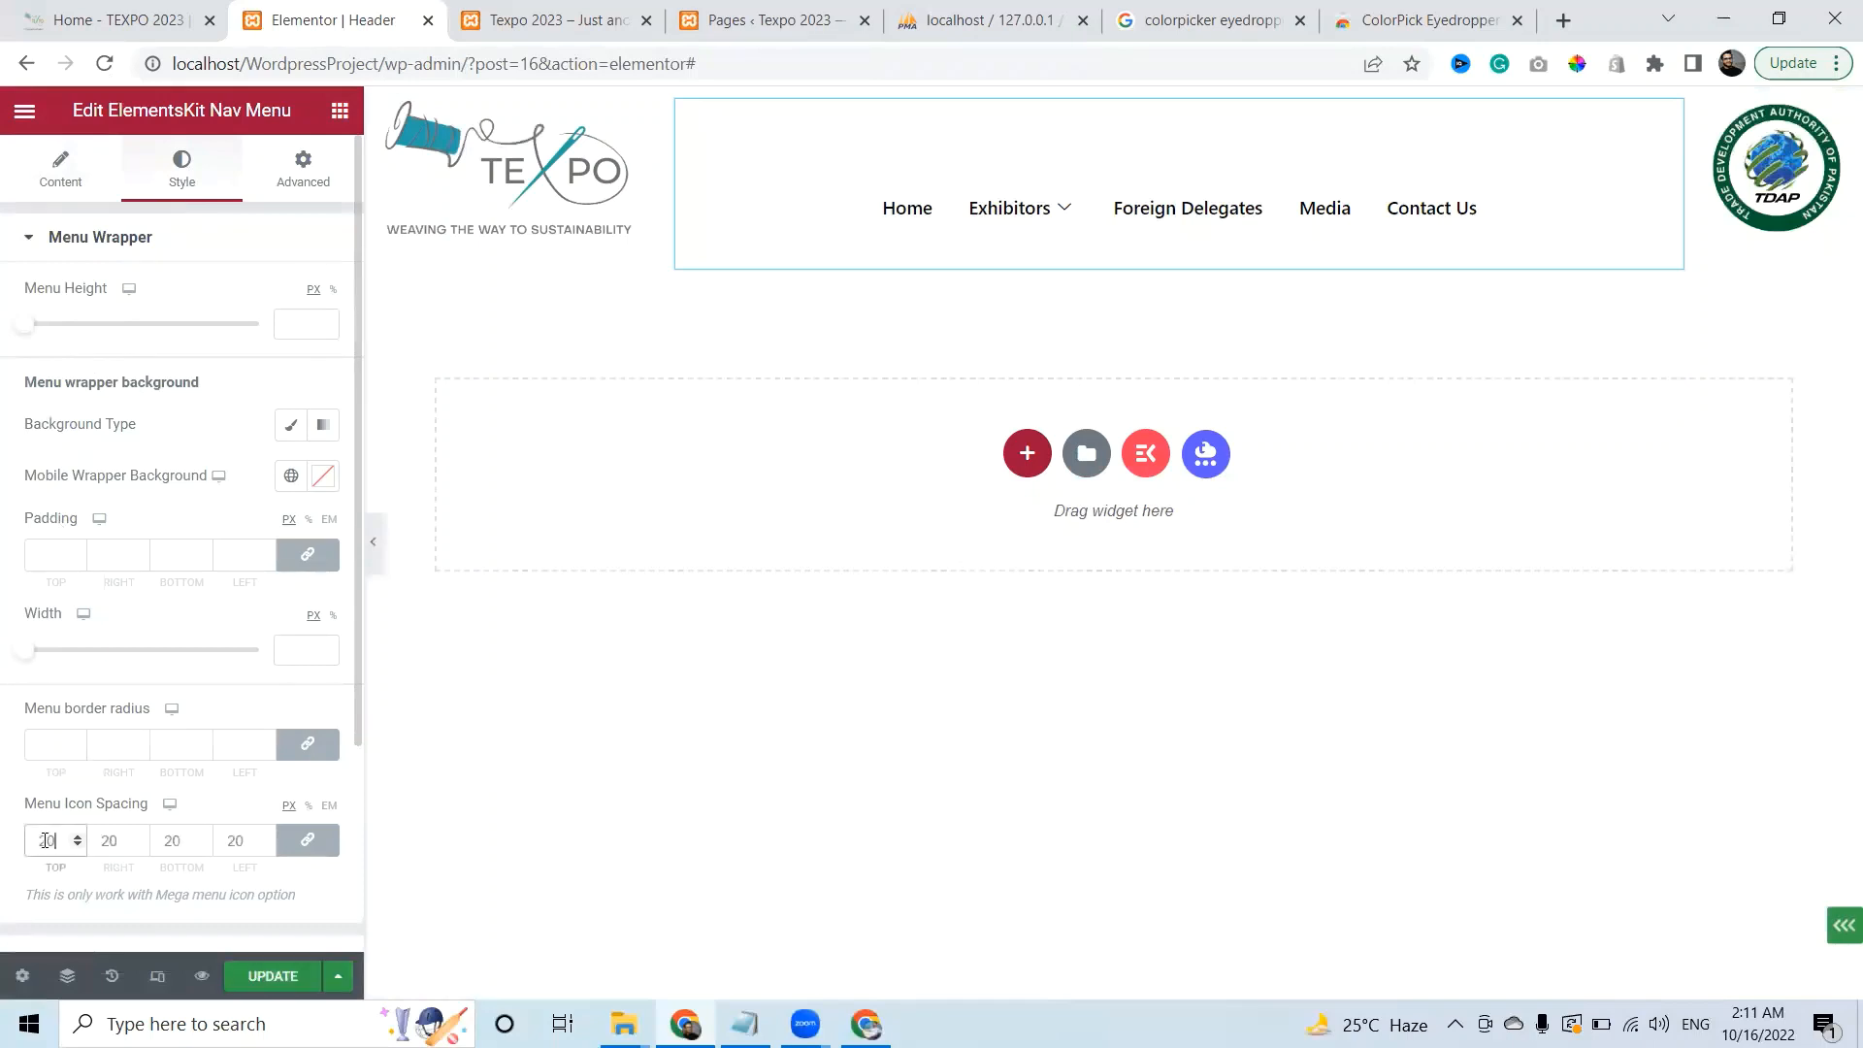
text(0)
key(BackSpace)
key(BackSpace)
key(BackSpace)
Try Full Width (100%) as the nav menu widget's width, then return it to Default
click(330, 170)
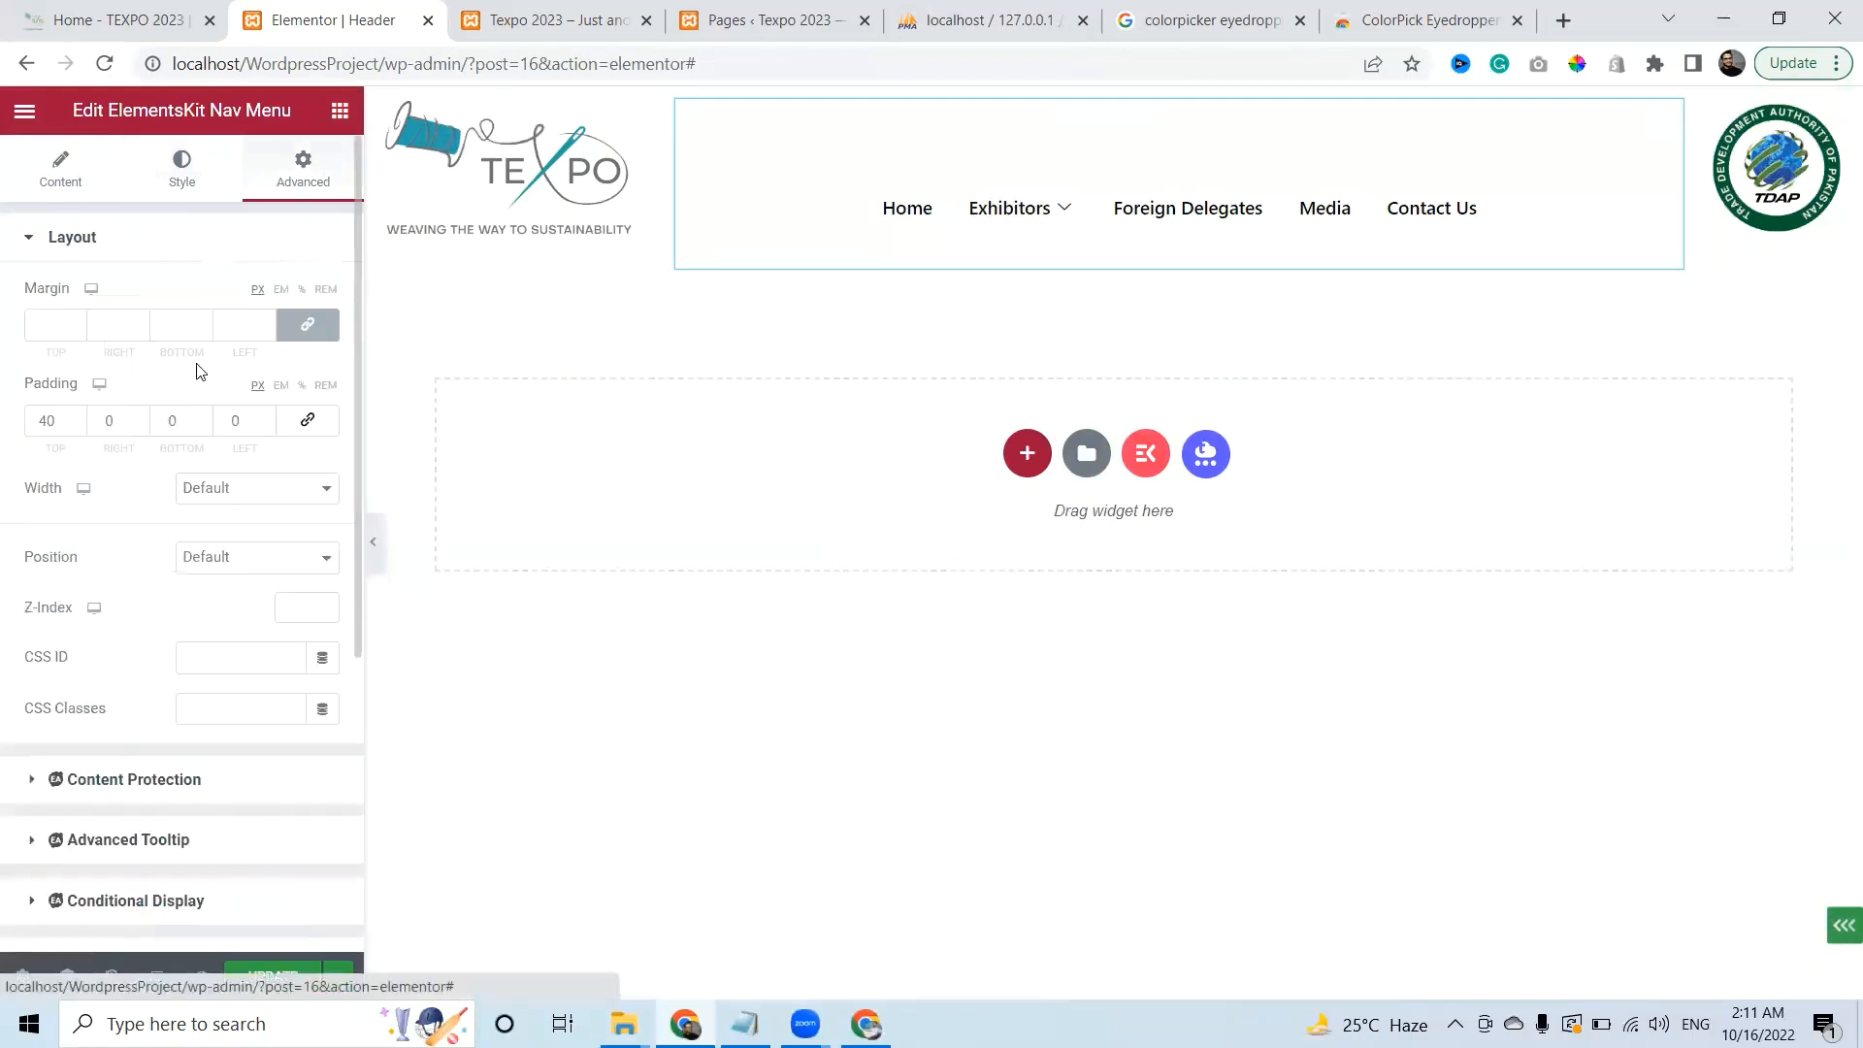
click(208, 490)
click(215, 507)
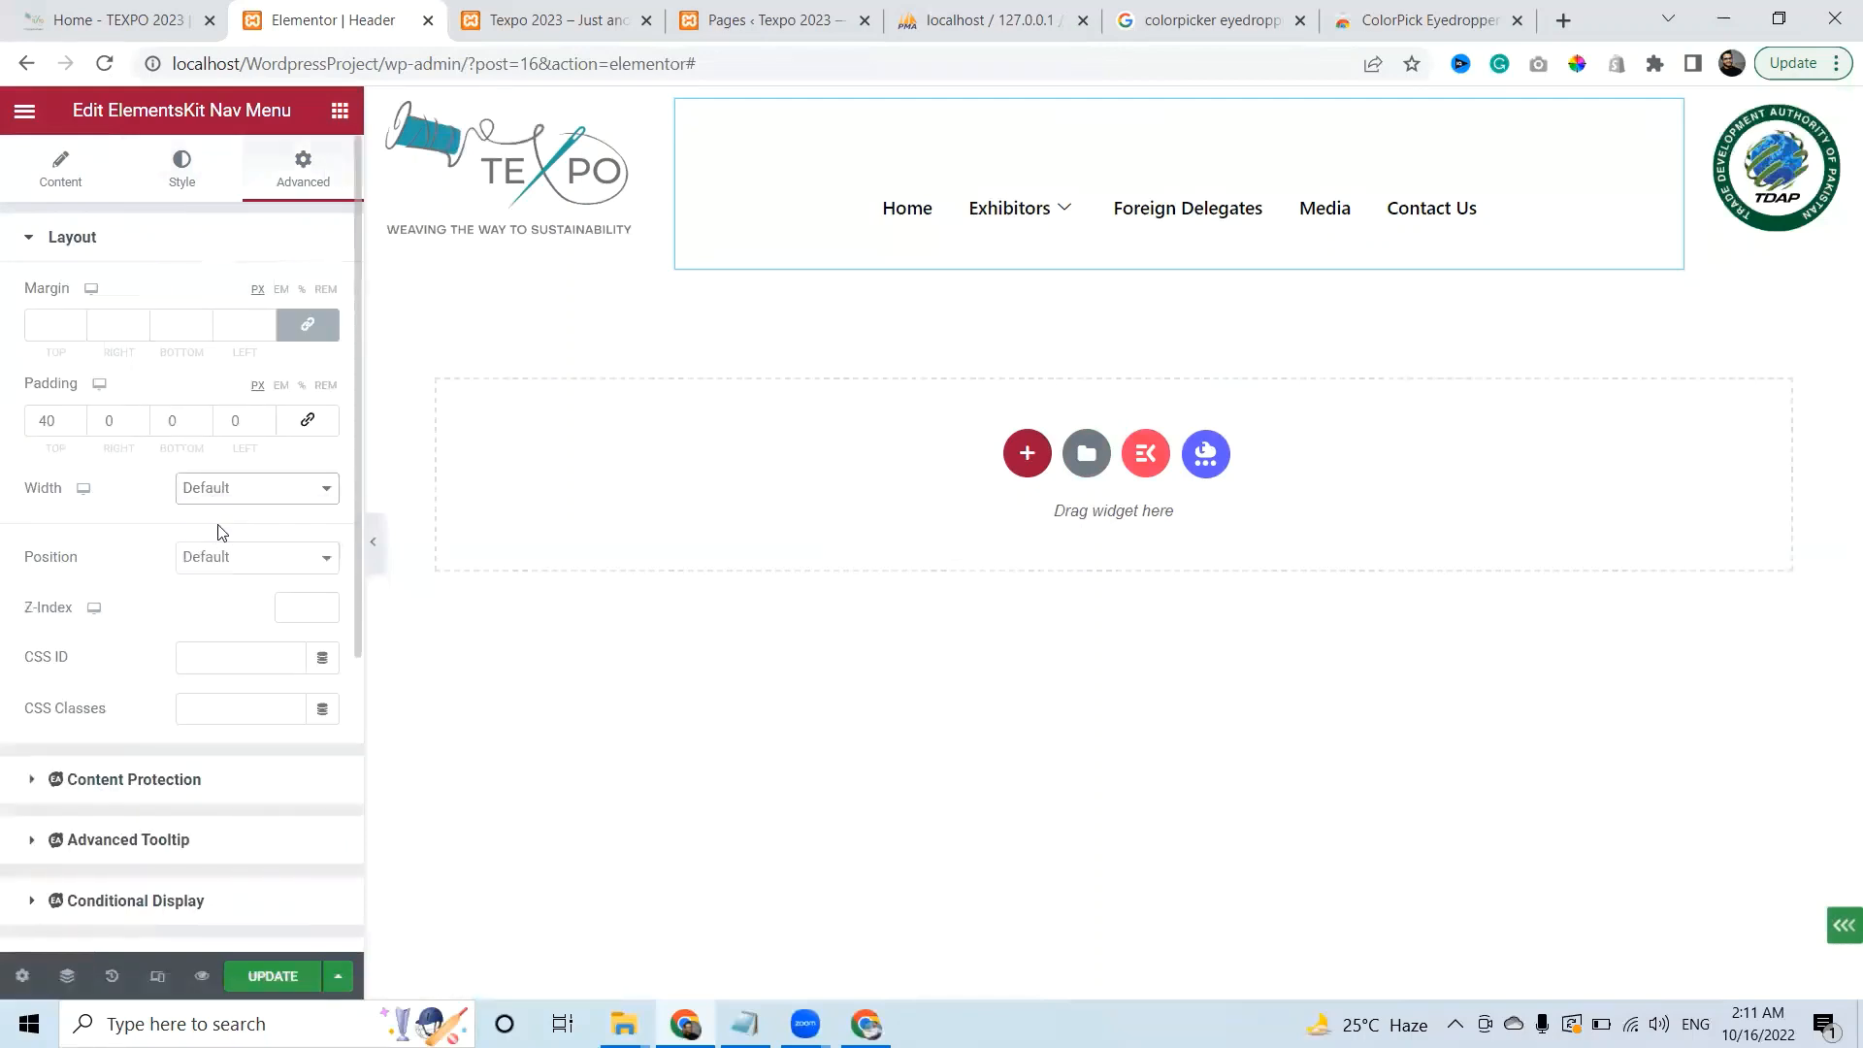
click(249, 495)
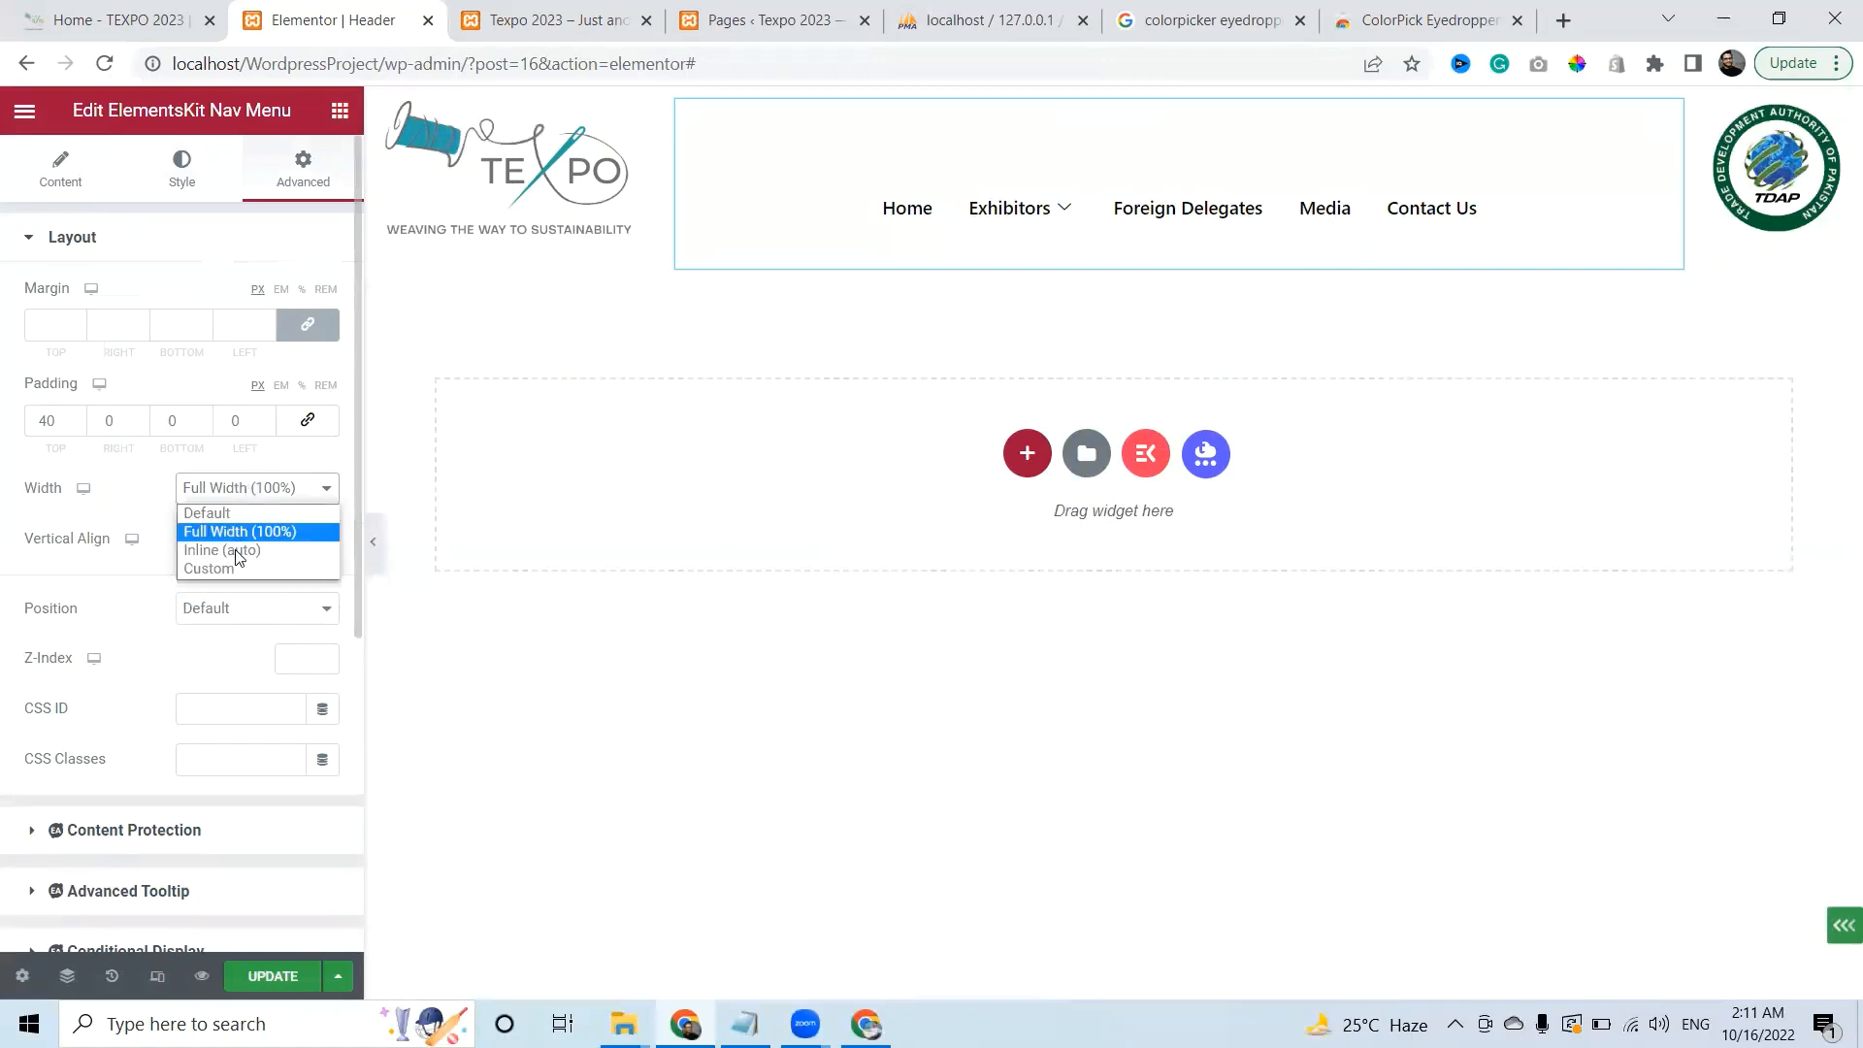
click(242, 492)
click(242, 490)
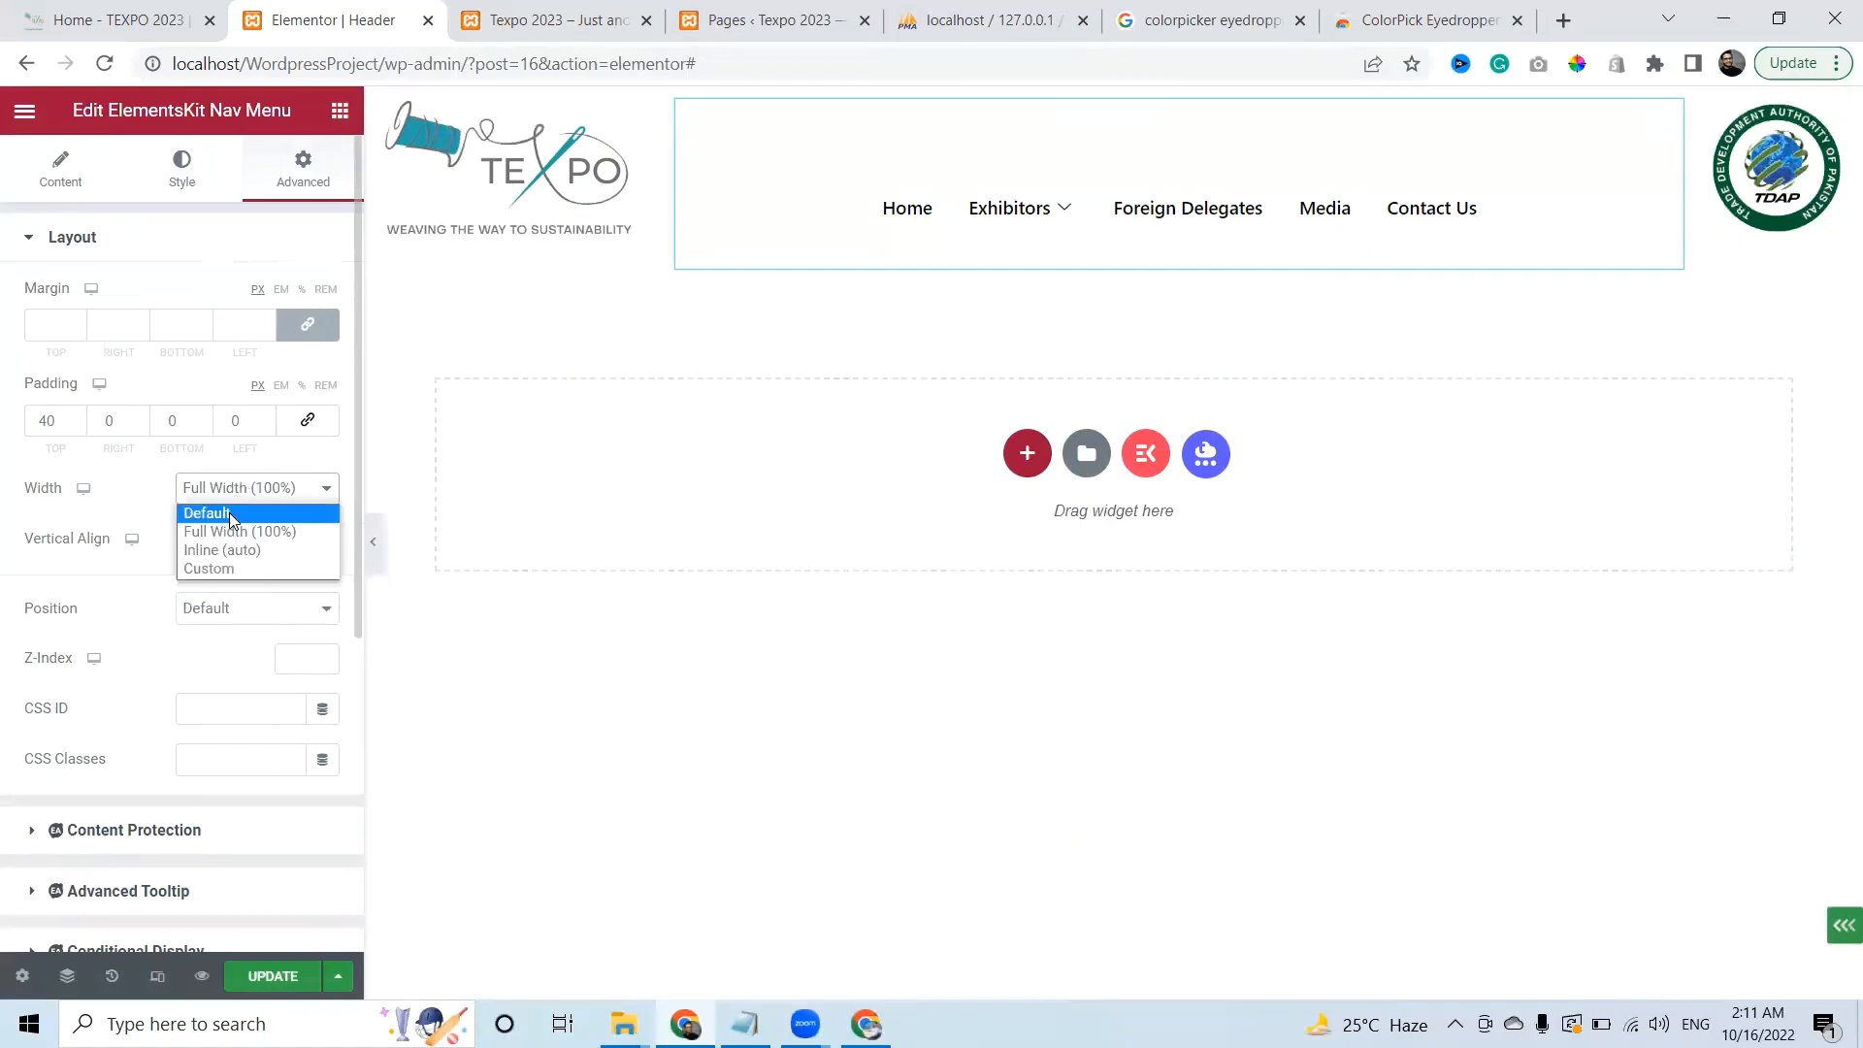
click(243, 507)
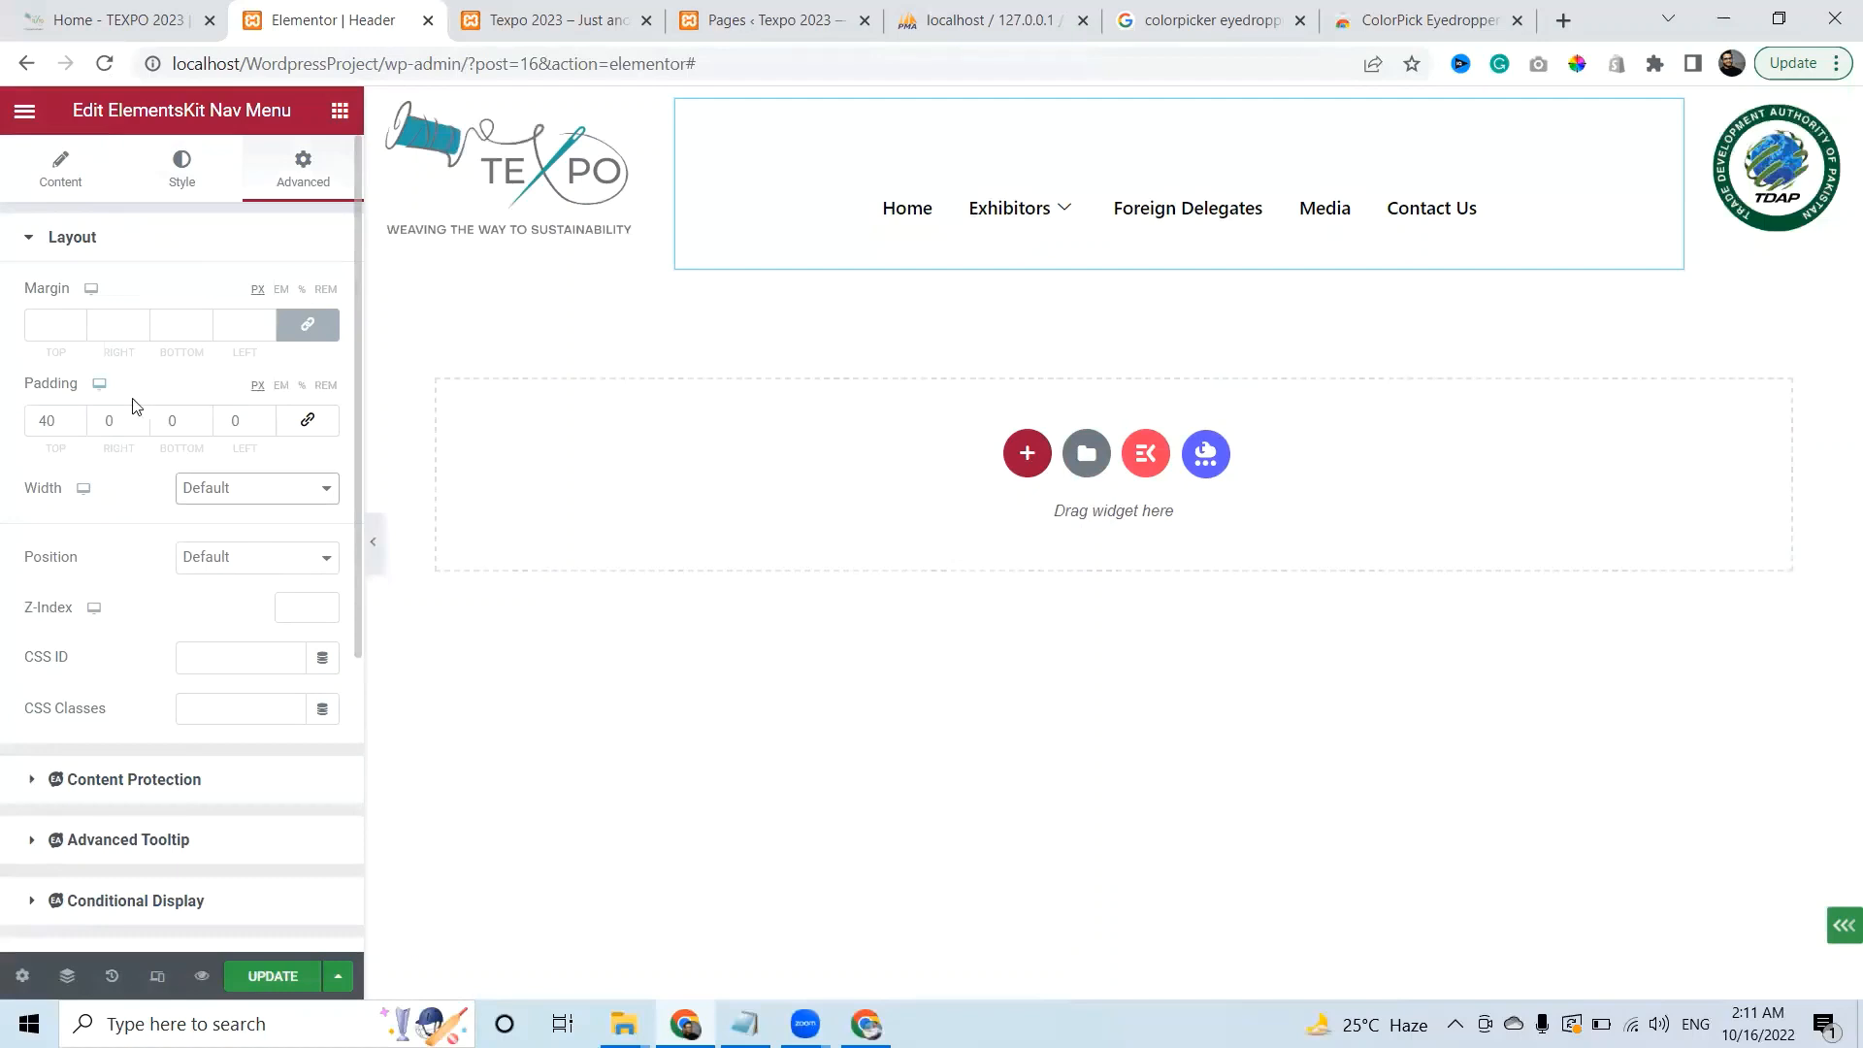
drag(126, 421, 85, 428)
click(220, 236)
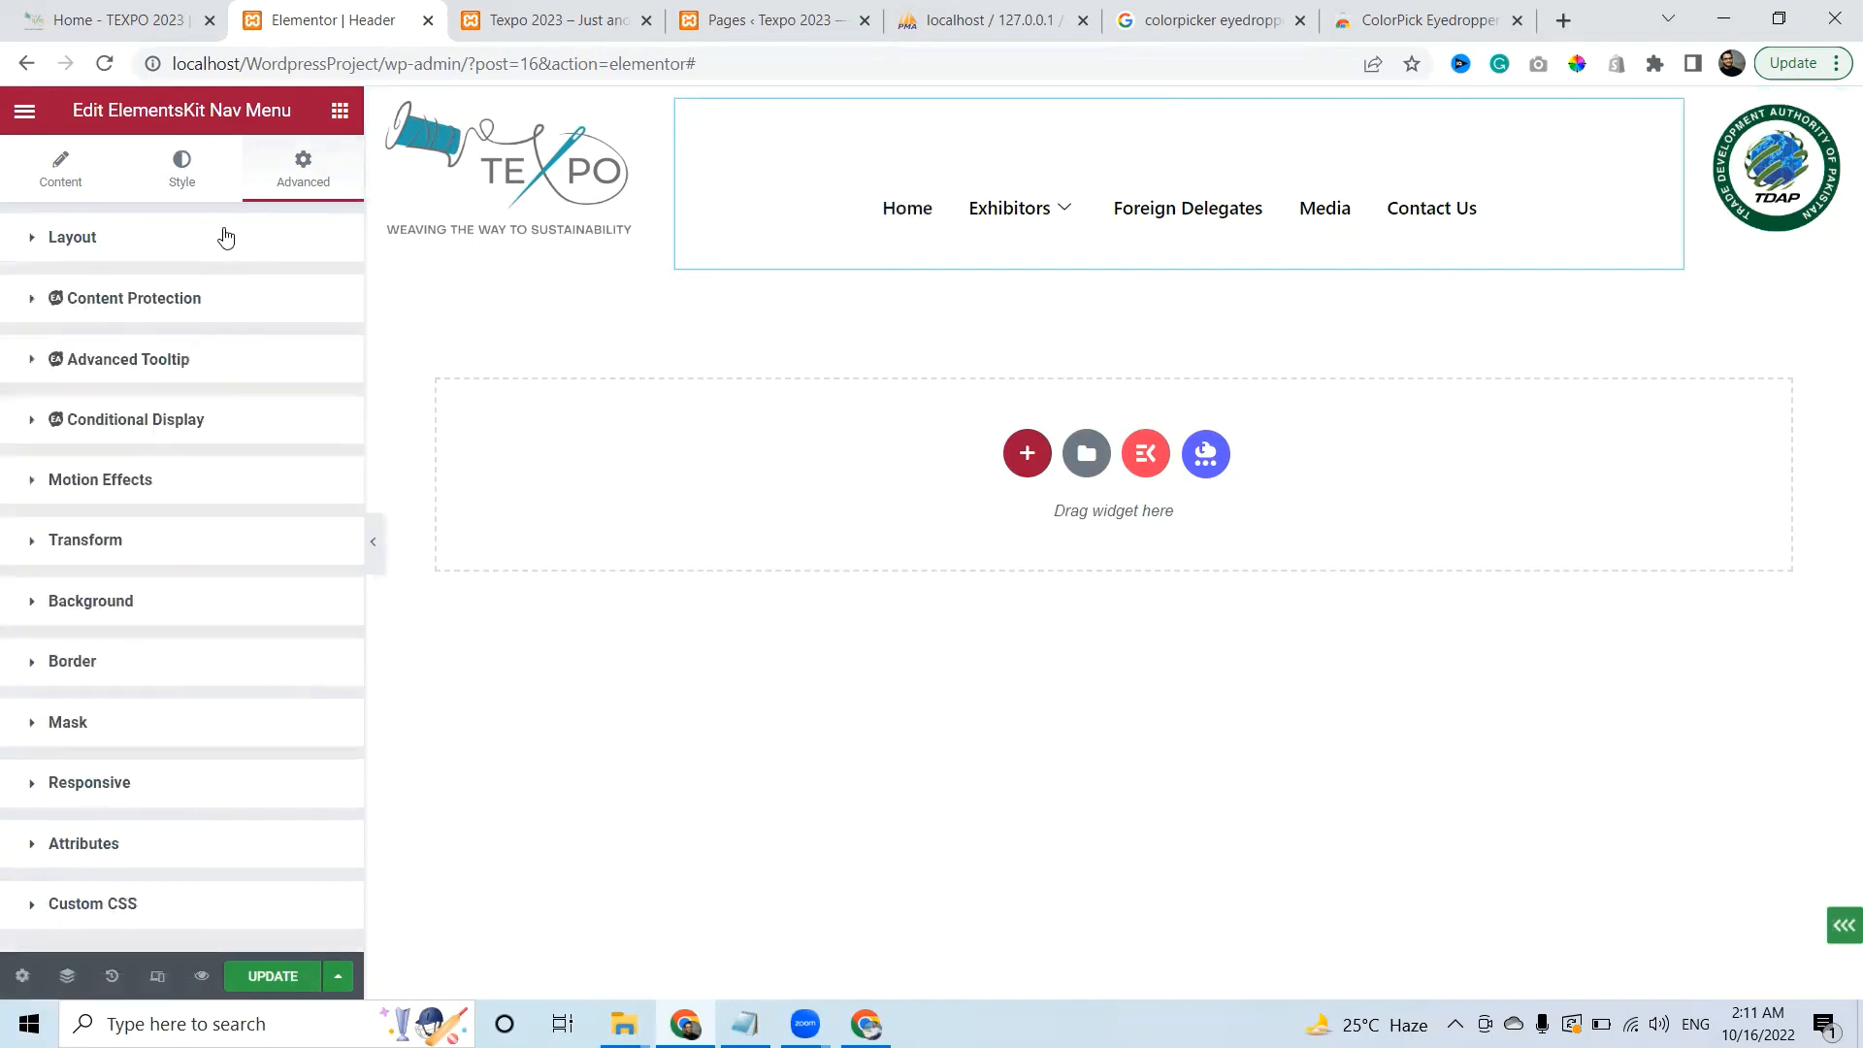
Check the spacing of the navigation items and their dropdowns on the live TEXPO site
click(172, 175)
click(48, 179)
click(190, 166)
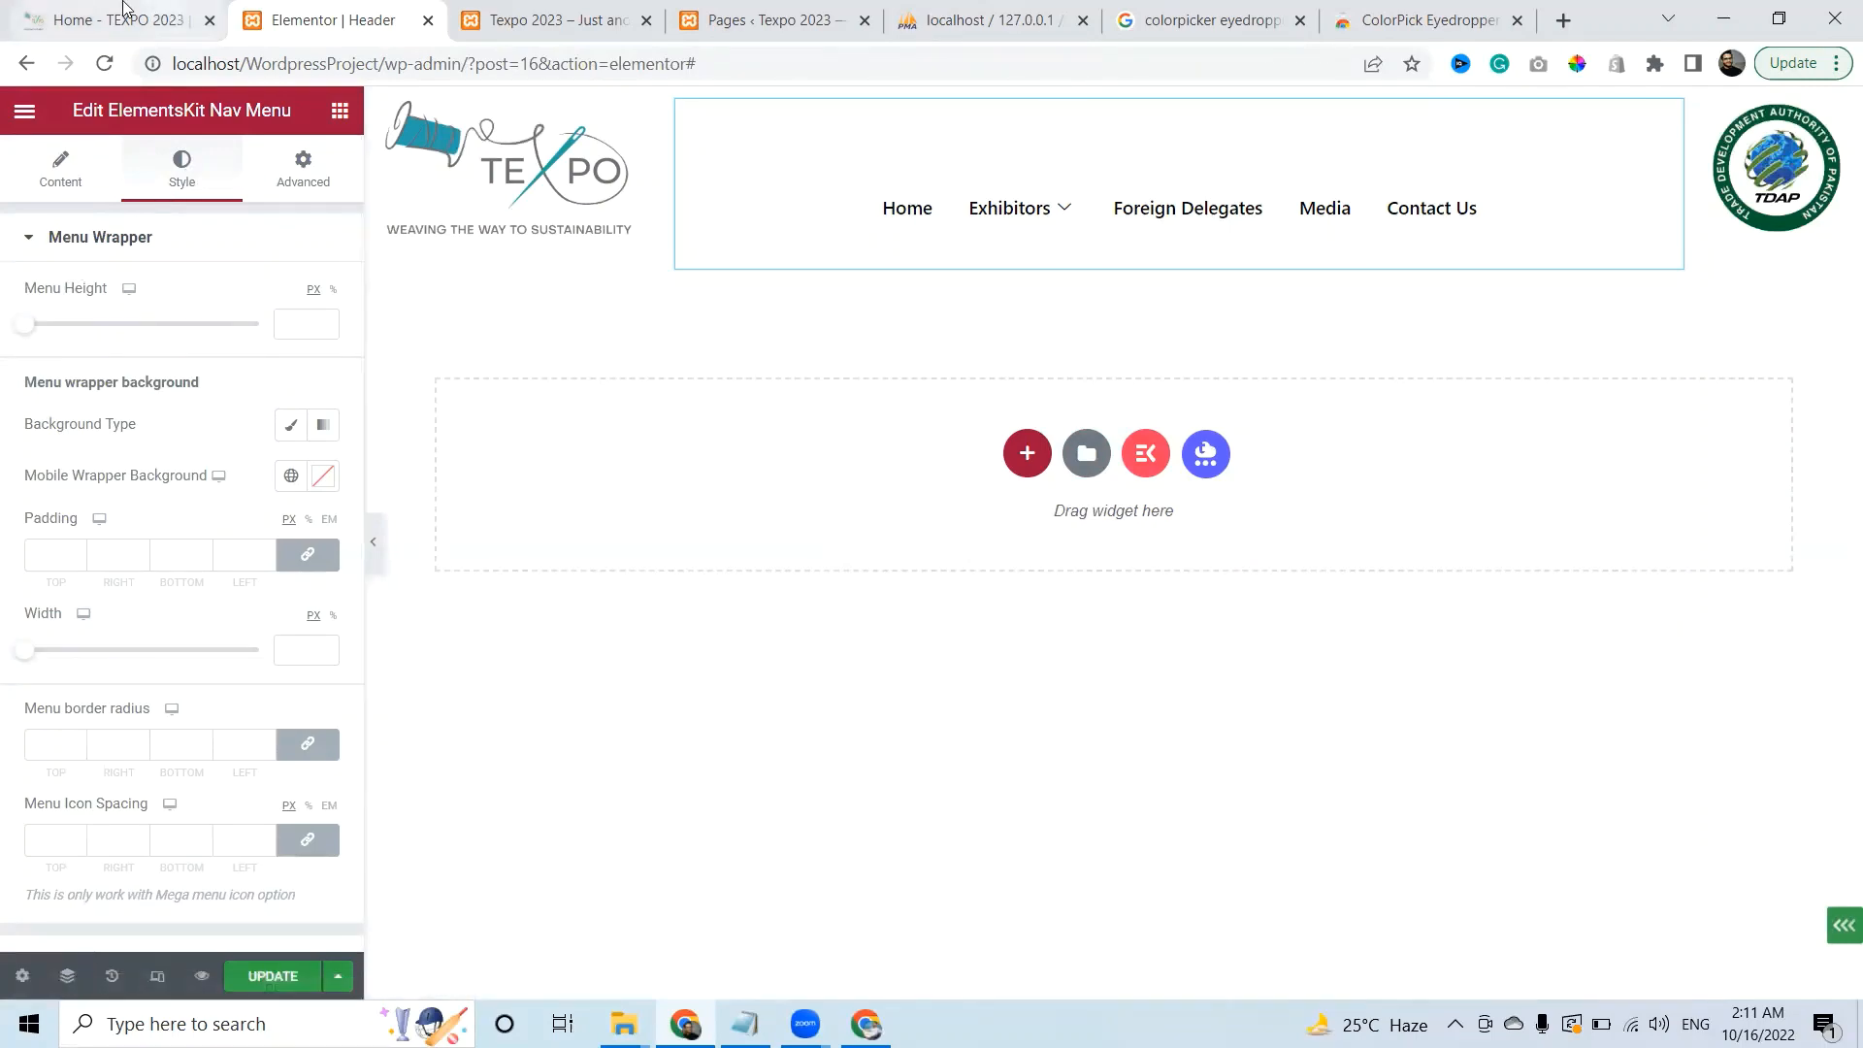
click(191, 14)
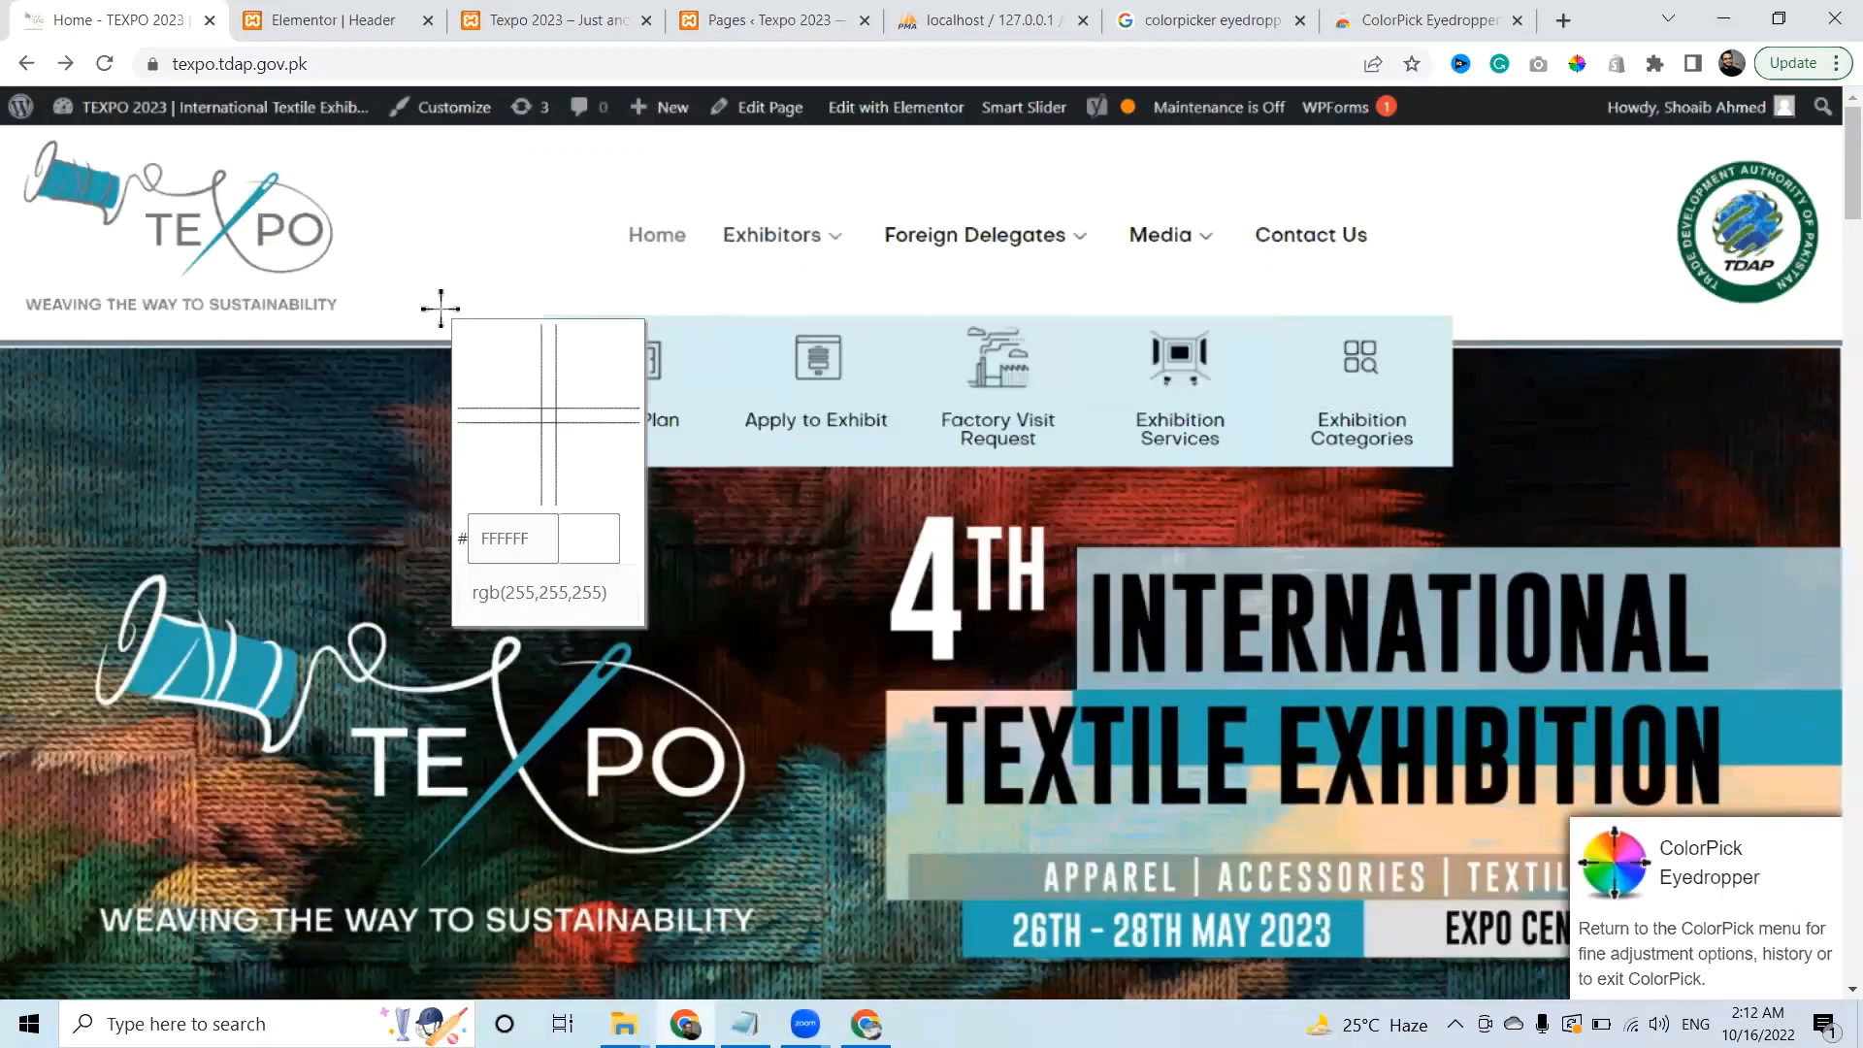
key(Escape)
mouse_move(774, 252)
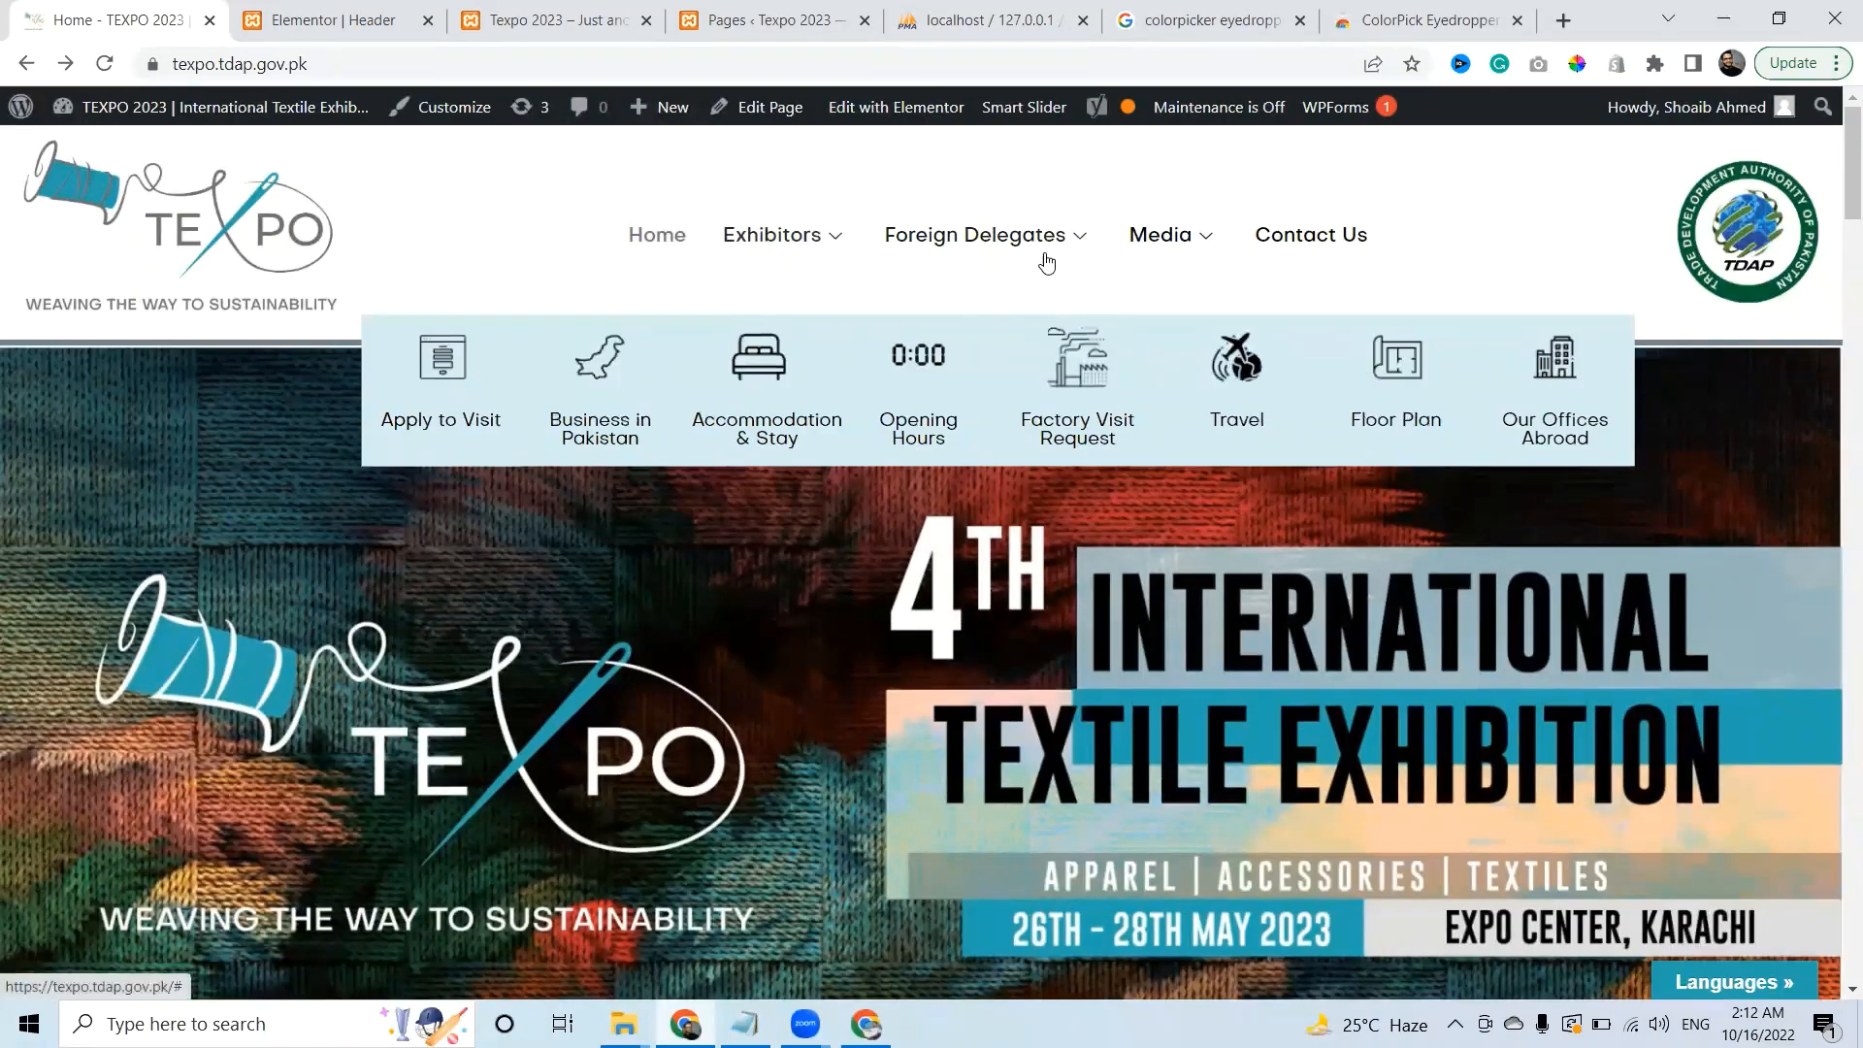
Set the nav menu's item spacing to 30 on all four sides in the header template
click(387, 17)
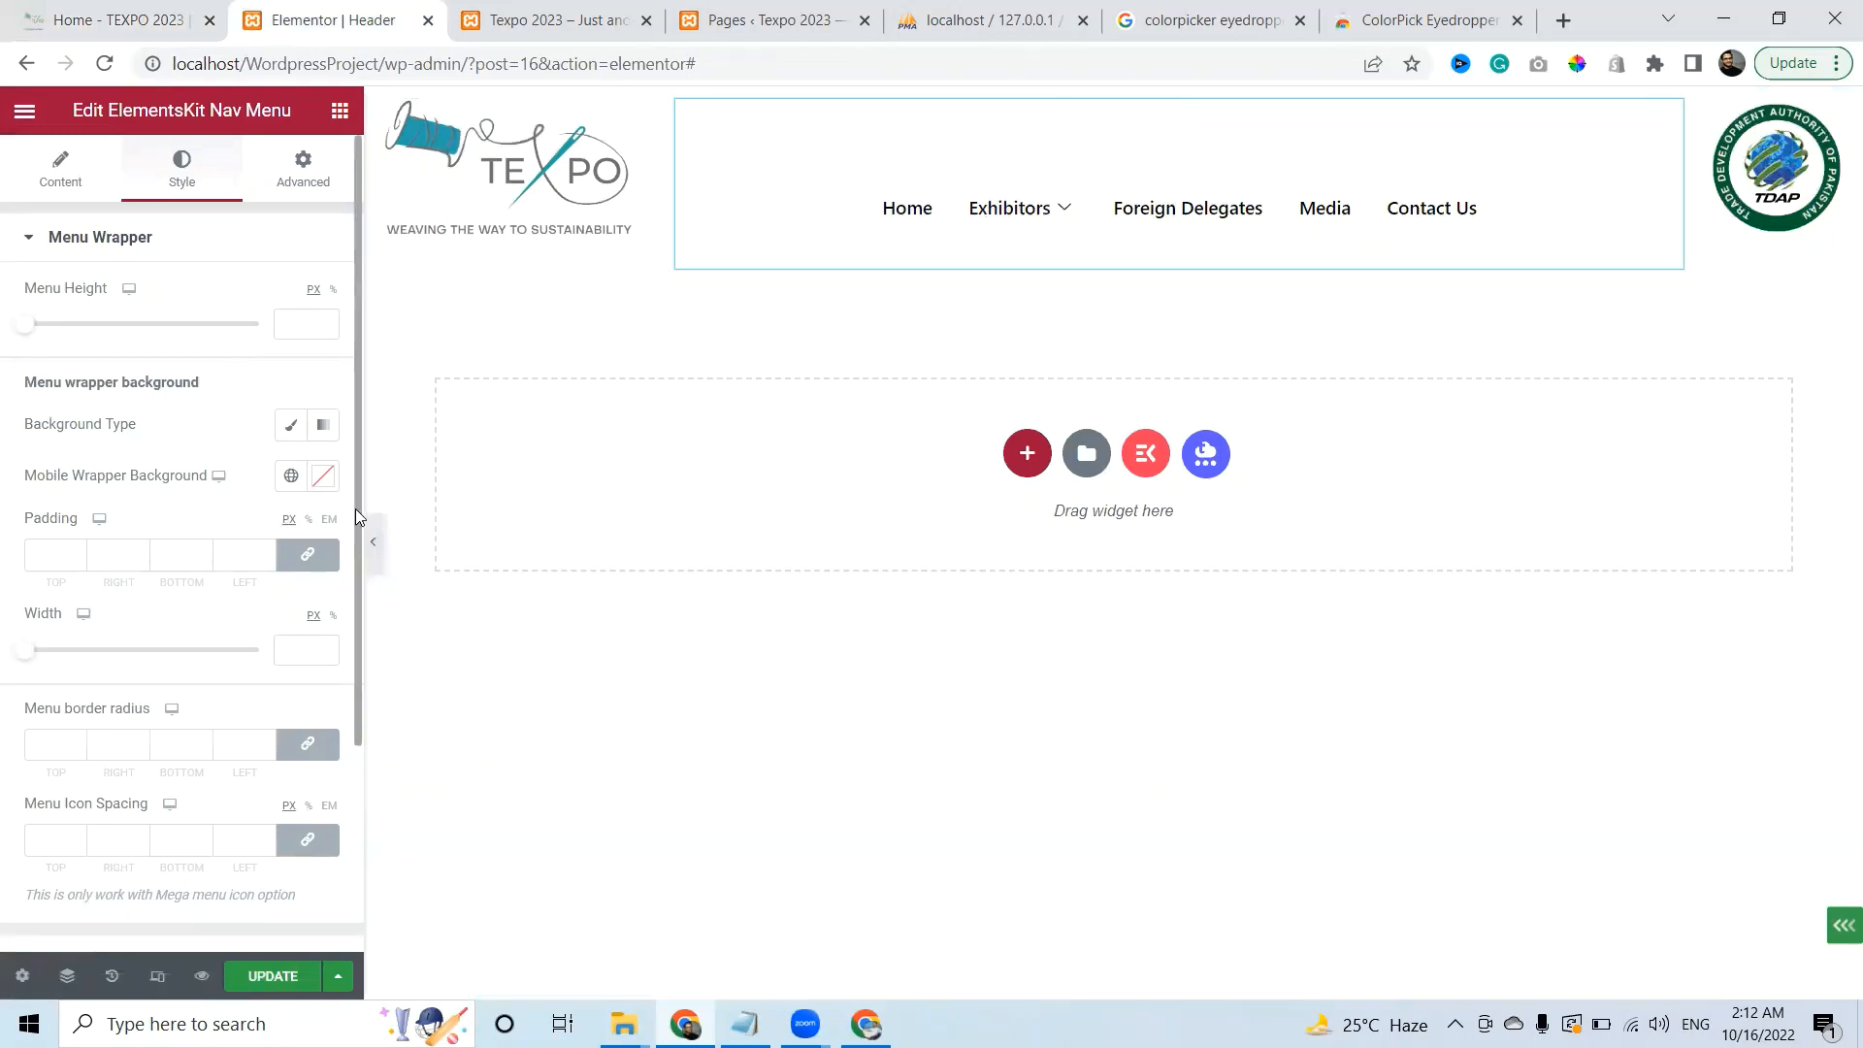
scroll(355, 508, down, 3)
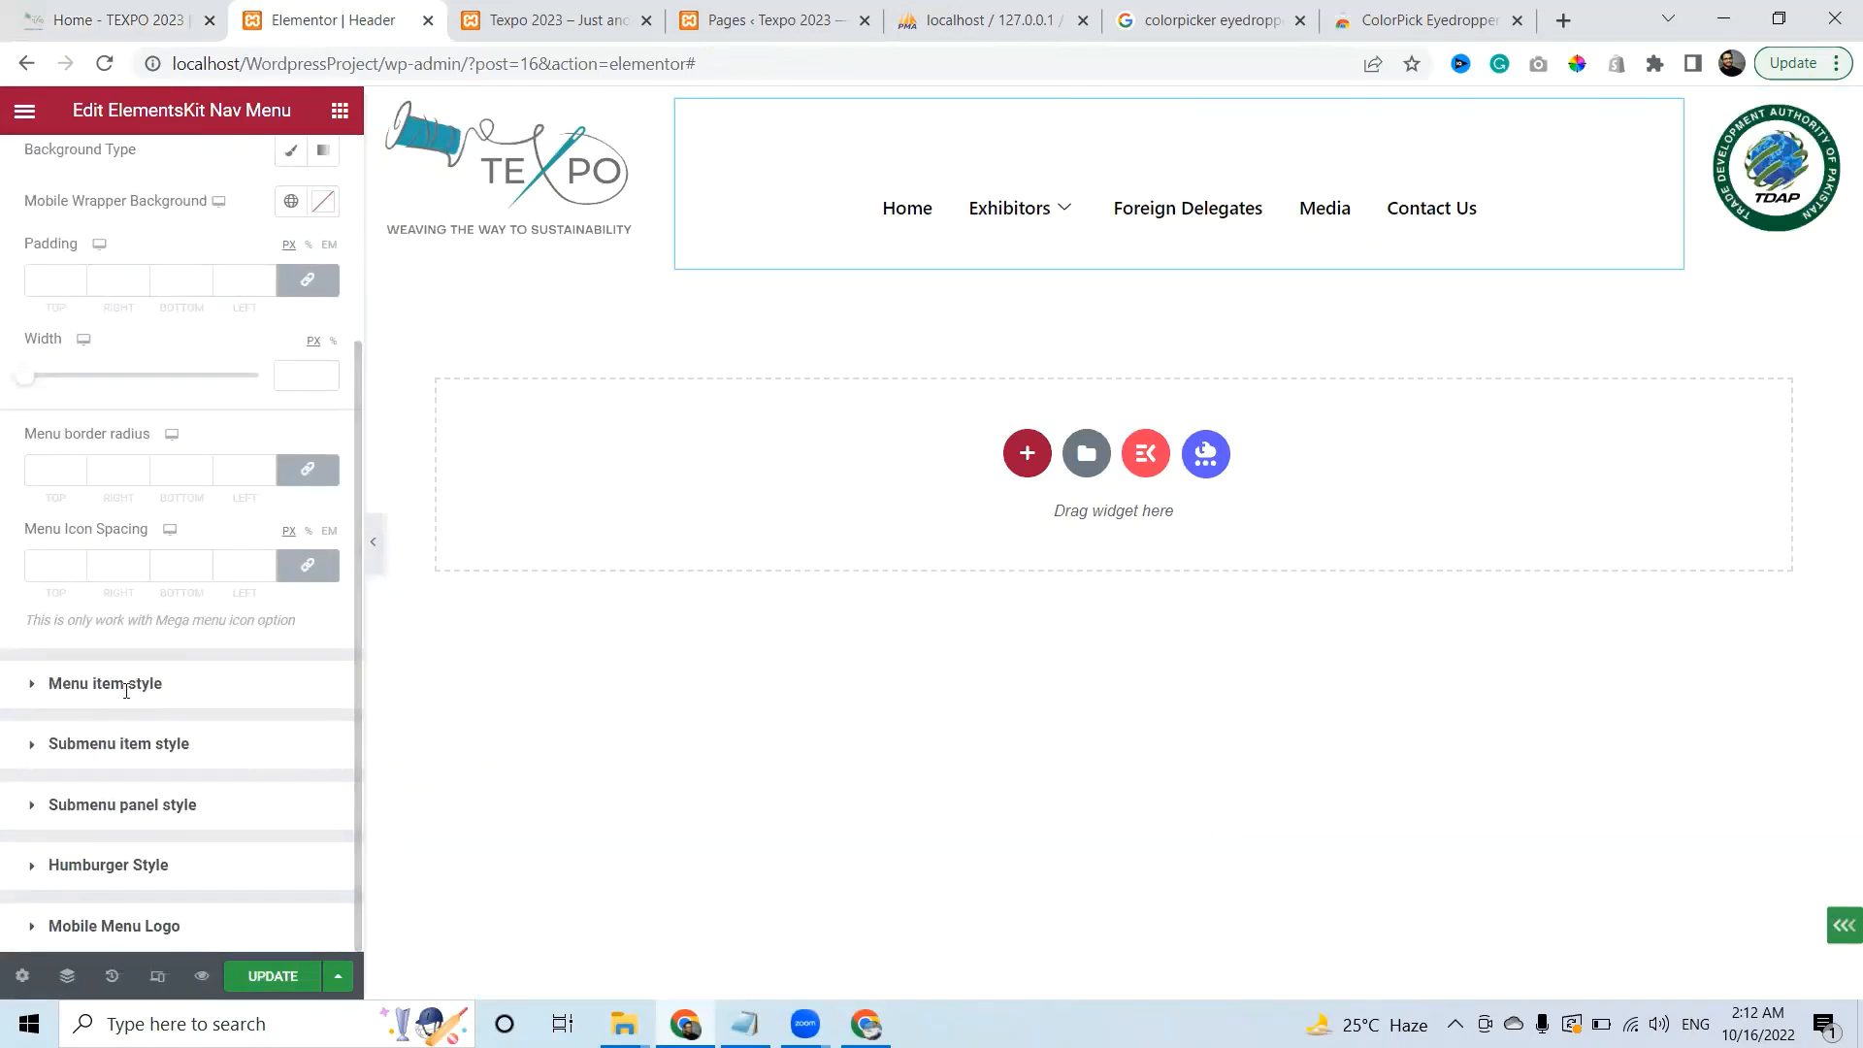
click(126, 693)
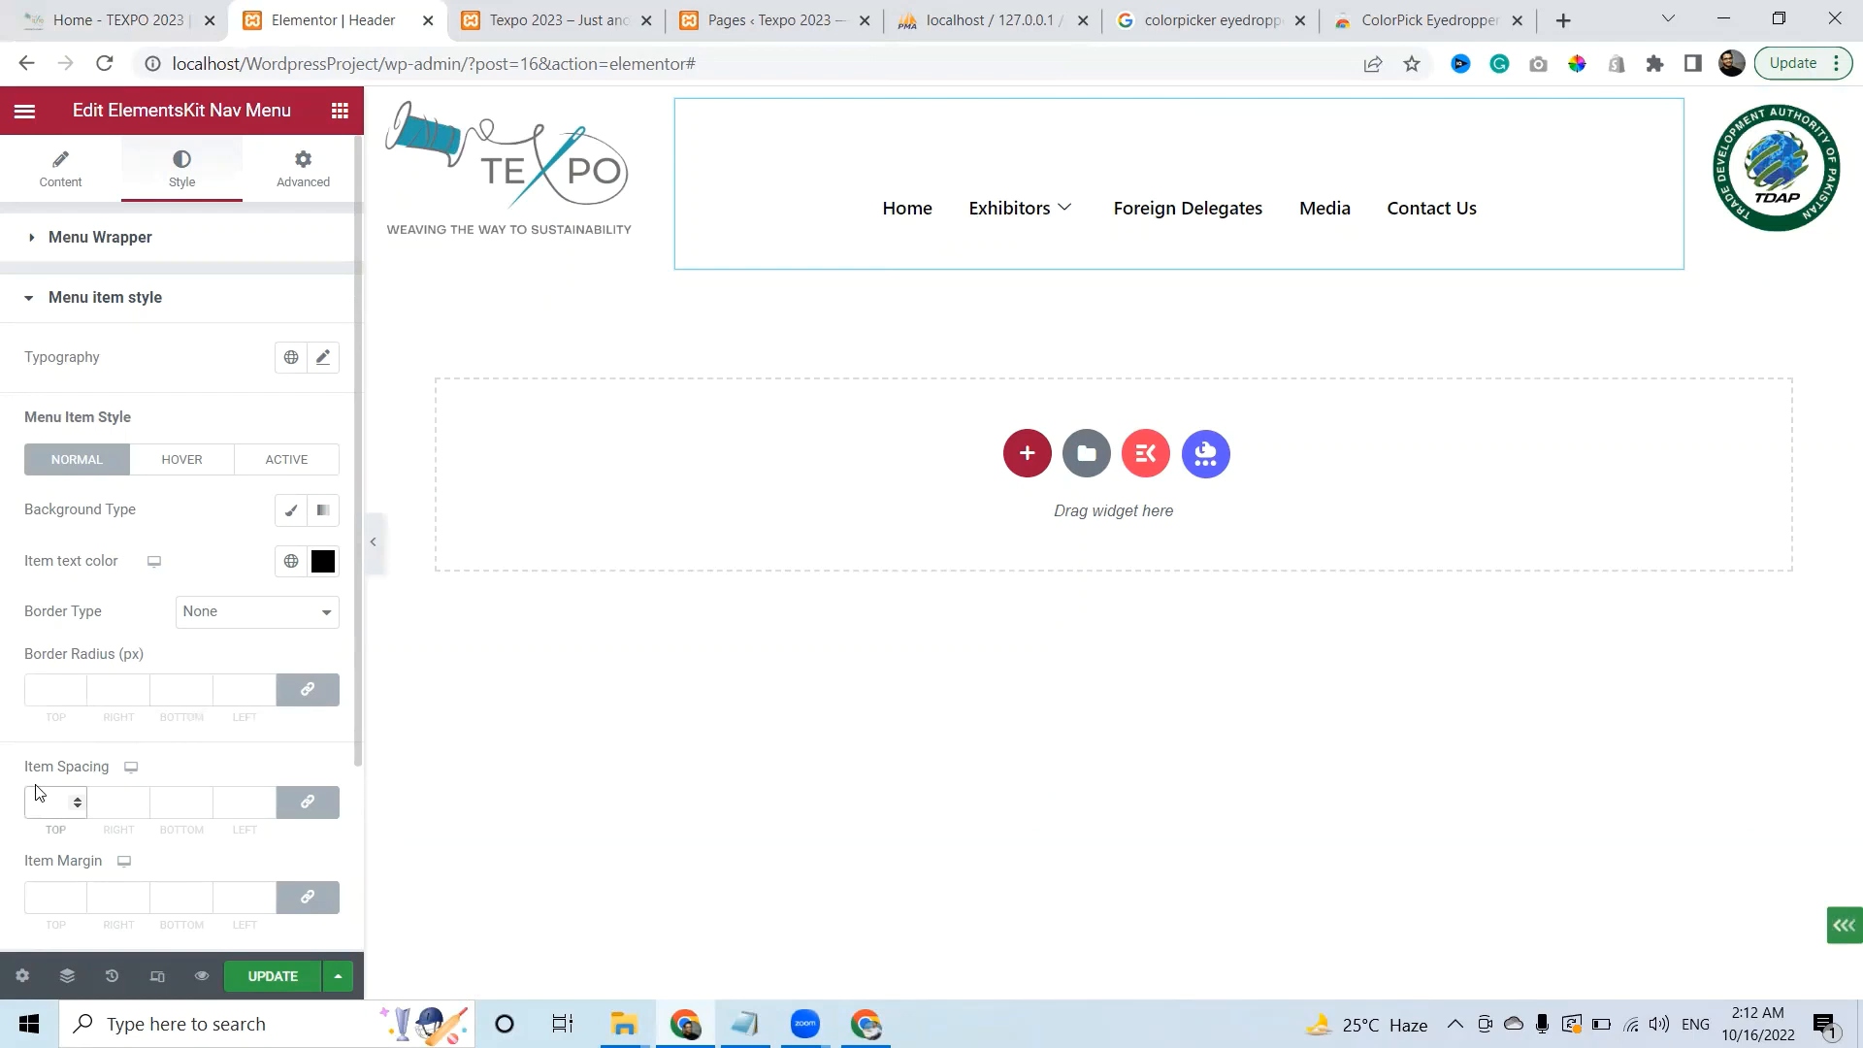
text(20)
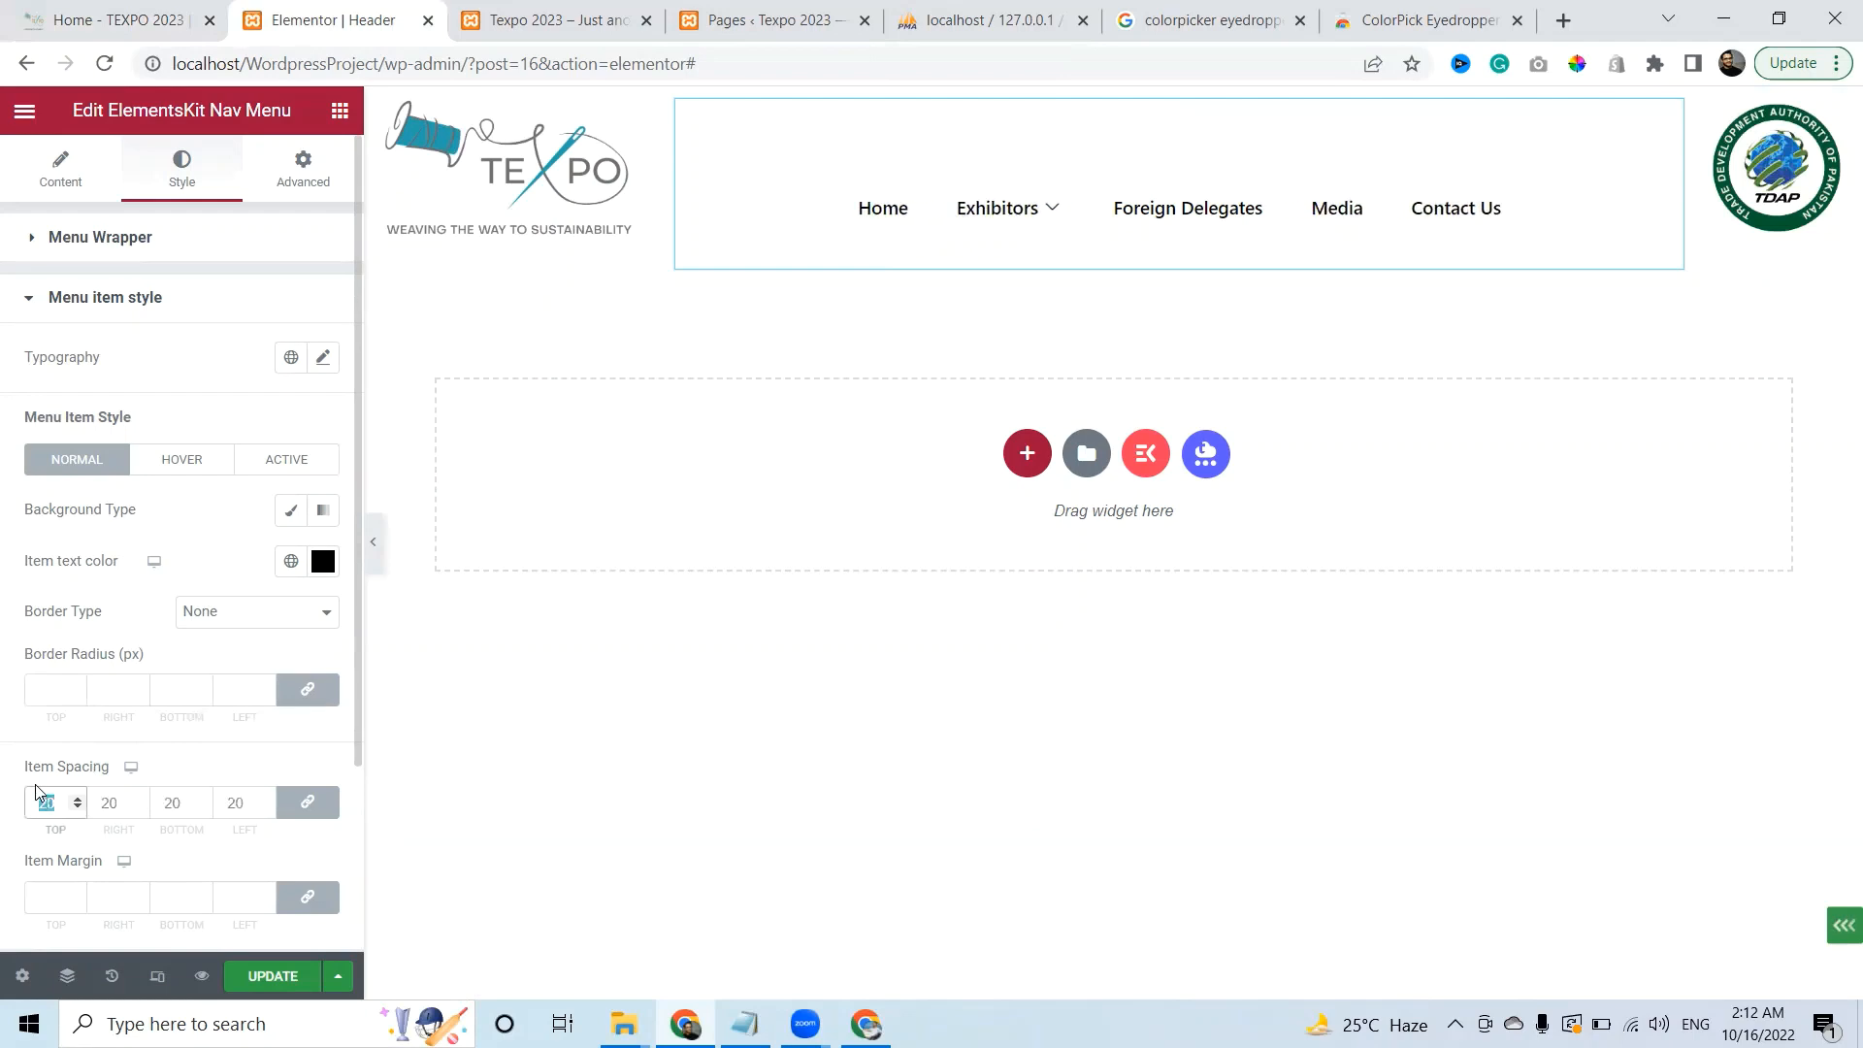
text(30)
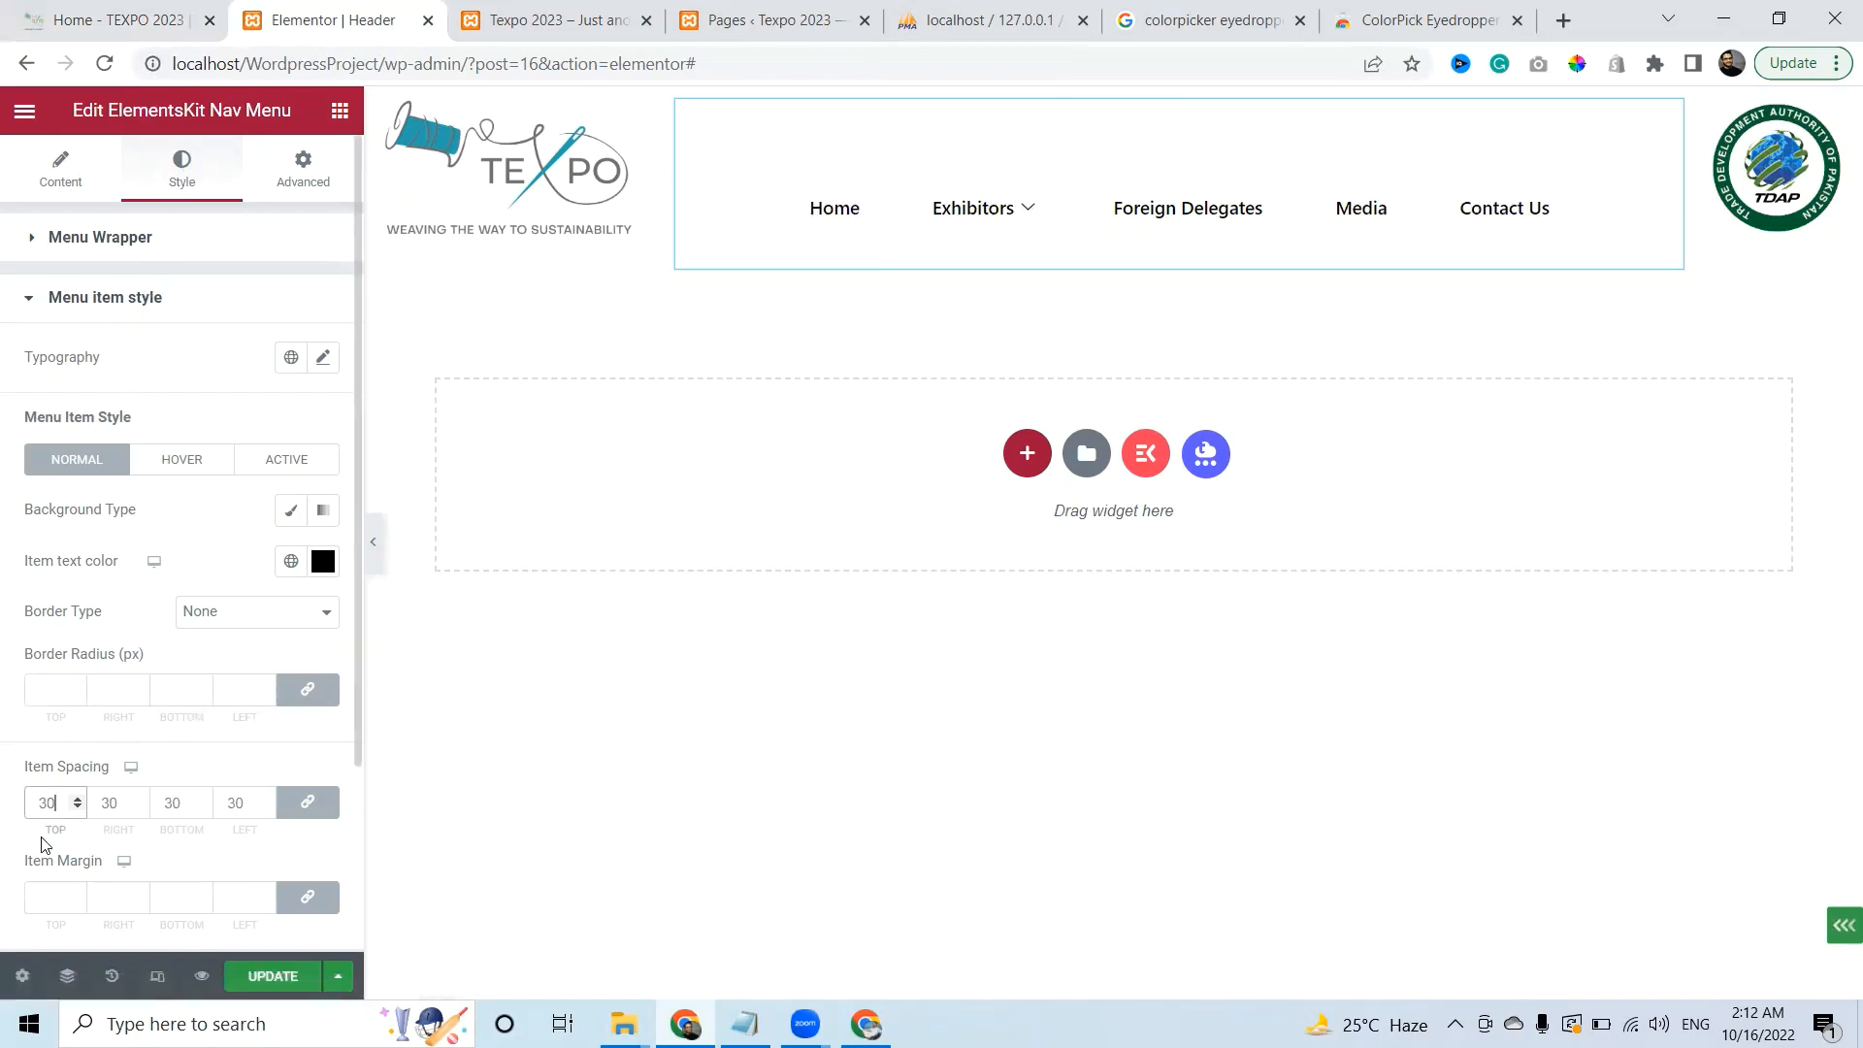
Unlink the item spacing values and set the top and bottom spacing to 0
click(308, 801)
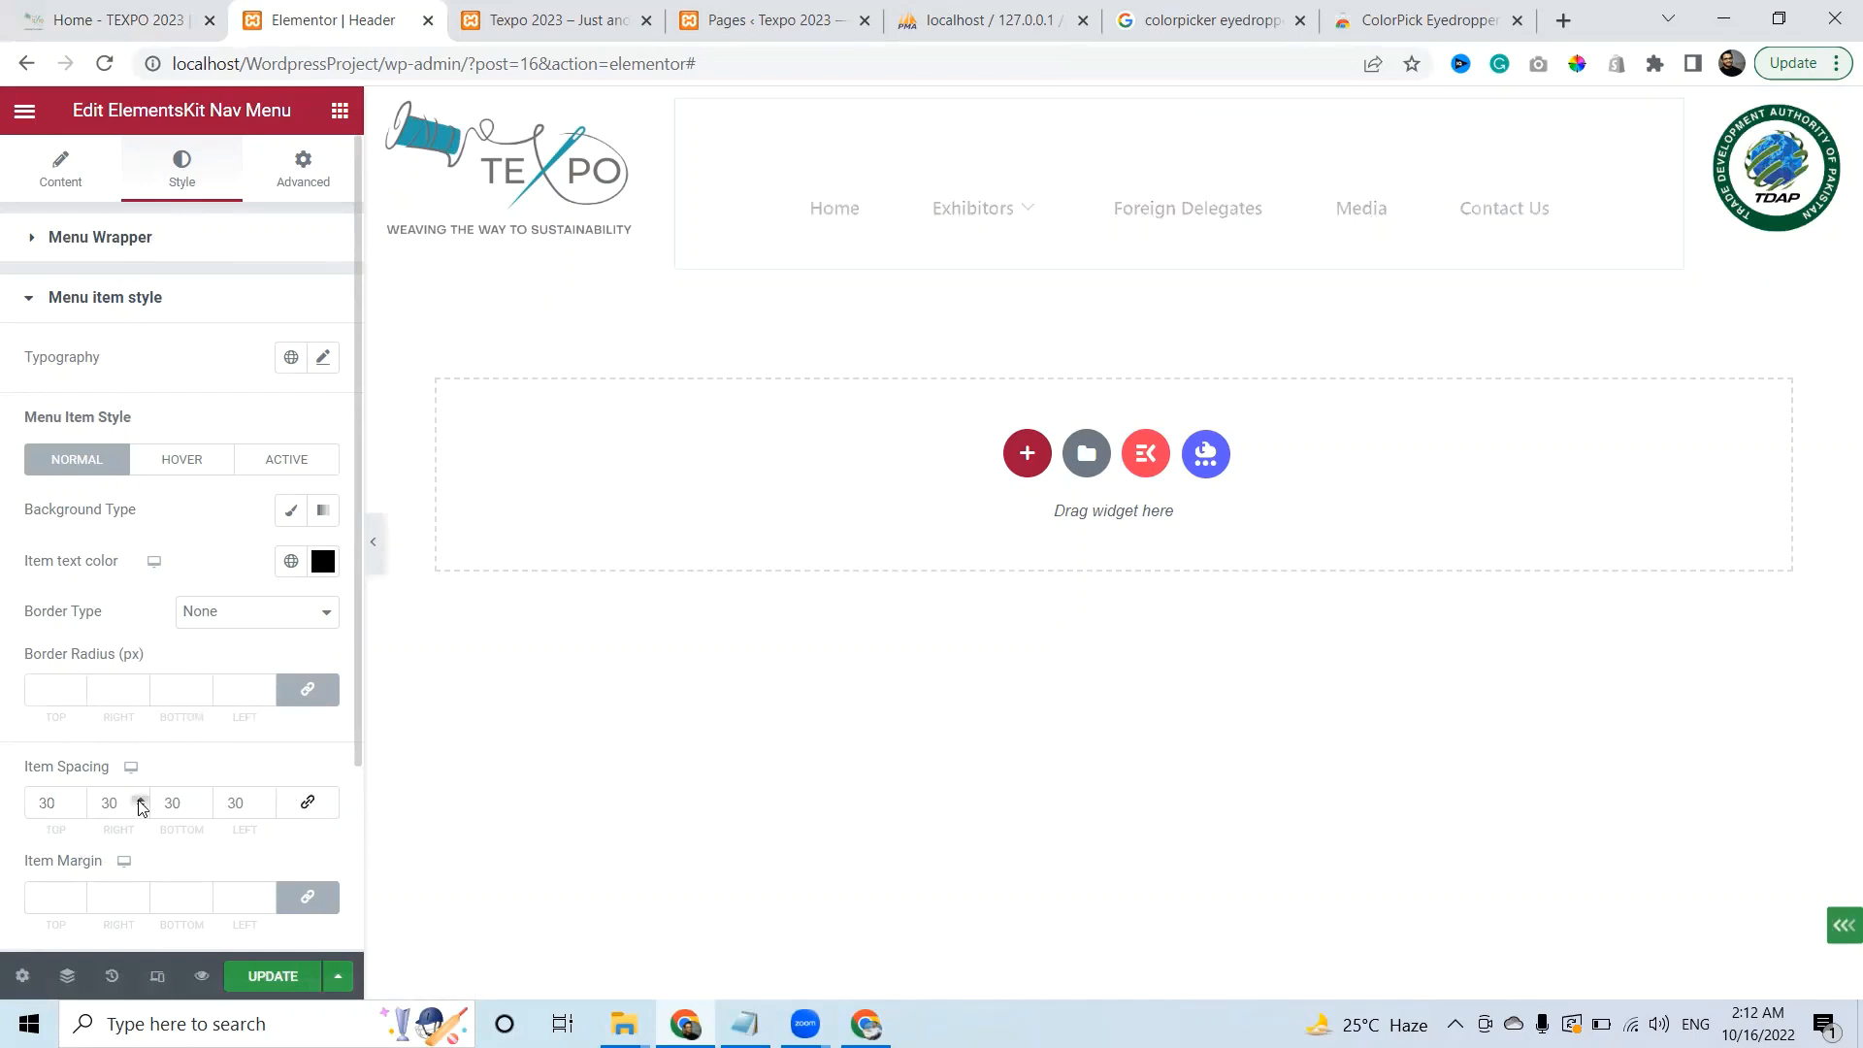
drag(75, 810, 26, 811)
text(0)
key(Tab)
key(Tab)
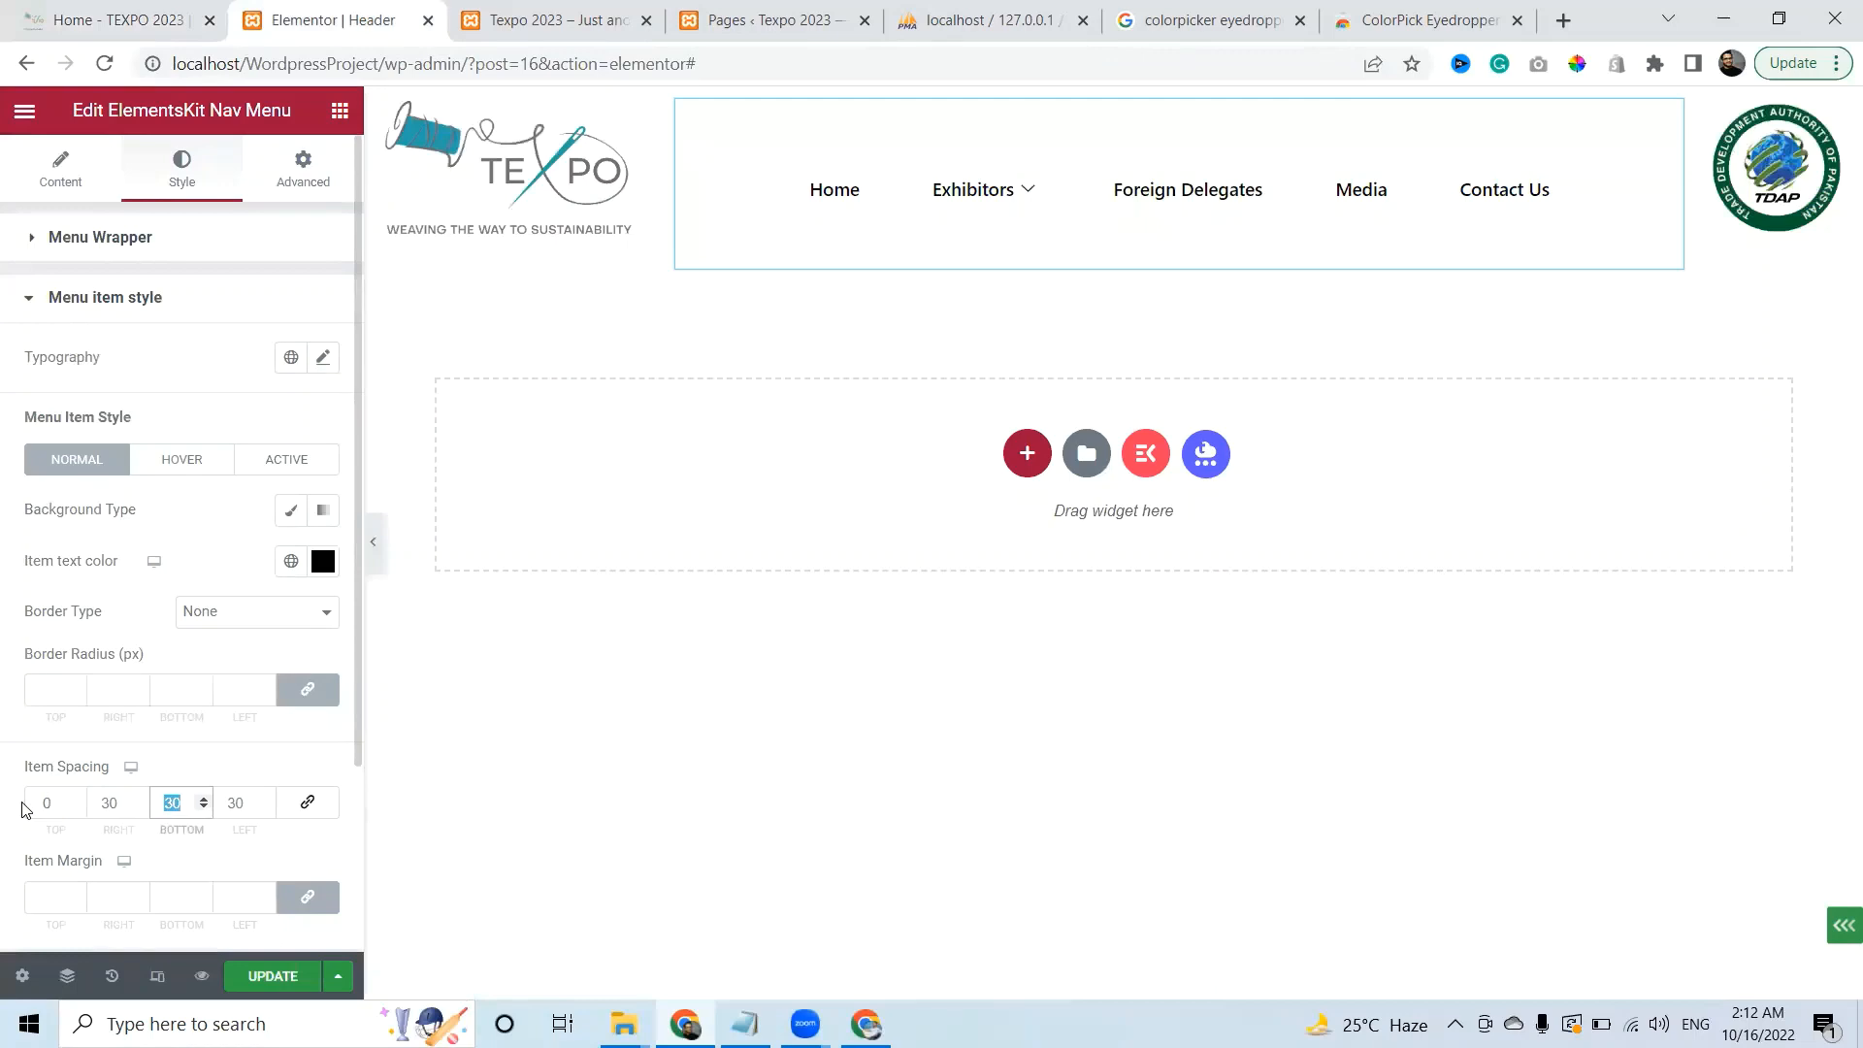
text(0)
key(Tab)
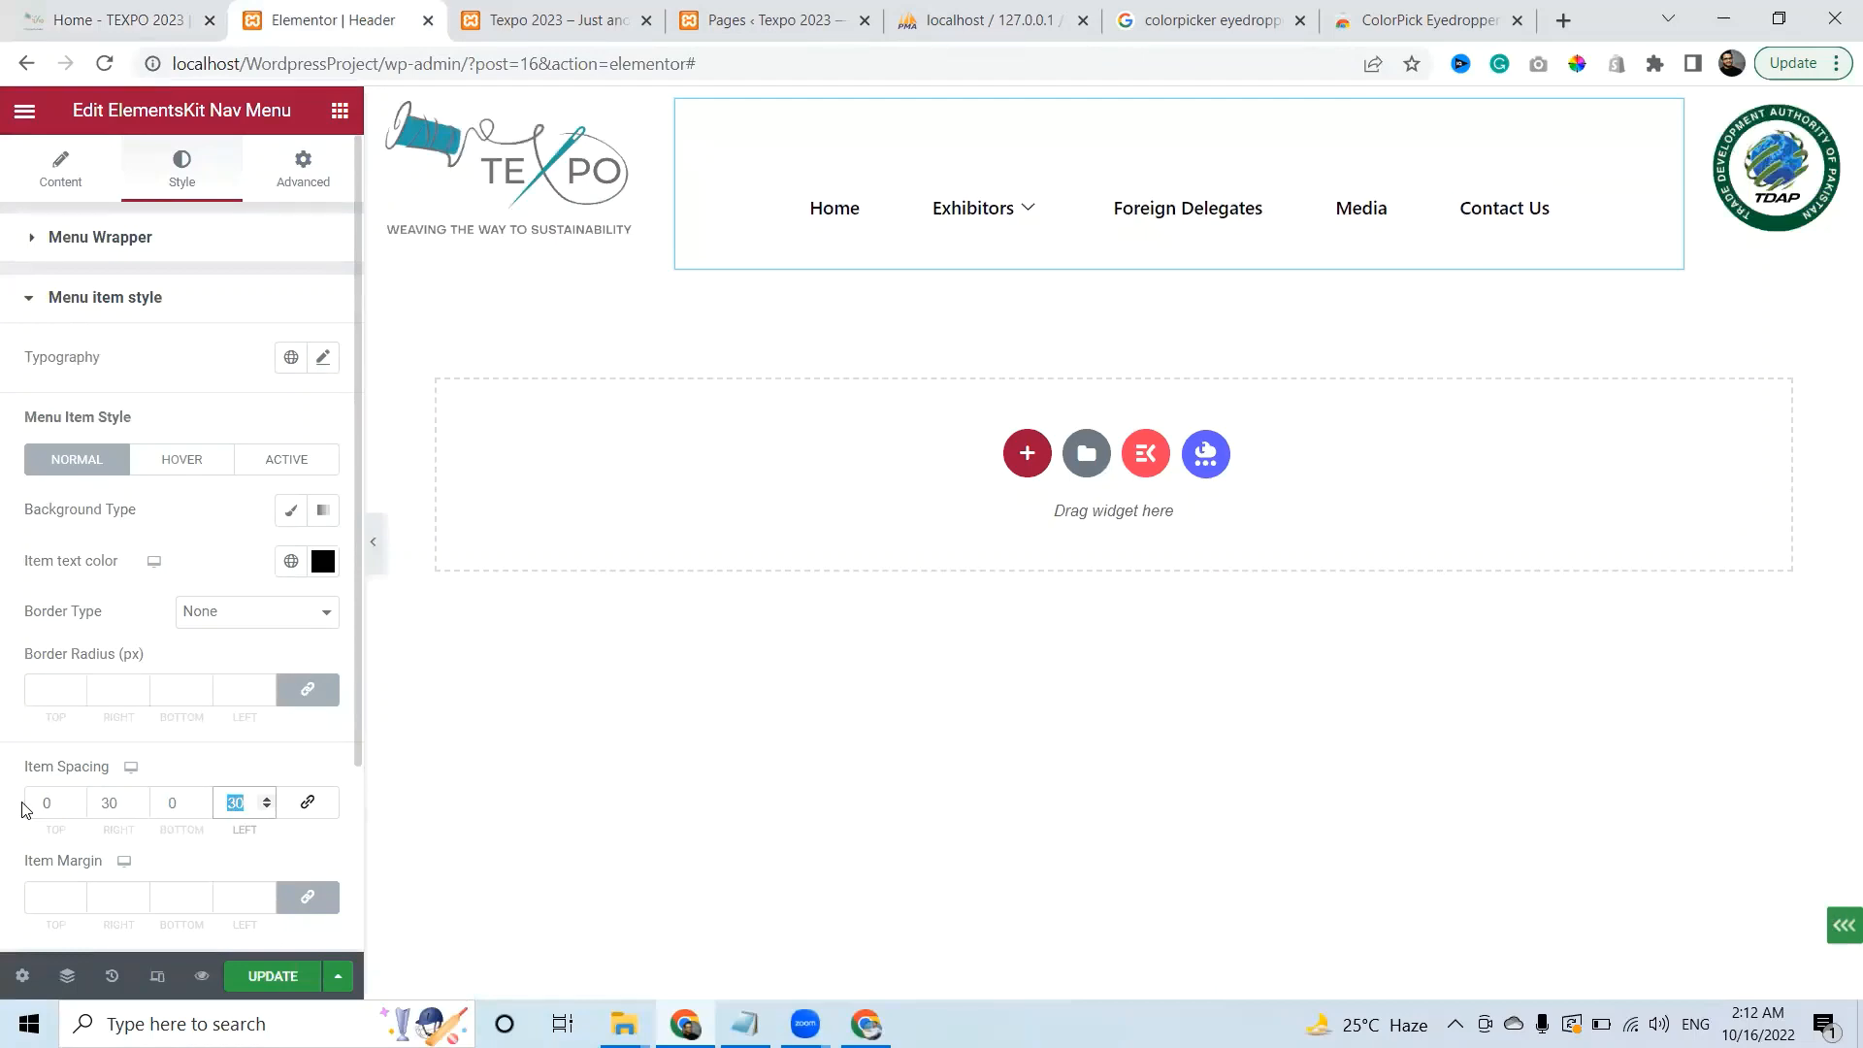
key(Tab)
key(Tab)
click(116, 802)
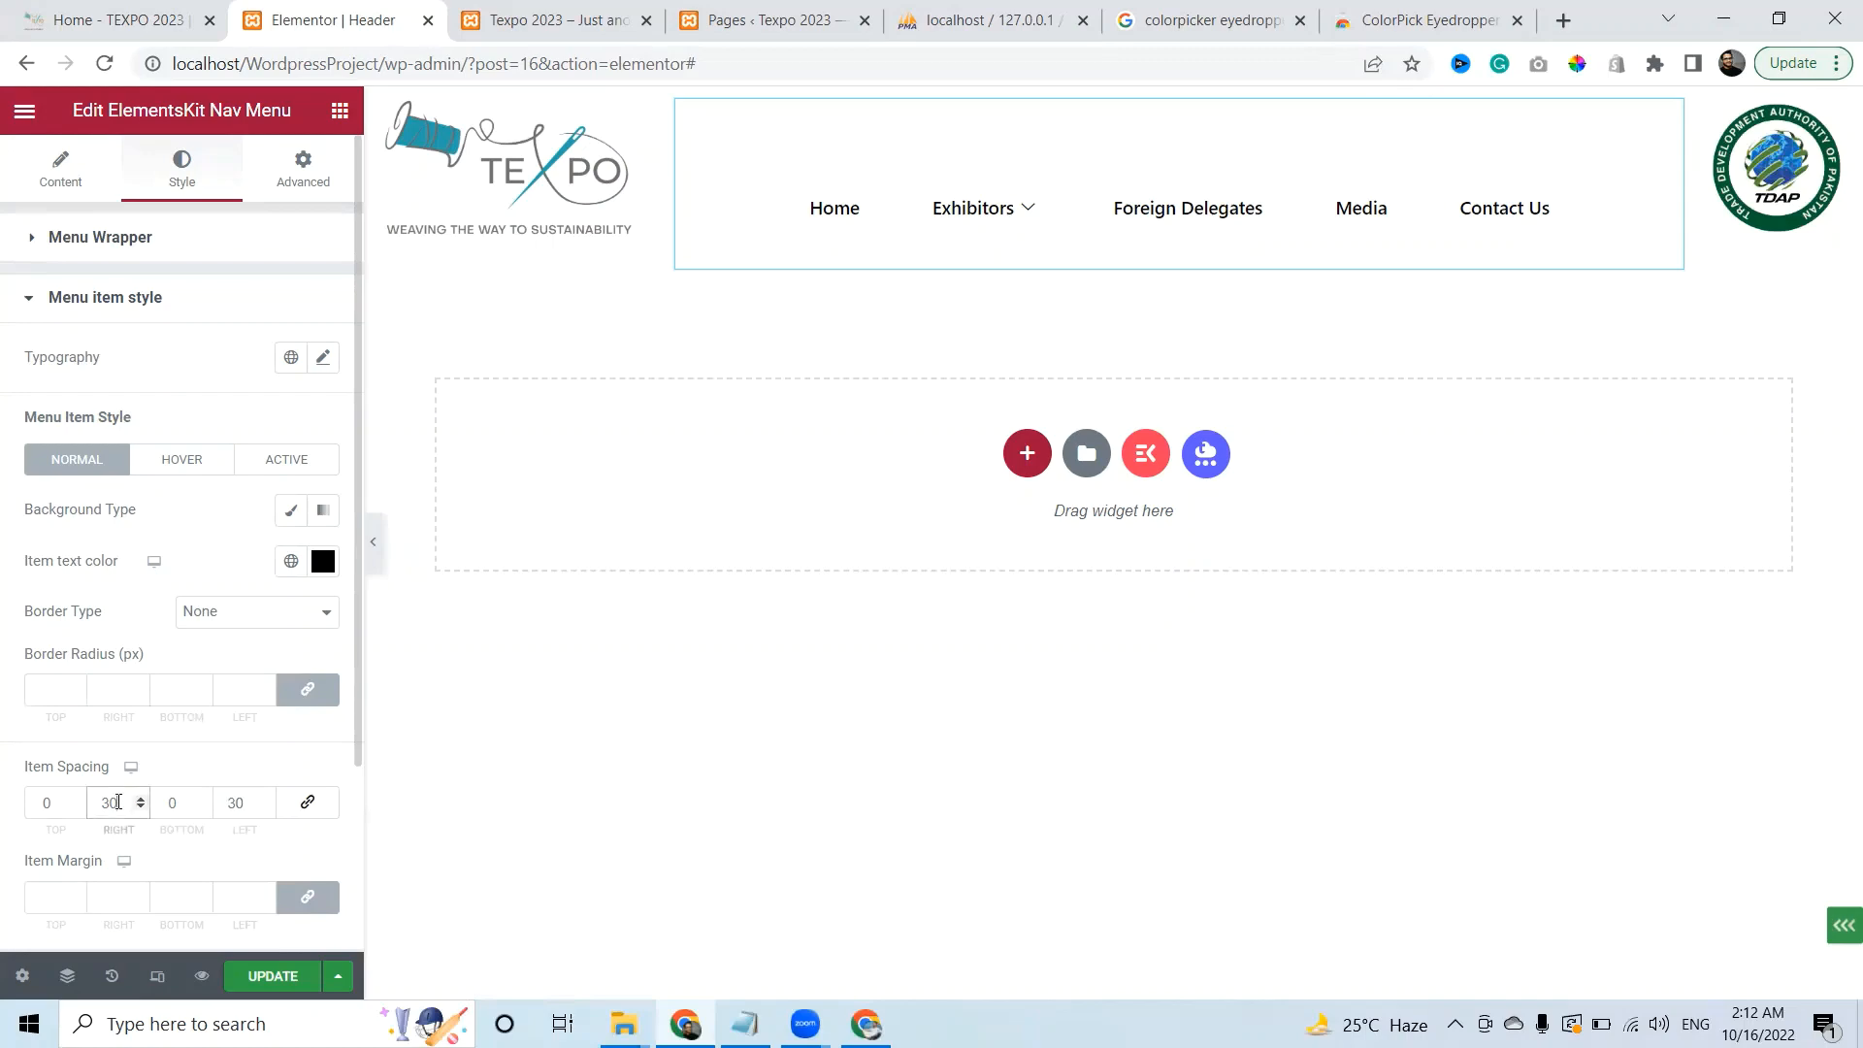
Update the header template and reload the local Texpo home page to check the navigation spacing
click(276, 975)
click(596, 15)
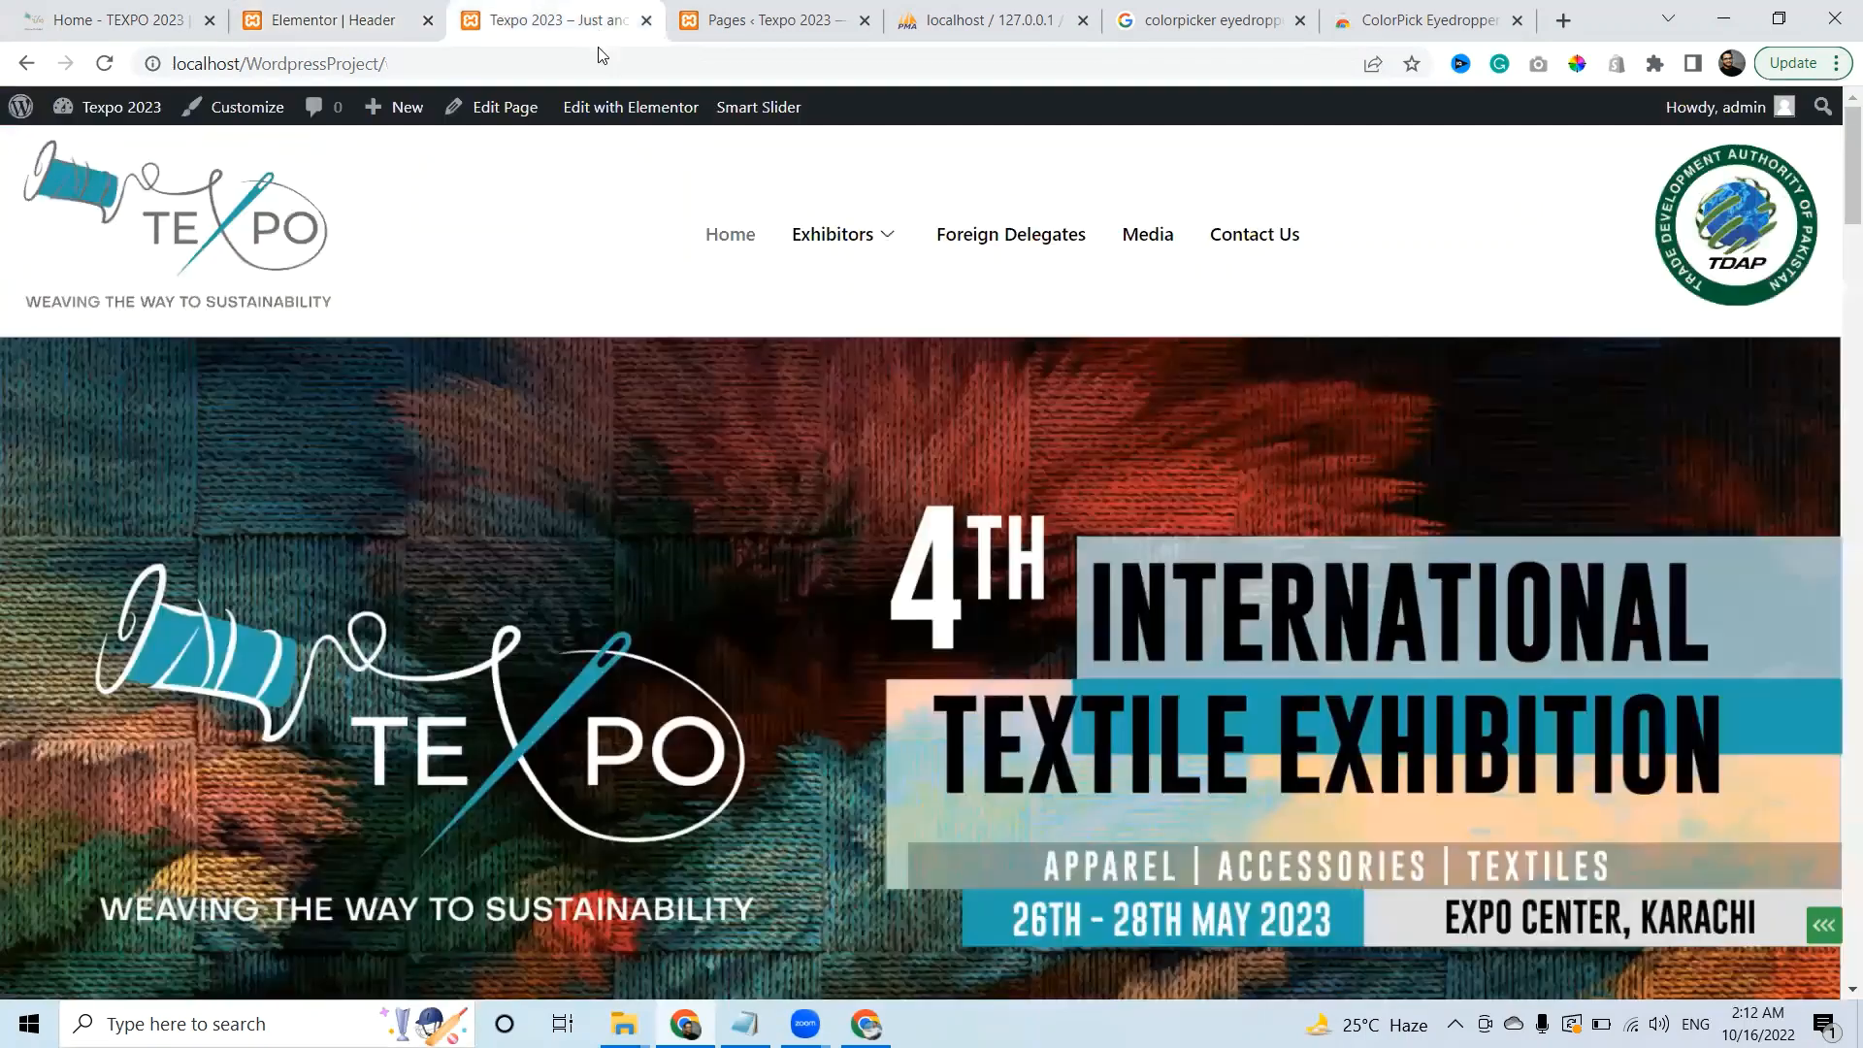
key(F5)
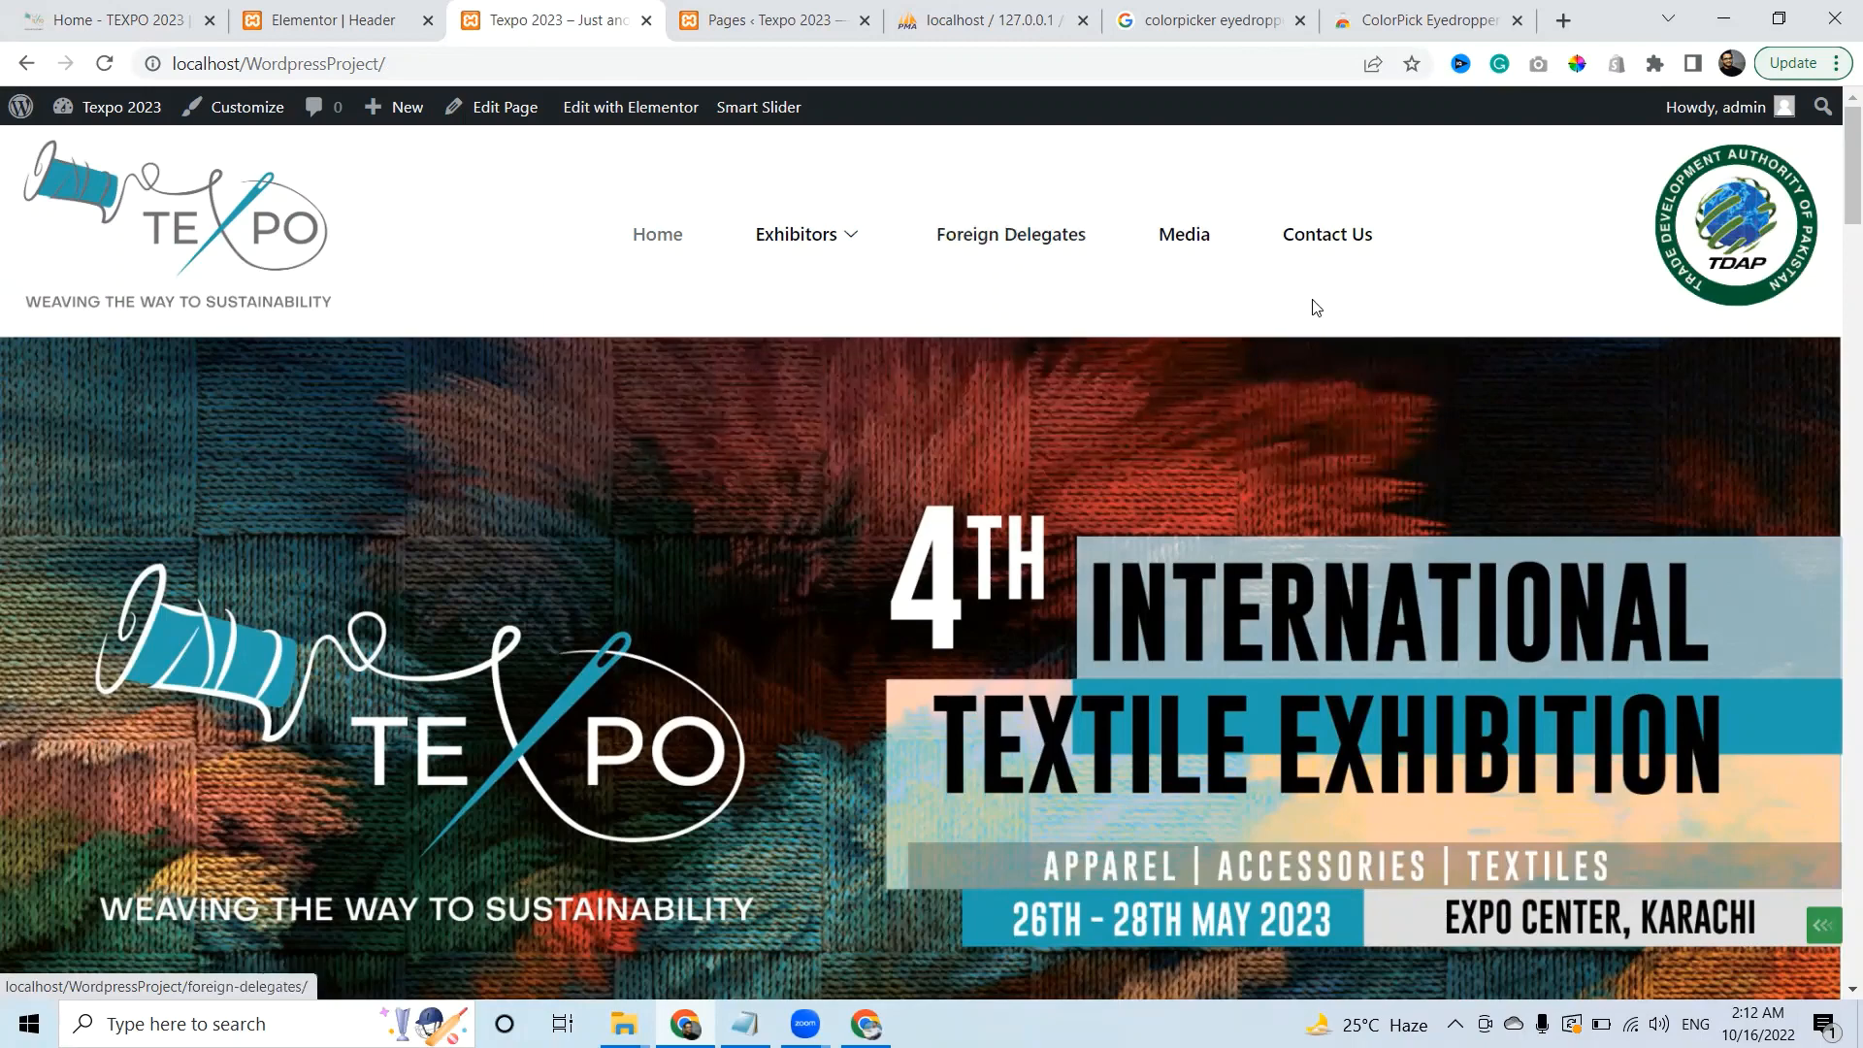
Look through the local home page's sections from the banner down to Who Should Visit Texpo
scroll(1838, 190, down, 5)
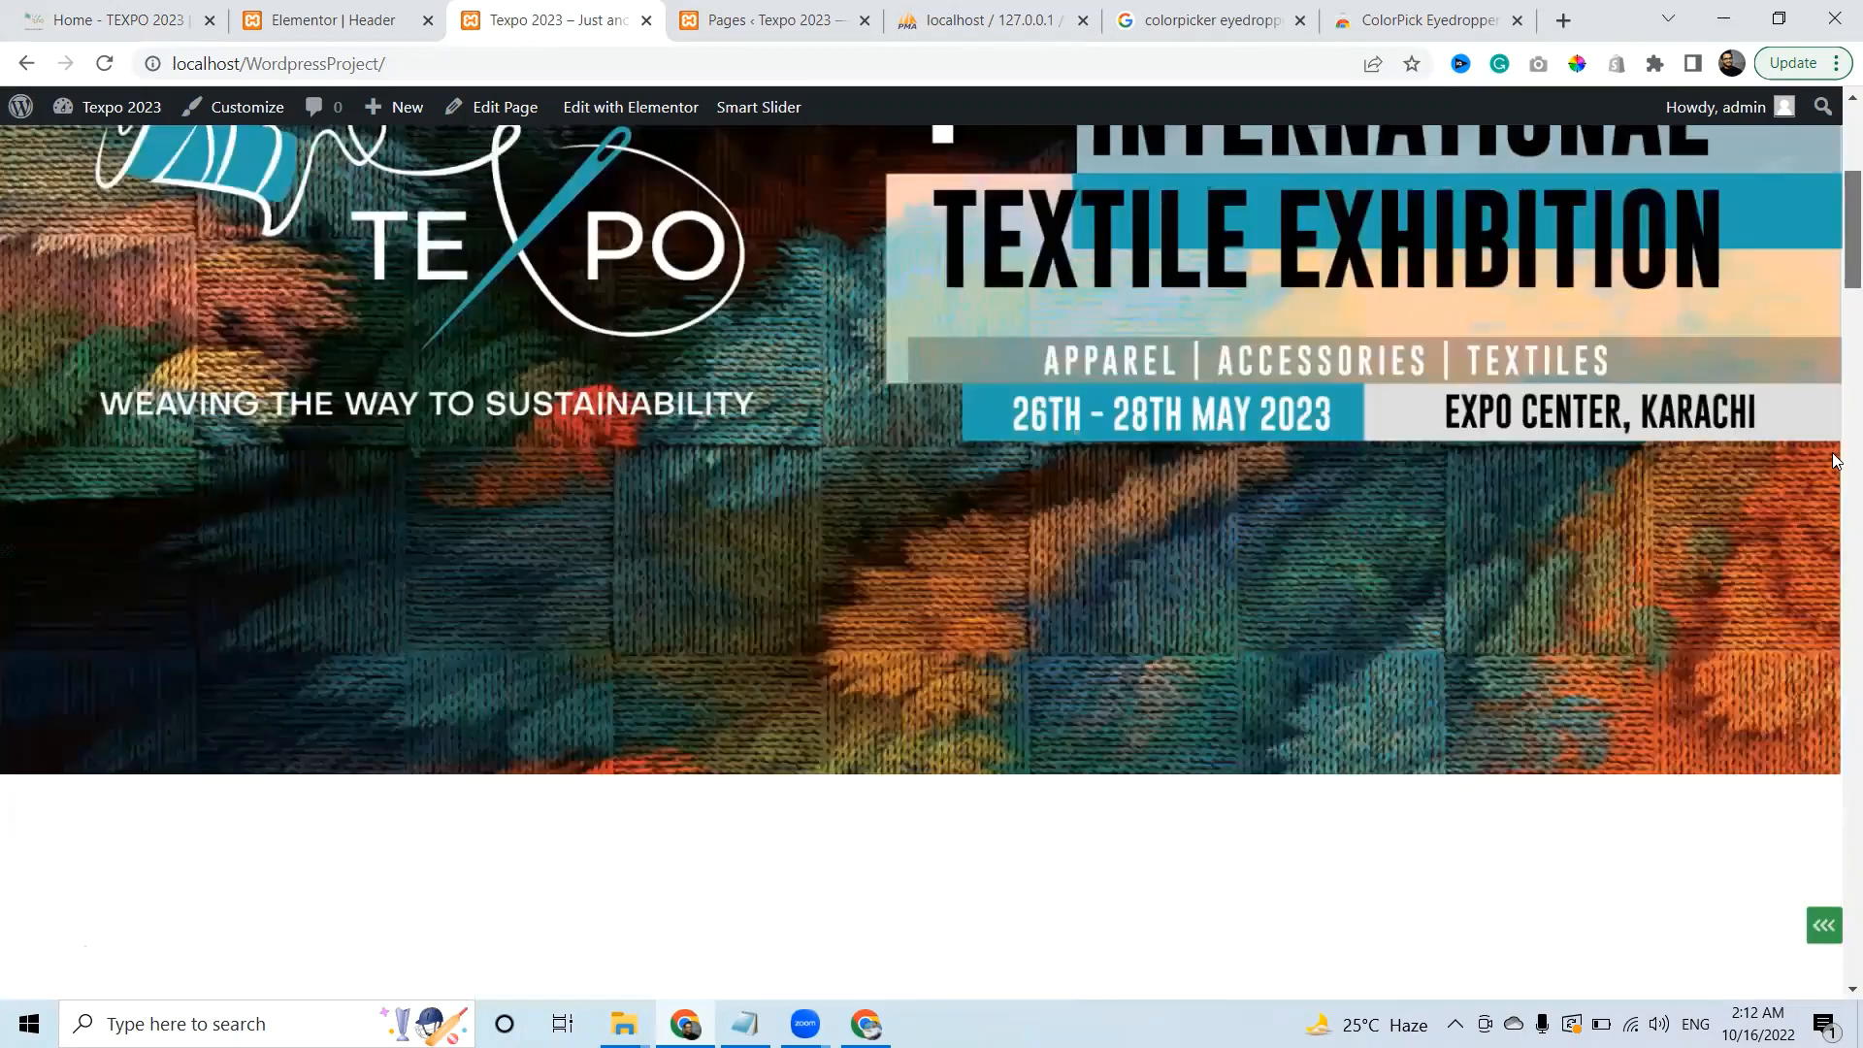
scroll(1838, 485, down, 20)
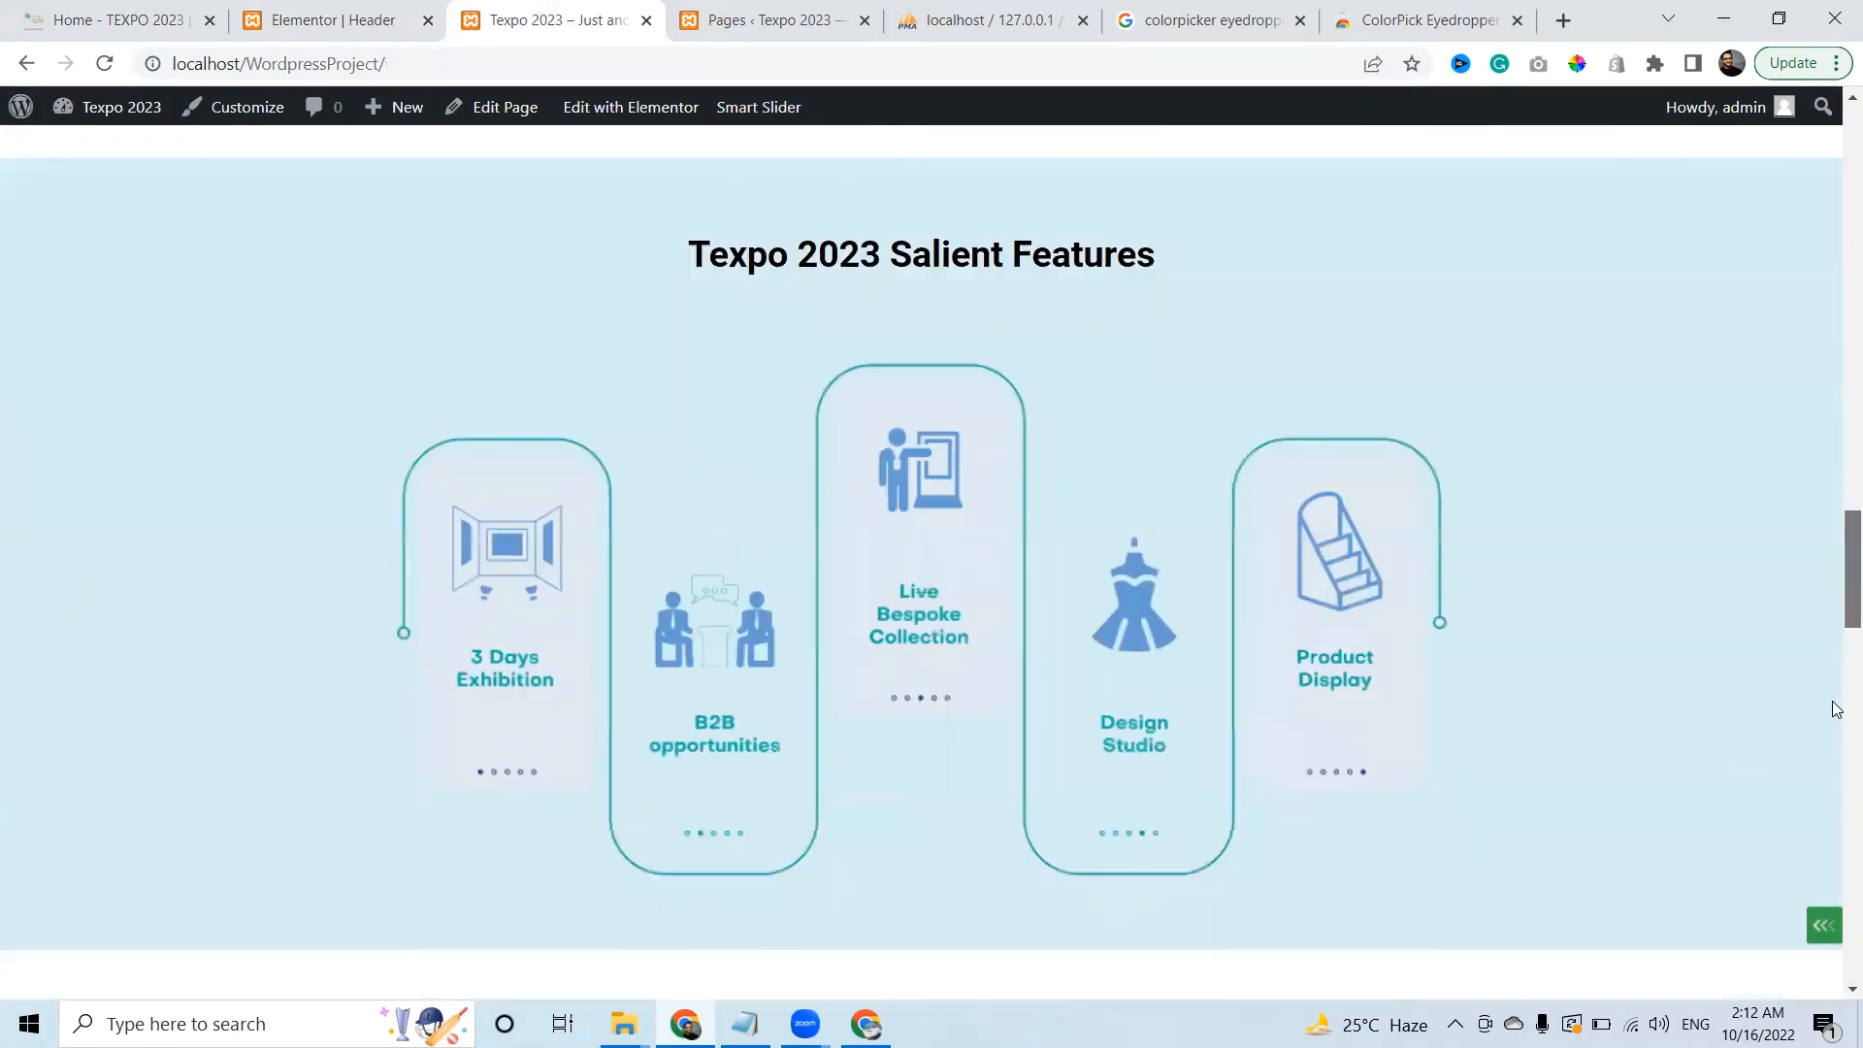
scroll(1835, 710, down, 7)
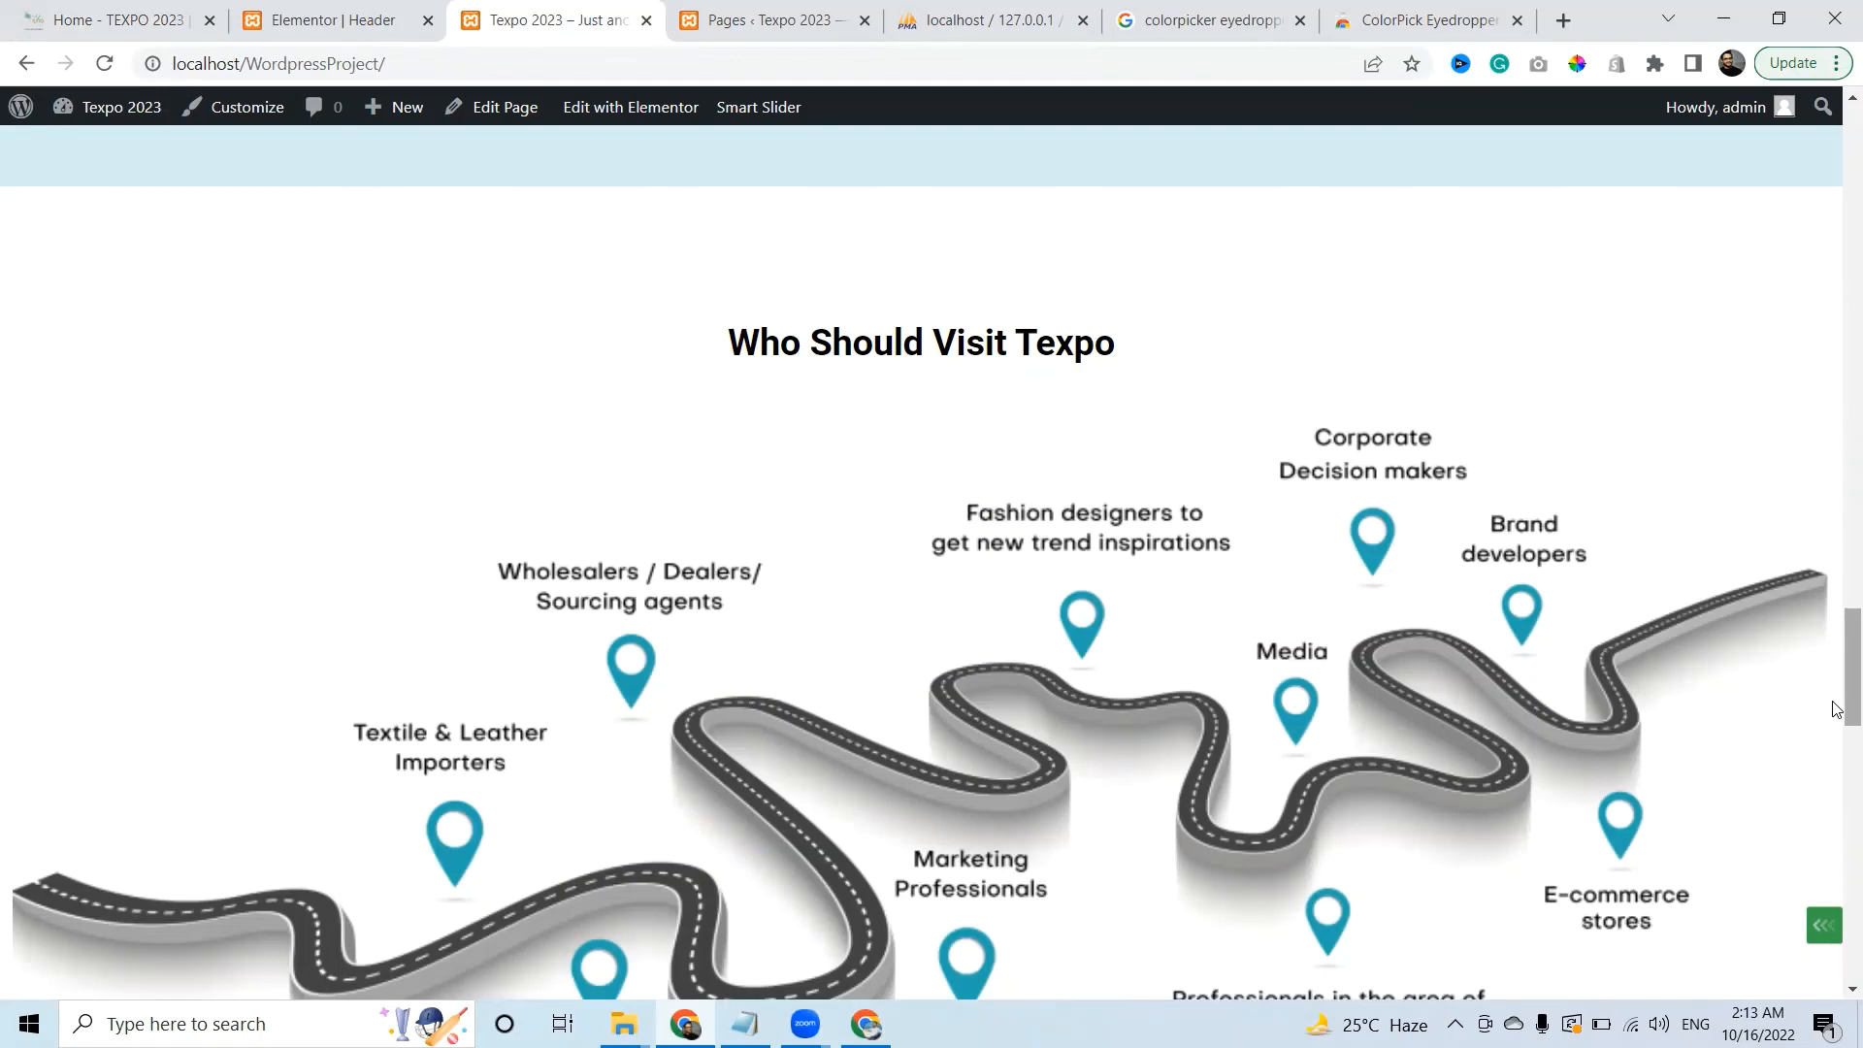
drag(1838, 709, 1837, 200)
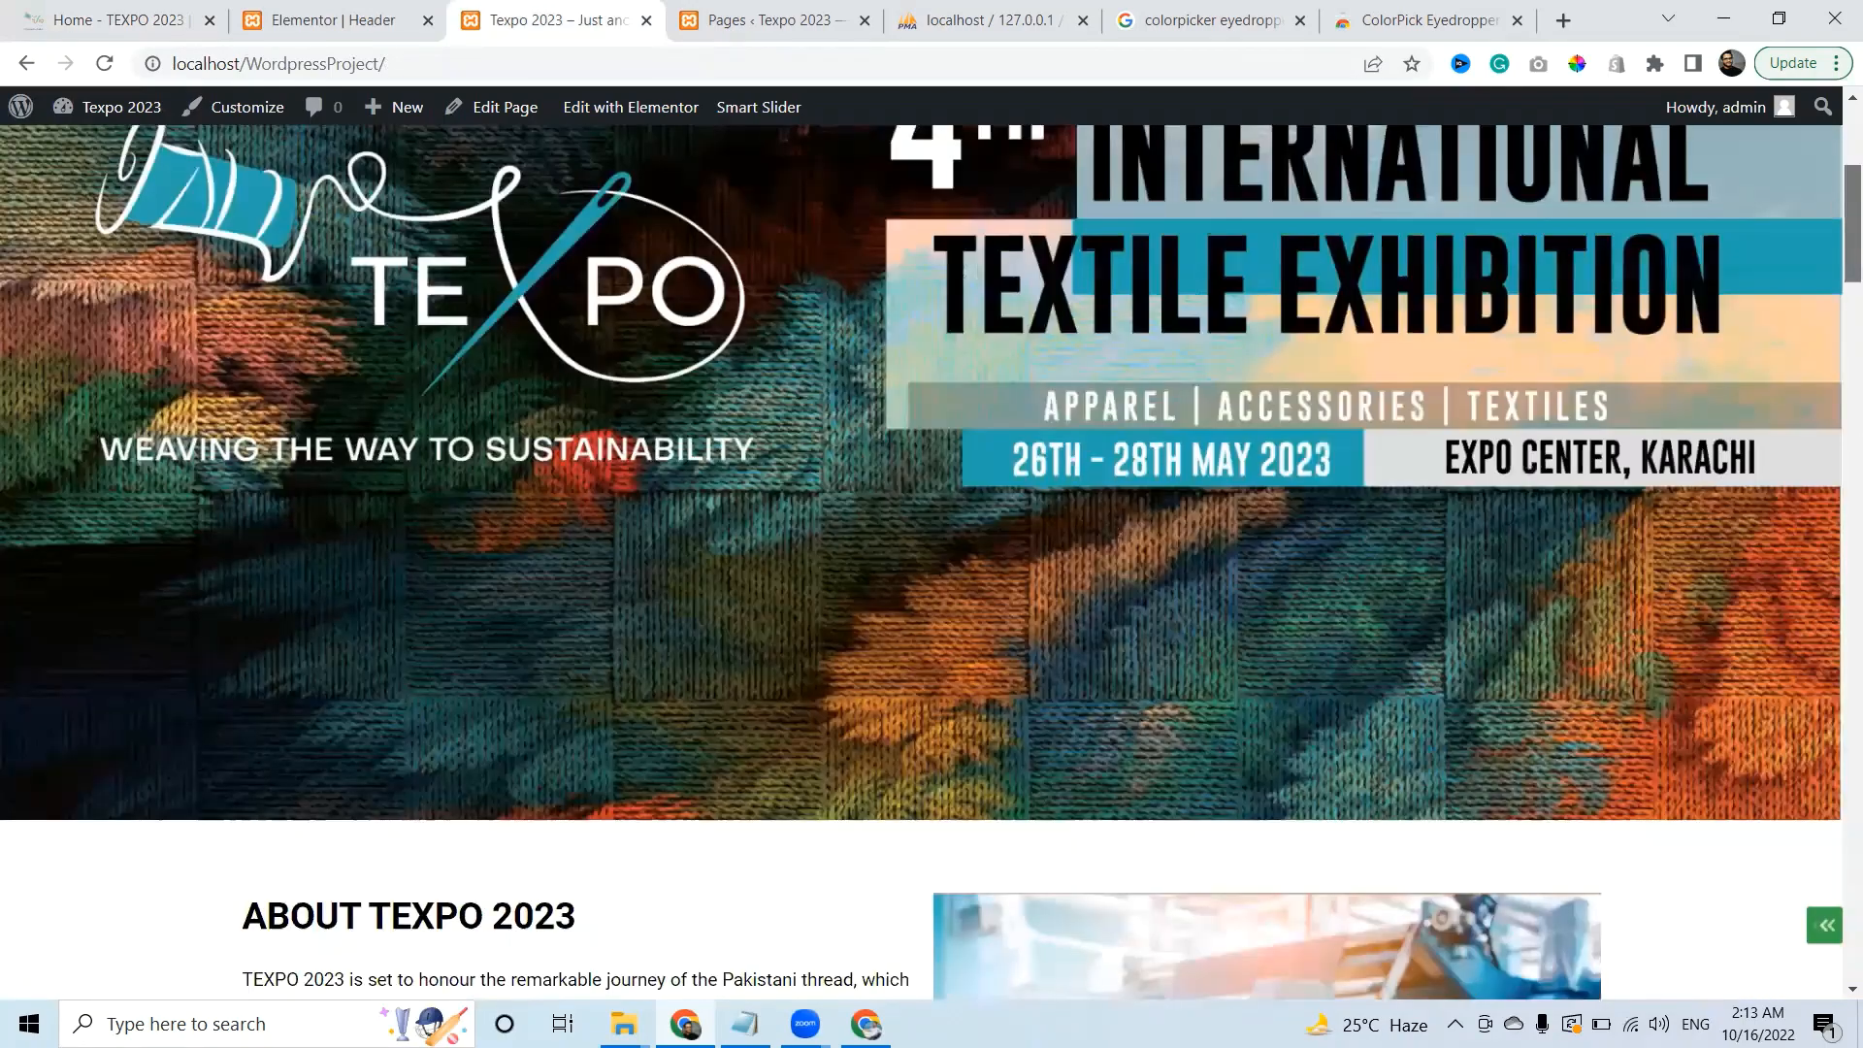